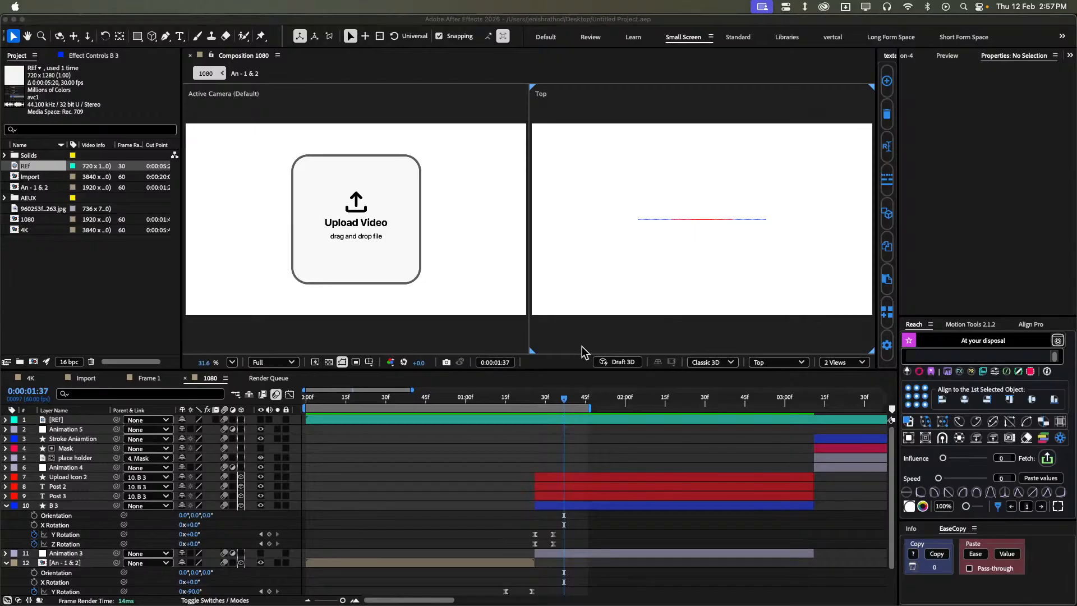
Disconnect the Noise THREE headphones from Bluetooth after checking the sound output devices.
left_click(685, 537)
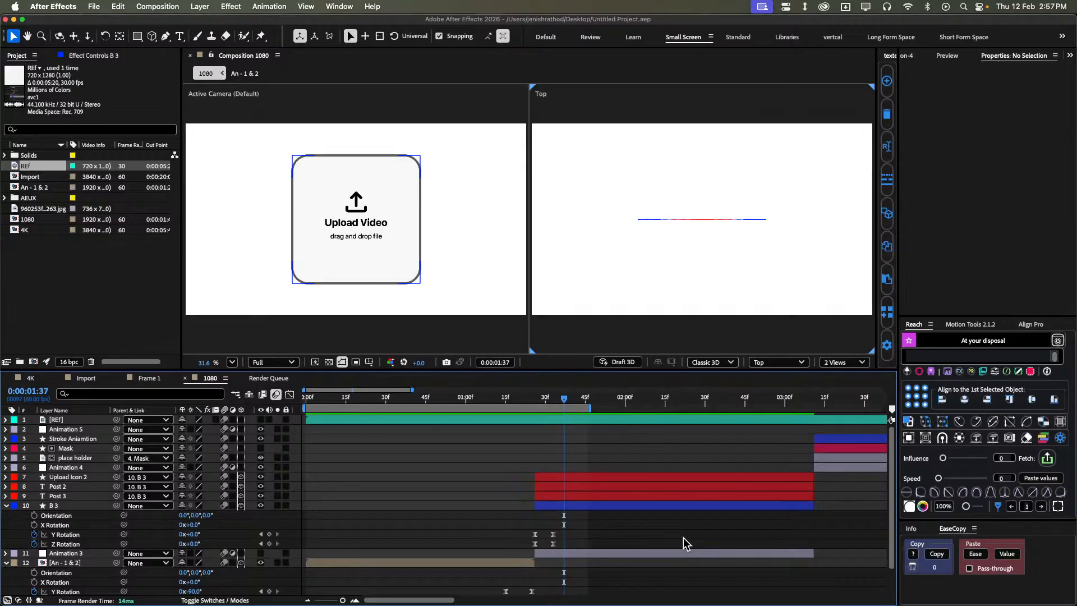
left_click(887, 6)
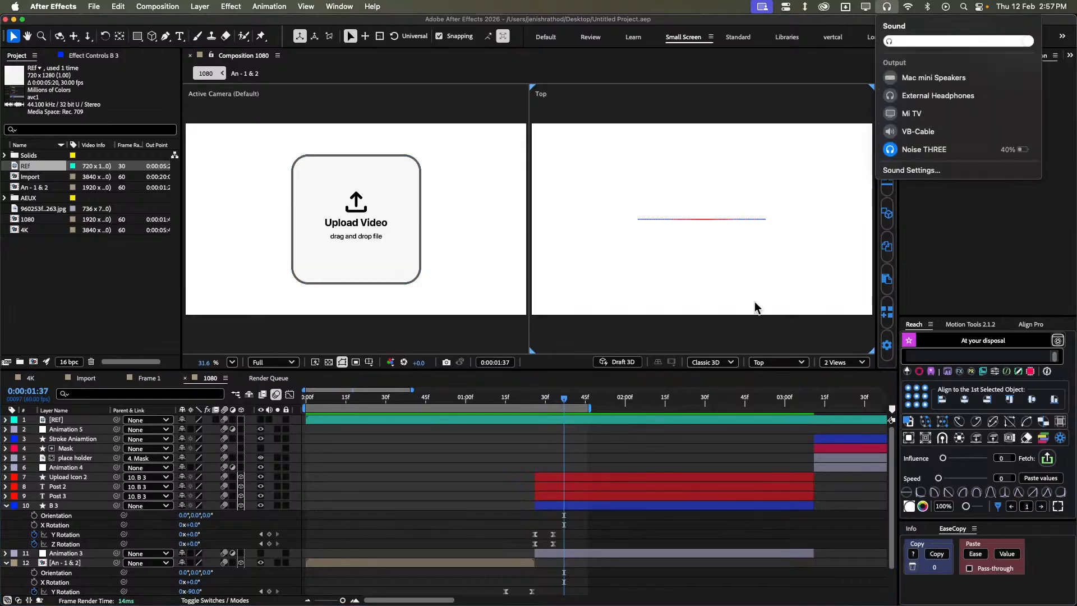
left_click(925, 6)
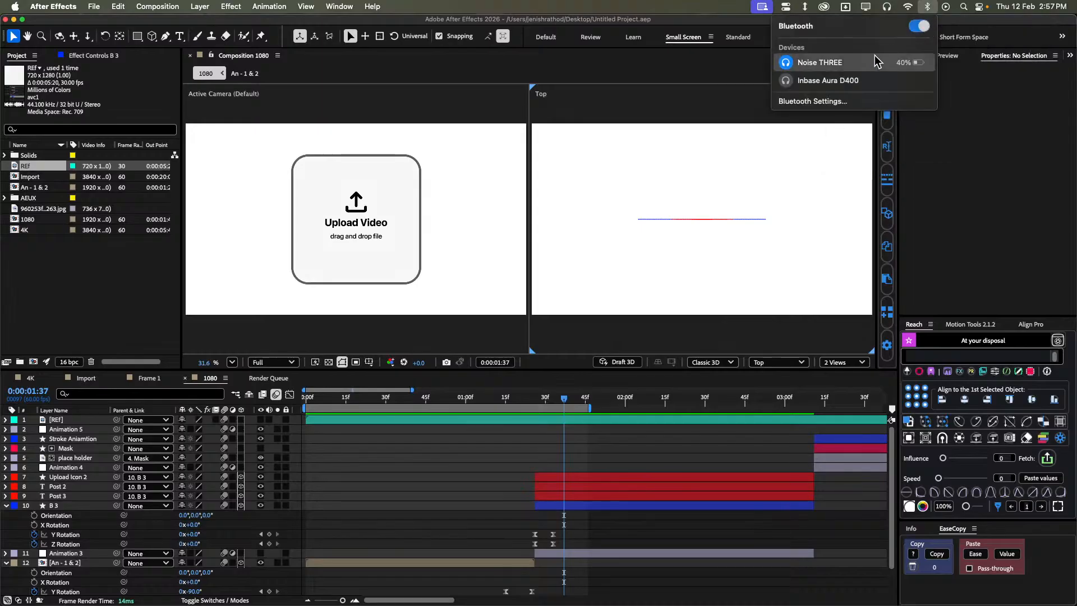
Collapse all expanded layer properties in the 1080 composition's timeline.
left_click(650, 452)
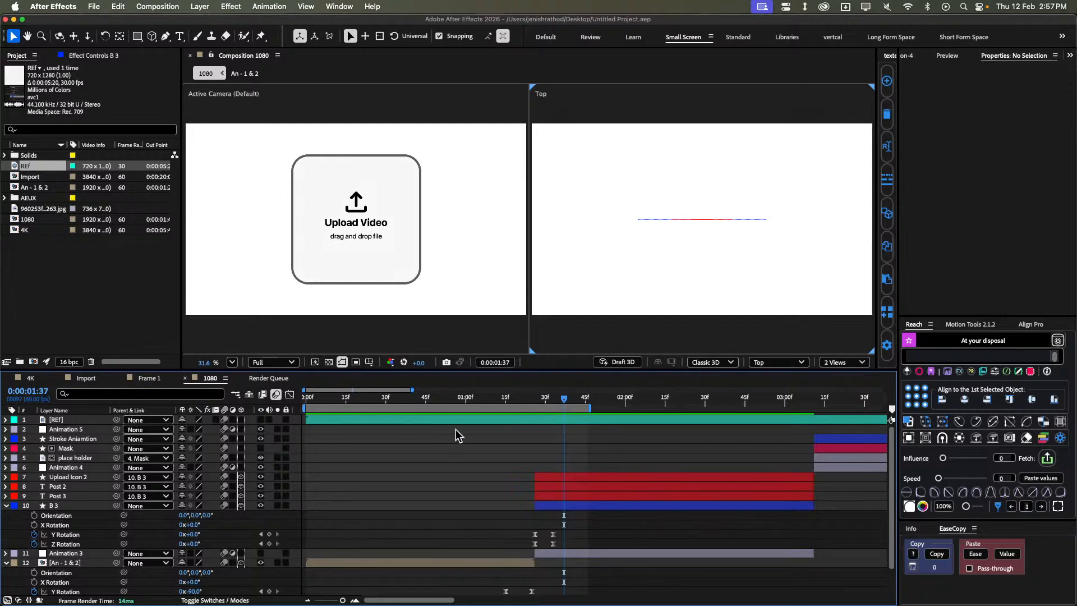
key("u")
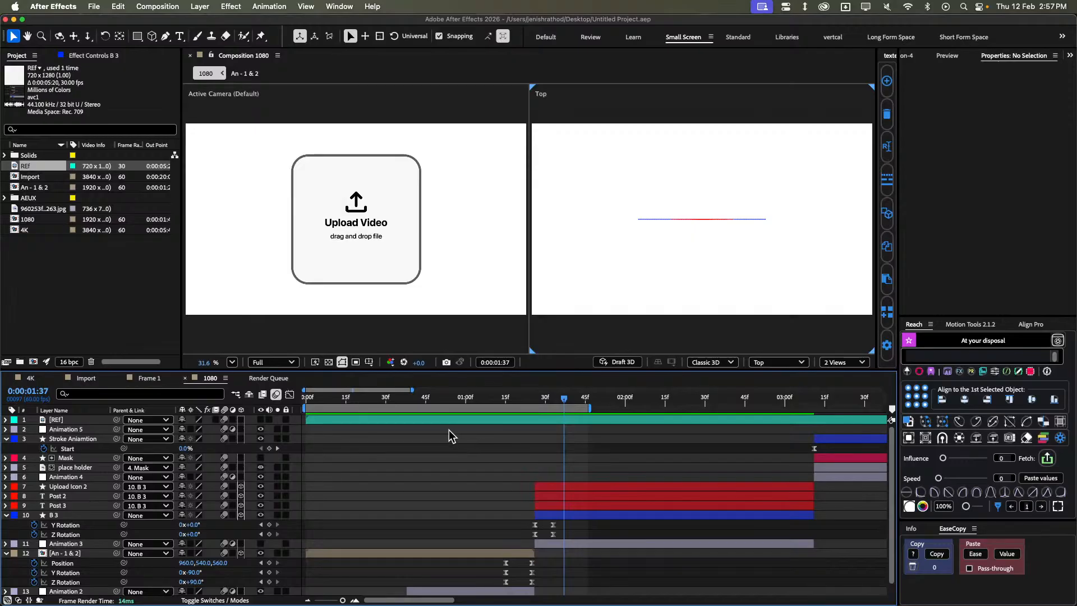
key("u")
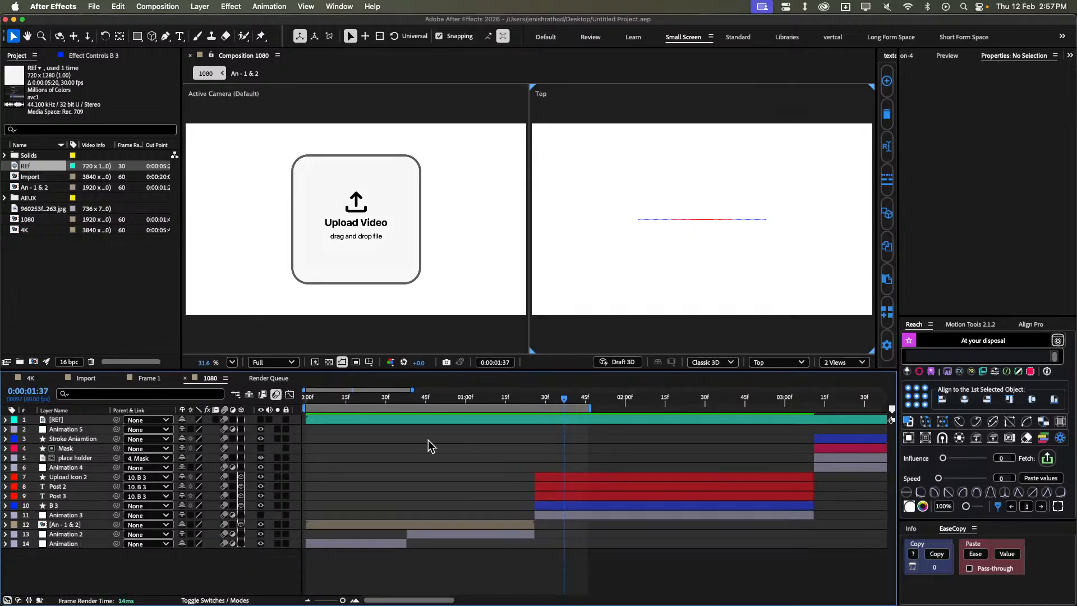
Review the Startup & Repair, Project, Composition and Previews pages of the application preferences.
left_click(45, 6)
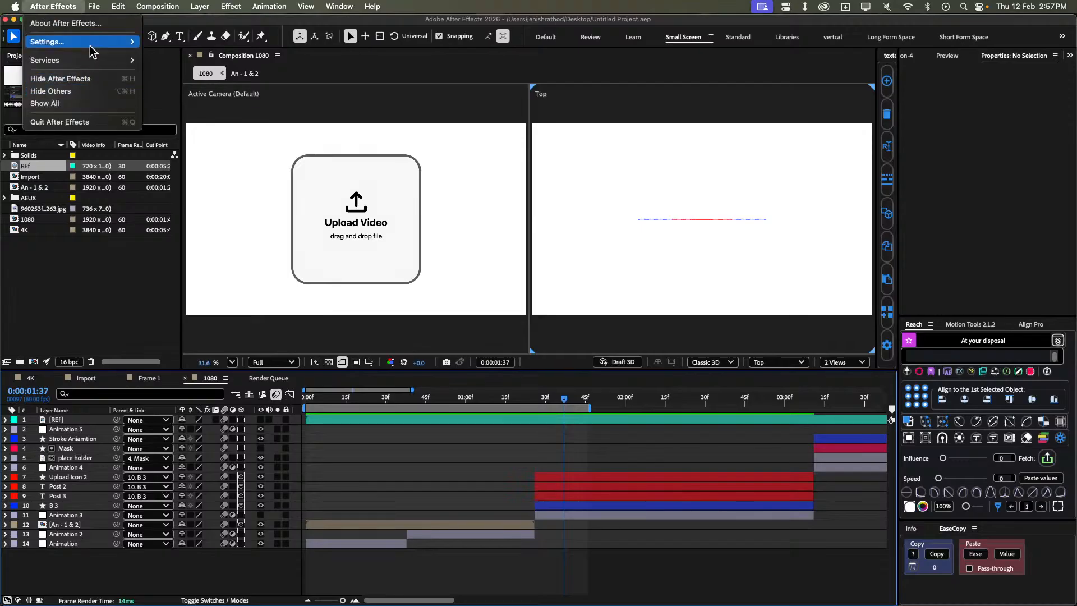
mouse_move(90, 47)
left_click(299, 83)
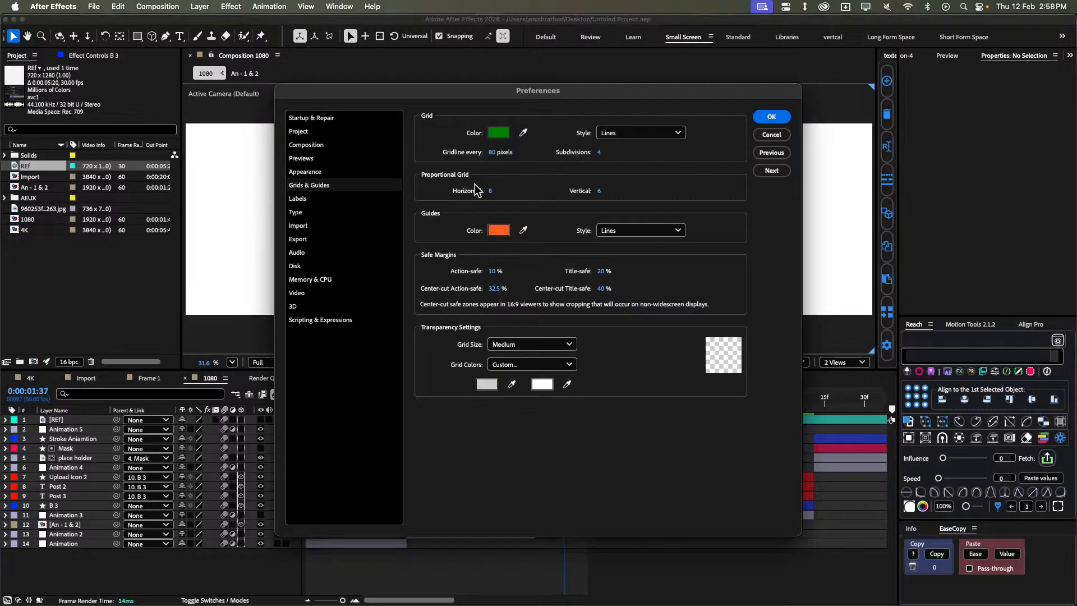
left_click(329, 160)
left_click(354, 131)
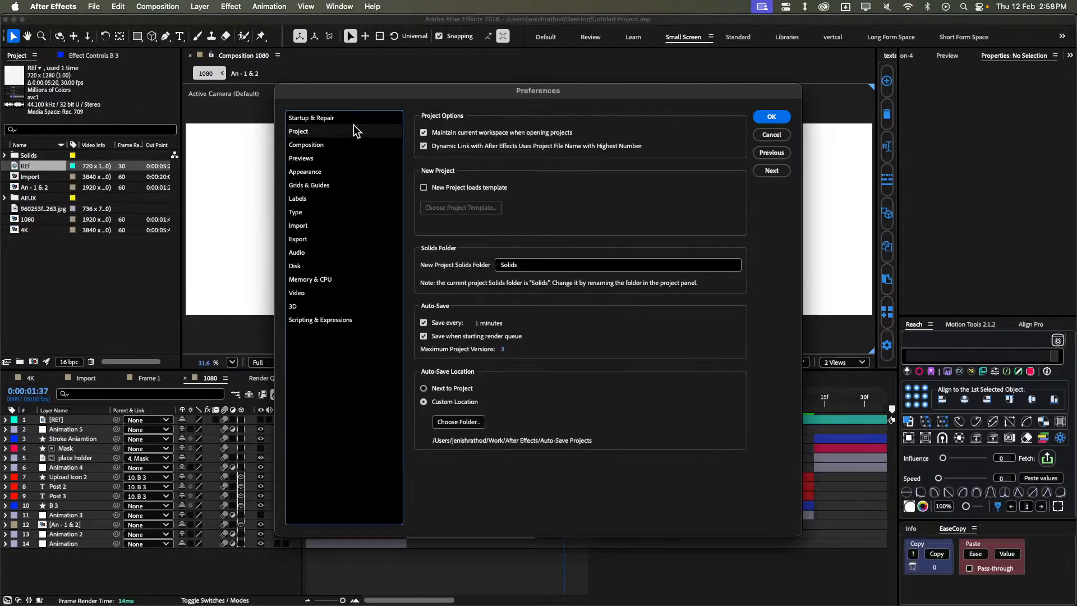
left_click(346, 119)
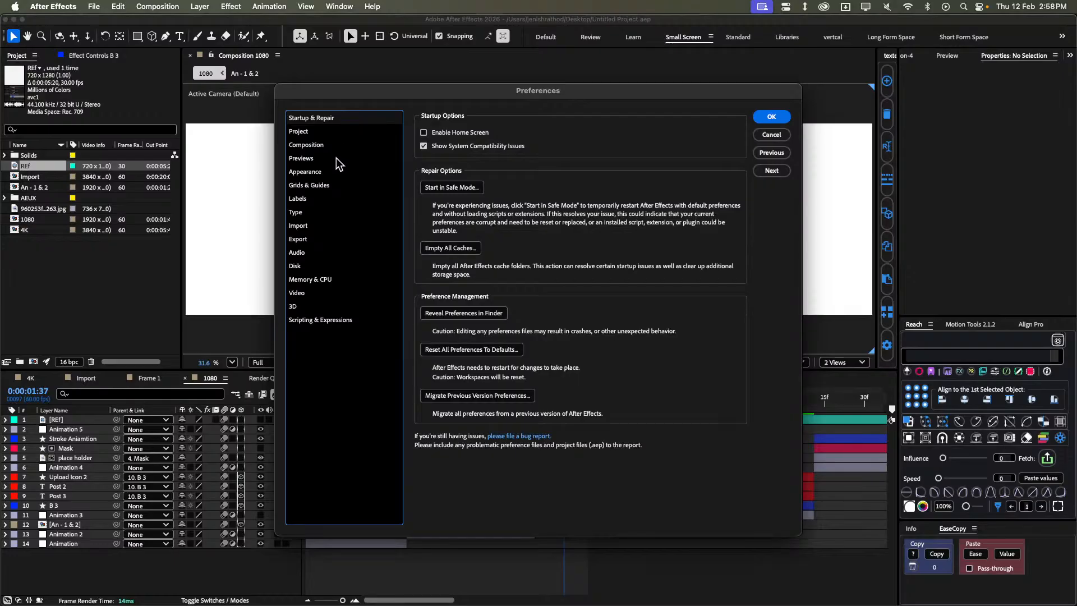
left_click(335, 141)
left_click(335, 135)
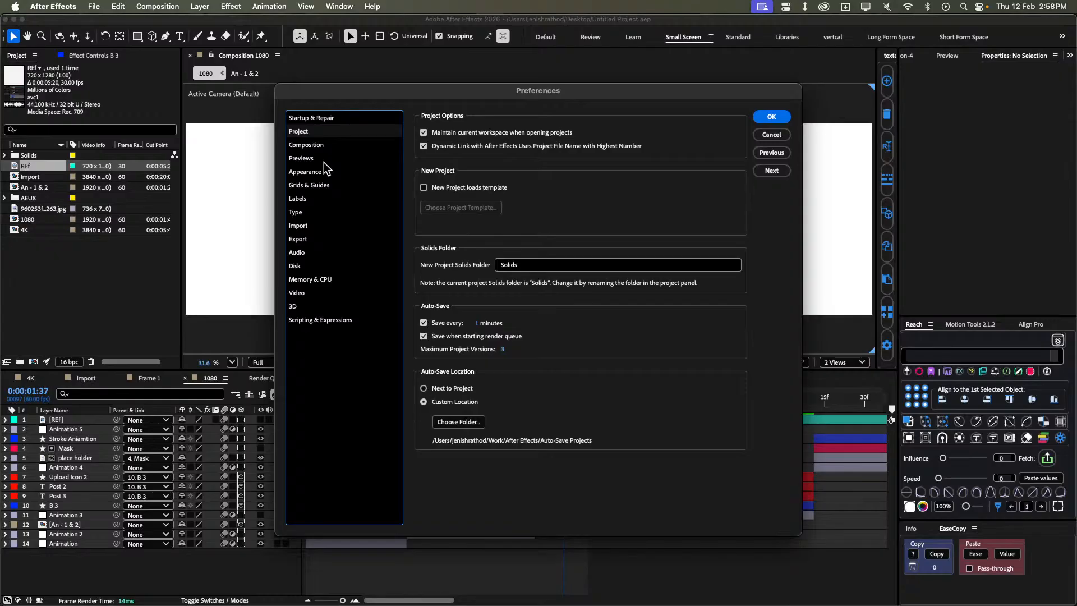
left_click(329, 145)
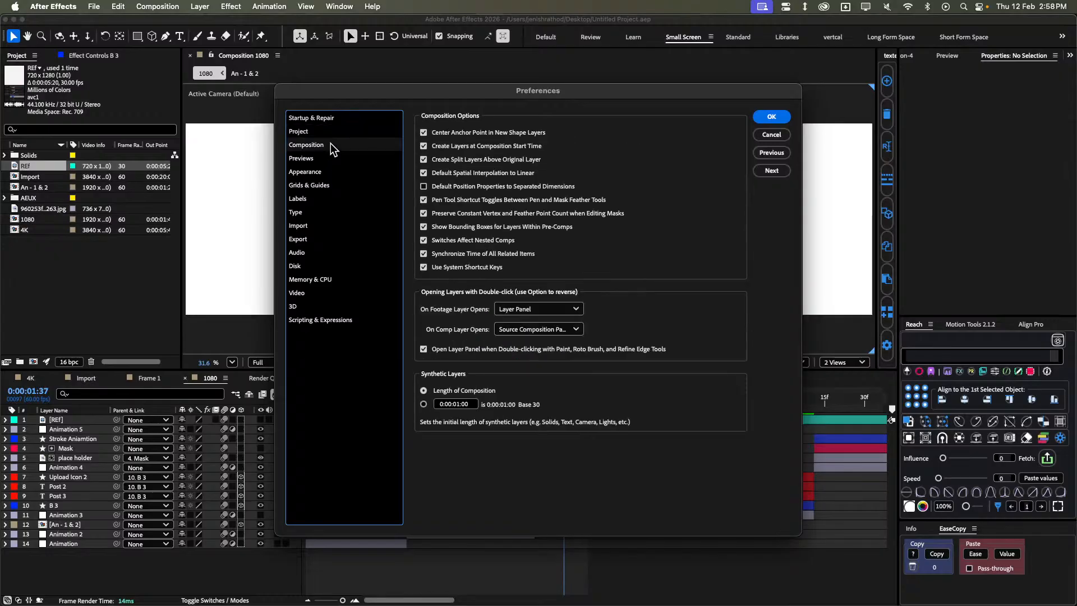
left_click(309, 162)
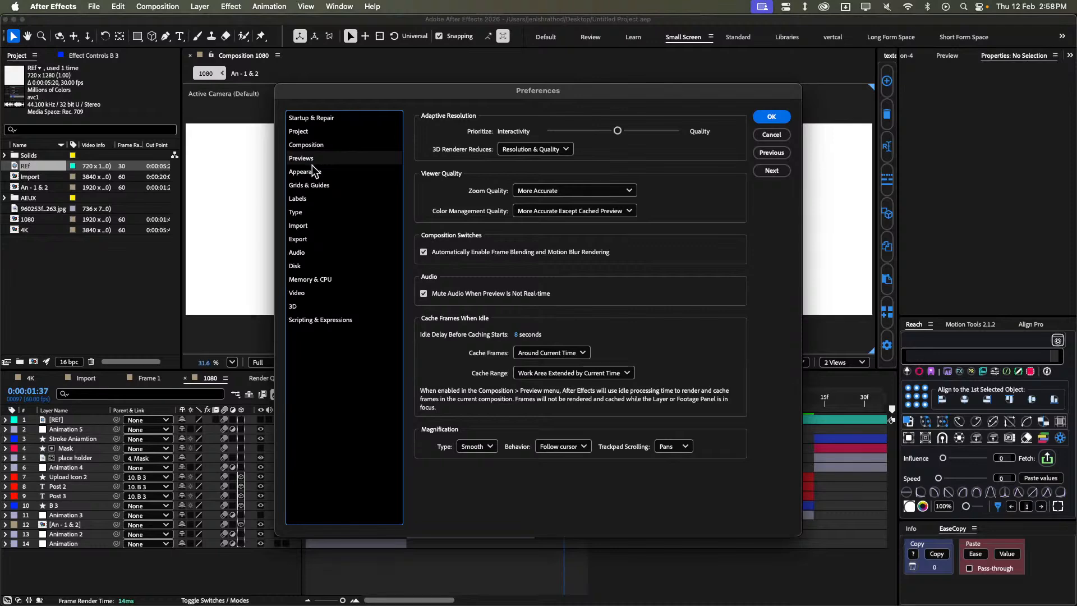
Set the interface color theme to Light in the Appearance preferences and apply it.
left_click(316, 172)
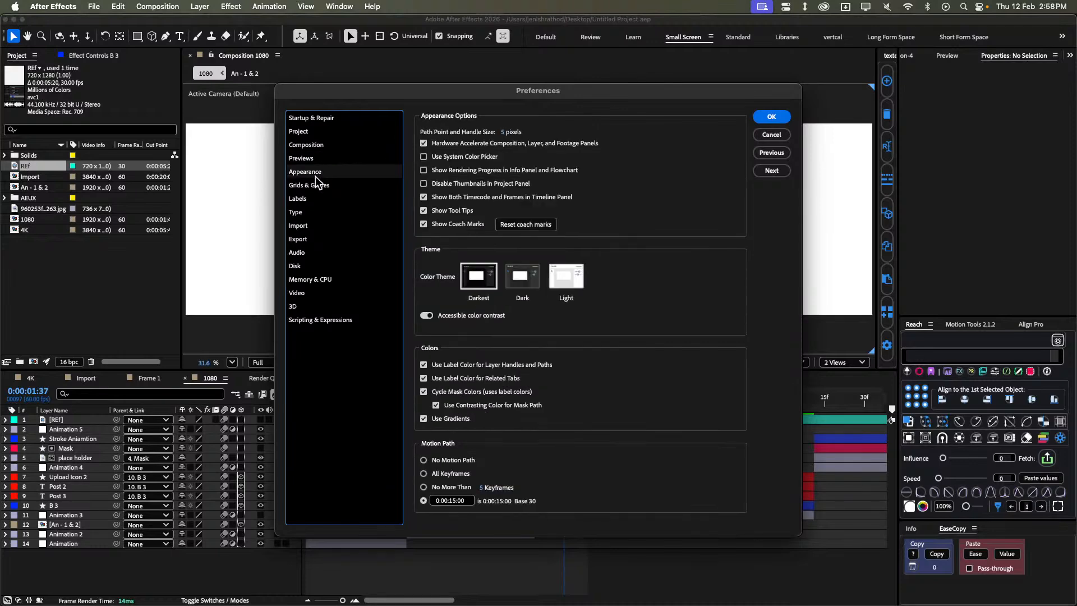
left_click(576, 280)
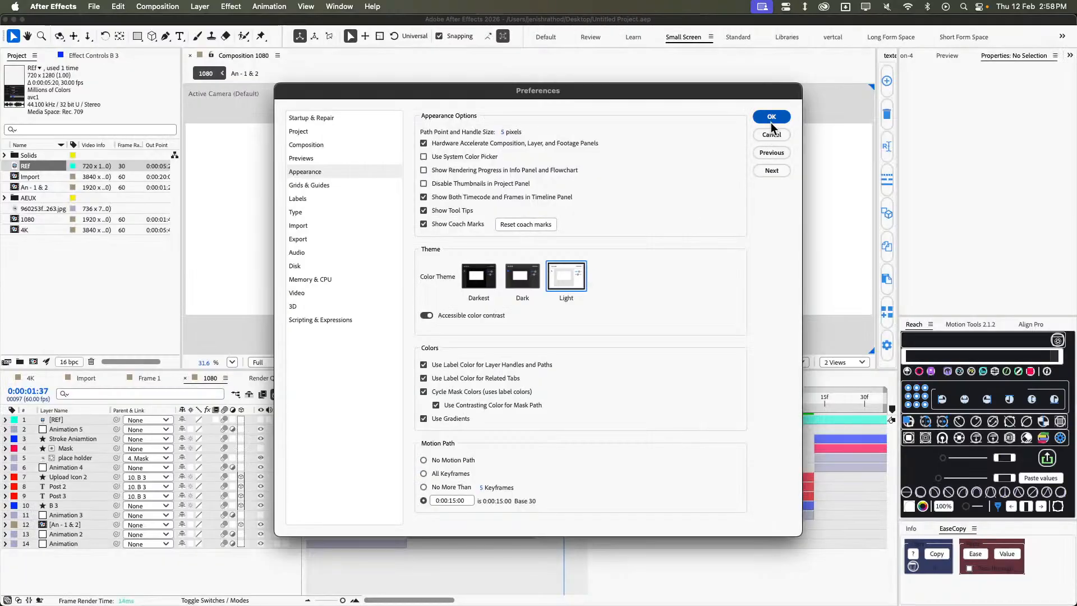
left_click(771, 121)
Review the Grids & Guides, Labels, Type, Import, Export, Audio and Disk preferences, including the maximum disk cache size.
left_click(54, 6)
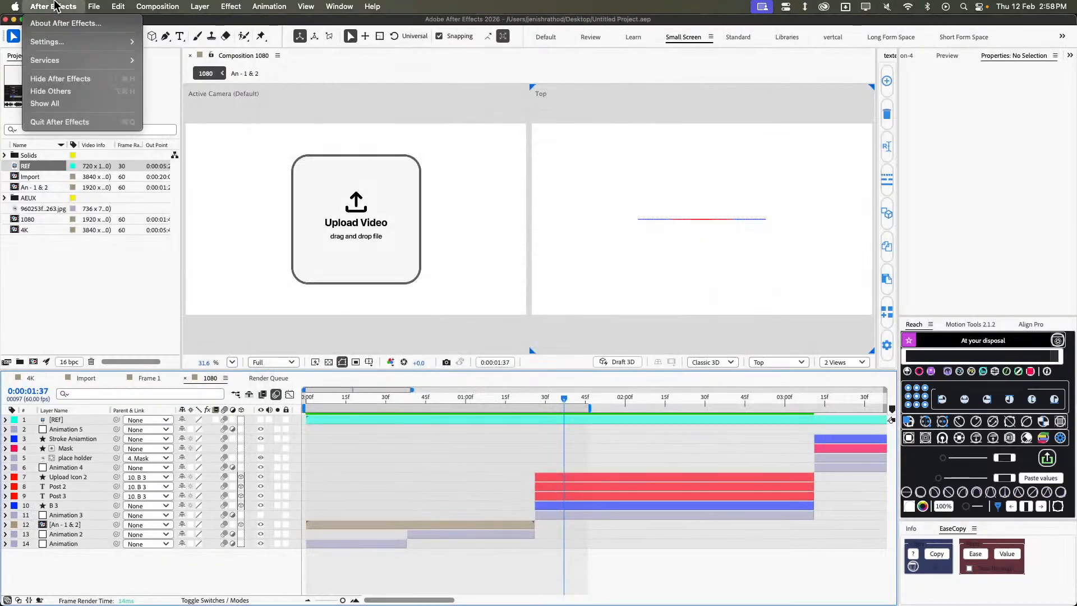
mouse_move(89, 42)
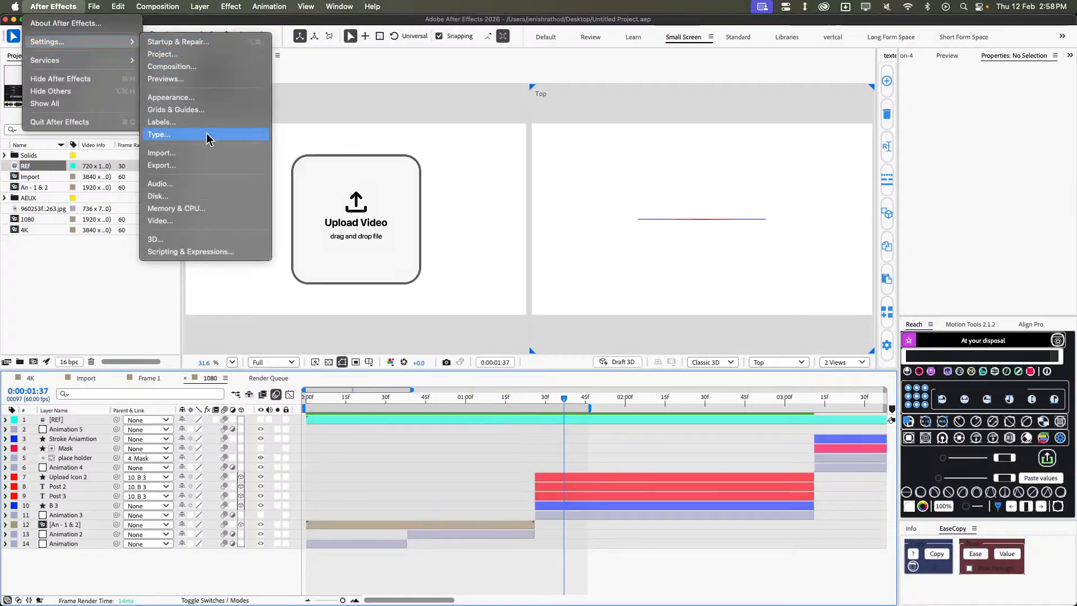
left_click(204, 110)
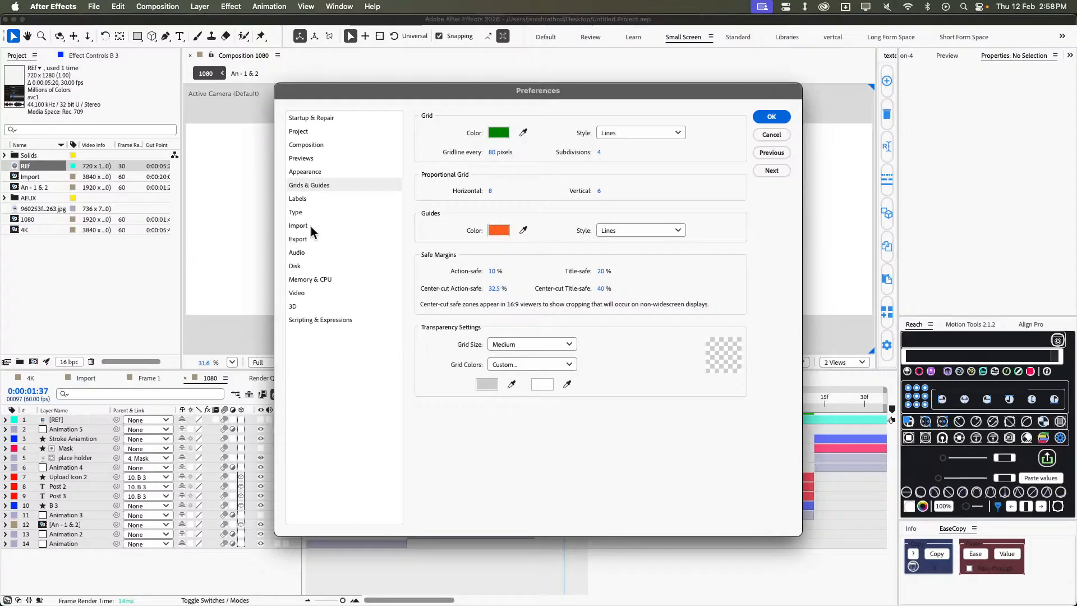
left_click(318, 199)
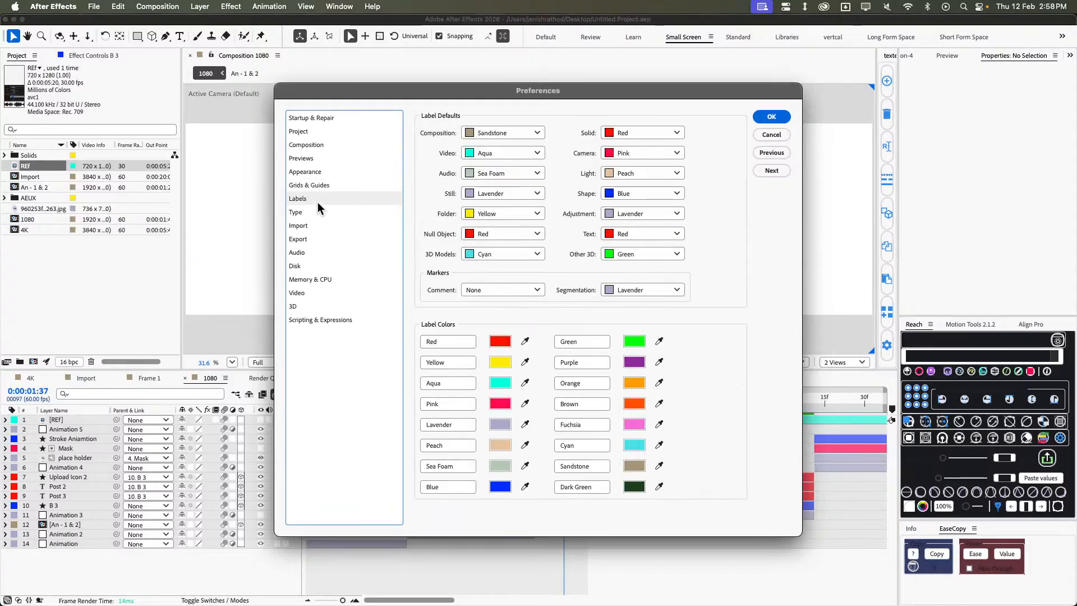
left_click(317, 208)
left_click(326, 230)
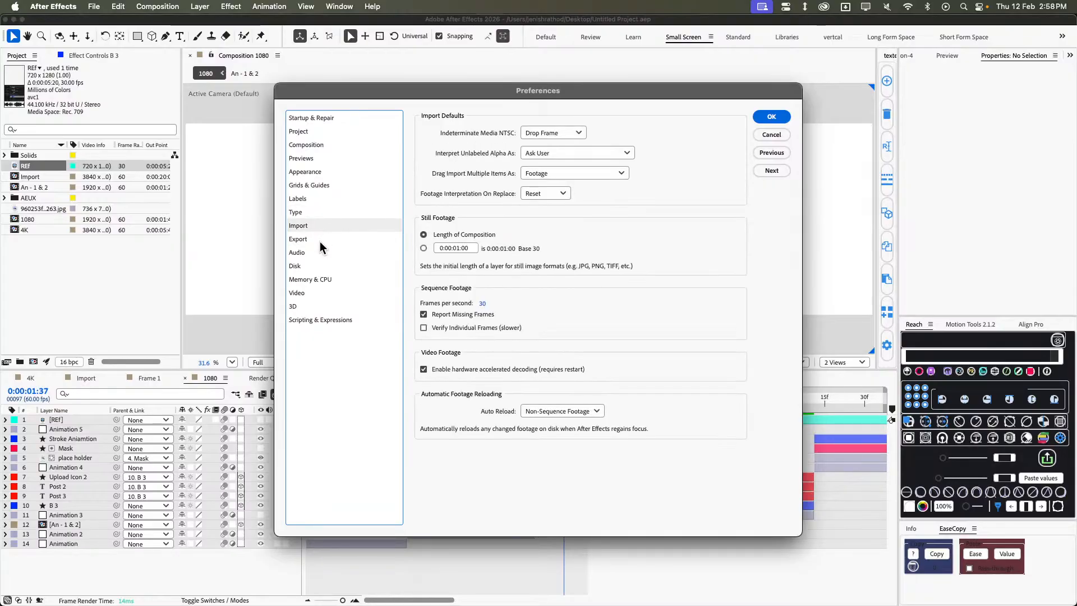
left_click(321, 242)
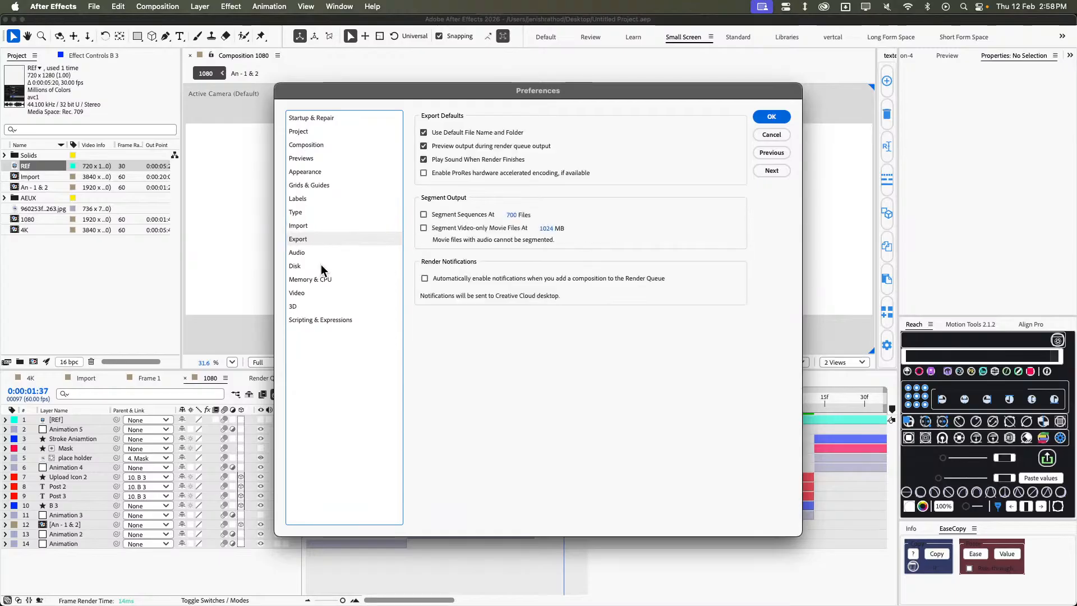
left_click(321, 255)
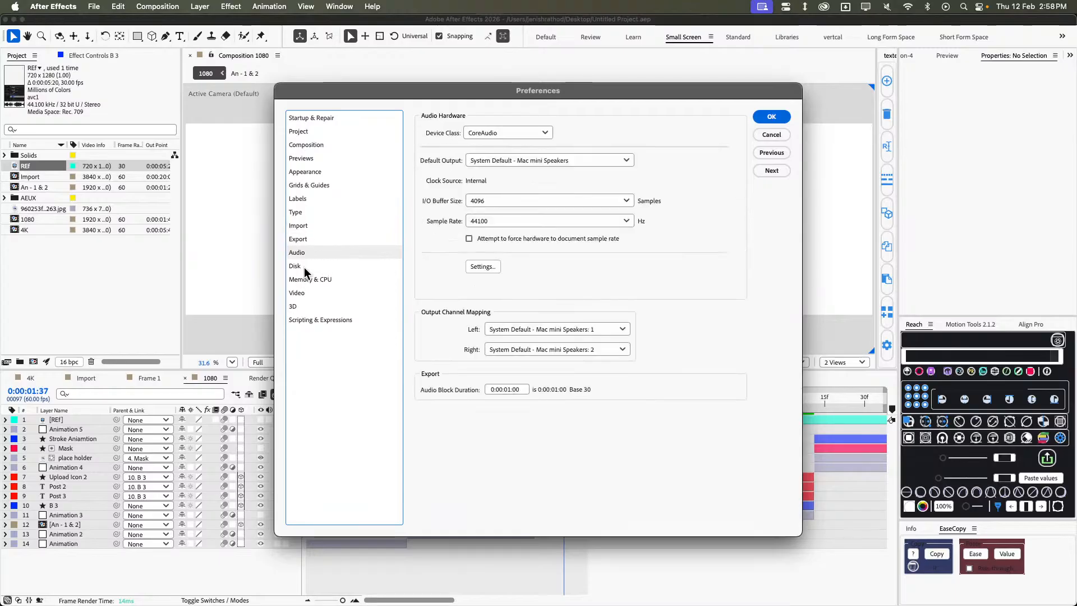
left_click(304, 267)
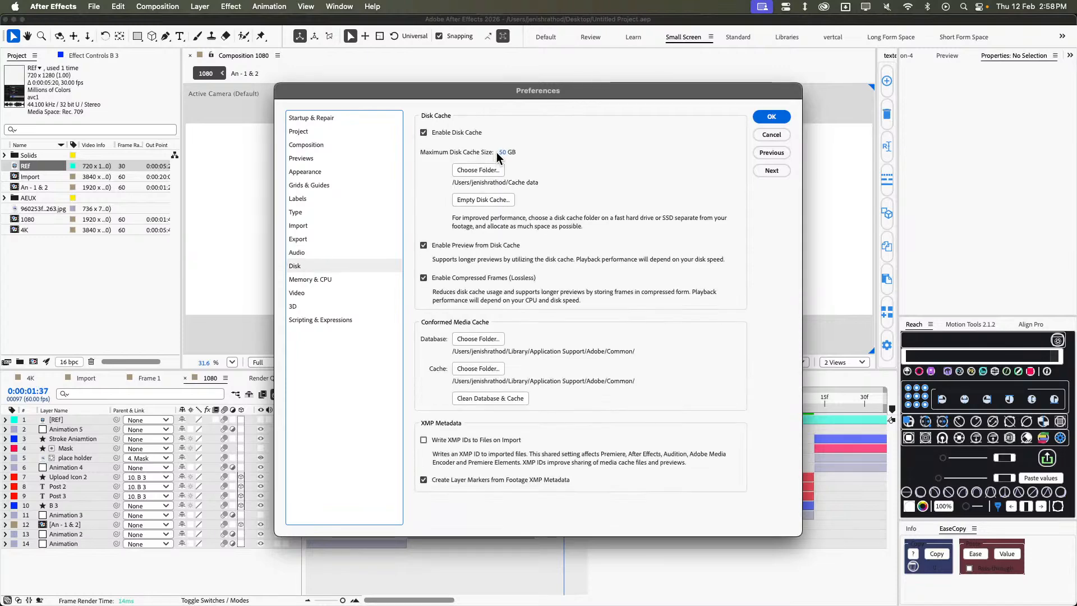
Switch to System Settings, check the Mac's storage usage, and close the window.
mouse_move(253, 595)
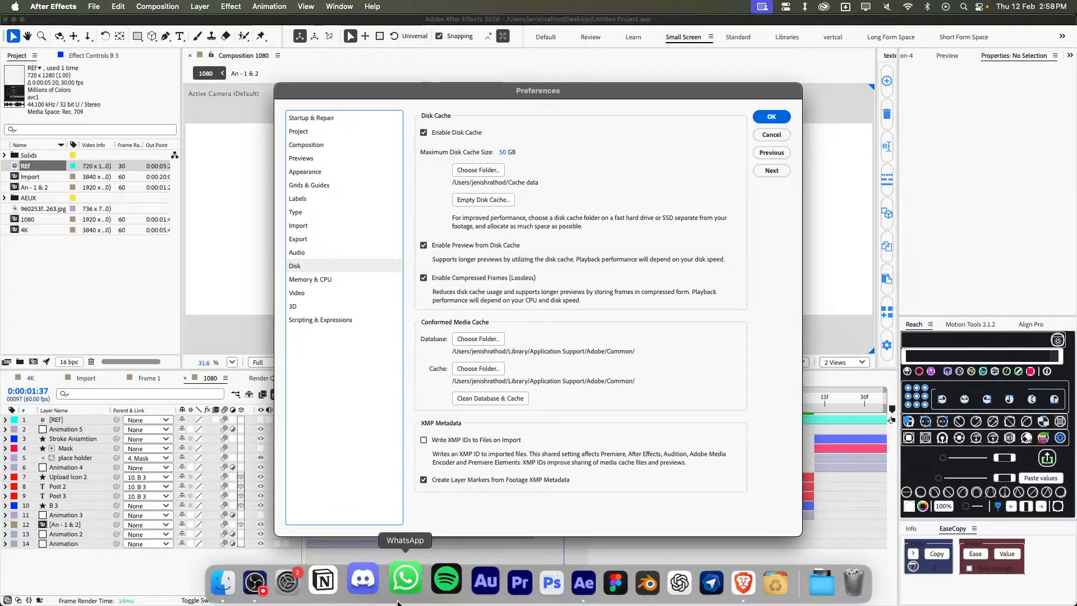
left_click(322, 581)
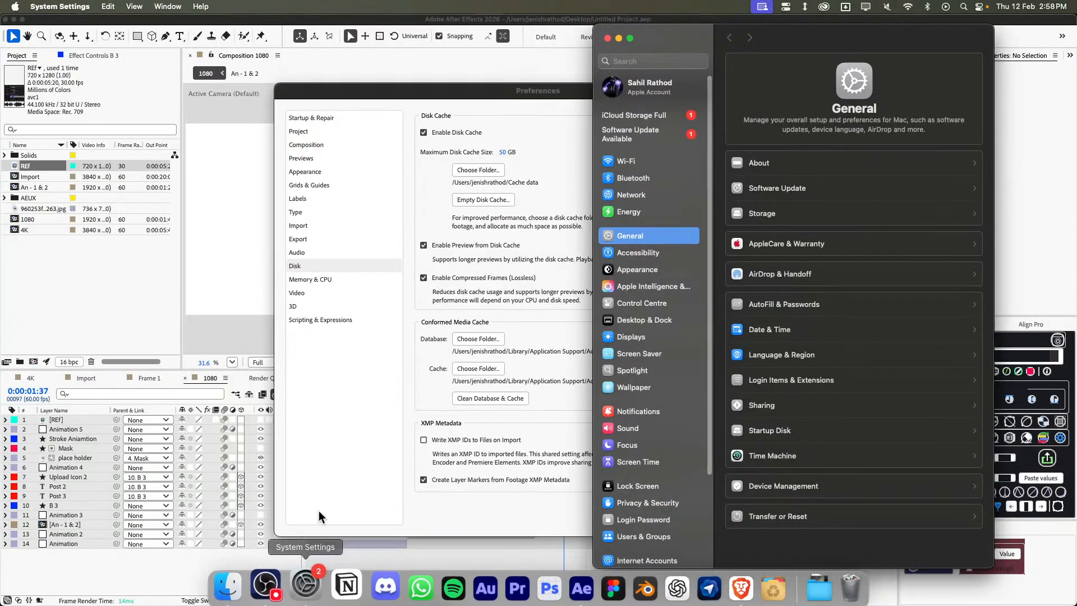
left_click(760, 210)
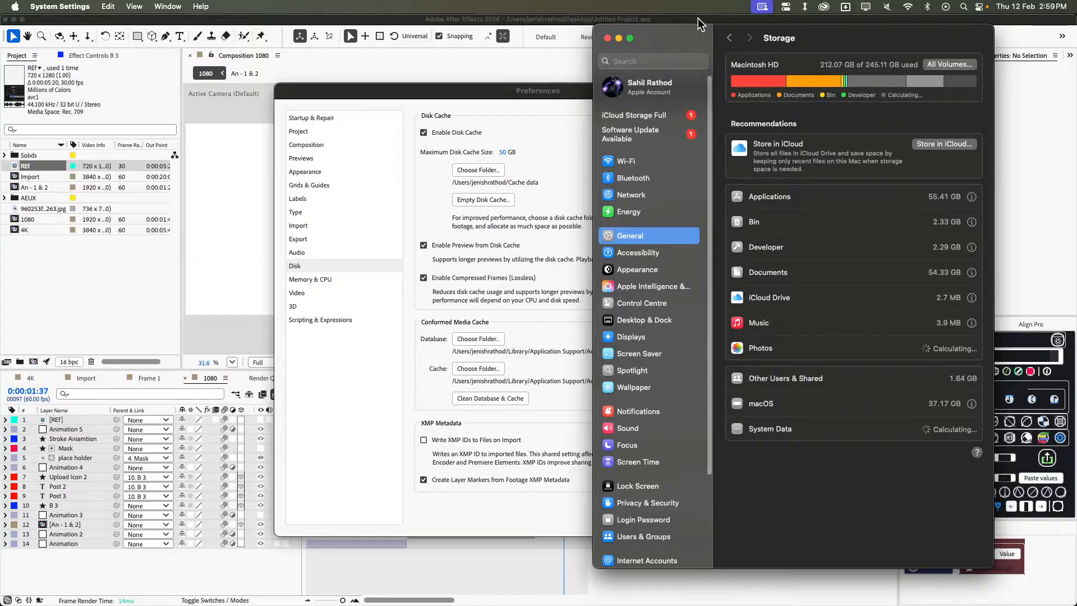
left_click(607, 38)
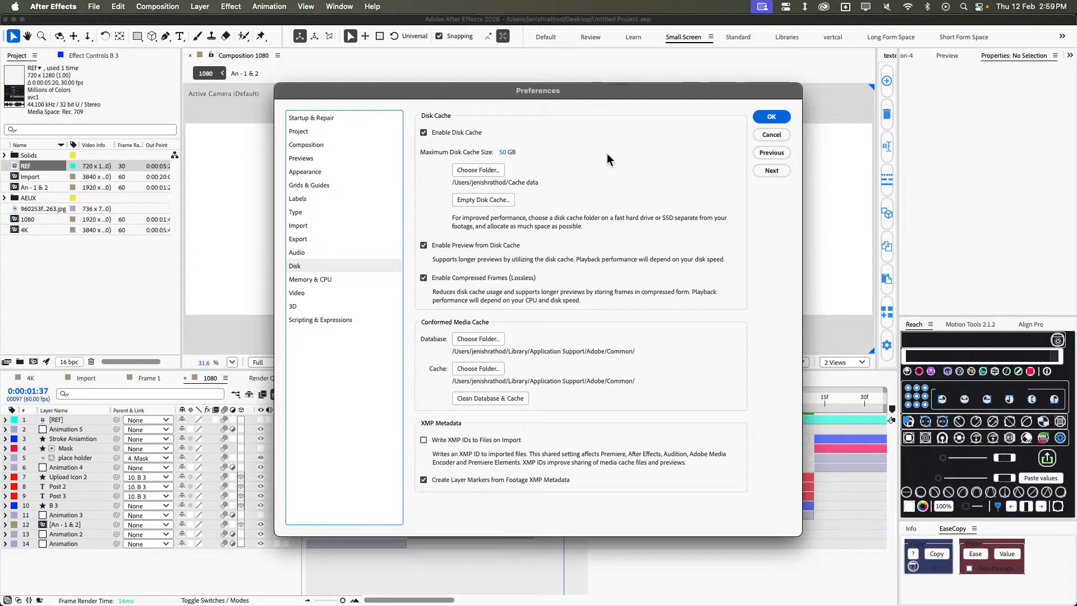
Review the Memory & CPU, Video, 3D and Scripting & Expressions preferences, and close the preferences dialog.
left_click(306, 279)
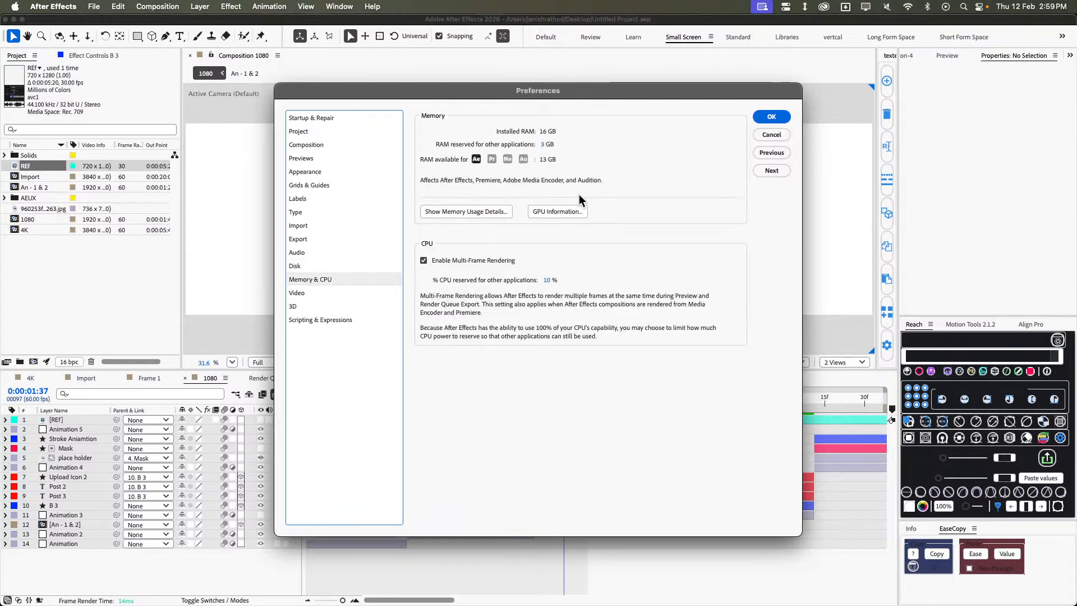
left_click(326, 292)
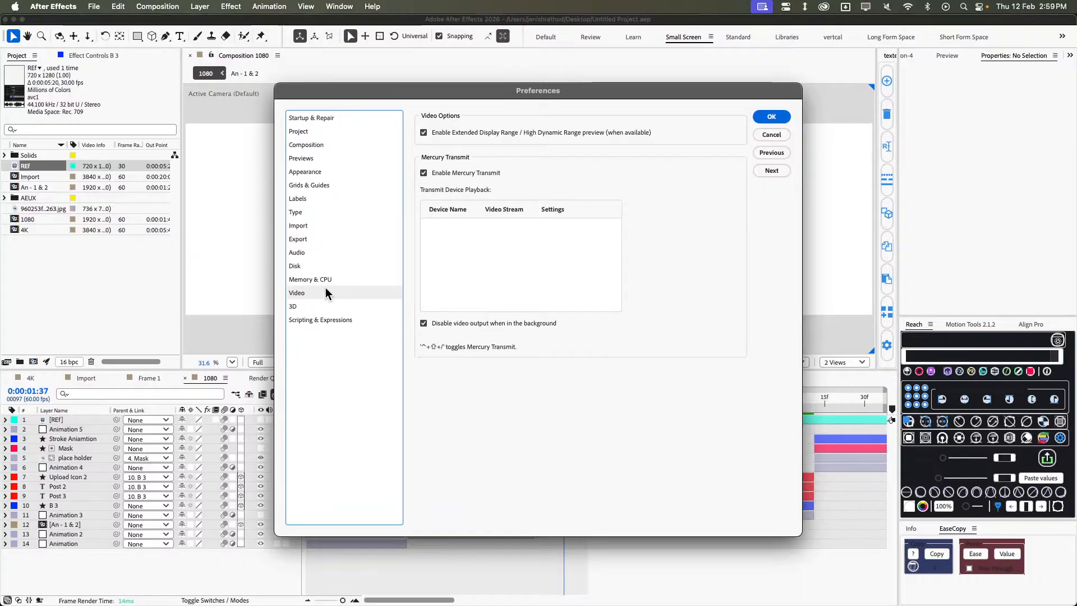
left_click(324, 306)
left_click(317, 321)
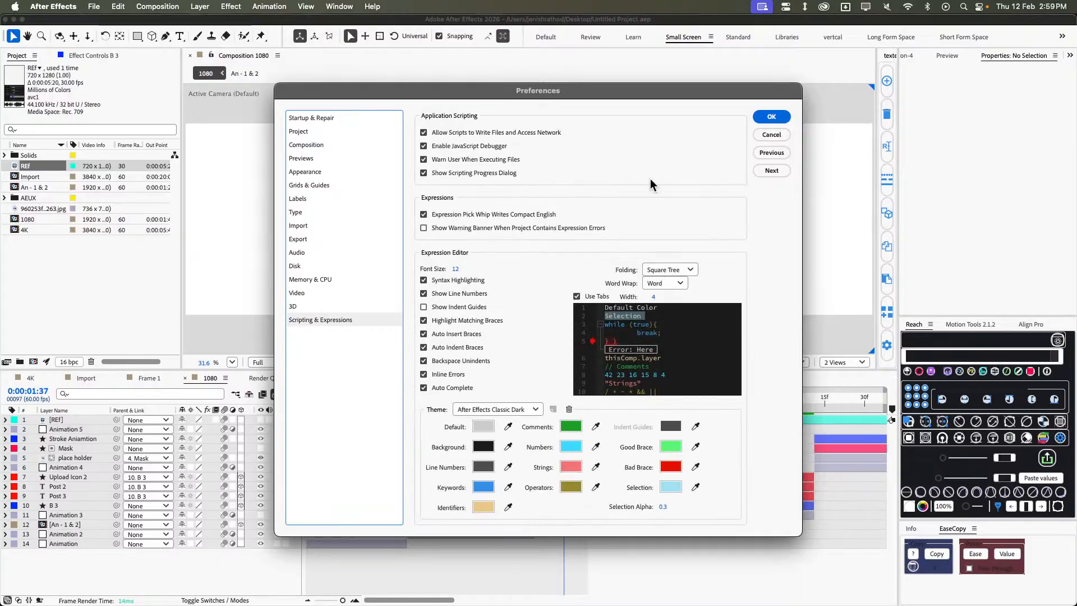
left_click(786, 119)
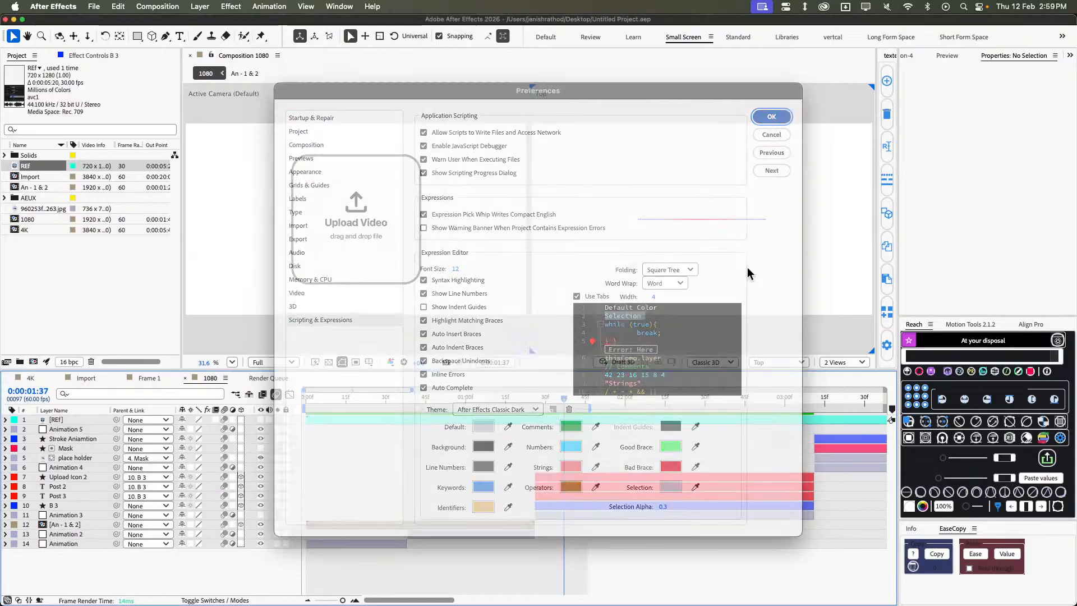
Clear the disk cache for all versions and briefly preview the 1080 composition.
left_click(1030, 372)
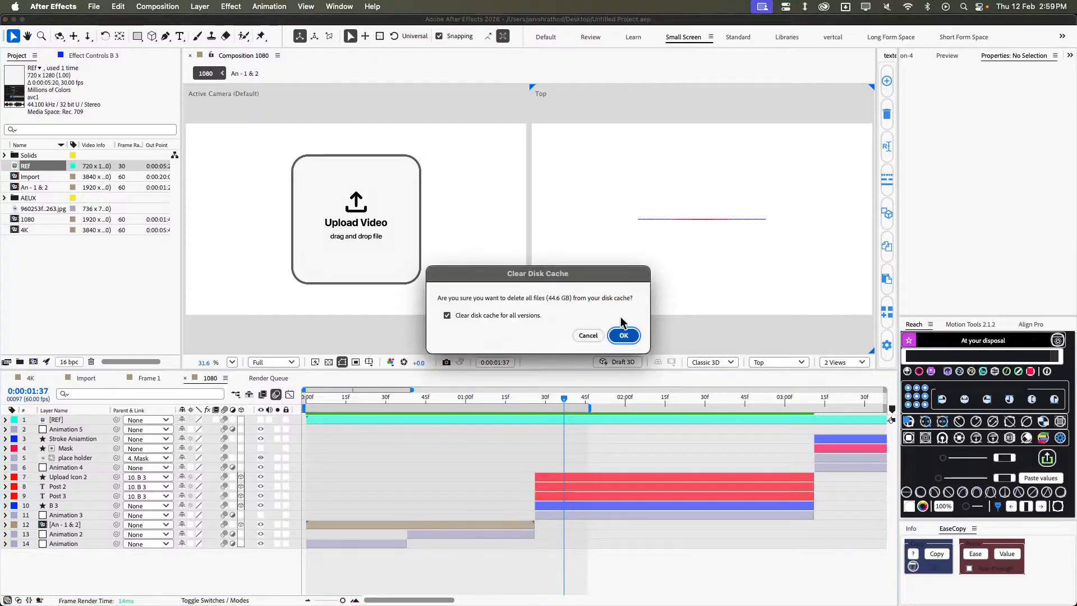
left_click(623, 335)
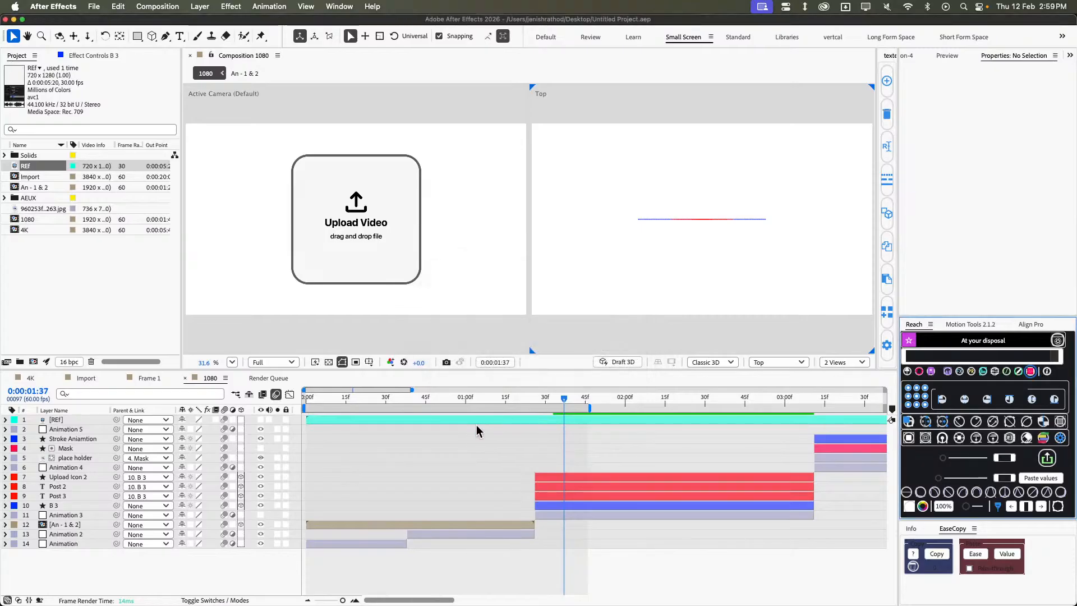
key("space")
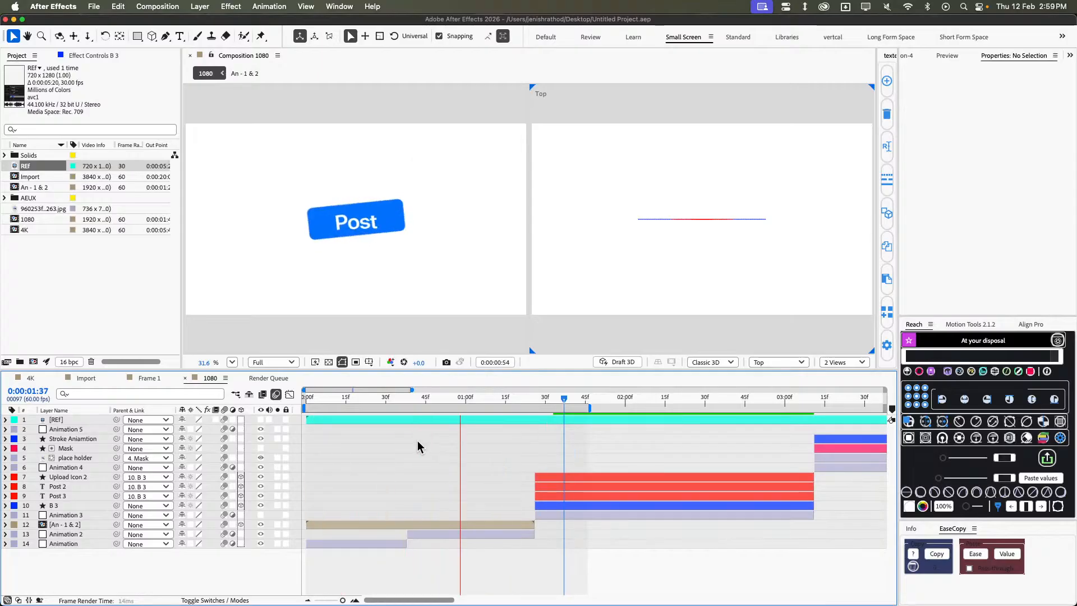
key("space")
Set the color theme to Darkest in the Appearance preferences and apply the change.
left_click(29, 5)
mouse_move(85, 42)
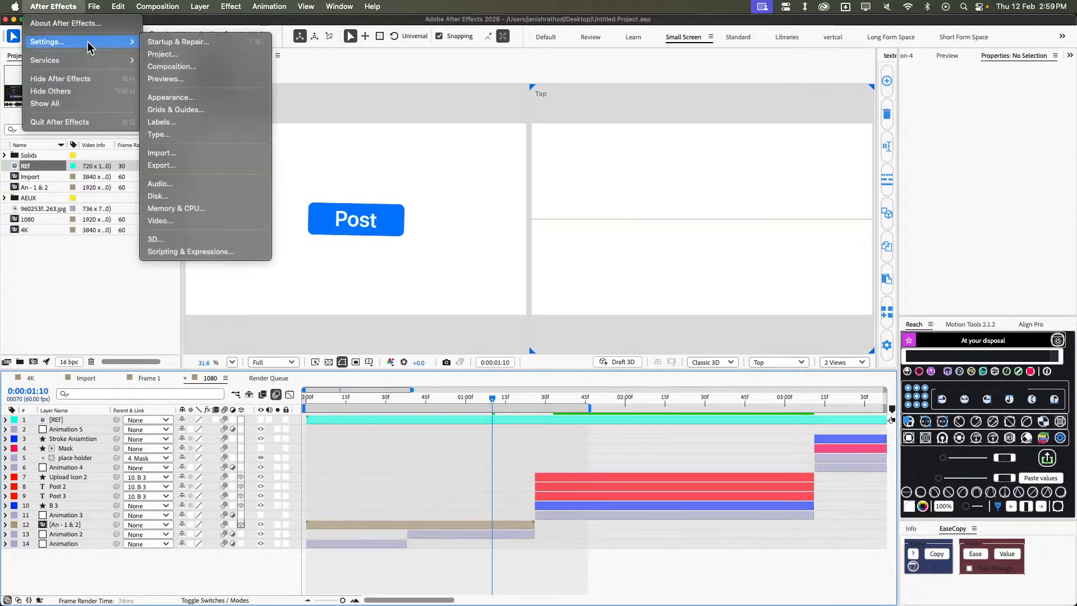
left_click(242, 99)
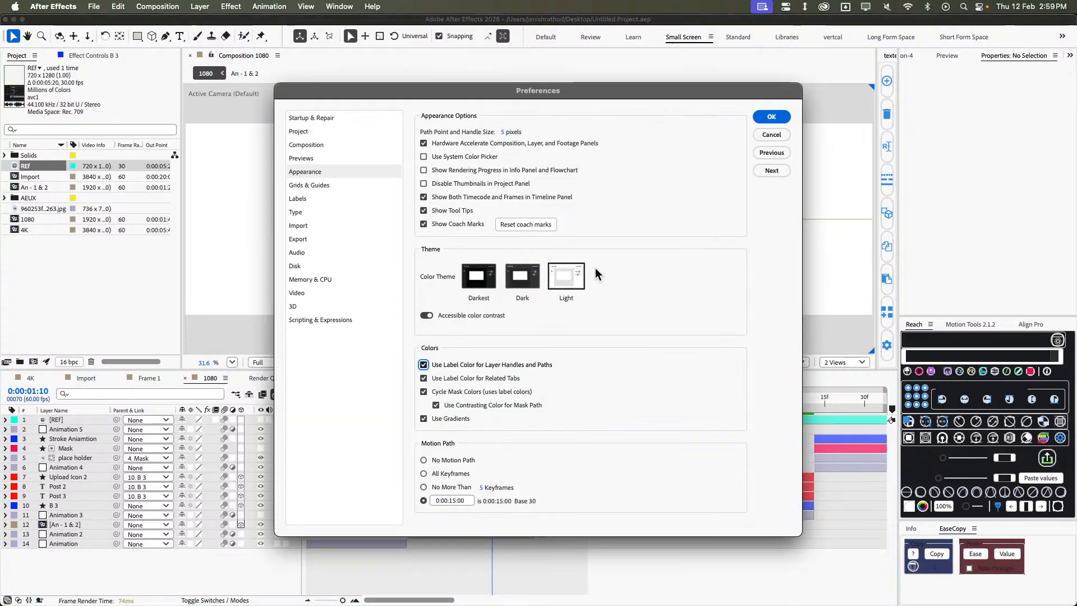
left_click(487, 278)
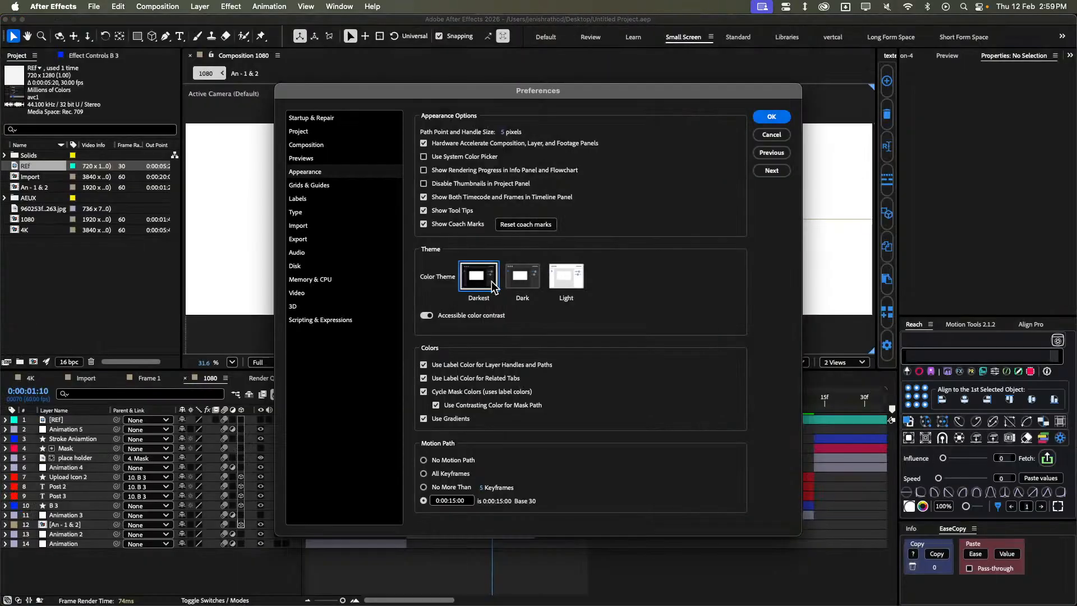
left_click(772, 117)
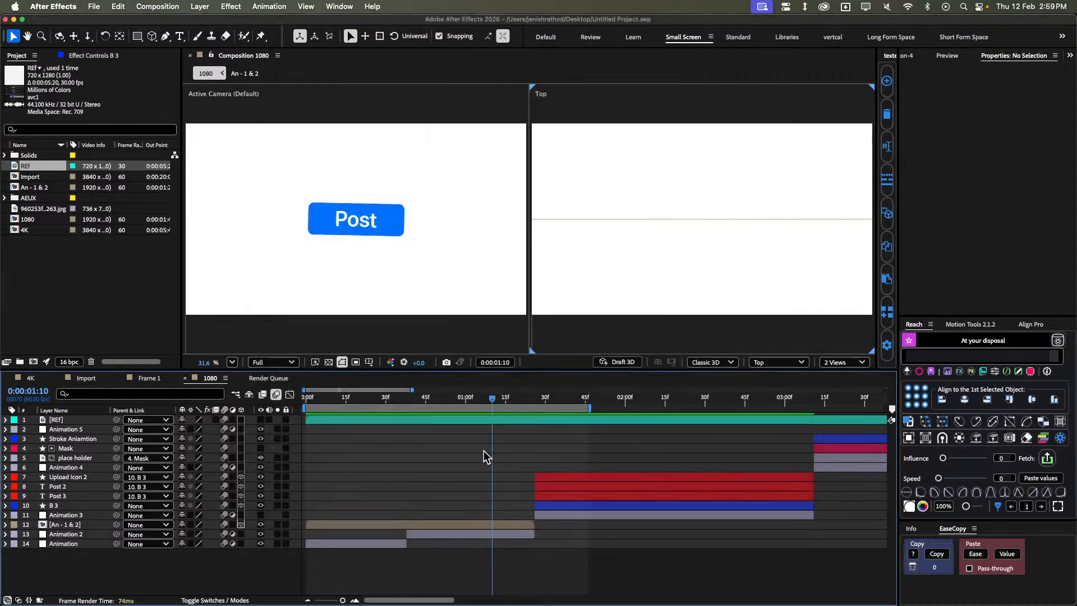
Play back the 1080 composition from its first frame to review the opening animation.
key("semicolon")
scroll(336, 444, "up", 2)
scroll(336, 442, "left", 1)
left_click(419, 421)
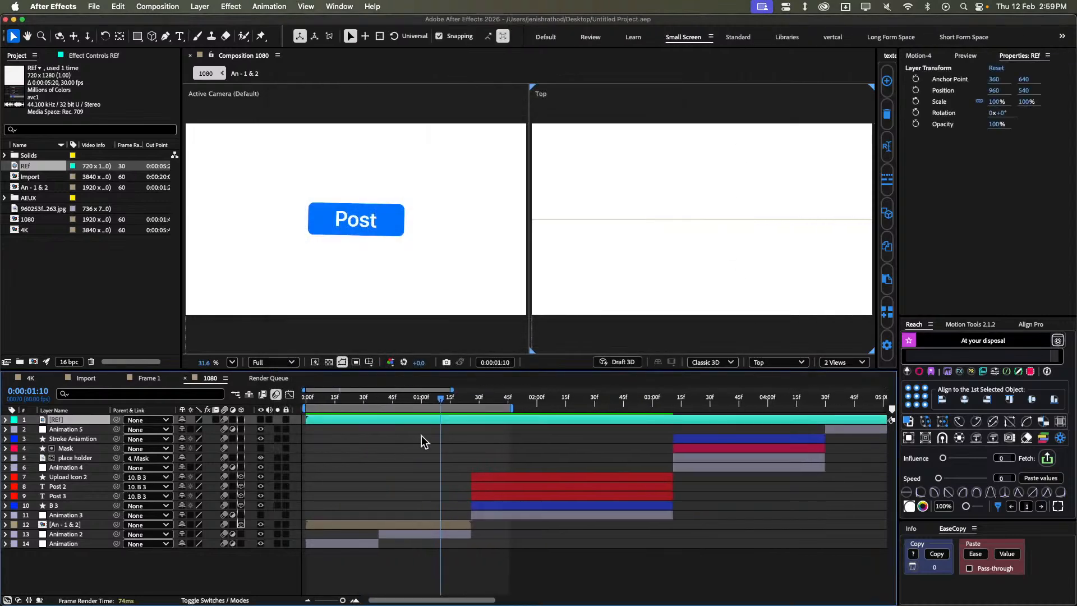
left_click(422, 435)
left_click_drag(412, 396, 160, 405)
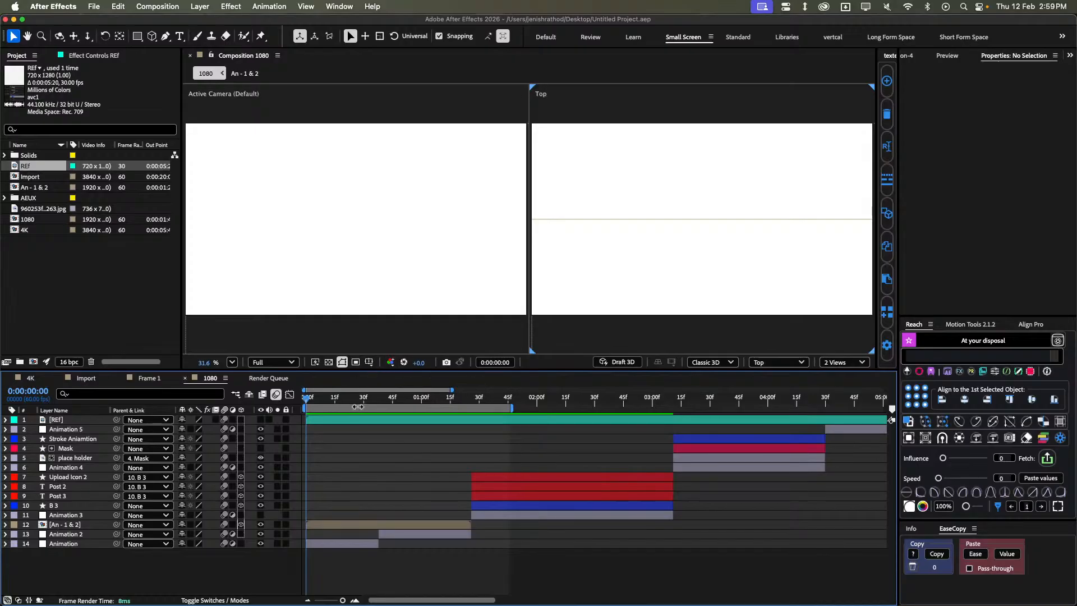
key("space")
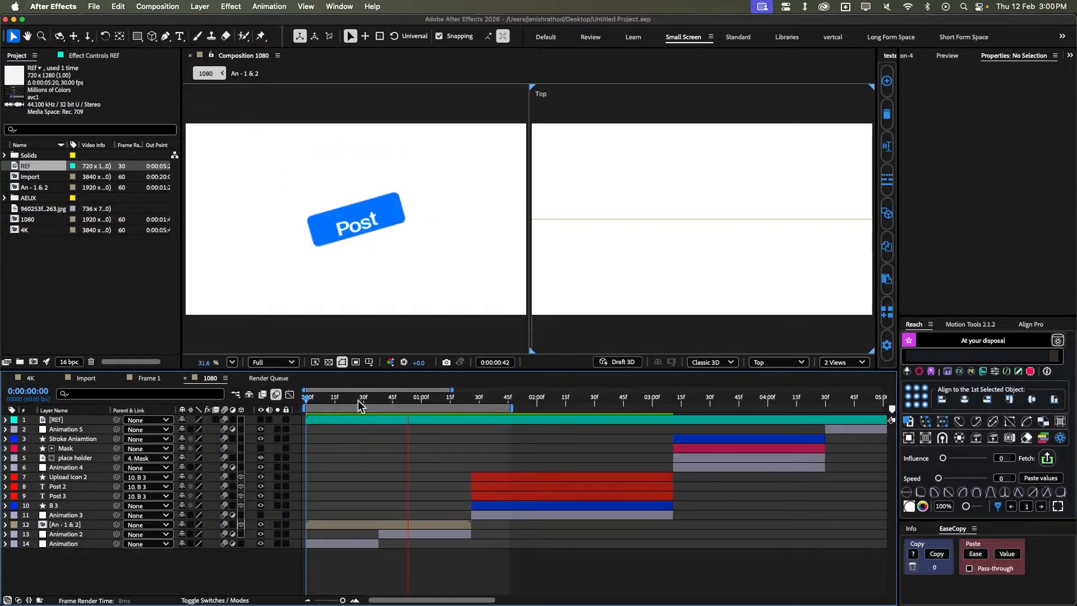
key("space")
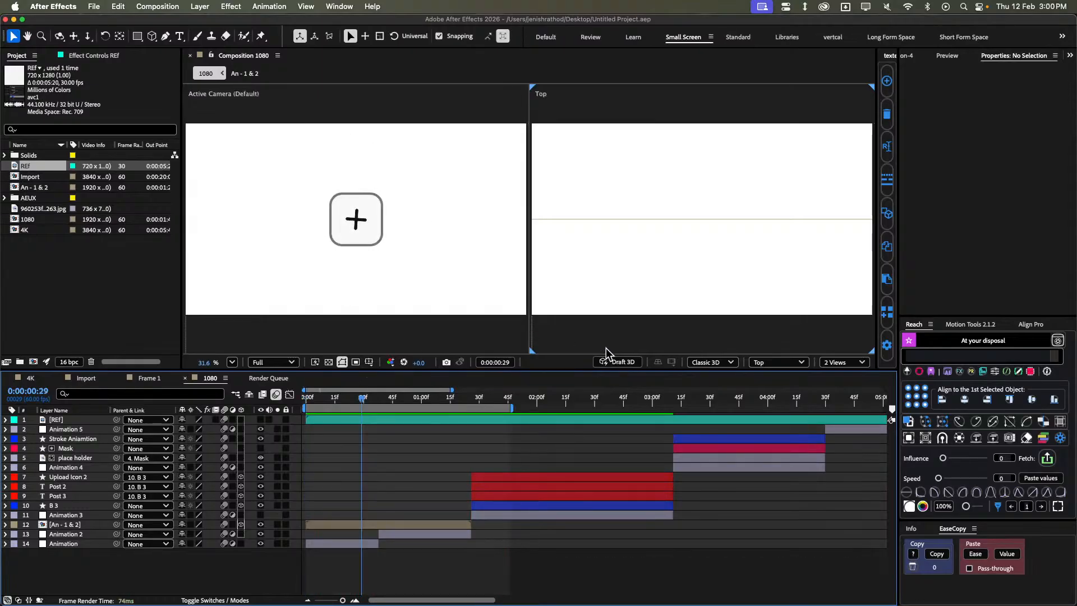
Inspect the full layer arrangement of the 1080 composition around 0:00:02:33, and return the playhead to the start.
left_click(600, 397)
key("minus")
key("minus")
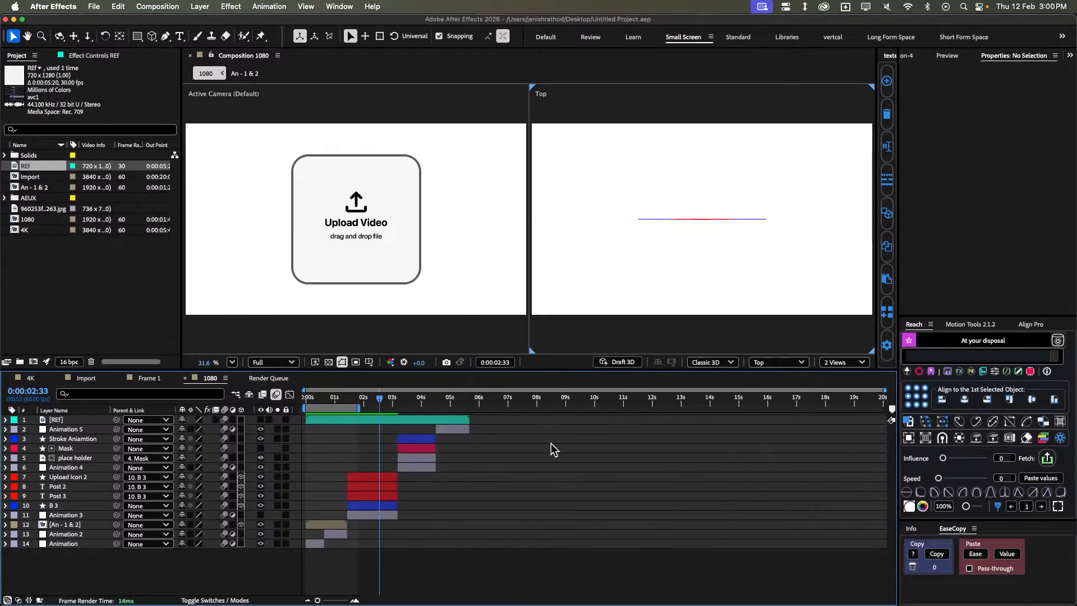
key("equal")
key("equal")
scroll(331, 434, "left", 5)
left_click_drag(388, 400, 226, 374)
Open the REF footage in its own viewer and dock it beside the 1080 composition viewer.
left_click(46, 168)
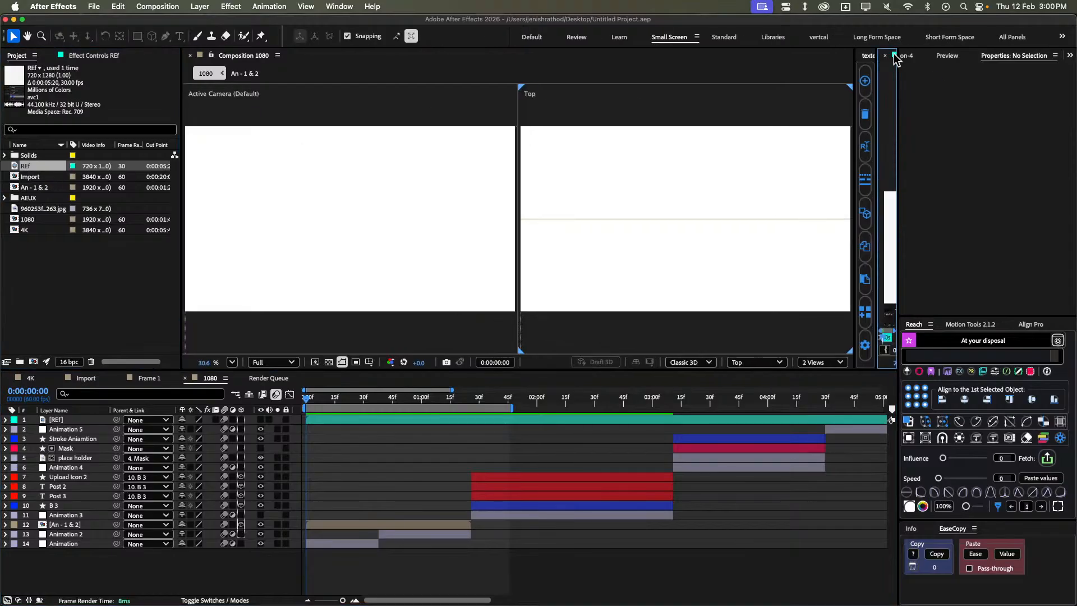
right_click(898, 55)
left_click(903, 79)
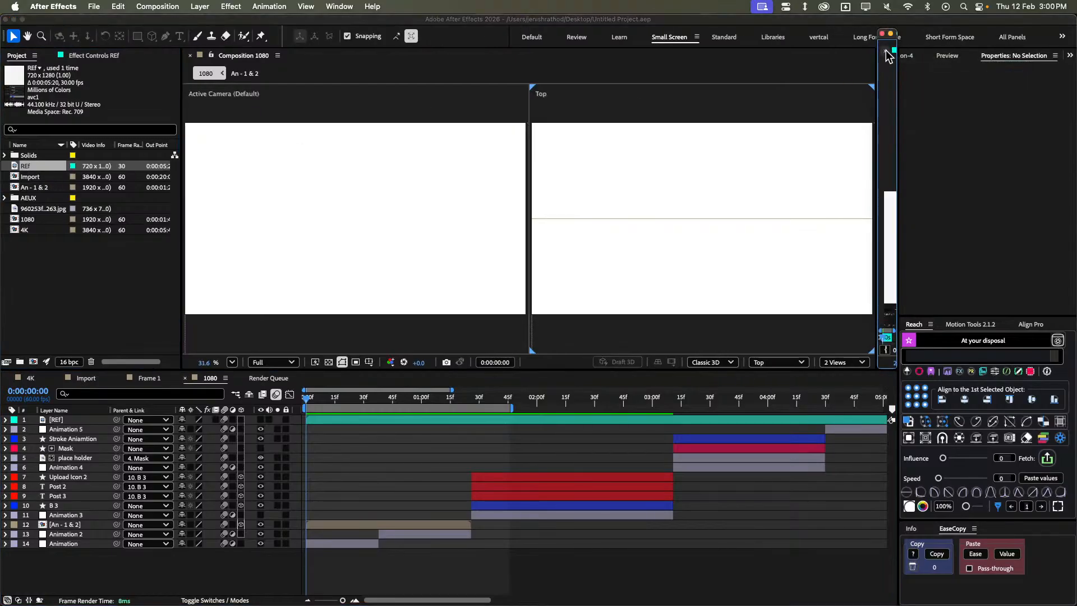
left_click_drag(890, 49, 724, 63)
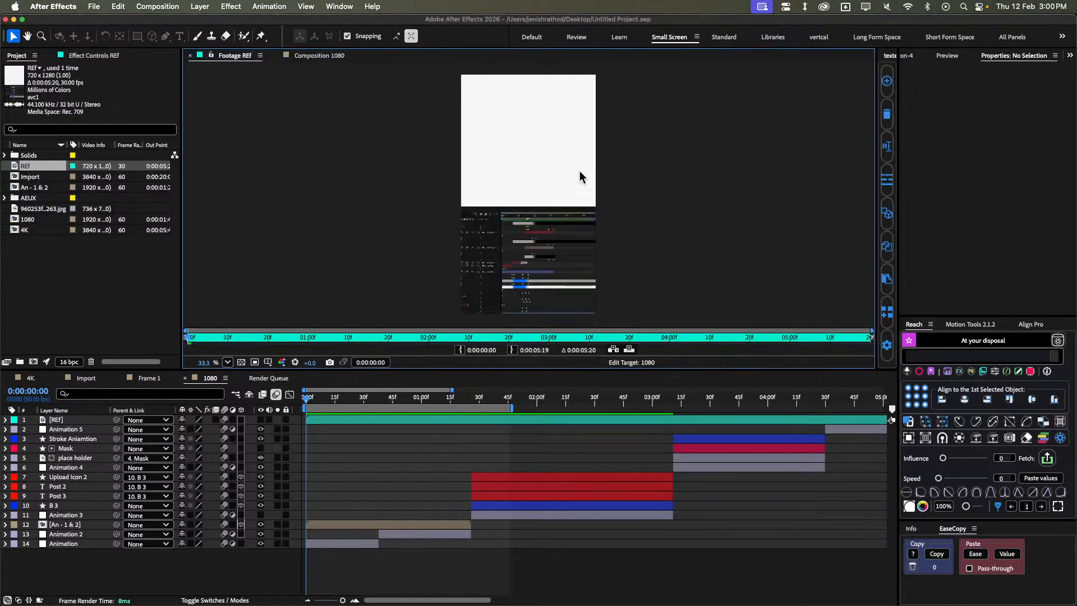
Examine the REF footage enlarged, from the button animation through the Uploading progress, and close its viewer.
scroll(580, 170, "up", 4)
left_click_drag(553, 158, 600, 253)
key("space")
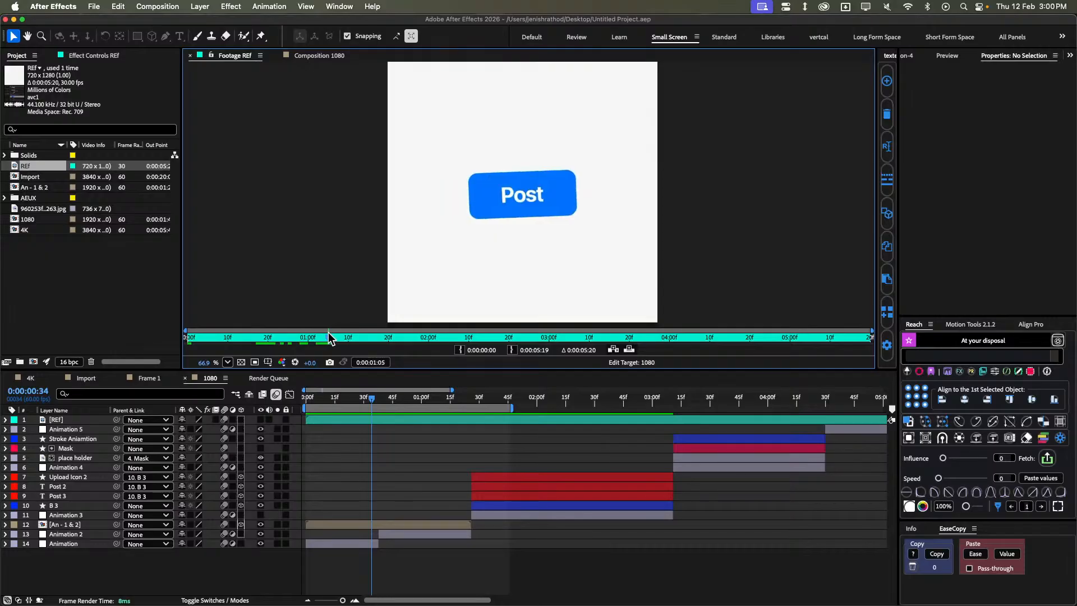
left_click_drag(338, 330, 416, 326)
key("space")
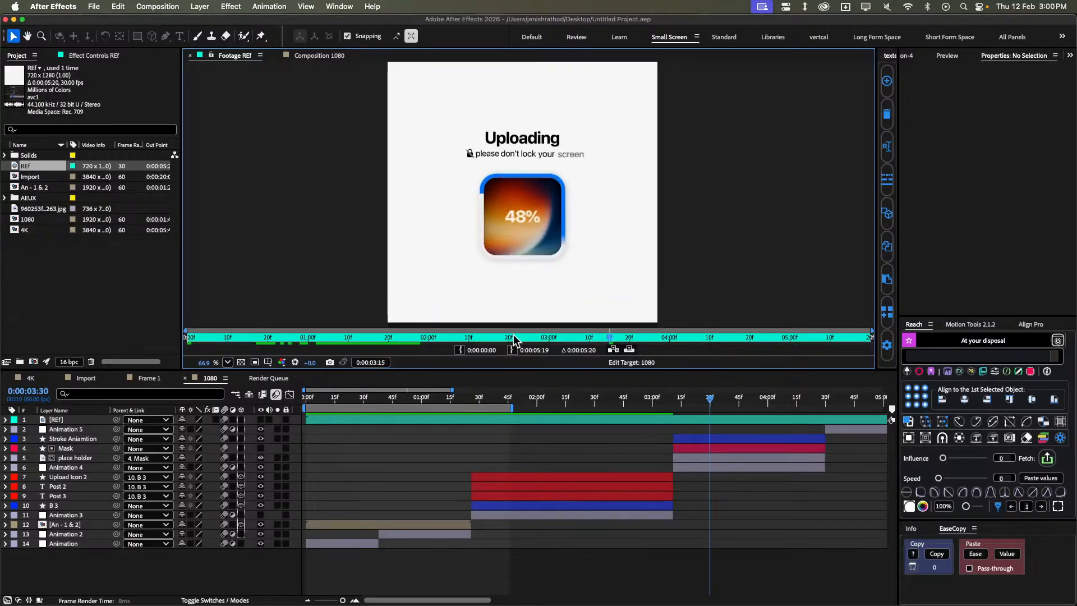
left_click_drag(573, 338, 638, 337)
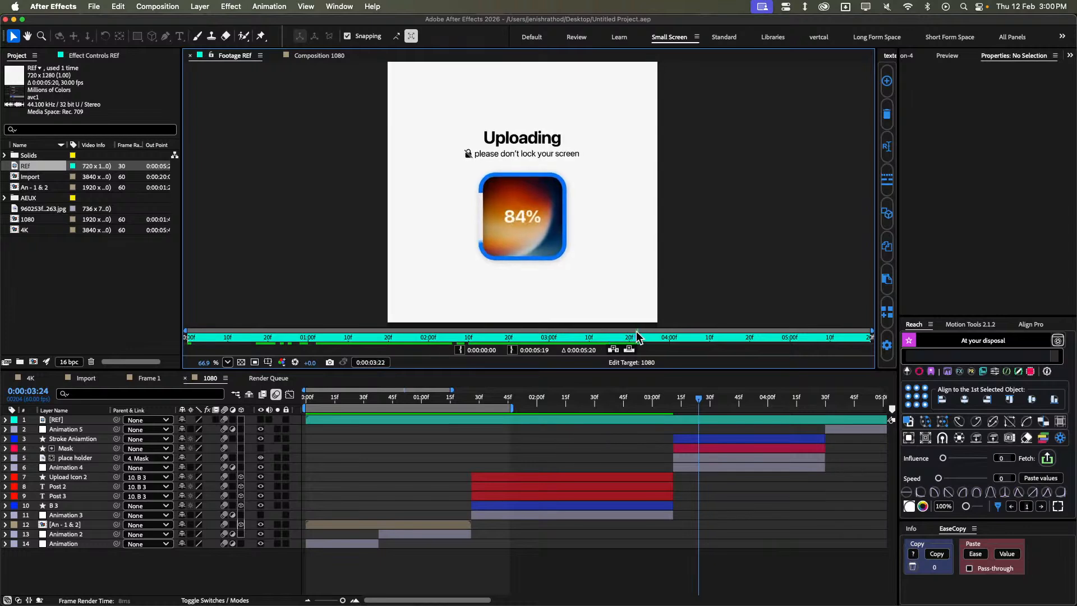
left_click(191, 55)
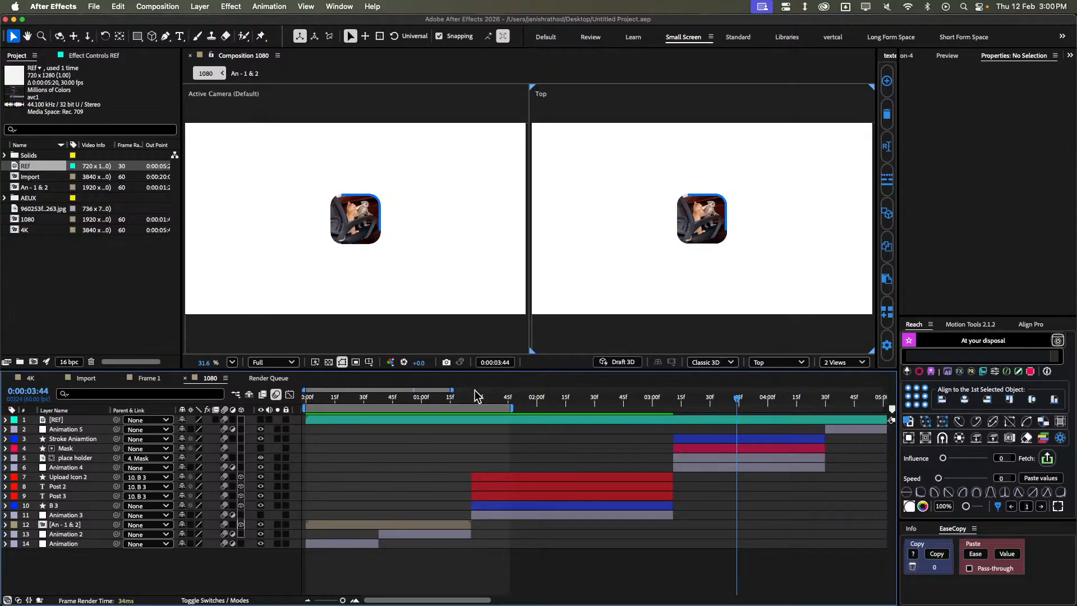
Reveal the rotation properties of layer B 3 and go to its first rotation keyframes at 0:00:01:26.
left_click_drag(477, 397, 531, 409)
scroll(462, 474, "up", 3)
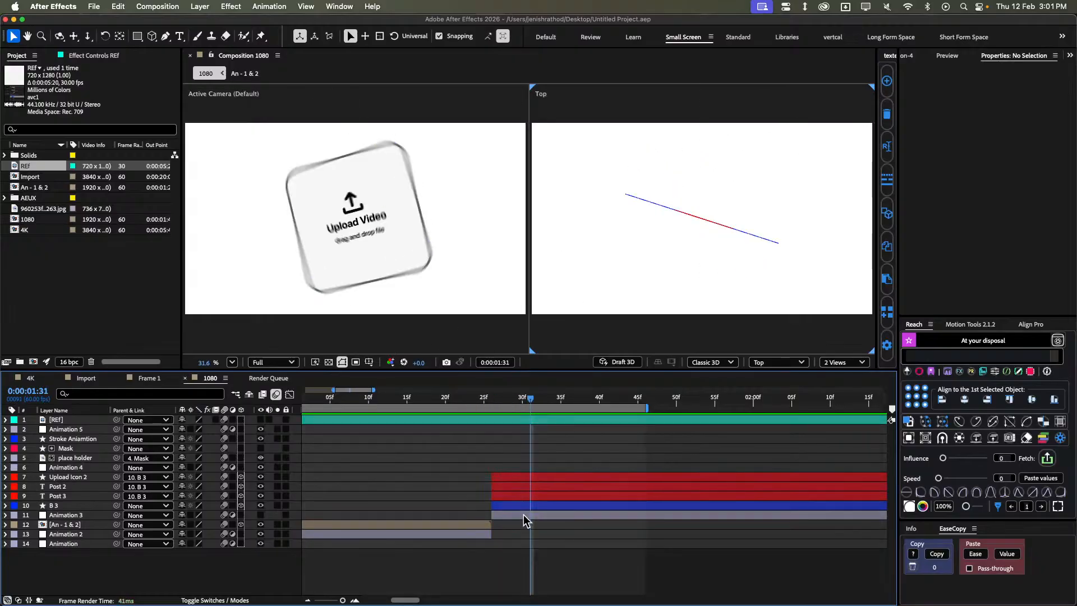
left_click(509, 508)
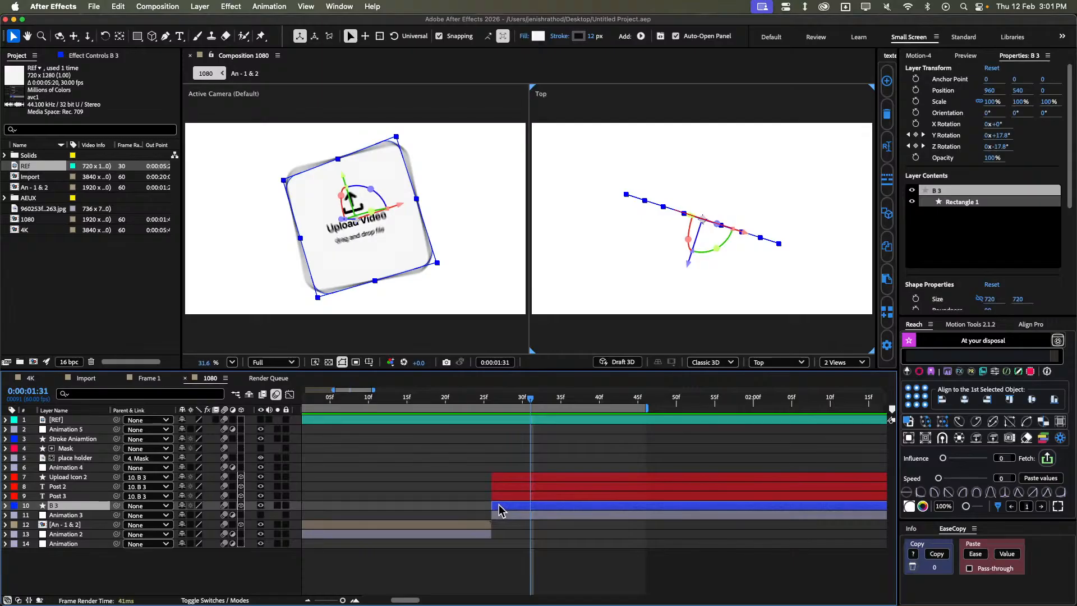
key("p")
key("r")
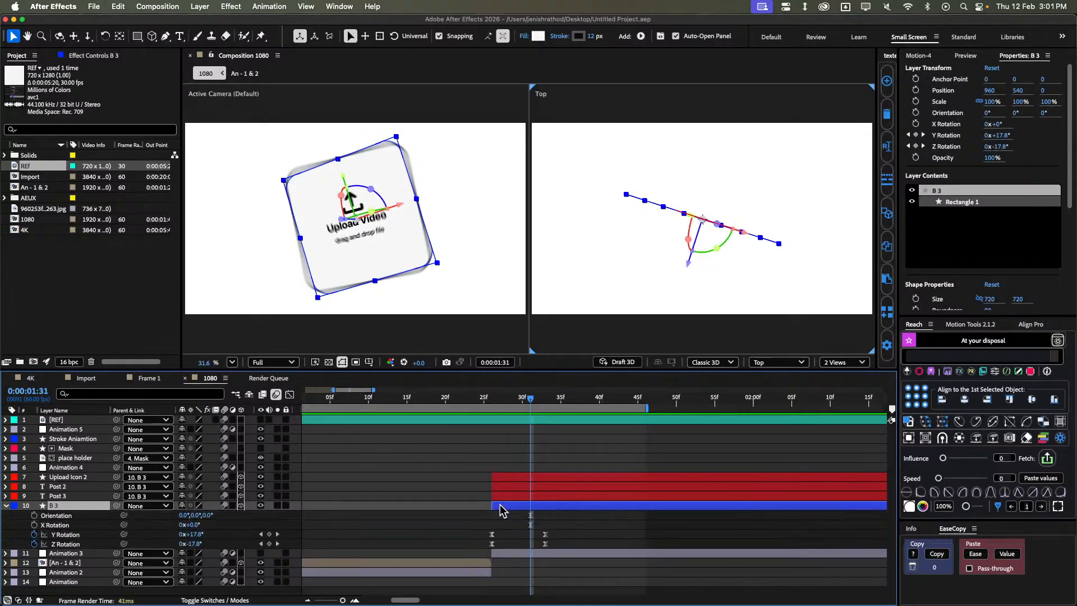
left_click(518, 515)
key("j")
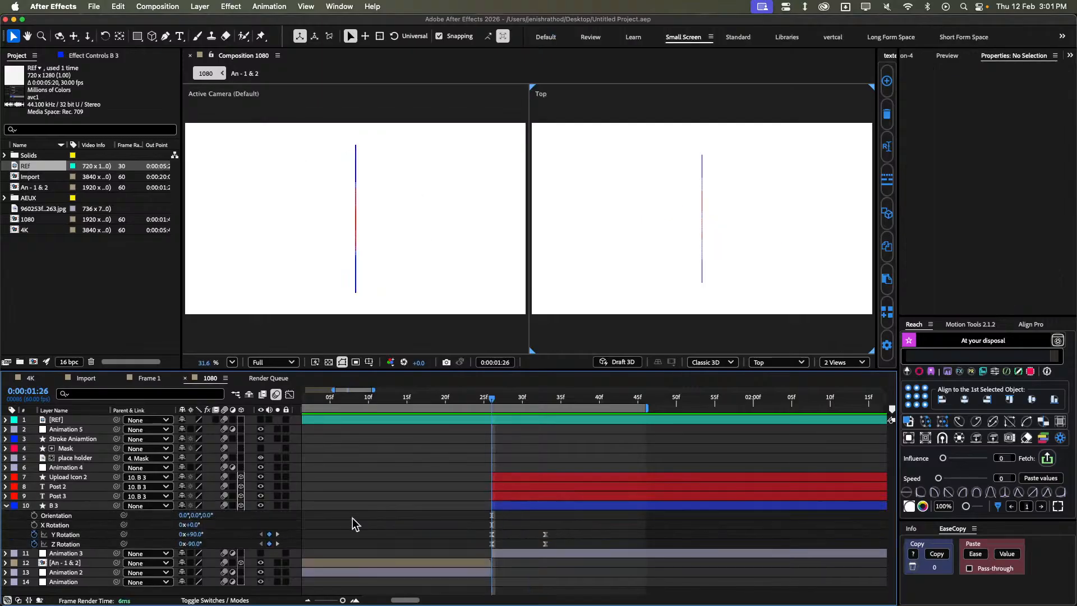
Shift the Position, Y Rotation and Z Rotation keyframes of An - 1 & 2 one frame later and check the transition.
left_click(426, 562)
key("u")
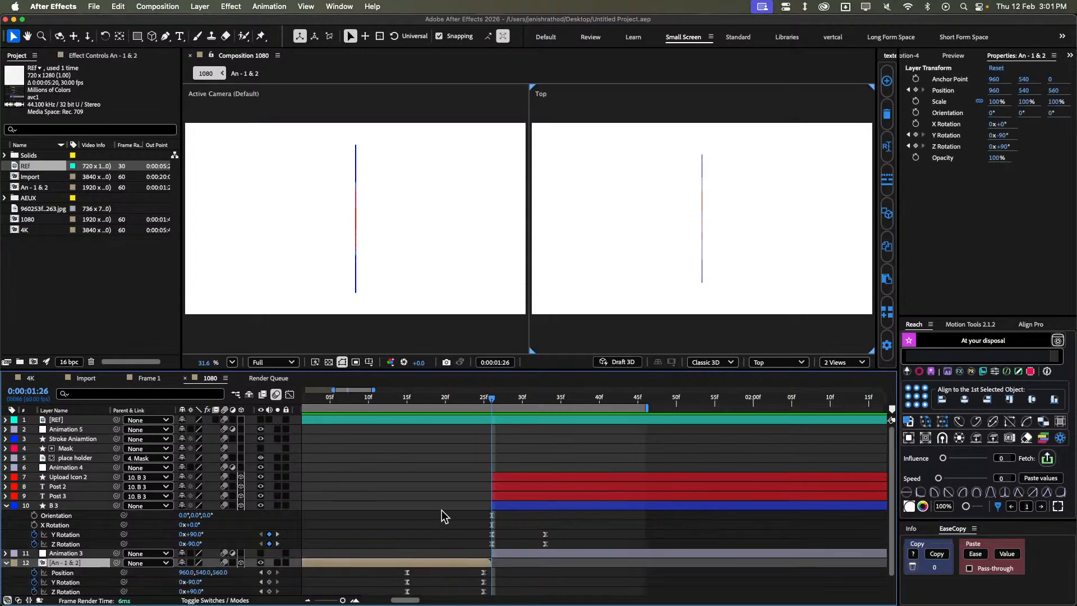
key("Page_Up")
scroll(444, 505, "down", 2)
scroll(443, 505, "right", 1)
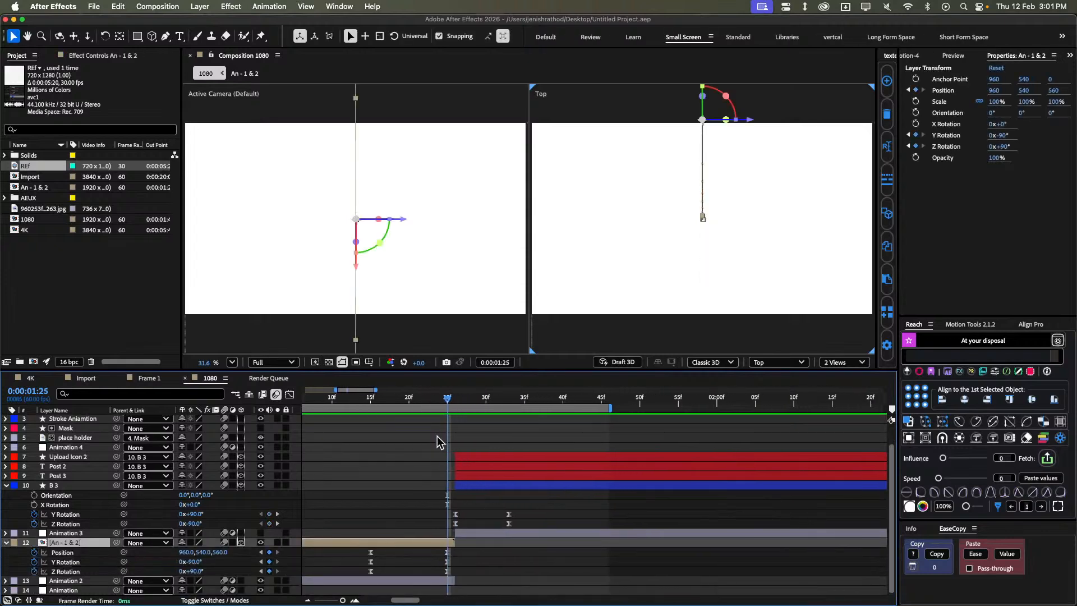
left_click_drag(471, 558, 341, 577)
left_click_drag(450, 557, 456, 557)
left_click(503, 548)
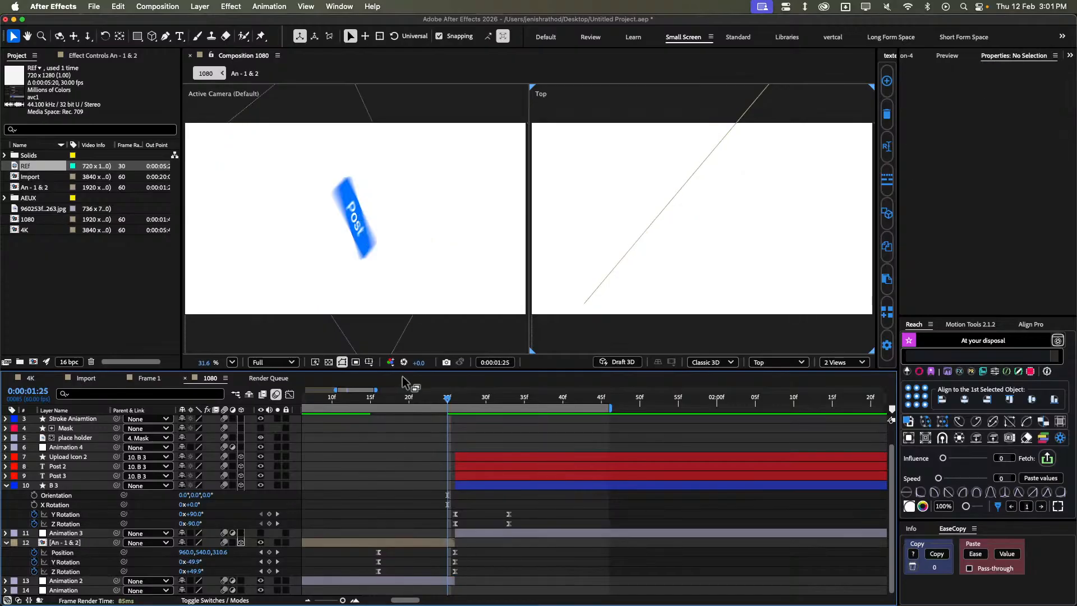
left_click(377, 399)
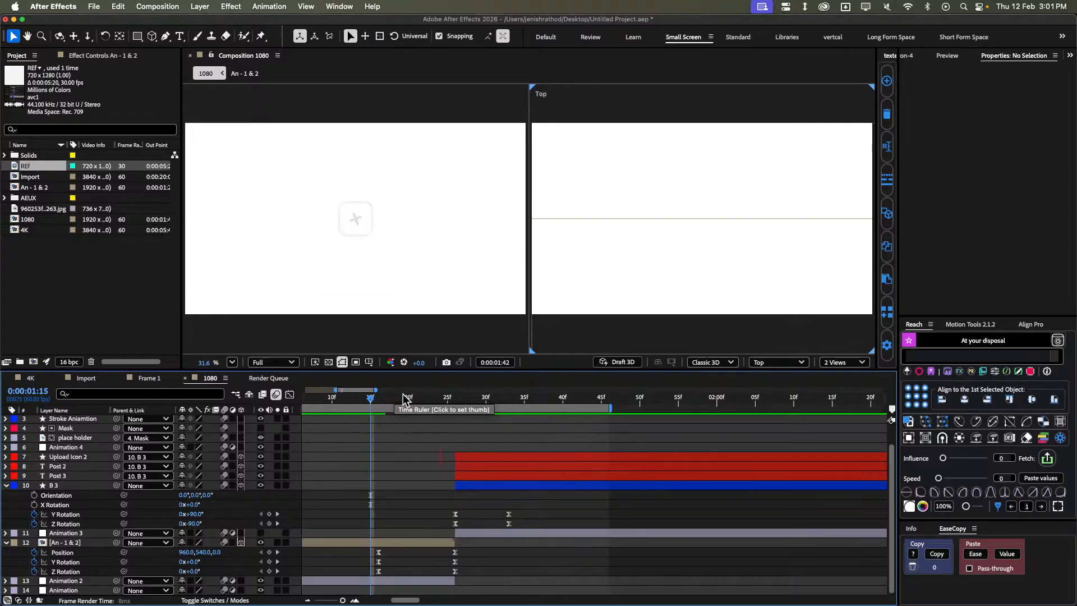
left_click_drag(405, 399, 455, 402)
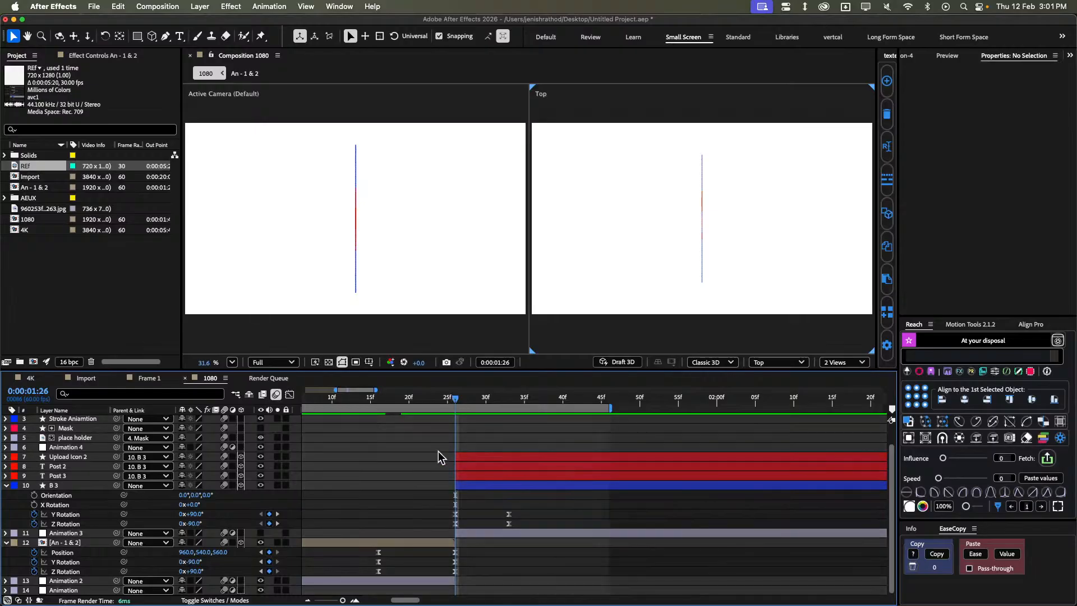
Show the Position of layer B 3 and add Position keyframes at 0:00:01:26 and 0:00:01:33.
left_click(469, 485)
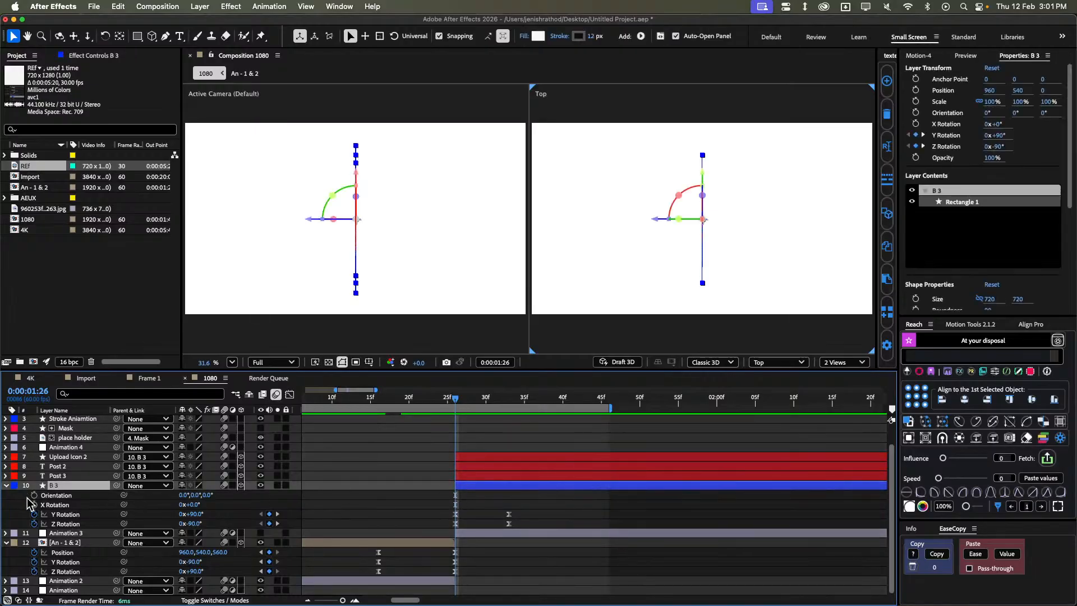
key("shift+p")
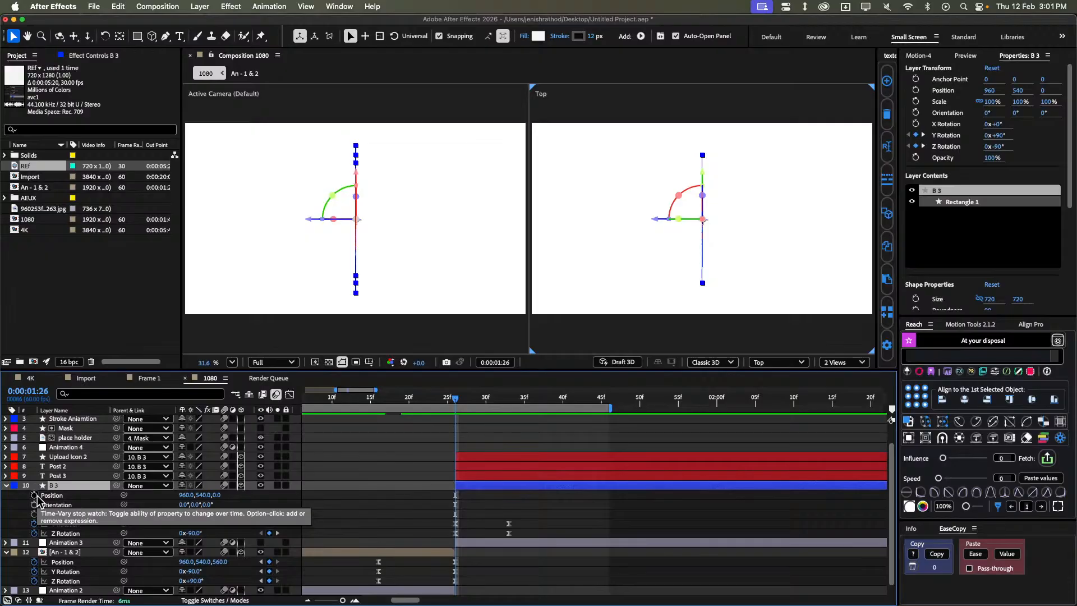
left_click(35, 495)
left_click(356, 520)
key("k")
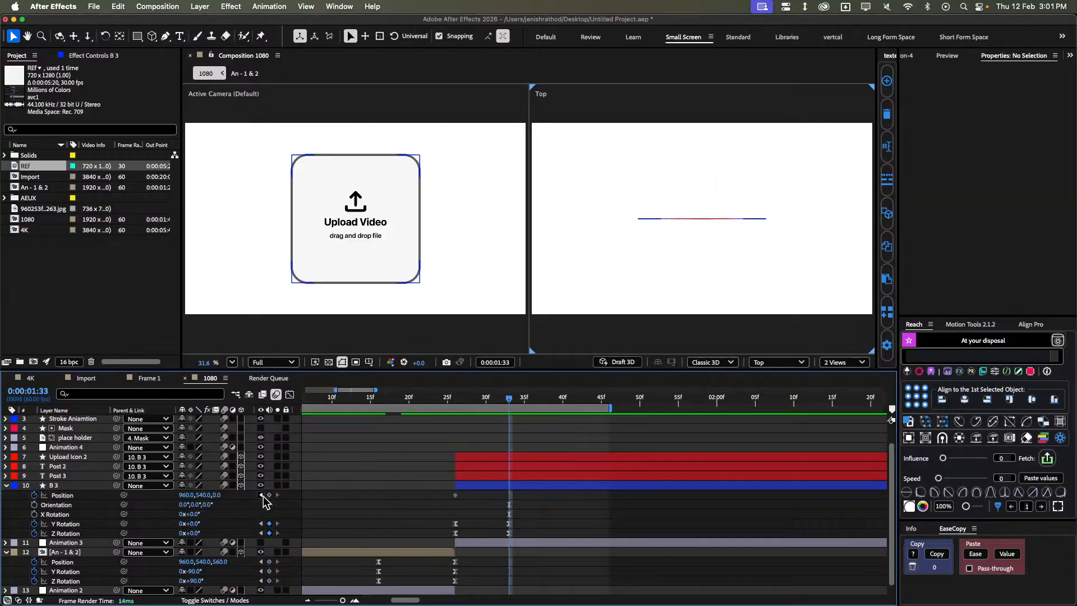
left_click(269, 494)
Set the Z position of B 3 to 540 at 0:00:01:26 and scrub through the card's rotation.
key("j")
left_click(356, 511)
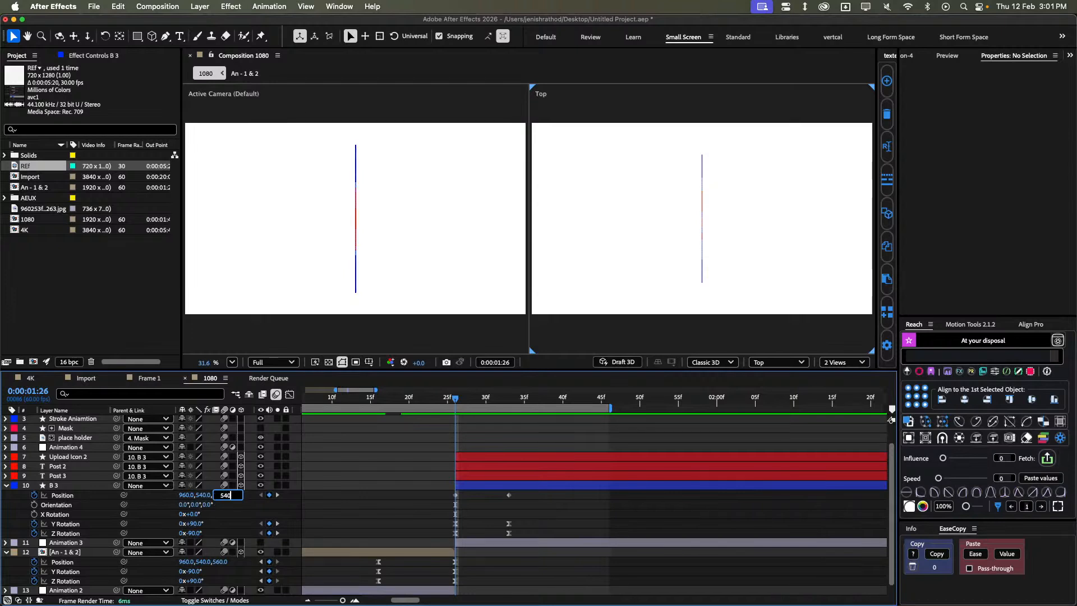
type("540")
key("Return")
left_click(428, 488)
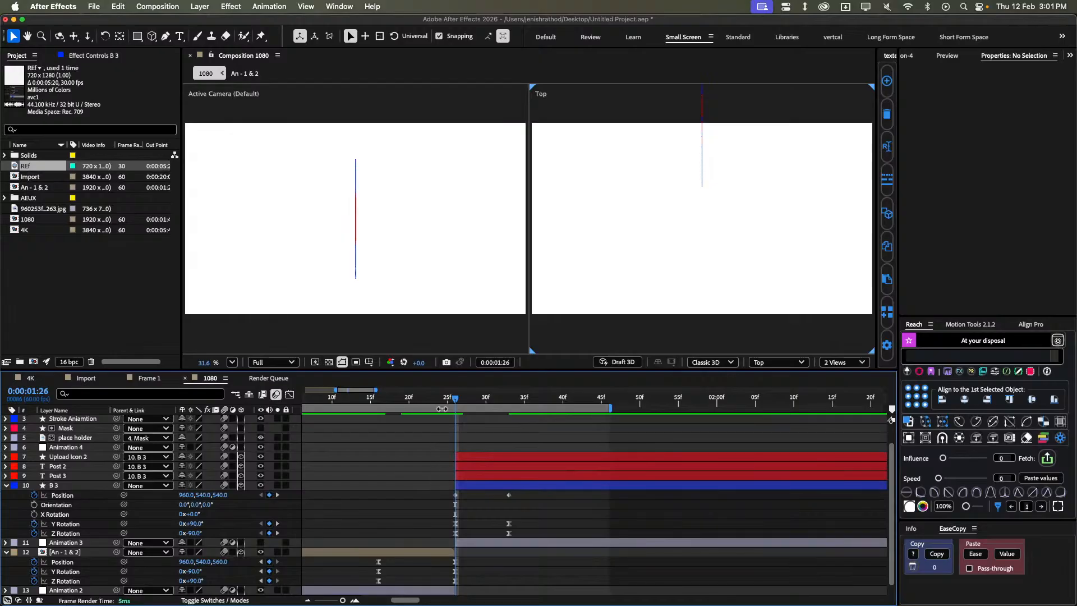
left_click_drag(442, 410, 493, 410)
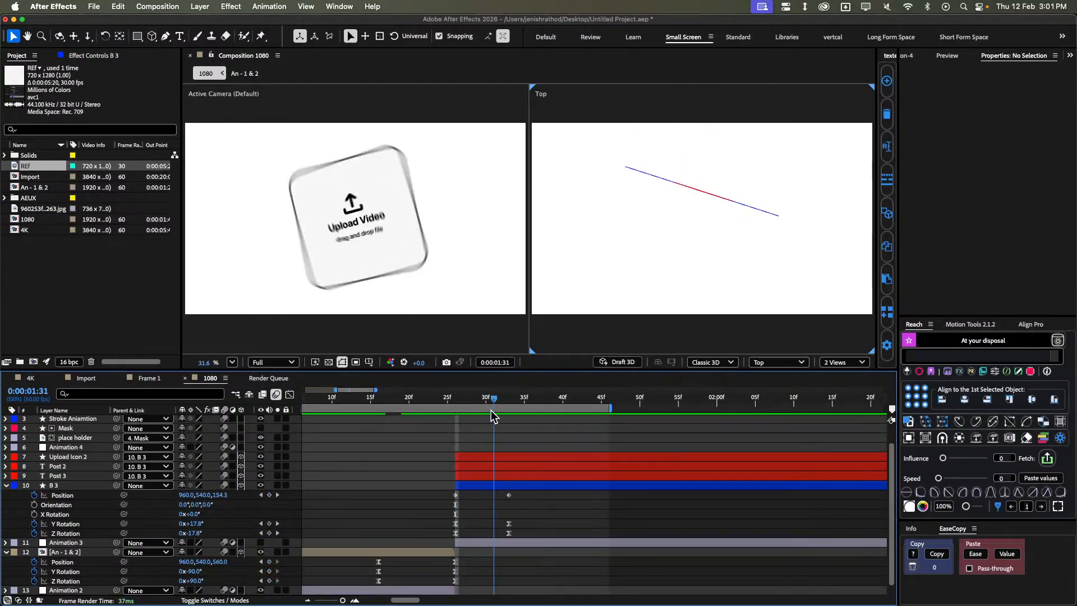
Set the Z position of B 3 to 1080 at the 0:00:01:26 keyframe.
key("j")
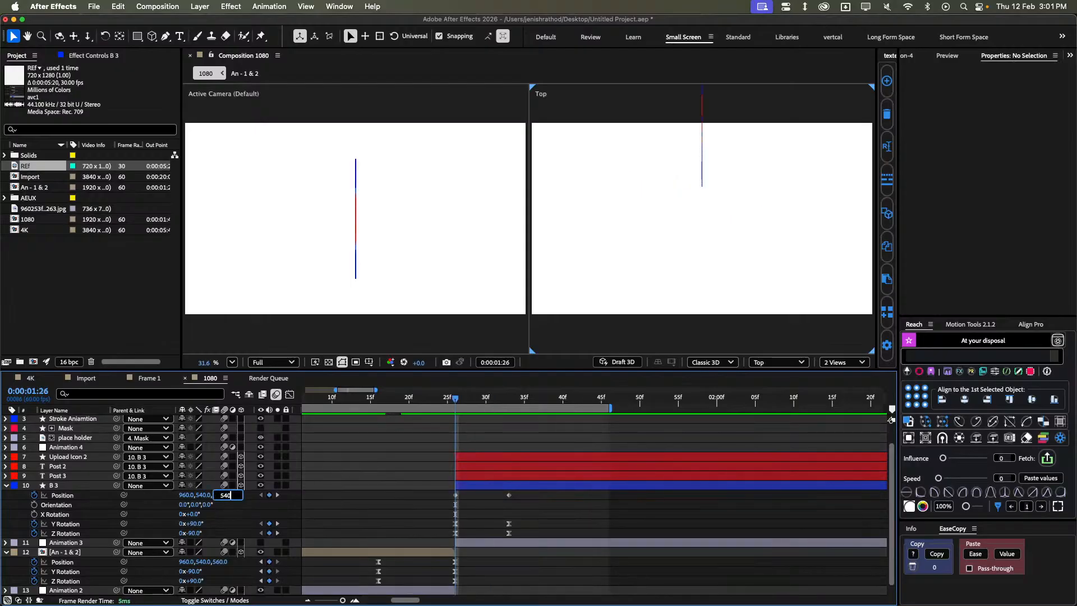
key("Return")
left_click(422, 445)
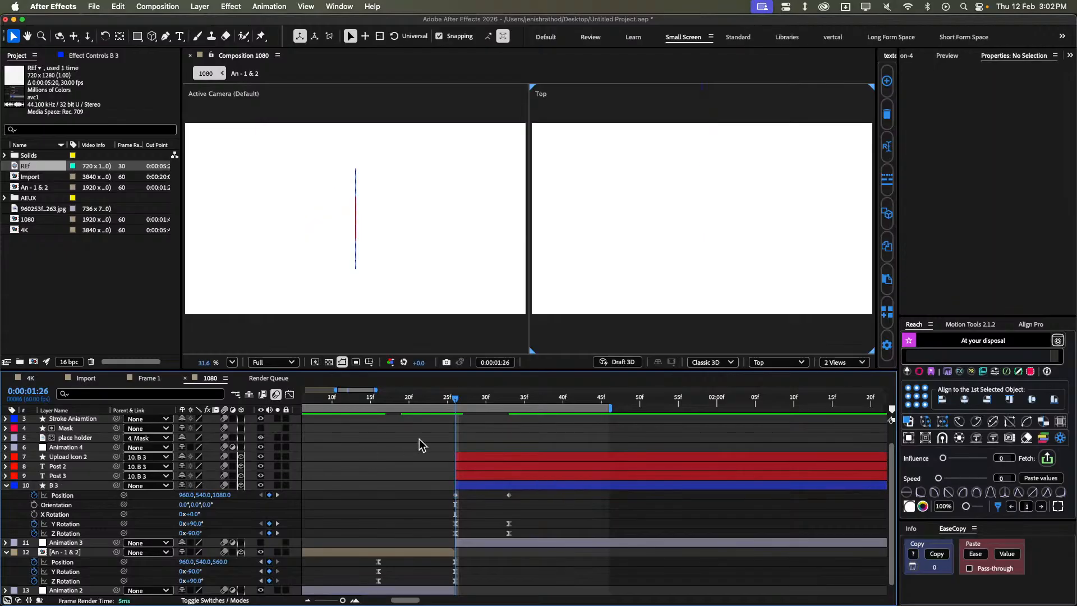
Check the card's move up to 0:00:01:33 and apply an easing preset to both Position keyframes of B 3.
left_click_drag(459, 394, 508, 440)
left_click_drag(442, 491, 523, 515)
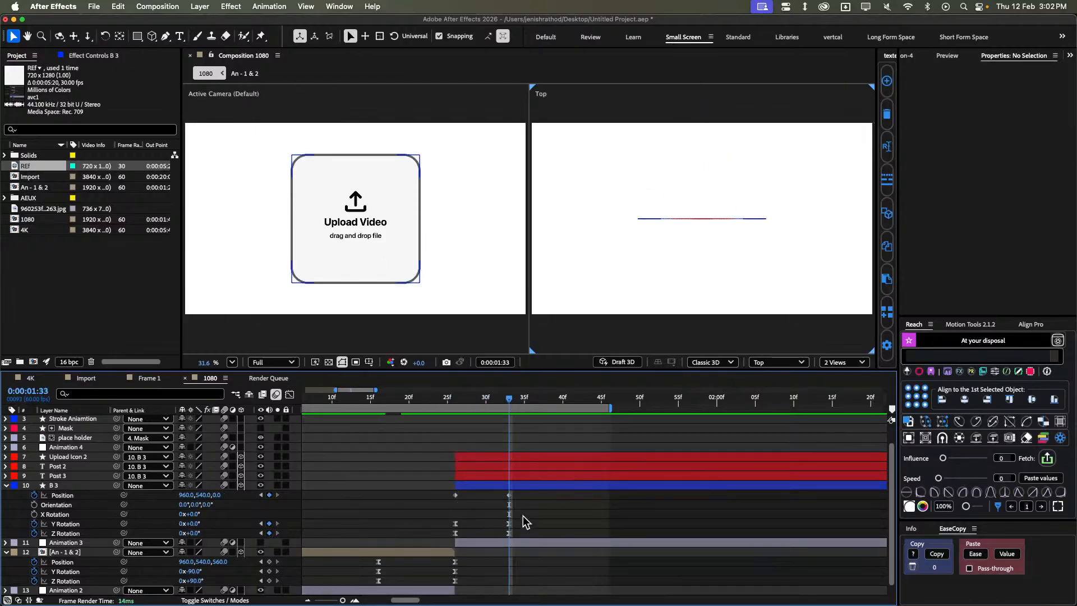
left_click(921, 493)
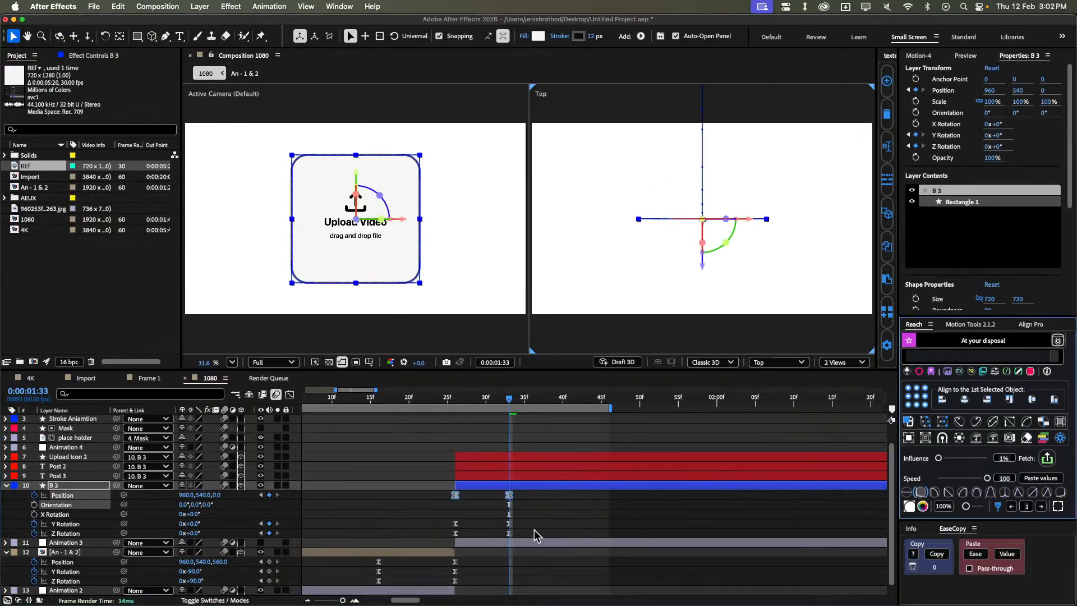
Play back and scrub the transition from the Post button to the Upload Video card to review its timing.
left_click(481, 511)
left_click_drag(397, 400, 363, 401)
key("space")
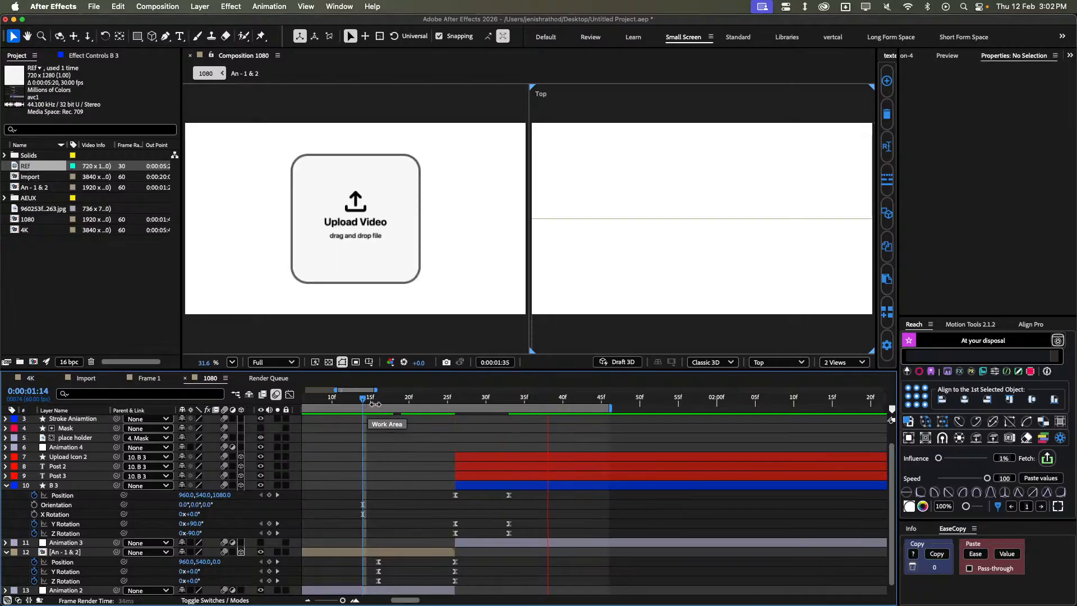
scroll(460, 412, "down", 5)
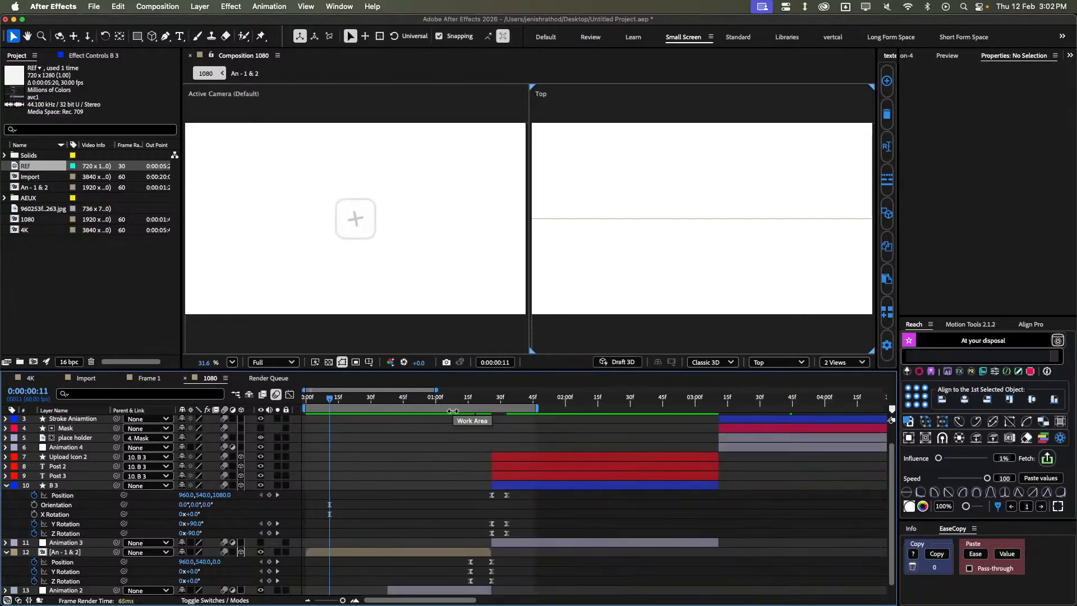
left_click_drag(502, 401, 485, 410)
key("equal")
key("equal")
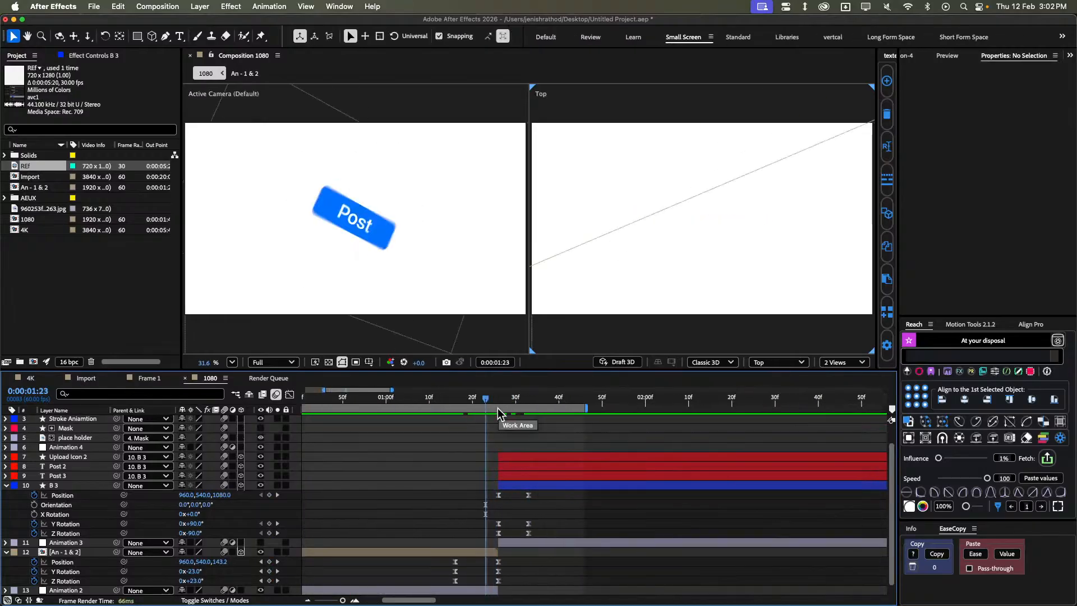
key("j")
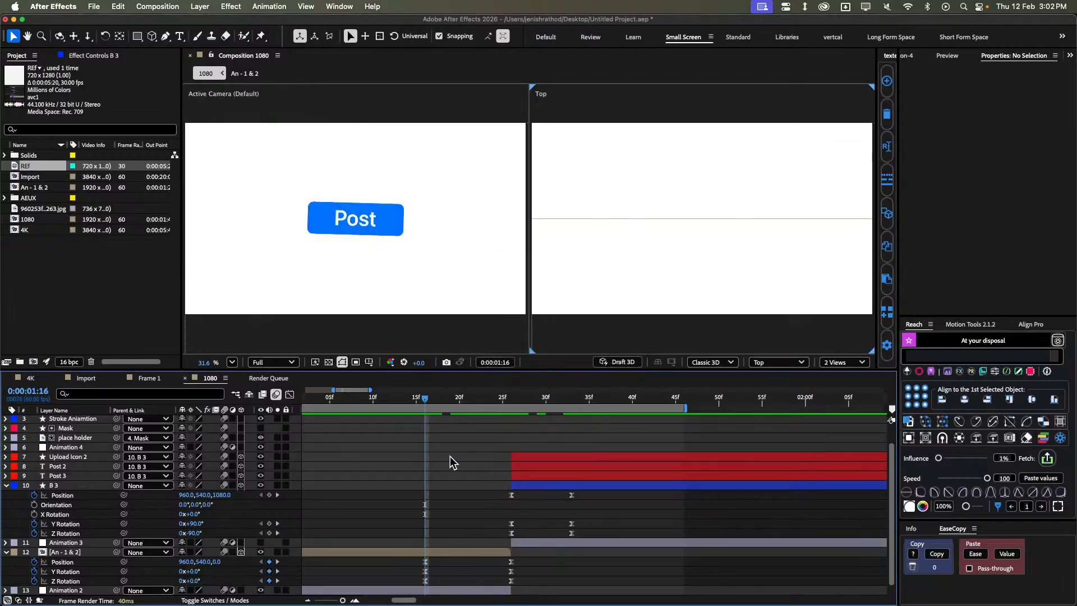
Move the ending Position, Y Rotation and Z Rotation keyframes of B 3 to 0:00:01:36 and reapply the easing preset to all its keyframes.
left_click(1041, 507)
left_click(1041, 507)
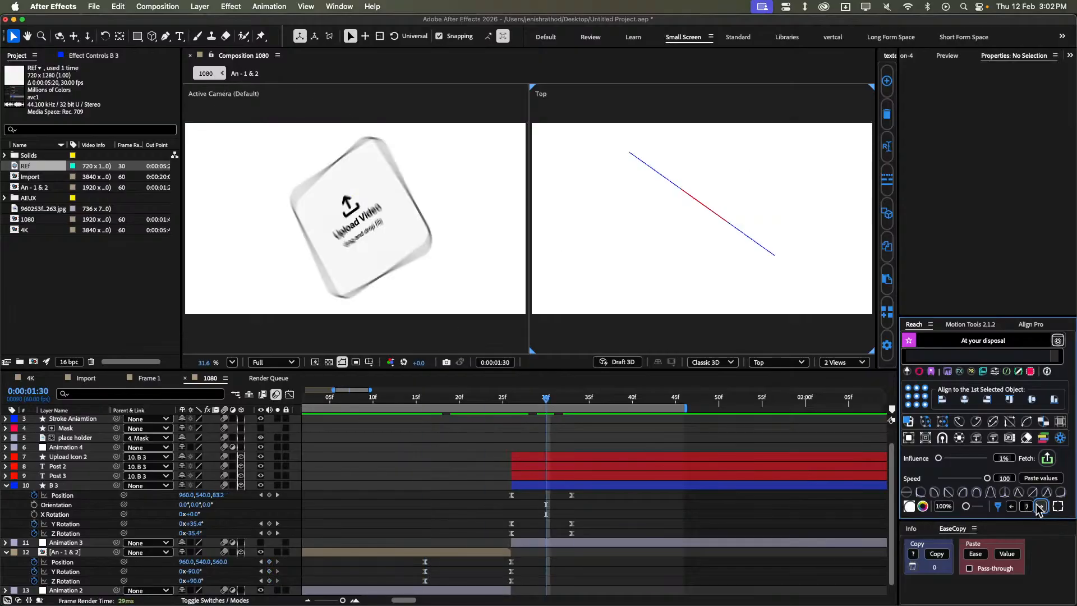
key("j")
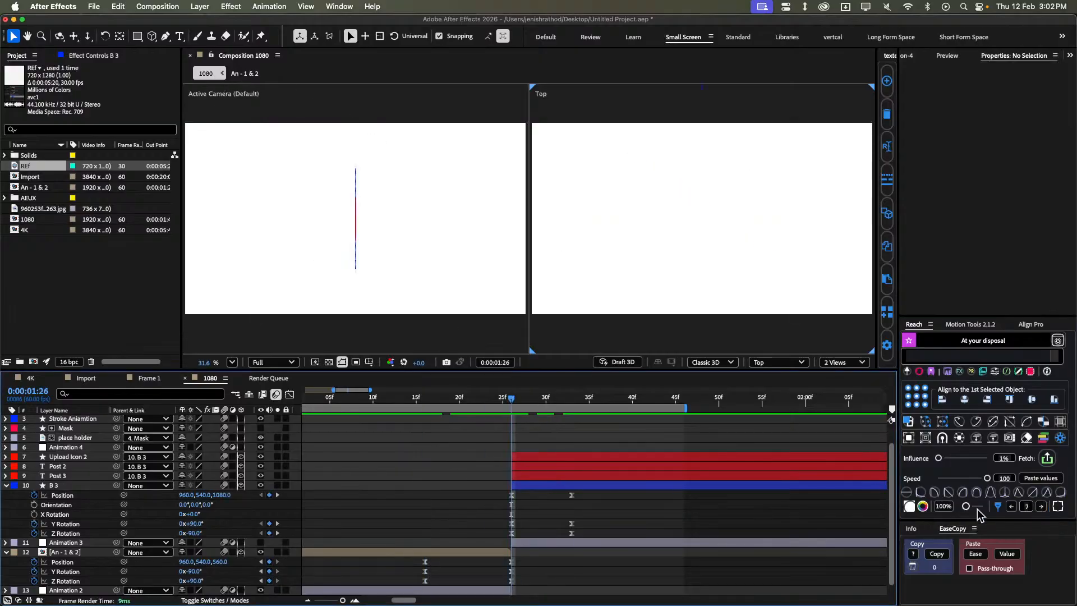
key("j")
key("k")
key("shift+Page_Down")
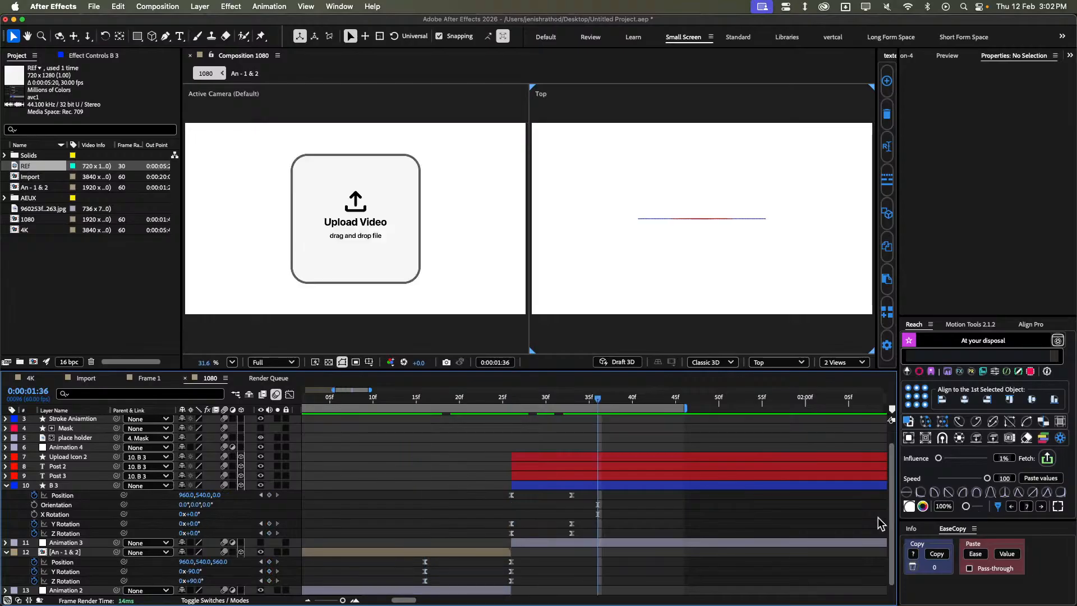
left_click_drag(592, 492, 505, 538)
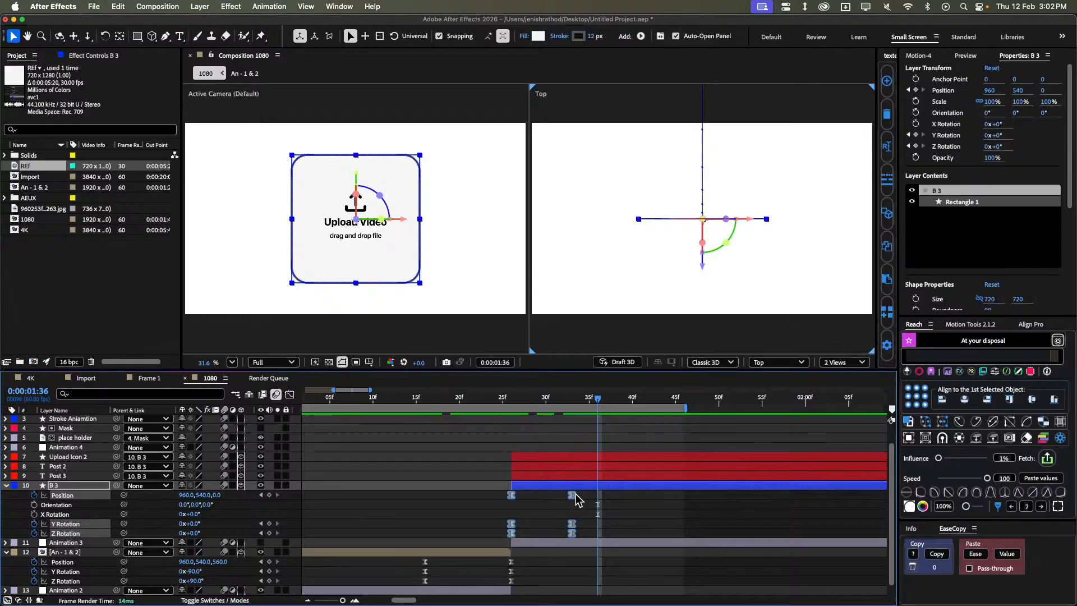
left_click_drag(573, 498, 600, 498)
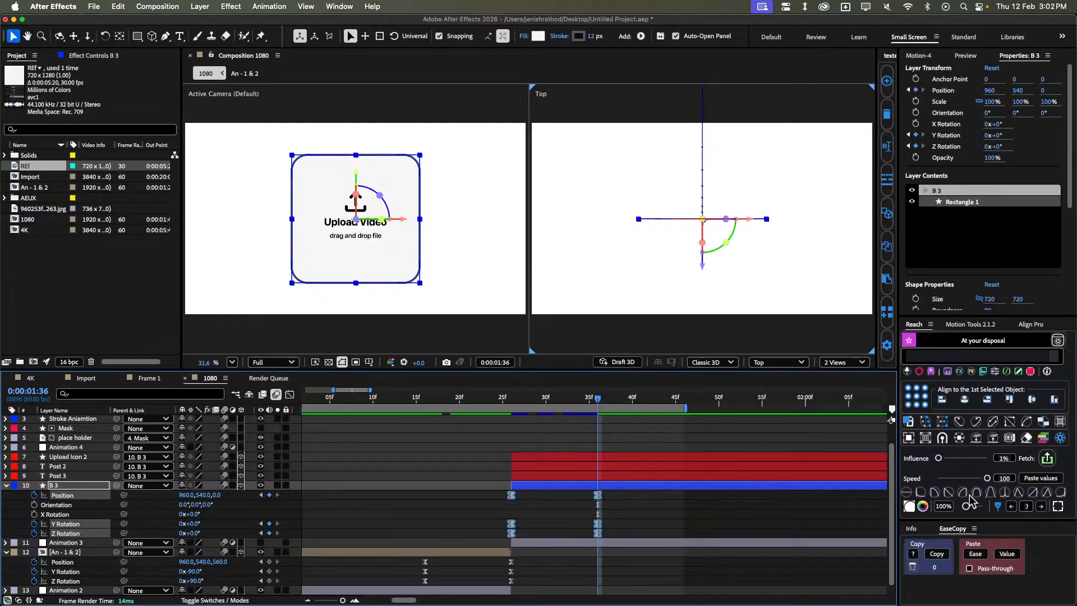
left_click(918, 492)
left_click(767, 505)
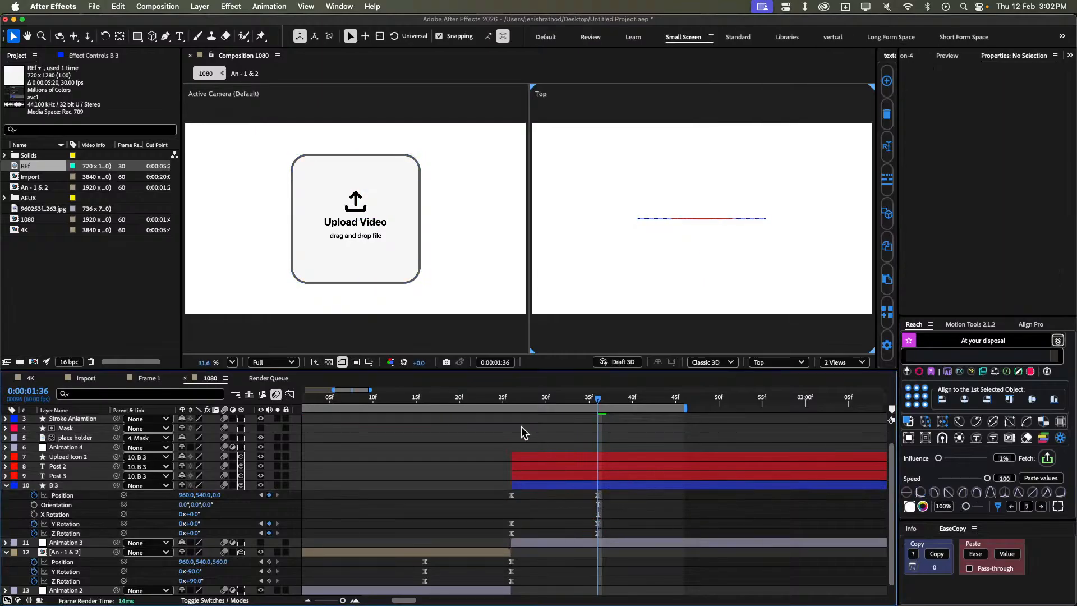
Play the retimed transition and scrub through the REF footage to compare the card's motion.
left_click_drag(481, 399, 425, 397)
key("space")
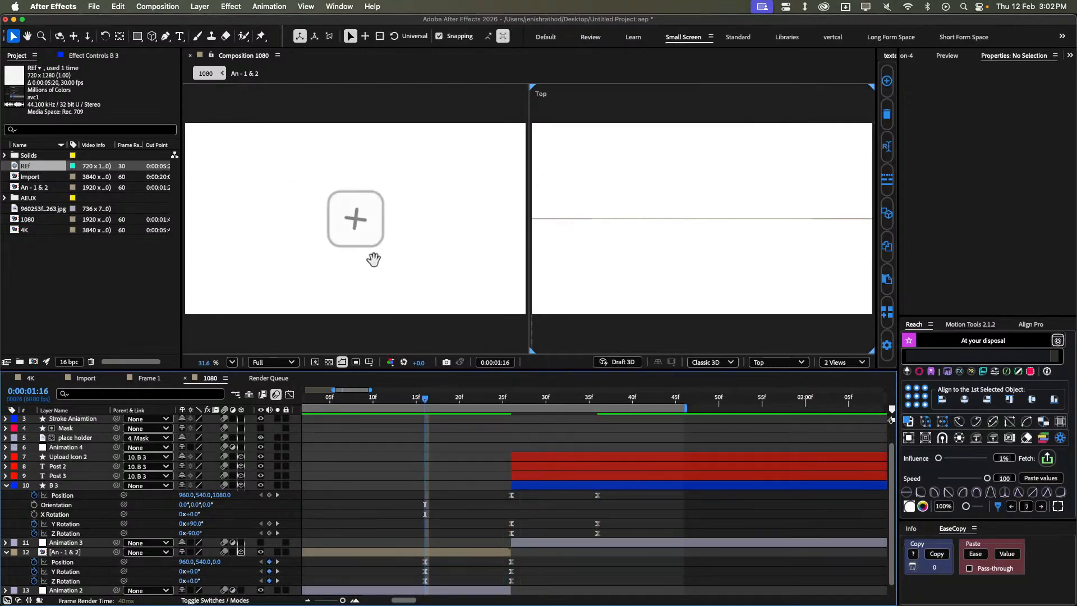
double_click(37, 167)
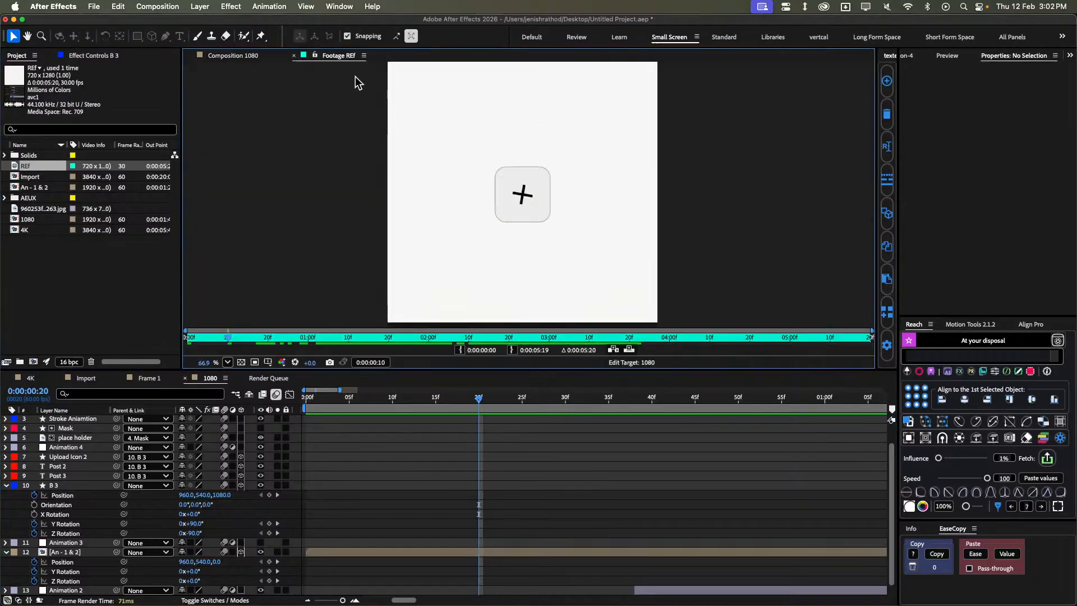
left_click_drag(311, 340, 489, 324)
left_click(484, 457)
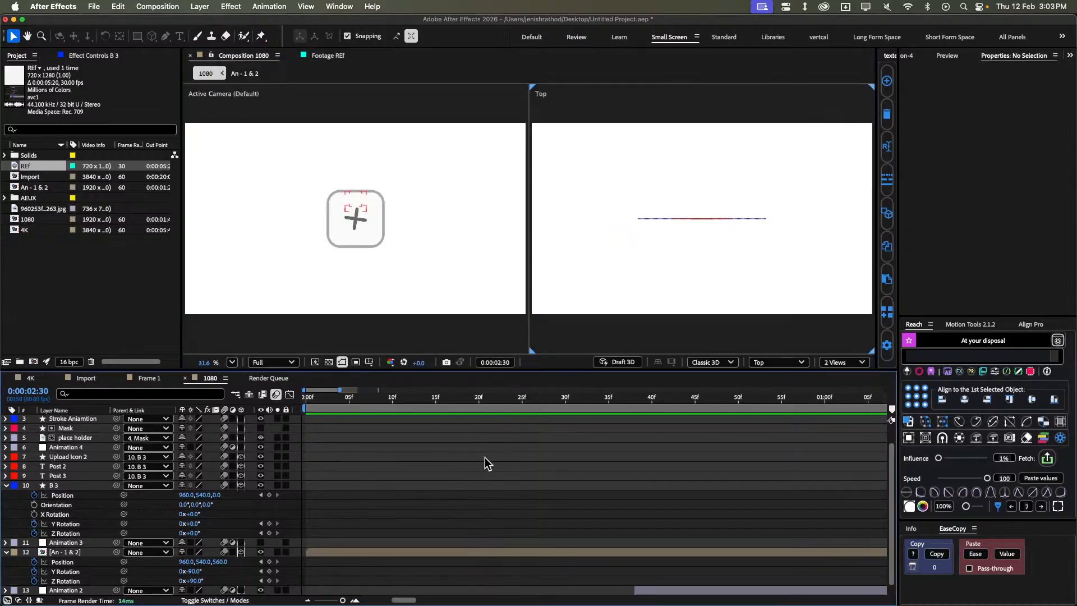
Make B 3's Z Rotation keyframe at 0:00:01:36 linear and apply Easy Ease to the one at 0:00:01:26.
scroll(586, 524, "down", 1)
scroll(573, 510, "down", 4)
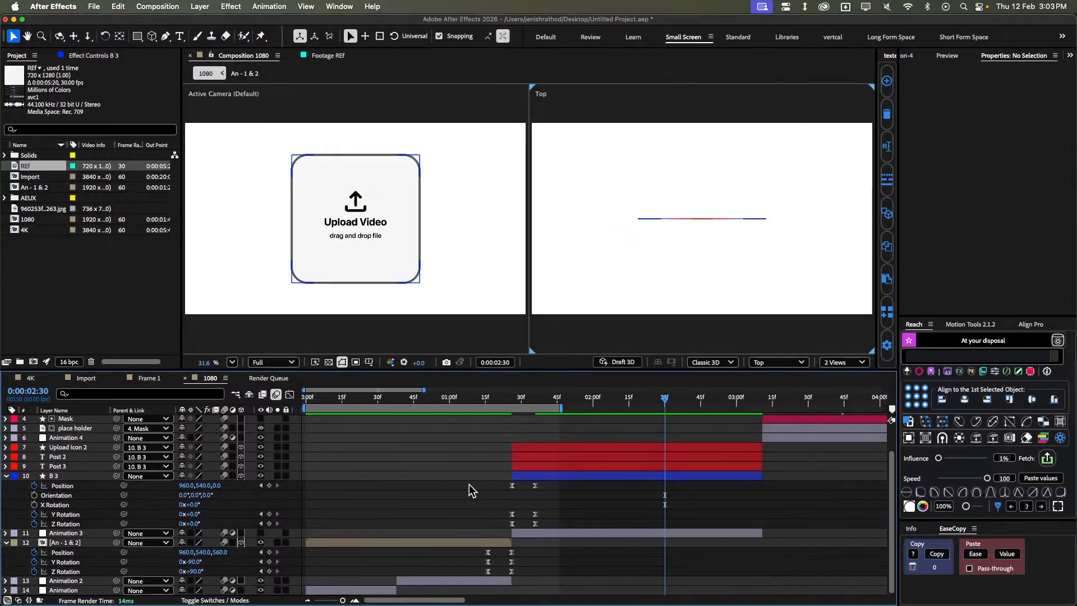
left_click_drag(533, 399, 548, 419)
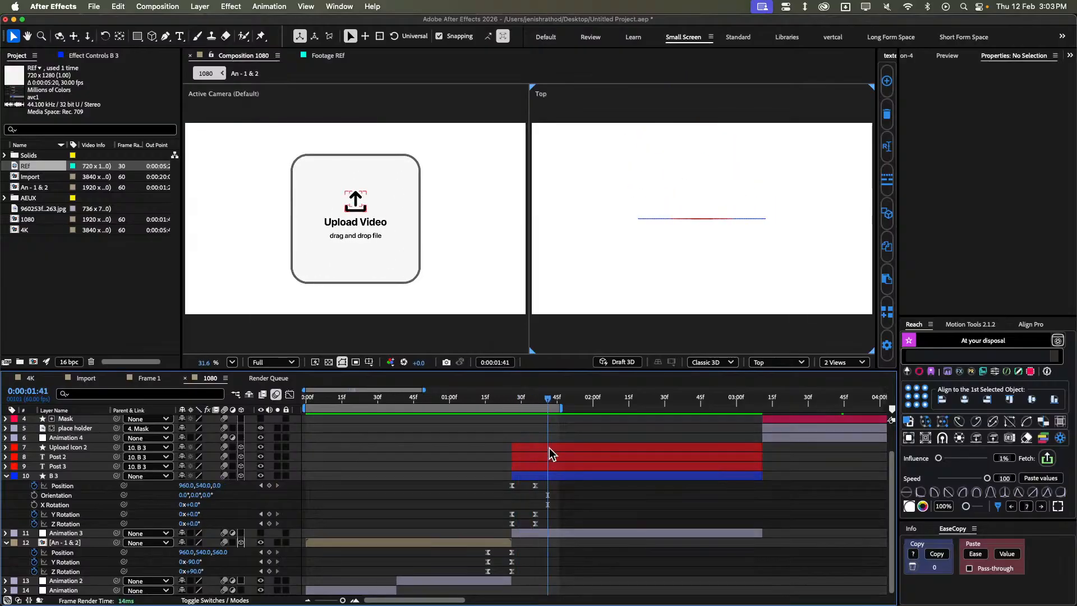
key("equal")
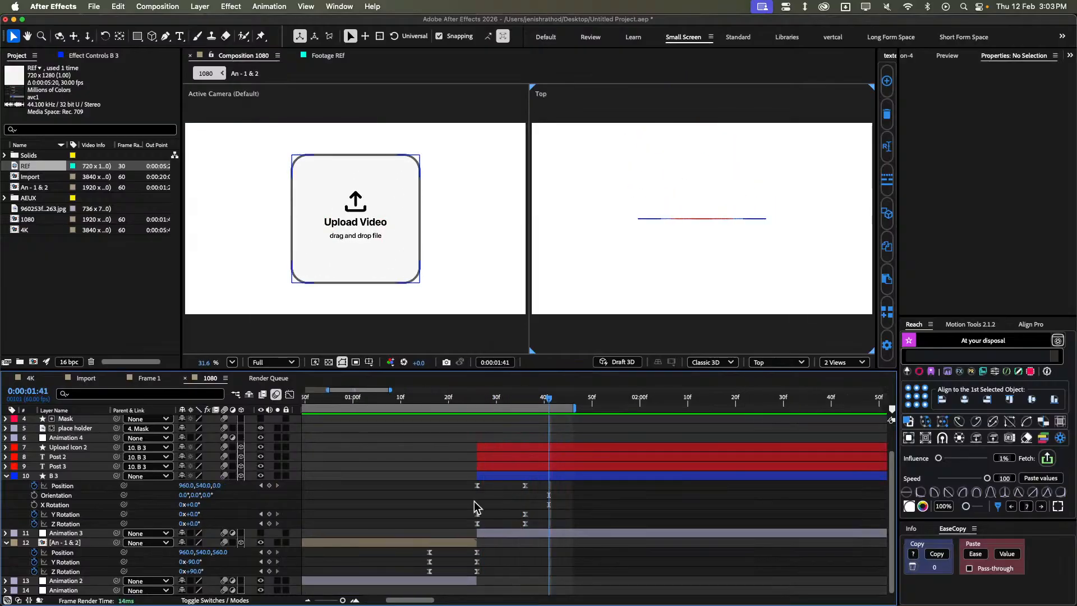
left_click(83, 523)
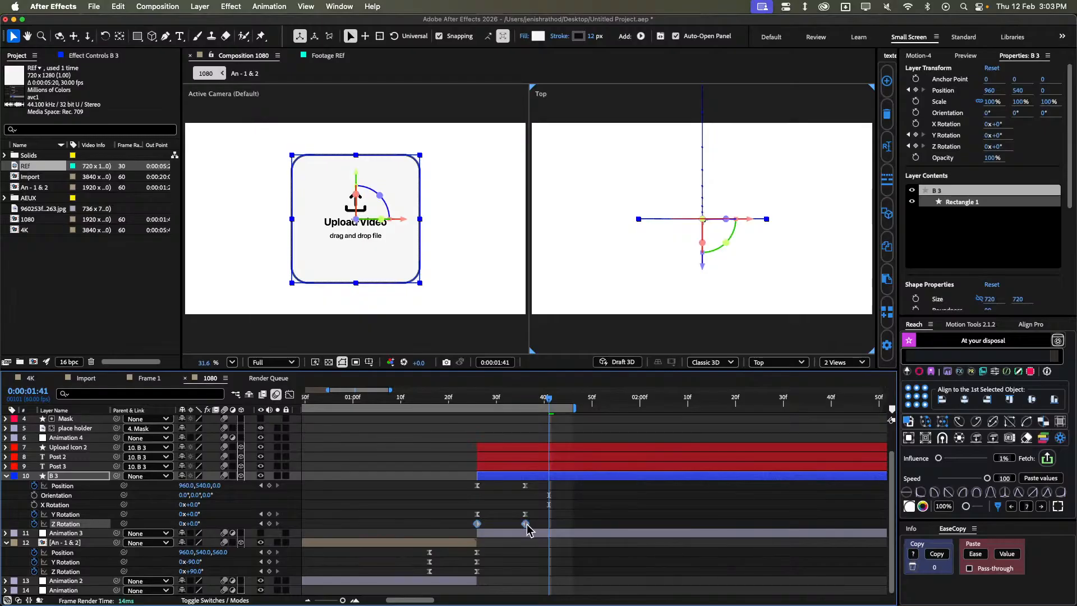
left_click(525, 524, "super")
left_click(477, 523, "super")
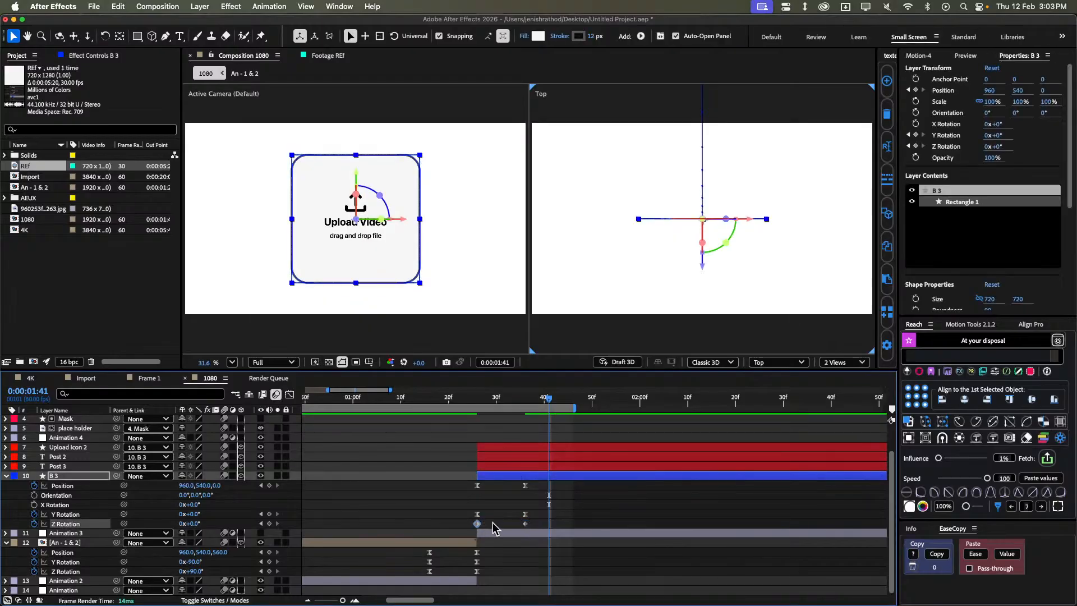
key("F10")
key("F9")
left_click(493, 524)
Apply the Elastic expression to both Z Rotation keyframes of B 3, with amplitude 40 and decay 80.
left_click_drag(541, 521, 469, 528)
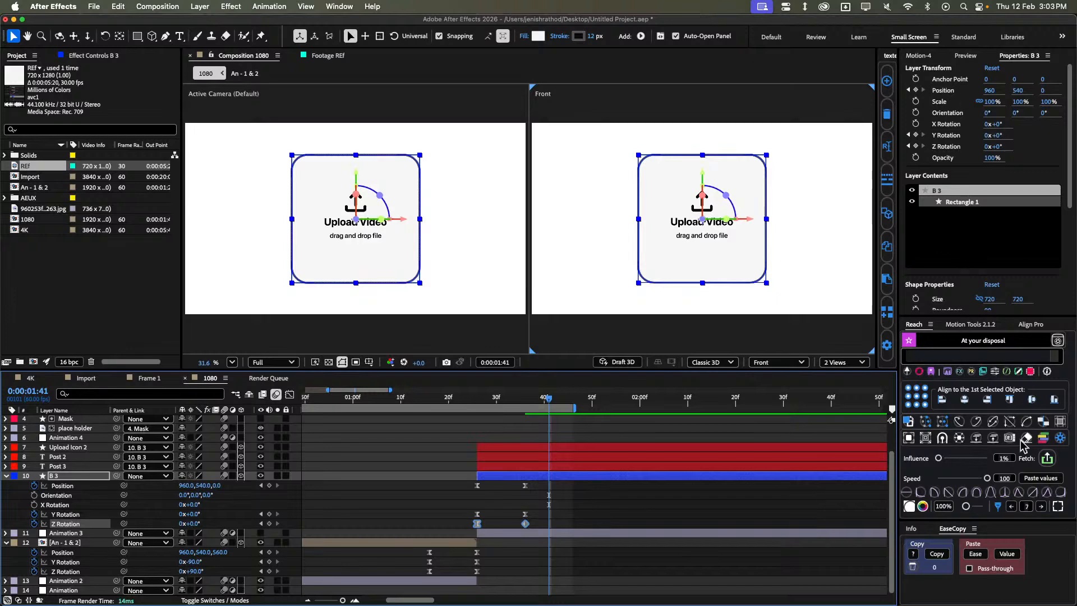
left_click(966, 324)
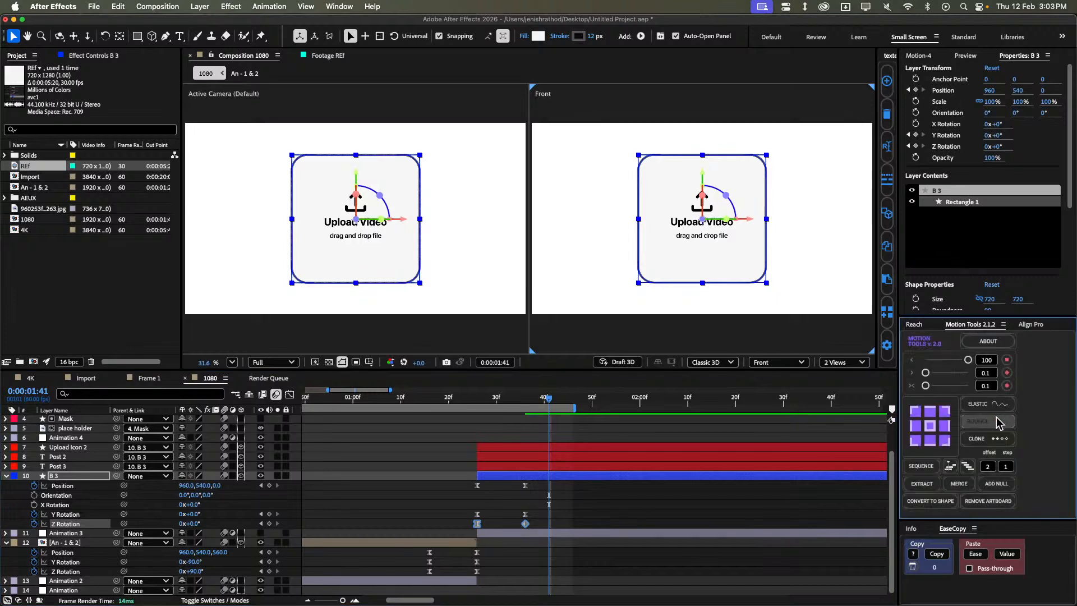
left_click(988, 404)
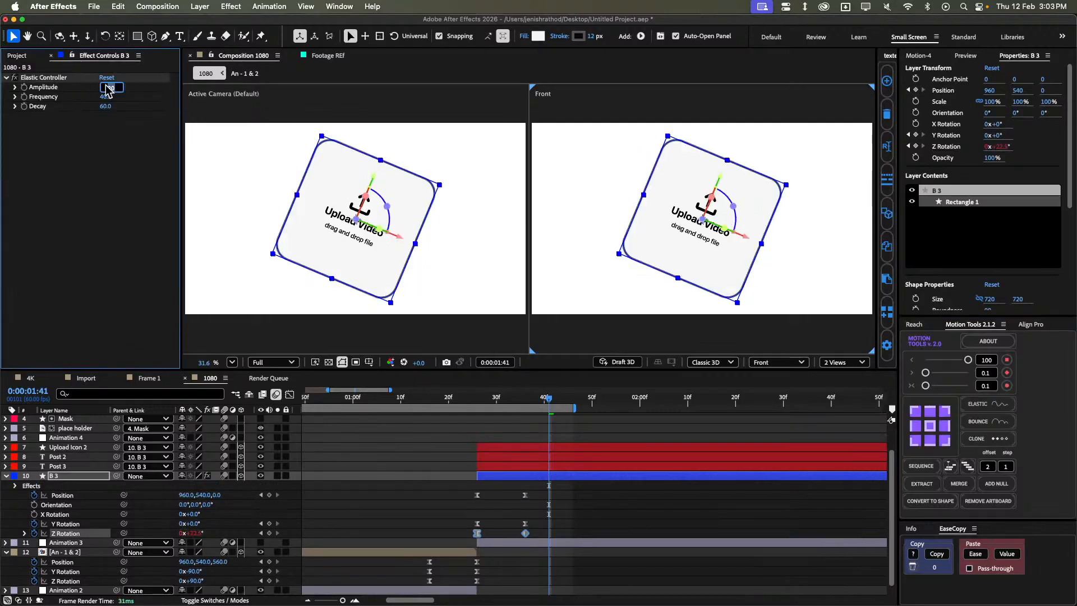
type("40")
key("Return")
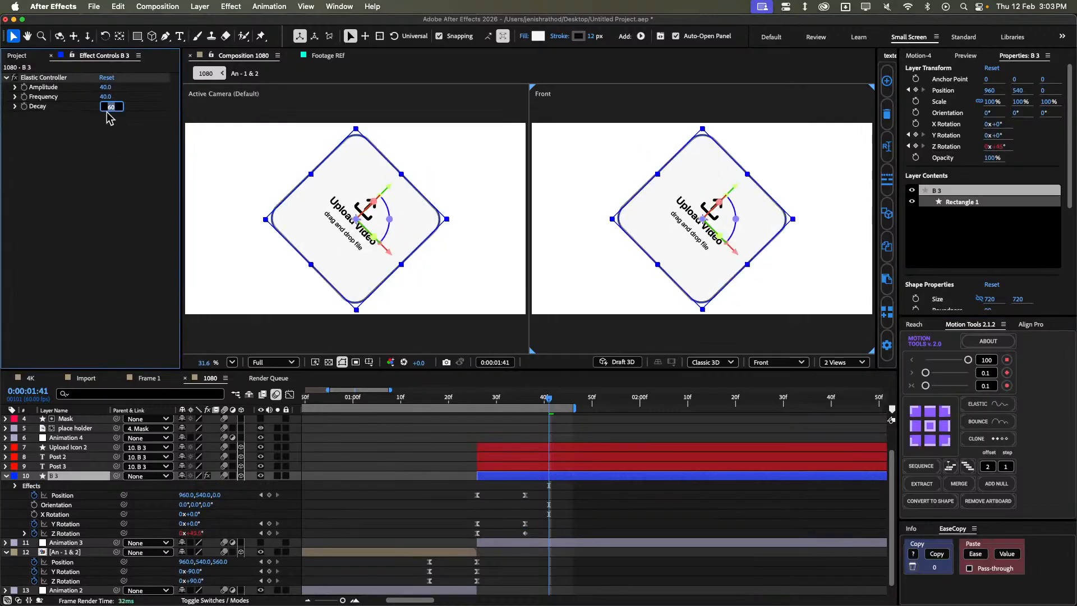
type("80")
key("Return")
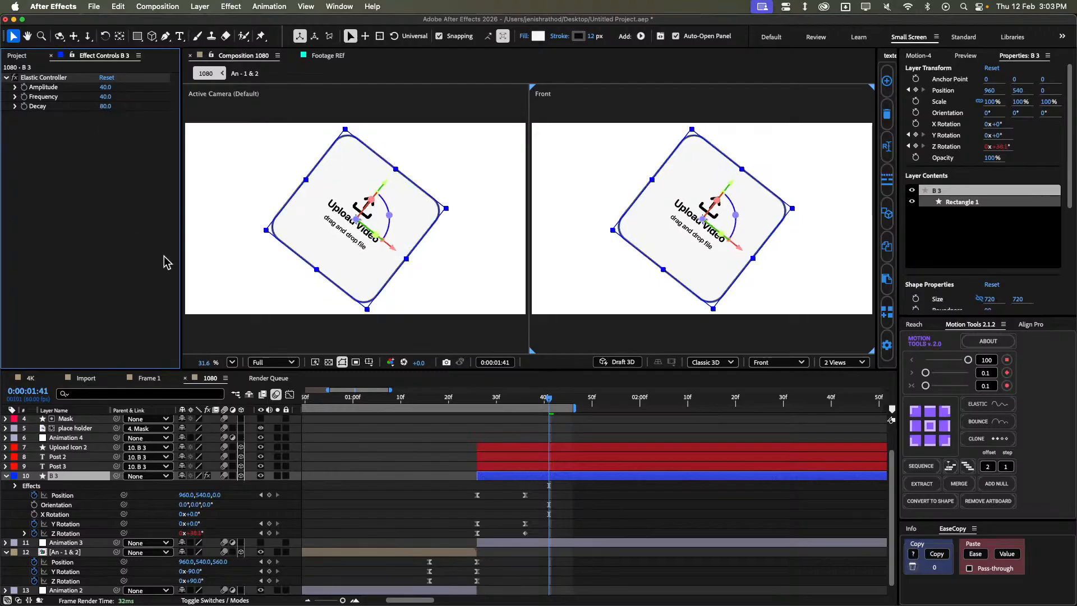
Set the work area from 0:00:01:12 to 0:00:02:17, preview the elastic rotation and shift the work area slightly earlier.
left_click(561, 491)
left_click(411, 400)
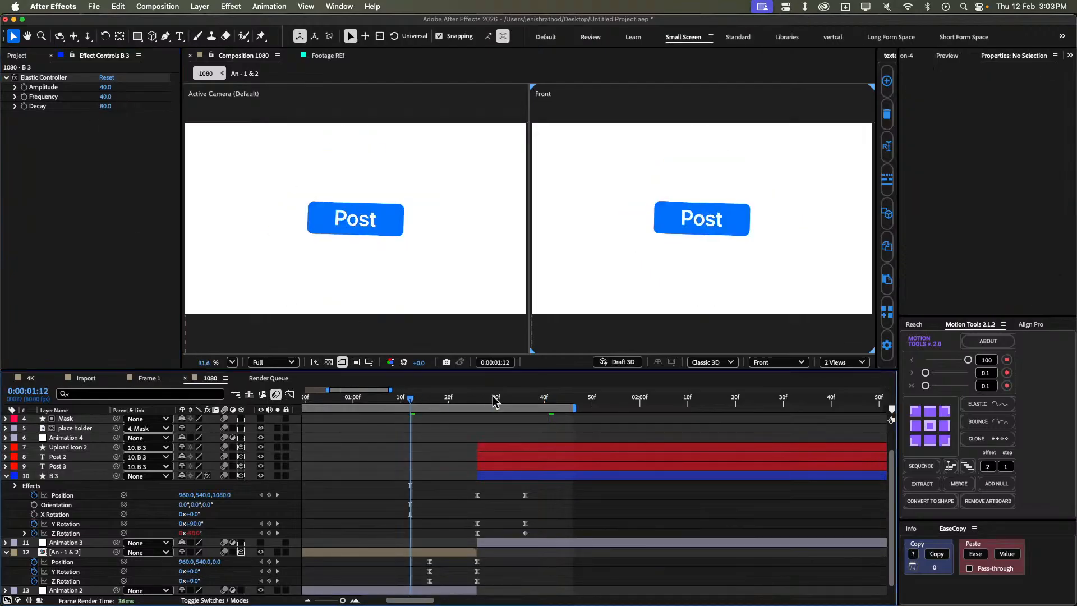
key("b")
left_click_drag(647, 399, 722, 404)
key("n")
key("space")
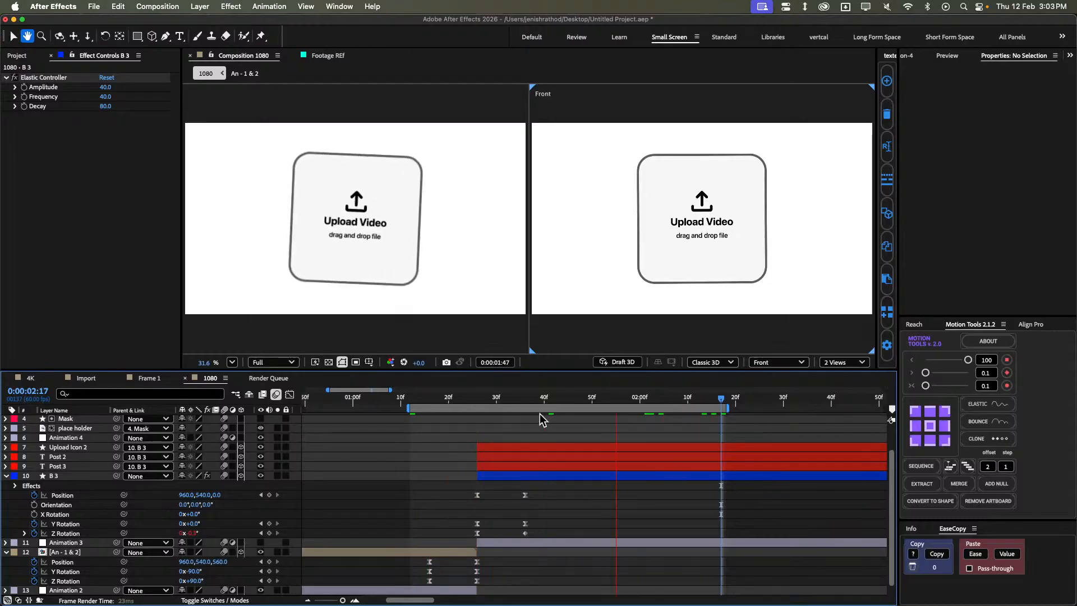
left_click_drag(533, 408, 518, 410)
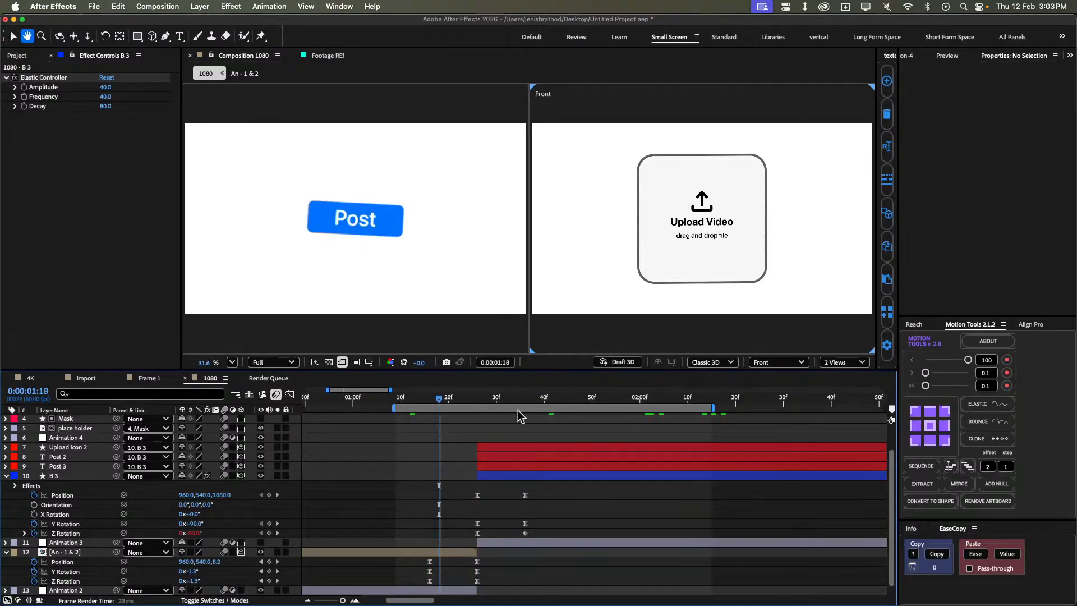
Set the Elastic Controller amplitude on B 3 to 10 and play back the card's swing.
left_click(107, 87)
type("1")
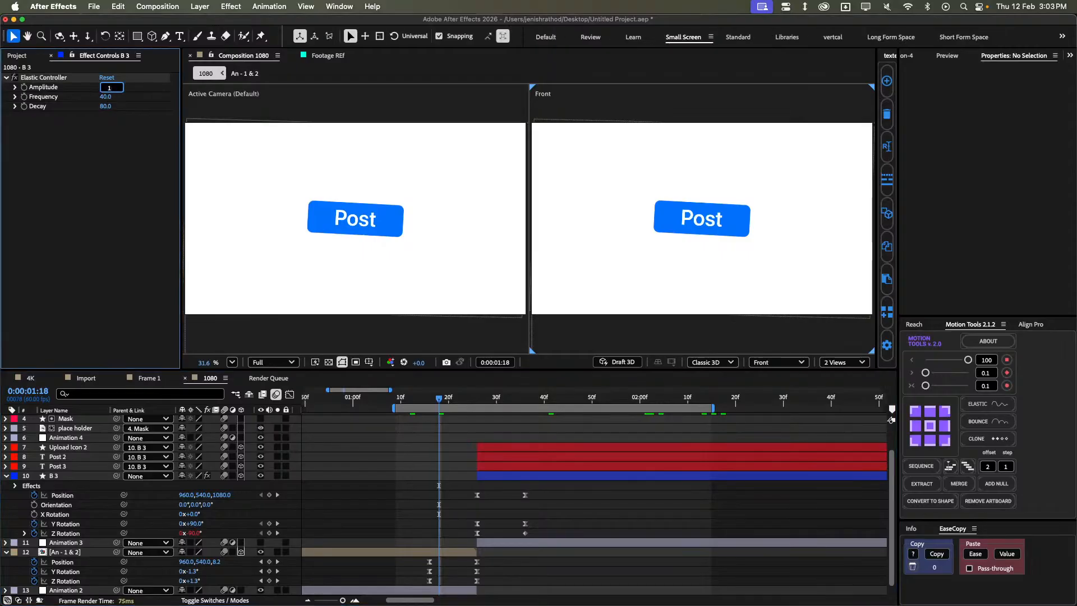
type("0")
key("Return")
key("space")
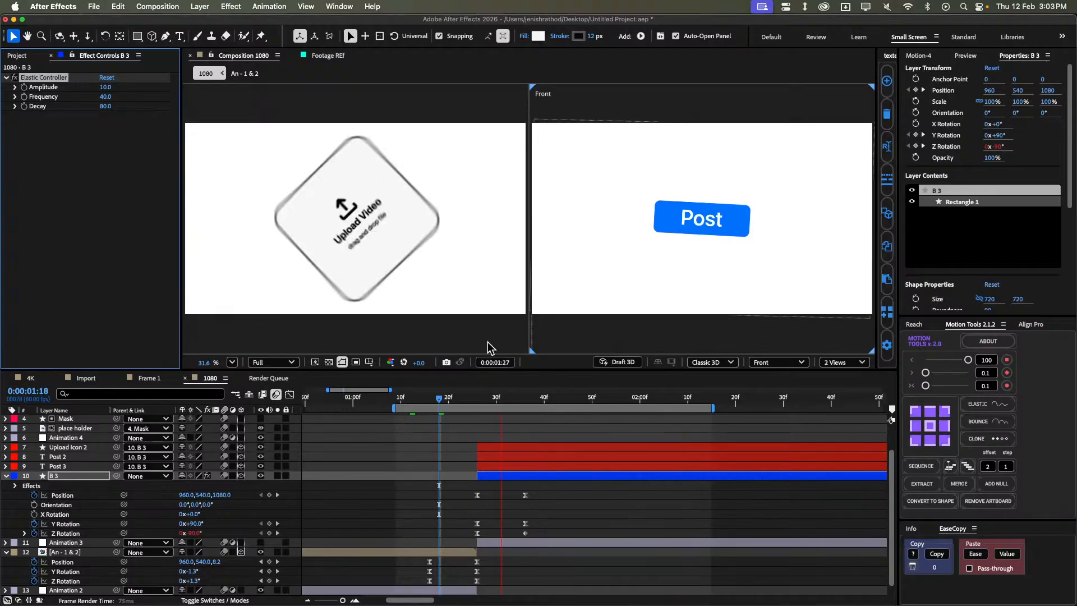
left_click_drag(455, 397, 427, 393)
key("space")
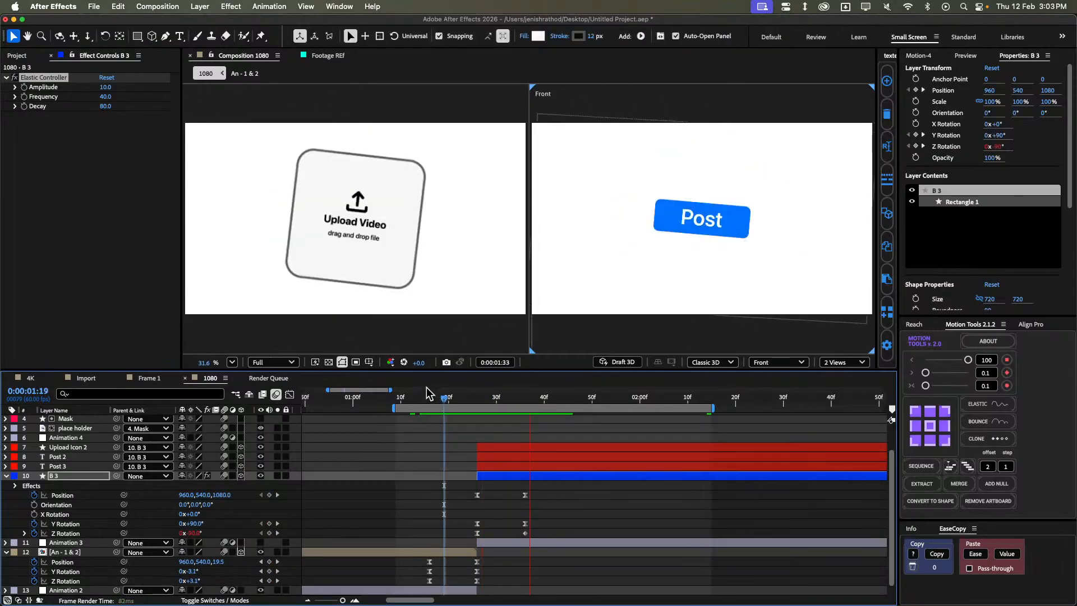
key("space")
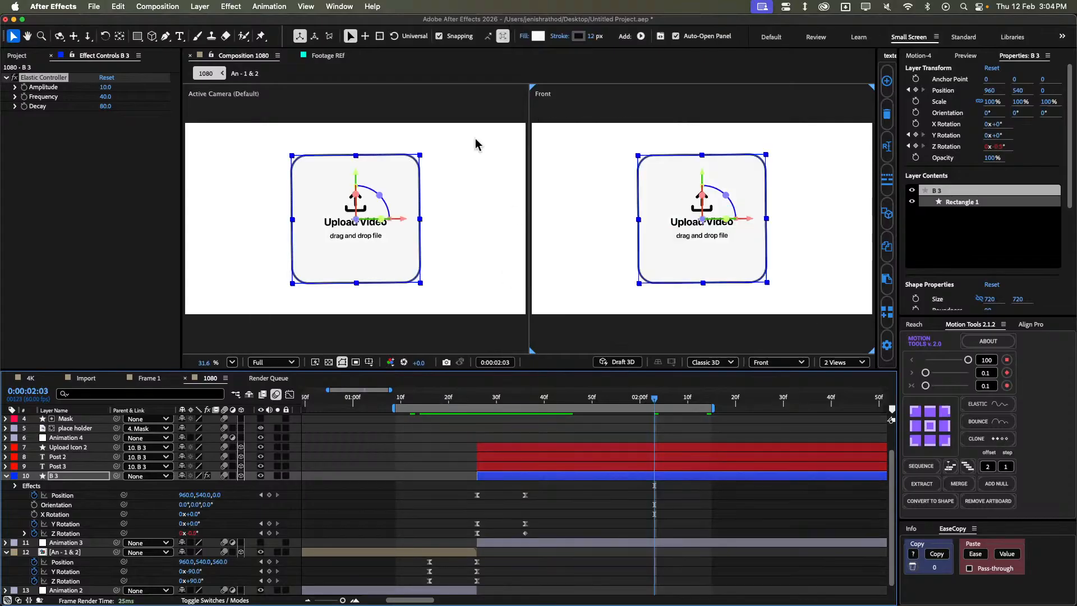
Dock the REF footage viewer in the group with Preview and Properties, scrub to the card's swing and fit the footage to the viewer.
left_click(329, 56)
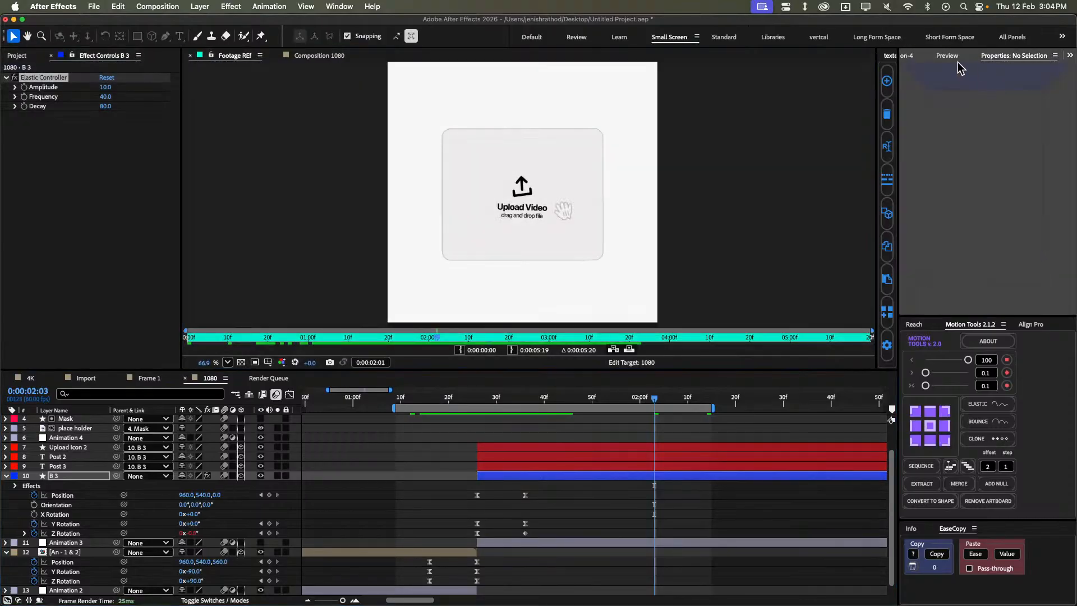
left_click_drag(955, 61, 956, 61)
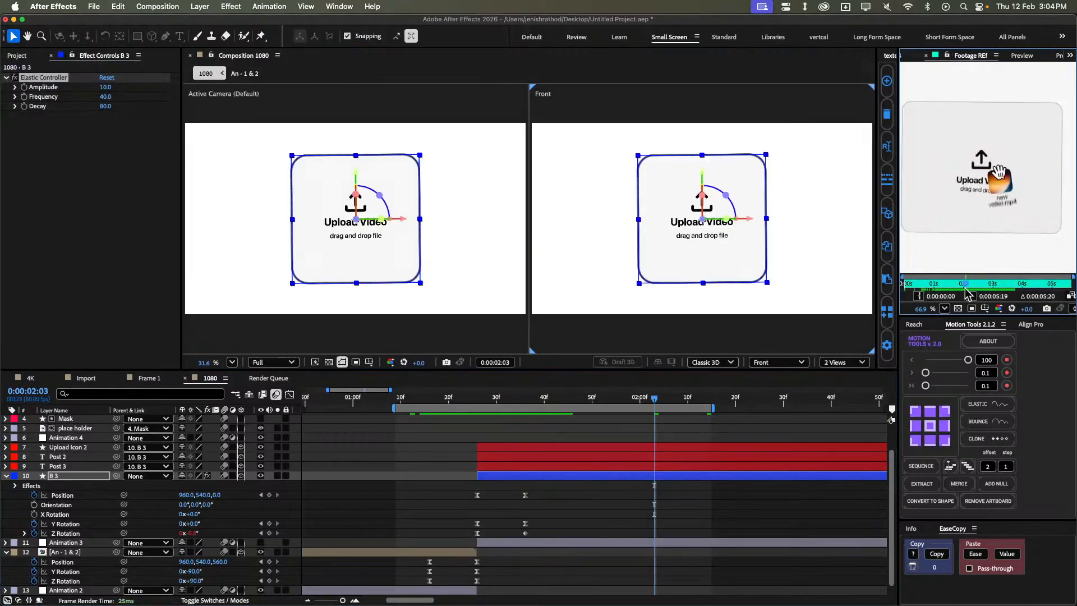
mouse_move(966, 292)
left_mouse_down()
mouse_move(948, 298)
mouse_move(964, 282)
mouse_move(947, 286)
mouse_move(960, 285)
left_mouse_up()
key("j")
key("j")
key("shift+slash")
Move the first Z Rotation keyframe of B 3 to 0:00:01:31, five frames before the last one.
left_click(602, 398)
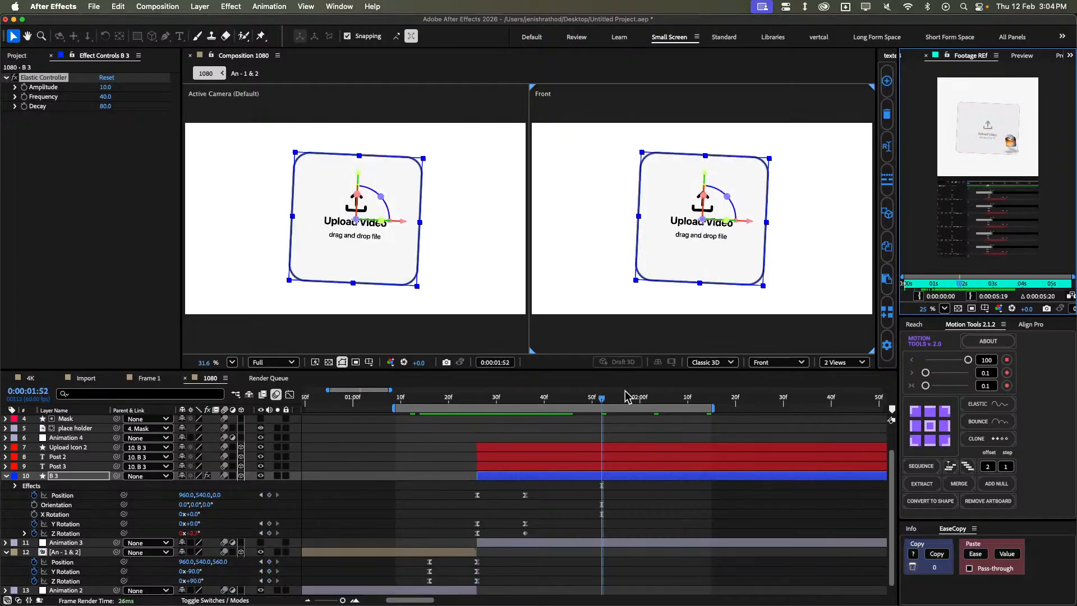
left_click(584, 506)
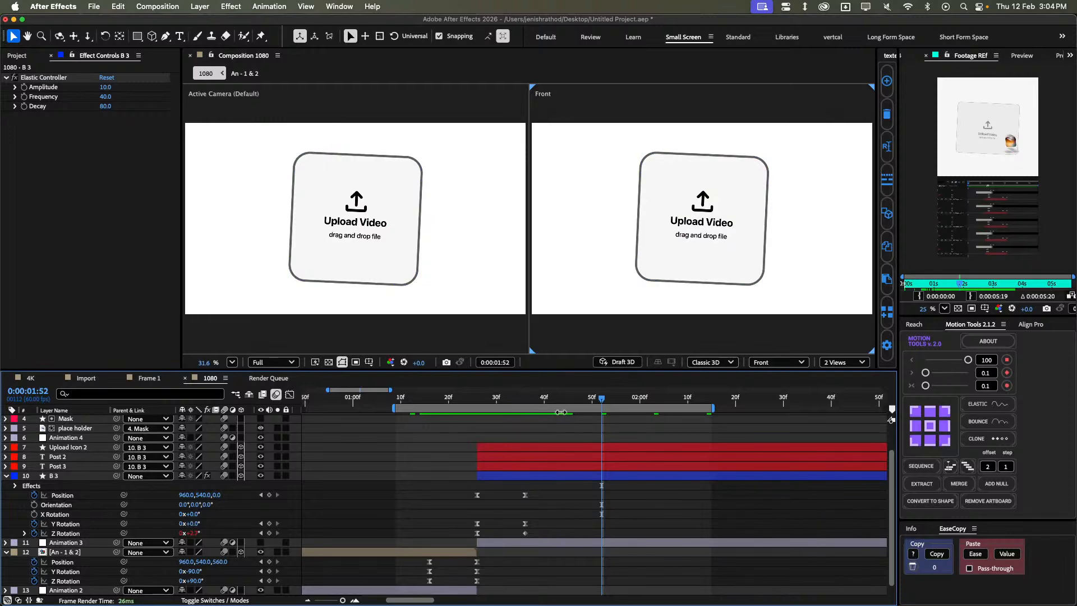
key("j")
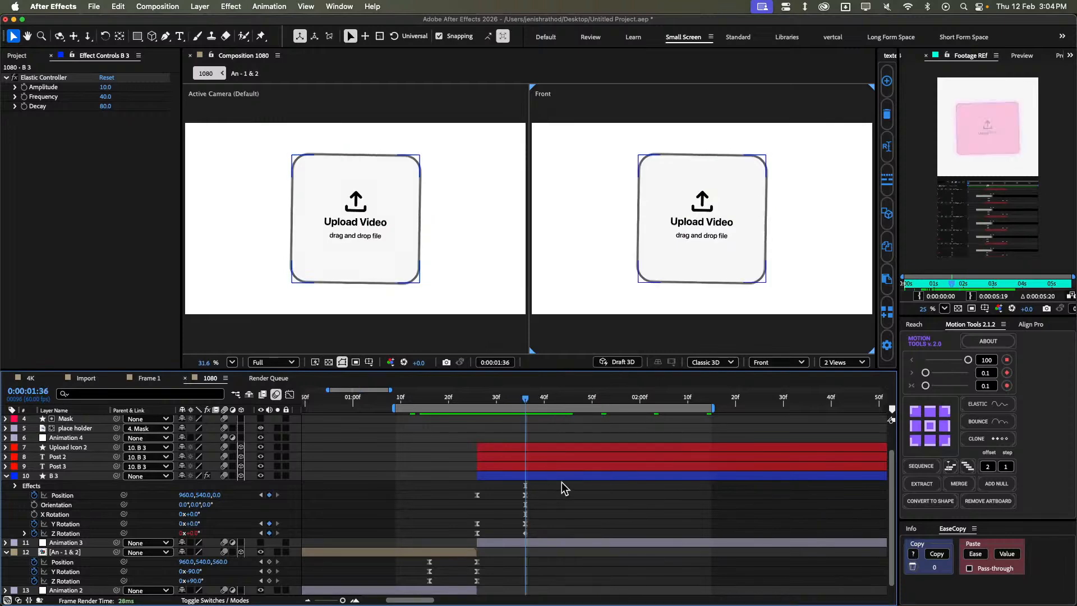
key("Page_Up")
key("Page_Up")
key("Page_Up")
key("Page_Up")
key("Page_Up")
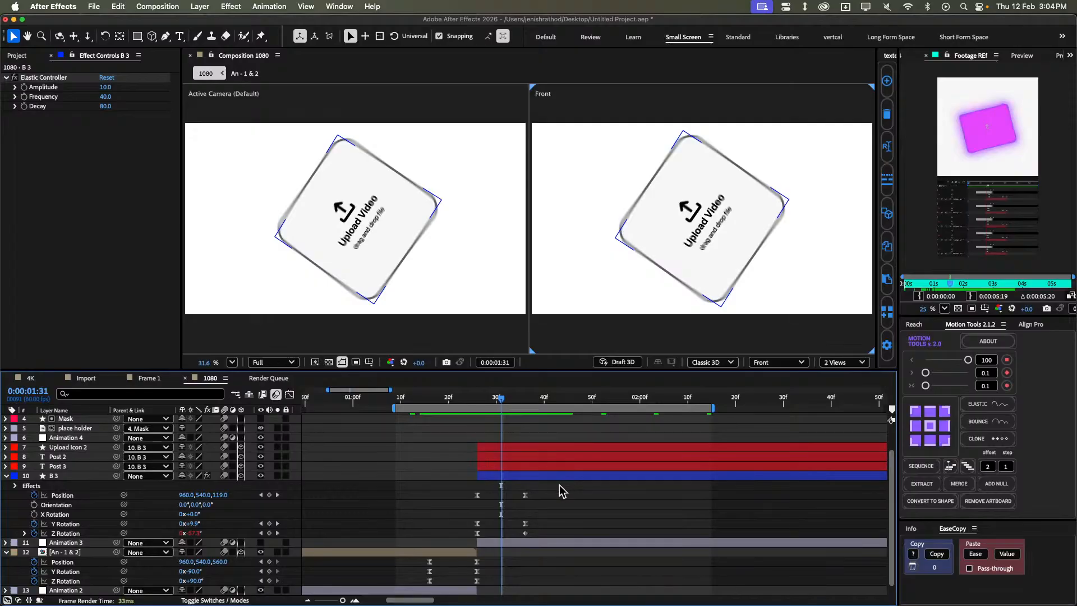
left_click_drag(477, 533, 503, 542)
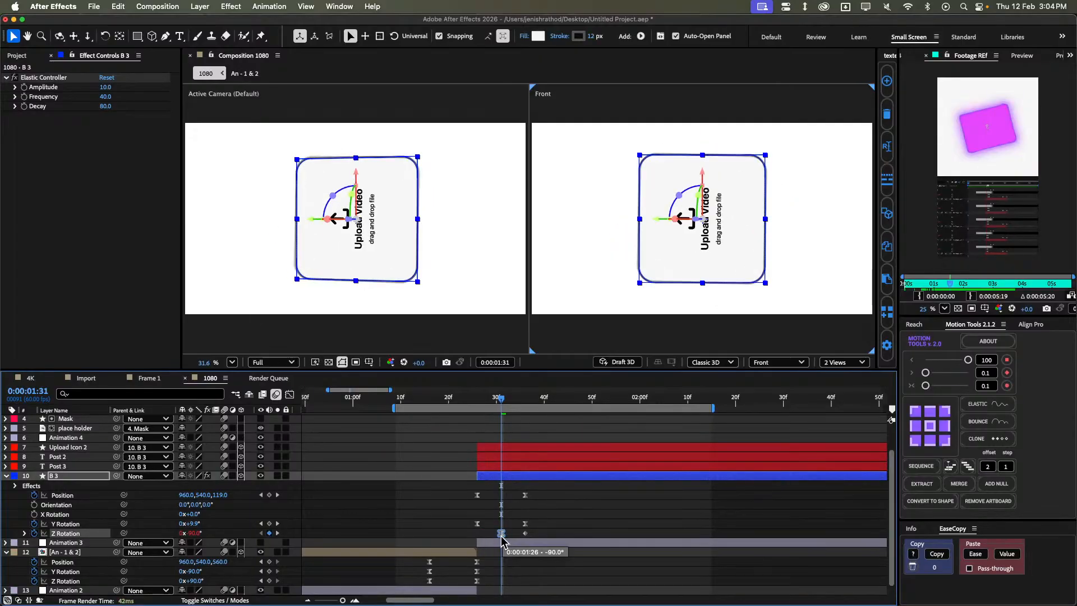
Move B 3's first Z Rotation keyframe to 0:00:01:29 and preview the card's spin.
key("Page_Up")
key("Page_Up")
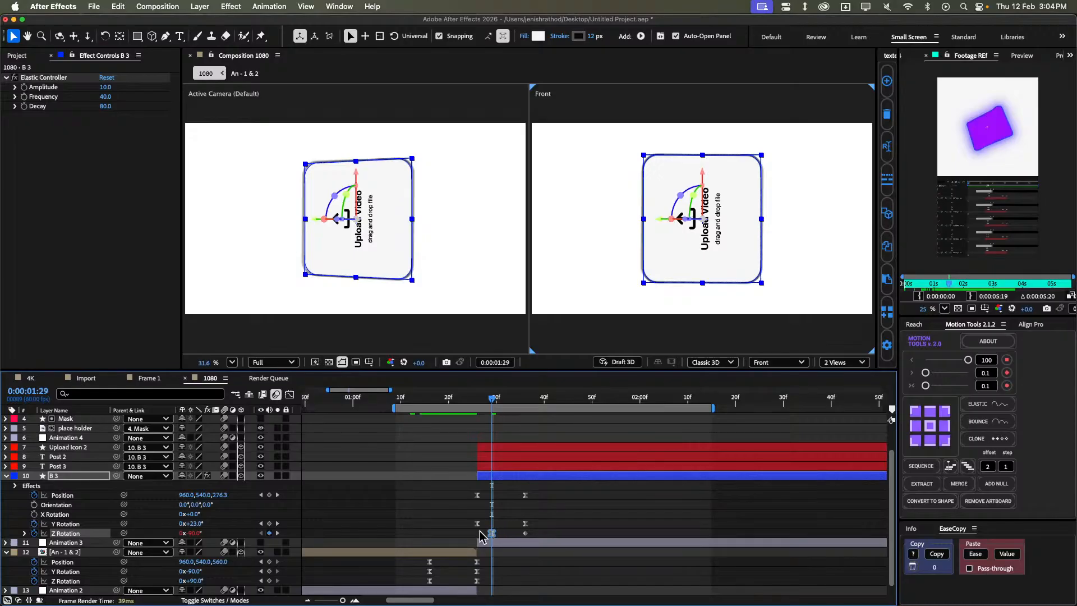
left_click_drag(472, 529, 516, 540)
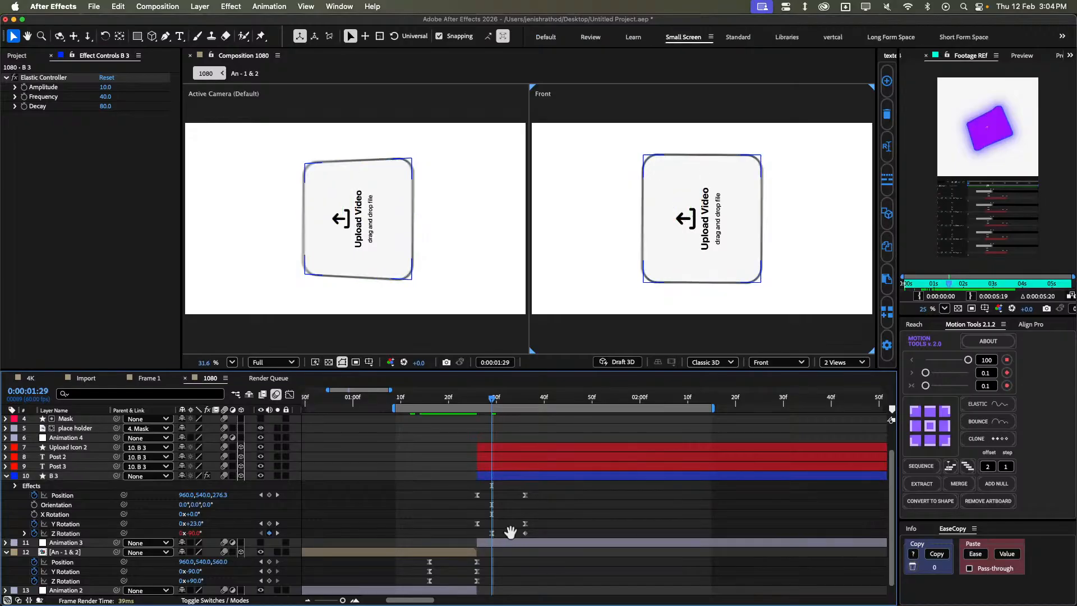
key("space")
left_click_drag(462, 402, 501, 426)
Shift both Z Rotation keyframes of B 3 earlier to start at 0:00:01:26, and move the work area slightly earlier.
left_click(490, 534)
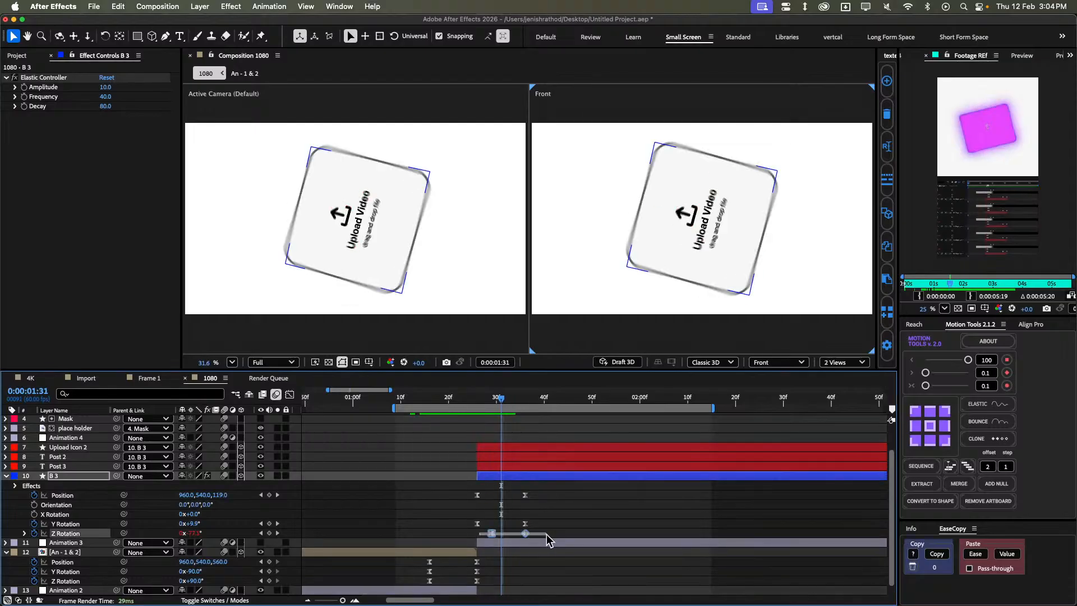
left_click(443, 530)
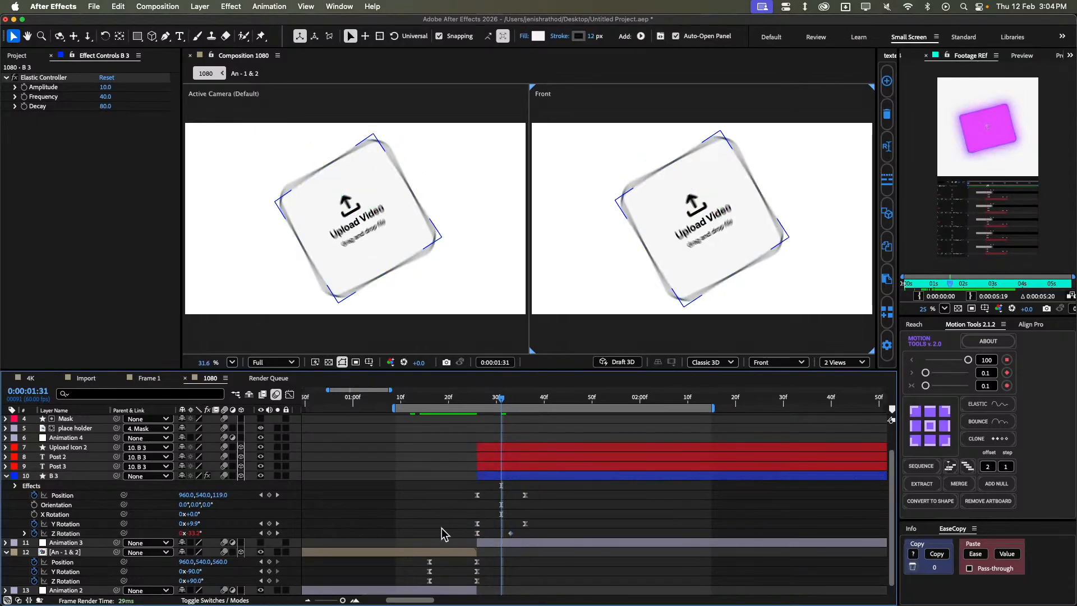
left_click_drag(490, 409, 521, 420)
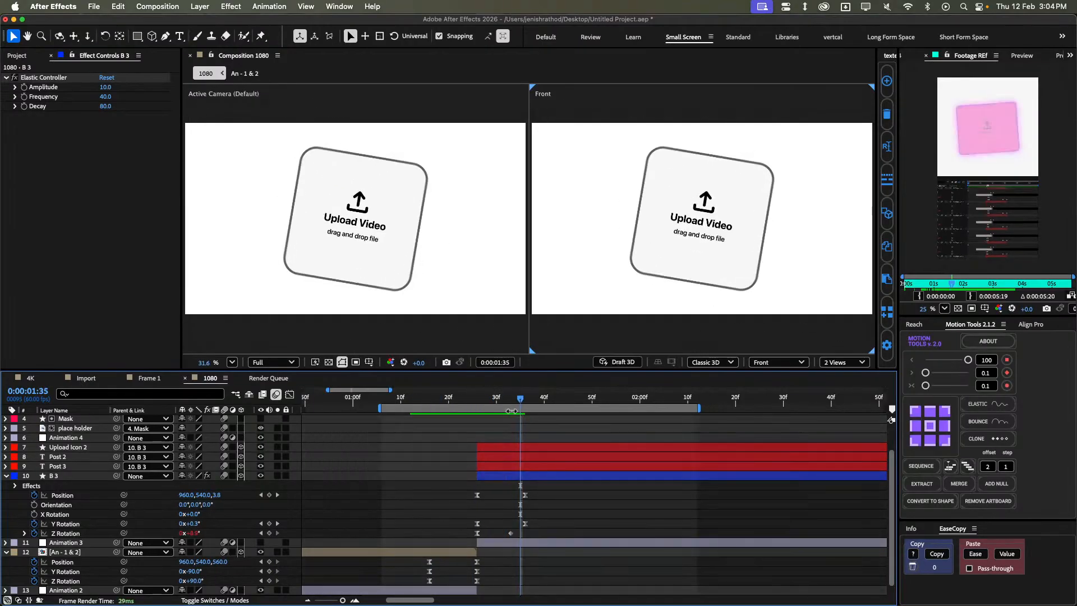
Set the Elastic Controller on B 3 to amplitude 5, frequency 20 and decay 60.
left_click(104, 87)
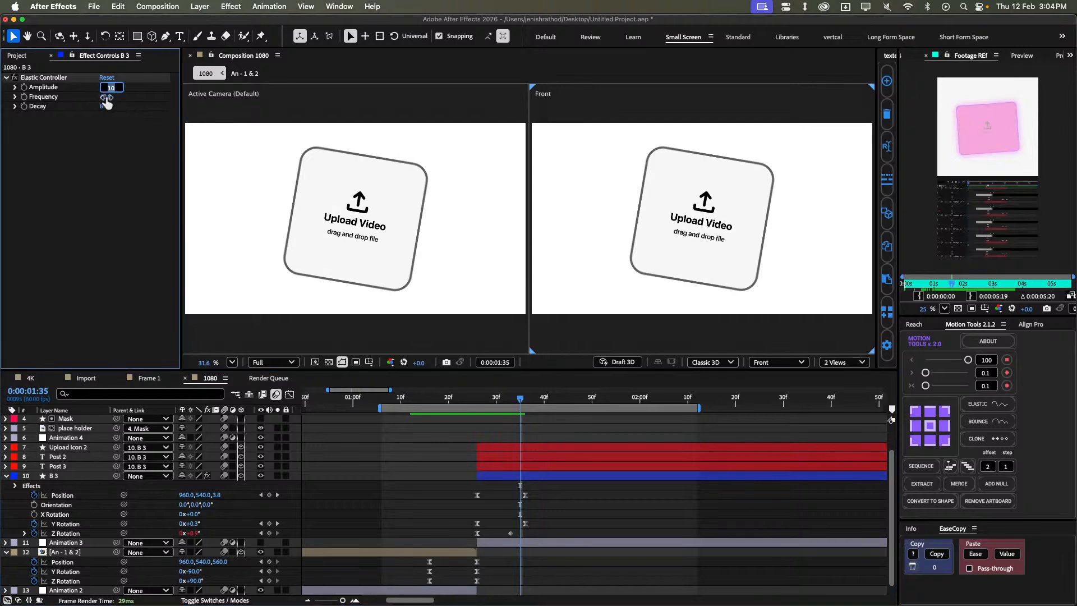
left_click(115, 133)
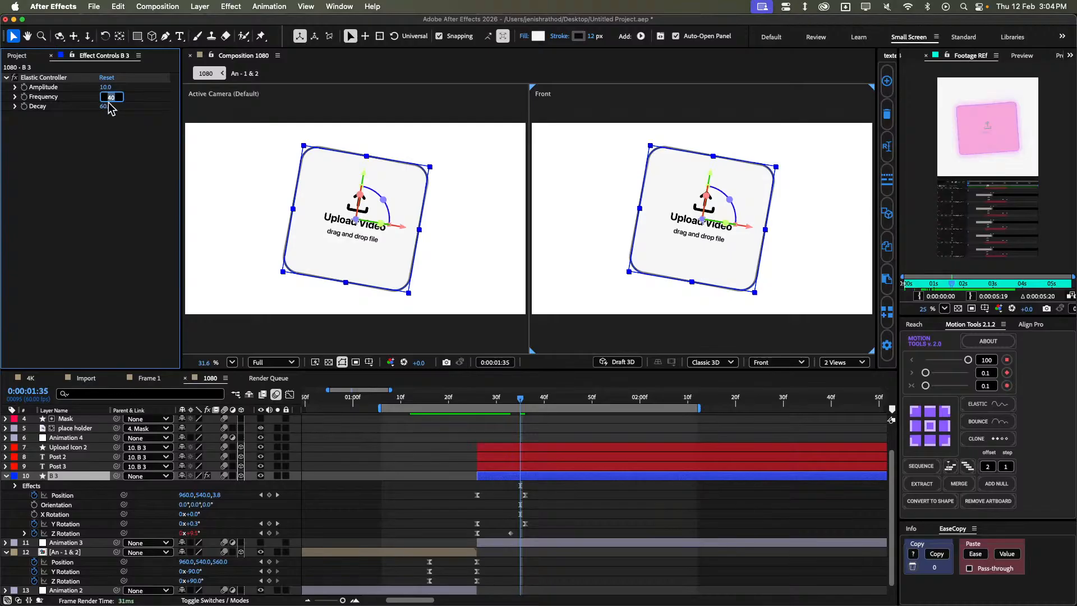
type("20")
left_click(108, 120)
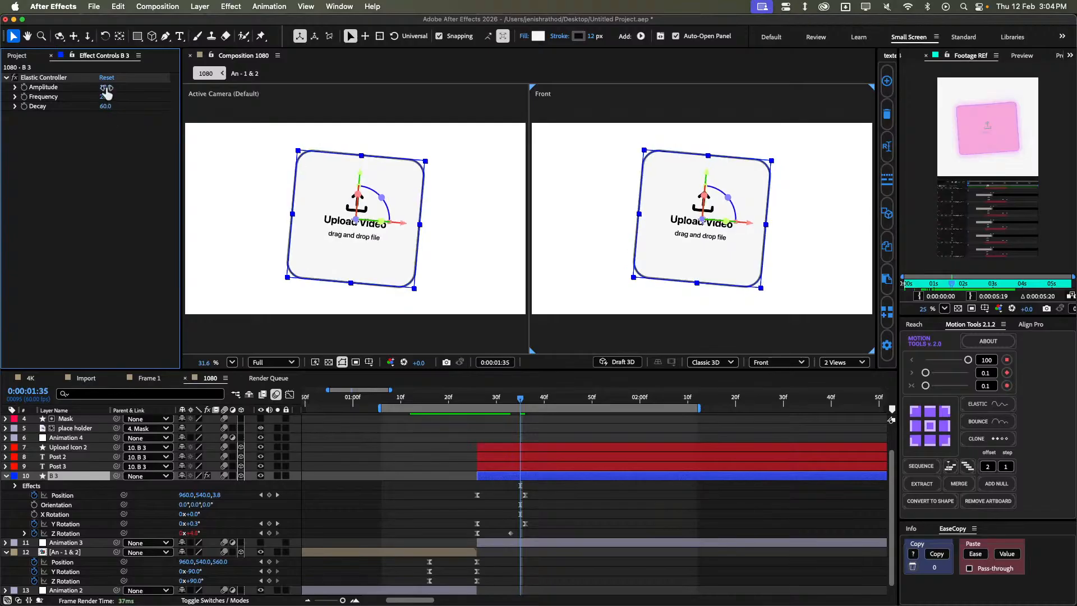
type("5")
left_click(114, 124)
Preview the transition from the Post button and scrub the REF footage to compare the card's swing.
left_click(551, 517)
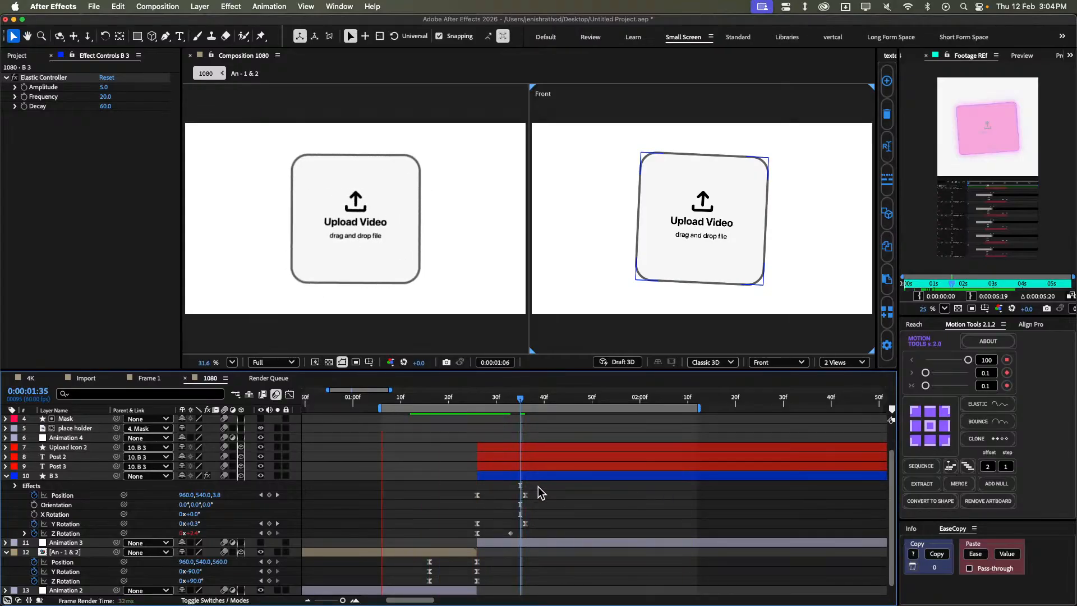
left_click_drag(469, 402, 420, 408)
key("space")
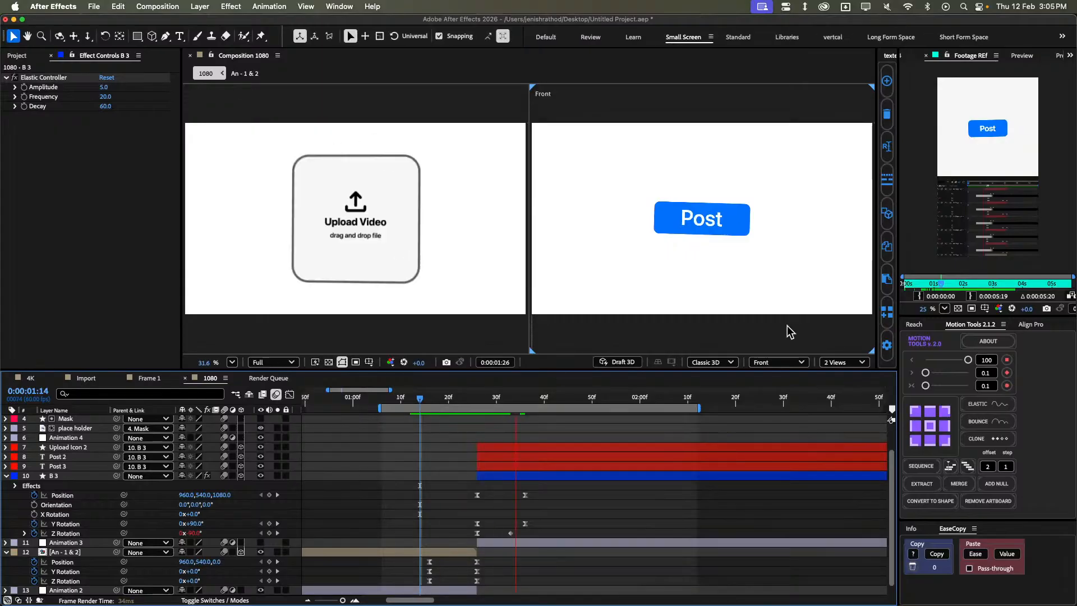
mouse_move(953, 282)
left_mouse_down()
mouse_move(937, 289)
mouse_move(965, 280)
left_mouse_up()
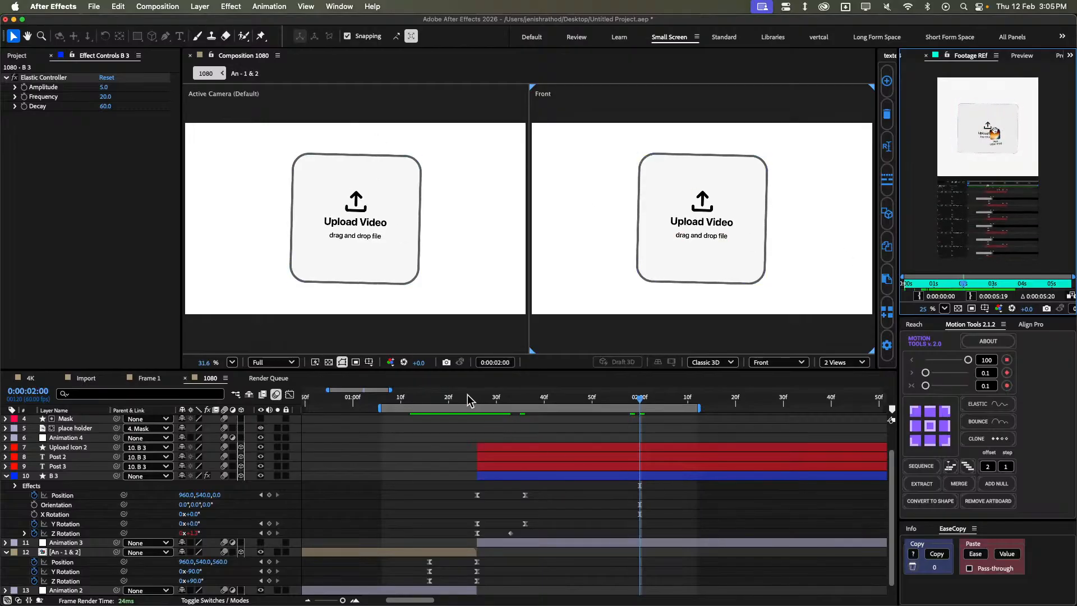
Set the Elastic Controller frequency on B 3 to 40, shift the work area slightly earlier and preview the swing.
left_click_drag(470, 400, 626, 403)
left_click(105, 97)
type("40")
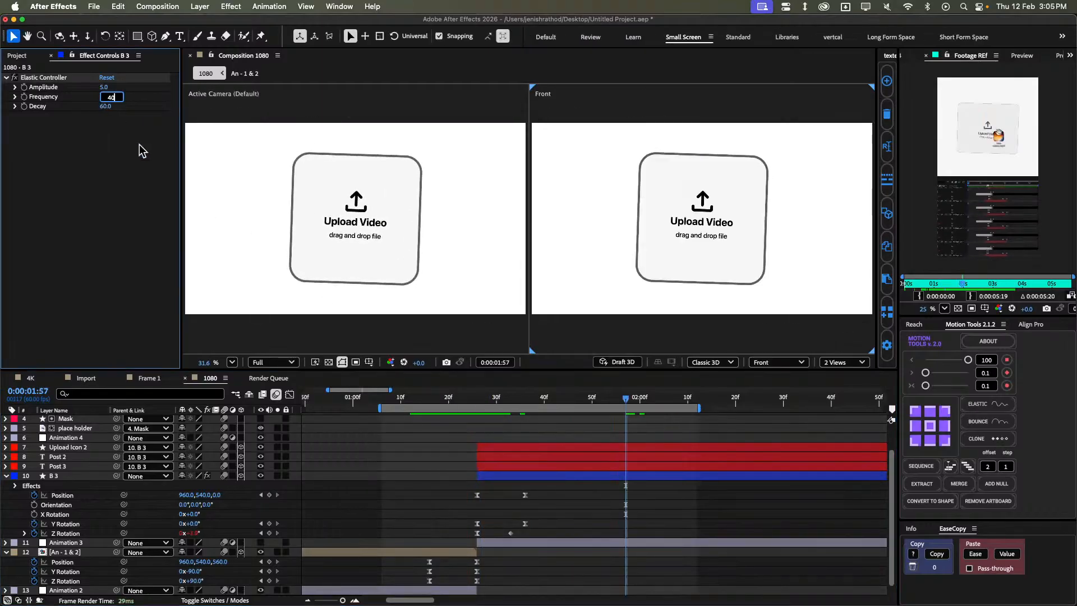
key("Return")
left_click_drag(454, 408, 445, 408)
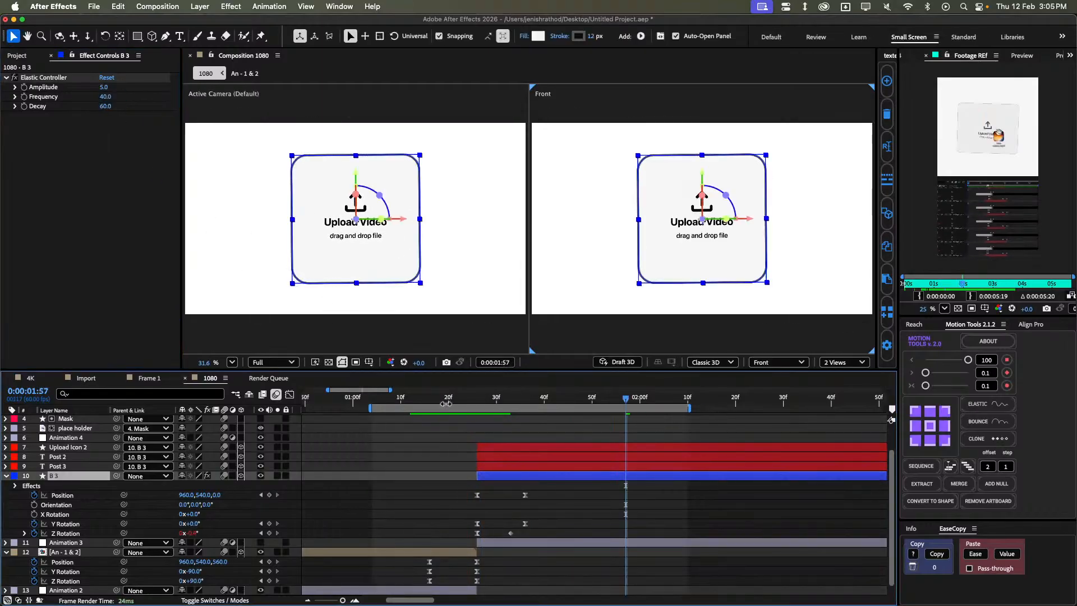
left_click(449, 400)
key("space")
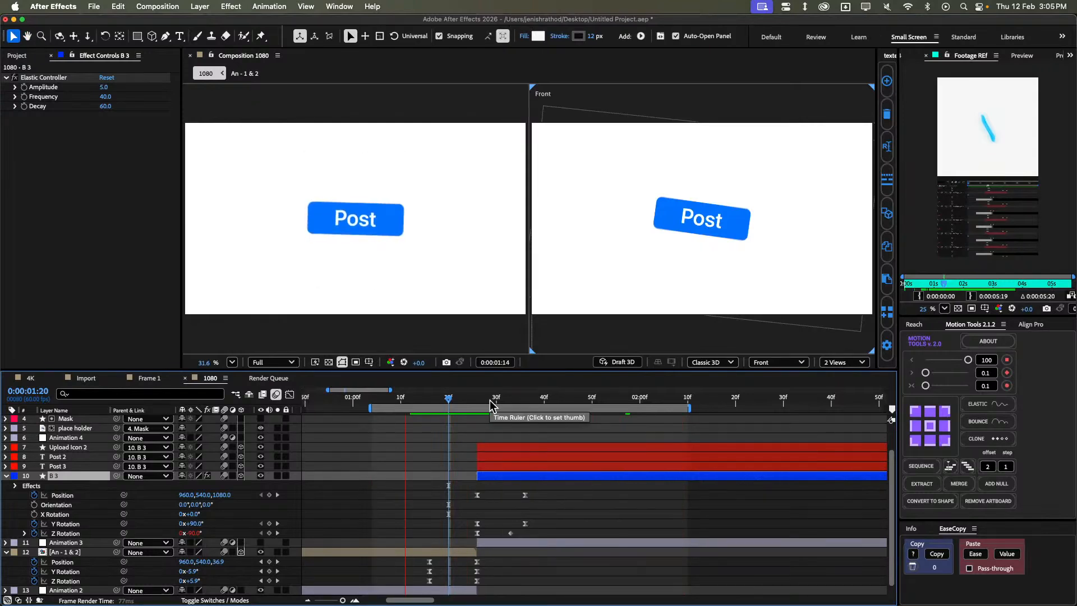
Jump 14 frames ahead from 0:00:01:26 with Reach and move B 3's last Z Rotation keyframe to 0:00:01:40.
left_click(466, 400)
left_click(473, 400)
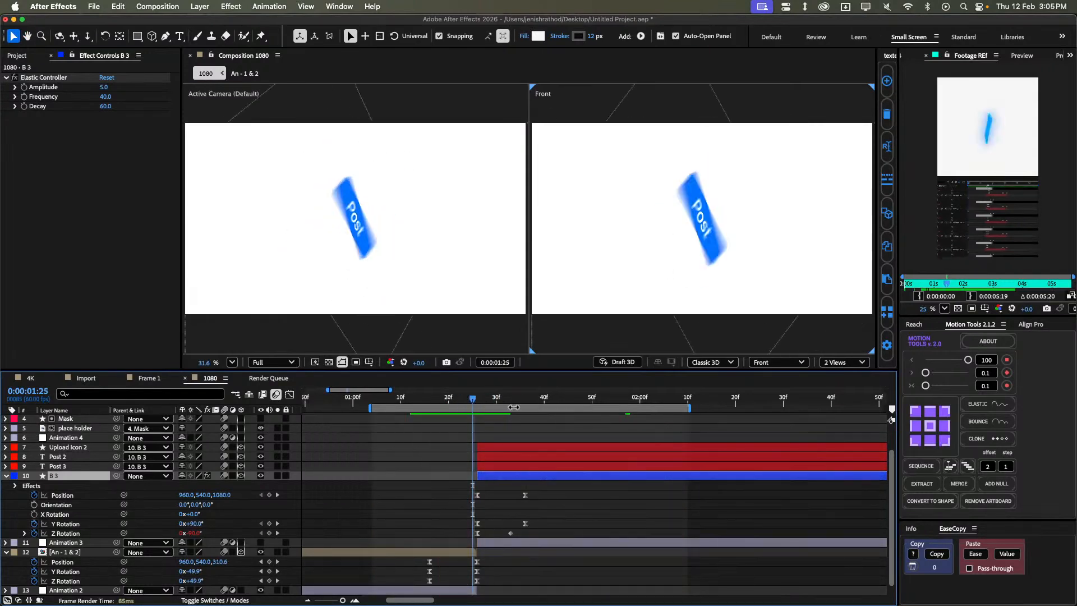
key("Page_Down")
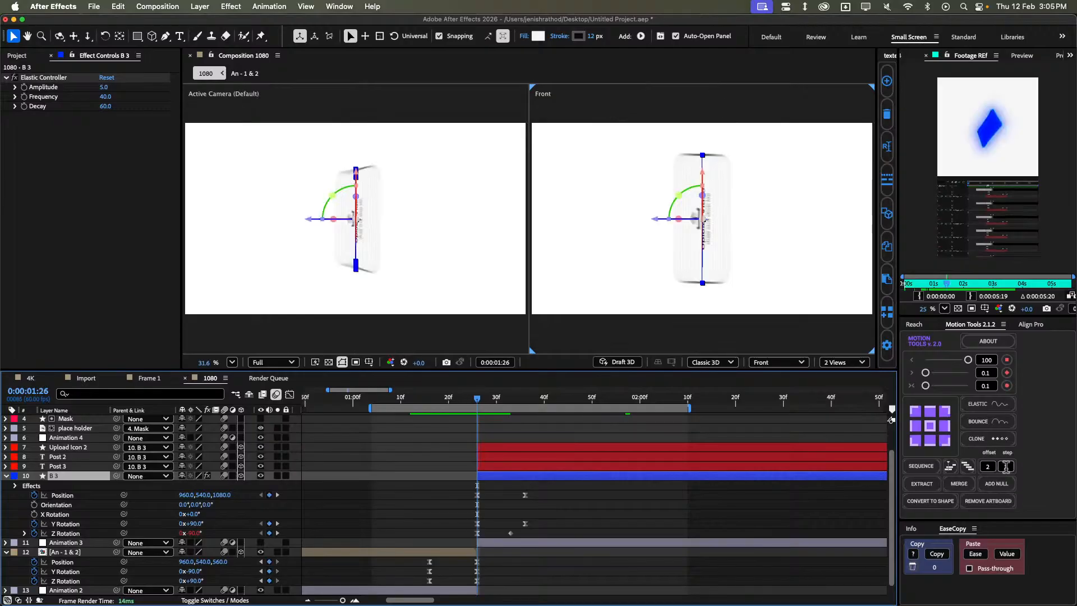
left_click(915, 324)
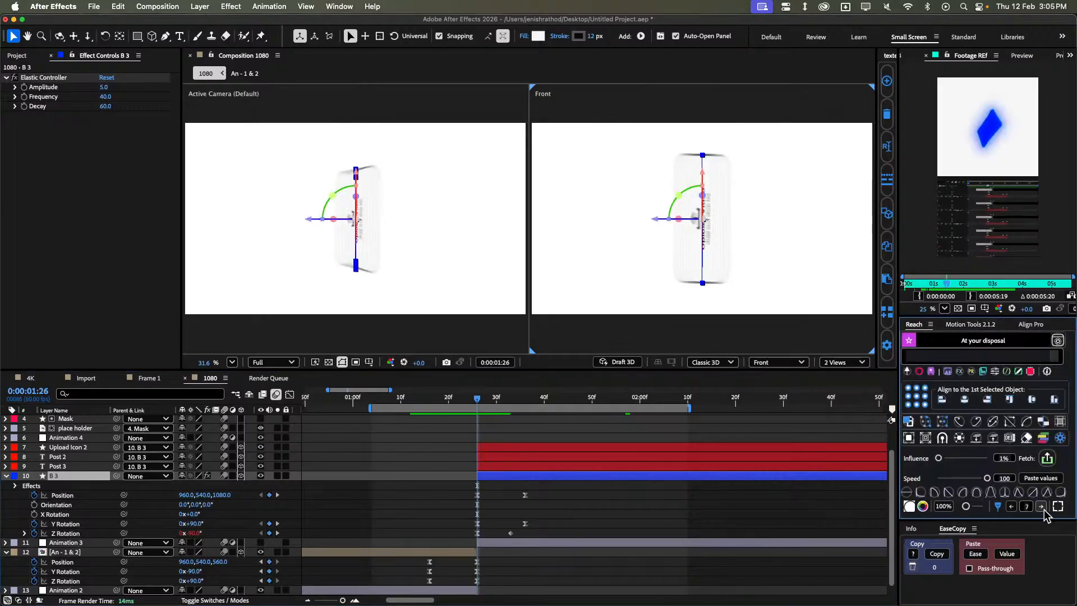
left_click(1043, 508)
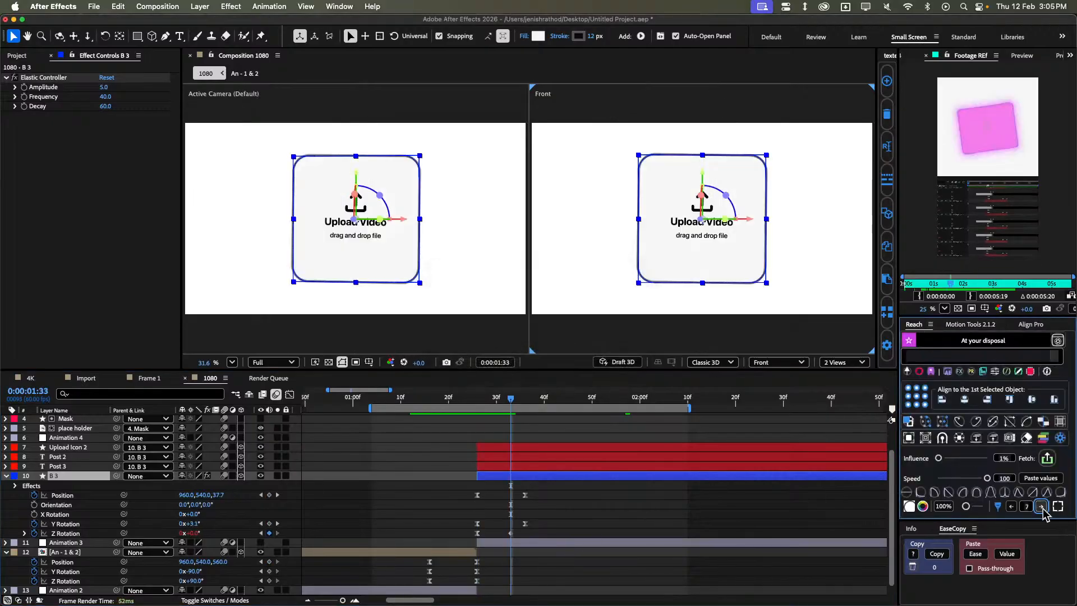
left_click(1042, 508)
left_click_drag(510, 533, 545, 534)
left_click(522, 512)
Play back the transition from the Post button to check the card's longer Z rotation.
left_click(462, 398)
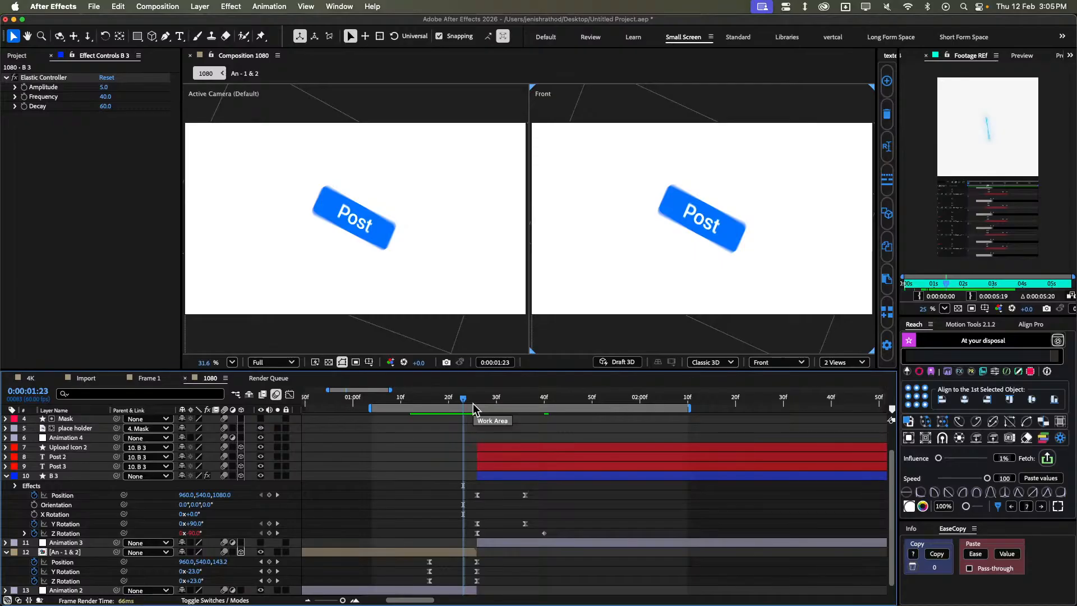
left_click(445, 399)
key("space")
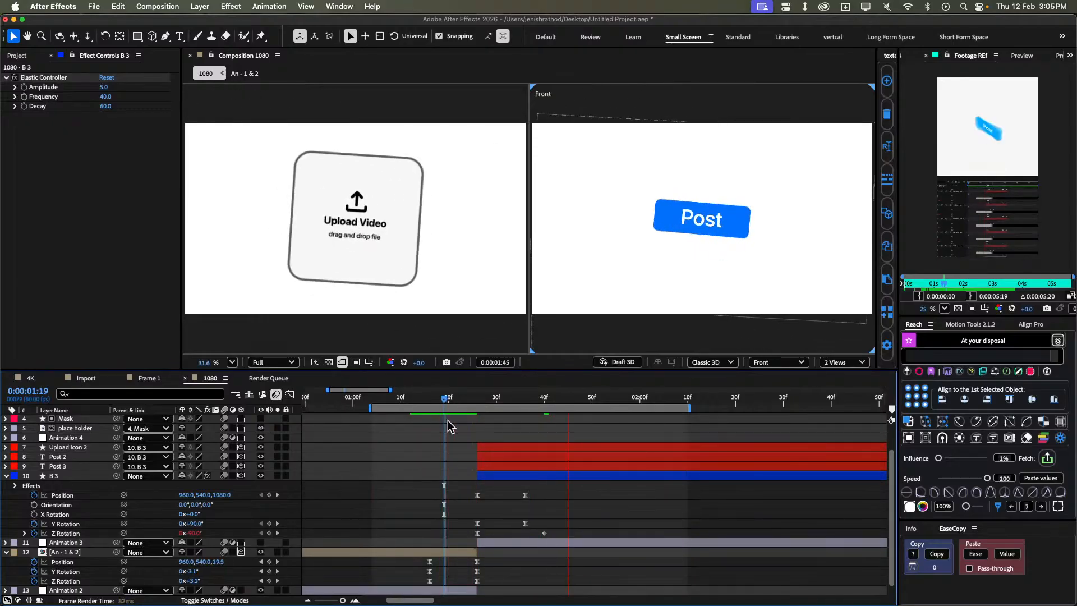
key("space")
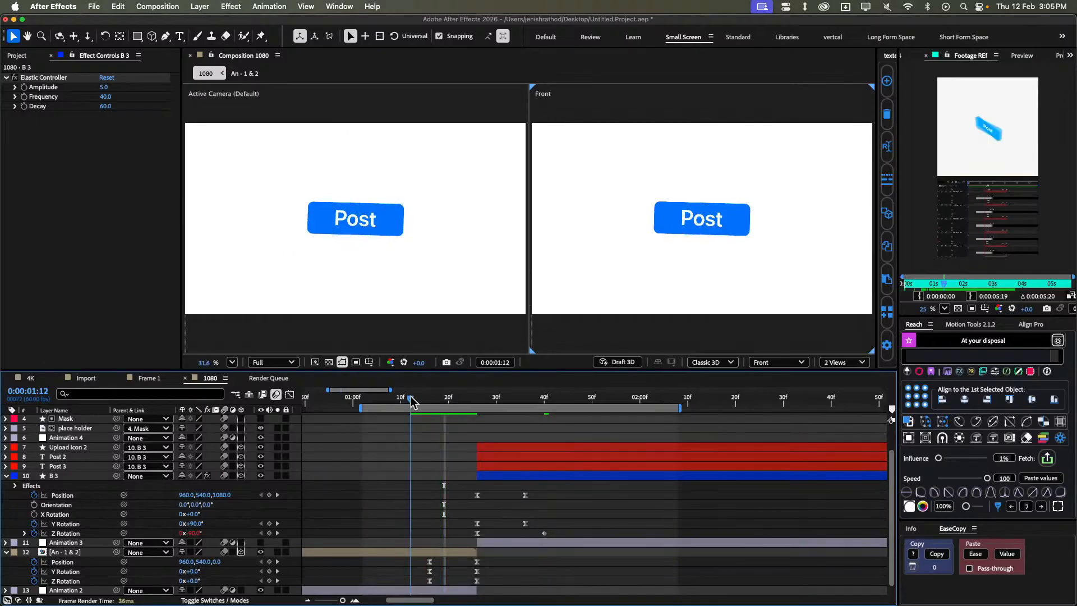
Convert B 3's first Z Rotation keyframe to linear and preview the card's rotation.
left_click_drag(468, 420, 497, 434)
left_click(477, 533, "super")
left_click(465, 438)
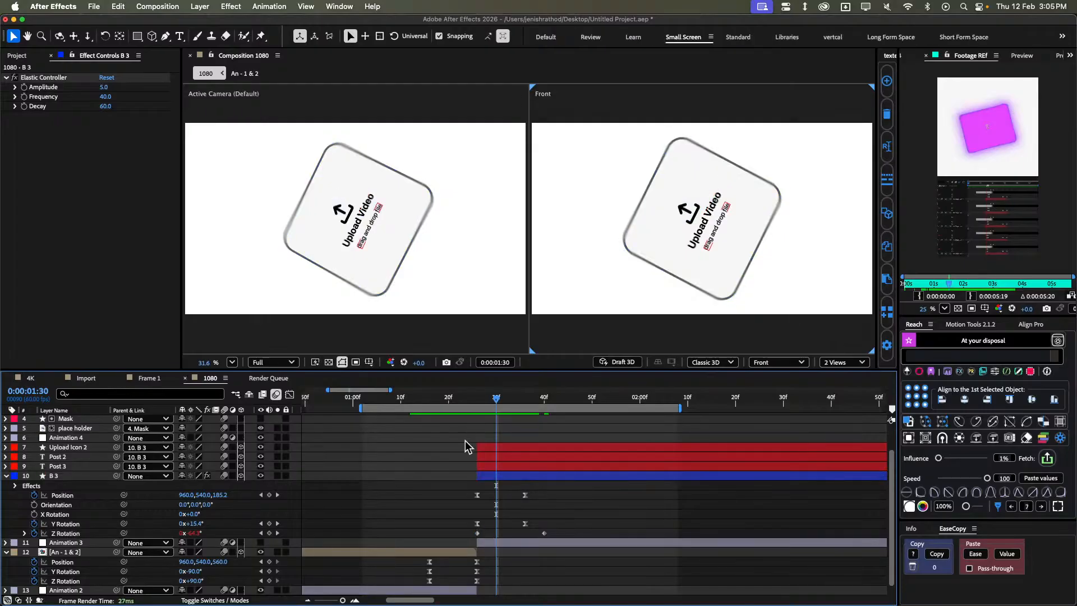
key("space")
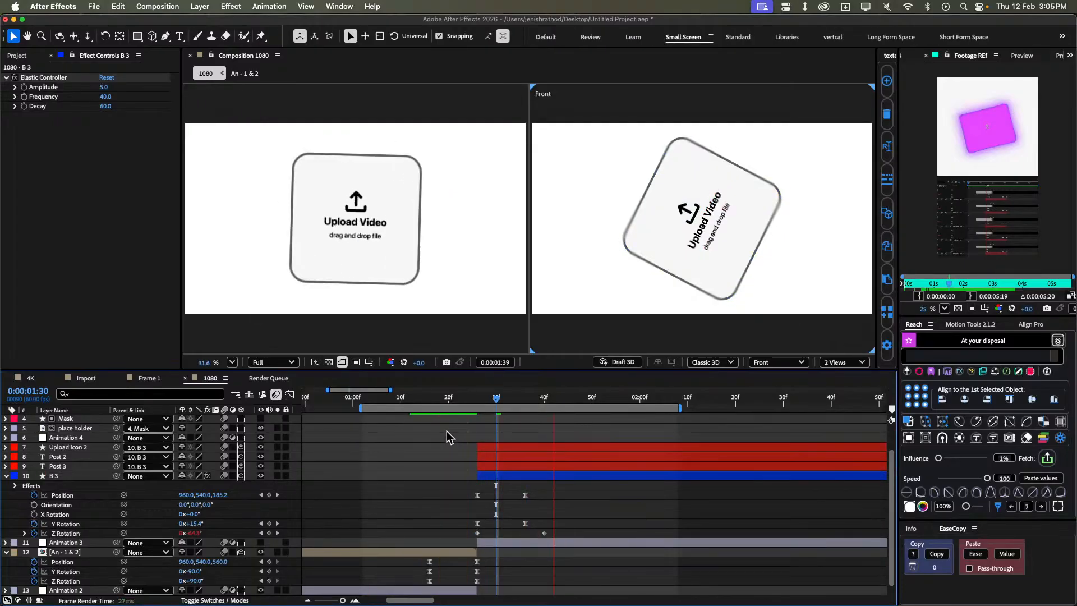
key("space")
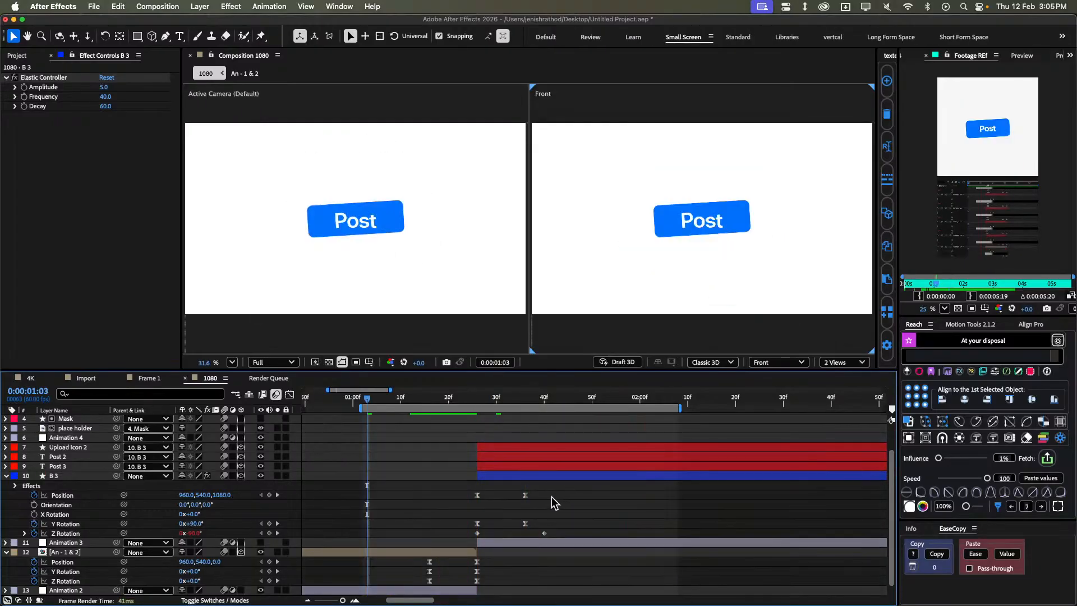
Move B 3's last Z Rotation keyframe to 0:00:01:36, in line with the Position and Y Rotation keyframes, and play back the transition.
key("j")
key("k")
key("k")
key("k")
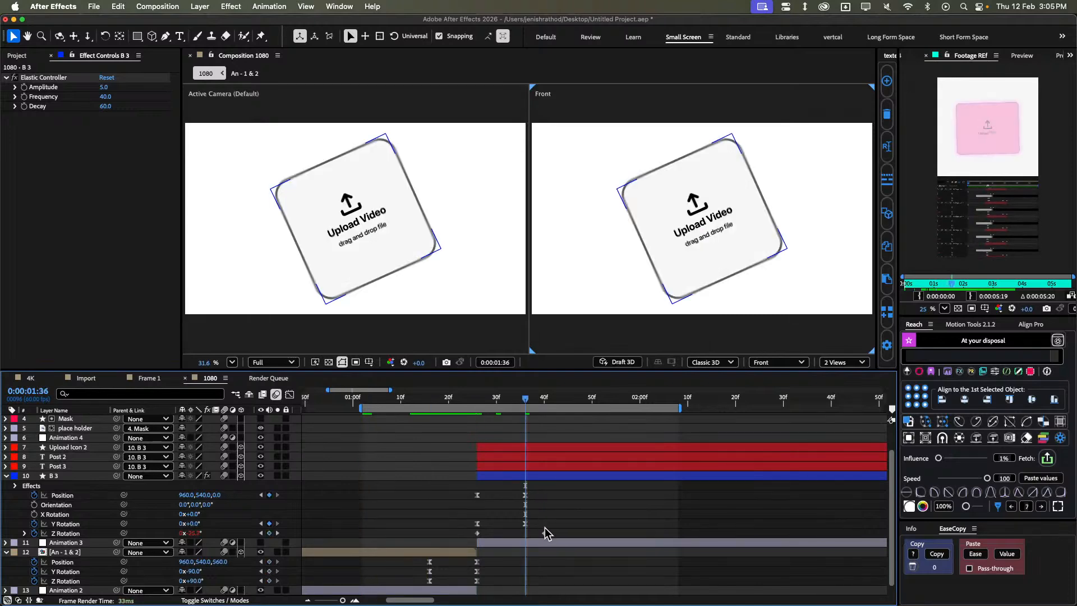
left_click_drag(545, 533, 525, 533)
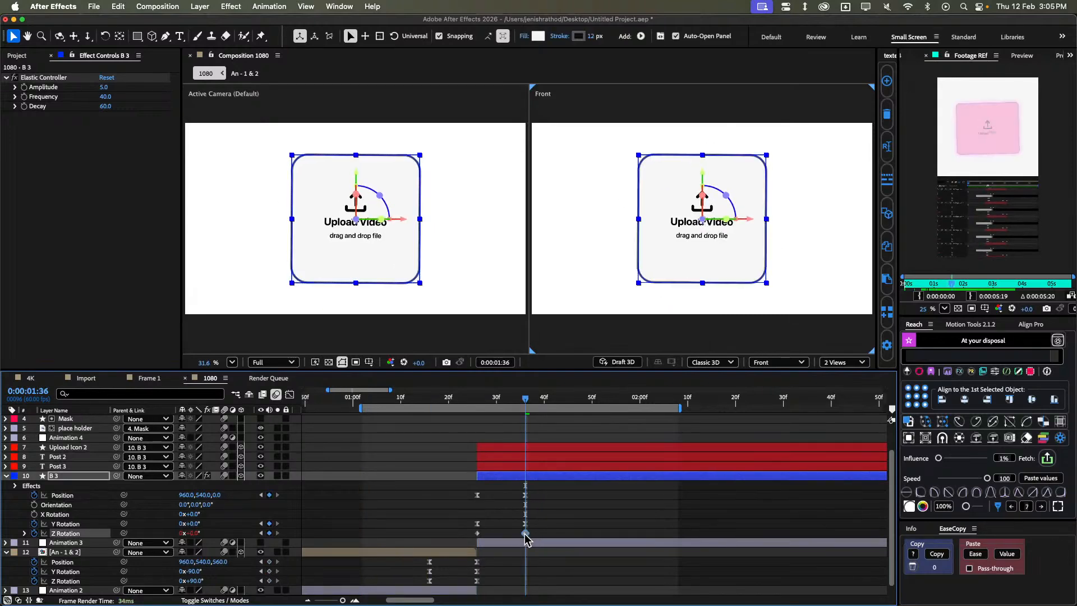
left_click(449, 399)
key("space")
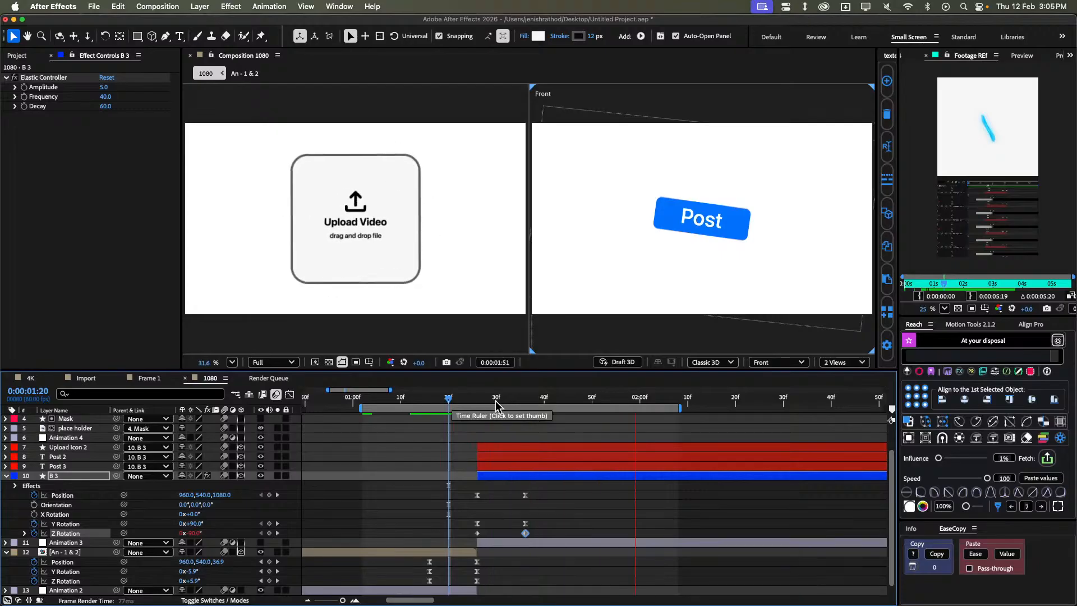
left_click_drag(411, 402, 478, 420)
key("space")
Jump 21 frames ahead from 0:00:01:26 with Reach and move B 3's last Position and Y Rotation keyframes to 0:00:01:47.
left_click(561, 504)
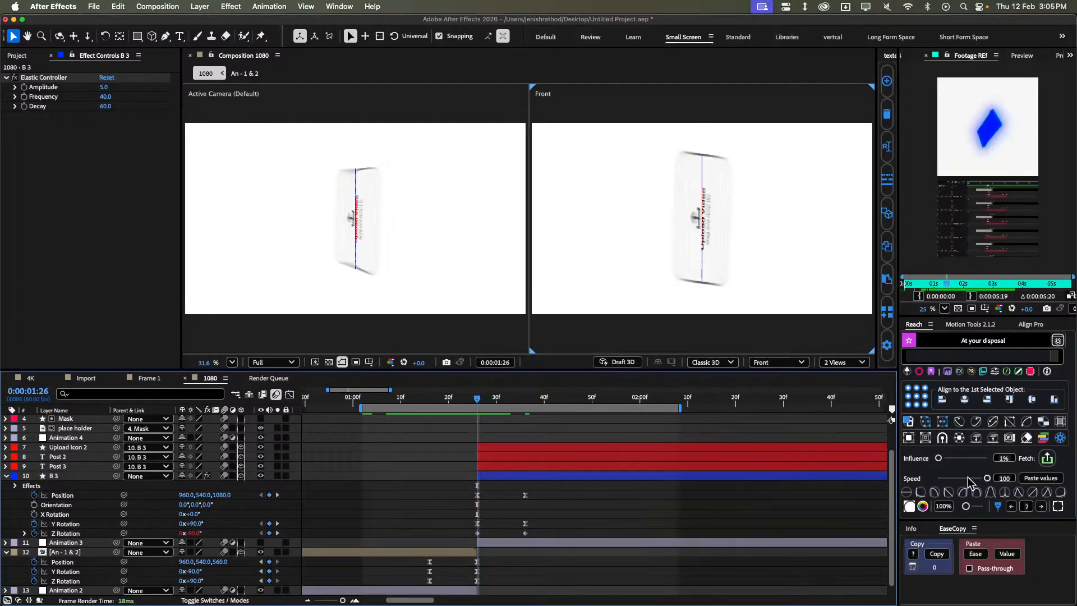
left_click(1042, 509)
left_click(1042, 508)
left_click(1042, 508)
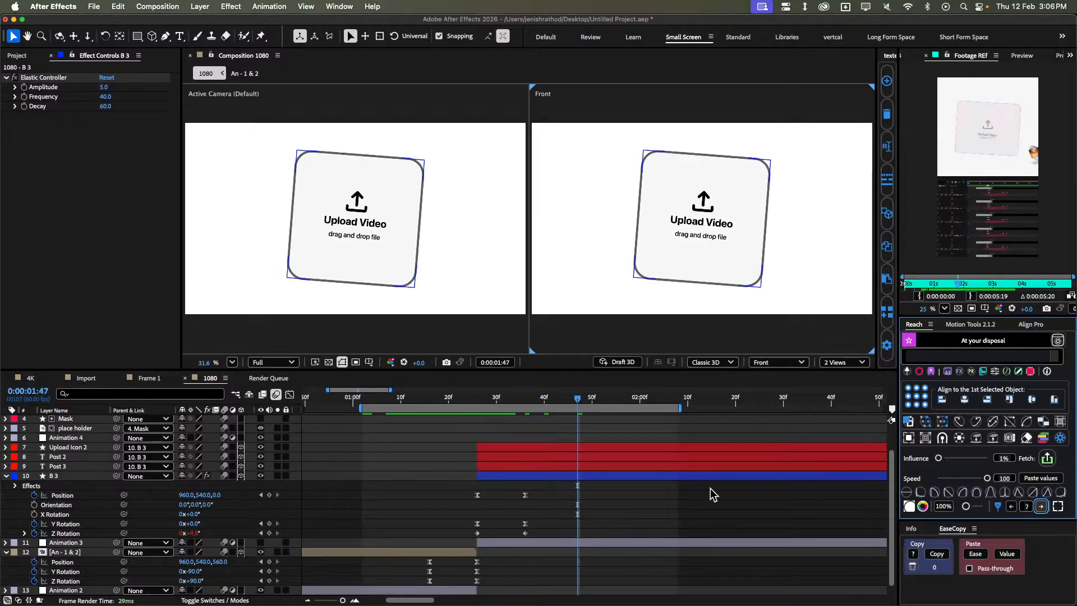
left_click_drag(566, 497, 440, 534)
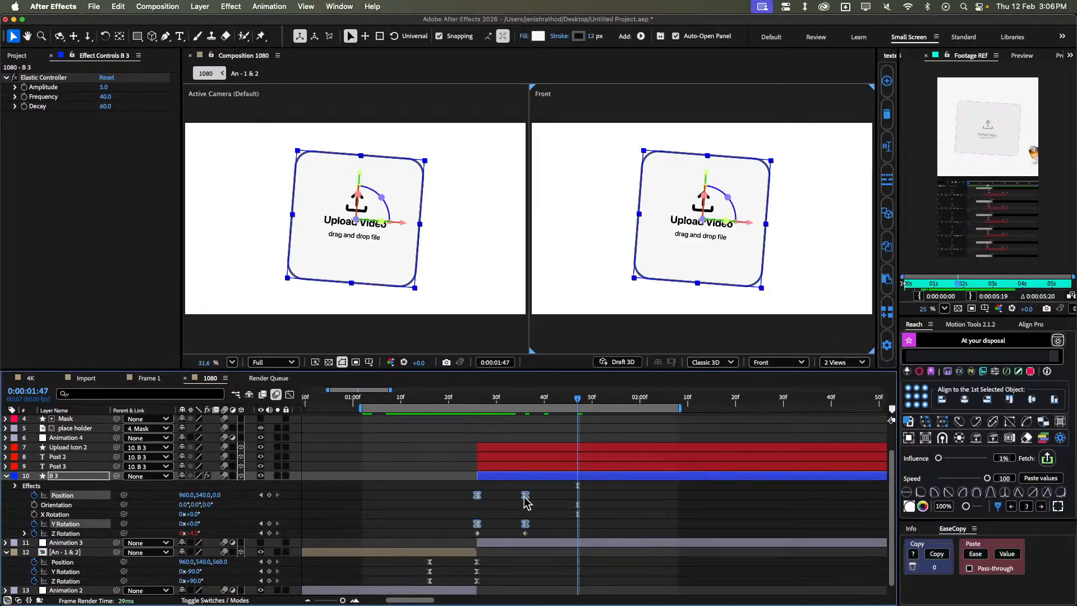
left_click(630, 493)
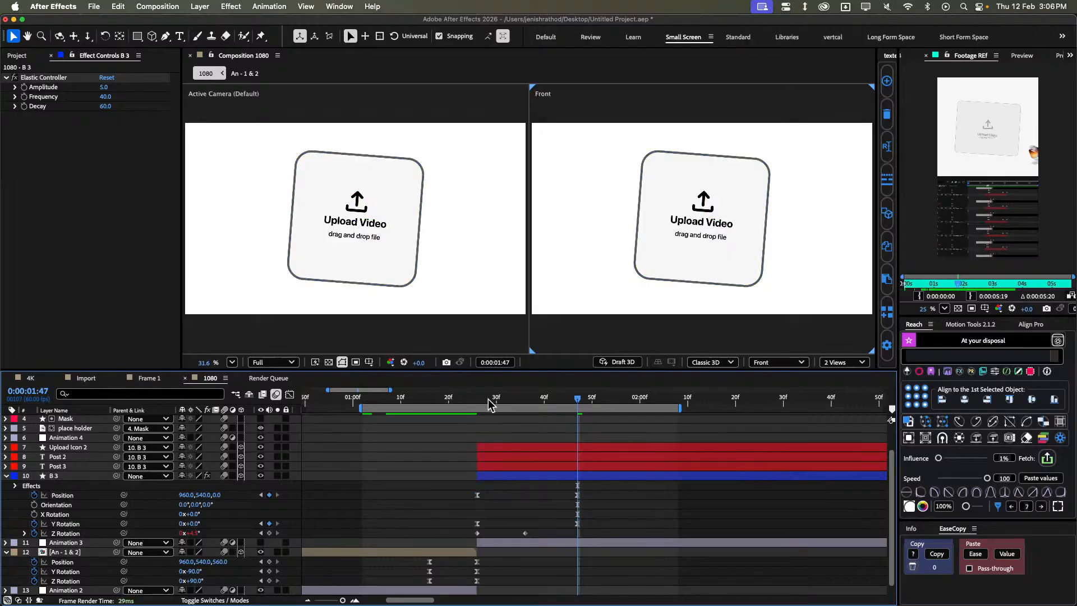
Scrub the flip from the Post button to the card and compare its timing with the reference footage.
left_click(465, 404)
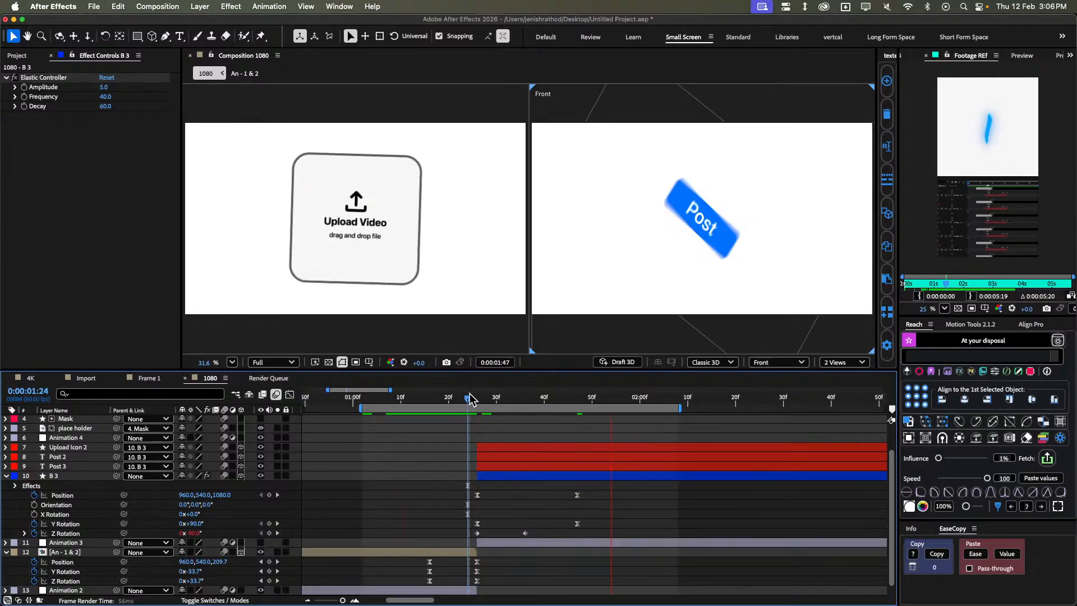
left_click_drag(471, 399, 525, 398)
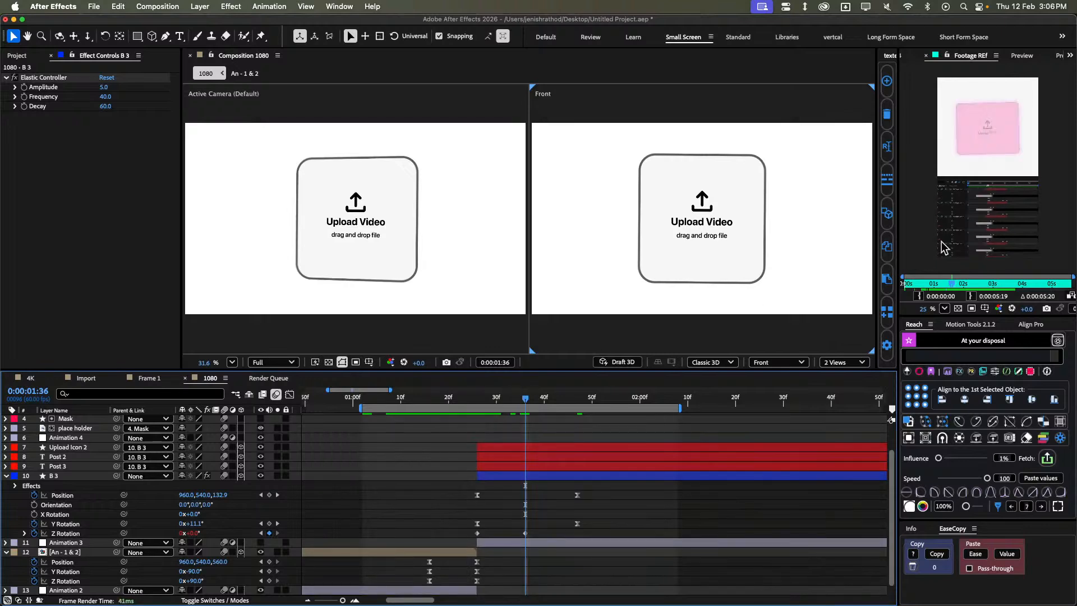
left_click_drag(955, 284, 949, 289)
left_click_drag(468, 397, 537, 391)
left_click(527, 500)
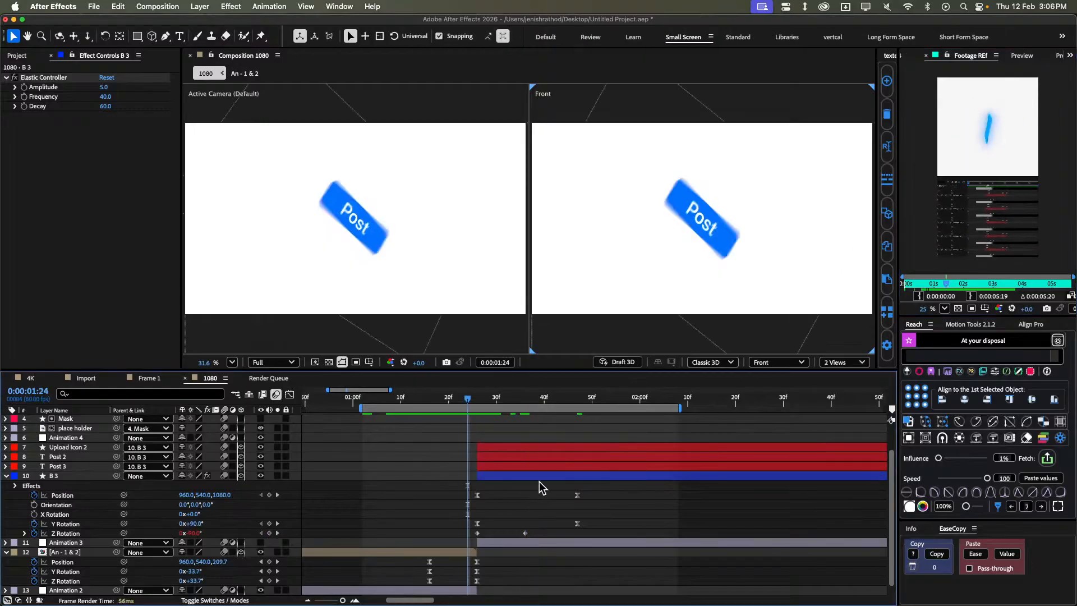
Enable keyframing for the Size of B 3's Rectangle 1 at 0:00:01:26.
key("k")
left_click(528, 478)
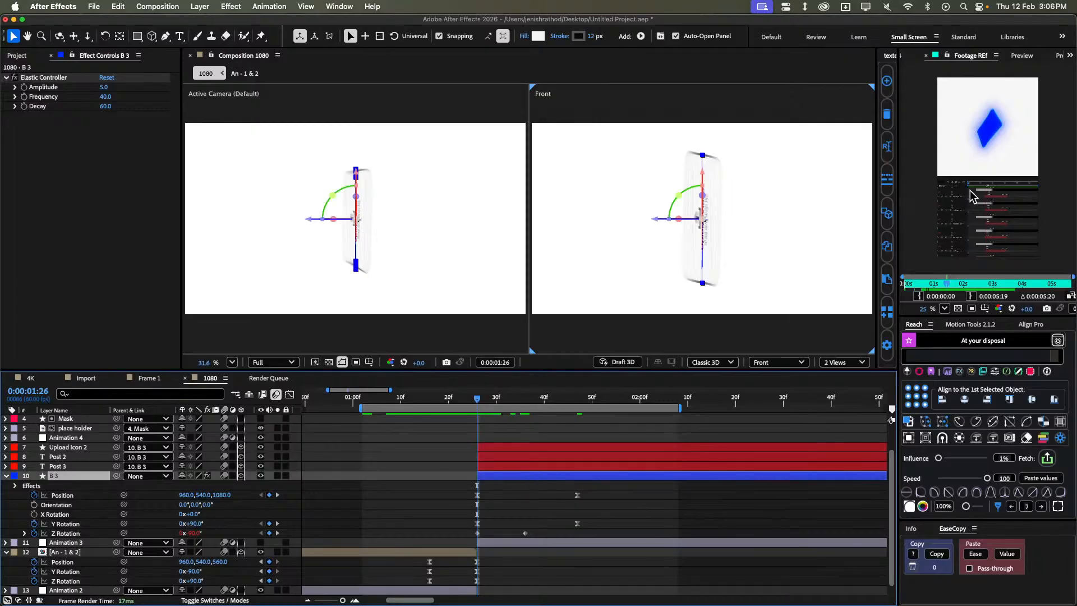
scroll(1007, 57, "up", 1)
scroll(1007, 60, "down", 3)
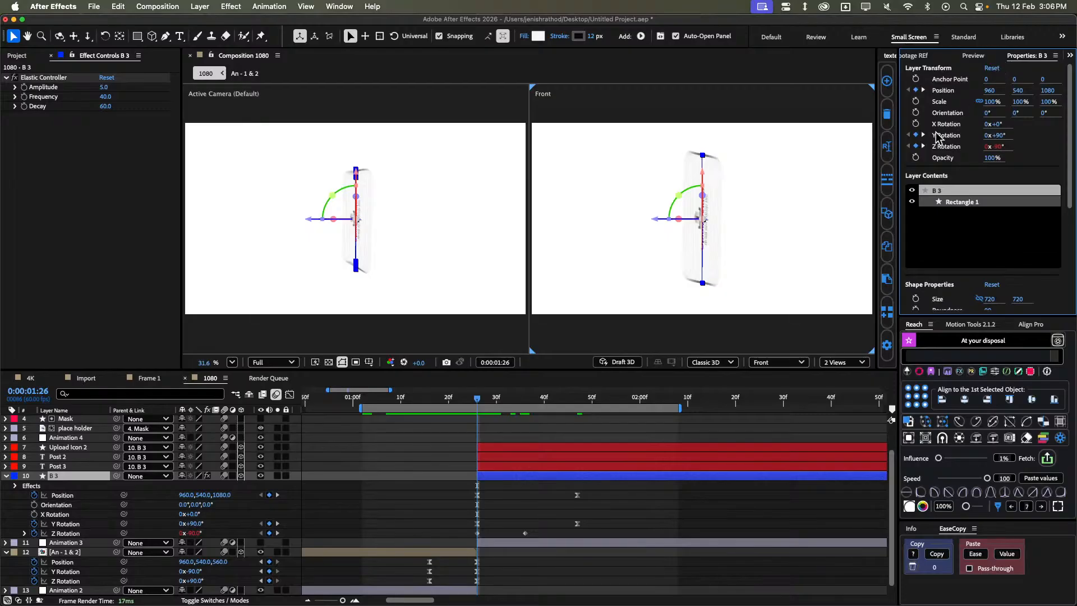
scroll(950, 222, "down", 2)
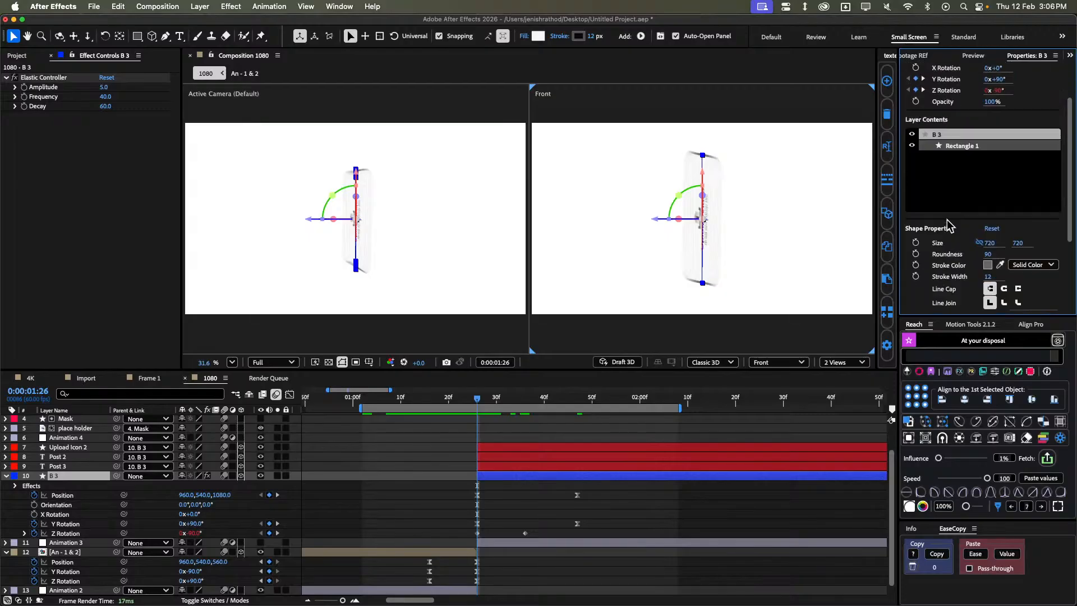
left_click(916, 243)
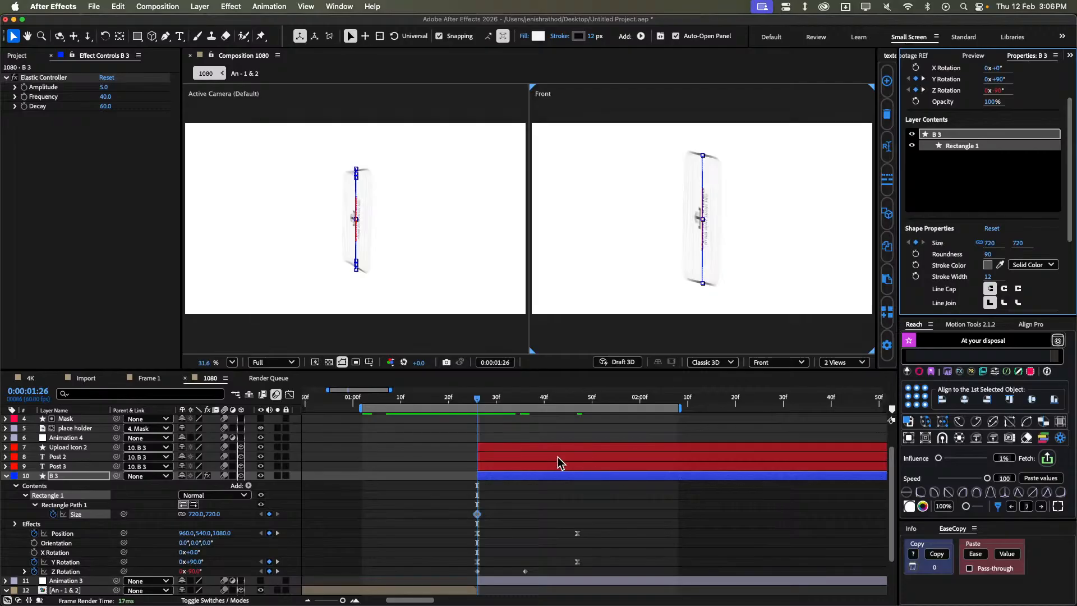
Add a 720 Size keyframe at 0:00:01:47, set the one at 0:00:01:26 to 360 by 360, and preview the growth.
key("space")
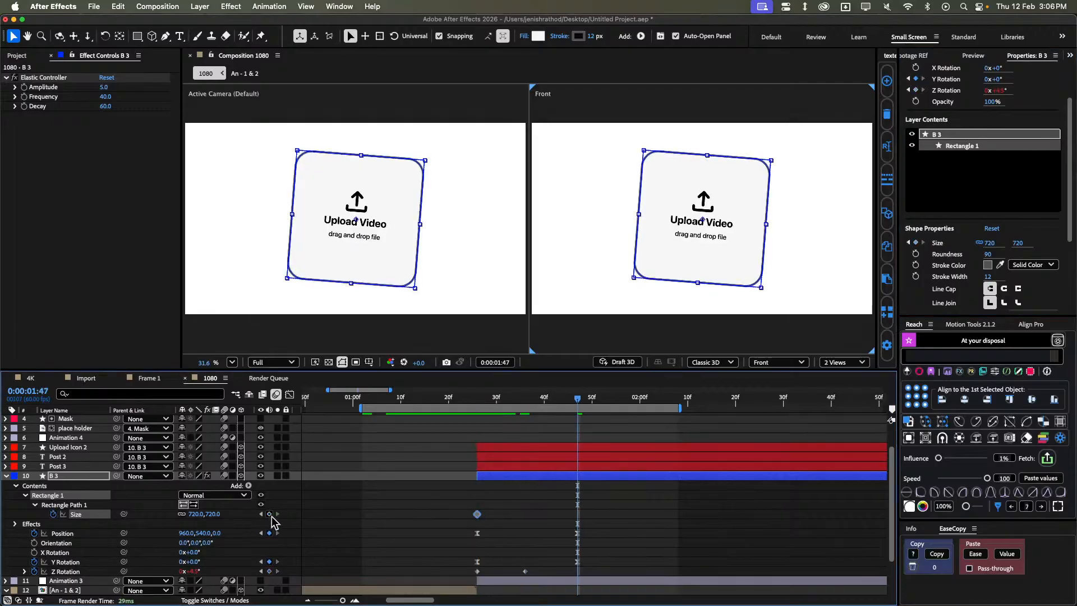
key("j")
key("j")
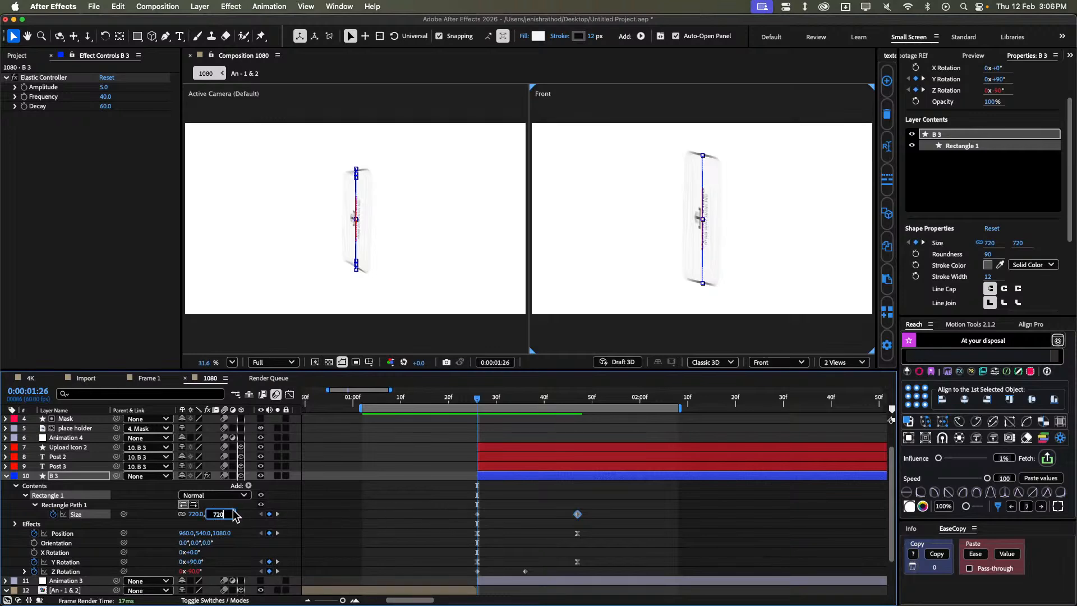
key("Return")
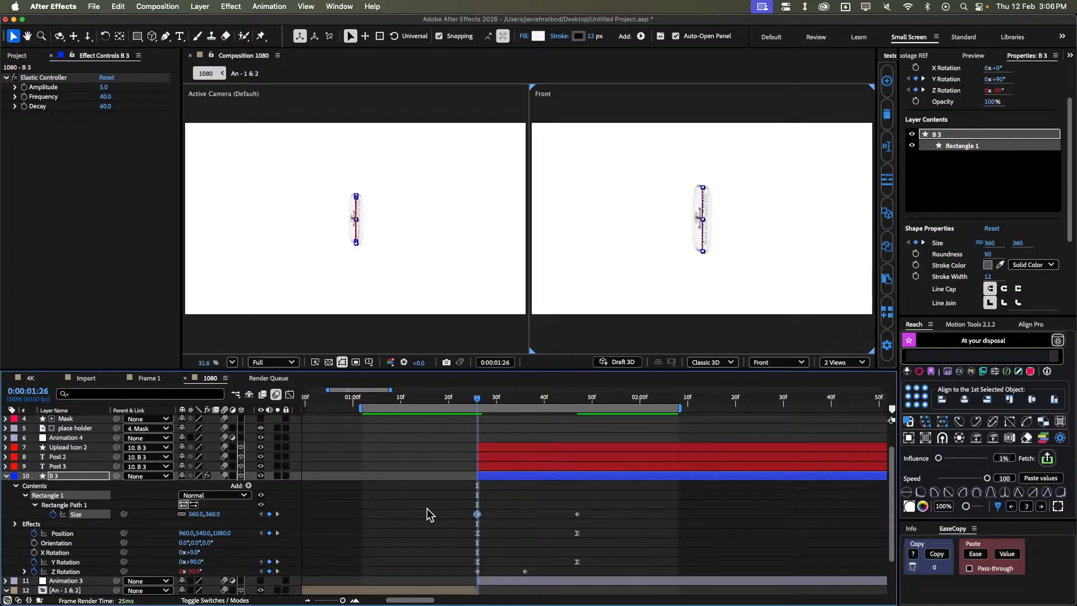
left_click(449, 510)
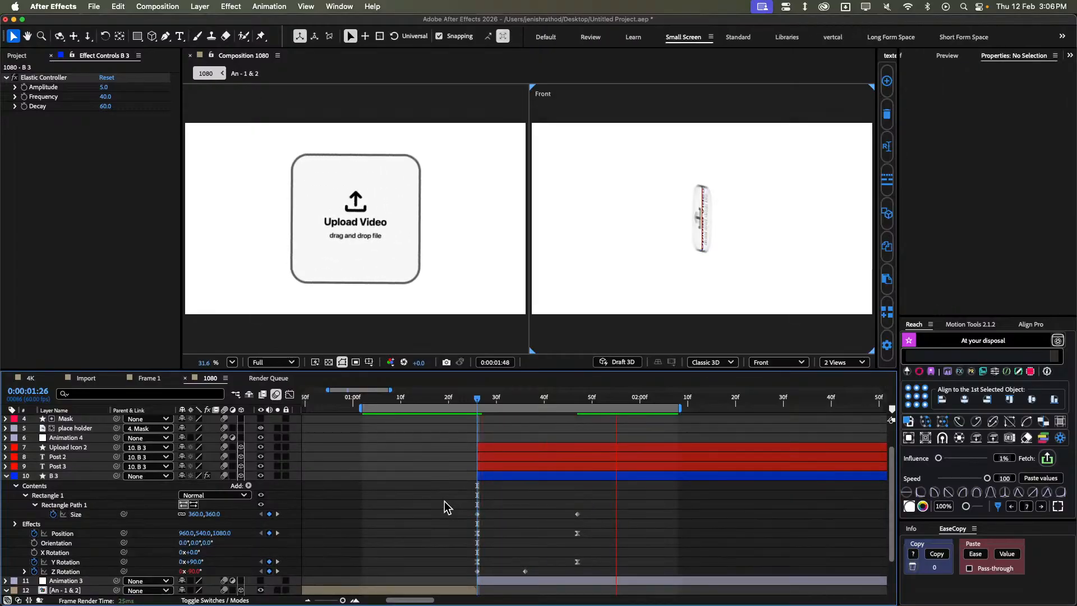
key("space")
Ease both of B 3's Size keyframes with a Reach ease preset and play back the transition.
left_click_drag(450, 507, 606, 514)
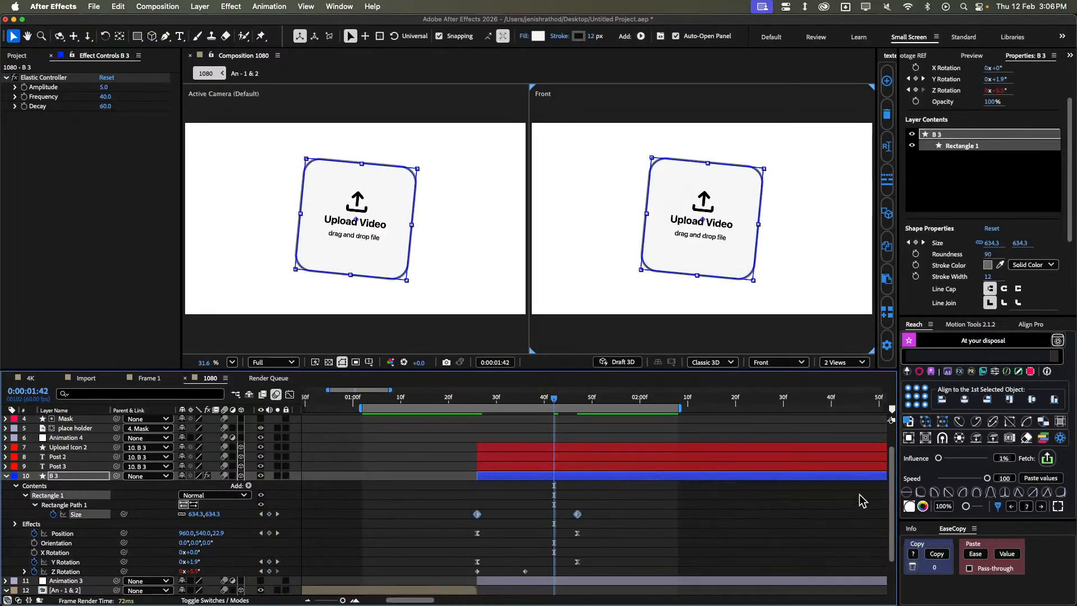
left_click(923, 492)
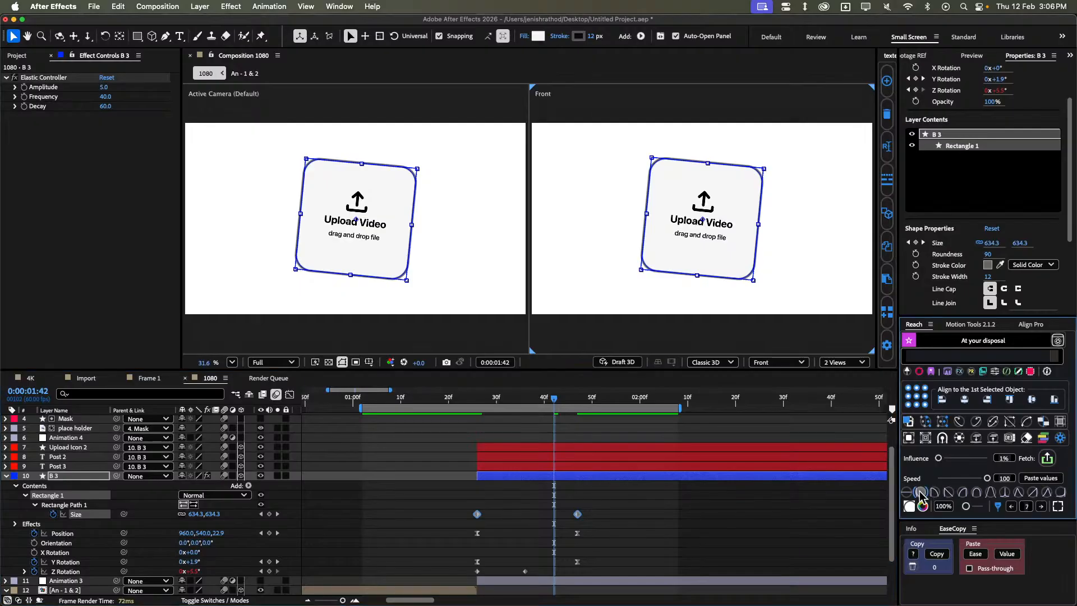
left_click(725, 497)
key("space")
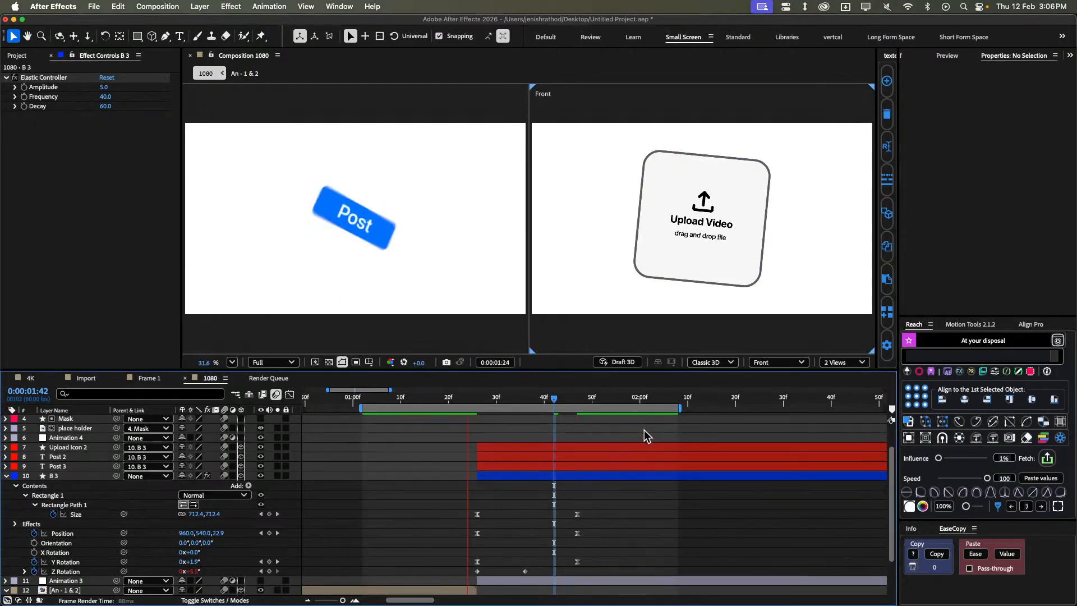
Move B 3's last Size keyframe to 0:00:01:40, 14 frames after the first, reapply the Reach ease and play back the transition.
left_click_drag(533, 402, 477, 408)
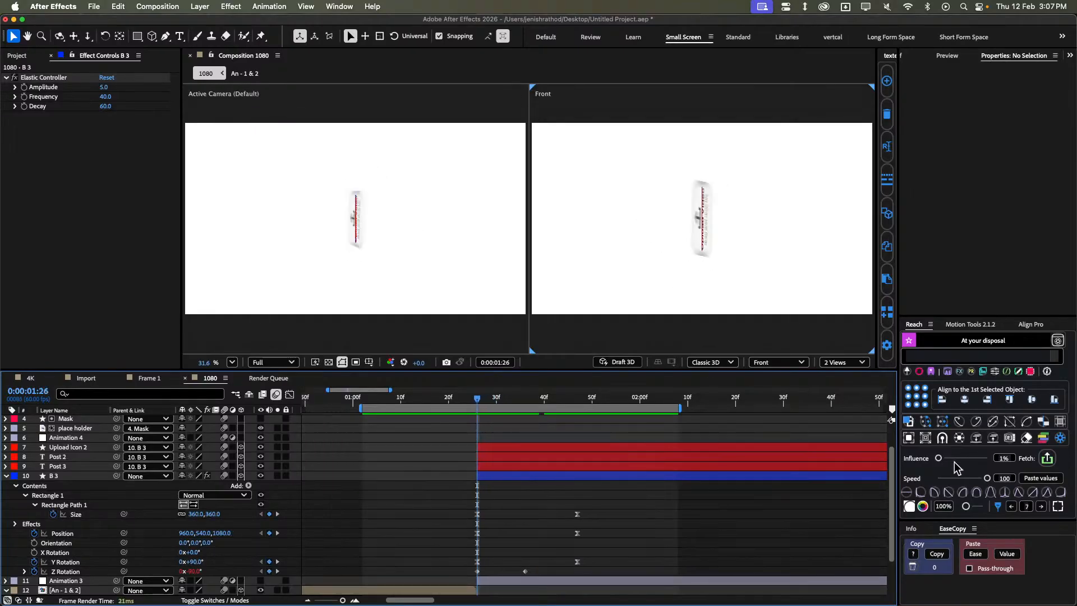
left_click(1040, 506)
left_click(1041, 507)
left_click_drag(596, 522, 463, 516)
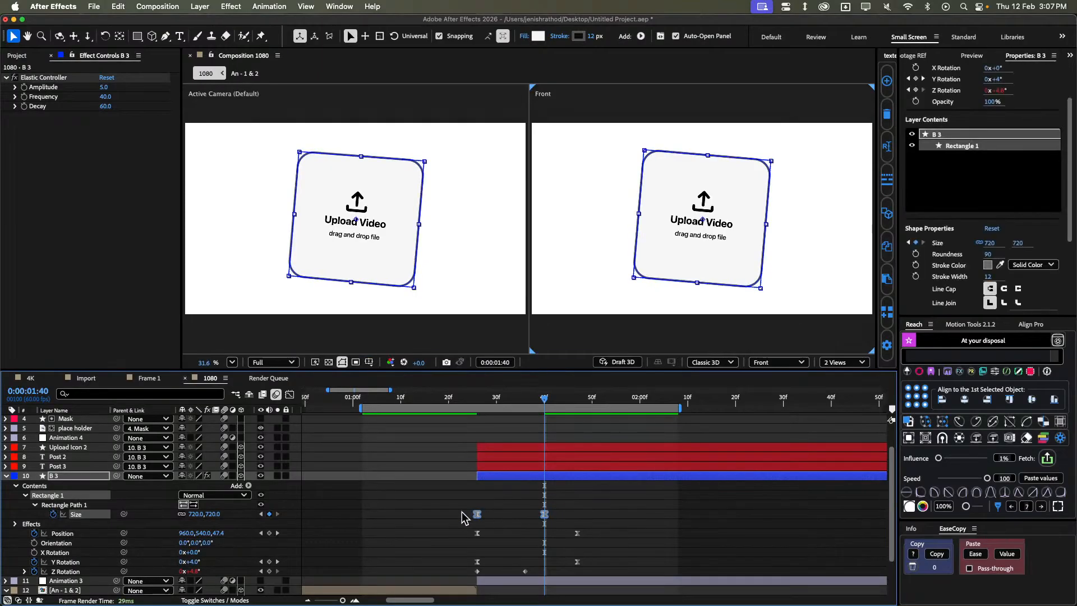
left_click(921, 494)
left_click(762, 515)
key("space")
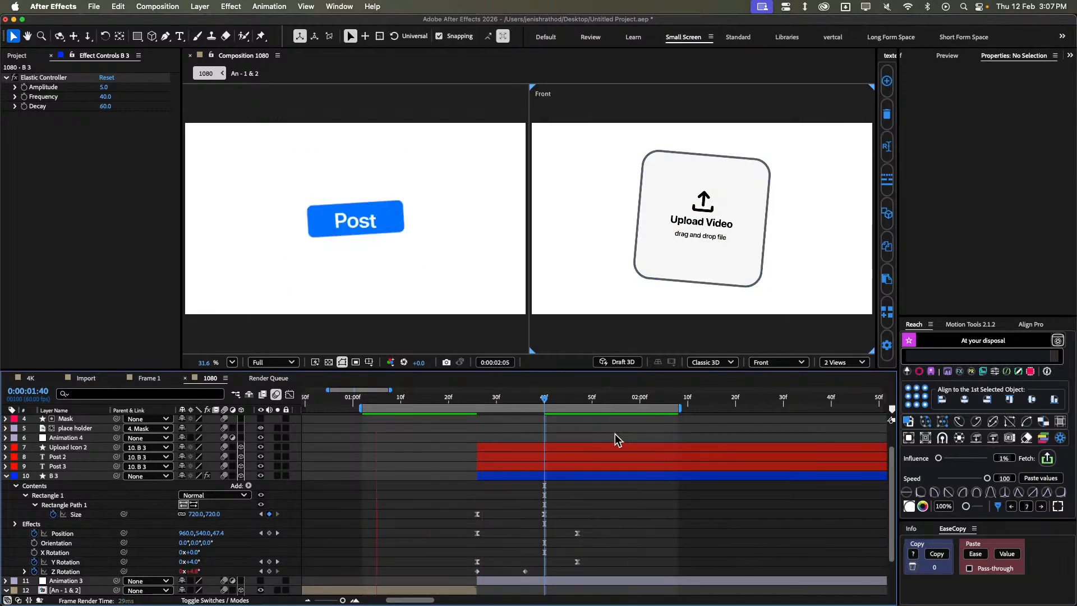
key("space")
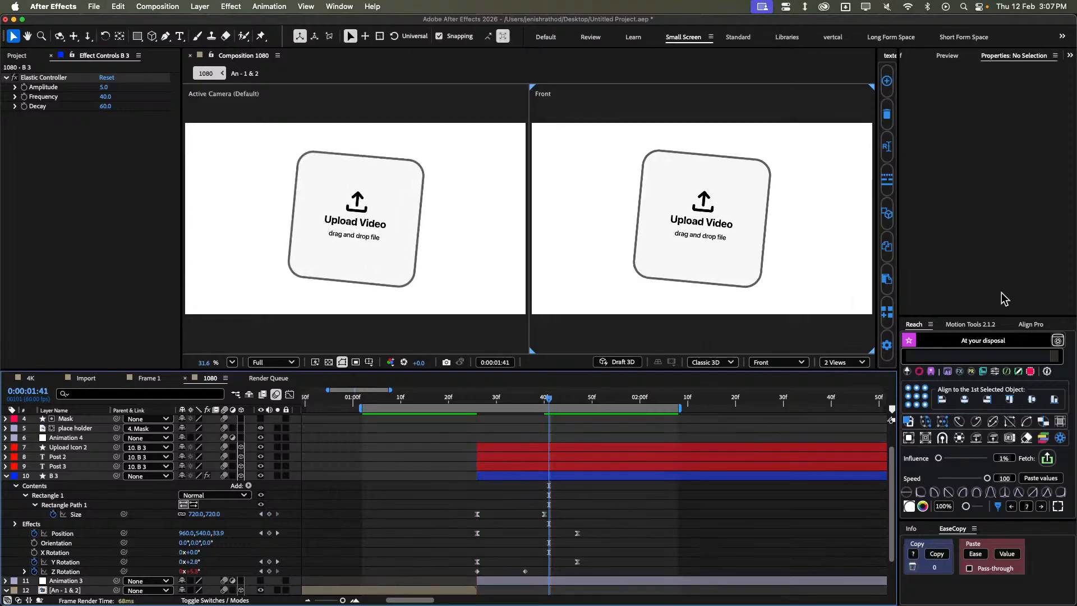
Review the card's flip in the reference footage and compare it with the composition's playback.
left_click(957, 56)
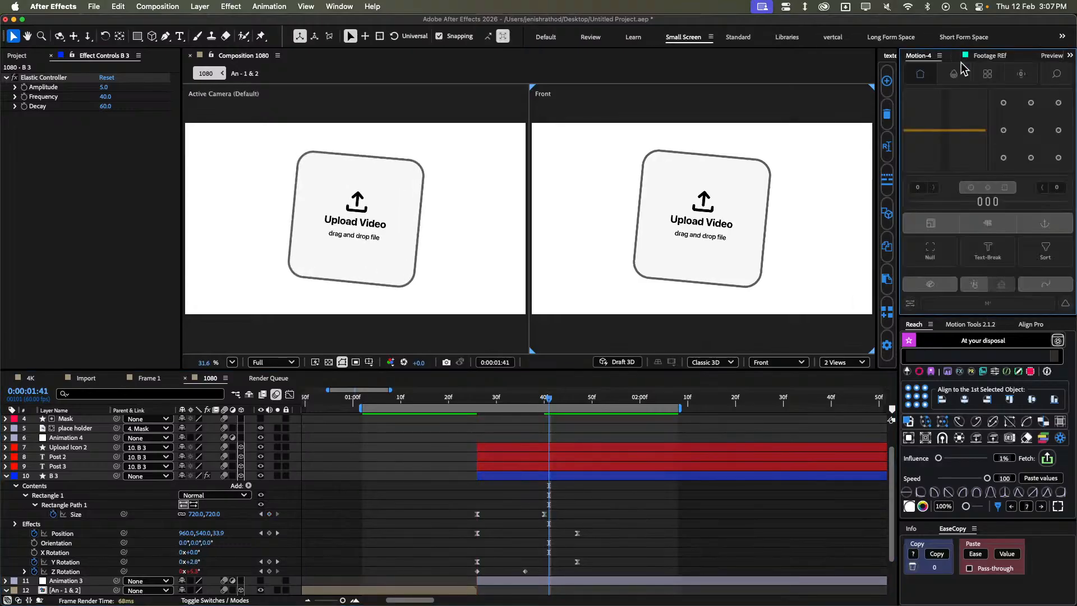
left_click(1017, 57)
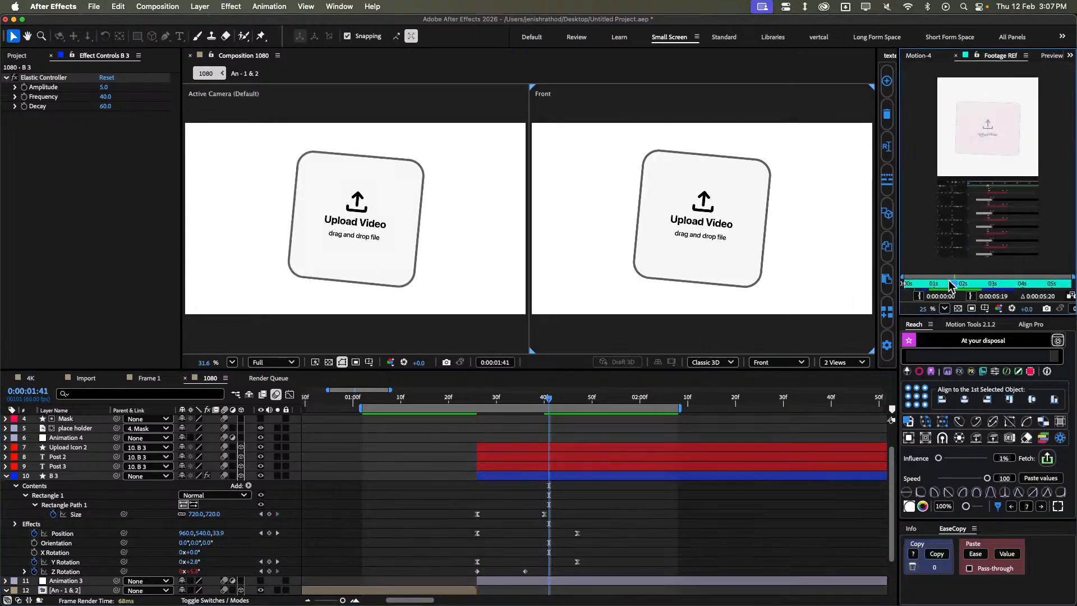
left_click_drag(950, 286, 971, 273)
key("space")
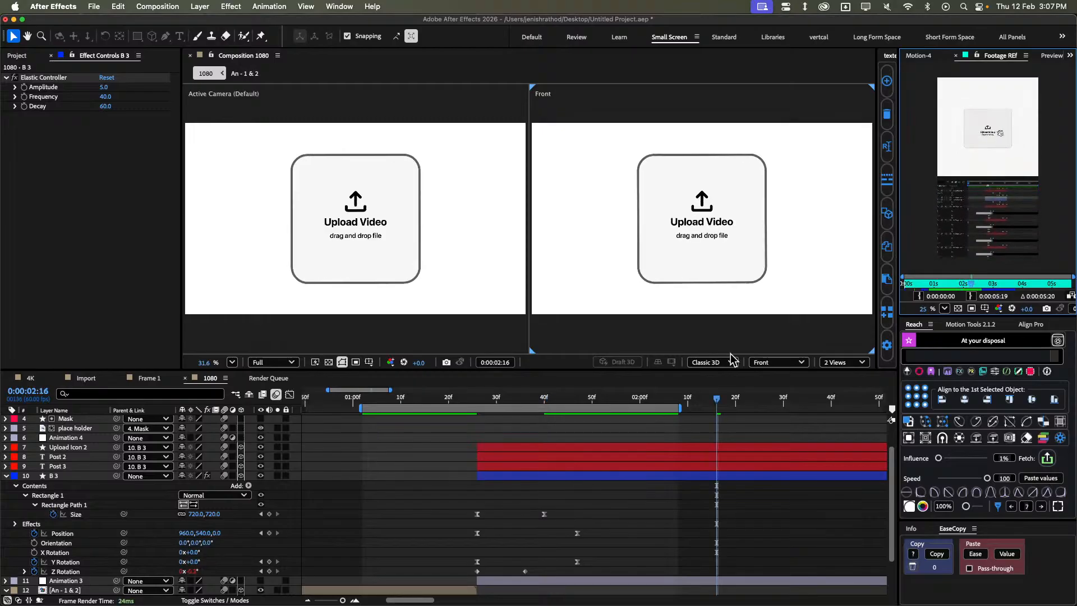
left_click(581, 440)
left_click_drag(459, 396, 501, 395)
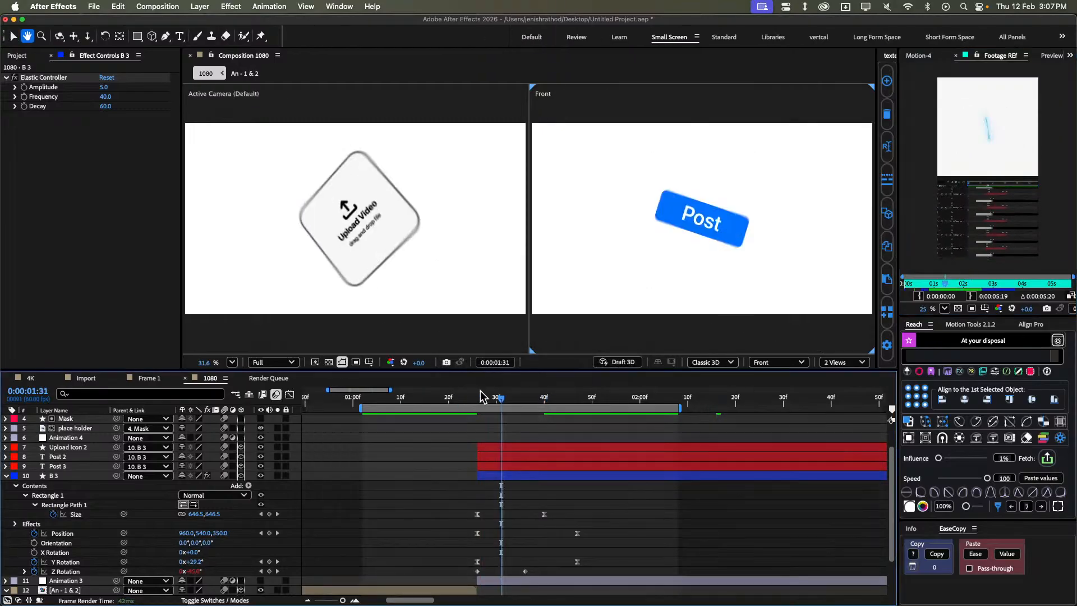
key("space")
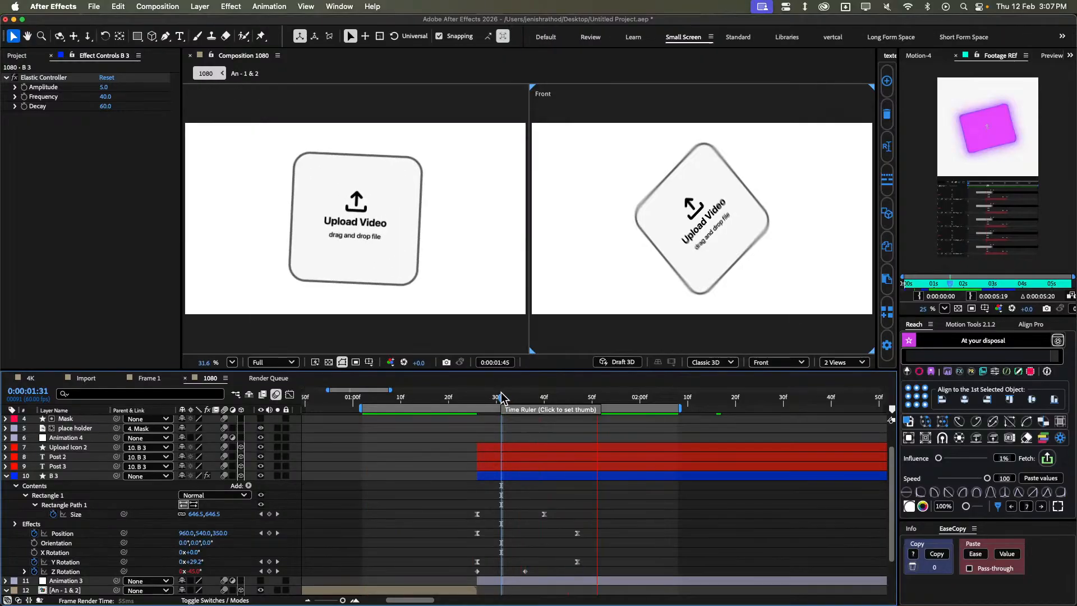
left_click(298, 345)
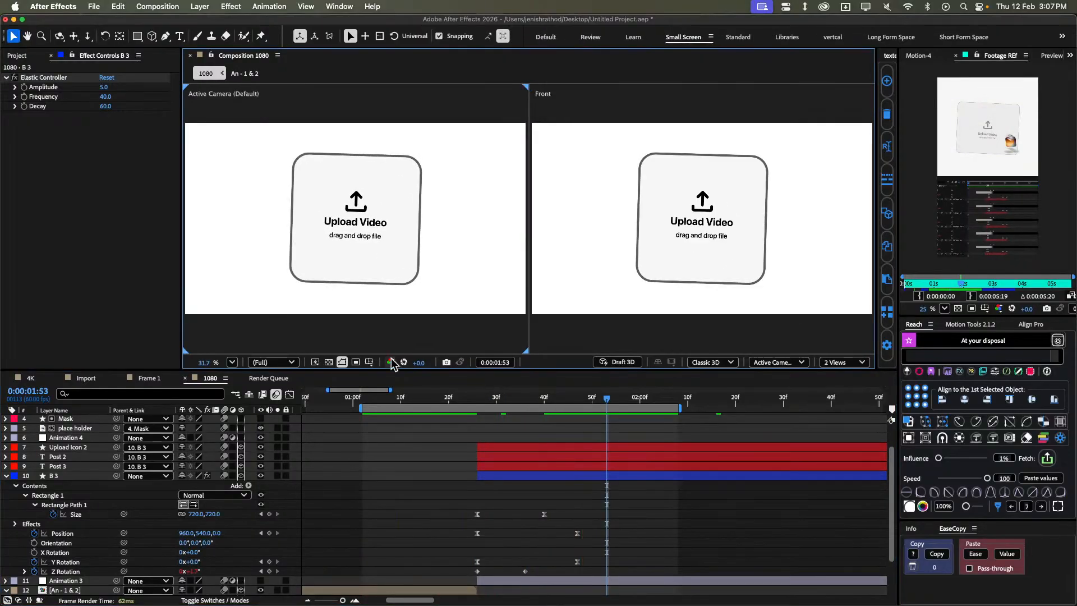
Scrub and play the transition with Upload Icon 2 selected, and compare the card's arrival with the reference footage.
left_click(479, 448)
left_click_drag(413, 398, 548, 401)
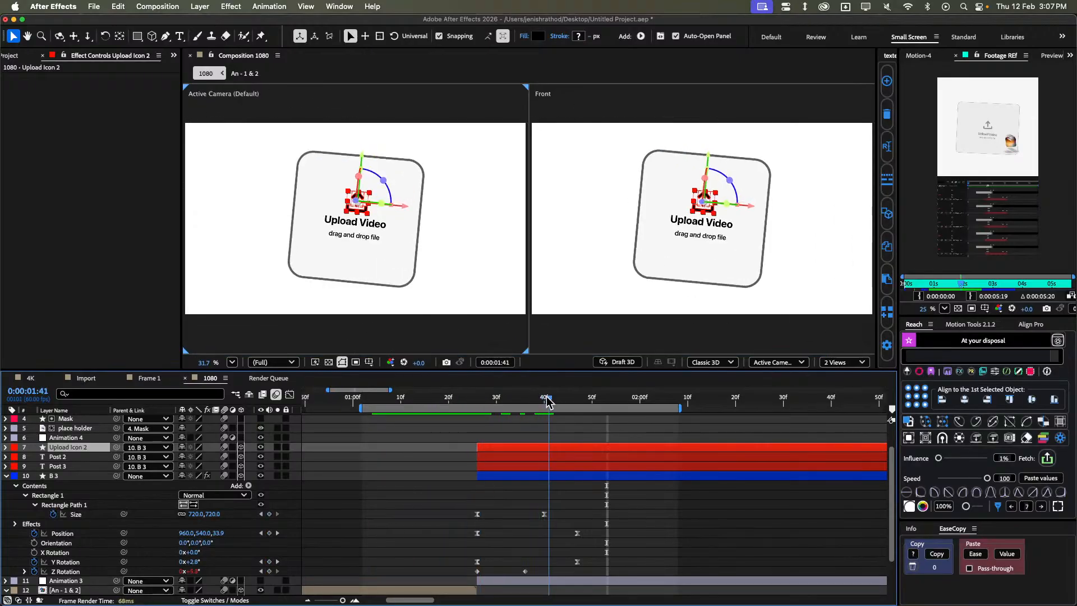
key("space")
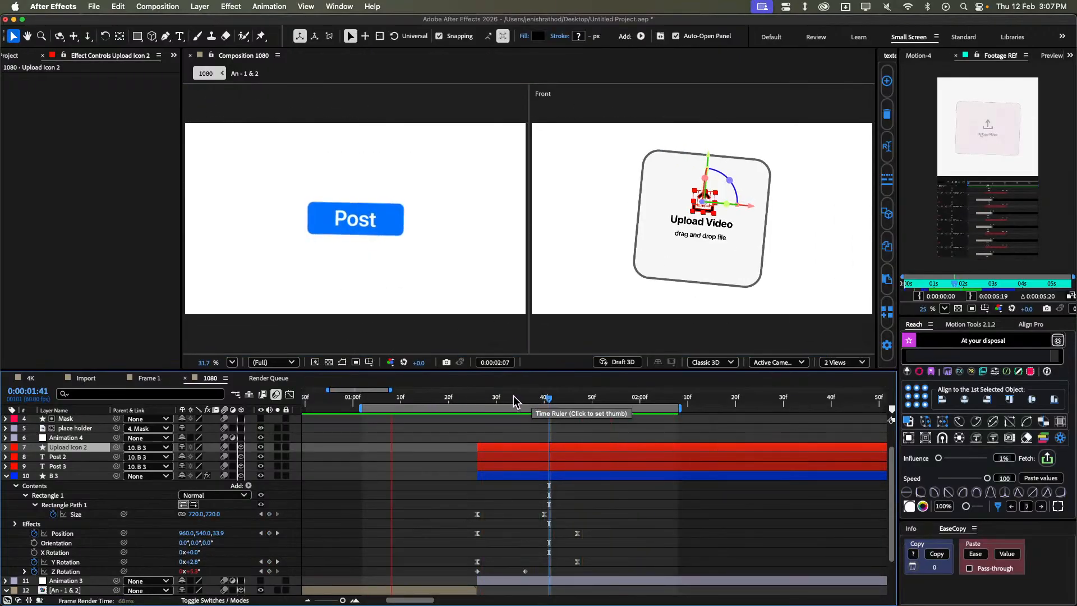
mouse_move(508, 401)
left_mouse_down()
mouse_move(473, 405)
mouse_move(544, 412)
left_mouse_up()
left_click(655, 500)
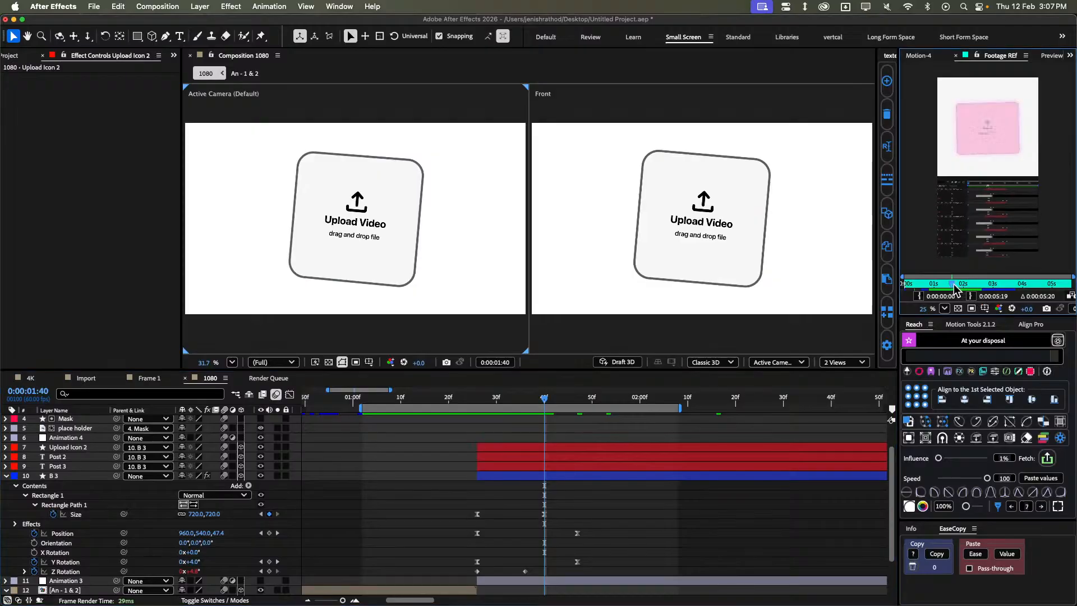
left_click_drag(956, 288, 950, 291)
left_click(487, 399)
left_click(643, 510)
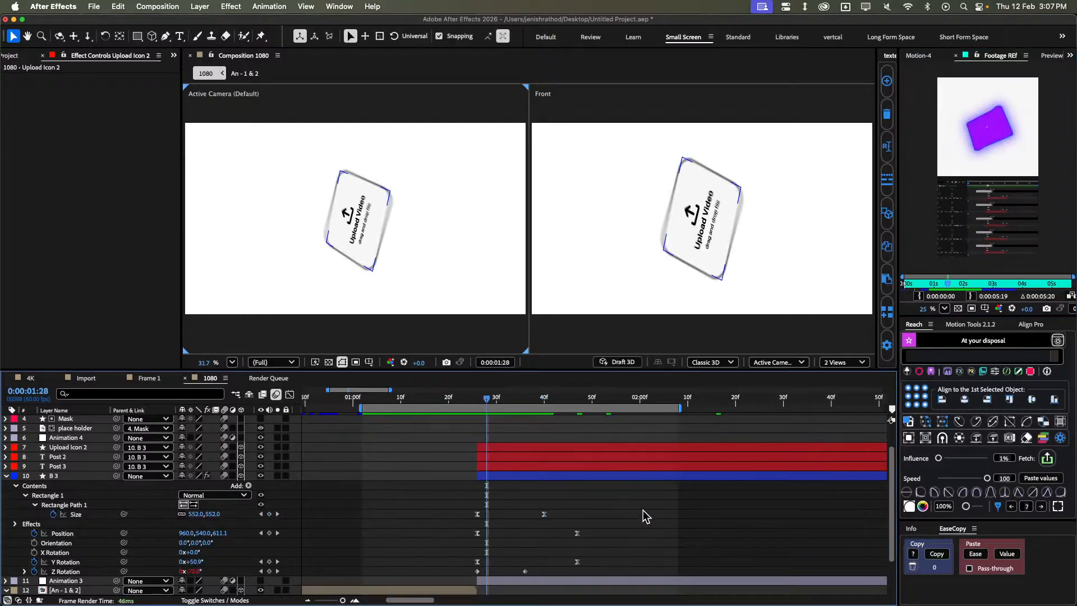
Play back the transition and trim the starts of the Upload Icon 2, Post 2 and Post 3 layers to 0:00:01:33.
key("space")
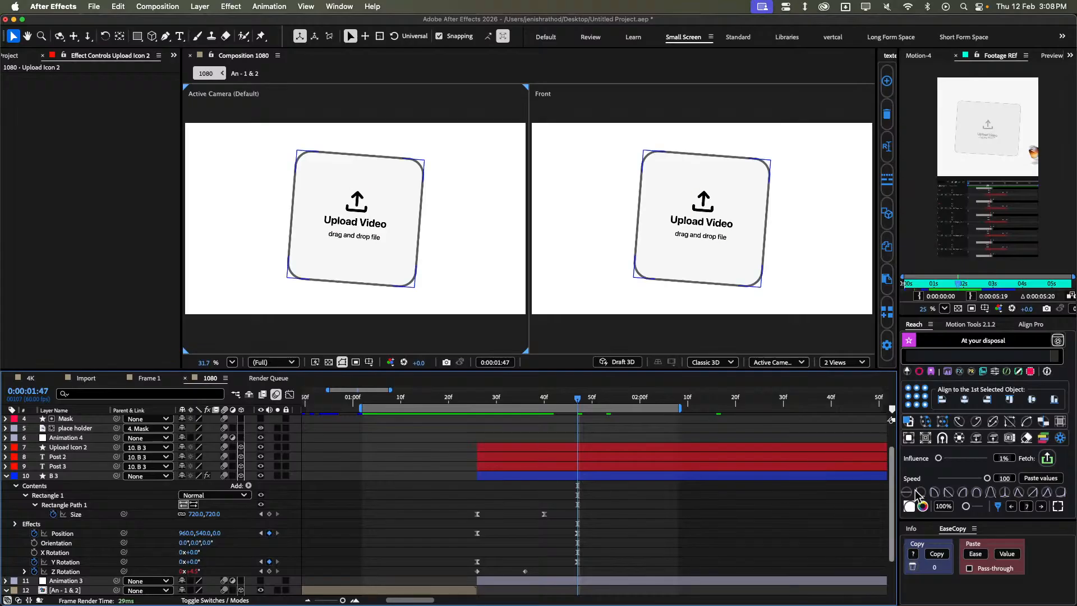
left_click(1014, 507)
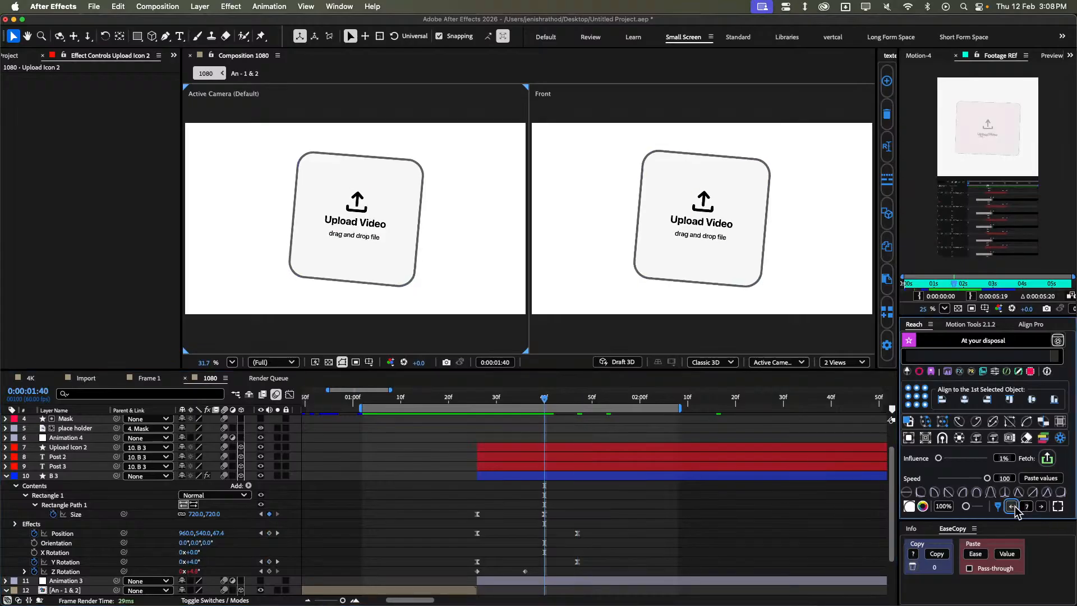
left_click(1013, 507)
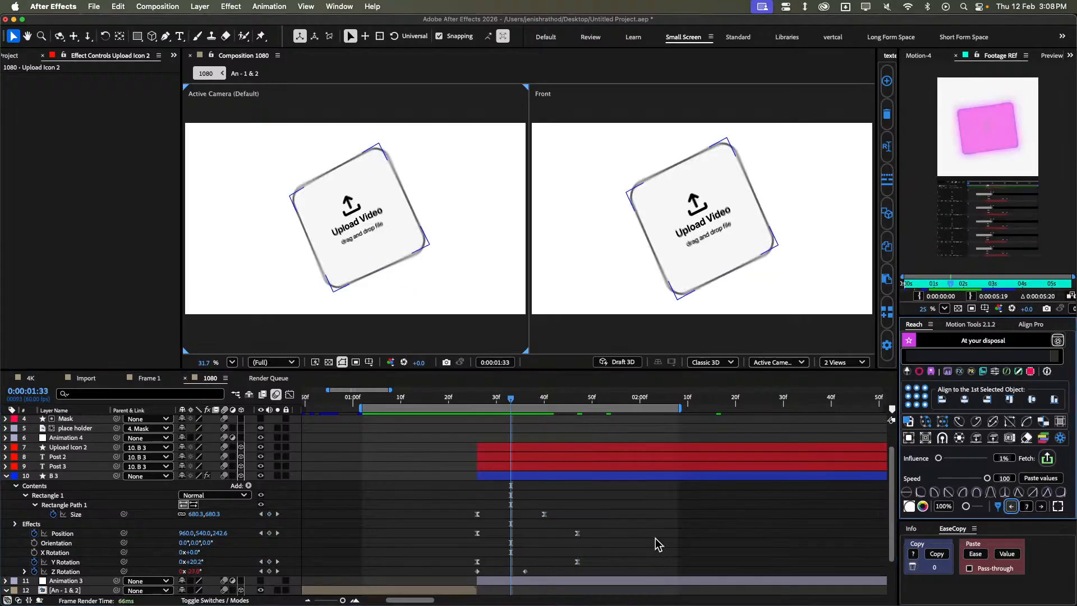
left_click(656, 537)
left_click(505, 467)
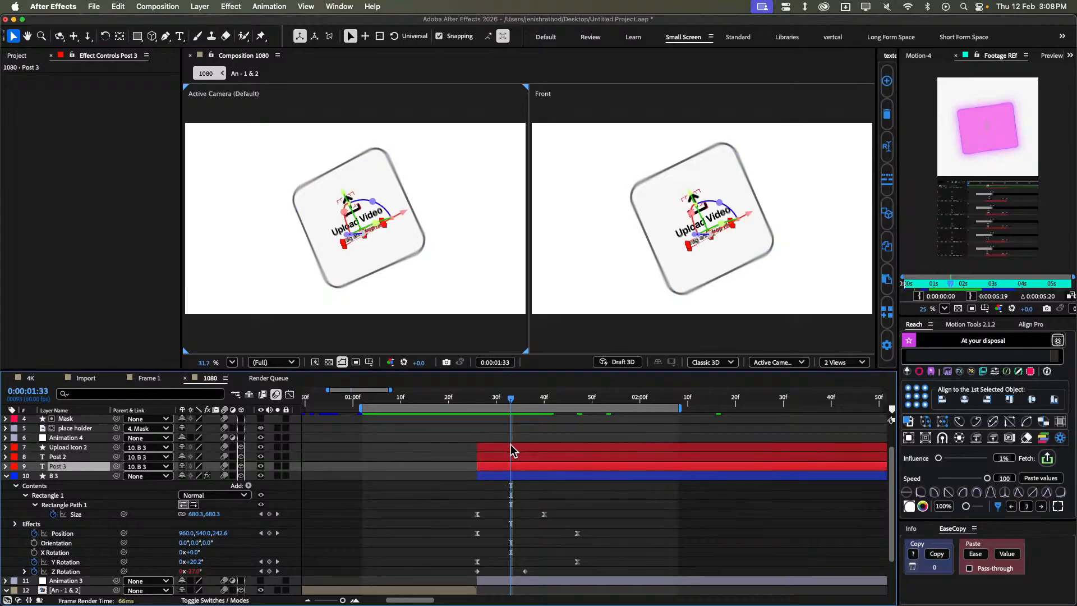
left_click(510, 447, "shift")
key("alt+bracketleft")
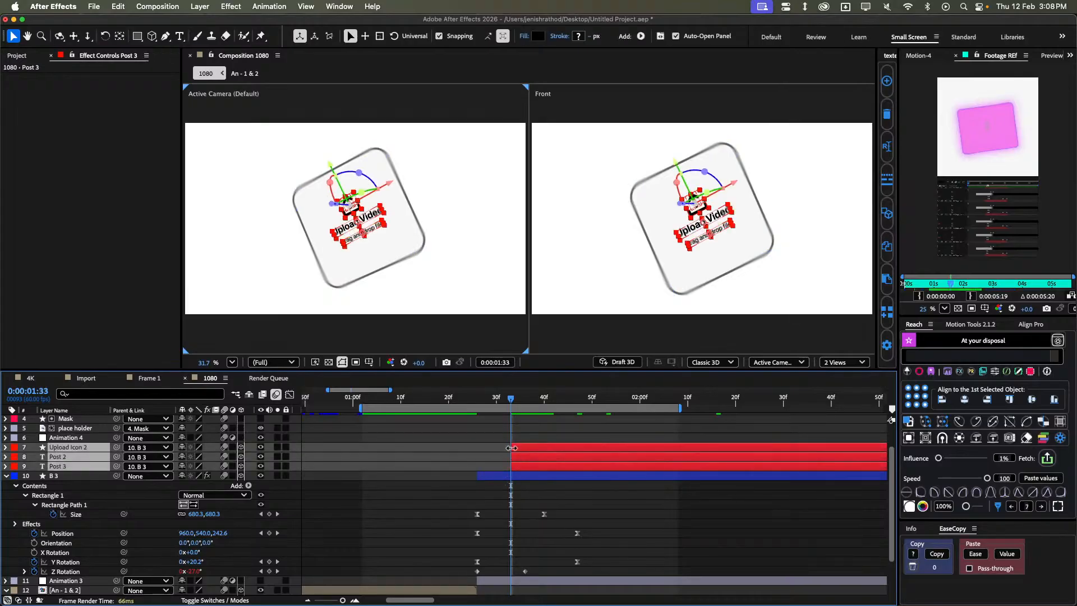
Add Scale keyframes to Upload Icon 2, Post 2 and Post 3 at 0:00:01:33 and 0:00:01:40, setting the first ones to 10%.
key("s")
left_click(34, 457)
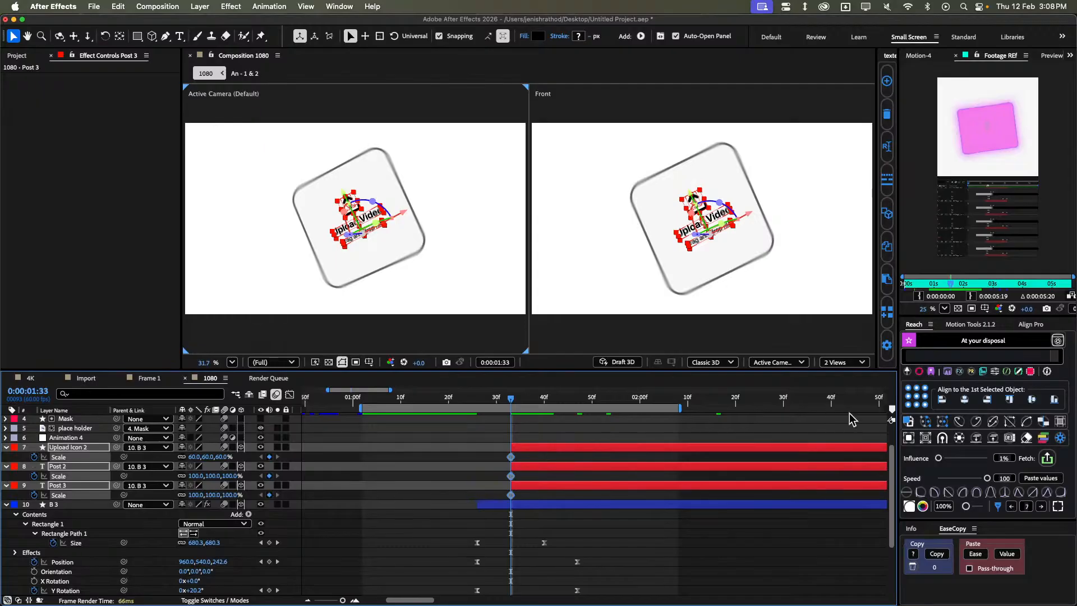
left_click(1041, 507)
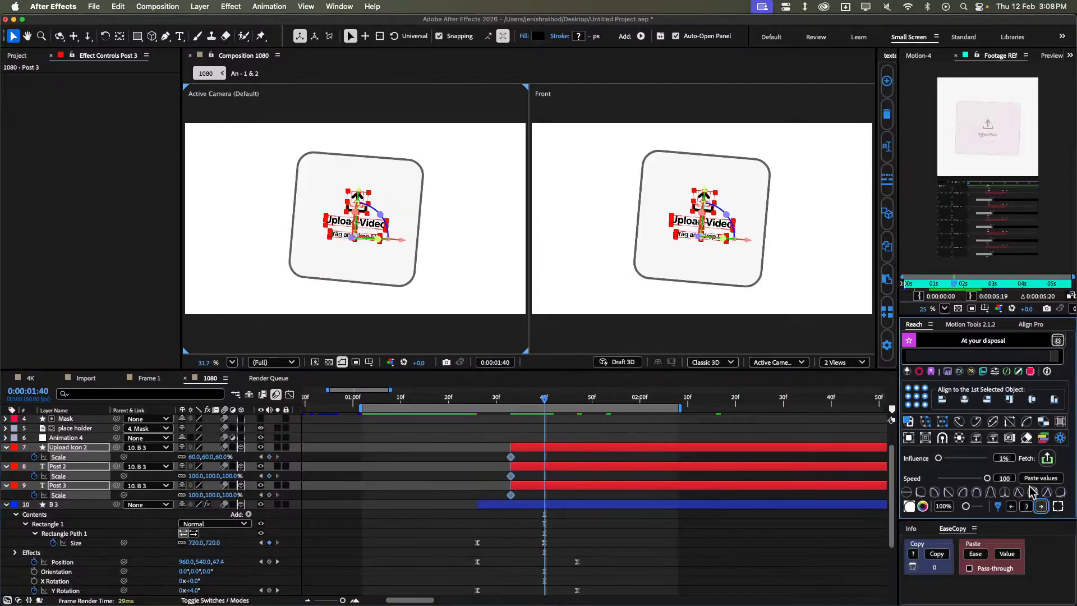
left_click(268, 457)
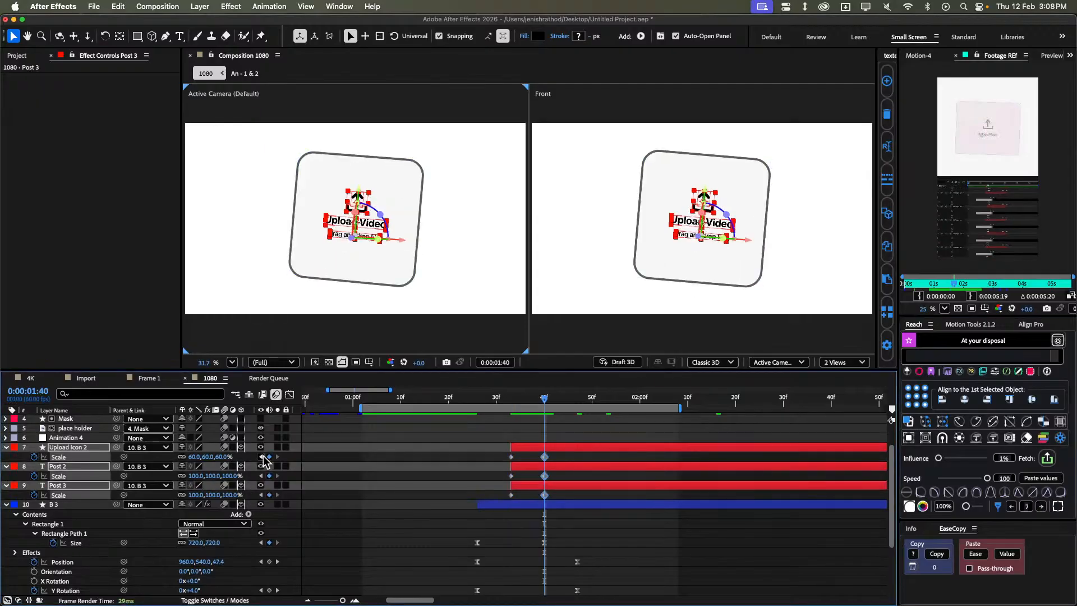
left_click(260, 457)
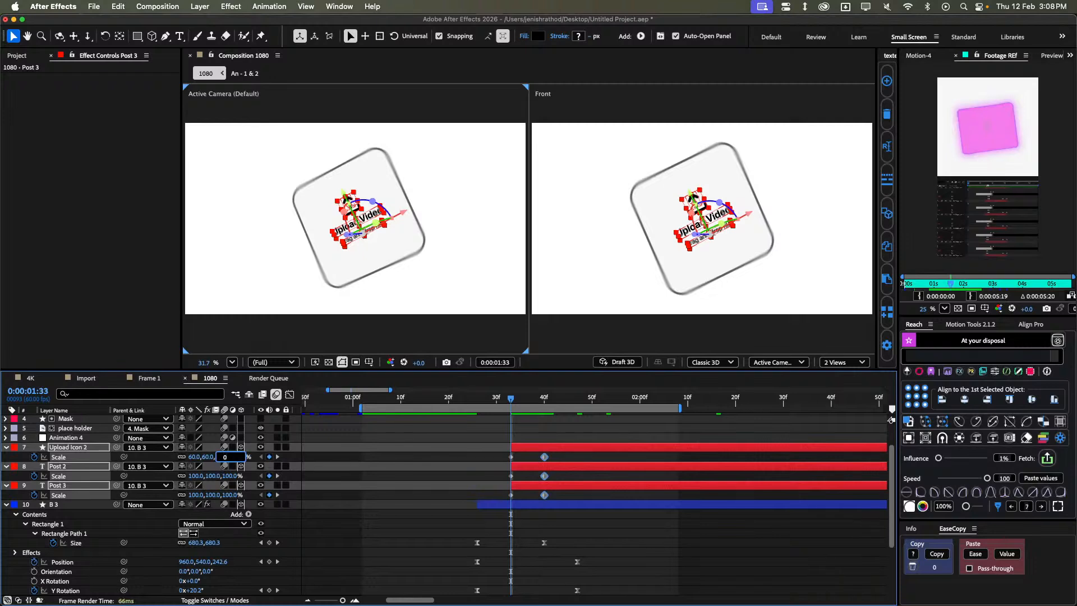
key("Return")
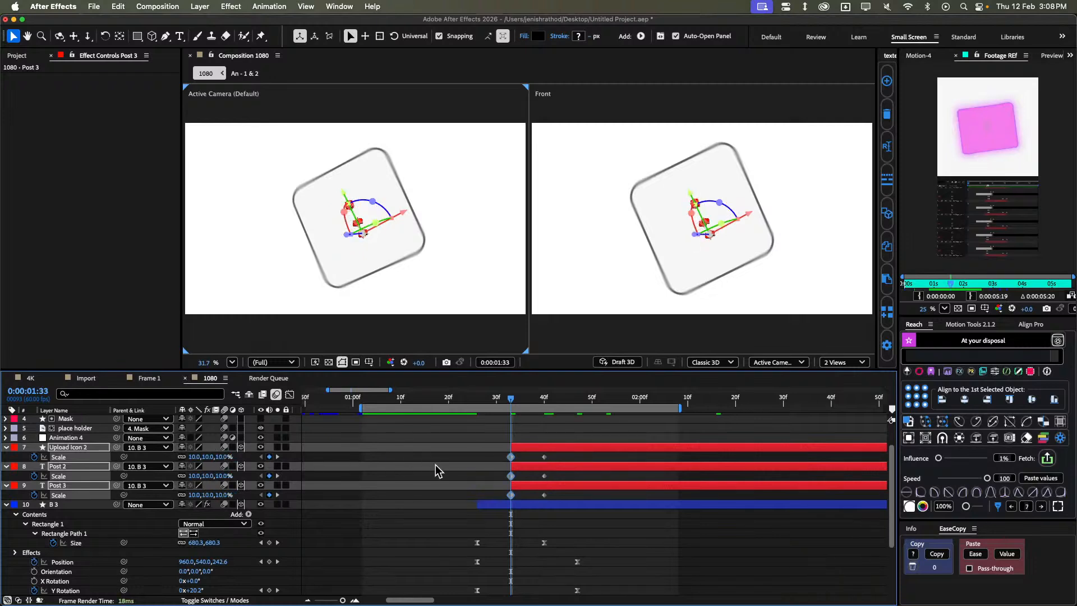
Easy Ease the first Scale keyframes of the icon and both text layers, and compare the playback with the reference footage.
left_click_drag(479, 455, 522, 498)
key("F9")
left_click(447, 493)
key("space")
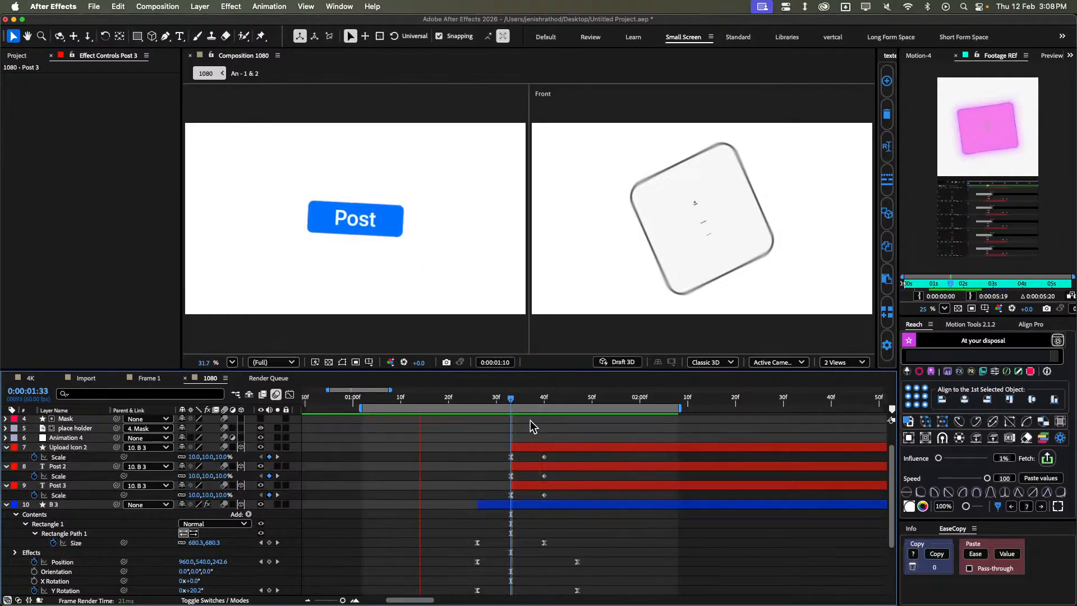
left_click(520, 400)
mouse_move(521, 402)
left_mouse_down()
mouse_move(513, 407)
mouse_move(535, 404)
left_mouse_up()
mouse_move(952, 284)
left_mouse_down()
mouse_move(942, 284)
mouse_move(961, 282)
left_mouse_up()
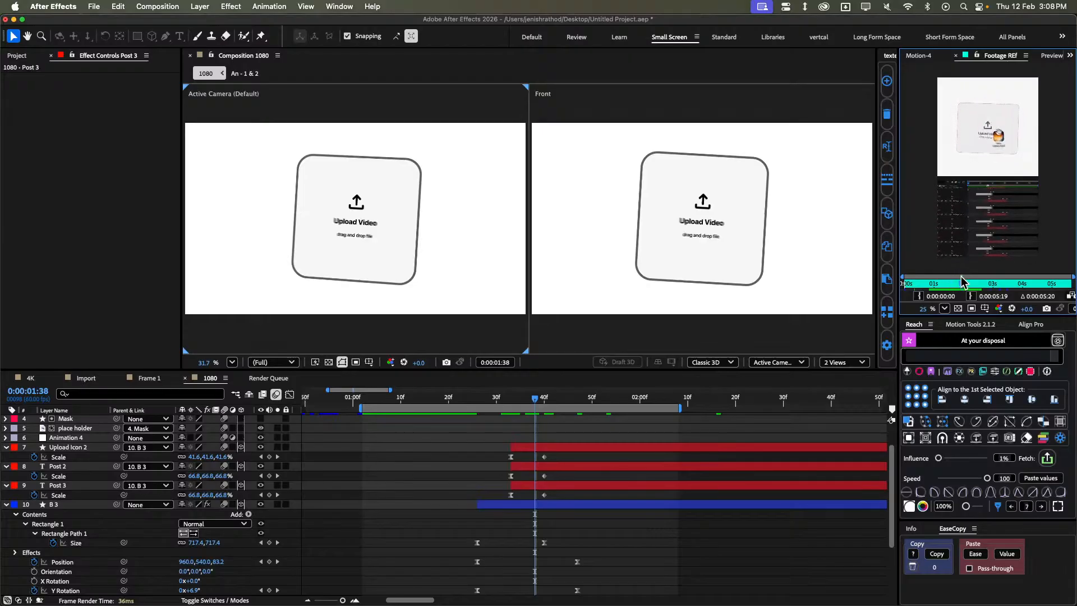
Apply the Motion Tools Elastic expression to all Scale keyframes of Upload Icon 2, Post 2 and Post 3.
scroll(501, 408, "up", 3)
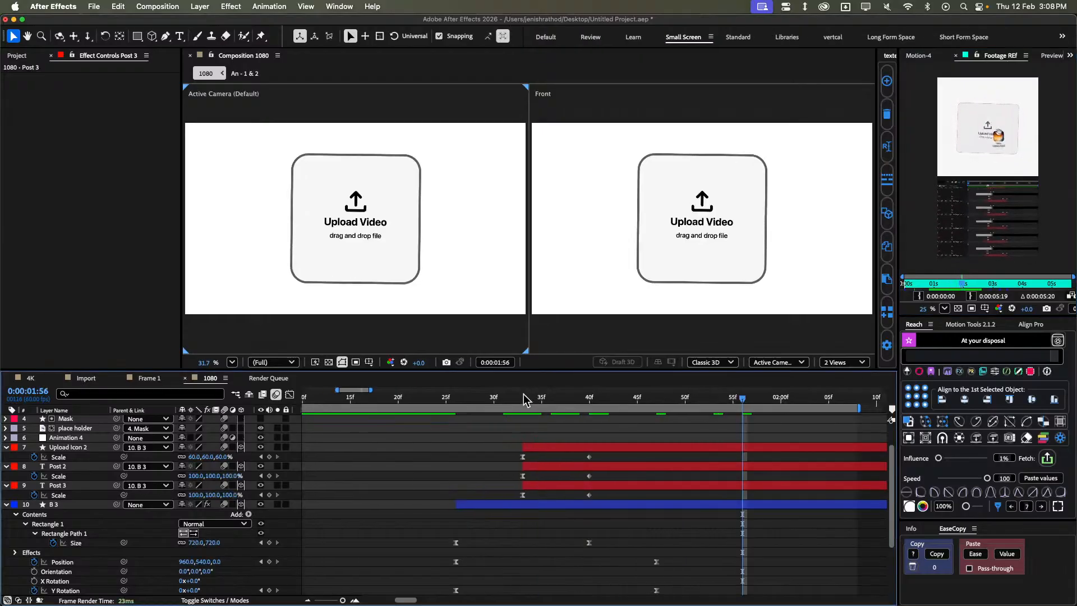
left_click(523, 409)
mouse_move(524, 410)
left_mouse_down()
mouse_move(553, 410)
mouse_move(508, 411)
mouse_move(639, 410)
mouse_move(530, 420)
left_mouse_up()
left_click_drag(494, 452, 612, 503)
left_click(990, 325)
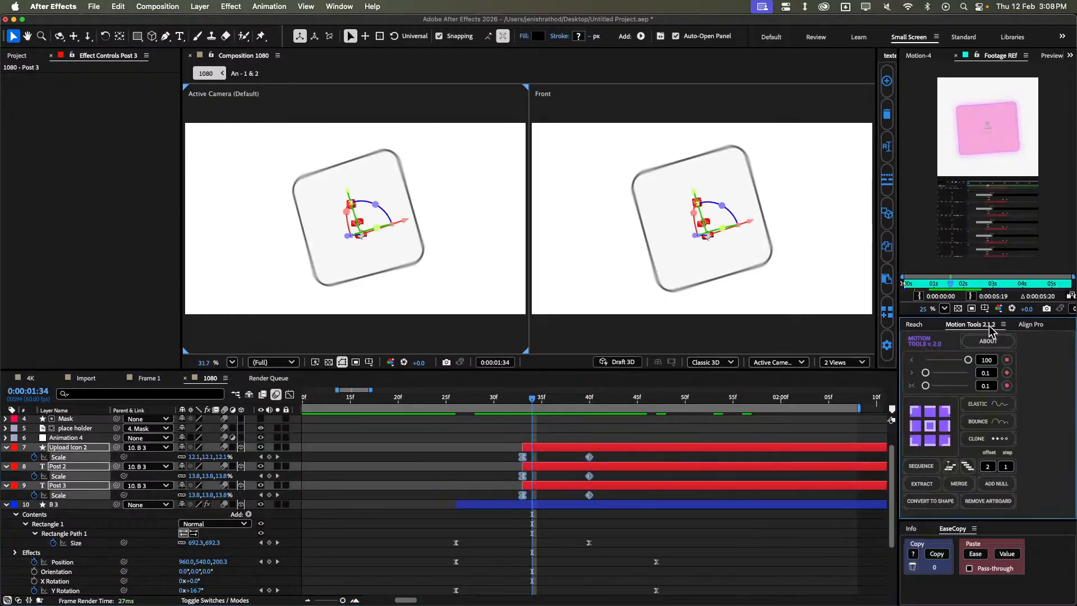
left_click(991, 406)
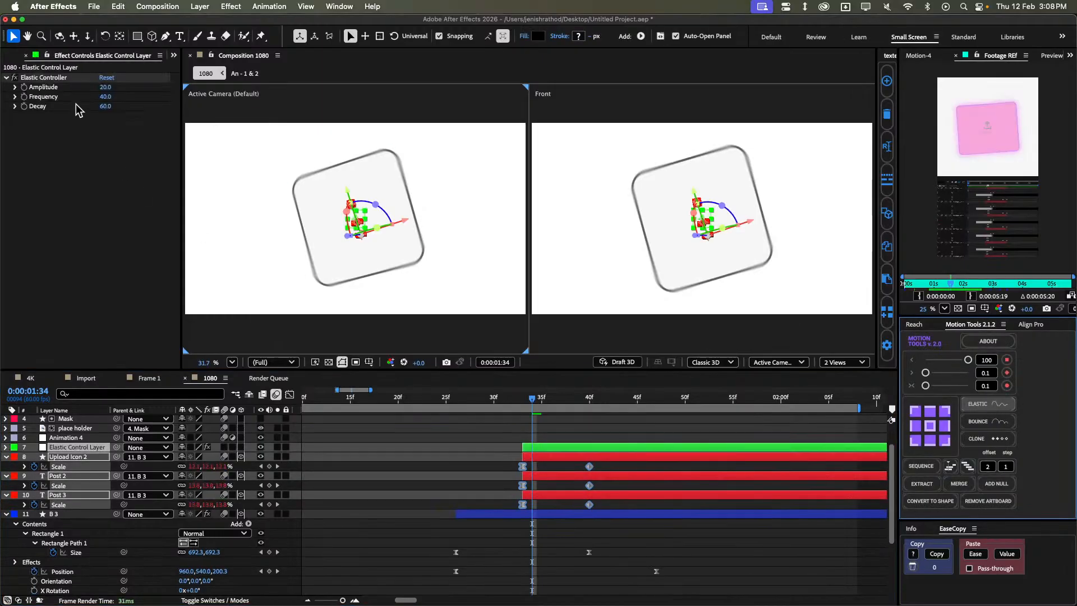
Set the Elastic Controller's Amplitude to 5 and play back the content's scale-up.
left_click(105, 88)
type("5")
left_click(111, 173)
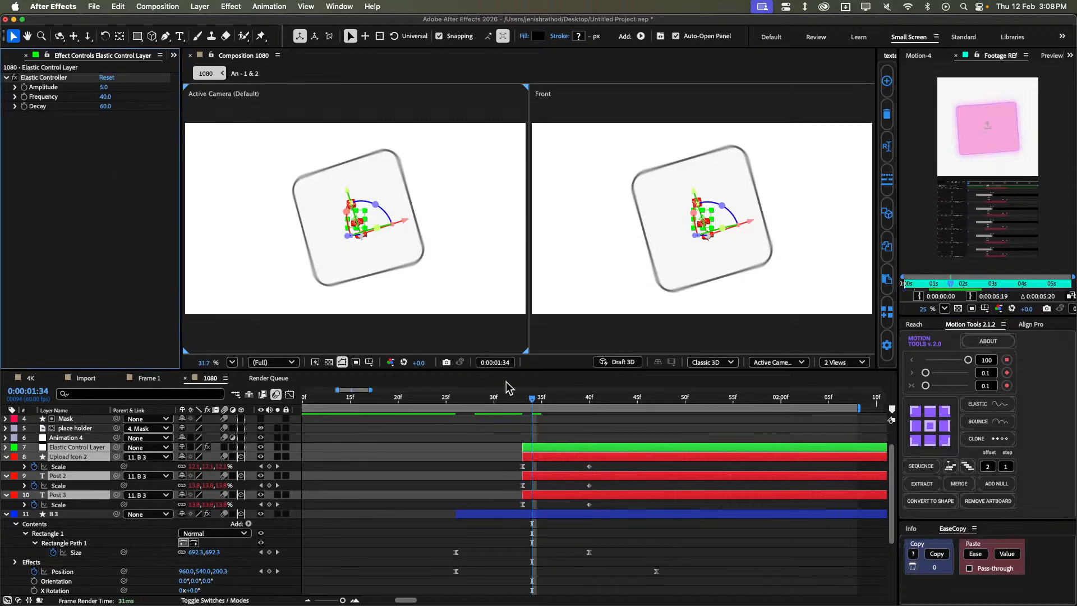
left_click(498, 440)
key("space")
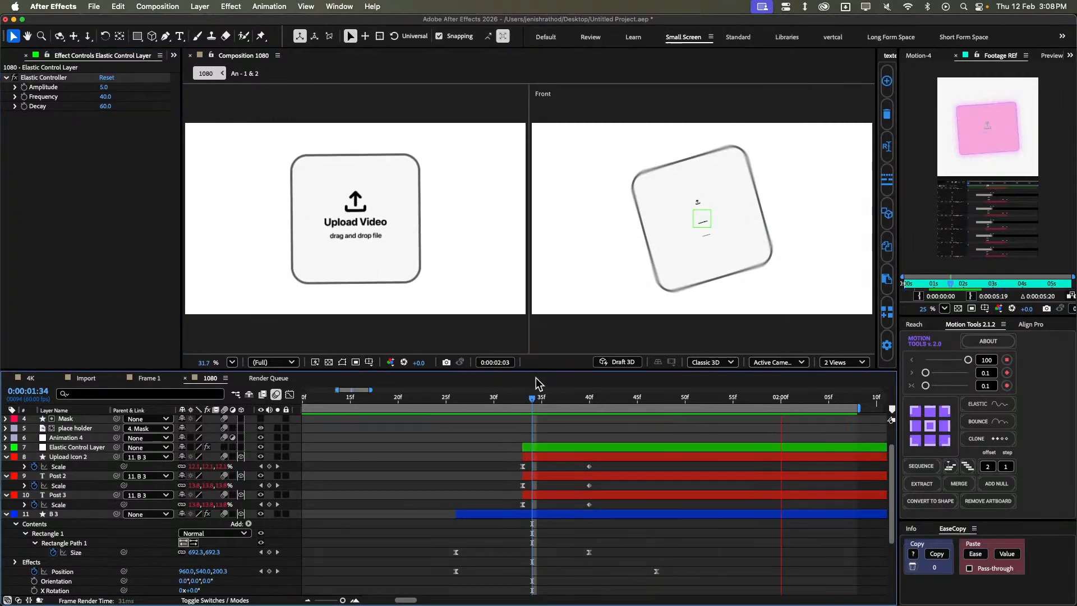
Examine the empty card's flip frame by frame between 0:00:01:26 and 0:00:01:33 for an earlier content start.
left_click_drag(533, 395, 458, 428)
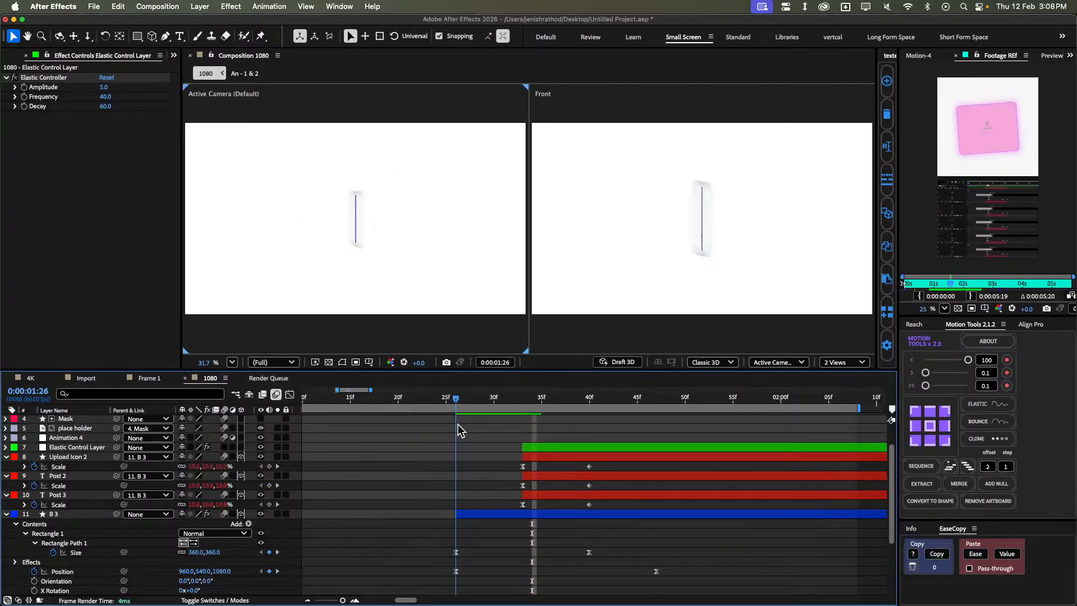
left_click(919, 325)
left_click(1040, 507)
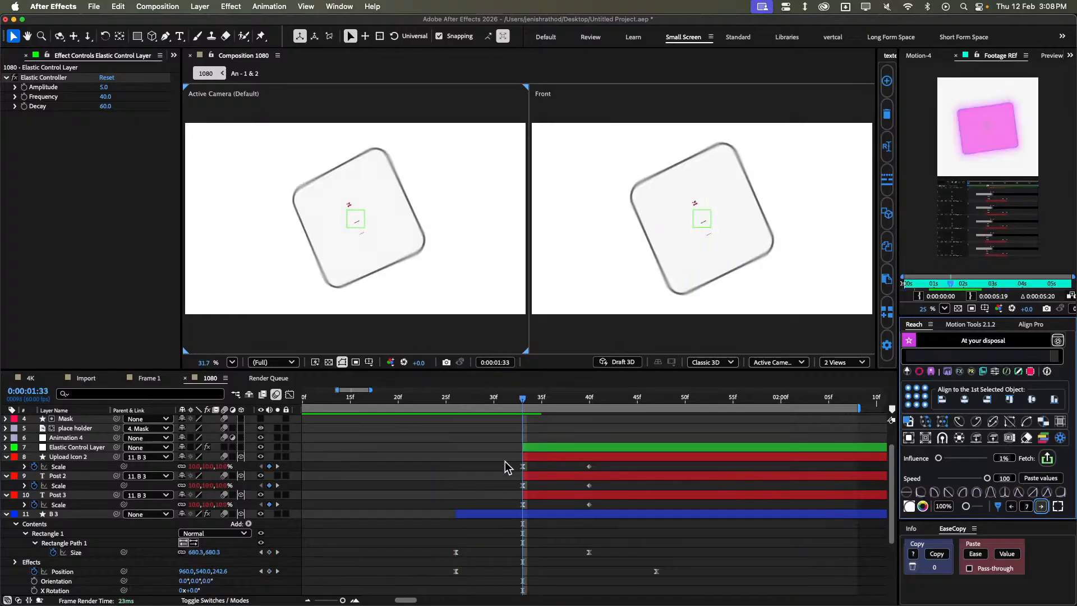
key("Page_Up")
key("Page_Up")
key("Page_Up")
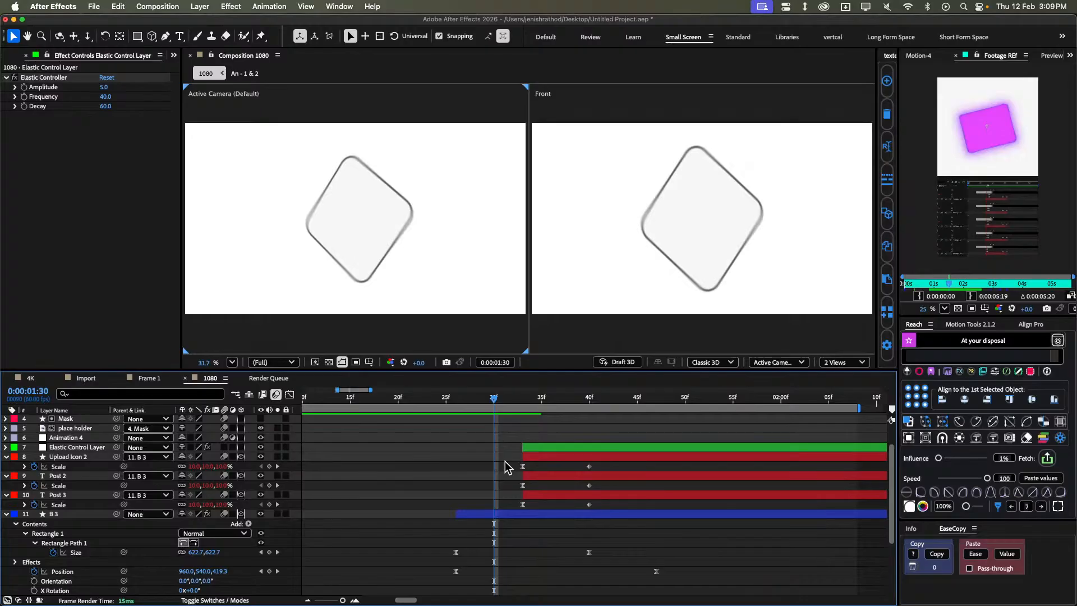
key("Page_Up")
key("Page_Up")
key("Page_Up")
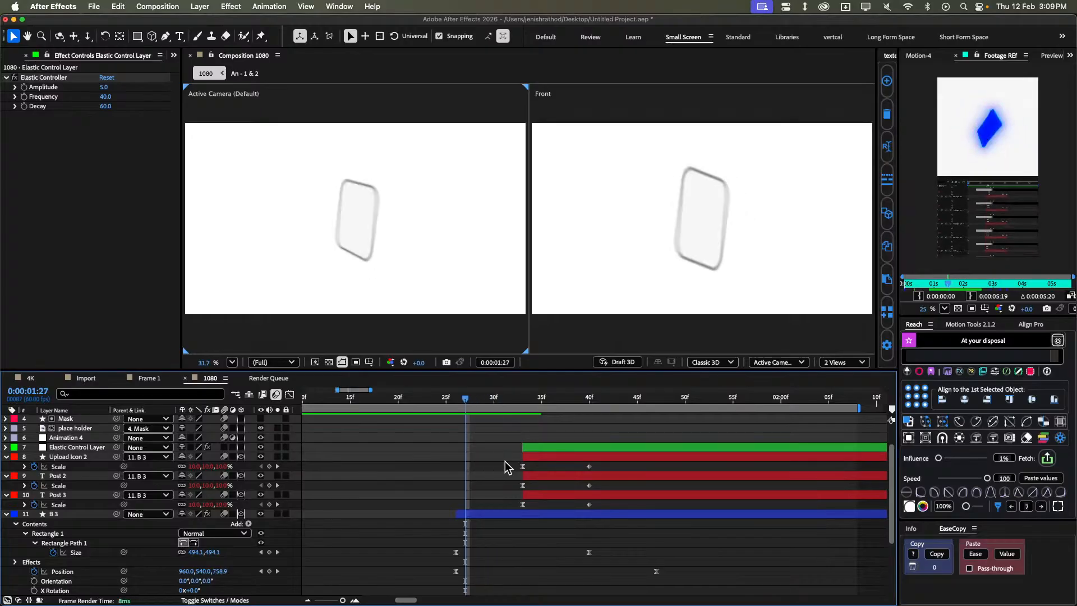
key("Page_Up")
Shift the Elastic Control Layer, Upload Icon 2, Post 2 and Post 3 together so they start at 0:00:01:29.
key("Page_Down")
key("Page_Down")
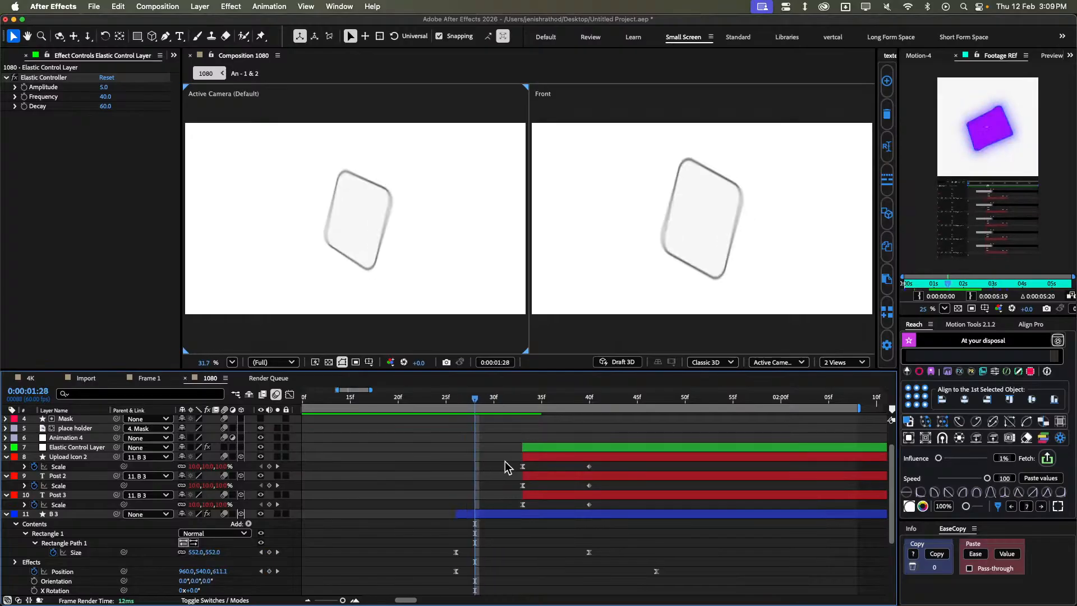
key("Page_Down")
left_click(539, 456)
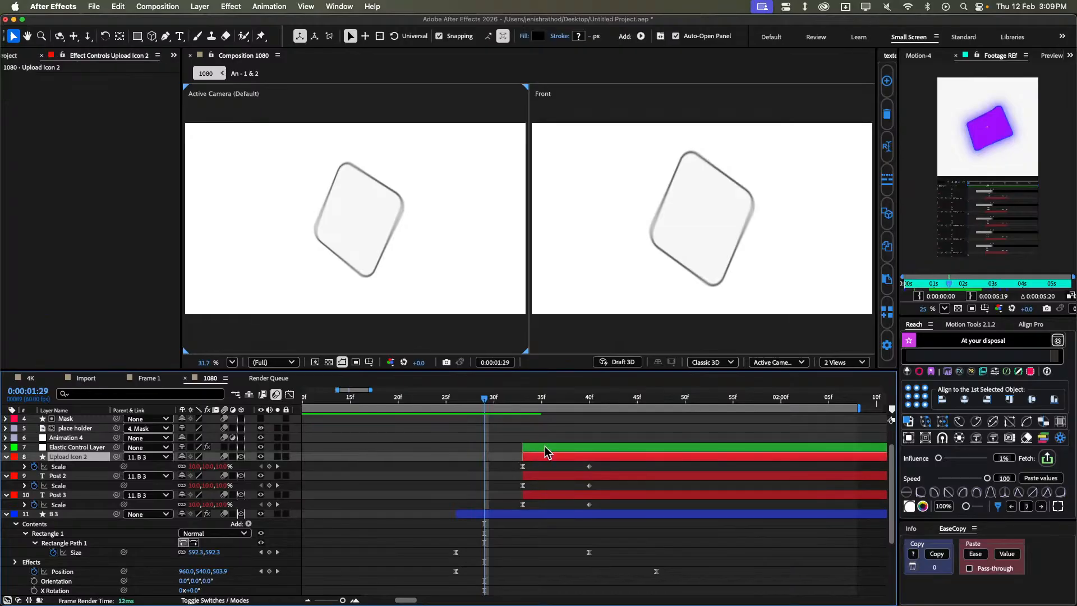
left_click(545, 448)
left_click(546, 494, "shift")
left_click_drag(547, 494, 504, 486)
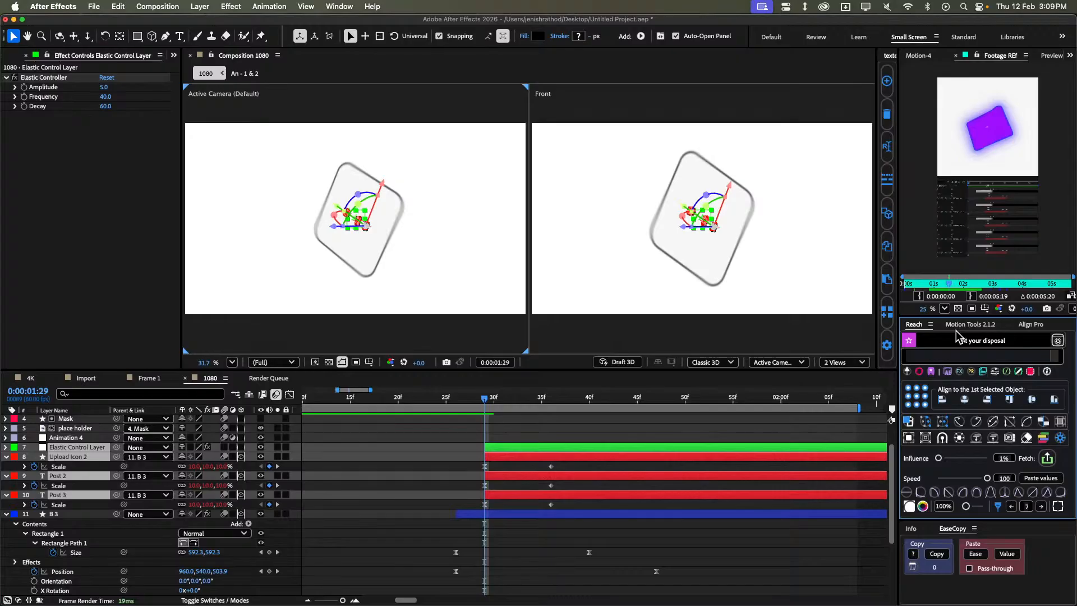
Try to sequence Upload Icon 2, Post 2 and Post 3 with a 2-frame offset, play it back and undo the staggering.
left_click(970, 324)
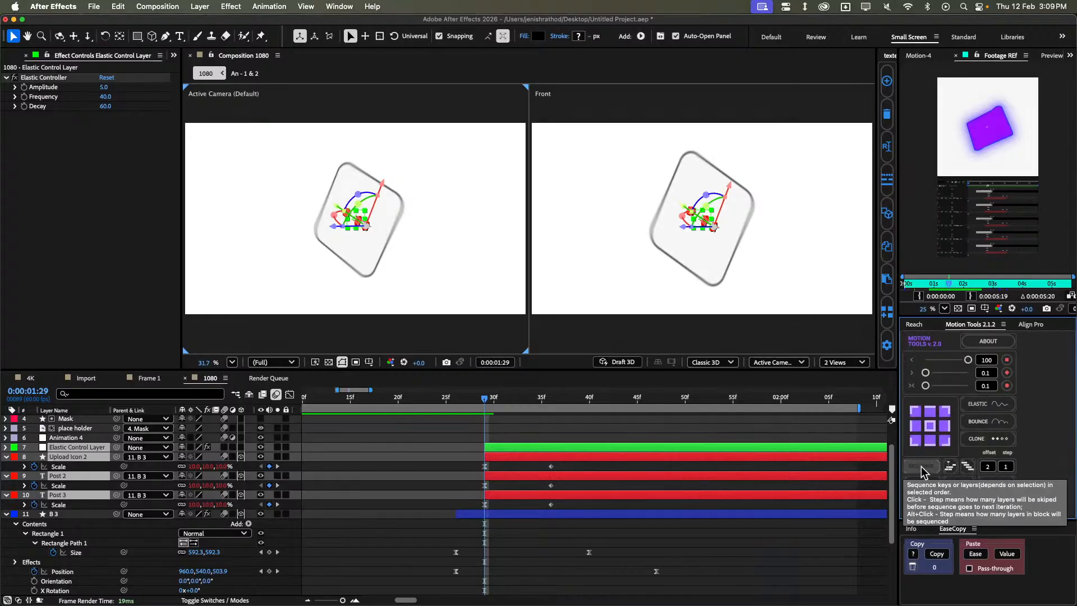
left_click(522, 457)
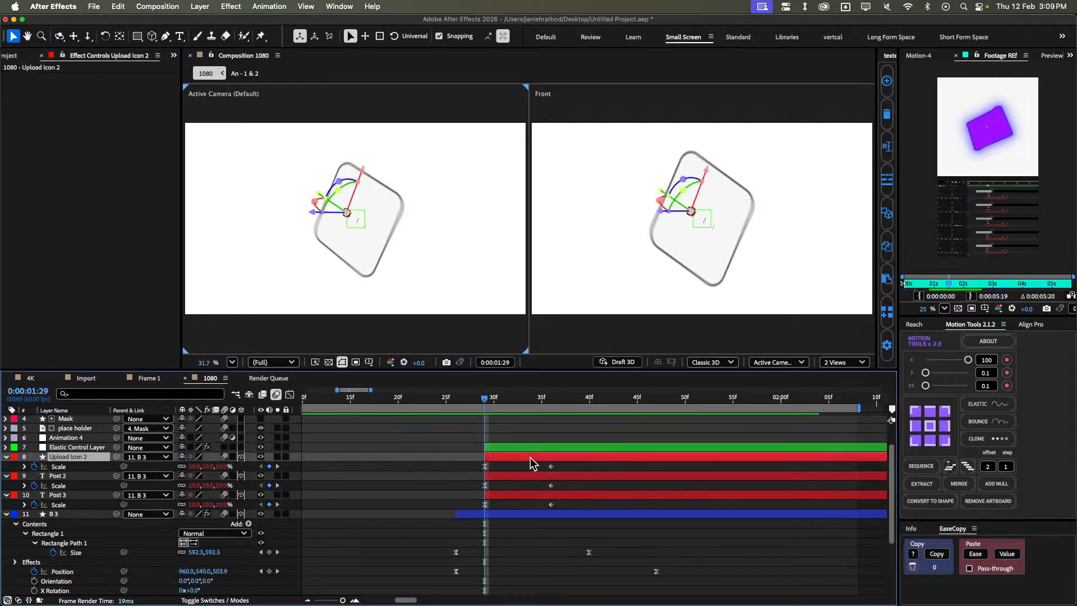
left_click(507, 499, "shift")
left_click(935, 471)
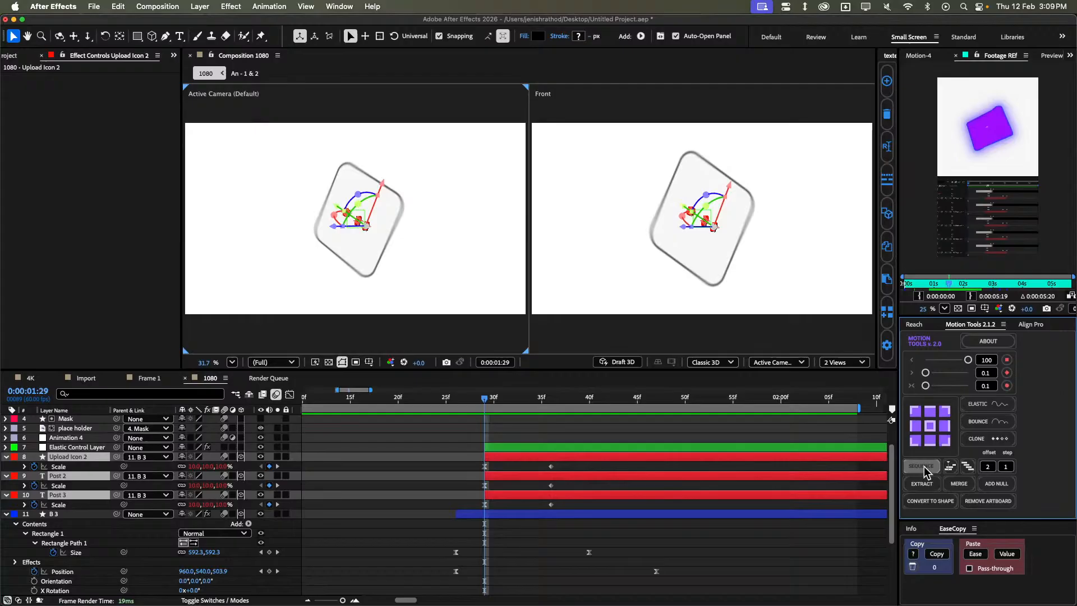
left_click(390, 473)
left_click_drag(497, 396, 648, 418)
key("space")
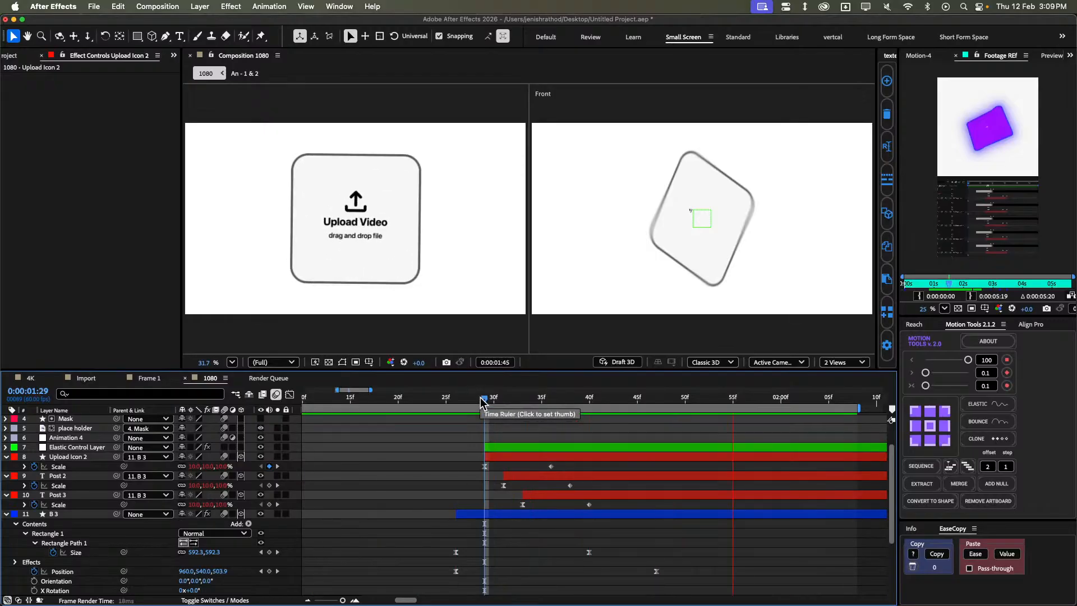
left_click(475, 408)
key("super+z")
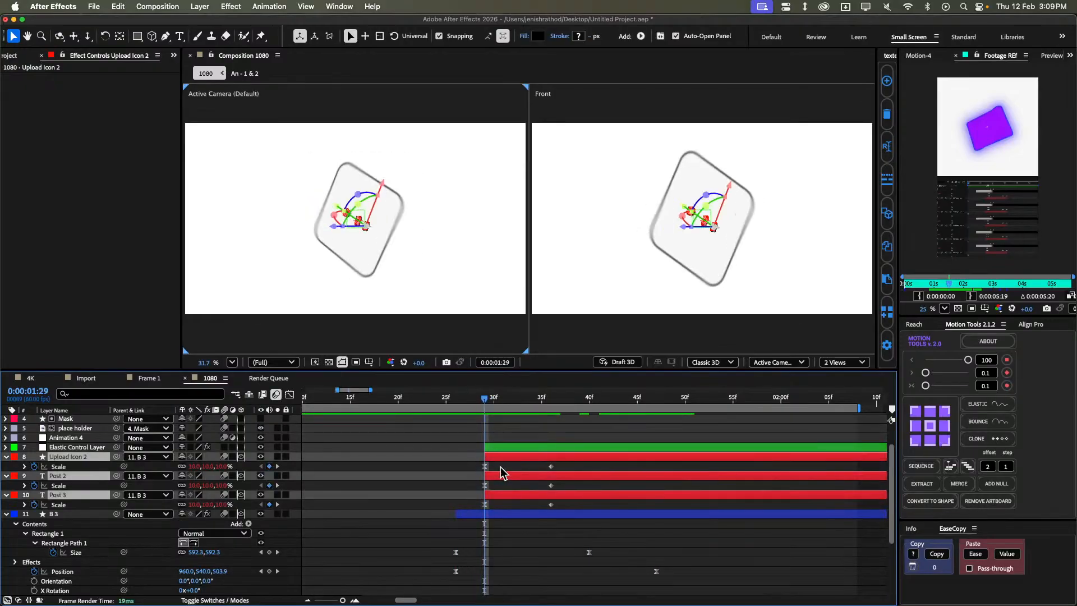
Set the Motion Tools sequence offset to 1 frame, stagger the icon and both text layers, and scrub the result.
left_click(990, 466)
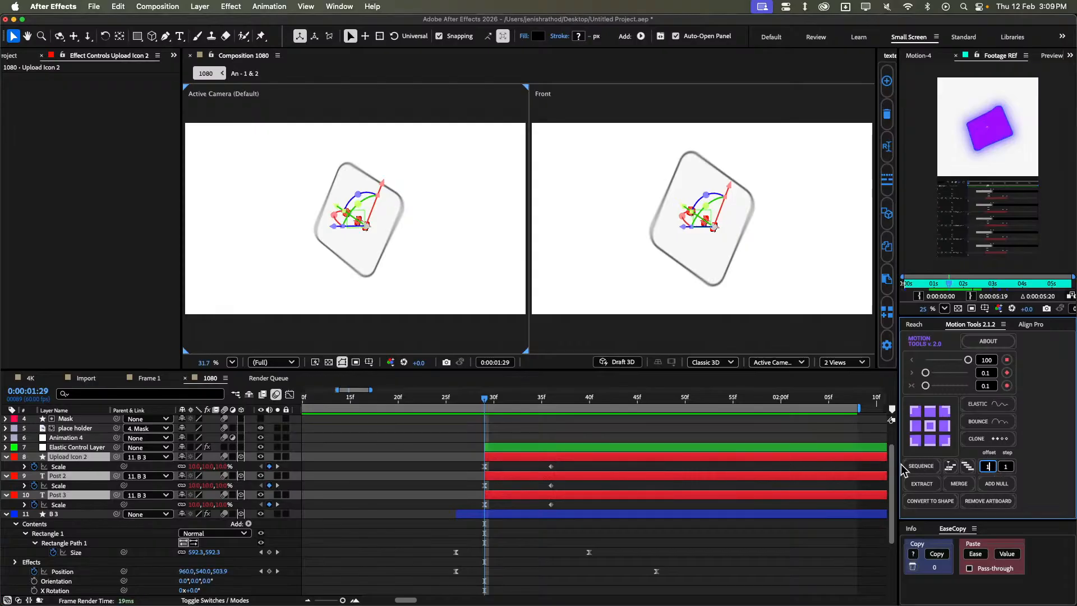
left_click(921, 466)
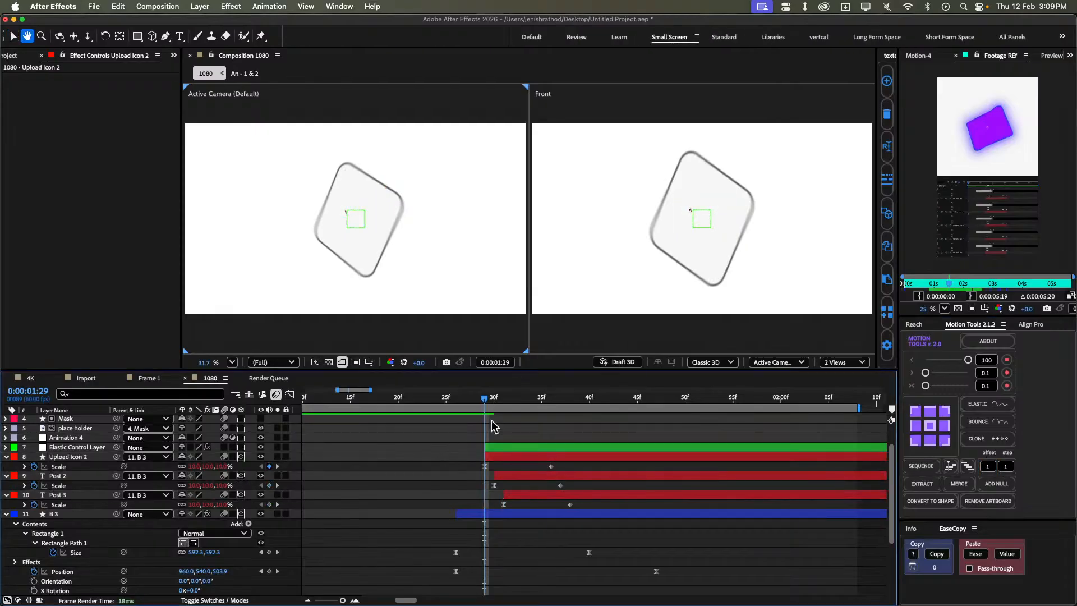
mouse_move(505, 398)
left_mouse_down()
mouse_move(474, 405)
mouse_move(513, 405)
left_mouse_up()
Sequence Upload Icon 2, Post 2 and Post 3 once more with the 1-frame offset and scrub through their arrival.
left_click(497, 468)
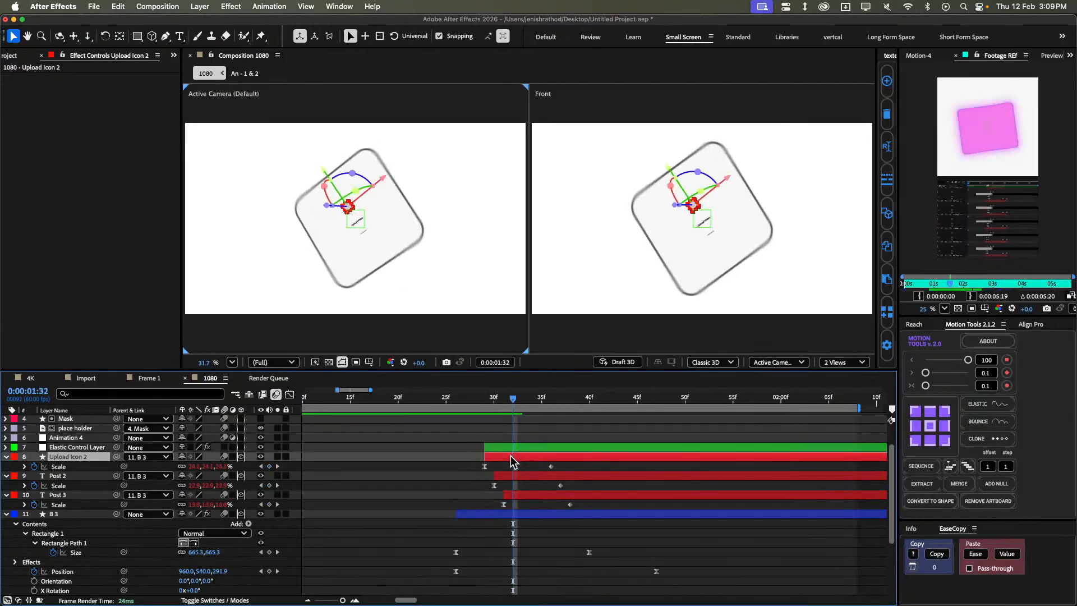
left_click(545, 496, "shift")
left_click(930, 476)
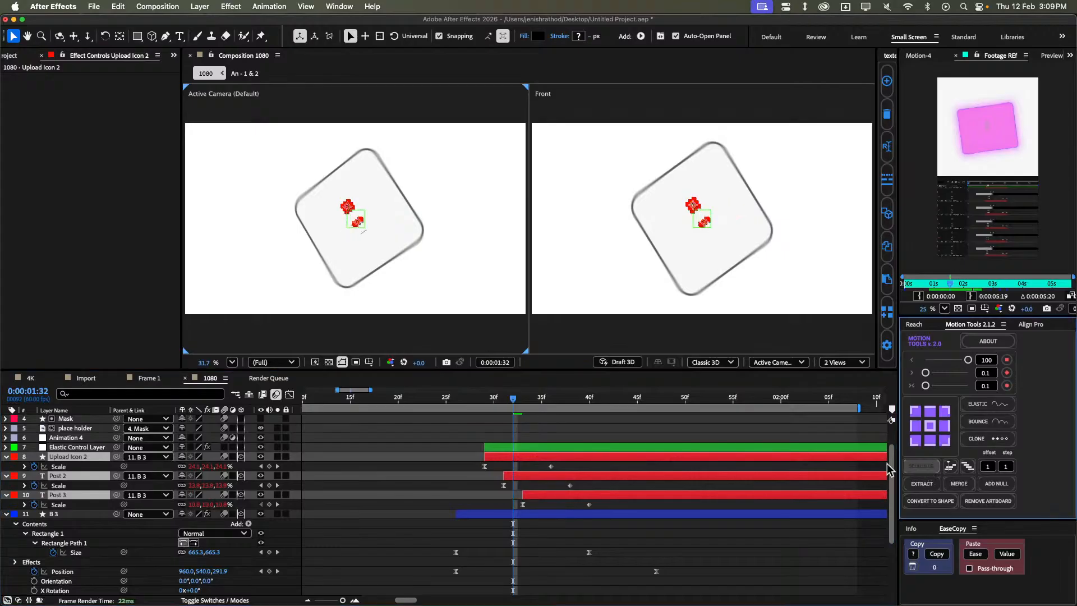
left_click(405, 436)
left_click_drag(489, 400, 519, 422)
Remove the stagger from Upload Icon 2, Post 2 and Post 3 so that all three start at 0:00:01:29.
key("u")
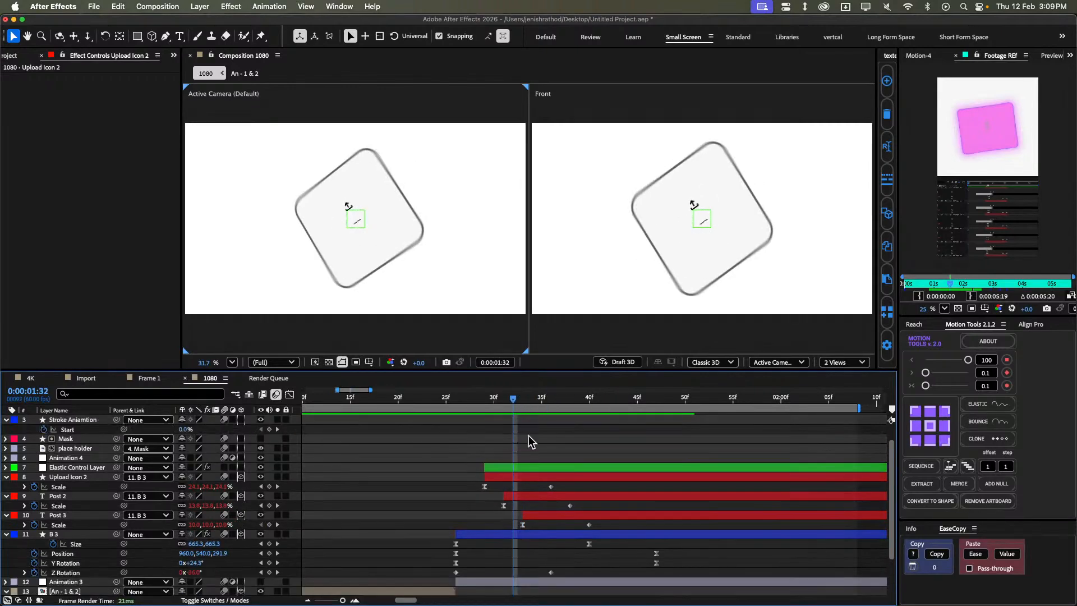
key("Page_Up")
key("Page_Up")
key("Page_Up")
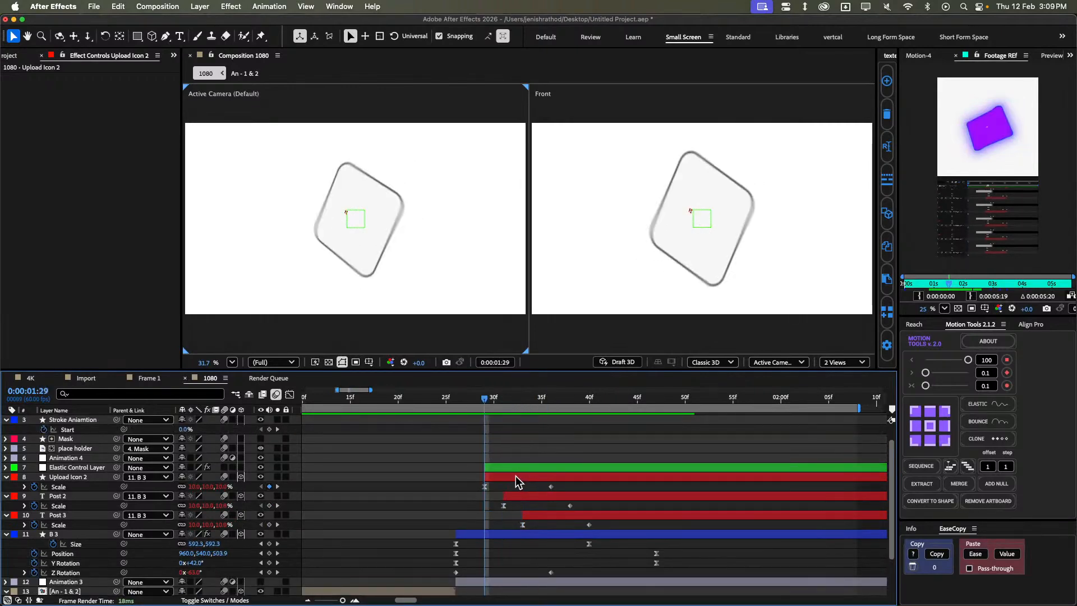
left_click(516, 476)
left_click(560, 515, "shift")
key("u")
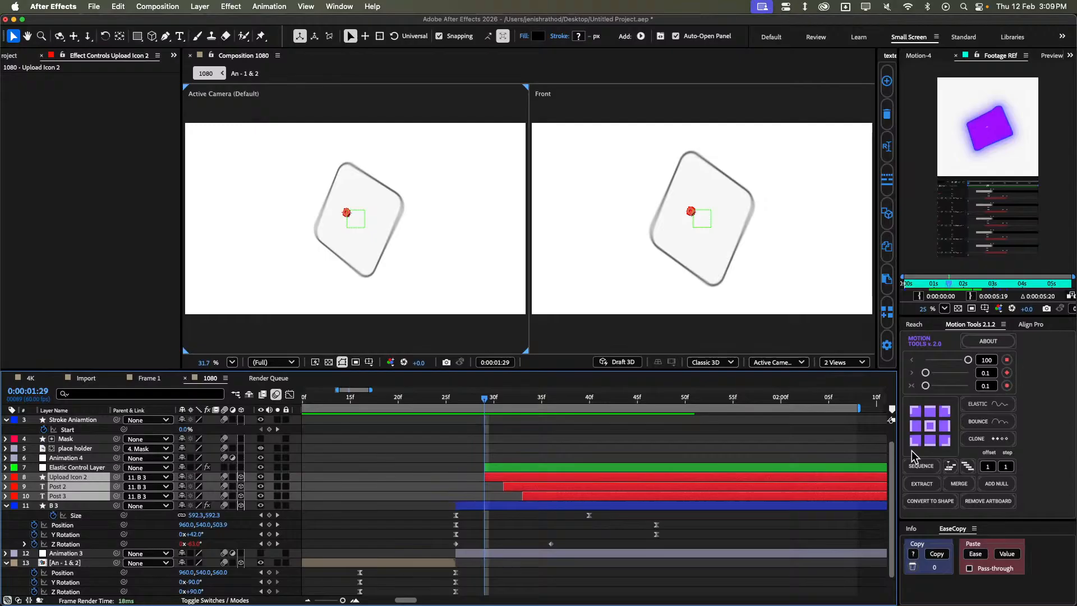
left_click(950, 466)
Animate the opacity of Upload Icon 2, Post 2 and Post 3 from 0% at 0:00:01:29 to 100% at 0:00:01:43.
key("t")
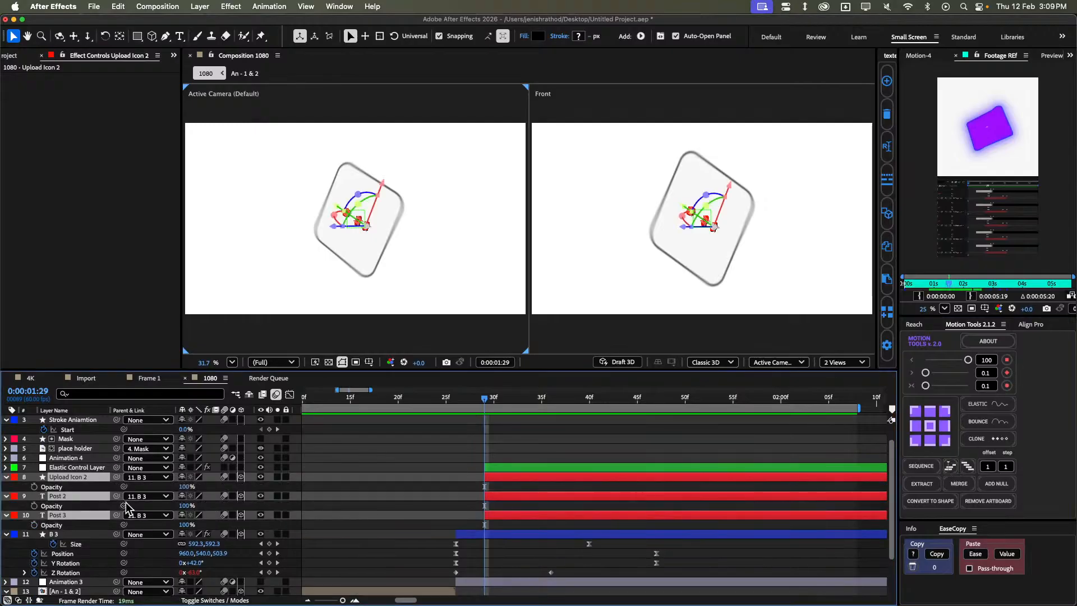
left_click(34, 487)
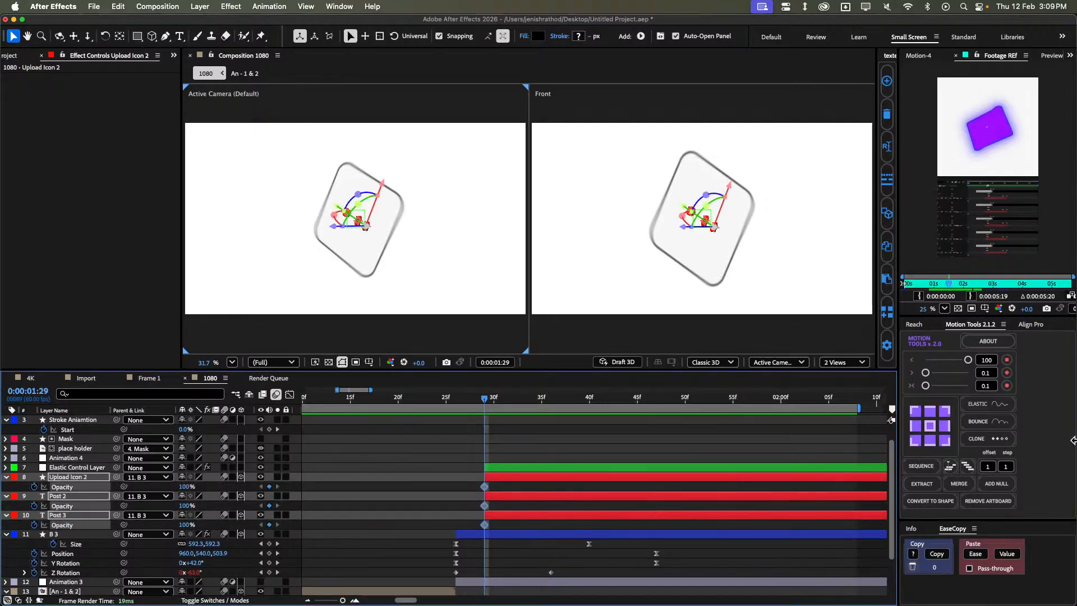
left_click(1001, 502)
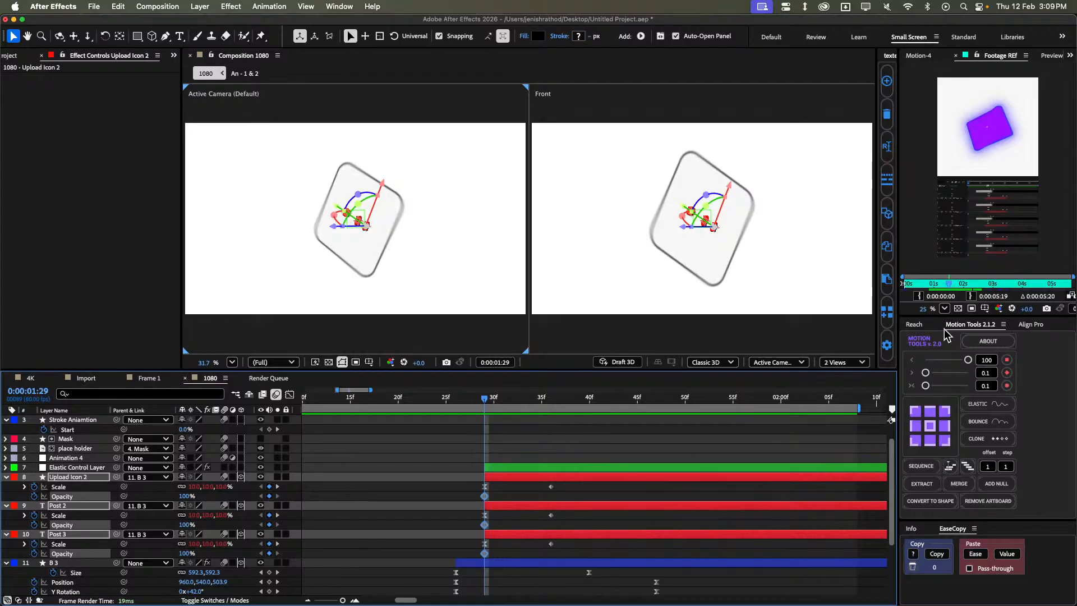
left_click(917, 325)
left_click(1041, 507)
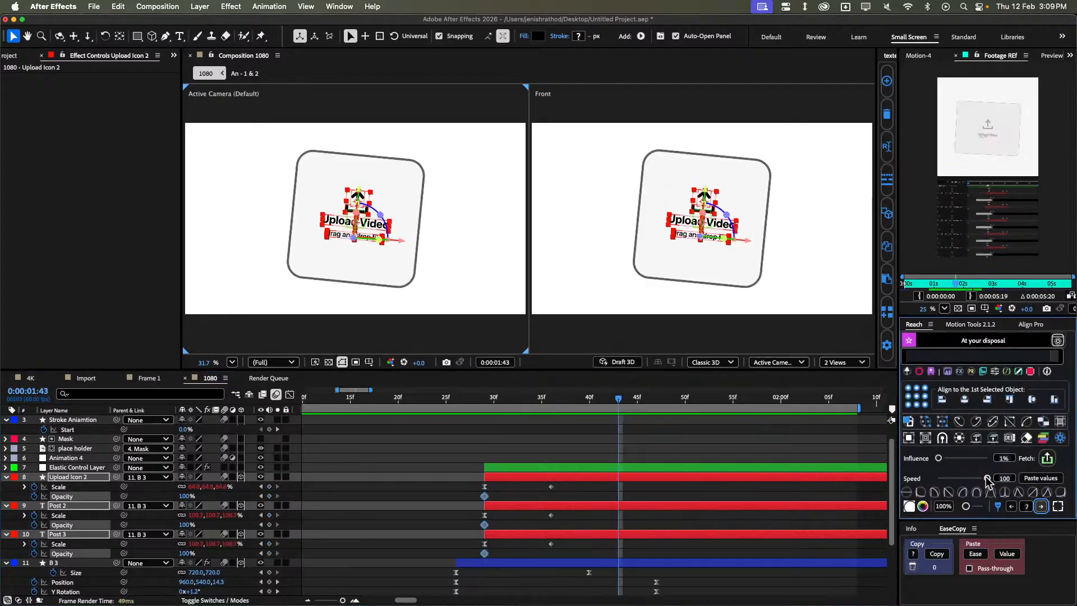
left_click(266, 497)
key("j")
key("j")
key("j")
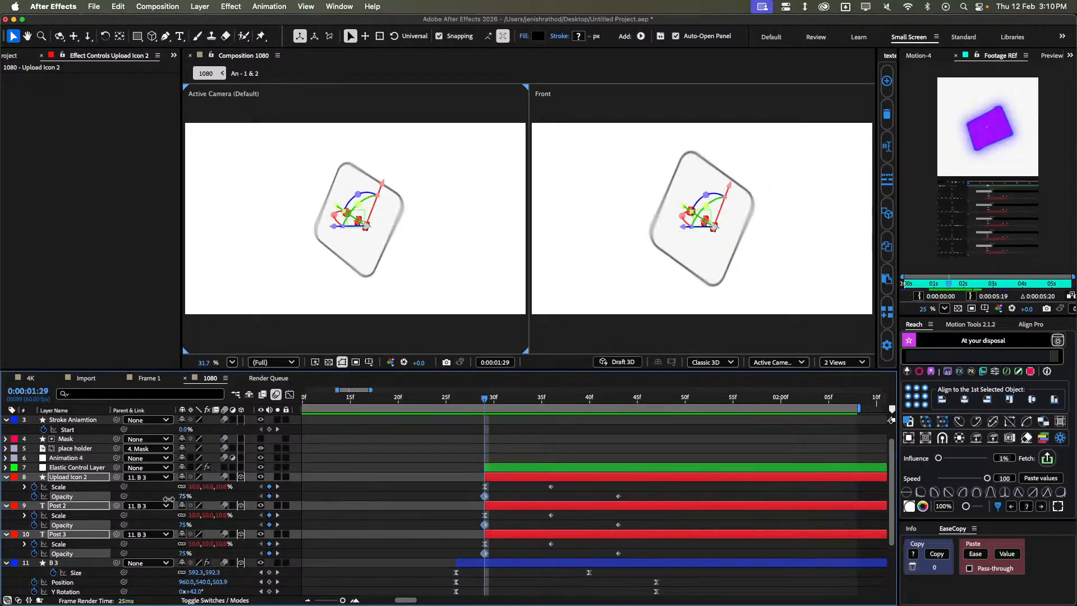
left_click_drag(168, 499, 5, 517)
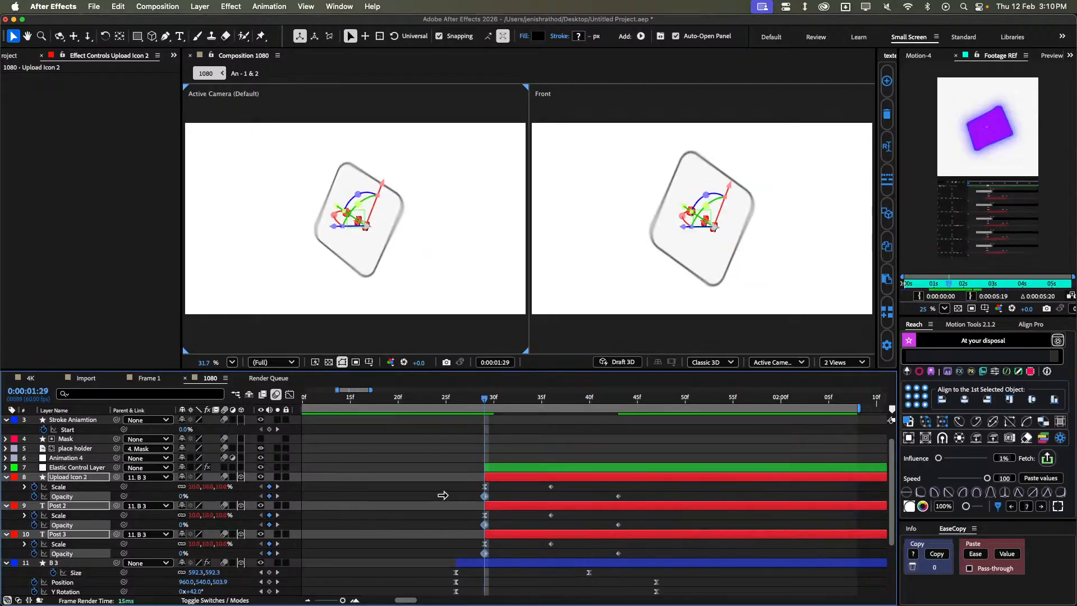
Easy-ease all opacity keyframes of the icon and both text layers, then collapse the expanded layer properties.
key("u")
key("t")
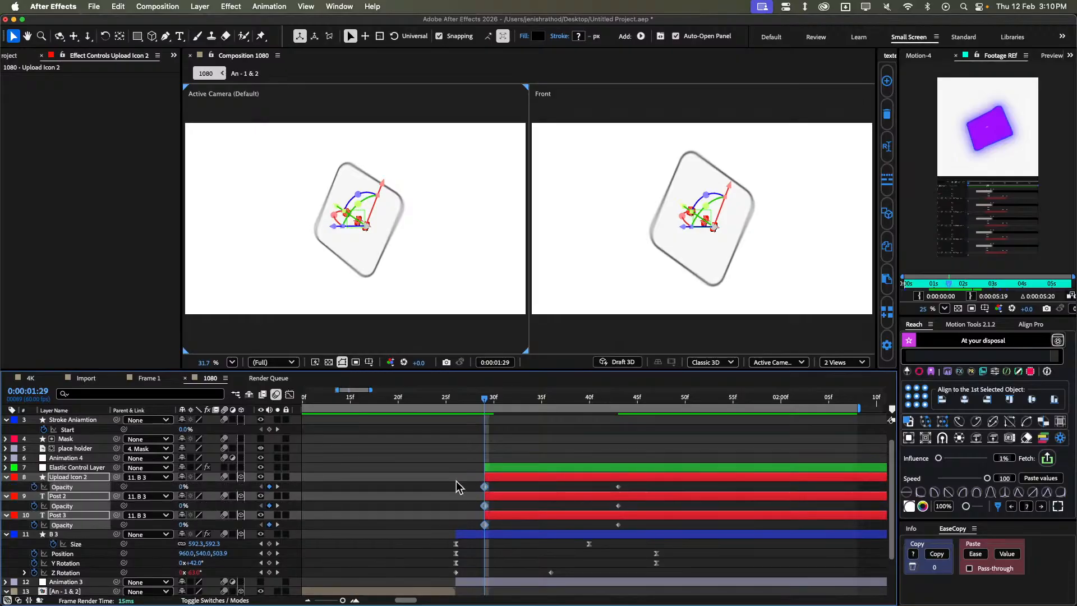
left_click_drag(455, 482, 679, 529)
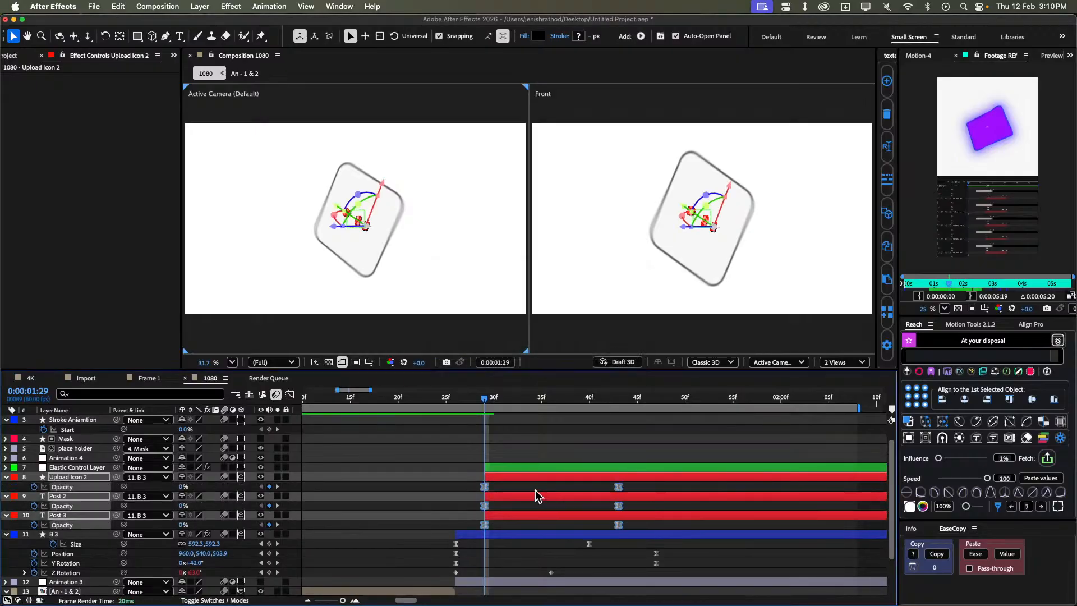
key("u")
left_click(431, 487)
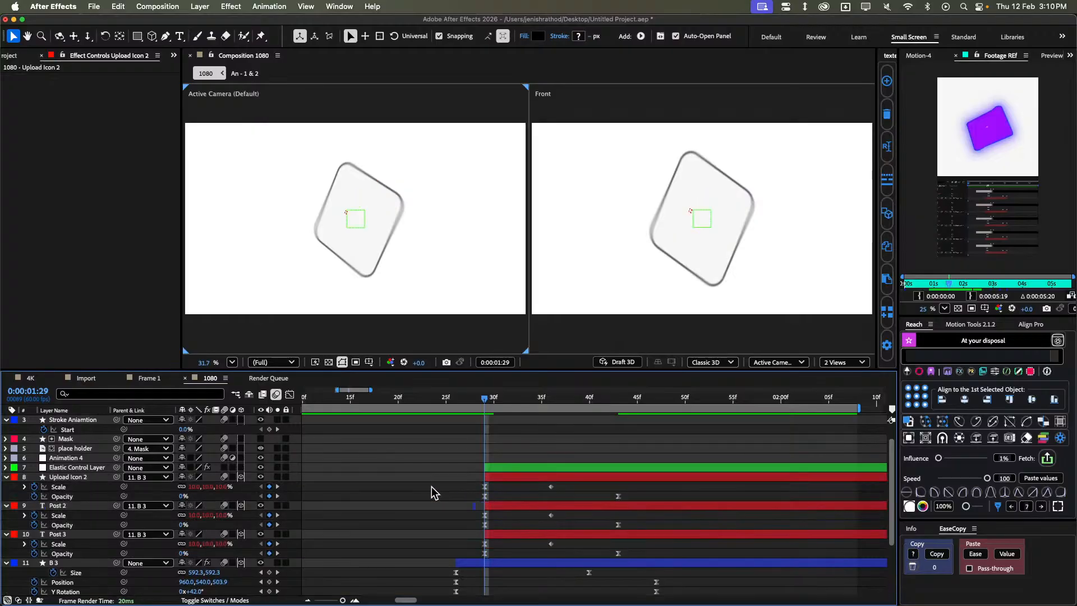
left_click(523, 477)
left_click(453, 487)
key("u")
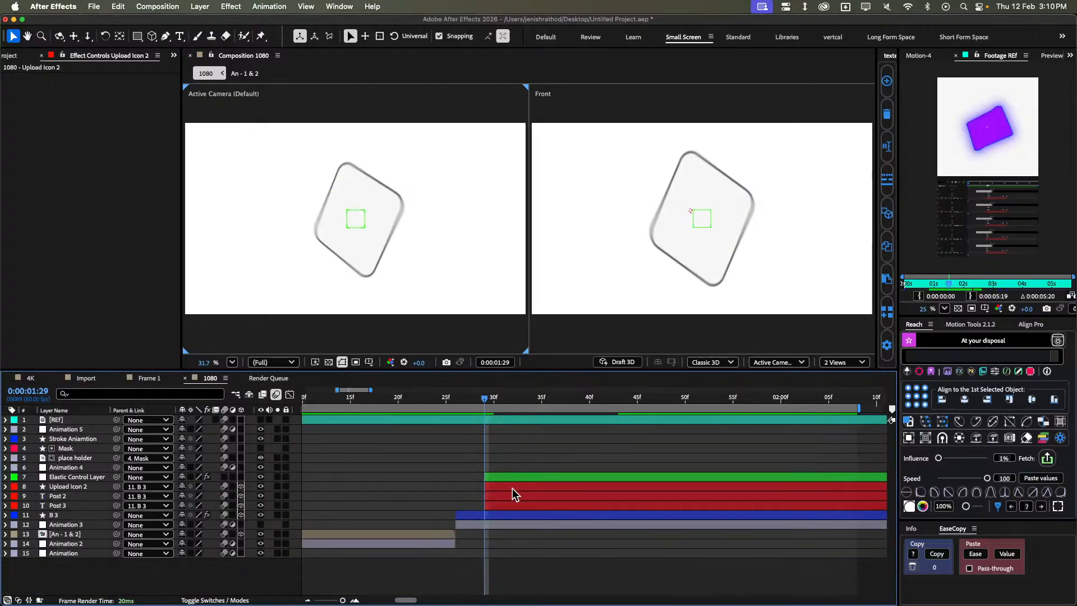
Apply the 1-frame Motion Tools sequence twice to Upload Icon 2, Post 2 and Post 3, and play back the two-frame stagger.
left_click(508, 487)
left_click(489, 507, "shift")
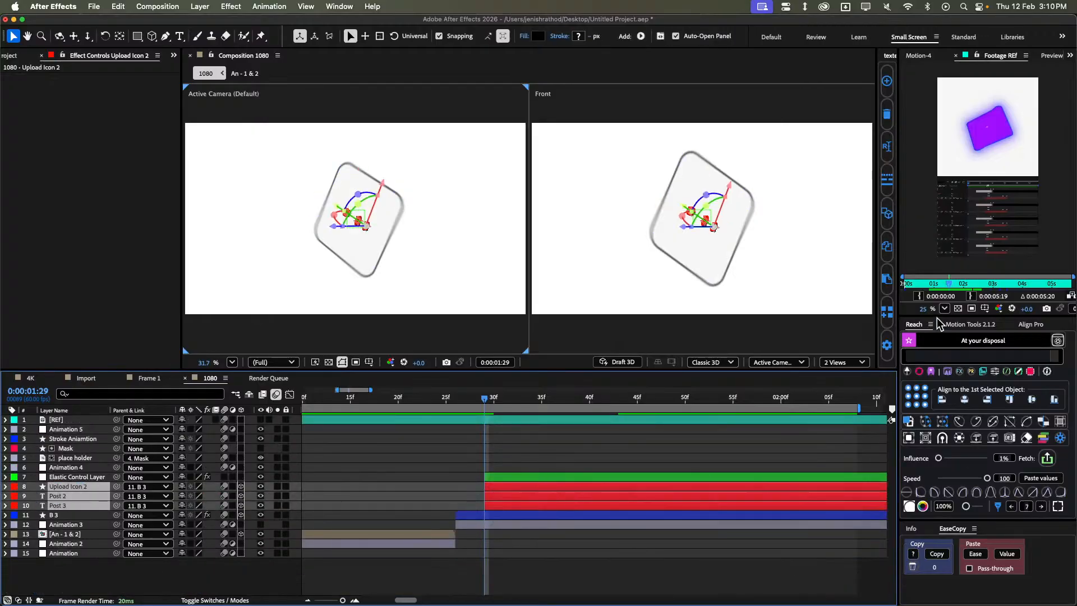
left_click(971, 326)
left_click(922, 466)
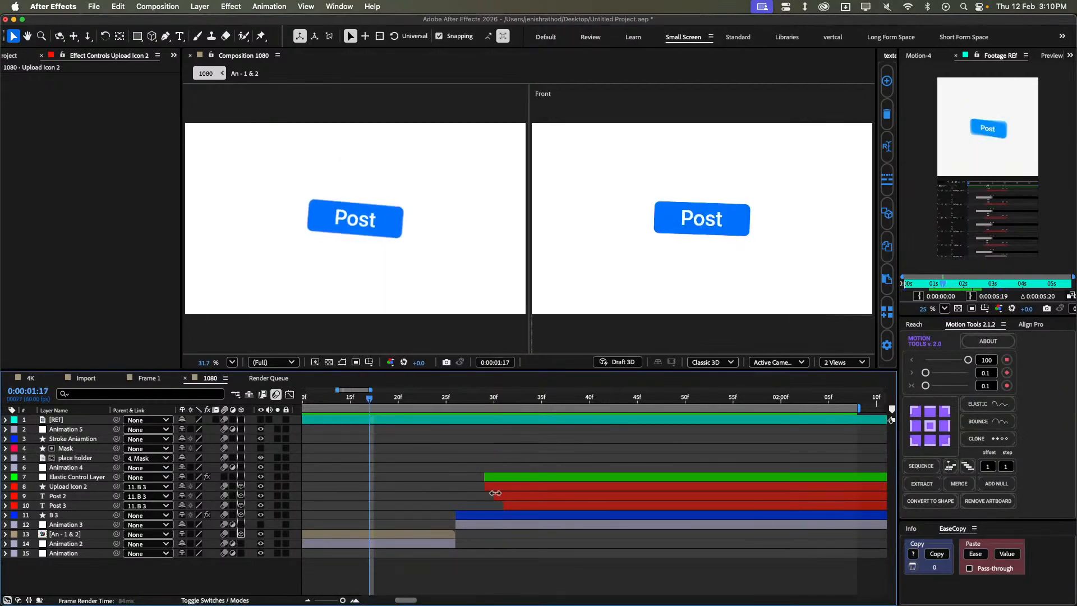
left_click(503, 487)
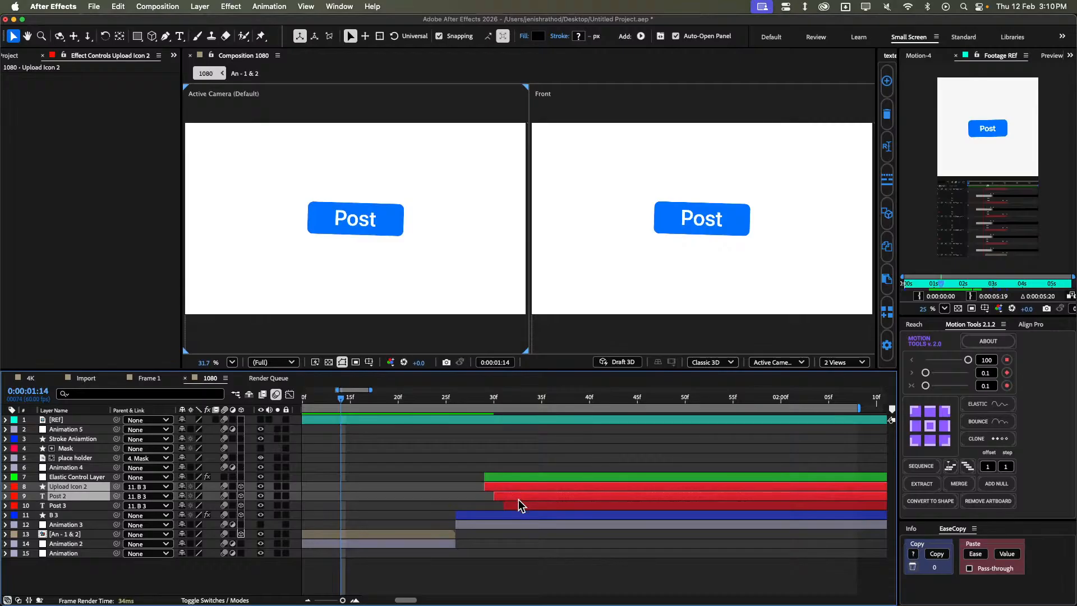
left_click(518, 503, "shift")
left_click(921, 466)
left_click(431, 468)
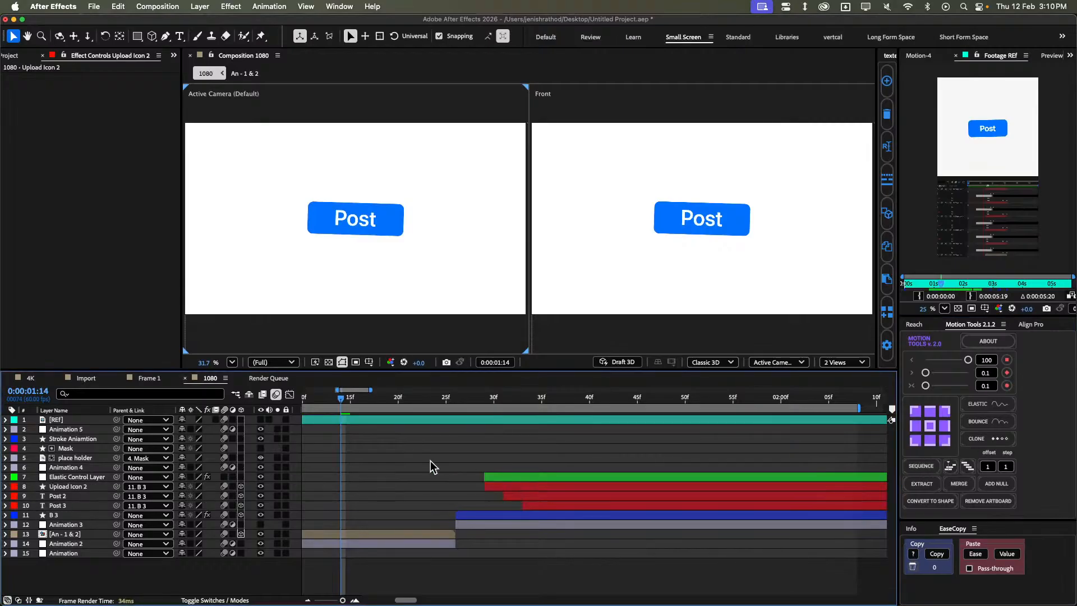
key("space")
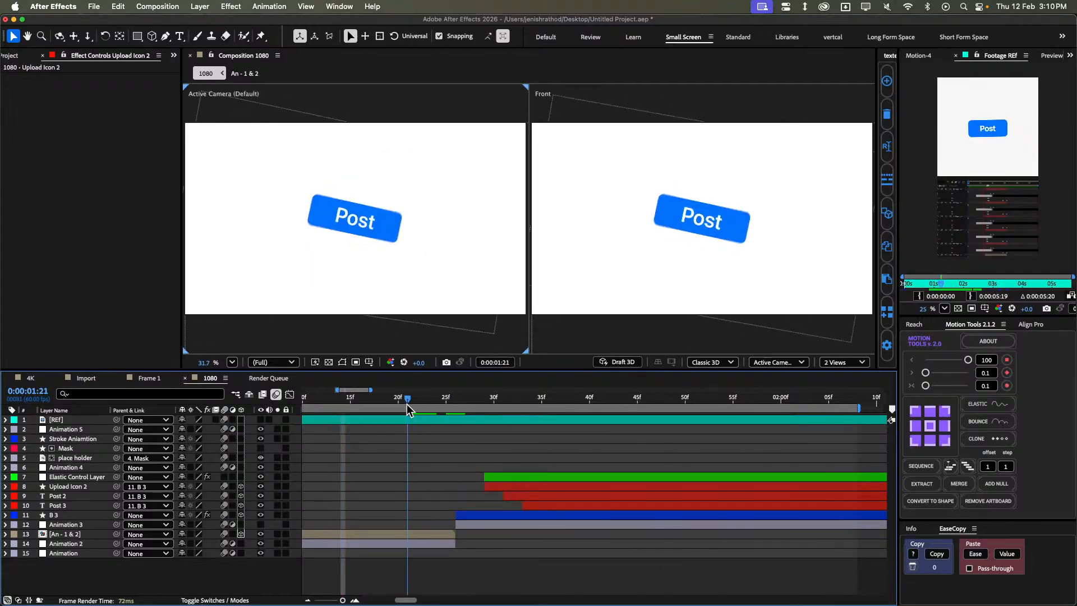
Shift the Elastic Control Layer and the staggered icon and text layers together to start at 0:00:01:28, and preview the transition.
mouse_move(477, 406)
left_mouse_down()
mouse_move(440, 408)
mouse_move(463, 406)
left_mouse_up()
mouse_move(464, 400)
left_mouse_down()
mouse_move(414, 401)
mouse_move(489, 406)
mouse_move(464, 405)
mouse_move(488, 408)
mouse_move(475, 407)
left_mouse_up()
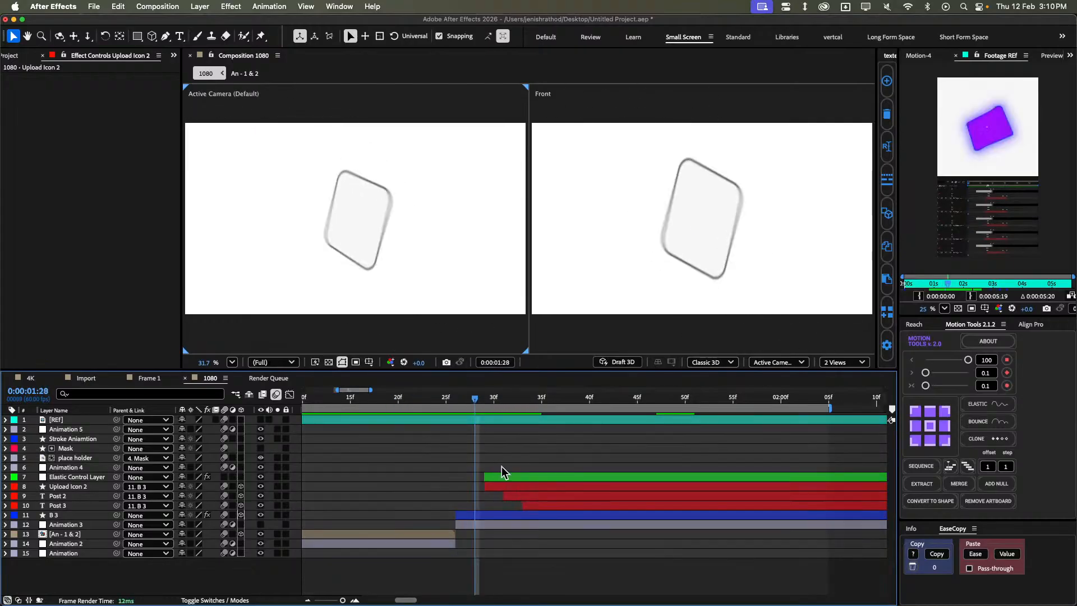
left_click(508, 486)
left_click(546, 504, "shift")
left_click_drag(547, 503, 512, 476)
left_click(520, 476)
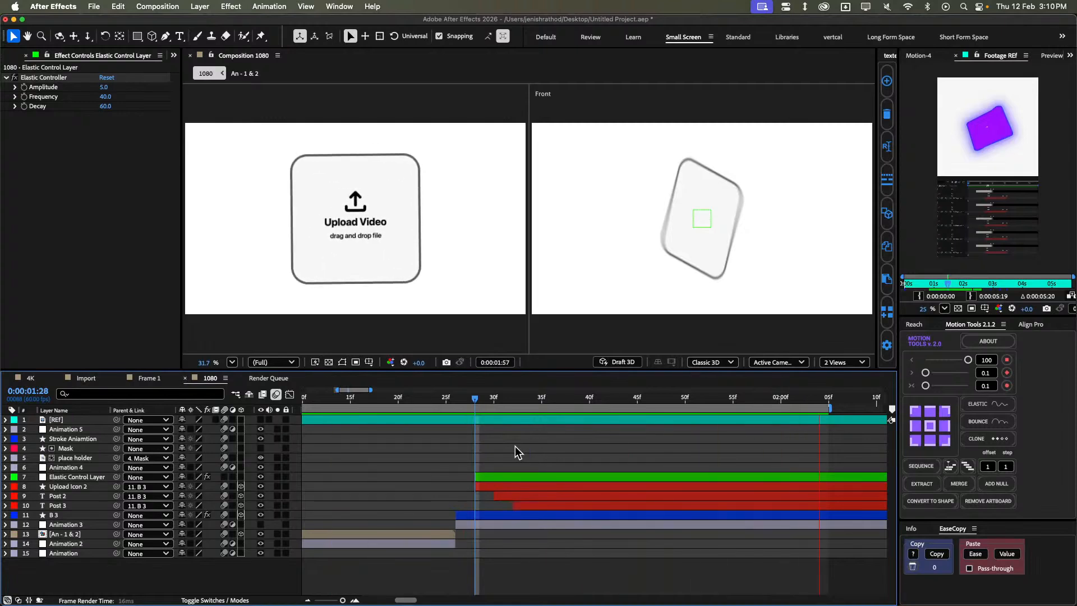
key("space")
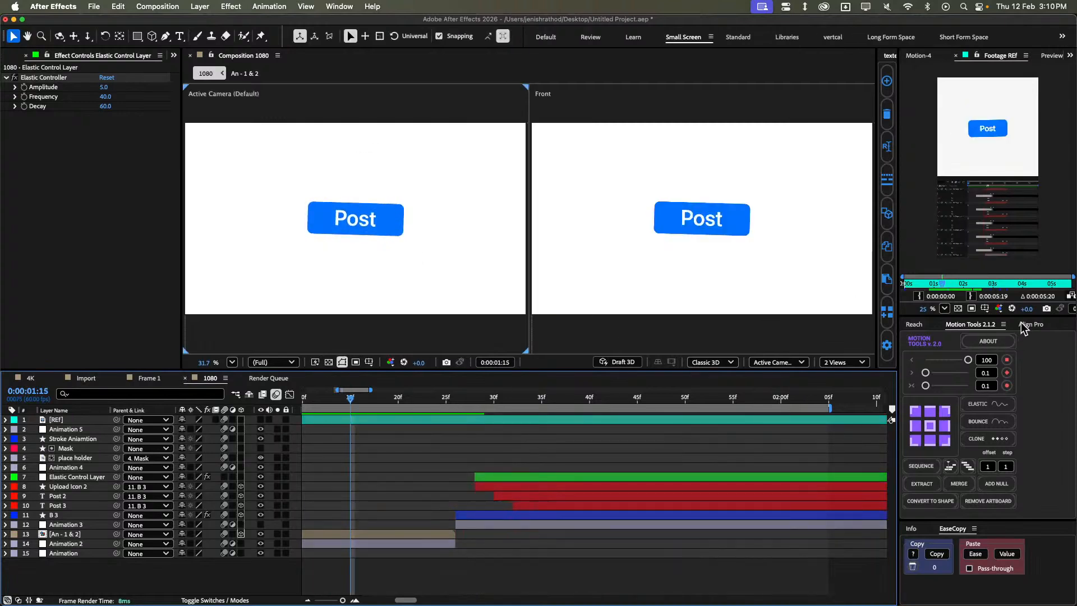
Compare the arrival of the Upload Video card and its contents with the reference footage.
left_click(955, 285)
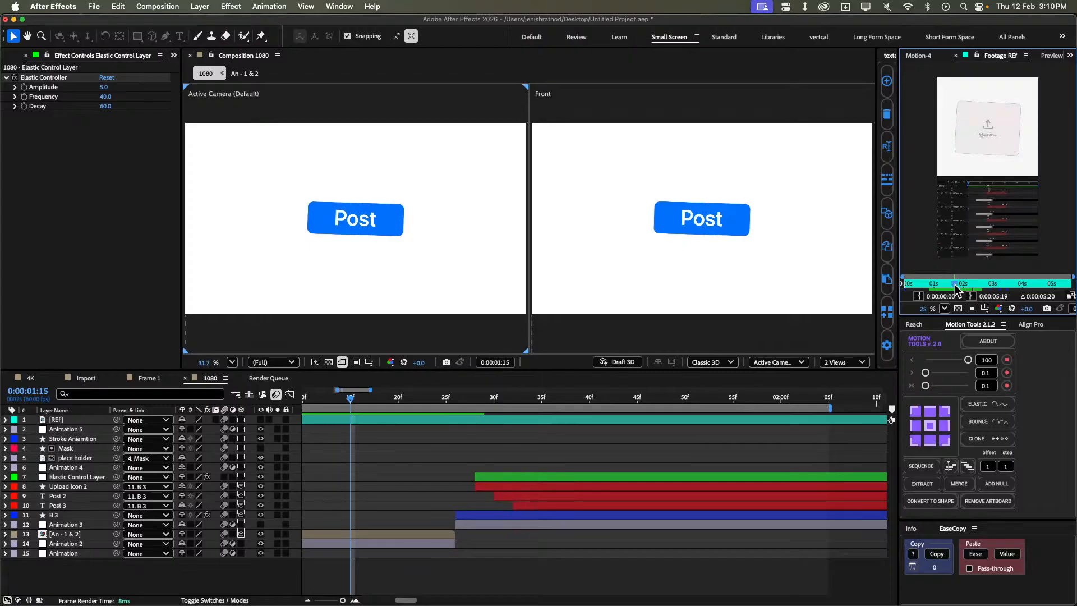
left_click_drag(955, 285, 959, 285)
left_click(545, 439)
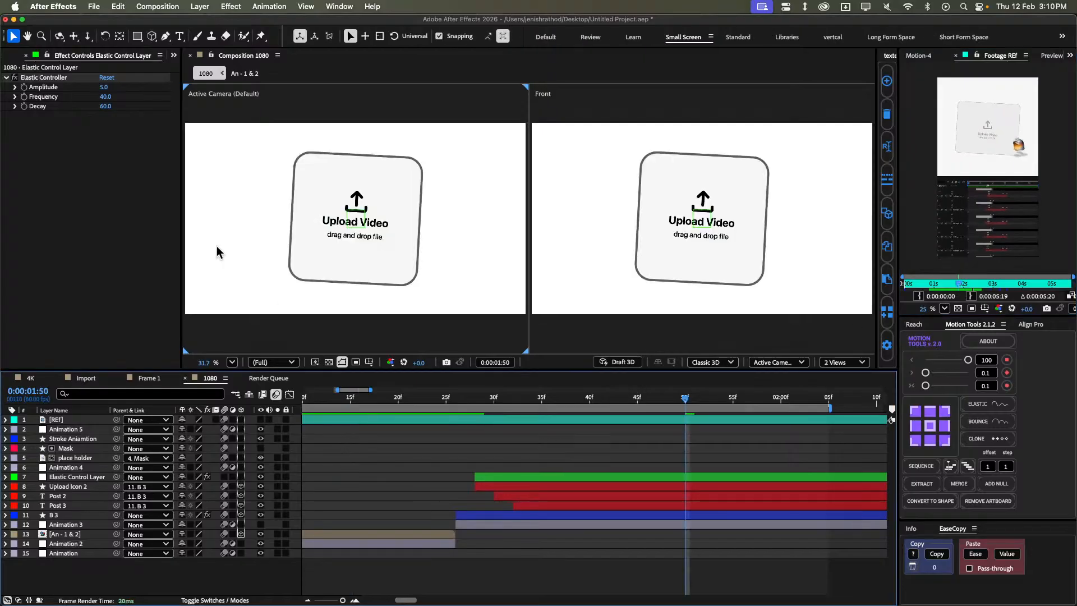
left_click(370, 263)
left_click_drag(467, 398, 587, 407)
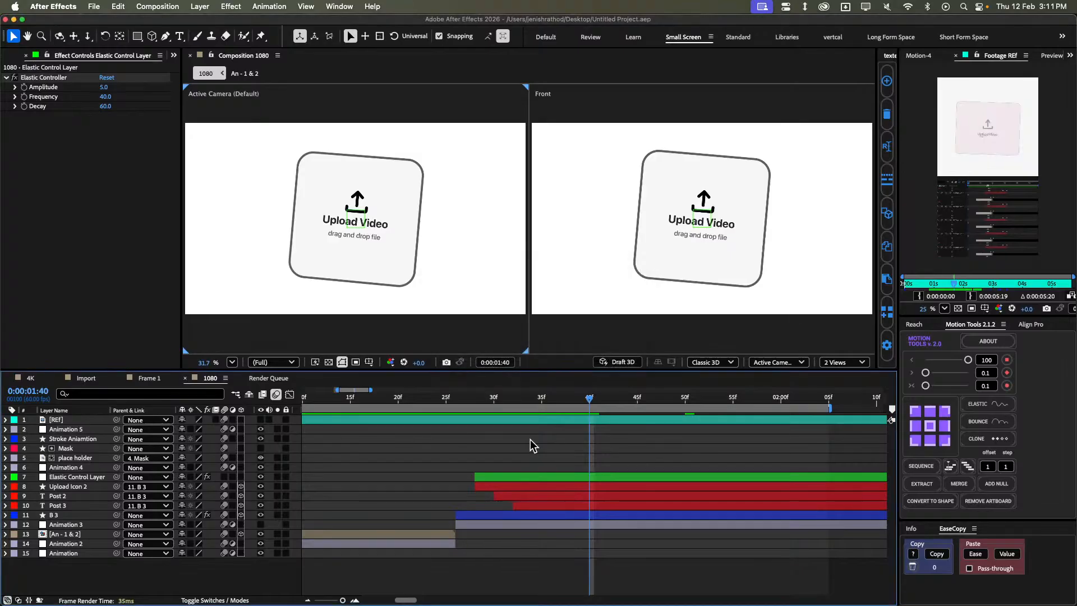
left_click_drag(589, 408, 456, 403)
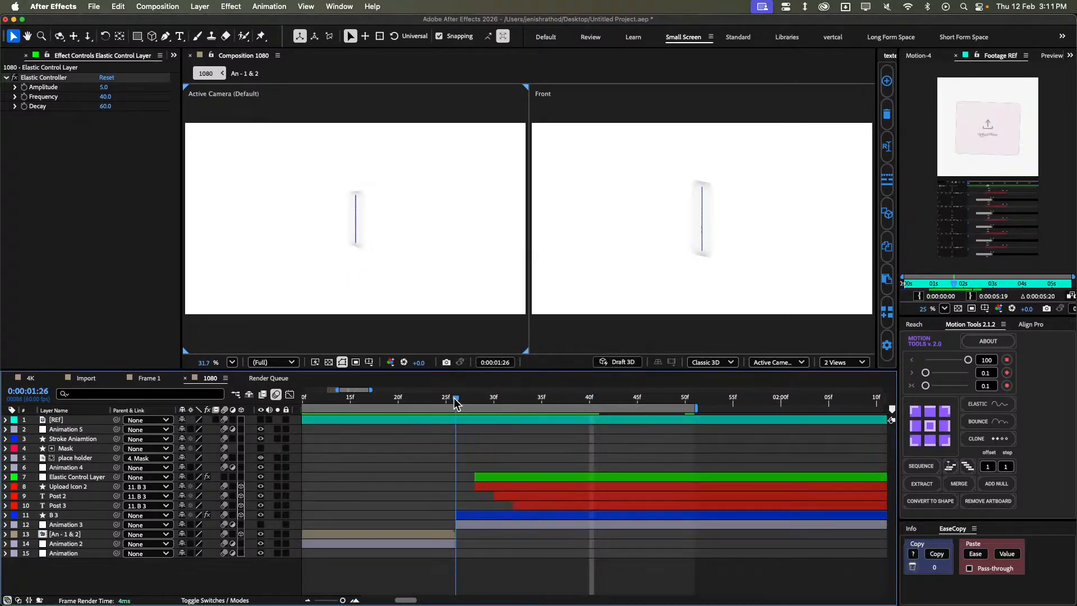
Play back the transition from the Post button to the settled card and examine the same moment in the reference footage.
scroll(550, 429, "down", 3)
left_click(551, 420)
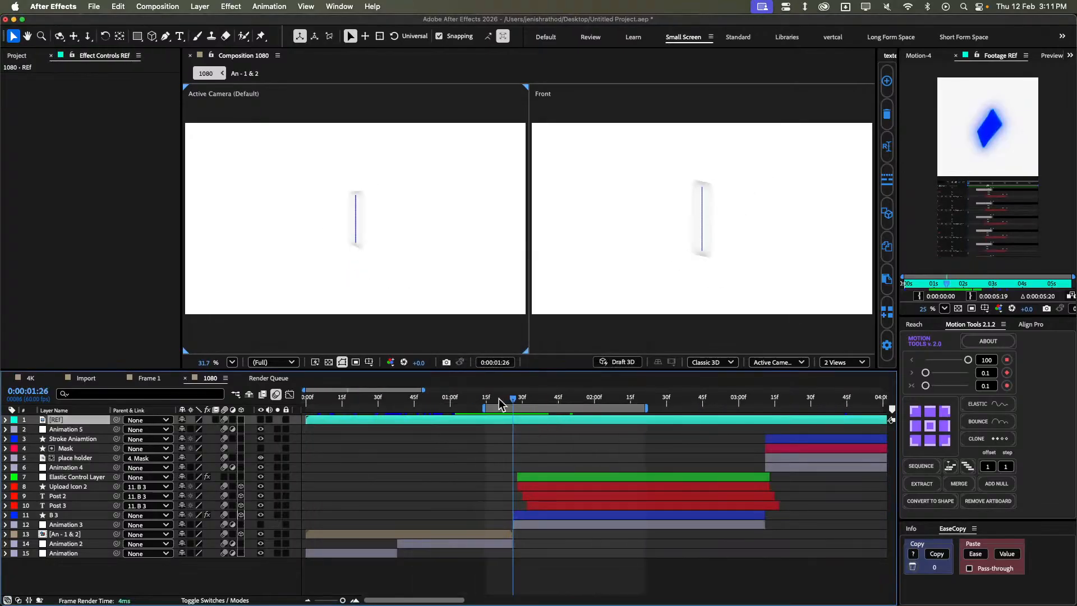
left_click(509, 398)
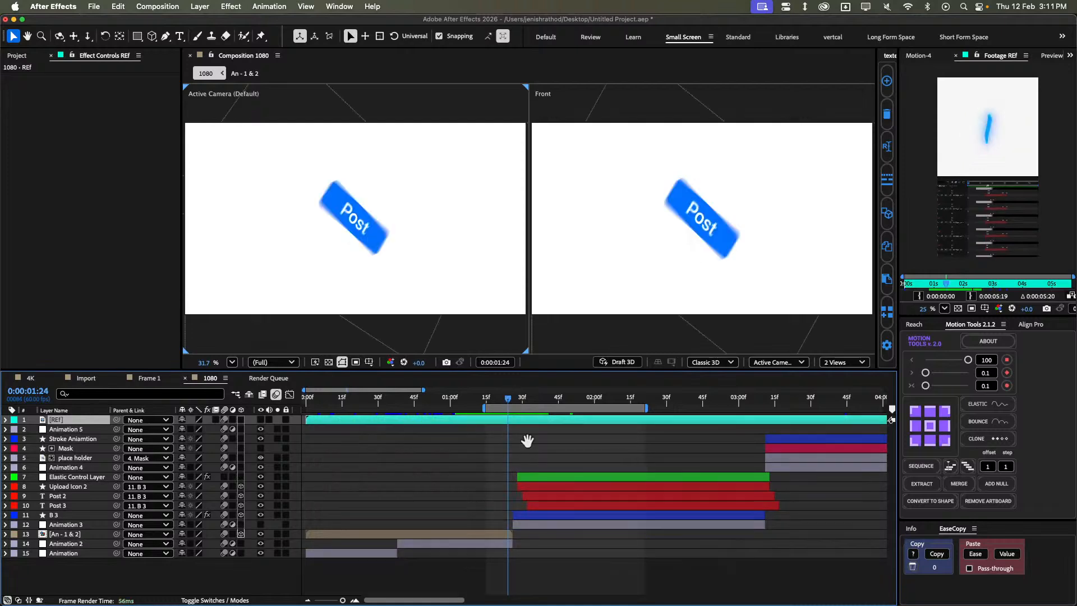
left_click(542, 451)
key("space")
scroll(542, 451, "up", 2)
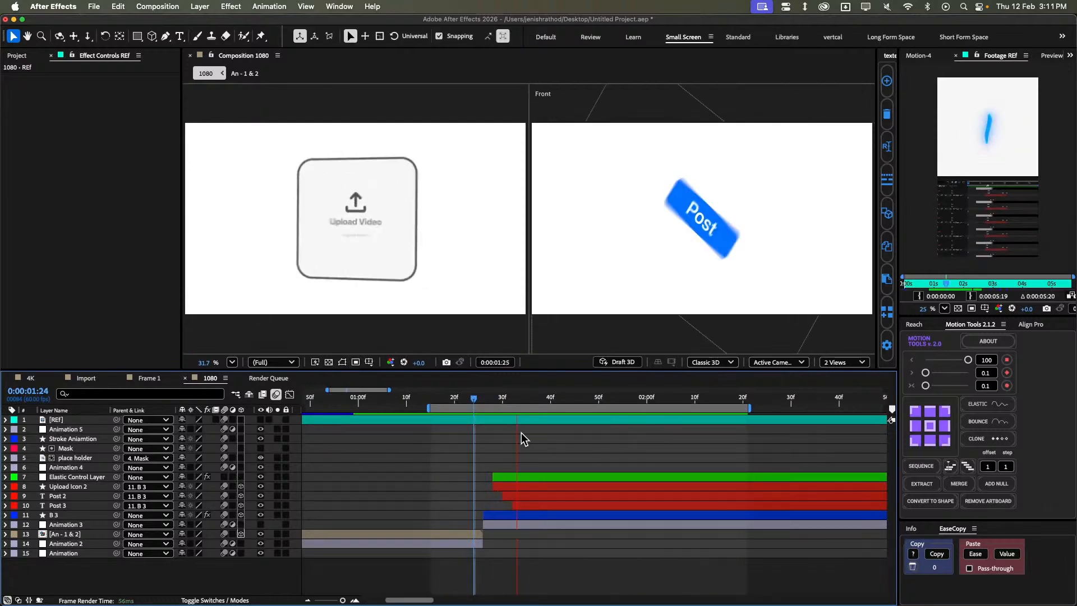
key("space")
left_click_drag(528, 409, 656, 423)
scroll(549, 443, "right", 3)
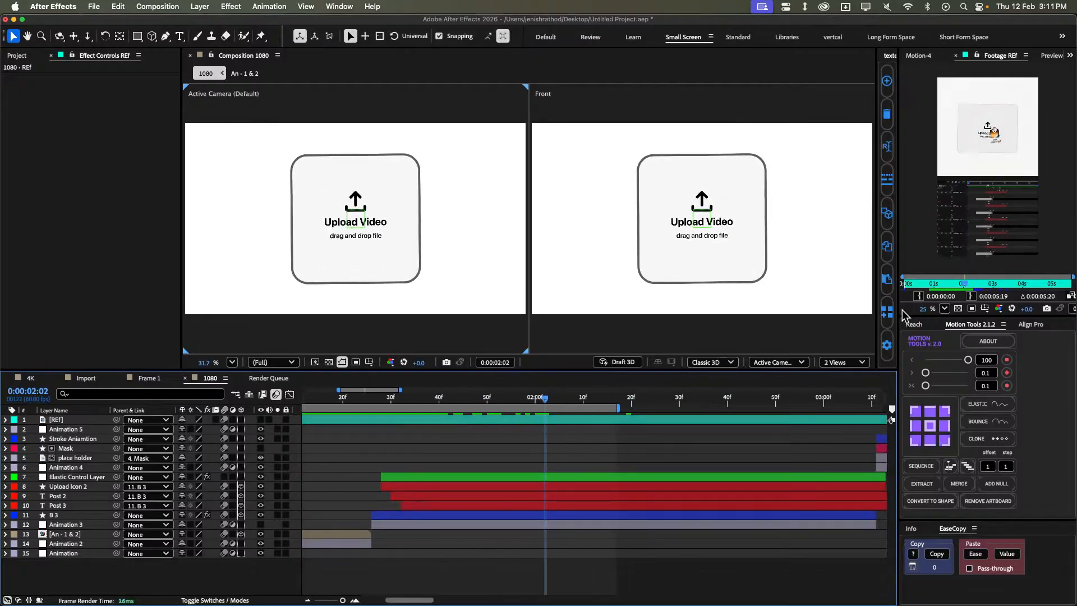
mouse_move(966, 285)
left_mouse_down()
mouse_move(983, 287)
mouse_move(957, 293)
mouse_move(1008, 283)
mouse_move(949, 297)
left_mouse_up()
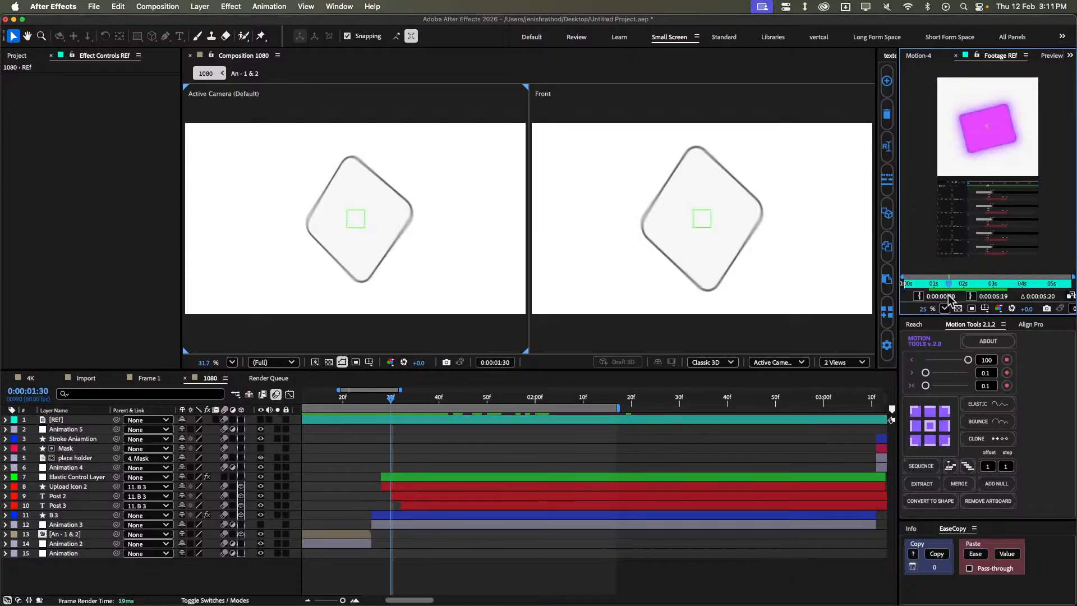
left_click(494, 454)
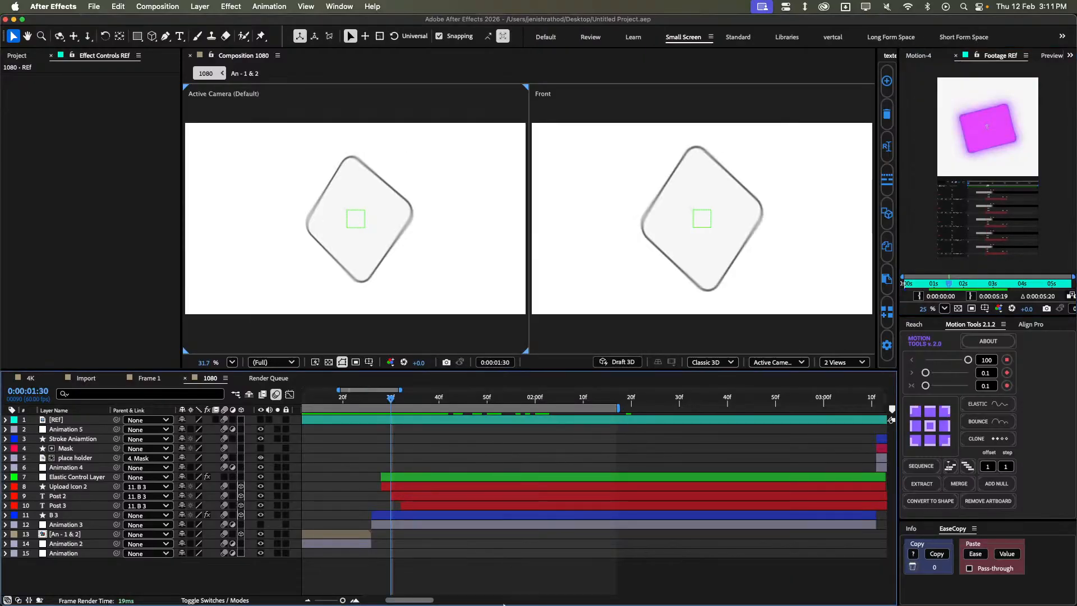
Open the Youtube design file in Figma and switch back to After Effects.
mouse_move(415, 602)
left_click(608, 582)
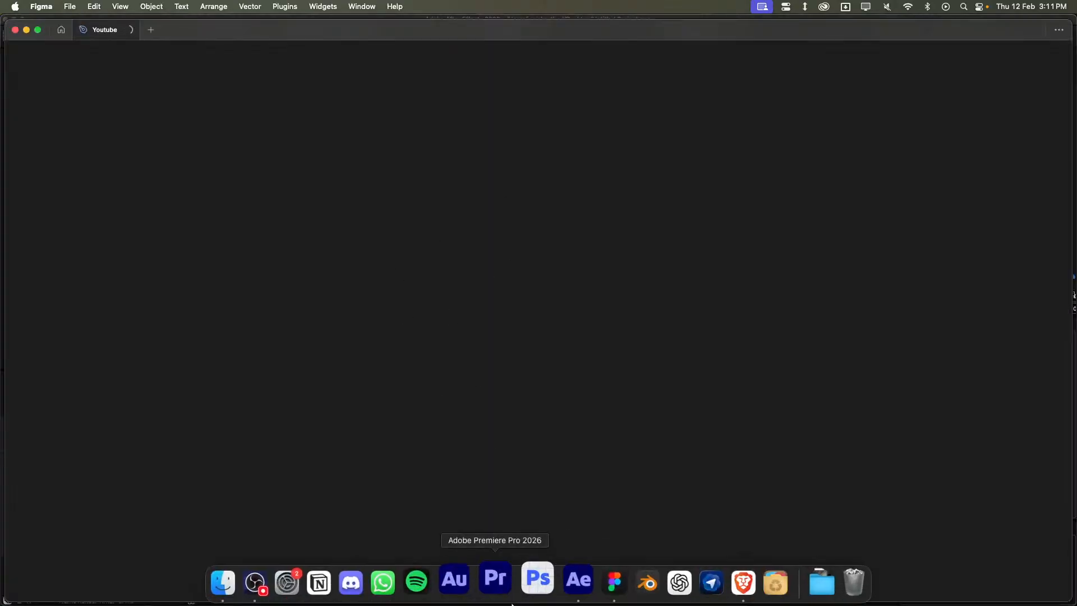
left_click(567, 573)
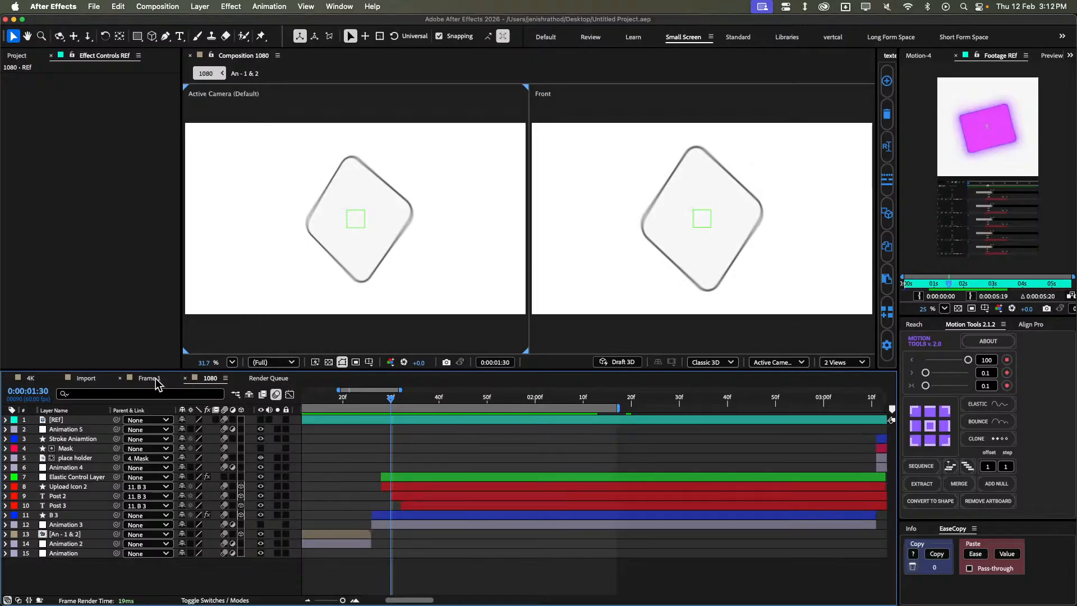
Open the Import composition and display the AEUX extension docked beside Motion Tools.
left_click(149, 378)
left_click(86, 378)
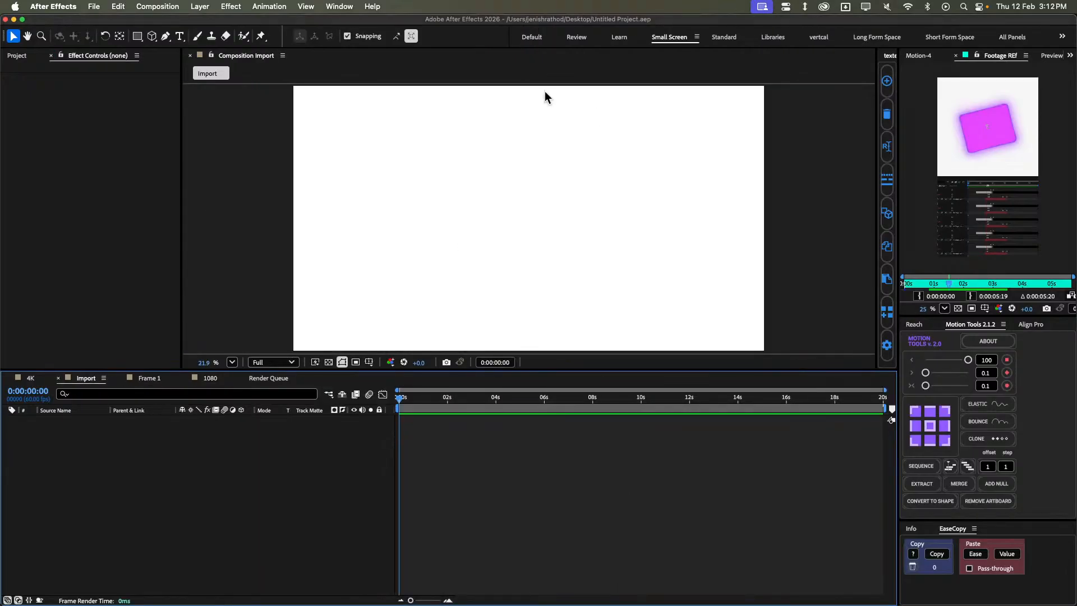
left_click(355, 6)
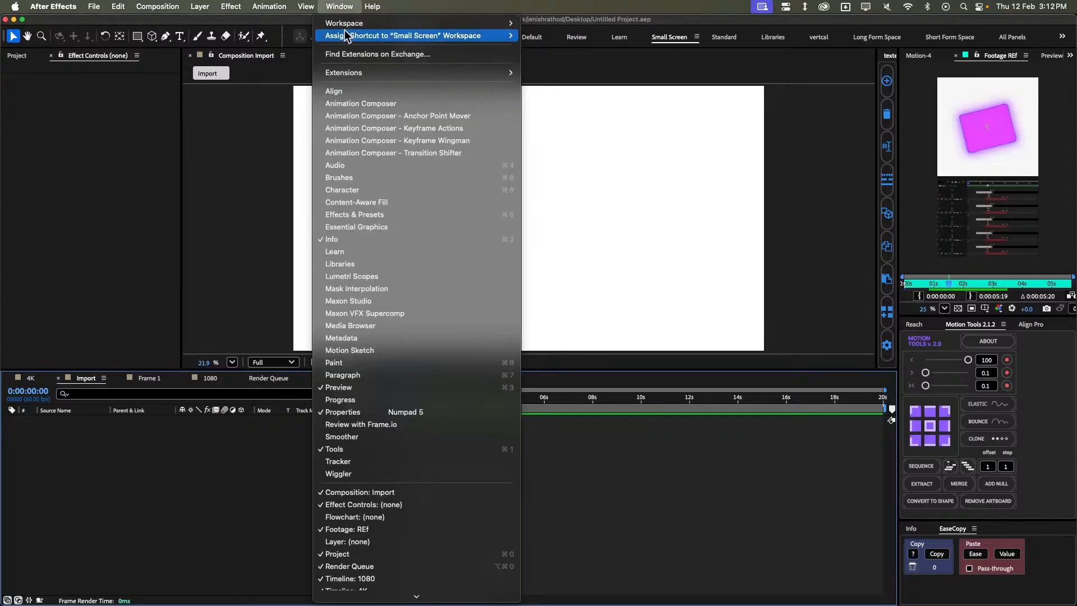
mouse_move(348, 72)
left_click(598, 78)
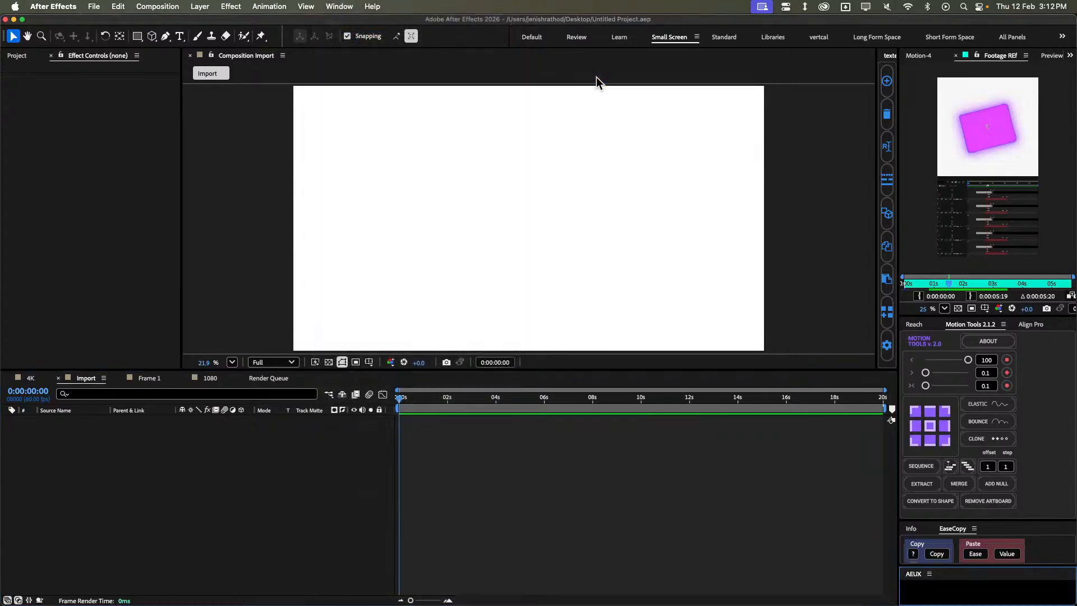
left_click_drag(913, 573, 968, 326)
left_click(729, 444)
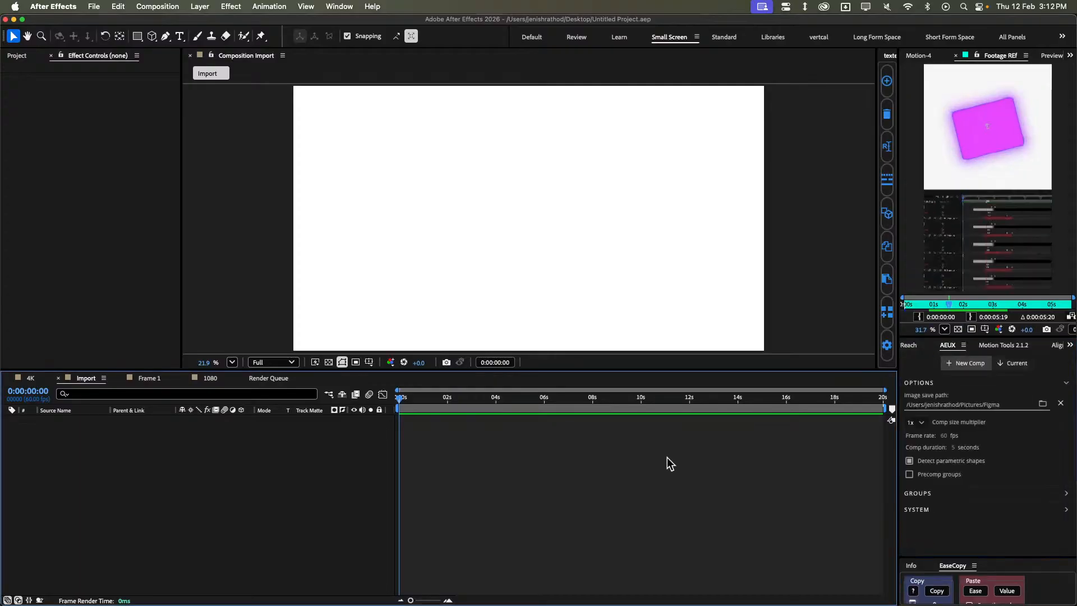
Switch to the Youtube design file in Figma and clear the selection around Frame 1.
mouse_move(657, 604)
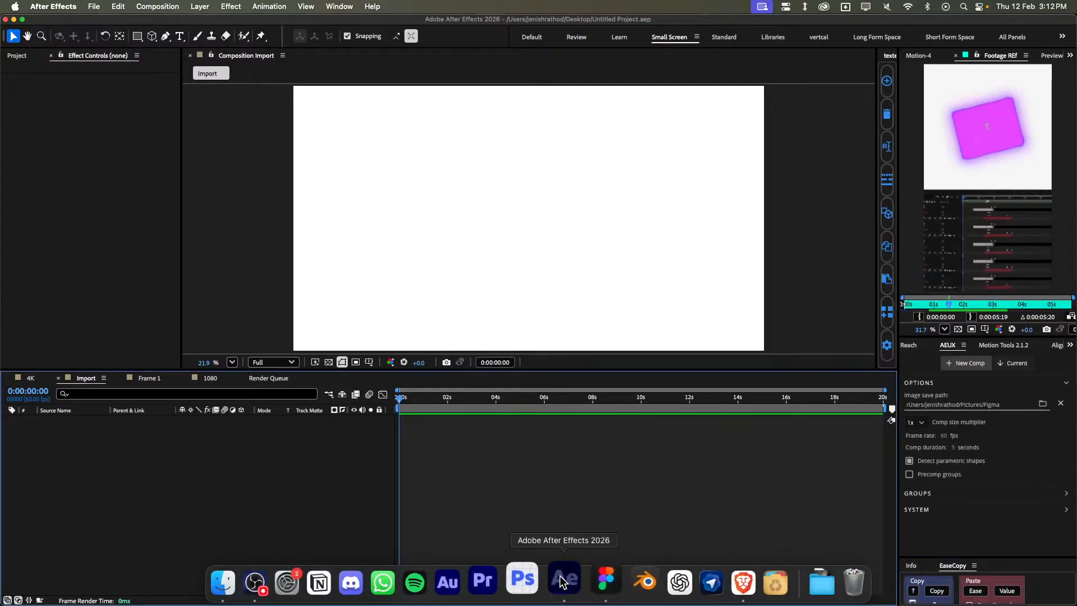
left_click(598, 594)
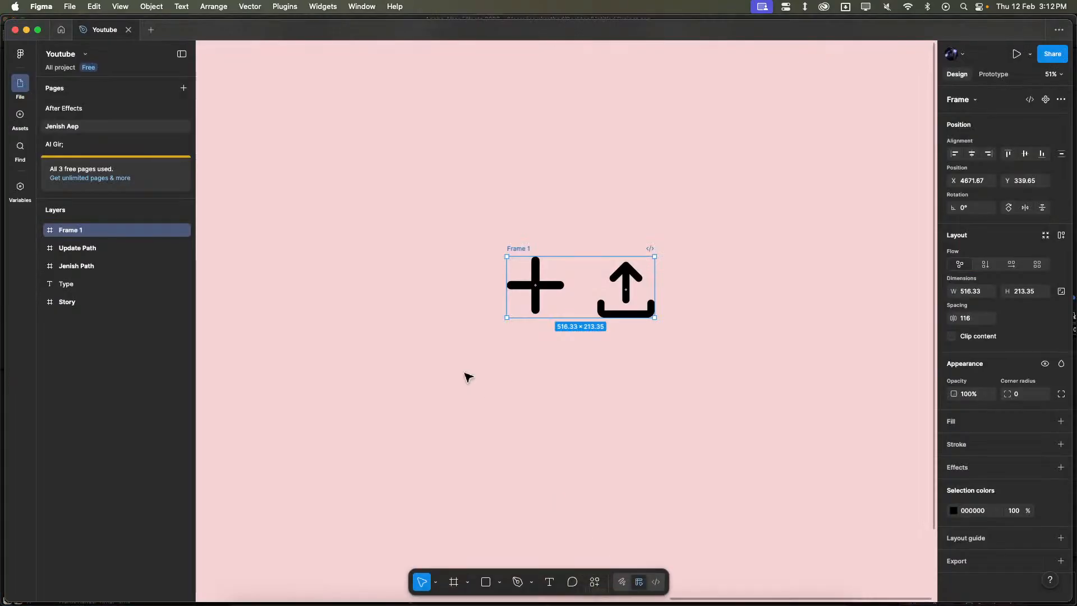
left_click(565, 359)
scroll(565, 359, "down", 2)
scroll(617, 326, "down", 2)
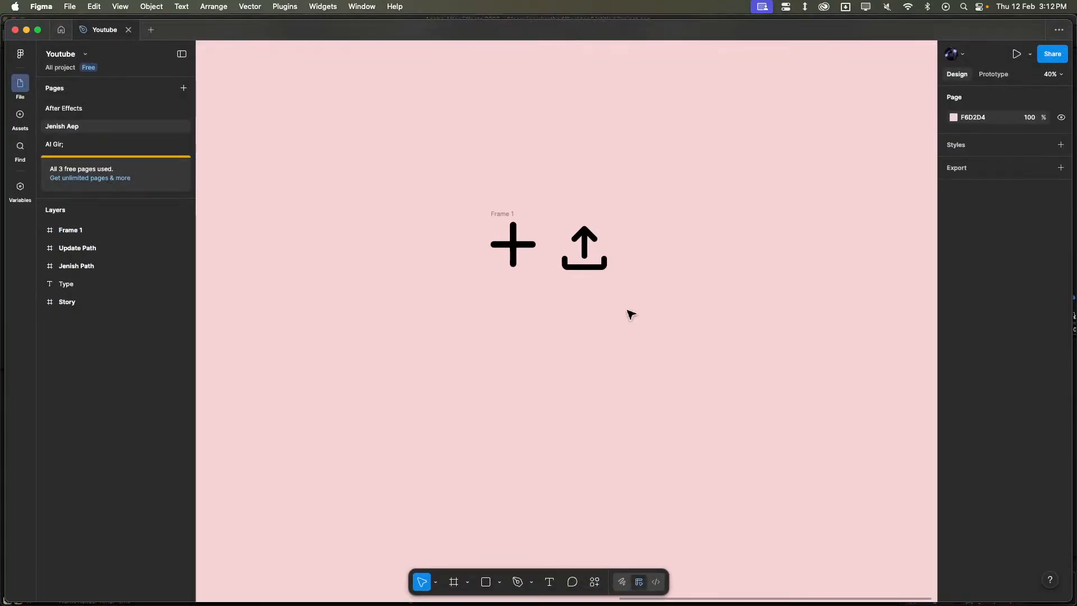
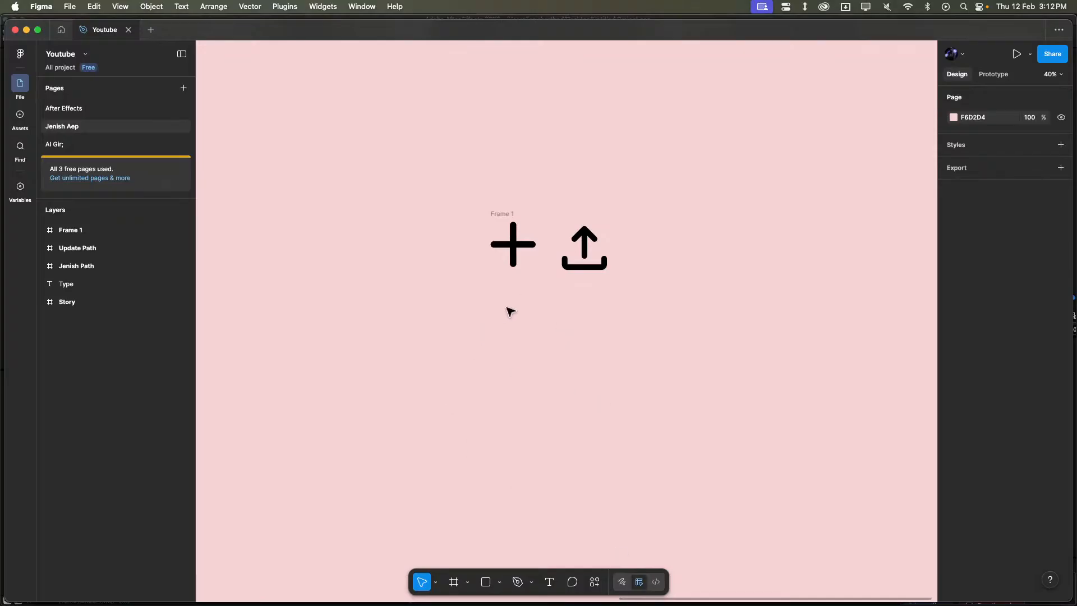
scroll(510, 312, "down", 2)
scroll(567, 426, "down", 2)
left_click(594, 583)
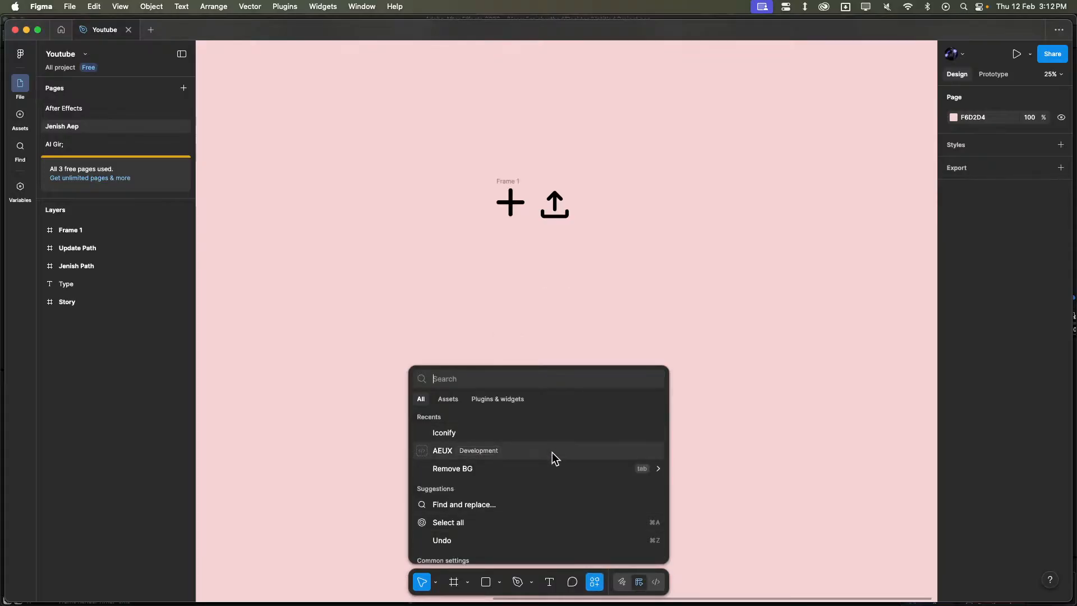
left_click(446, 433)
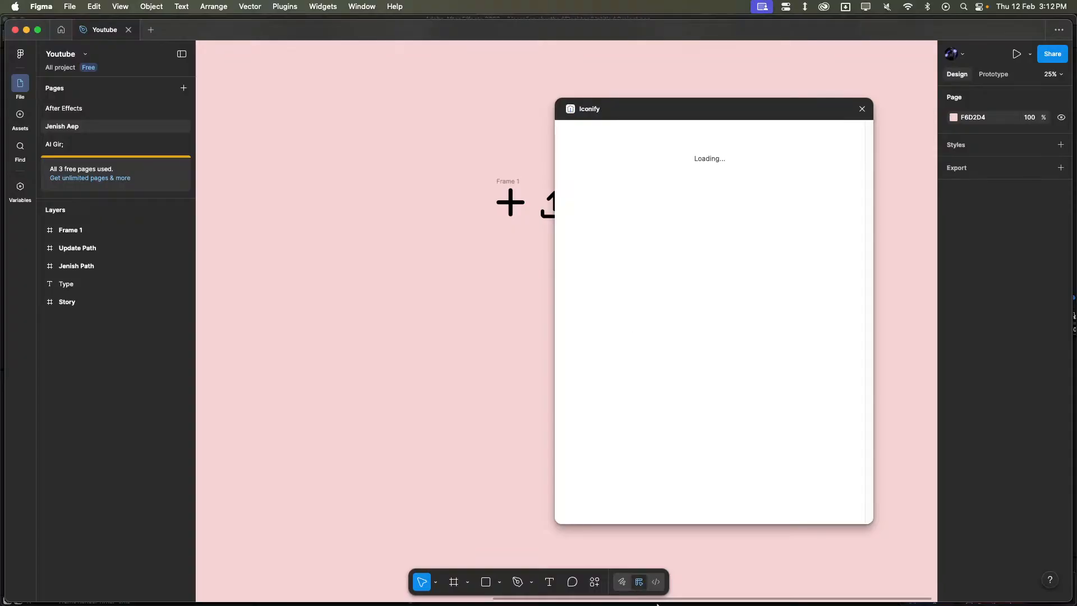
left_click(862, 106)
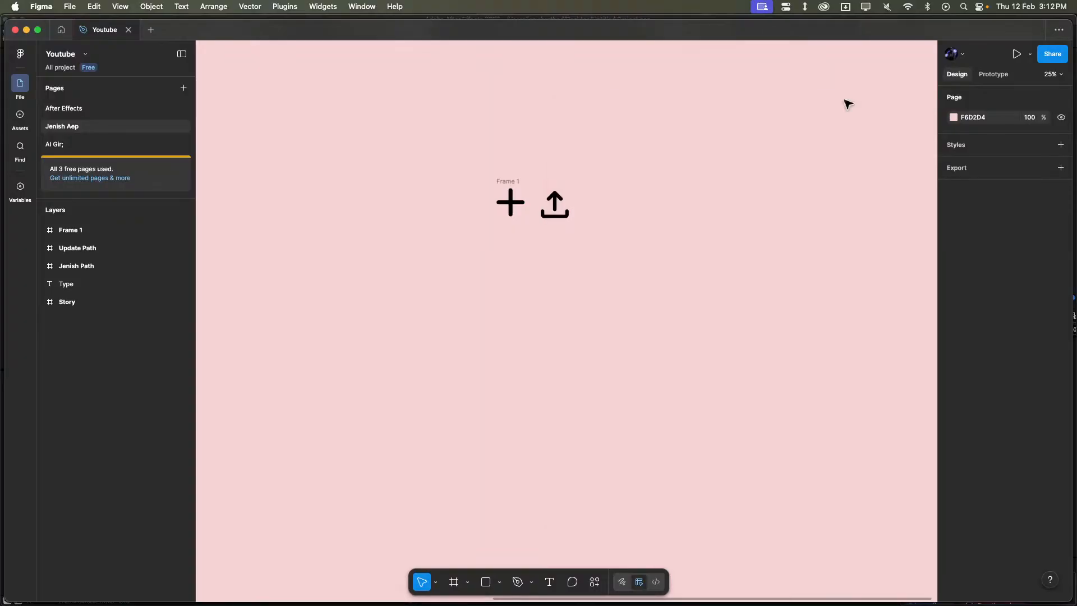
Search the Figma Community for "apple cursor".
left_click(61, 29)
left_click(26, 116)
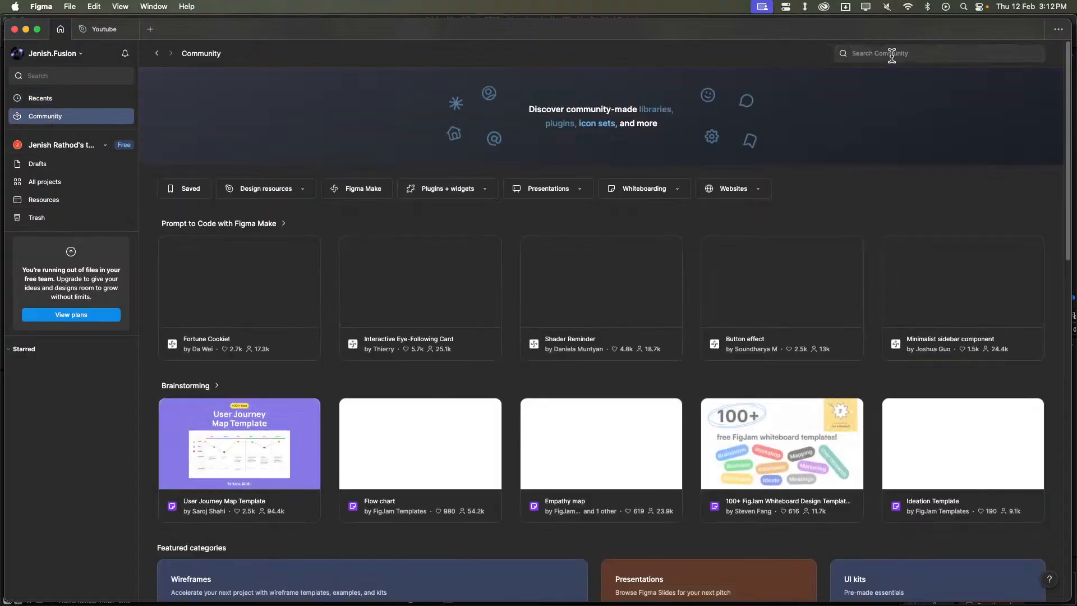
left_click(893, 53)
type("apple")
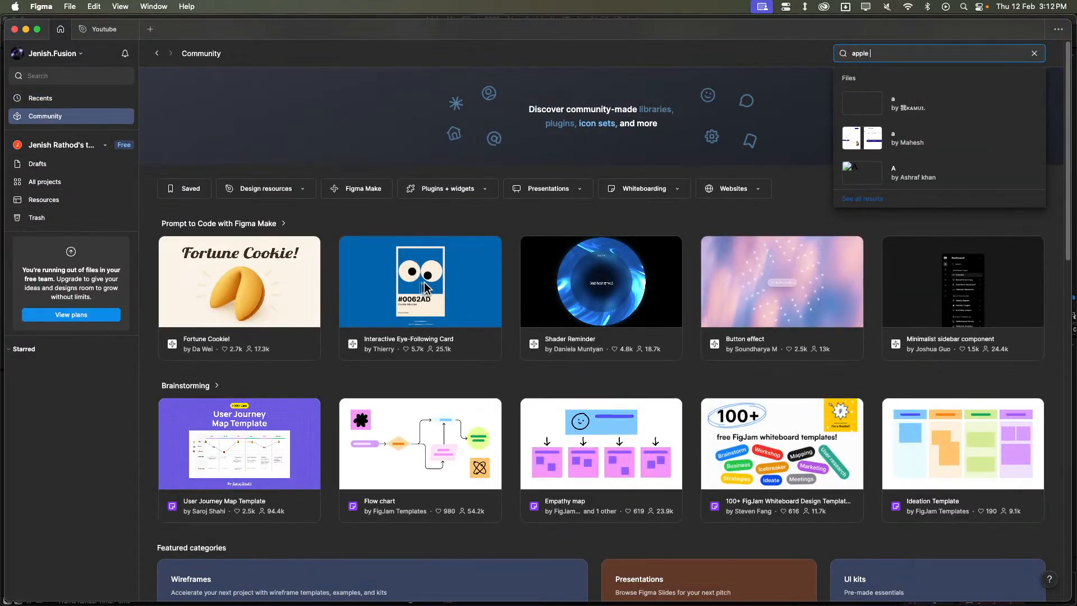
type(" c")
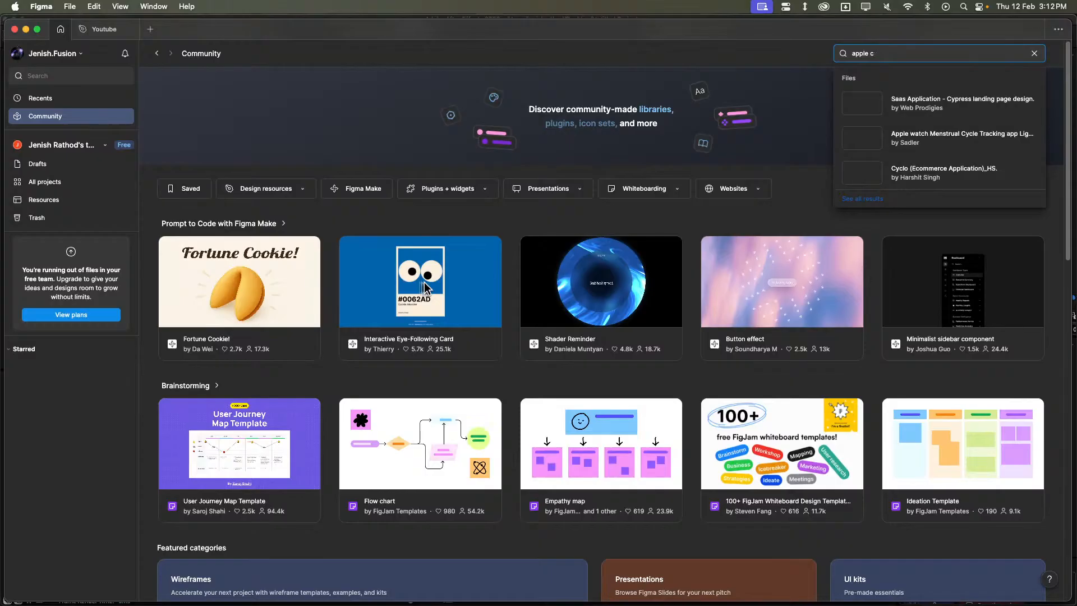
type("urs")
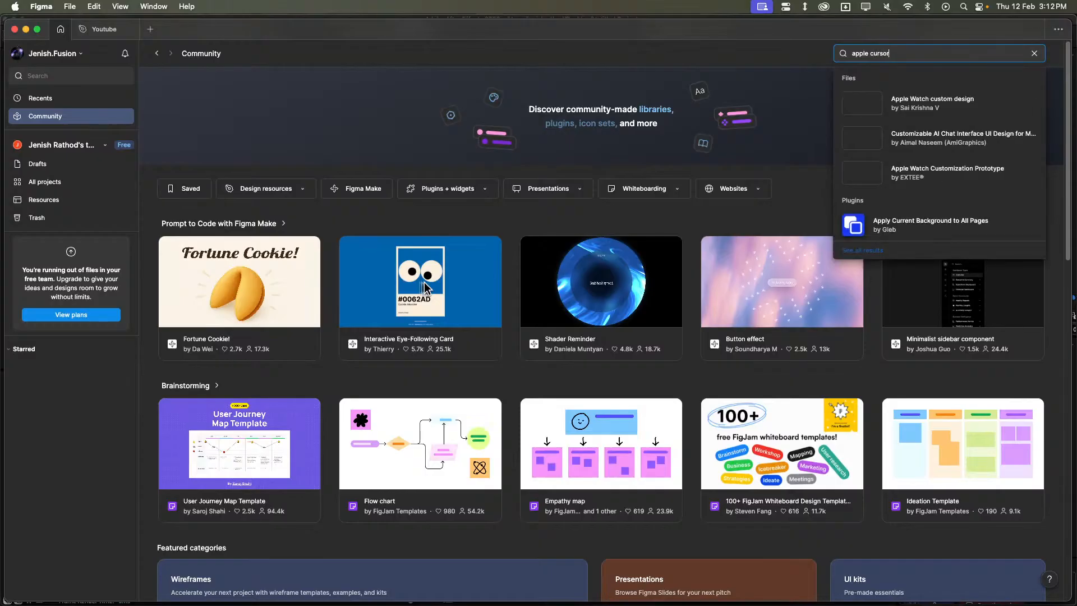
type("or")
key("Return")
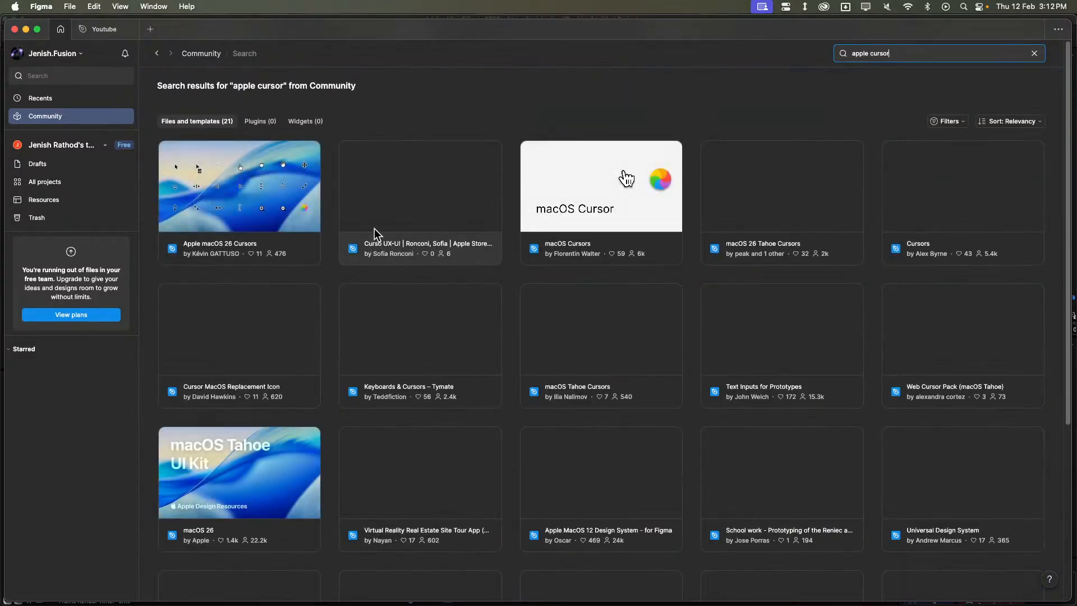
Preview the Apple macOS 26 Cursors resource, dismiss it, and open the Cursors community file for editing instead.
left_click(248, 191)
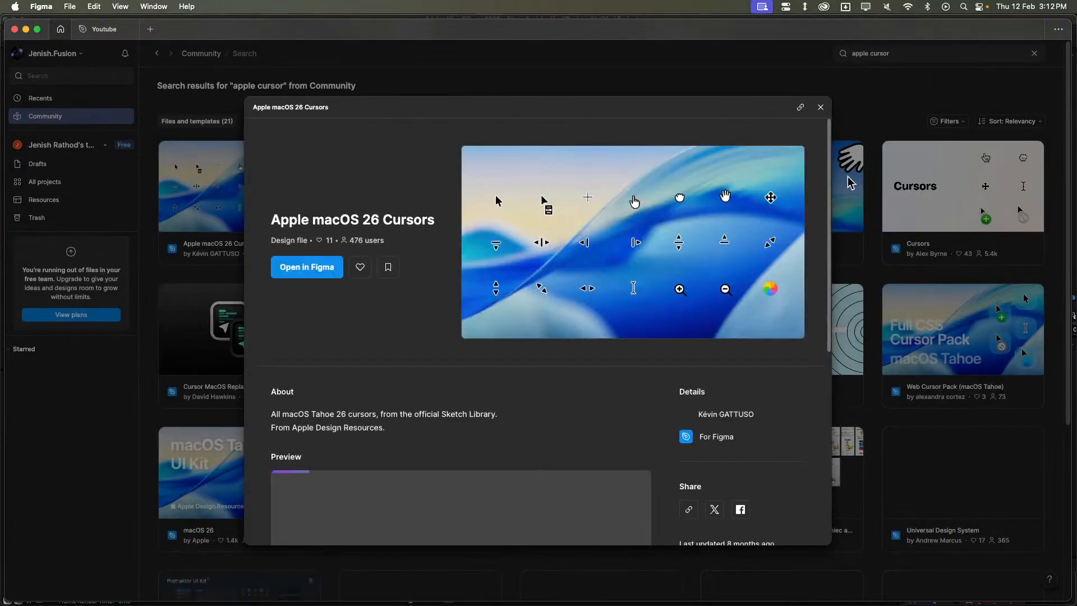
left_click(839, 108)
left_click(959, 185)
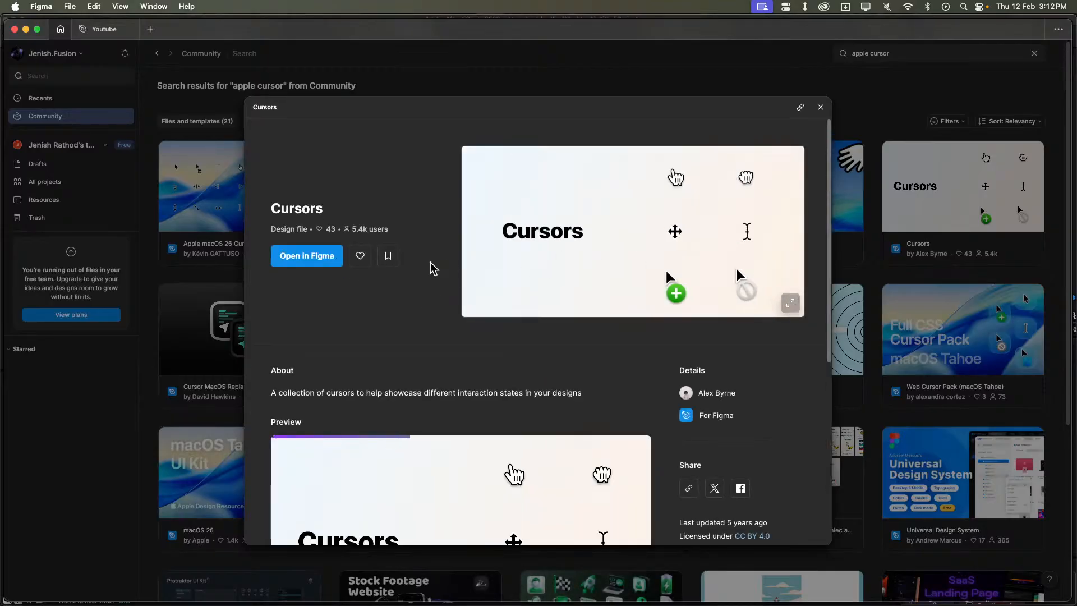
left_click(312, 257)
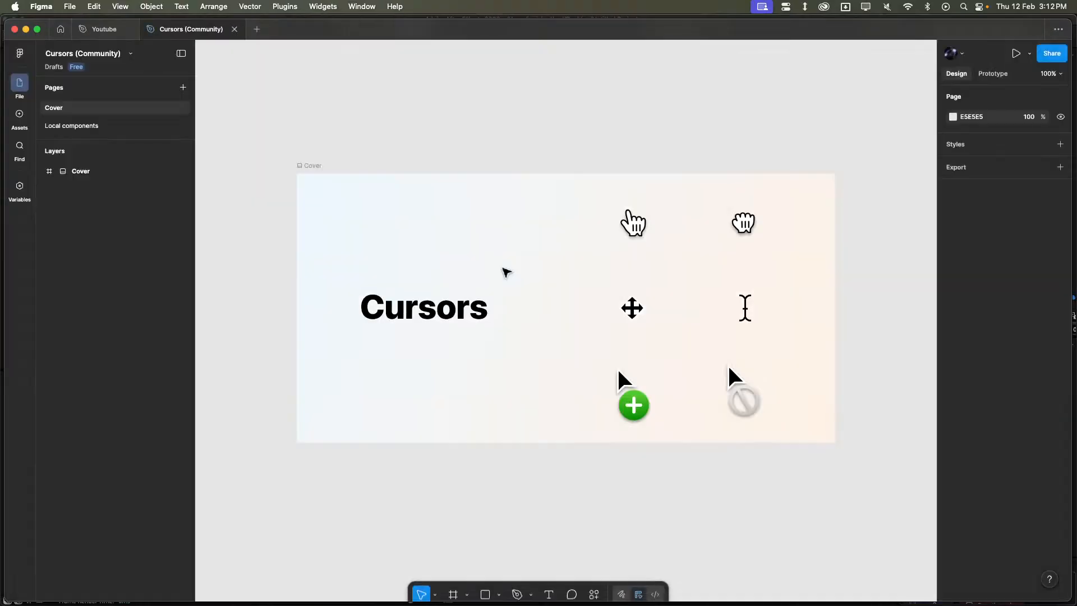
Copy the closed-hand cursor from the Cursors cover into the Youtube design file.
left_click(743, 224)
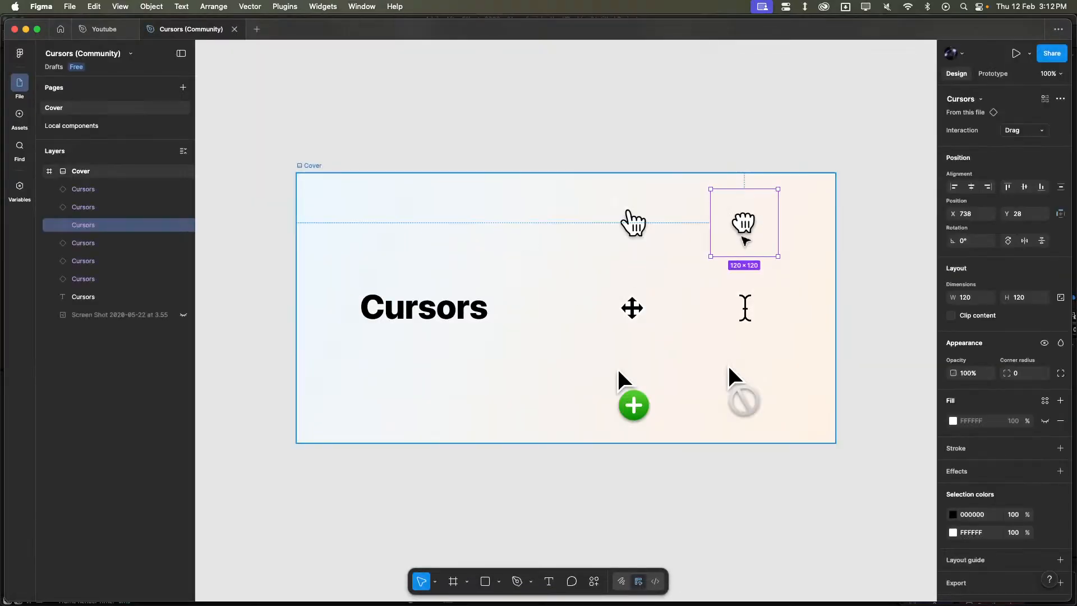
left_click(107, 30)
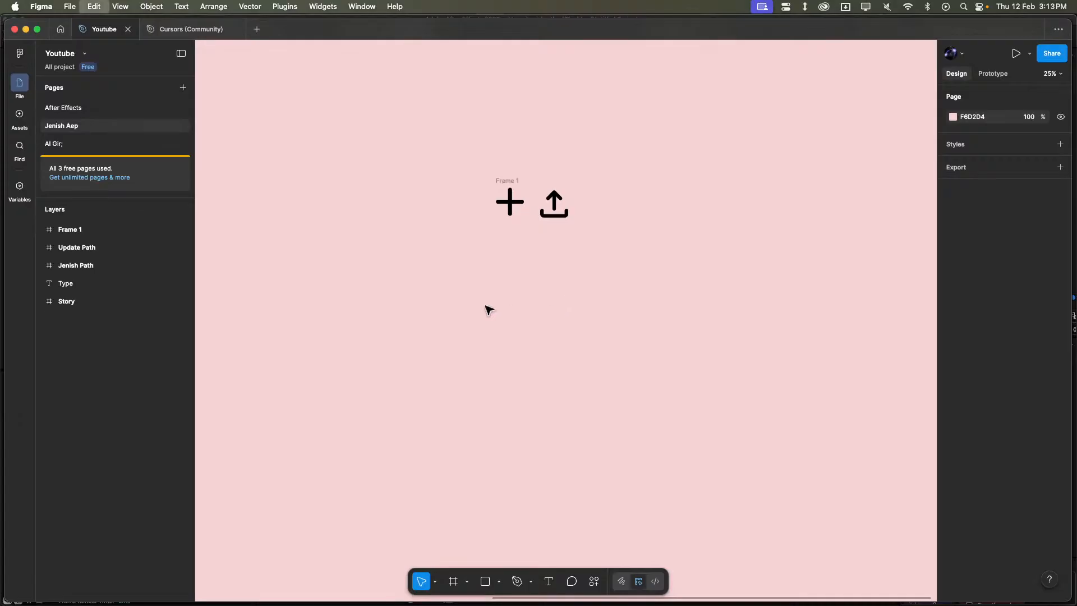
key("super+v")
scroll(611, 343, "up", 5)
Detach the pasted hand cursor from its component instance.
right_click(449, 274)
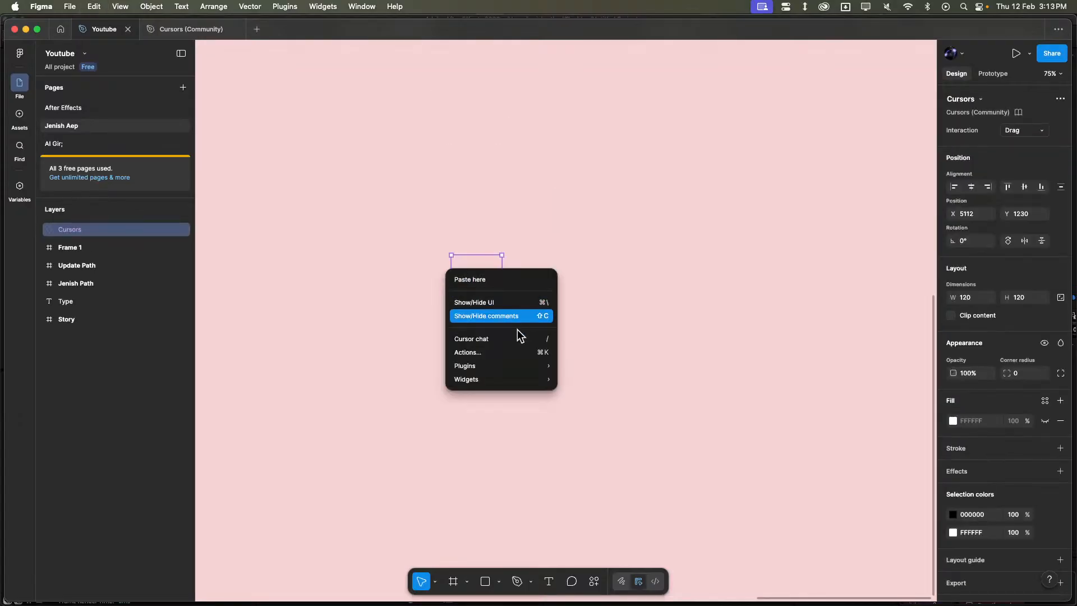
left_click(487, 264)
right_click(473, 277)
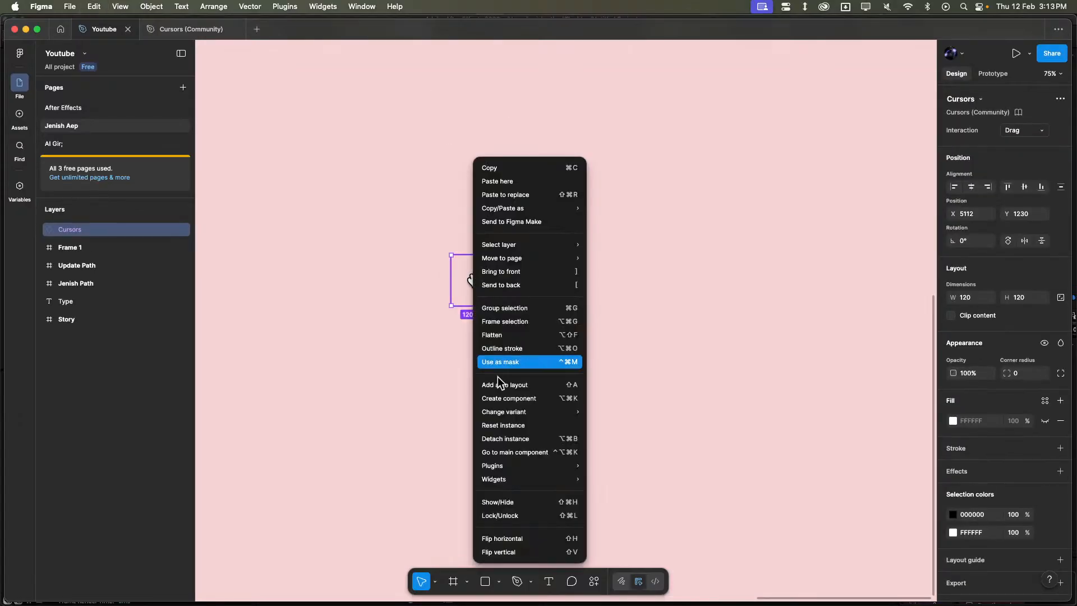
left_click(520, 446)
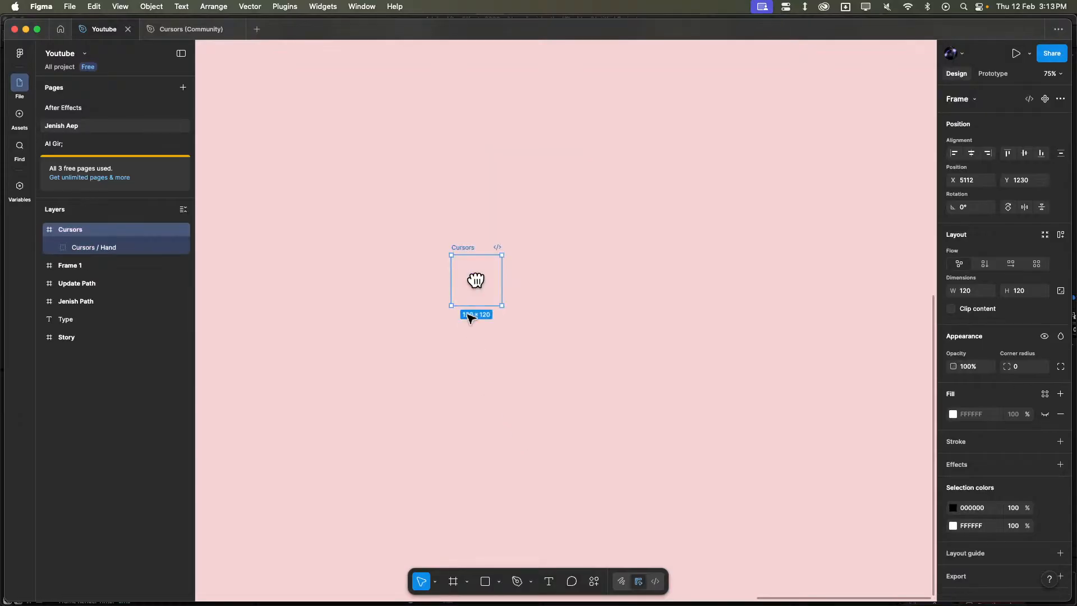
Ungroup the Cursors frame so only the Cursors / Hand group is left.
right_click(469, 277)
left_click(389, 264)
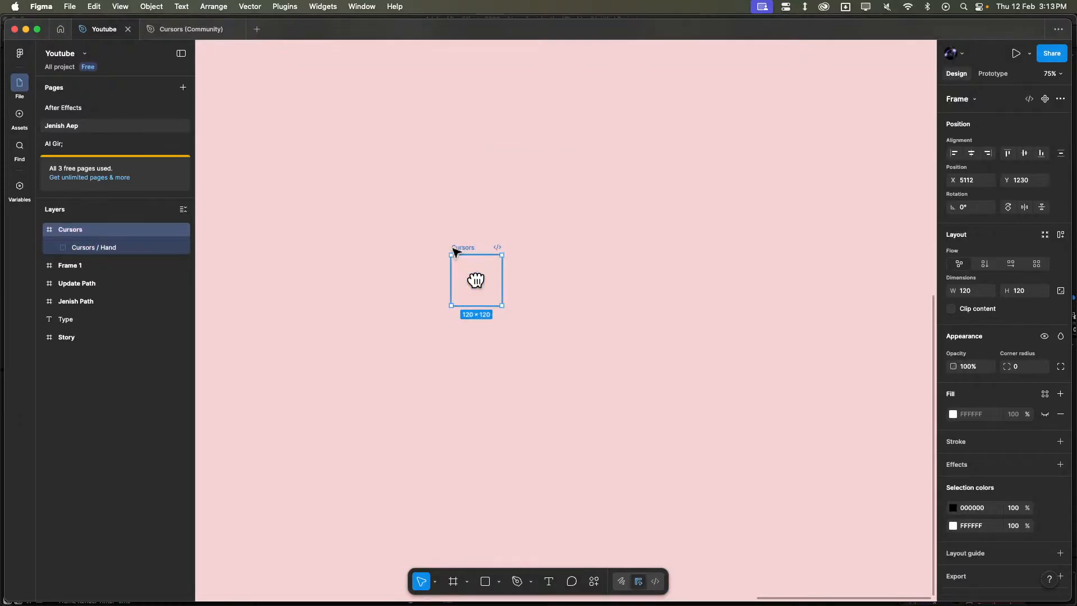
left_click(461, 262)
left_click(471, 255)
right_click(471, 255)
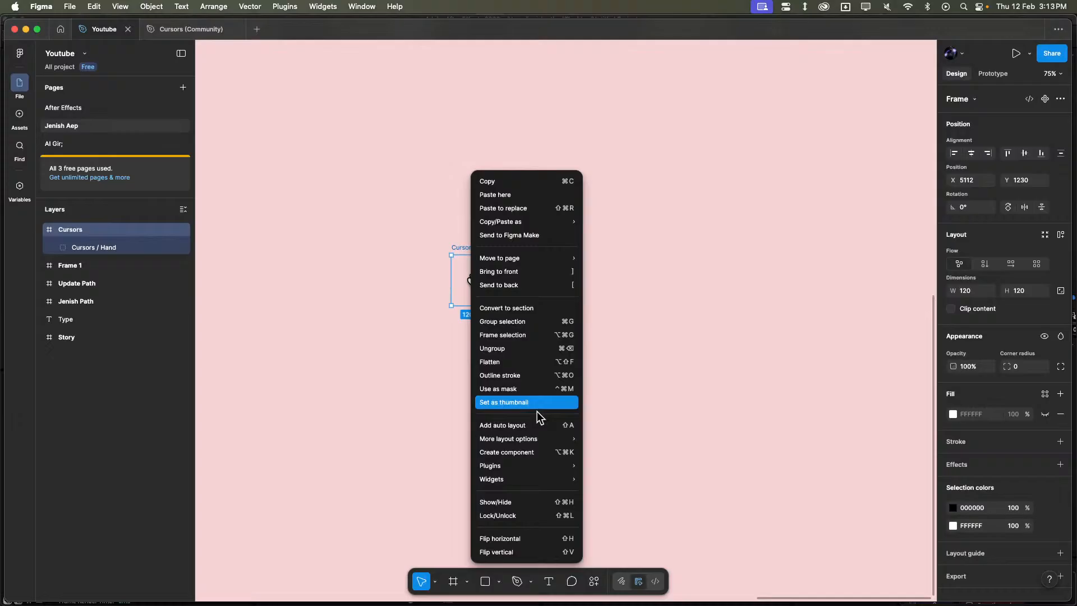
left_click(506, 350)
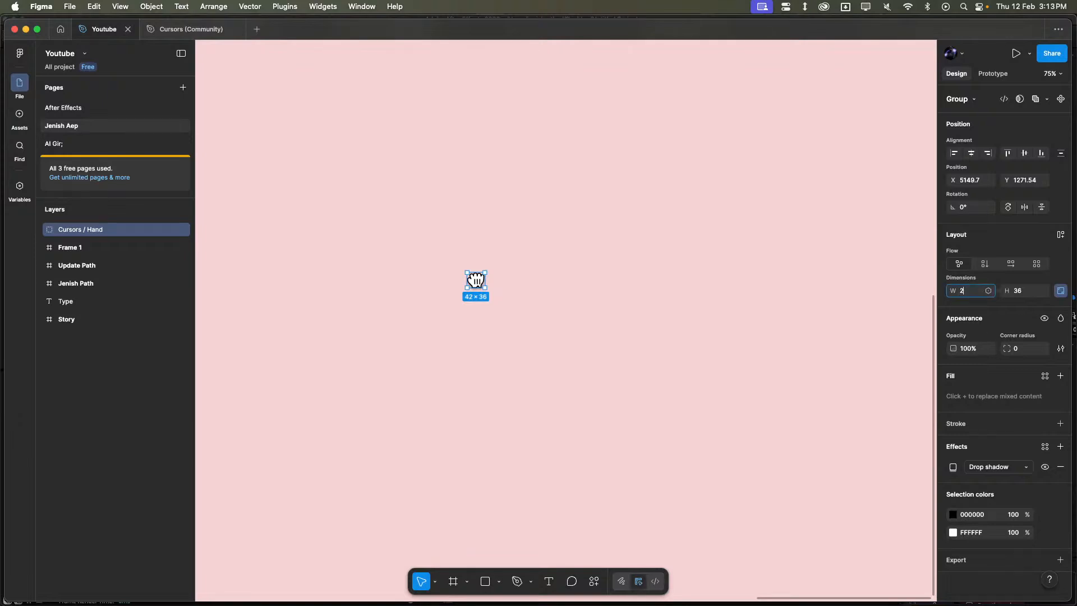
Set the width of the Cursors / Hand group to 200 with its proportions locked.
left_click(995, 297)
type("200")
key("Return")
left_click(632, 315)
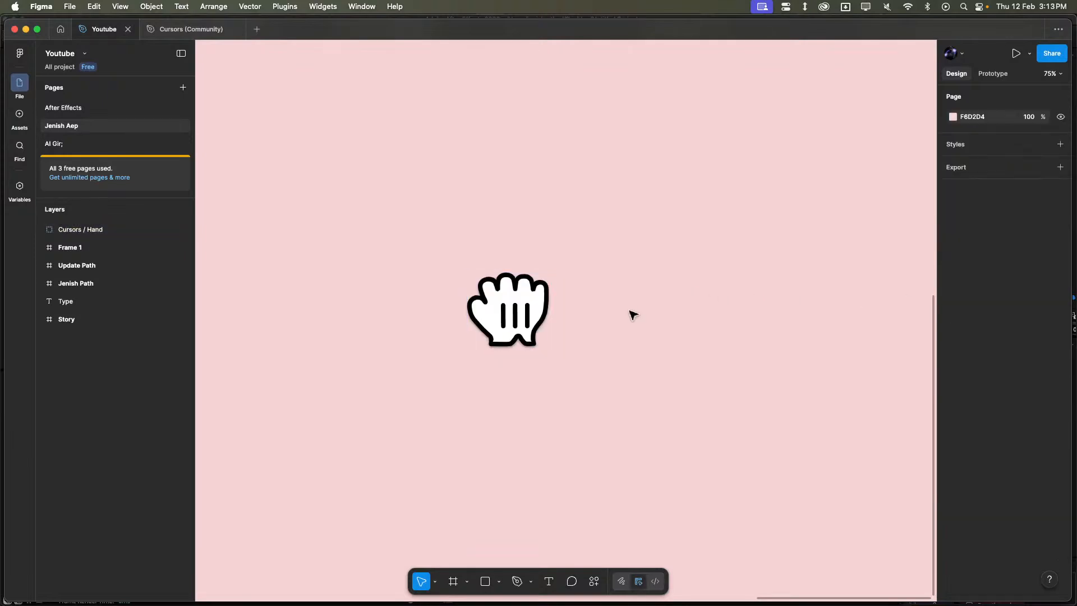
Wrap the enlarged Cursors / Hand group in a new frame.
left_click(540, 313)
scroll(597, 313, "down", 5)
left_click(646, 326)
left_click(556, 326)
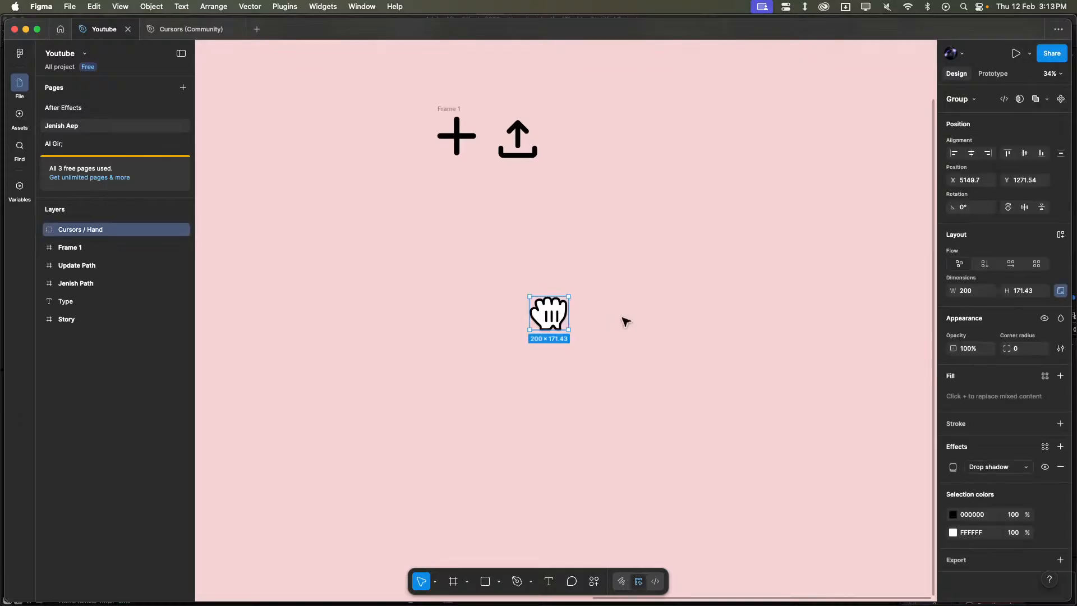
right_click(549, 320)
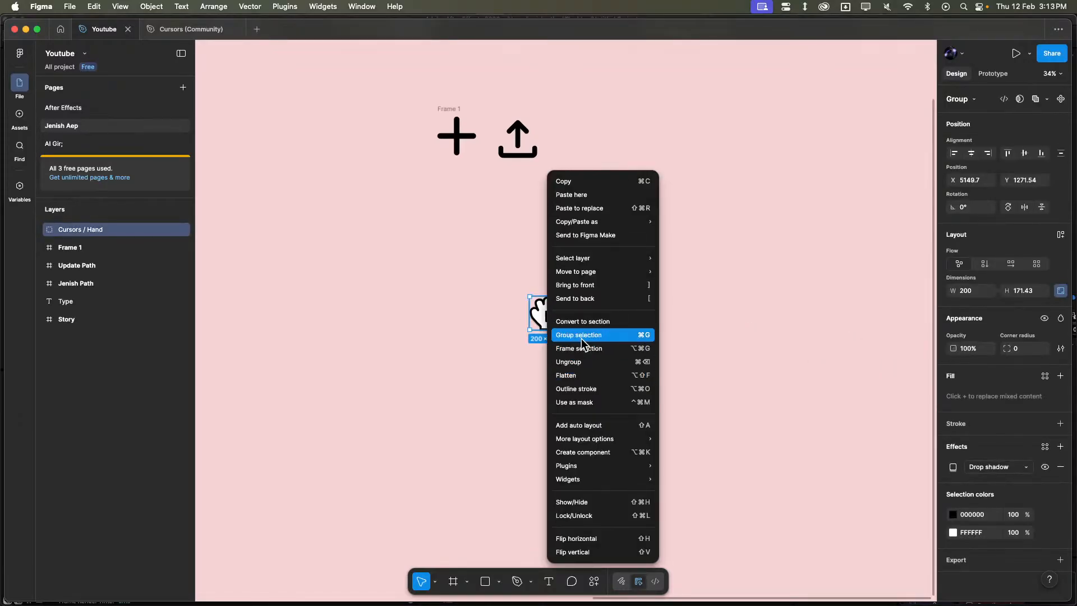
left_click(583, 348)
Send the framed hand cursor to After Effects as a new composition with the AEUX development plugin.
right_click(551, 318)
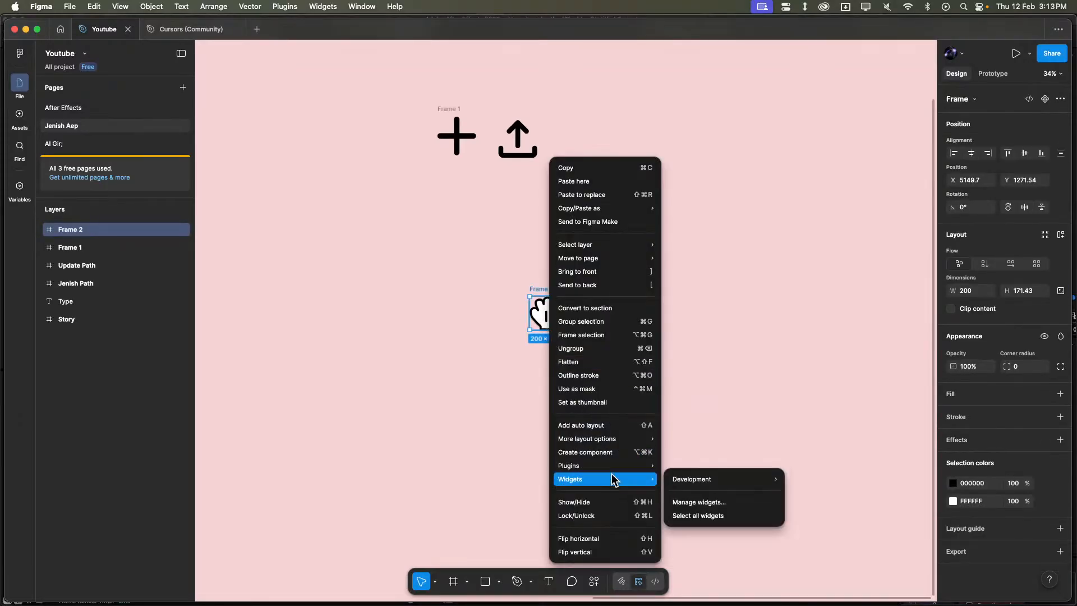
mouse_move(642, 470)
mouse_move(753, 529)
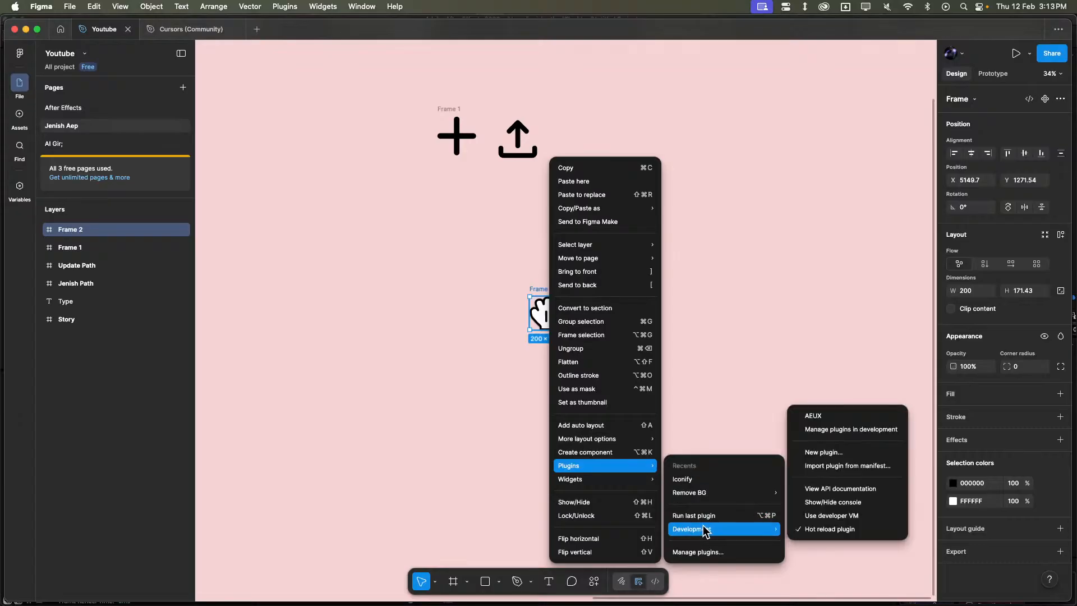
left_click(826, 419)
left_click(659, 343)
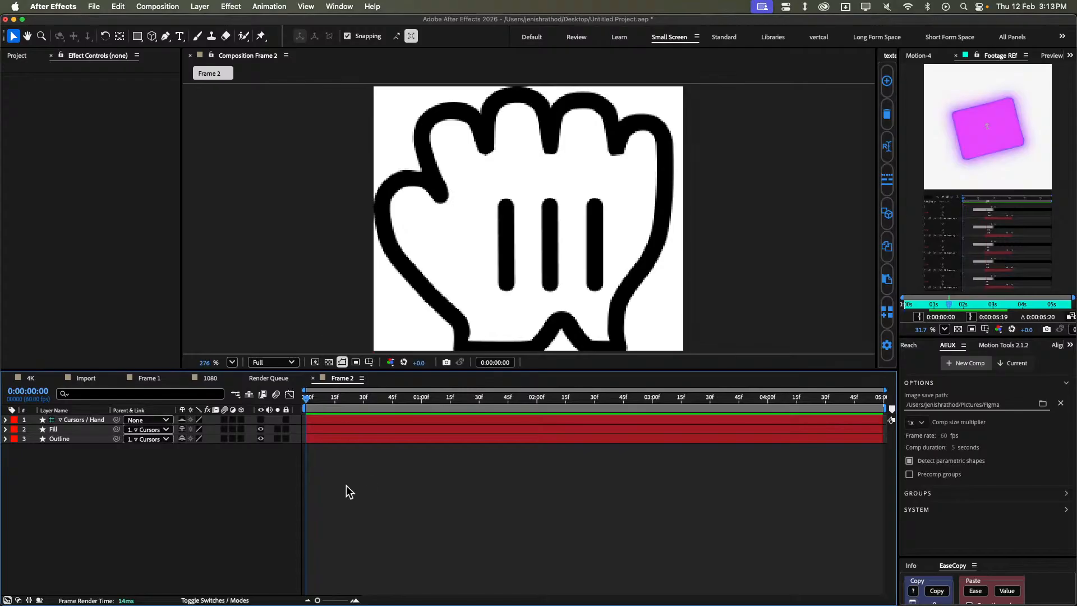
Merge the Cursors / Hand, Fill and Outline layers of Frame 2 into one shape layer with Motion Tools.
key("super+a")
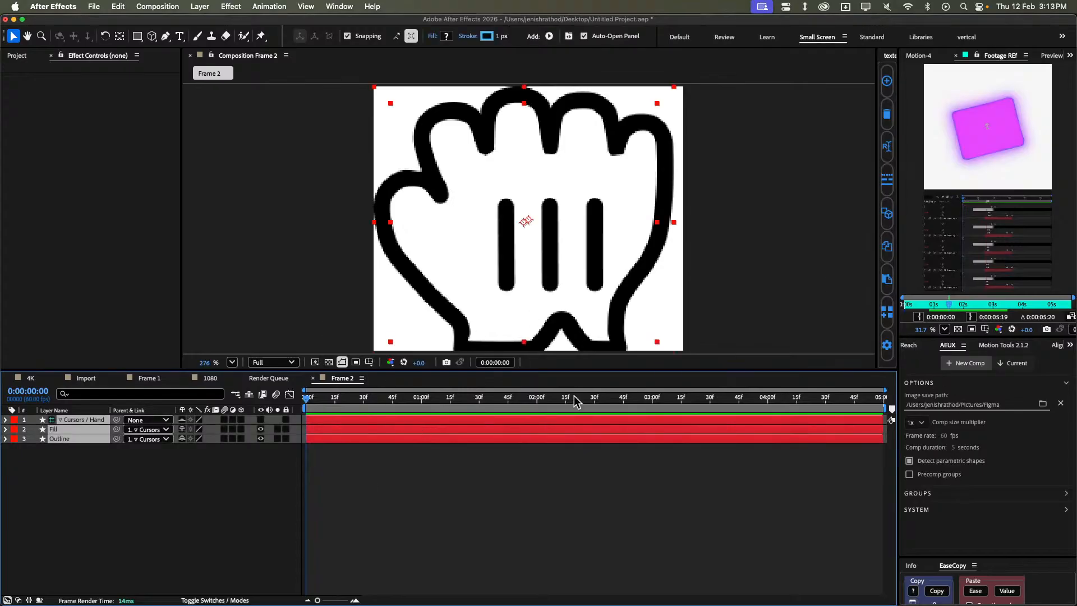
left_click(990, 346)
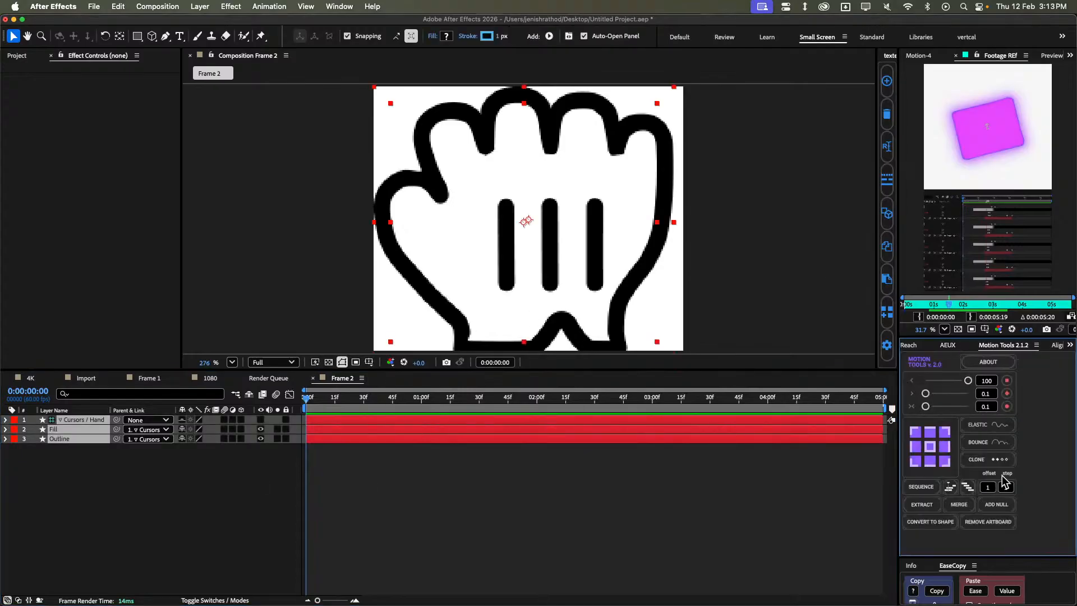
left_click(956, 503)
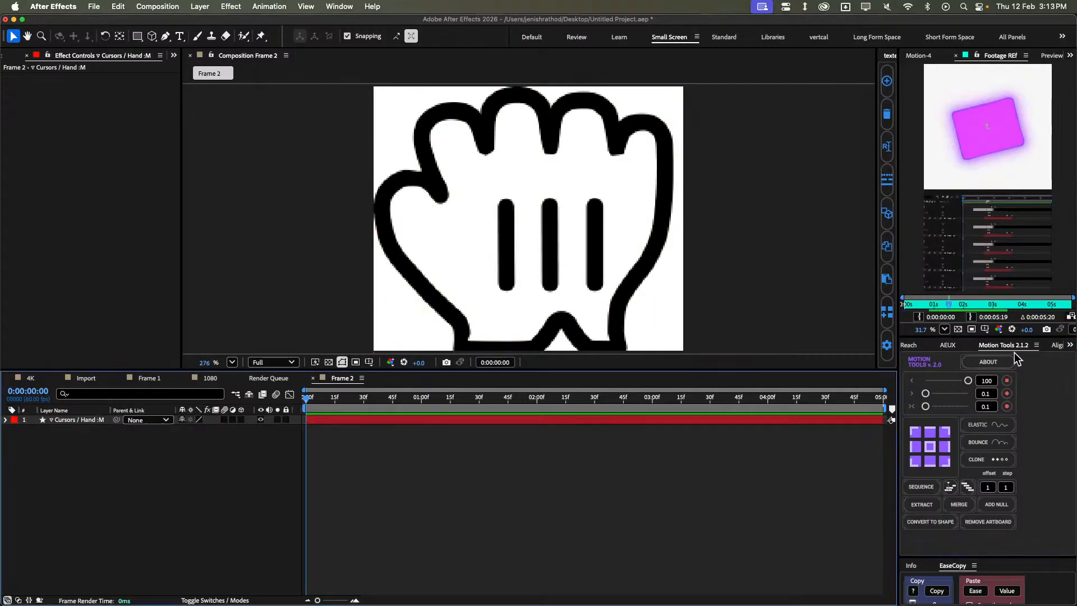
Close the AEUX panel.
left_click(948, 346)
right_click(956, 350)
left_click(941, 358)
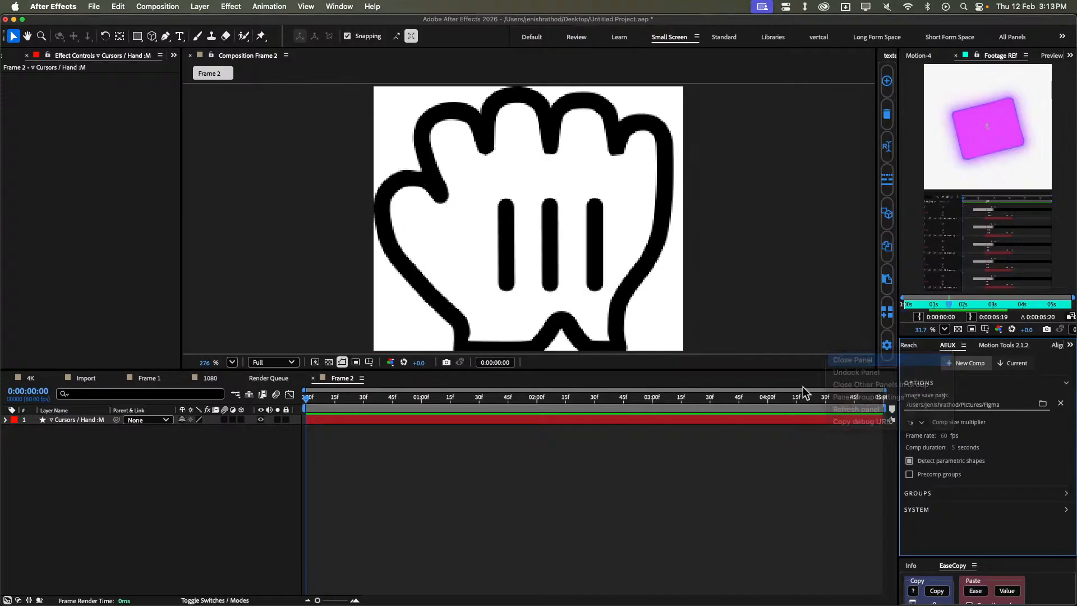
Rename the merged cursor layer as Hand and change its label color to blue.
left_click(477, 421)
key("Return")
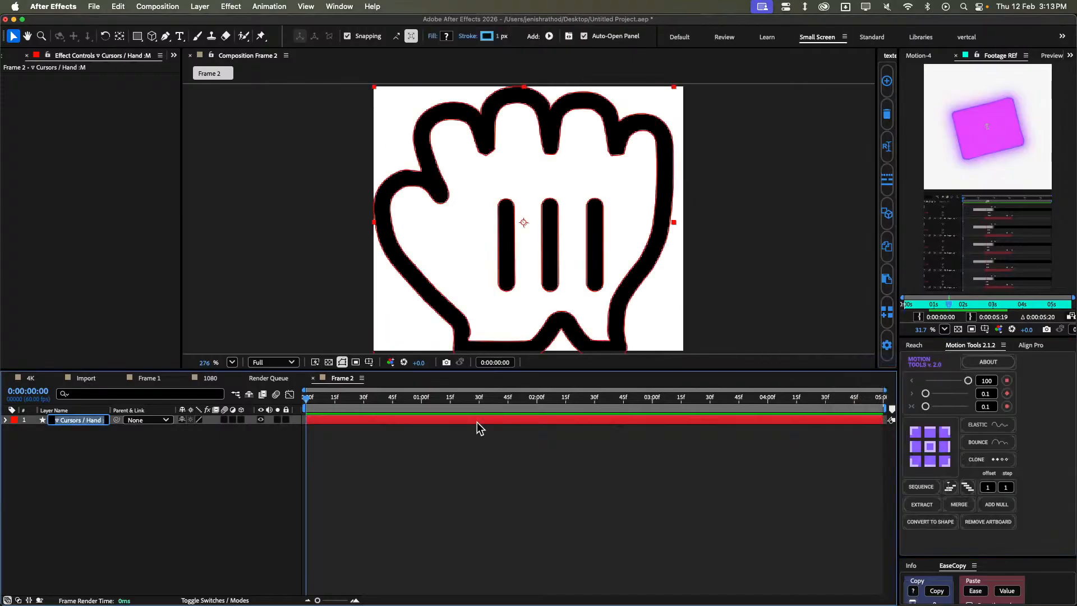
type("g")
key("Return")
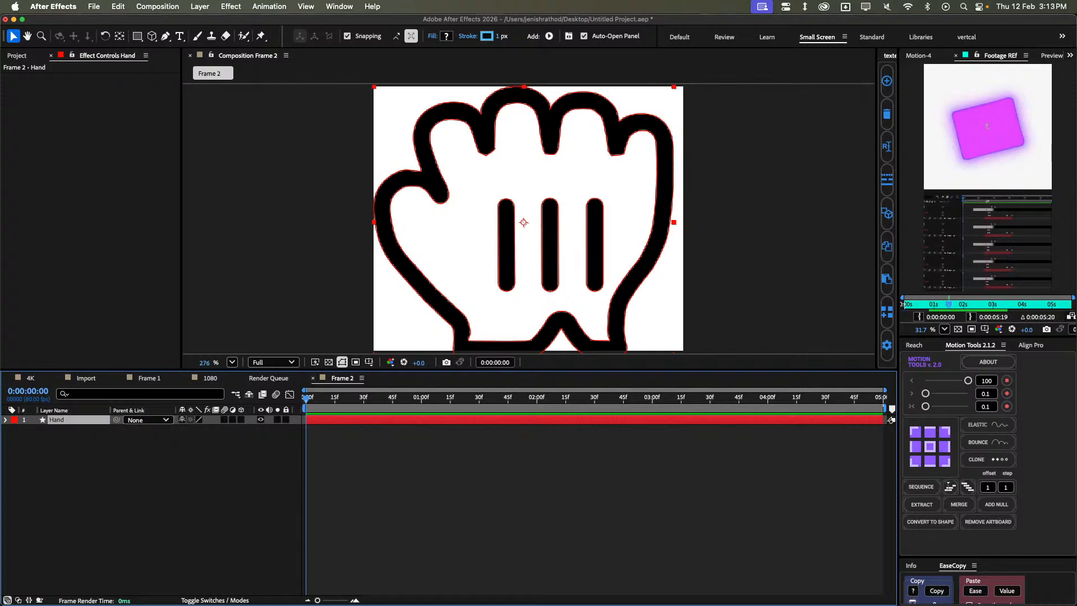
left_click(13, 420)
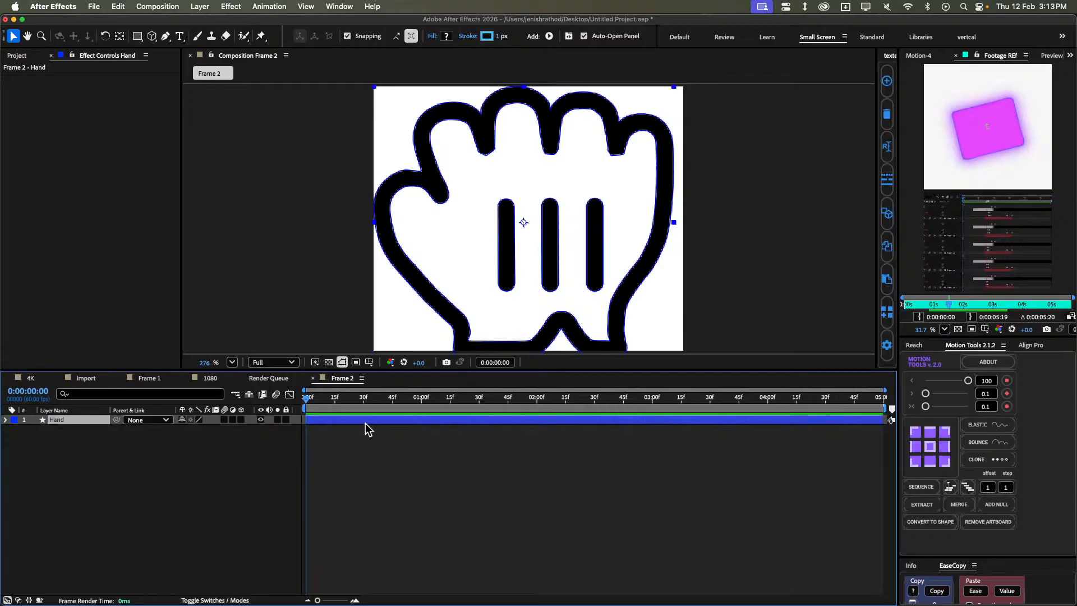
Copy the Hand layer from Frame 2 into the 1080 composition as the topmost layer.
left_click(34, 379)
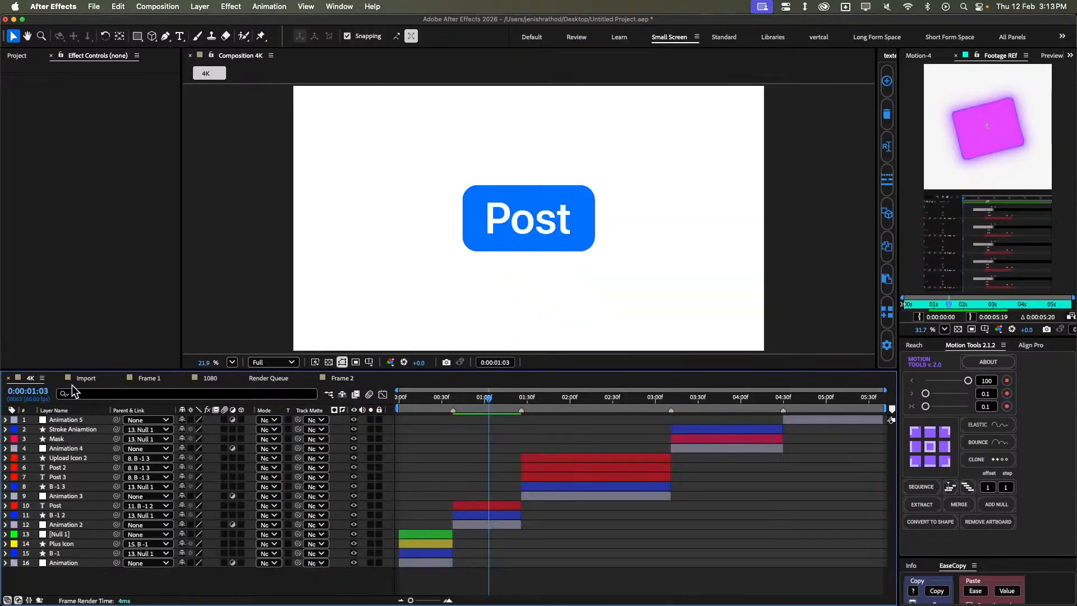
left_click(218, 381)
key("super+b")
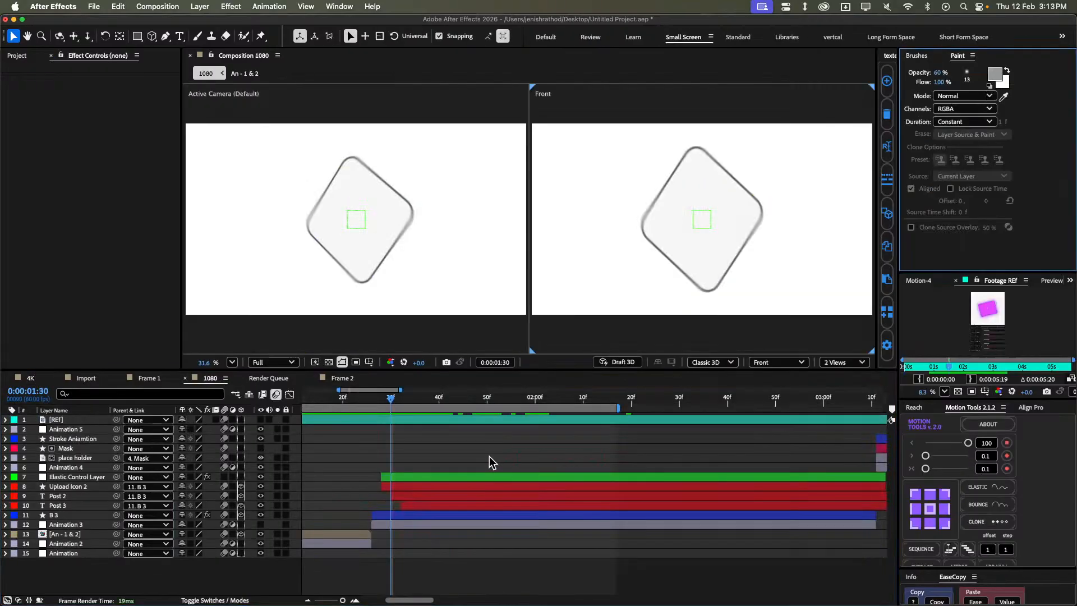
key("super+v")
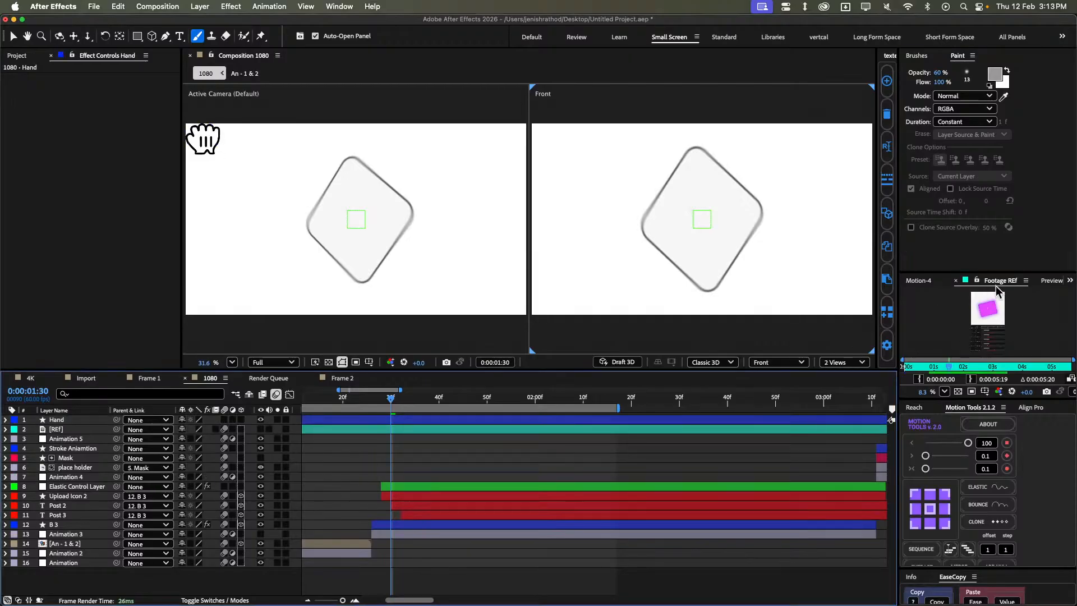
Close the Footage REF, Paint and Brushes panels and reset the Small Screen workspace to its saved layout.
left_click(954, 280)
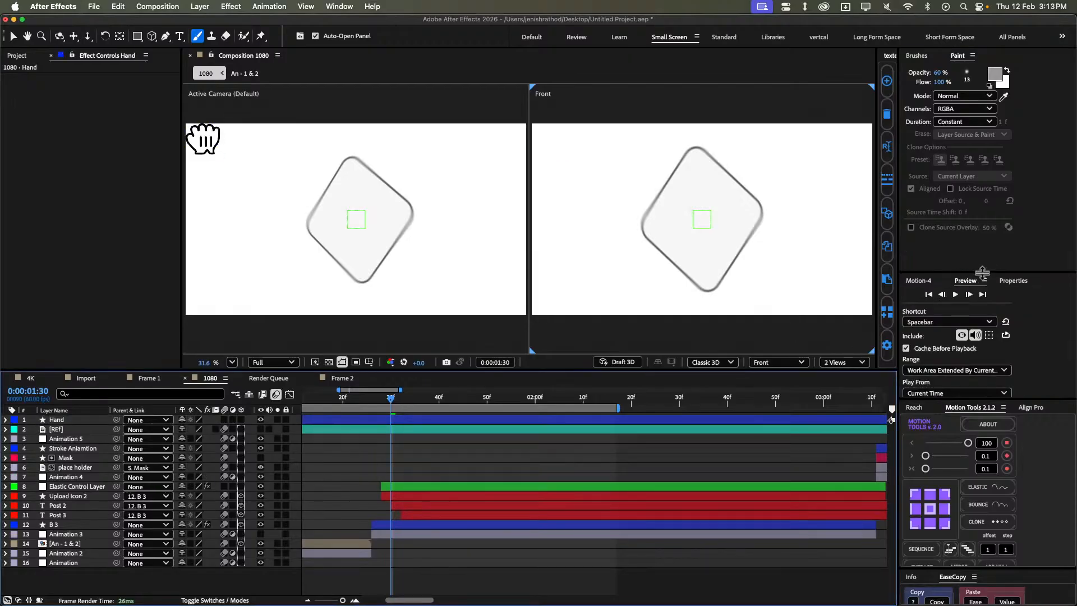
left_click(973, 55)
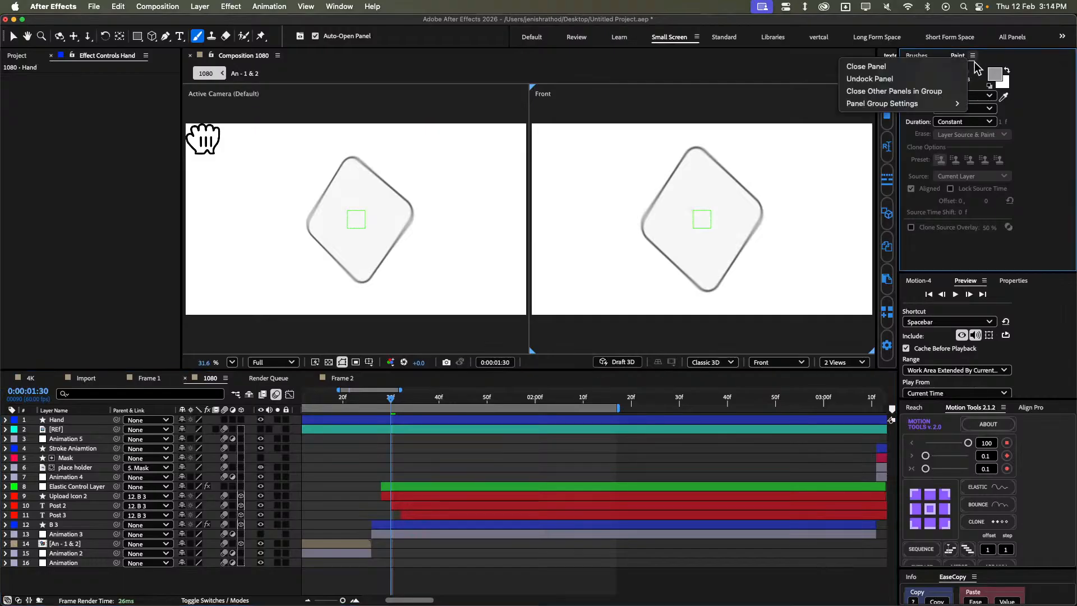
left_click(940, 66)
left_click(973, 56)
left_click(948, 65)
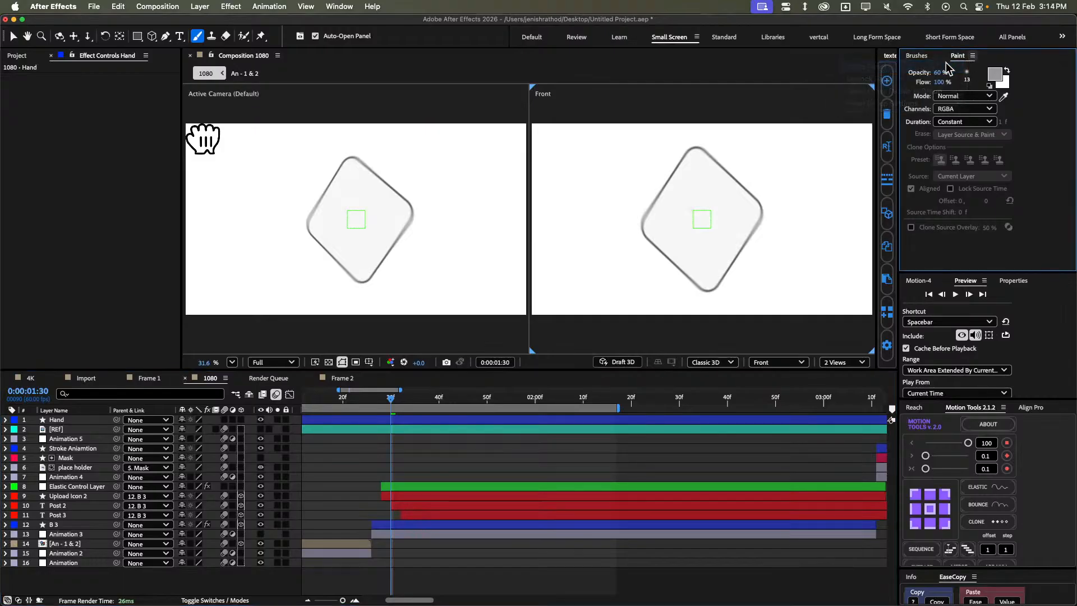
left_click(935, 55)
left_click(948, 66)
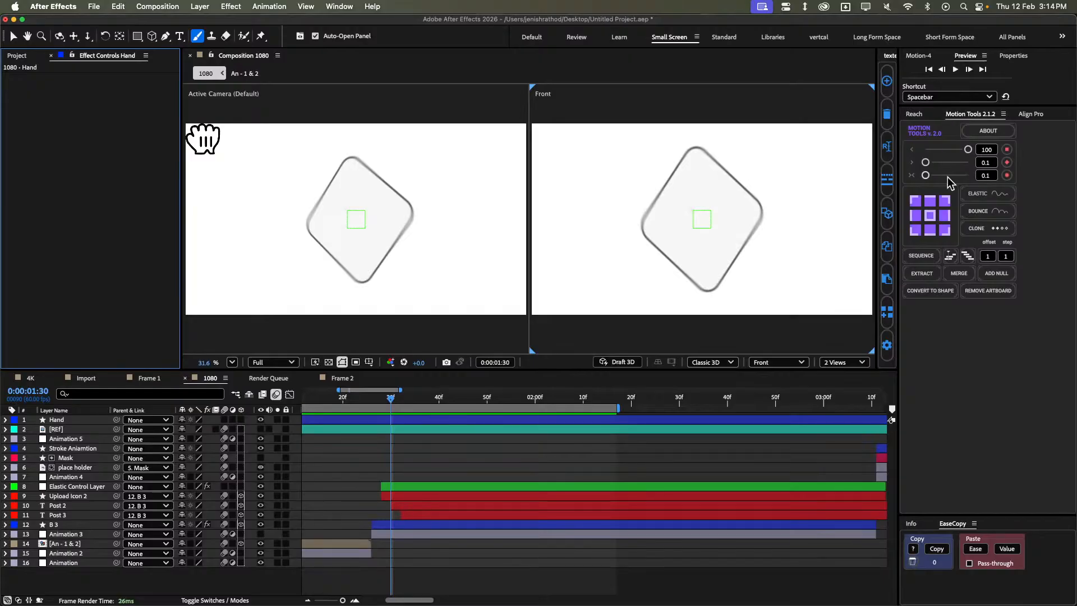
left_click(697, 37)
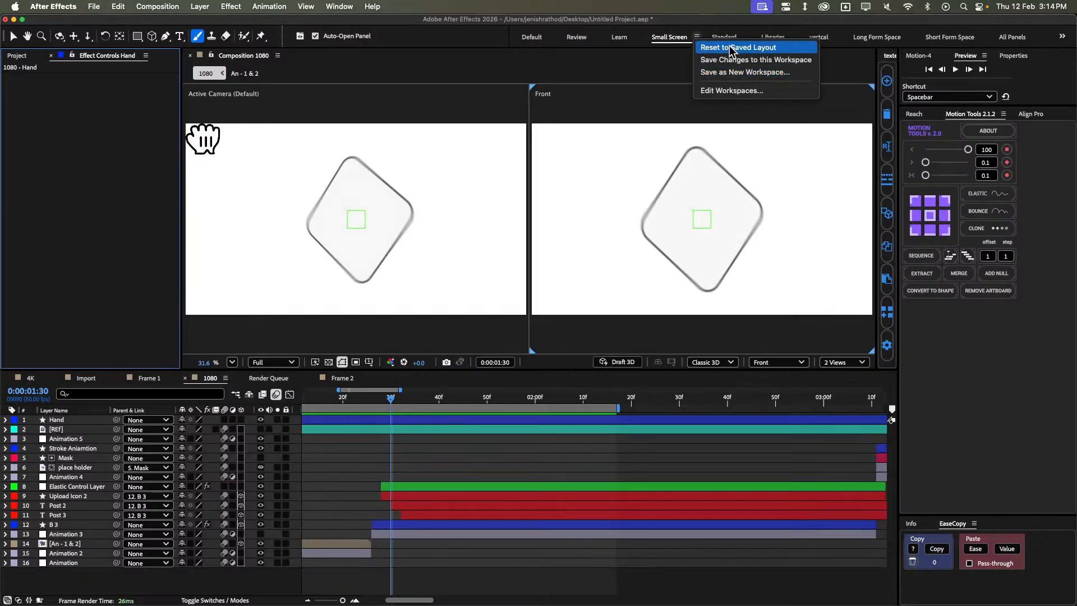
left_click(730, 47)
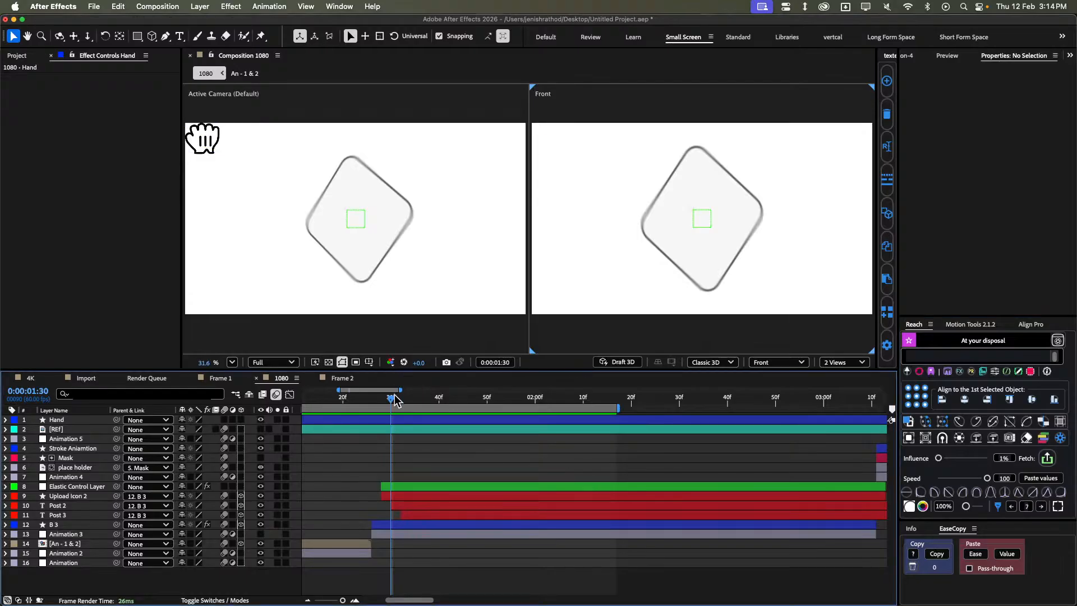
Reveal the keyframed properties of the Upload Icon 2, Post 2, Post 3 and B 3 layers.
left_click(409, 490)
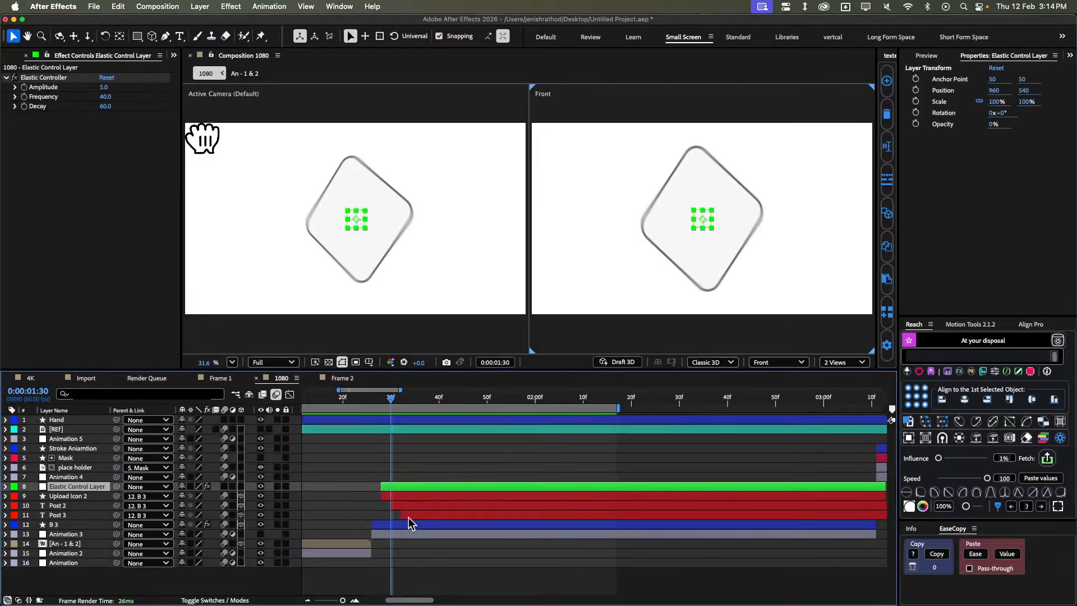
left_click(400, 533, "shift")
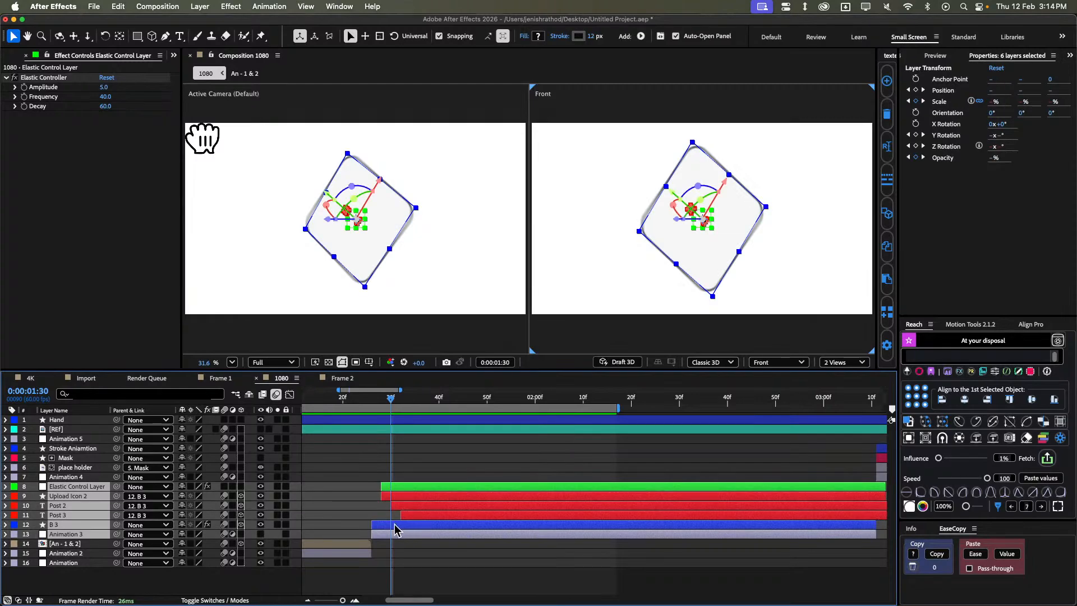
left_click(405, 536, "super")
key("u")
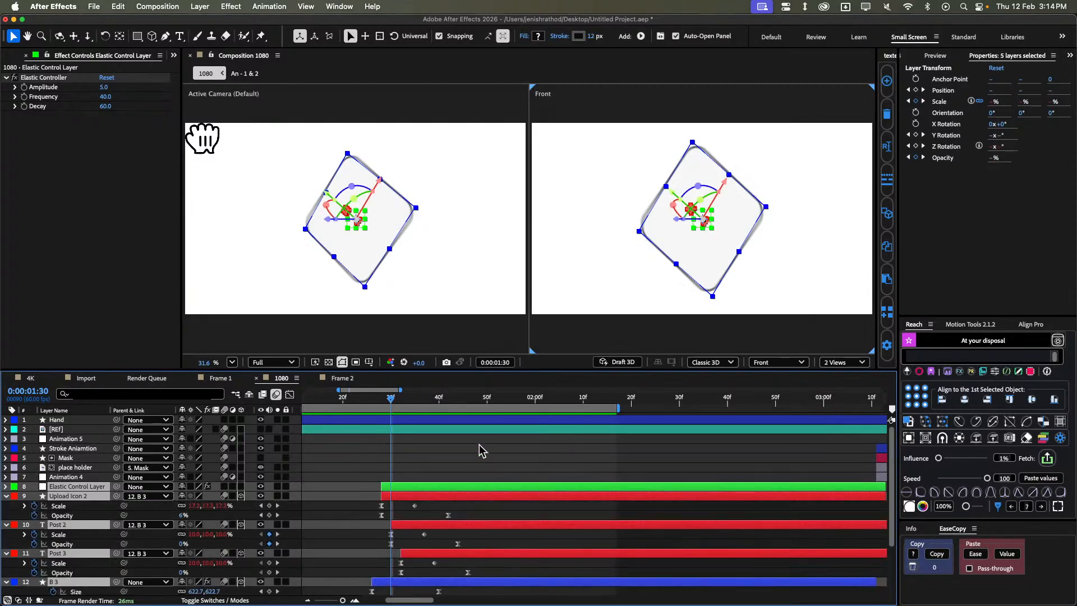
scroll(481, 451, "down", 3)
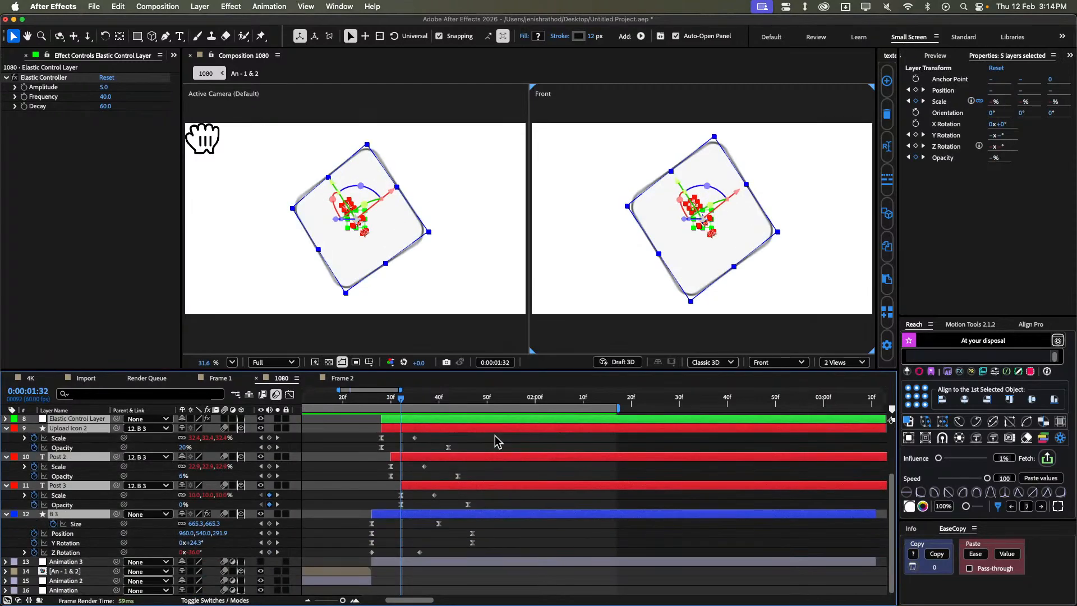
Trim the start of the Hand layer to 0:00:01:54, after the last card keyframes.
left_click(503, 527)
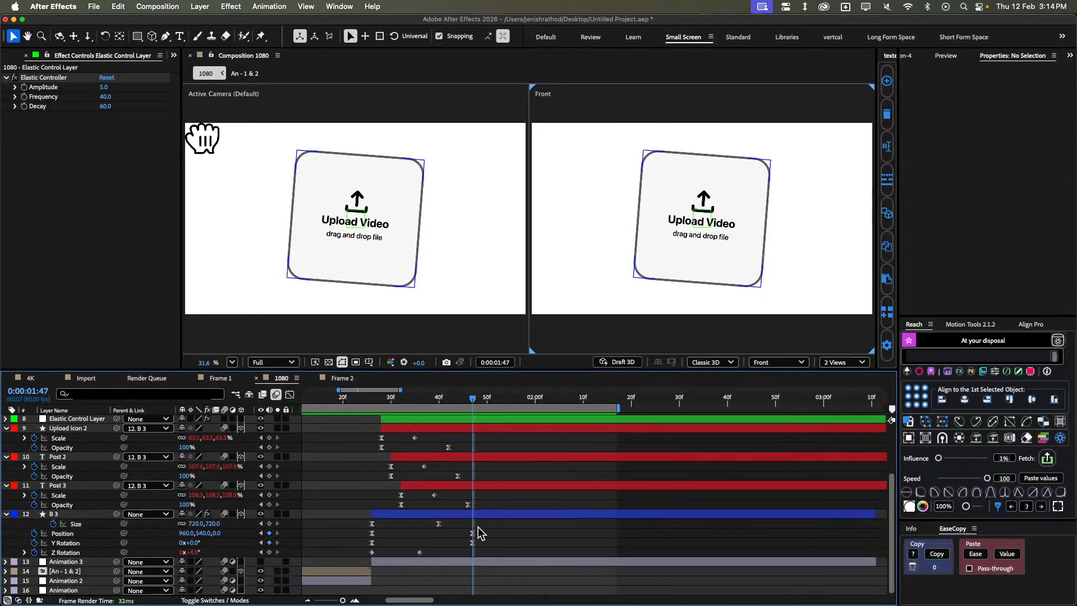
left_click(1041, 506)
scroll(561, 488, "up", 3)
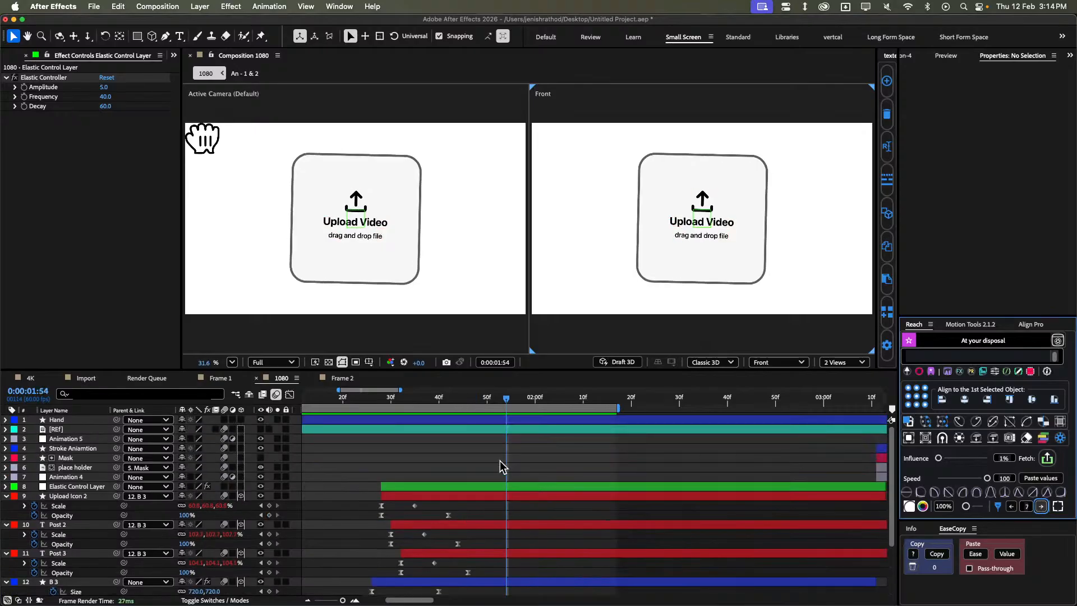
left_click(484, 421)
key("alt+[")
left_click(469, 442)
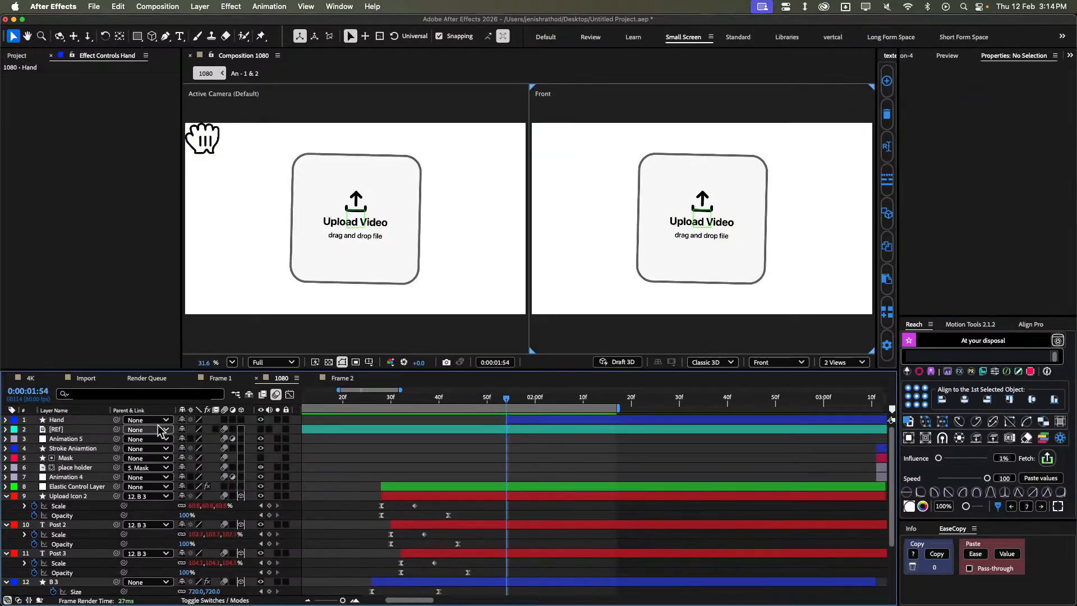
Delete the REF layer and move the Hand layer directly above the Elastic Control Layer.
left_click(440, 429)
key("Delete")
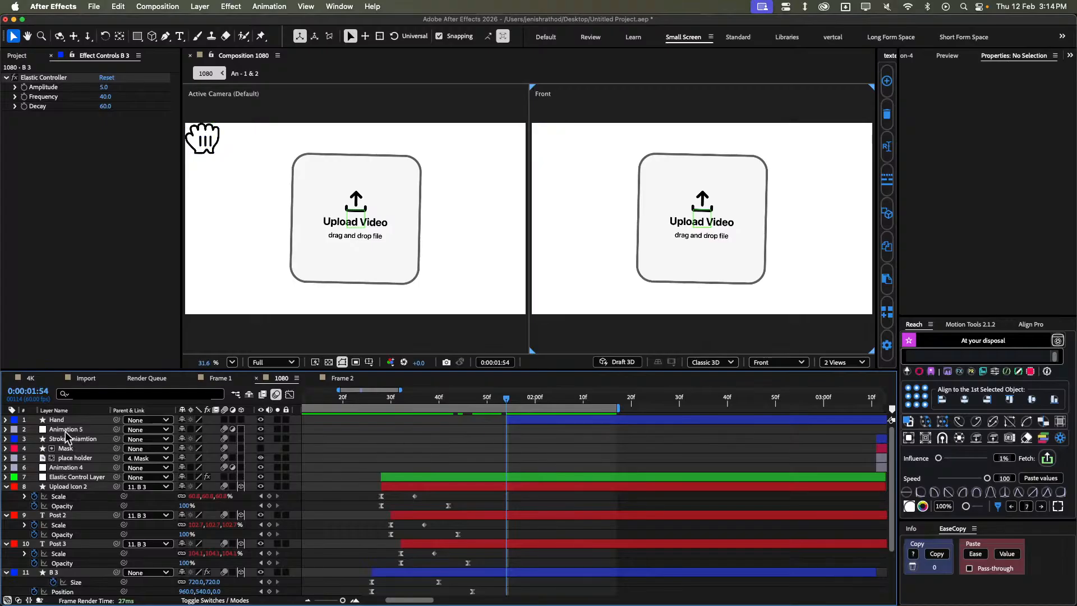
left_click_drag(81, 422, 87, 475)
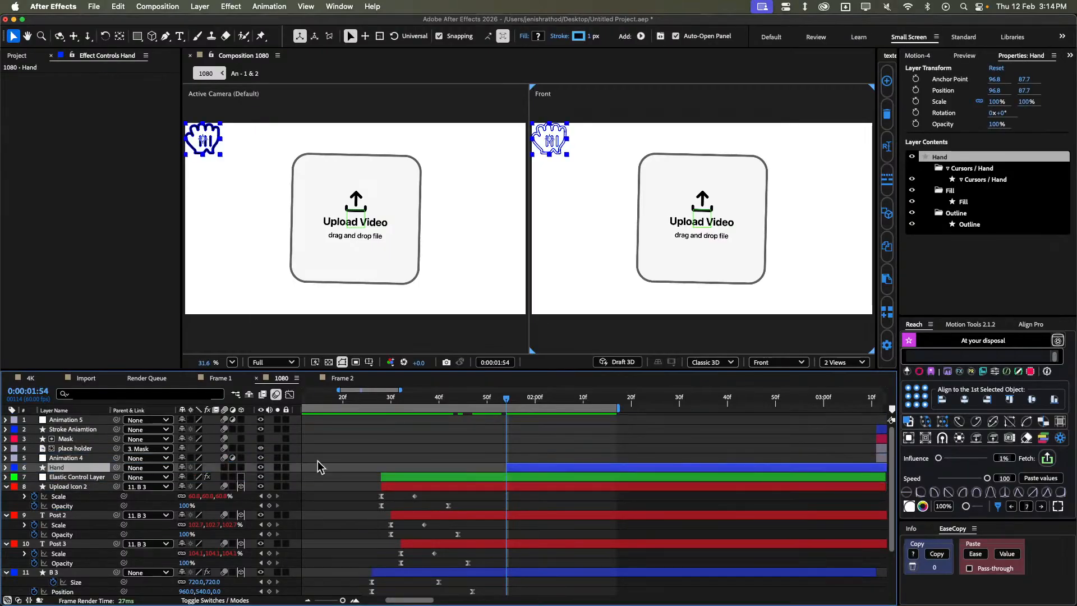
Collapse the revealed keyframe properties of all layers and save the project.
left_click(454, 469)
key("u")
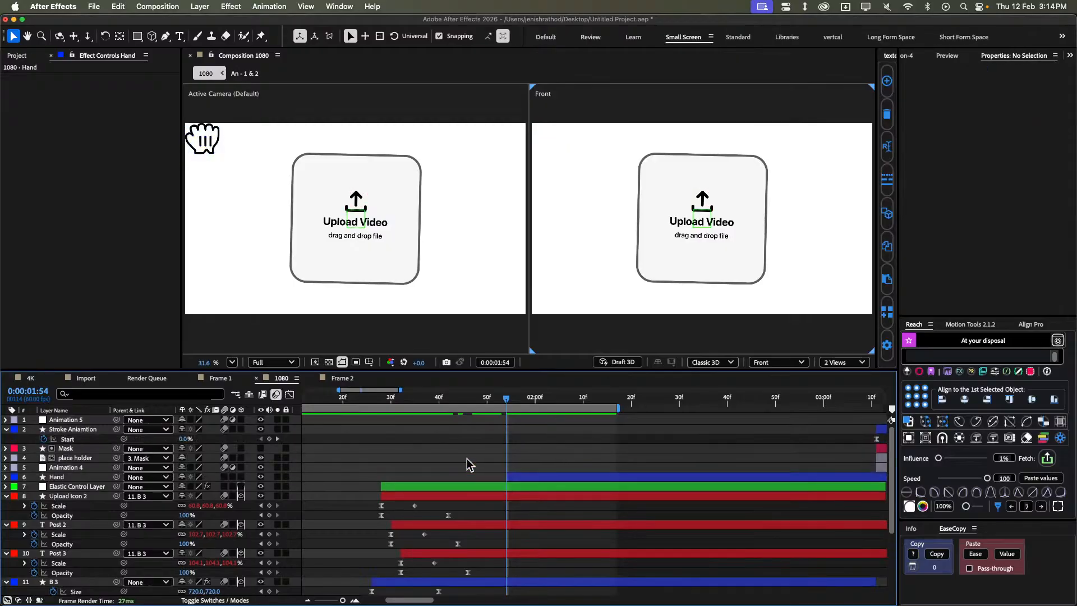
key("u")
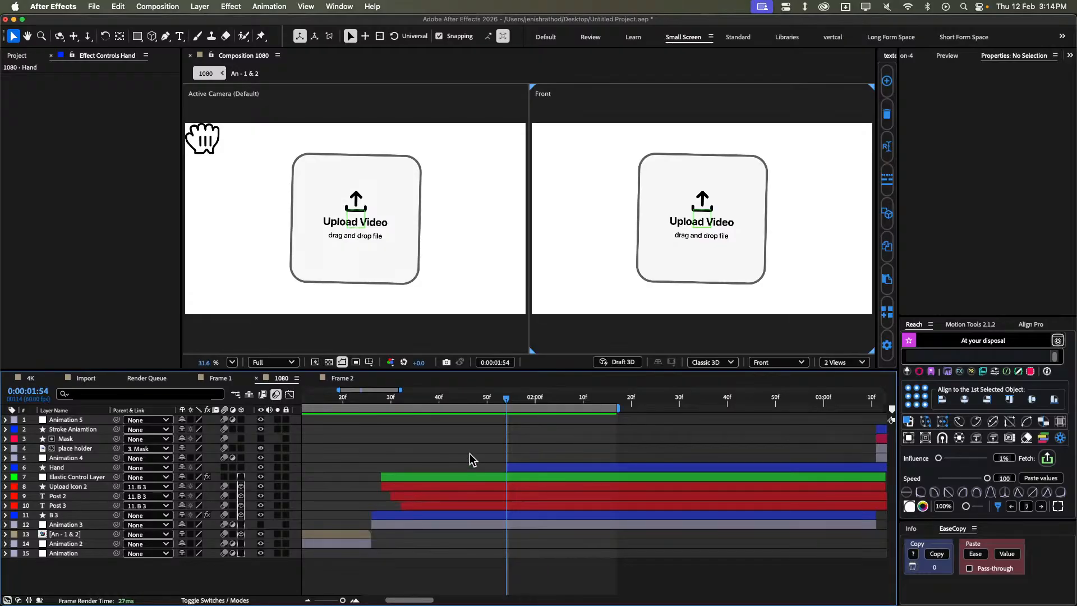
key("super+s")
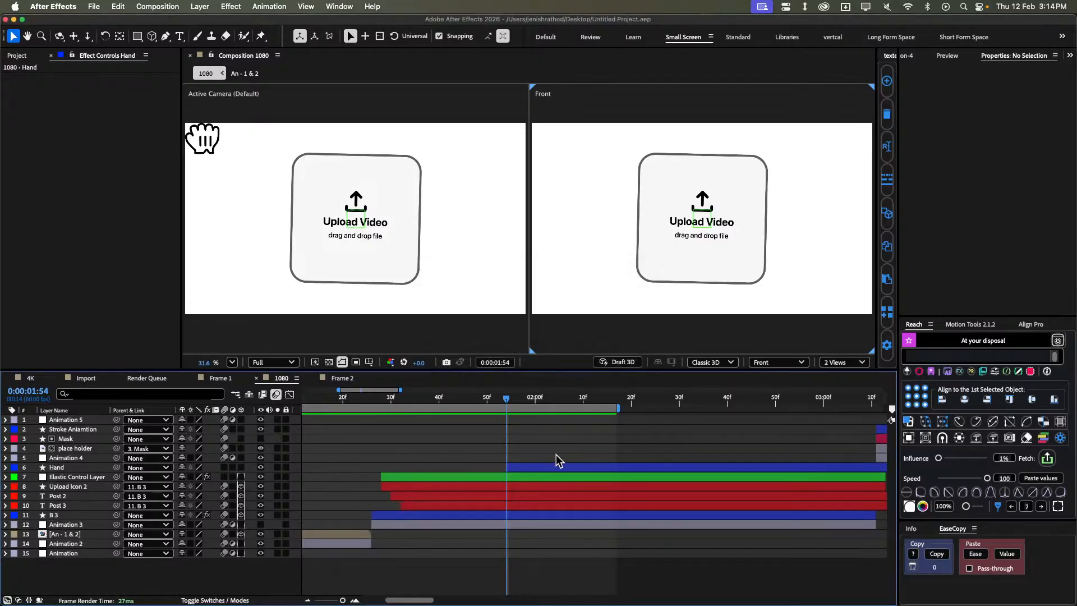
Center the Hand layer horizontally and vertically in the 1080 composition with Align Pro.
left_click(539, 469)
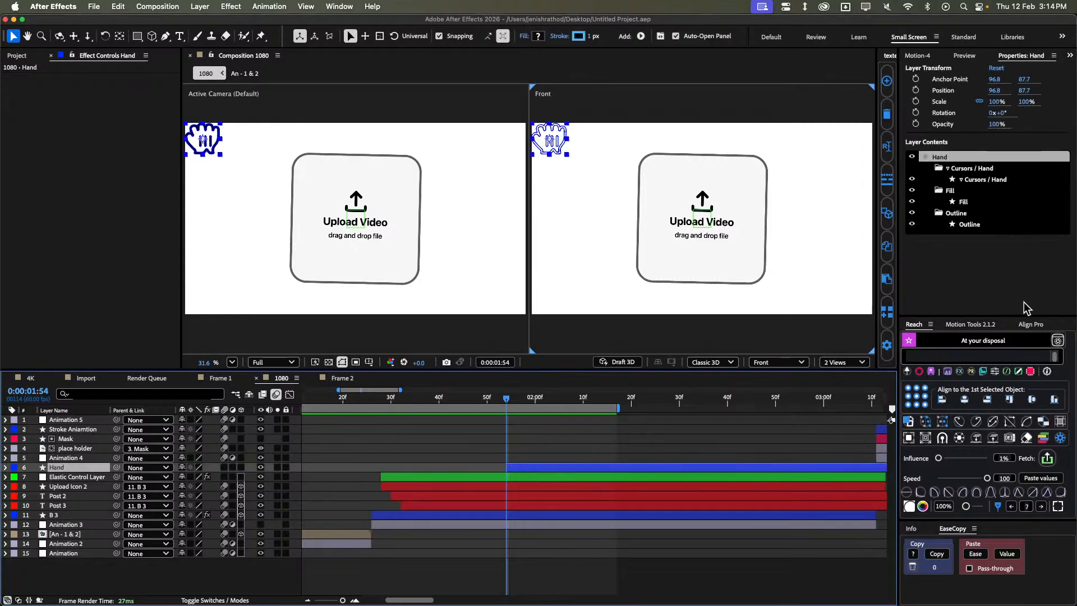
left_click(1032, 324)
left_click(928, 354)
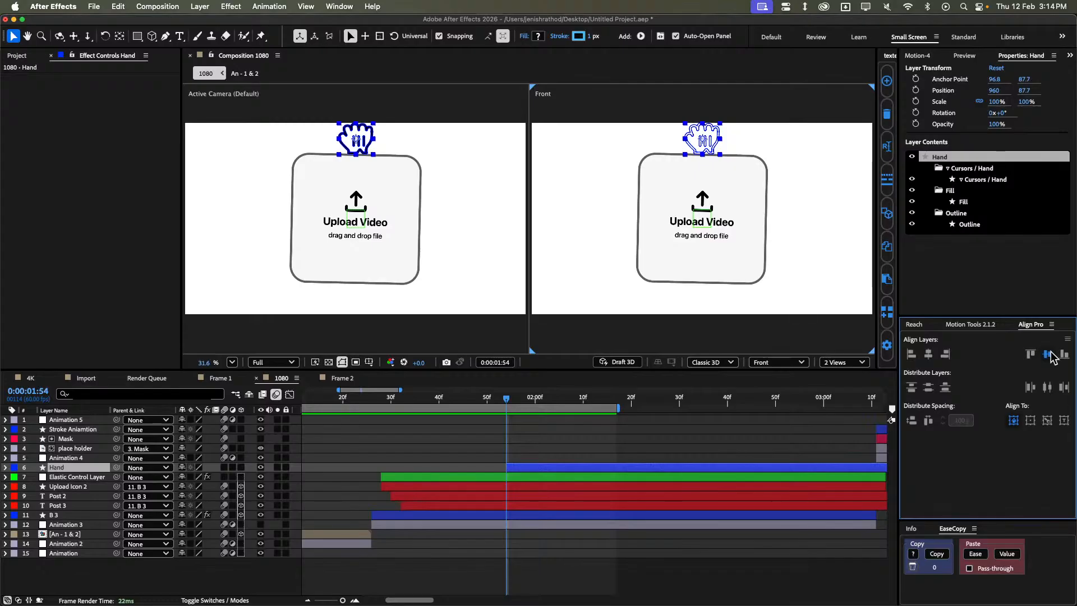
left_click(1048, 355)
left_click(587, 424)
left_click(511, 463)
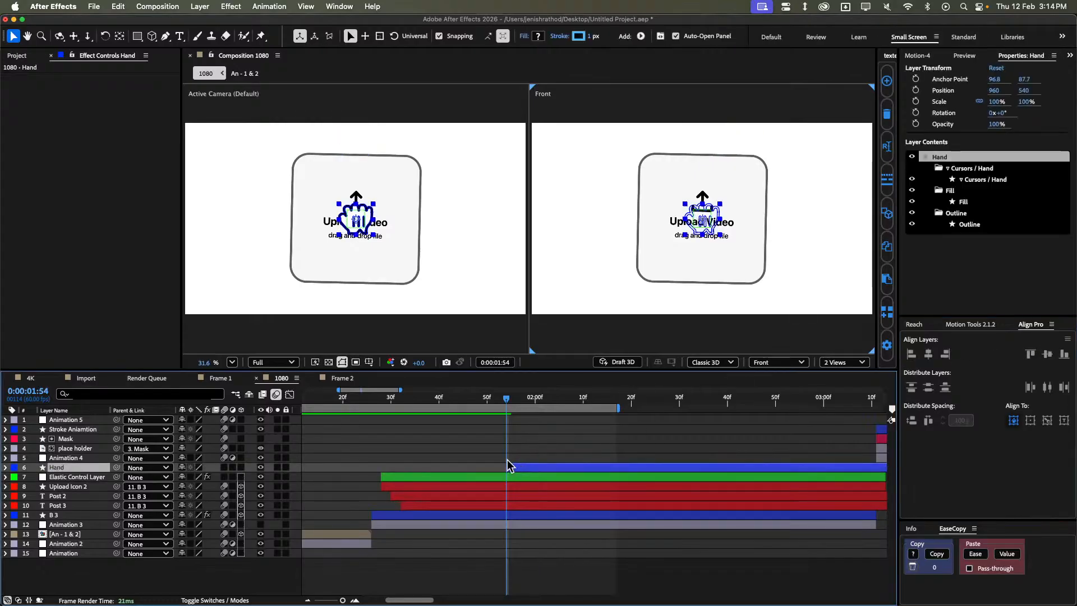
Set the Hand layer's scale to 60%.
key("s")
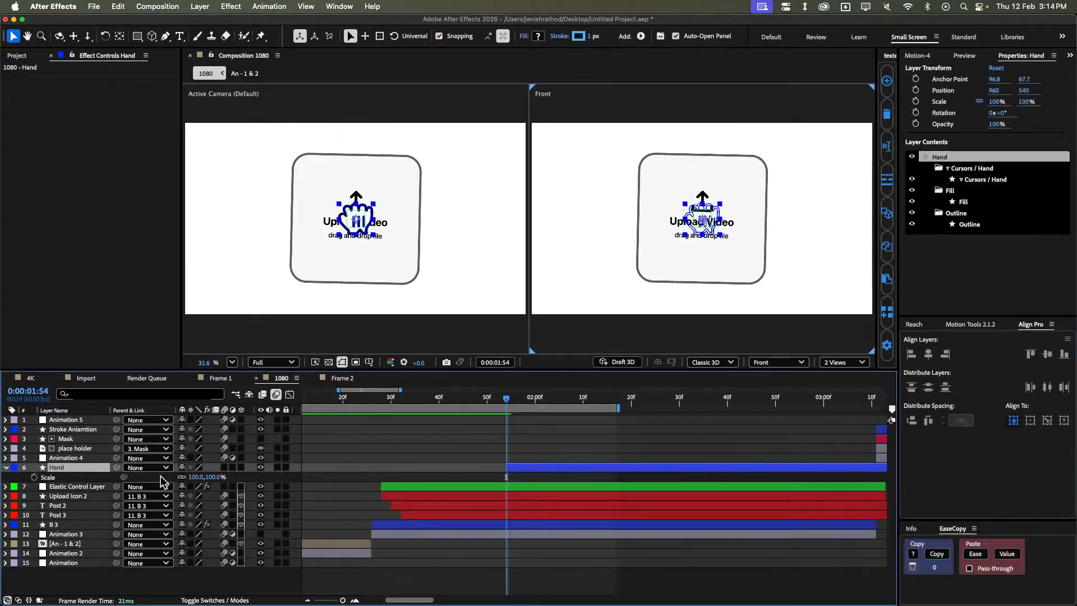
left_click(206, 477)
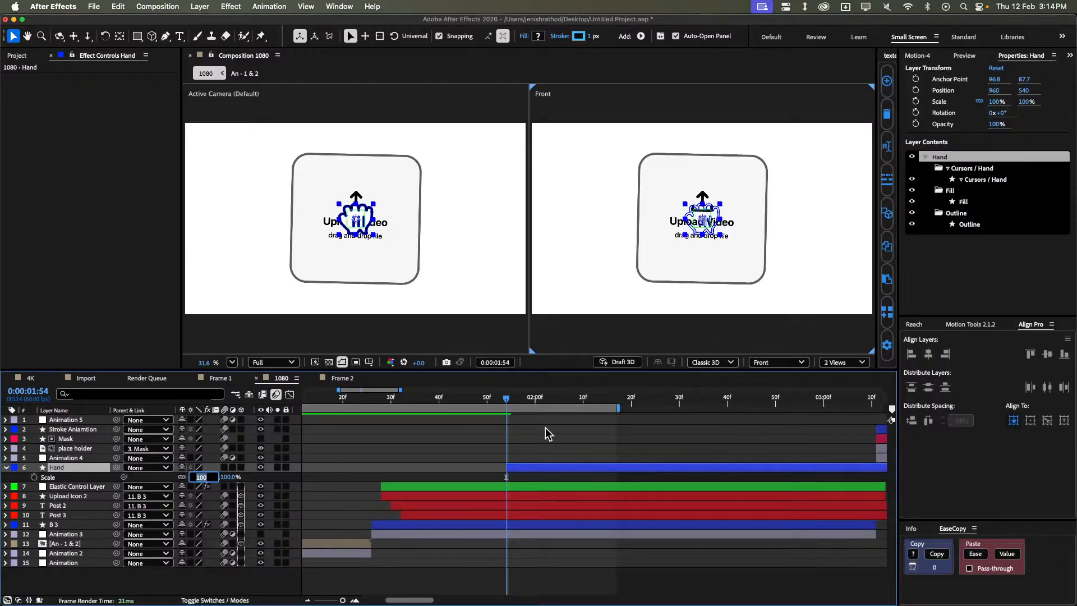
type("60")
key("Return")
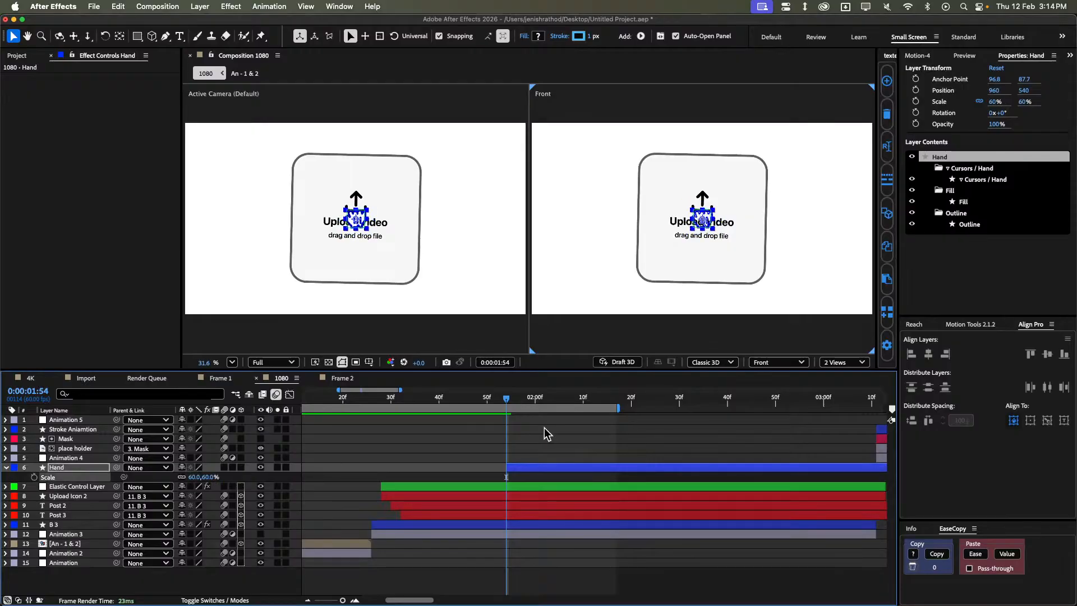
left_click(457, 436)
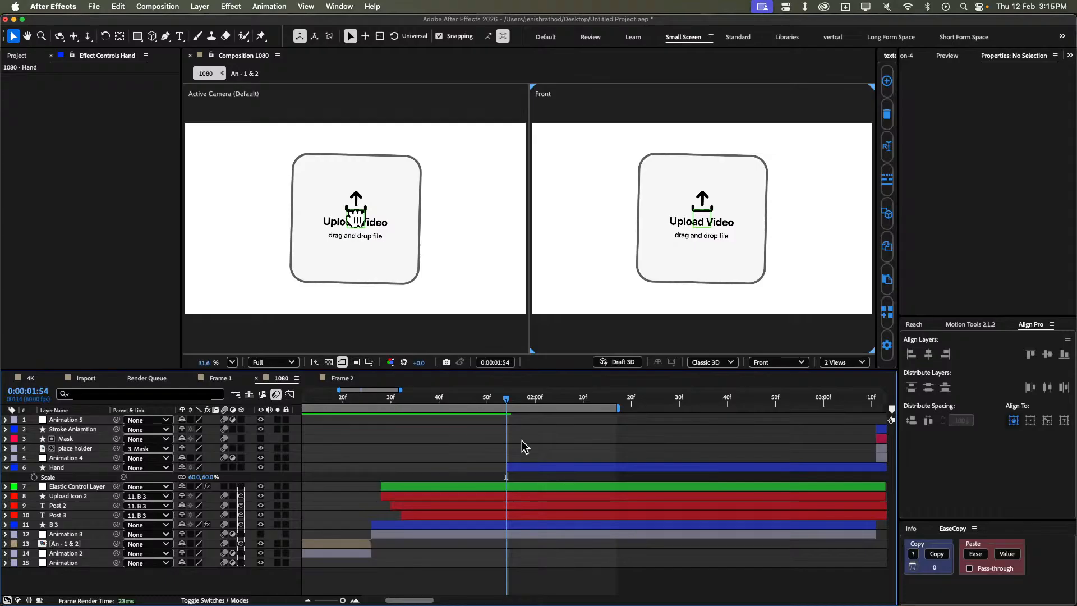
Collapse the revealed Scale property of the Hand layer.
left_click(531, 466)
key("s")
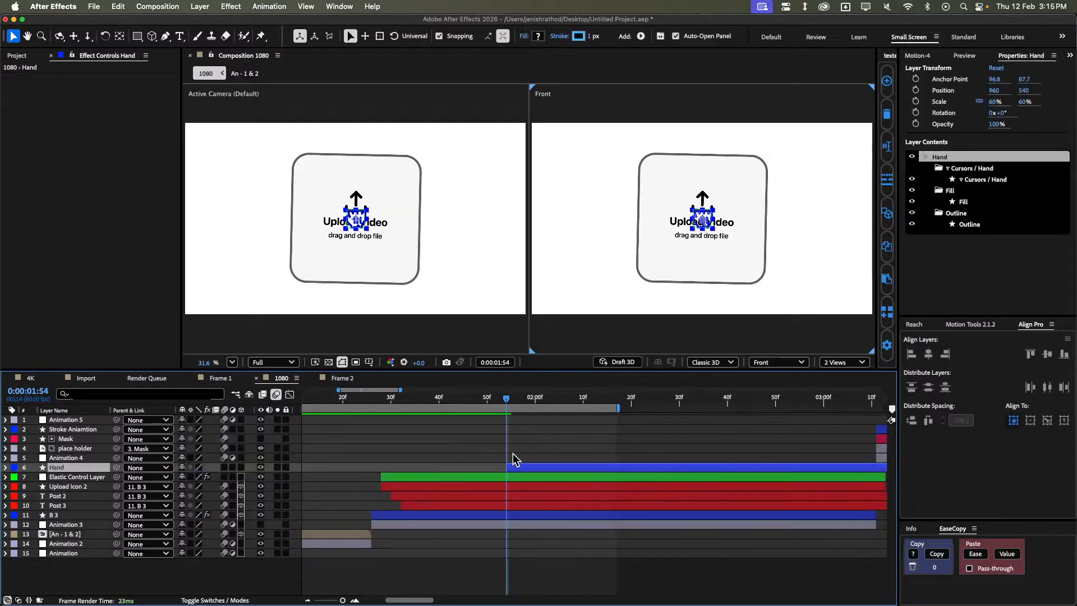
left_click(513, 453)
left_click(526, 466)
key("shift+Right")
key("shift+Right")
key("shift+Right")
key("shift+Right")
key("shift+Right")
key("shift+Right")
key("shift+Right")
key("shift+Right")
key("shift+Right")
key("shift+Right")
key("shift+Right")
key("shift+Right")
key("shift+Right")
key("shift+Right")
key("shift+Right")
key("shift+Right")
key("shift+Right")
key("shift+Right")
key("shift+Right")
key("shift+Right")
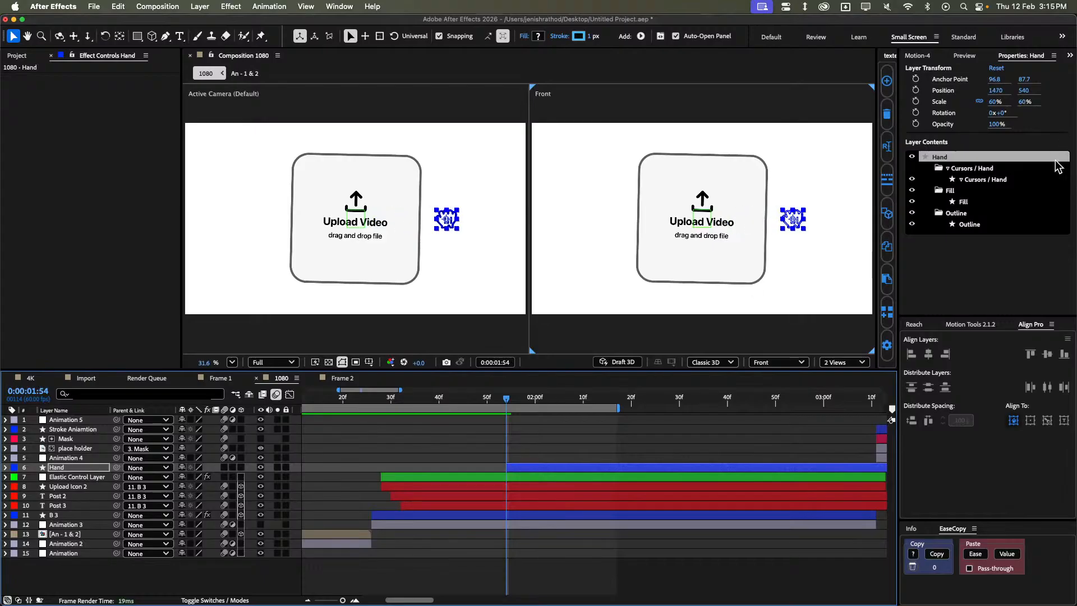
left_click(929, 353)
Add a controlling null for the Hand layer with Motion Tools.
left_click(970, 325)
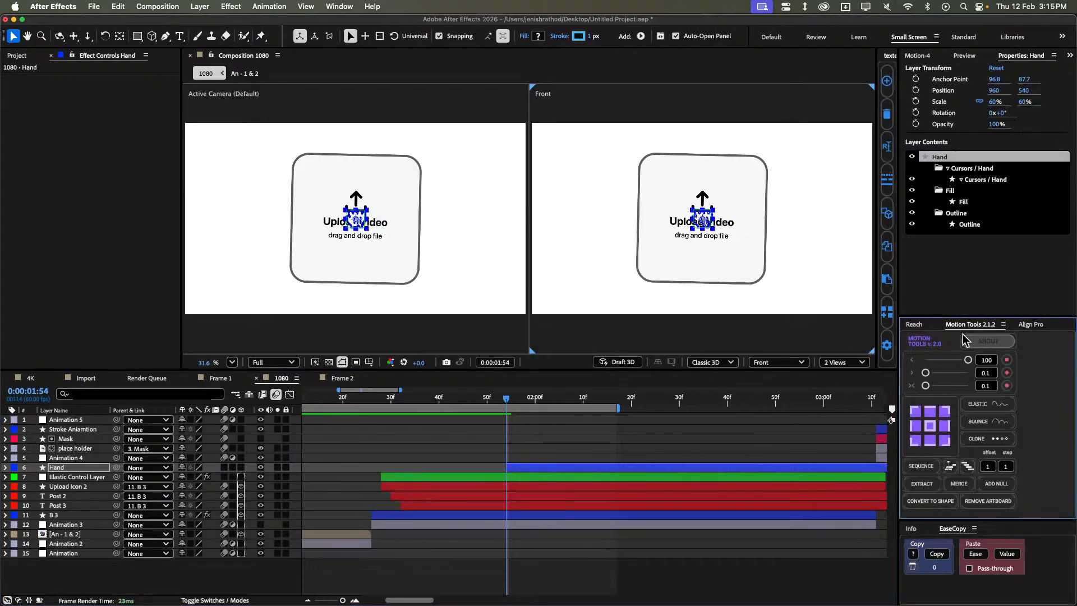
left_click(997, 483)
left_click(534, 425)
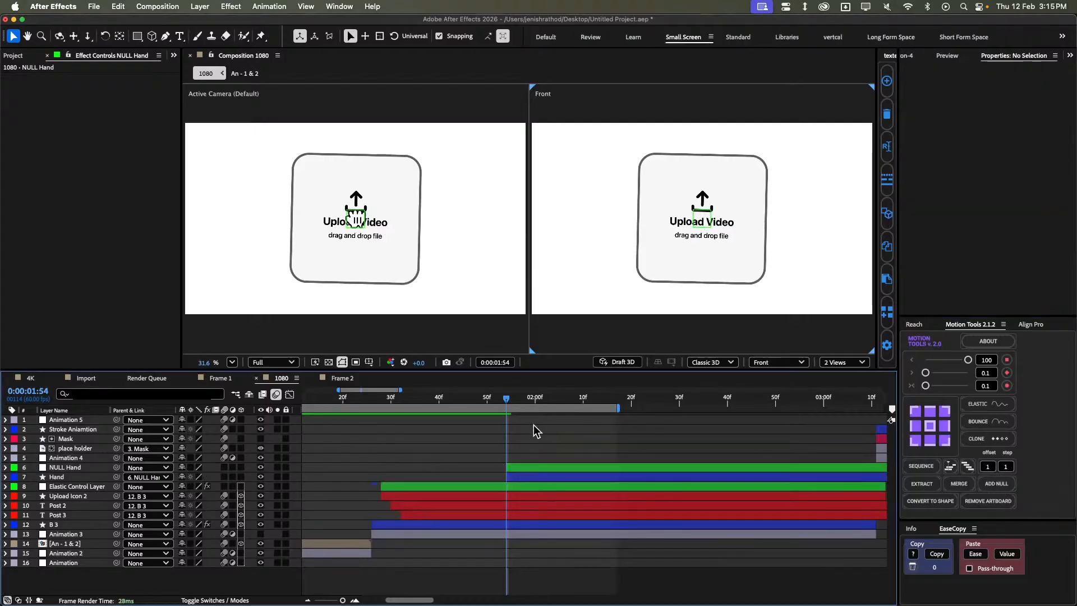
Reveal the Position of the NULL Hand layer and set its first keyframe at 0:00:01:54.
left_click(523, 467)
key("p")
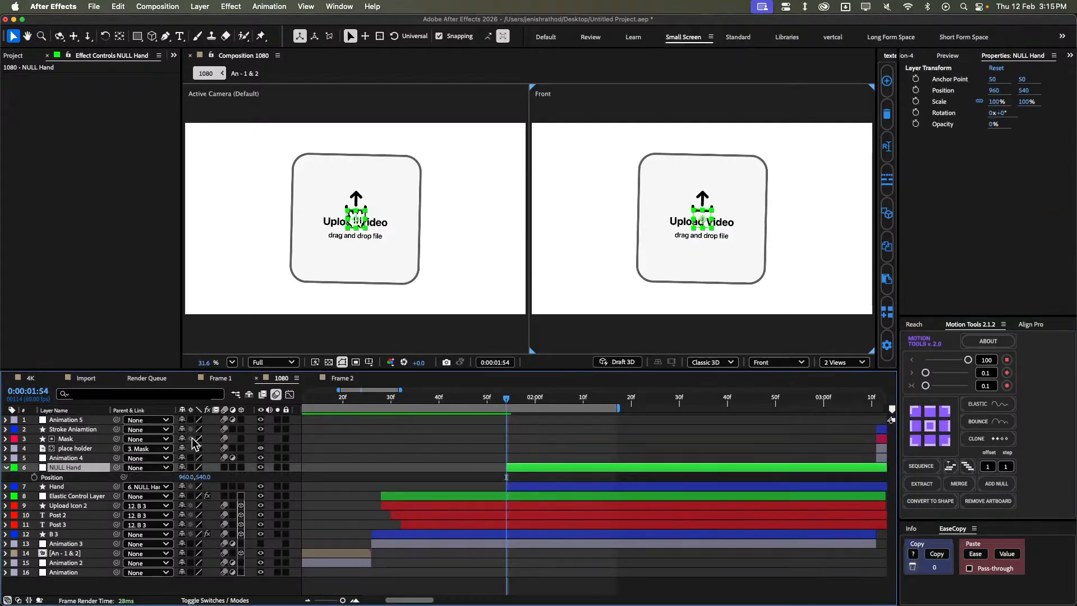
left_click(34, 477)
Move the NULL Hand layer below the frame, to position 1770, 1200.
key("shift+Right")
key("shift+Right")
key("shift+Right")
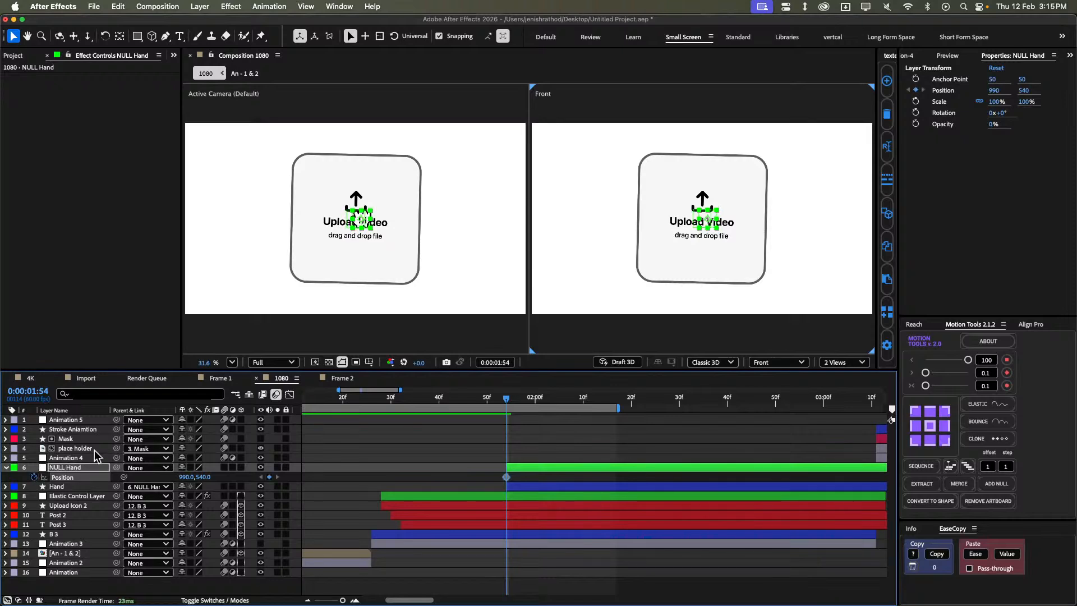
key("shift+Right")
key("shift+Right")
key("shift+Right")
key("shift+Right")
key("shift+Right")
key("shift+Right")
key("shift+Right")
key("shift+Right")
key("shift+Right")
key("shift+Right")
key("shift+Right")
key("shift+Right")
key("shift+Right")
key("shift+Right")
key("shift+Right")
key("shift+Right")
key("shift+Right")
key("shift+Right")
key("shift+Right")
key("shift+Right")
key("shift+Down")
key("shift+Down")
key("shift+Down")
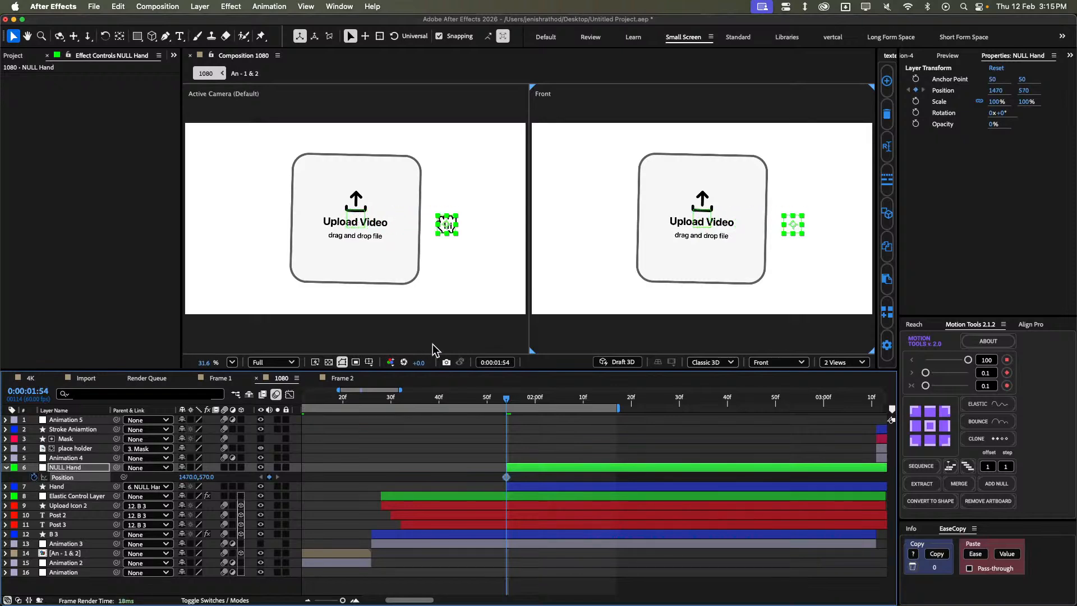
key("shift+Down")
key("shift+Down")
key("shift+Down")
key("shift+Down")
key("shift+Down")
key("shift+Down")
key("shift+Down")
key("shift+Down")
key("shift+Down")
key("shift+Down")
key("shift+Down")
key("shift+Down")
key("shift+Down")
key("shift+Down")
key("shift+Down")
key("shift+Down")
key("shift+Down")
key("shift+Down")
key("shift+Down")
key("shift+Down")
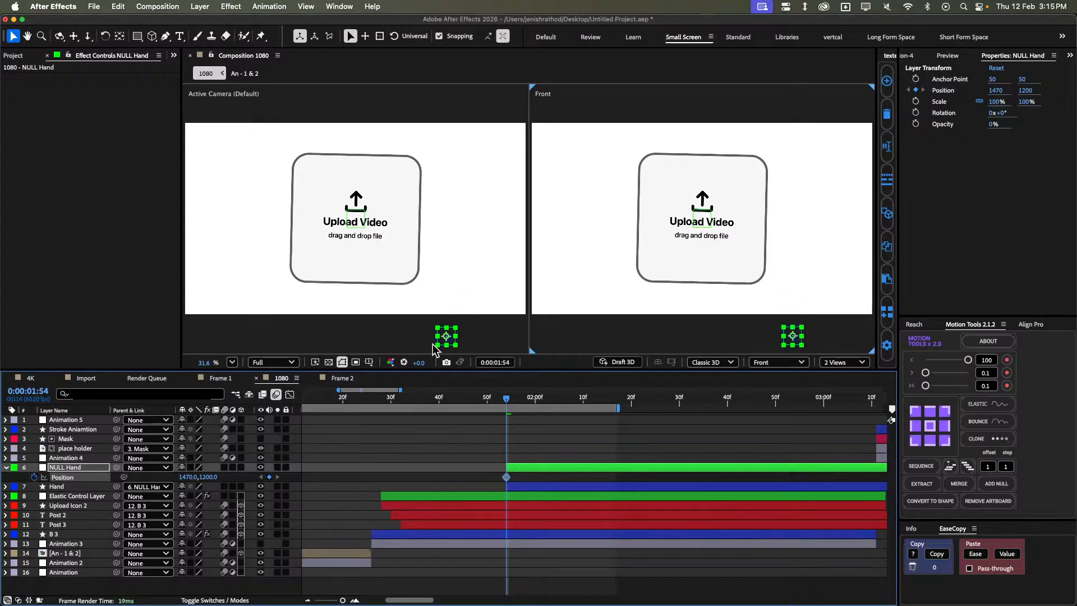
key("shift+Right")
key("shift+Right")
key("shift+Right")
key("shift+Right")
key("shift+Right")
key("shift+Right")
key("shift+Right")
key("shift+Right")
key("shift+Right")
key("shift+Right")
key("shift+Right")
key("shift+Right")
key("shift+Right")
key("shift+Right")
key("shift+Right")
key("shift+Right")
key("shift+Right")
key("shift+Right")
key("shift+Right")
key("shift+Right")
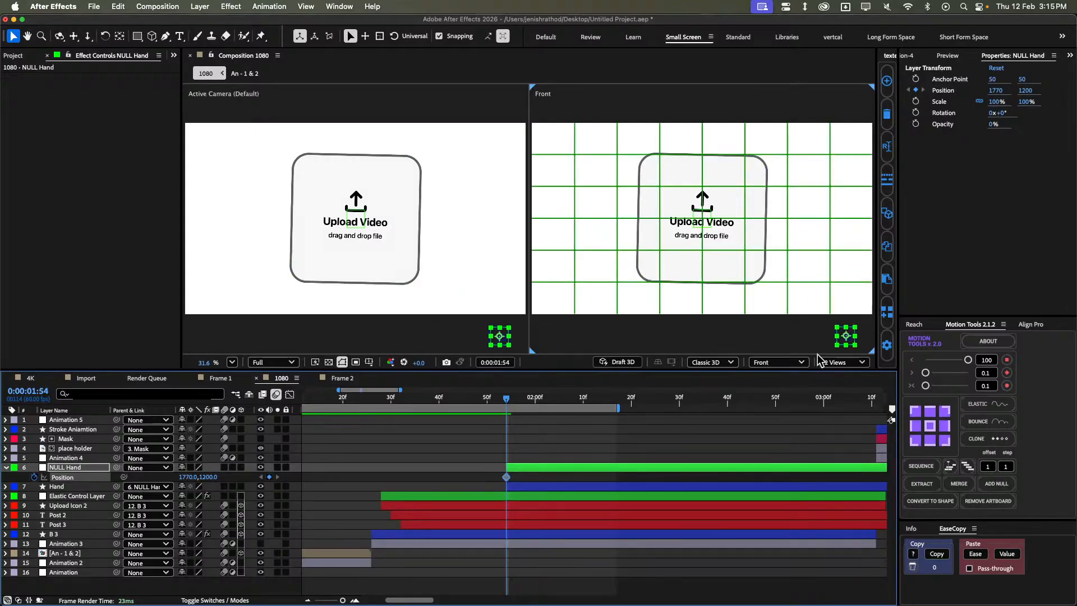
Switch the composition to a single Active Camera view with the area below the frame in sight.
left_click(839, 362)
left_click(836, 381)
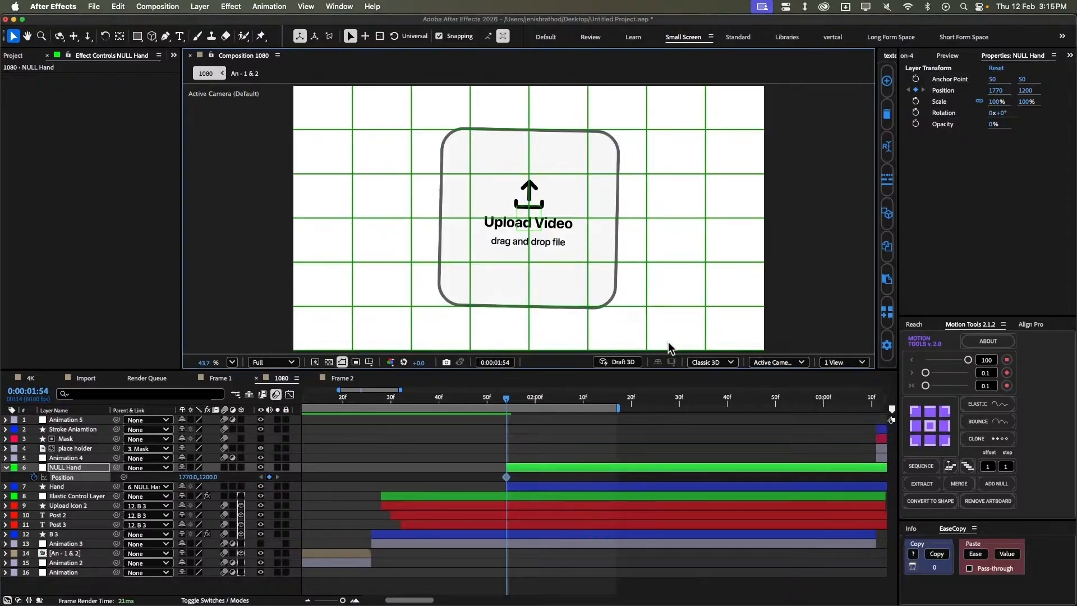
scroll(763, 303, "down", 2)
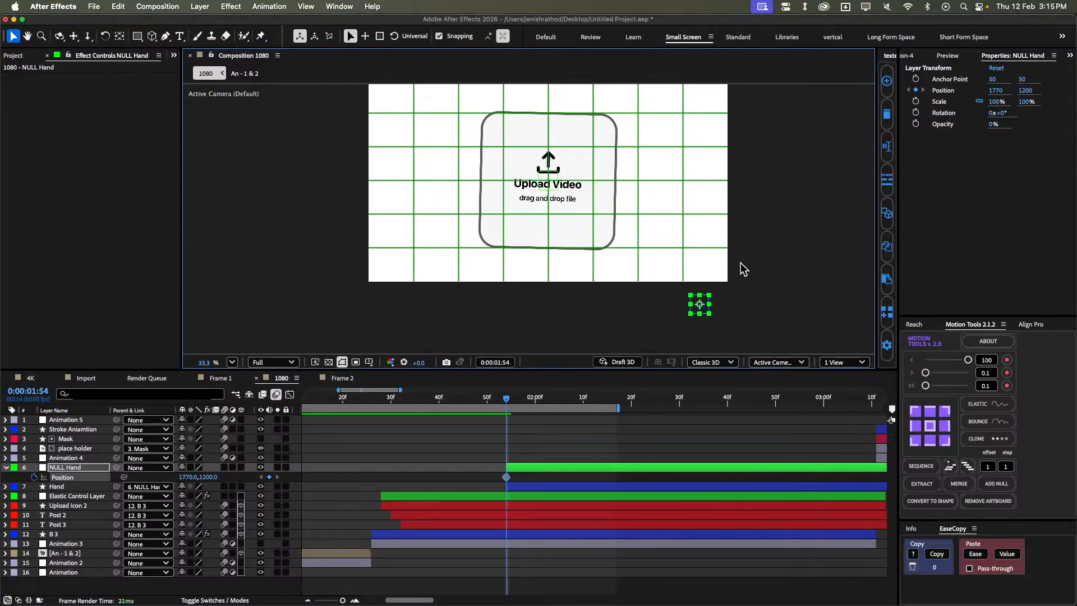
Nudge the NULL Hand layer farther off the frame's lower-right corner, to position 1920, 1260.
key("shift+Right")
key("shift+Right")
key("shift+Right")
key("shift+Right")
key("shift+Right")
key("shift+Right")
key("shift+Right")
key("shift+Right")
key("shift+Right")
key("shift+Right")
key("shift+Right")
key("shift+Right")
key("shift+Down")
key("shift+Down")
key("shift+Down")
key("shift+Down")
key("shift+Down")
key("shift+Down")
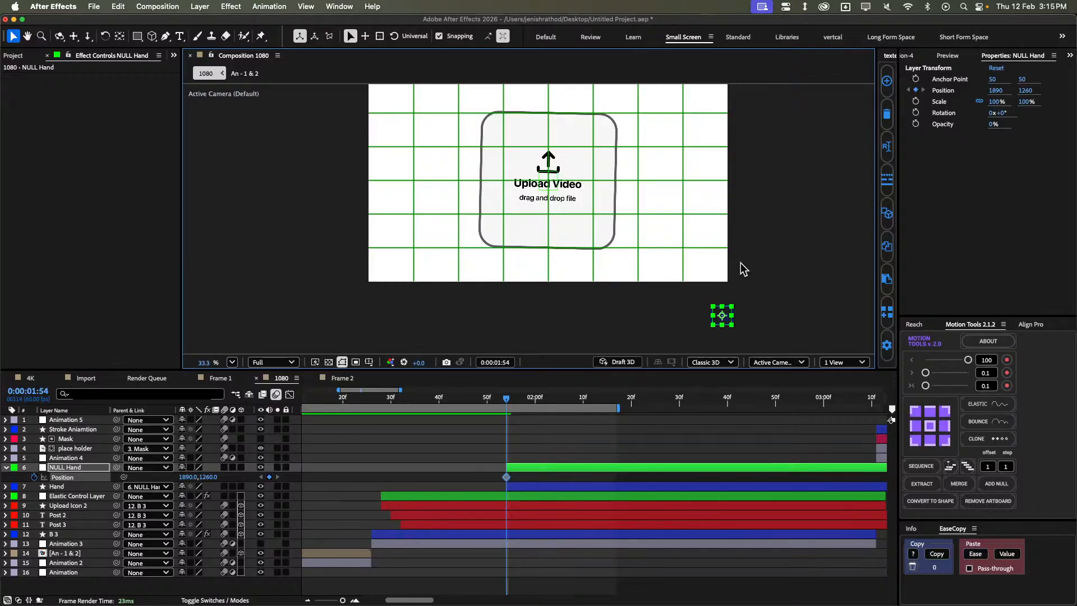
key("shift+Right")
key("shift+Right")
key("shift+Right")
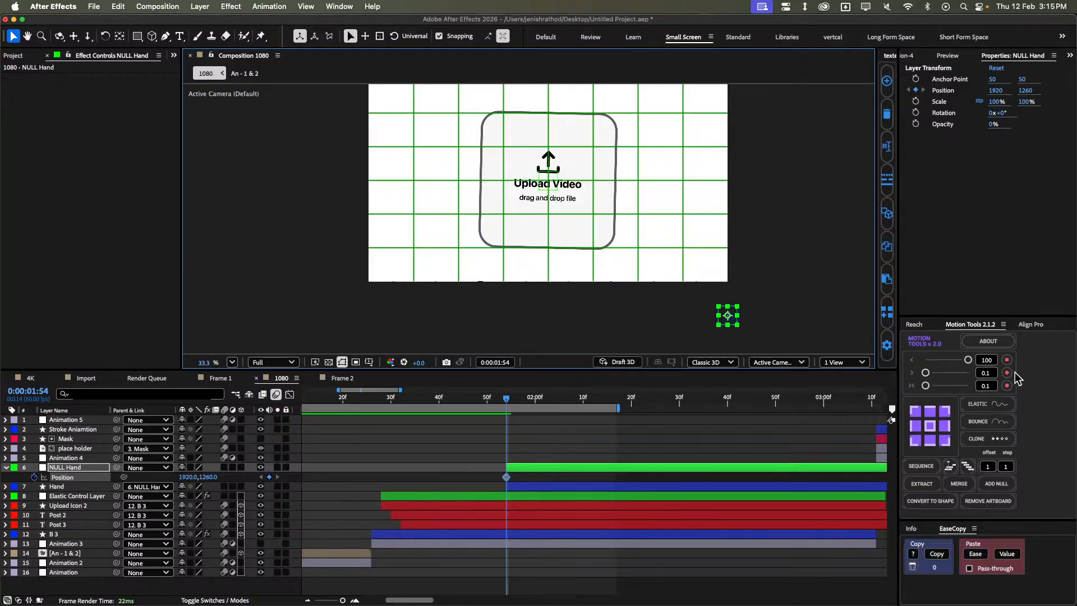
Advance the playhead by 21 frames with Reach and add a Position keyframe to NULL Hand at 0:00:02:15.
left_click(908, 325)
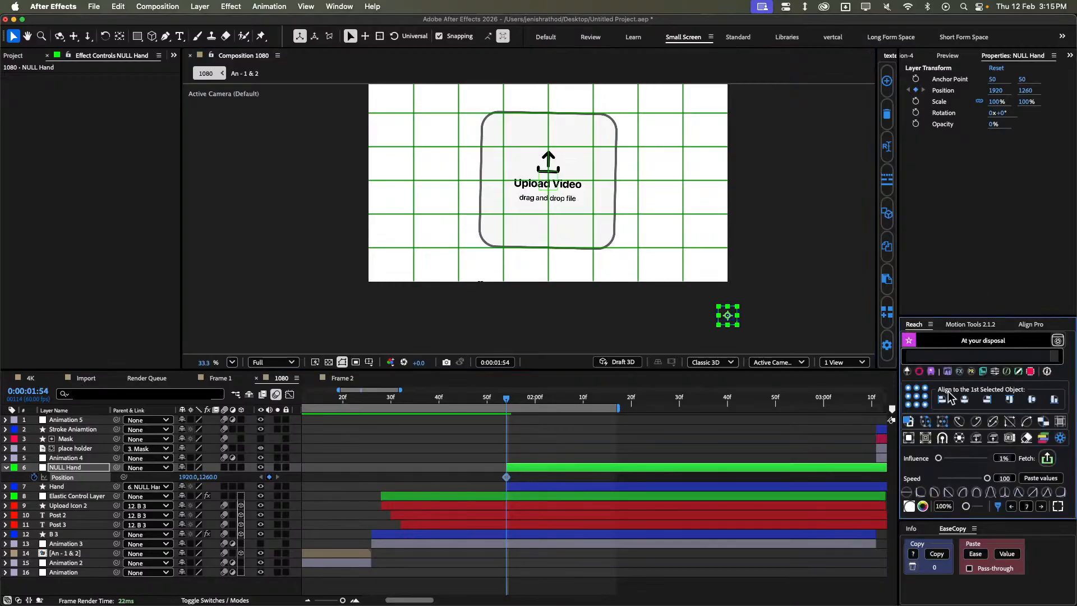
left_click(1041, 507)
left_click(1041, 507)
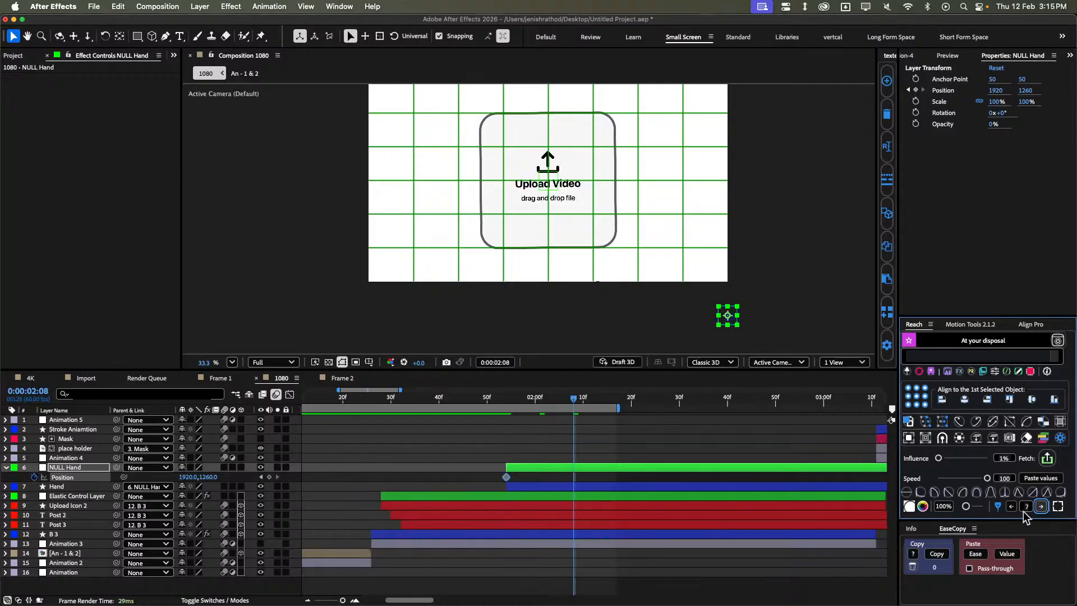
left_click(1041, 507)
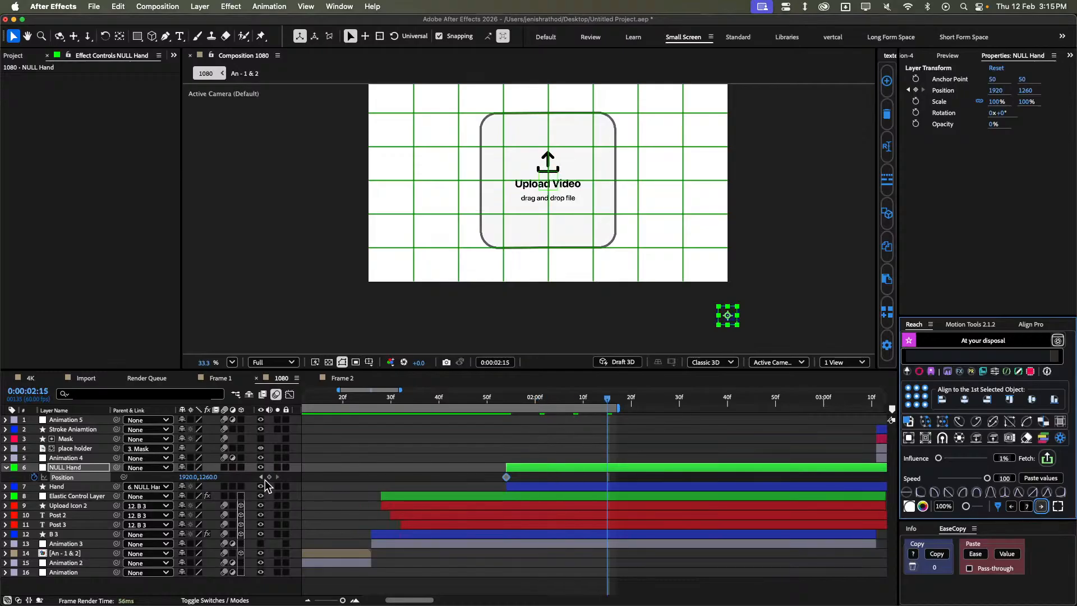
left_click(269, 477)
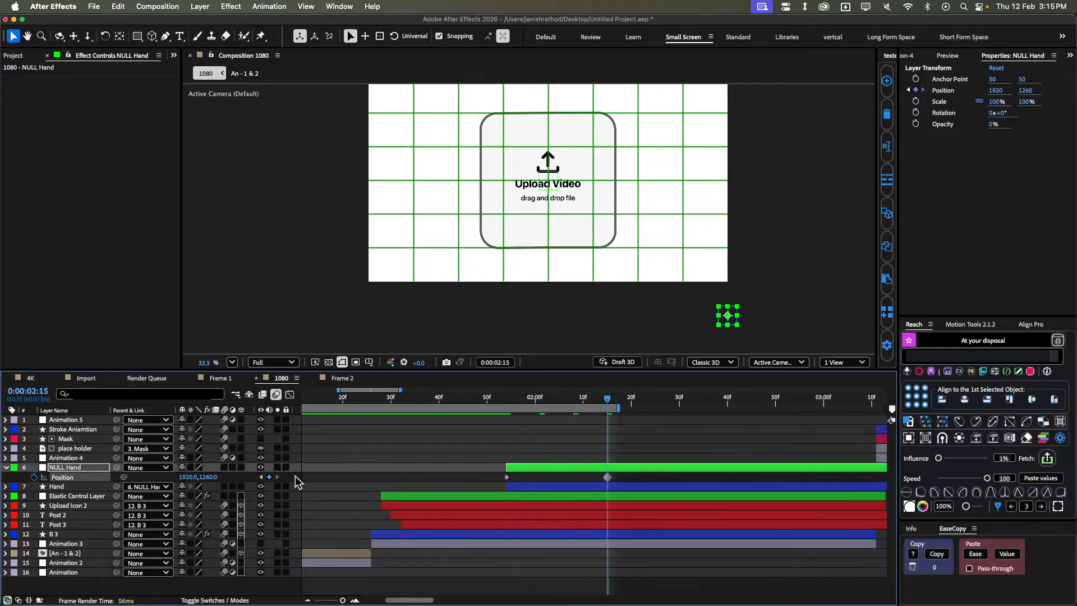
Center the NULL Hand layer horizontally and vertically in the composition at 0:00:02:15 with Align Pro.
left_click(484, 476)
left_click(587, 470)
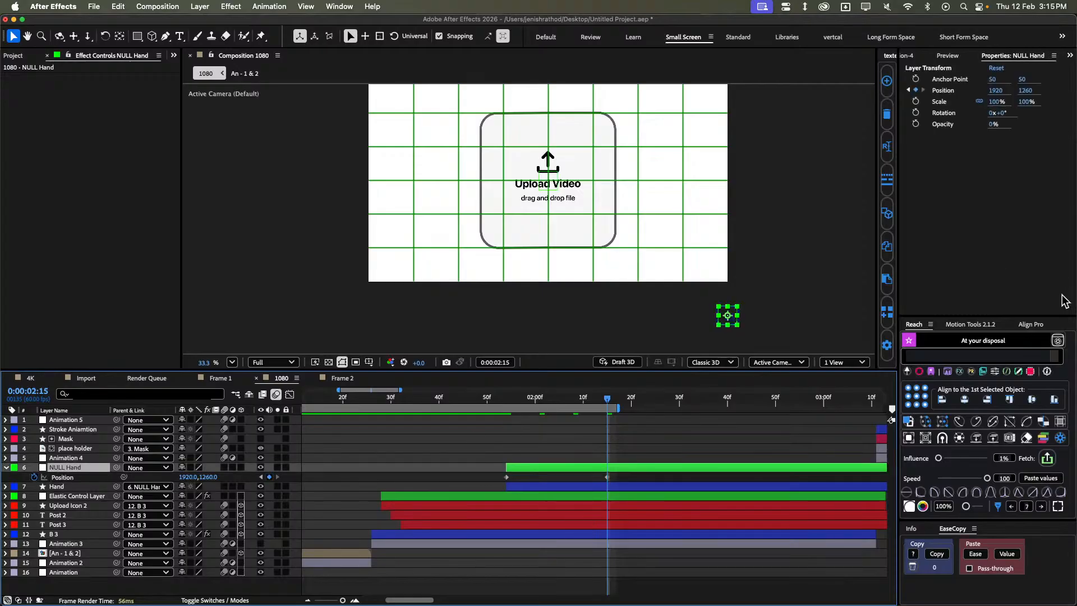
left_click(1031, 325)
left_click(928, 355)
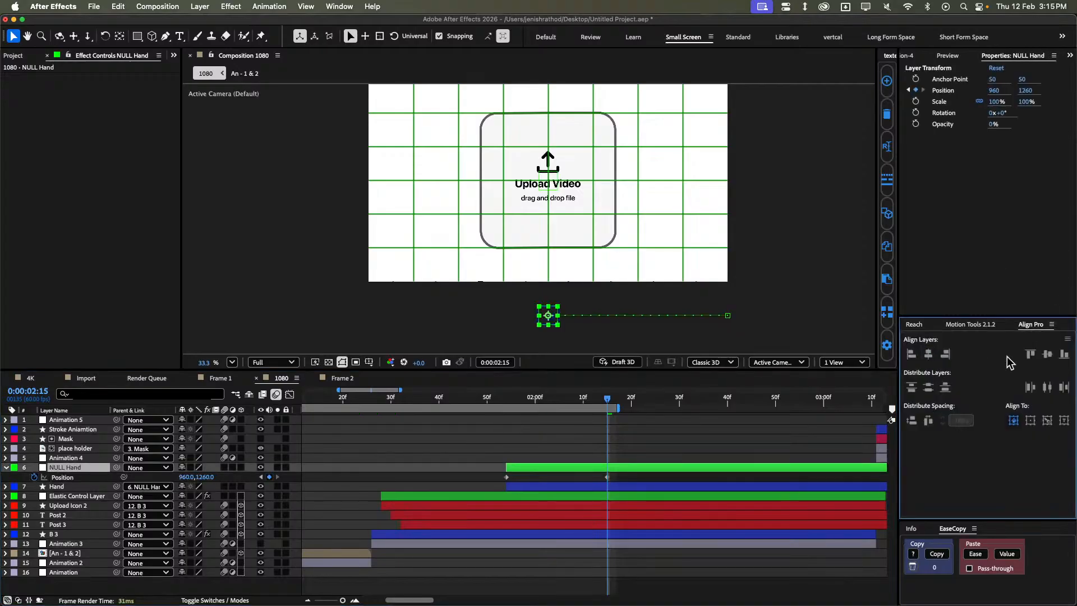
left_click(1048, 354)
Bend NULL Hand's motion path into a curve with the Pen tool by pulling handles from its start and end points.
key("g")
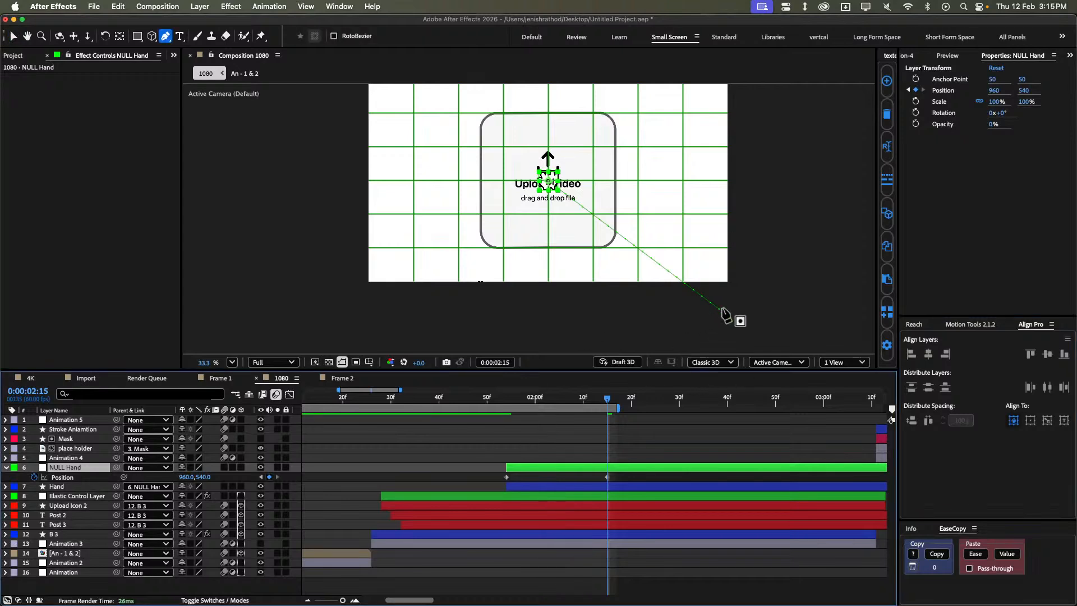
left_click(727, 316)
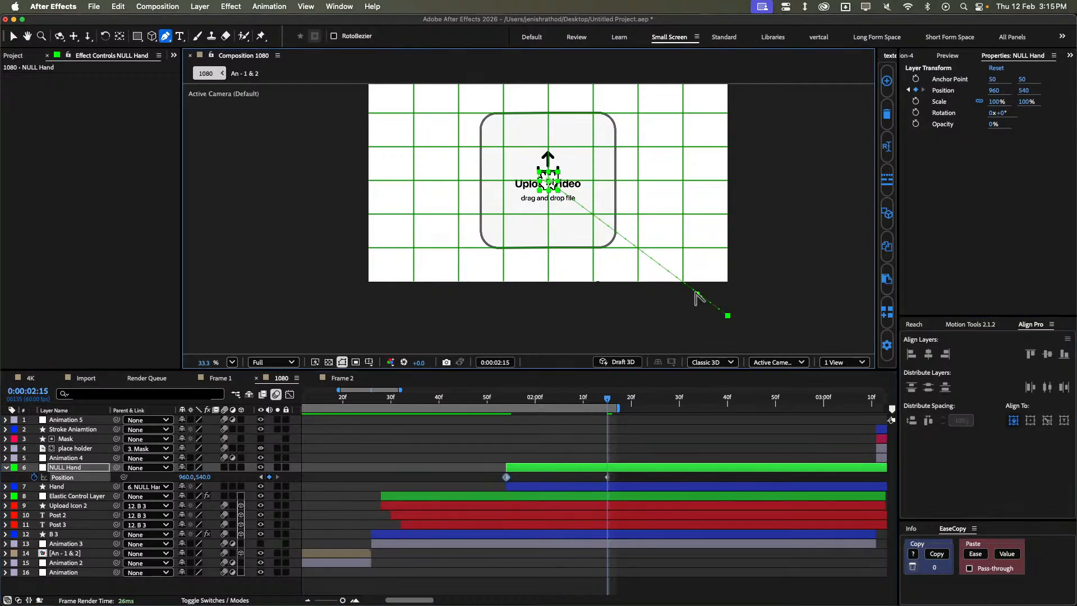
left_click_drag(728, 316, 611, 294)
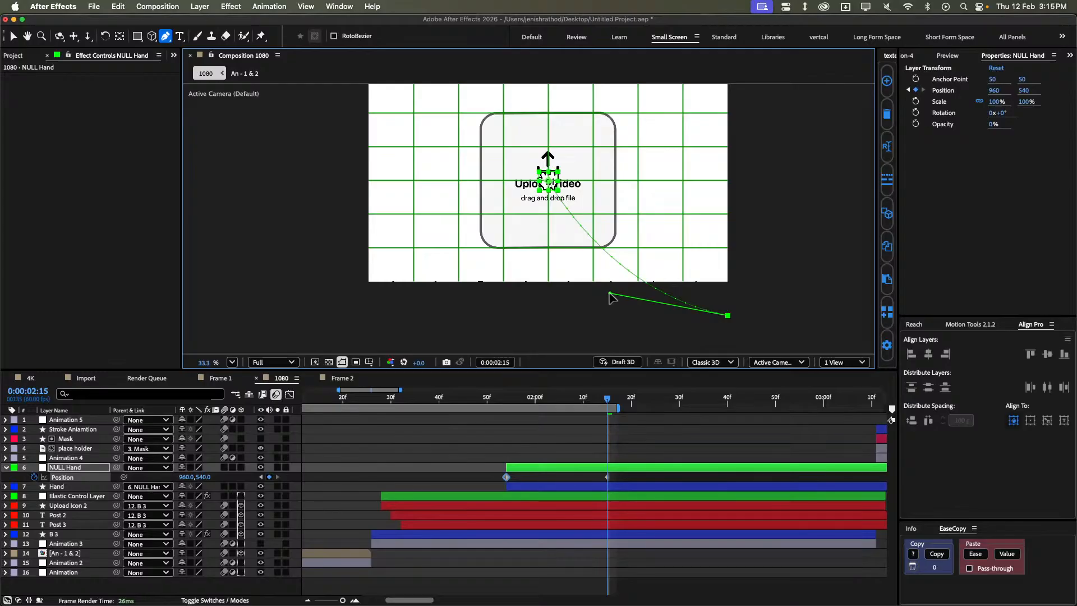
left_click_drag(549, 181, 554, 216)
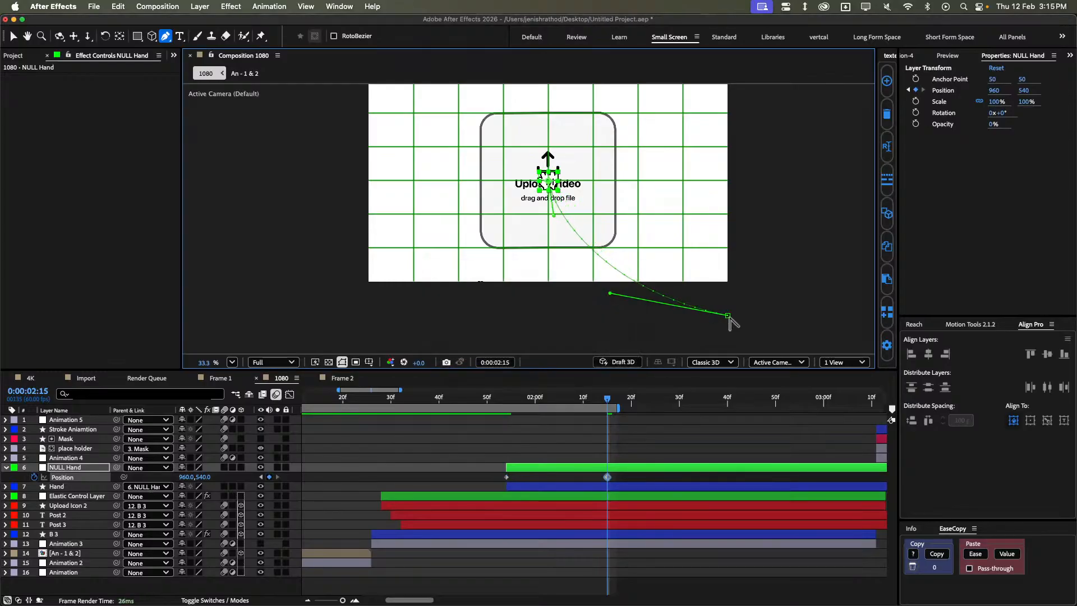
Move the motion path's start point farther right to 2118, 1221 and adjust its handle to deepen the curve.
key("v")
left_click_drag(729, 316, 764, 308)
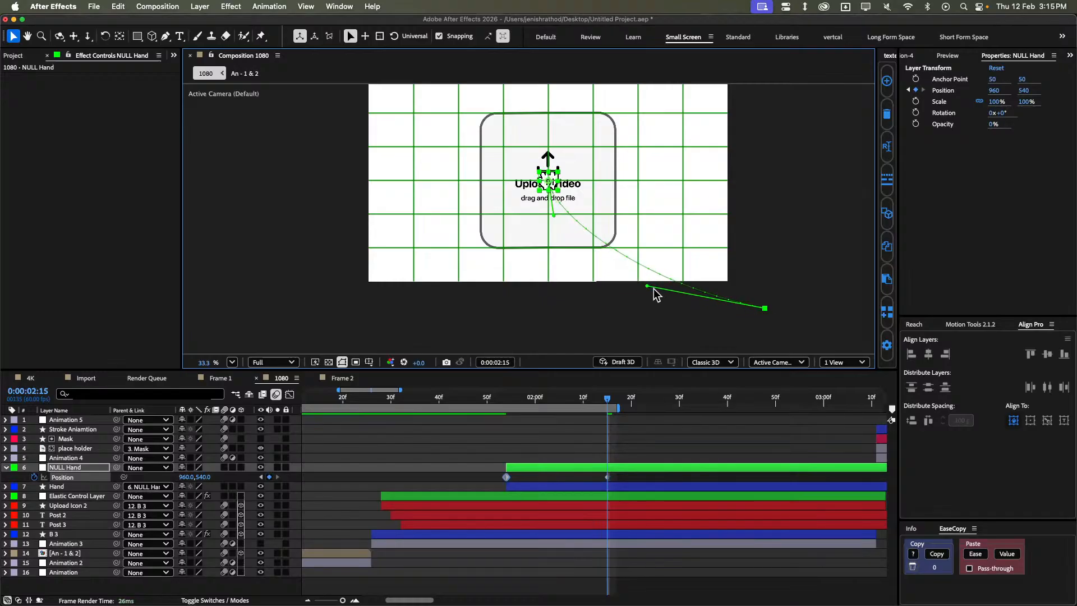
left_click_drag(645, 286, 637, 294)
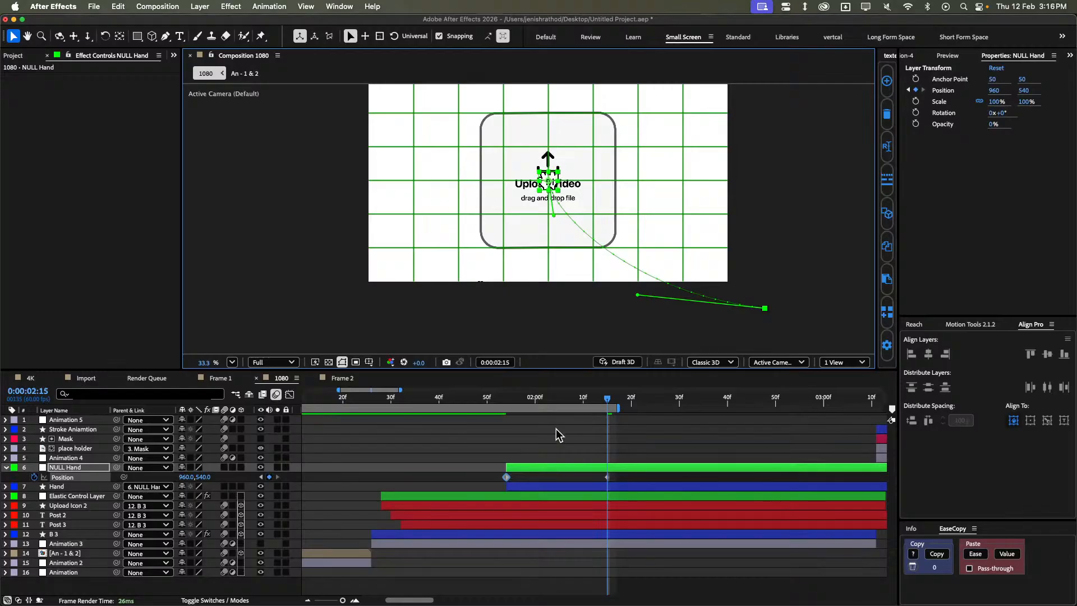
left_click(551, 490)
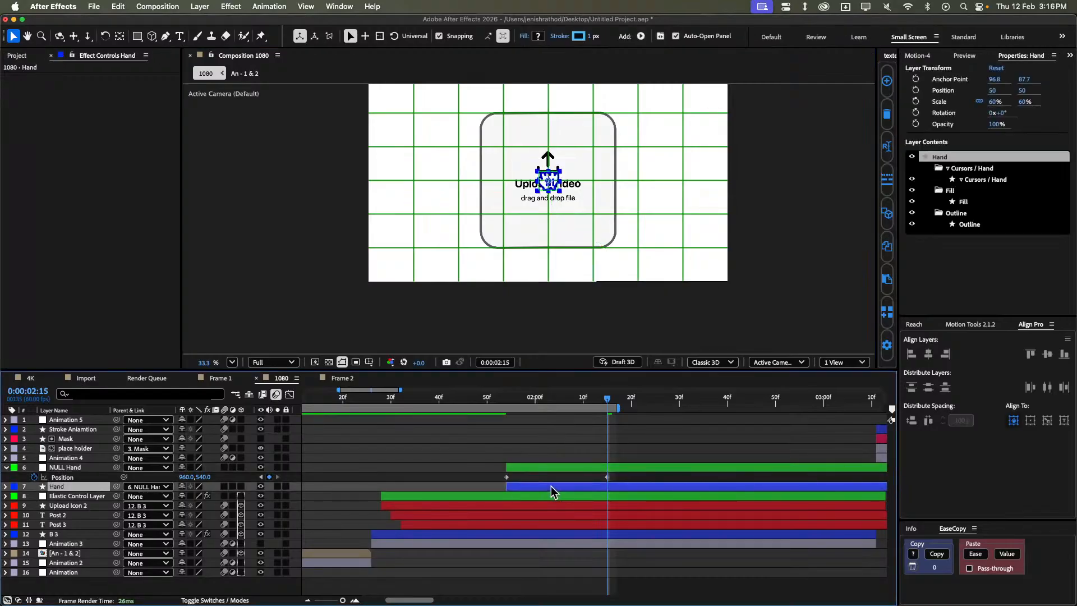
right_click(517, 489)
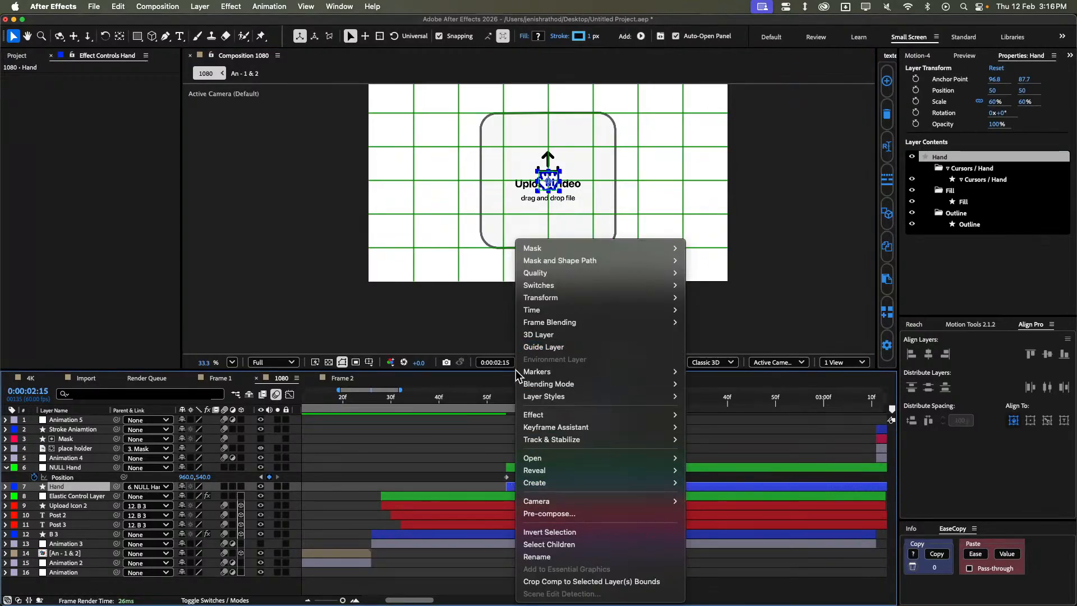
left_click(464, 459)
left_click(473, 442)
Ease both Position keyframes of NULL Hand with Motion Tools, setting the first ease value to 40 and the second to 70.
mouse_move(539, 400)
left_mouse_down()
mouse_move(499, 400)
mouse_move(644, 385)
mouse_move(526, 401)
left_mouse_up()
left_click(757, 467)
left_click(966, 325)
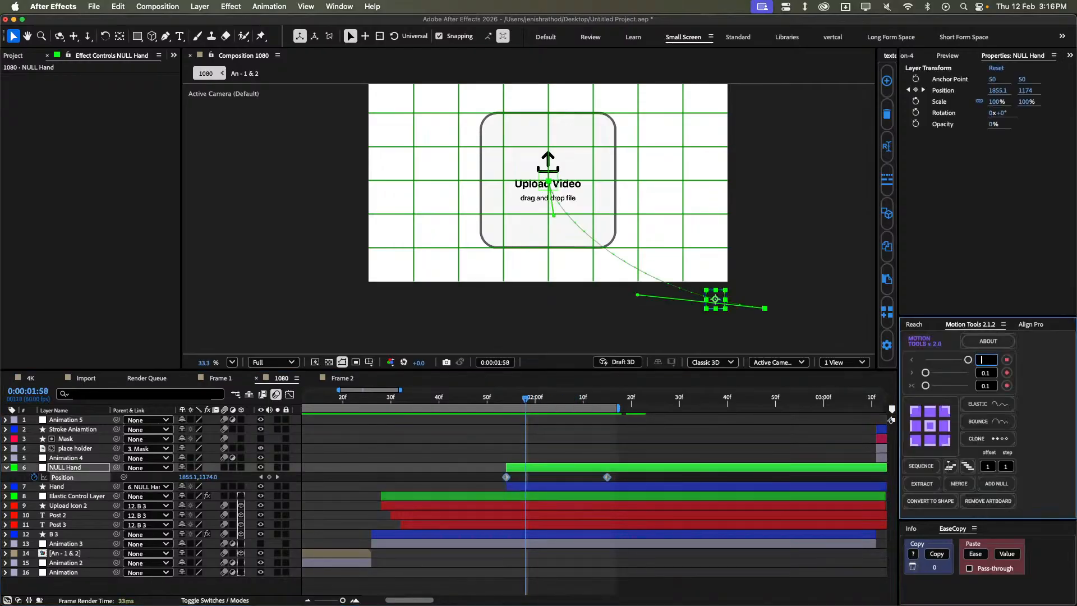
double_click(987, 373)
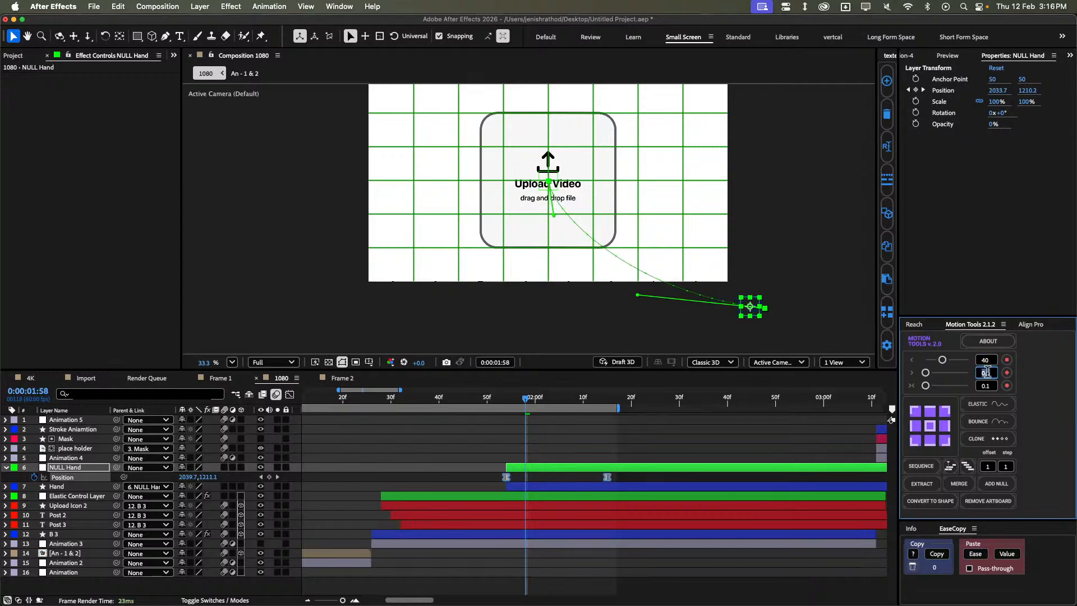
type("70")
left_click(810, 477)
Set the work area from 0:00:01:20 to 0:00:02:24 and preview the hand's entrance.
key("space")
left_click(651, 401)
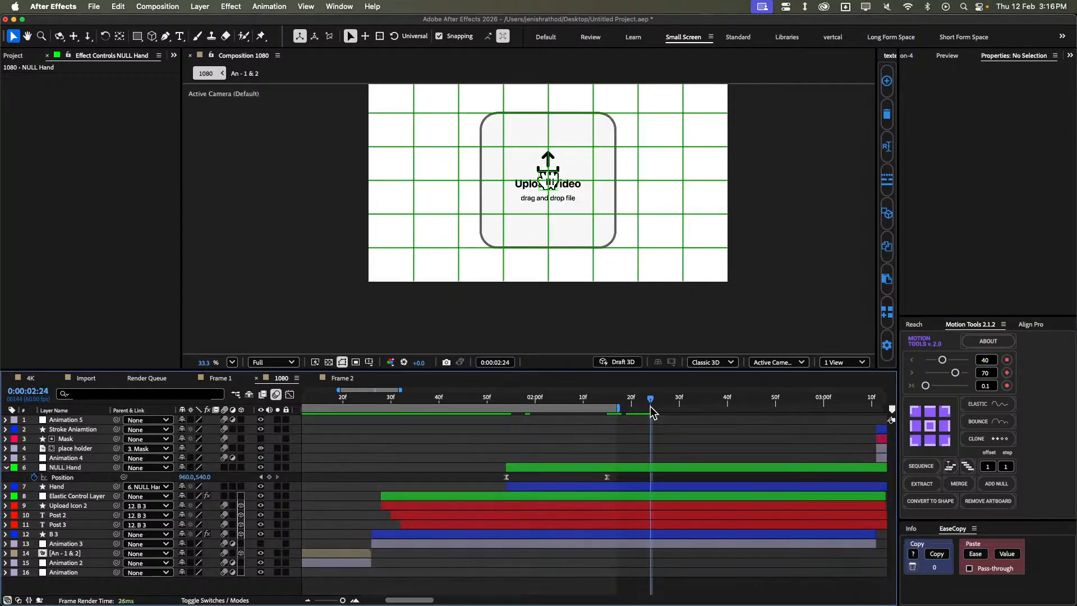
key("n")
left_click_drag(651, 406, 470, 406)
key("super+z")
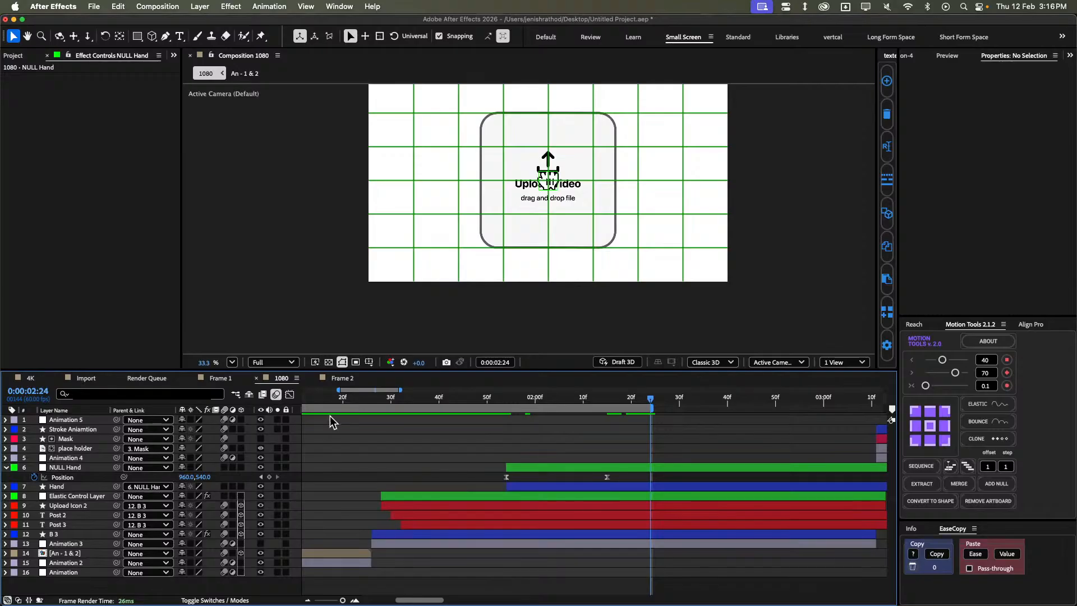
left_click_drag(351, 400, 343, 399)
key("b")
key("space")
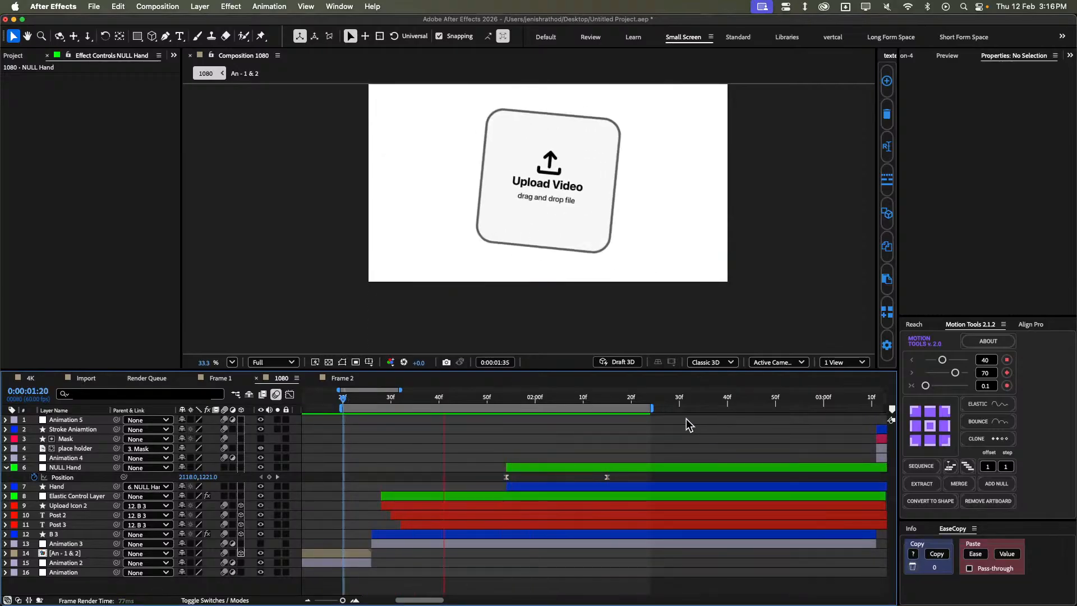
key("space")
With the composition grid shown, go to NULL Hand's first Position keyframe at 0:00:01:54, bring up the Reach tools and save the project.
key("super+apostrophe")
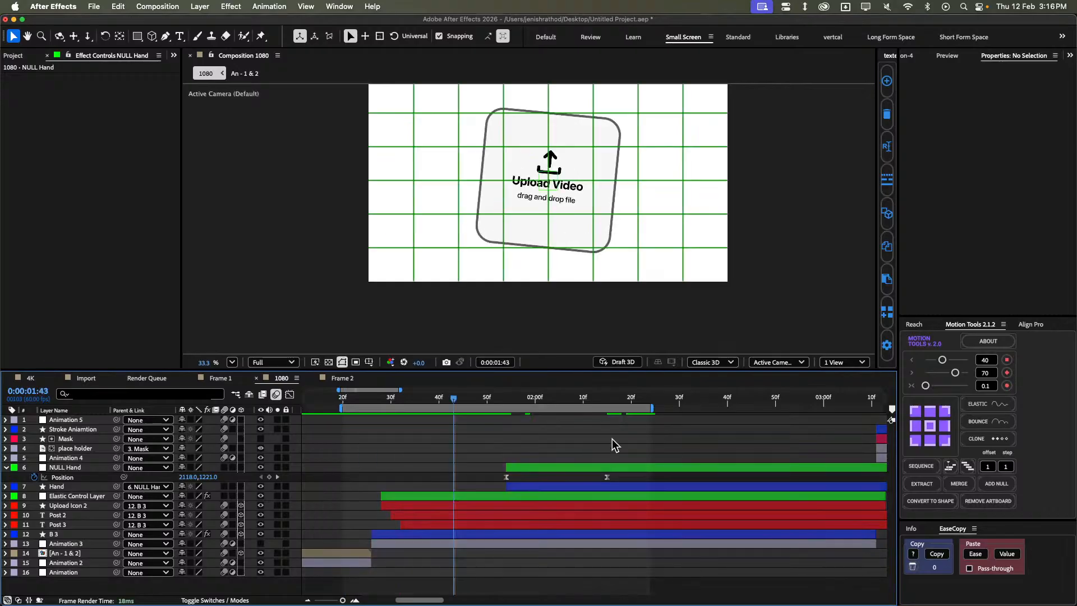
key("k")
left_click(913, 325)
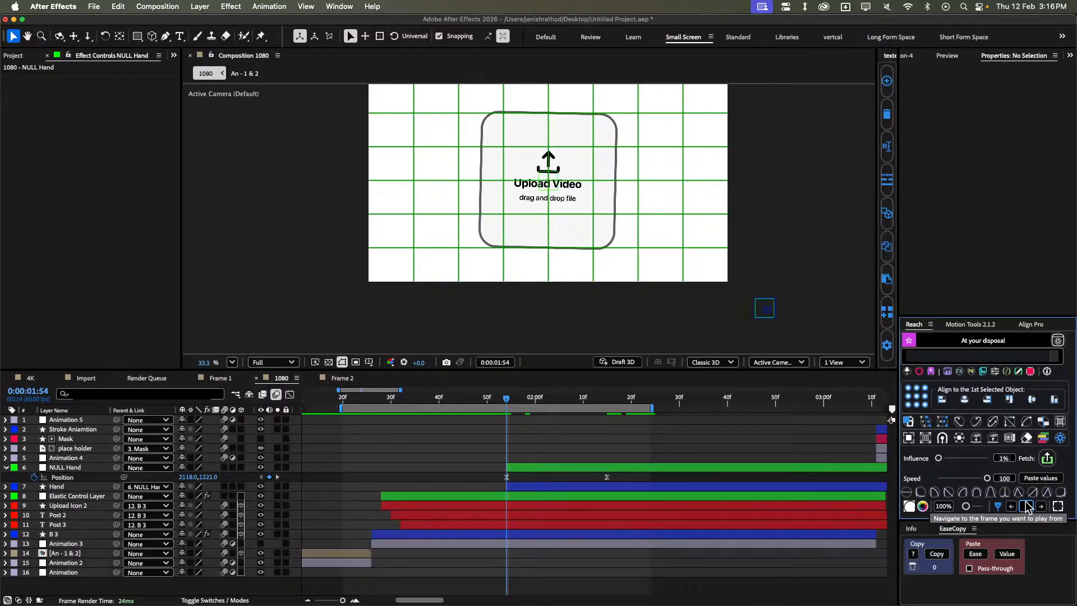
key("super+s")
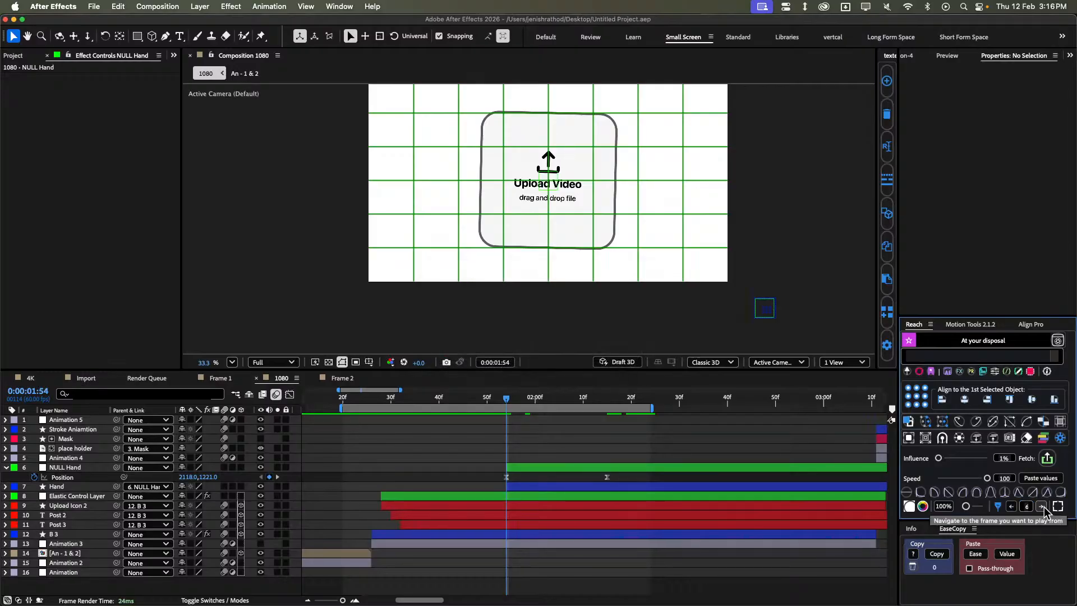
Move the end Position keyframe of the NULL Hand layer to 0:00:02:54, one second after its start keyframe.
left_click(1041, 506)
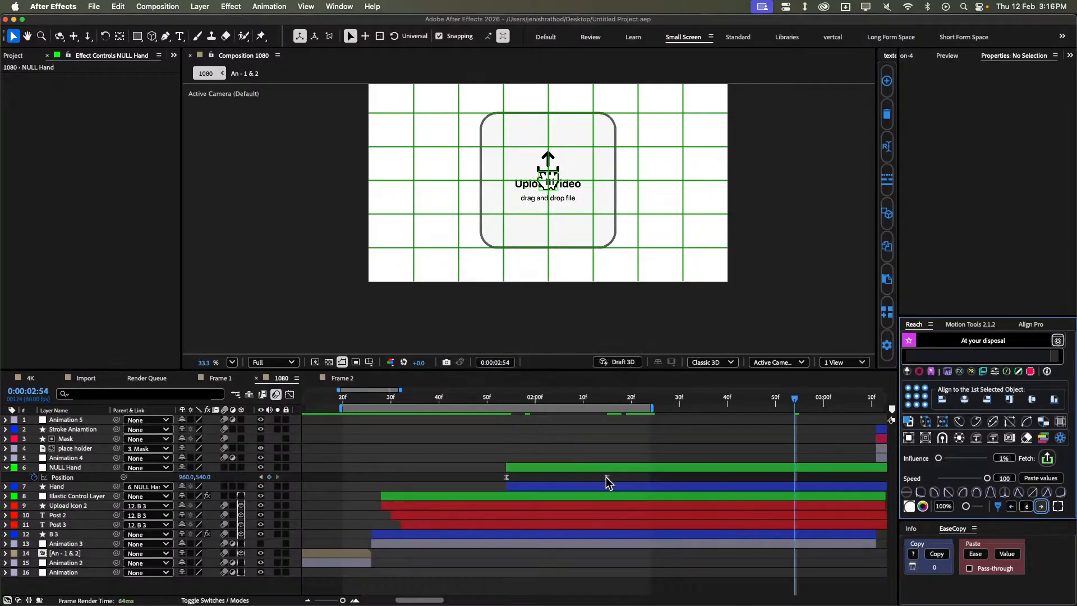
left_click_drag(606, 477, 795, 481)
left_click(971, 324)
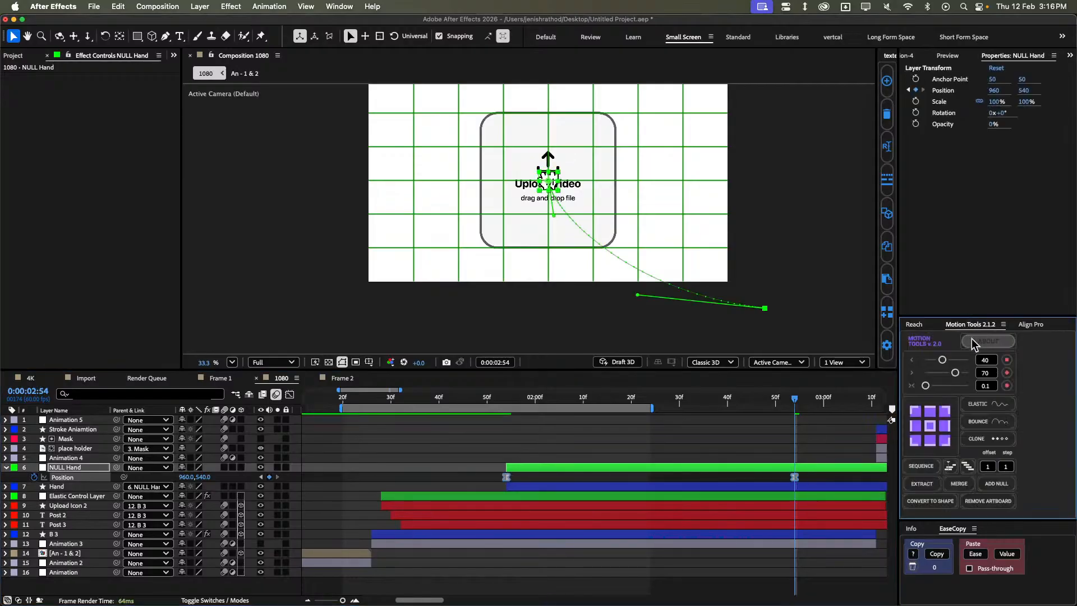
left_click(958, 374)
Set the work area to end at about 0:00:03:08 and preview the hand's movement.
left_click(718, 436)
left_click_drag(857, 399, 862, 399)
key("n")
key("minus")
key("minus")
key("space")
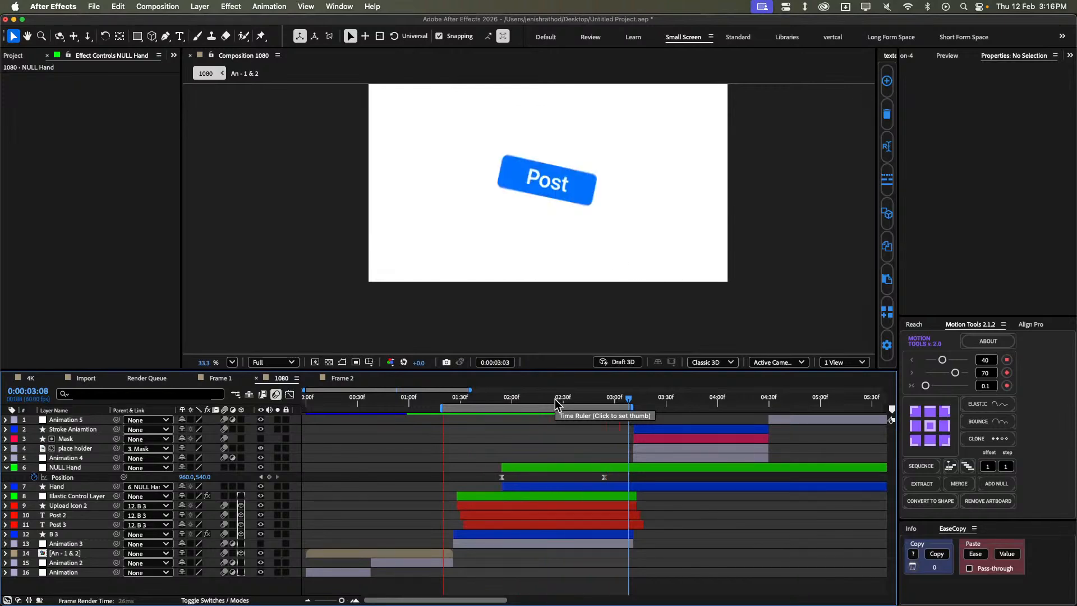
key("space")
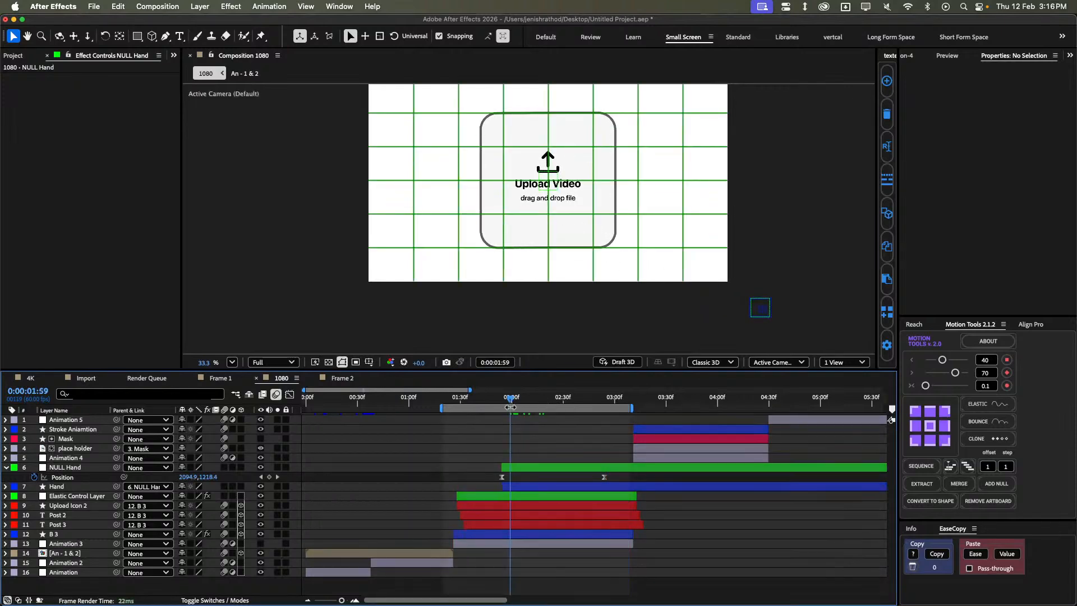
Set the Motion Tools ease values of both NULL Hand Position keyframes to 20 and 90.
left_click_drag(482, 480, 645, 469)
left_click_drag(469, 481, 635, 474)
left_click(992, 360)
type("20")
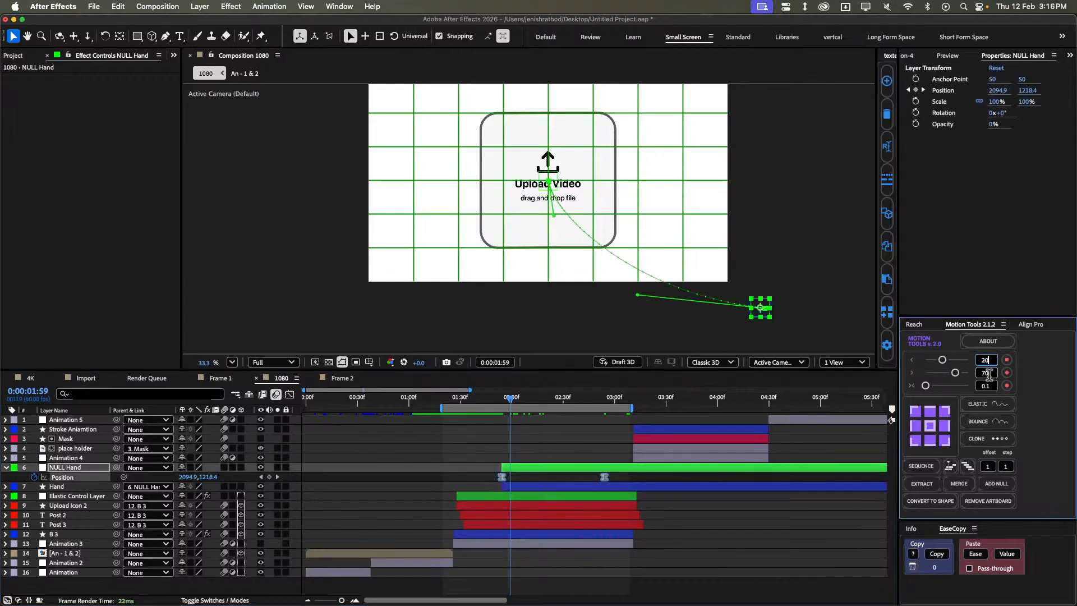
left_click(988, 373)
type("90")
Preview how the hand eases into the Upload Video card.
left_click(566, 429)
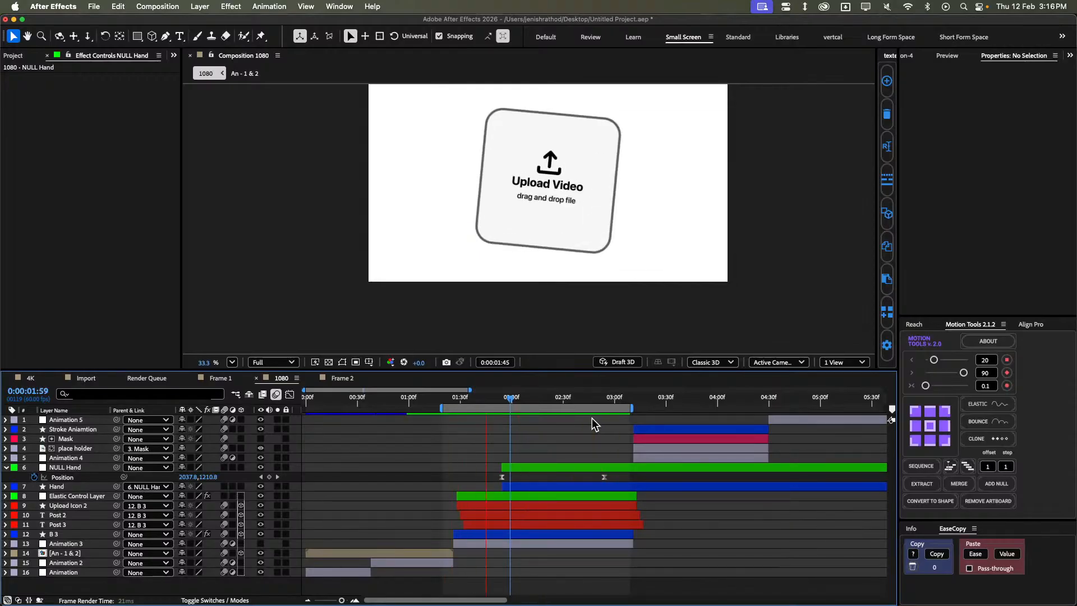
key("space")
left_click_drag(532, 399, 493, 397)
left_click(537, 430)
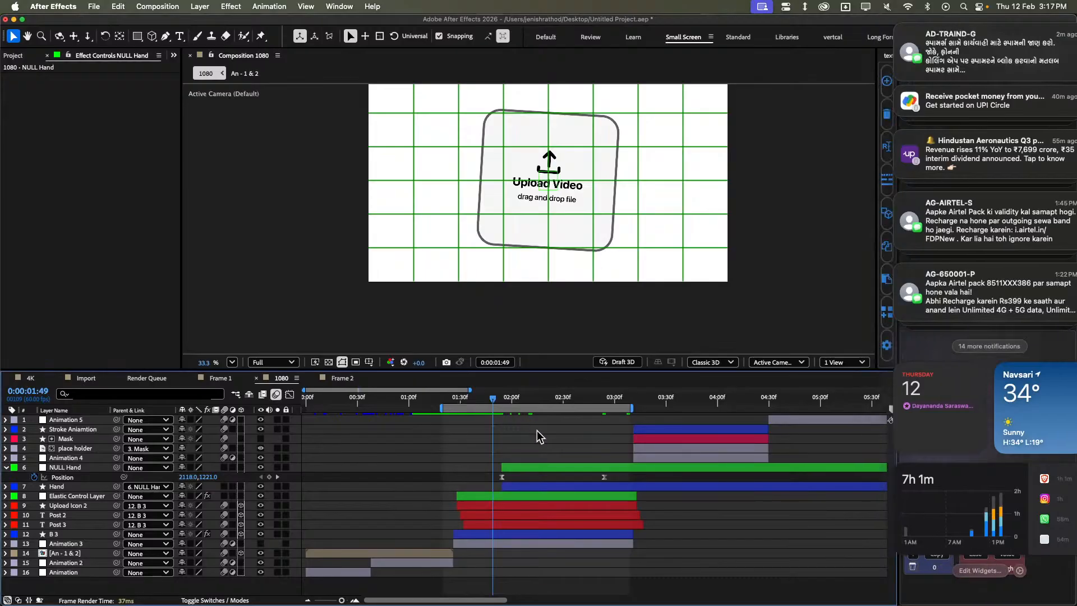
Add the REF footage above all layers in the 1080 composition and go to 0:00:01:43 in it.
left_click(17, 56)
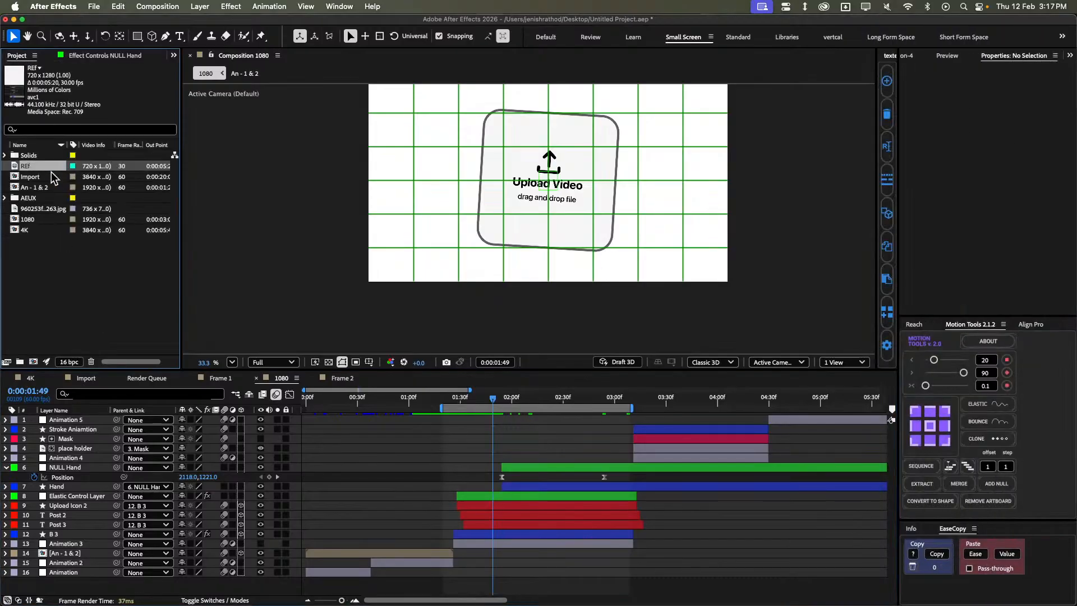
left_click_drag(51, 167, 55, 419)
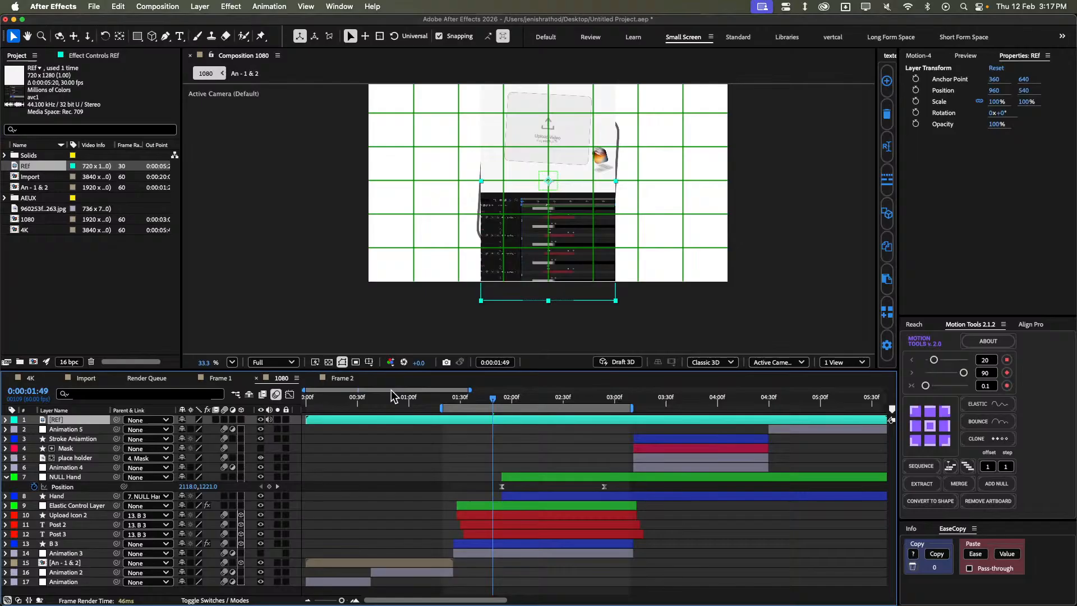
left_click(500, 399)
left_click_drag(501, 403, 486, 409)
Move the Hand and NULL Hand layers so both start at 0:00:01:43.
left_click(525, 495)
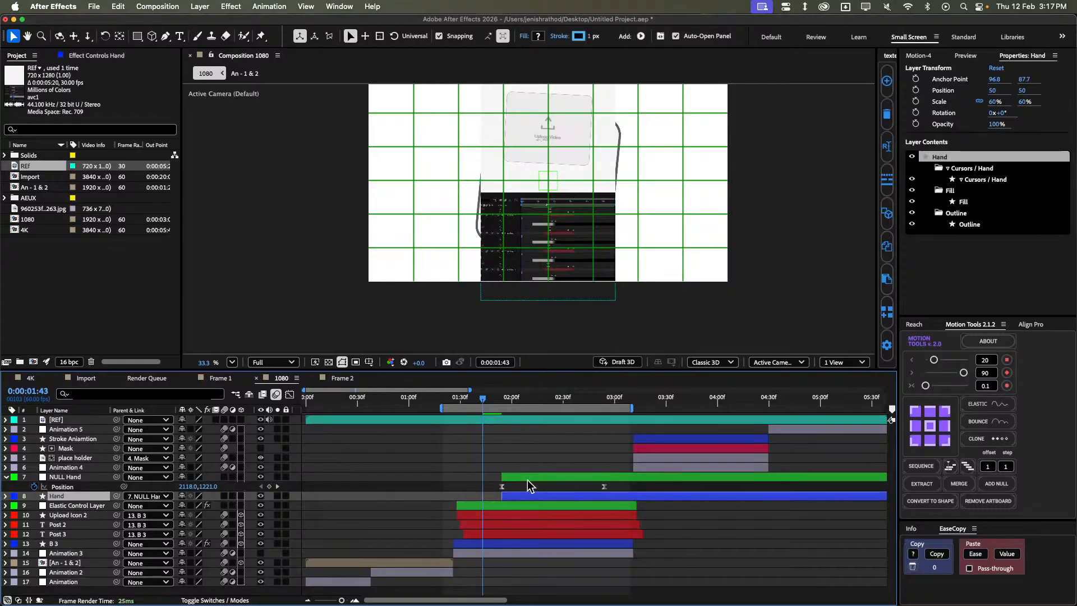
left_click(528, 478, "shift")
key("bracketleft")
left_click(536, 451)
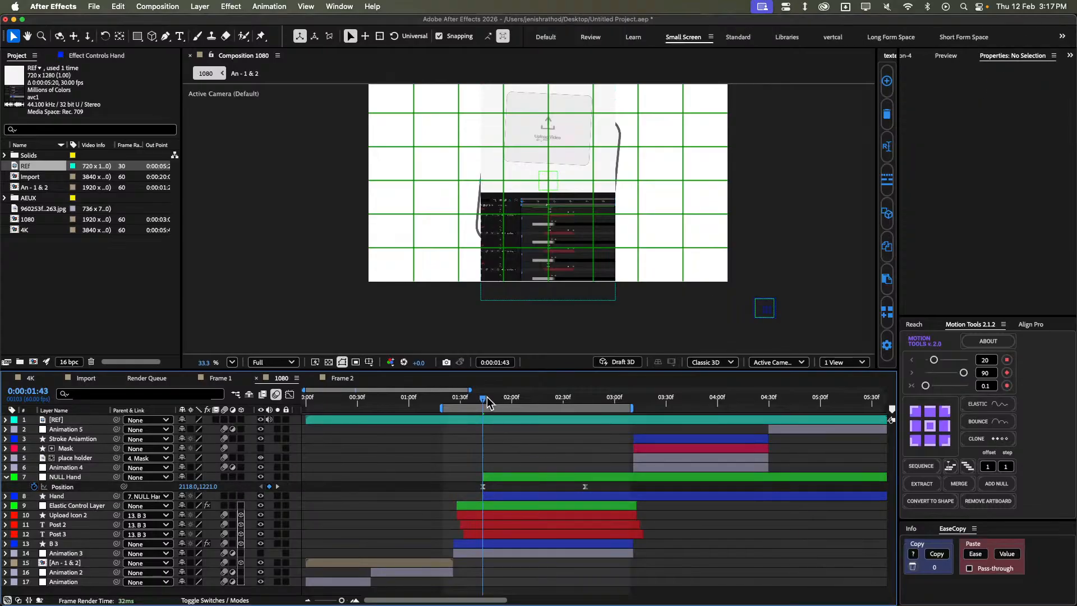
Split the NULL Hand and Hand layers at 0:00:02:34, where the reference hand disappears, and delete the parts after it.
left_click_drag(486, 403, 540, 409)
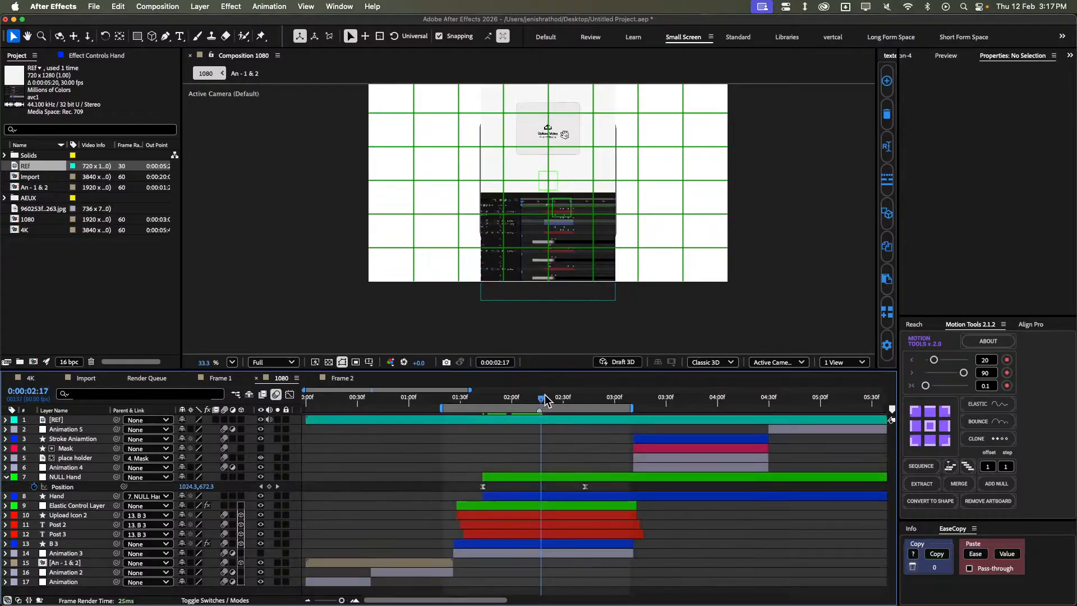
left_click_drag(541, 399, 575, 400)
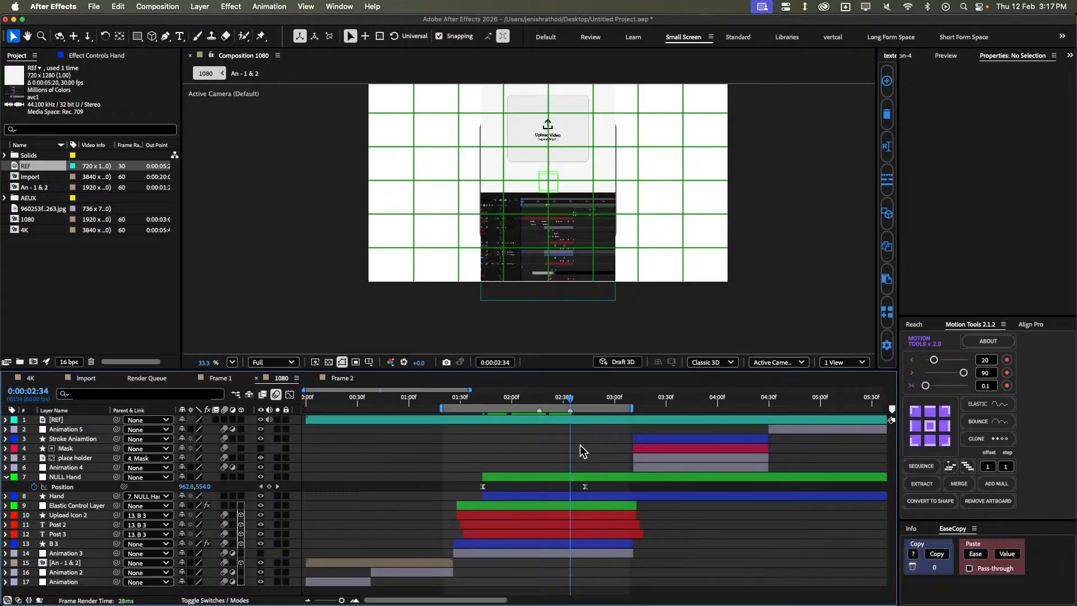
key("u")
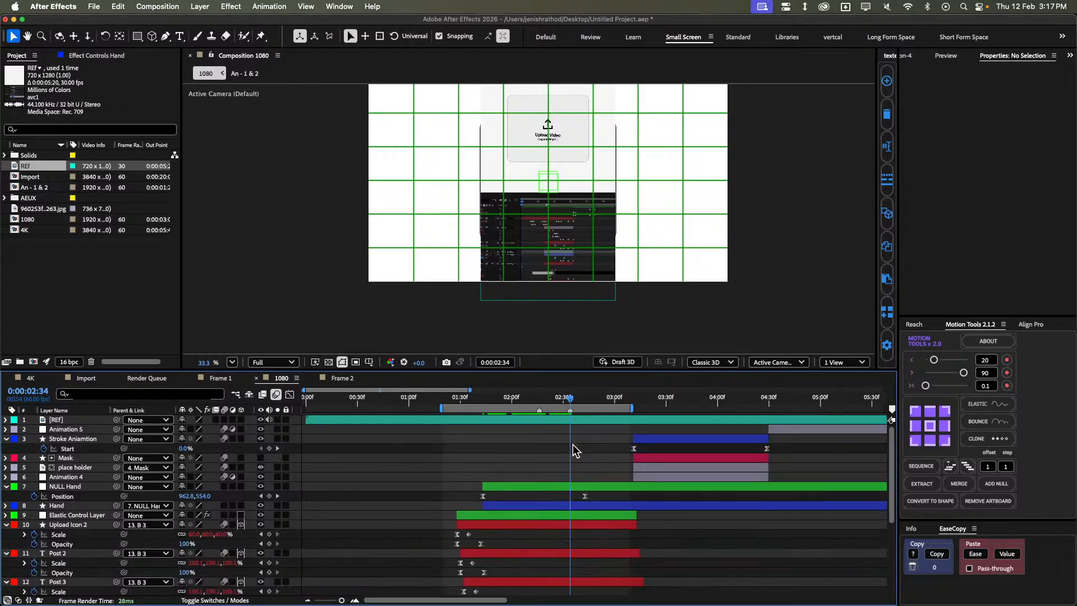
key("u")
left_click(553, 477)
left_click(547, 486, "shift")
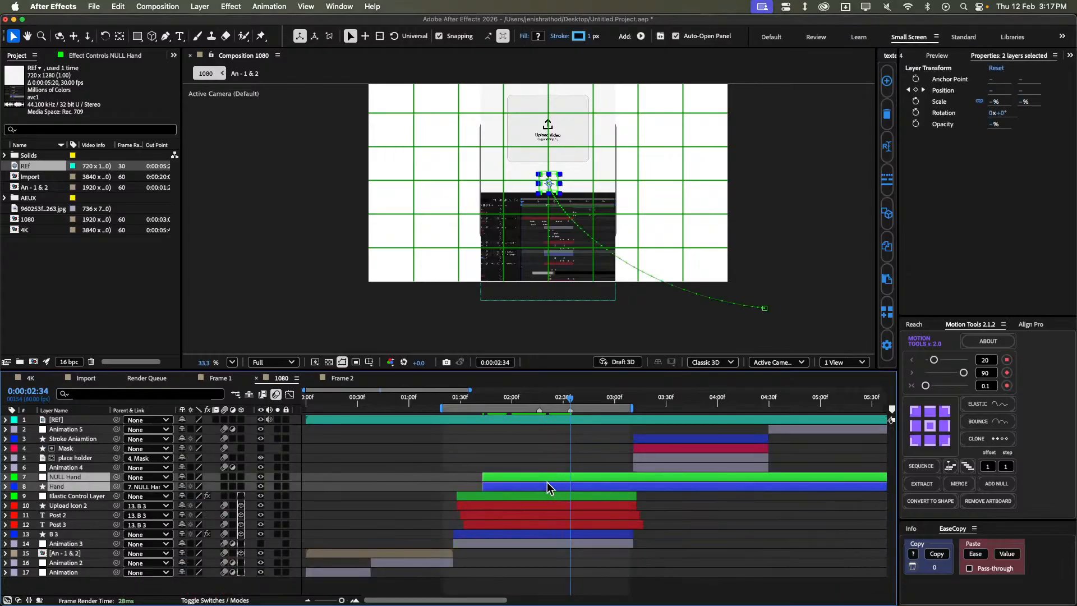
key("super+shift+d")
key("Delete")
Delete the REF layer from the composition and hide the grid overlay.
left_click_drag(533, 397, 507, 399)
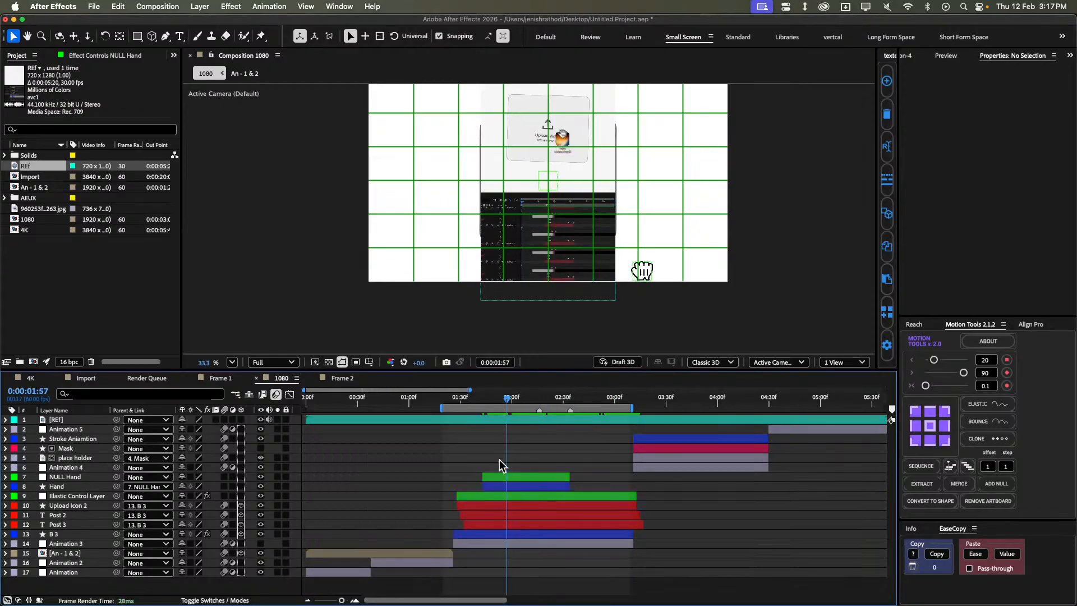
left_click(471, 422)
key("Delete")
scroll(515, 432, "up", 2)
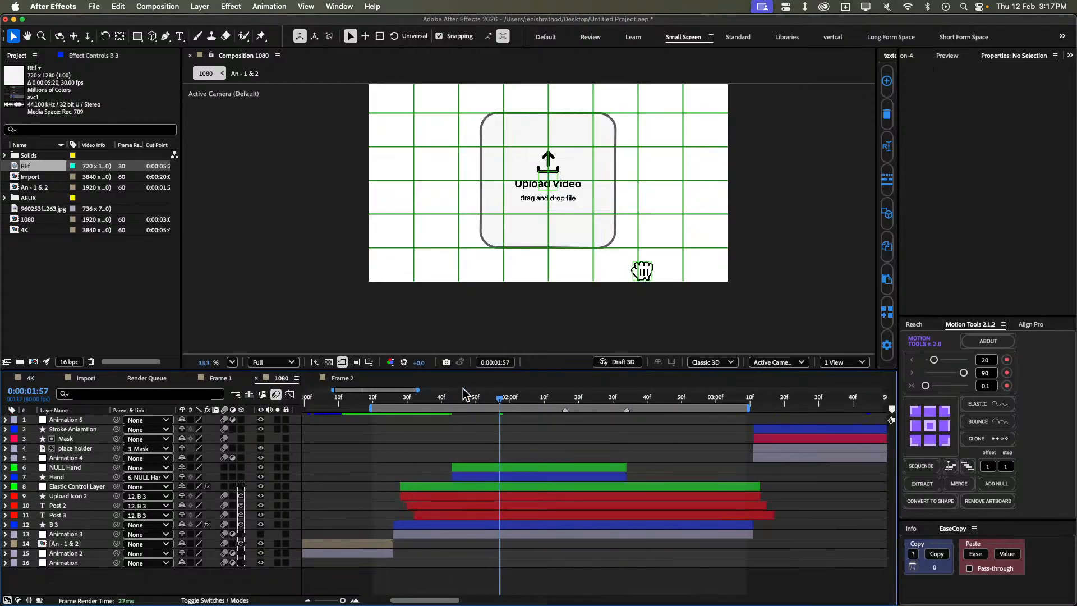
key("super+apostrophe")
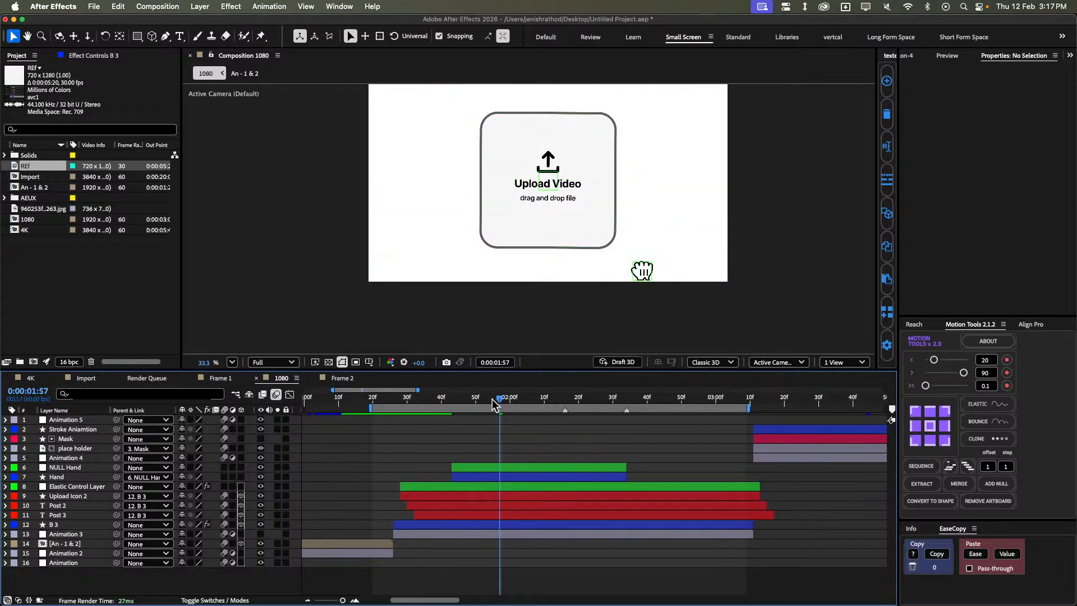
Shift the work area to start at about 0:00:01:12 and preview the shortened hand animation.
key("space")
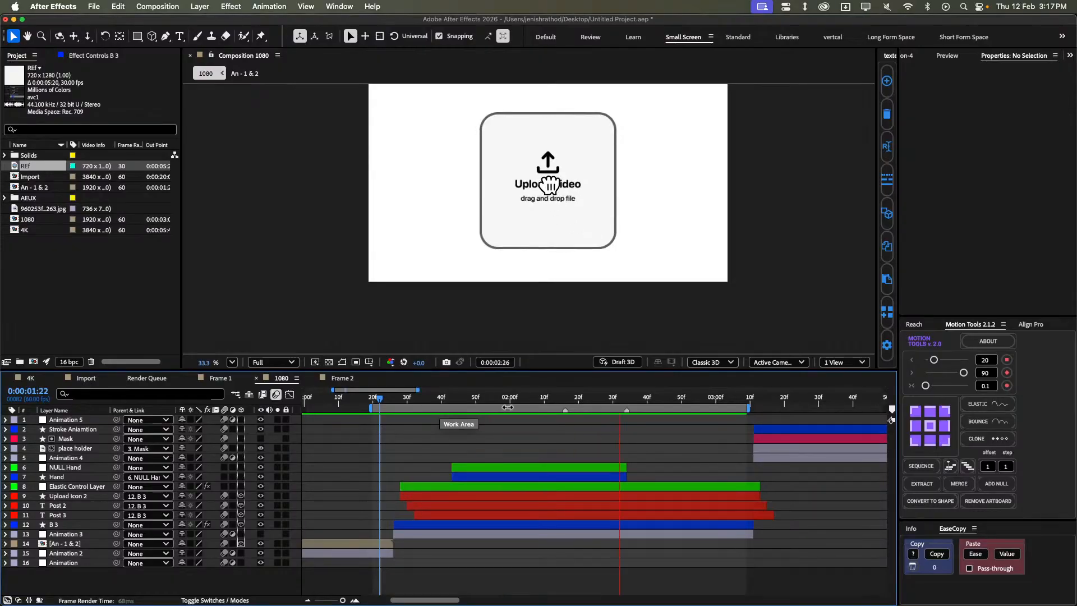
left_click_drag(508, 408, 461, 410)
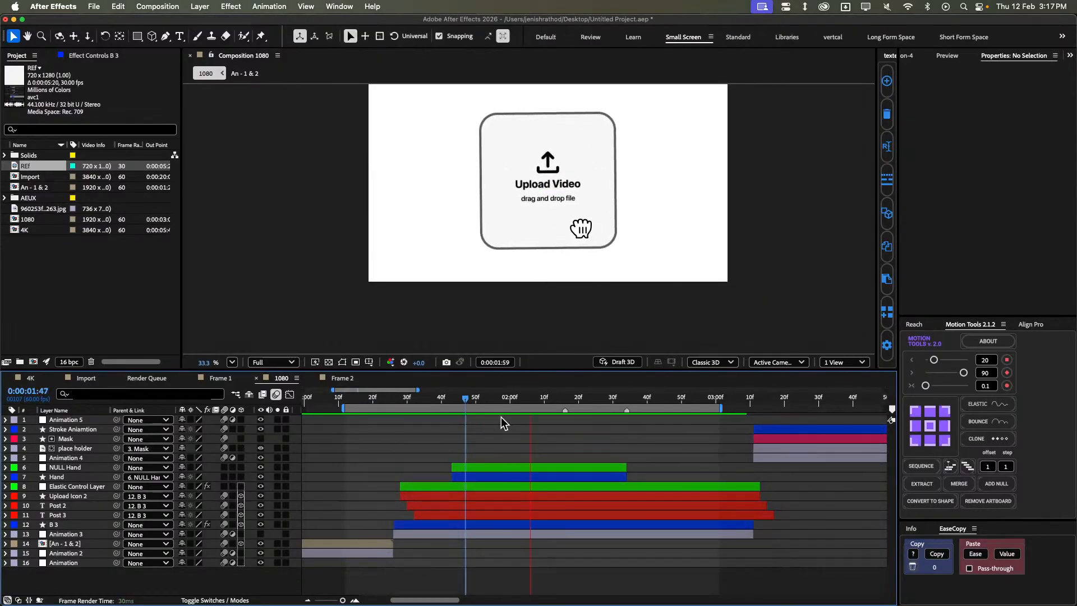
key("space")
Move the end Position keyframe of NULL Hand to the layer's end at 0:00:02:34.
left_click(488, 467)
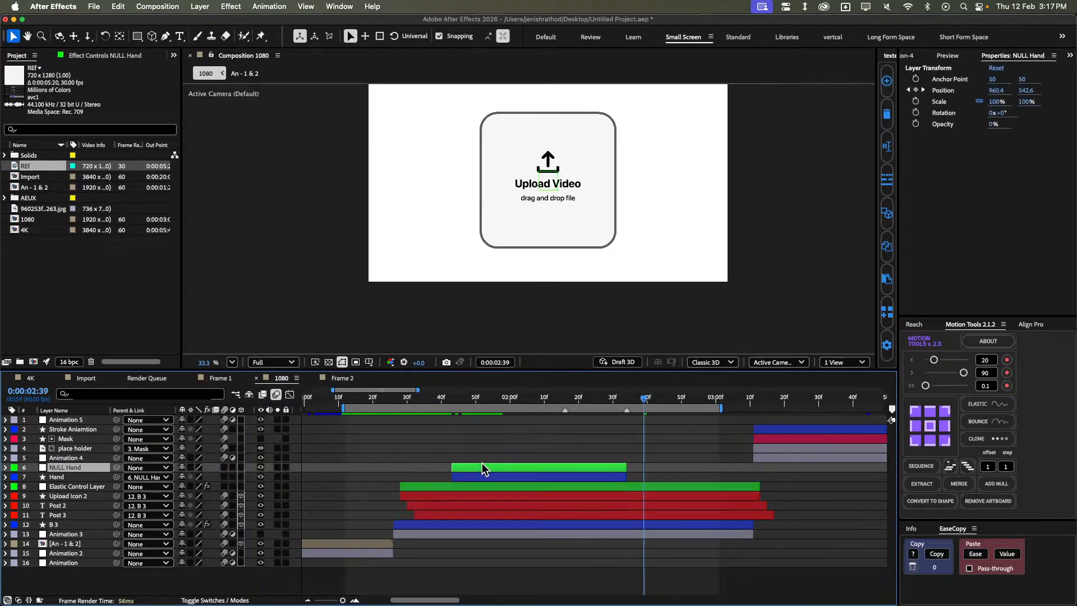
key("u")
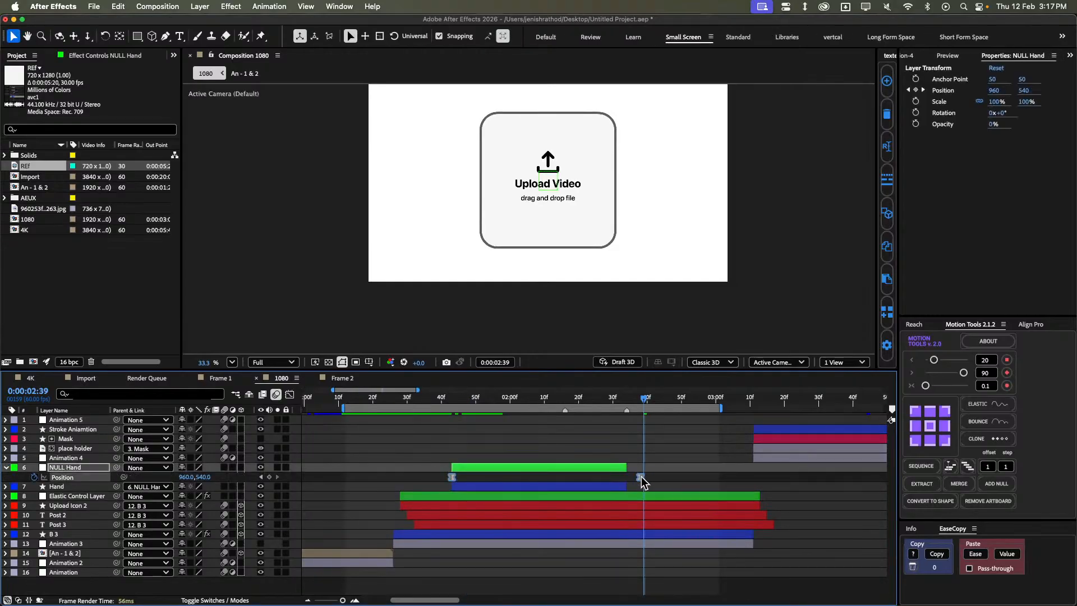
left_click_drag(630, 479, 627, 479)
Set the Motion Tools ease values of the NULL Hand Position keyframes to 0.1 and 100 and check their speed graph.
left_click_drag(961, 377, 997, 364)
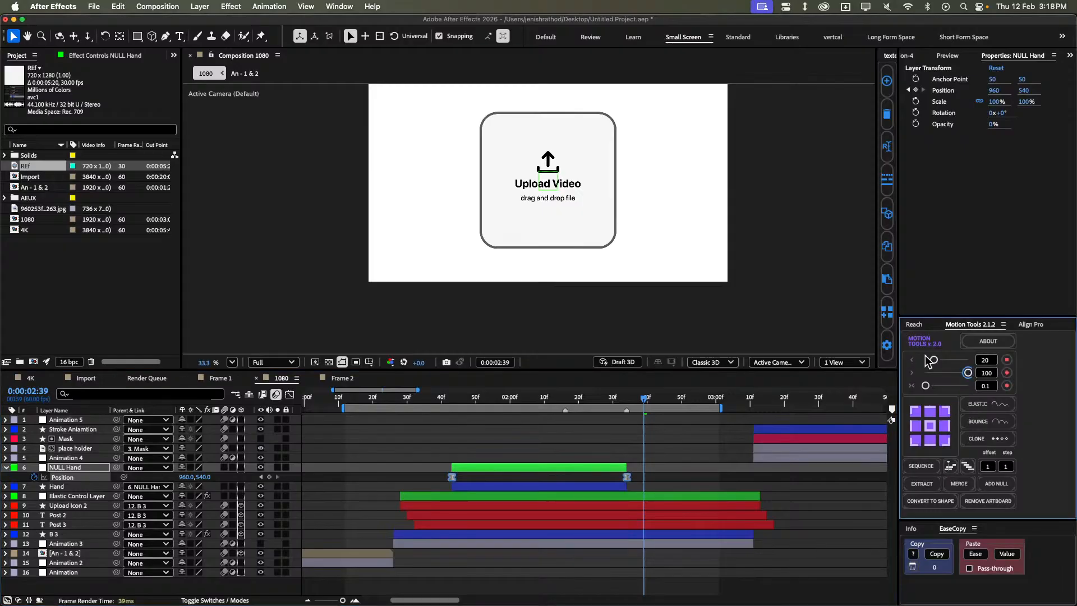
left_click(290, 395)
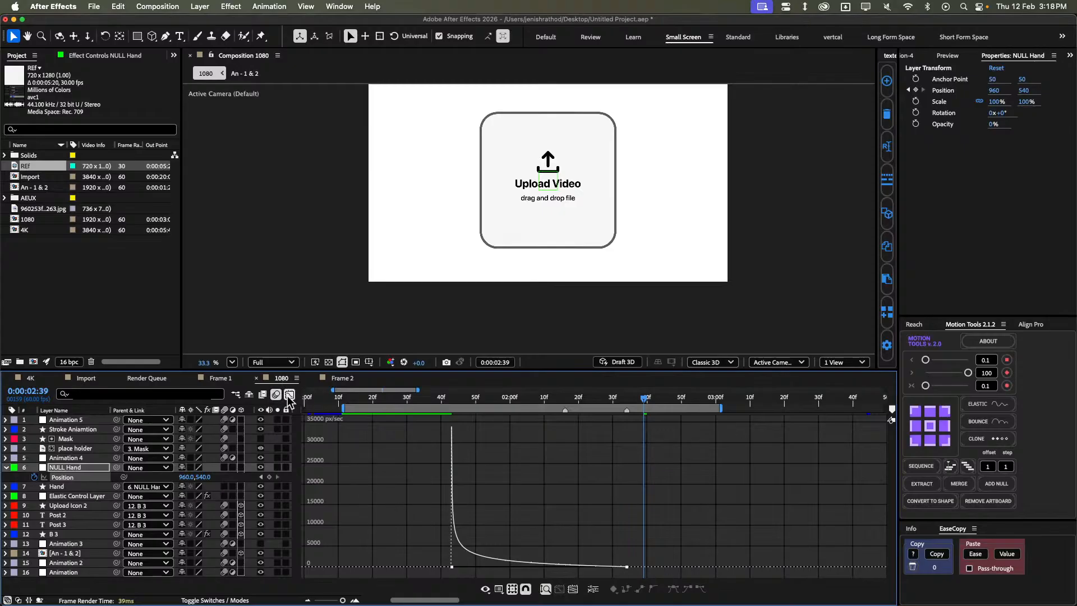
left_click(290, 394)
Preview the hand's movement onto the Upload Video card repeatedly from several points before the hand enters.
left_click(420, 469)
left_click(363, 398)
key("space")
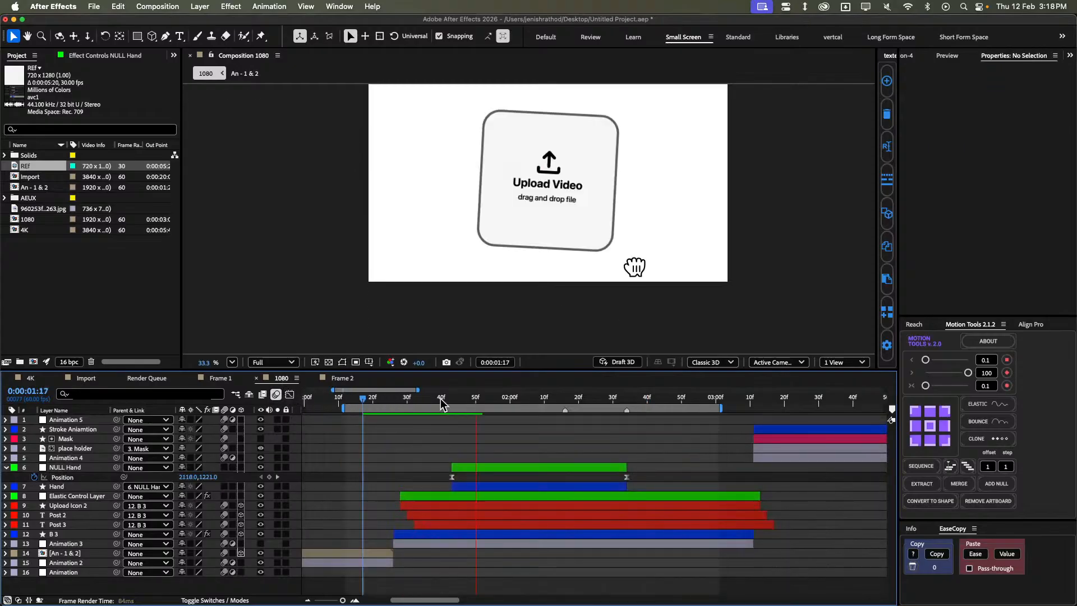
key("space")
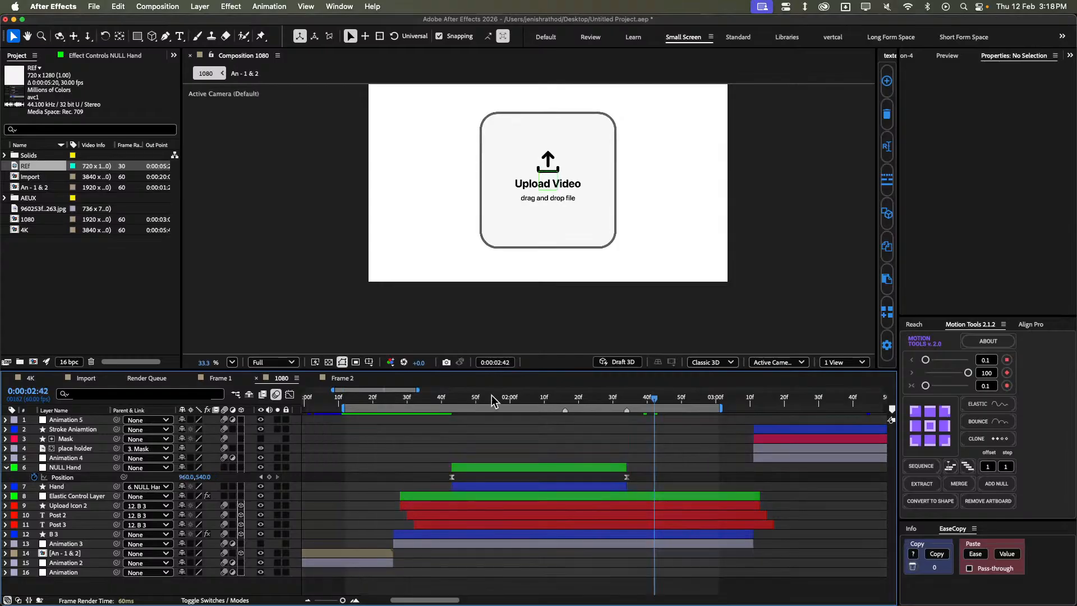
left_click(436, 398)
key("space")
left_click_drag(460, 399, 427, 399)
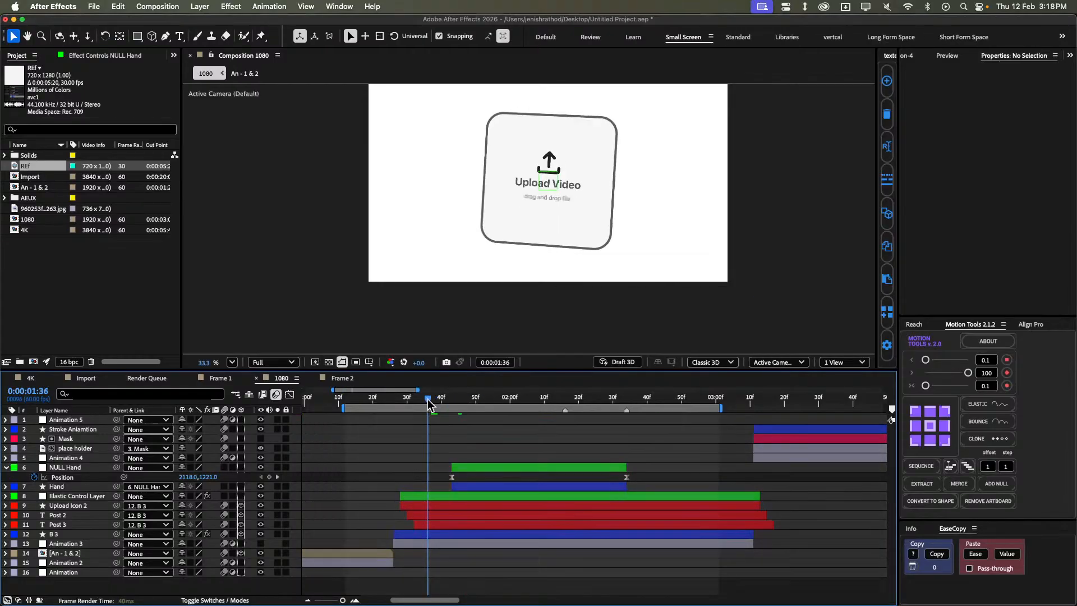
key("space")
left_click(407, 399)
key("space")
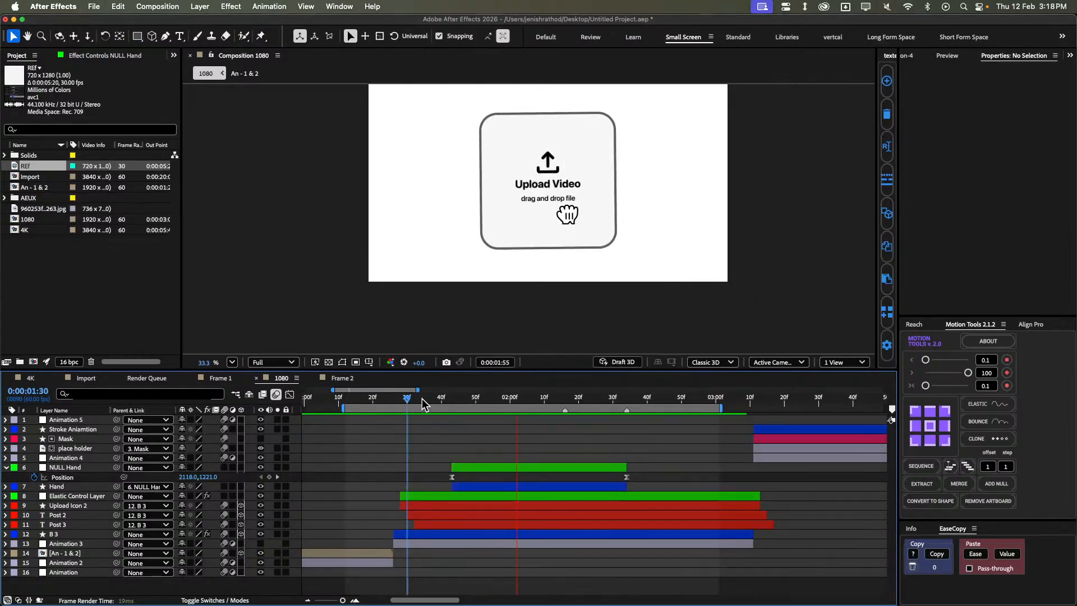
left_click(321, 398)
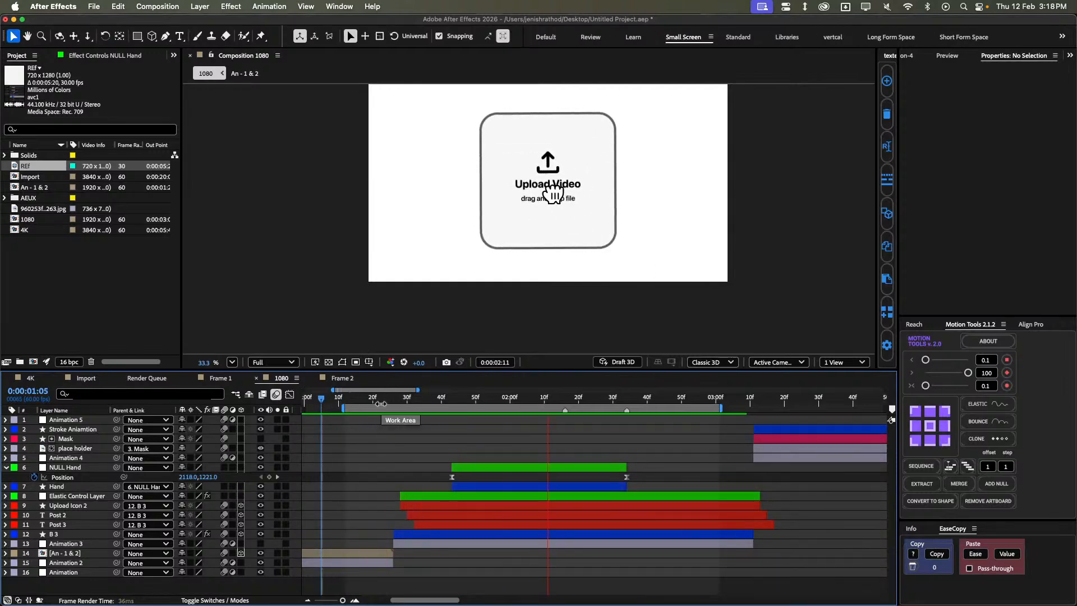
key("space")
left_click(352, 398)
key("space")
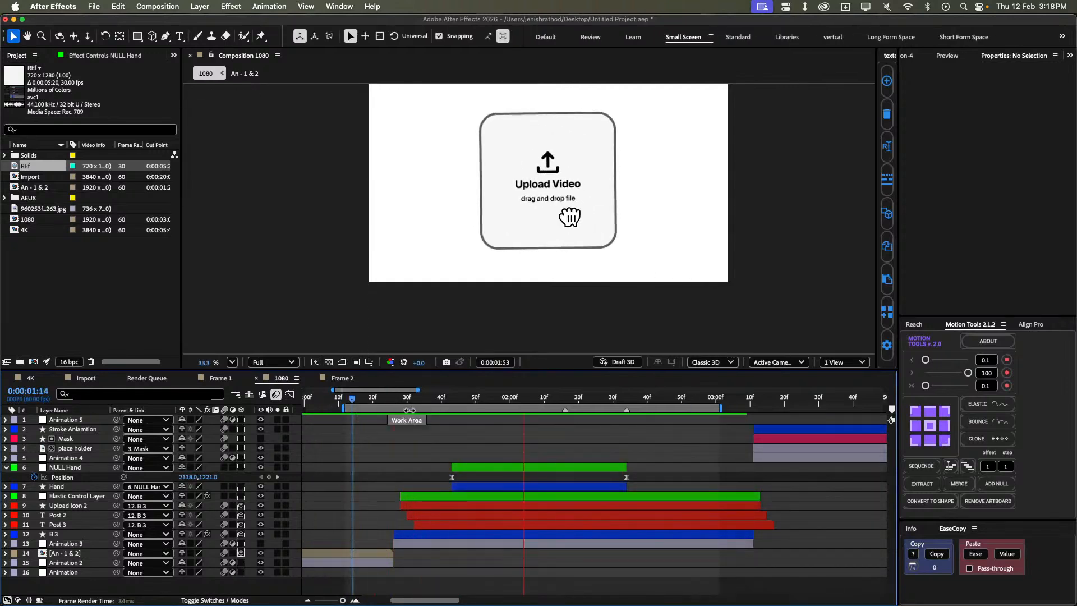
key("space")
left_click(391, 399)
key("space")
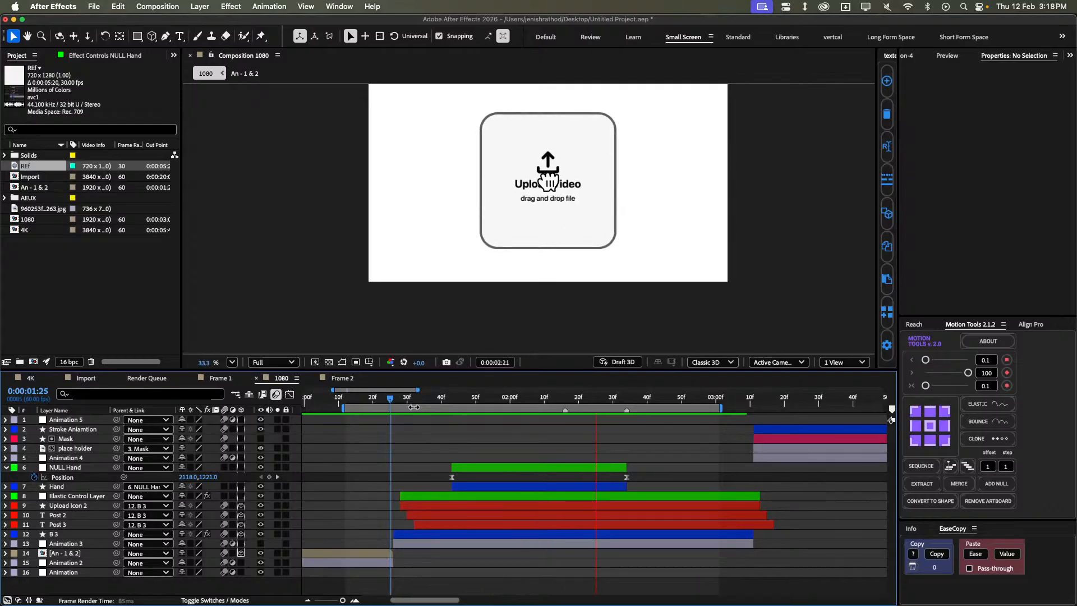
key("space")
left_click(407, 399)
key("space")
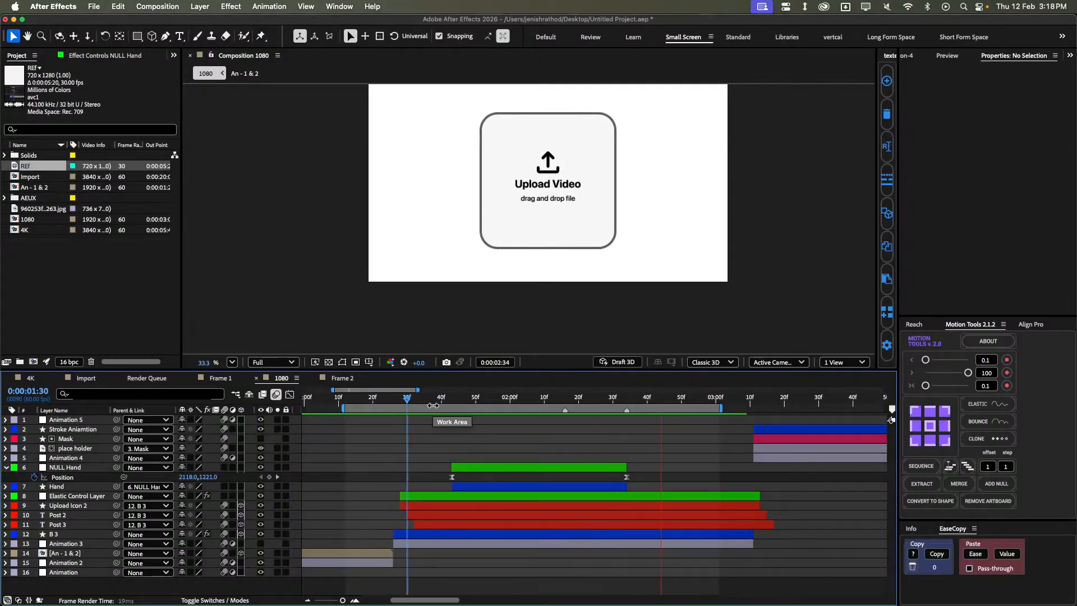
key("space")
Move the end Position keyframe of NULL Hand one frame earlier, to 0:00:02:33.
left_click(558, 401)
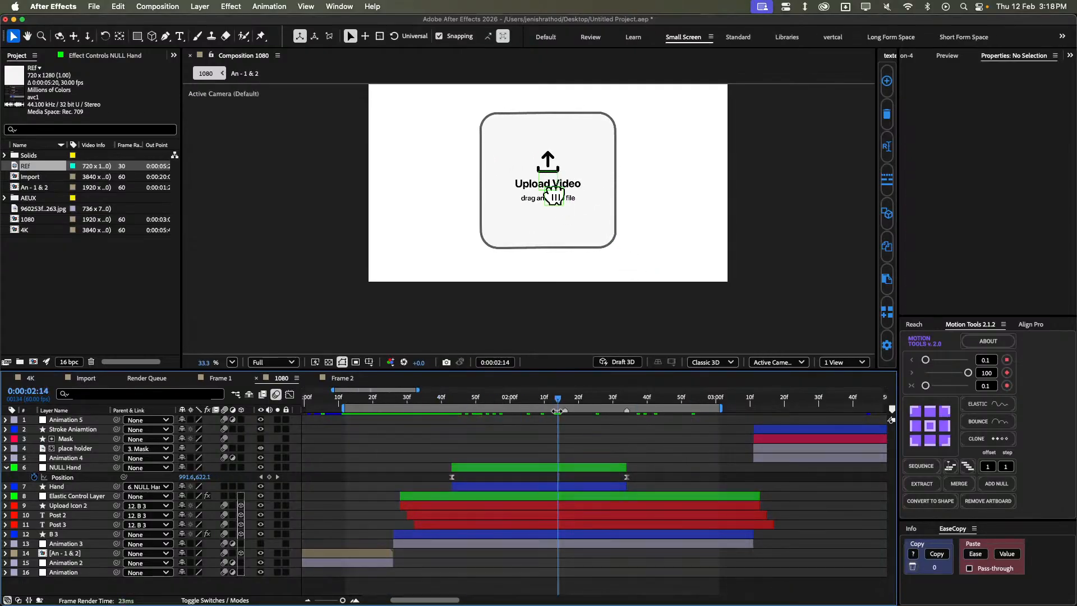
key("k")
left_click(590, 469)
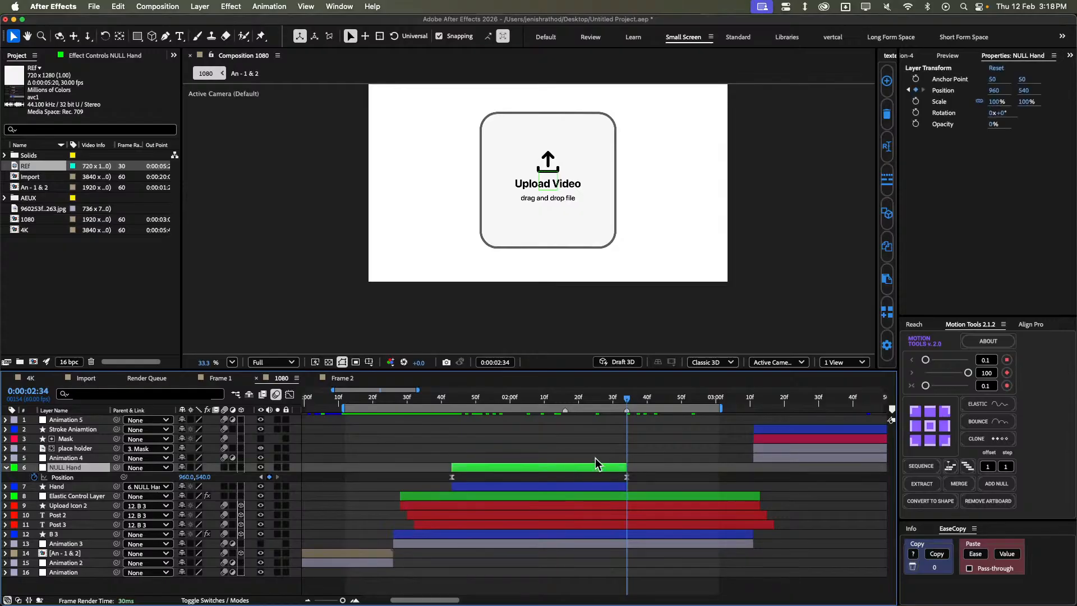
key("Page_Up")
key("equal")
key("equal")
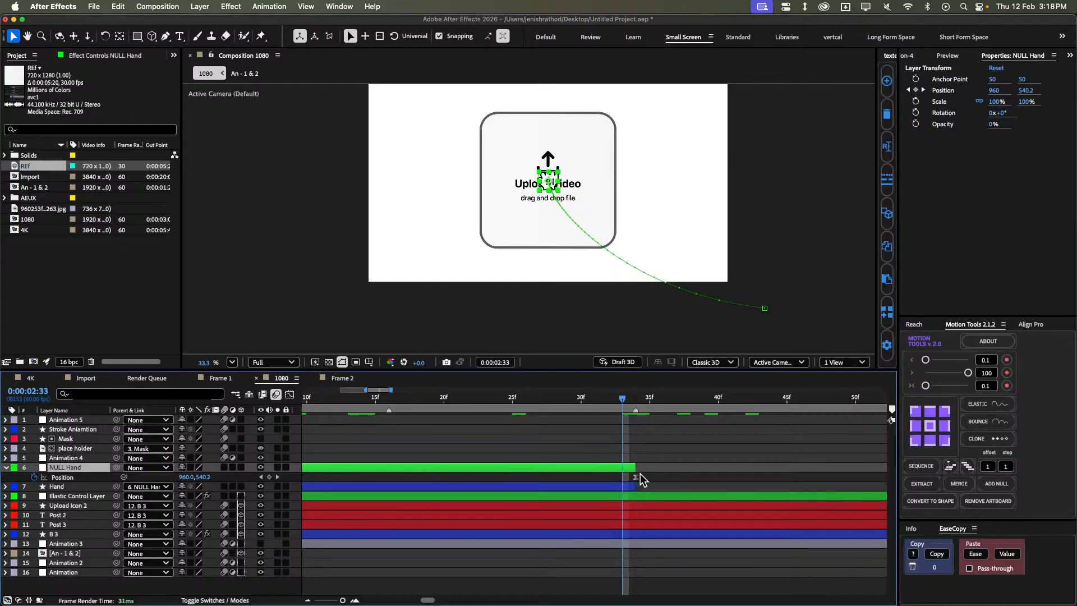
left_click(635, 477)
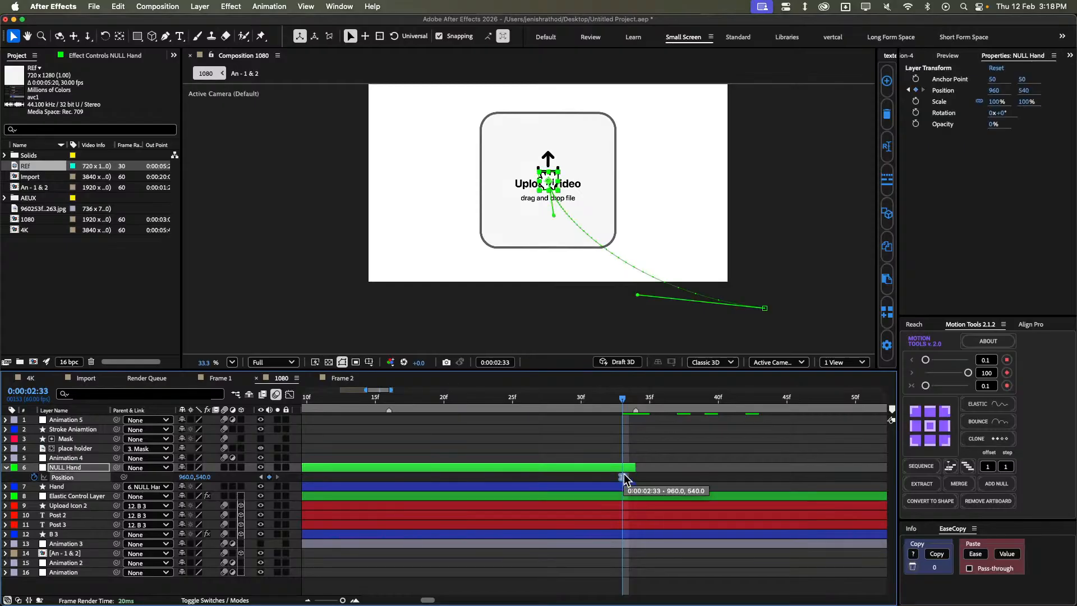
Shift NULL Hand's end Position to 1110, 660 and shorten the motion path handle at its starting point.
key("shift+Right")
key("shift+Right")
key("shift+Down")
key("shift+Down")
key("shift+Down")
key("shift+Right")
key("shift+Right")
key("shift+Right")
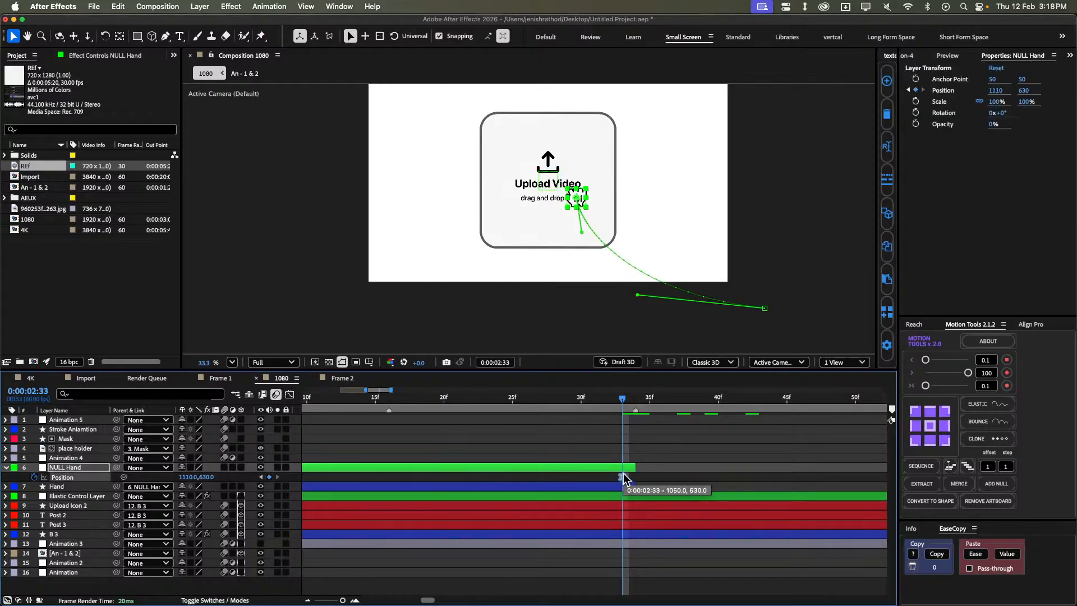
key("shift+Down")
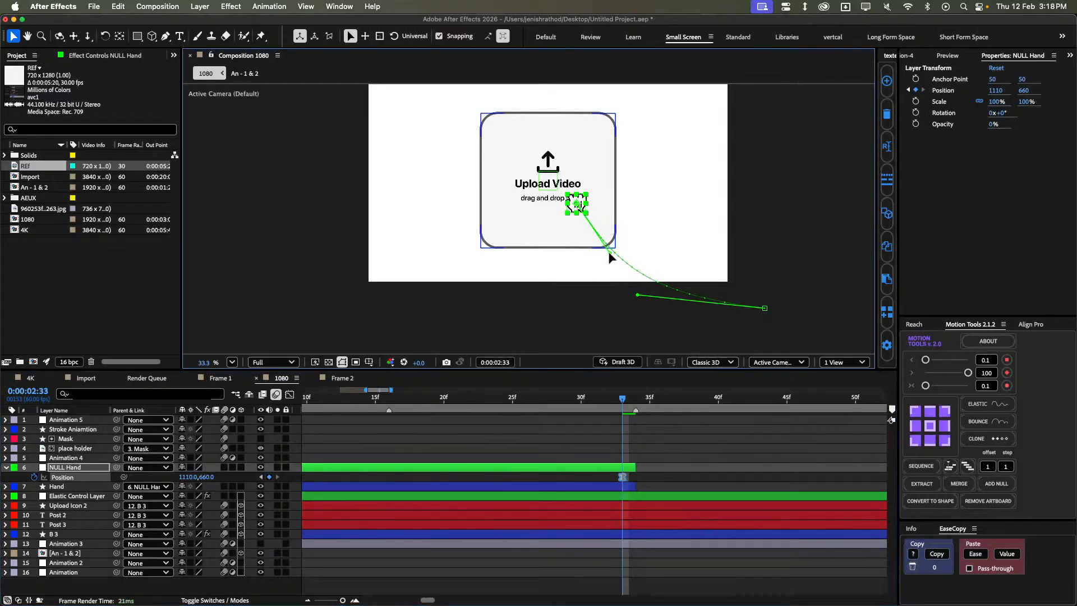
left_click_drag(638, 295, 689, 298)
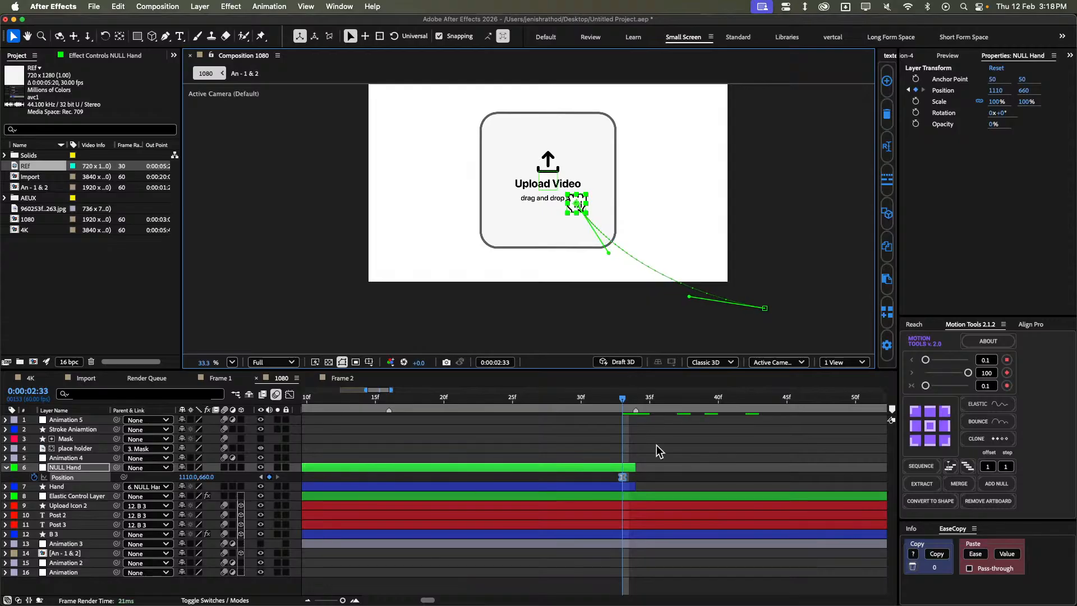
Return NULL Hand's end Position keyframe to the layer's end at 0:00:02:34 and reapply the Motion Tools ease of 100 to both keyframes.
left_click(678, 465)
scroll(679, 467, "down", 2)
left_click(657, 477)
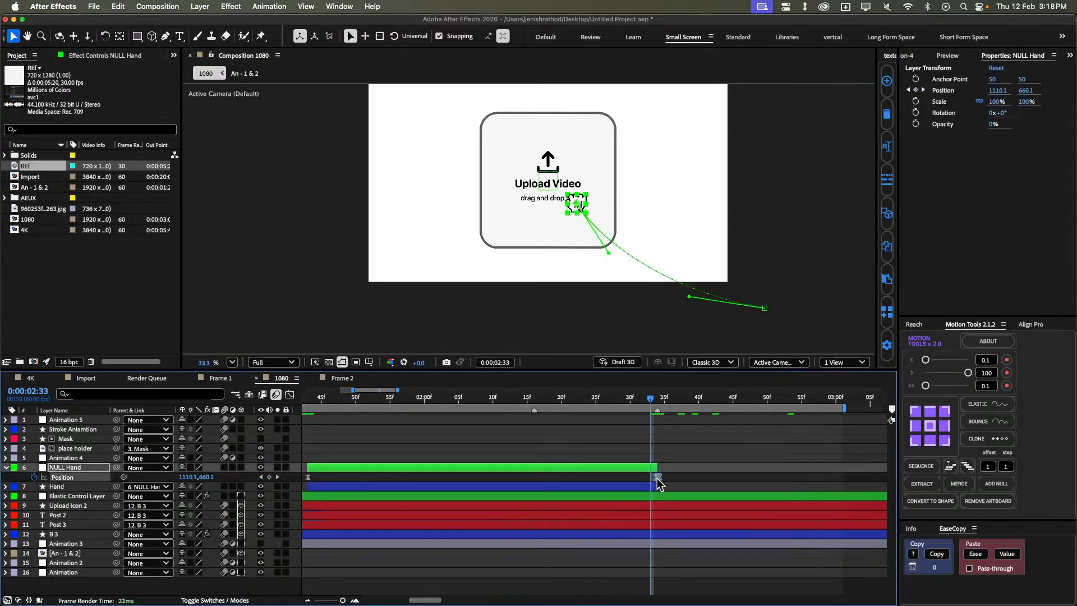
scroll(694, 466, "down", 3)
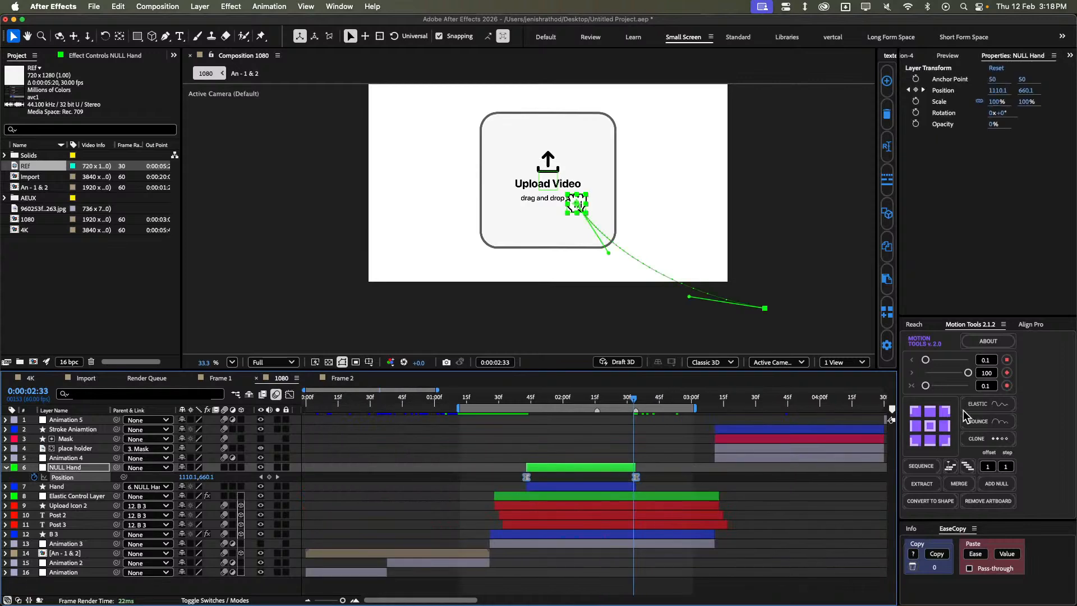
left_click(969, 374)
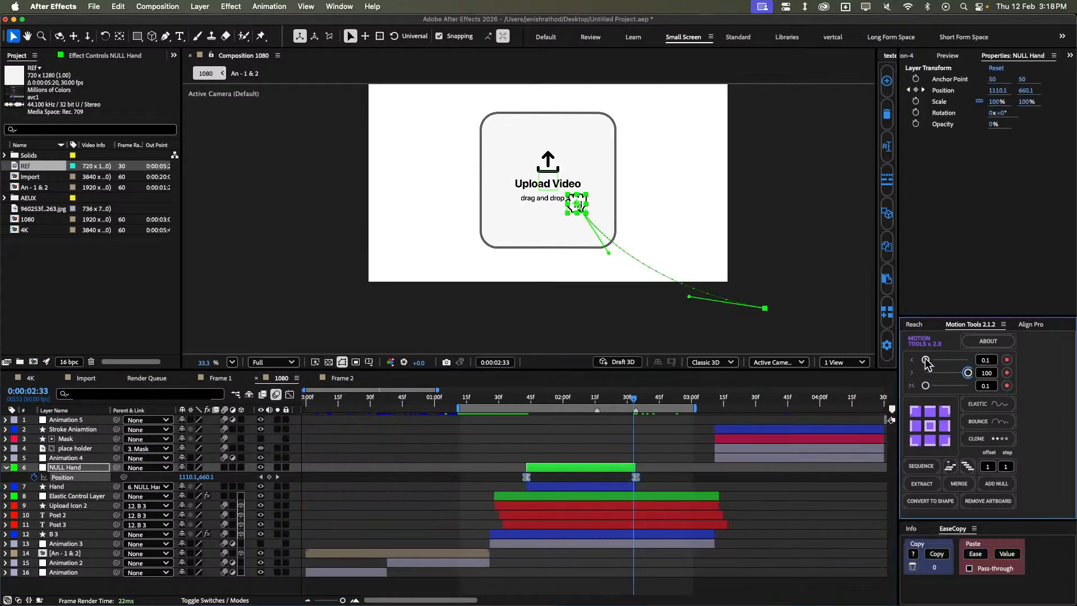
left_click(696, 463)
key("space")
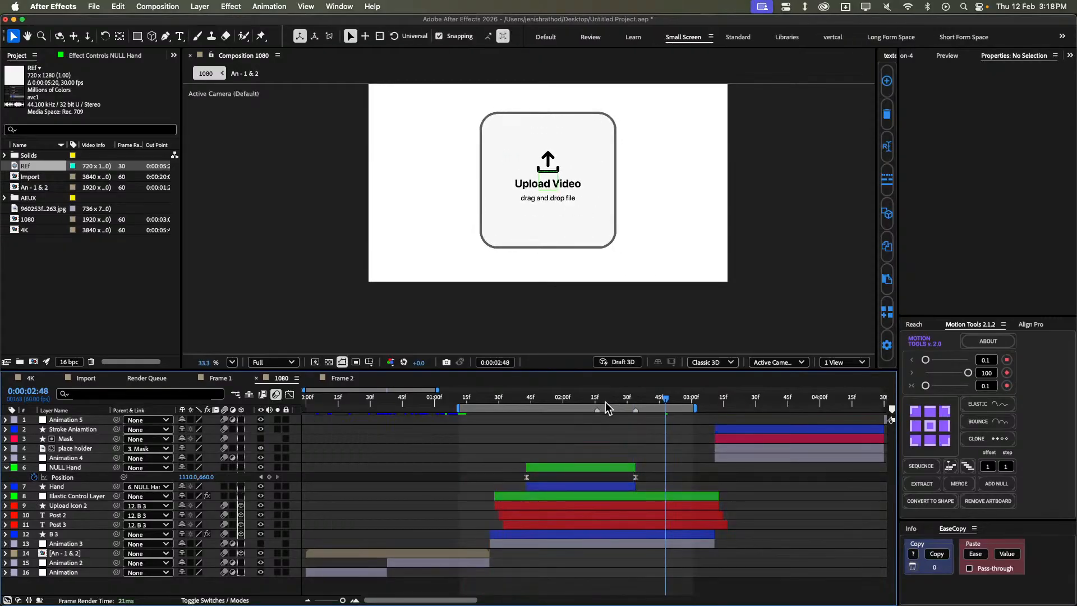
Place the REF footage above all layers of the 1080 composition and scrub around 0:00:02:05 to compare the hand's timing.
left_click(596, 403)
key("Page_Down")
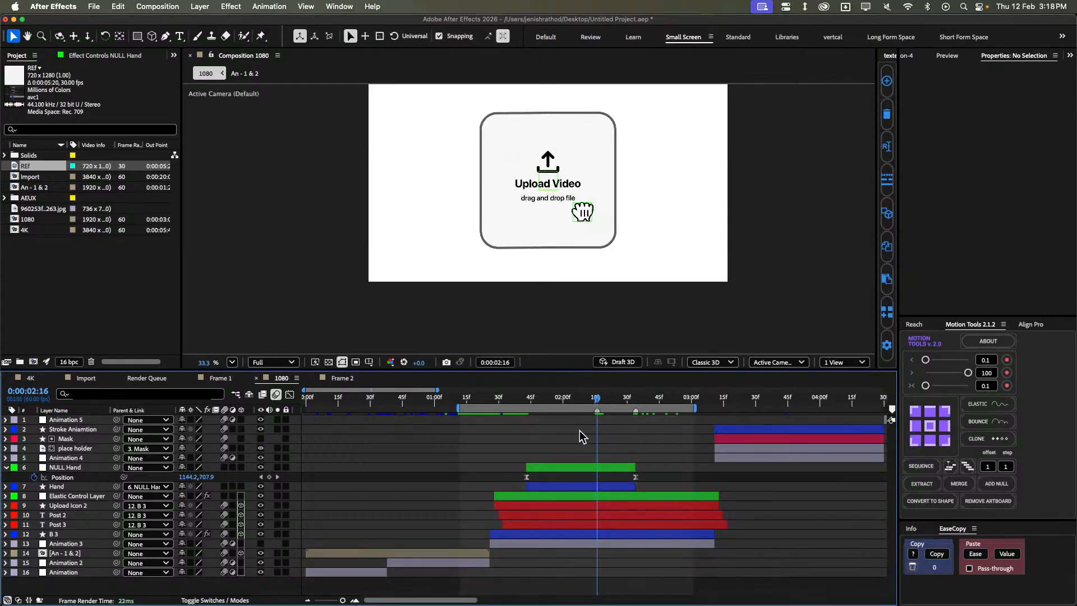
left_click_drag(50, 171, 53, 419)
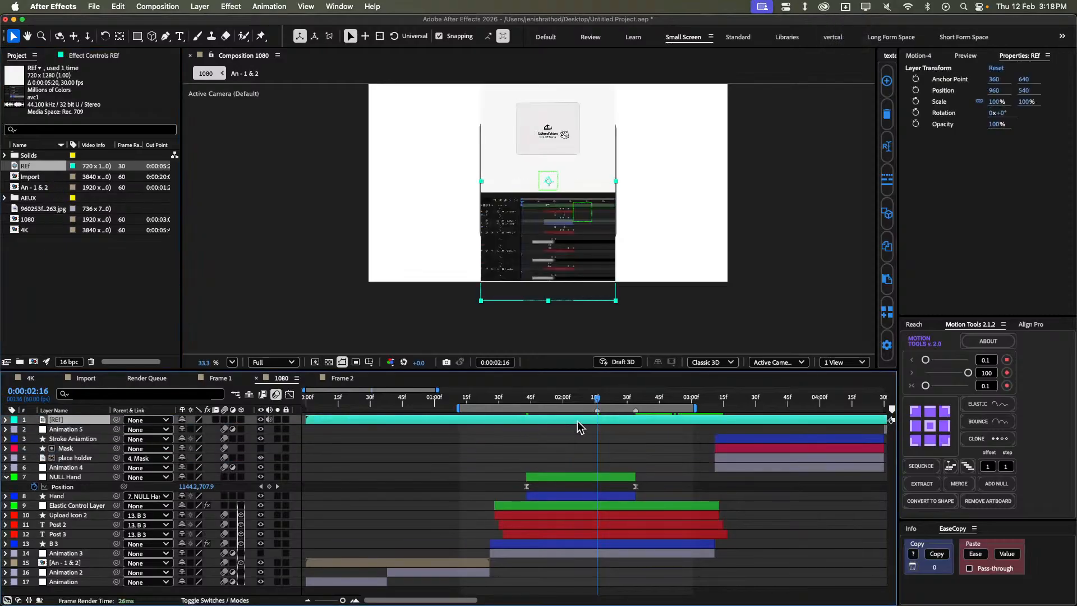
left_click_drag(598, 398, 569, 409)
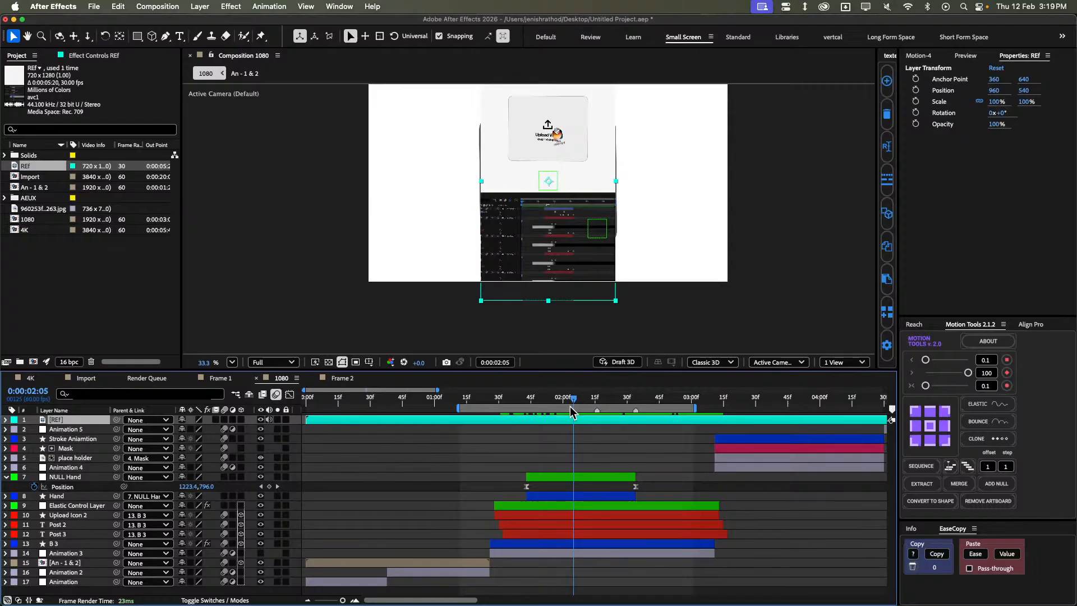
Move the end Position keyframe of NULL Hand to 0:00:02:13, 30 frames after its first keyframe.
left_click_drag(489, 483, 643, 491)
key("j")
left_click(914, 325)
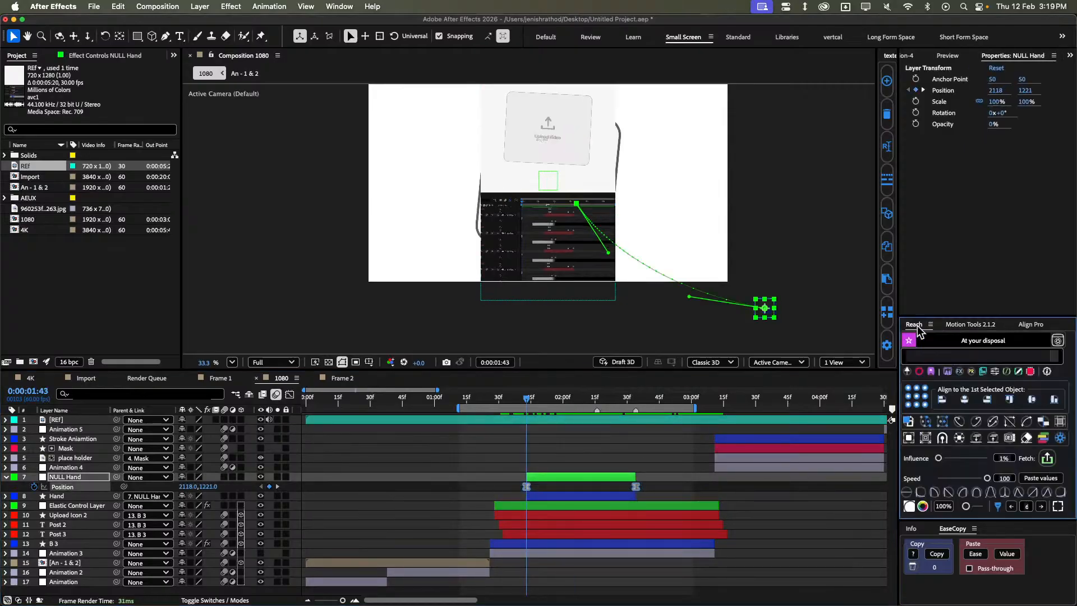
left_click(1040, 507)
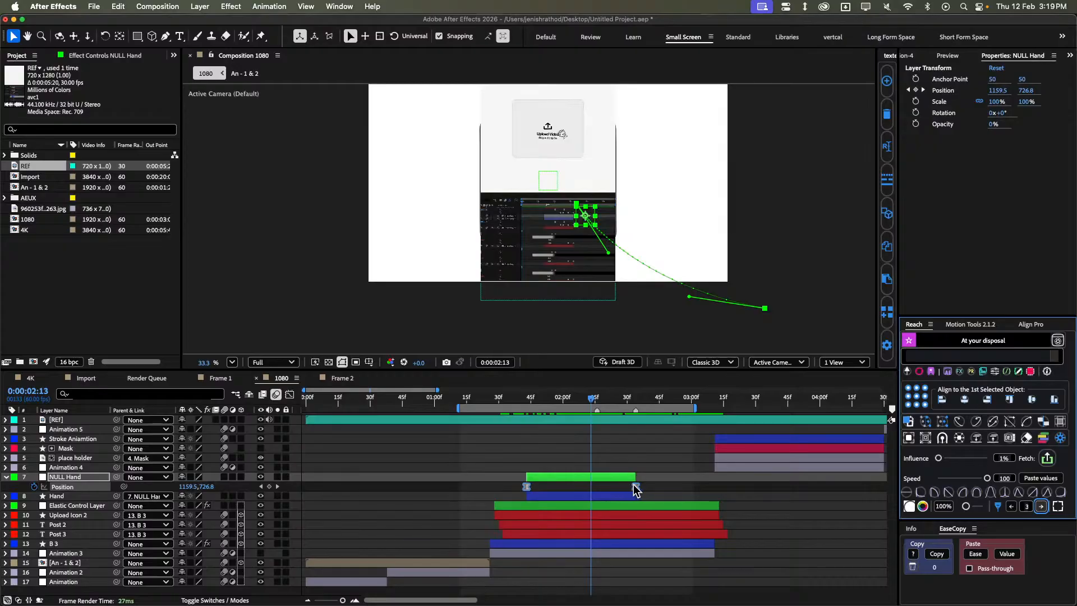
left_click_drag(636, 490, 591, 493)
left_click(548, 431)
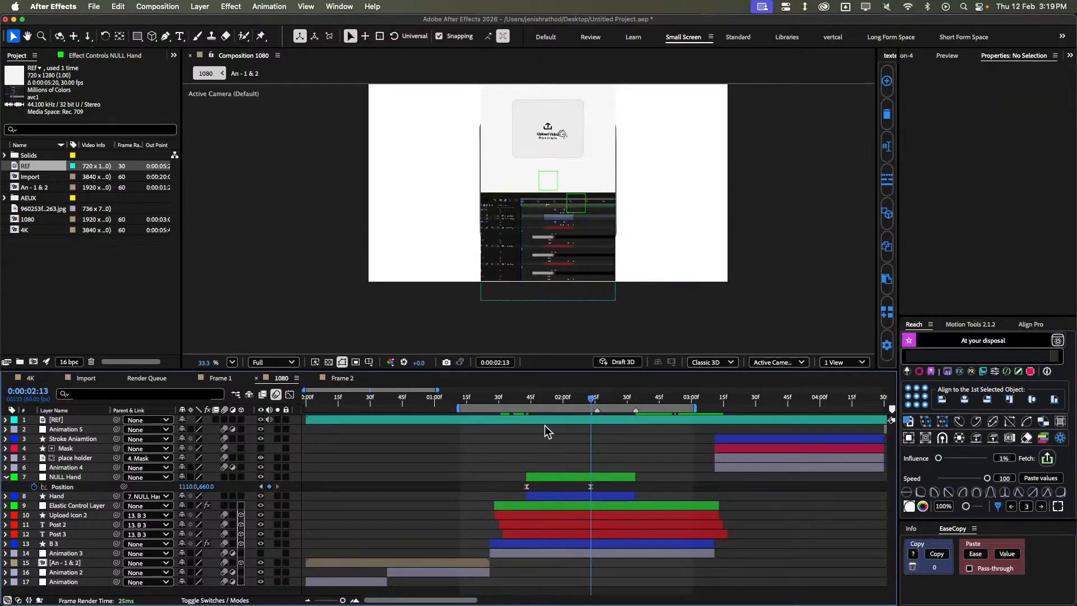
Match the reference timing at 0:00:02:01 and add a 100% Scale keyframe to NULL Hand there.
mouse_move(531, 402)
left_mouse_down()
mouse_move(580, 400)
mouse_move(555, 399)
mouse_move(567, 402)
mouse_move(540, 417)
left_mouse_up()
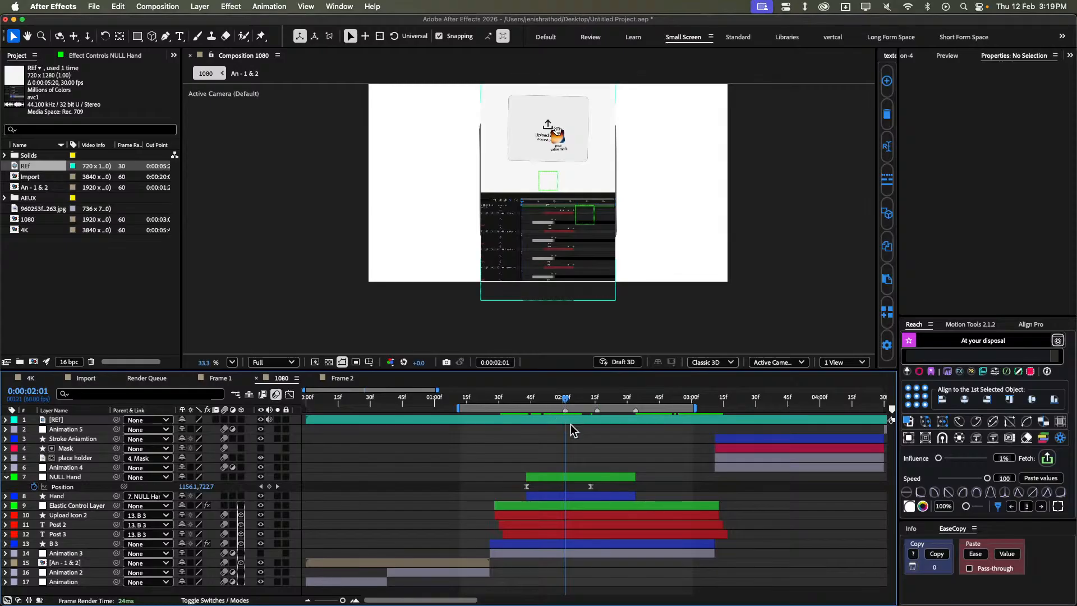
left_click(571, 474)
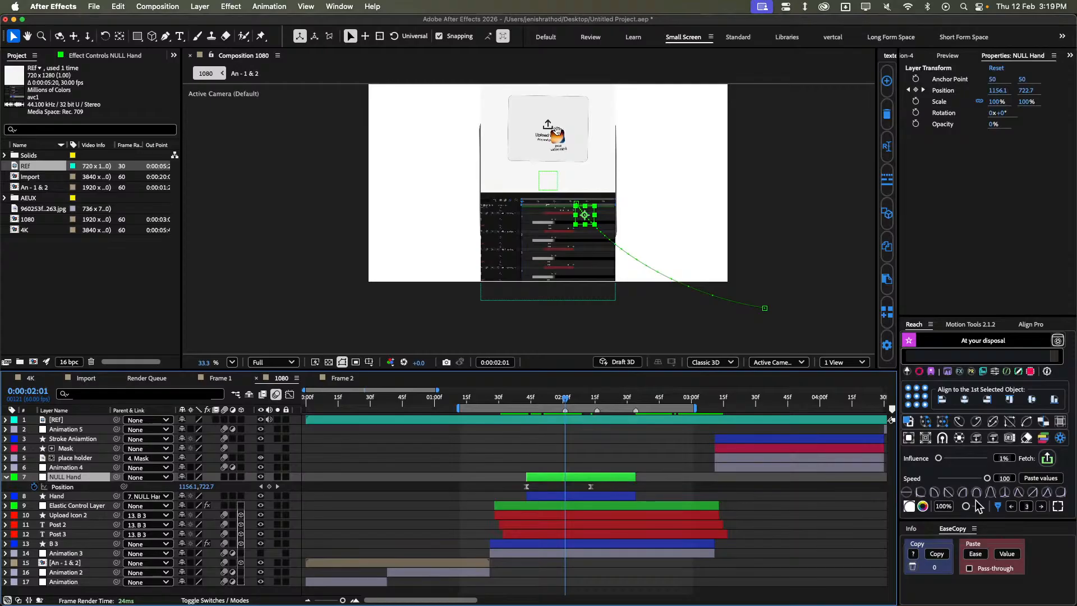
left_click(953, 327)
key("s")
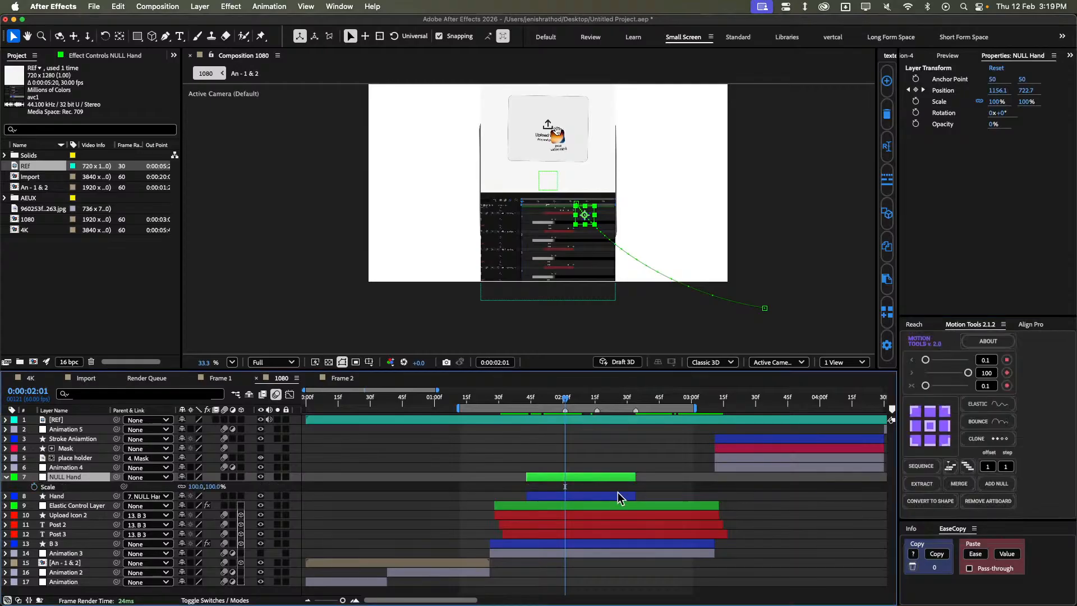
left_click(34, 486)
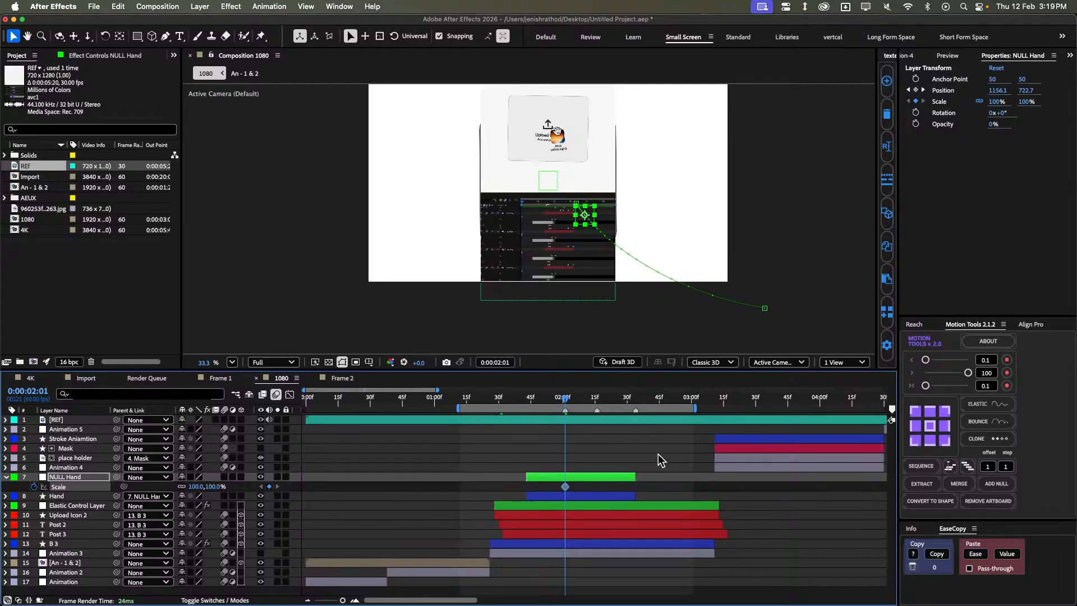
Step through the reference to 0:00:02:09 and add a second Scale keyframe on NULL Hand.
left_click_drag(582, 399, 564, 419)
key("Page_Down")
key("Page_Down")
key("Page_Down")
key("Page_Down")
key("Page_Down")
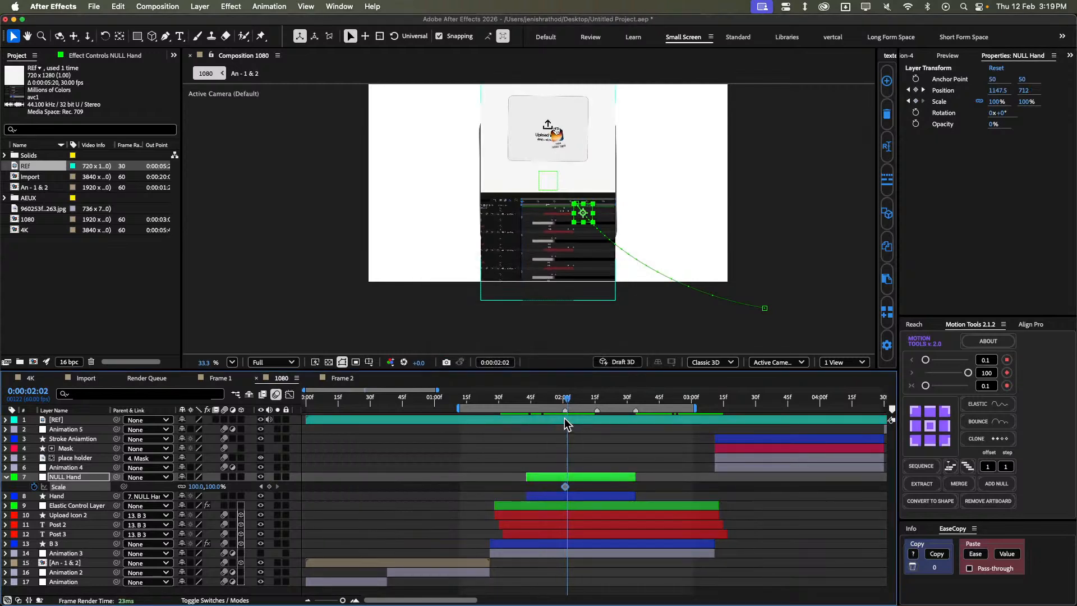
key("Page_Down")
key("Page_Down")
key("Page_Down")
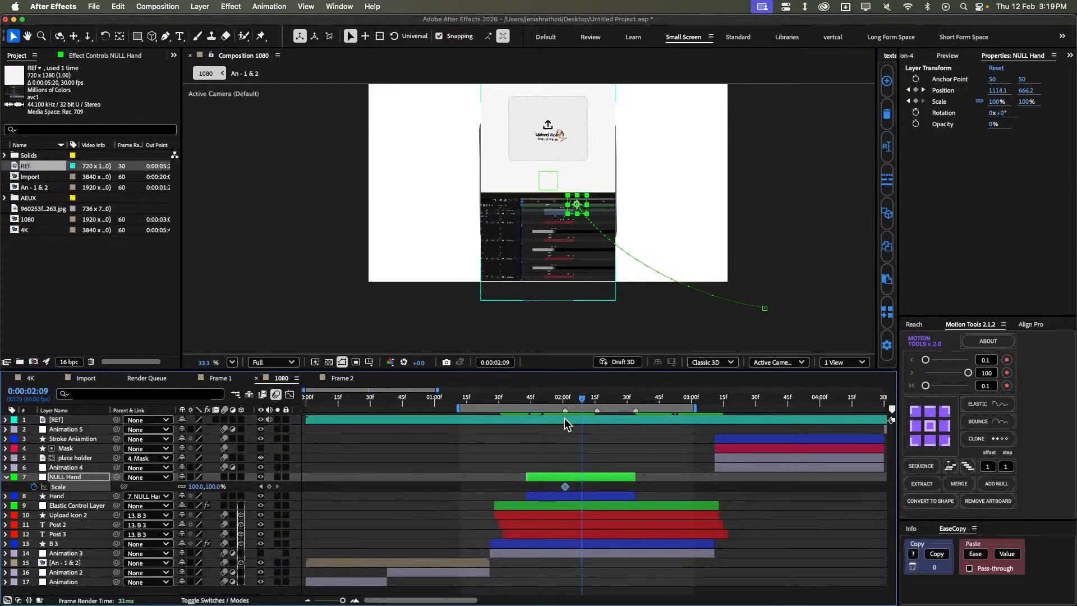
left_click(317, 484)
left_click(270, 487)
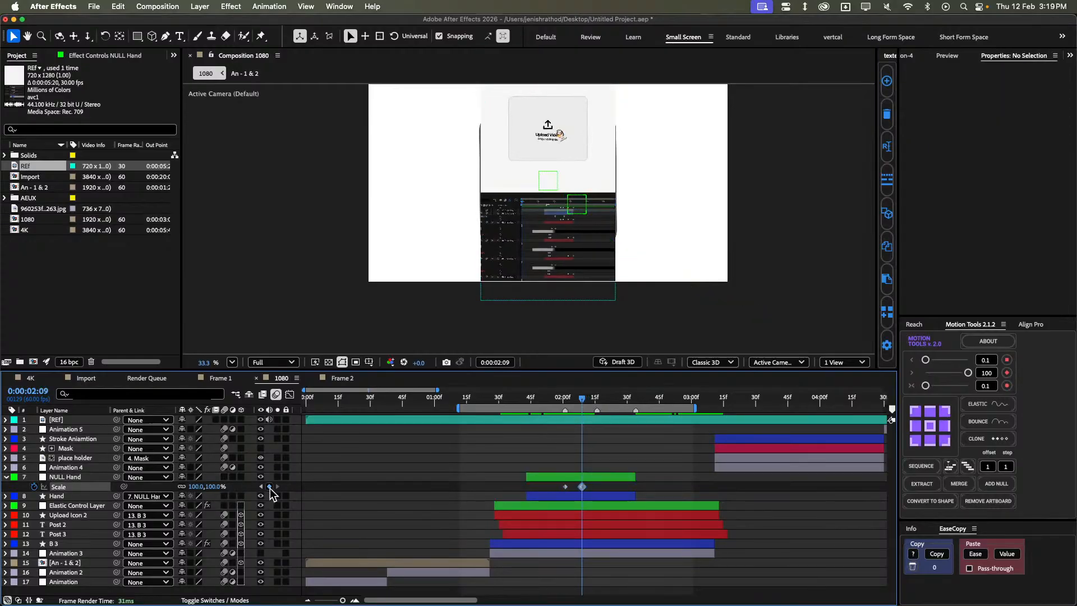
Hide the REF layer and set NULL Hand's Scale to 40% at 0:00:02:09.
left_click(325, 422)
left_click(260, 420)
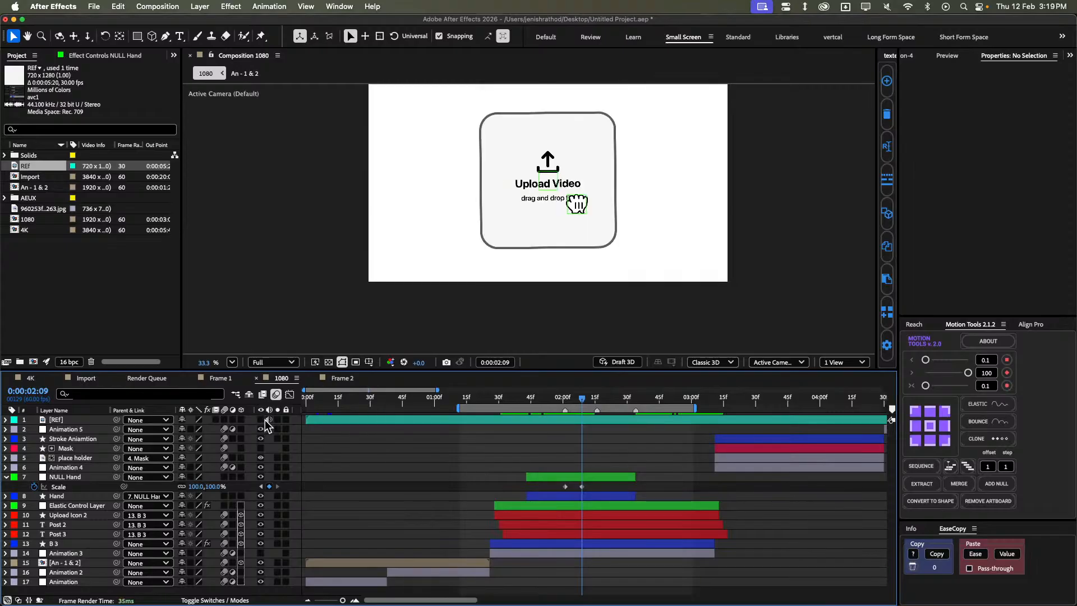
left_click_drag(197, 487, 169, 486)
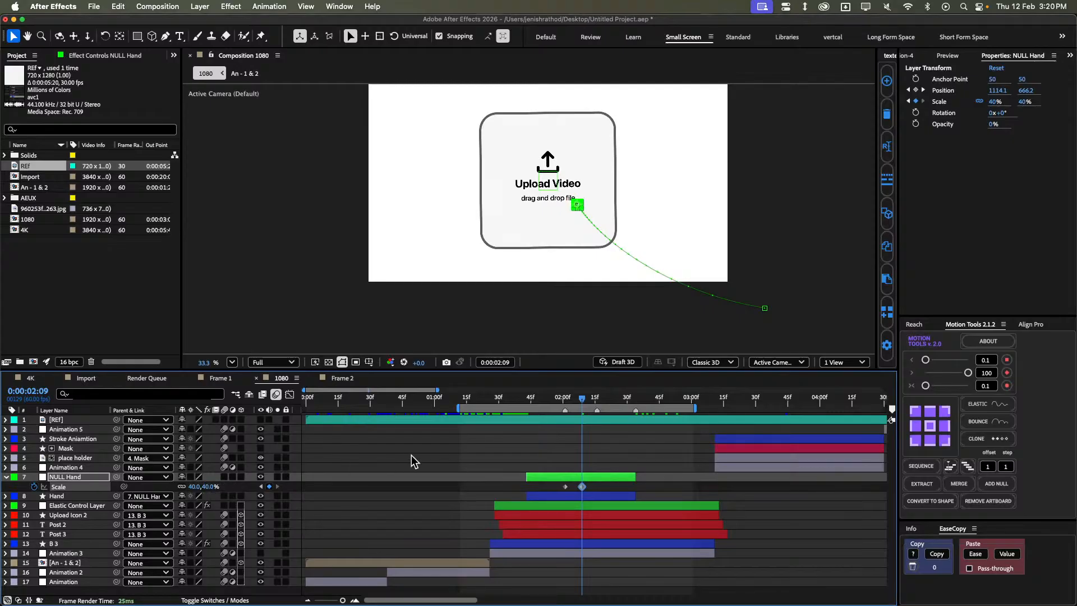
left_click(510, 444)
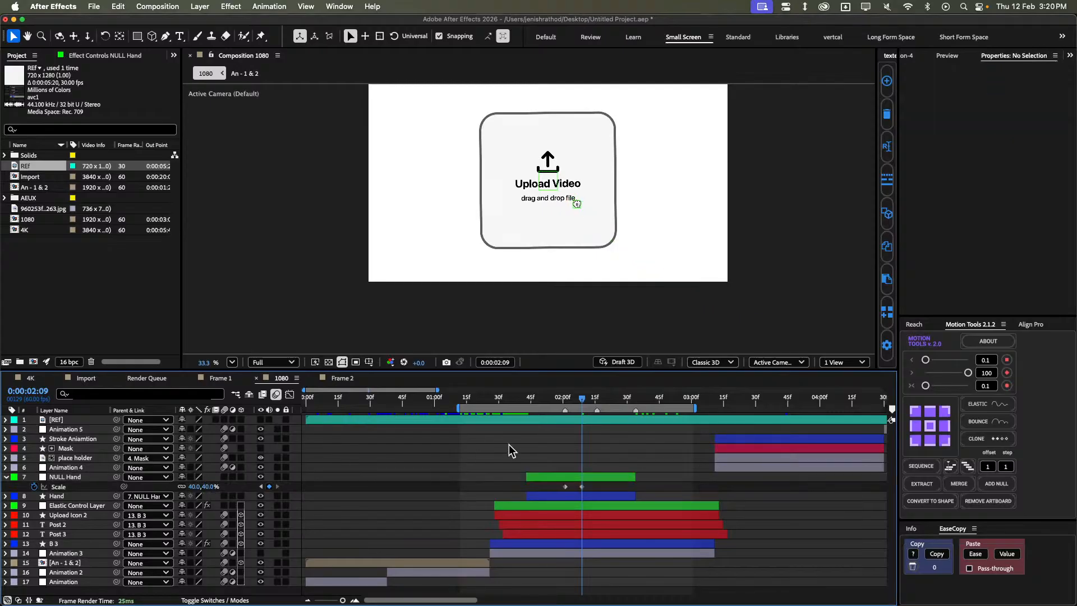
Check the shrinking hand and apply Easy Ease to both NULL Hand Scale keyframes.
left_click(537, 397)
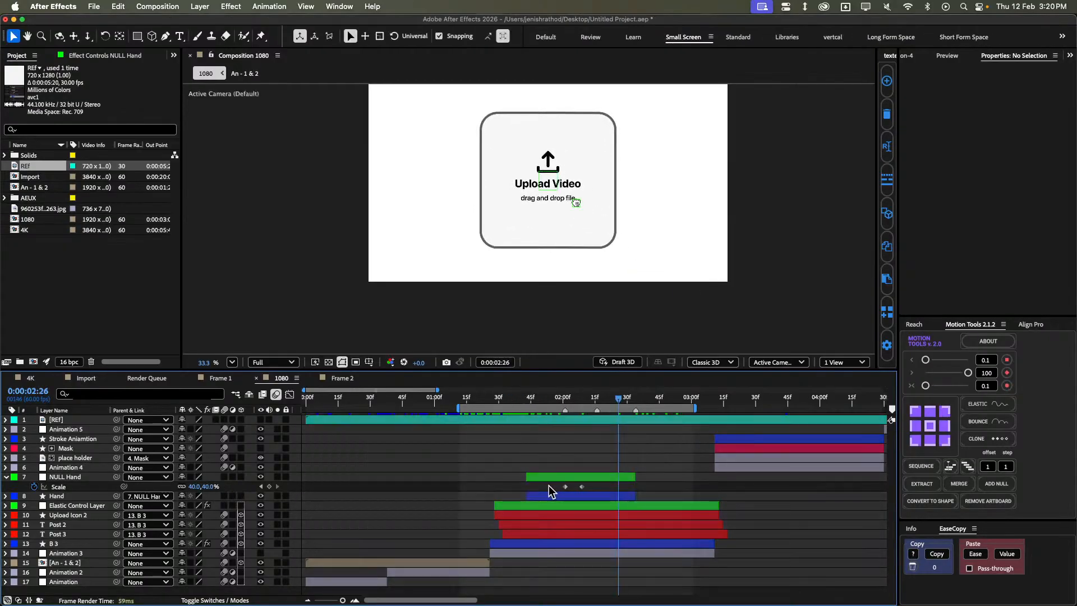
left_click_drag(549, 488, 620, 483)
key("F9")
left_click(648, 470)
Preview the hand's eased scale-down repeatedly from several points around its entrance onto the card.
key("space")
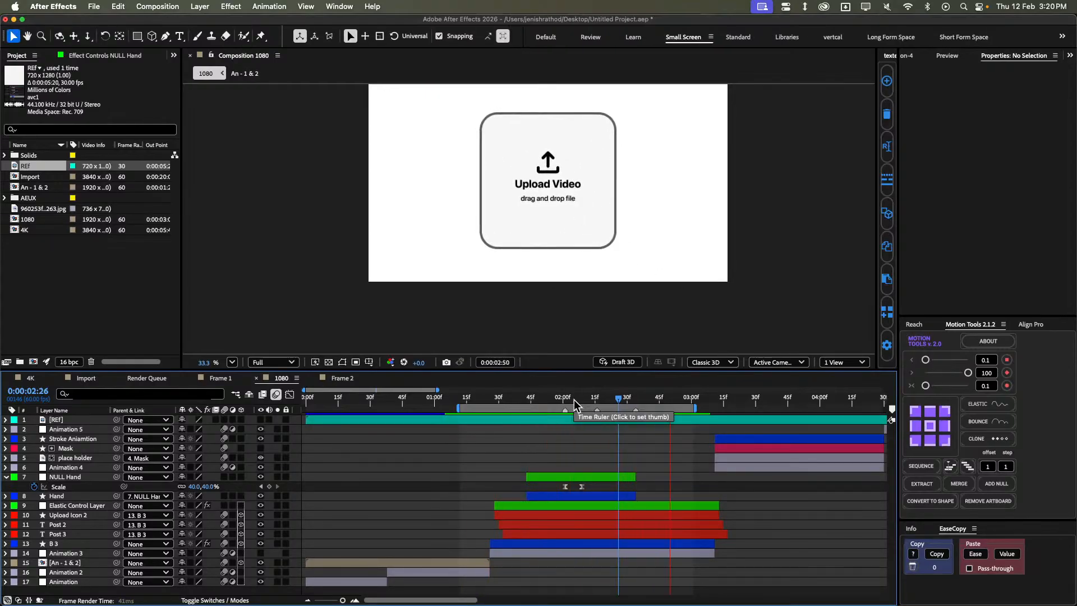
left_click_drag(574, 399, 548, 402)
key("space")
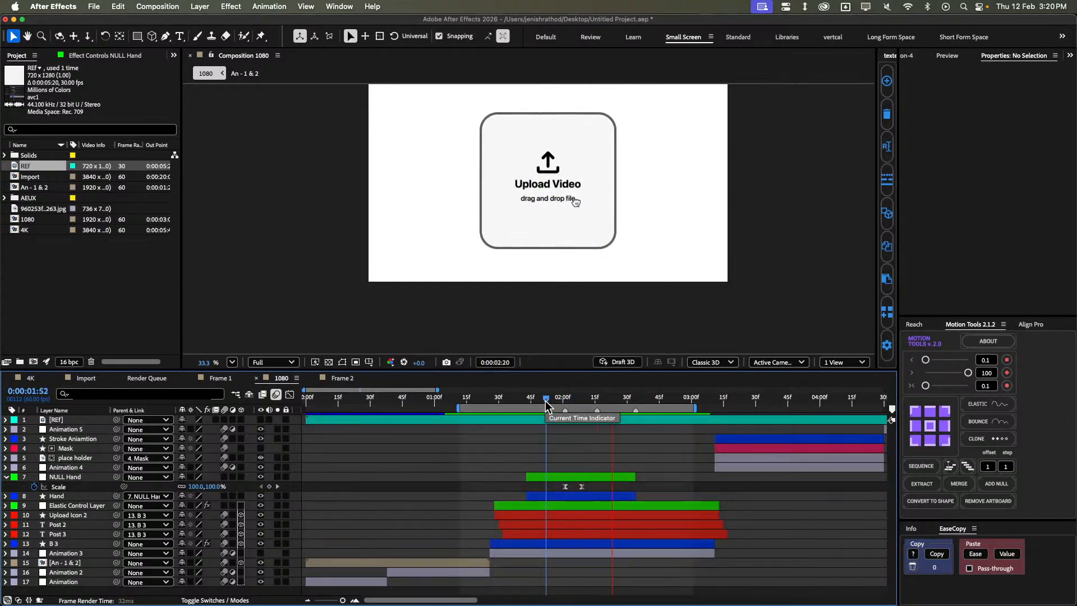
left_click(540, 400)
key("space")
left_click_drag(564, 404, 525, 406)
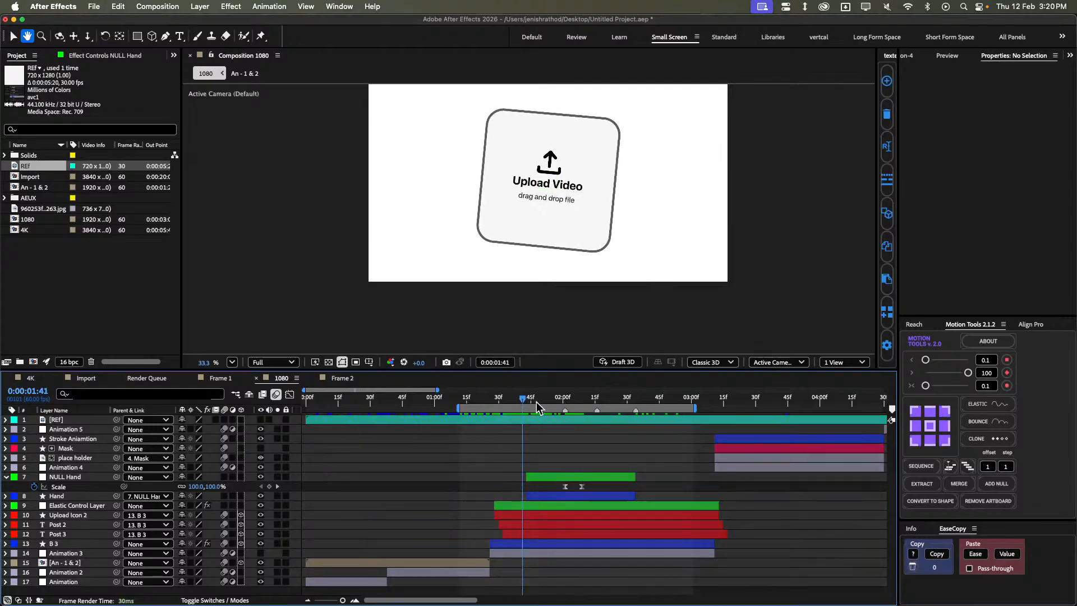
key("space")
left_click_drag(614, 406, 598, 406)
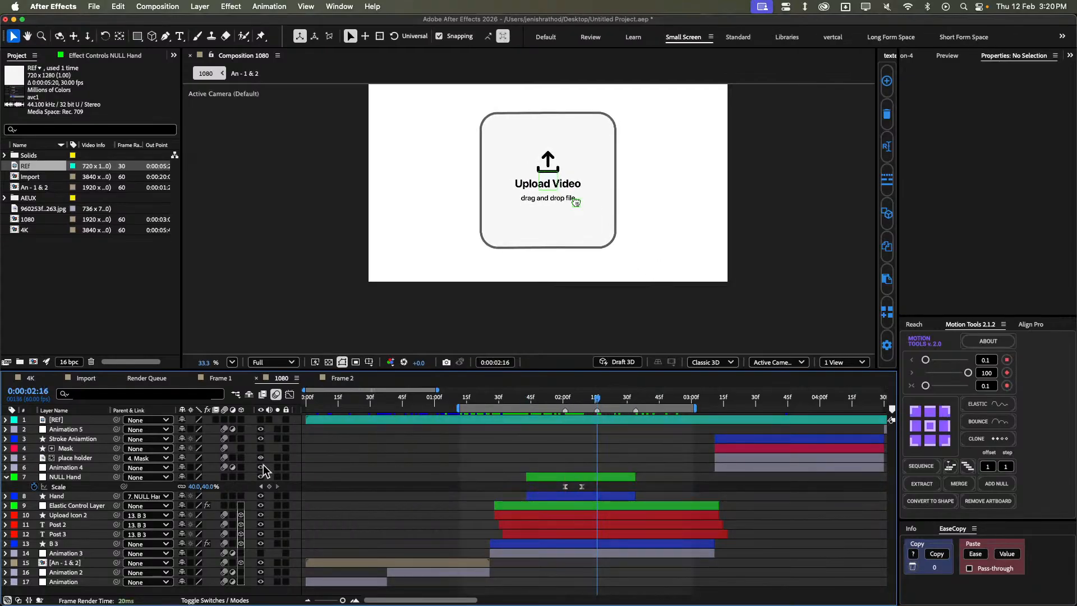
Show the REF layer again and duplicate NULL Hand's first 100% Scale keyframe at 0:00:02:16.
left_click(261, 420)
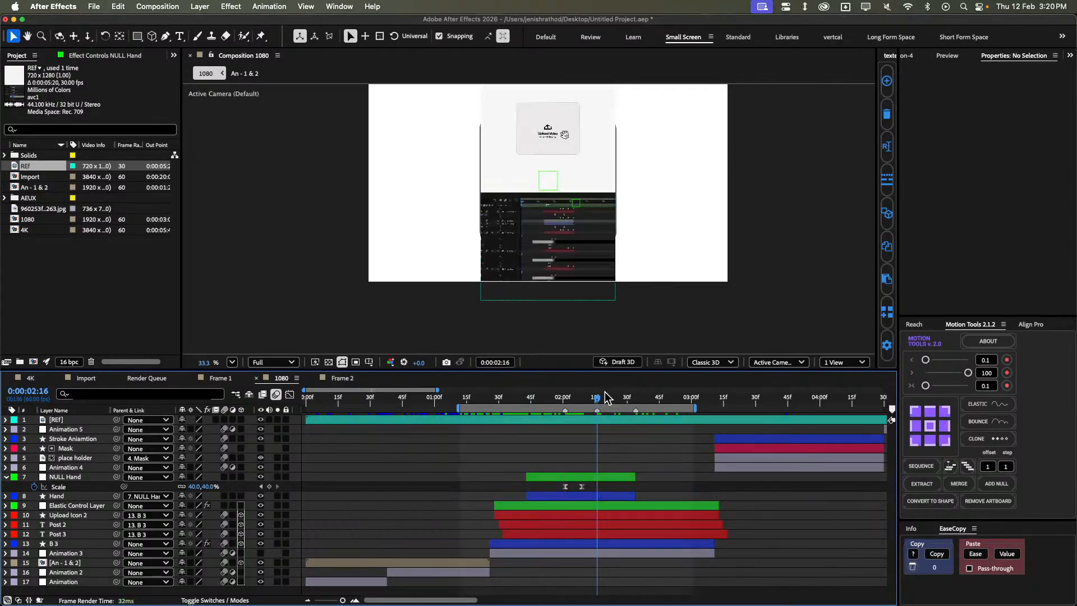
mouse_move(598, 401)
left_mouse_down()
mouse_move(545, 399)
mouse_move(600, 396)
left_mouse_up()
left_click(564, 487)
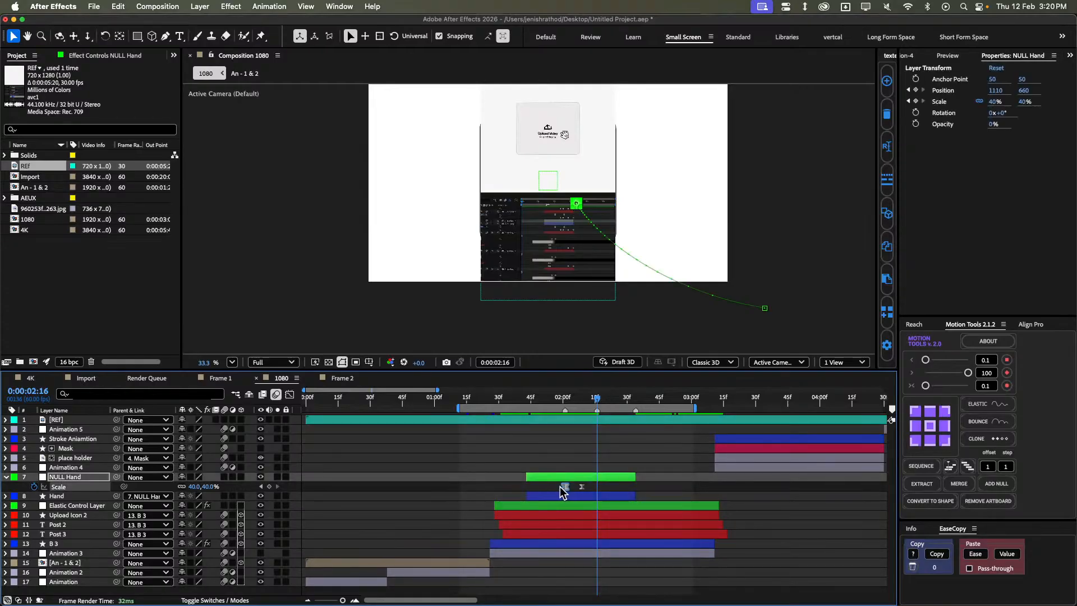
key("ctrl+v")
left_click(613, 487)
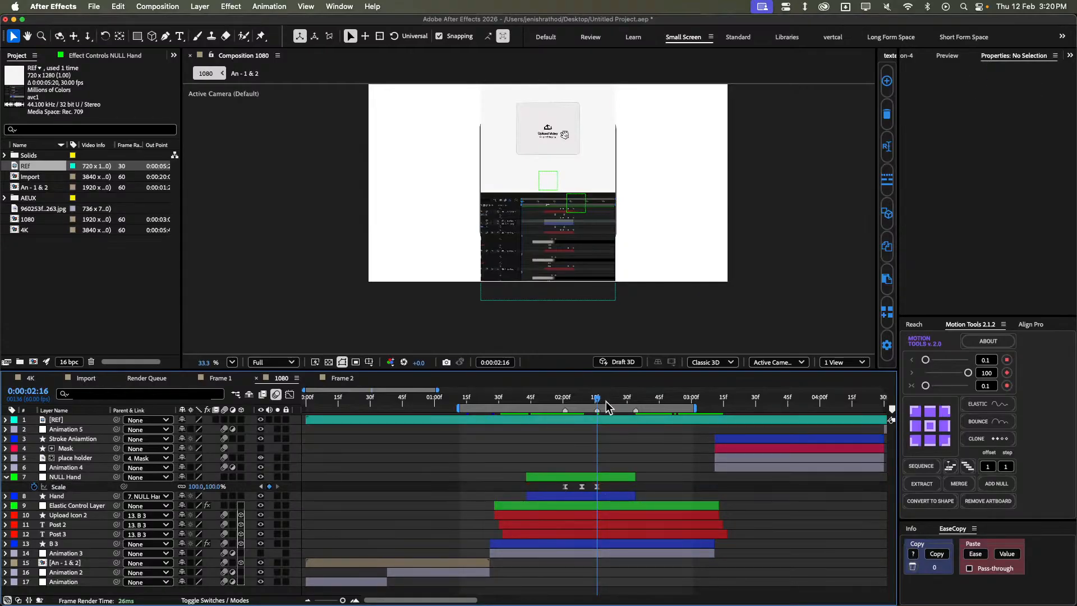
Add a parent null to NULL Hand and show the Position property of both nulls.
mouse_move(598, 400)
left_mouse_down()
mouse_move(633, 402)
mouse_move(585, 416)
mouse_move(606, 410)
mouse_move(596, 416)
left_mouse_up()
left_click(623, 478)
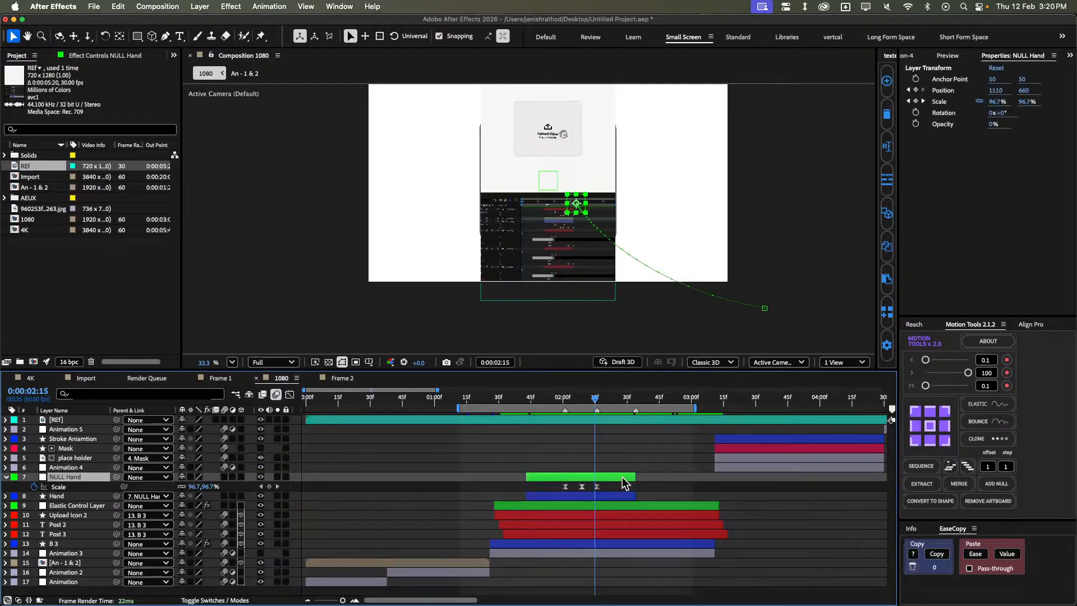
left_click(995, 482)
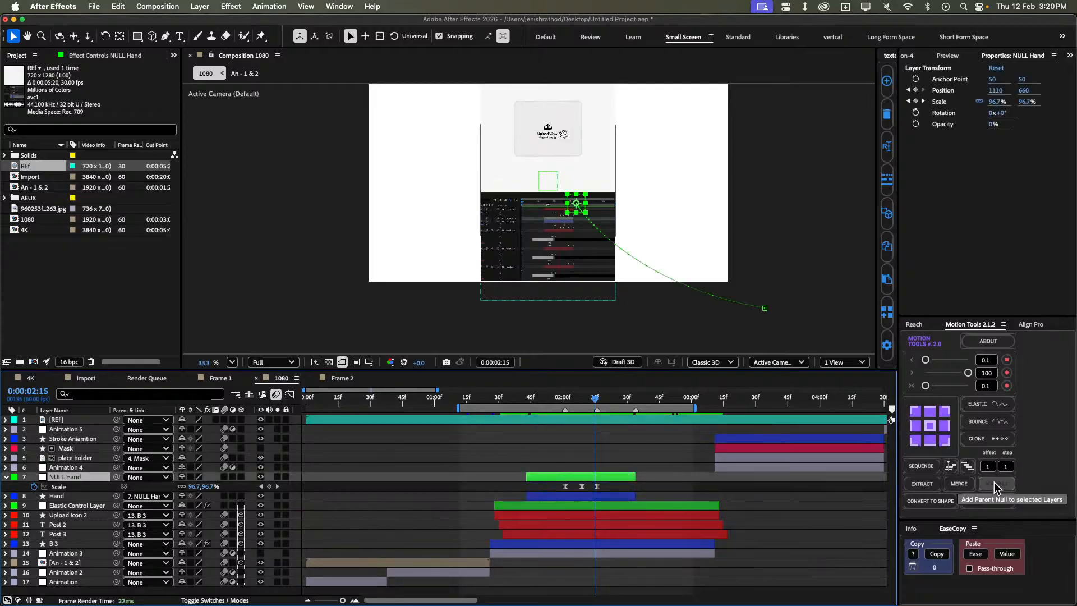
key("p")
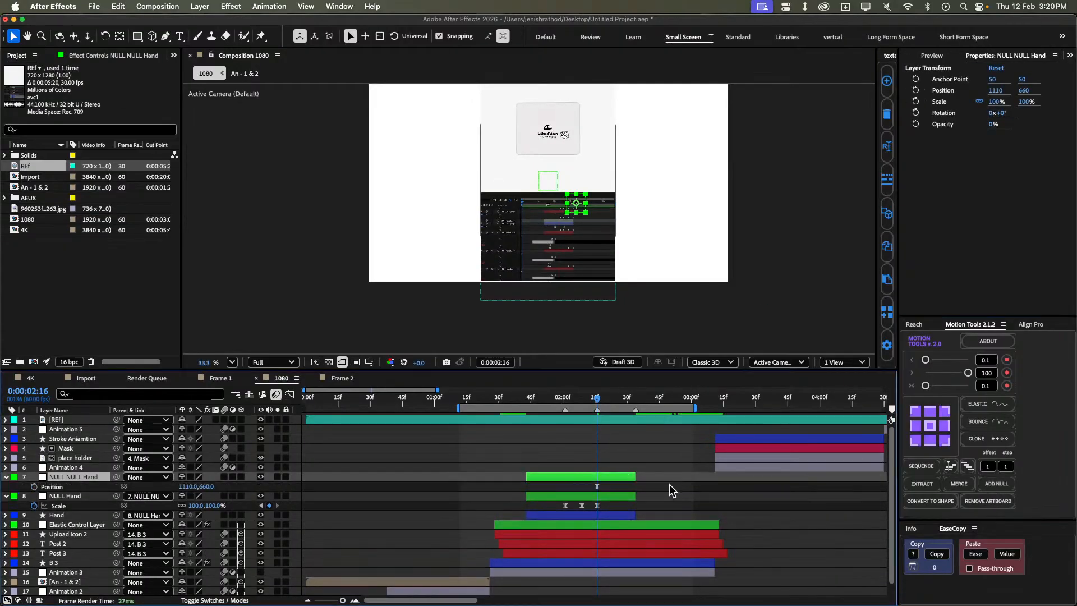
left_click(600, 496)
key("shift+p")
Set a Position keyframe on NULL NULL Hand at 0:00:02:09, where the hand is at its smallest.
key("j")
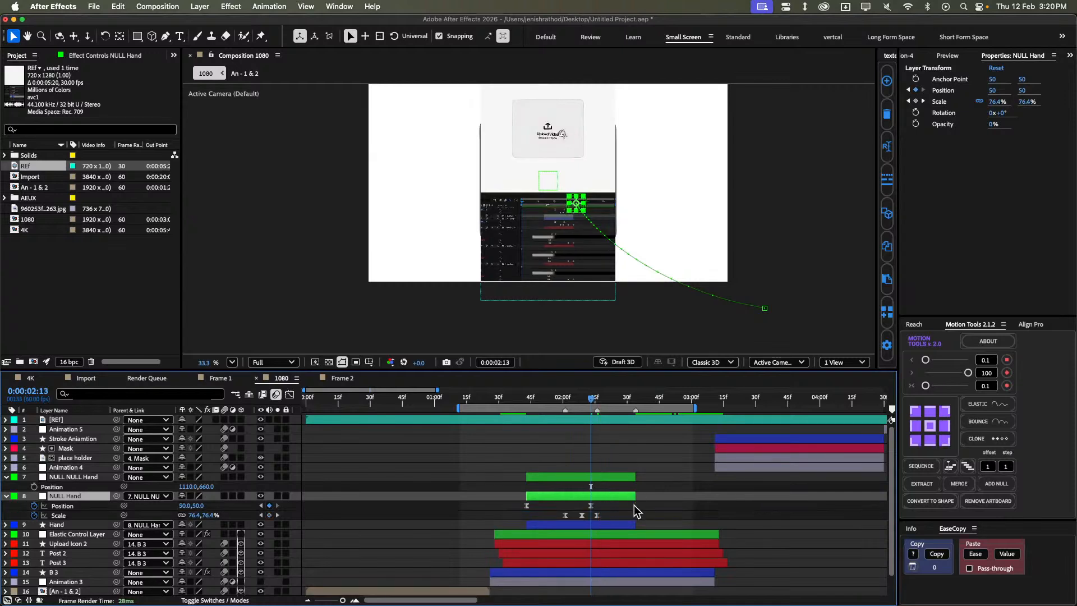
key("j")
left_click(592, 476)
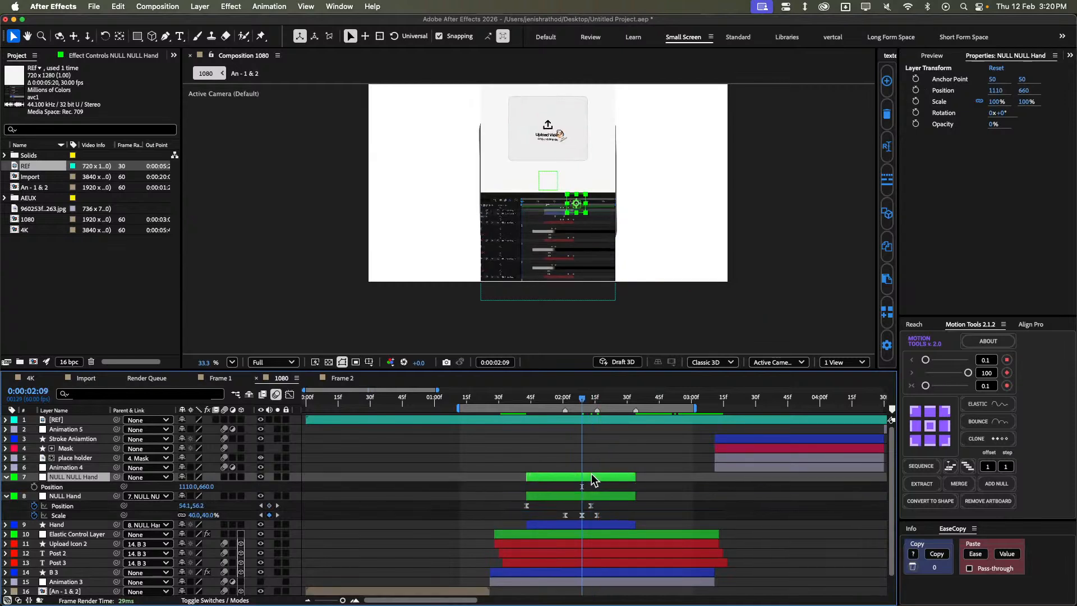
left_click(35, 487)
Hide the REF layer and set NULL NULL Hand's Position to 1170, 720 at 0:00:02:33.
key("k")
key("k")
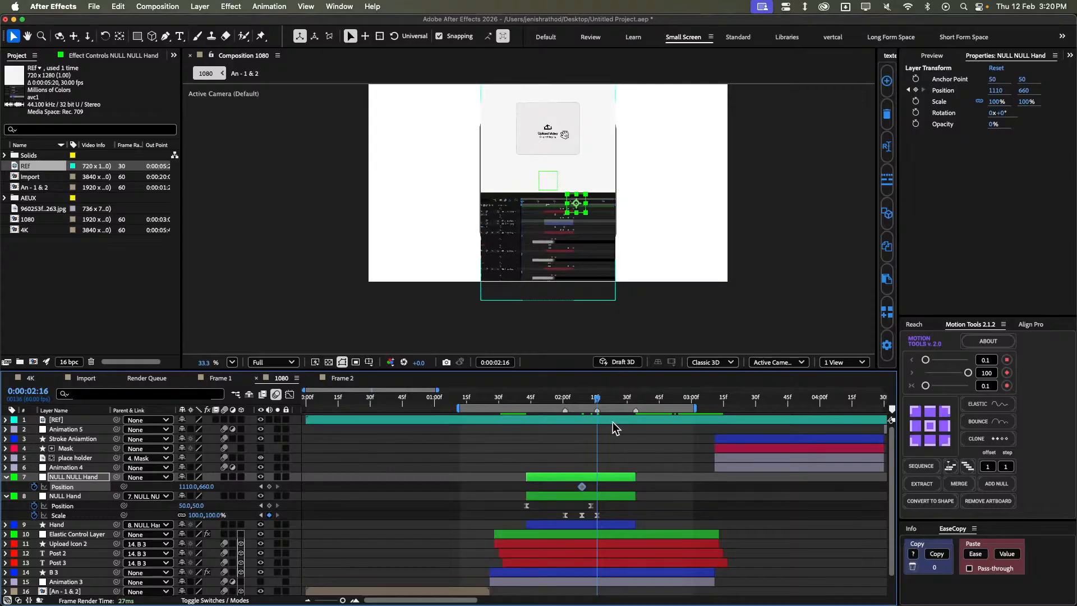
key("k")
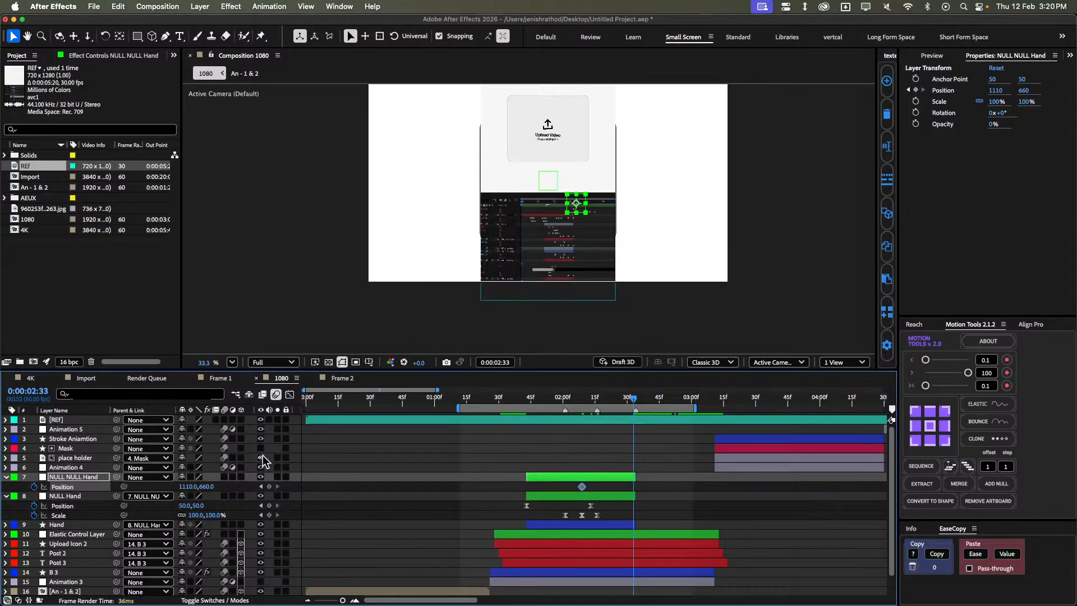
left_click(261, 420)
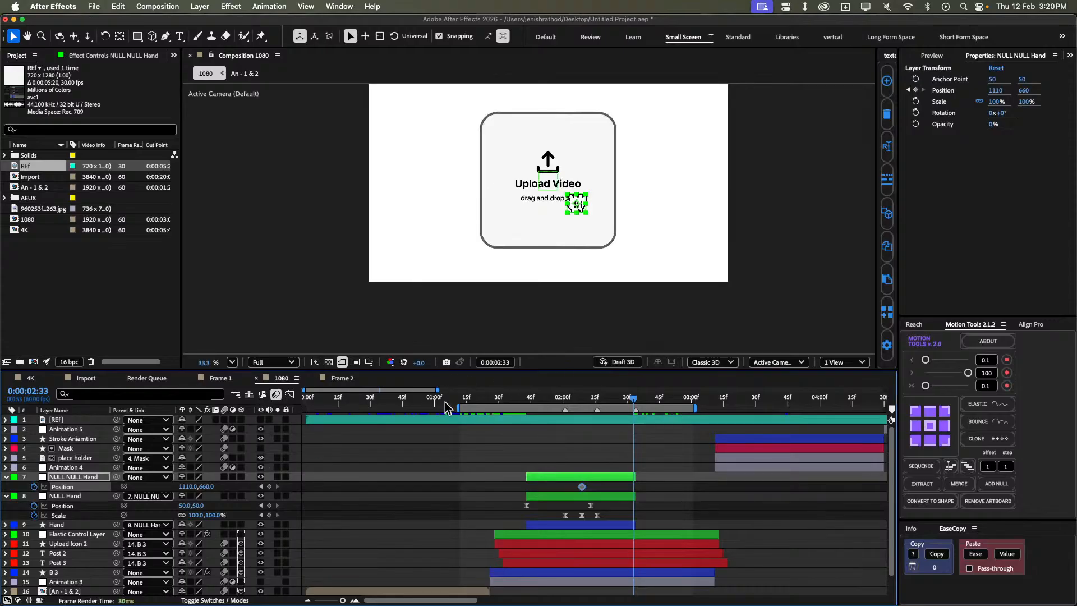
key("shift+Right")
key("shift+Right")
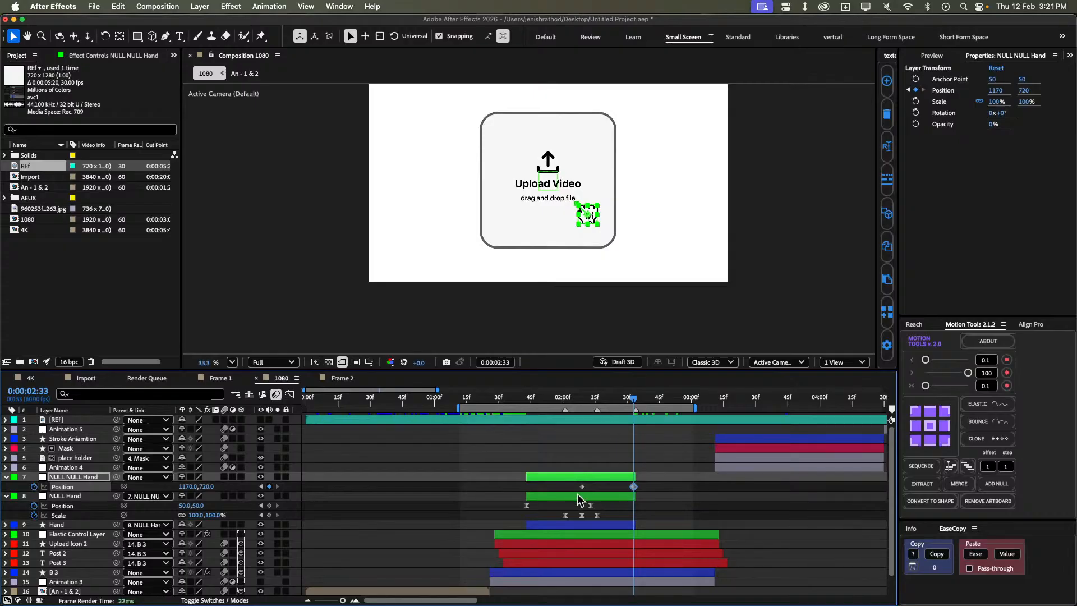
Apply Easy Ease to both Position keyframes of NULL NULL Hand.
left_click_drag(570, 484, 667, 487)
key("F9")
left_click(668, 487)
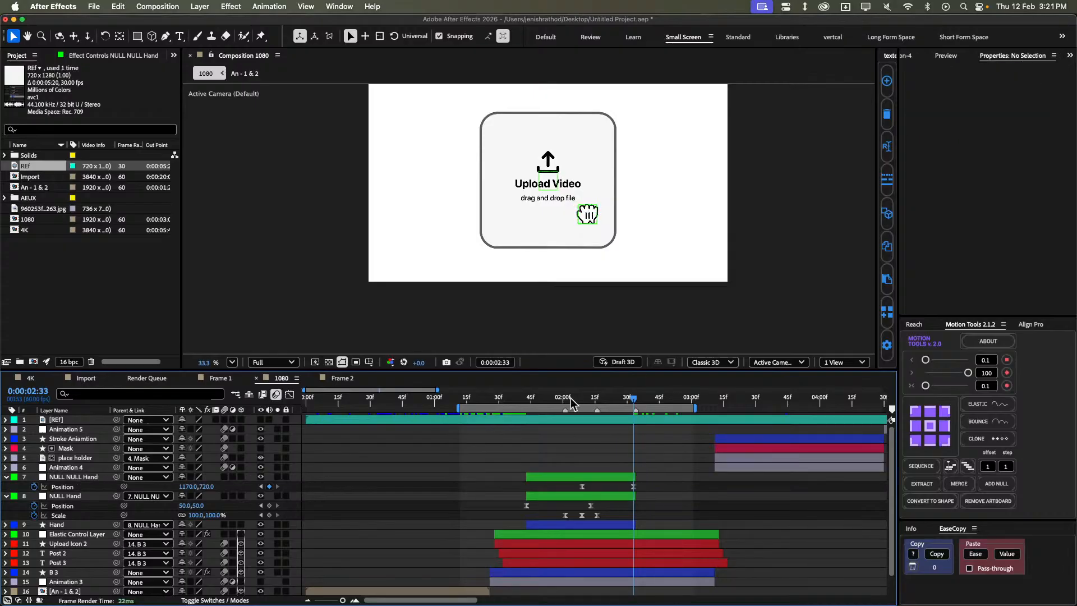
Preview the hand's entrance, click and drift down across the card from several starting points.
left_click(531, 397)
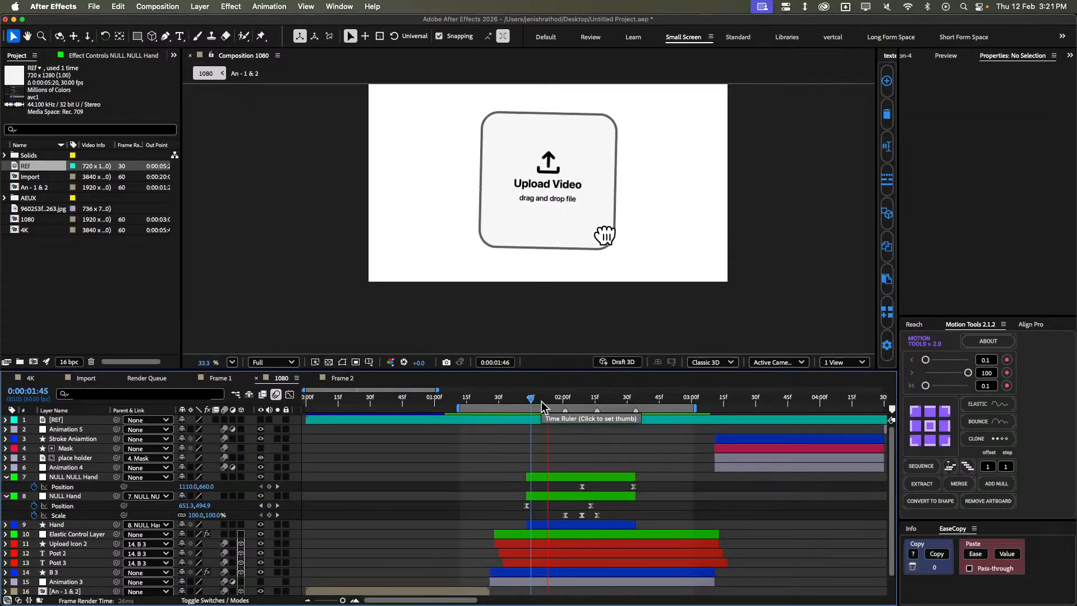
left_click(473, 398)
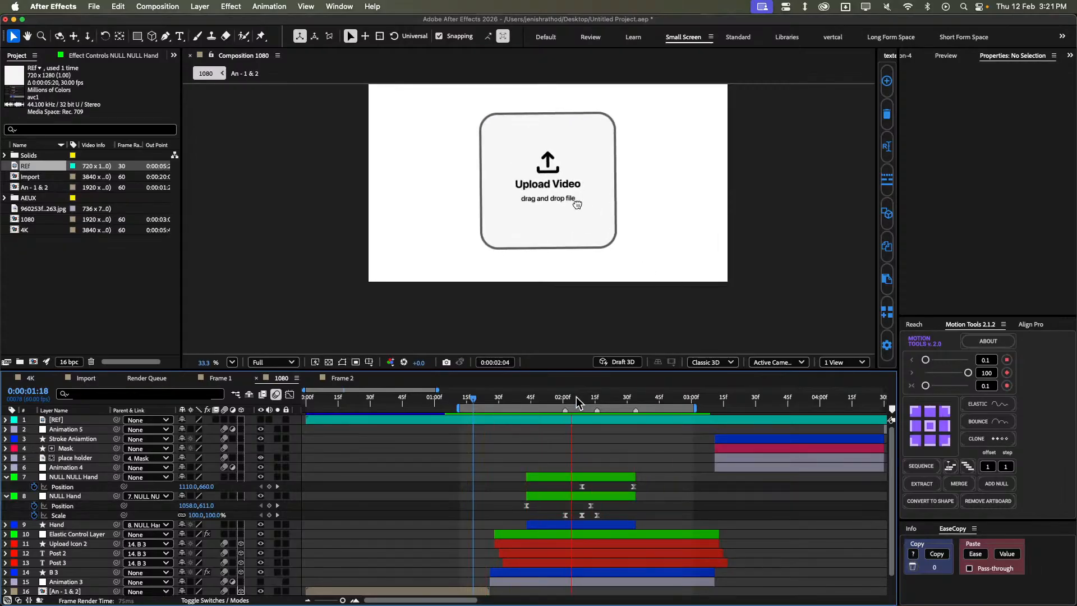
key("space")
key("space")
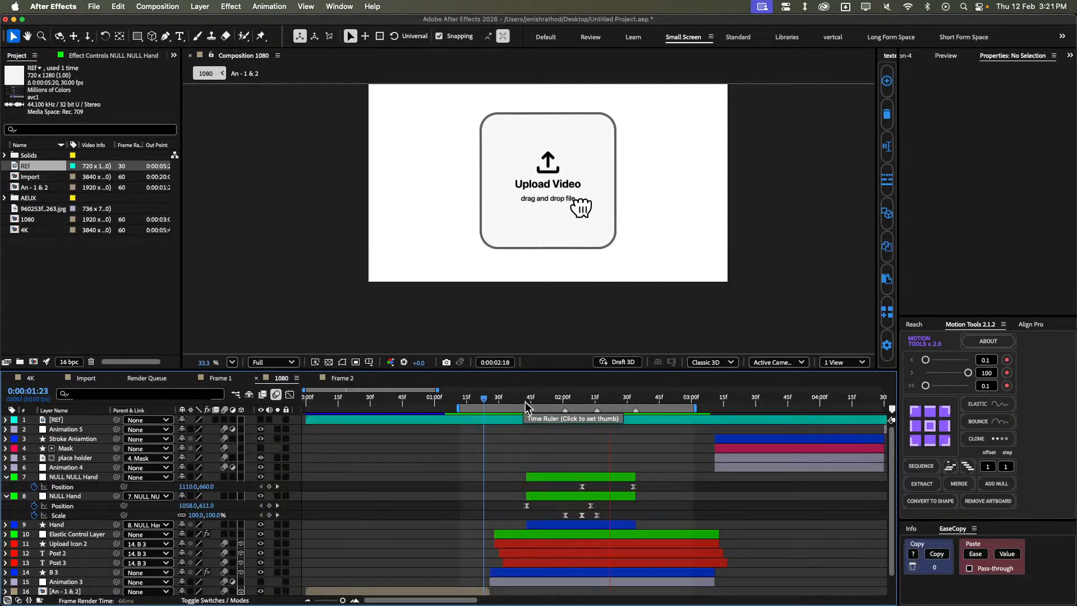
left_click_drag(526, 402, 557, 420)
key("space")
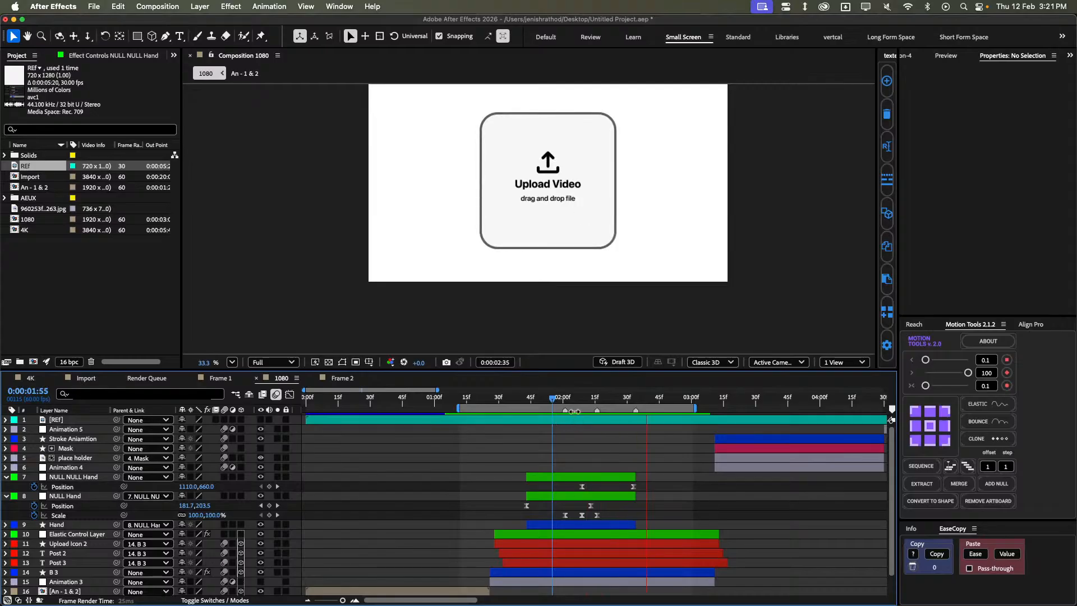
key("space")
Keyframe the Hand layer's Opacity at 100% at 0:00:02:16 and 0% at 0:00:02:33, and apply Easy Ease to both keyframes.
key("j")
key("j")
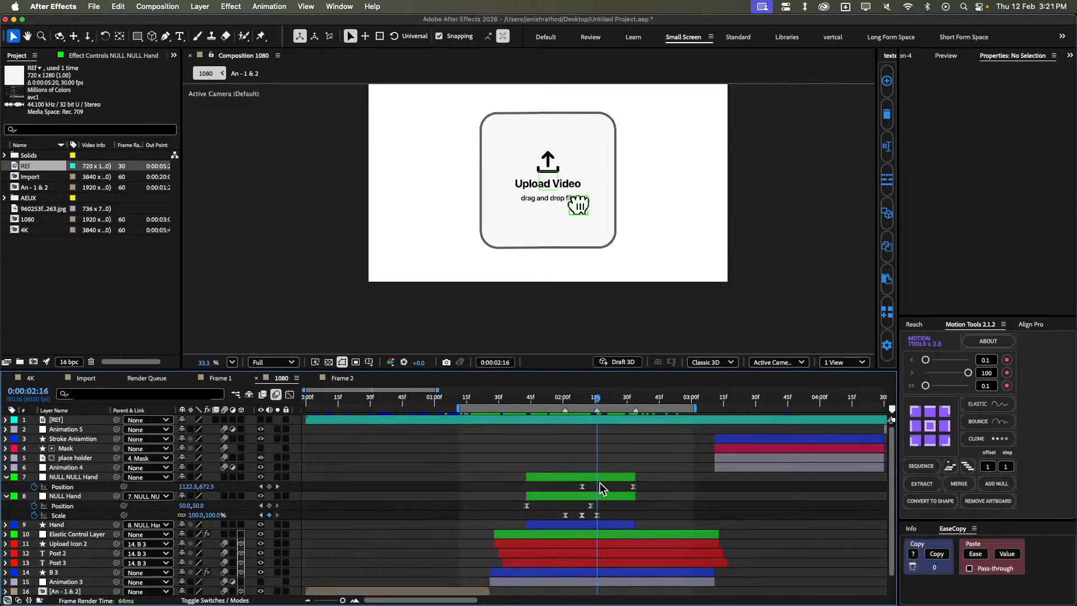
left_click(600, 524)
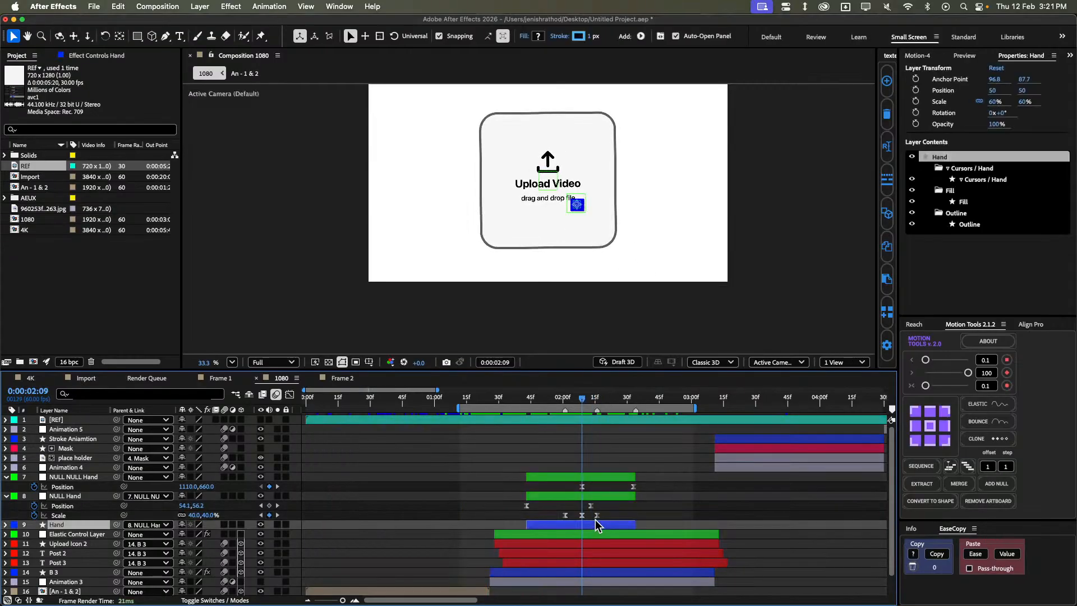
key("k")
key("t")
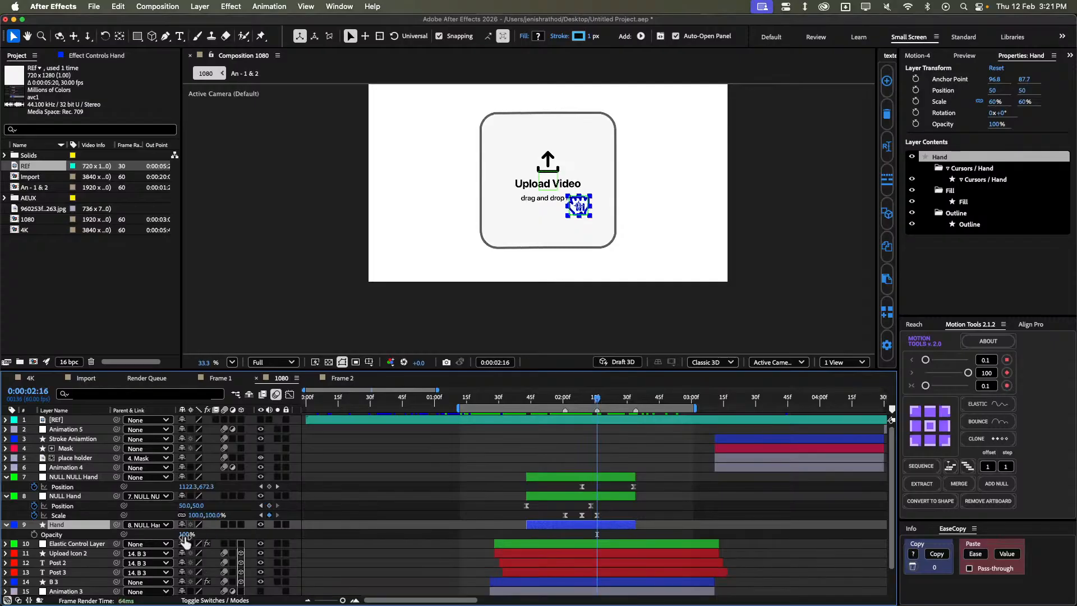
left_click(34, 535)
key("k")
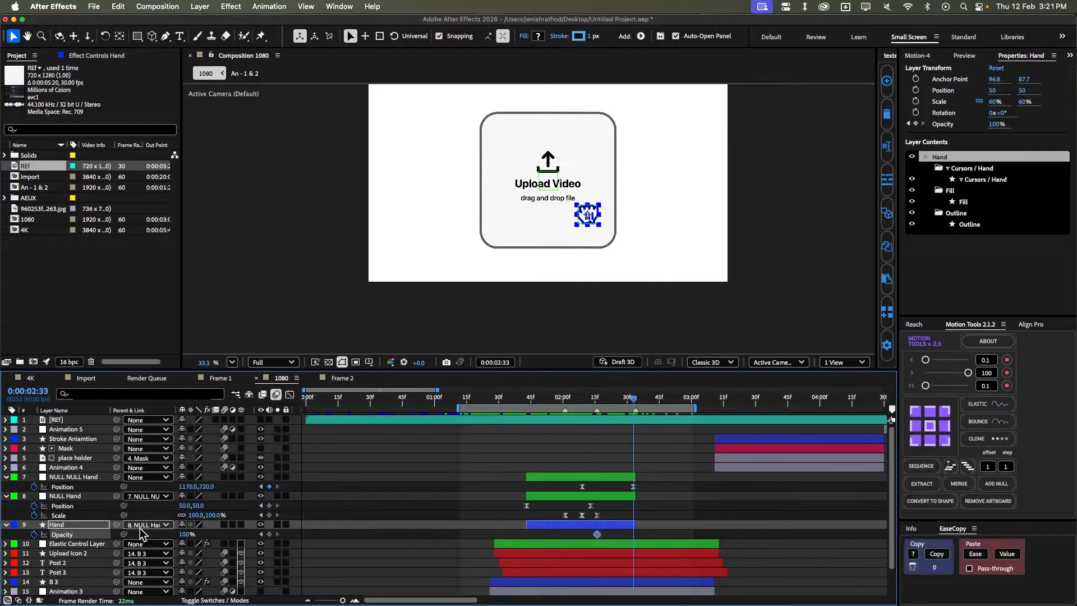
left_click_drag(184, 534, 115, 536)
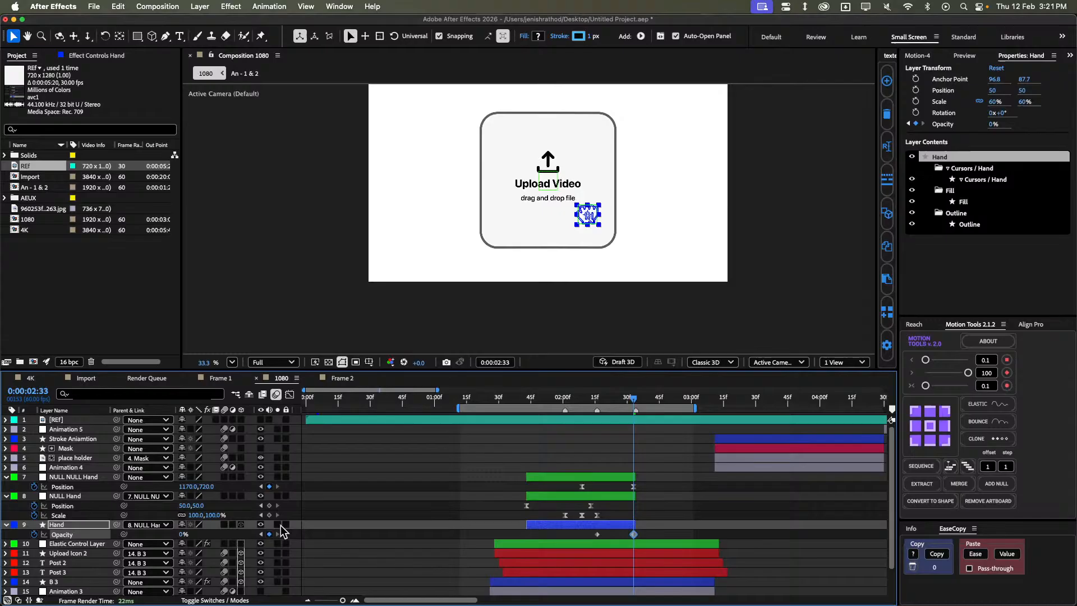
left_click_drag(674, 531, 569, 541)
left_click(679, 525)
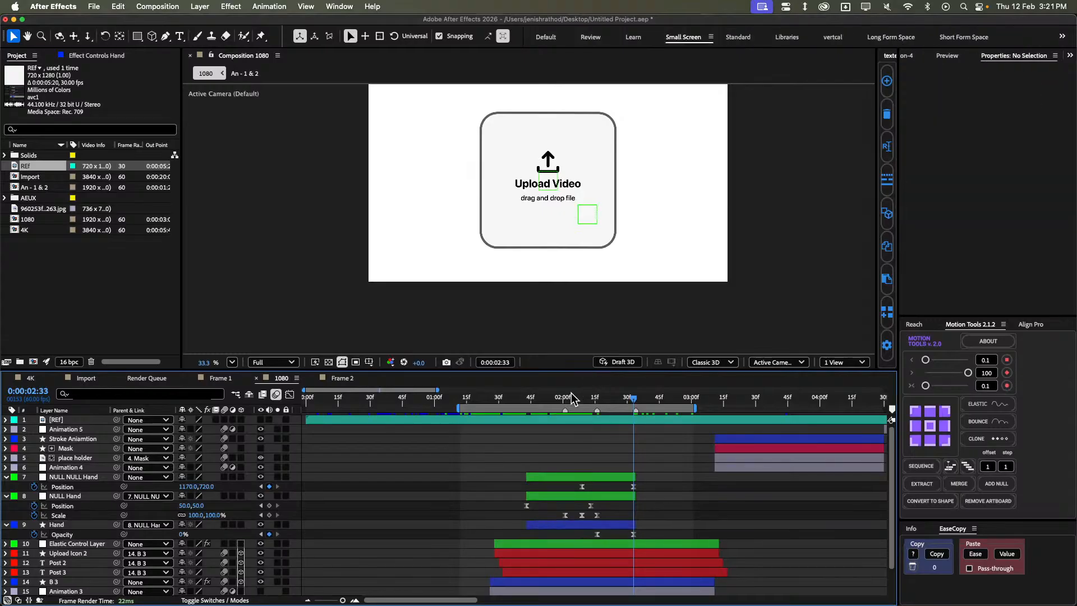
Preview the complete hand animation with its fade-out and scrub through the click around 0:00:02:06 to 0:00:02:15.
left_click(499, 400)
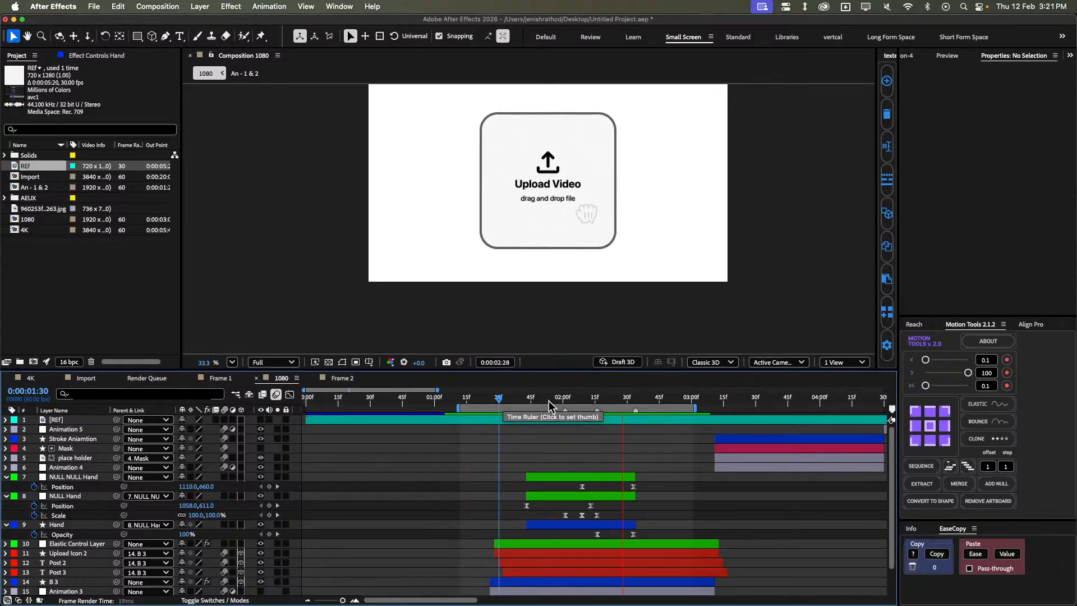
left_click(531, 400)
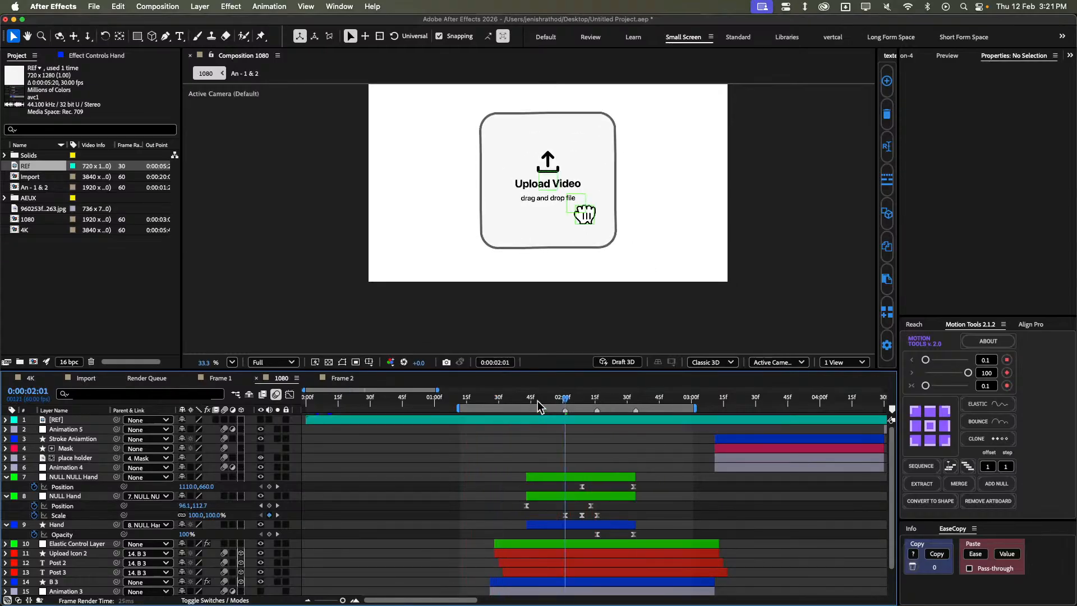
left_click(490, 400)
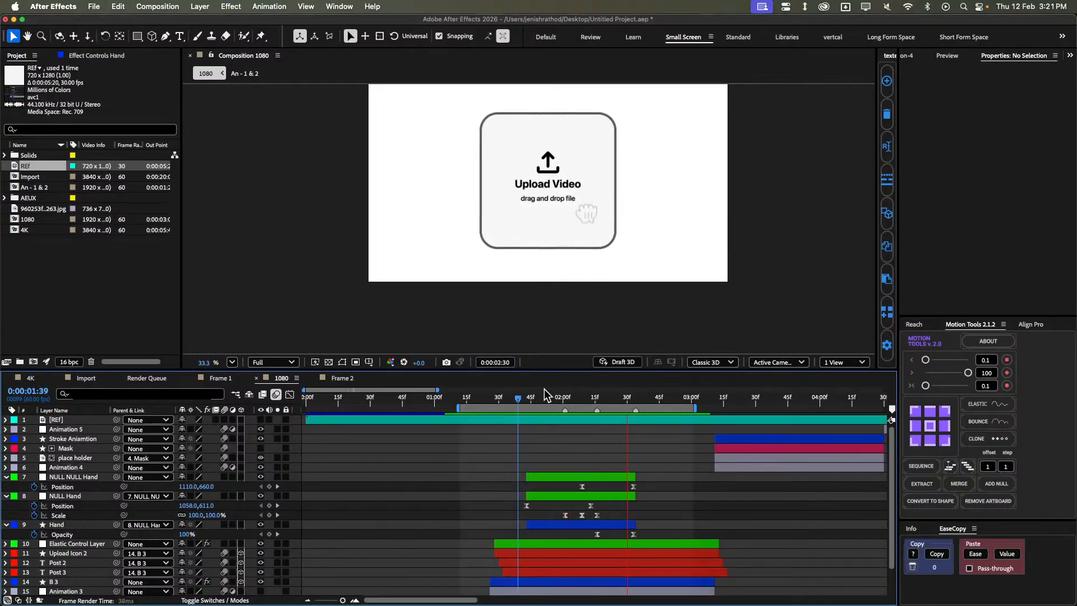
key("space")
key("space")
left_click(521, 399)
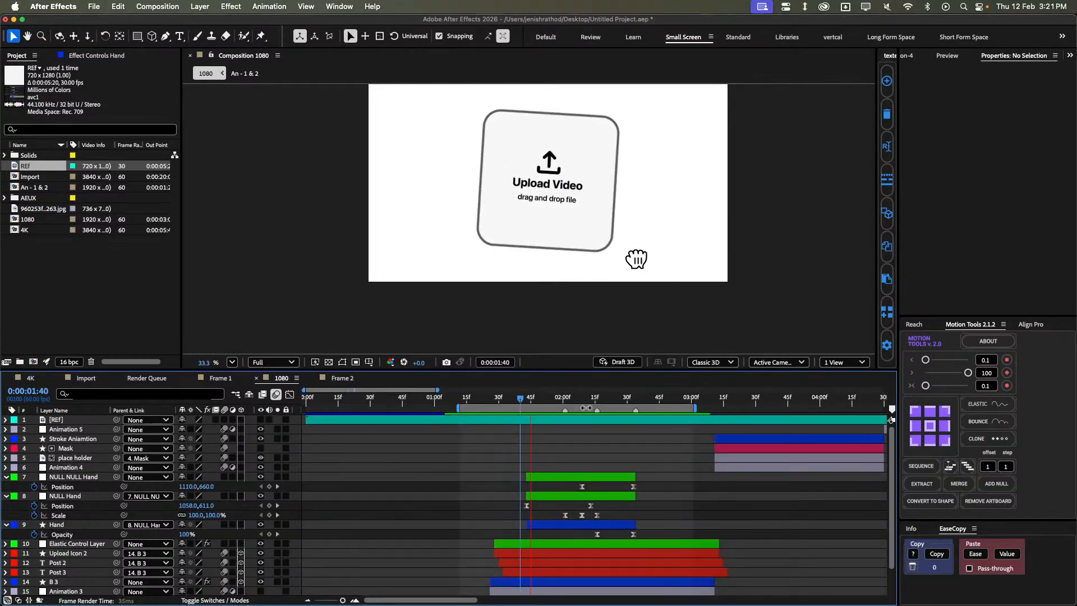
left_click(575, 398)
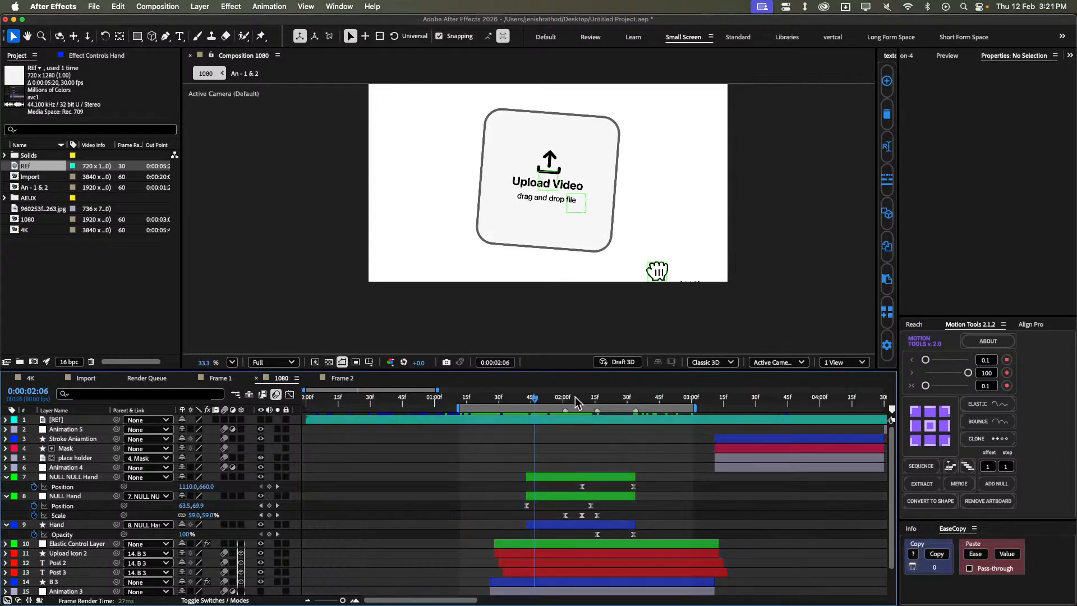
left_click_drag(579, 416, 595, 415)
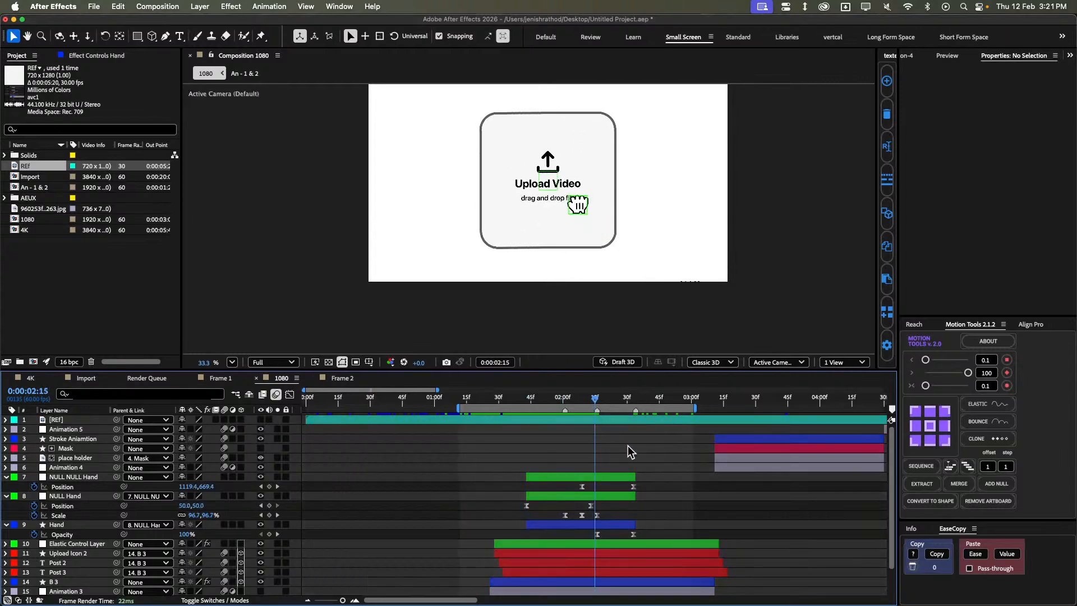
Collapse the layer properties and study the hand's movement in the temporarily shown REF layer from 0:00:02:15 back to 0:00:01:37.
key("u")
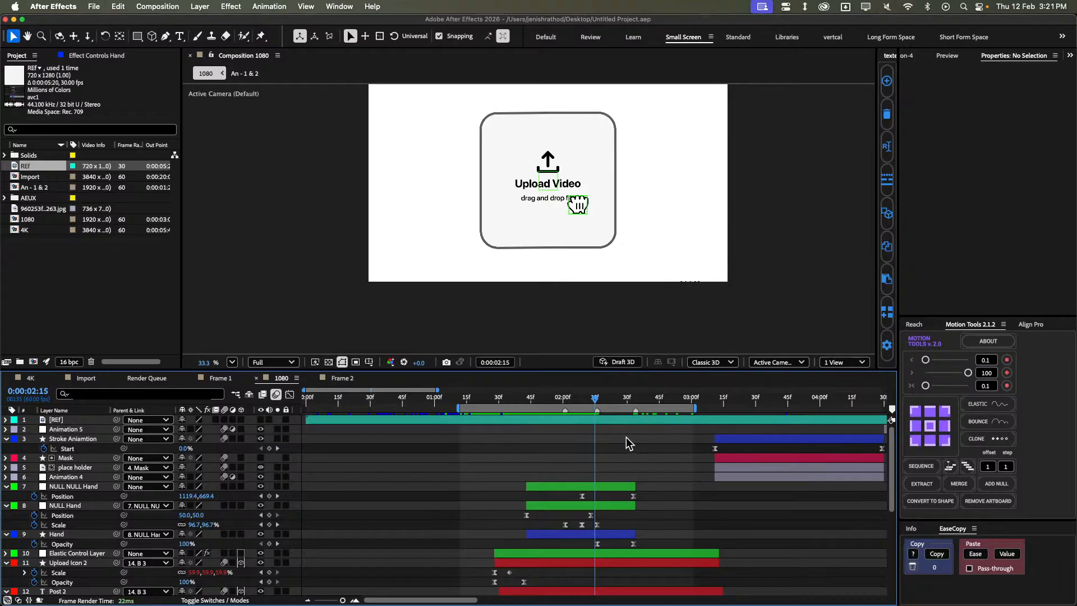
key("u")
left_click(260, 419)
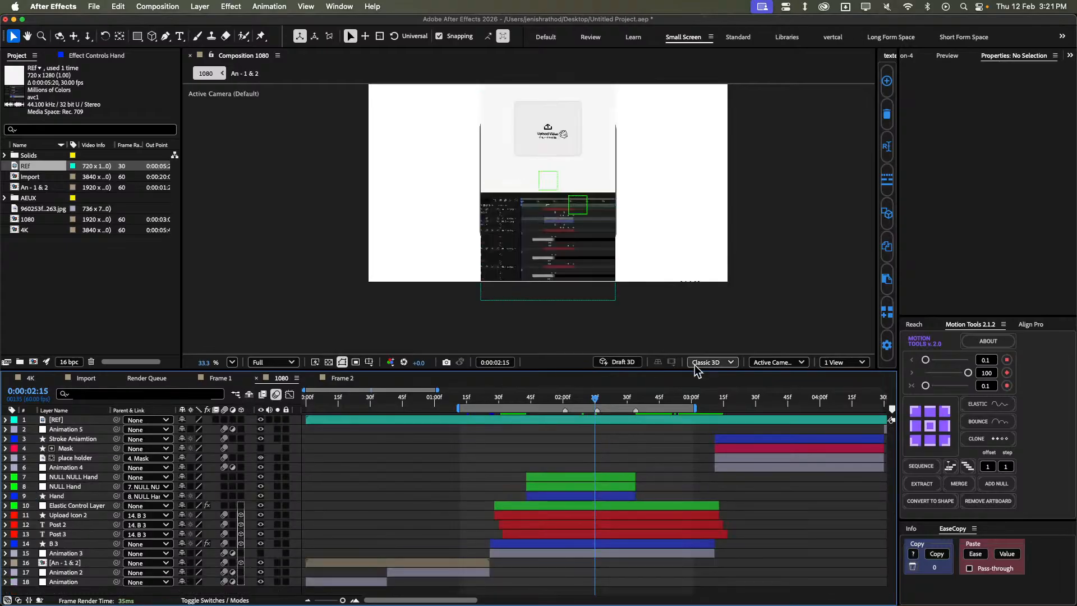
scroll(605, 181, "up", 5)
left_click_drag(548, 217, 593, 300)
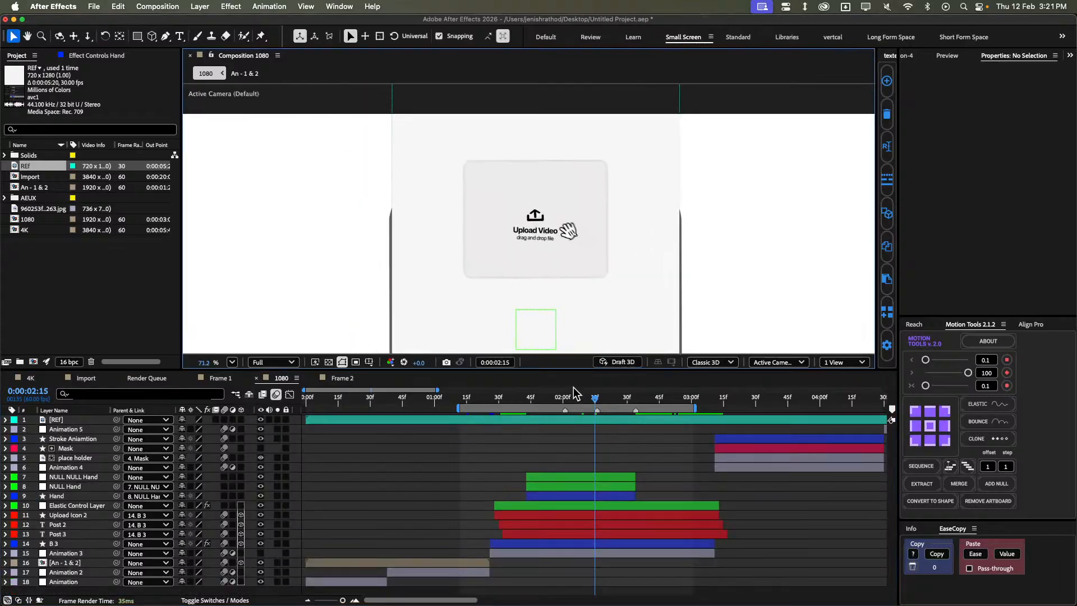
left_click_drag(592, 399, 568, 387)
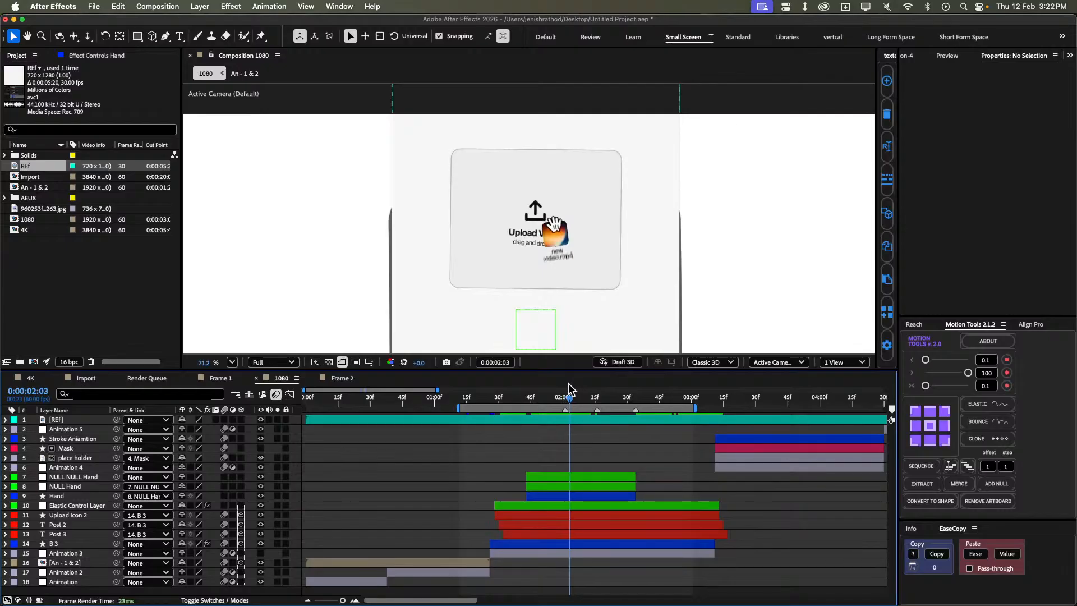
left_click_drag(569, 387, 514, 416)
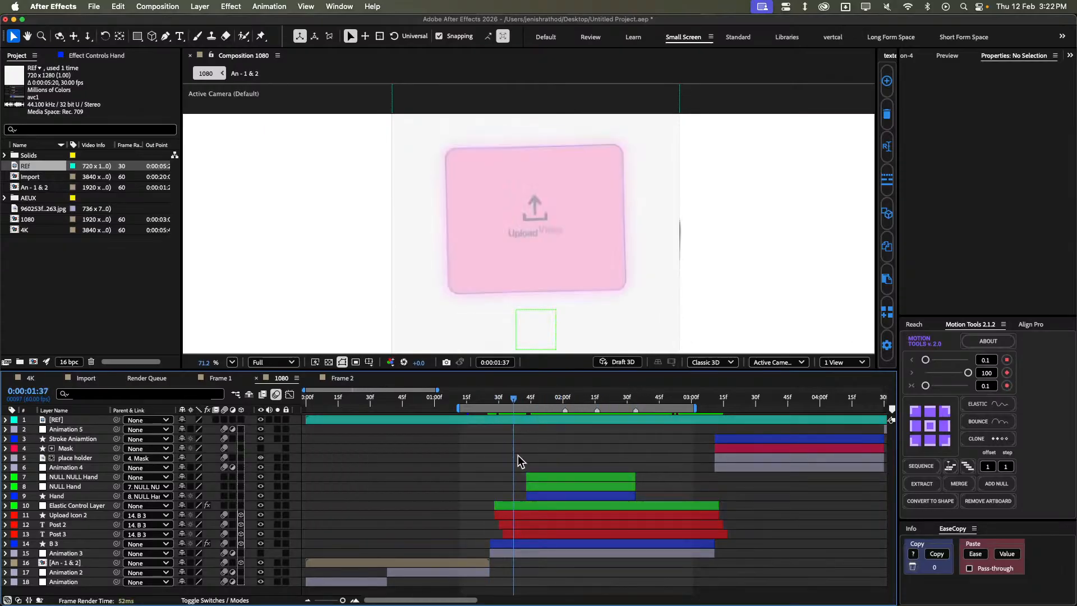
left_click(260, 420)
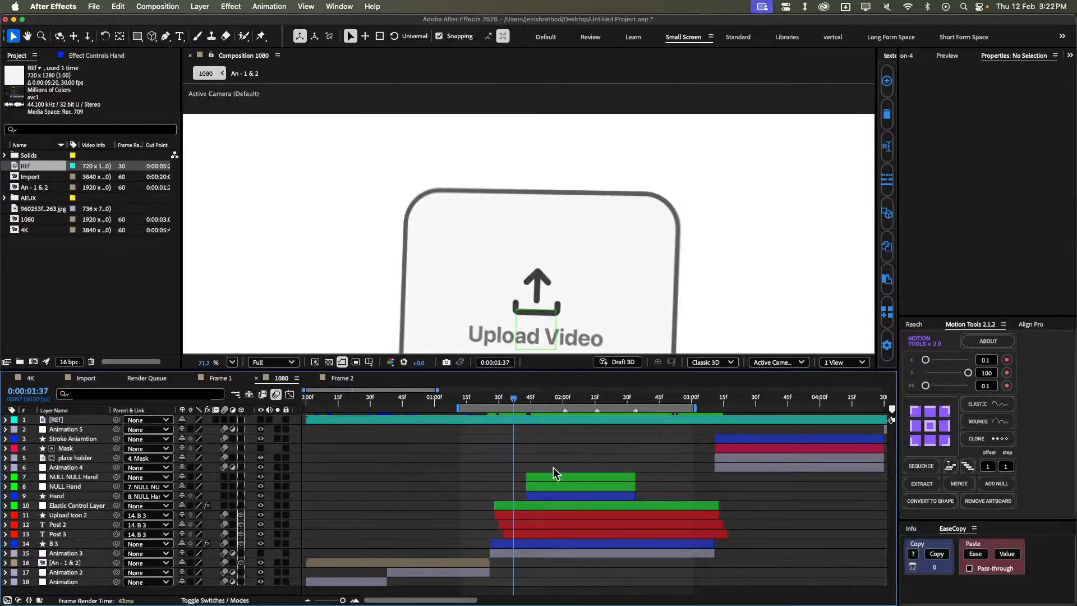
Fit the composition in view, scrub to the hand's entrance at 0:00:01:47, and select the NULL Hand layer.
left_click(546, 398)
key("slash")
key("shift+slash")
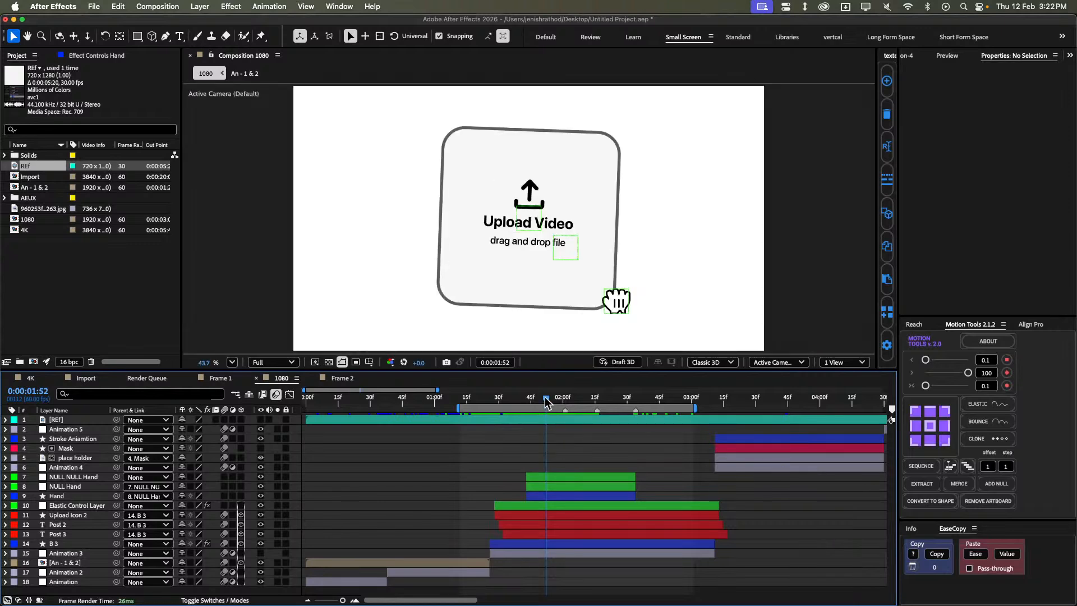
left_click_drag(544, 397, 534, 404)
left_click(549, 484)
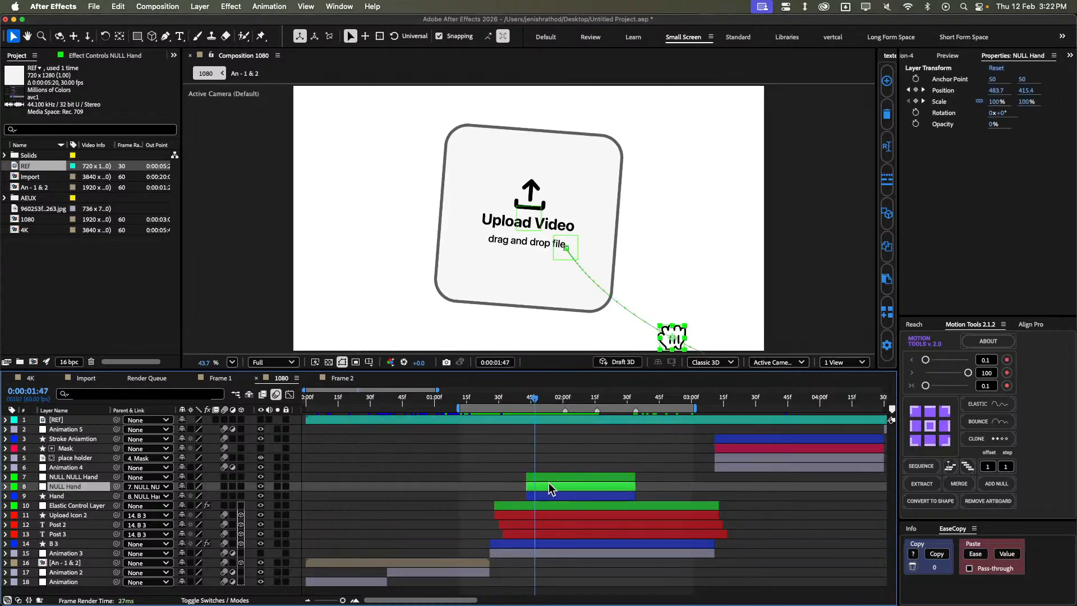
key("y")
key("r")
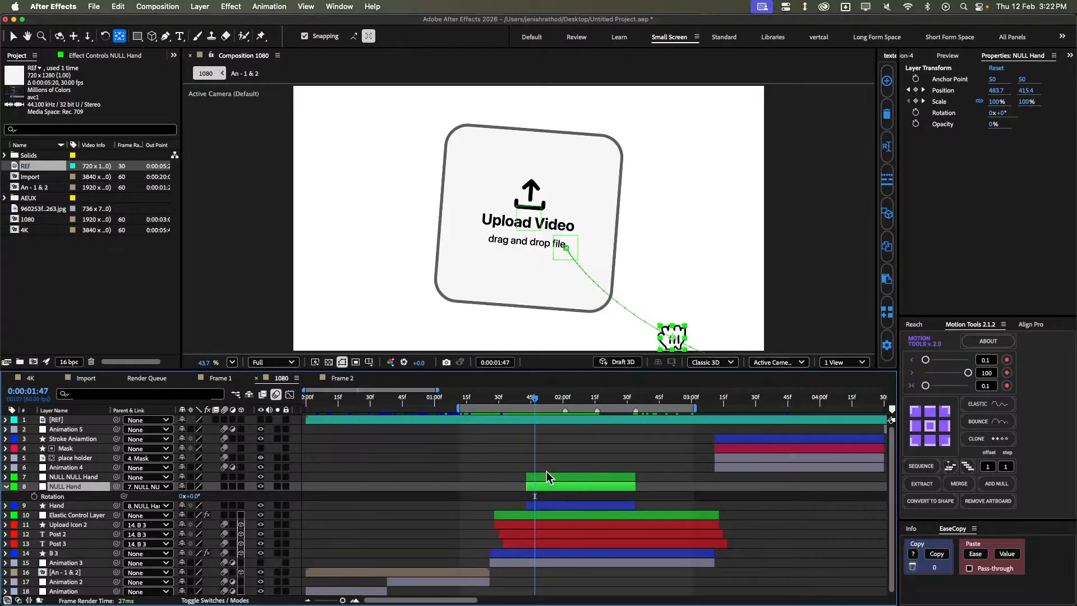
key("super+shift+bracketleft")
key("super+Left")
key("super+Left")
key("super+Left")
key("super+Left")
key("super+Left")
key("super+Left")
key("super+Left")
key("super+Left")
key("super+Left")
key("super+Left")
key("super+Left")
key("super+Left")
key("super+Left")
key("super+Left")
key("super+Left")
key("super+z")
Reveal NULL Hand's keyframed properties plus Rotation, and add a Rotation keyframe at its first Position keyframe, 0:00:01:43.
key("u")
key("h")
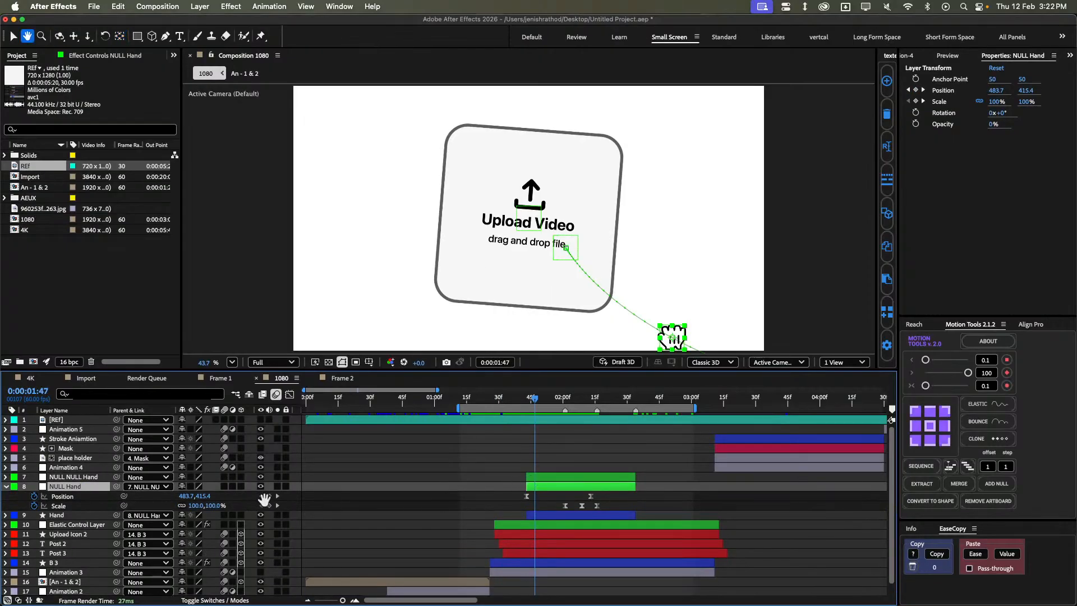
key("j")
key("v")
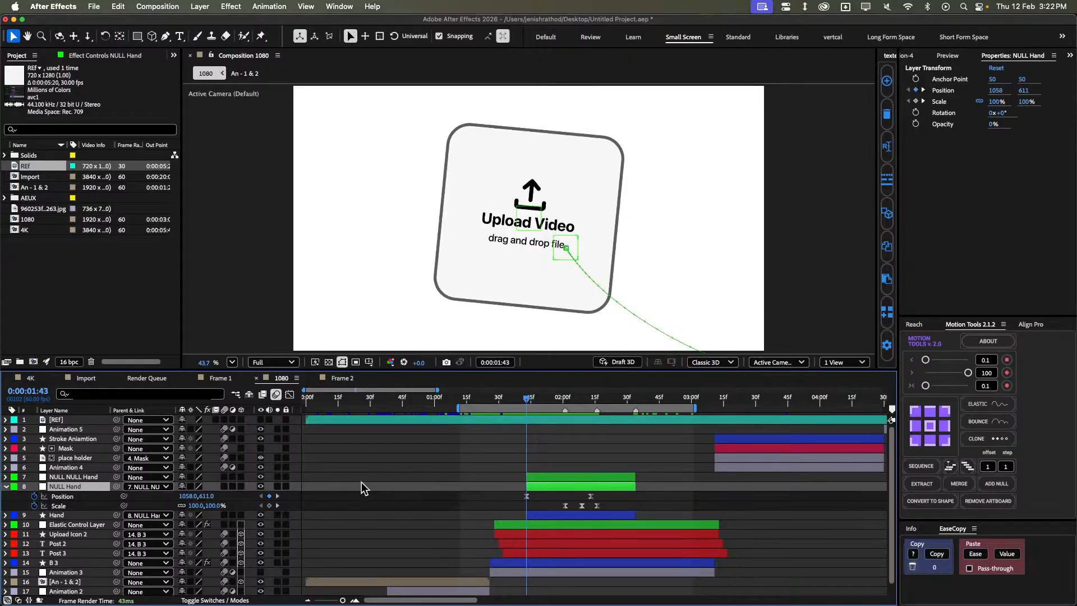
key("shift+r")
left_click(35, 515)
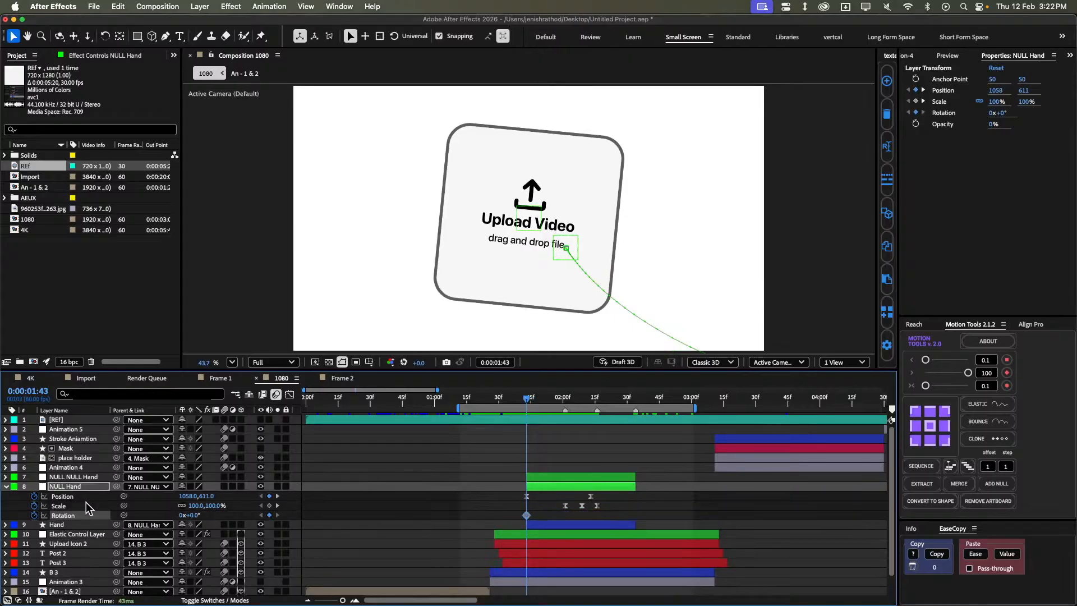
Add a Rotation keyframe of -9.1° to NULL Hand at 0:00:02:09.
key("k")
key("k")
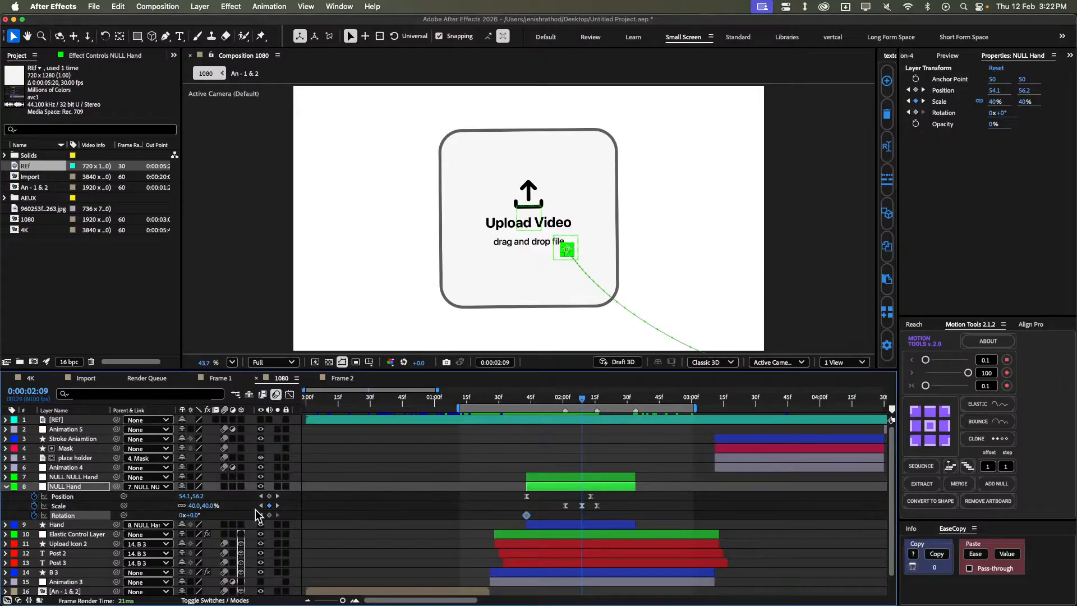
left_click(270, 515)
left_click(352, 504)
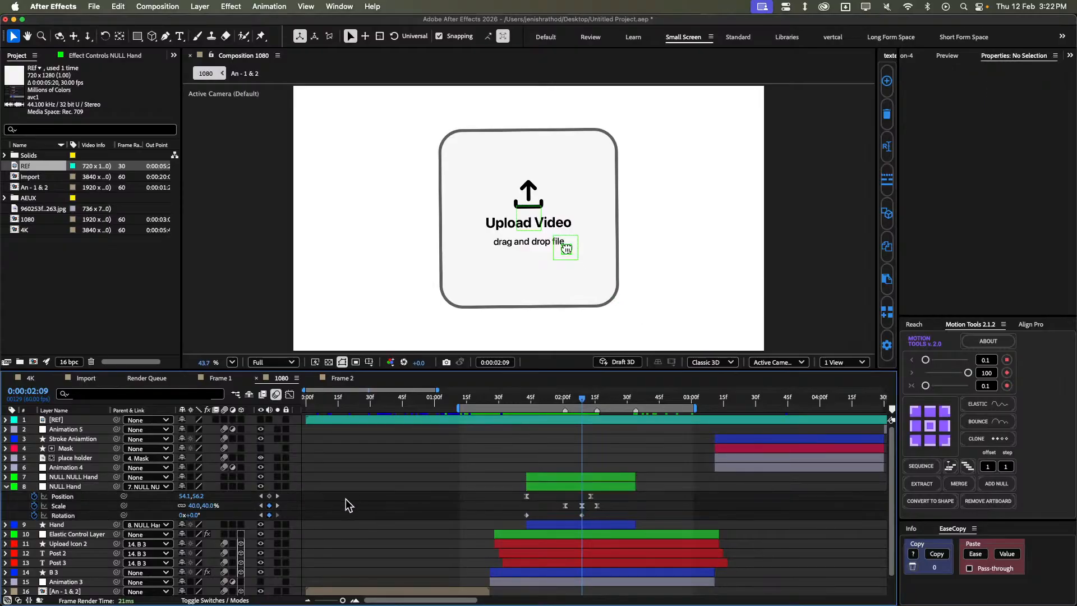
left_click(193, 515)
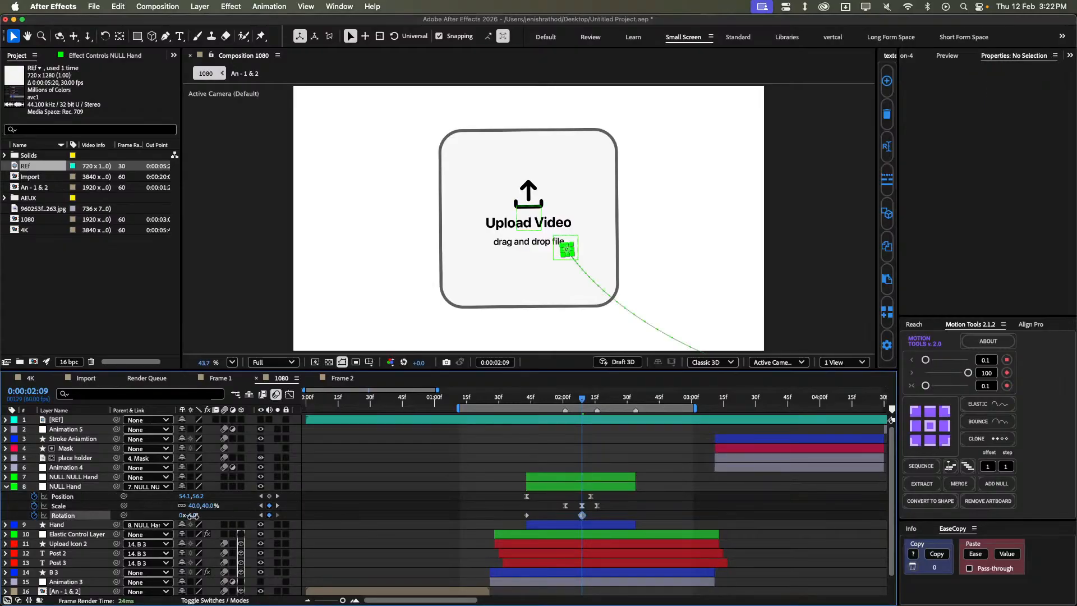
scroll(600, 257, "up", 3)
scroll(520, 258, "up", 3)
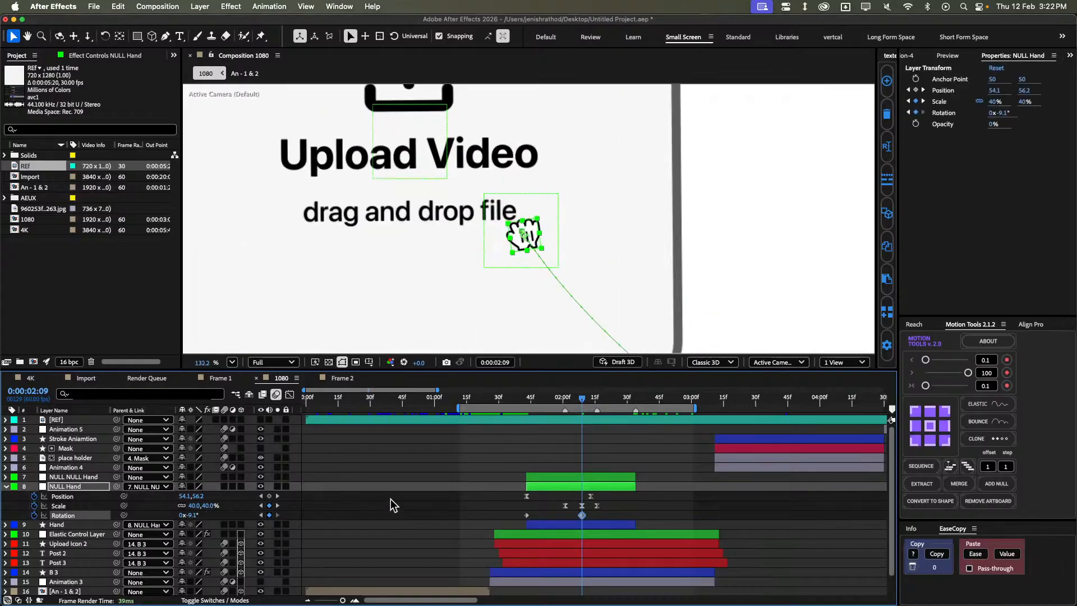
Check the entrance tilt around 0:00:01:47 and set NULL Hand's first Rotation keyframe at 0:00:01:43 to -18.1°.
key("j")
key("j")
scroll(561, 271, "down", 4)
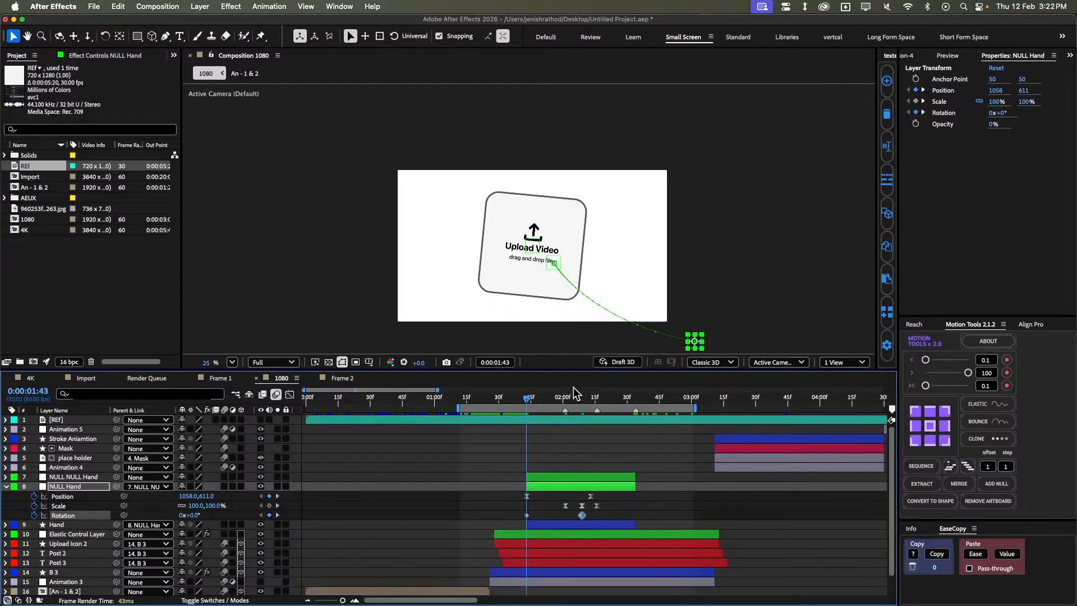
left_click_drag(532, 404, 535, 400)
key("shift+slash")
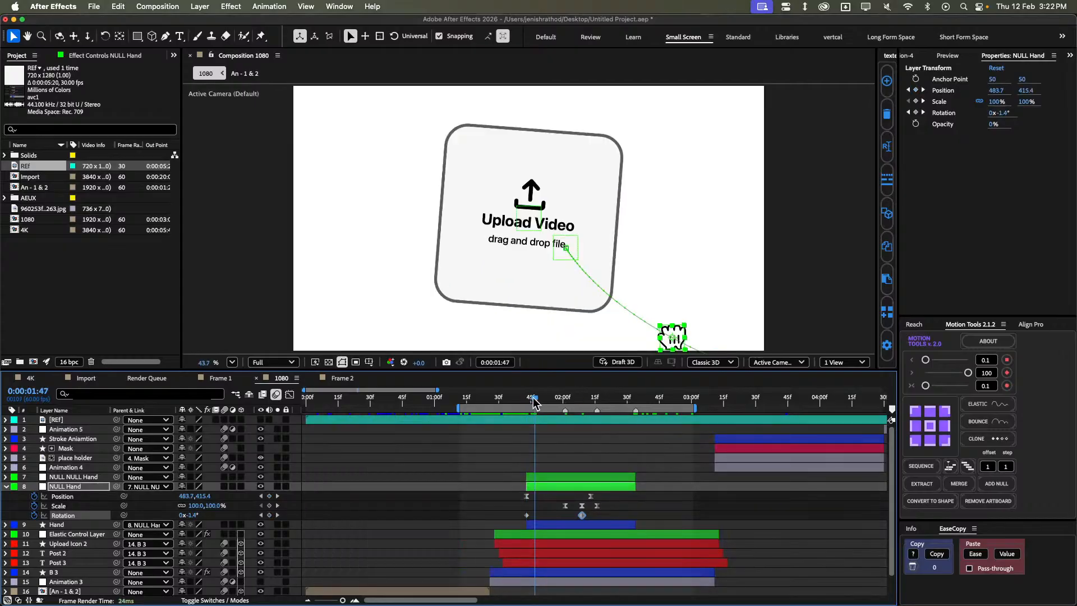
key("j")
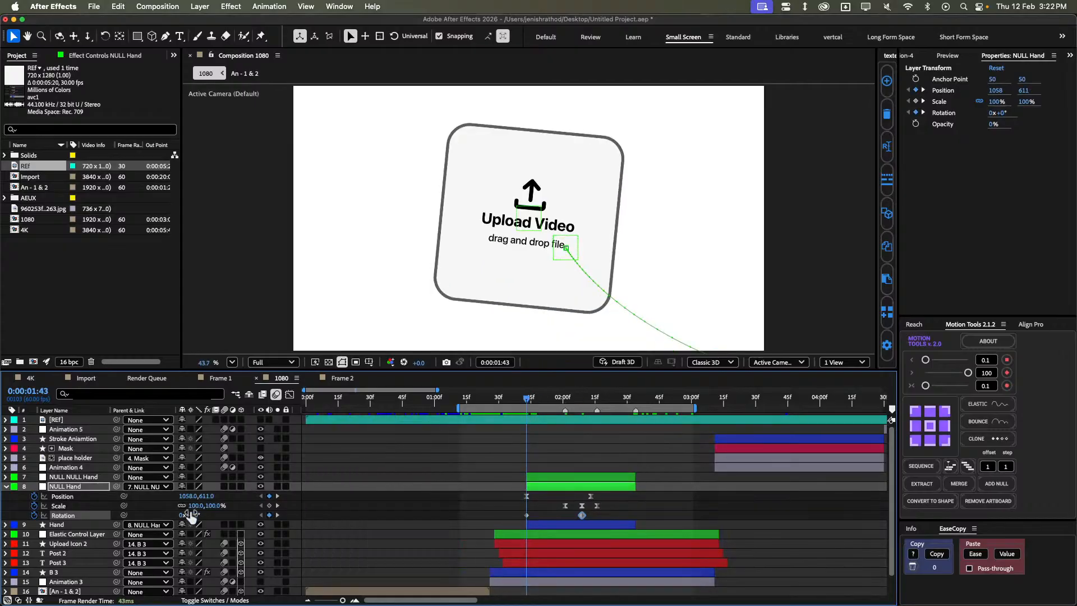
left_click_drag(191, 515, 160, 516)
Apply Easy Ease to both NULL Hand Rotation keyframes and preview the hand's tilted entrance.
mouse_move(532, 404)
left_mouse_down()
mouse_move(592, 390)
mouse_move(537, 405)
left_mouse_up()
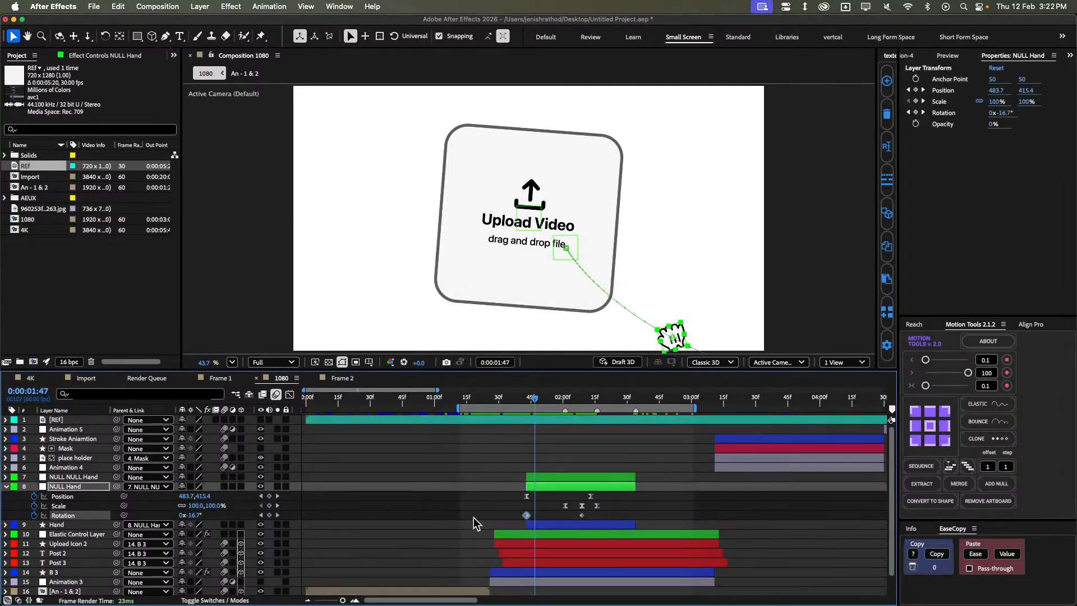
left_click_drag(473, 517, 610, 519)
key("F9")
left_click(614, 507)
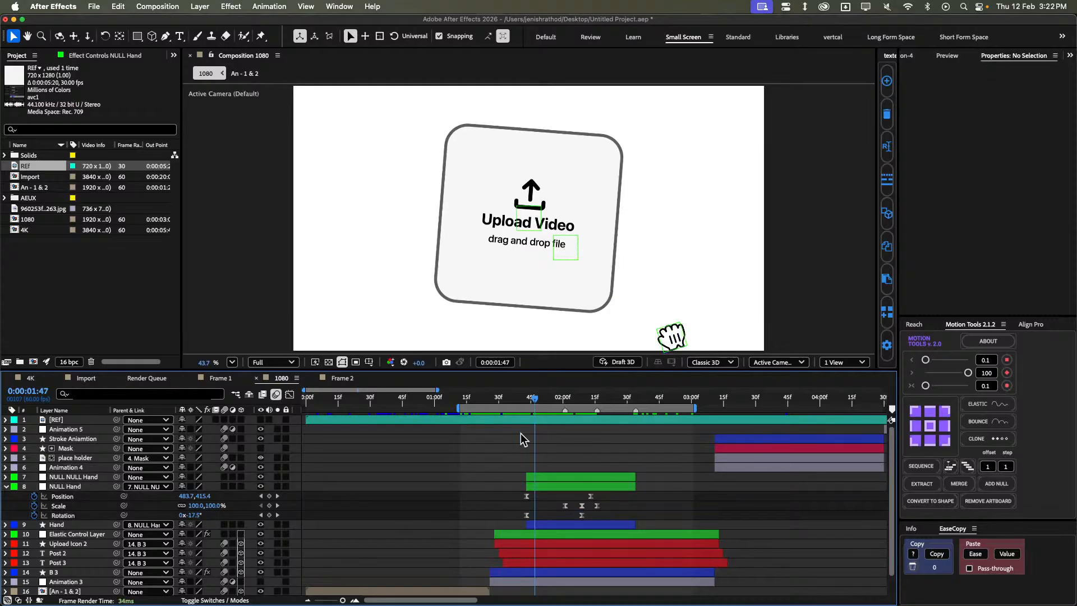
mouse_move(538, 397)
left_mouse_down()
mouse_move(514, 405)
mouse_move(614, 400)
mouse_move(513, 412)
mouse_move(631, 405)
mouse_move(522, 404)
left_mouse_up()
key("space")
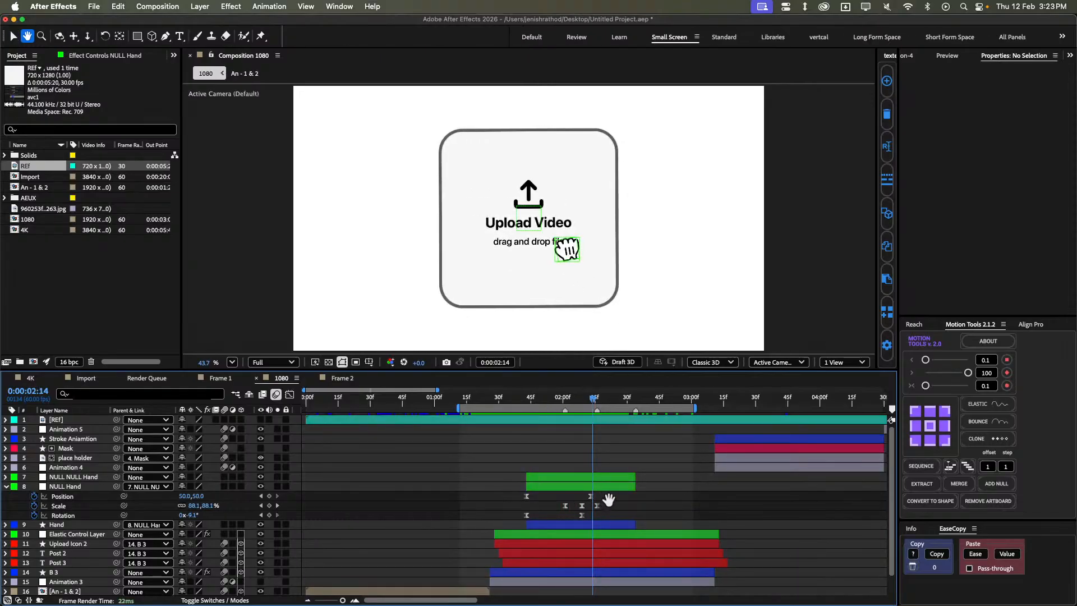
Reveal Position and Rotation on the NULL NULL Hand layer and add a 0° Rotation keyframe at 0:00:02:09.
key("super+Left")
left_click(591, 478)
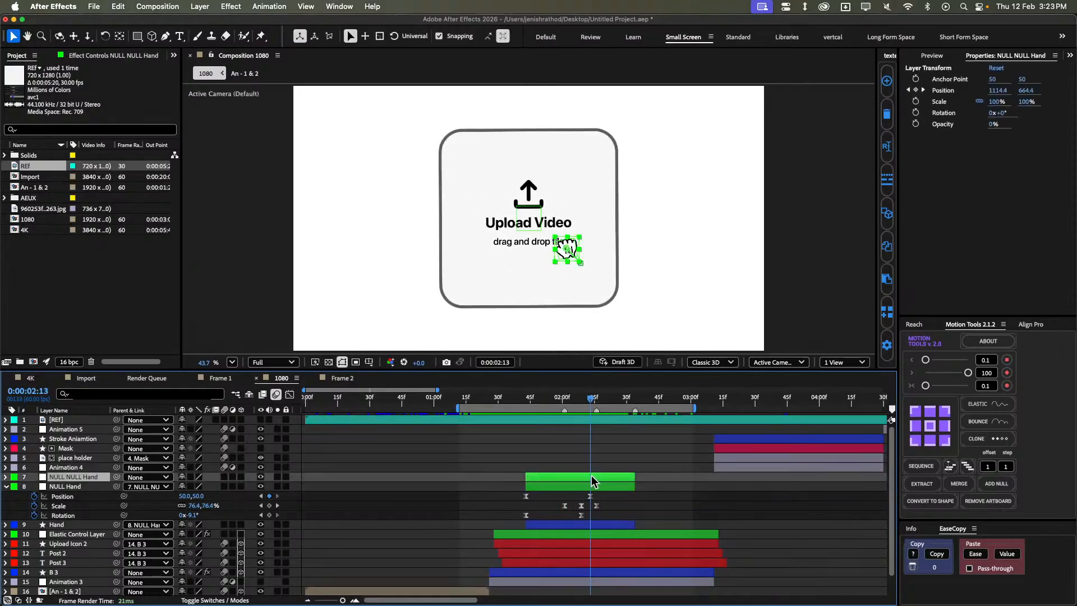
key("r")
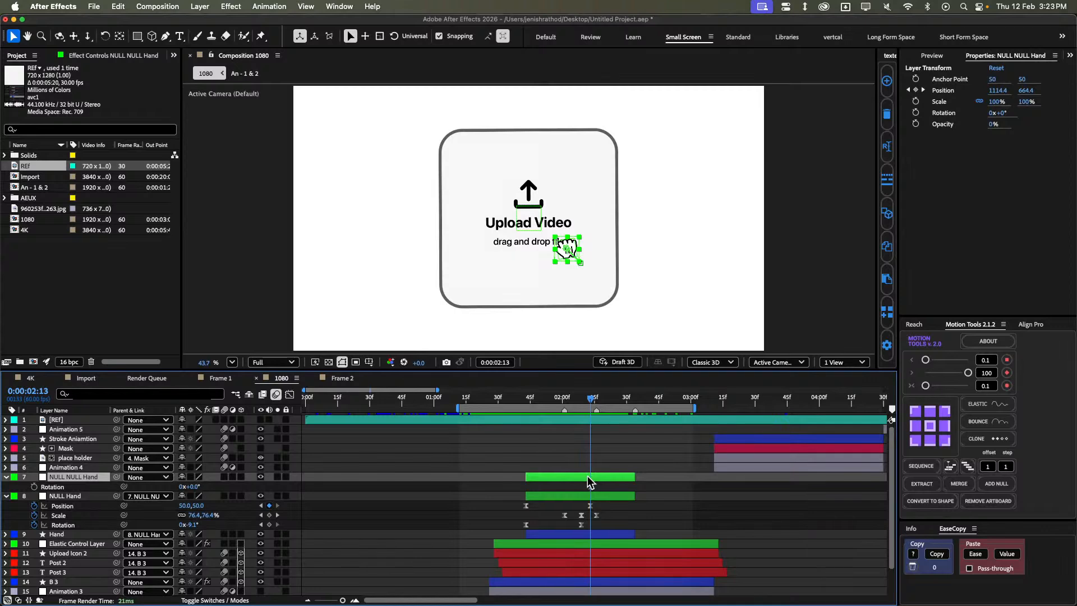
key("shift+p")
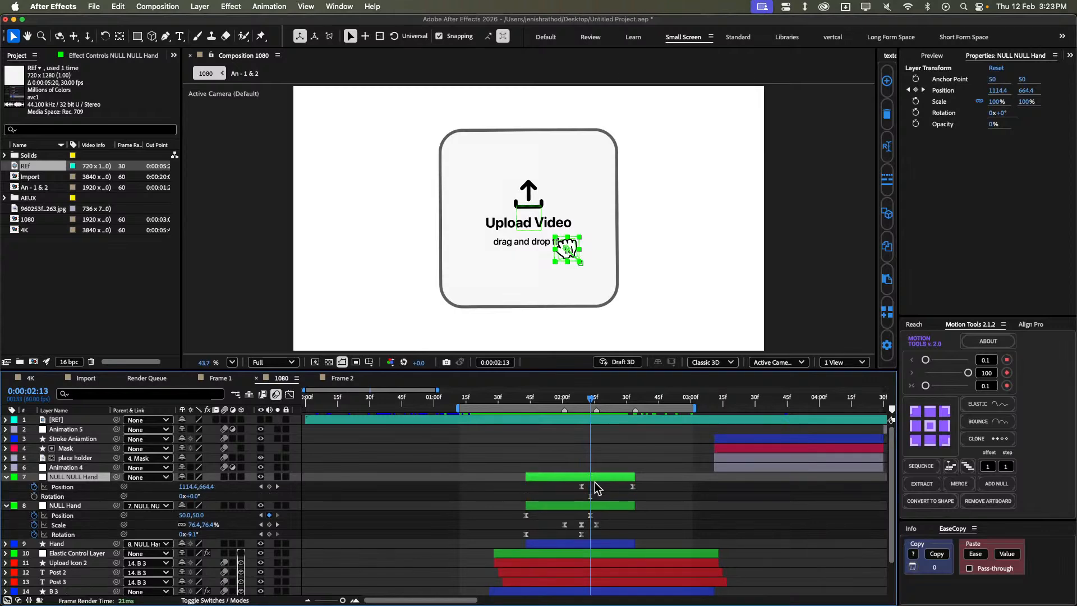
key("j")
left_click(596, 499)
left_click(34, 496)
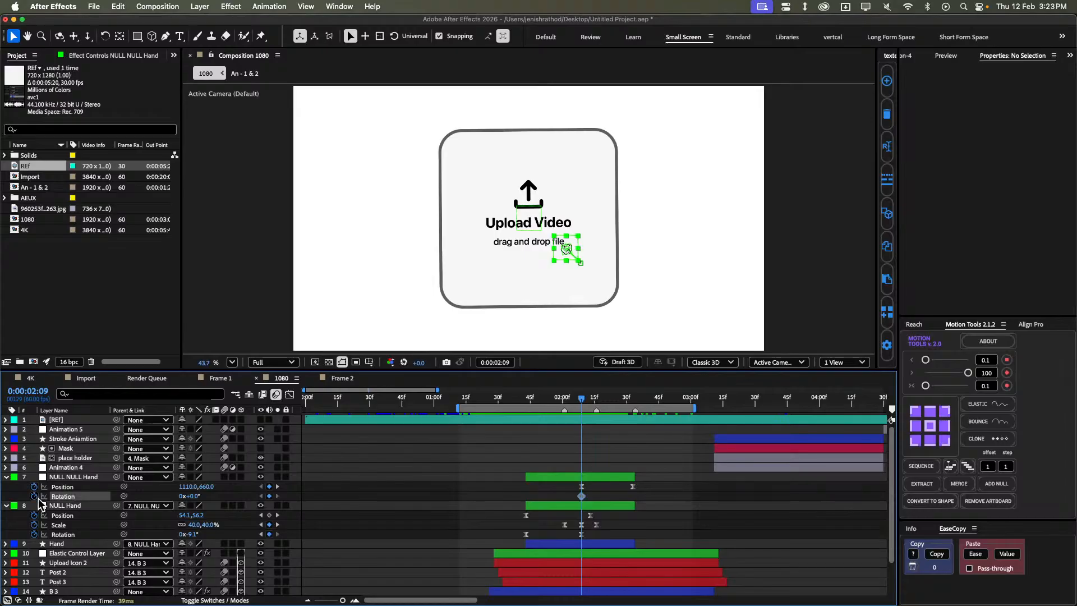
Add a NULL NULL Hand Rotation keyframe at 0:00:02:33 and set it to 18°.
key("k")
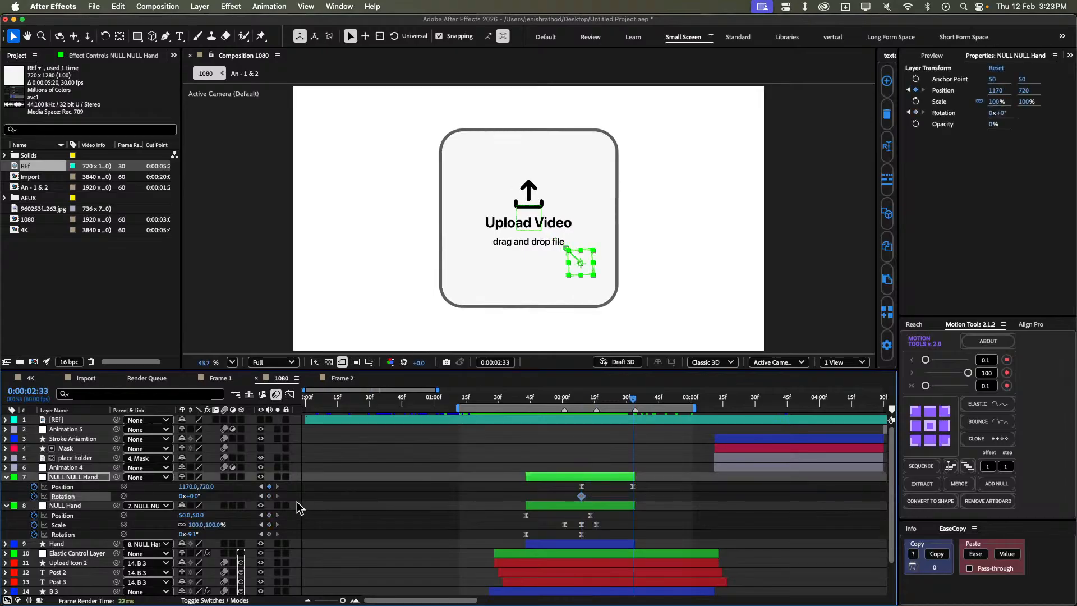
left_click(380, 492)
left_click_drag(195, 497, 211, 497)
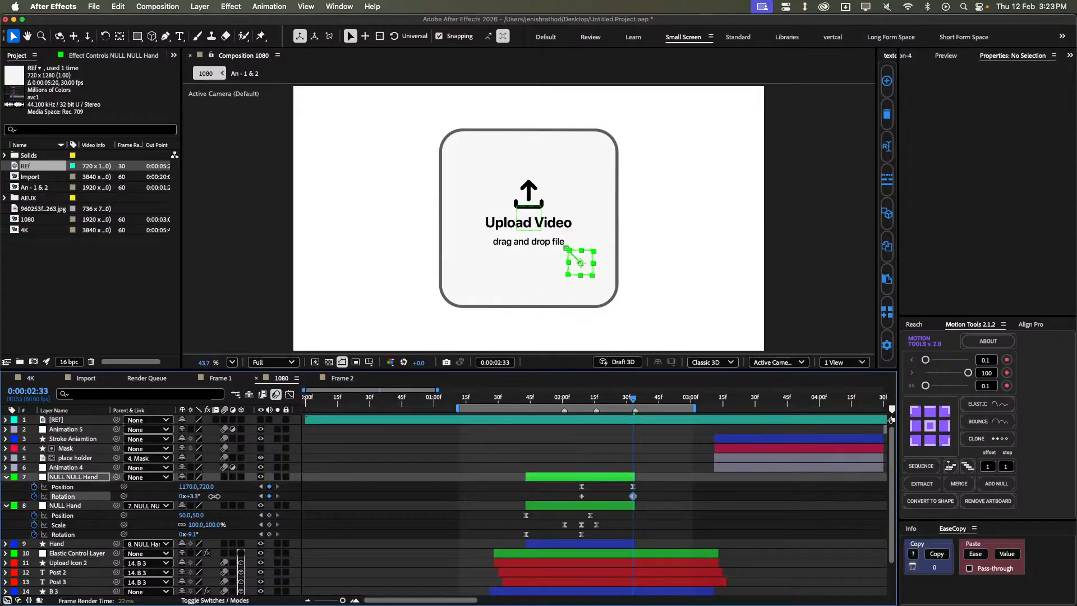
left_click(392, 500)
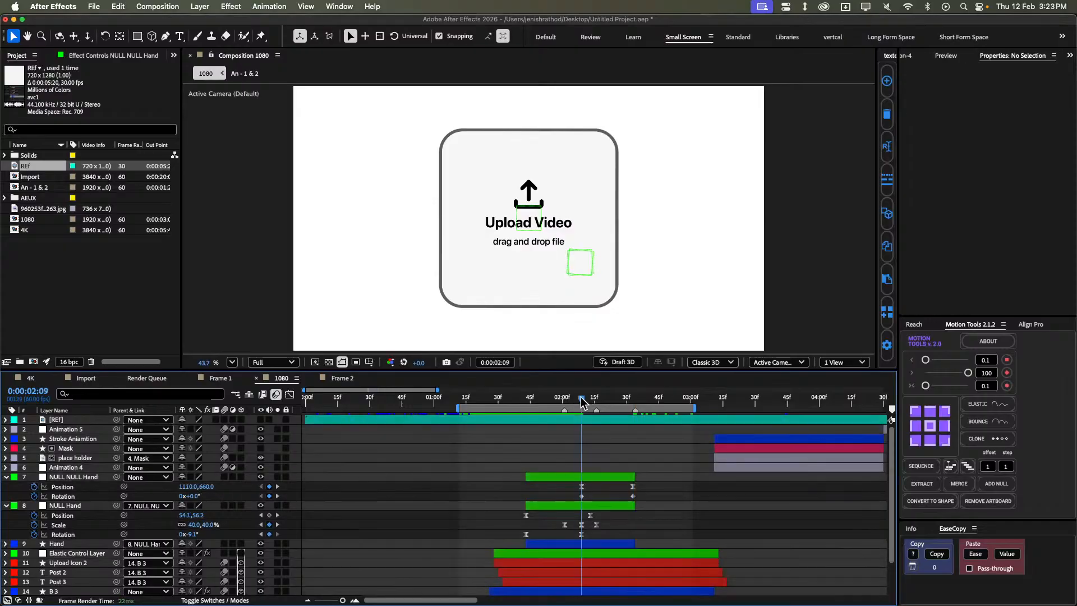
left_click_drag(570, 399, 633, 400)
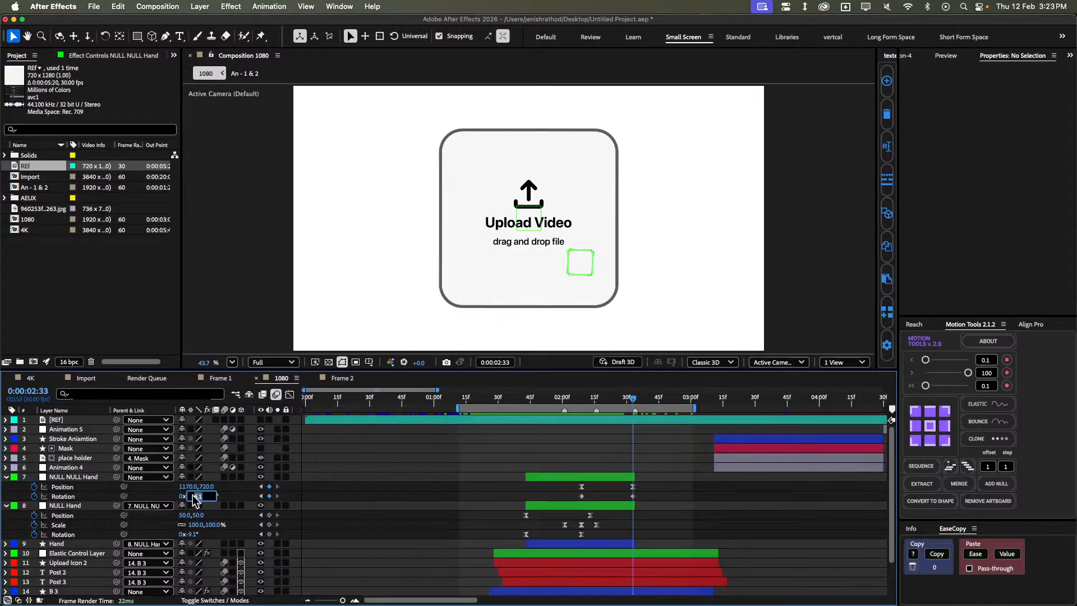
key("Return")
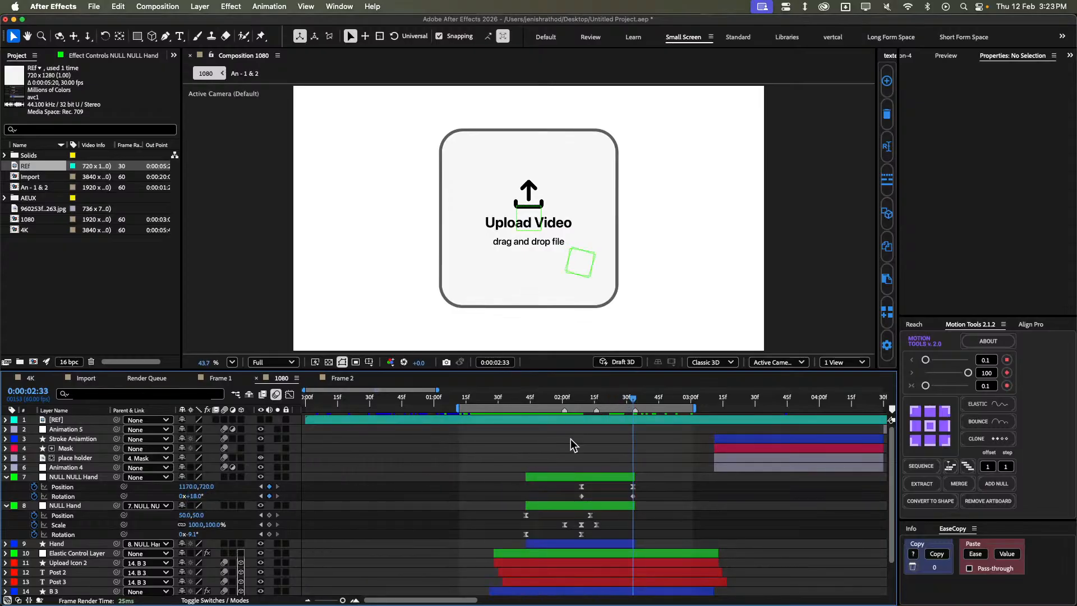
Apply Easy Ease to both NULL NULL Hand Rotation keyframes and preview the animation from 0:00:01:26.
mouse_move(607, 404)
left_mouse_down()
mouse_move(572, 400)
mouse_move(625, 399)
left_mouse_up()
left_click_drag(668, 511, 554, 494)
left_click(525, 490)
left_click(490, 400)
key("space")
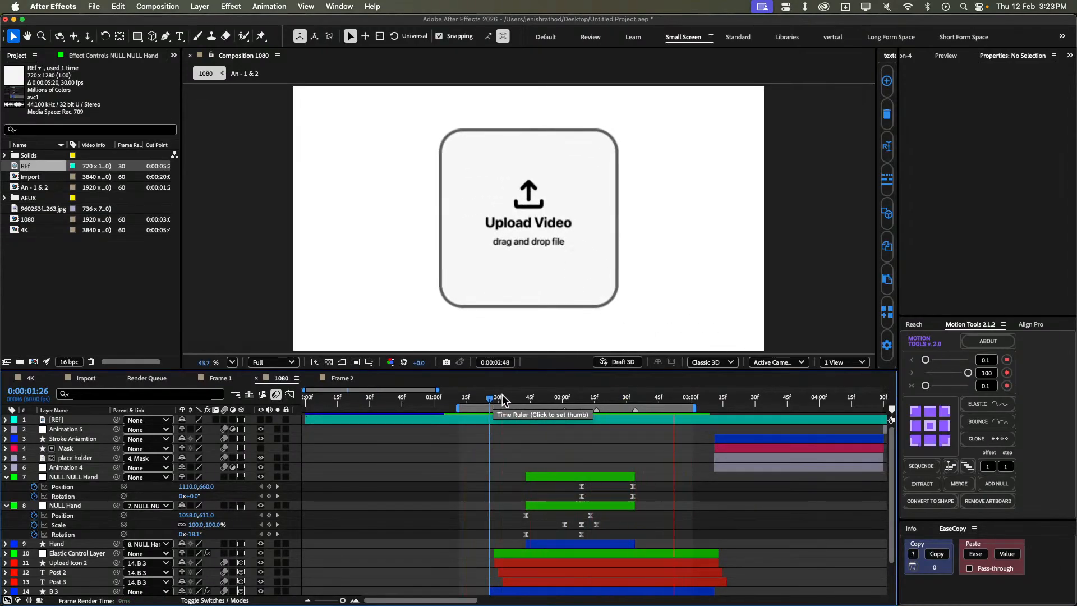
key("space")
Set NULL NULL Hand's Rotation keyframe at 0:00:02:33 to 13° and select both Rotation keyframes.
key("k")
key("k")
key("k")
key("k")
key("k")
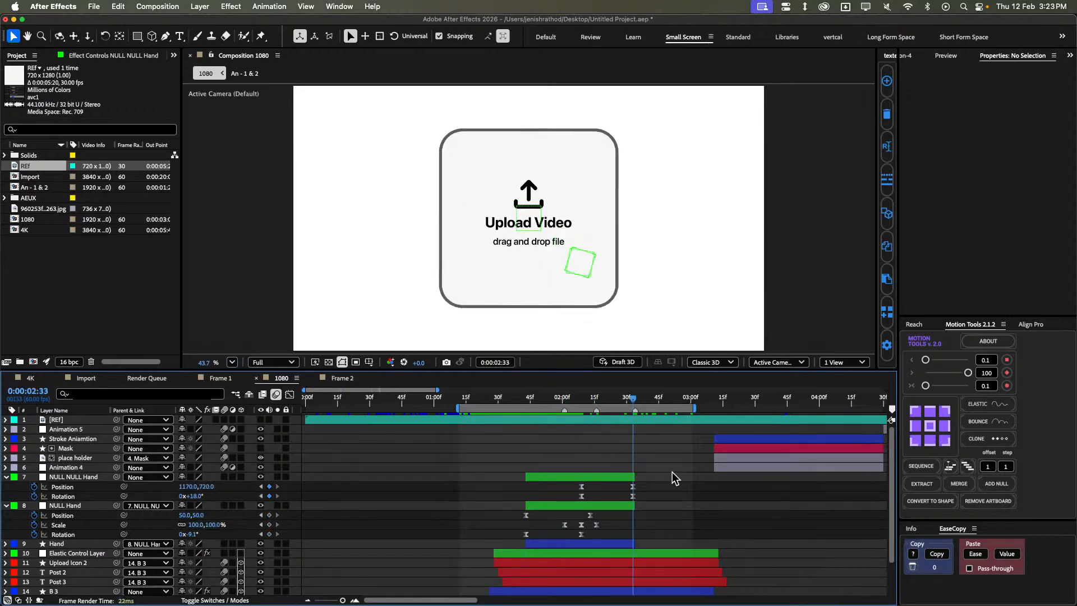
left_click(194, 496)
key("Return")
left_click_drag(563, 498, 645, 499)
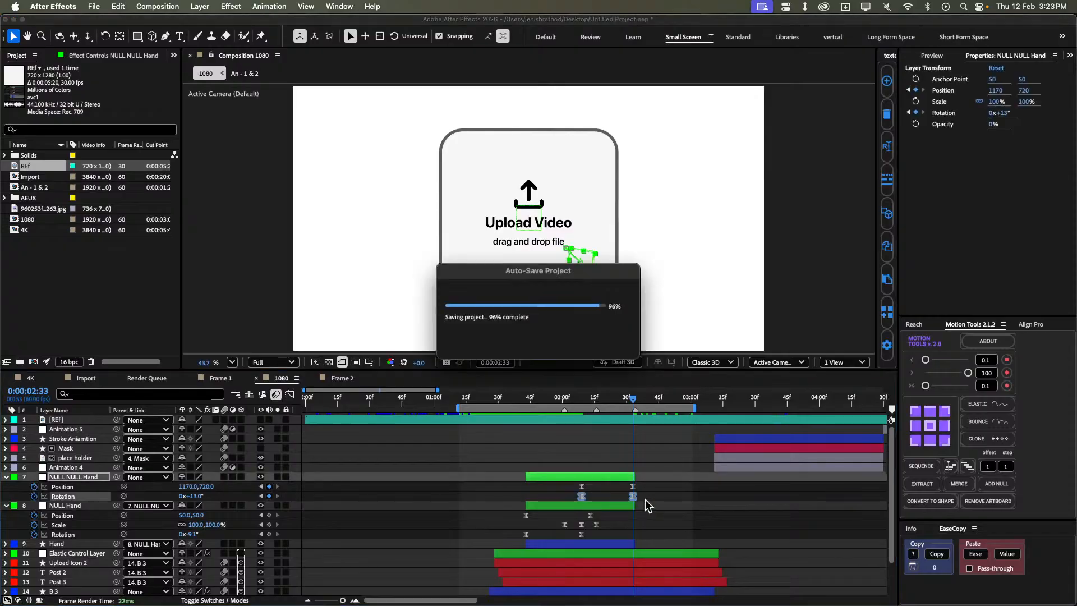
Preview the hand's entrance, click and rotating drift from around 0:00:01:40.
left_click(634, 463)
key("space")
key("space")
key("space")
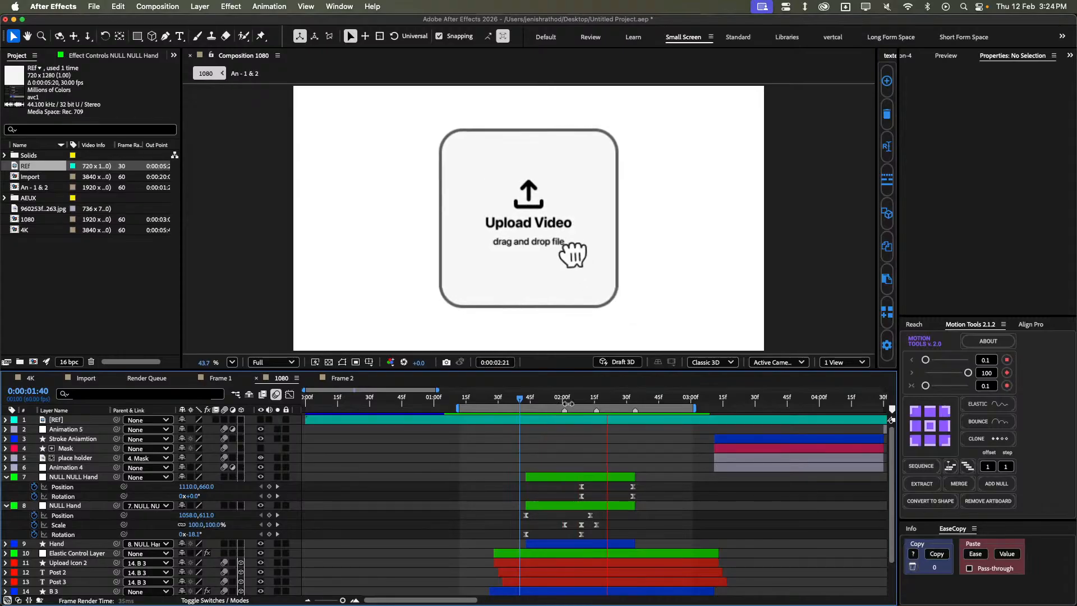
key("space")
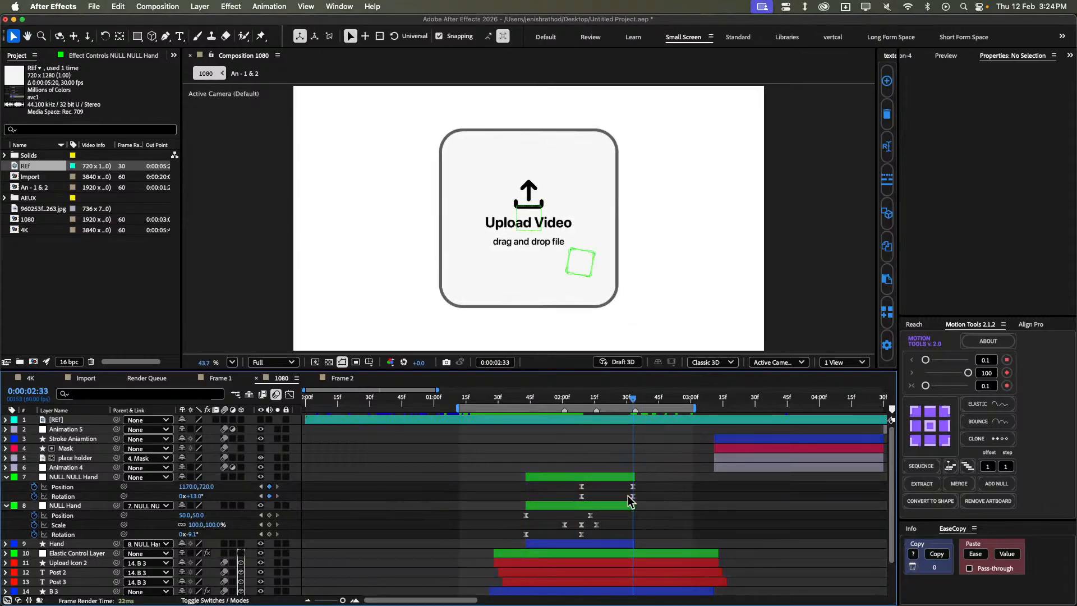
Set NULL NULL Hand's Rotation at 0:00:02:33 to 7°, then select both Rotation keyframes and clear the selection.
left_click(198, 496)
type("7")
left_click_drag(564, 493, 648, 496)
left_click(656, 491)
Preview the hand animation with the reduced exit rotation, restarting from different points such as 0:00:01:20.
key("space")
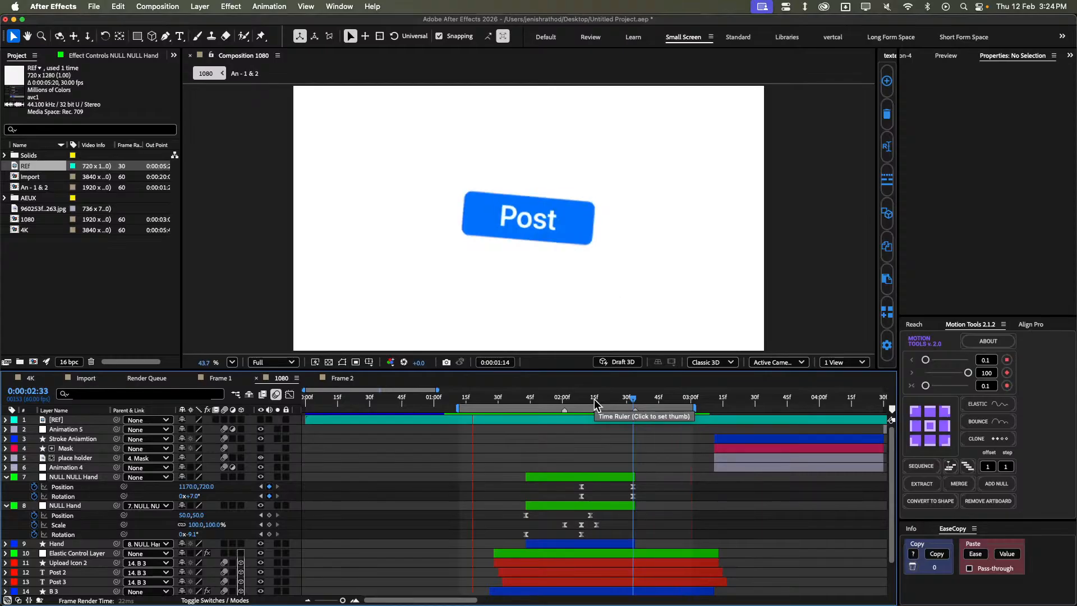
key("space")
key("space")
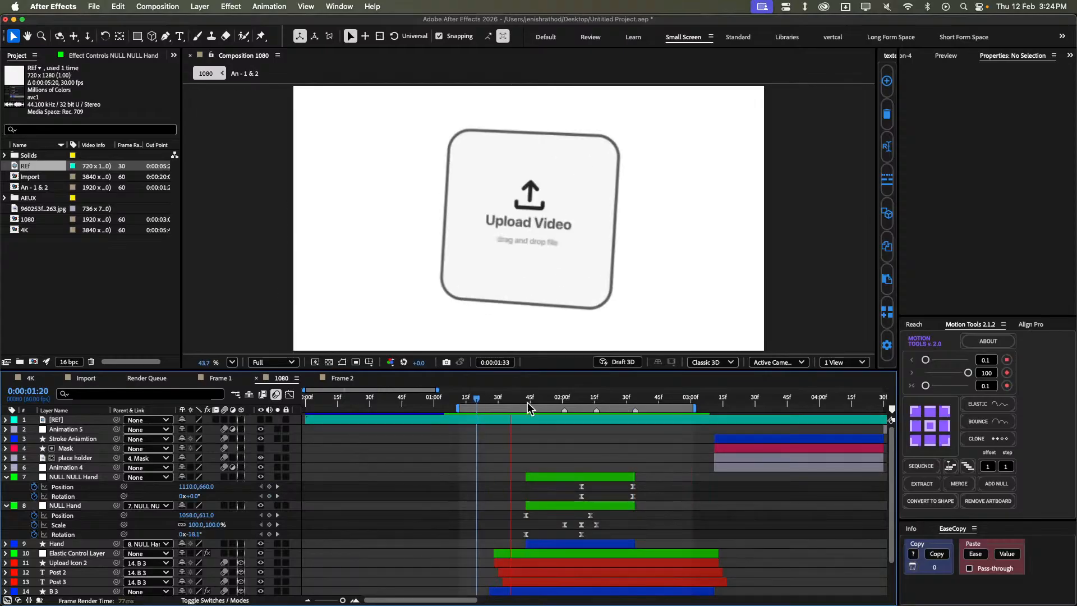
key("space")
key("space")
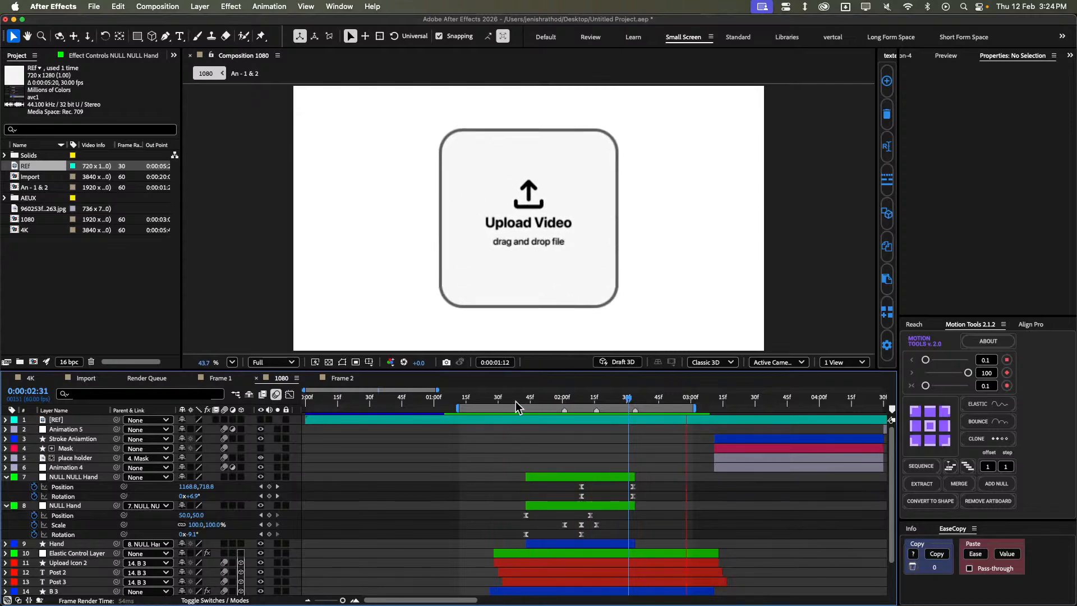
Shift the work area slightly earlier and preview the rotating hand from 0:00:01:23.
left_click_drag(515, 406, 497, 406)
left_click(484, 399)
key("space")
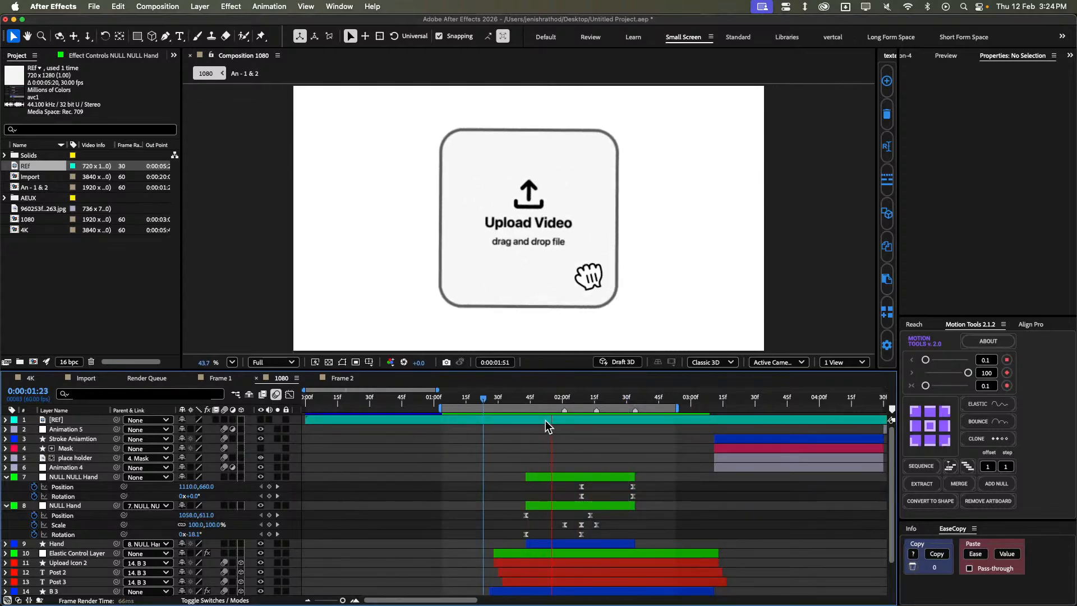
key("space")
key("minus")
key("minus")
key("minus")
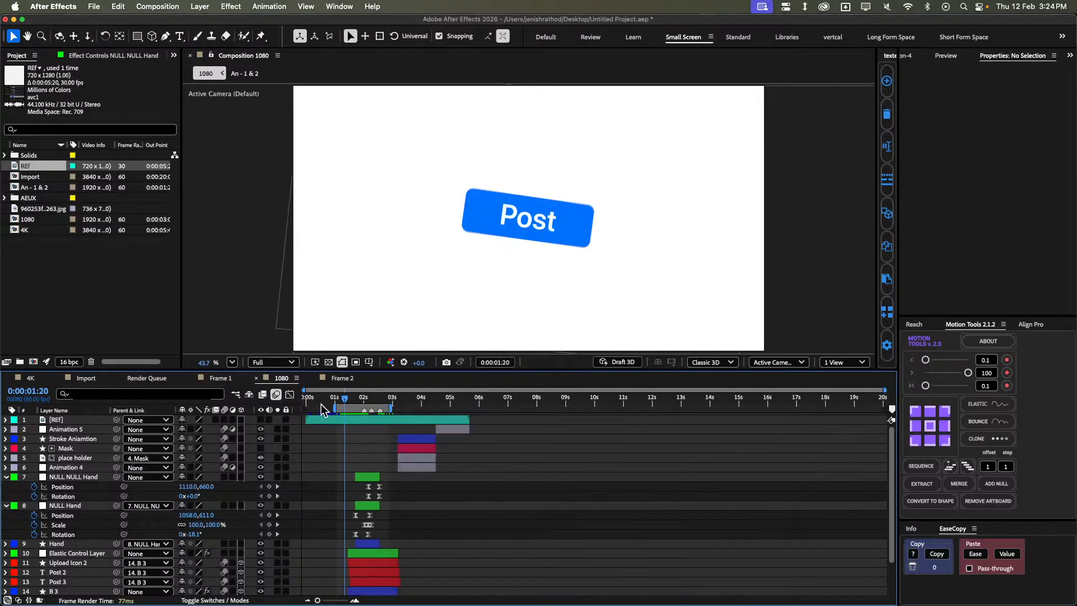
Preview the full 1080 composition from its first frame and collapse the layers' keyframed properties.
key("Home")
key("space")
key("u")
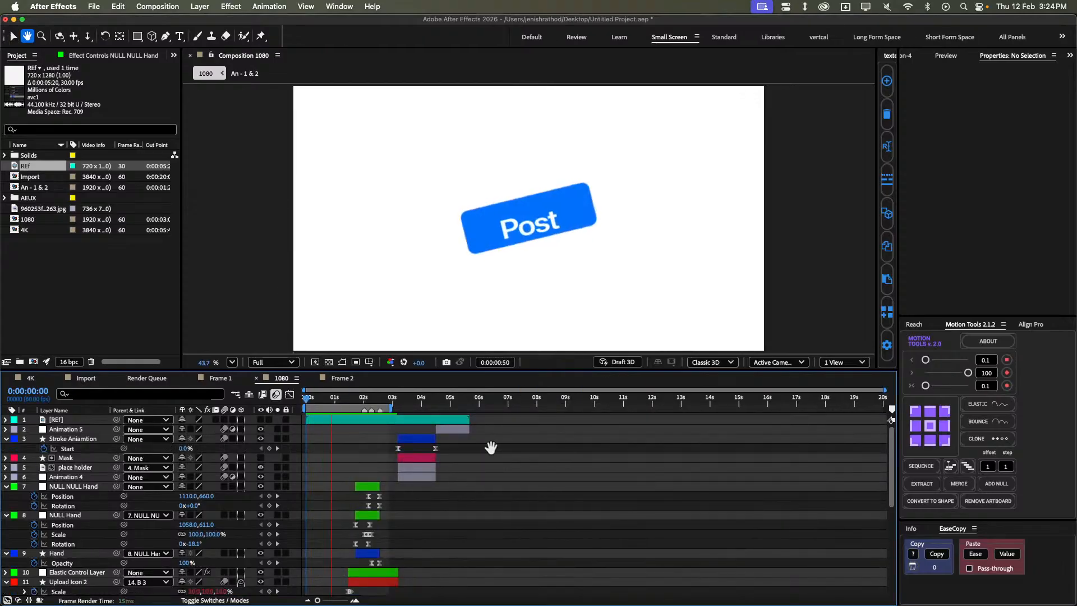
key("u")
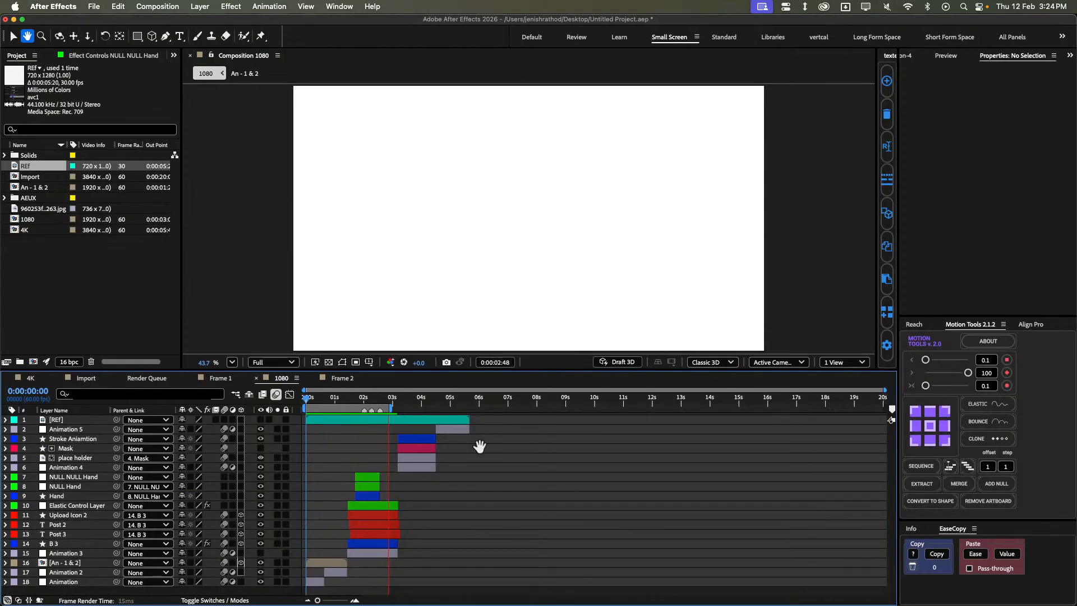
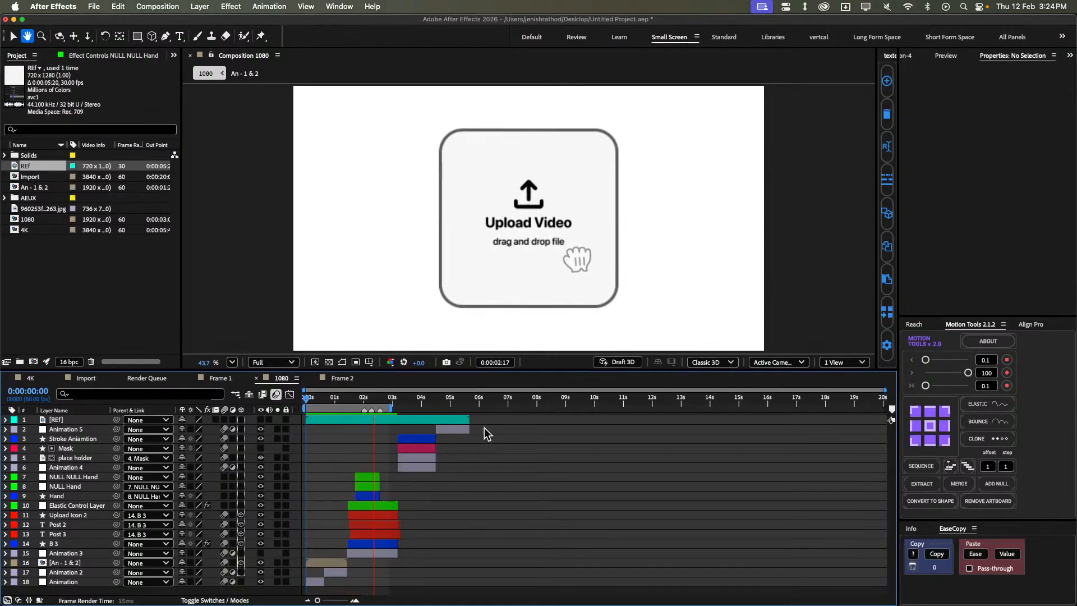
key("space")
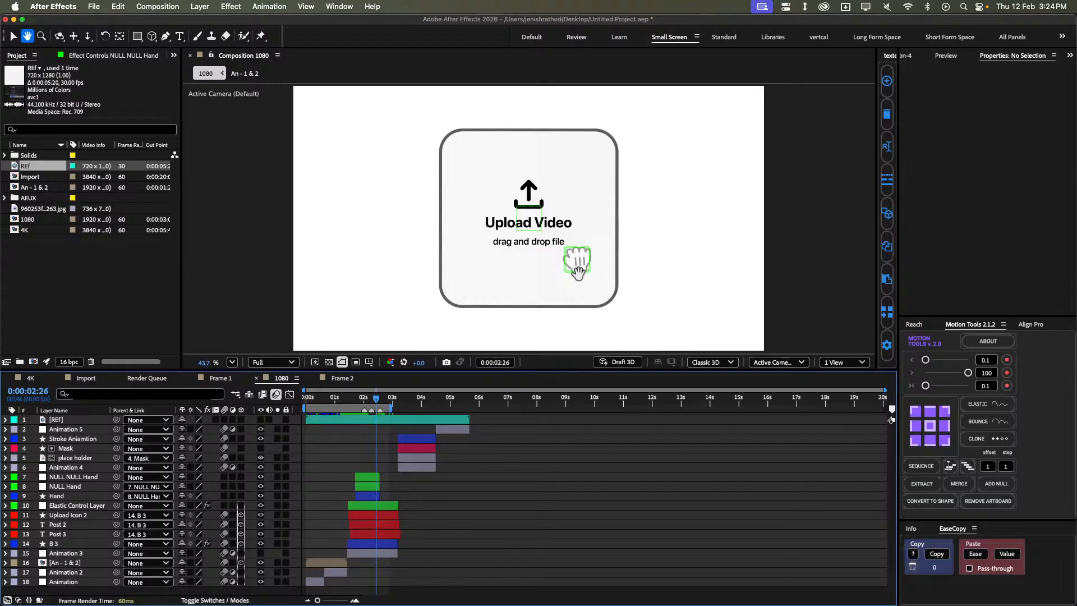
scroll(568, 274, "up", 1)
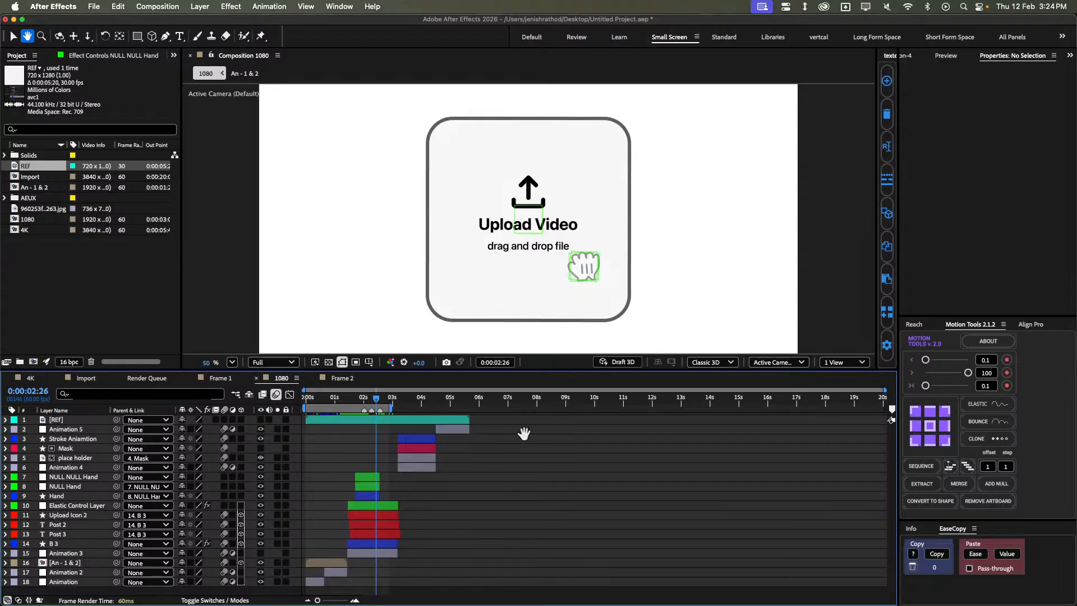
key("shift+slash")
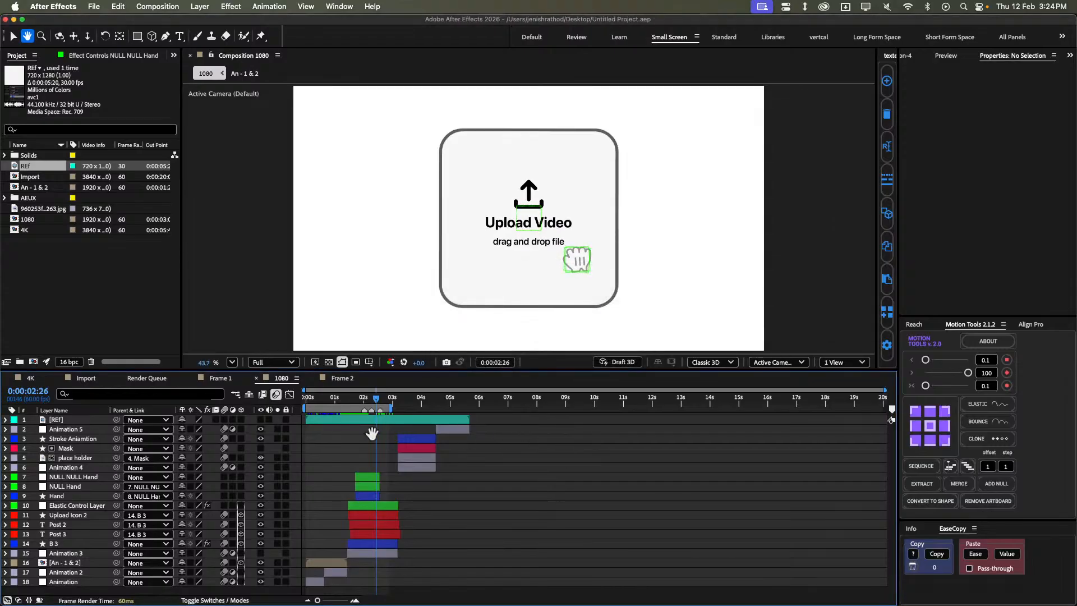
Show the REF layer, scrub the reference from 0:00:02:26 back to 0:00:01:57, and save the project.
key("equal")
key("equal")
key("v")
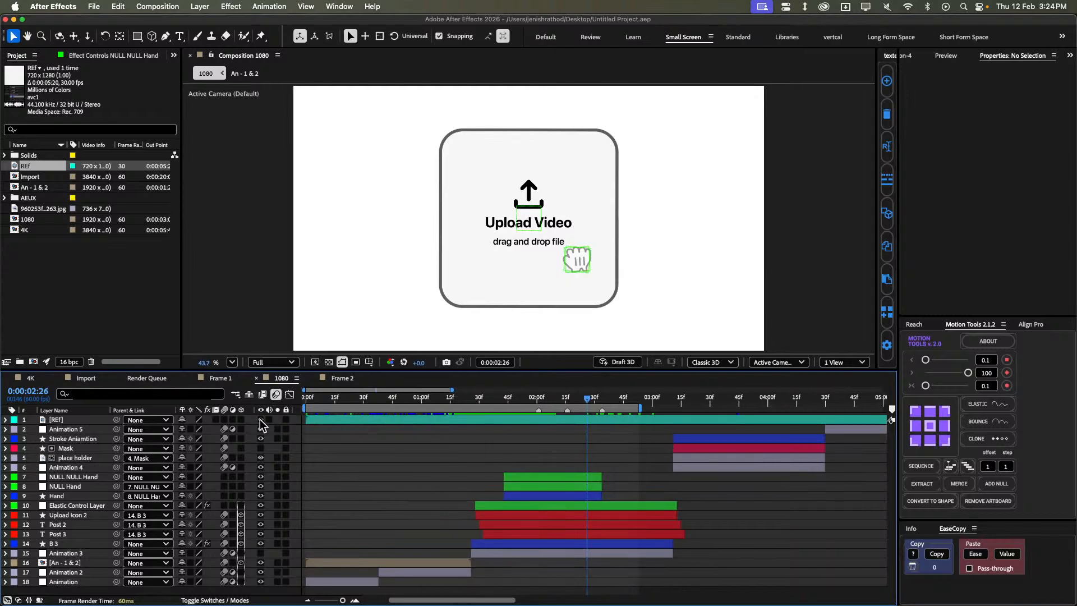
left_click(260, 419)
scroll(658, 204, "up", 3)
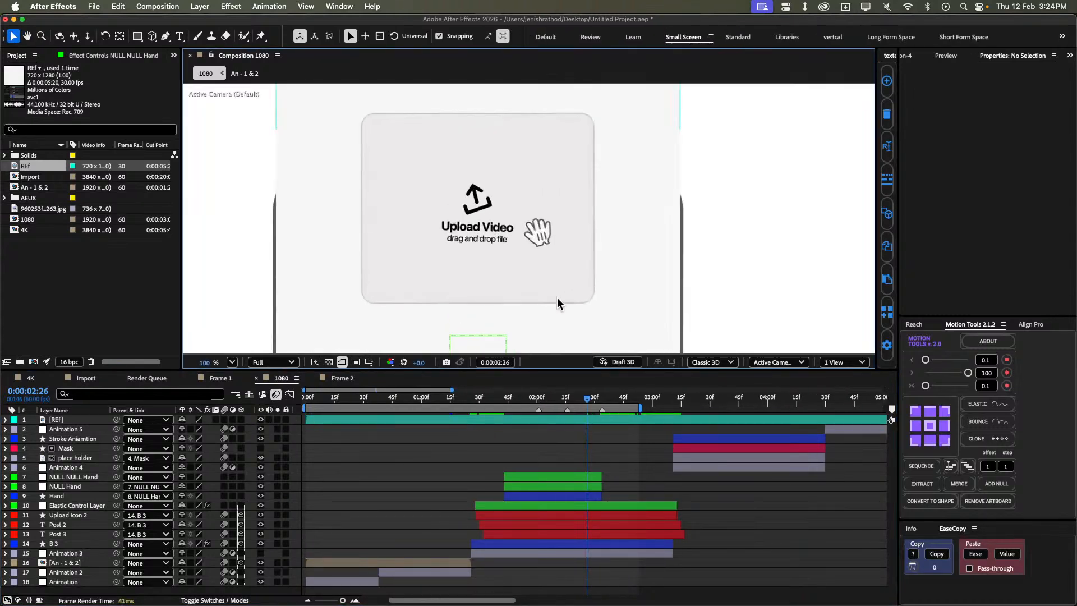
left_click_drag(595, 398, 531, 398)
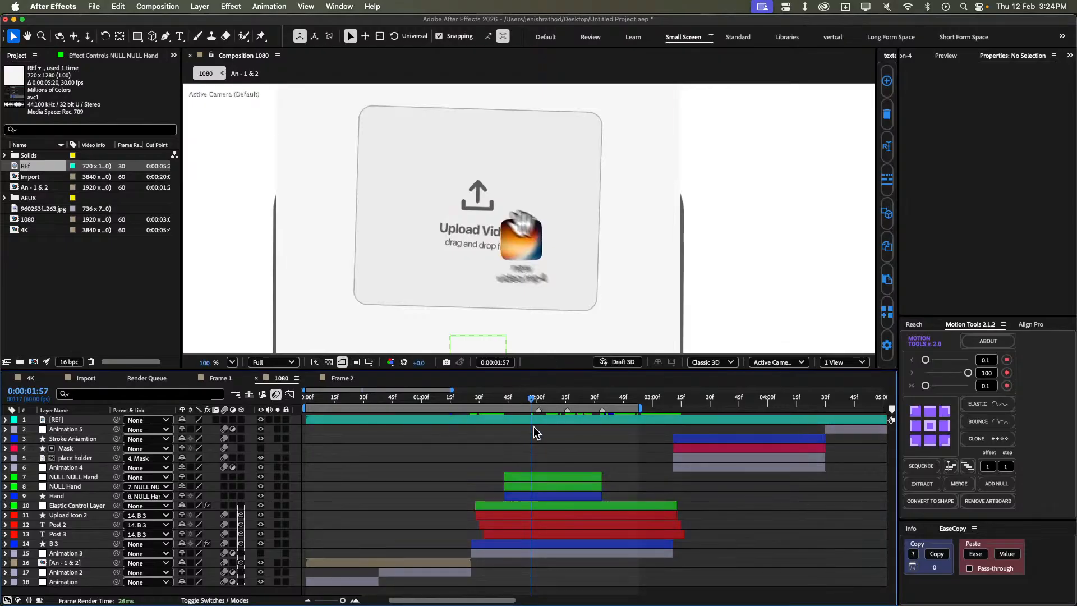
key("super+s")
Add the cat JPG to the Import composition with its layer starting at 0:00:00:00 and reveal its Position.
left_click(81, 379)
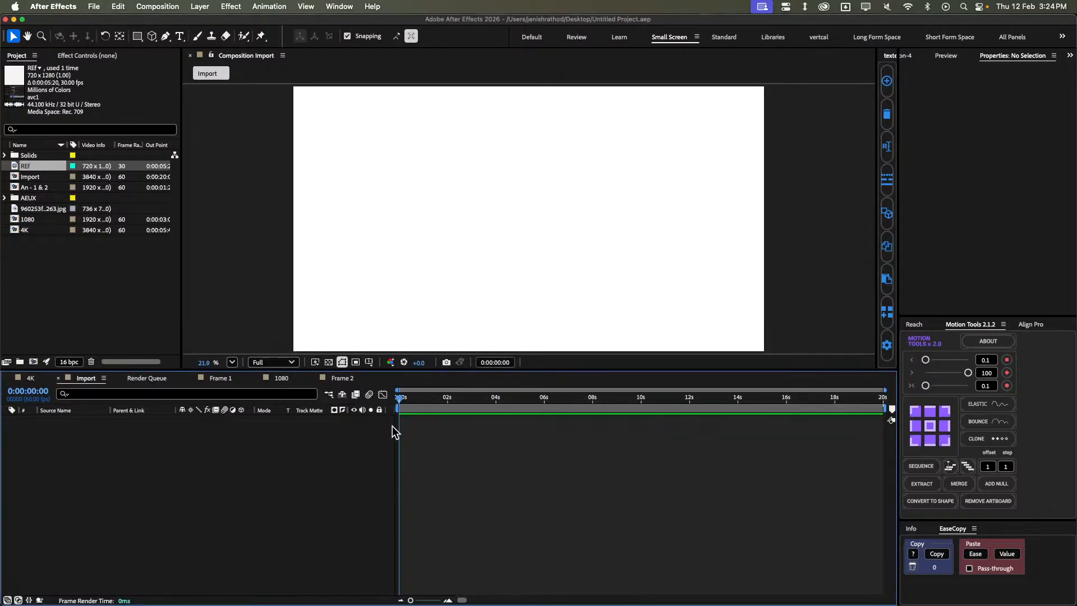
left_click(43, 260)
left_click(35, 218)
left_click(50, 211)
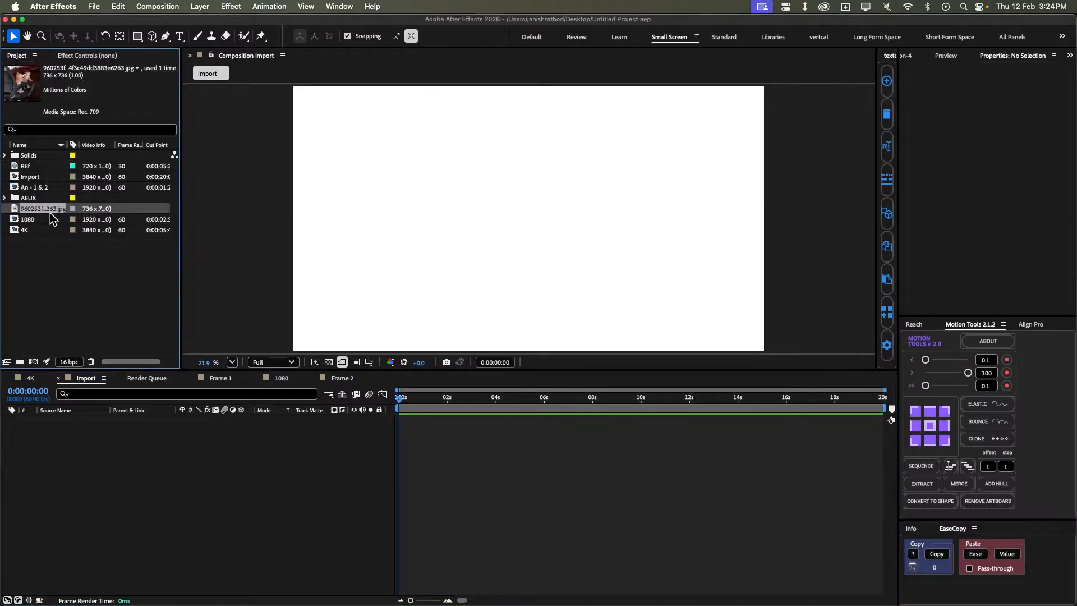
left_click_drag(50, 212, 428, 410)
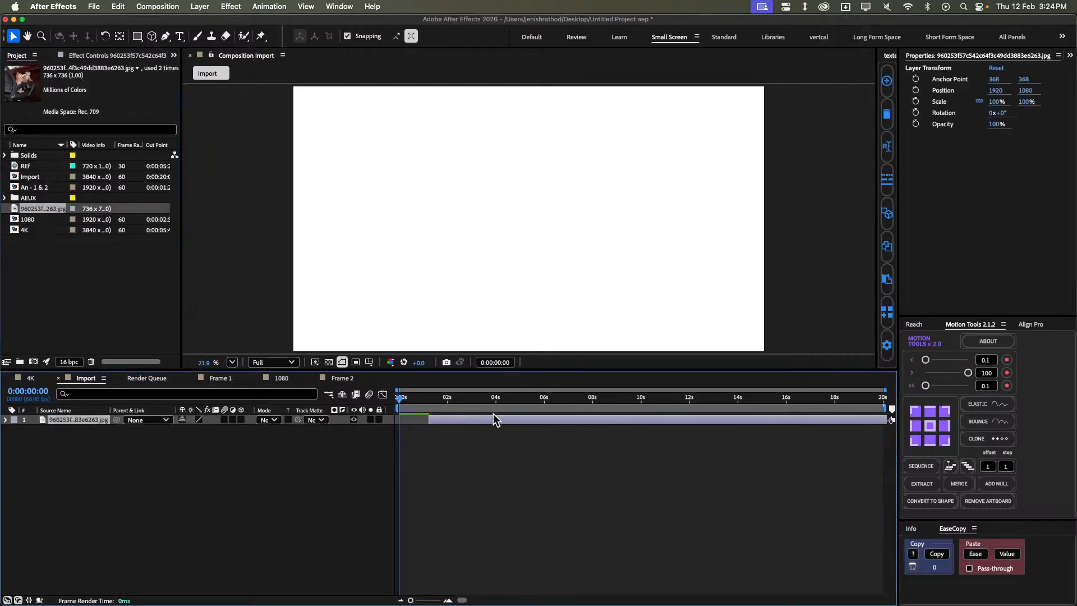
left_click_drag(494, 420, 494, 421)
key("p")
left_click(487, 436)
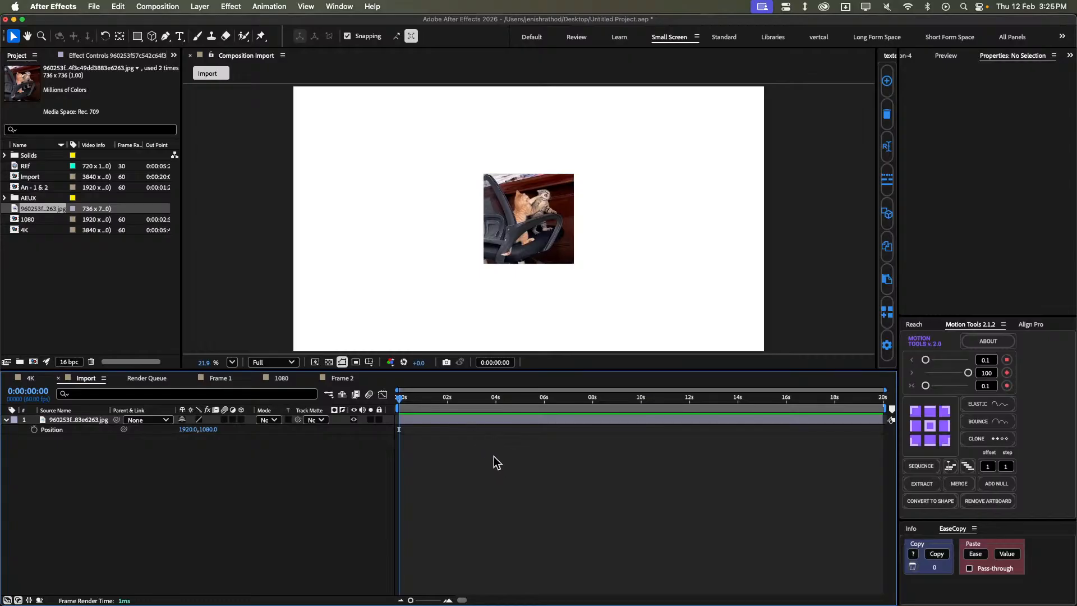
Try to mask the cat image in Import with a full-size rounded rectangle.
left_click(137, 36)
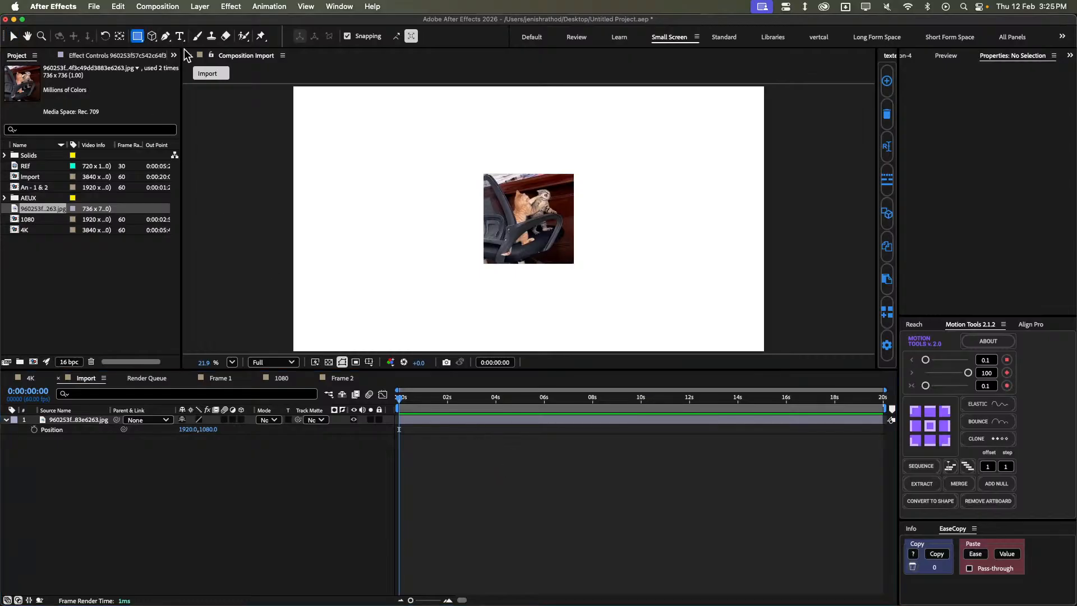
left_click_drag(185, 49, 219, 49)
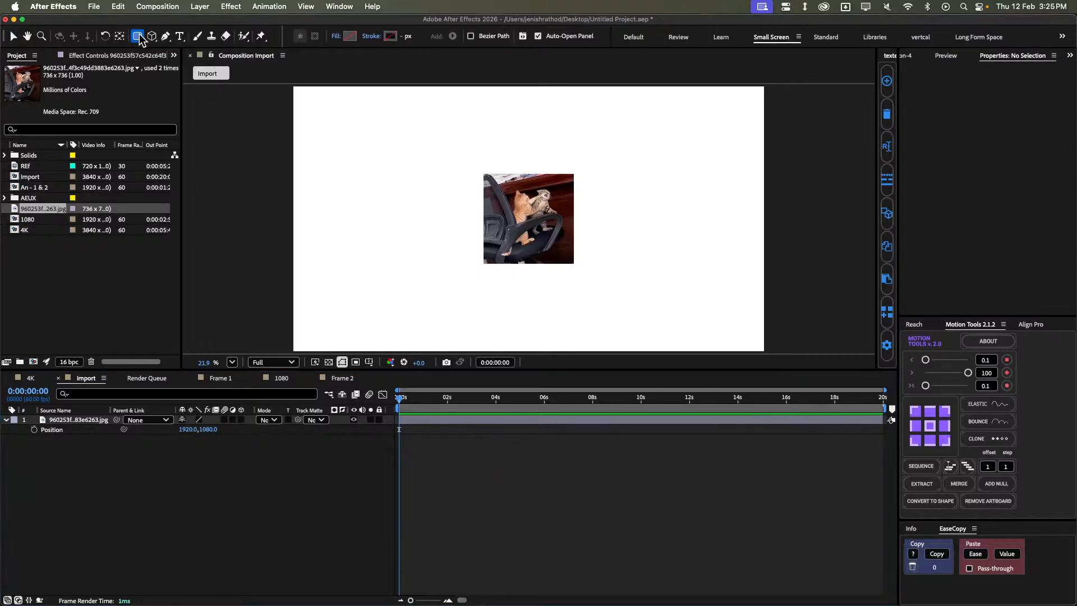
double_click(140, 39)
key("v")
key("Delete")
left_click(446, 398)
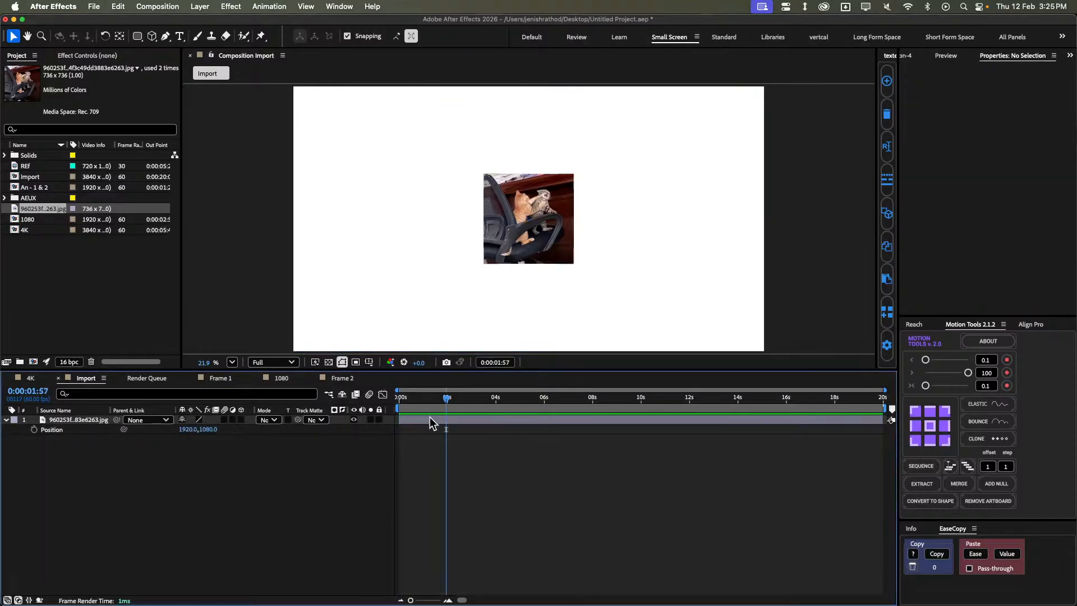
left_click(429, 419)
double_click(139, 35)
key("v")
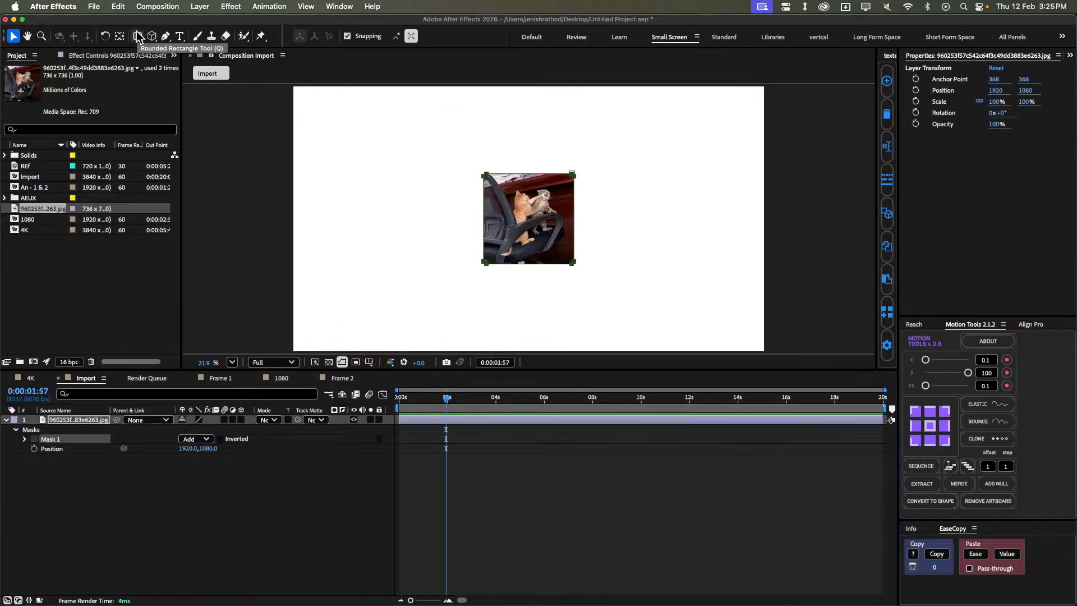
key("super+z")
key("Home")
left_click(491, 445)
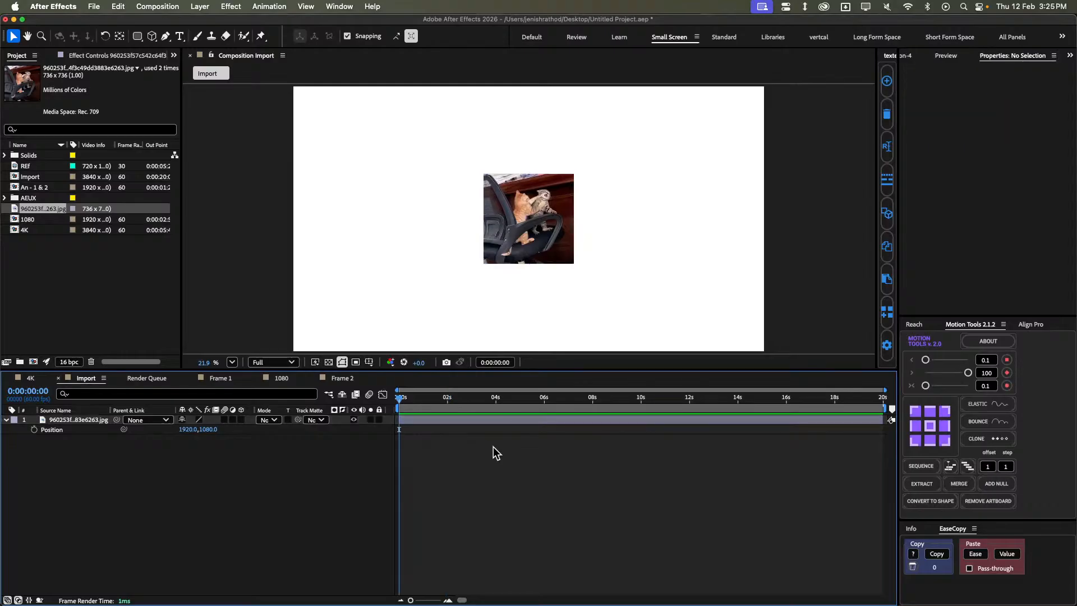
left_click(433, 418)
left_click(458, 431)
Create a new composition named Place Holder with a width of 1080 px and a height of 1080 px.
left_click(66, 344)
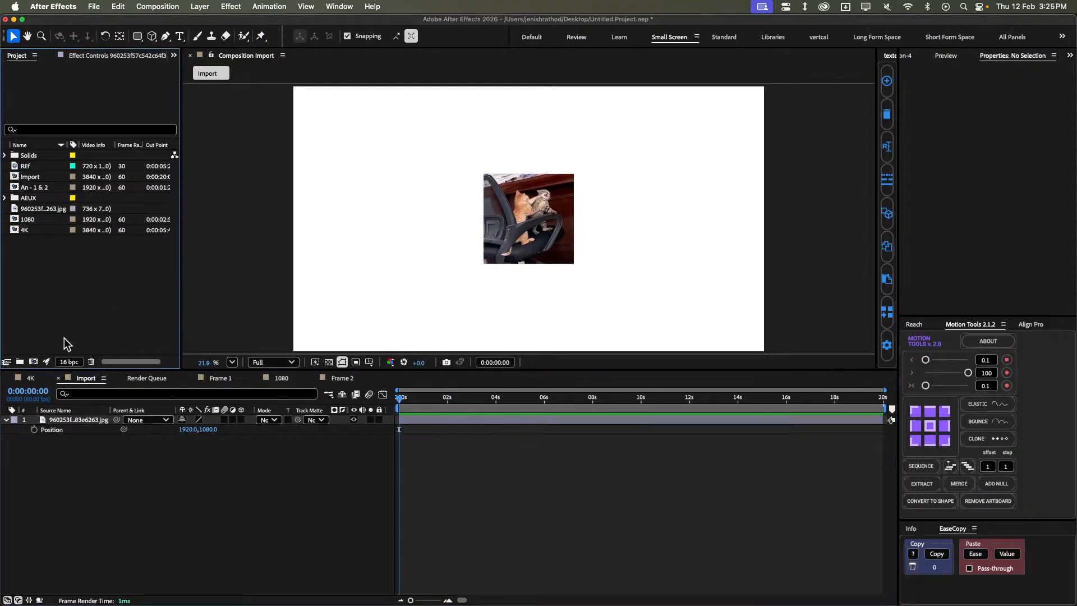
left_click(33, 362)
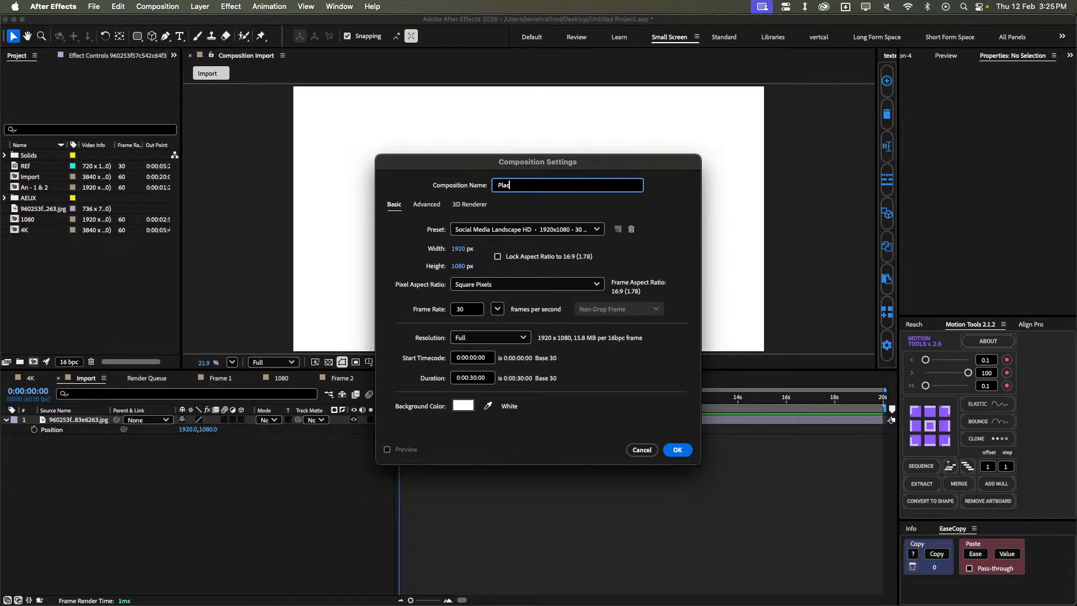
type("Place Holder")
left_click(467, 249)
key("BackSpace")
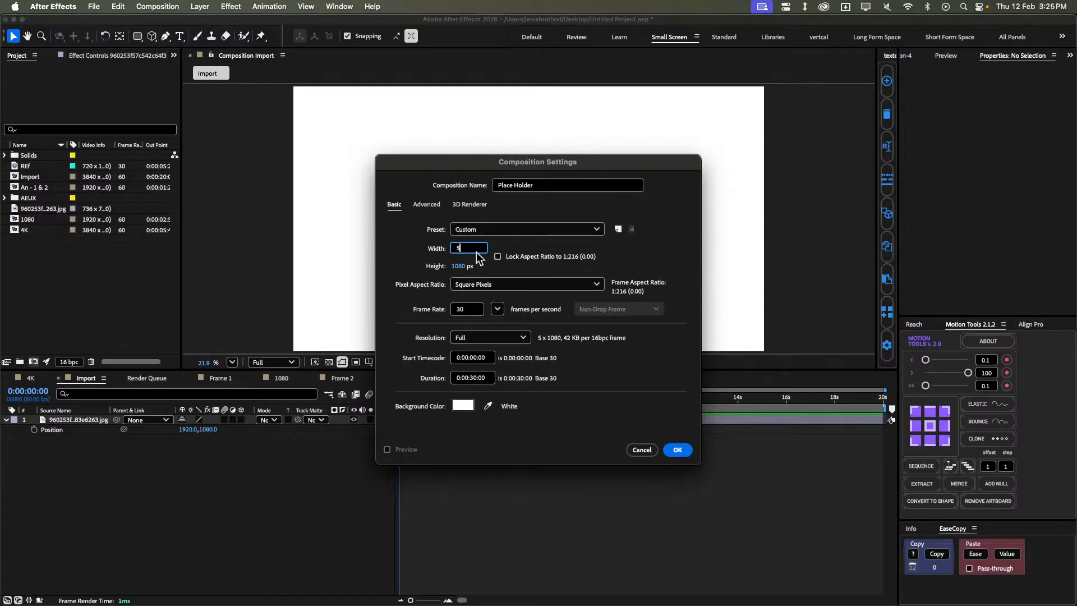
type("1080")
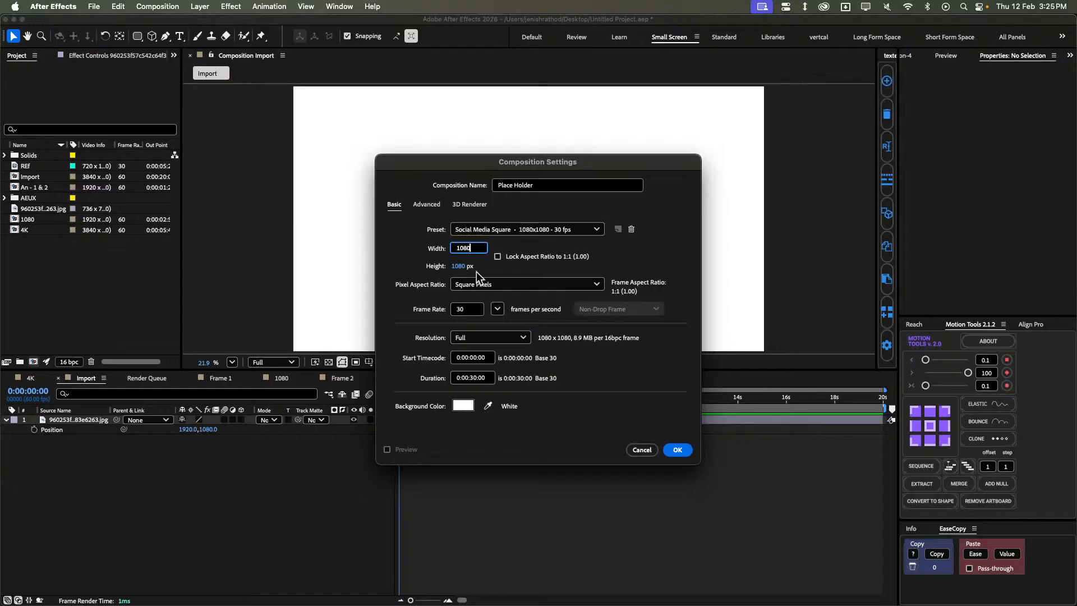
left_click(680, 449)
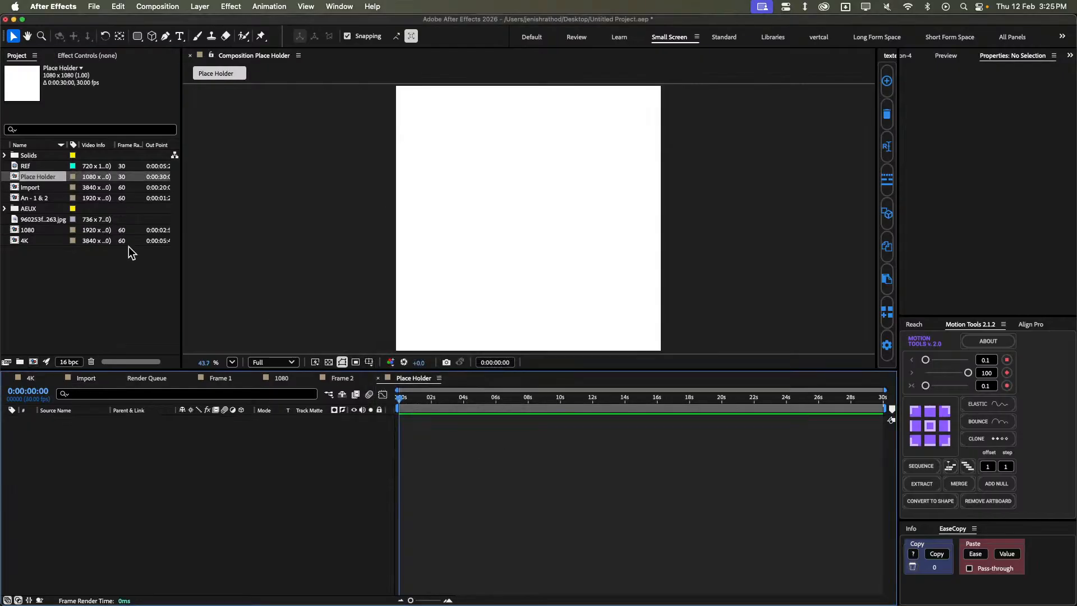
Add the cat JPG to the Place Holder composition and scale it to fill the square frame.
left_click_drag(30, 221, 390, 471)
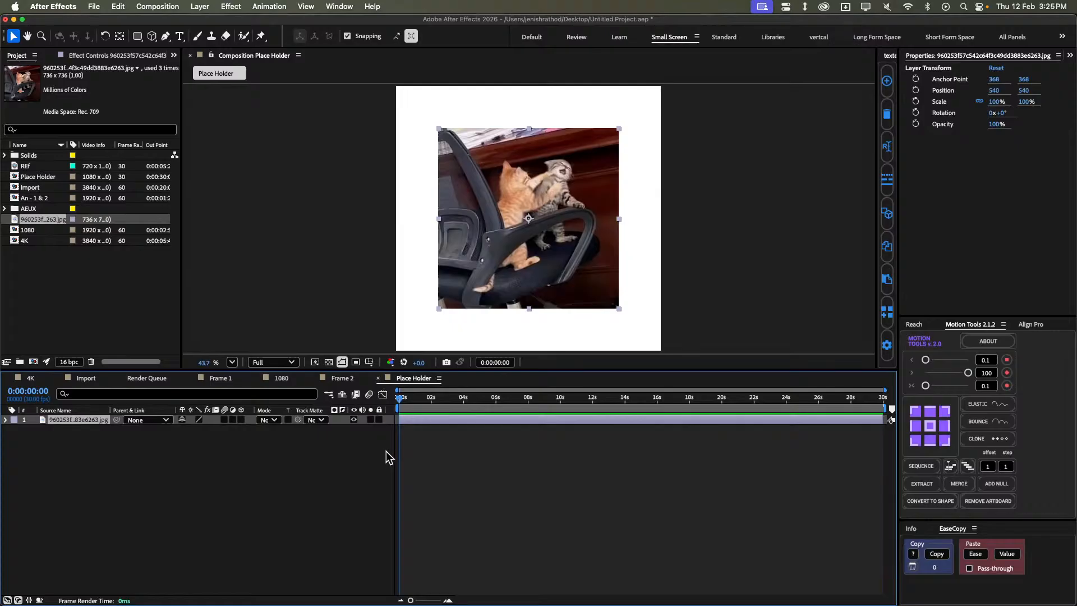
left_click(489, 467)
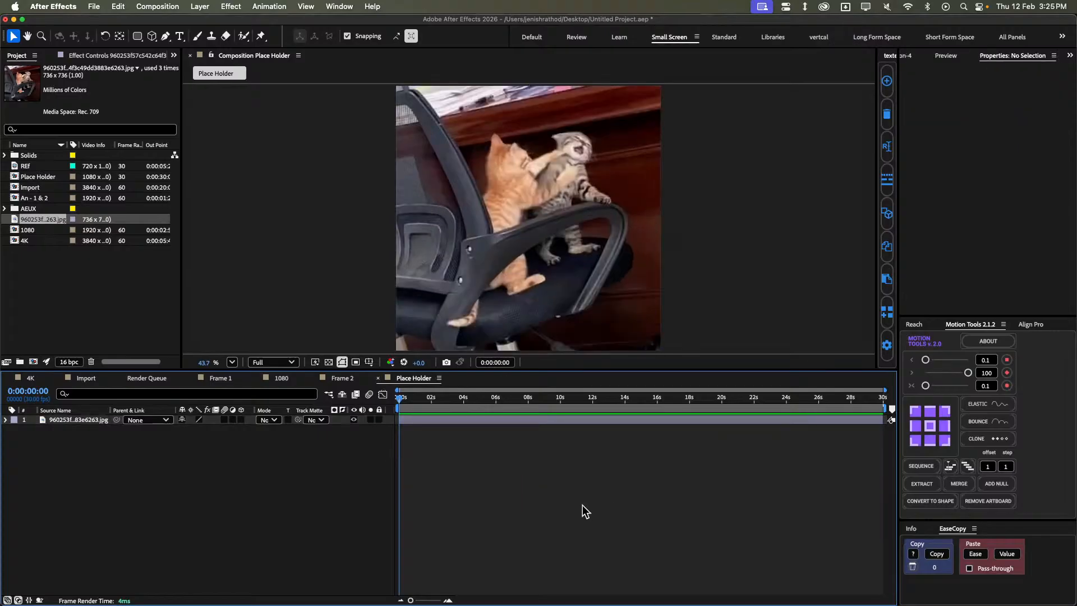
Create a full-frame rounded rectangle shape layer above the cat image and set its roundness to 120.
left_click_drag(138, 36, 155, 39)
double_click(137, 37)
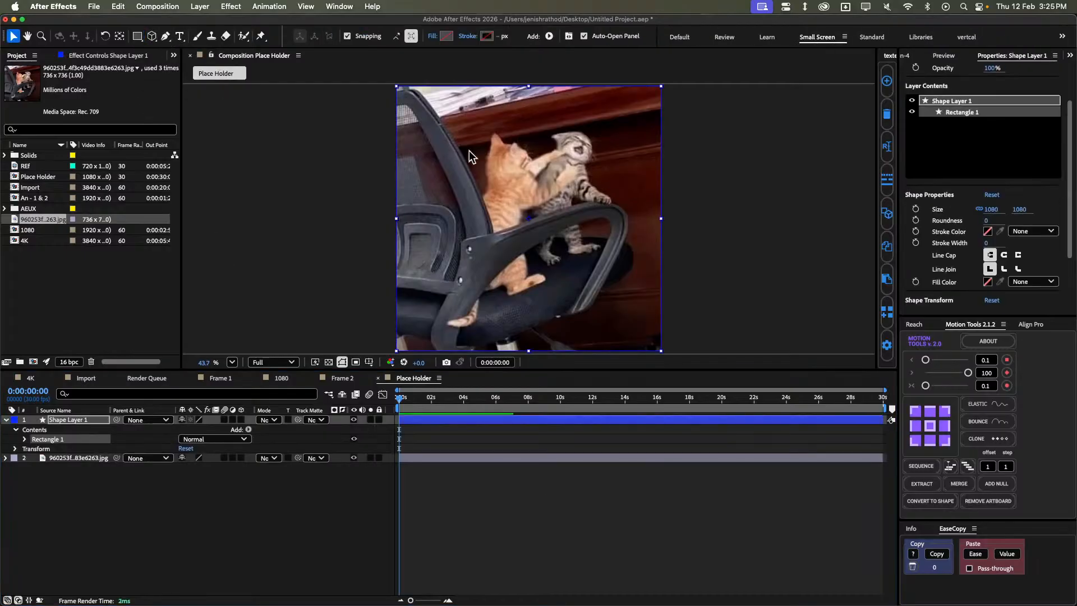
left_click(987, 220)
type("120")
key("Return")
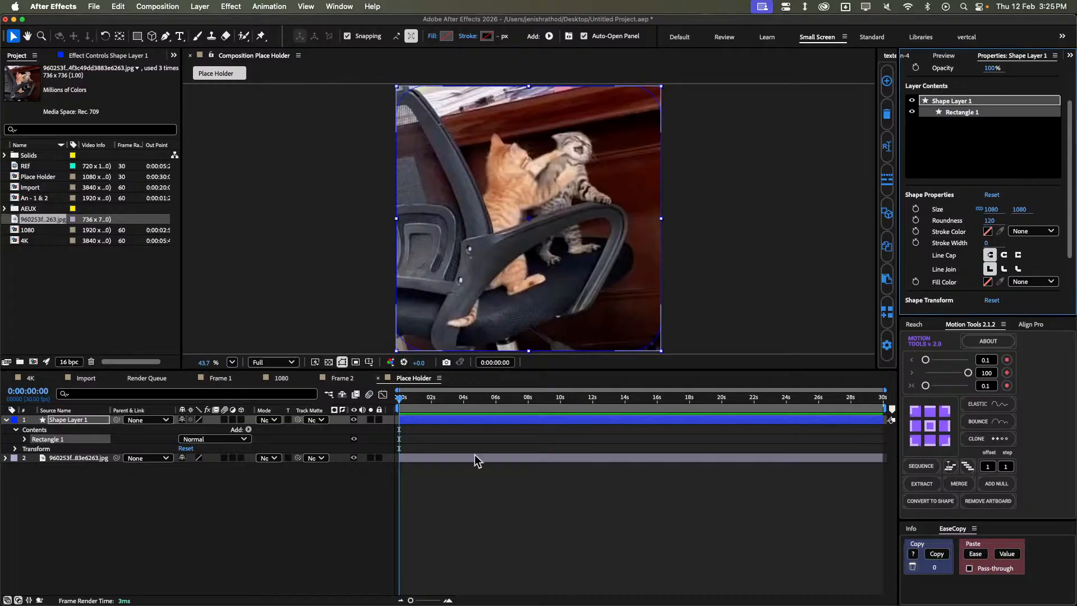
left_click(404, 480)
key("u")
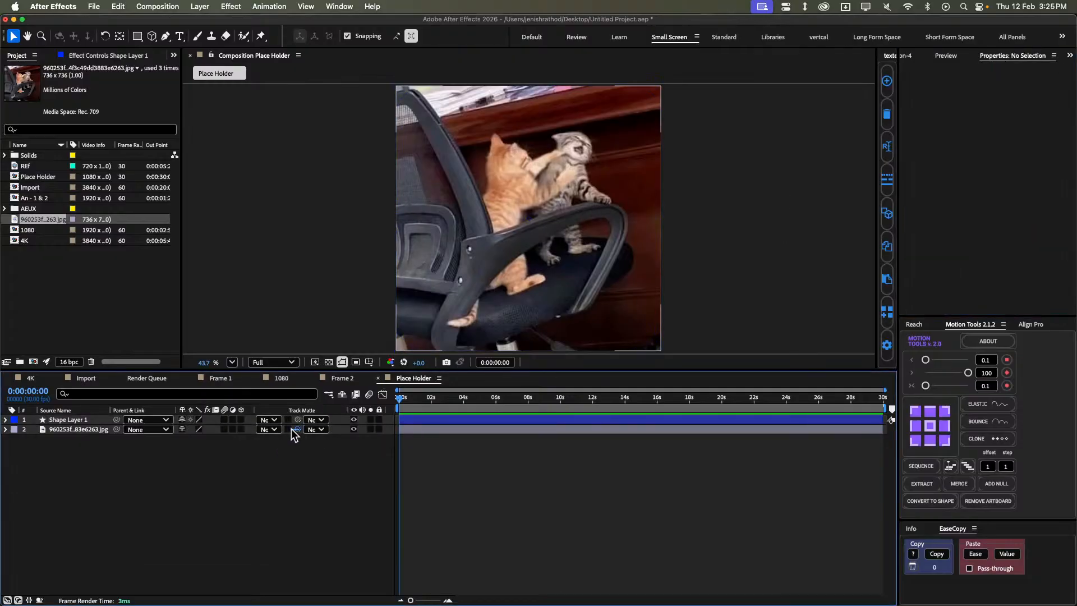
Try track mattes between the rounded rectangle shape layer and the cat image in both directions.
left_click_drag(292, 430, 237, 419)
key("super+z")
key("super+z")
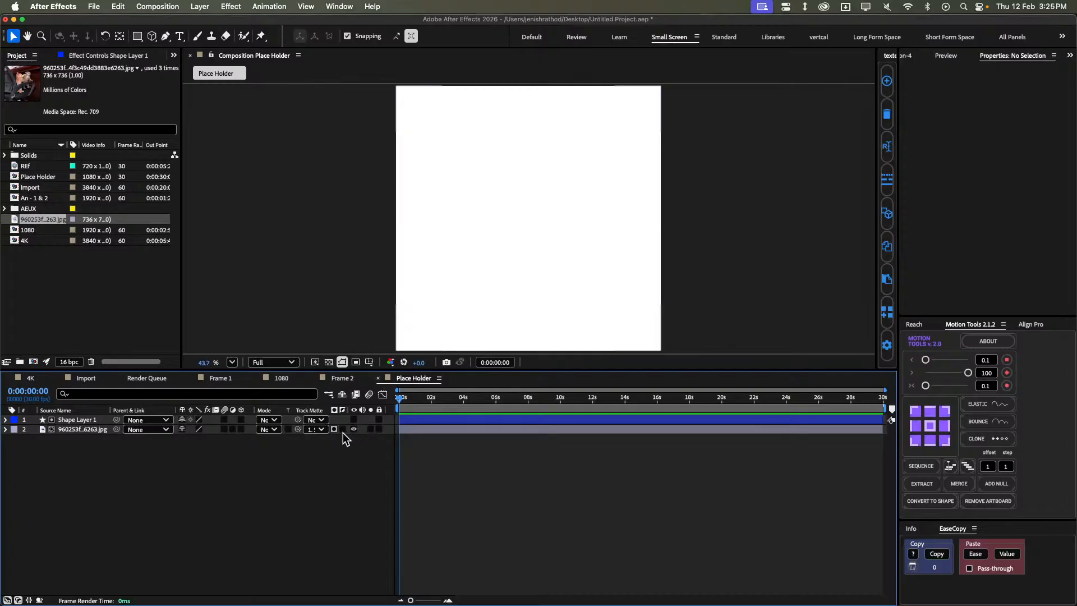
key("super+z")
left_click_drag(298, 420, 286, 429)
left_click(355, 429)
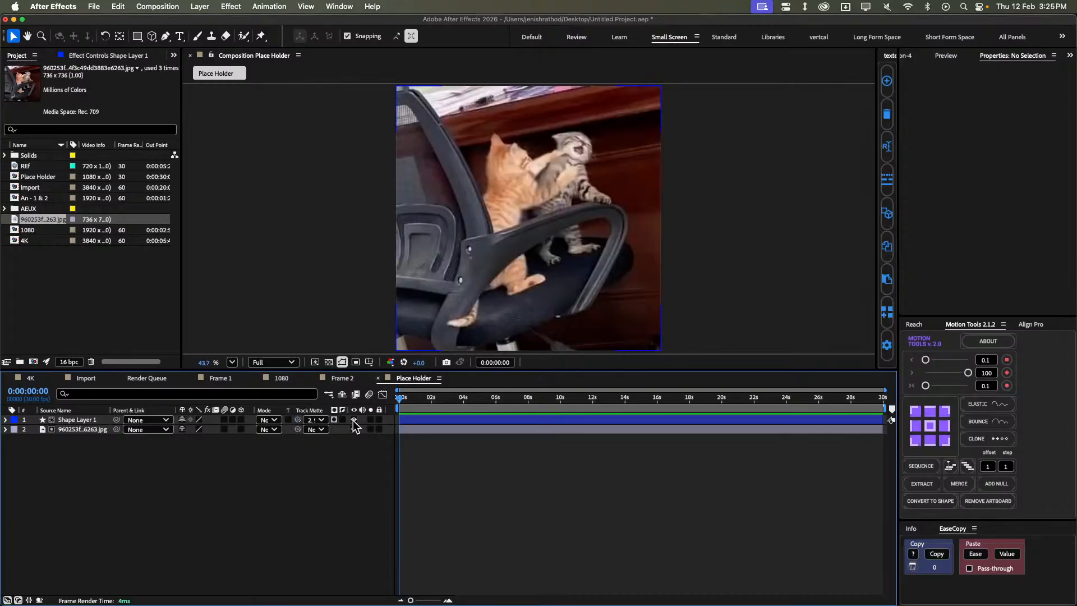
key("super+z")
key("super+z")
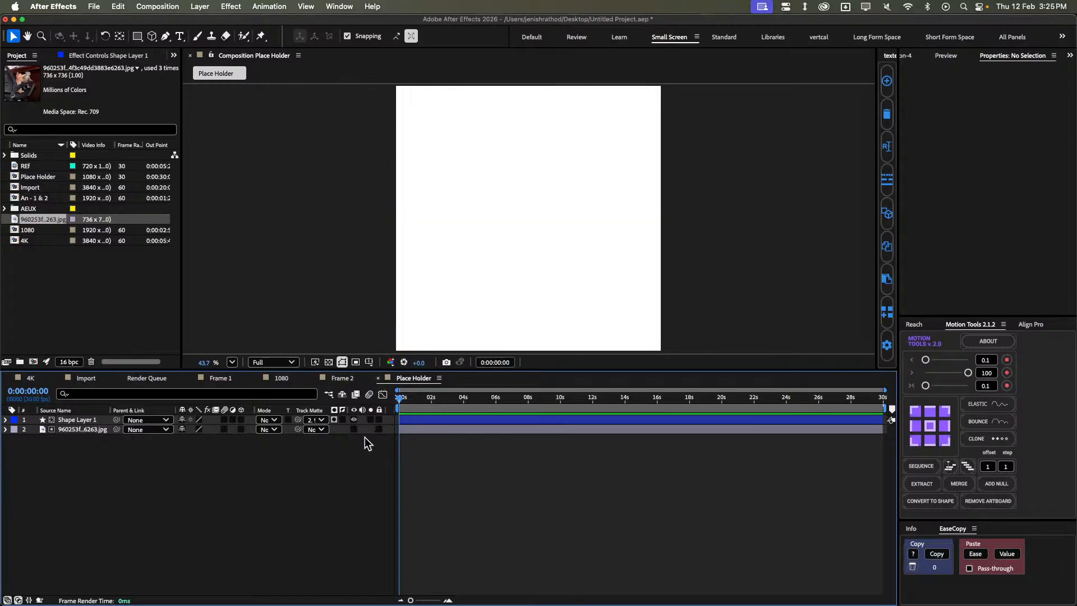
key("super+z")
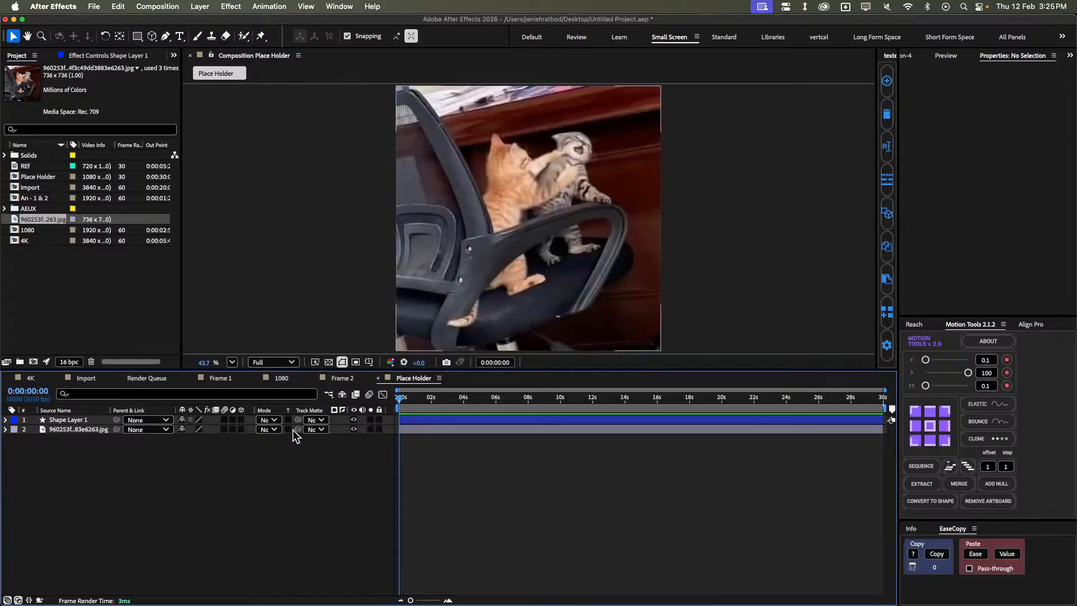
left_click_drag(298, 430, 268, 422)
key("super+z")
left_click_drag(298, 420, 289, 428)
key("super+z")
Rename the rounded rectangle shape layer as Mask.
left_click(523, 422)
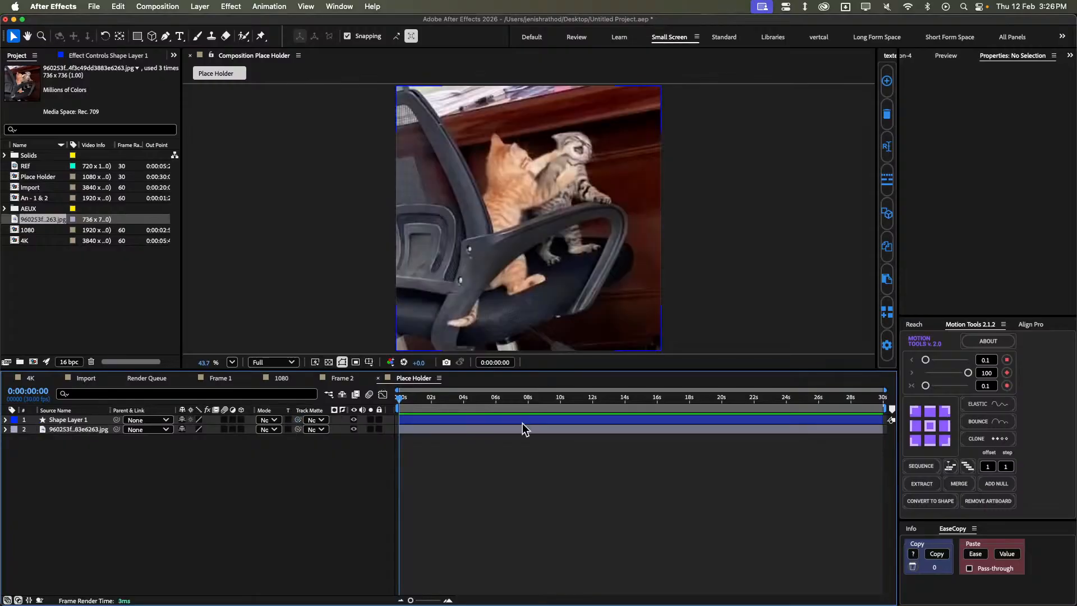
left_click(474, 399)
left_click(416, 432)
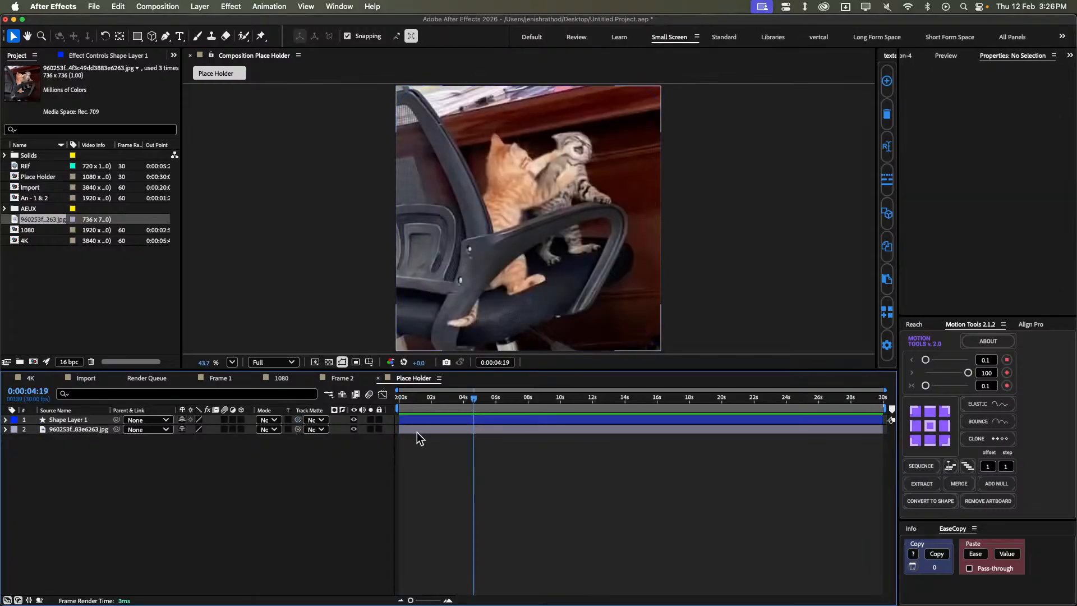
left_click(62, 422)
key("Return")
type("MA")
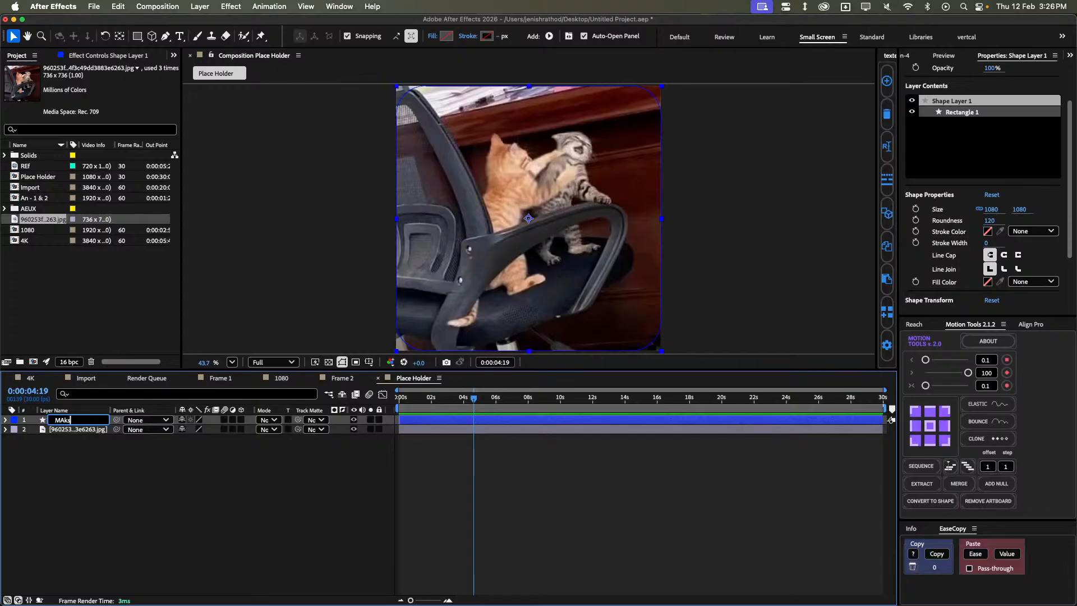
type("sk")
left_click(360, 481)
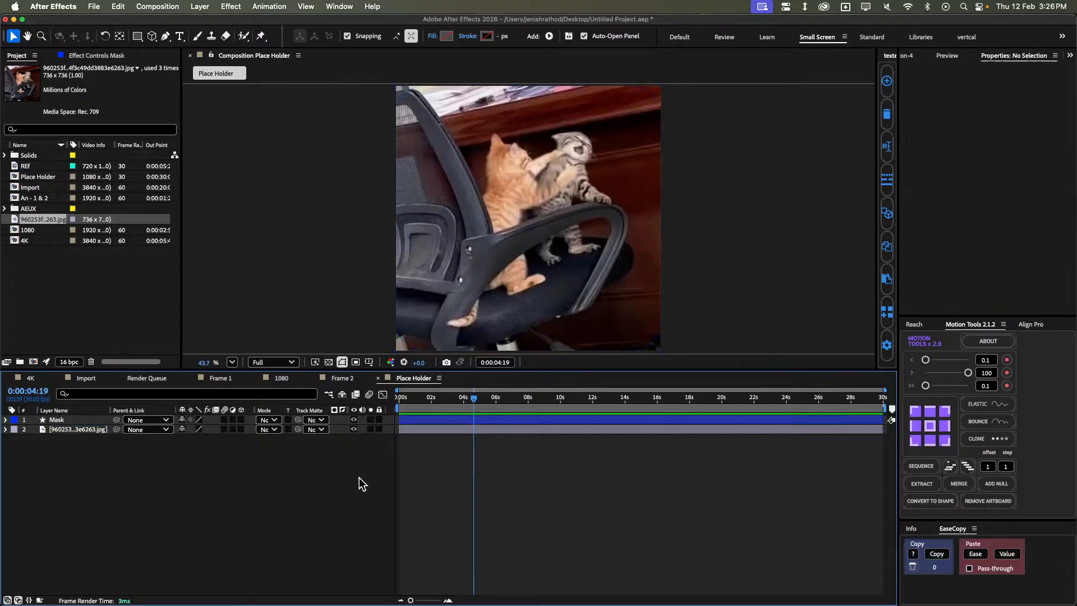
Try the cat image as the Mask layer's track matte, toggling the image's visibility.
left_click_drag(298, 421, 73, 429)
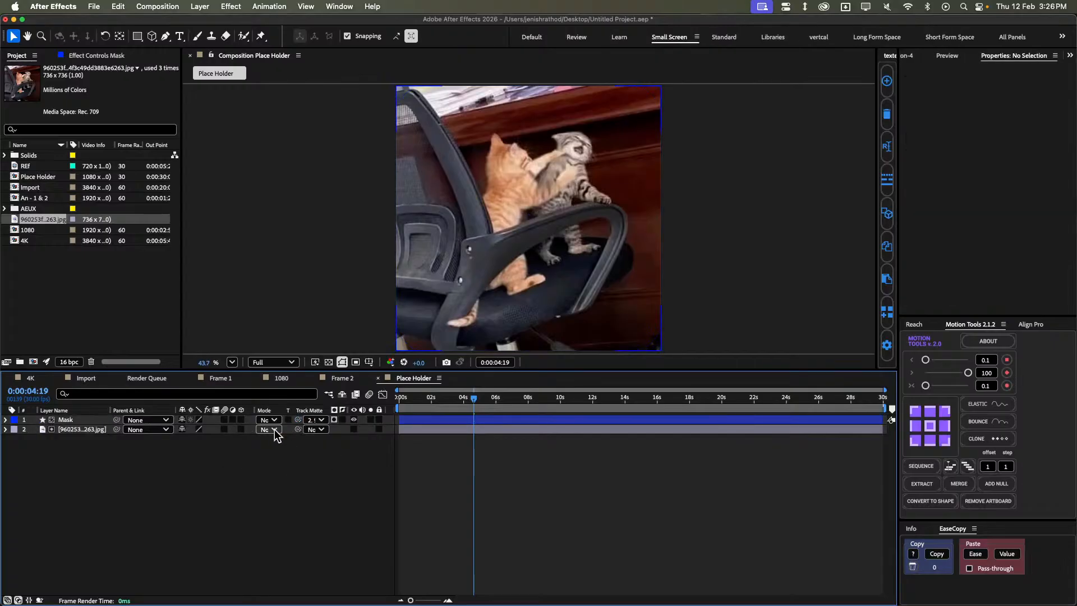
left_click(356, 427)
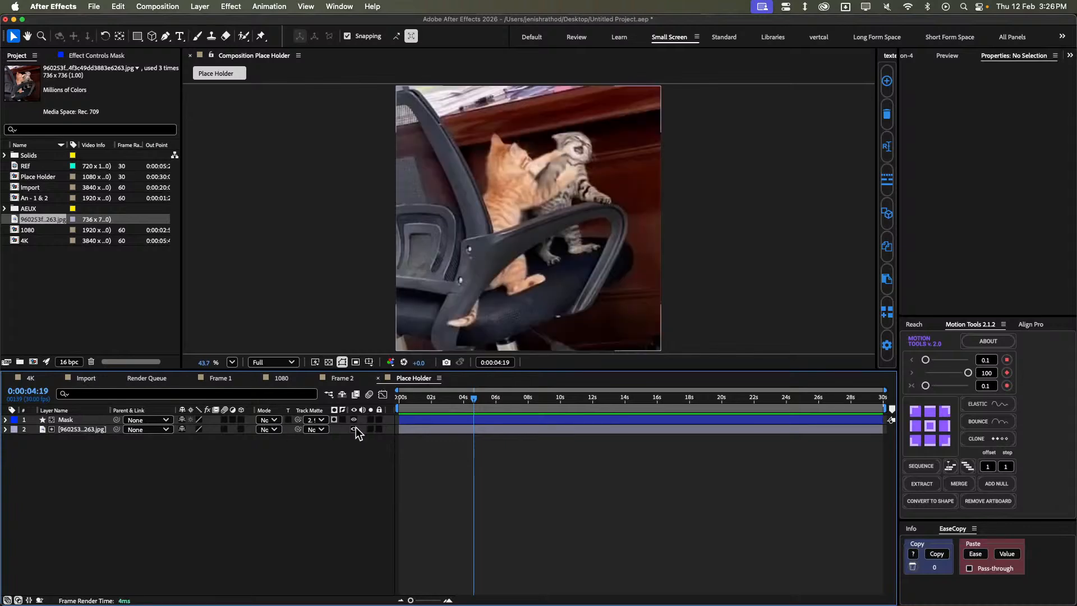
left_click(358, 428)
left_click(359, 427)
left_click(354, 430)
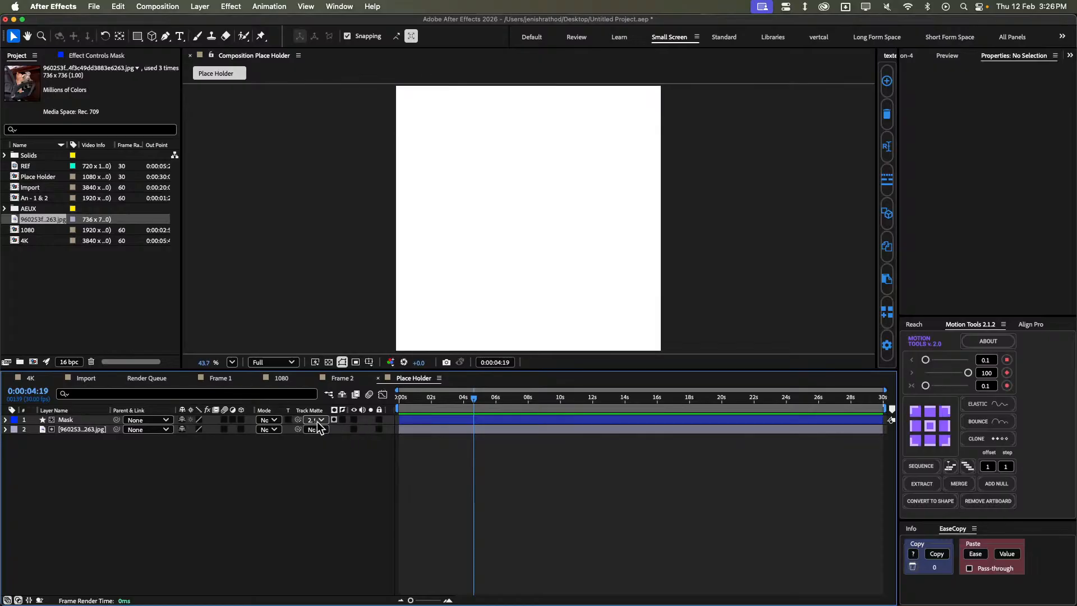
Try the Mask layer as the cat image's track matte, and reset both layers to No Matte.
left_click_drag(298, 429, 283, 421)
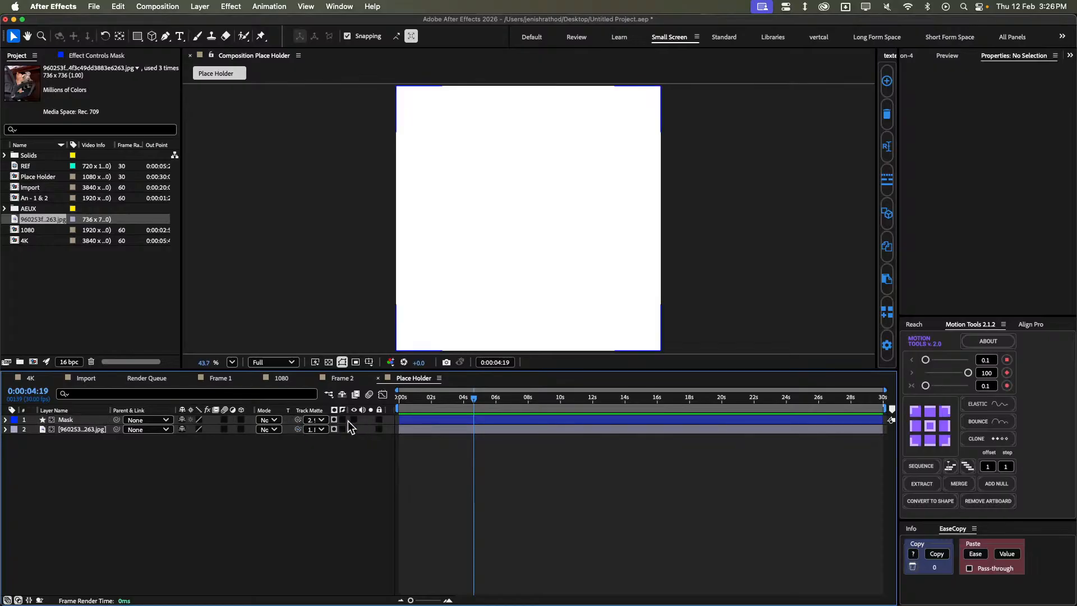
left_click(325, 420)
left_click(334, 432)
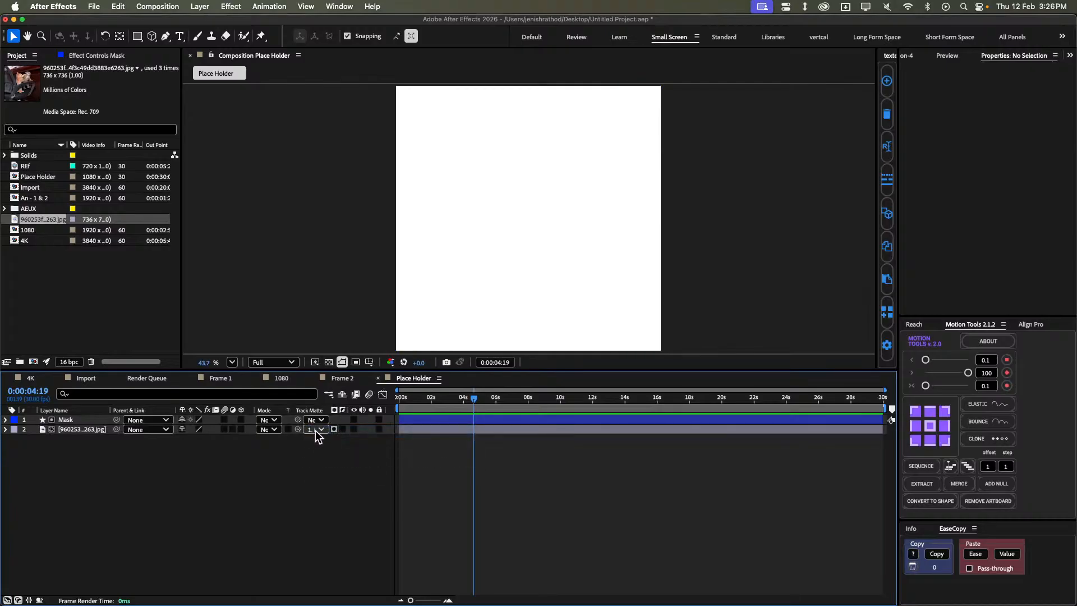
left_click(318, 430)
left_click(323, 441)
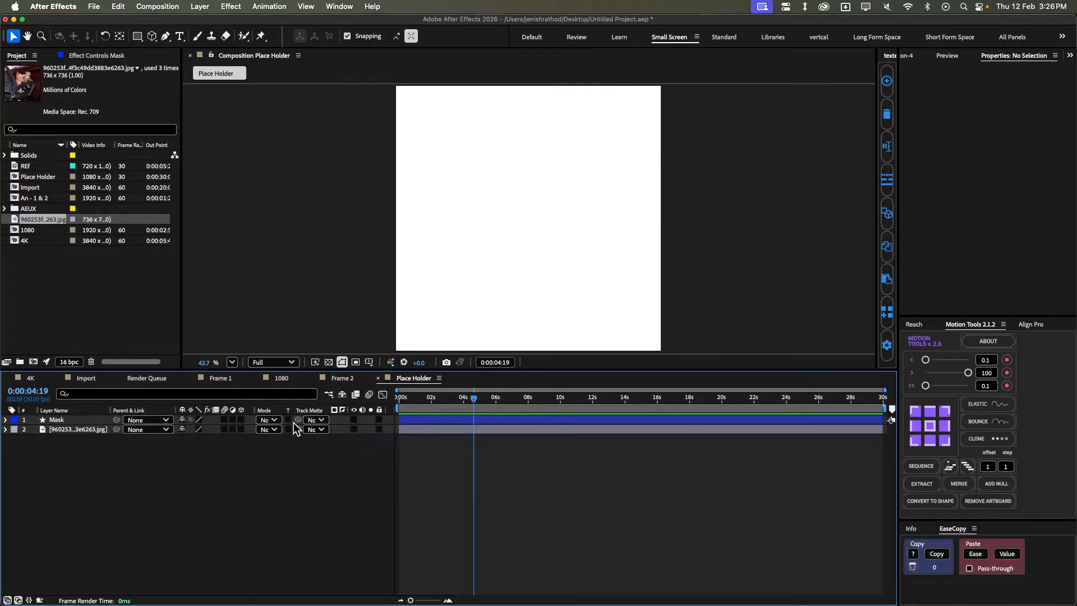
Retry the cat image as the Mask layer's track matte with the image visible, and undo the attempt.
left_click_drag(295, 433, 291, 435)
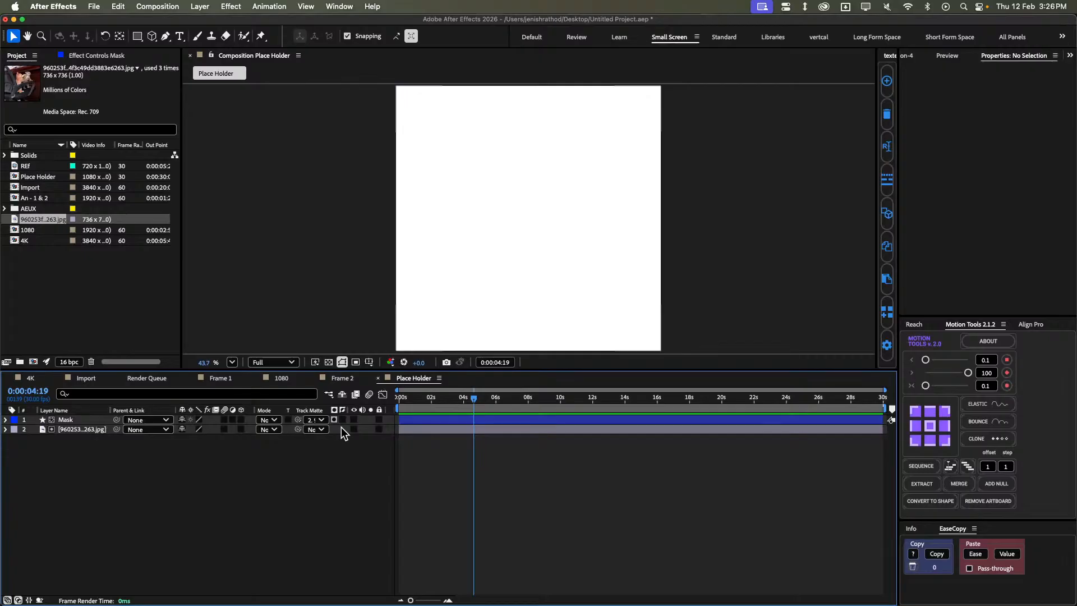
left_click(355, 429)
key("super+z")
key("super+z")
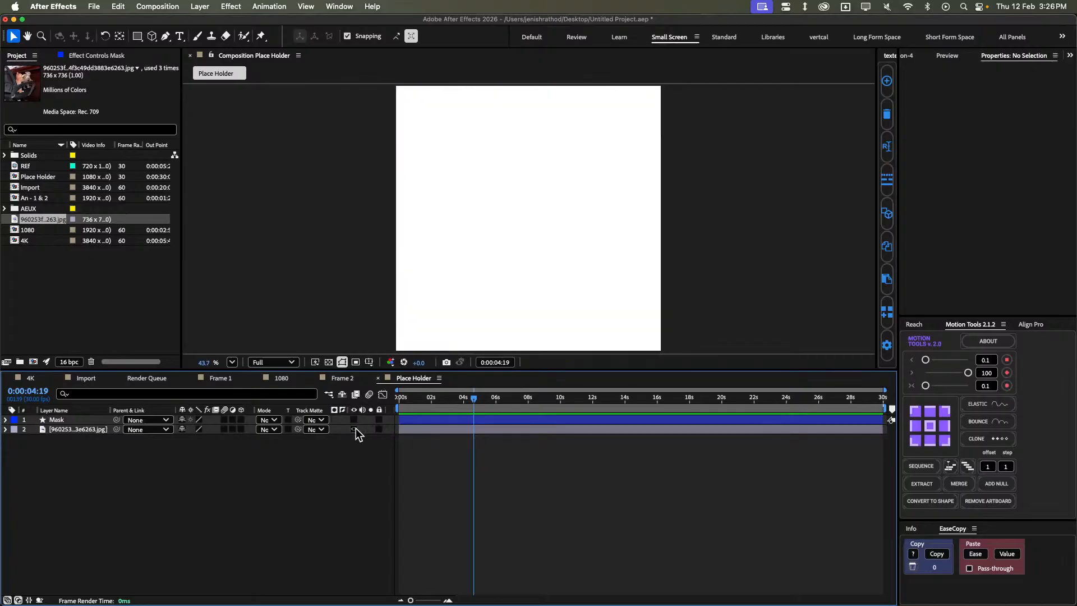
Try the Mask layer as the visible cat image's track matte, toggling Mask's visibility and the matte's alpha and luma modes.
left_click_drag(355, 429, 67, 420)
key("super+z")
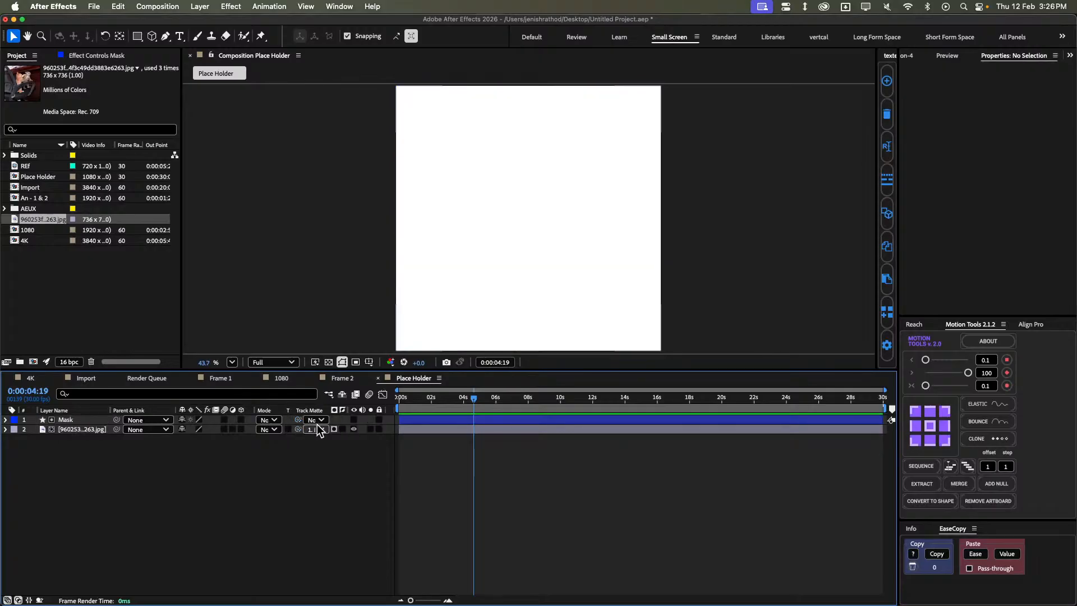
left_click(353, 420)
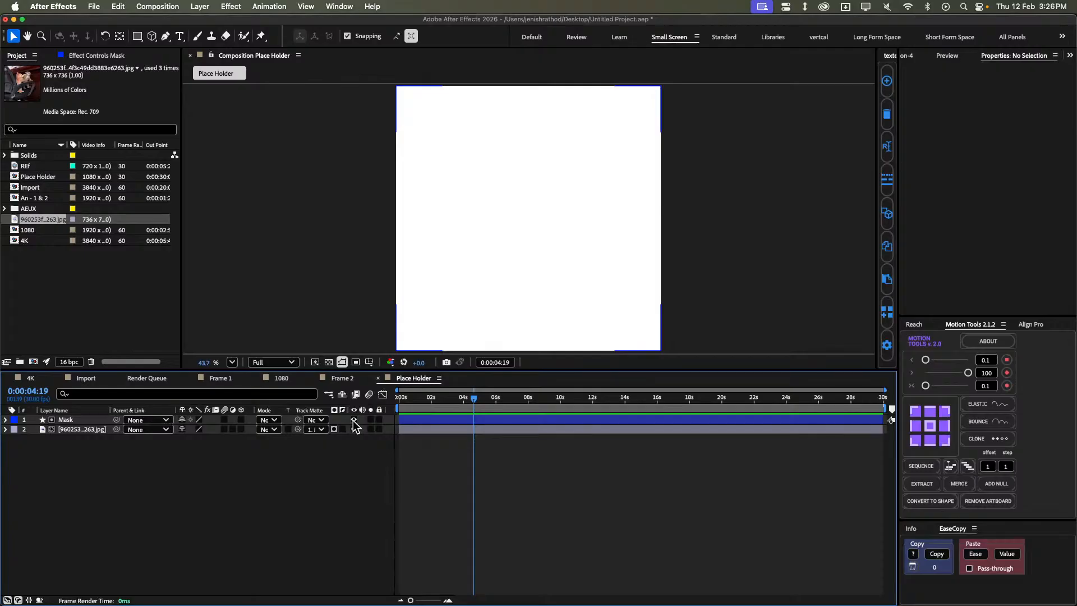
left_click(353, 420)
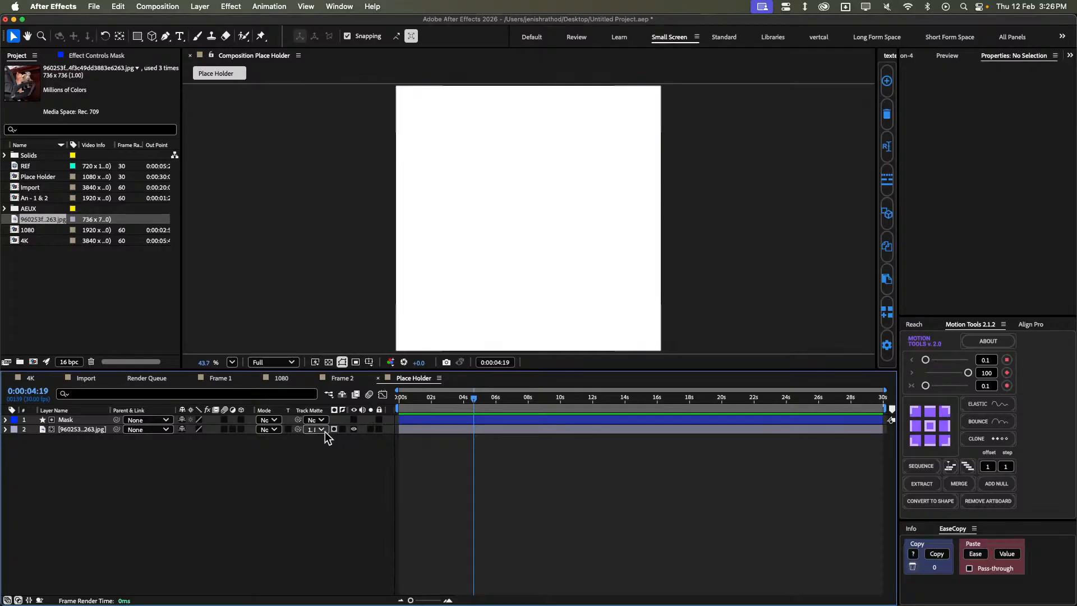
left_click(336, 430)
left_click(341, 430)
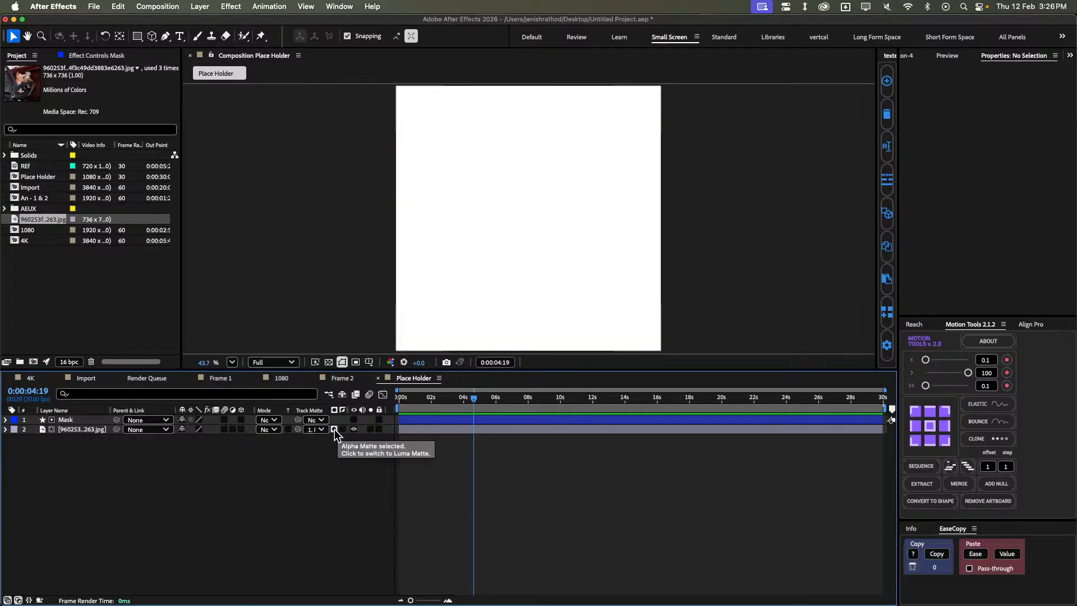
left_click(335, 429)
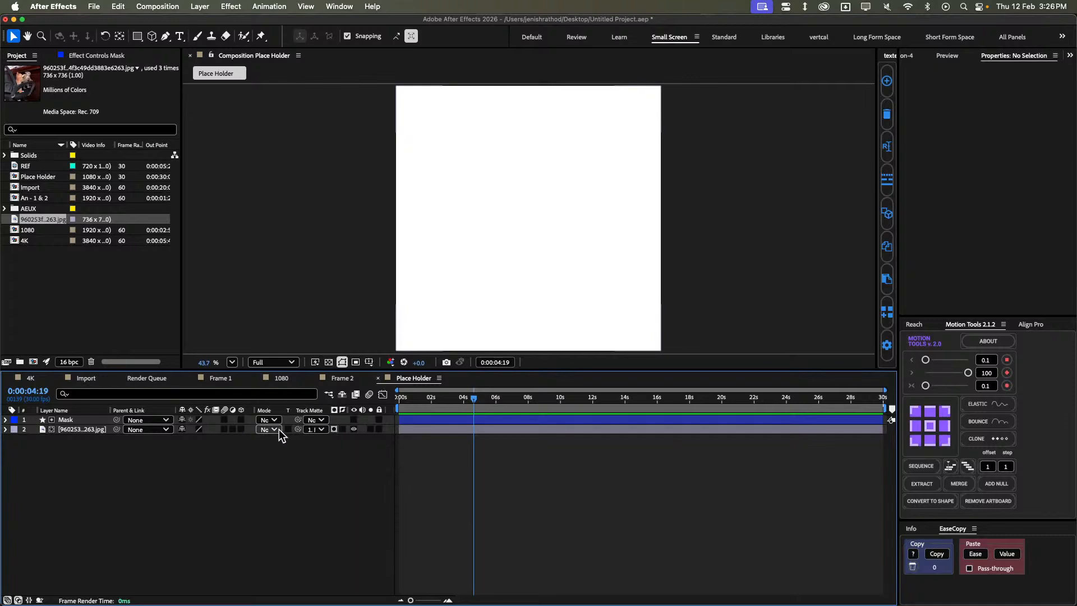
Reset the hidden cat image's track matte to No Matte and try Preserve Underlying Transparency on both layers.
left_click(354, 429)
left_click(318, 433)
left_click(318, 434)
left_click(325, 442)
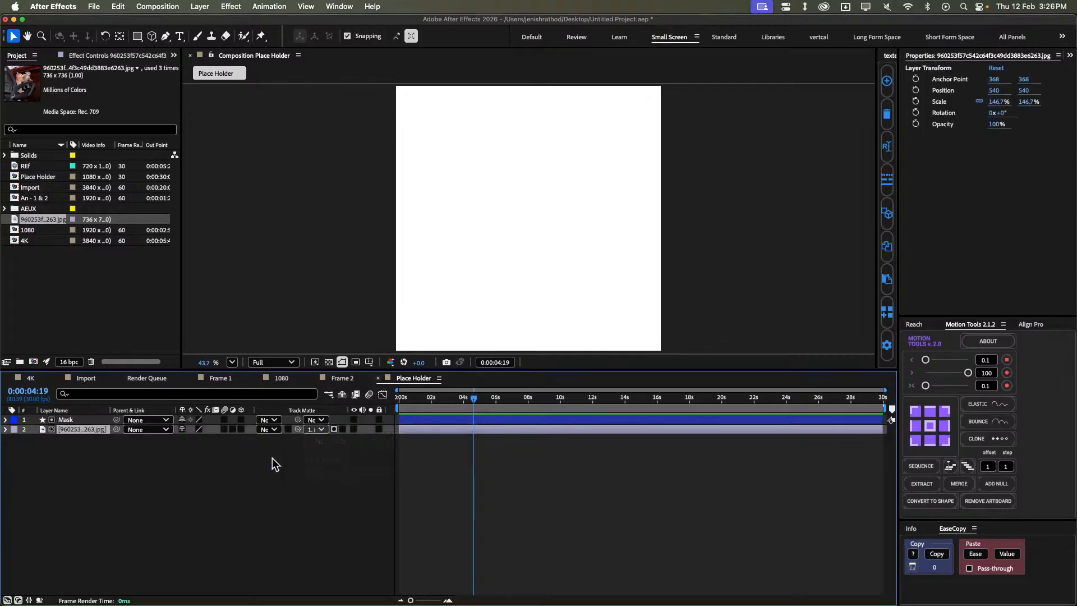
left_click(288, 430)
left_click(289, 430)
left_click(288, 421)
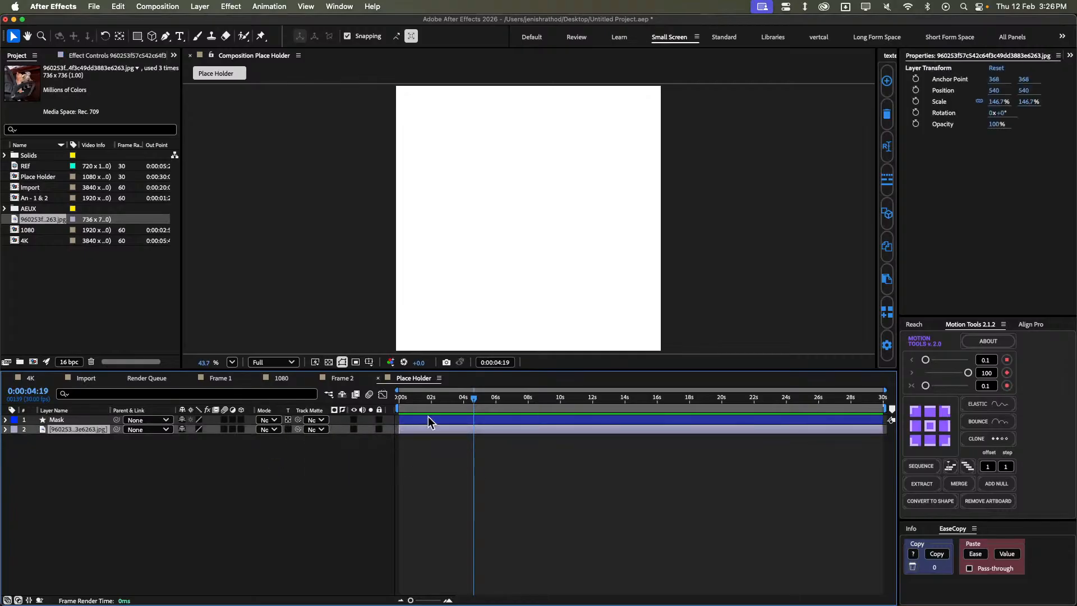
Make both layers visible at the start of the timeline and turn off Preserve Underlying Transparency on each.
left_click(353, 430)
left_click(379, 441)
left_click_drag(410, 398, 397, 401)
left_click(354, 420)
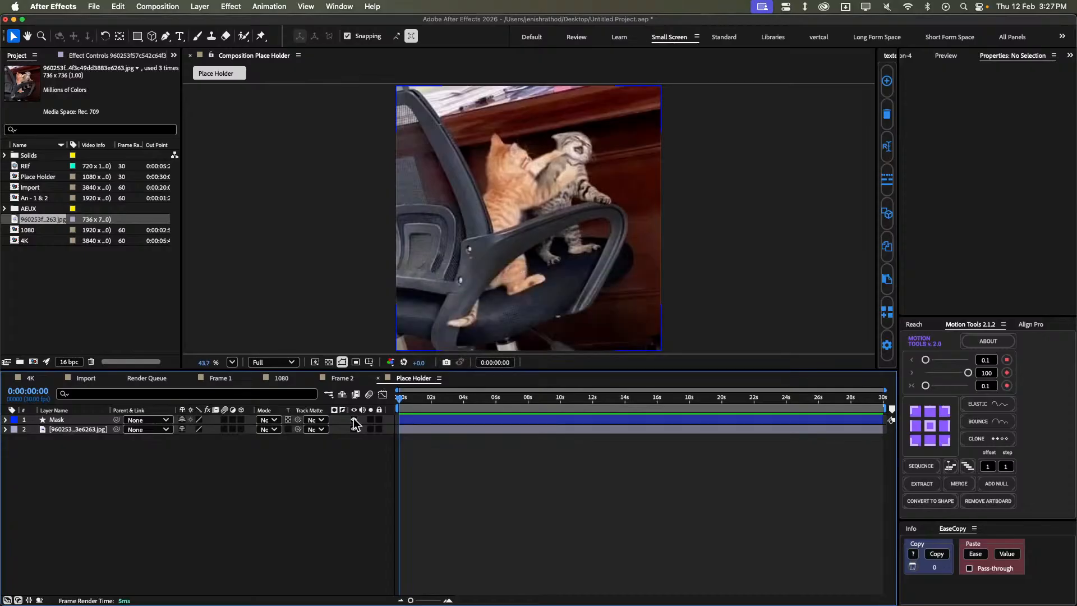
left_click(353, 420)
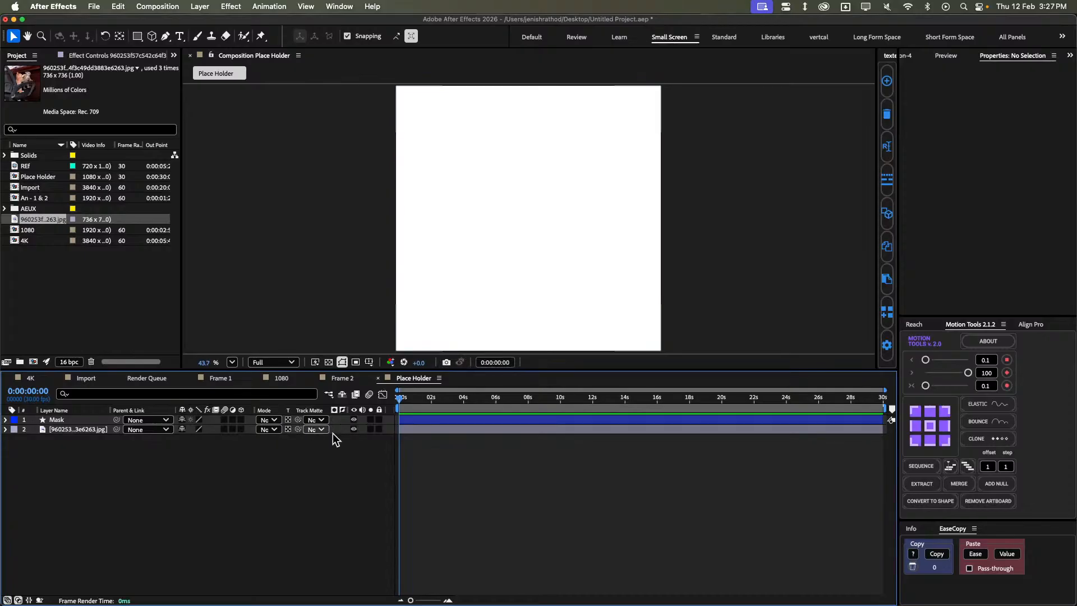
left_click(288, 420)
left_click(288, 430)
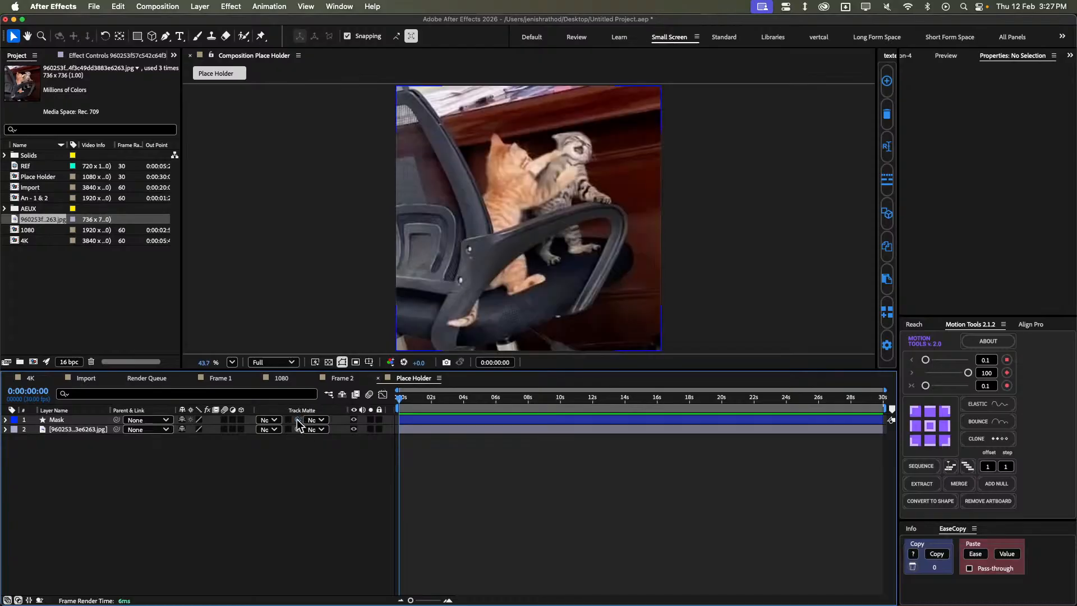
Try matting the cat image with the Mask layer once more, and undo the matte assignment.
left_click_drag(298, 419, 263, 424)
key("super+z")
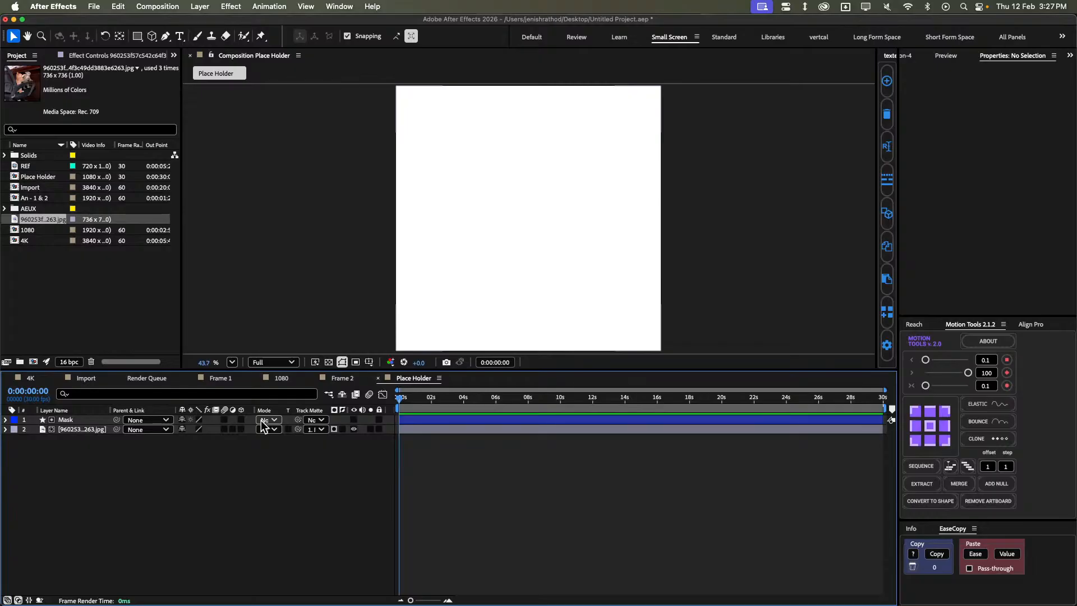
key("super+z")
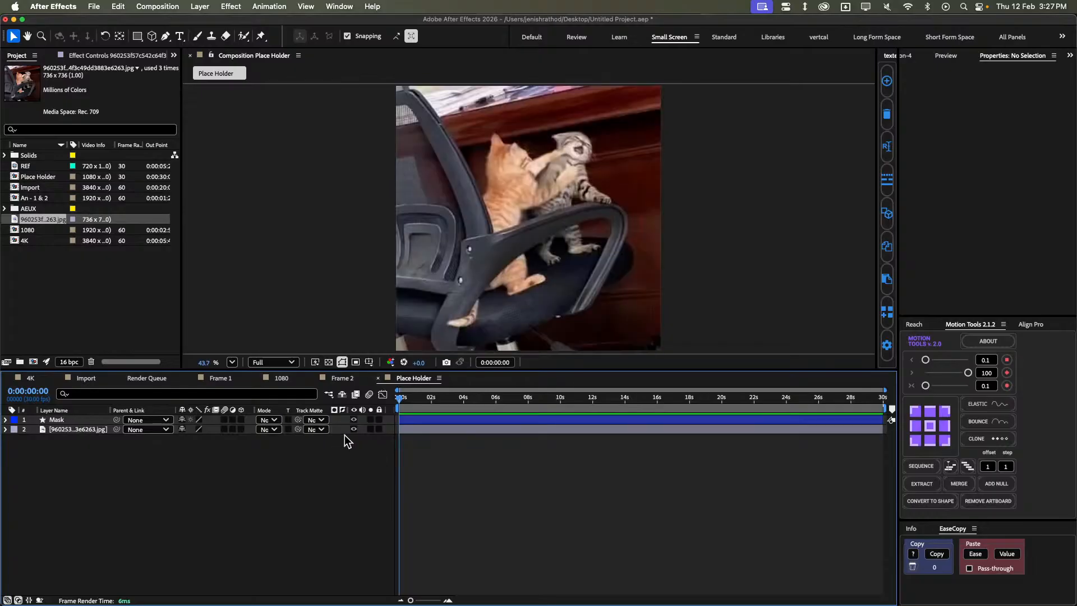
Delete the Mask layer and create a new full-frame rectangle shape layer above the cat image.
left_click(457, 429)
left_click(447, 420)
key("Delete")
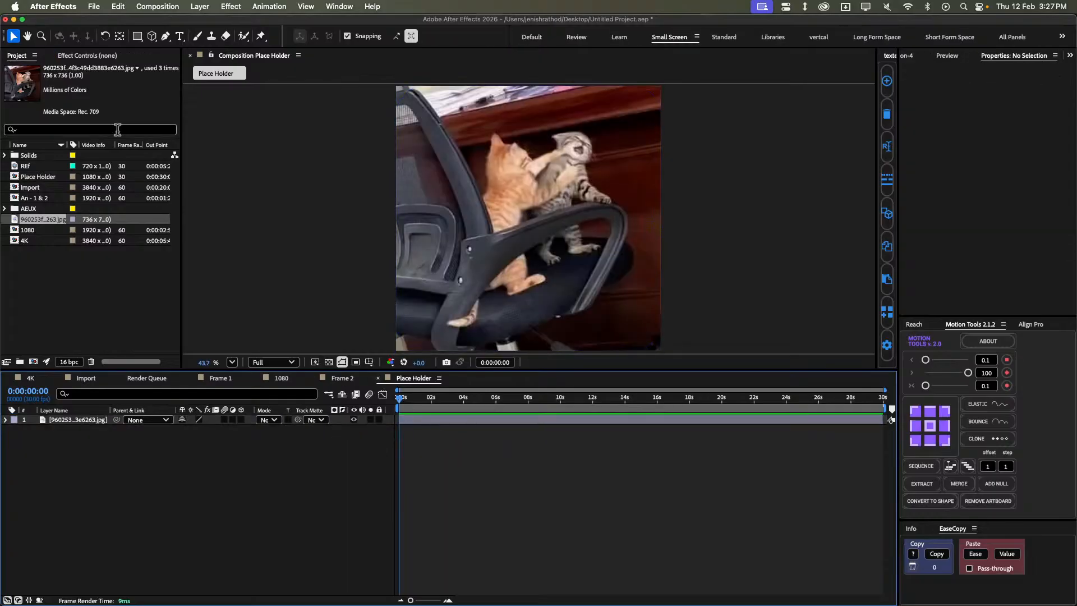
double_click(137, 36)
left_click(473, 493)
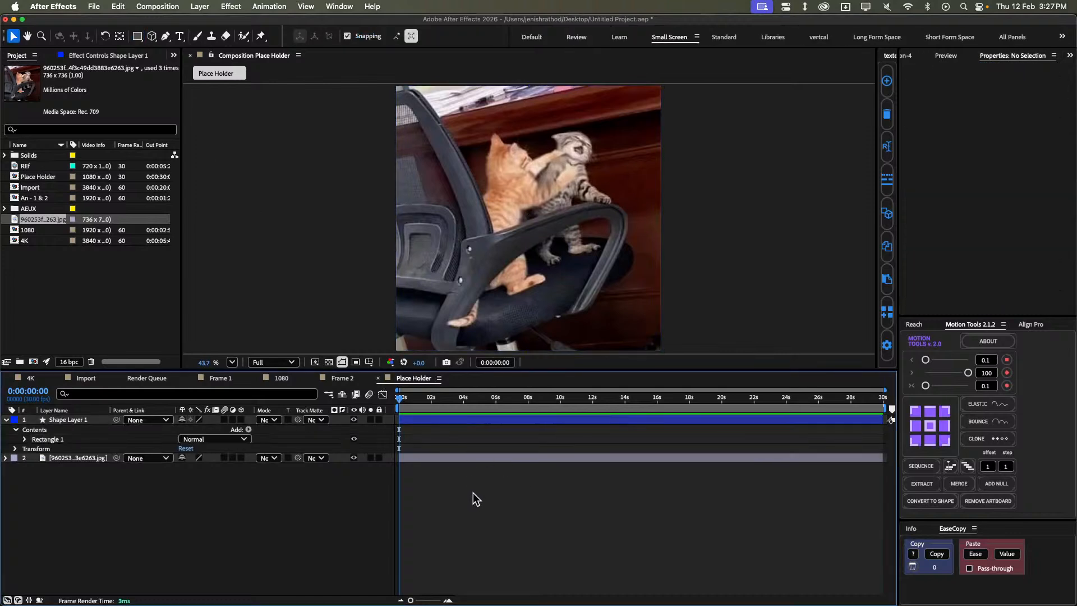
Use the cat image as the new rectangle's track matte and give the rectangle a solid red fill.
left_click_drag(296, 421, 278, 428)
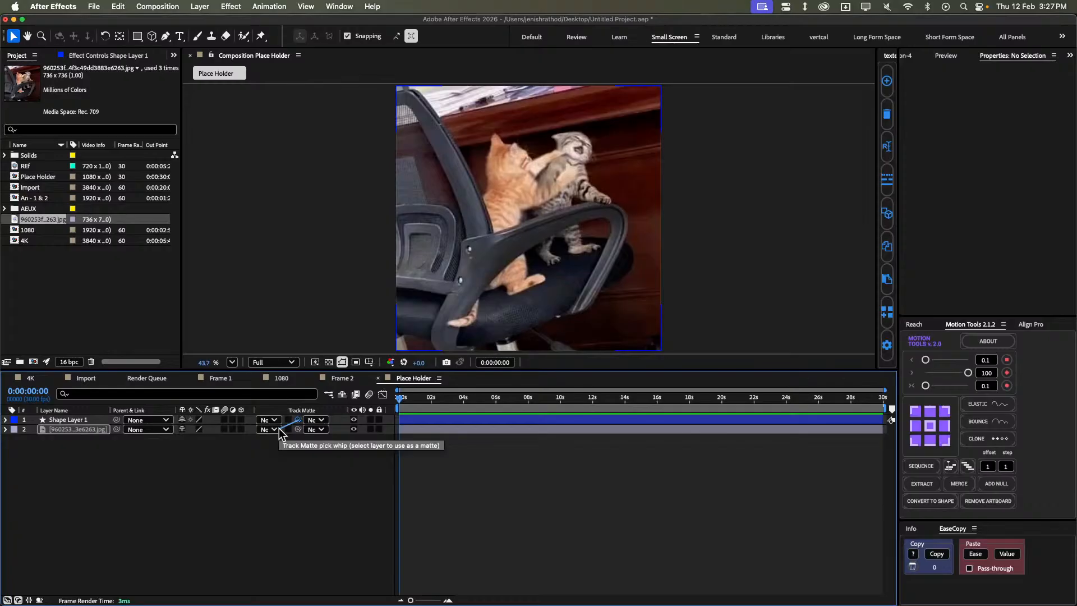
left_click_drag(278, 429, 279, 429)
left_click(461, 420)
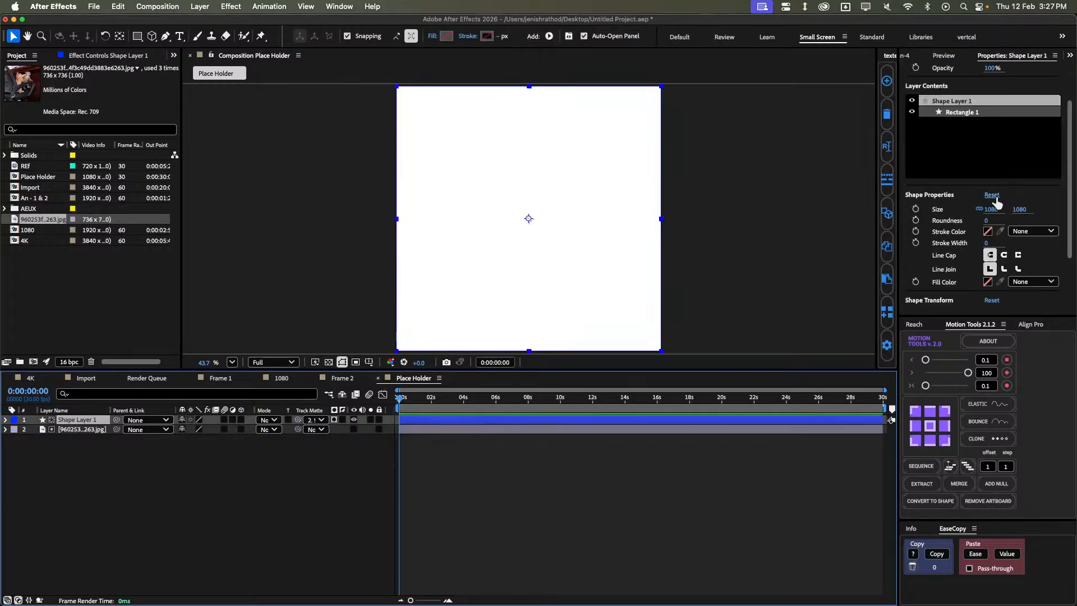
left_click(1035, 282)
left_click(1040, 312)
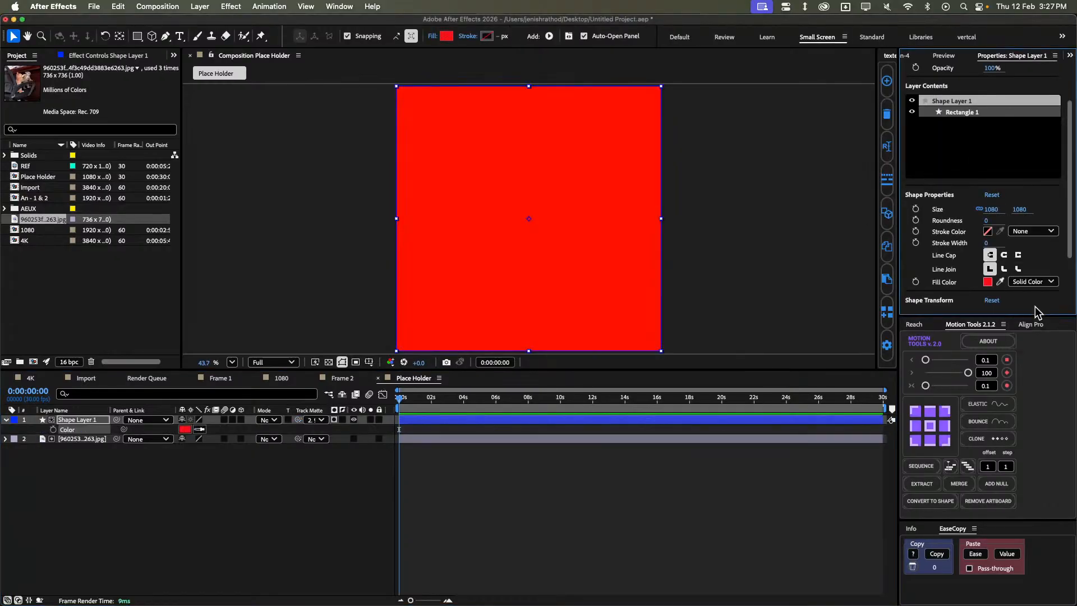
left_click(500, 477)
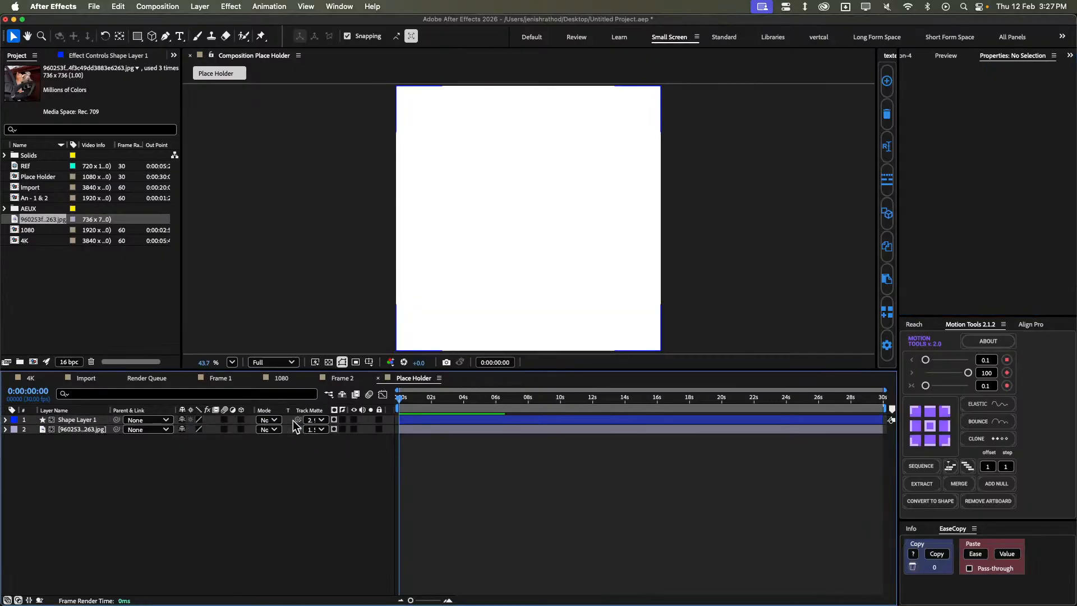
Reset the track mattes of the rectangle shape layer and the cat image to No Matte.
left_click(323, 422)
left_click(330, 432)
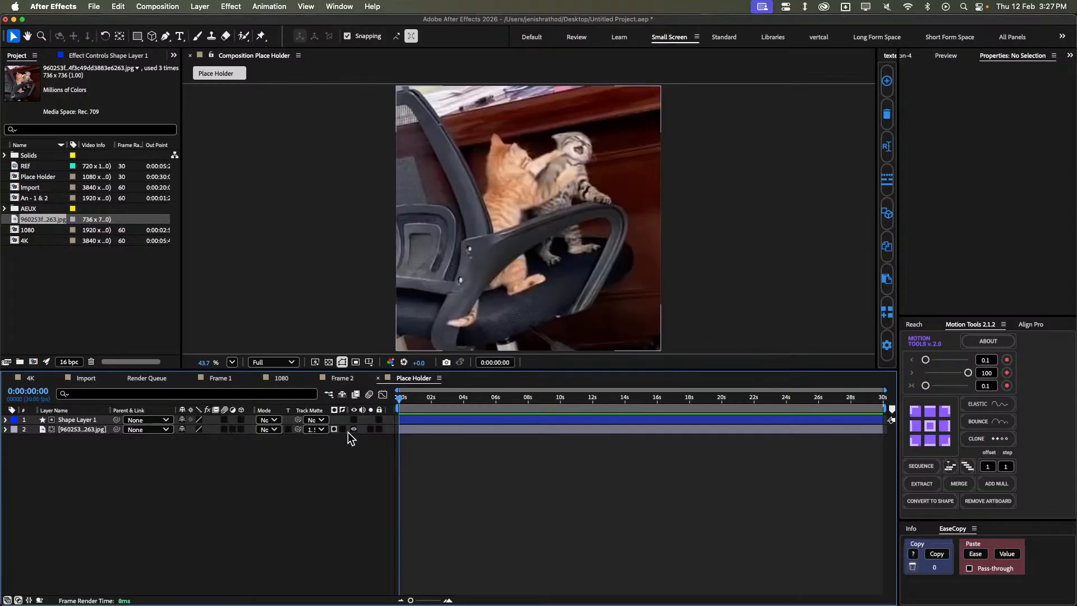
left_click(353, 429)
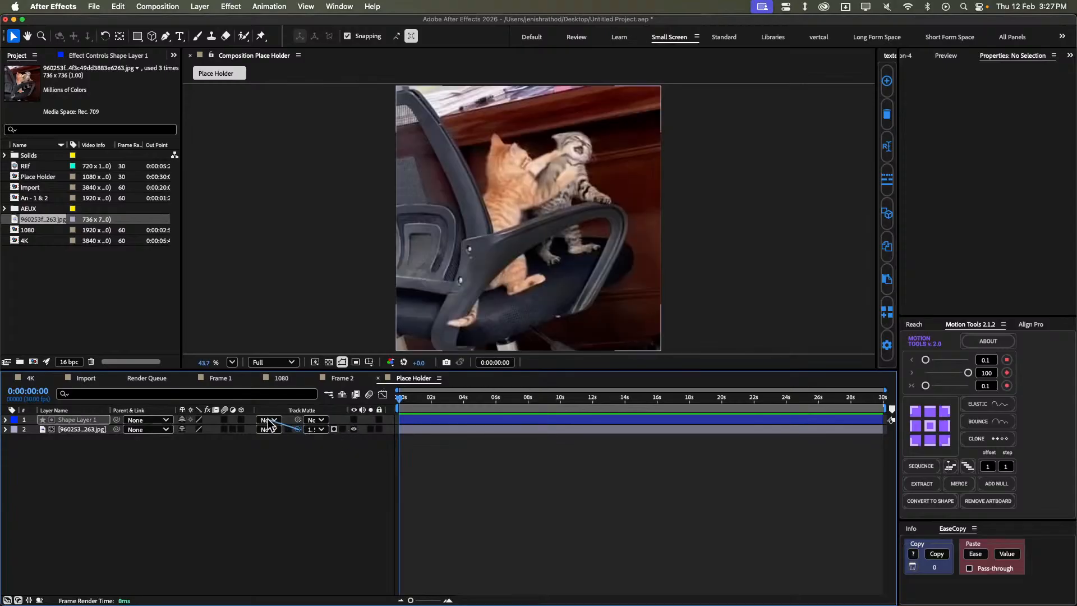
left_click(353, 429)
left_click(317, 429)
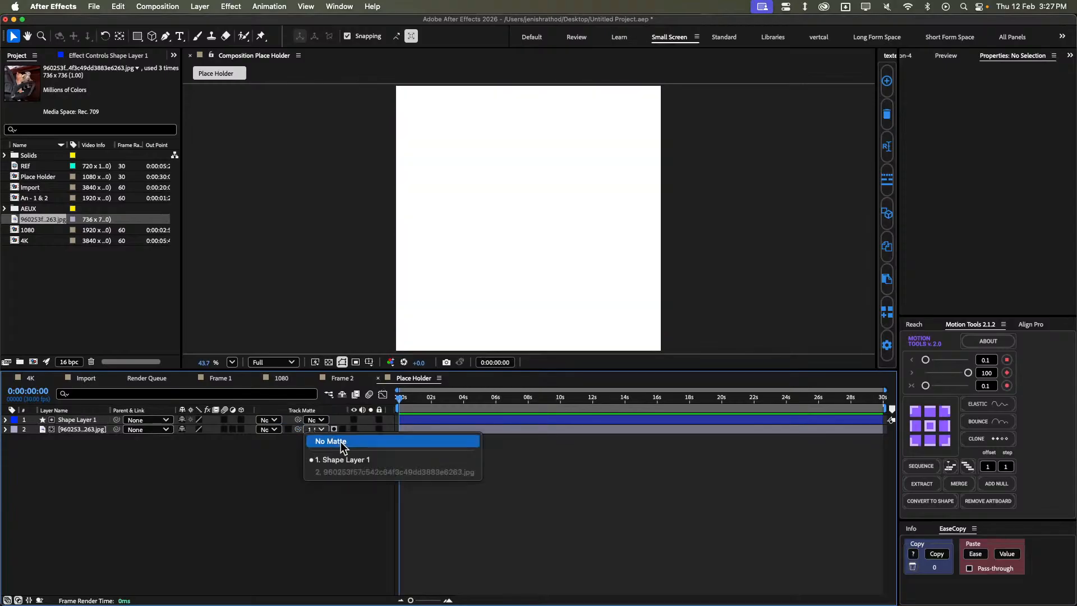
left_click(337, 442)
Show the red rectangle, assign the cat image as its track matte, and make the cat image visible.
left_click(353, 420)
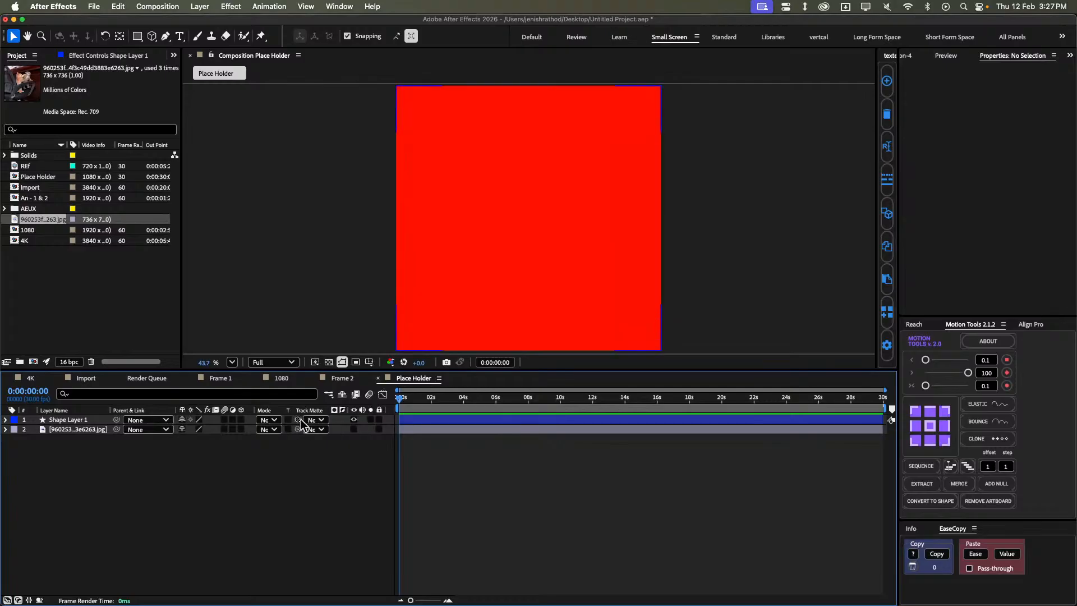
left_click_drag(301, 422, 286, 430)
left_click(354, 429)
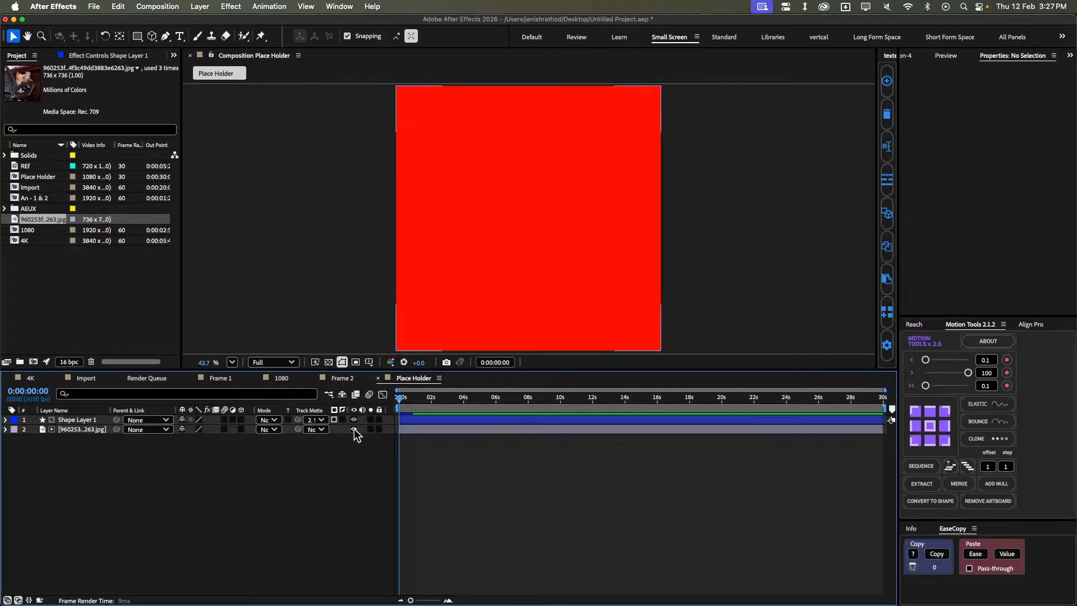
Remove the rectangle shape layer's track matte and assign the rectangle as the cat image's track matte.
left_click(319, 430)
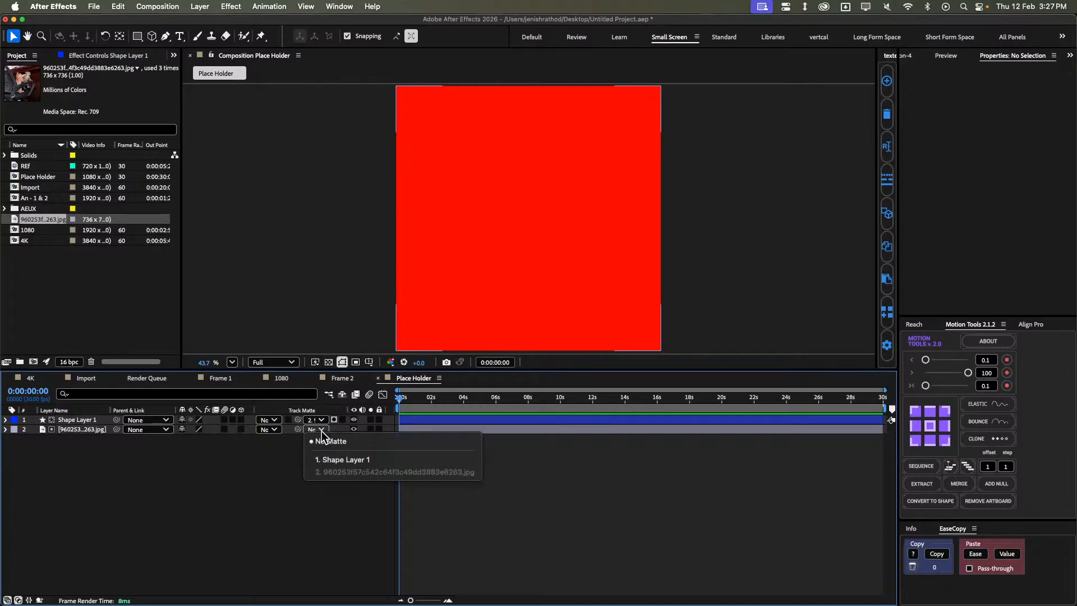
left_click(309, 422)
left_click(316, 421)
left_click(331, 452)
key("super+z")
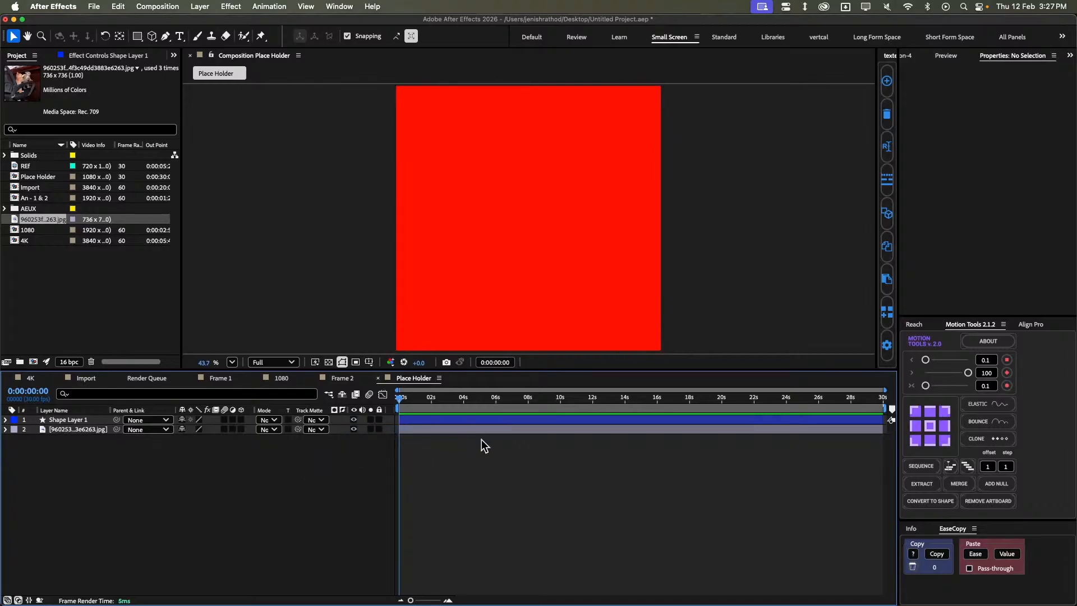
mouse_move(297, 420)
left_mouse_down()
mouse_move(298, 430)
mouse_move(278, 422)
left_mouse_up()
key("super+z")
Increase the roundness of the matte rectangle so the cat image gets rounded corners.
left_click(425, 420)
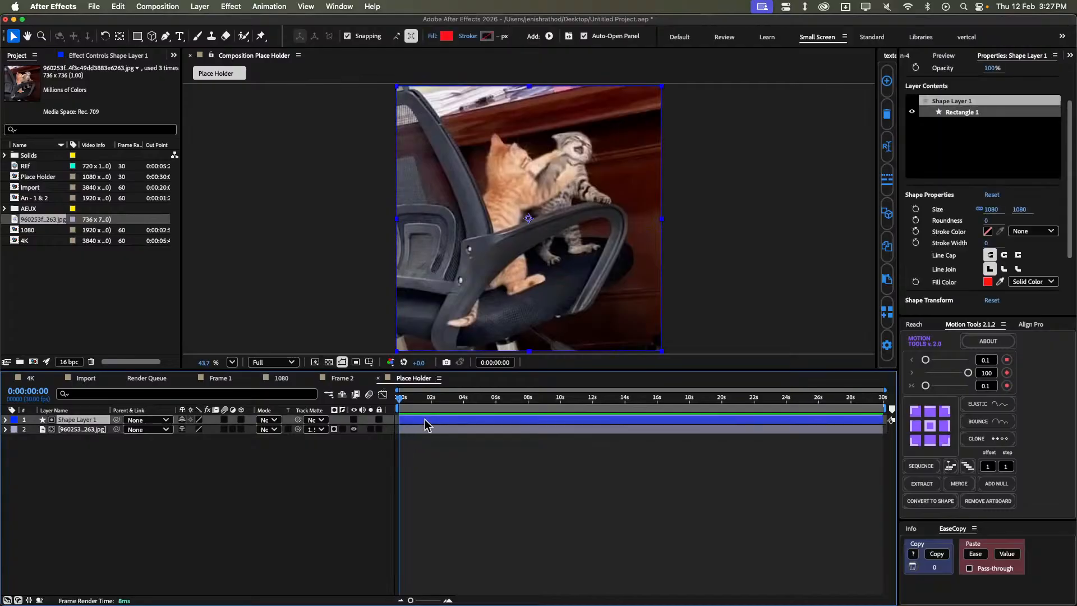
left_click_drag(988, 227, 994, 258)
left_click(624, 466)
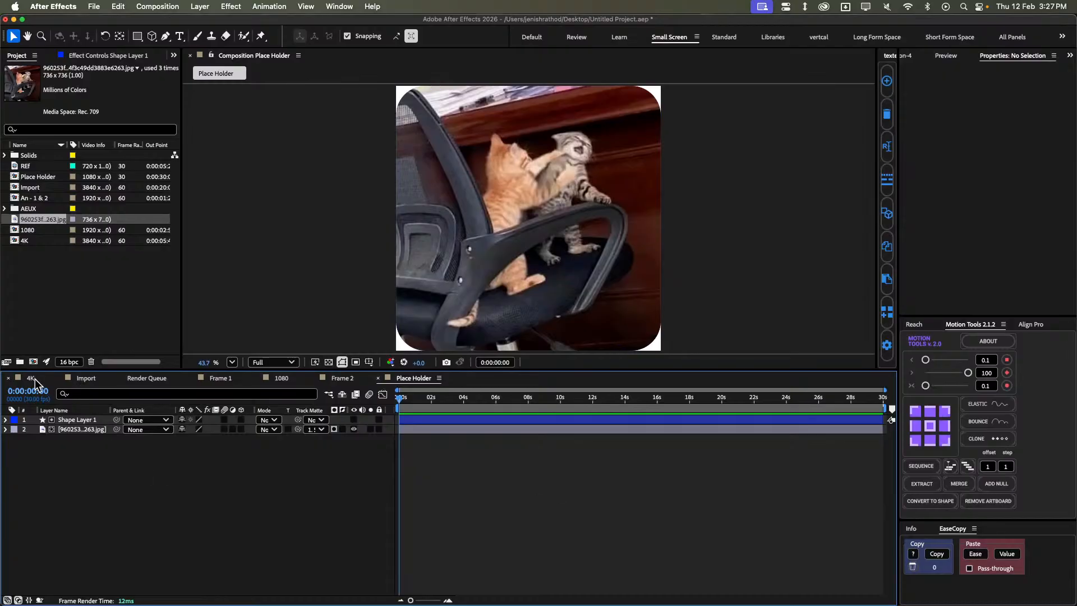
In the 1080 composition, hide the REF layer and add the Place Holder composition directly below Animation 4.
left_click(282, 379)
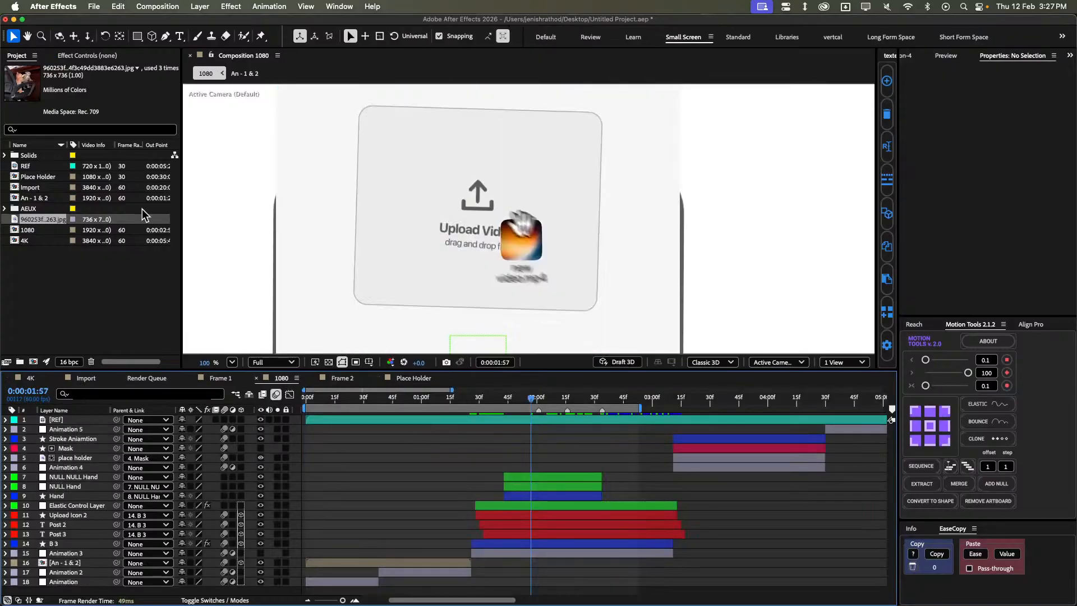
left_click(260, 420)
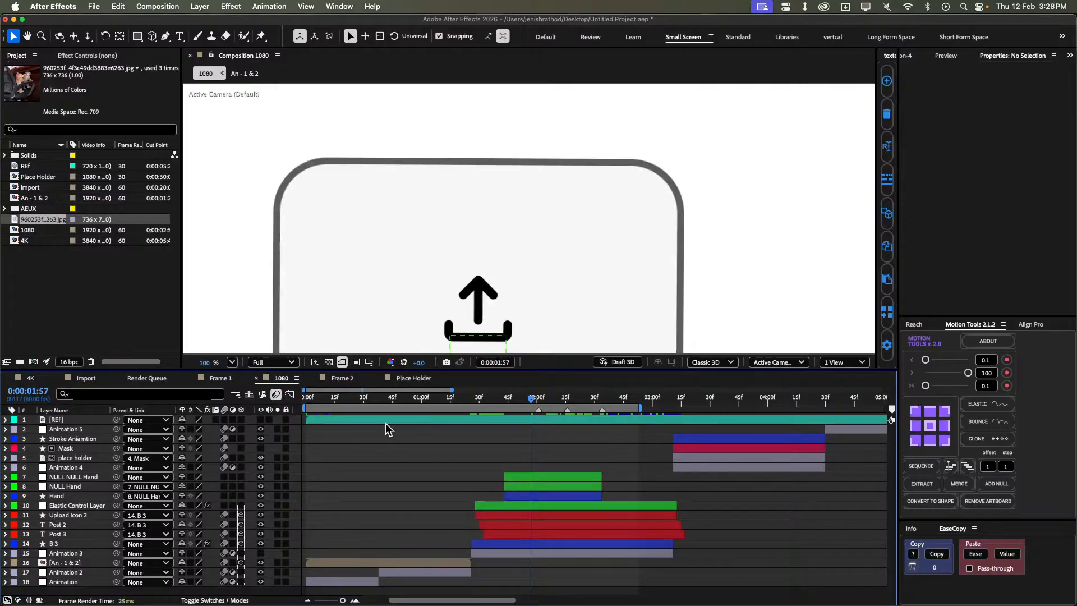
key("shift+slash")
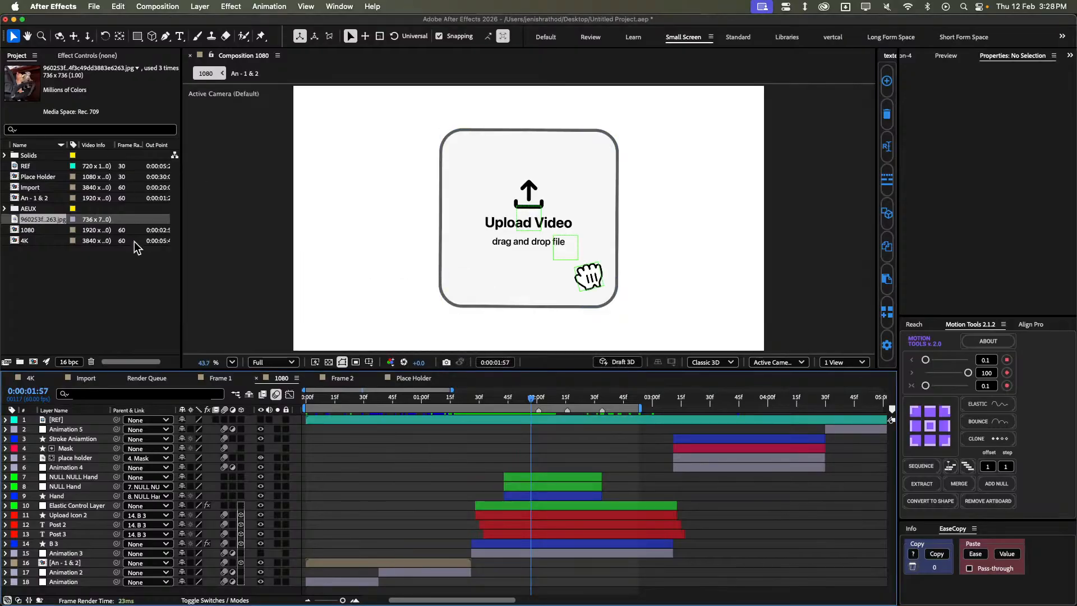
left_click(53, 178)
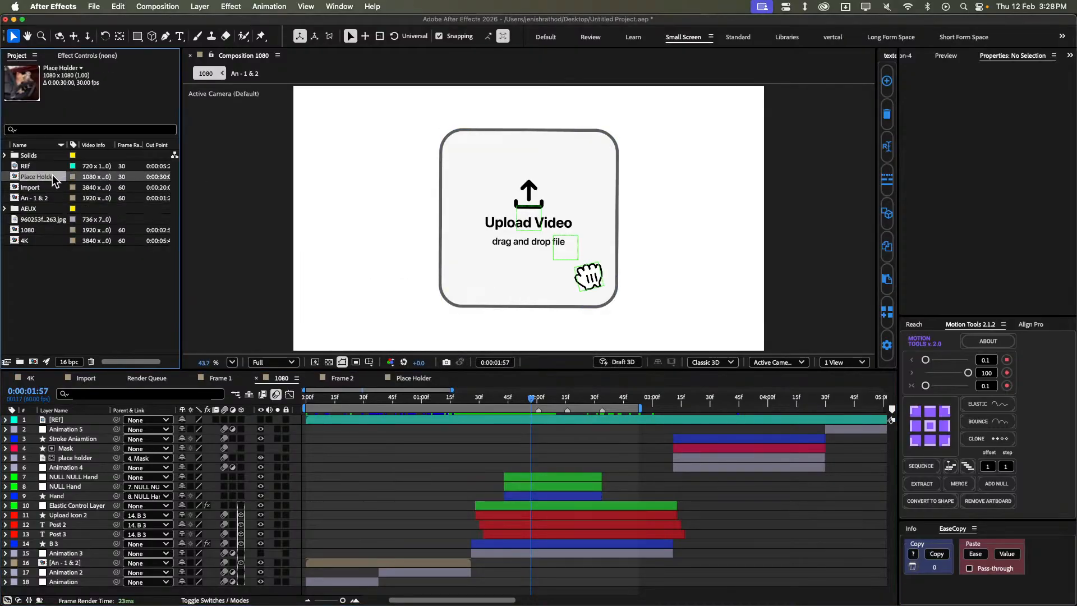
left_click_drag(54, 179, 162, 474)
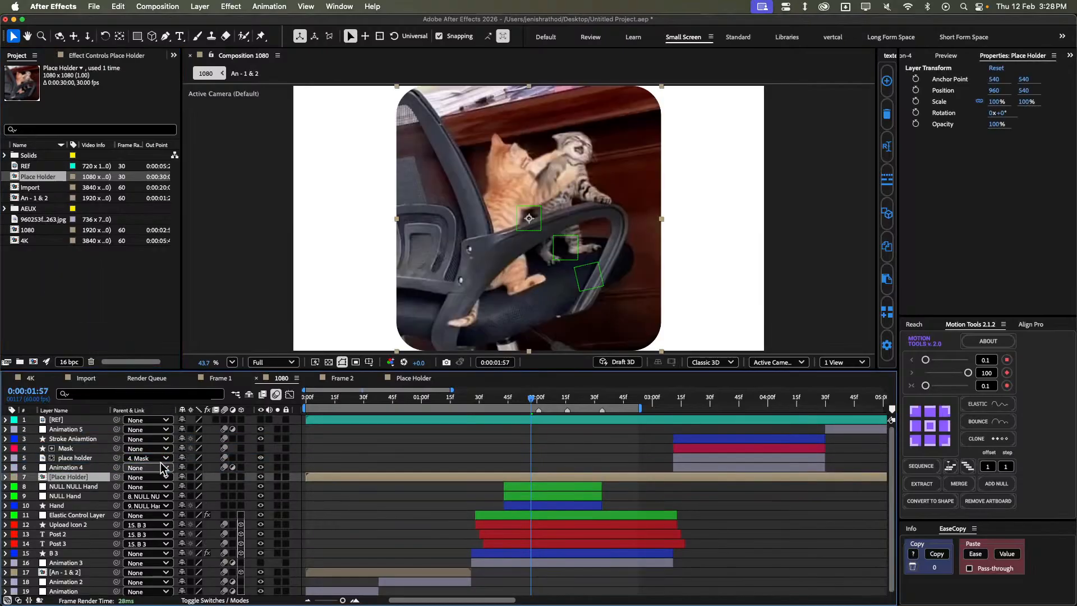
Set the Place Holder layer's scale to 65%.
key("s")
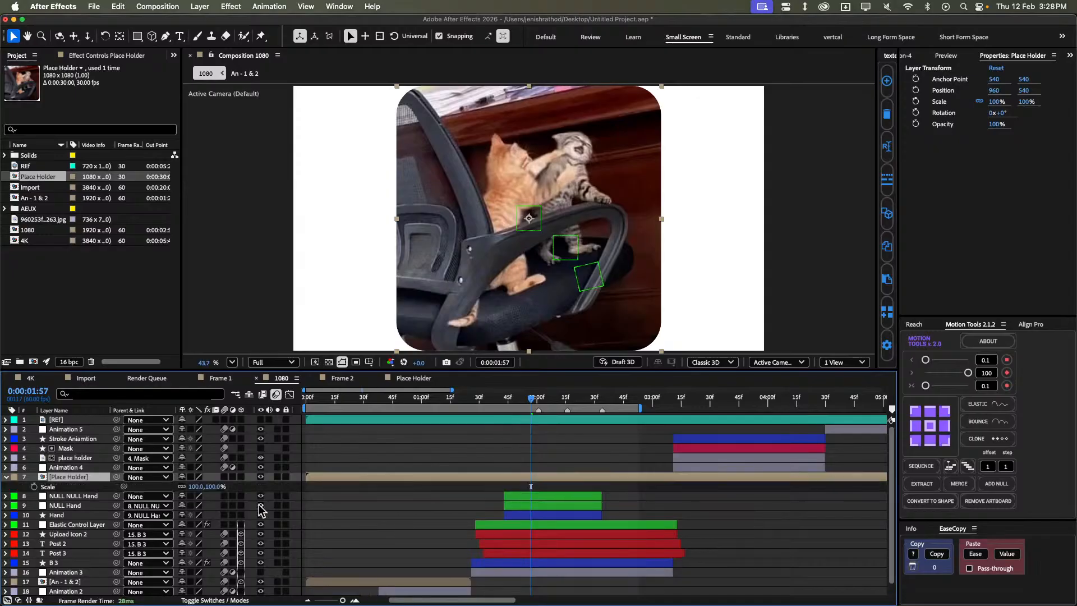
mouse_move(218, 494)
left_mouse_down()
mouse_move(188, 488)
mouse_move(200, 488)
left_mouse_up()
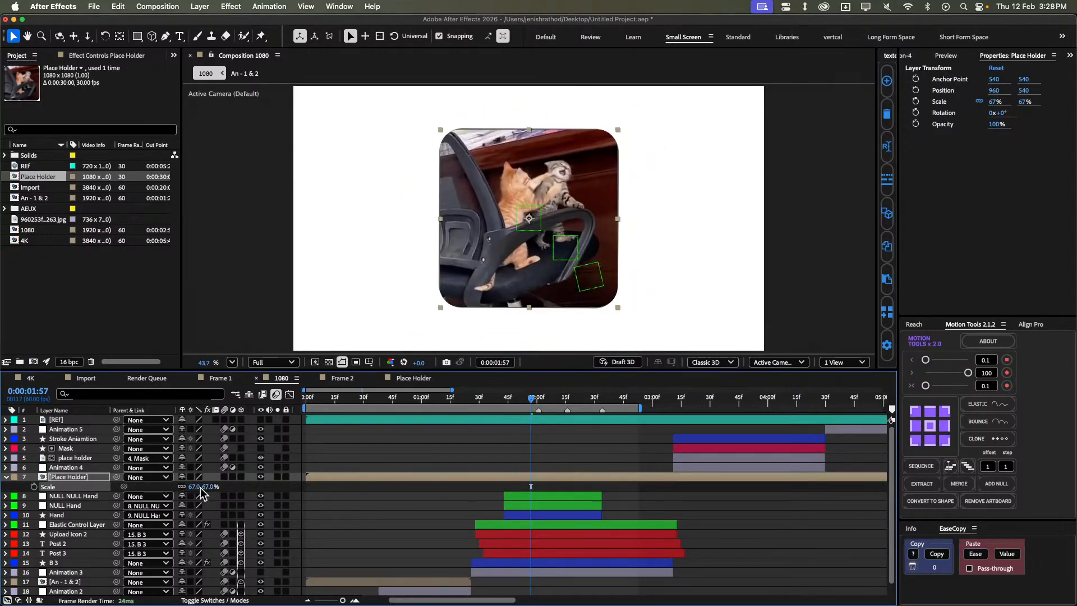
left_click(206, 487)
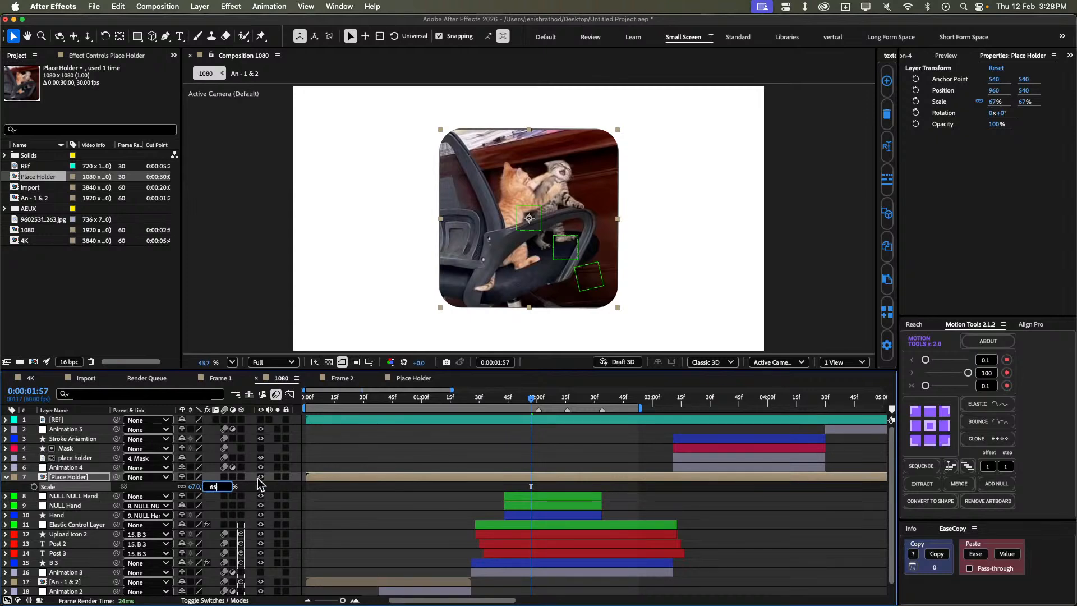
type("65")
key("Return")
key("s")
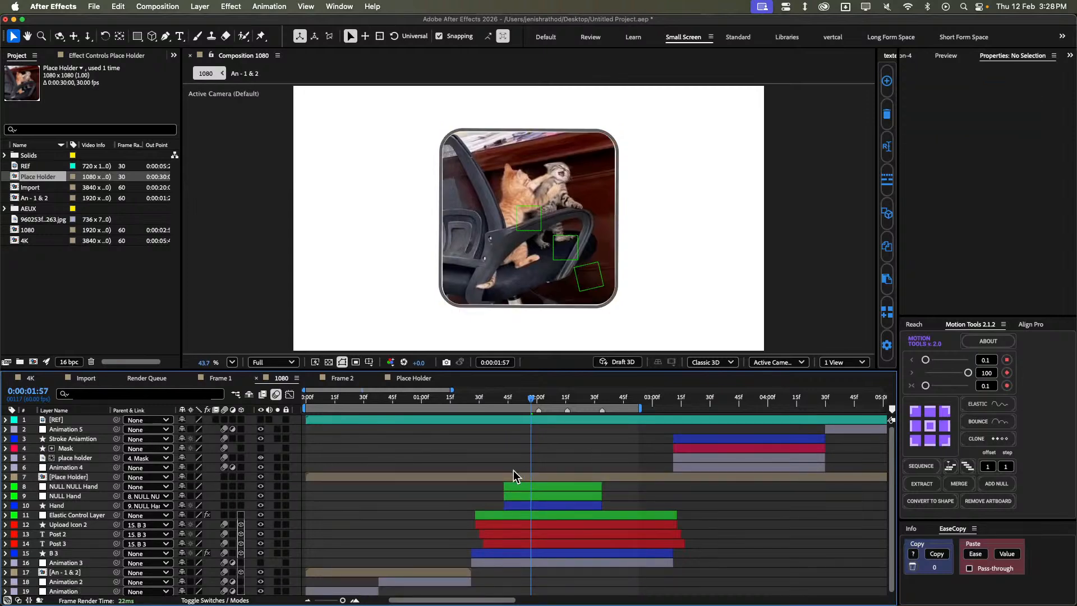
Make the Place Holder layer start at 0:00:01:43, aligned with the start of the hand layers.
left_click(510, 475)
key("alt+shift+super+Left")
key("[")
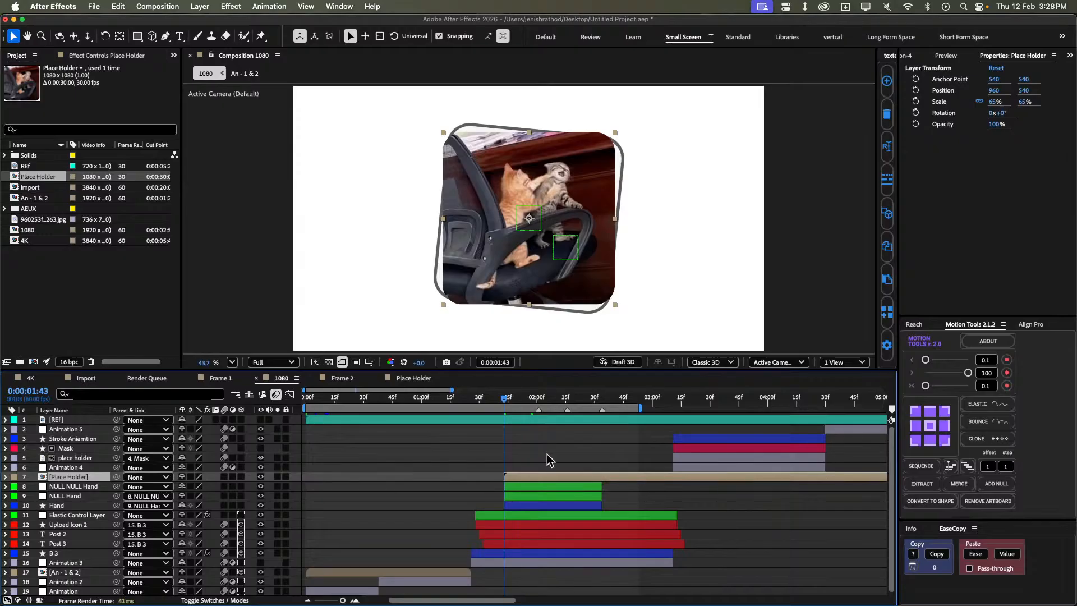
left_click(547, 454)
Create a text layer reading "Cat Image.jpg" in the 1080 composition.
left_click_drag(506, 398, 548, 401)
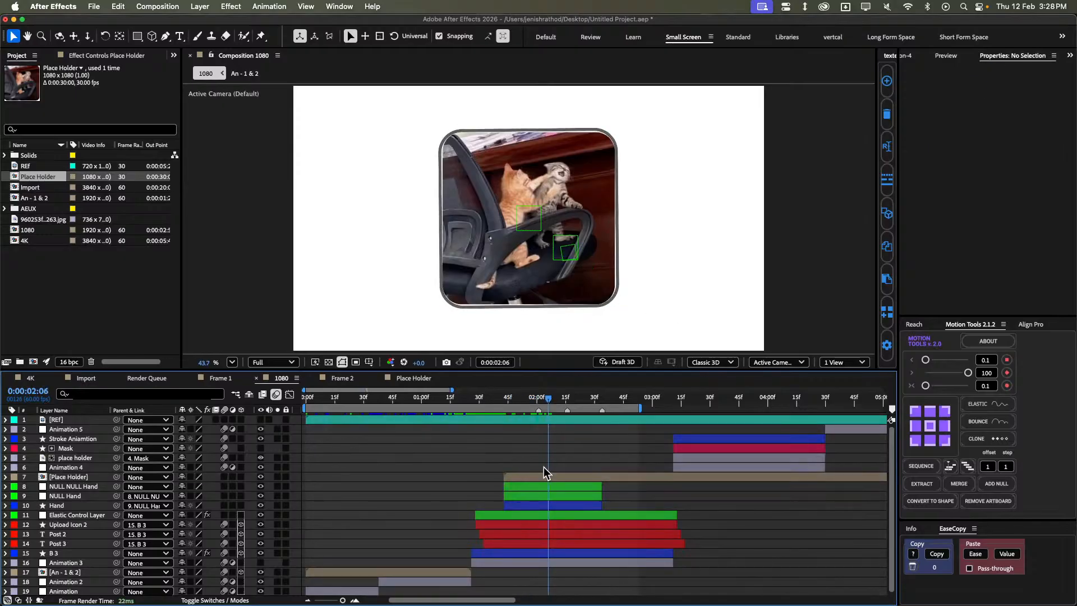
left_click(516, 525)
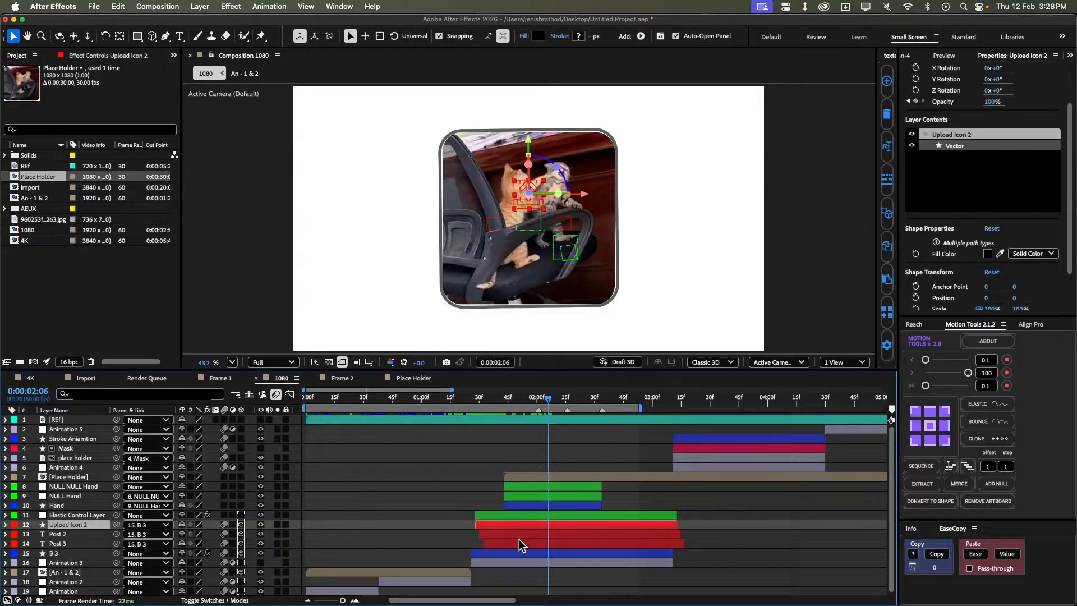
left_click(517, 544)
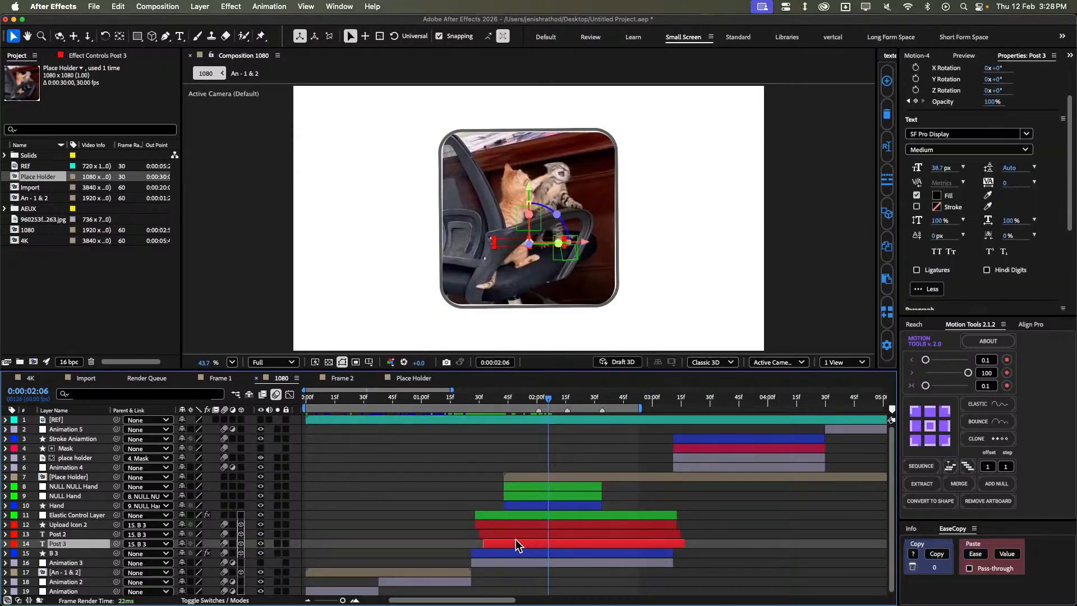
left_click(443, 495)
key("super+alt+shift+t")
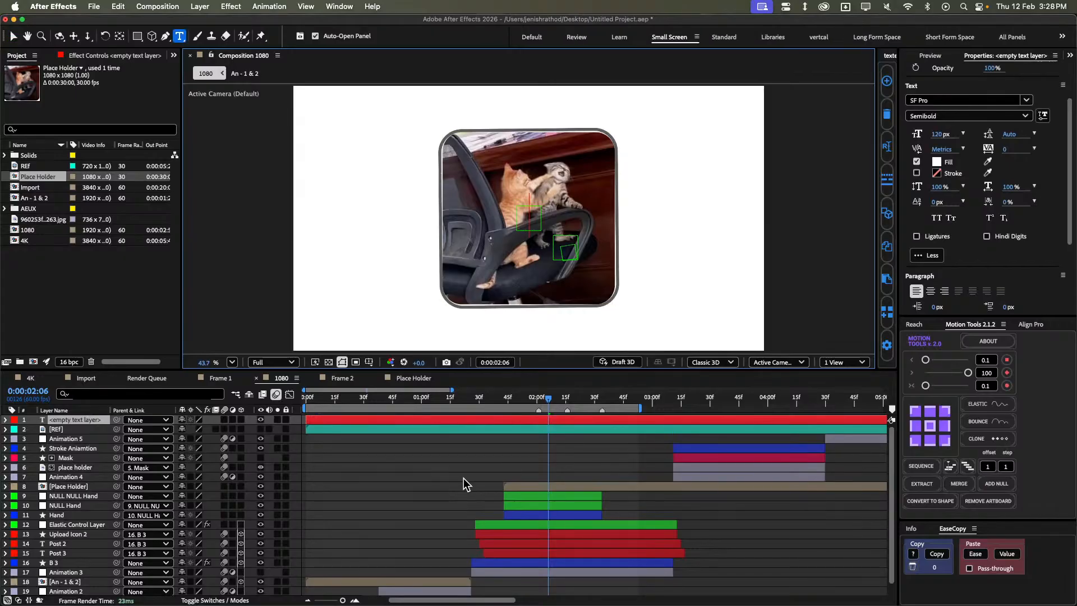
type("Catr")
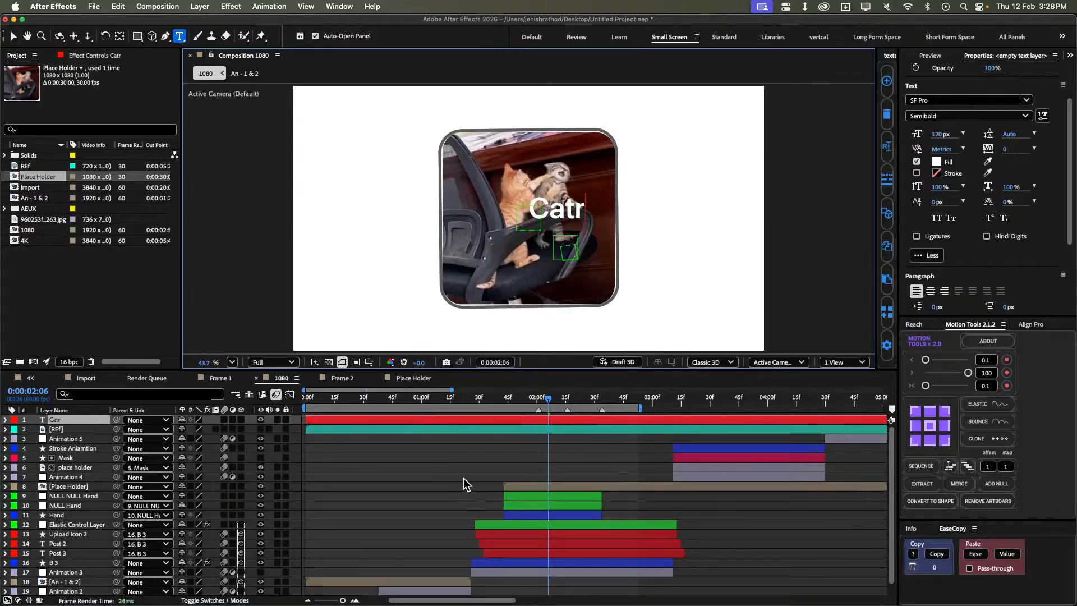
type(" Image")
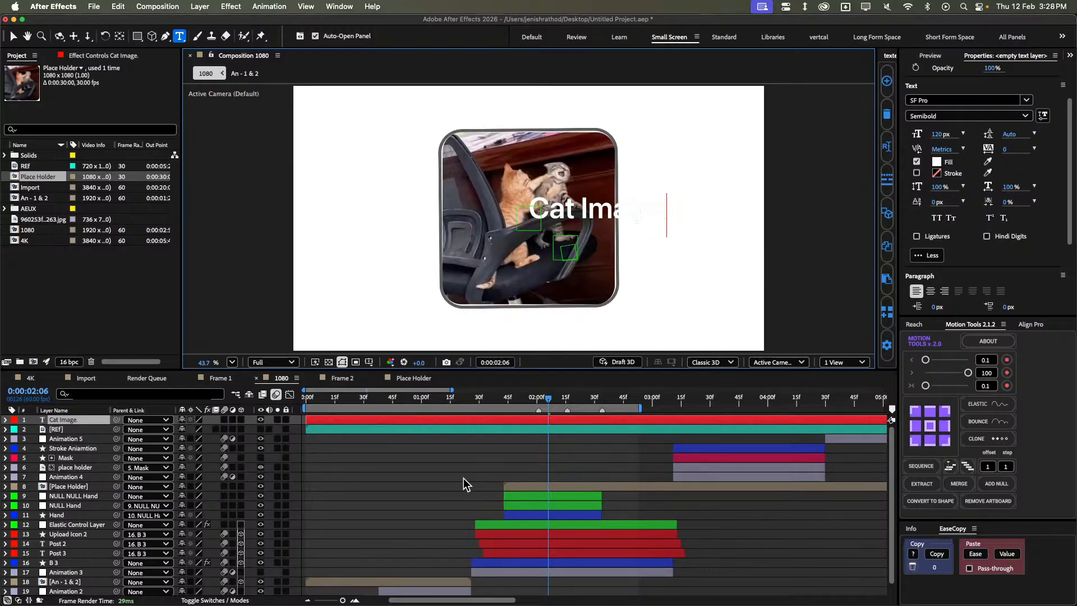
type(".jpg")
key("super+a")
left_click(533, 454)
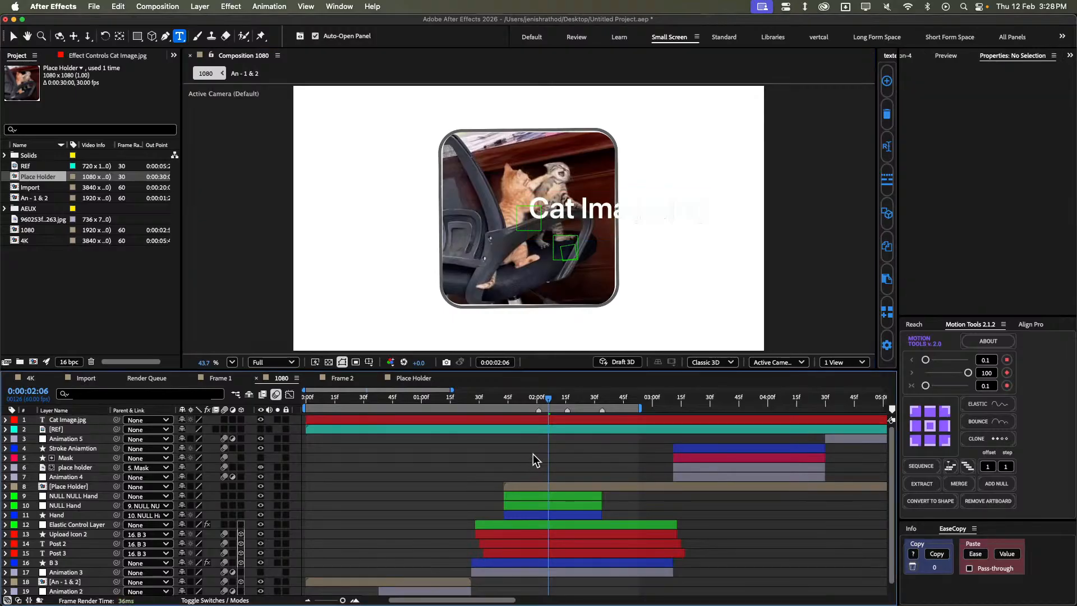
Change the fill of the Cat Image.jpg text to black.
left_click(489, 422)
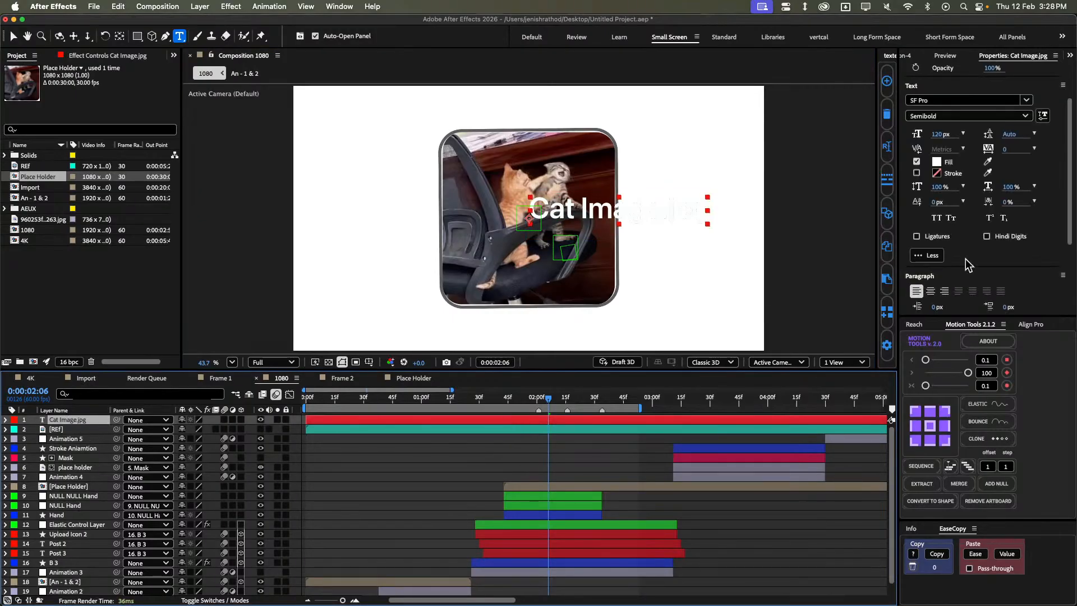
left_click(937, 161)
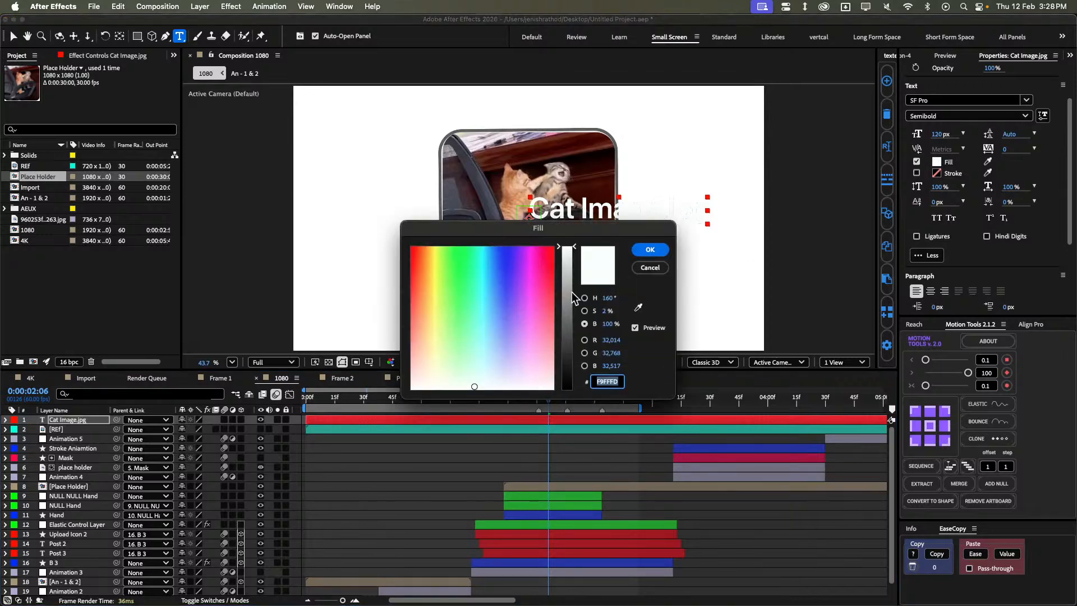
left_click_drag(571, 292, 570, 389)
left_click(654, 250)
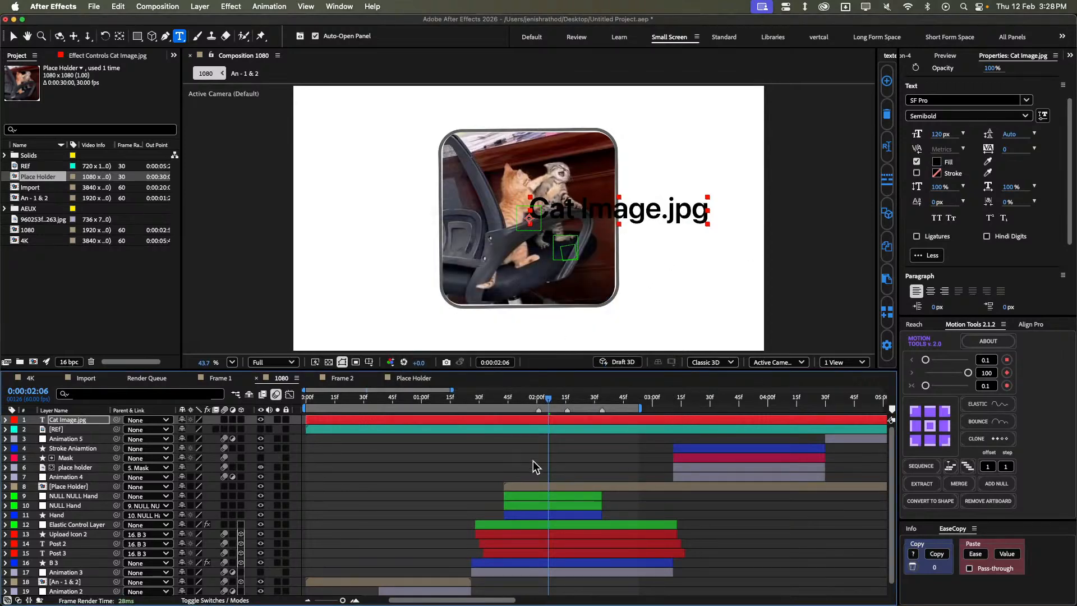
left_click(469, 452)
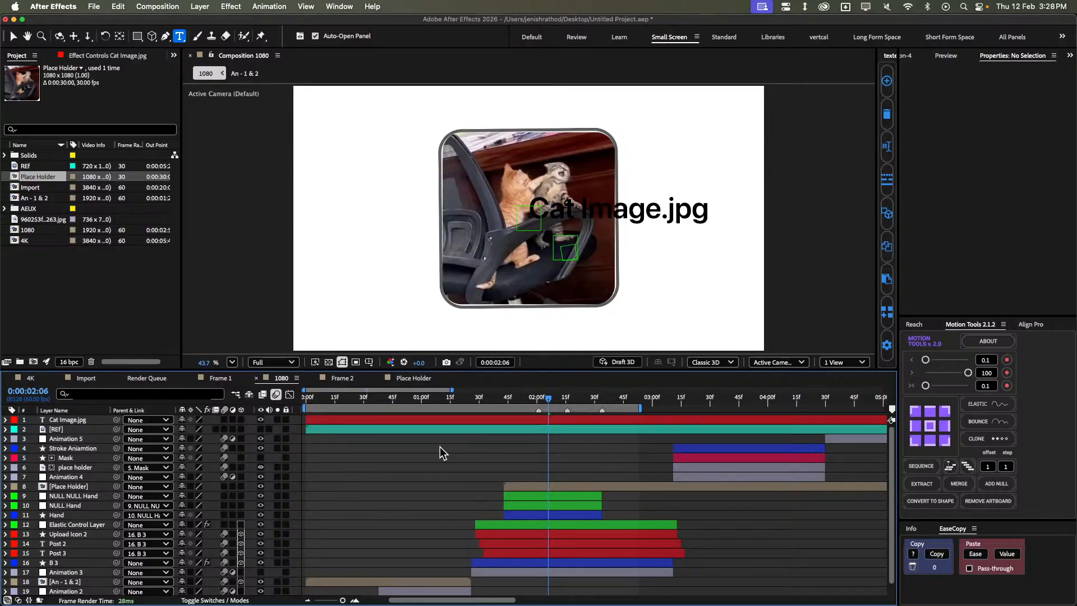
key("v")
Place the Cat Image.jpg text layer directly below the Place Holder layer and solo both layers.
left_click(371, 420)
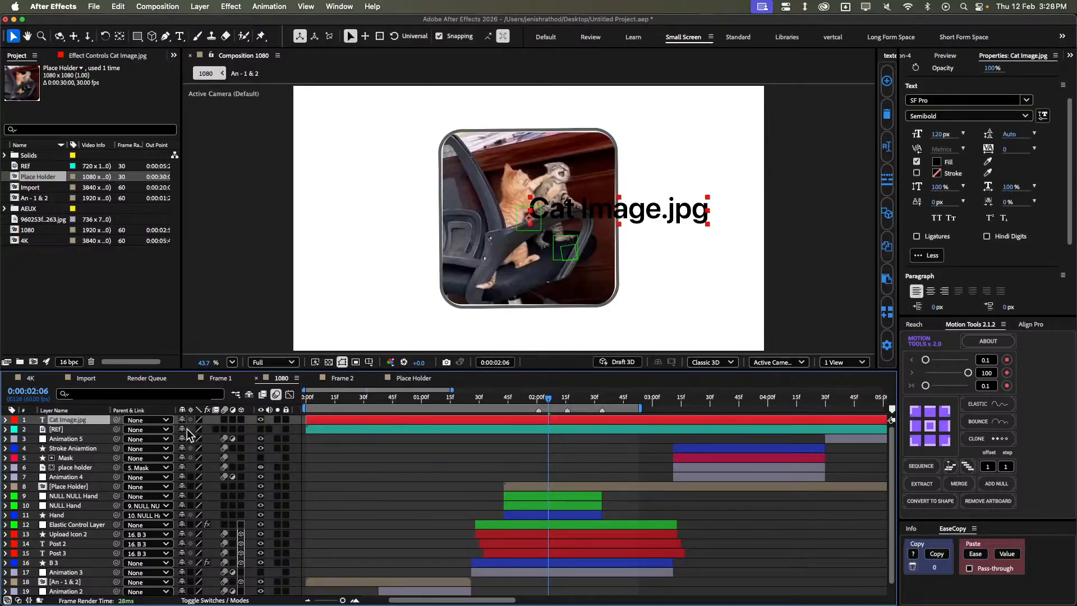
left_click_drag(86, 418, 95, 494)
left_click(533, 476)
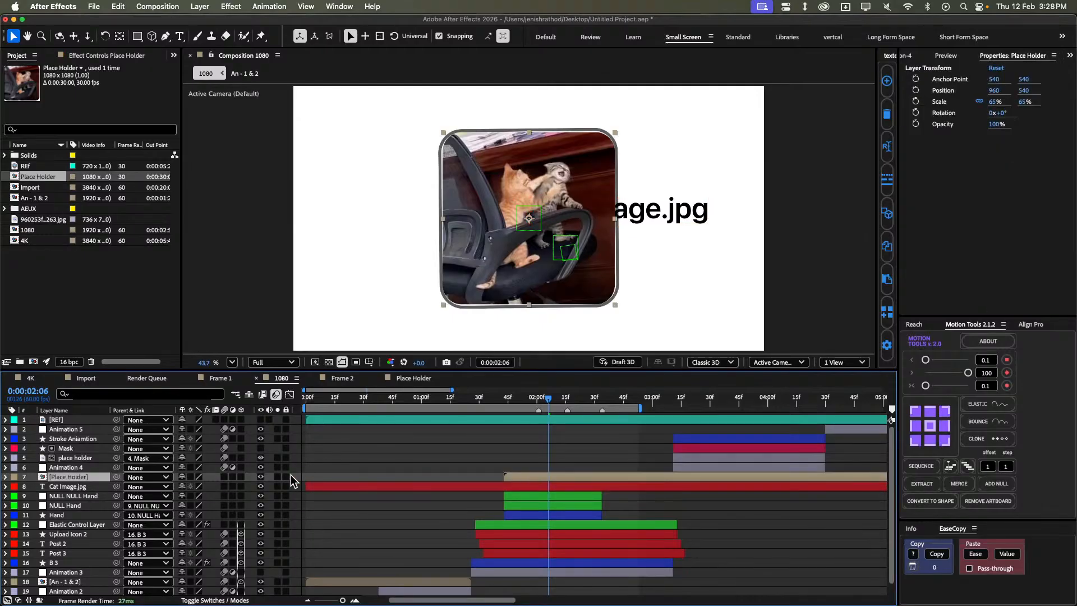
left_click(278, 477)
left_click(277, 486)
left_click(459, 469)
Nudge the Place Holder image upward and move the Cat Image.jpg text down to the image's lower edge.
left_click(526, 475)
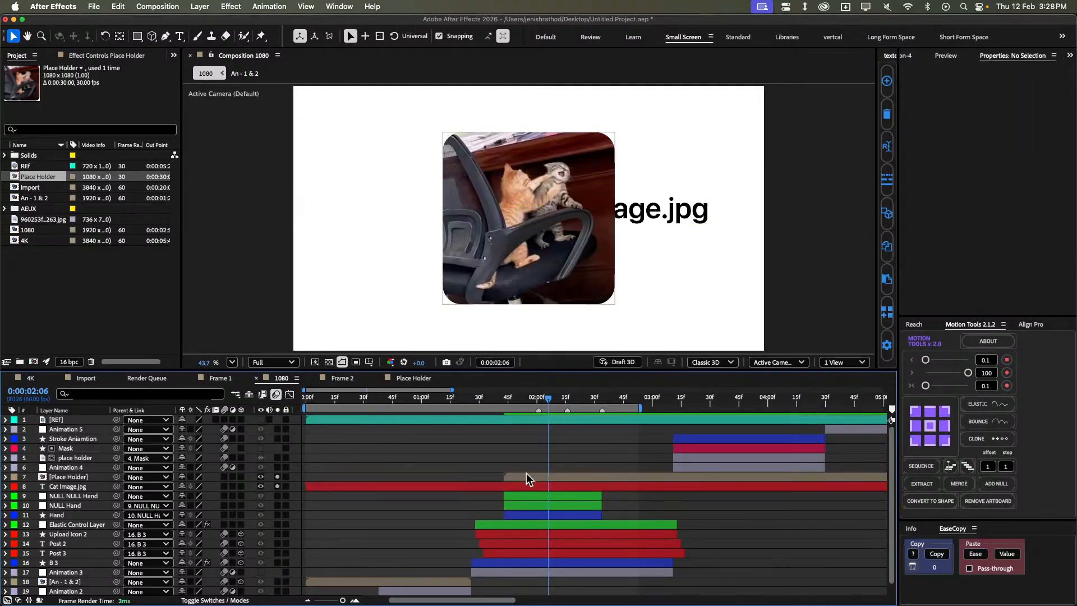
left_click(553, 485)
key("shift+Down")
key("shift+Down")
key("shift+Down")
key("shift+Down")
key("shift+Down")
key("shift+Down")
key("shift+Down")
key("shift+Down")
key("shift+Down")
key("shift+Down")
key("shift+Down")
key("shift+Down")
key("shift+Down")
key("shift+Down")
key("shift+Down")
key("shift+Down")
key("shift+Down")
key("shift+Down")
key("shift+Down")
key("shift+Down")
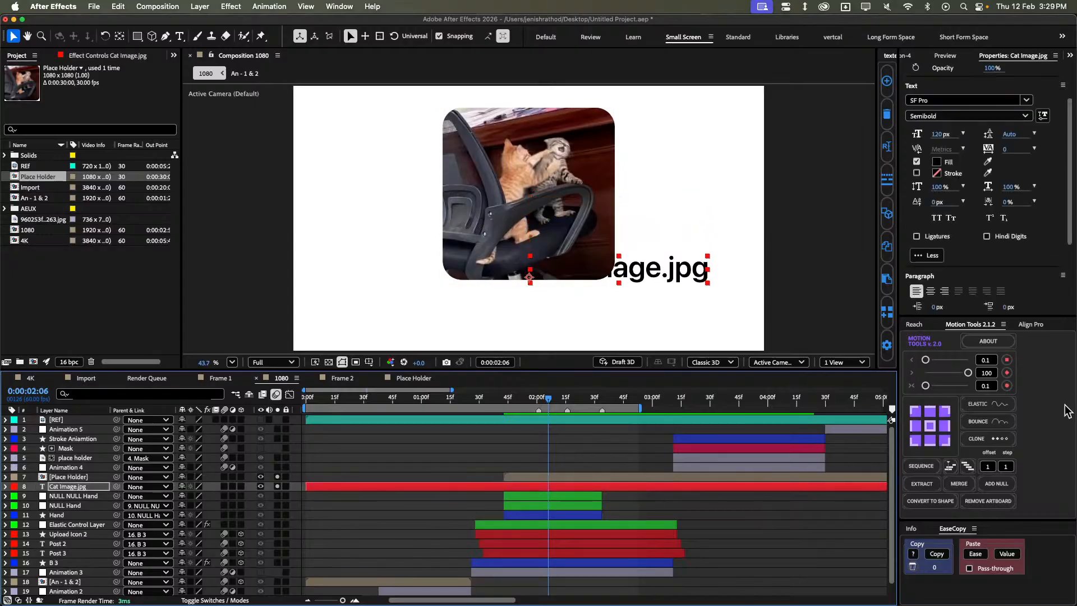
Centre the text layer's anchor point and nudge the text so it sits centred just beneath the cat image.
left_click(934, 426)
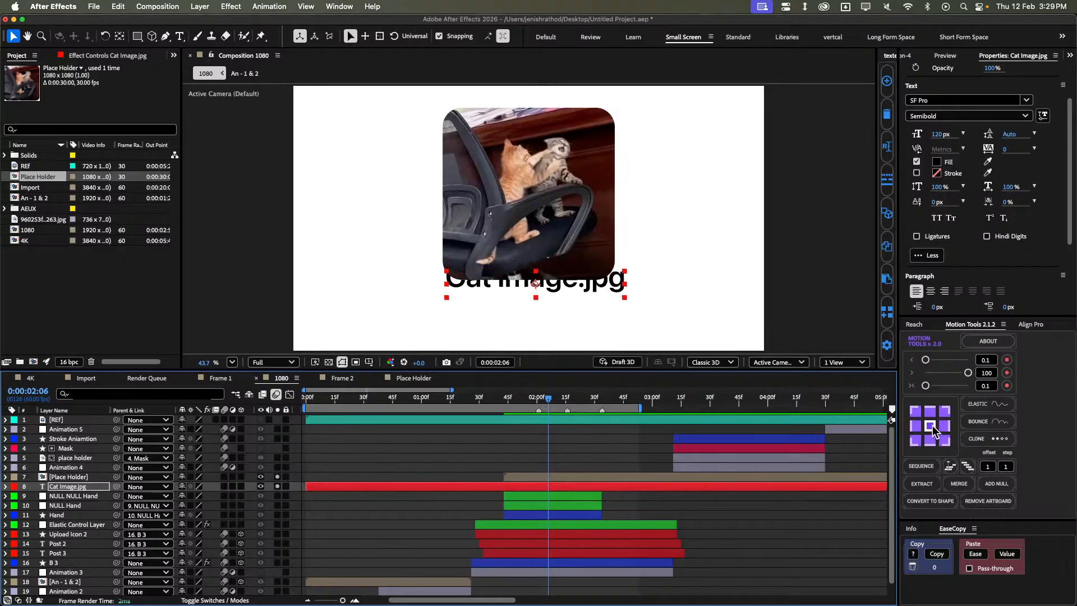
key("shift+Left")
key("shift+Left")
key("shift+Down")
key("shift+Down")
key("shift+Right")
key("shift+Right")
key("shift+Left")
key("shift+Left")
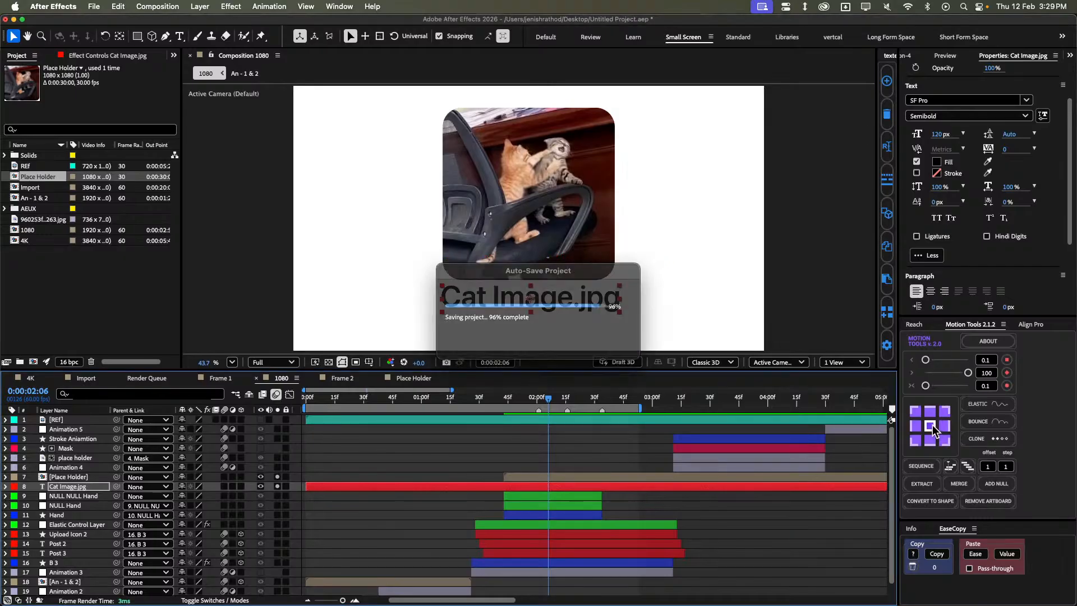
Set the font size of the Cat Image.jpg text to 92 px.
left_click(965, 115)
key("Escape")
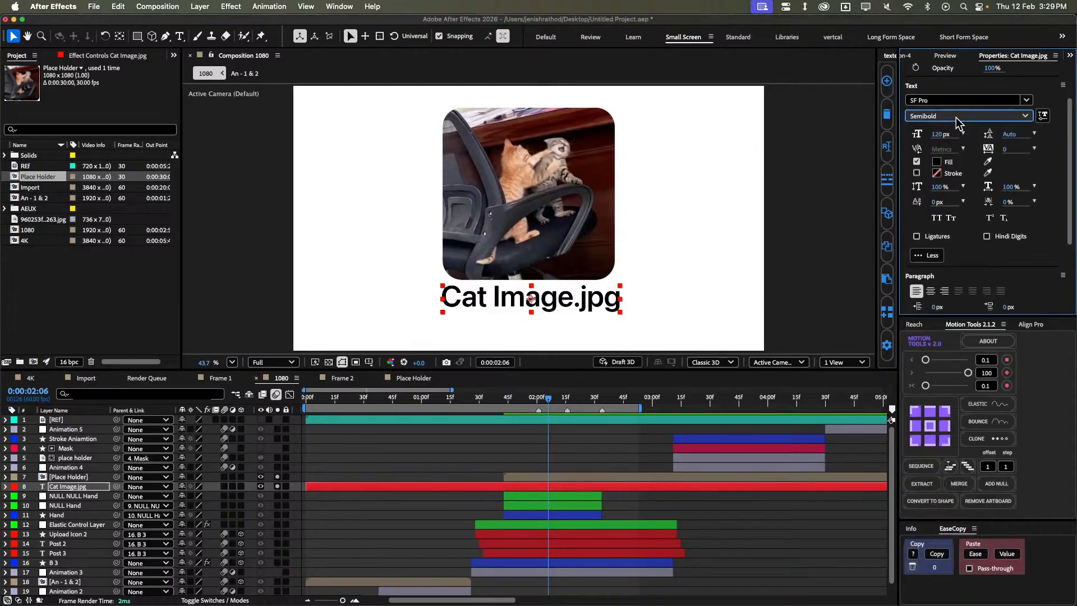
left_click(946, 134)
type("112")
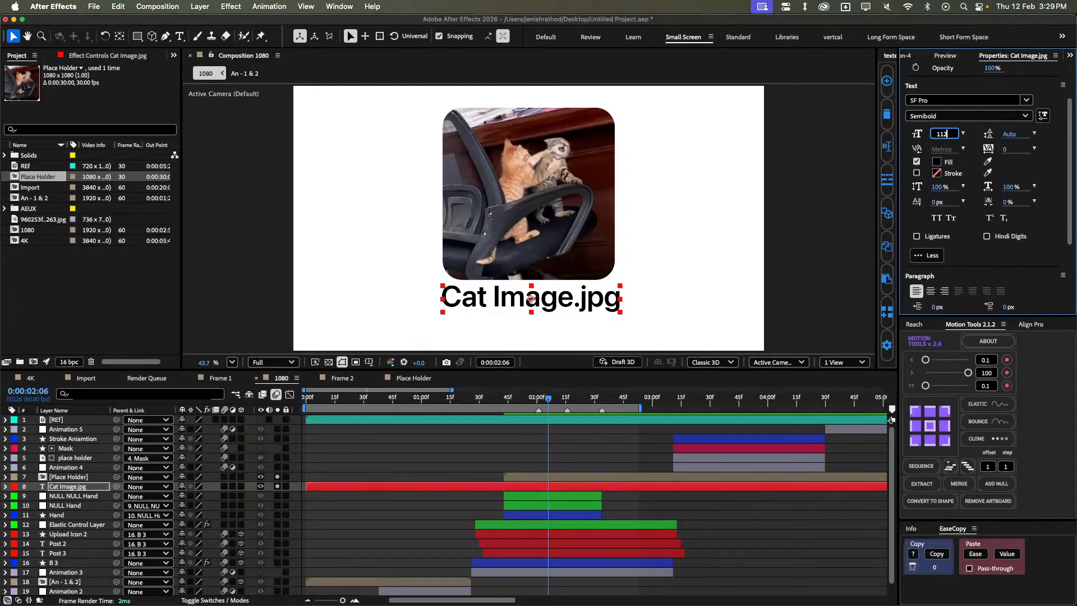
key("Return")
type("1")
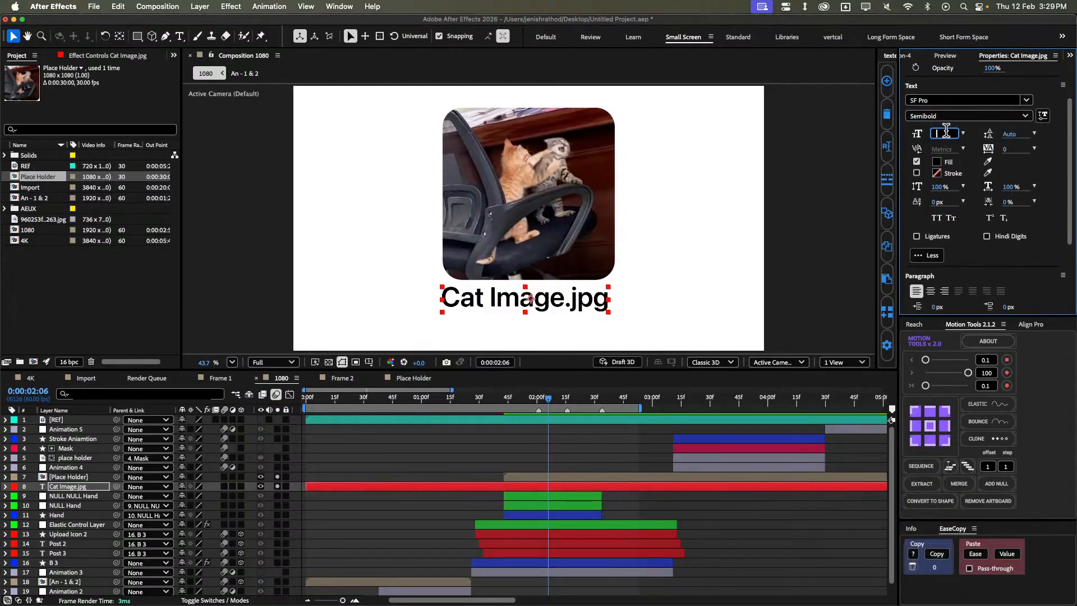
type("2")
key("Return")
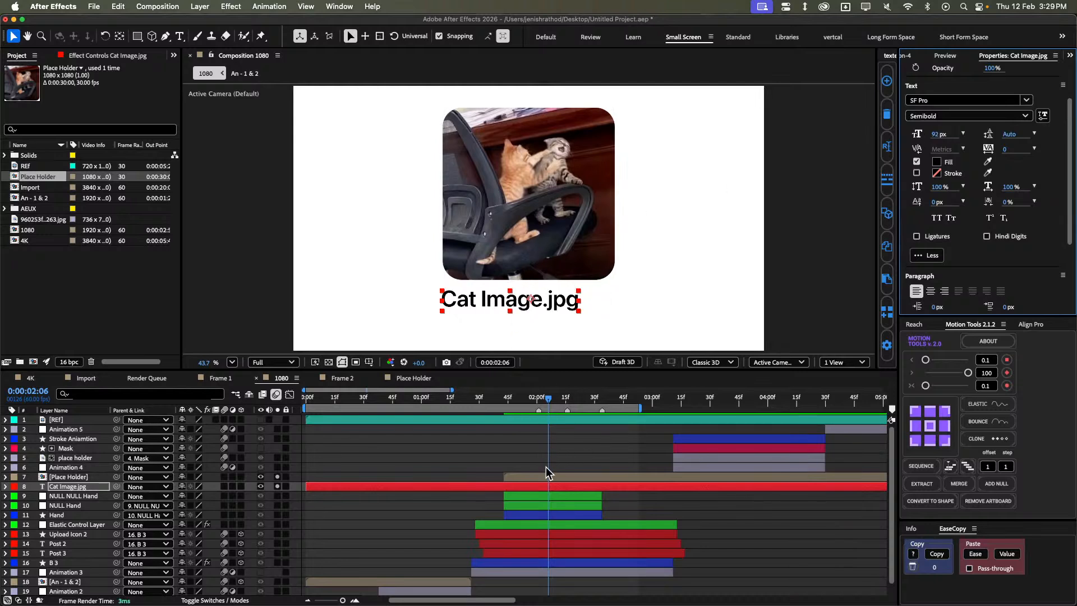
Align the Place Holder and Cat Image.jpg layers on their horizontal centres.
left_click(546, 476, "shift")
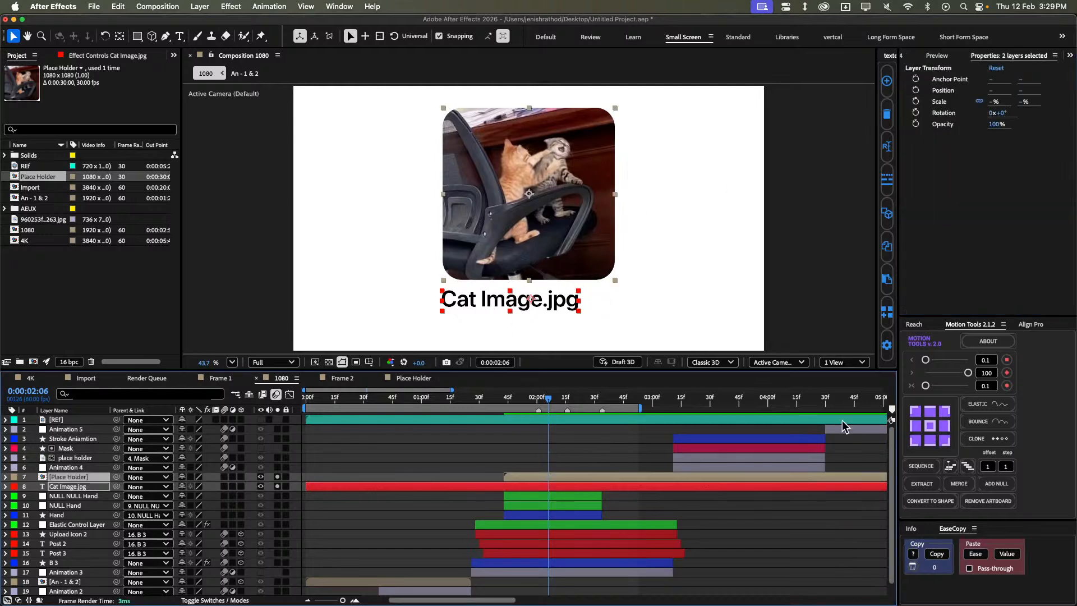
left_click(1031, 324)
left_click(929, 353)
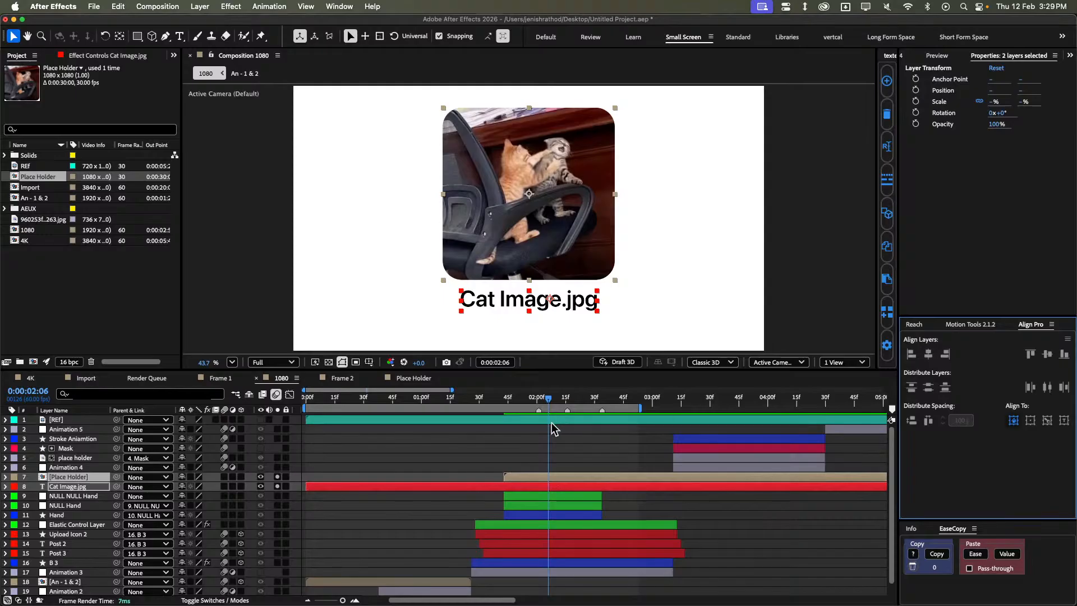
left_click(542, 458)
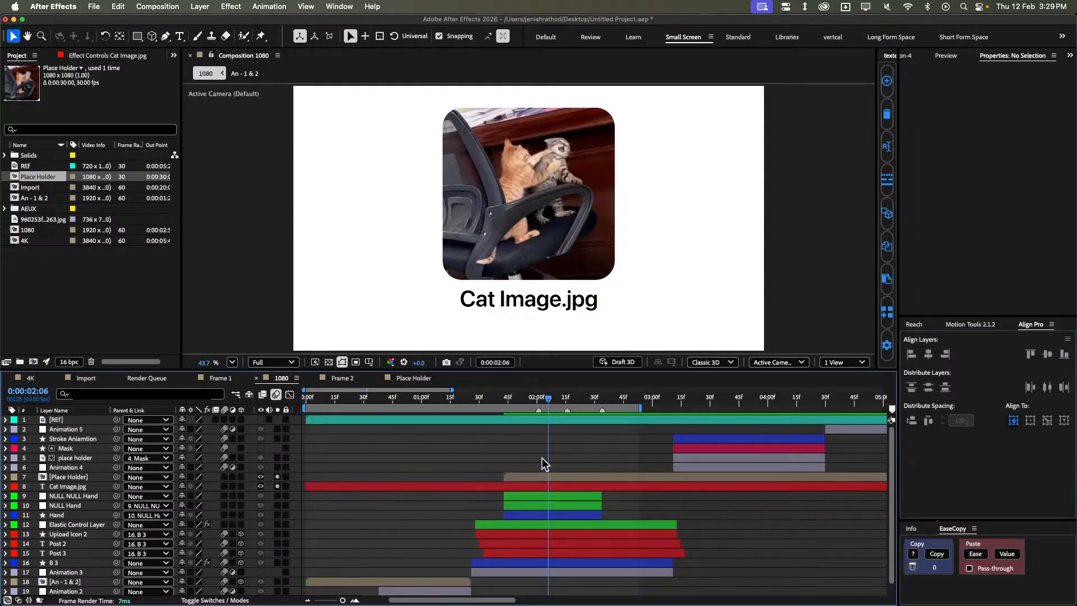
Distribute the Place Holder and Cat Image.jpg layers vertically with a spacing of 24 px between them.
left_click(459, 476)
left_click(513, 486, "shift")
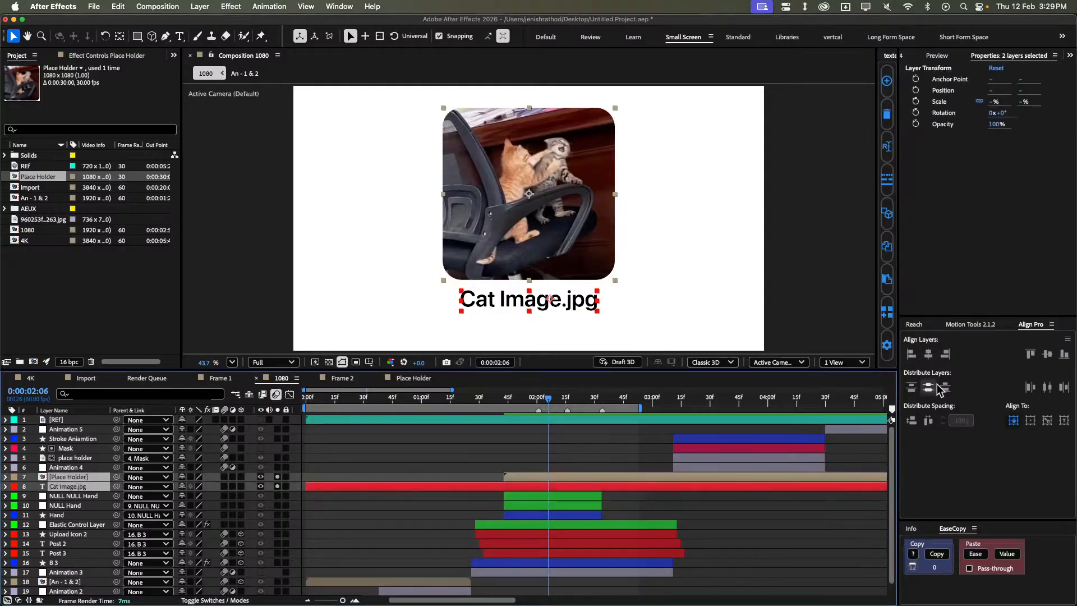
left_click(1047, 421)
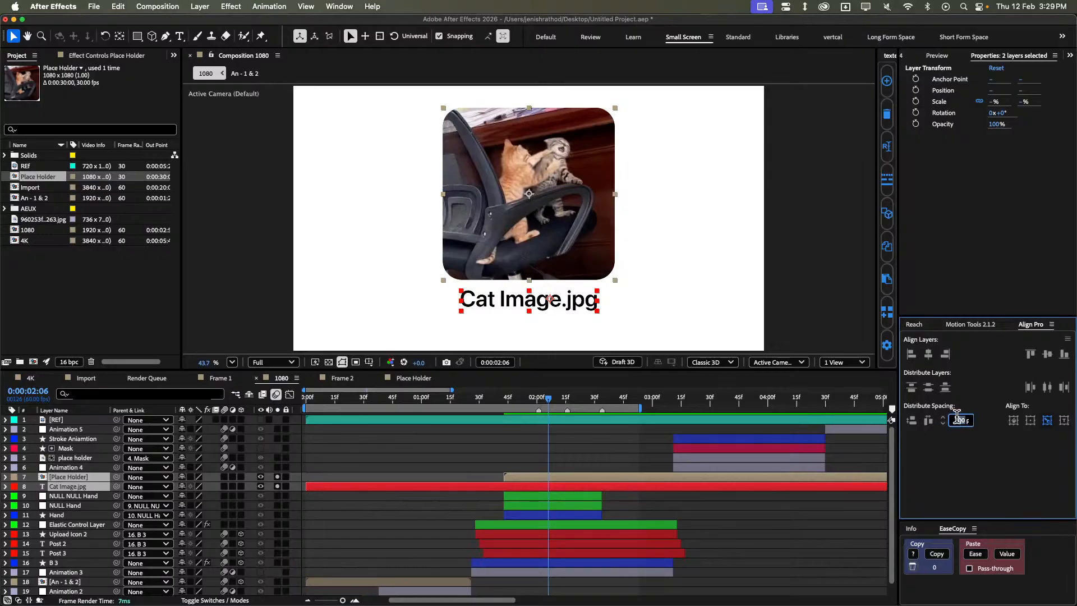
type("32")
left_click(911, 421)
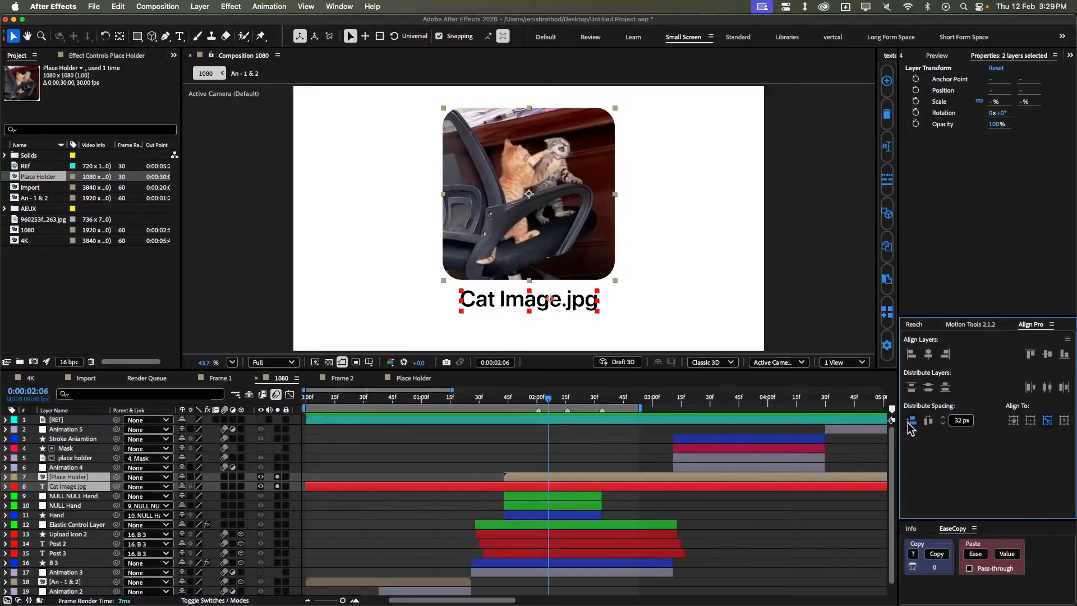
left_click(957, 418)
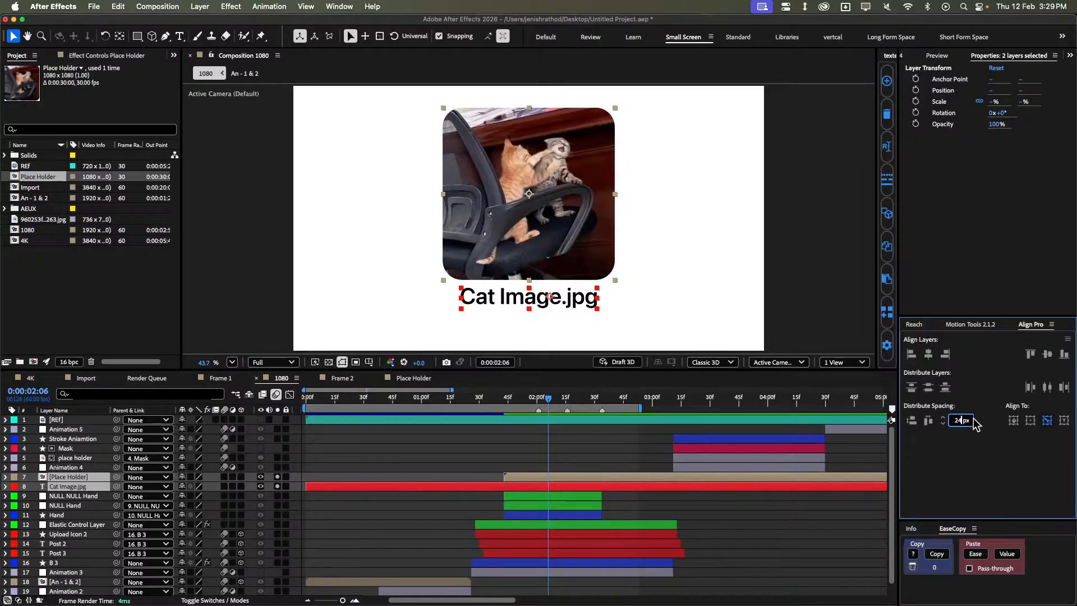
type("24")
left_click(912, 421)
left_click(531, 461)
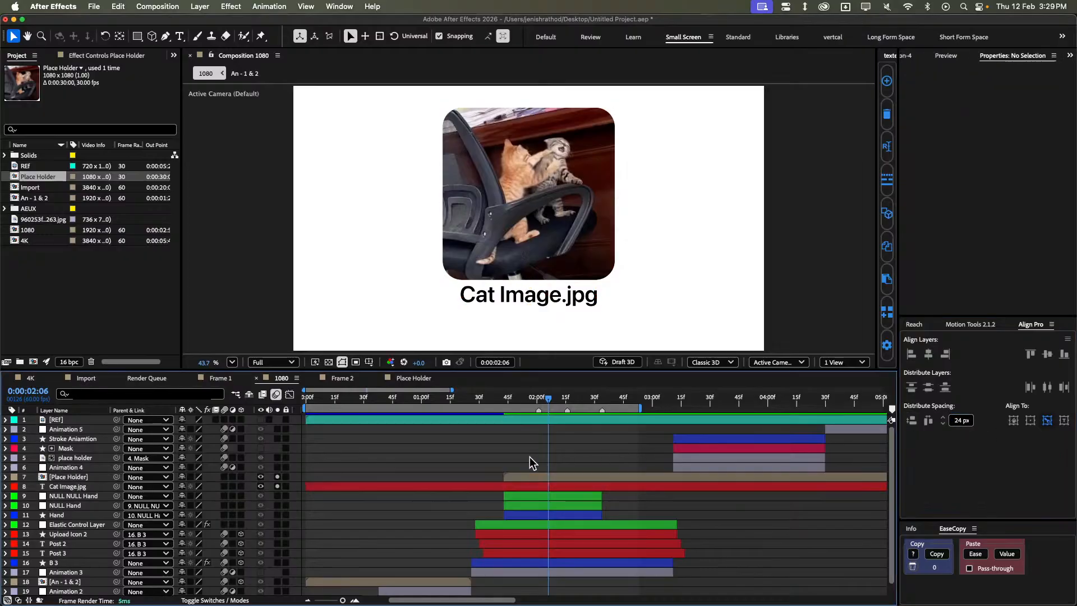
Trim the start of the Cat Image.jpg text layer to 0:00:01:43 and parent it to the Place Holder layer.
left_click(471, 488)
key("alt+shift+super+Left")
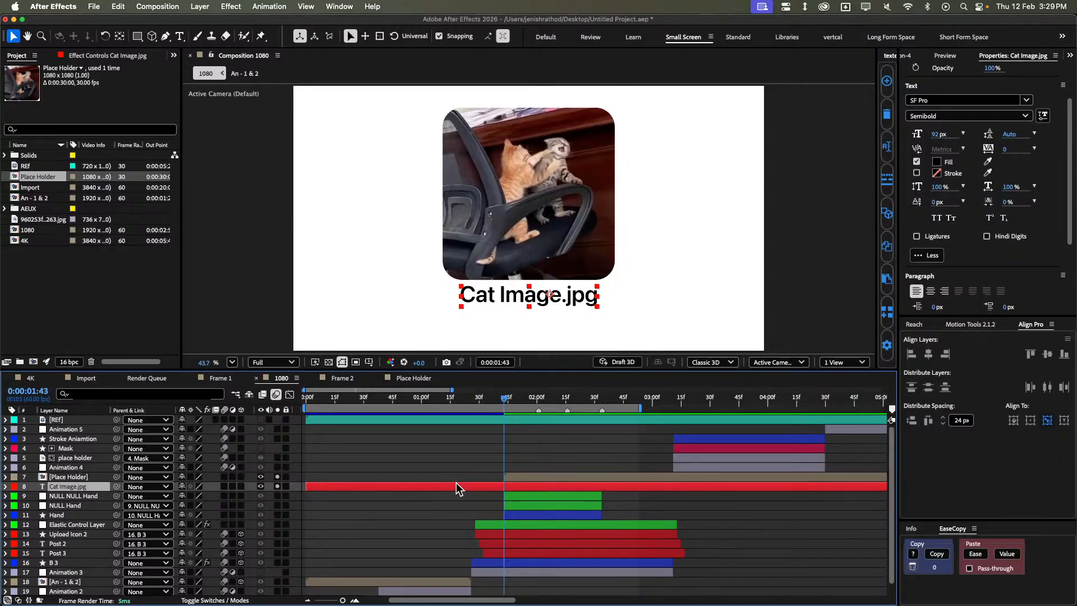
key("alt+[")
left_click(528, 476)
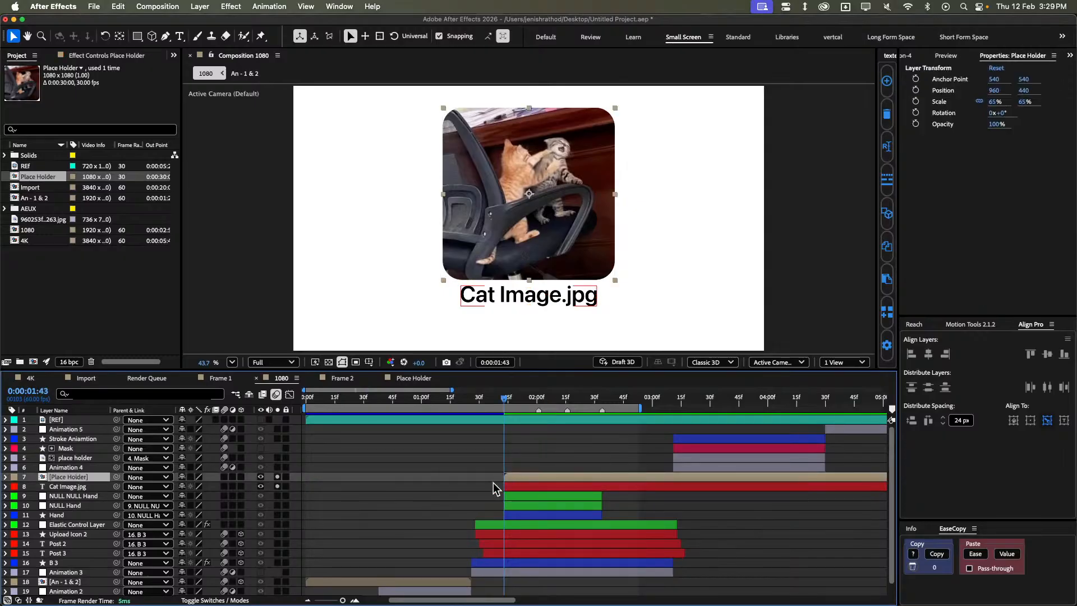
left_click(505, 487)
left_click_drag(116, 486, 99, 477)
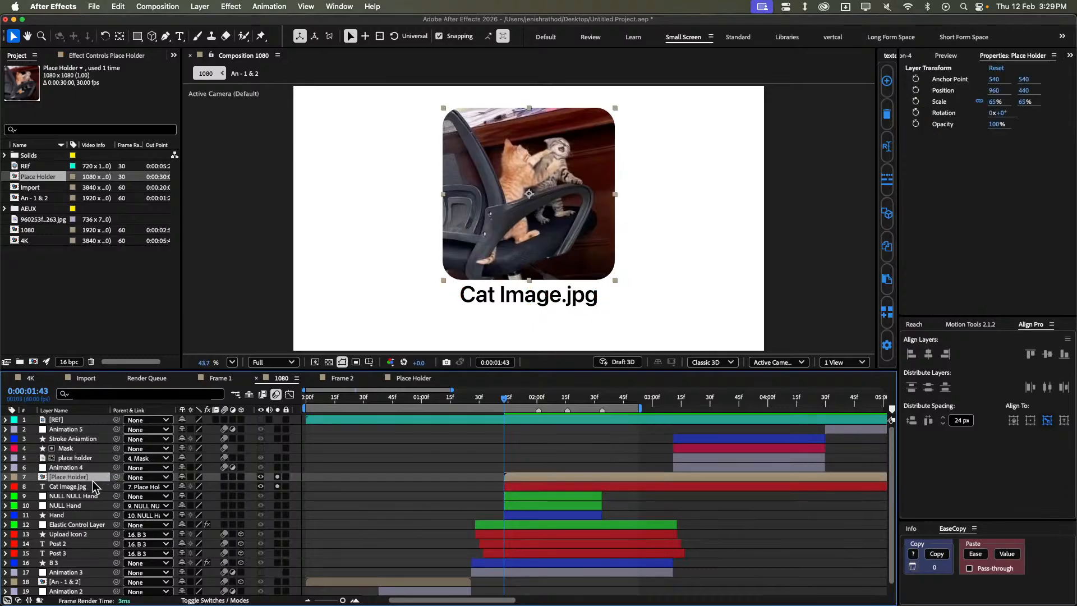
Move the Place Holder and Cat Image.jpg layers directly below the Hand layer in the stack.
left_click(92, 486, "shift")
left_click_drag(93, 486, 94, 522)
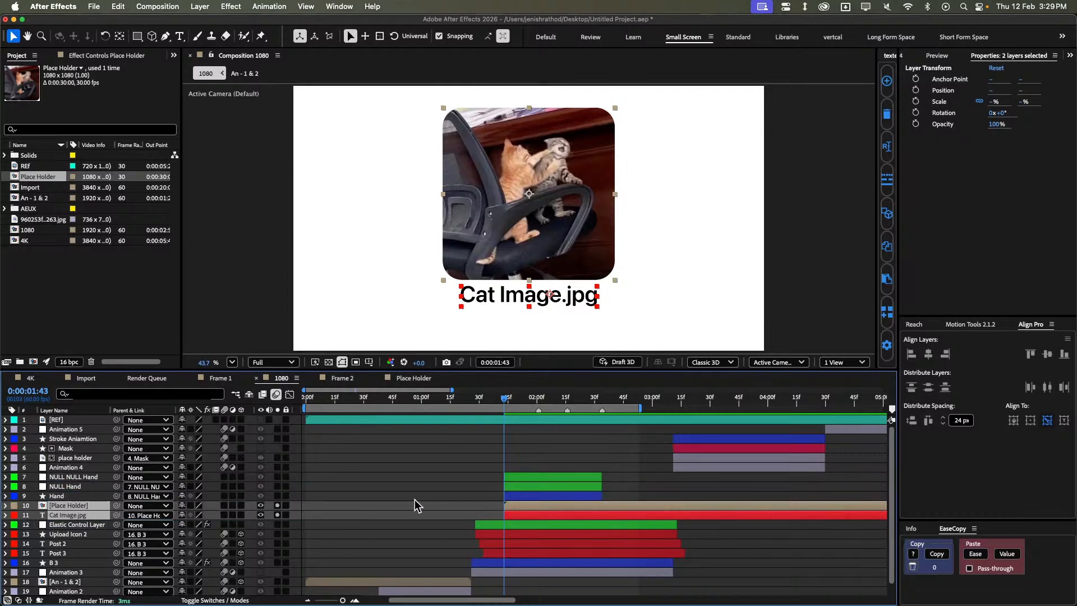
left_click(479, 494)
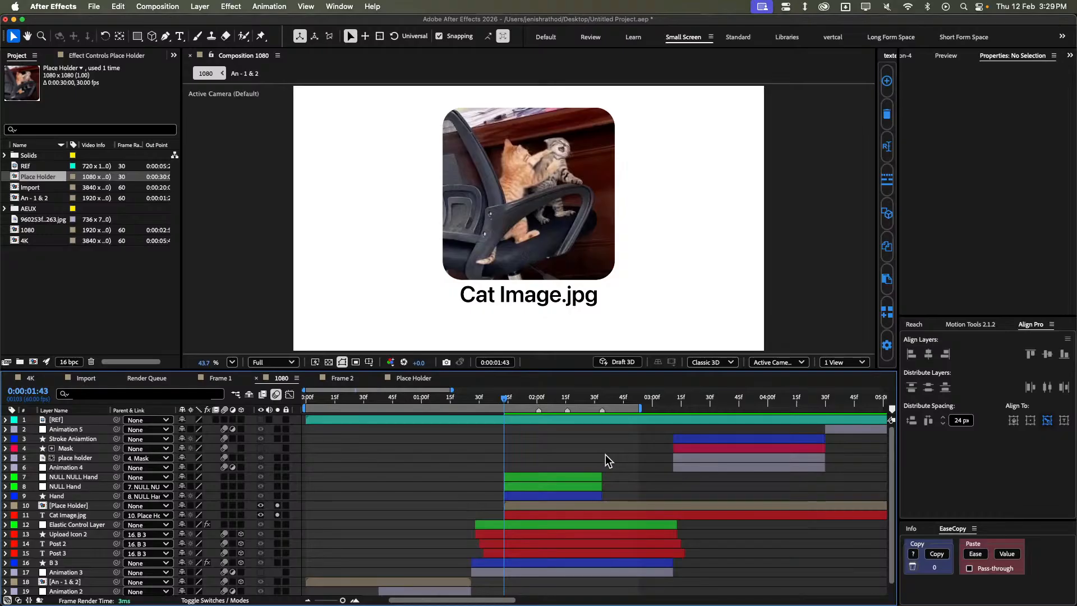
Reveal the NULL Hand layer's keyframes and set the current time to its scale keyframe at 0:00:02:09.
left_click(596, 401)
key("k")
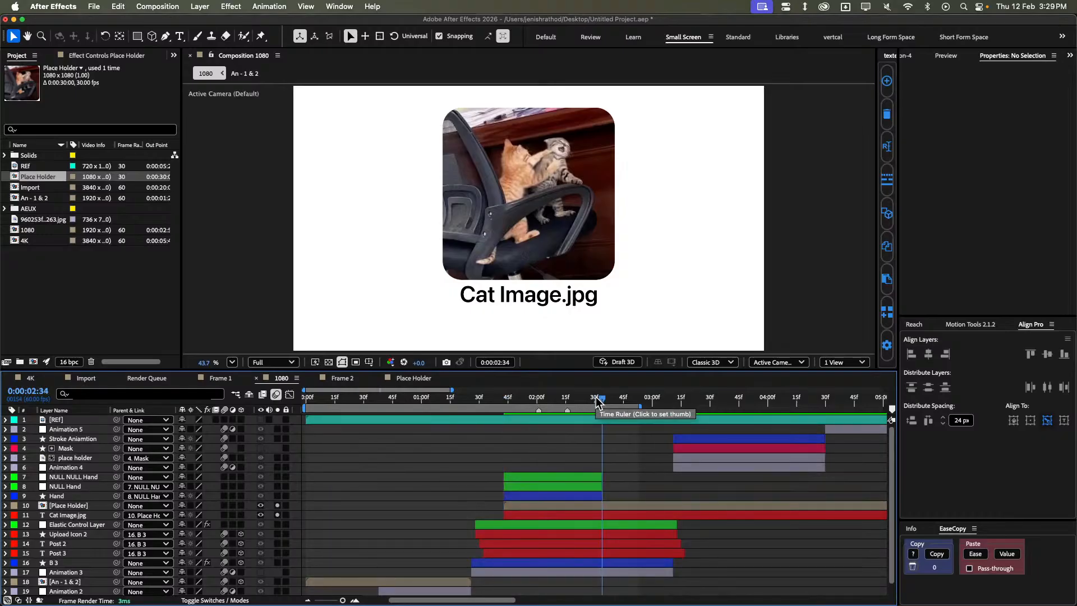
key("shift+super+Left")
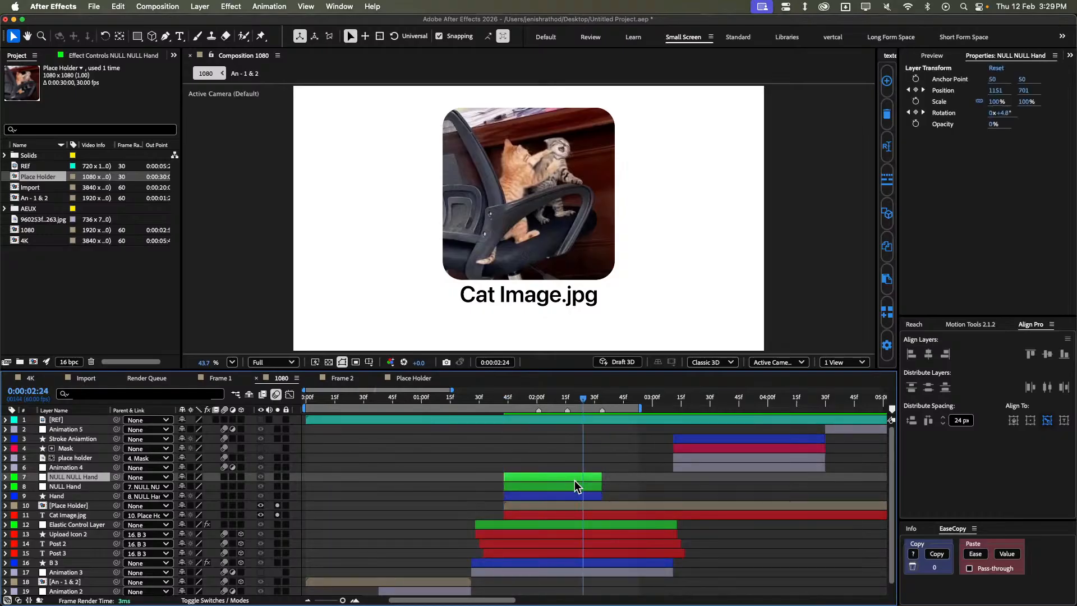
left_click(568, 487)
key("u")
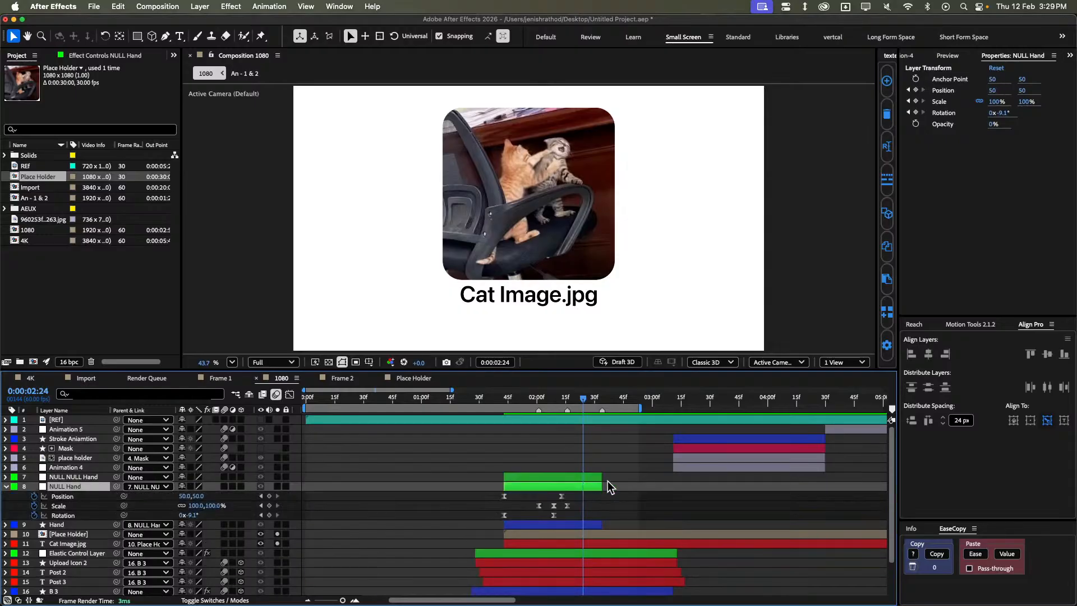
key("j")
left_click(595, 496)
key("j")
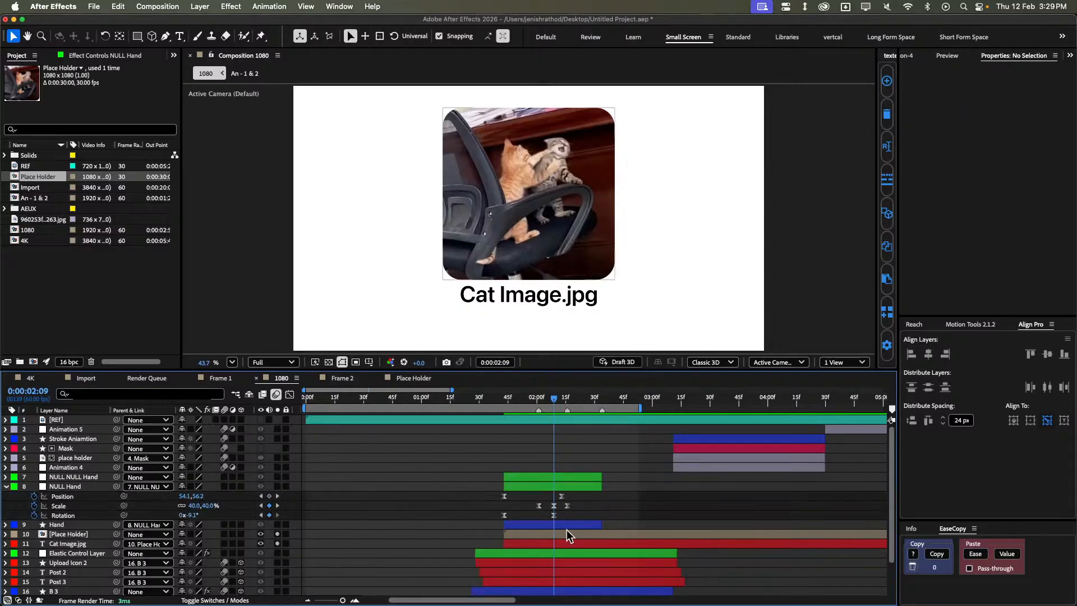
Split the Place Holder and Cat Image.jpg layers at 0:00:02:09 and delete the parts after it.
left_click(567, 525)
left_click(617, 528)
left_click(566, 535)
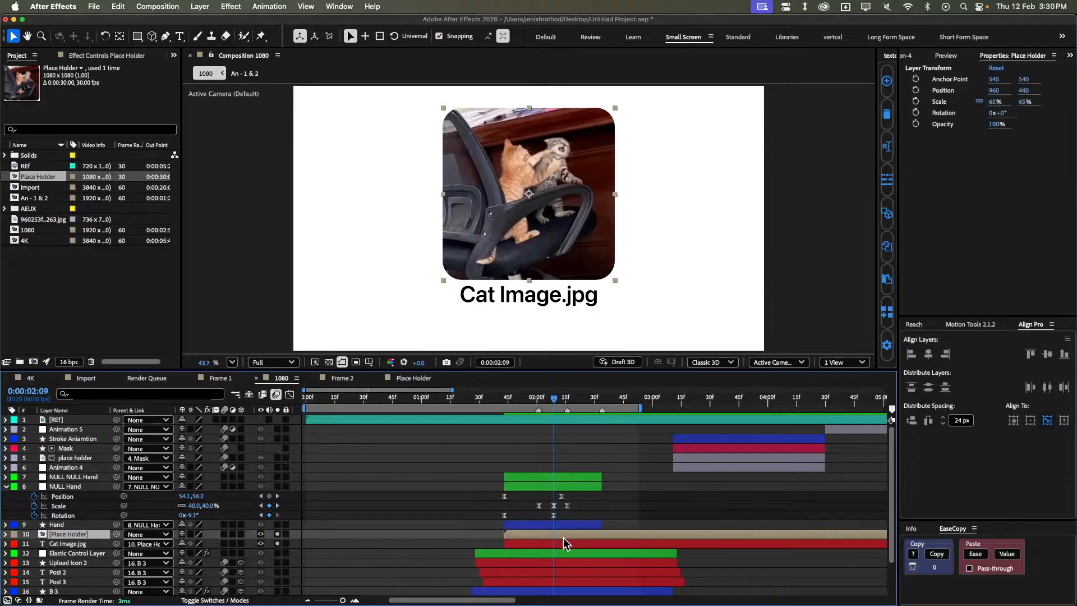
left_click(556, 543, "shift")
key("super+shift+d")
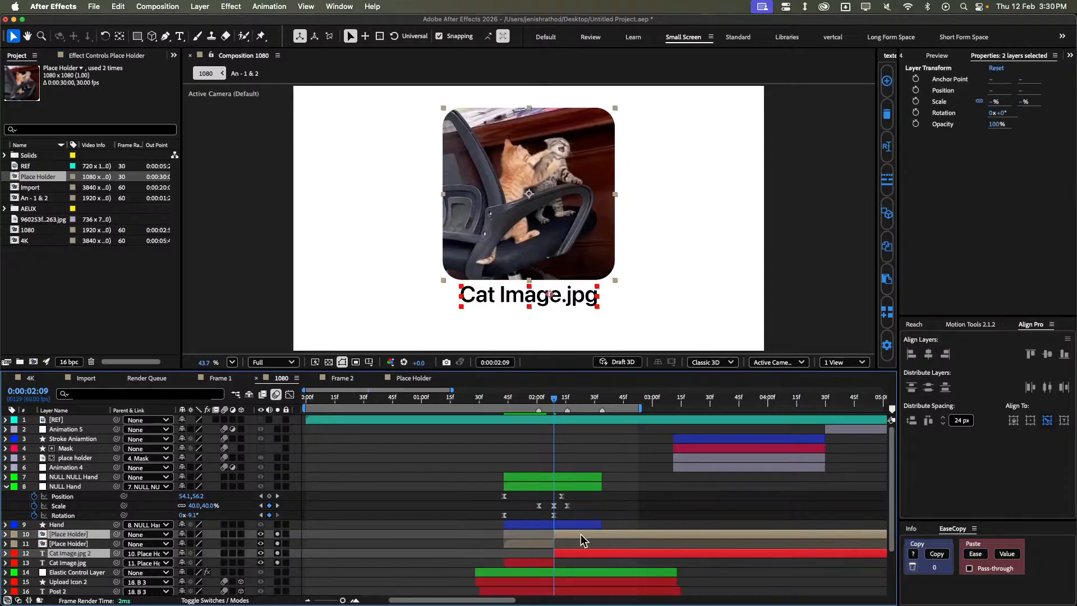
key("Delete")
Go to 0:00:01:53 and add a controlling null to the Place Holder layer.
key("=")
key("=")
left_click_drag(541, 399, 415, 416)
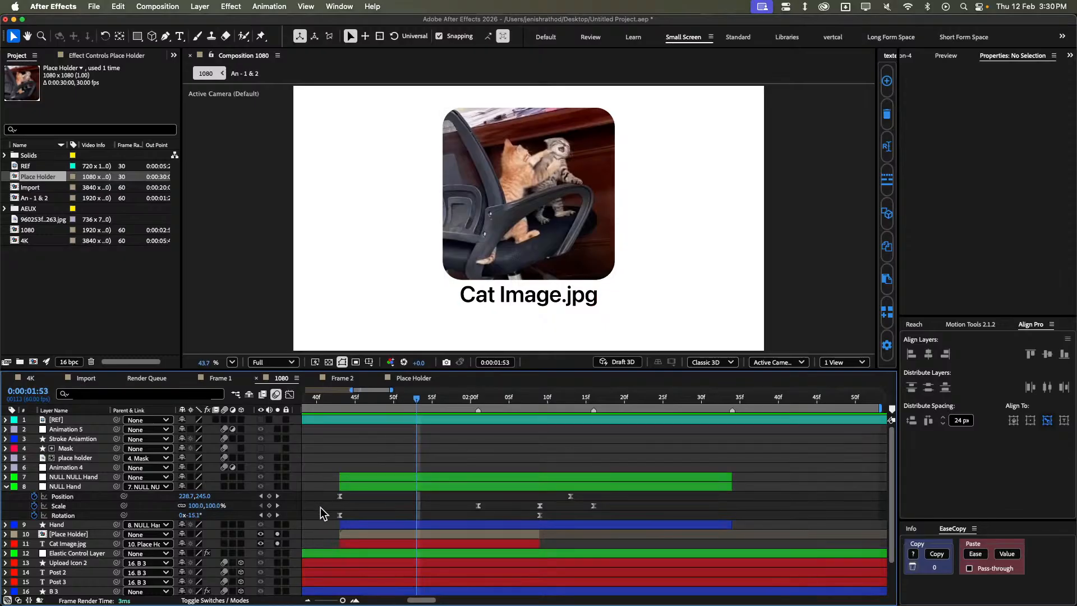
left_click(352, 534)
left_click(379, 542, "shift")
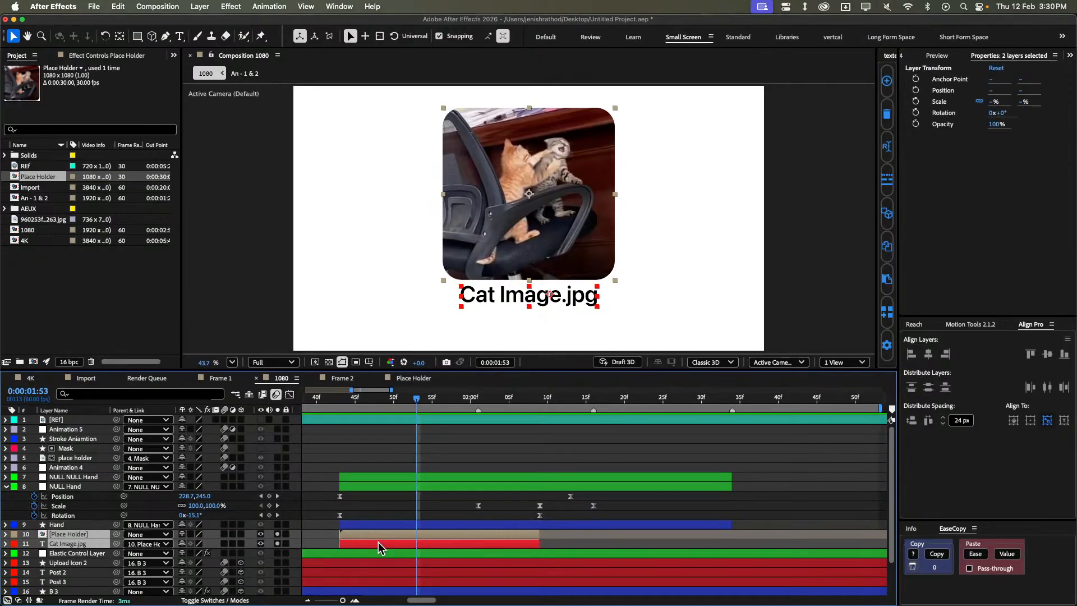
left_click(352, 540, "super")
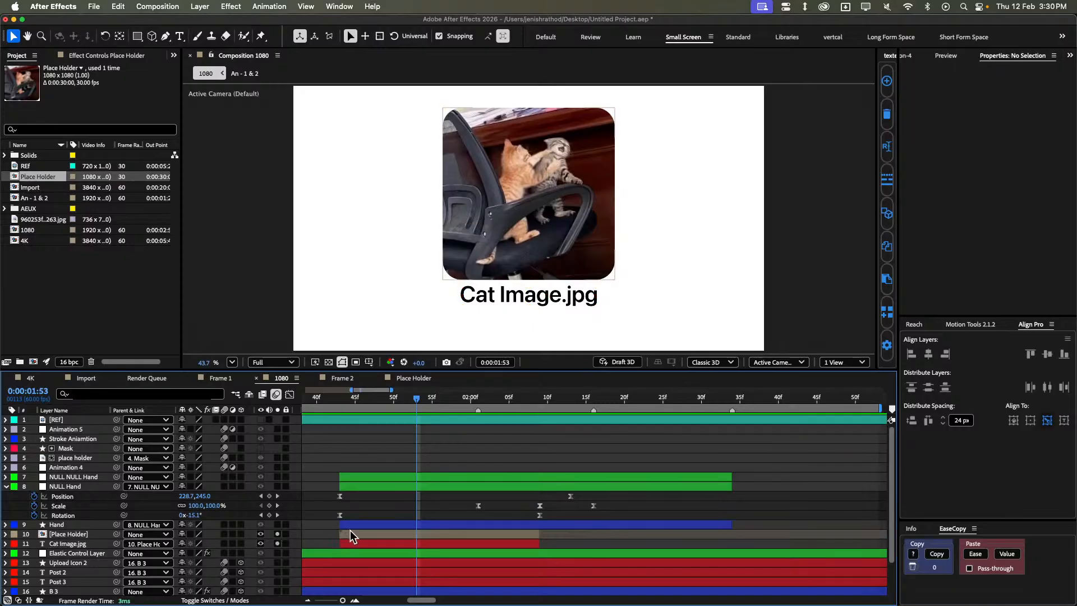
left_click(970, 325)
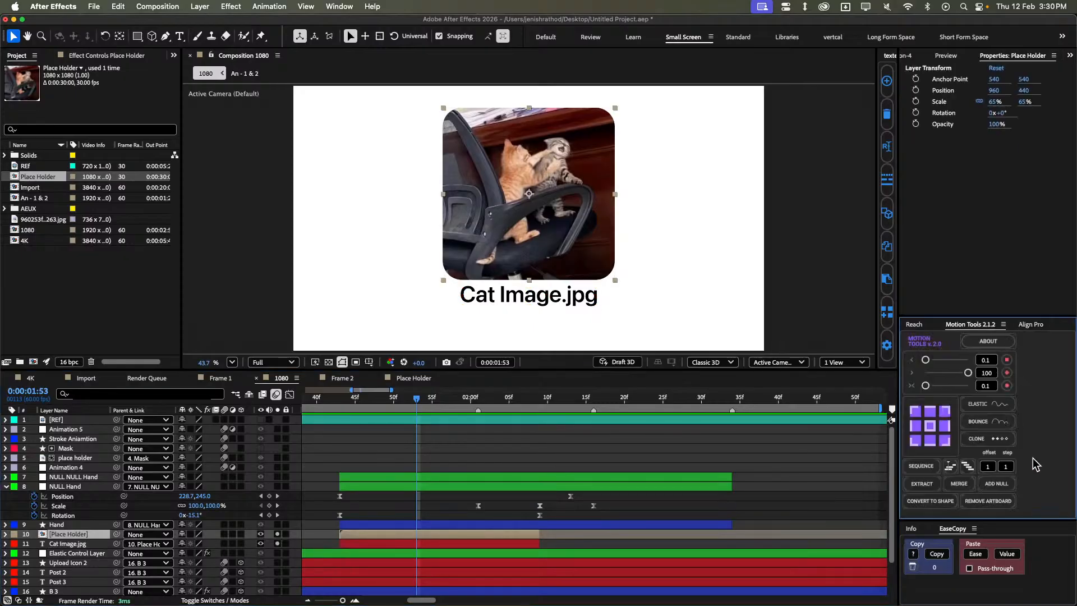
left_click(998, 483)
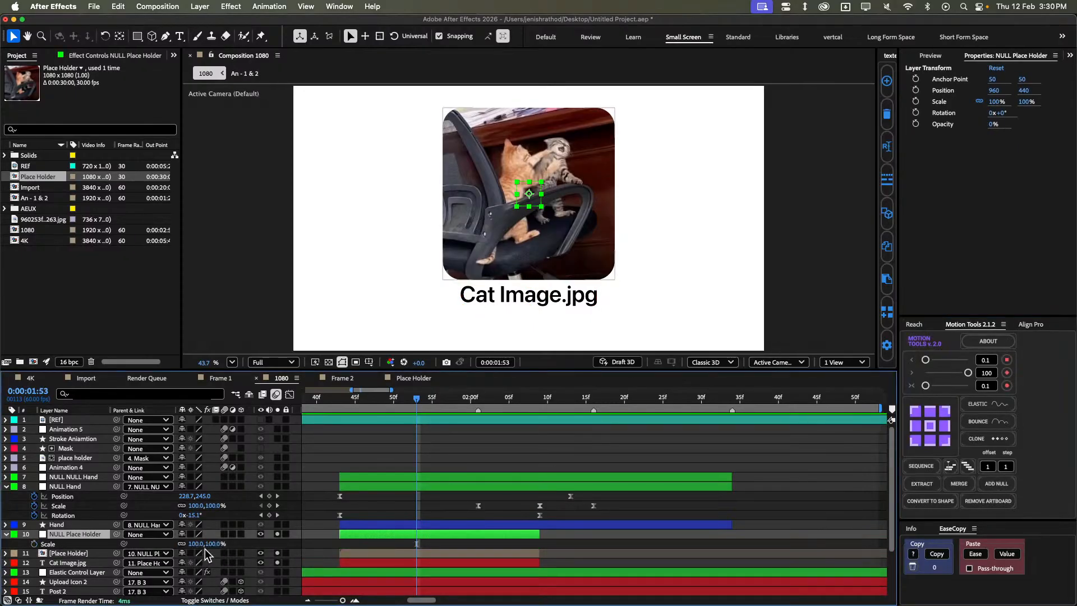
Turn off solo for the null, Place Holder and Cat Image.jpg layers and scale the NULL Place Holder down to 34%.
left_click_drag(213, 544, 205, 544)
left_click(277, 534)
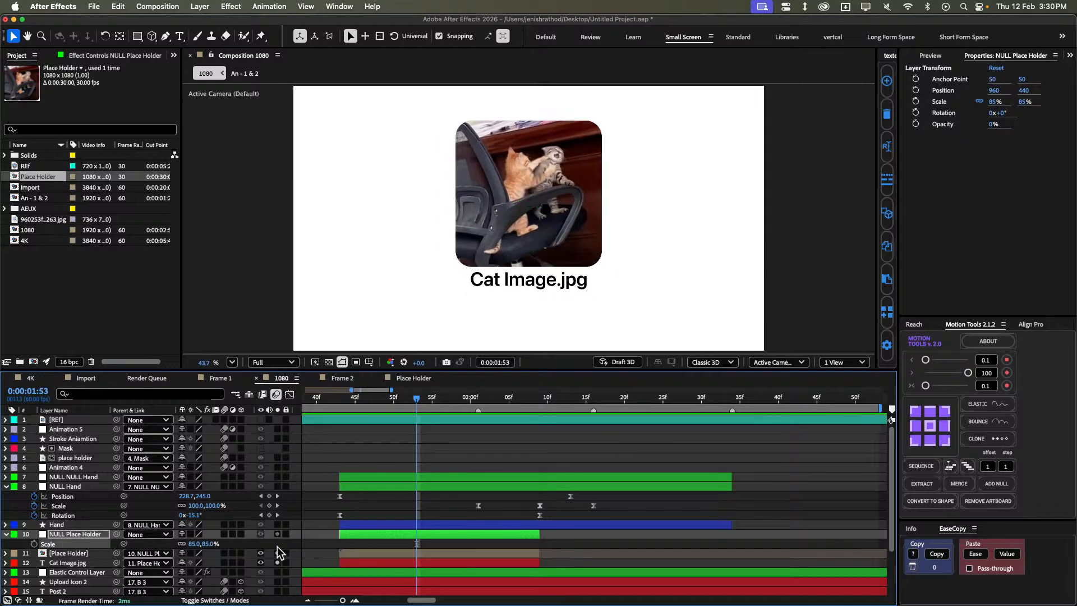
left_click(277, 552)
left_click(277, 562)
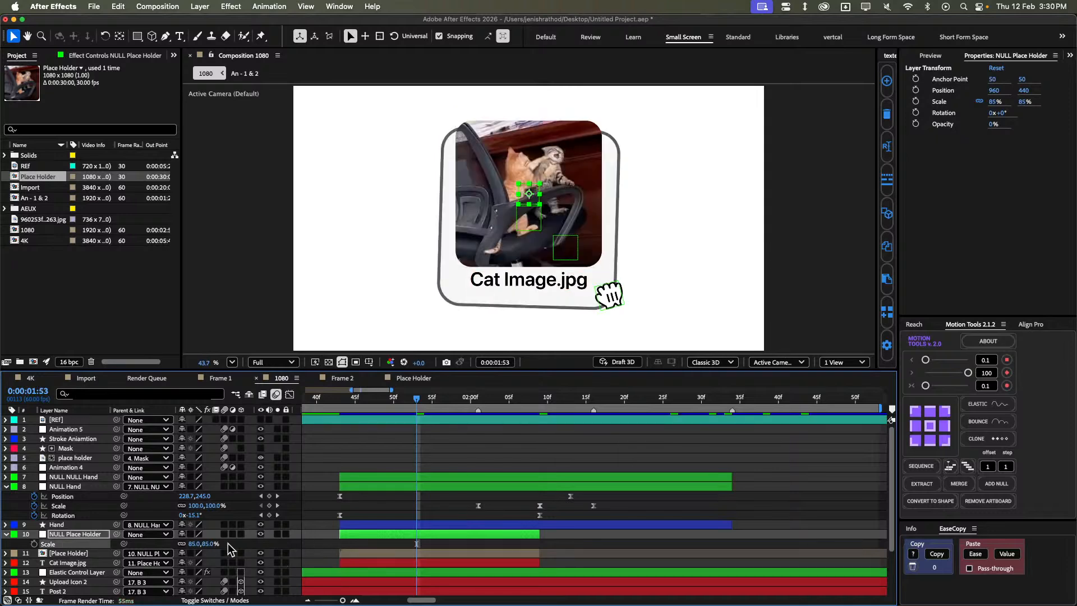
left_click_drag(210, 543, 199, 543)
left_click_drag(190, 542, 181, 541)
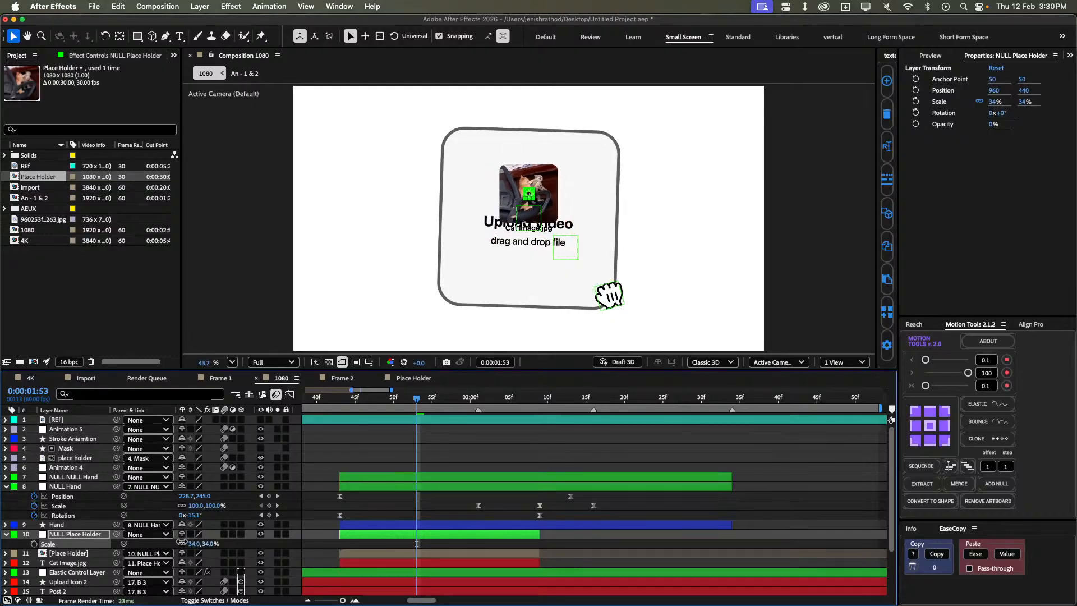
Nudge the NULL Place Holder down and to the right onto the hand, to position 1320, 880.
key("shift+Down")
key("shift+Down")
key("shift+Down")
key("shift+Down")
key("shift+Down")
key("shift+Down")
key("shift+Down")
key("shift+Down")
key("shift+Down")
key("shift+Down")
key("shift+Down")
key("shift+Down")
key("shift+Down")
key("shift+Down")
key("shift+Down")
key("shift+Down")
key("shift+Down")
key("shift+Down")
key("shift+Down")
key("shift+Down")
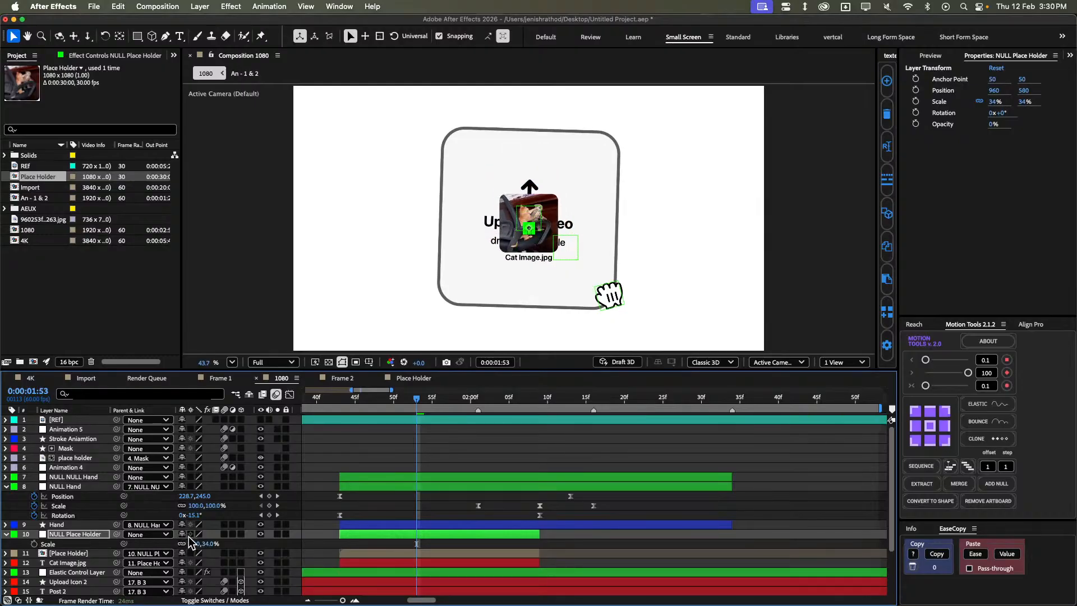
key("shift+Down")
key("shift+Down")
key("shift+Down")
key("shift+Down")
key("shift+Down")
key("shift+Down")
key("shift+Down")
key("shift+Down")
key("shift+Down")
key("shift+Down")
key("shift+Down")
key("shift+Down")
key("shift+Right")
key("shift+Right")
key("shift+Right")
key("shift+Right")
key("shift+Right")
key("shift+Right")
key("shift+Right")
key("shift+Right")
key("shift+Right")
key("shift+Right")
key("shift+Right")
key("shift+Right")
key("shift+Right")
key("shift+Right")
key("shift+Right")
key("shift+Right")
key("shift+Right")
key("shift+Right")
key("shift+Right")
key("shift+Right")
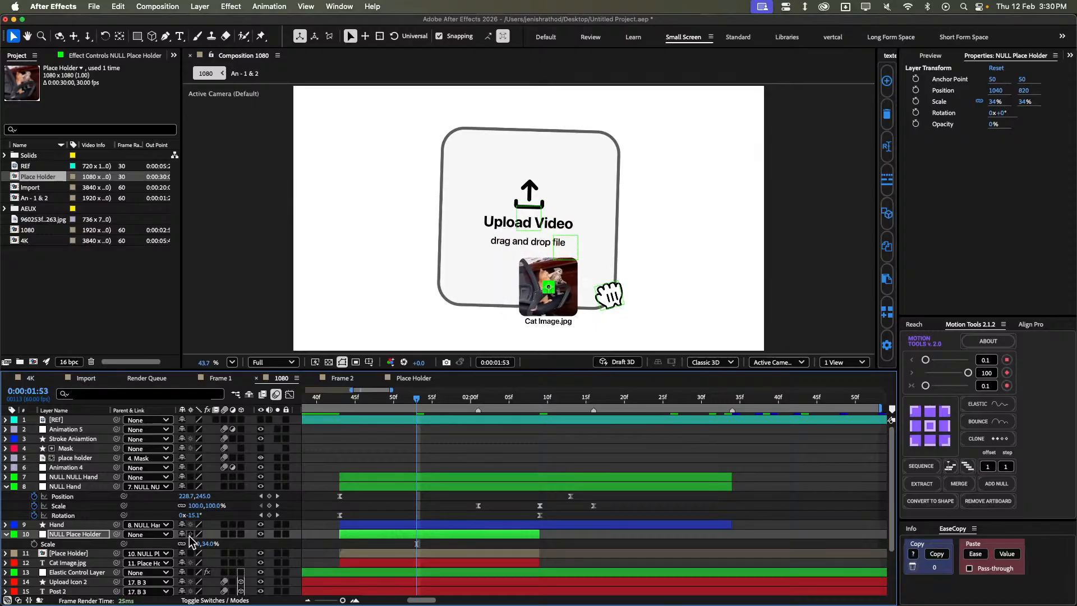
key("shift+Right")
key("shift+Right")
key("shift+Right")
key("shift+Right")
key("shift+Right")
key("shift+Right")
key("shift+Right")
key("shift+Right")
key("shift+Right")
key("shift+Right")
key("shift+Right")
key("shift+Right")
key("shift+Right")
key("shift+Right")
key("shift+Down")
key("shift+Down")
key("shift+Down")
key("shift+Down")
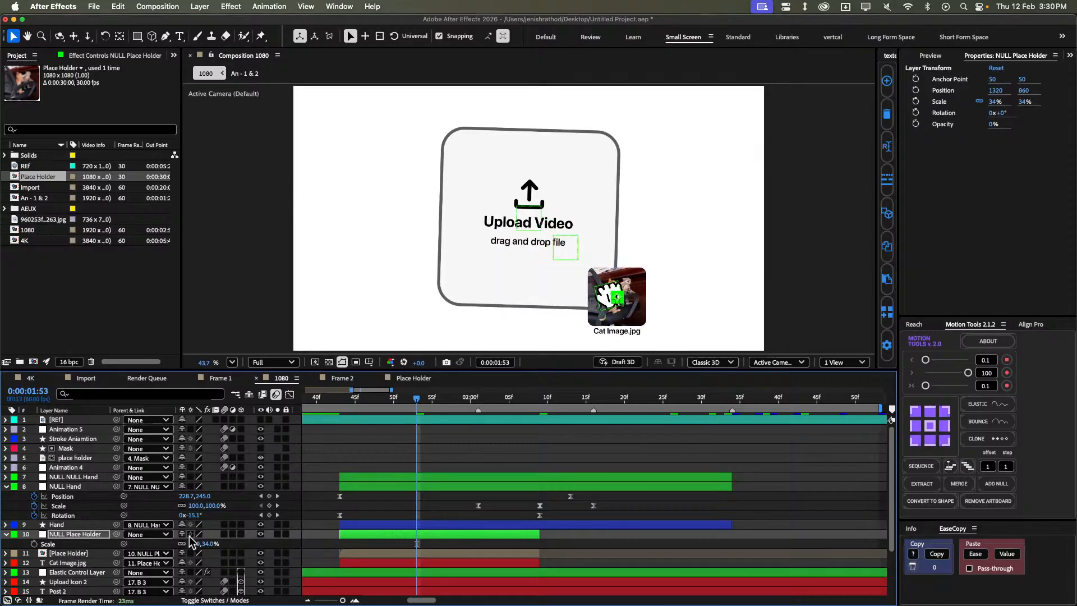
key("shift+Down")
key("shift+Down")
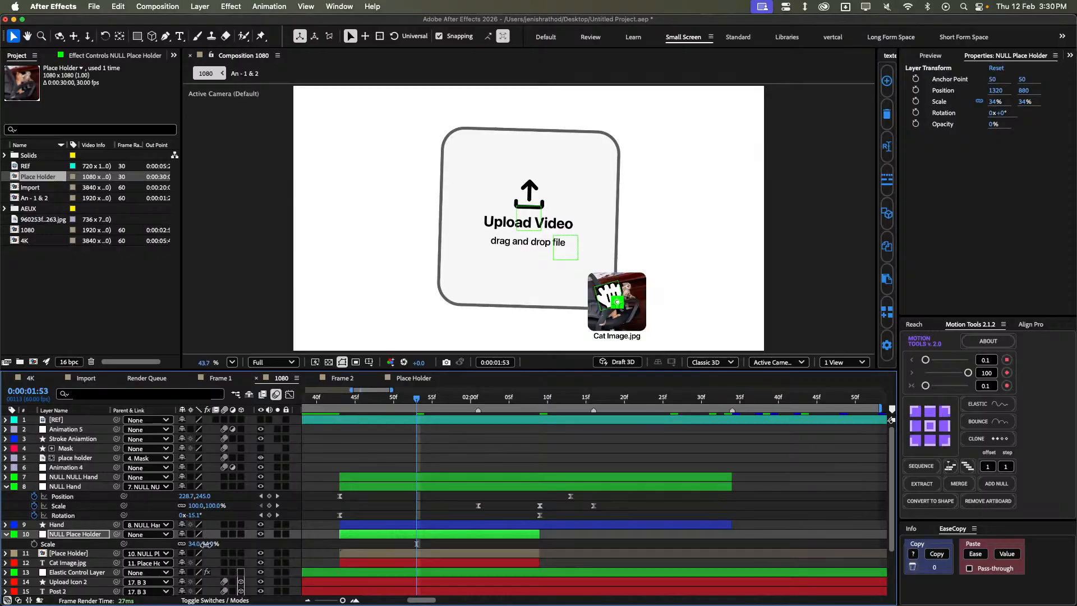
Set the scale of the NULL Place Holder to 24%, after trying 20%.
left_click(206, 543)
type("20")
key("Return")
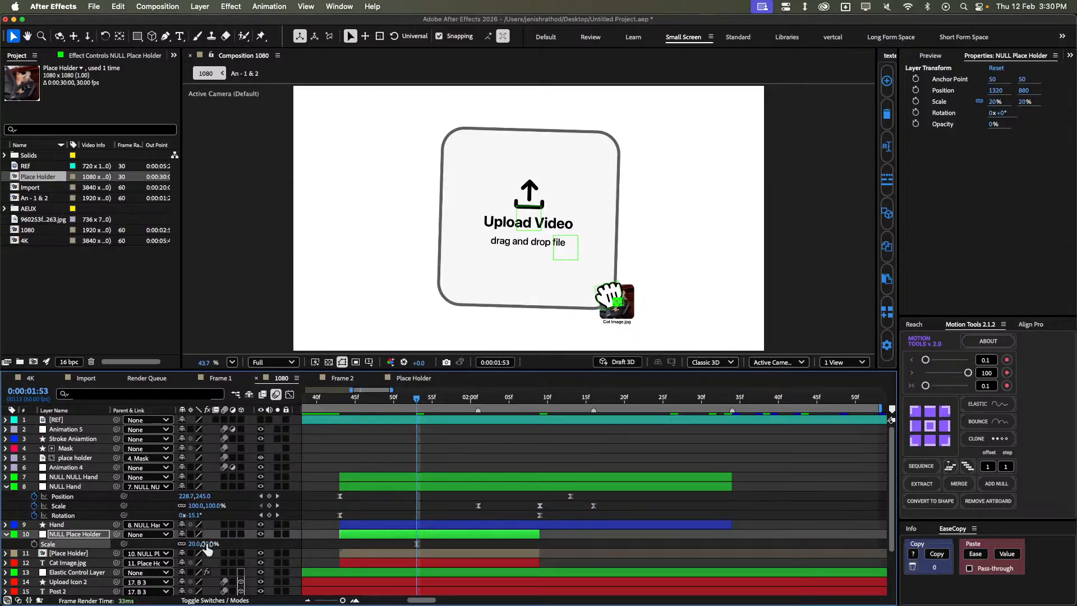
left_click(206, 543)
type("24")
key("Return")
left_click(391, 511)
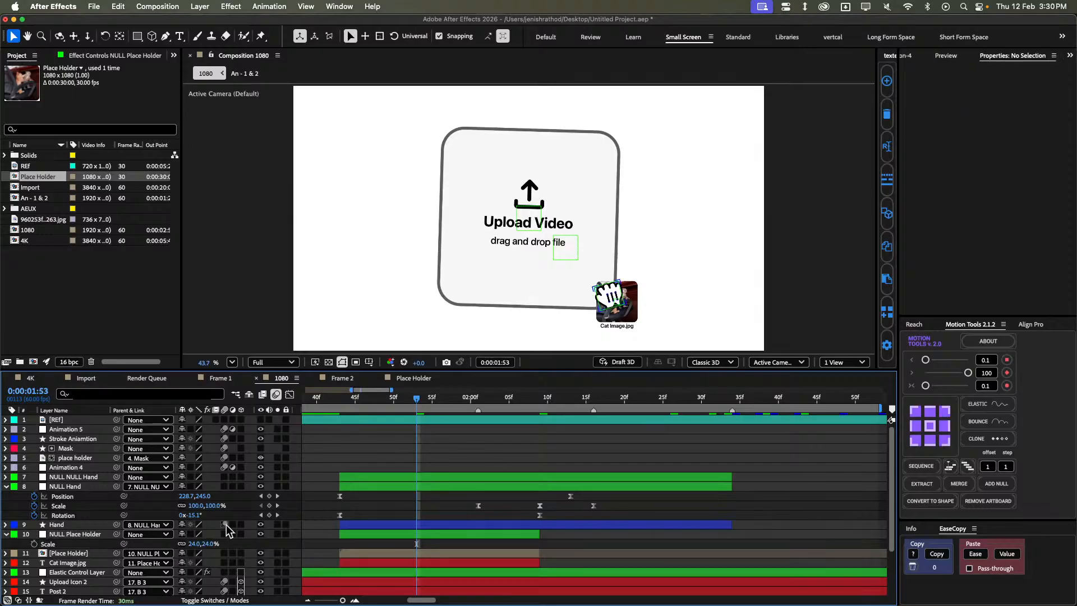
Parent the NULL Place Holder layer to the NULL Hand layer at 0:00:02:02.
left_click_drag(426, 401, 483, 447)
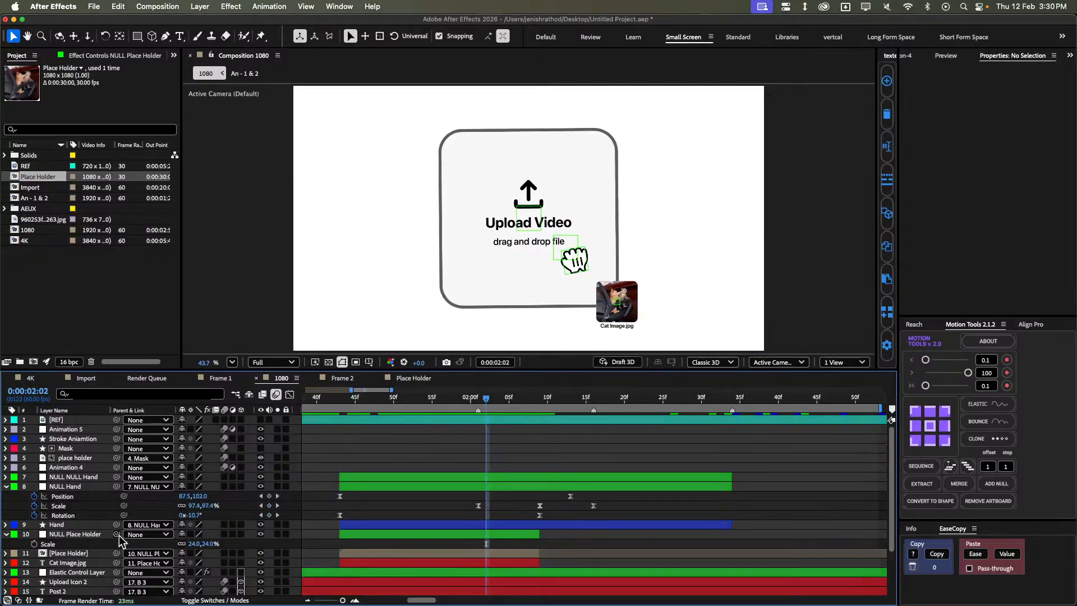
left_click_drag(60, 501, 67, 492)
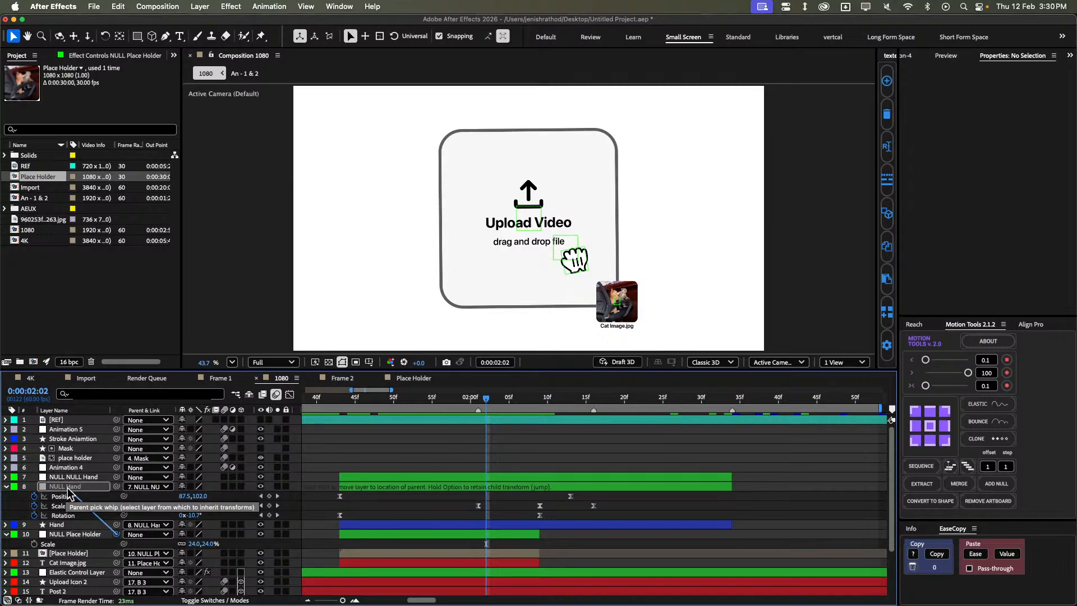
left_click_drag(67, 493, 68, 488)
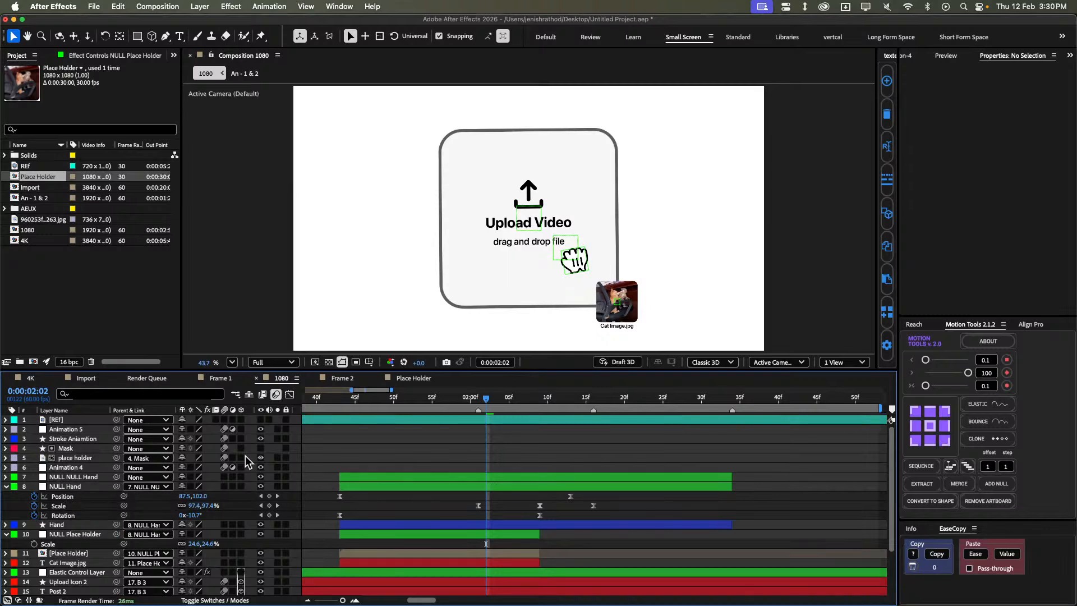
At 0:00:01:59, nudge the NULL Place Holder up and to the left so the thumbnail sits under the hand, to position 58.7, 101.1.
left_click_drag(499, 405, 463, 421)
left_click(415, 536)
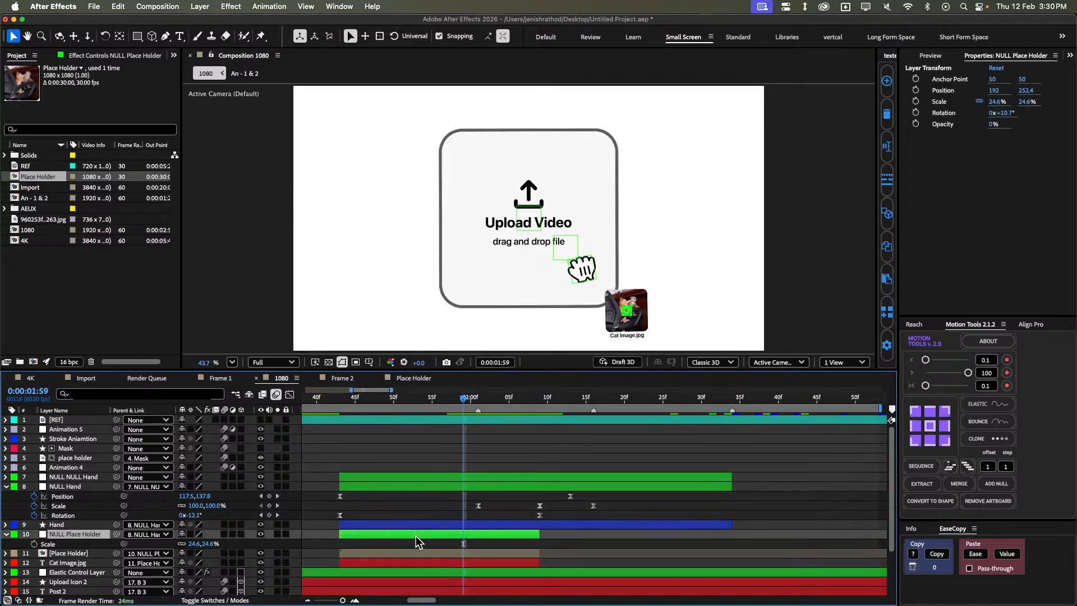
key("shift+Up")
key("shift+Up")
key("shift+Up")
key("shift+Up")
key("shift+Left")
key("shift+Left")
key("shift+Left")
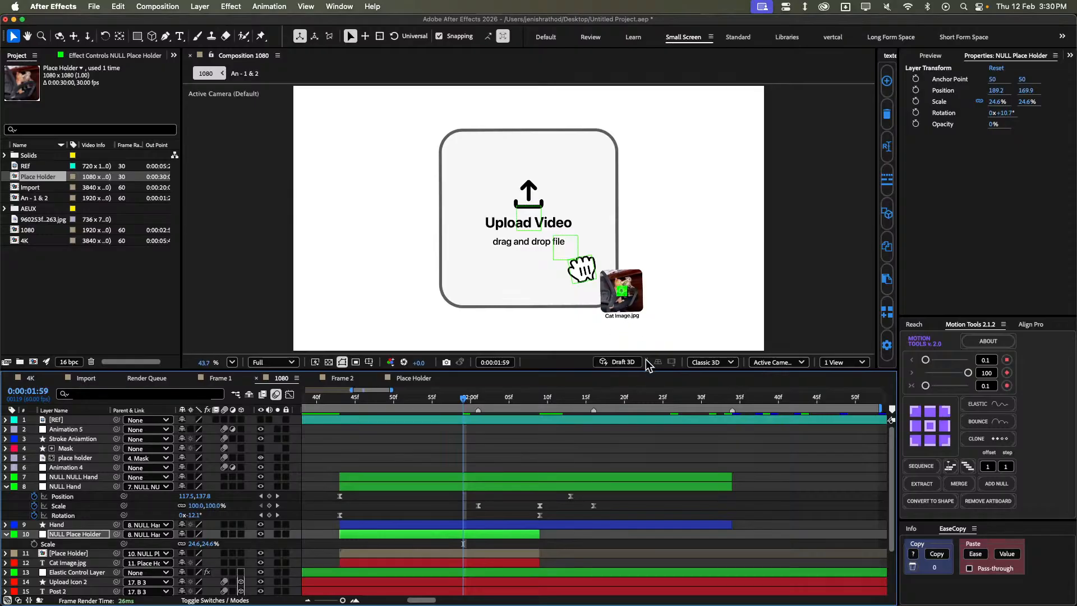
key("shift+Left")
key("shift+Left")
key("shift+Left")
scroll(613, 304, "up", 3)
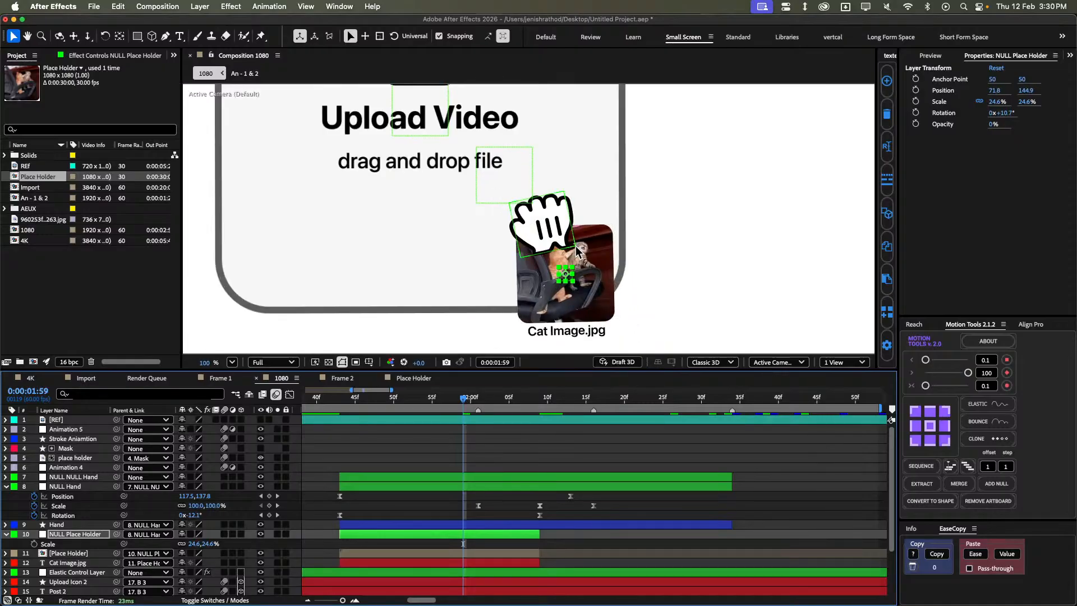
key("shift+Up")
key("shift+Up")
key("shift+Up")
key("shift+Up")
key("shift+Left")
key("shift+Left")
key("shift+Up")
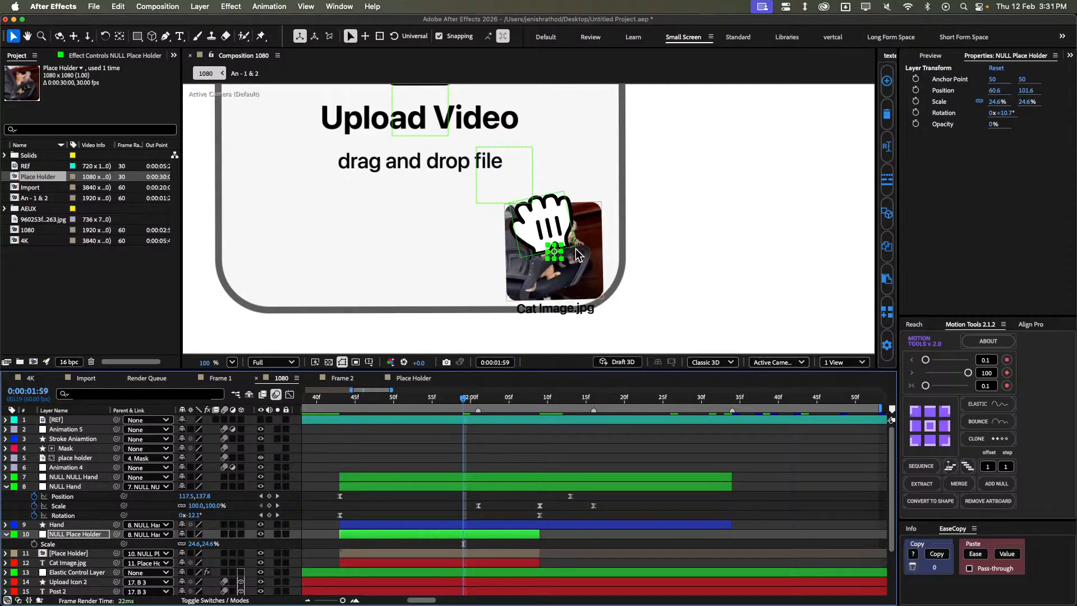
key("Left")
key("Left")
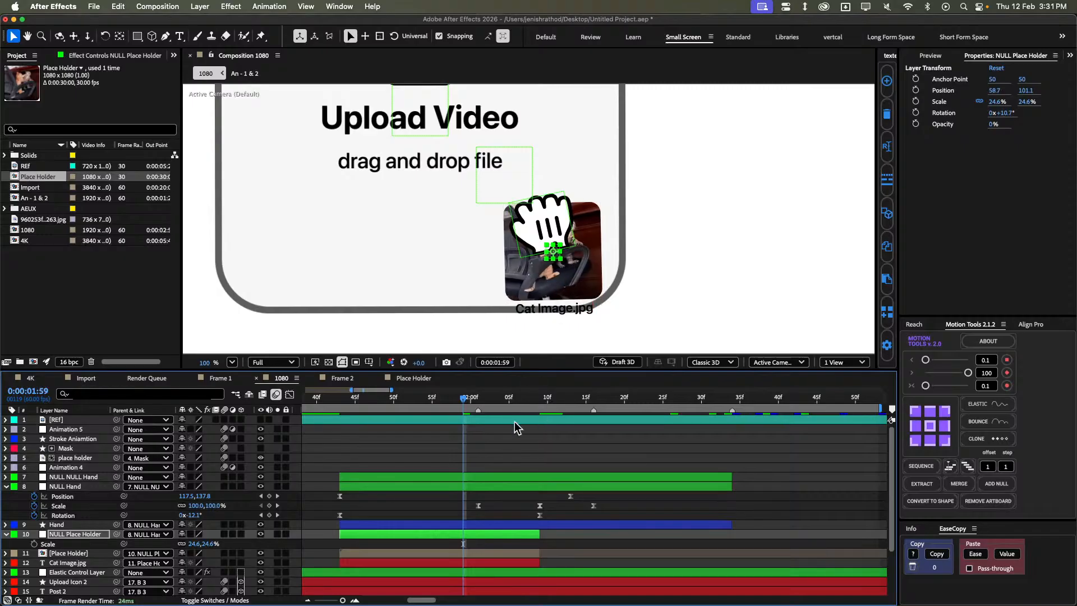
Go to 0:00:01:43 and add a rotation keyframe to the NULL Place Holder.
left_click(381, 505)
key("j")
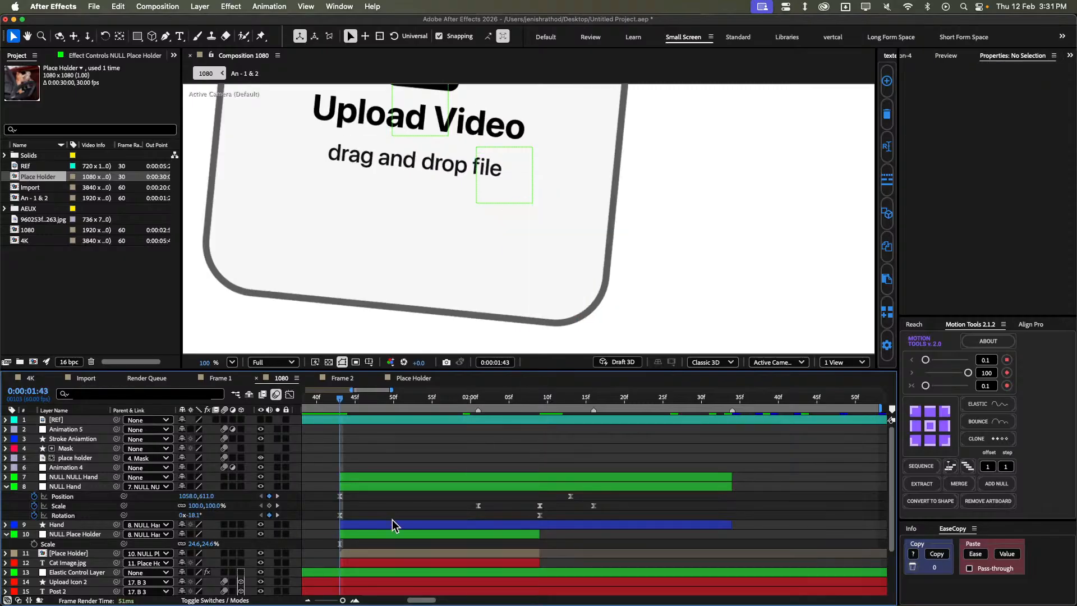
left_click(381, 530)
key("r")
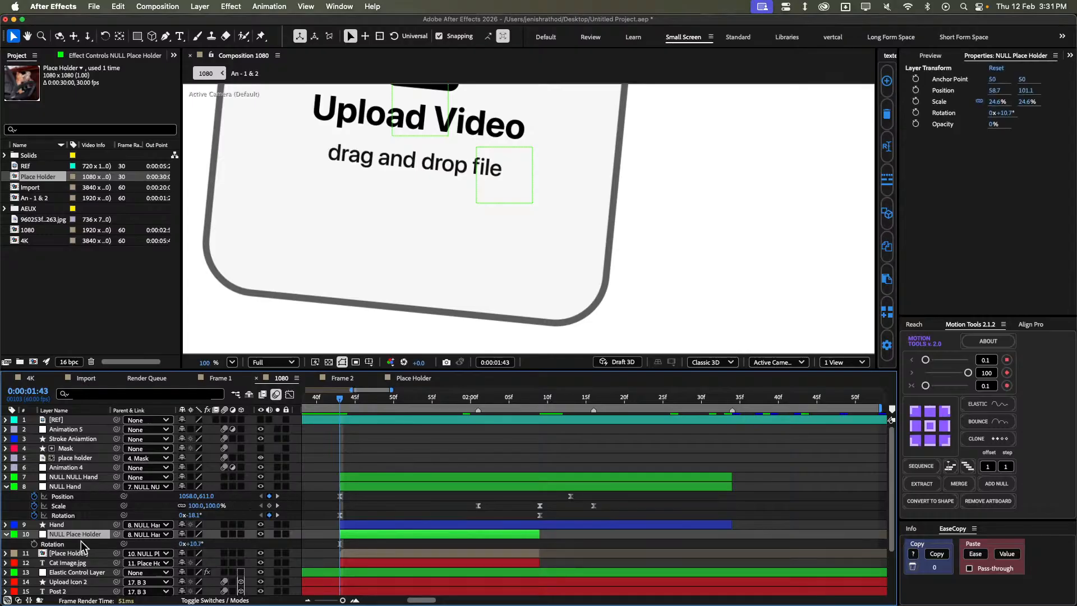
left_click(34, 544)
key("shift+/")
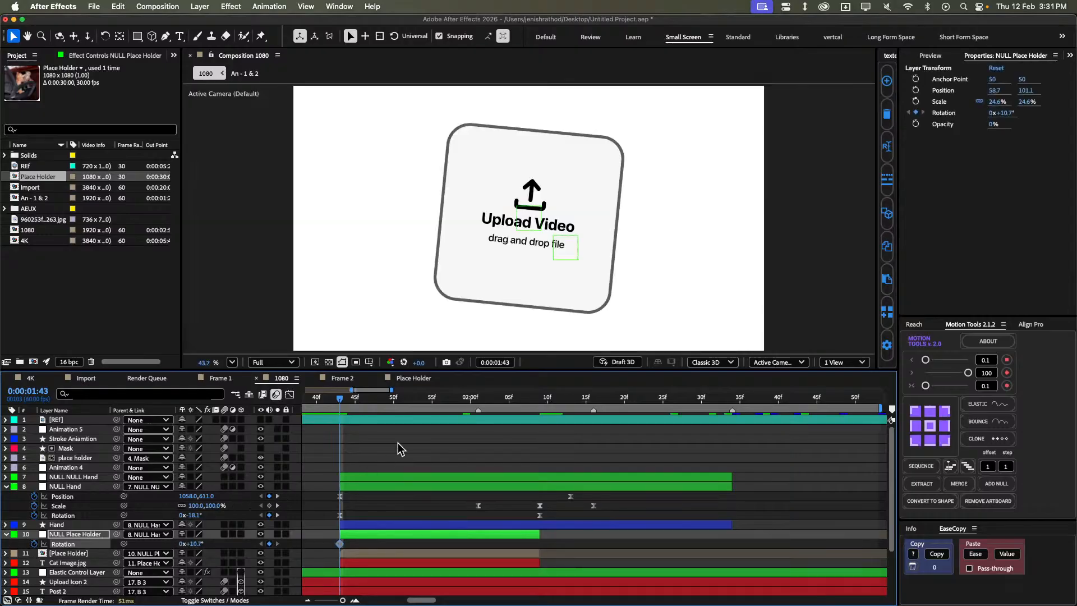
Set the NULL Place Holder's rotation to -4.3° at 0:00:02:01, ease both rotation keyframes and preview the motion.
key("k")
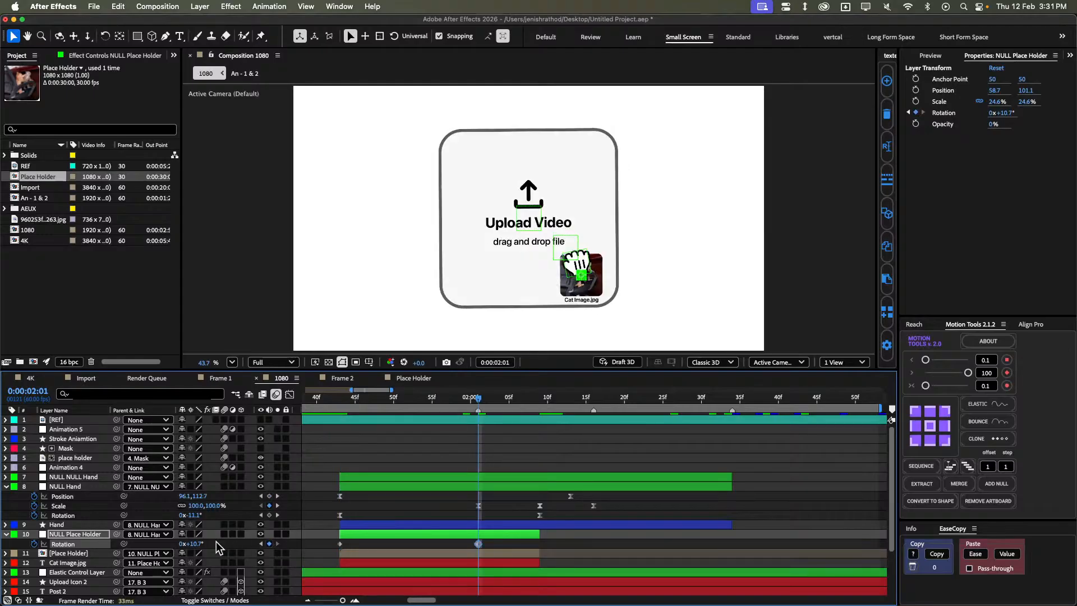
left_click_drag(199, 547, 189, 544)
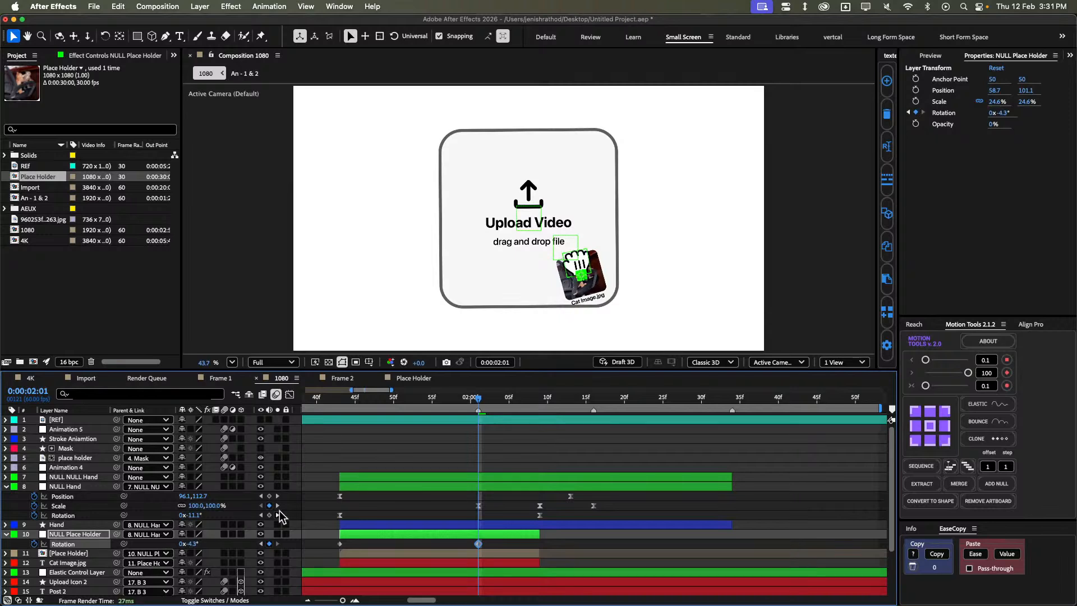
key("k")
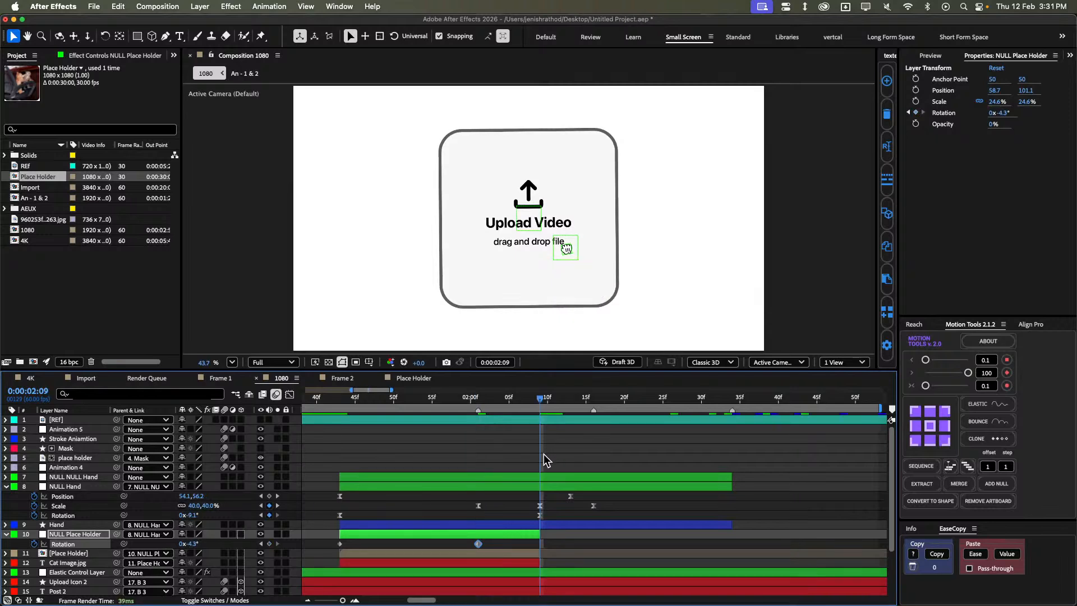
left_click_drag(473, 545, 325, 545)
key("F9")
left_click(341, 401)
key("space")
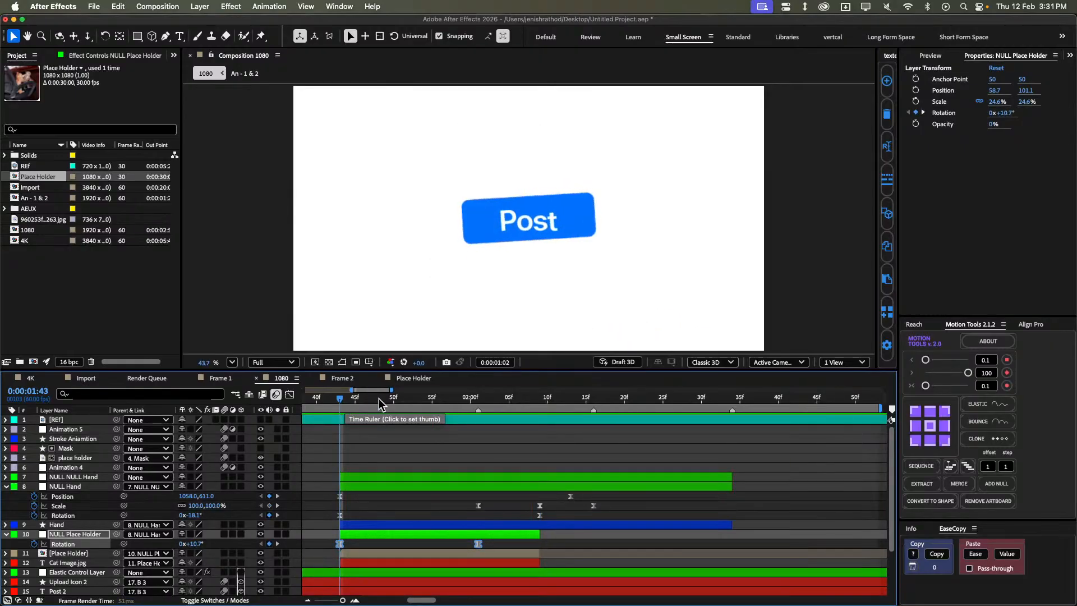
left_click(464, 401)
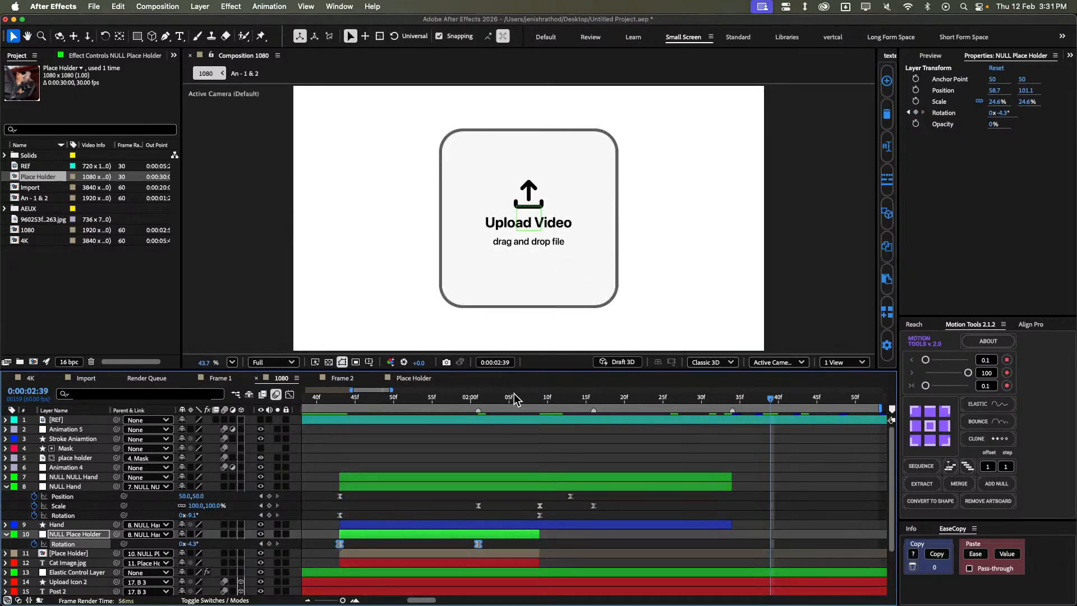
Fade Place Holder and Cat Image.jpg with eased opacity keyframes, from 100% at 0:00:02:01 to 0% at 0:00:02:09.
left_click_drag(463, 401, 477, 439)
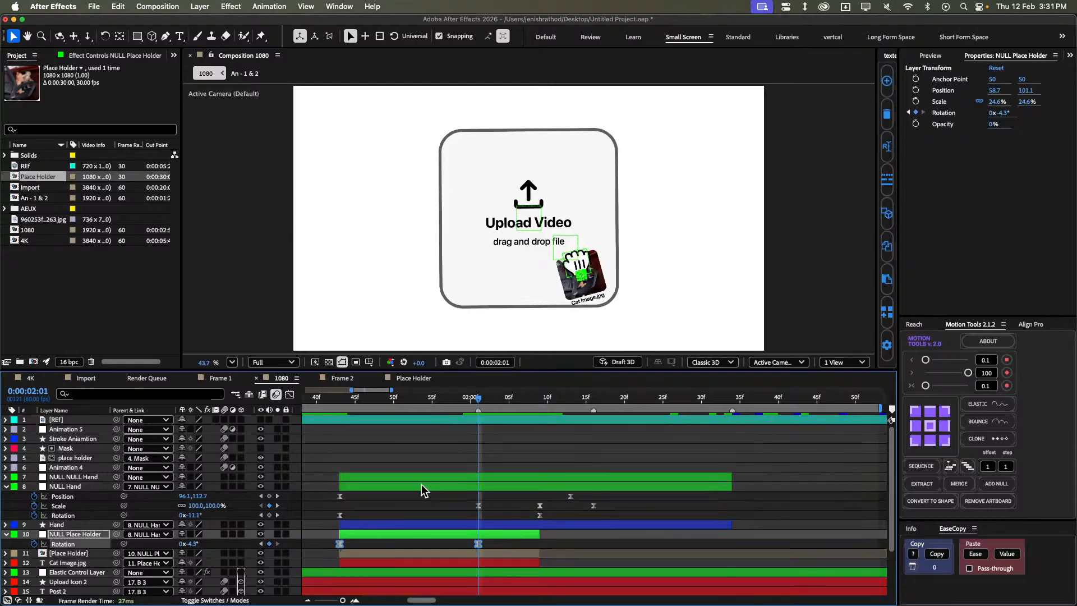
left_click(493, 555)
left_click(483, 564, "shift")
key("t")
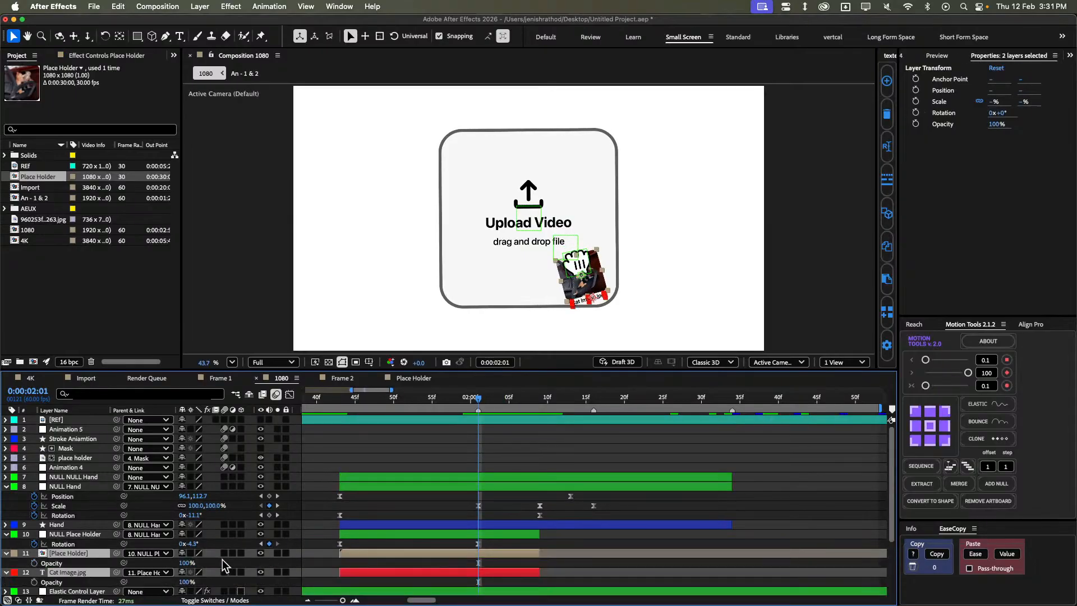
left_click(34, 563)
key("k")
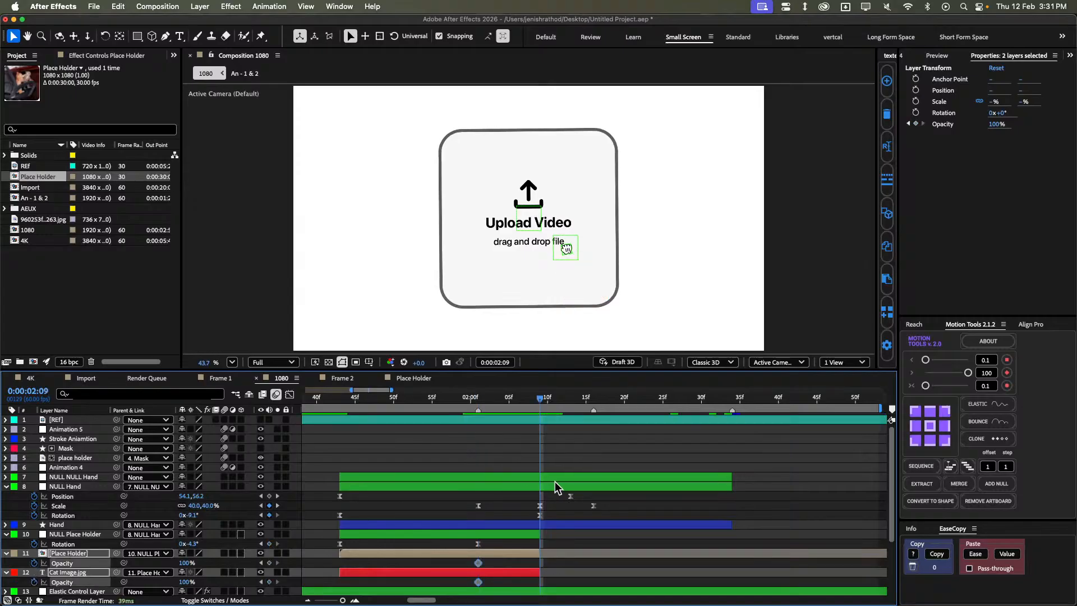
left_click_drag(187, 564, 138, 568)
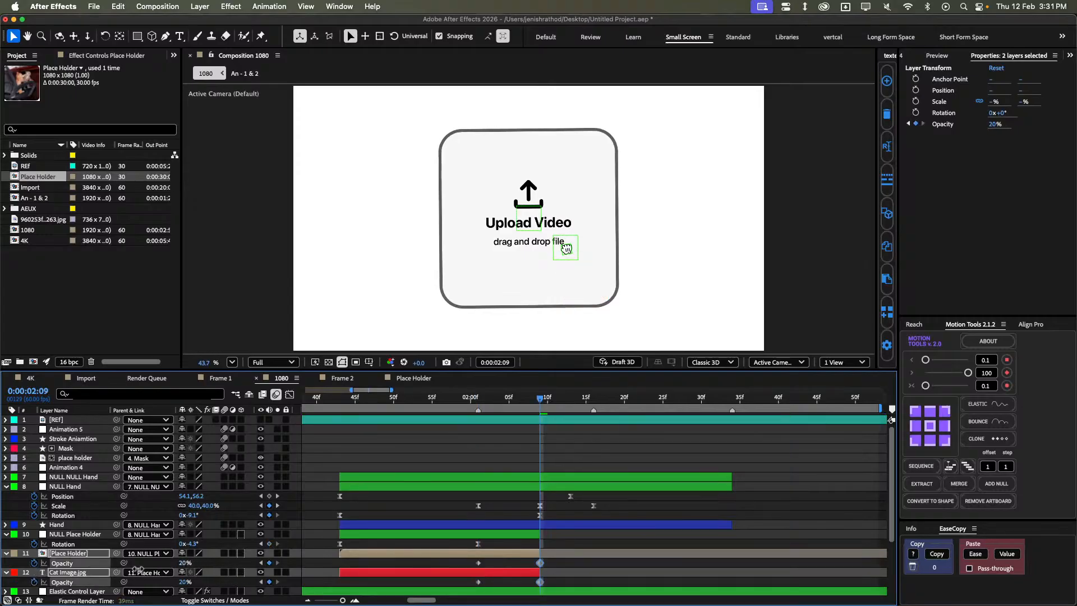
left_click_drag(588, 558, 463, 589)
left_click(616, 544)
Play back the animation of the hand dragging in the thumbnail, with all layer properties collapsed.
key("minus")
key("minus")
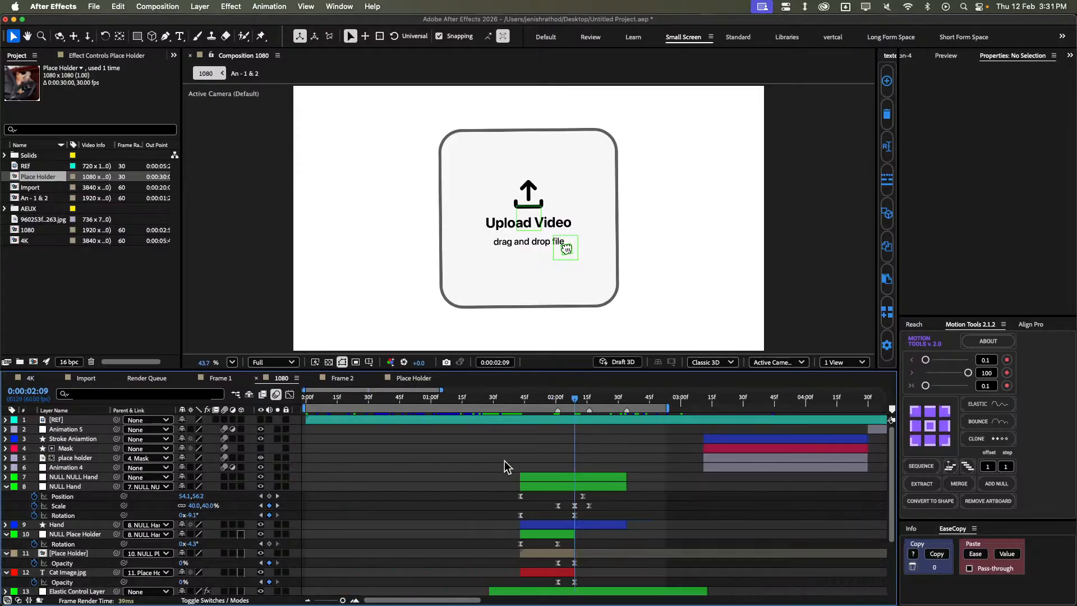
left_click(492, 400)
key("space")
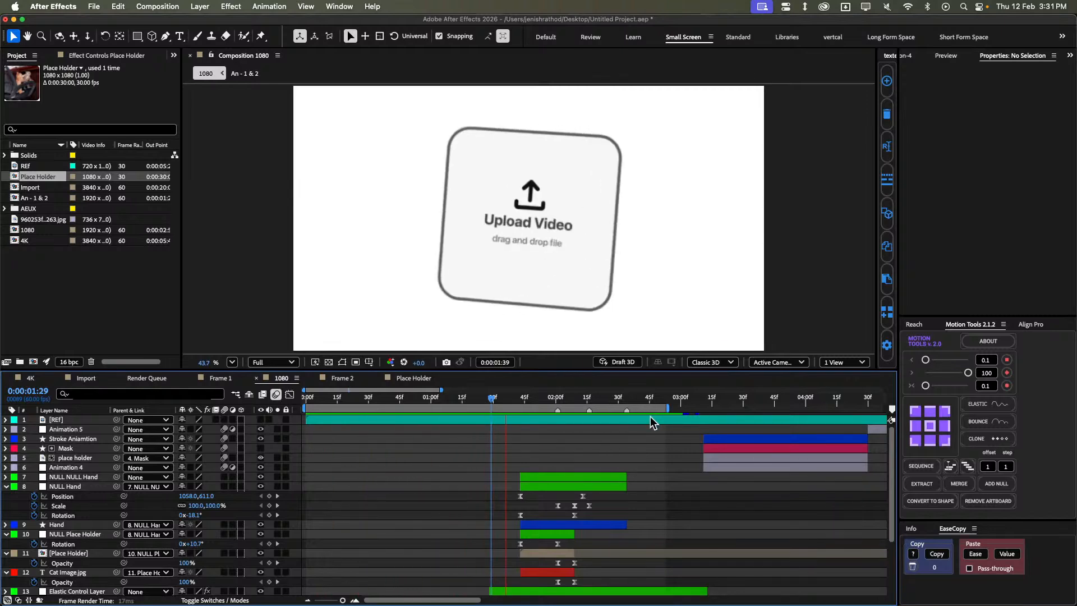
key("space")
key("u")
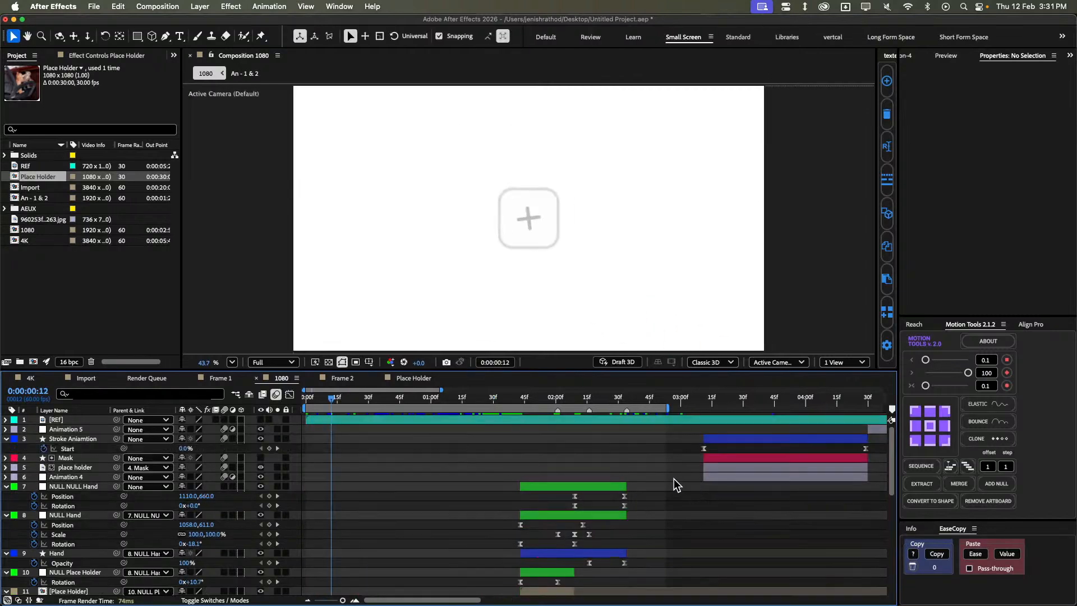
key("u")
key("space")
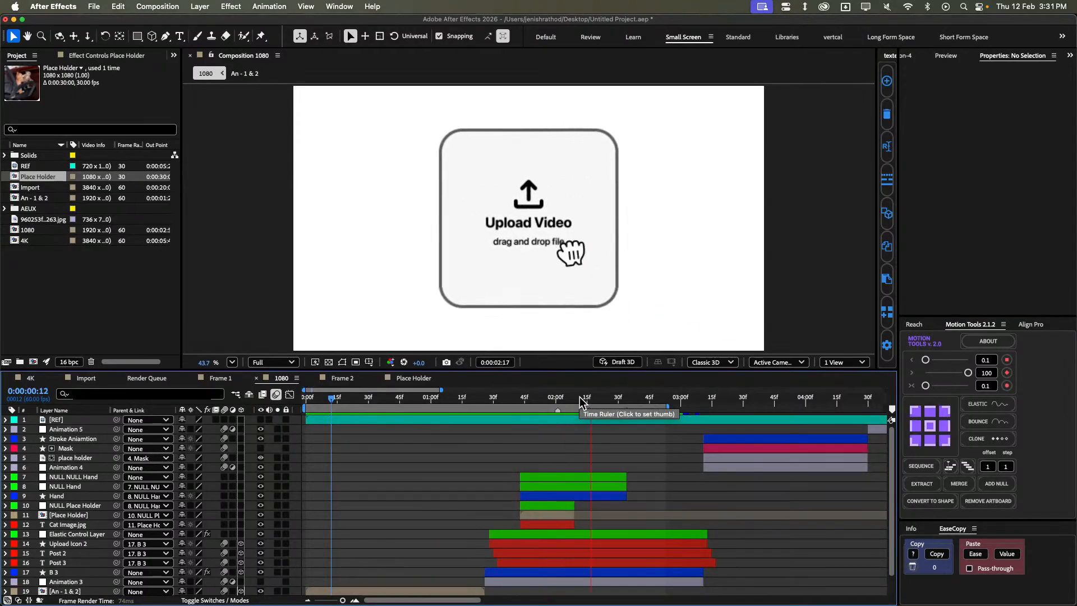
key("space")
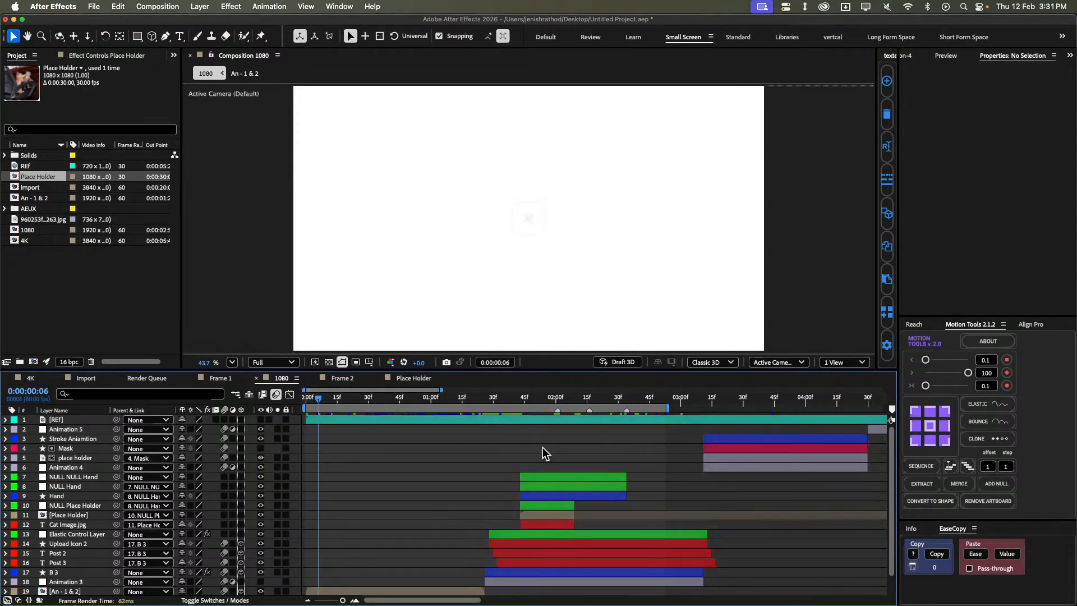
key("space")
scroll(540, 447, "down", 1)
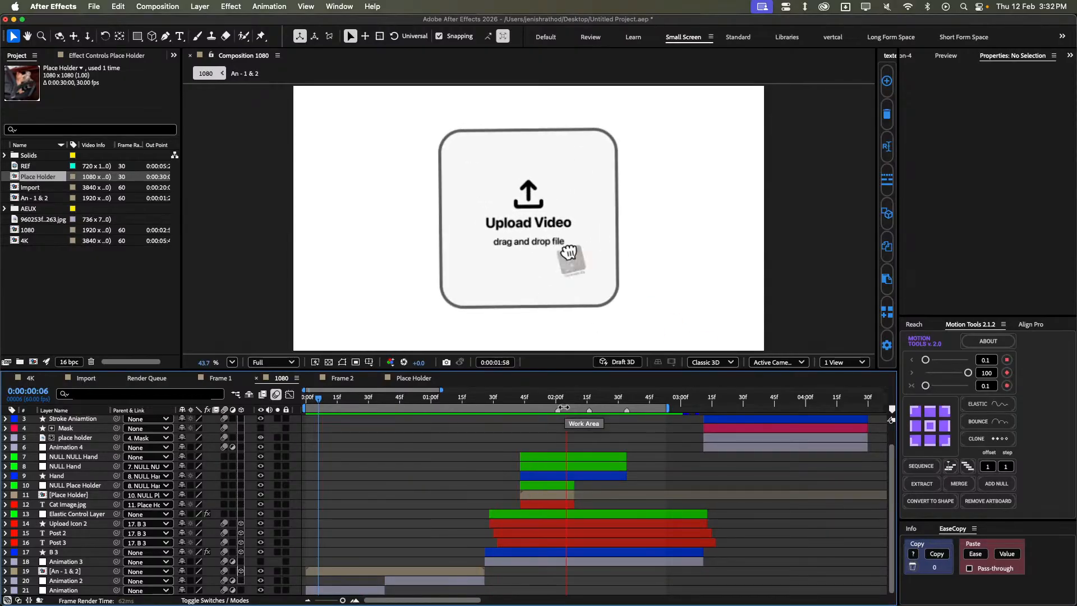
Check the cat thumbnail at 0:00:04:11 and save the project.
left_click_drag(645, 400, 830, 401)
scroll(770, 464, "down", 2)
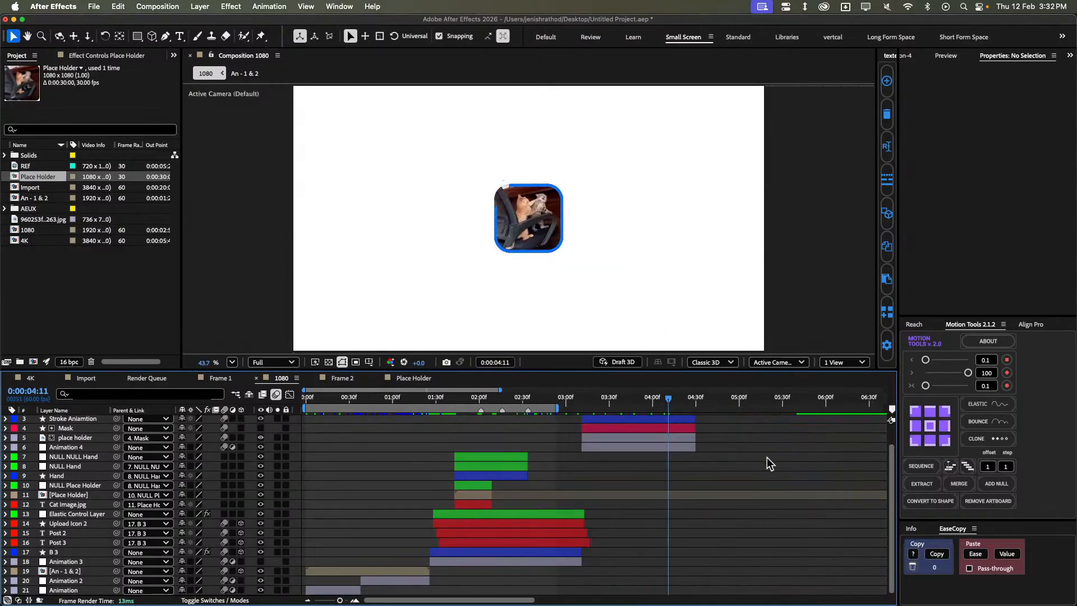
scroll(769, 464, "down", 1)
key("super+s")
scroll(606, 480, "up", 2)
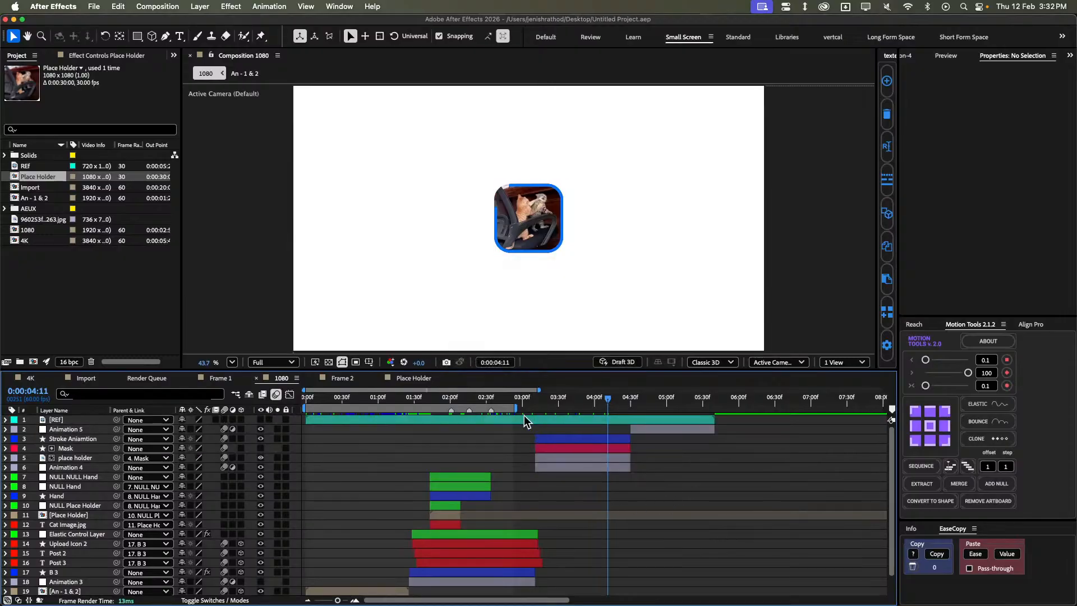
Show the REF layer, examine the reference's upload box between 0:00:02:55 and 0:00:03:01, and hide the layer again.
left_click_drag(500, 401, 523, 400)
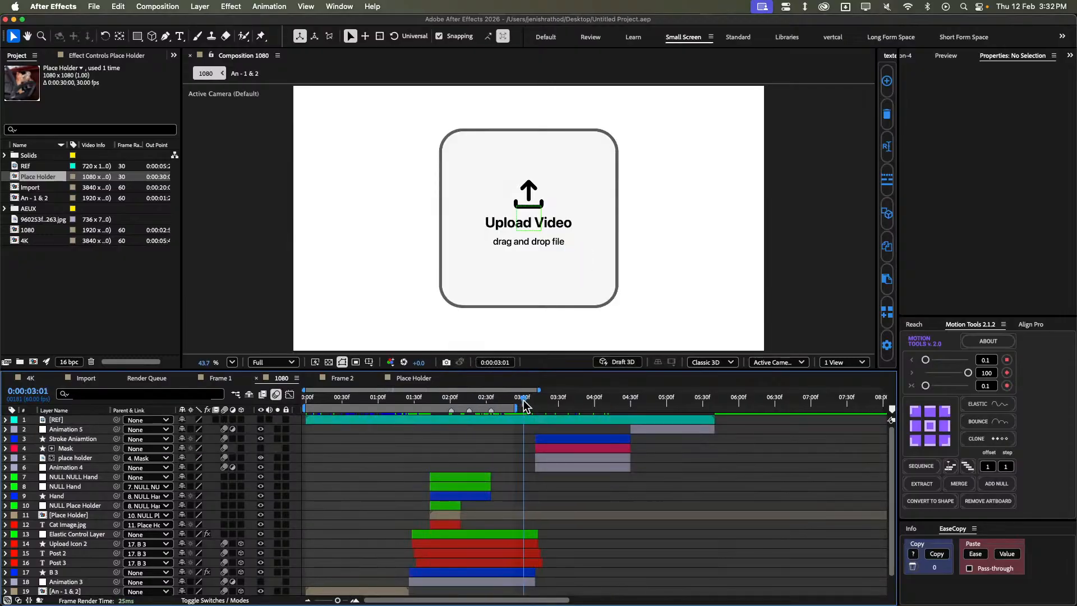
left_click(260, 419)
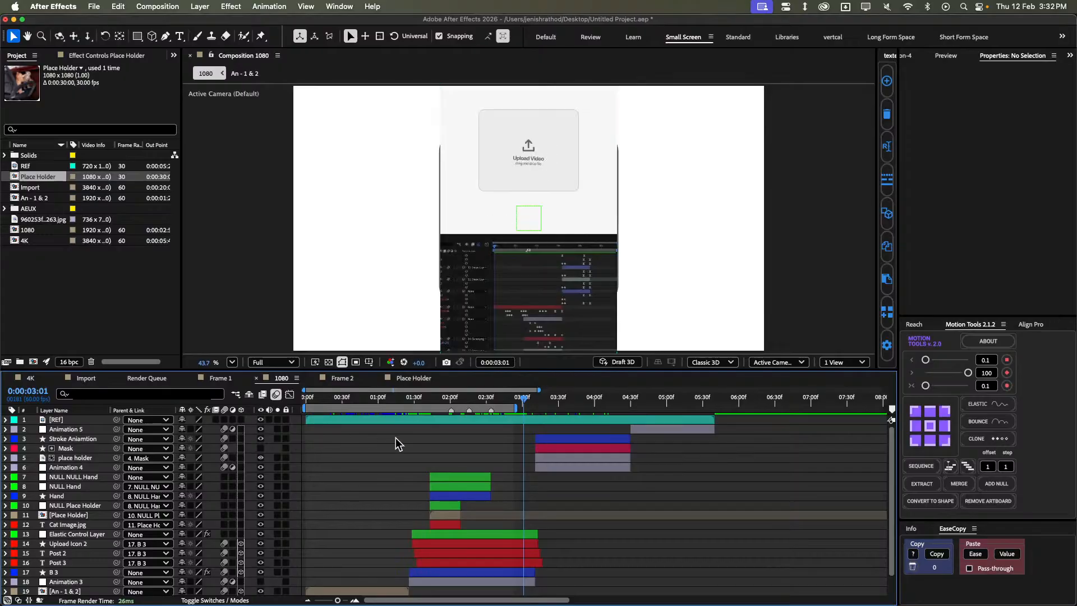
key("equal")
left_click_drag(513, 397, 550, 404)
left_click(260, 419)
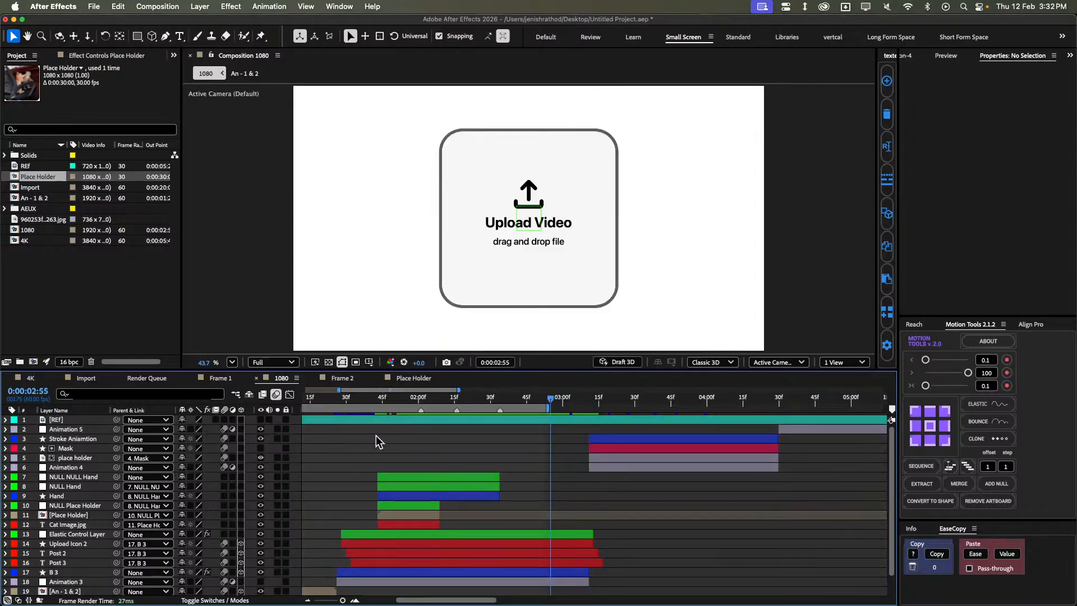
Reveal the keyframes of the NULL Hand layer and go to its scale keyframe at 0:00:02:01.
scroll(504, 479, "down", 2)
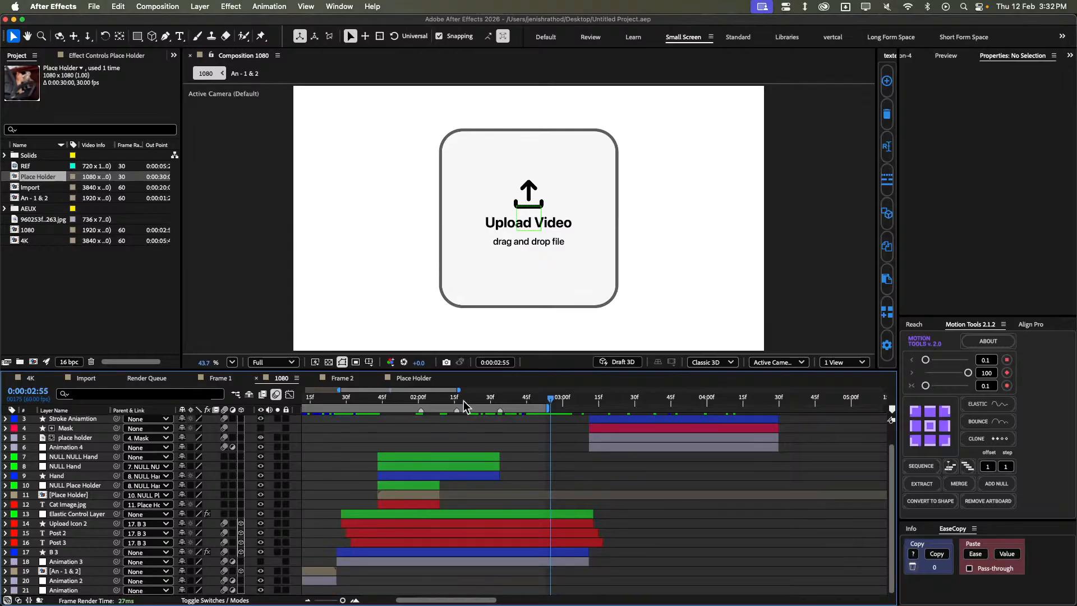
left_click(467, 406)
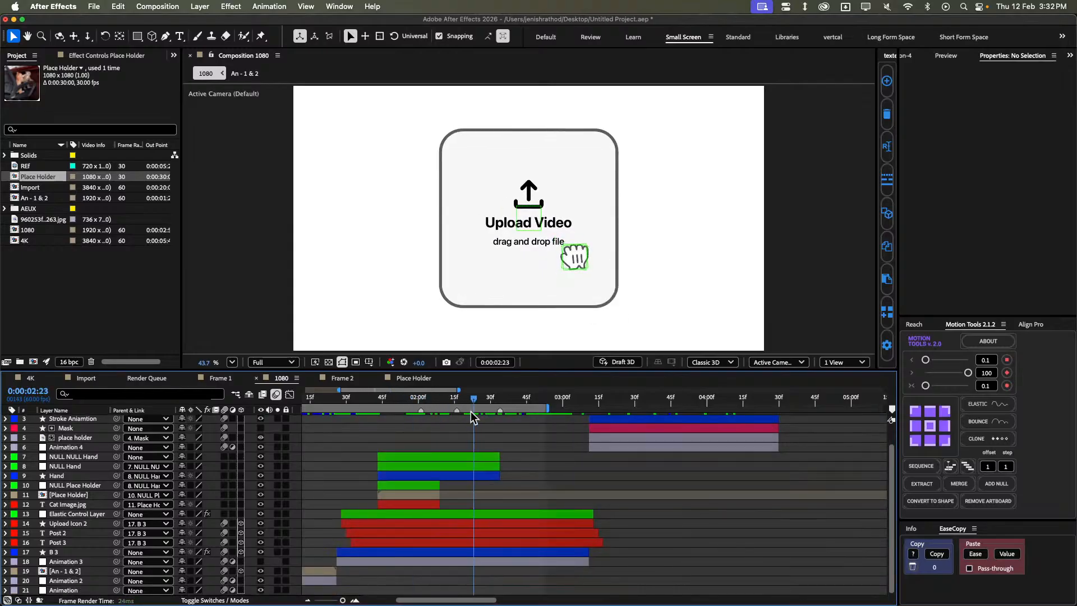
left_click_drag(467, 406, 430, 444)
left_click(435, 467)
key("u")
key("j")
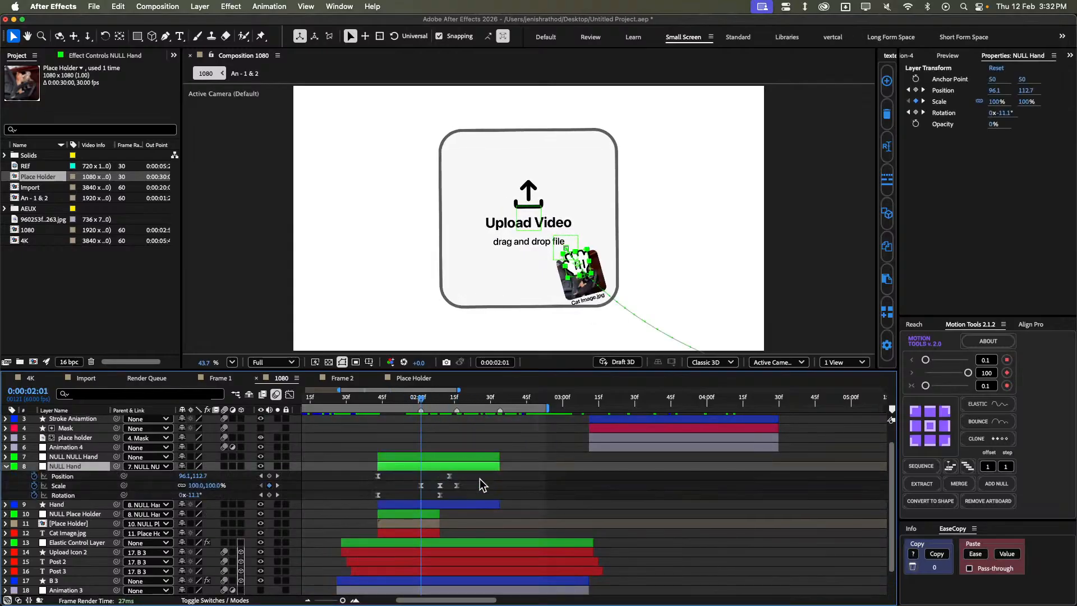
Reveal the Scale property of layer B 3 and start animating it with a keyframe at 0:00:02:01.
left_click(484, 484)
scroll(389, 547, "down", 3)
left_click(362, 551)
key("a")
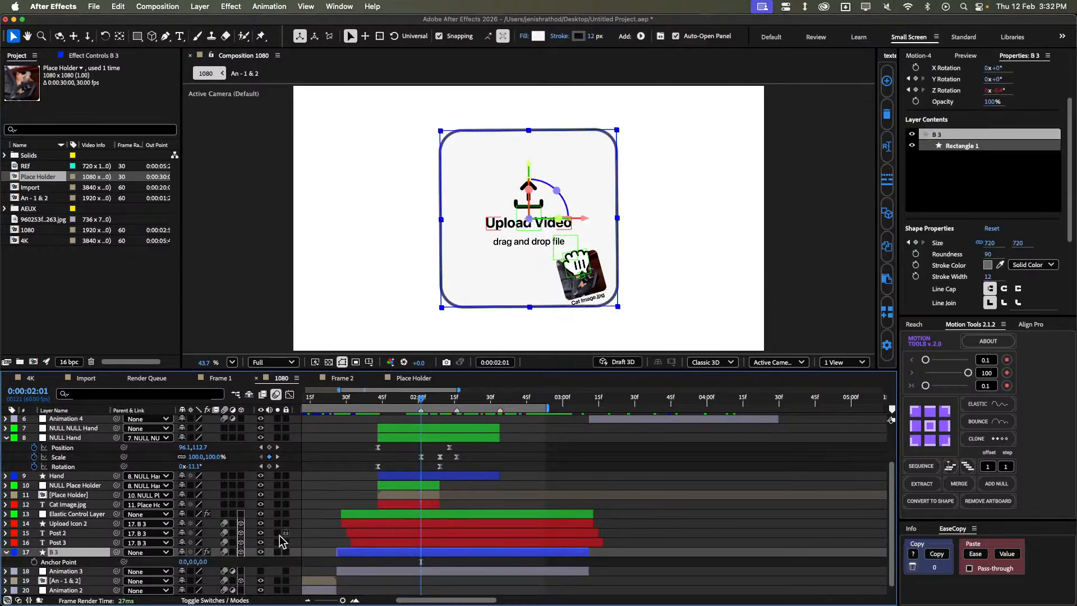
key("s")
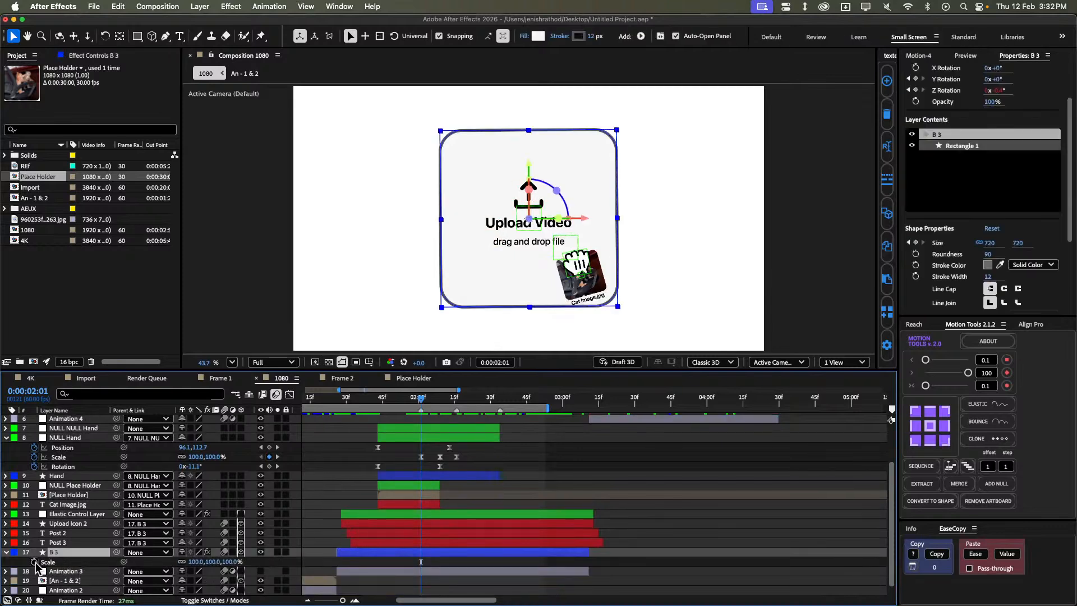
left_click(34, 562)
Add B 3 scale keyframes at 0:00:02:09 and 0:00:02:16, matching the scale keyframe times of NULL Hand.
key("k")
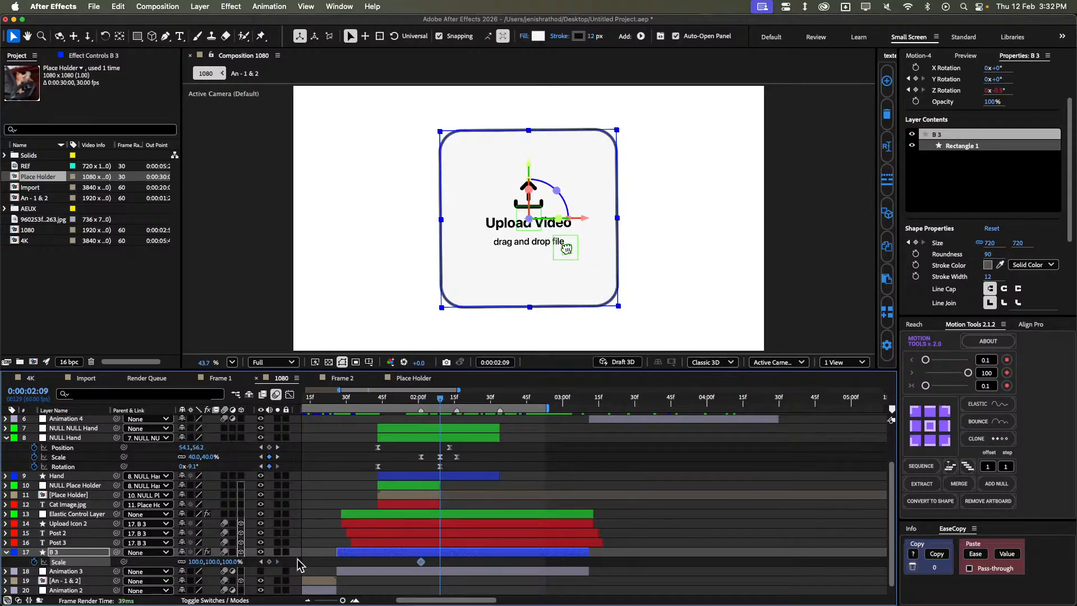
left_click(269, 561)
key("Page_Down")
key("Page_Down")
key("Page_Down")
key("Page_Down")
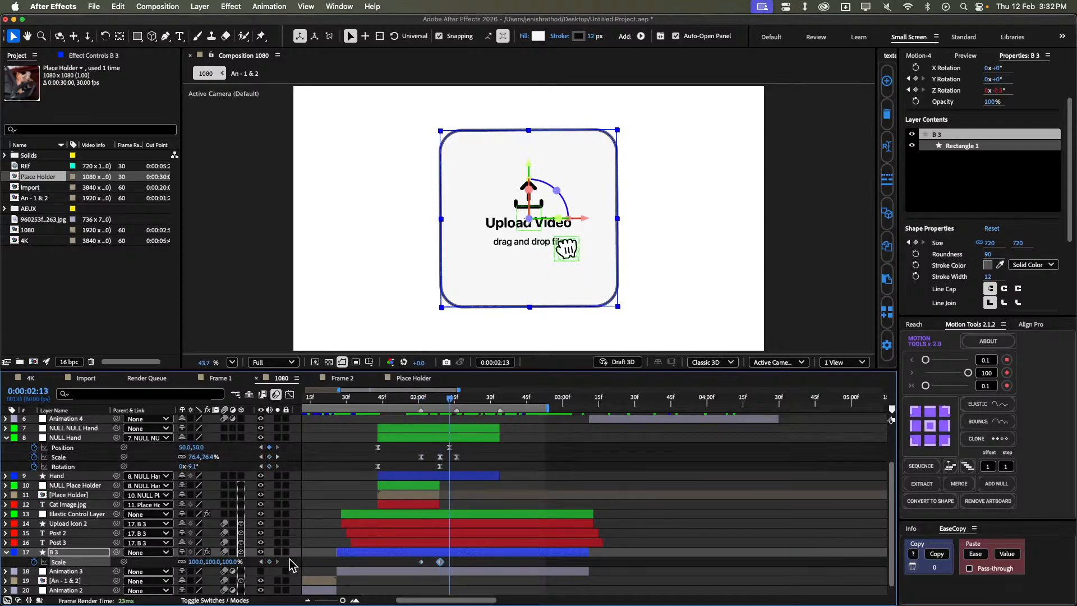
left_click(270, 562)
key("k")
left_click(270, 562)
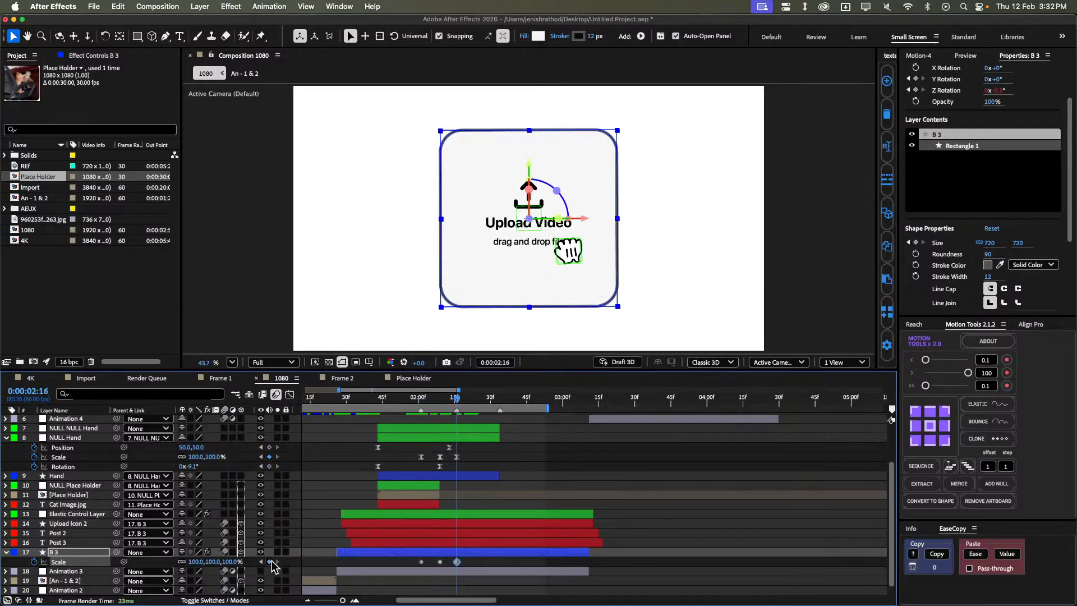
Set the scale of B 3 at 0:00:02:09 to 95% and refine it to 90%.
key("j")
key("j")
key("j")
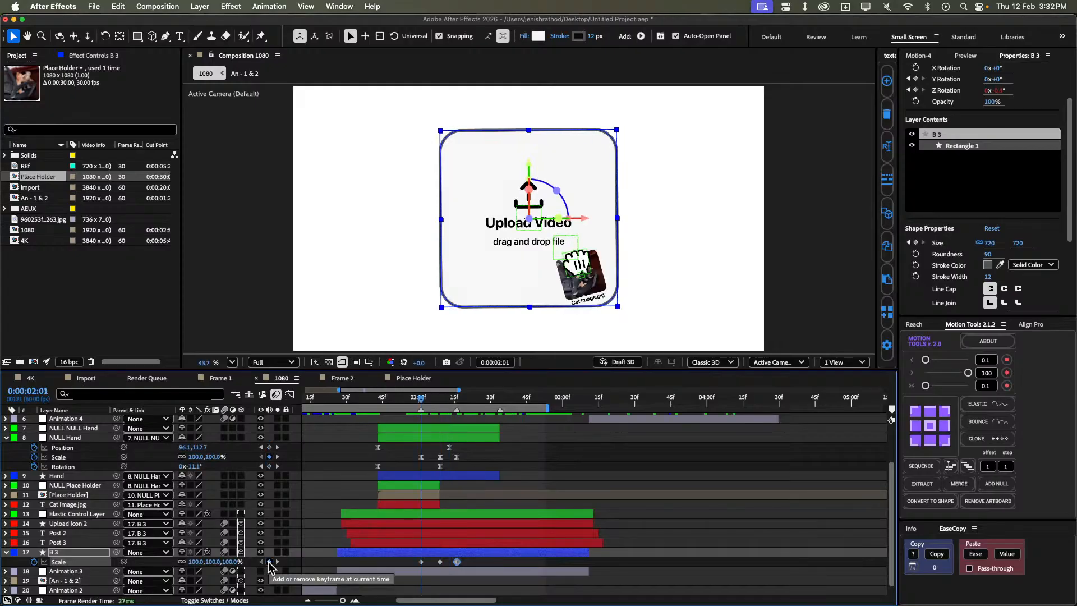
scroll(459, 558, "up", 2)
left_click(479, 564)
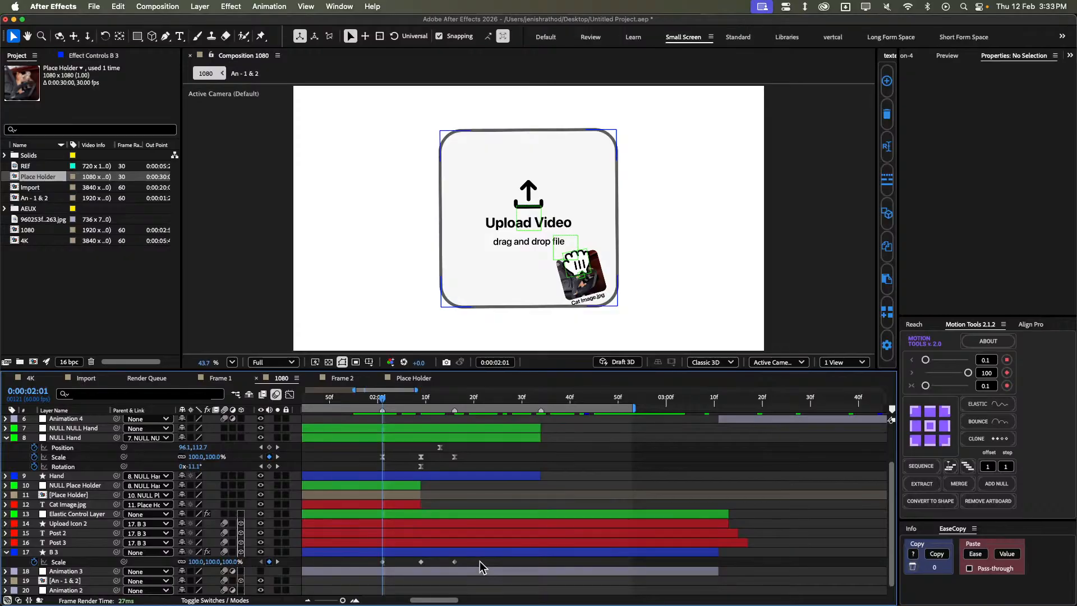
key("k")
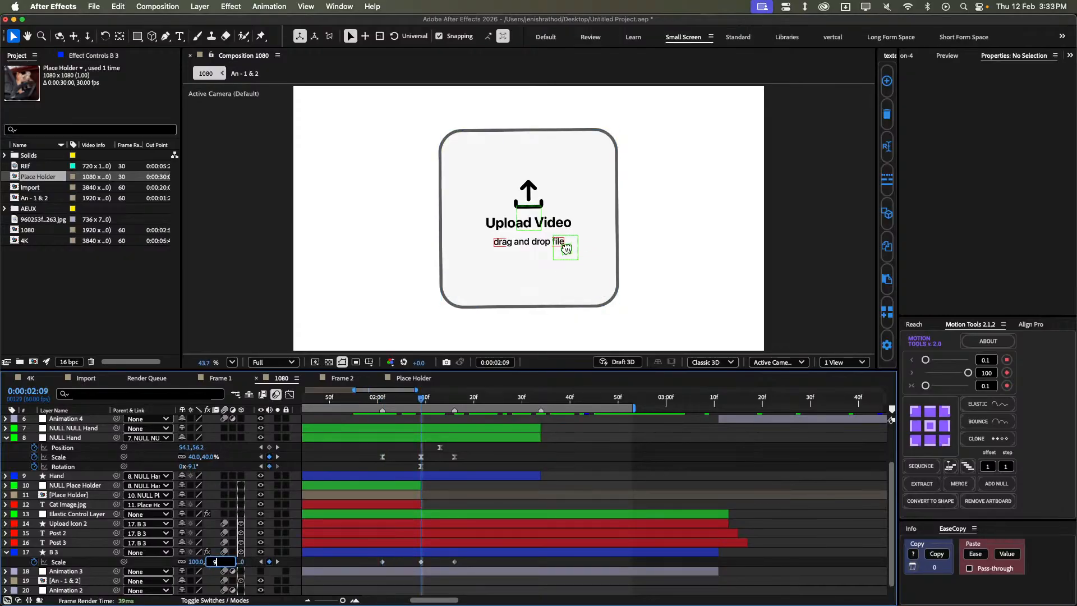
key("Return")
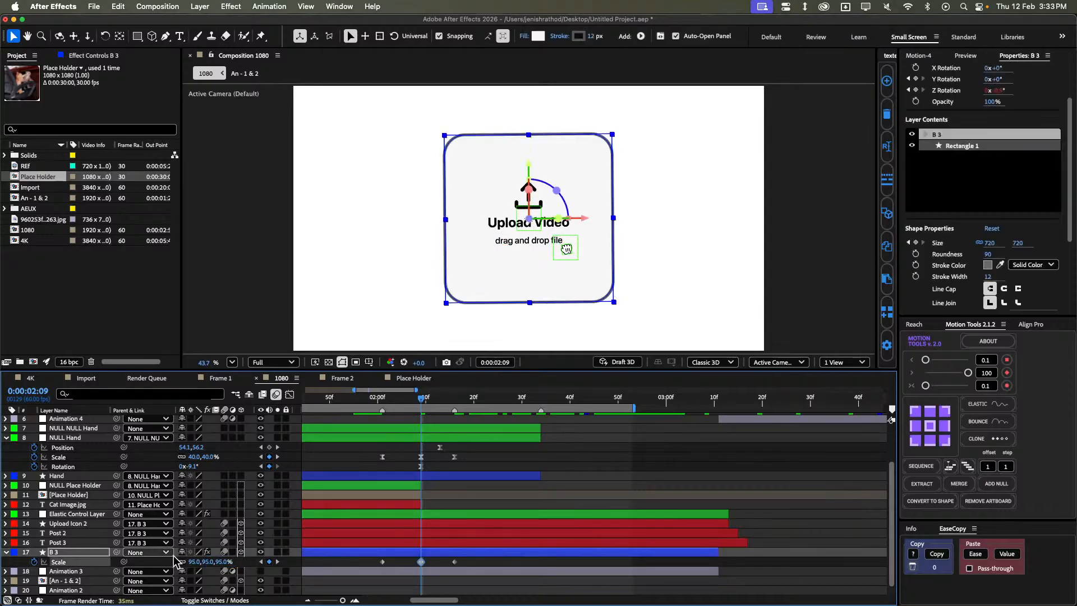
left_click(207, 562)
type("90")
key("Return")
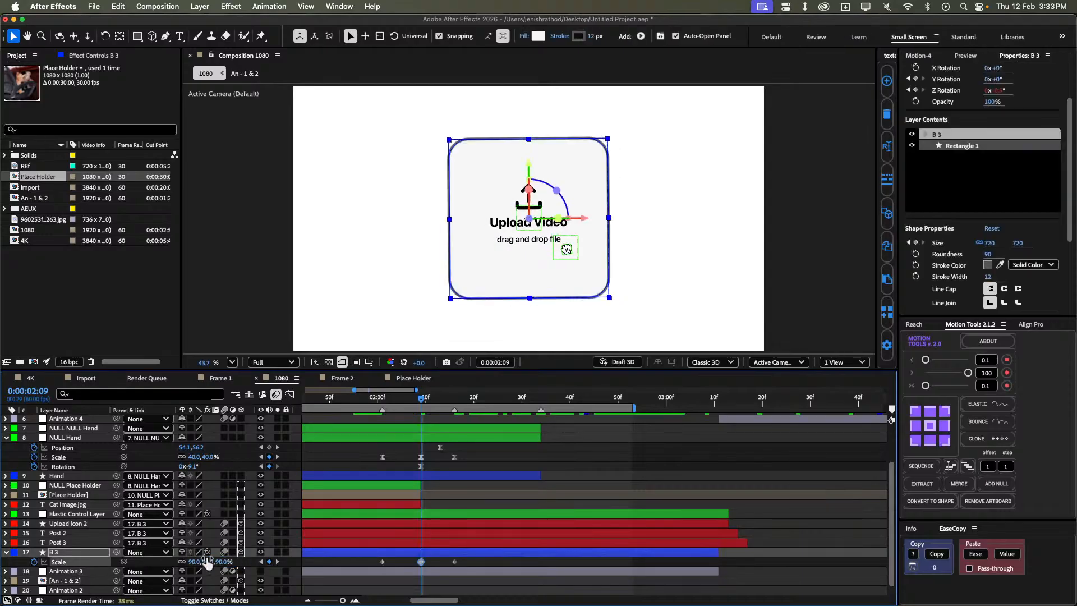
Easy-ease B 3's scale keyframes and apply an Elastic expression to them with an amplitude of 10.
left_click(392, 565)
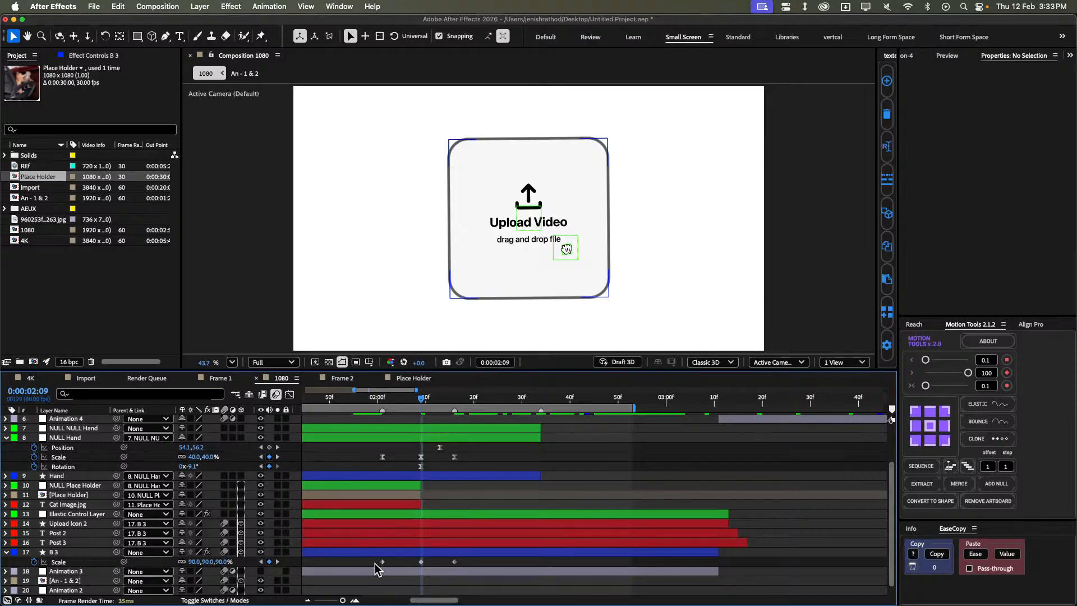
mouse_move(375, 563)
left_mouse_down()
mouse_move(431, 563)
mouse_move(355, 561)
left_mouse_up()
key("F9")
left_click(976, 419)
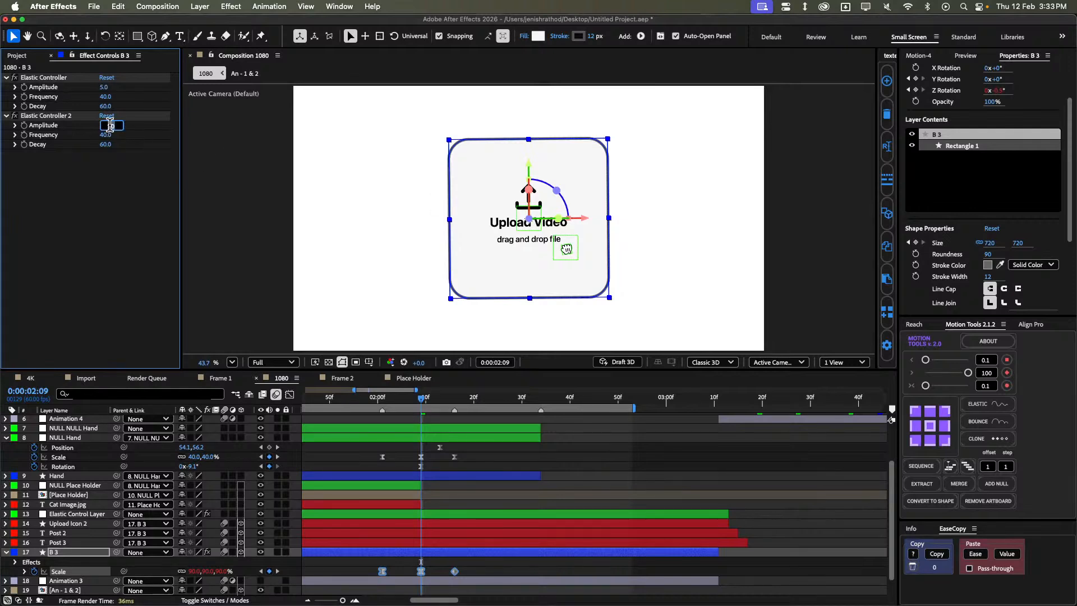
type("10")
left_click(128, 190)
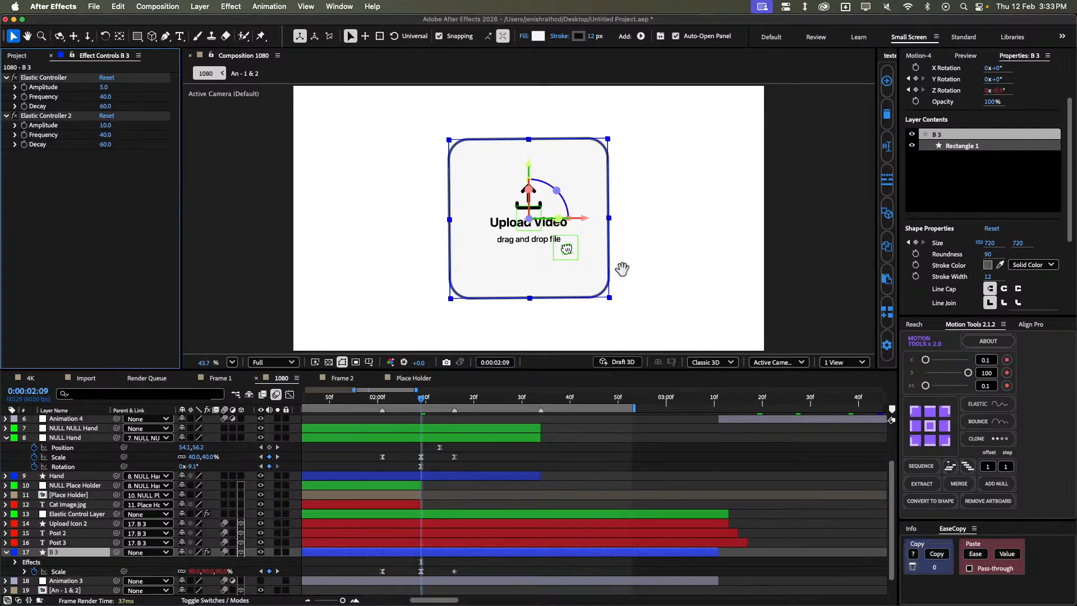
Reduce B 3's scale keyframe at 0:00:02:09 to 70% and play back the box's reaction.
key("space")
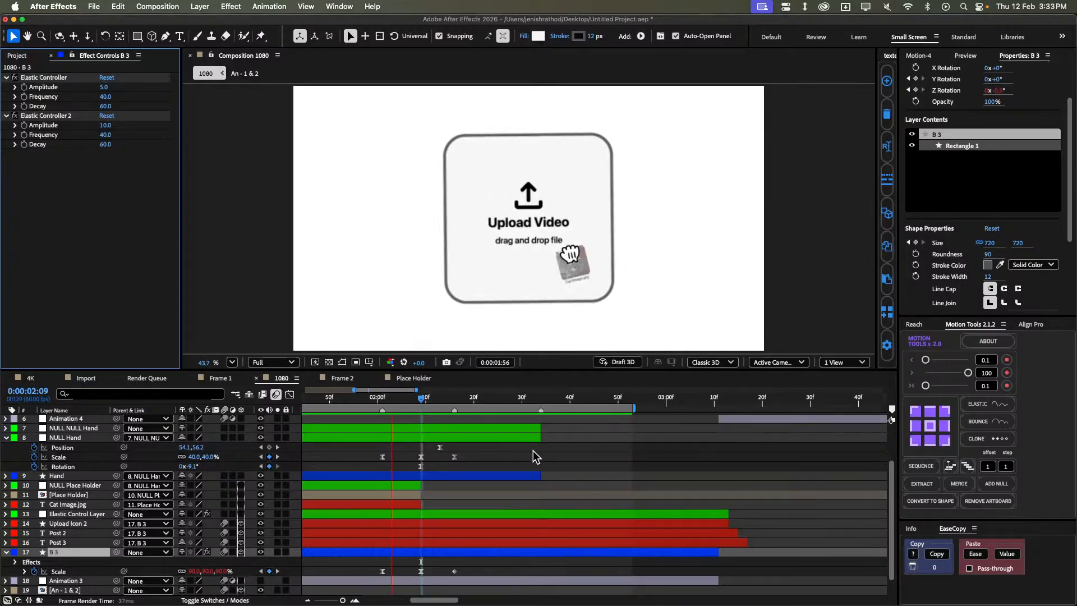
key("space")
left_click(426, 399)
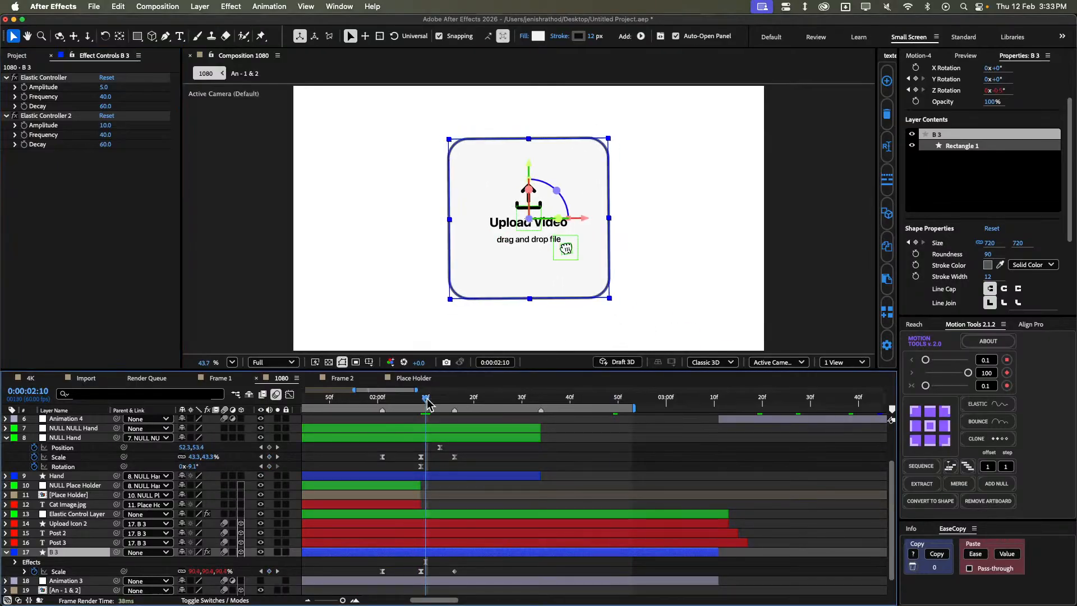
left_click_drag(427, 399, 421, 400)
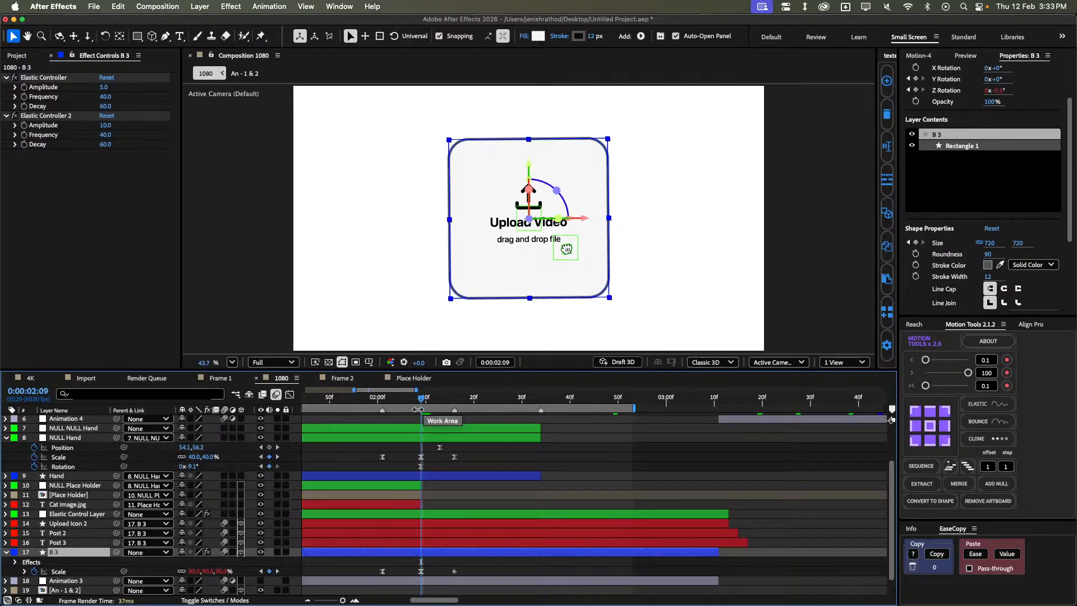
left_click(223, 571)
type("70")
key("Return")
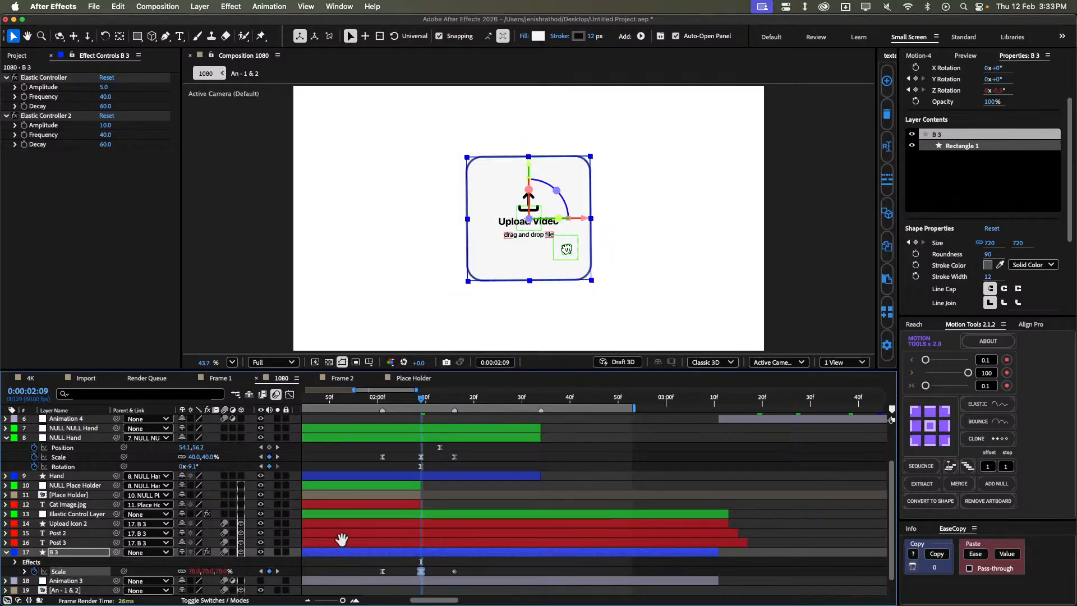
key("space")
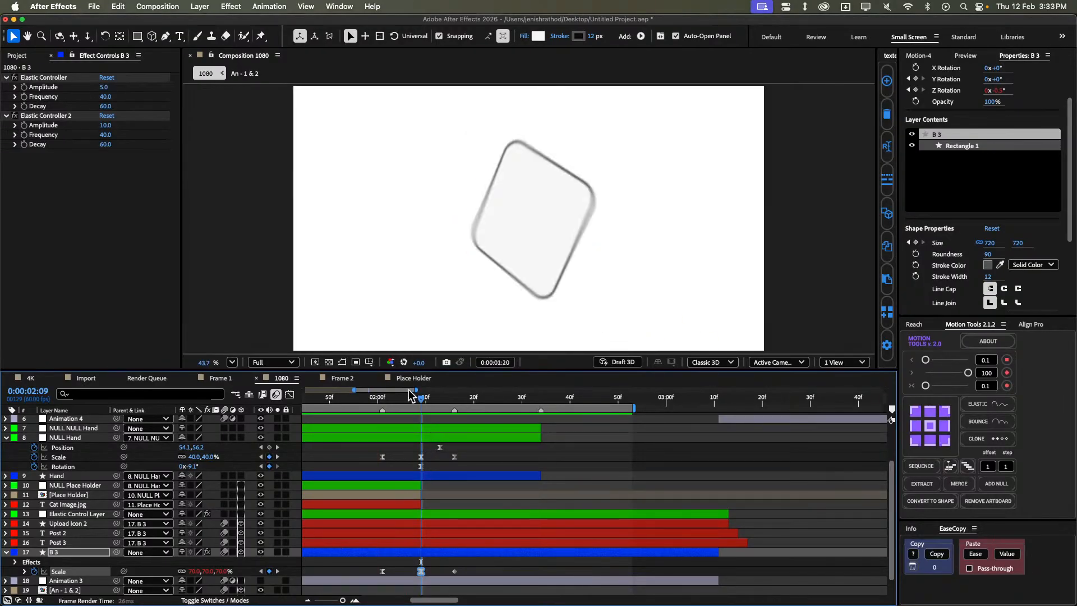
left_click_drag(408, 390, 396, 391)
key("space")
Apply Reach's ease preset with influence 100 and speed 0.01 to the first two scale keyframes of B 3.
left_click_drag(481, 398, 489, 399)
left_click_drag(448, 573, 512, 572)
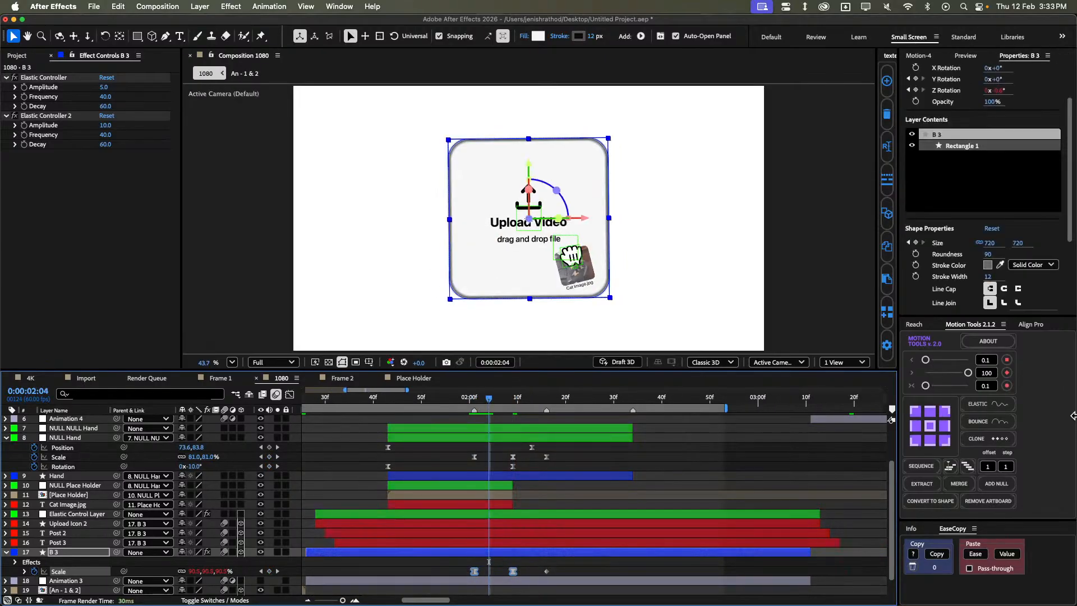
left_click(1047, 333)
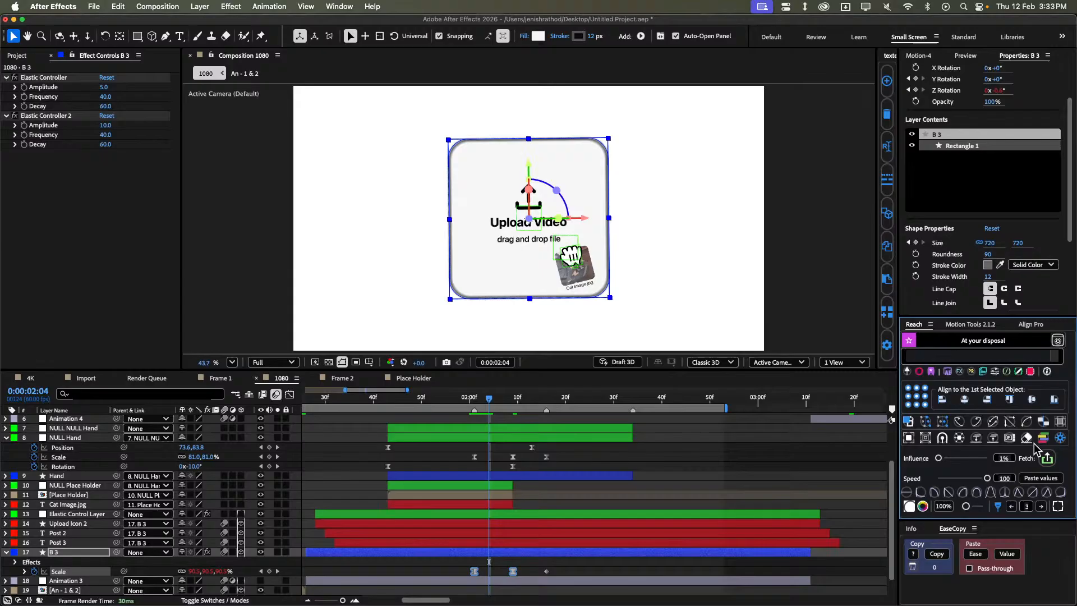
left_click(1061, 492)
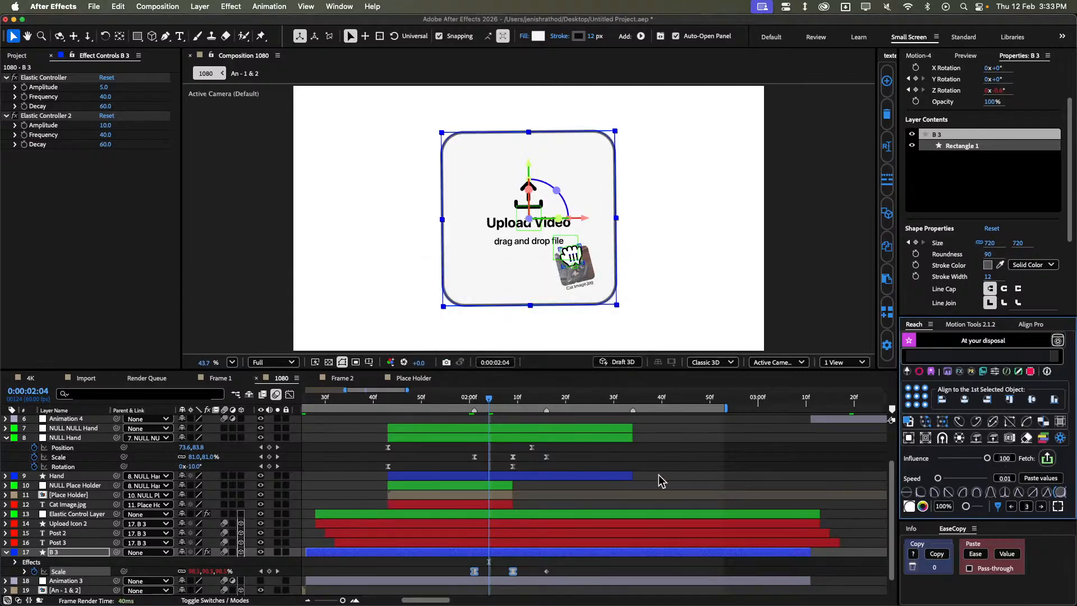
Play back the eased box reaction and start the work area at 0:00:01:39.
left_click(561, 494)
key("space")
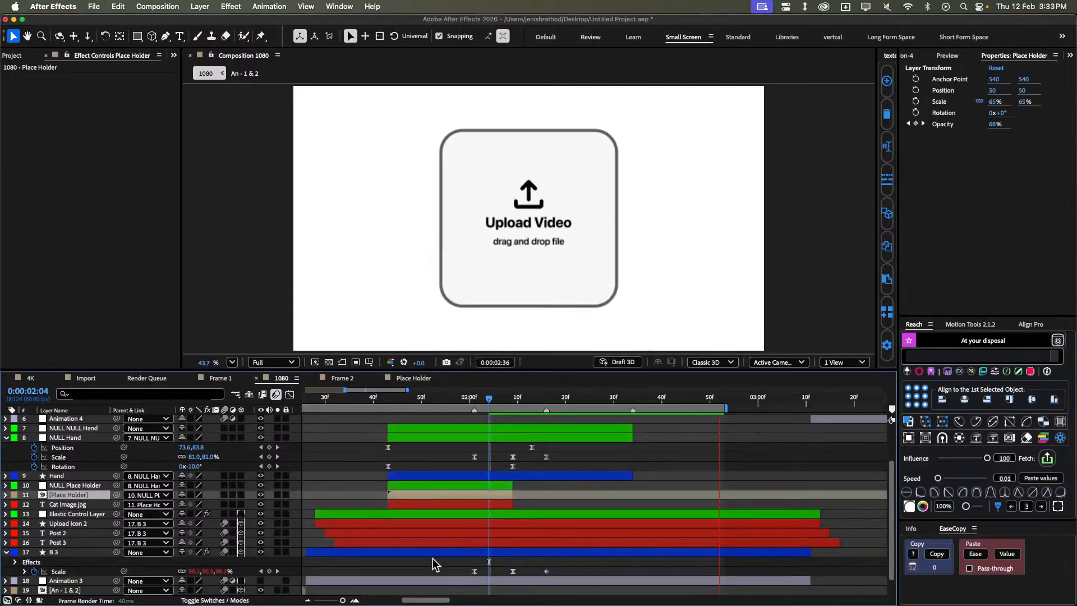
left_click(434, 564)
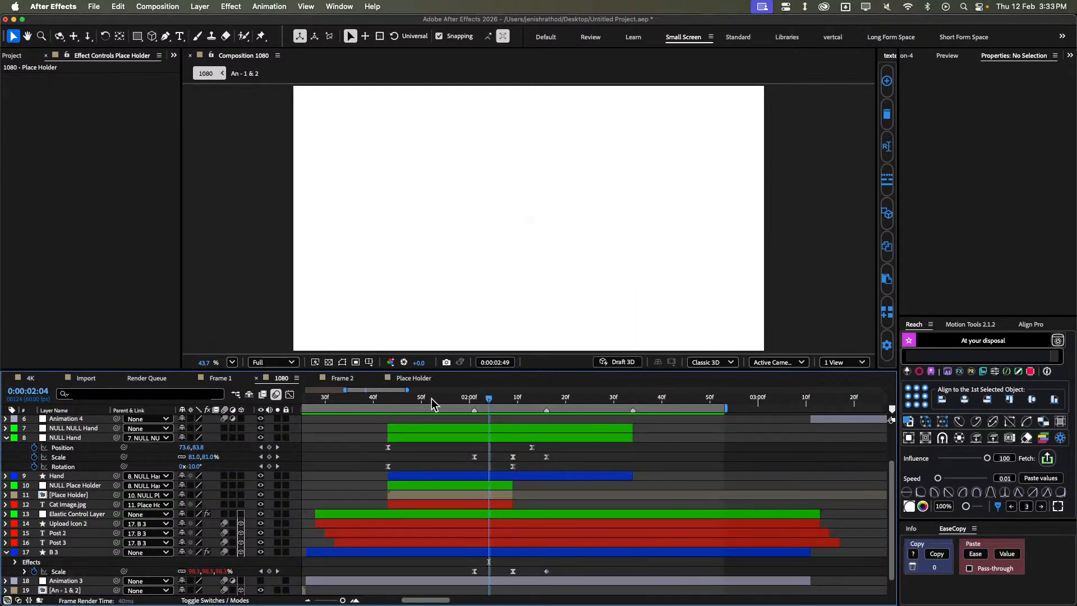
left_click(369, 399)
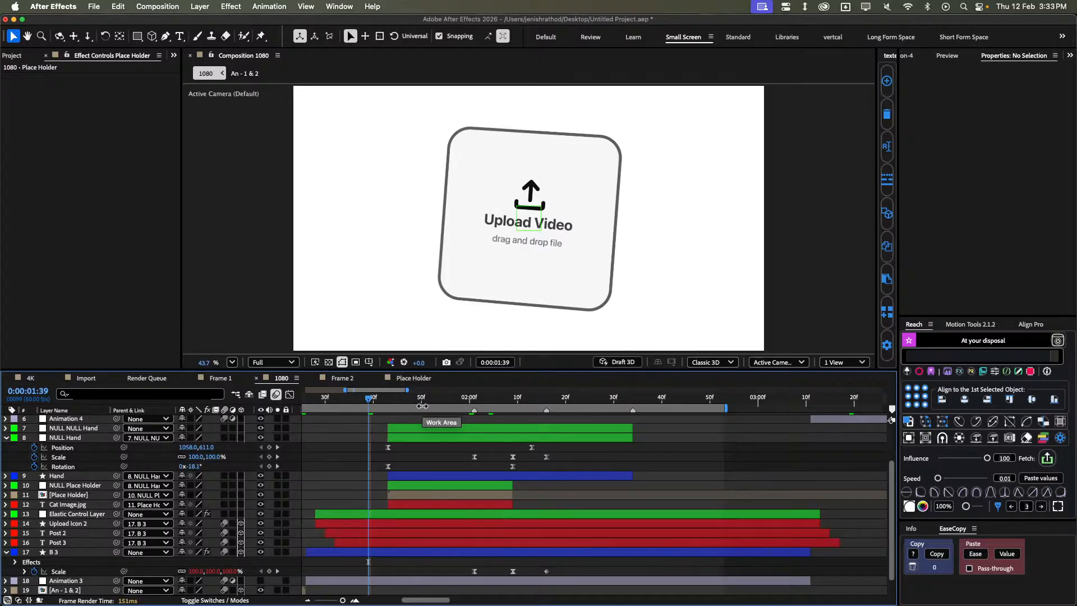
key("b")
Move the last scale keyframe of B 3 seven frames later, to 0:00:02:23.
left_click(517, 404)
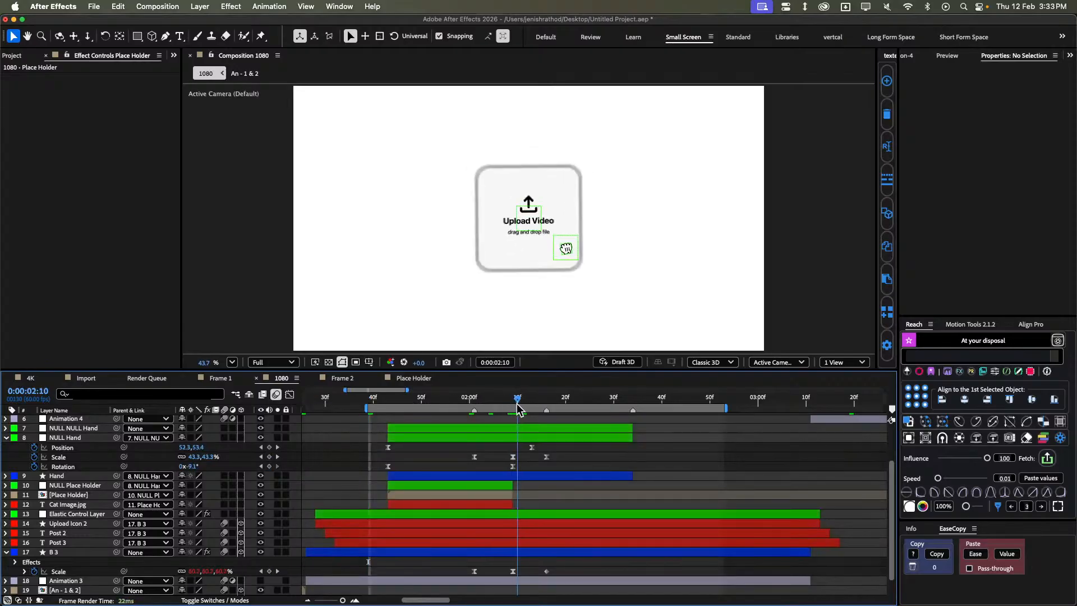
left_click_drag(517, 403, 547, 404)
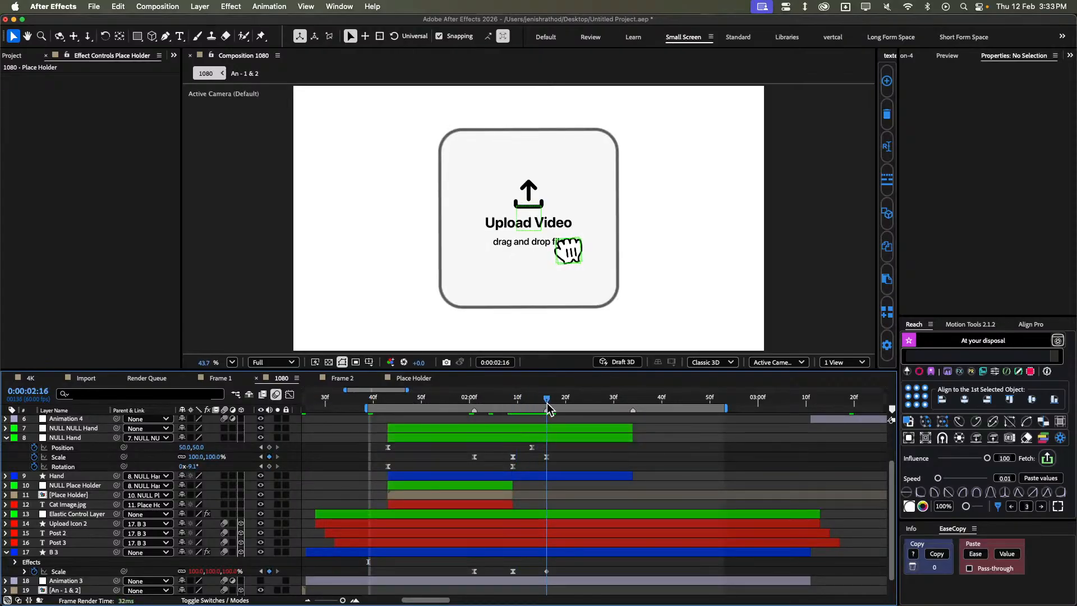
left_click(581, 557)
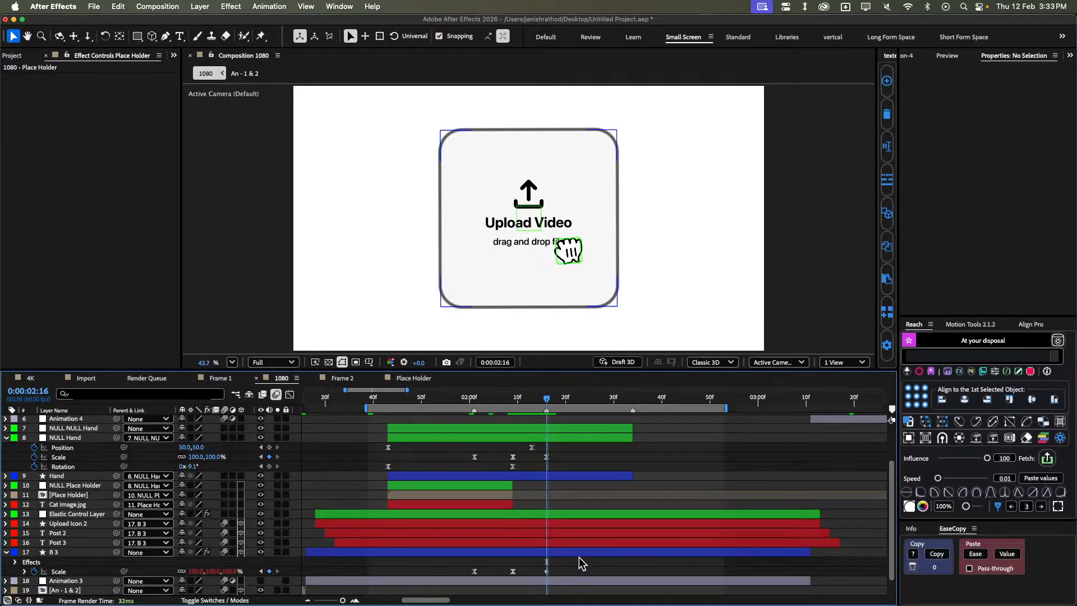
left_click(550, 575)
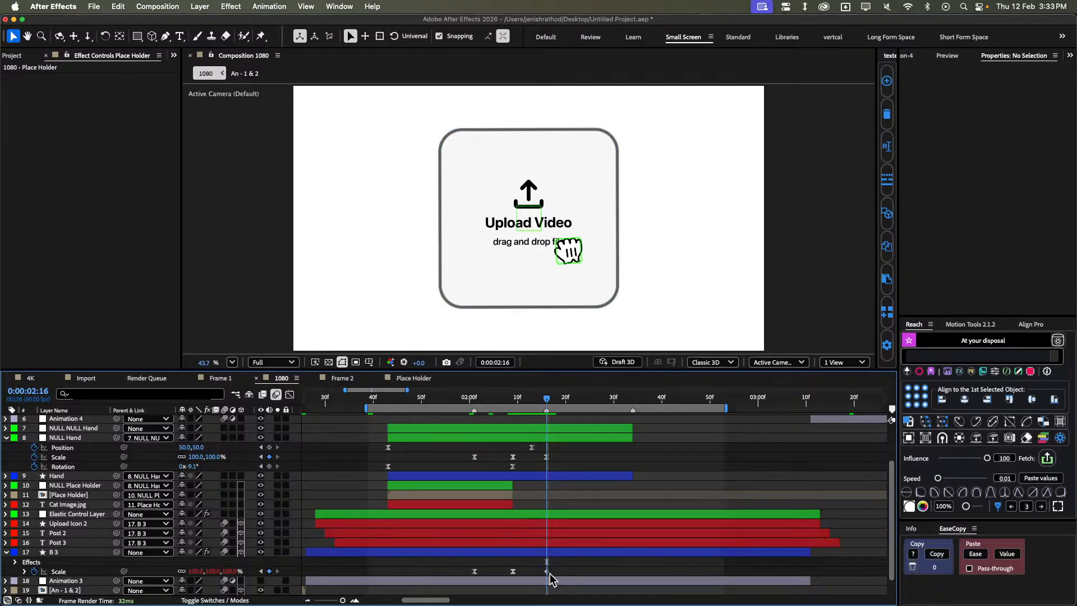
left_click(1027, 506)
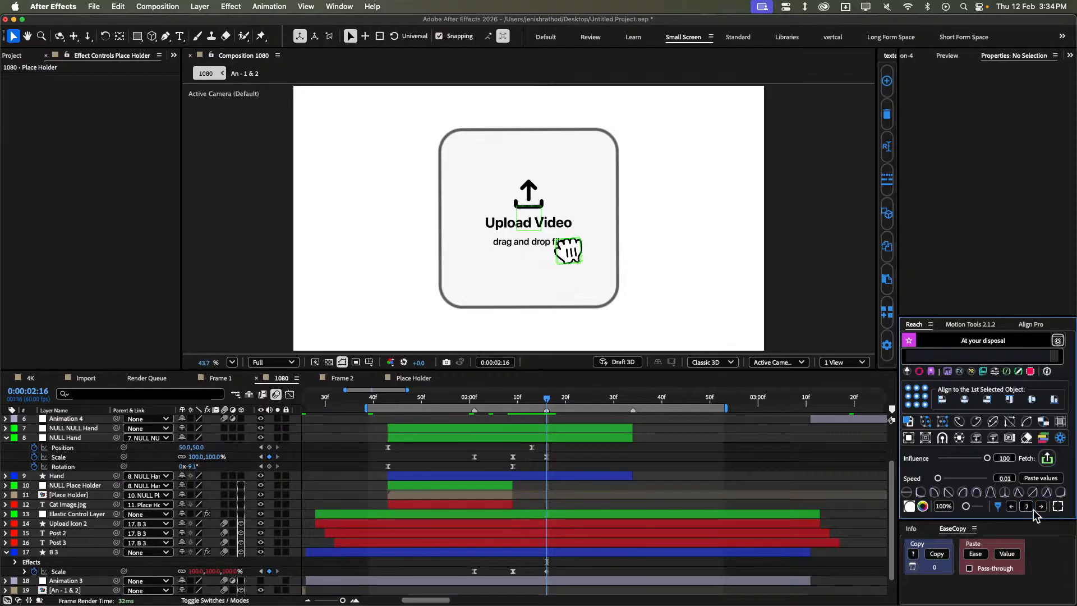
left_click(1039, 508)
left_click(548, 571)
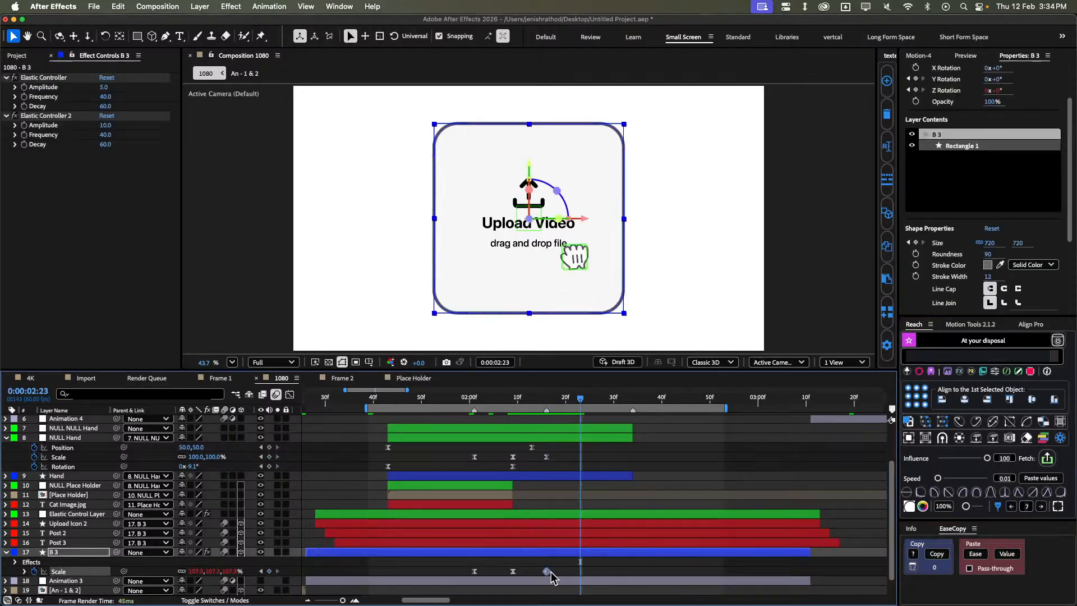
left_click_drag(550, 571, 582, 572)
left_click(596, 571)
Play back the retimed box reaction and select B 3's first two scale keyframes.
key("space")
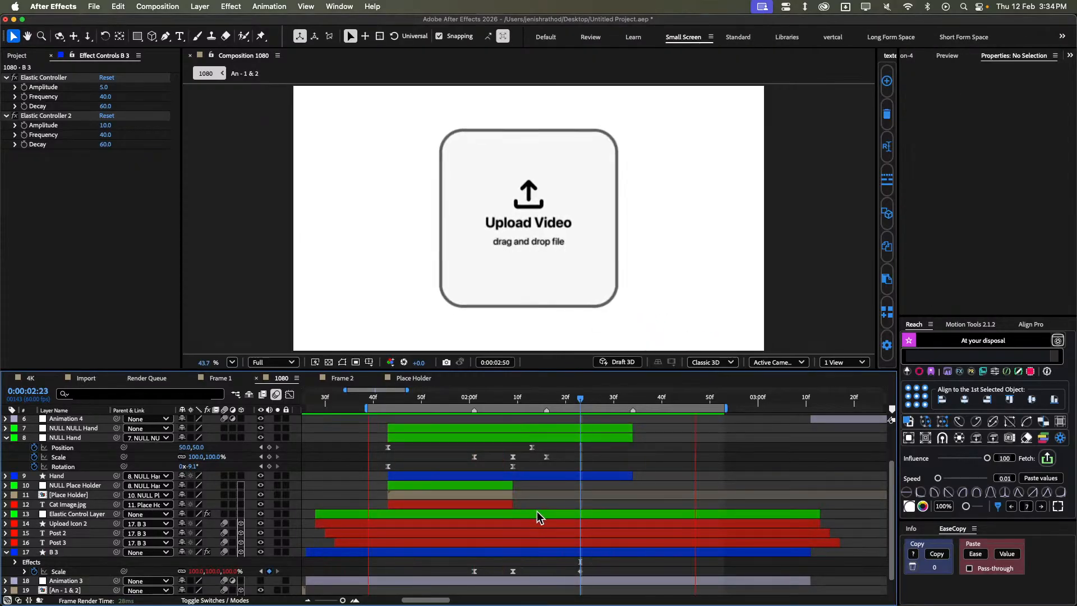
key("space")
left_click_drag(523, 566, 460, 572)
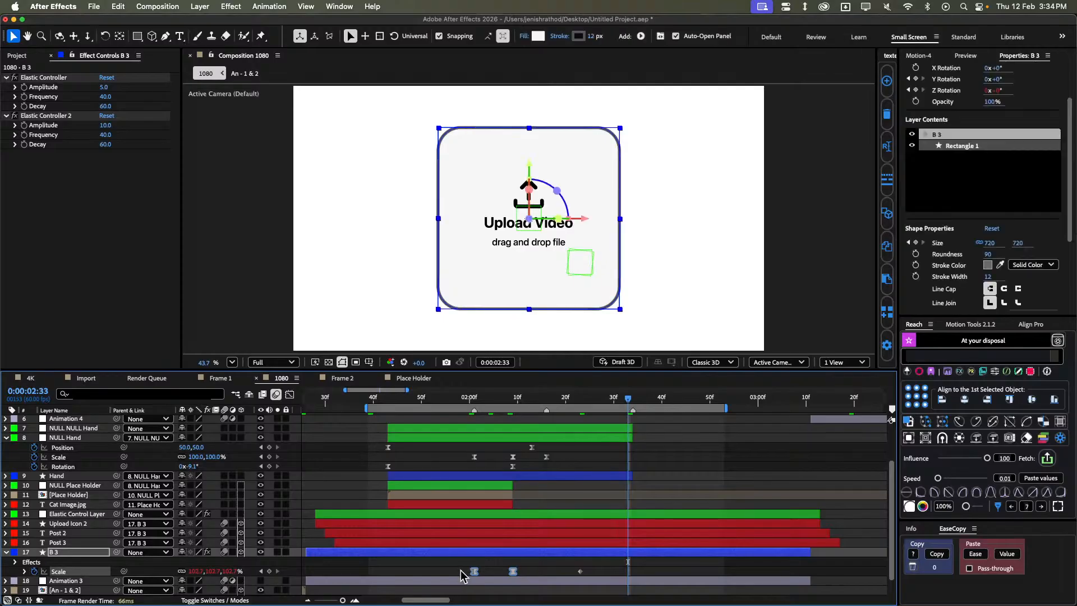
Shift the first two Scale keyframes of the B 3 layer to start at 0:00:02:07 and preview the timing.
left_click(464, 568)
key("space")
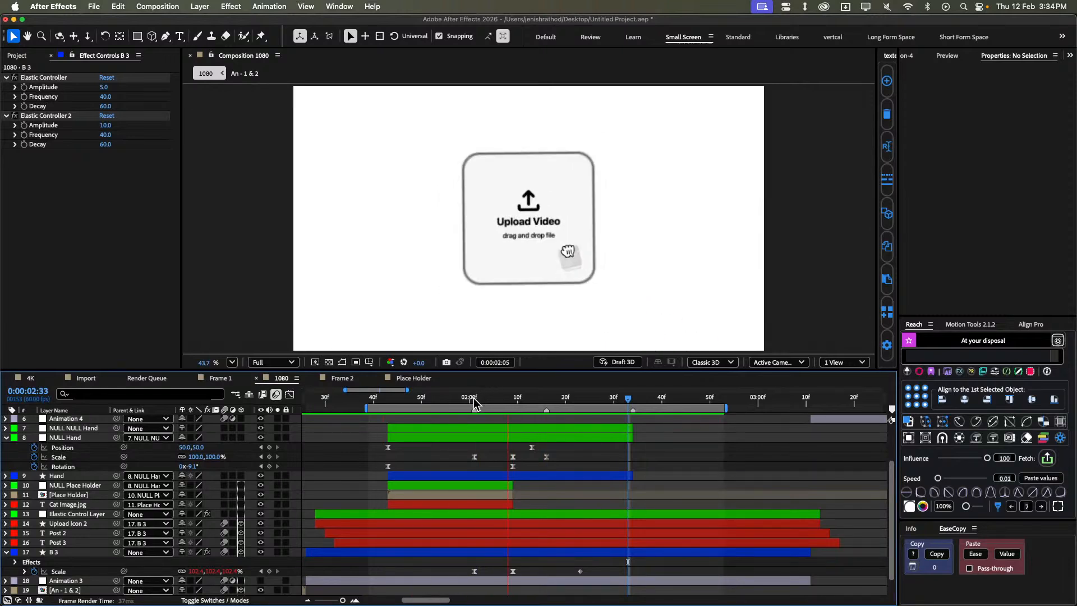
left_click_drag(477, 400, 514, 401)
left_click_drag(526, 573, 493, 572)
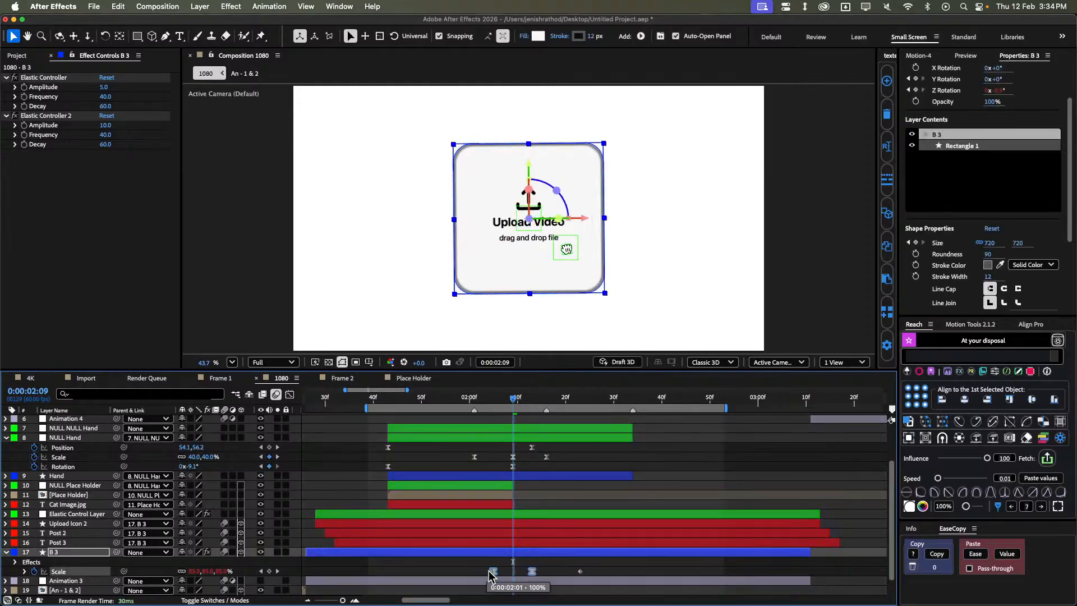
left_click(452, 566)
key("space")
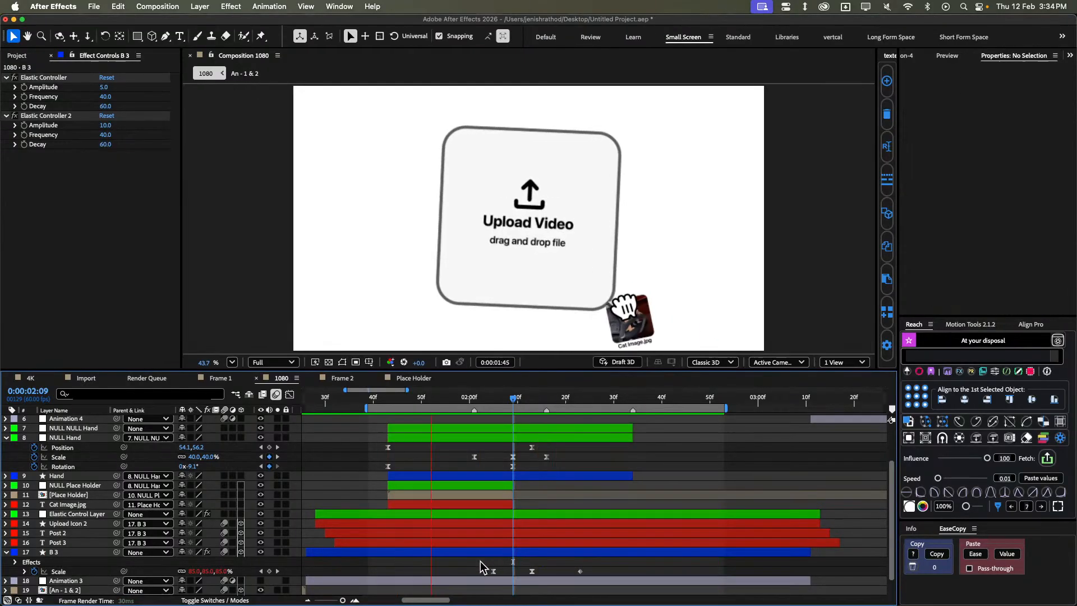
left_click_drag(481, 564, 502, 571)
left_click(493, 567)
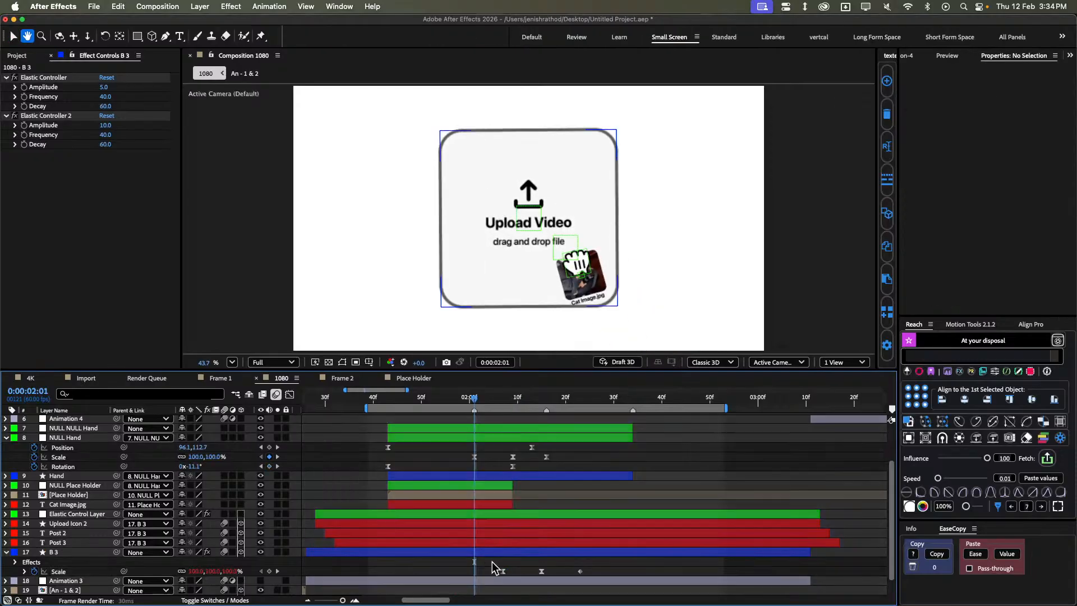
key("space")
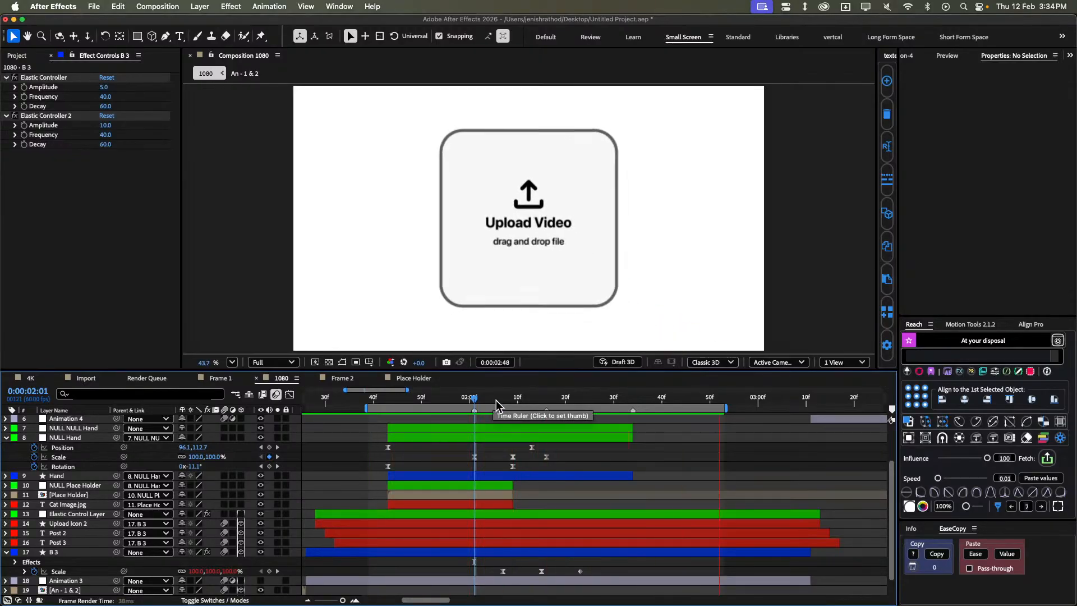
key("space")
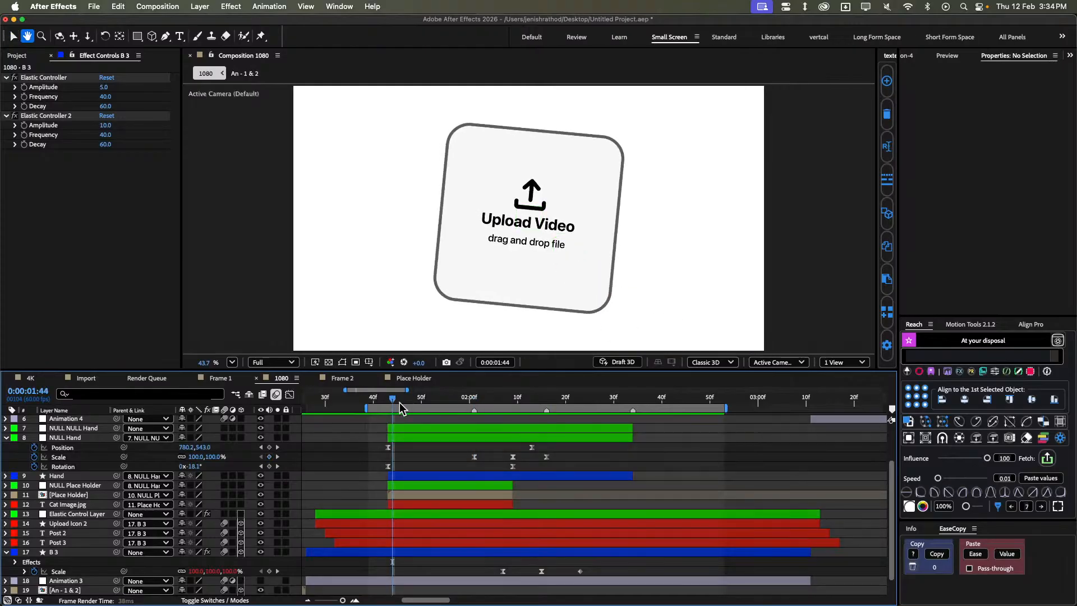
key("space")
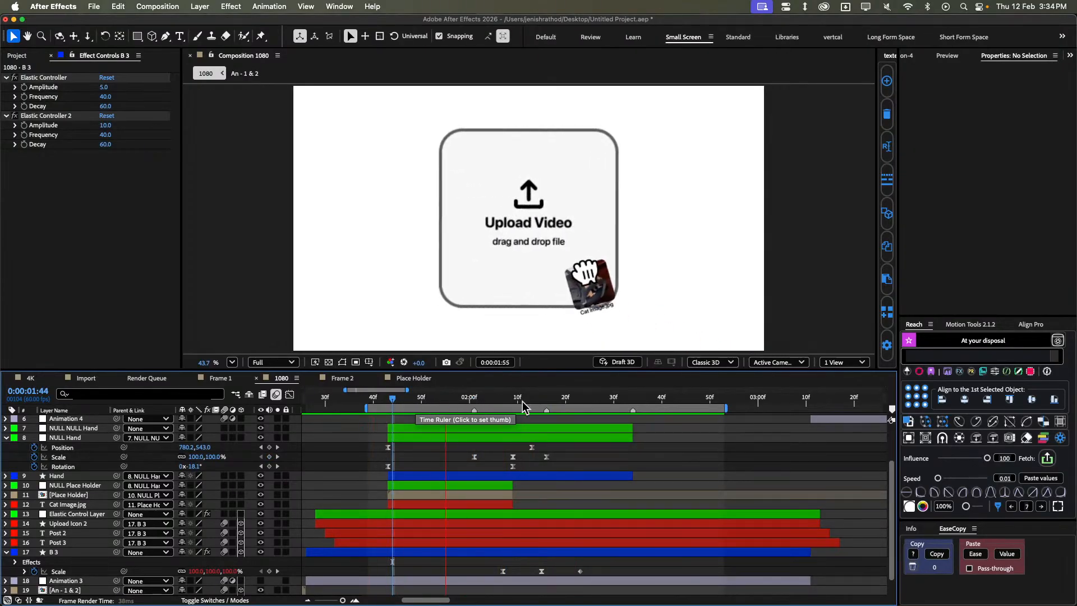
Set the Frequency of Elastic Controller 2 on the B 3 layer to 30 and preview the bounce.
left_click_drag(541, 400, 580, 430)
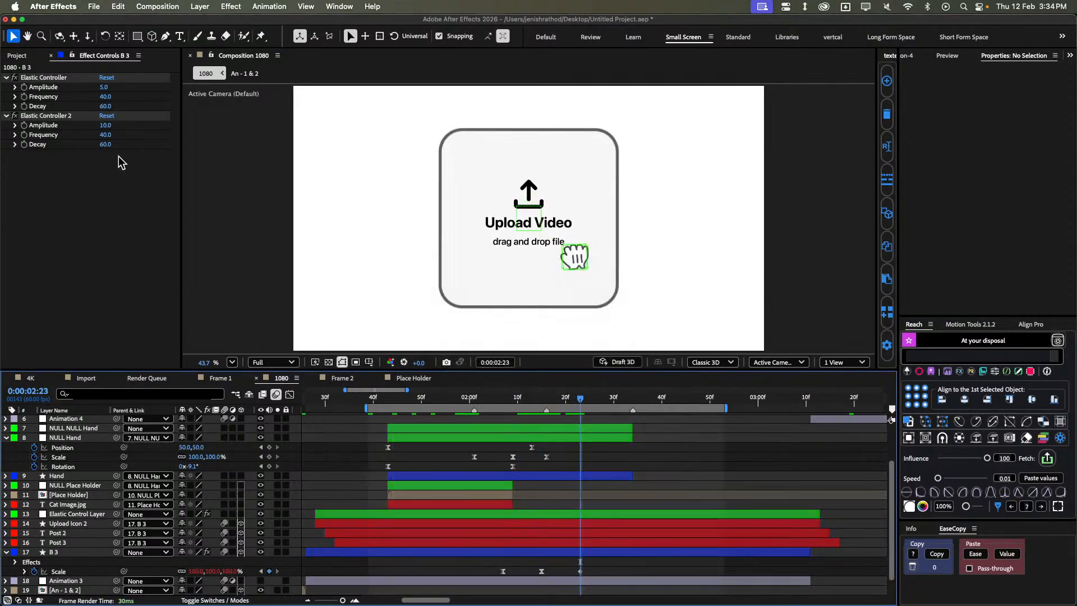
left_click(108, 135)
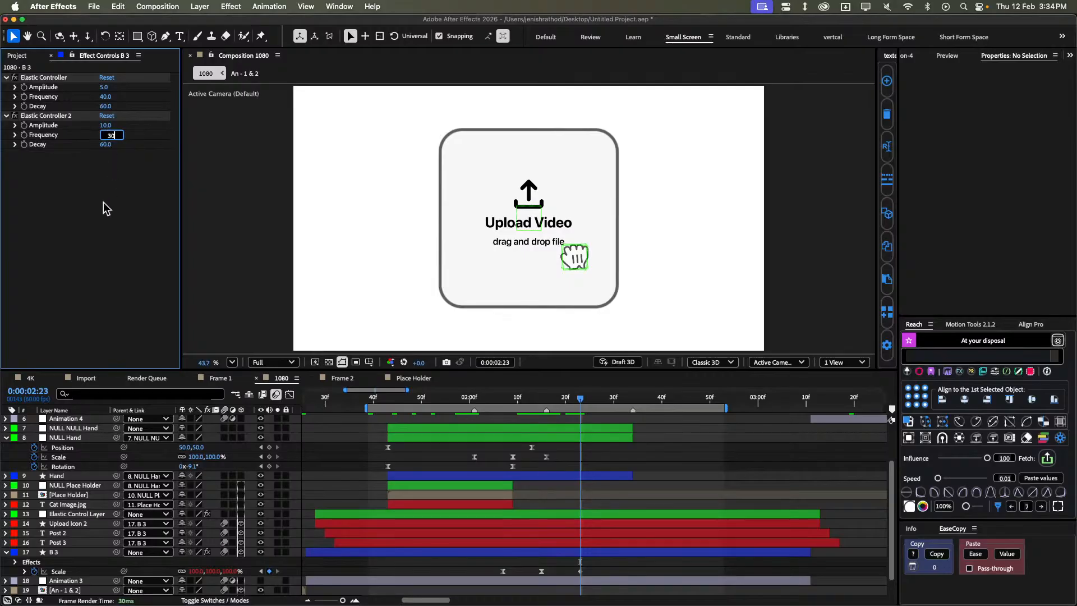
type("30")
key("Return")
key("space")
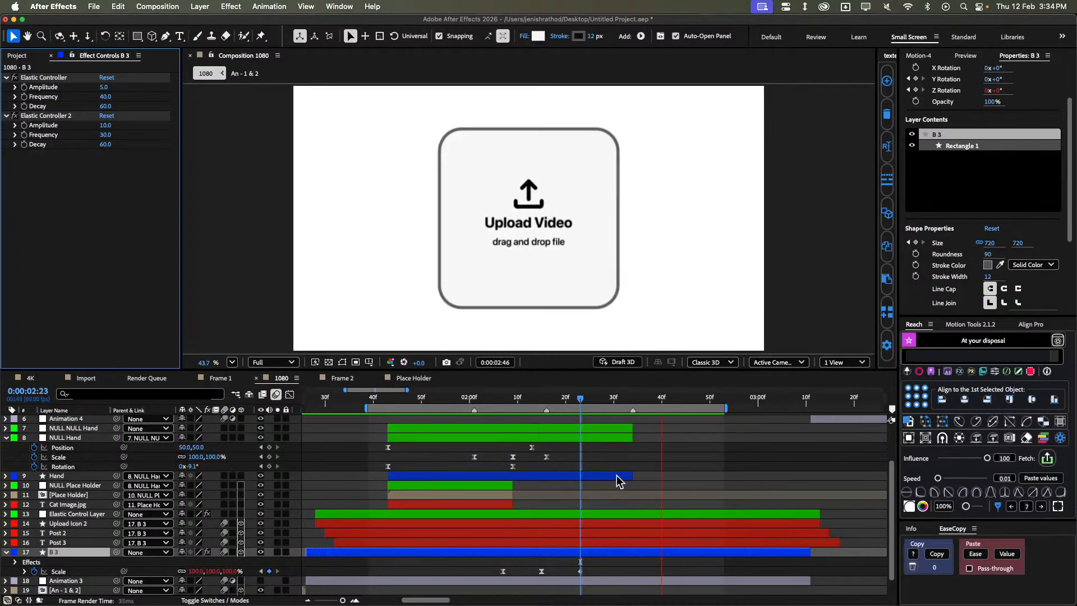
key("space")
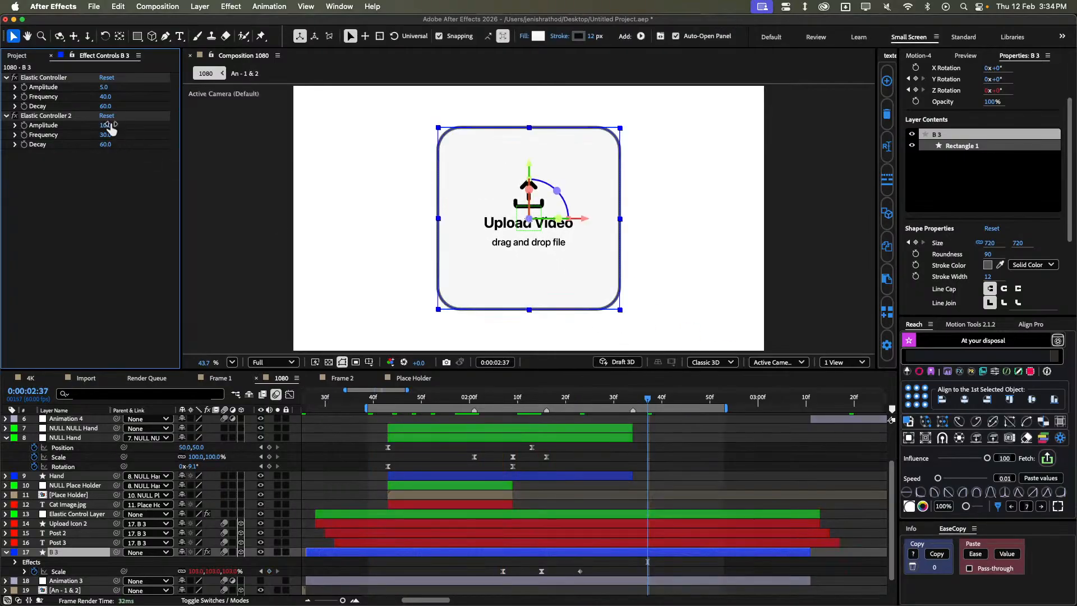
Set the Amplitude of Elastic Controller 2 on the B 3 layer to 5 and check the card's bounce.
left_click(106, 125)
type("5")
key("Return")
key("space")
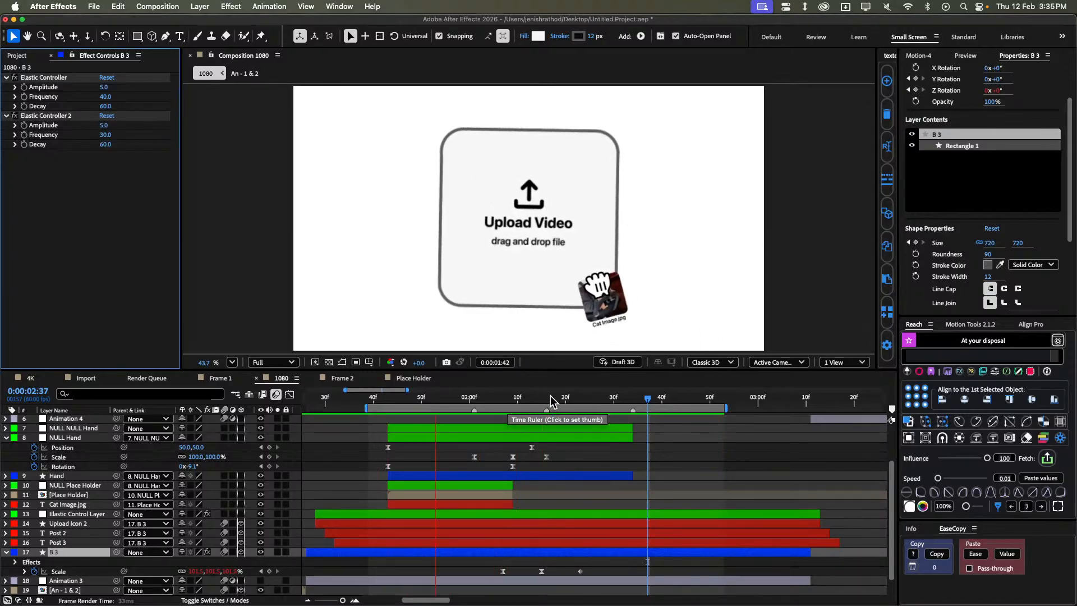
left_click_drag(550, 400, 528, 411)
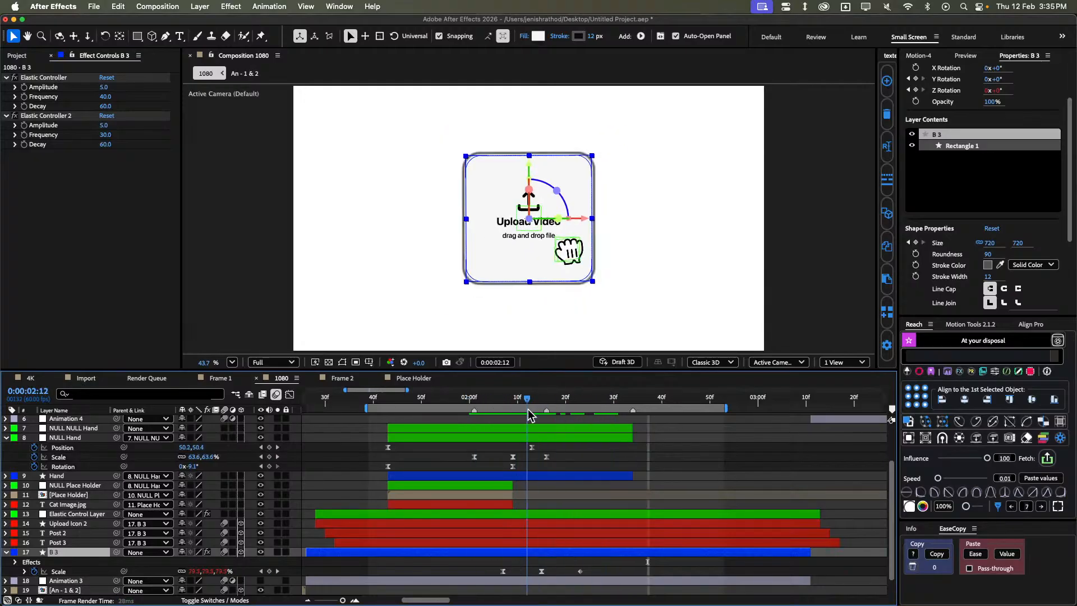
left_click(567, 462)
scroll(521, 193, "up", 3)
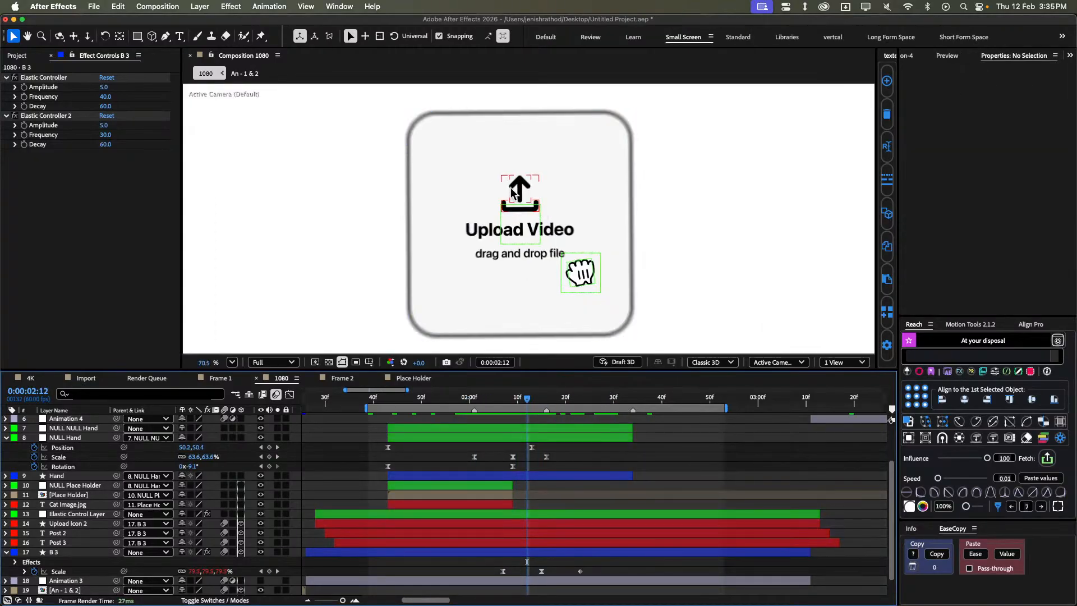
scroll(554, 340, "down", 3)
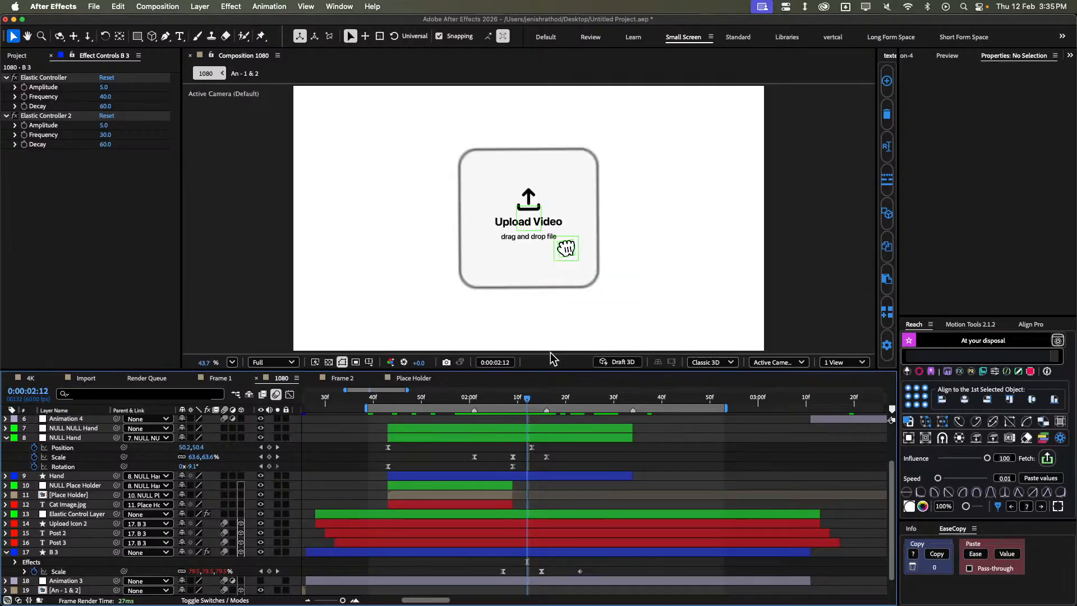
Show the REF layer temporarily to examine how the upload icon moves in the reference between 0:00:02:12 and 0:00:02:48.
scroll(251, 427, "up", 3)
left_click(260, 420)
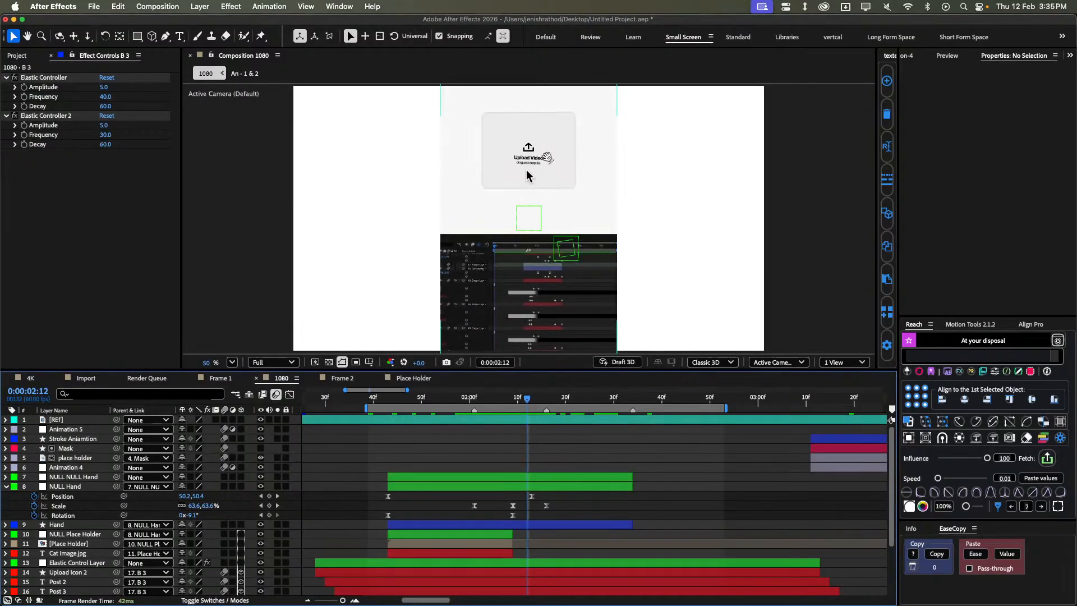
scroll(539, 261, "up", 10)
scroll(539, 261, "down", 2)
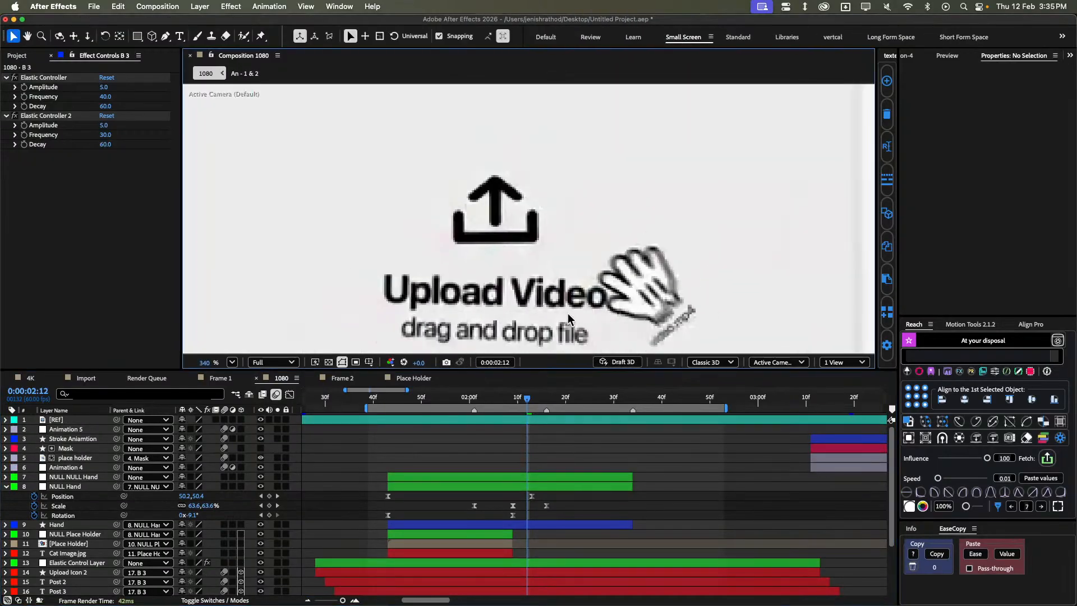
left_click_drag(527, 403, 706, 396)
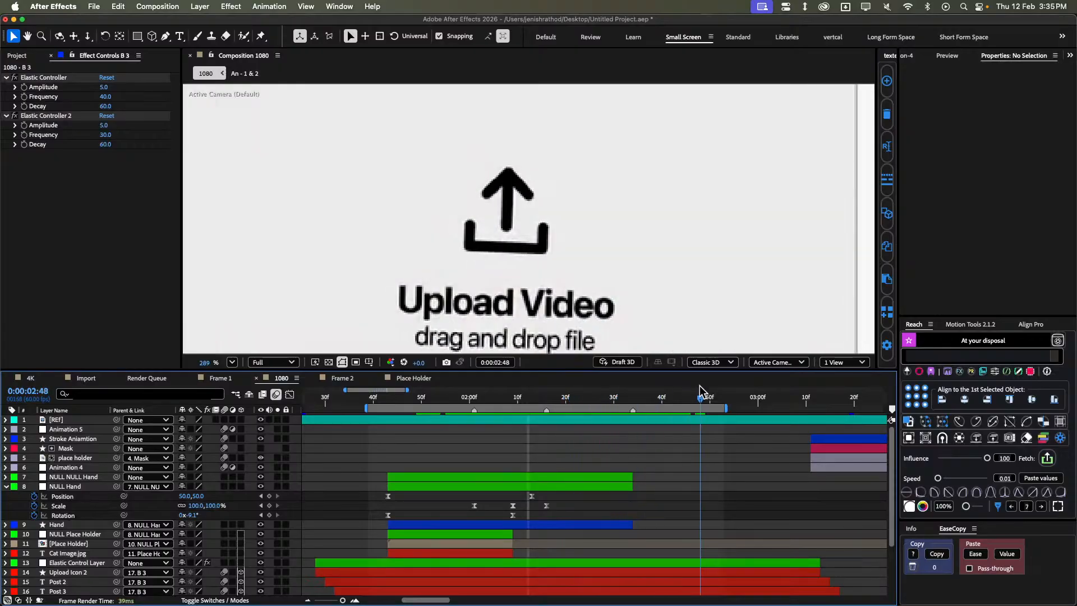
left_click(262, 420)
scroll(599, 470, "down", 5)
key("shift+slash")
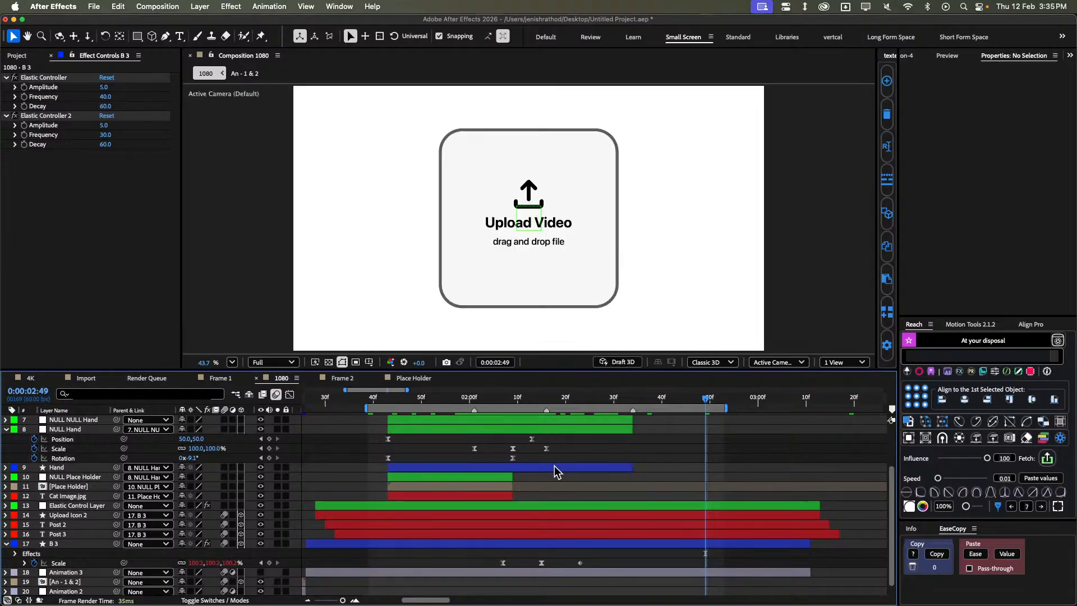
Save the project and check the hand and placeholder motion up to 0:00:02:09.
left_click_drag(508, 402, 488, 403)
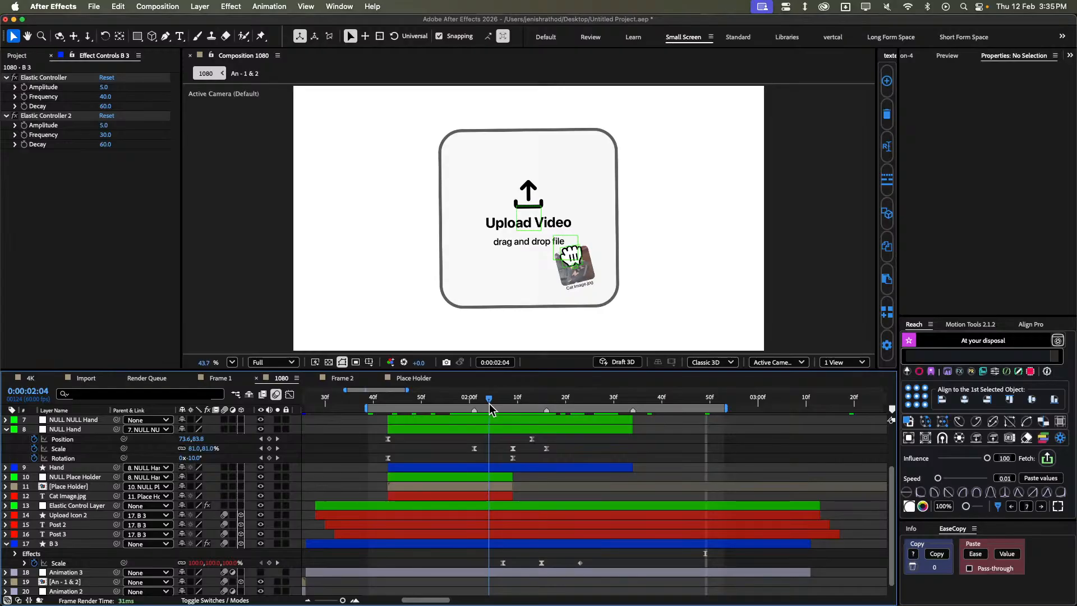
key("super+s")
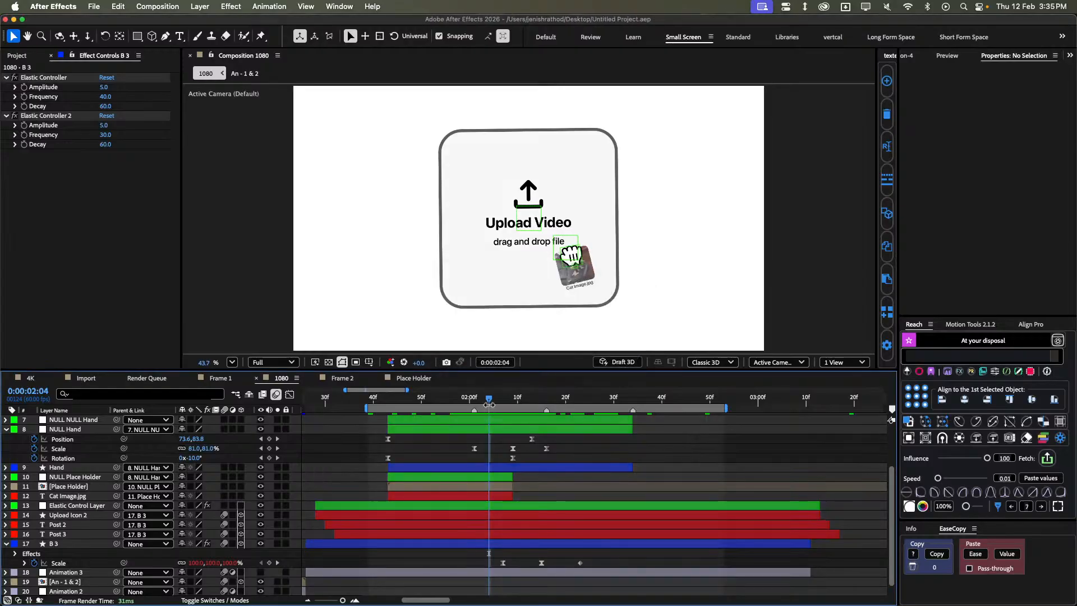
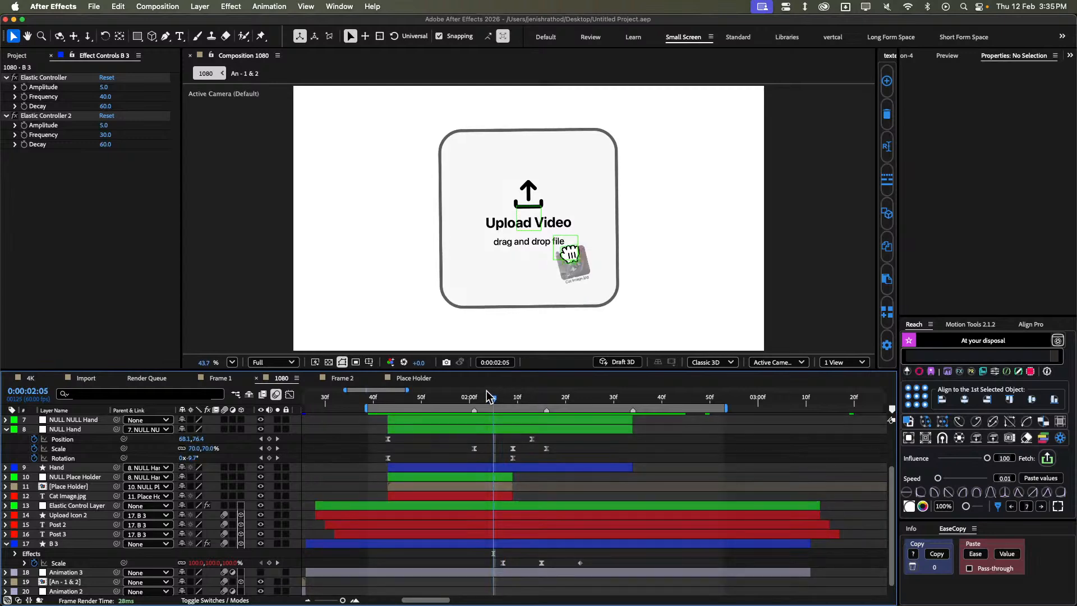
mouse_move(498, 397)
left_mouse_down()
mouse_move(457, 402)
mouse_move(533, 399)
mouse_move(483, 405)
mouse_move(514, 403)
left_mouse_up()
scroll(533, 449, "down", 1)
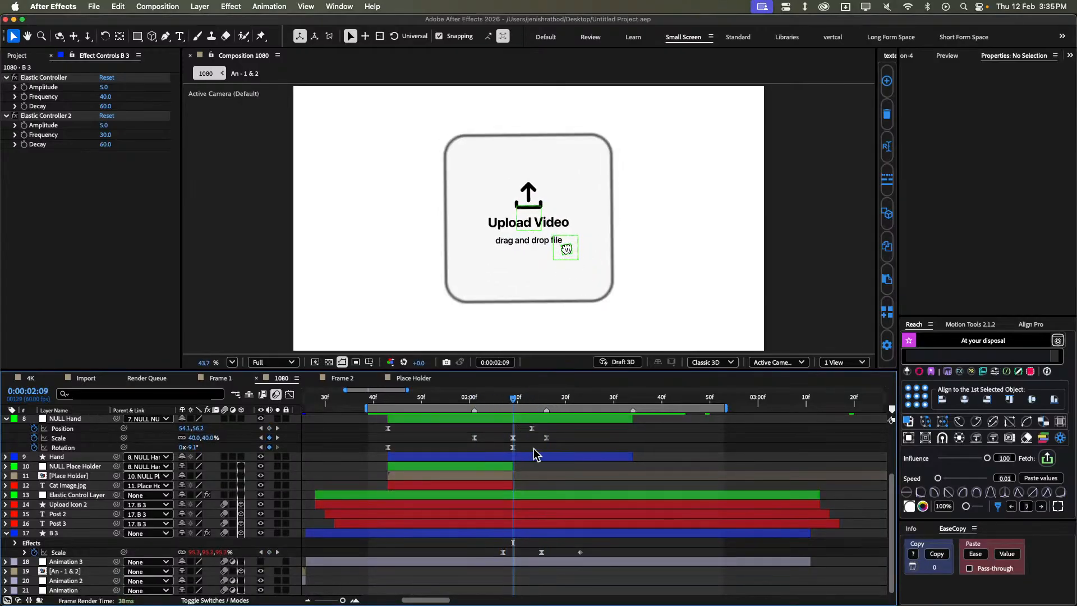
Go to the B 3 layer's first shifted Scale keyframe and reveal the keyframed properties of the Upload Icon 2 layer.
key("j")
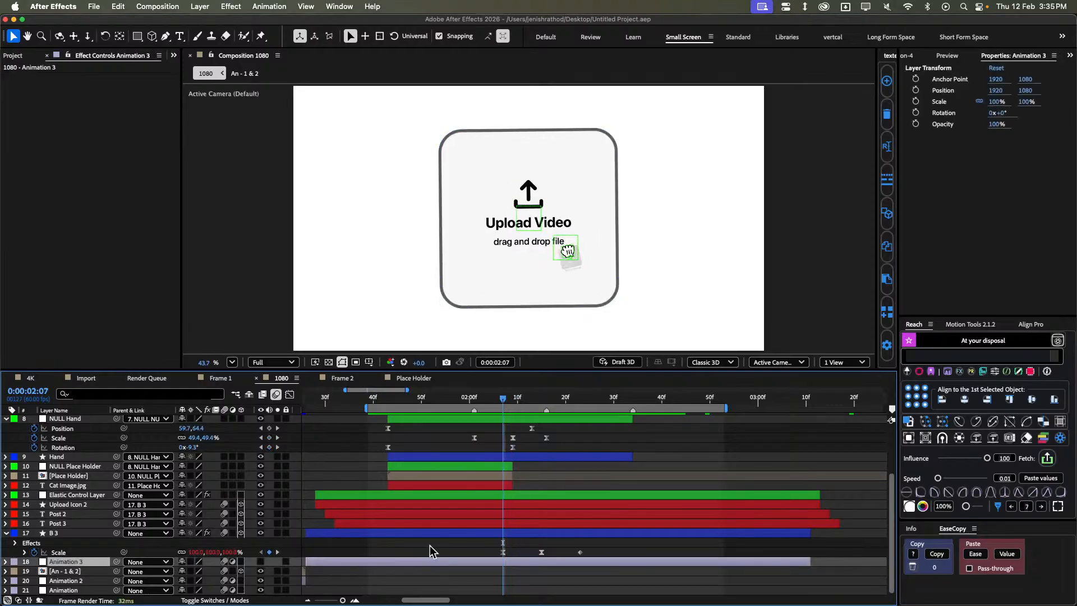
left_click(332, 520)
left_click(374, 505)
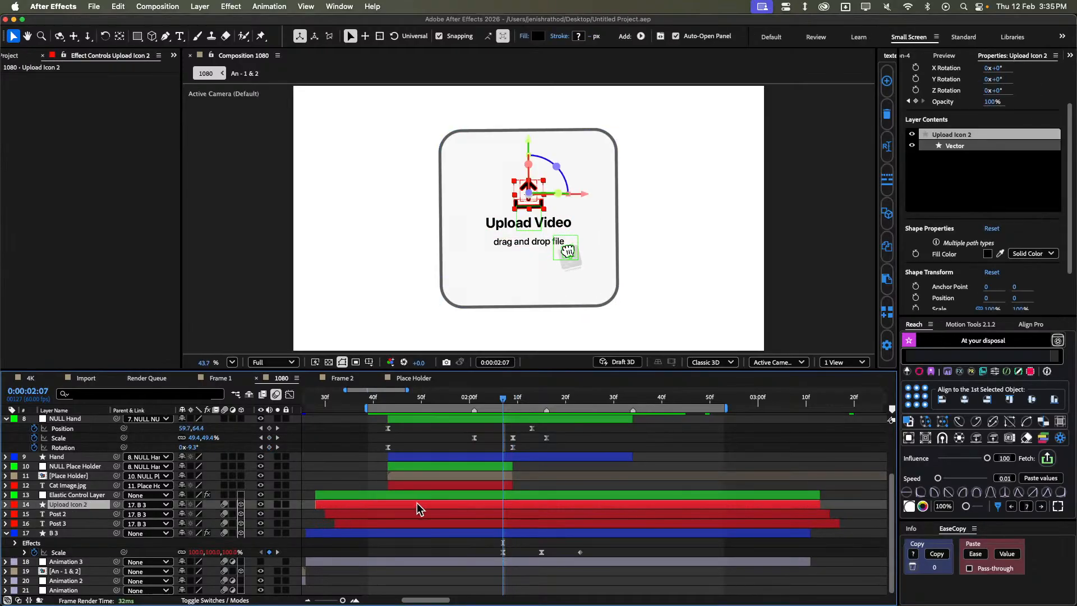
key("u")
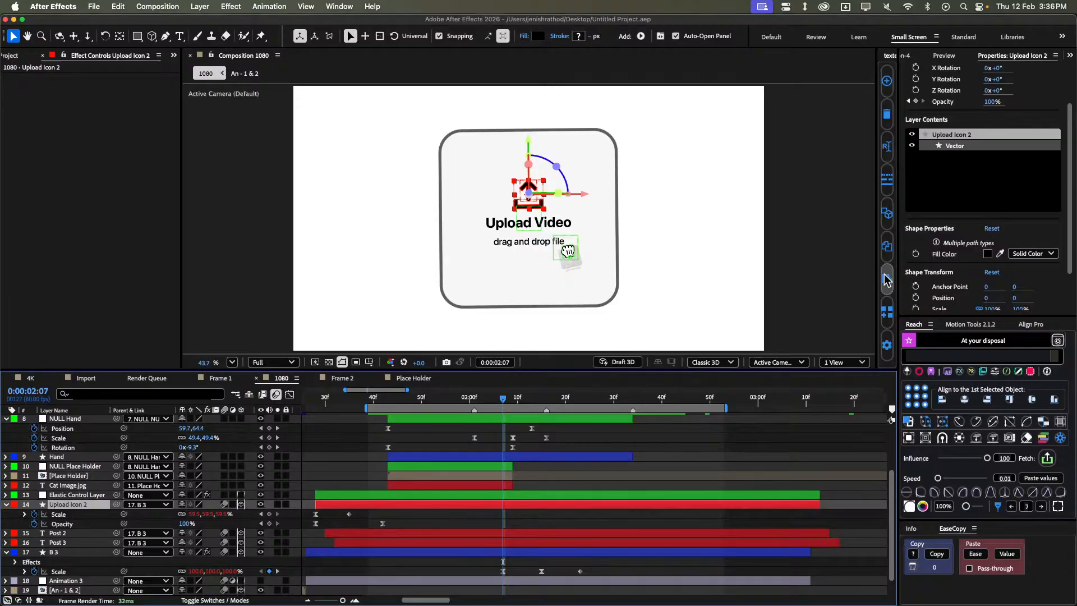
Extract the Vector shape group from Upload Icon 2 into its own layer with Motion Tools.
left_click(963, 136)
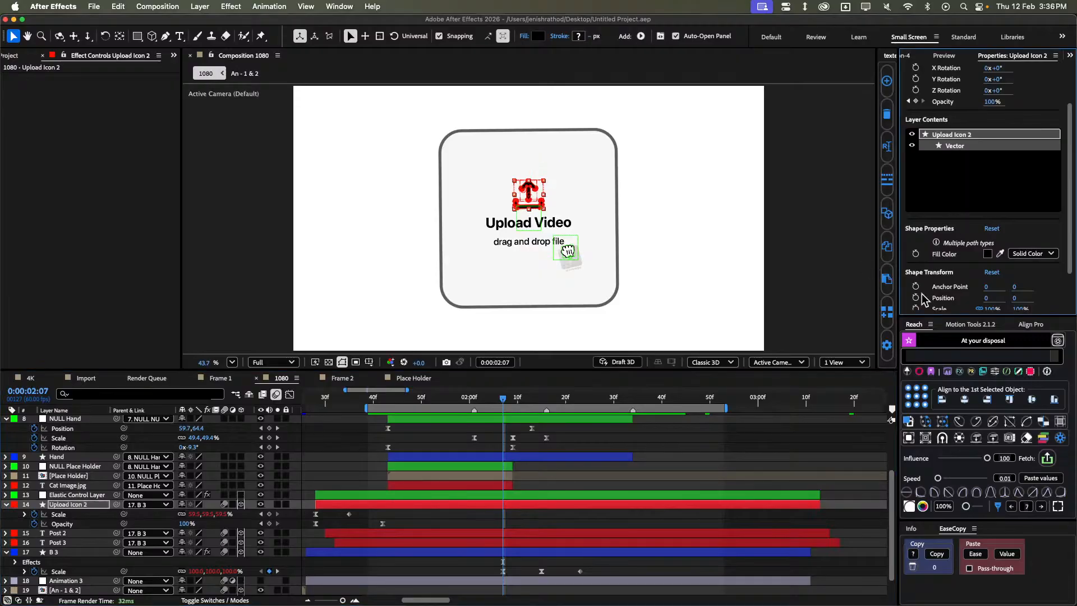
left_click(979, 325)
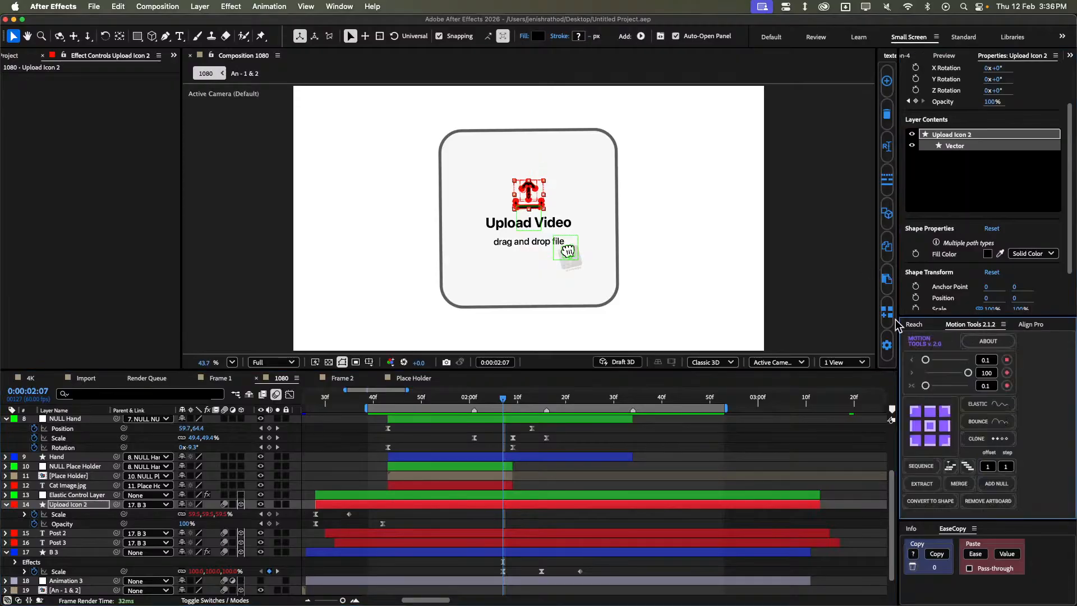
scroll(628, 296, "up", 5)
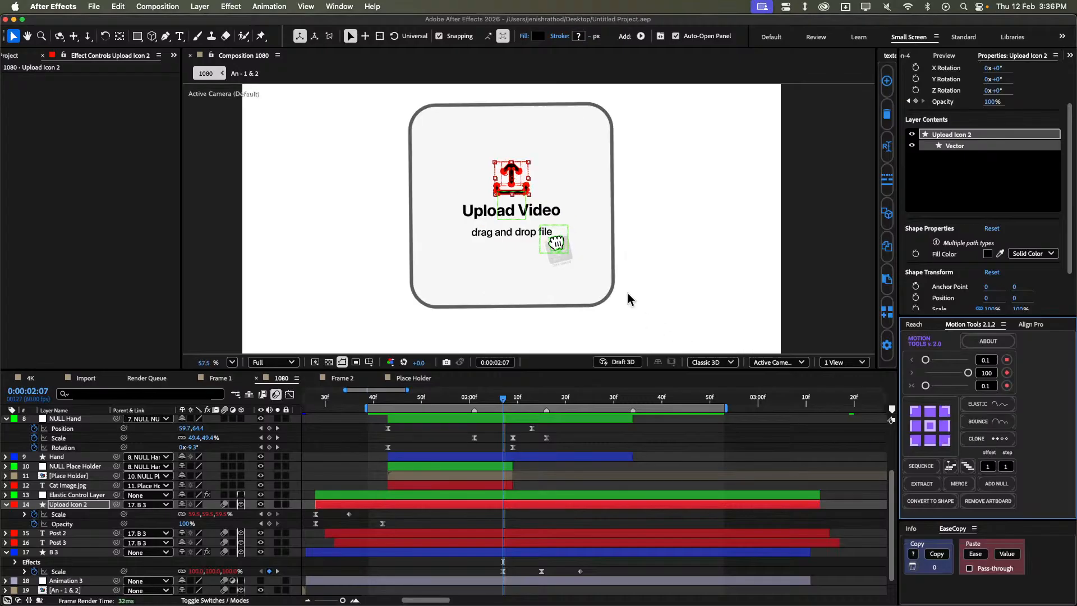
scroll(632, 272, "down", 3)
scroll(549, 226, "down", 4)
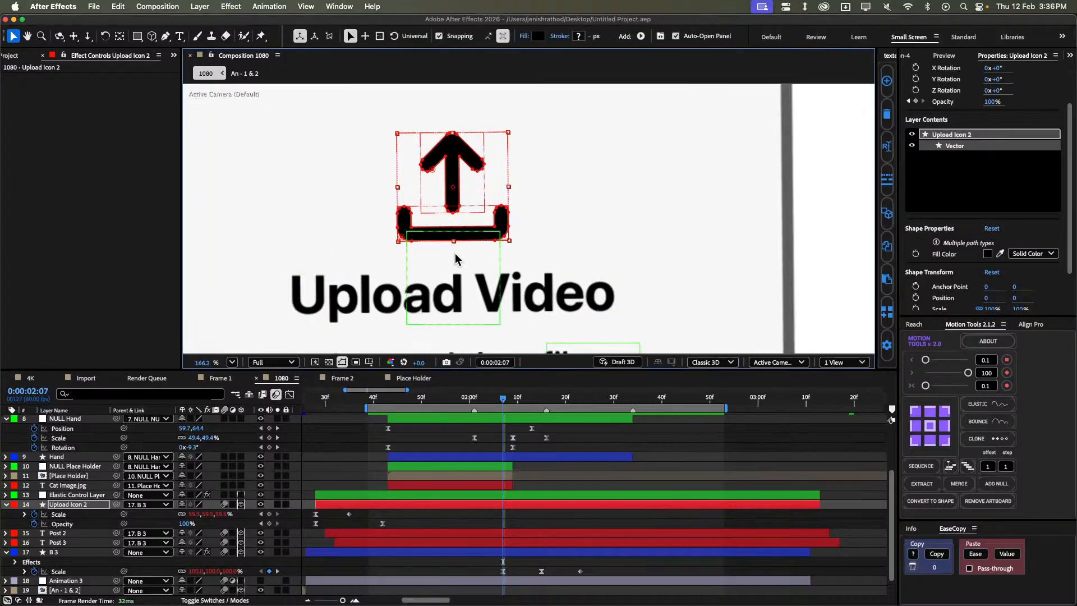
scroll(570, 233, "up", 2)
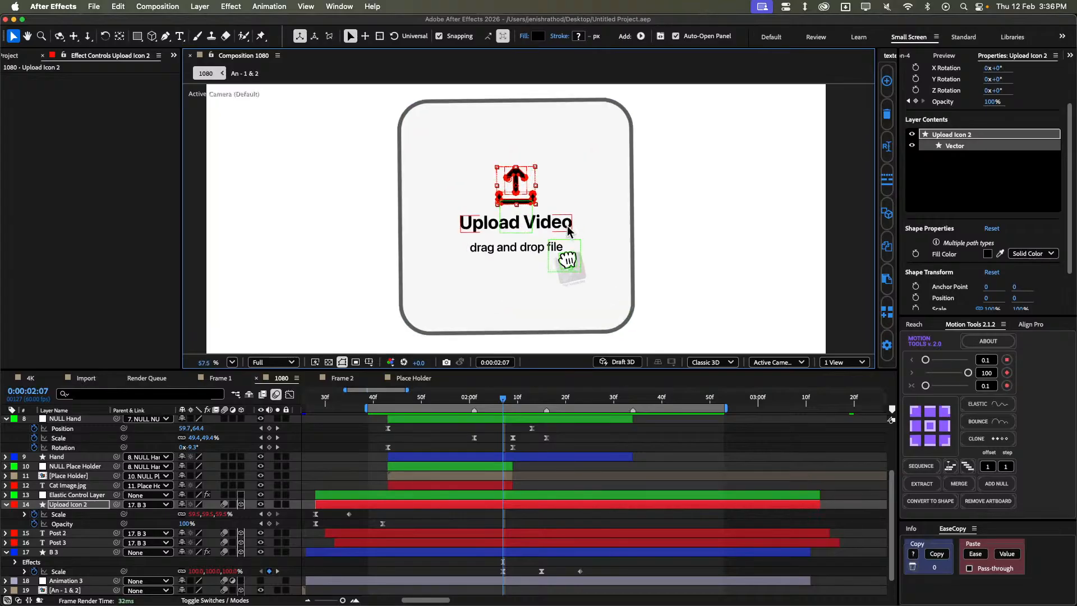
left_click(966, 486)
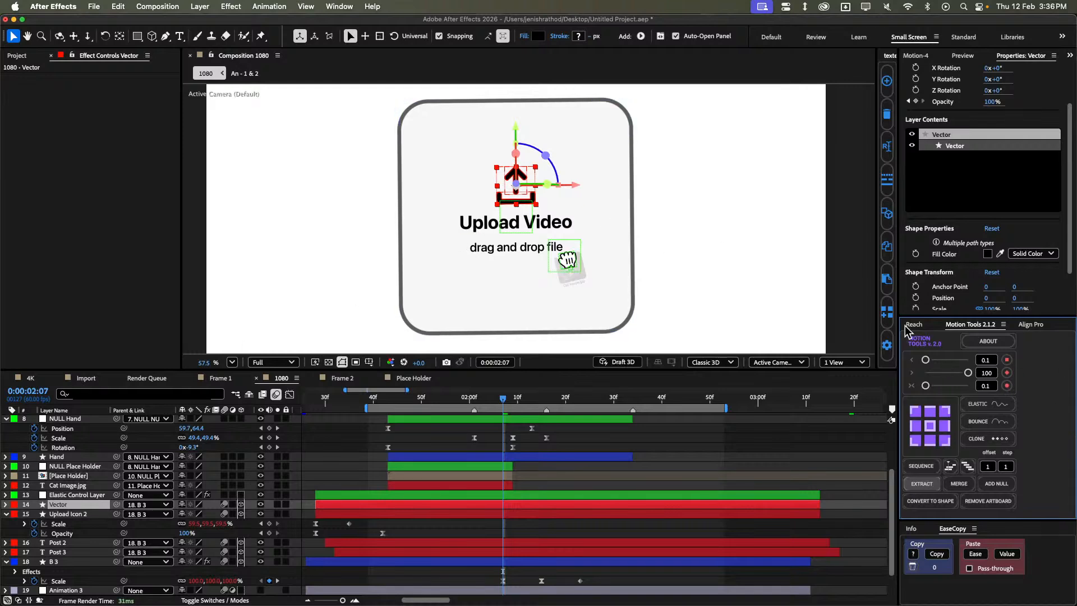
Select the extracted Vector layer and examine the arrow and base outlines it contains in the upload icon.
left_click(549, 484)
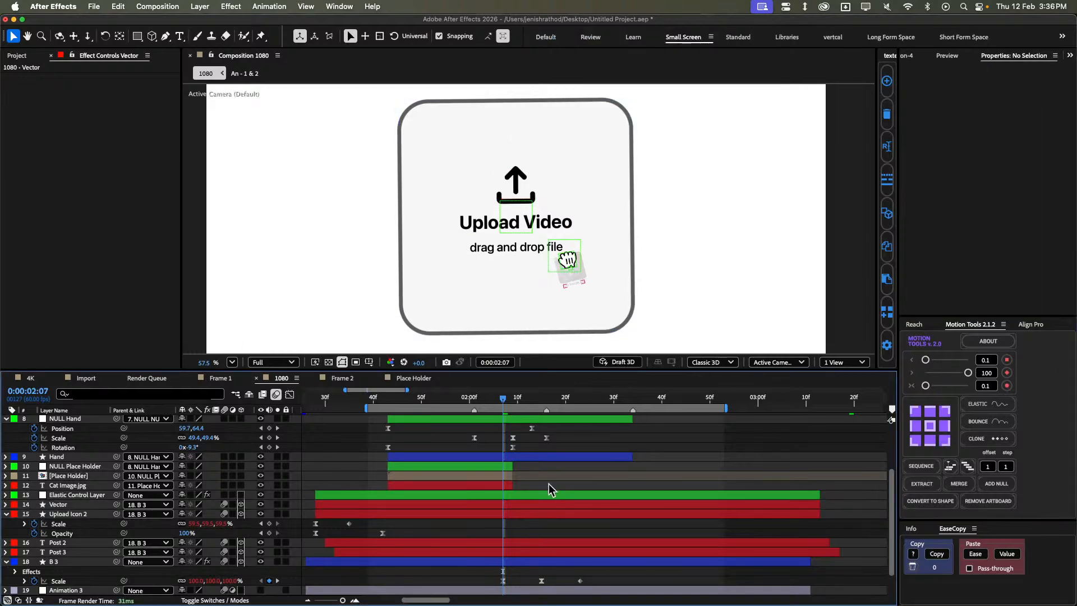
left_click(443, 507)
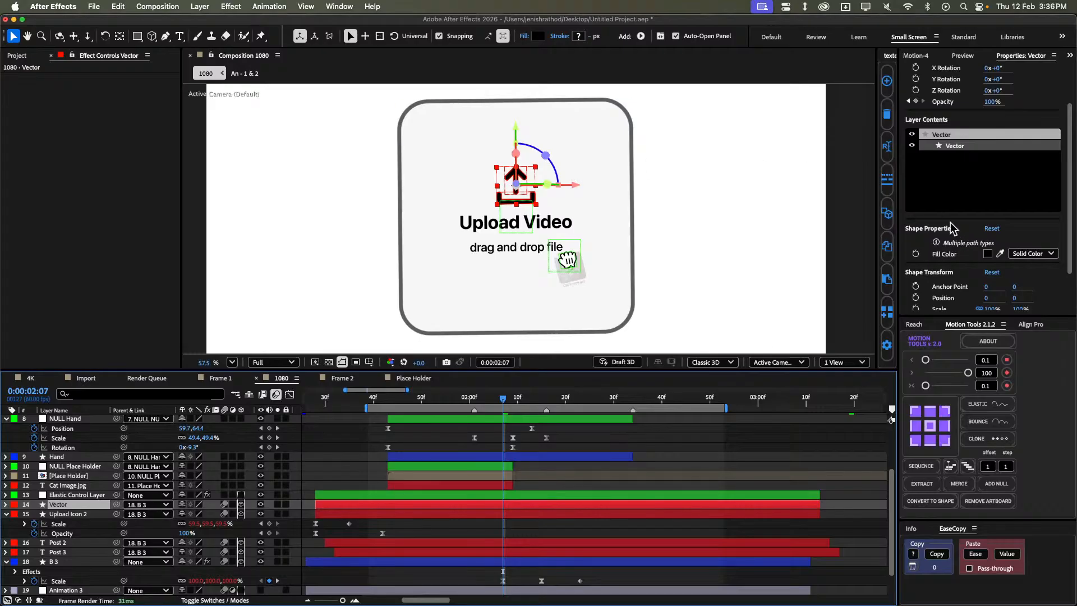
scroll(465, 160, "up", 1)
key("space")
left_click_drag(602, 191, 561, 189)
scroll(538, 213, "up", 3)
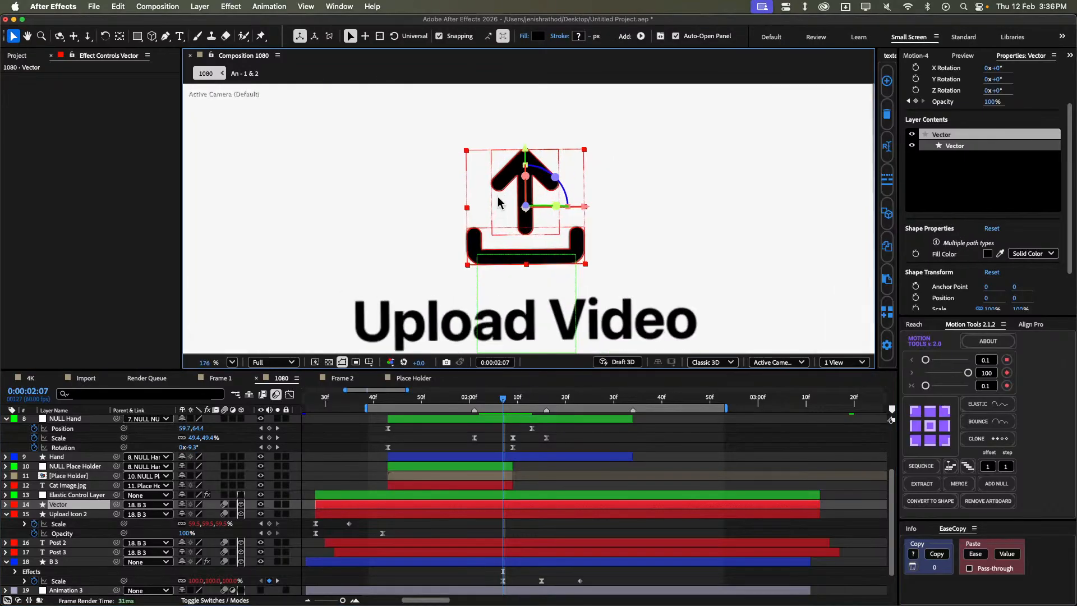
scroll(550, 245, "down", 3)
scroll(550, 245, "down", 1)
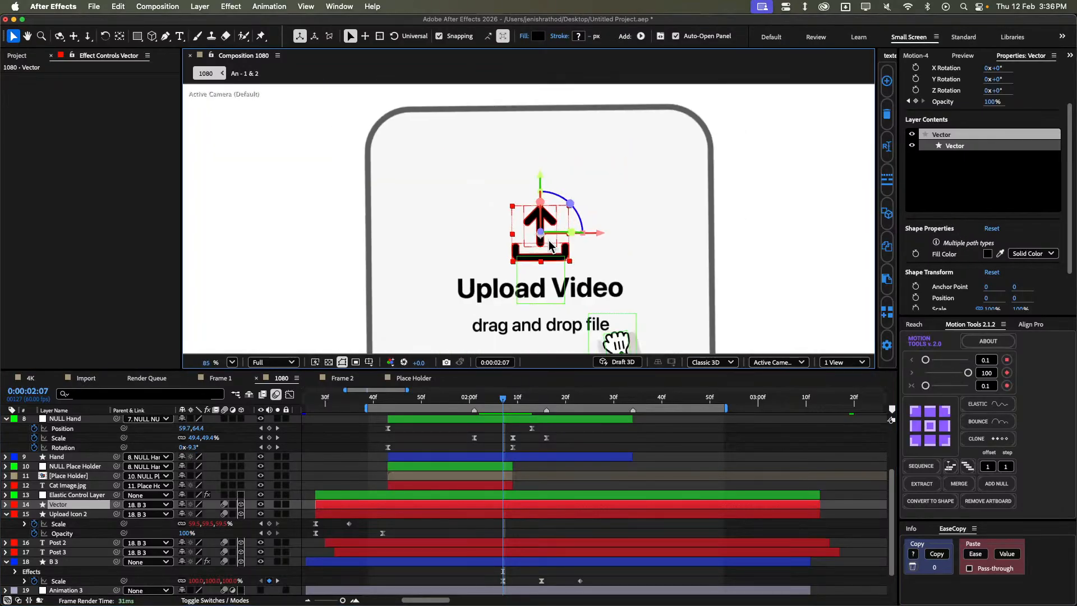
Collapse the Upload Icon 2 properties and try to extract the Vector layer's shapes into separate layers with Motion Tools.
left_click(6, 513)
left_click(6, 504)
left_click(6, 505)
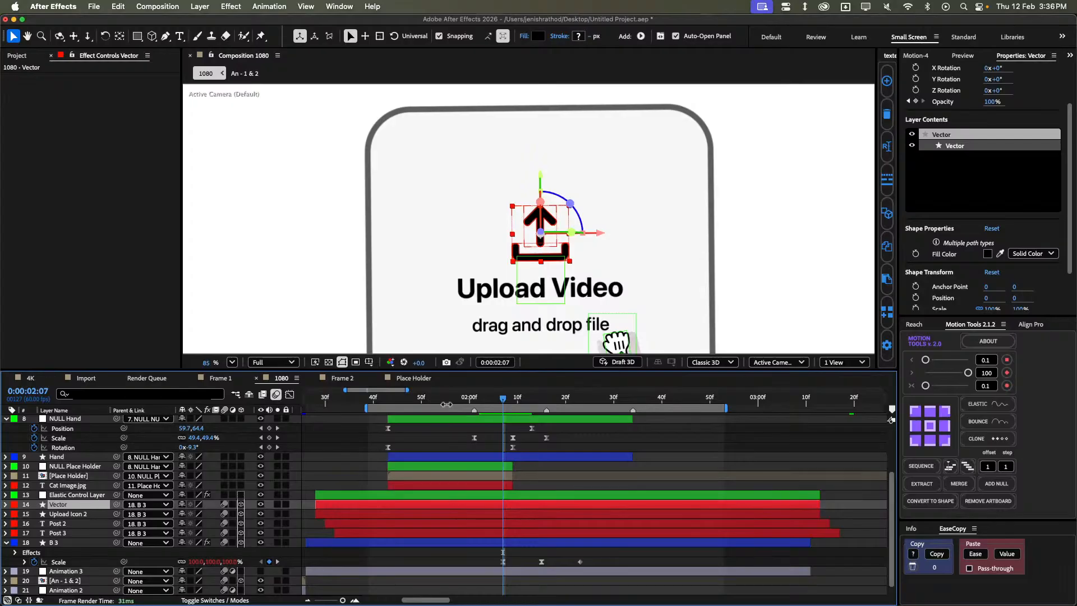
left_click(922, 484)
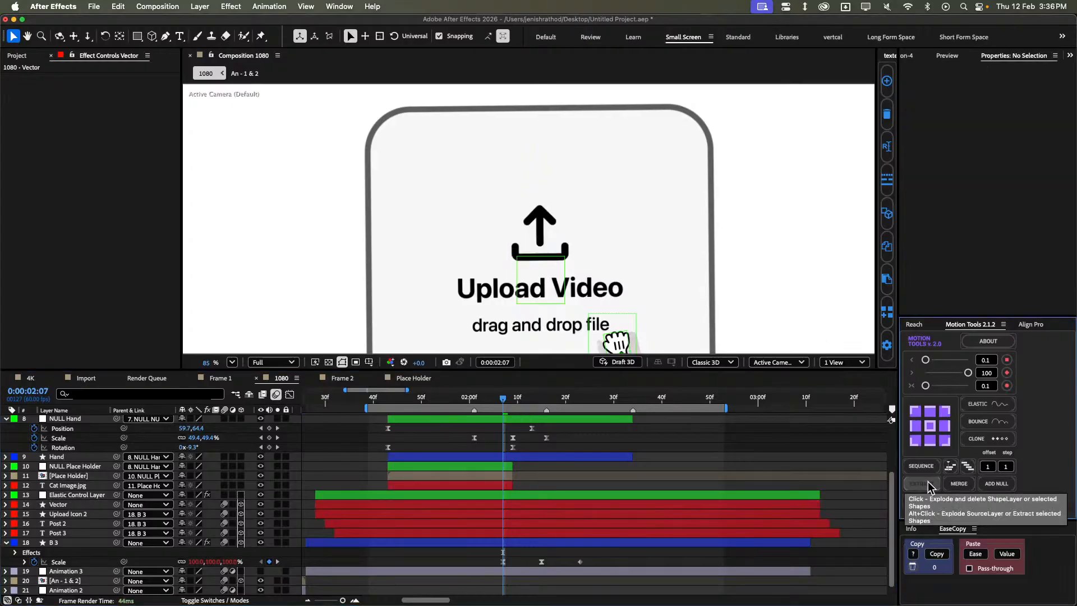
left_click(482, 507)
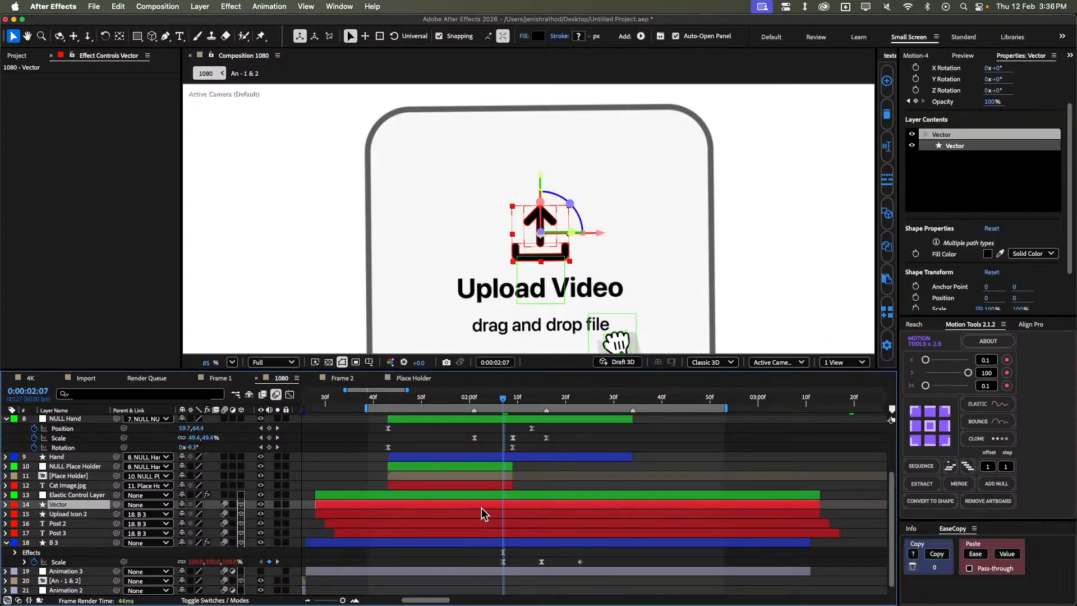
left_click(910, 480)
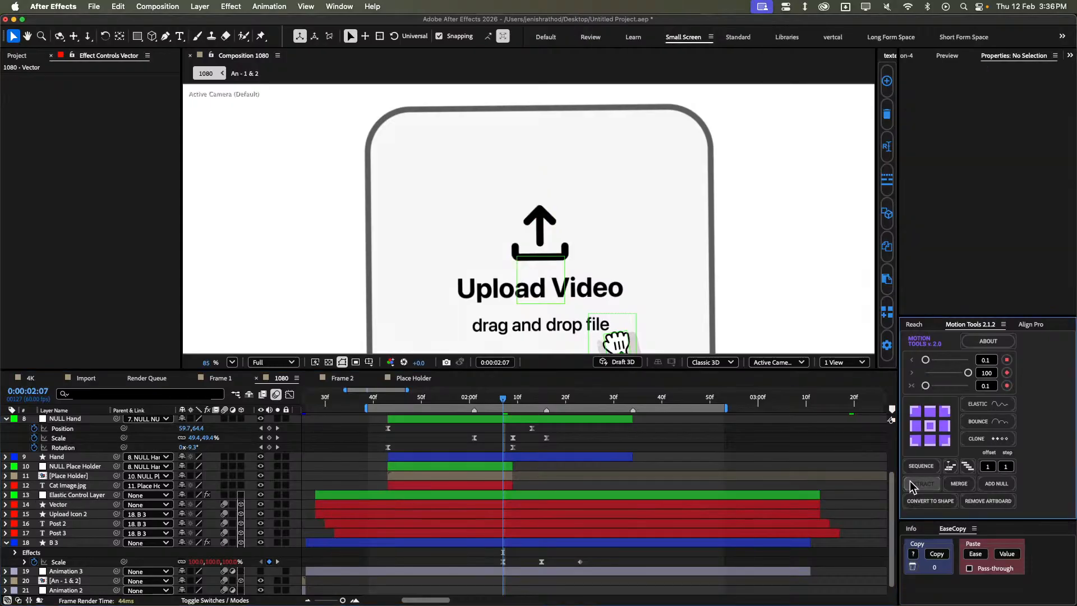
Compare the Upload Icon 2 layer with the Vector layer on the upload icon.
left_click(429, 511)
scroll(567, 231, "up", 3)
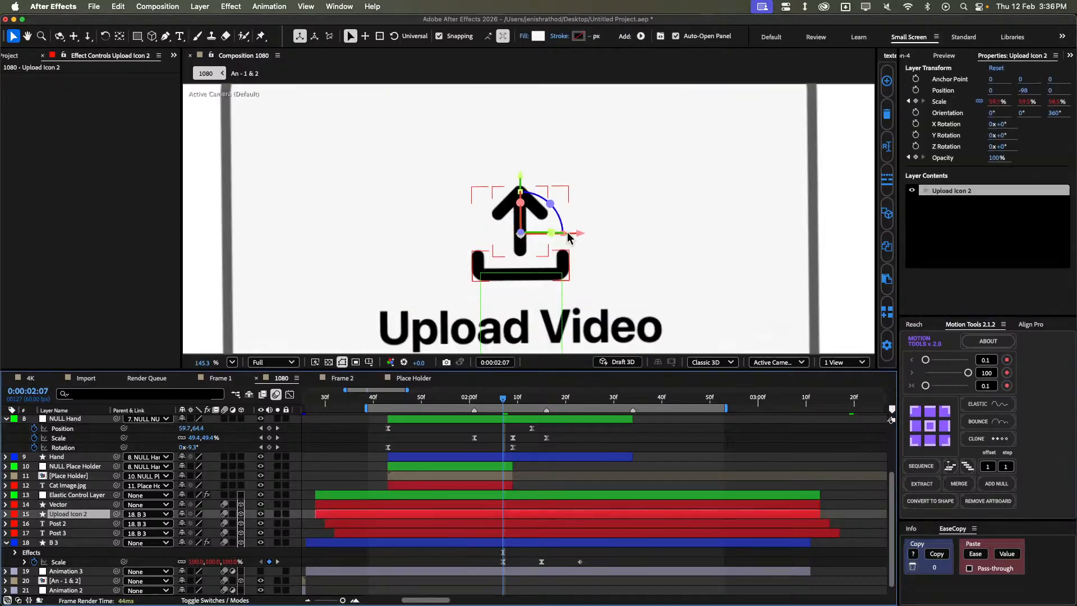
left_click(413, 504)
left_click(383, 514)
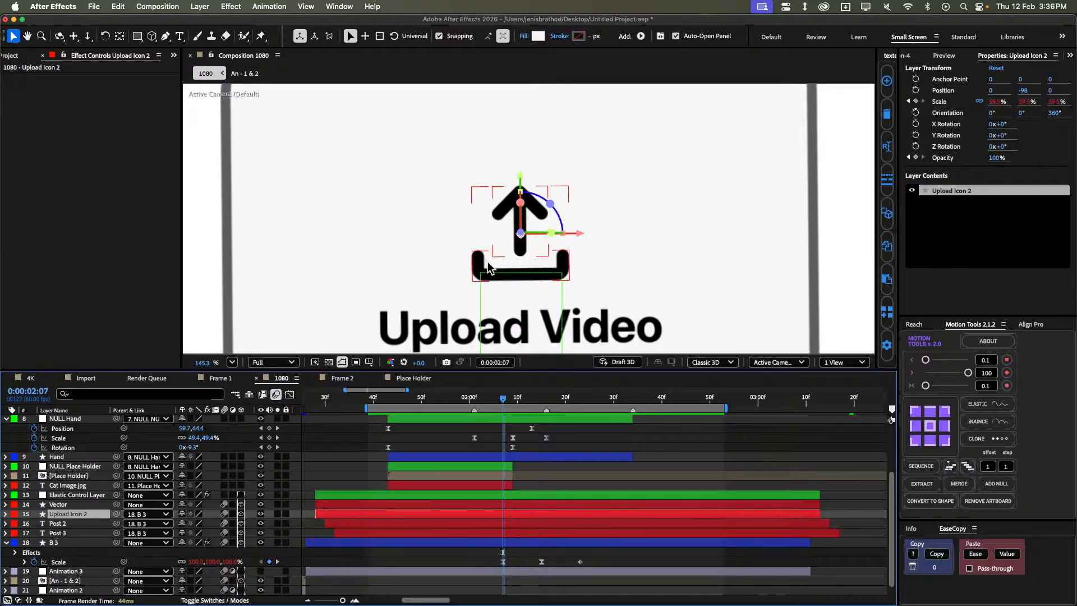
key("shift+slash")
left_click(560, 476)
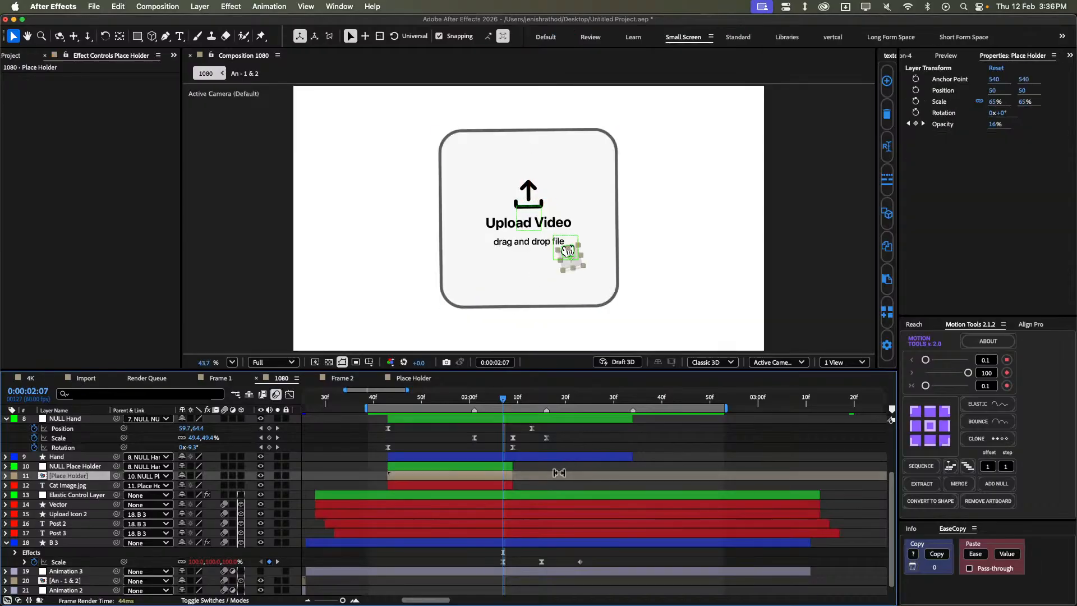
scroll(444, 480, "up", 2)
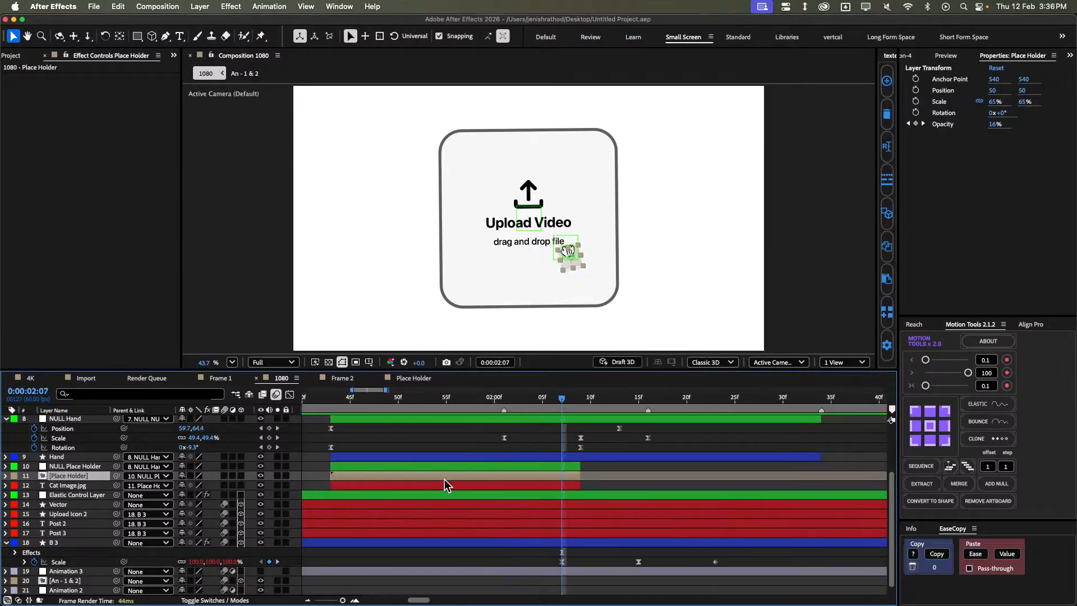
Duplicate the Vector layer and rename the lower of the two layers as BAse.
left_click(409, 505)
scroll(541, 478, "down", 4)
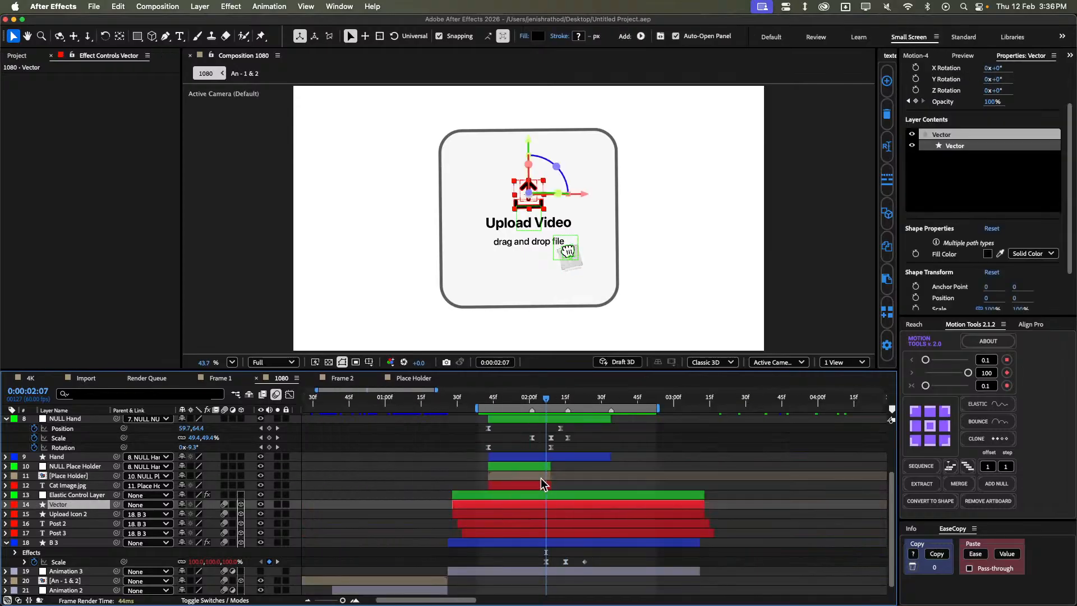
key("super+d")
key("Return")
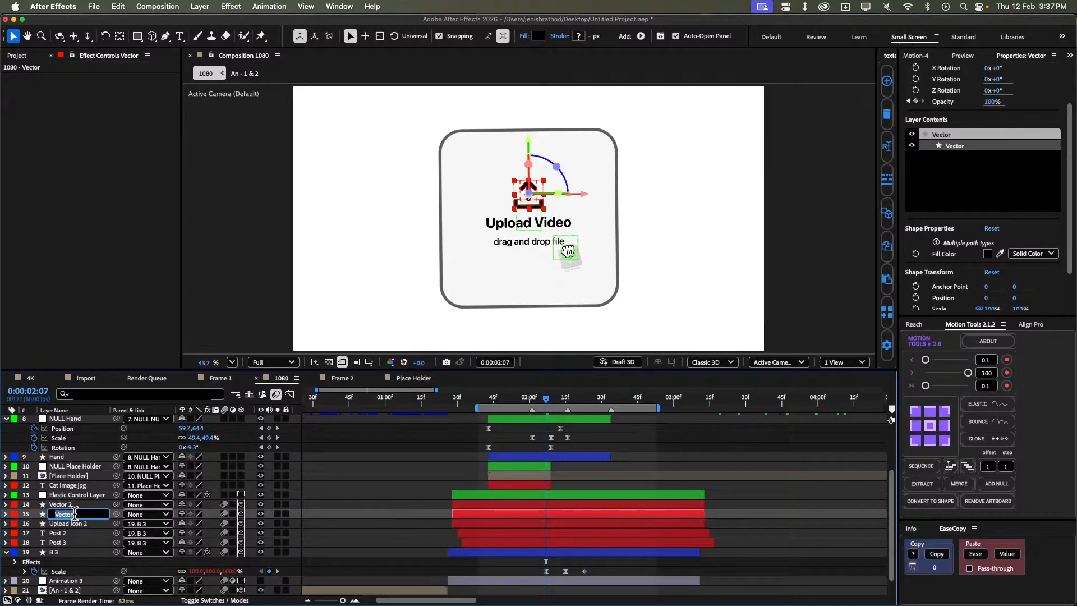
type("Palte")
key("Return")
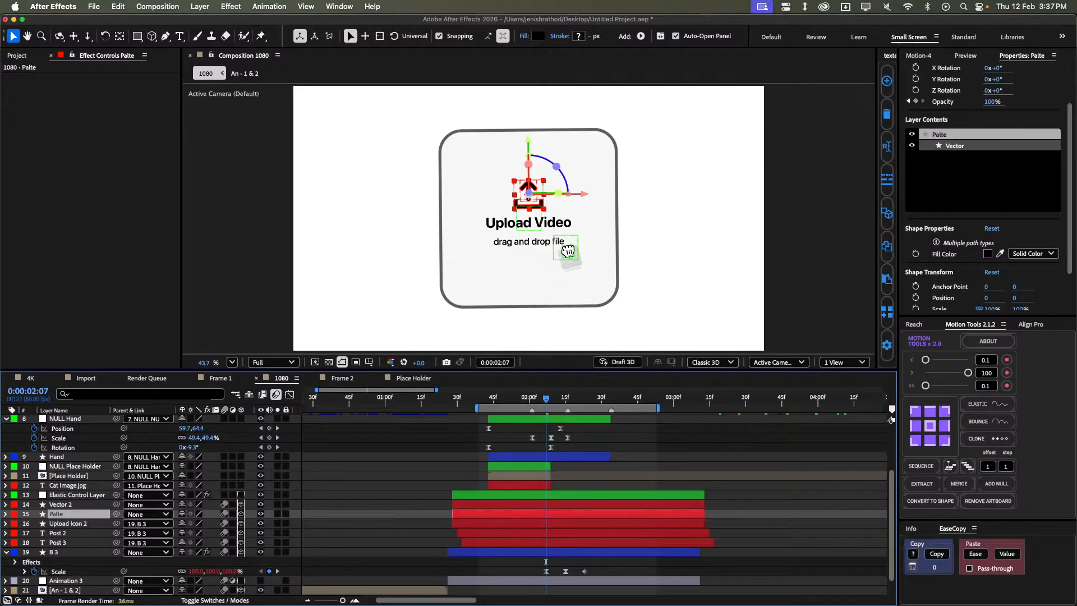
key("Return")
type("BA")
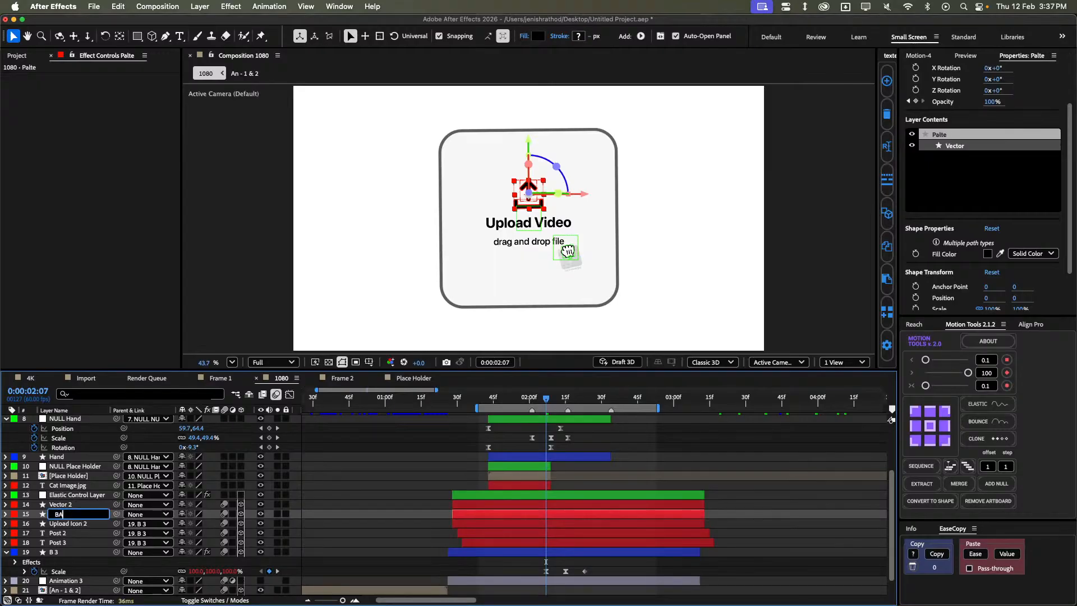
type("se")
key("Return")
Rename the Vector 2 layer as Arrow.
left_click(62, 506)
key("Return")
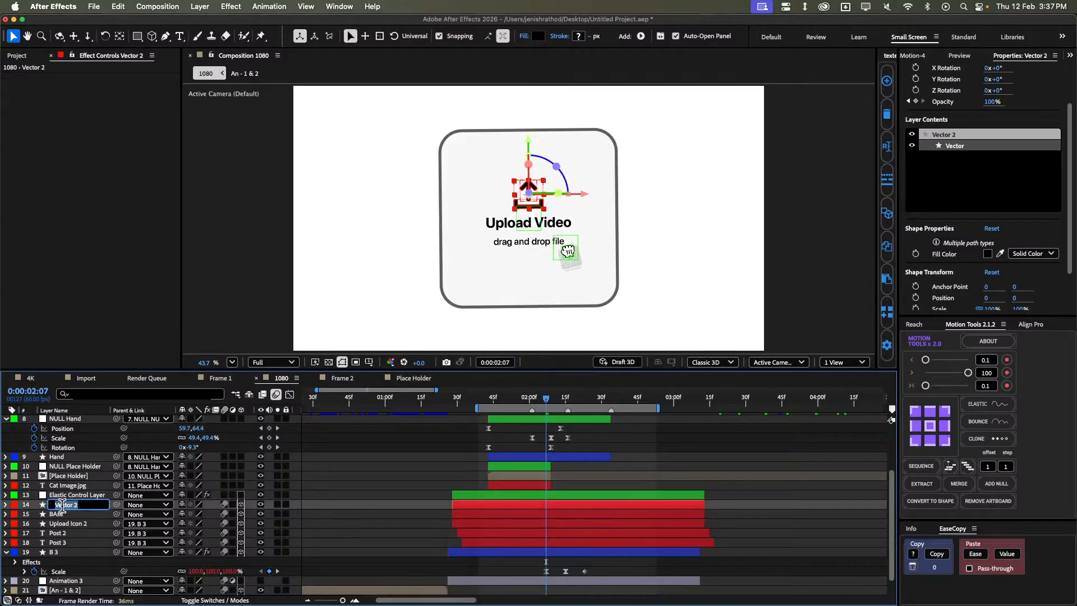
type("Anrow")
key("Return")
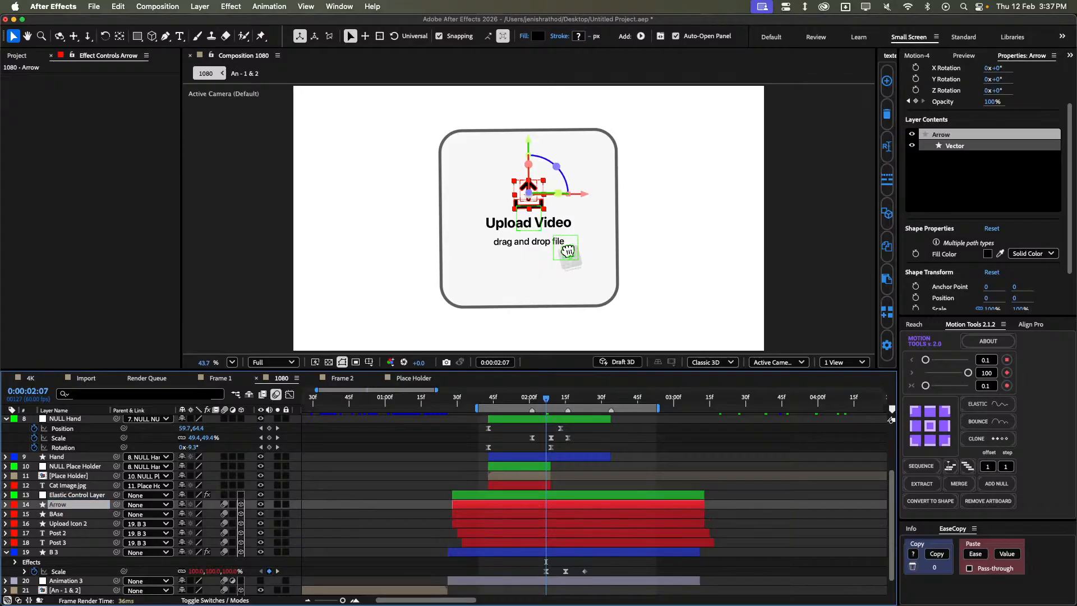
Hide the original Upload Icon 2 layer.
left_click(61, 513)
left_click(68, 533)
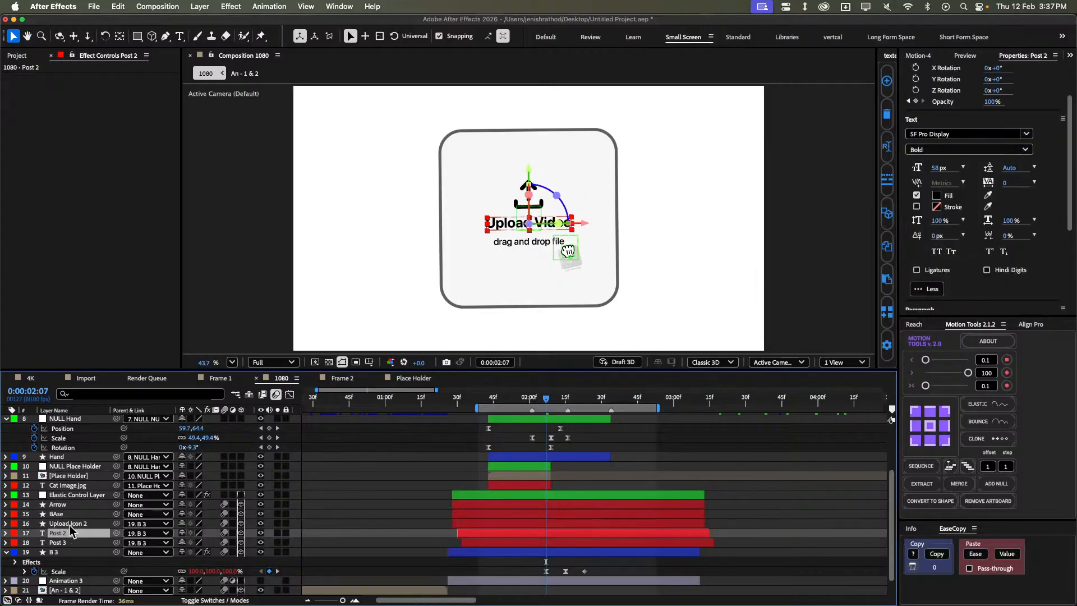
left_click(73, 523)
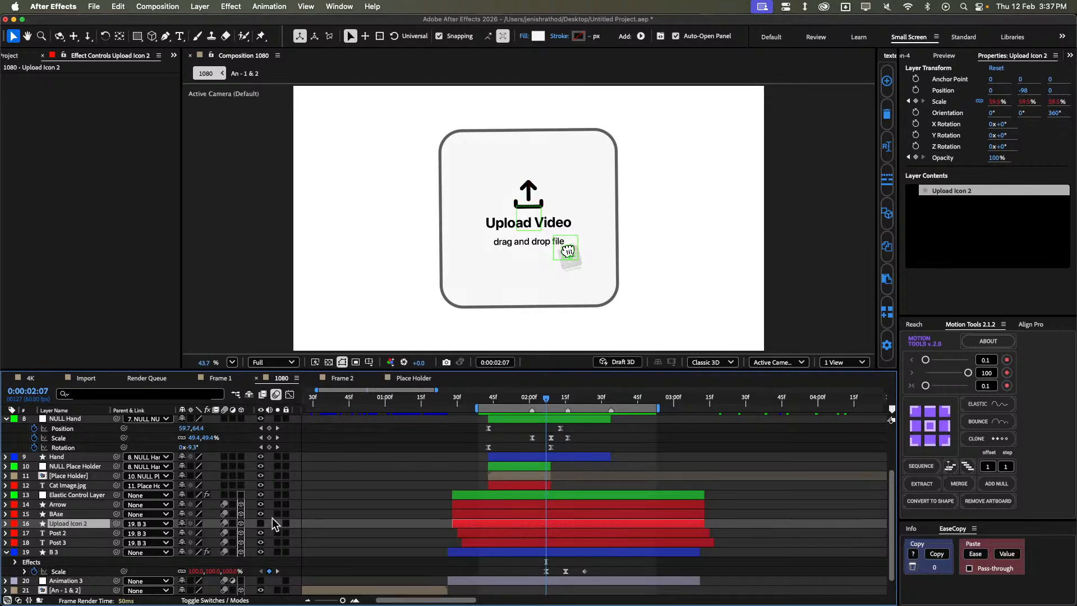
Open the Arrow layer's shape for point editing and activate the path of the icon's U-shaped base.
left_click(472, 505)
left_click(467, 514, "shift")
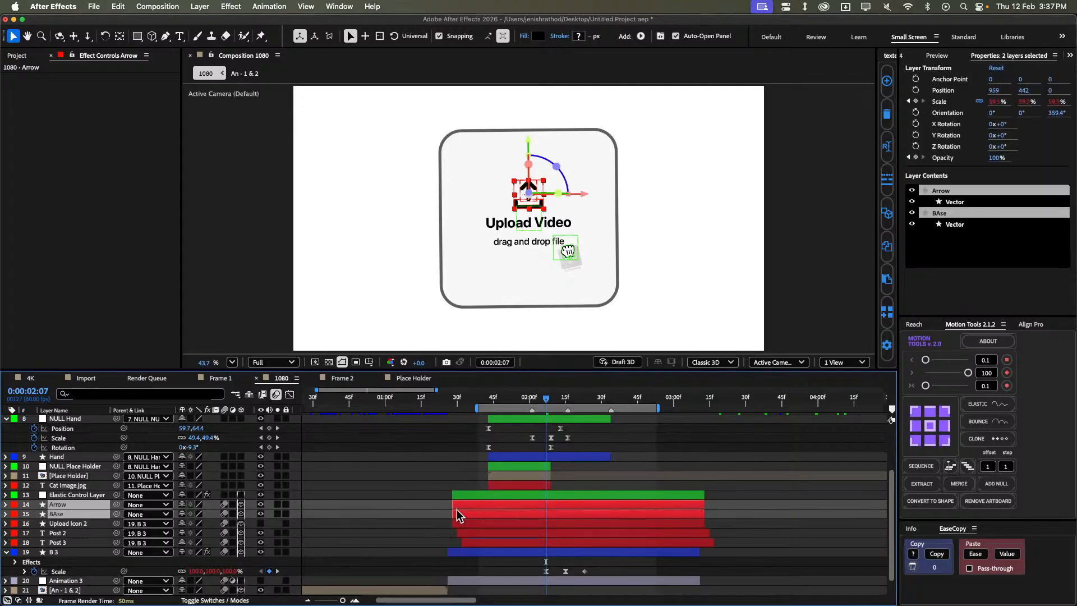
left_click(418, 505)
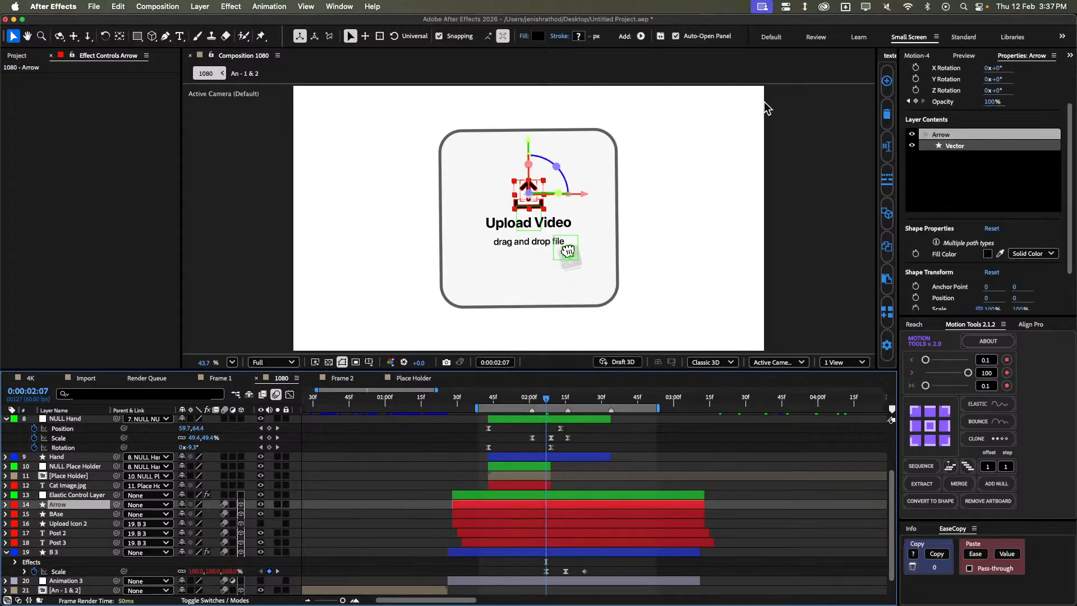
scroll(584, 136, "up", 2)
left_click_drag(503, 209, 524, 143)
left_click(423, 505)
left_click(480, 505)
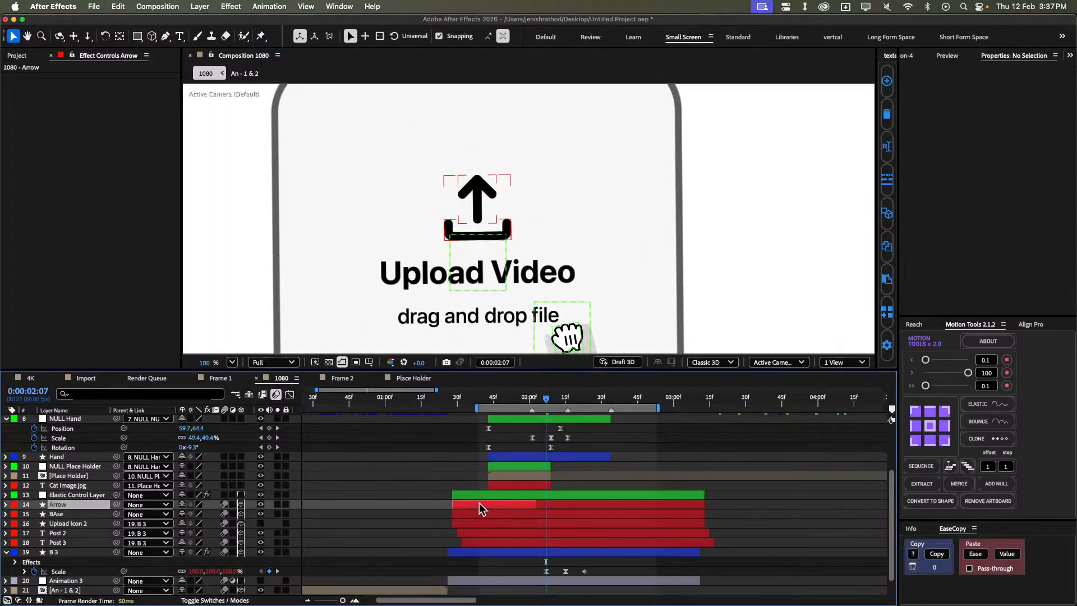
left_click(479, 504)
scroll(466, 193, "up", 2)
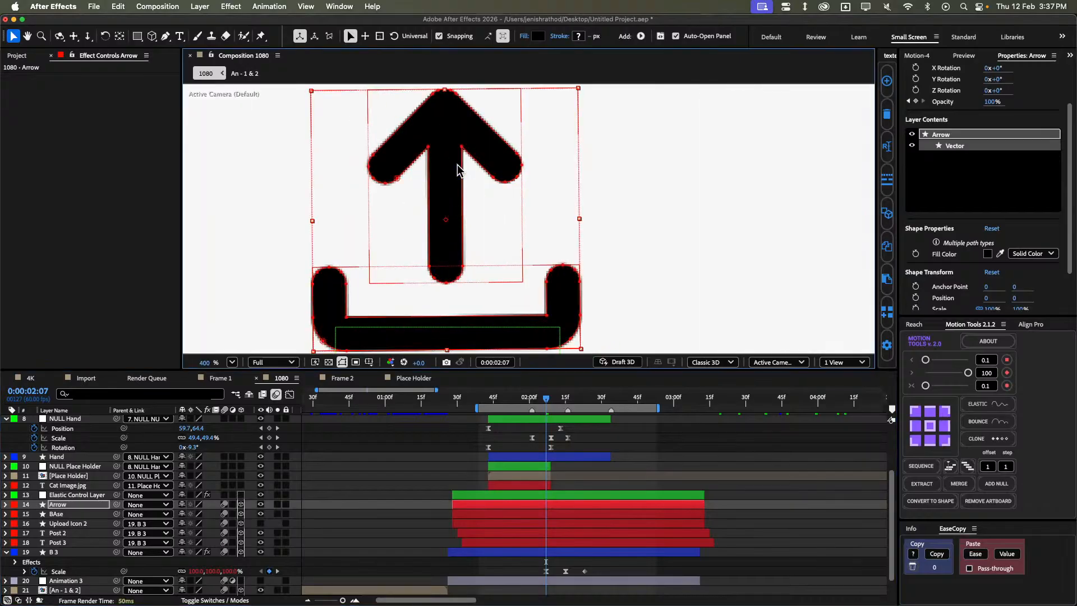
scroll(459, 170, "down", 1)
left_click(363, 236)
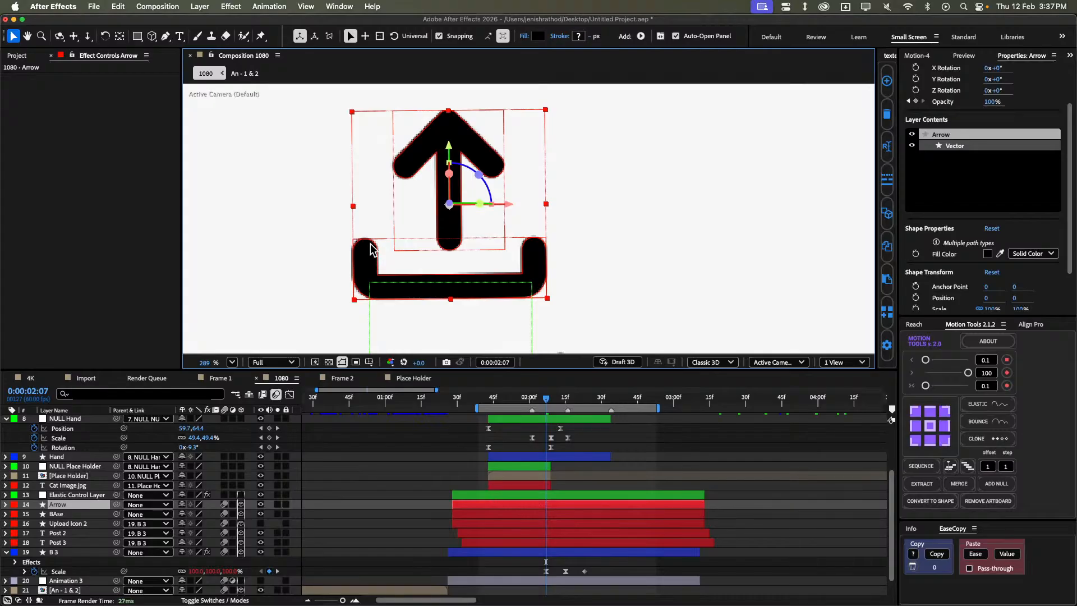
left_click(374, 252)
left_click(375, 248)
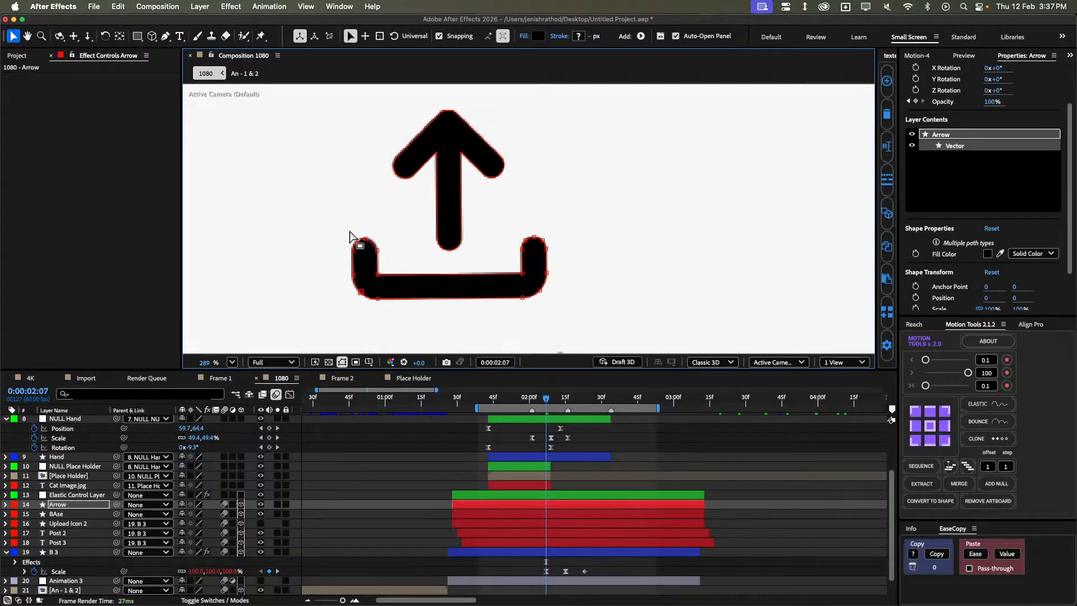
Try to delete only the U-shaped base's path points from the Arrow layer.
left_click_drag(350, 231, 587, 314)
key("Delete")
key("Delete")
left_click_drag(523, 306, 567, 203)
key("Delete")
left_click_drag(505, 228, 564, 290)
key("Delete")
left_click(403, 469)
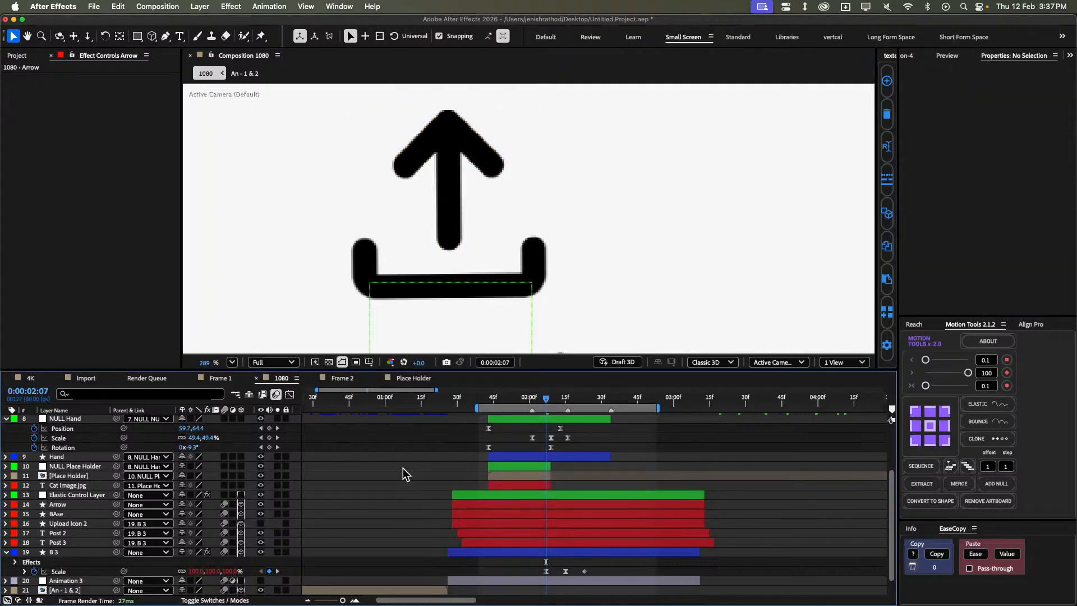
Open the BAse layer's shape for point editing and delete the points at the lower end of the arrow's stem.
left_click(460, 506)
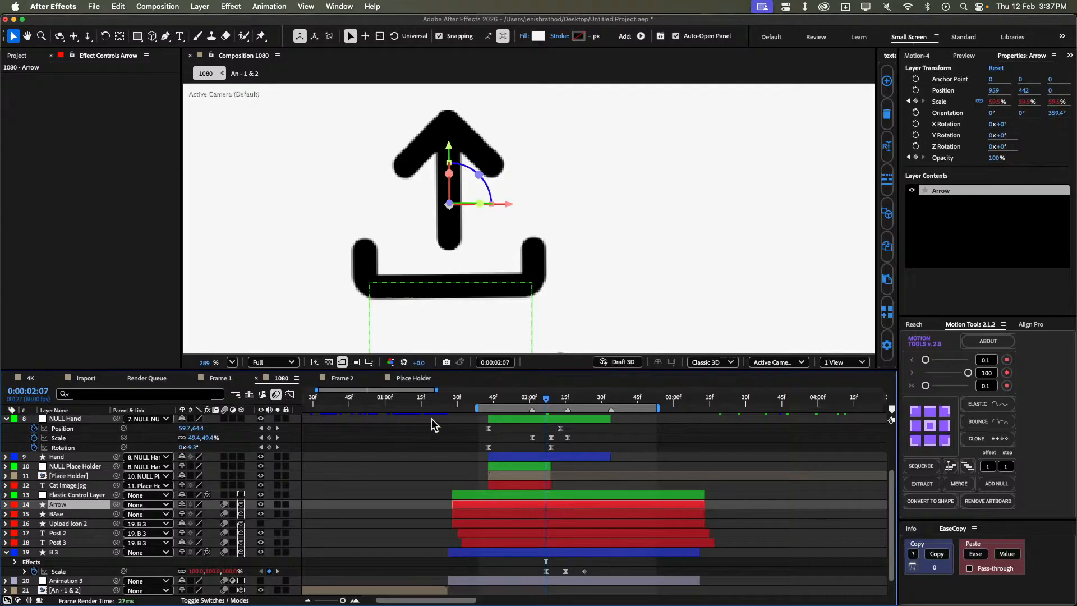
left_click(454, 512)
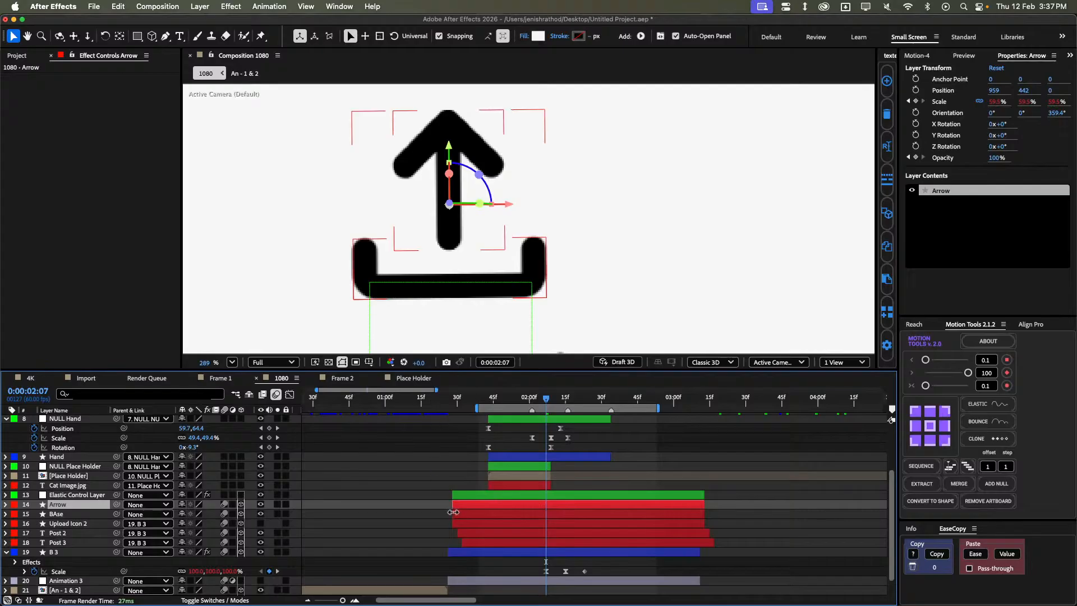
double_click(425, 294)
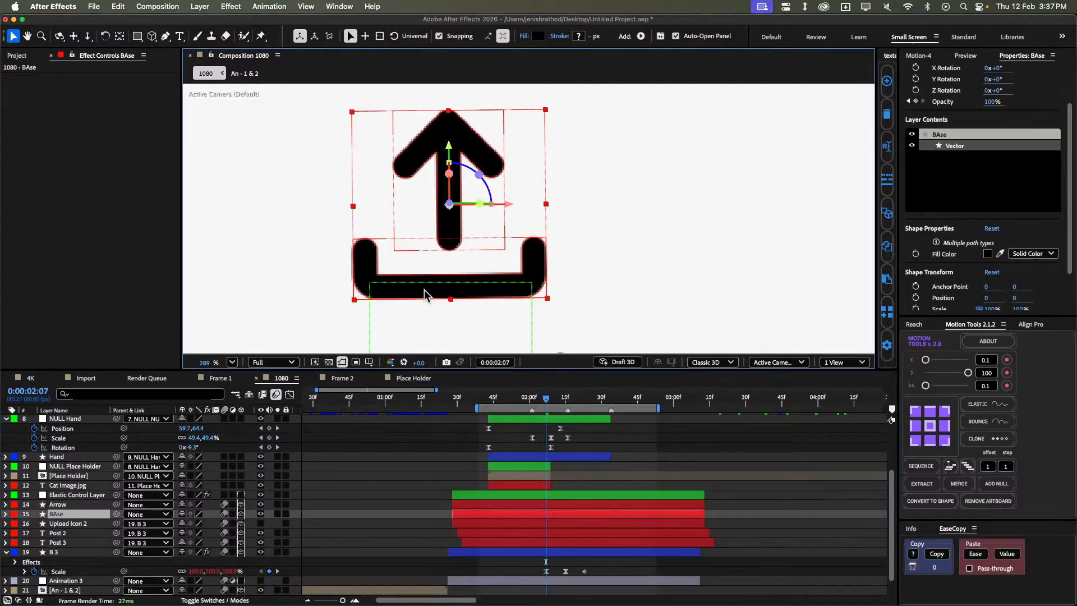
left_click(436, 236)
left_click_drag(435, 231, 488, 257)
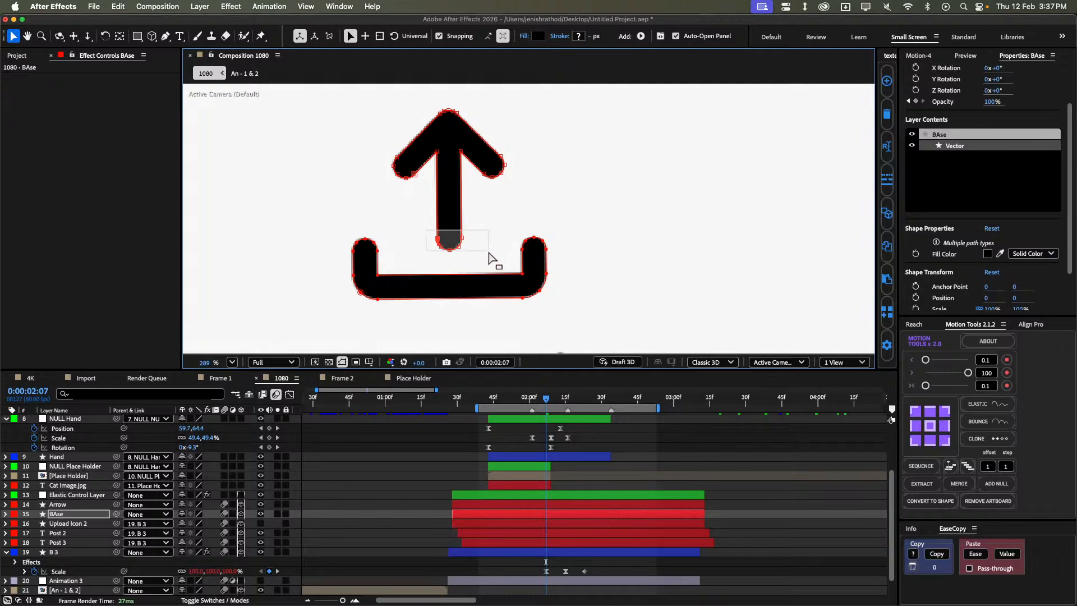
key("Delete")
Try to delete the arrowhead's points from the BAse layer all at once.
left_click_drag(370, 176, 618, 99)
key("Delete")
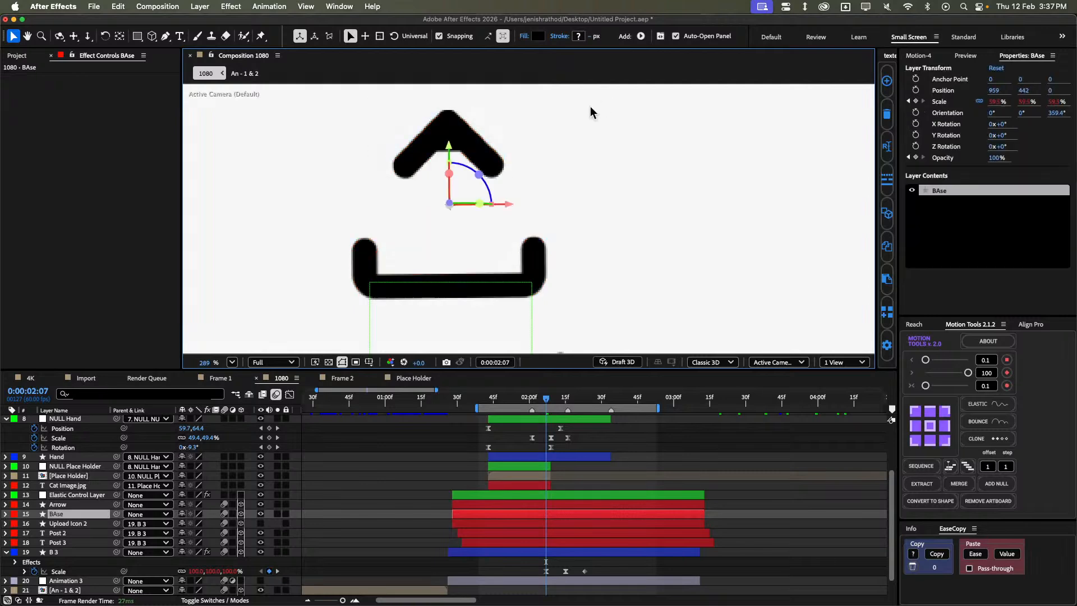
key("super+z")
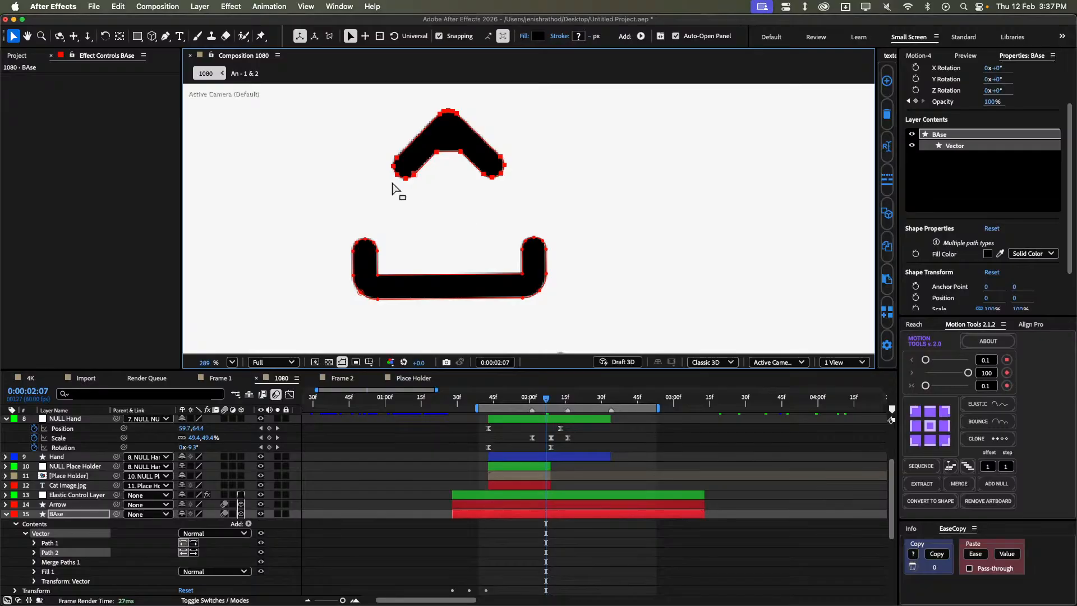
Delete the points of the arrowhead's two arms from the BAse layer's path in smaller selections.
left_click_drag(396, 188, 550, 152)
key("Delete")
left_click_drag(404, 159, 438, 106)
key("Delete")
key("super+z")
key("Delete")
key("super+z")
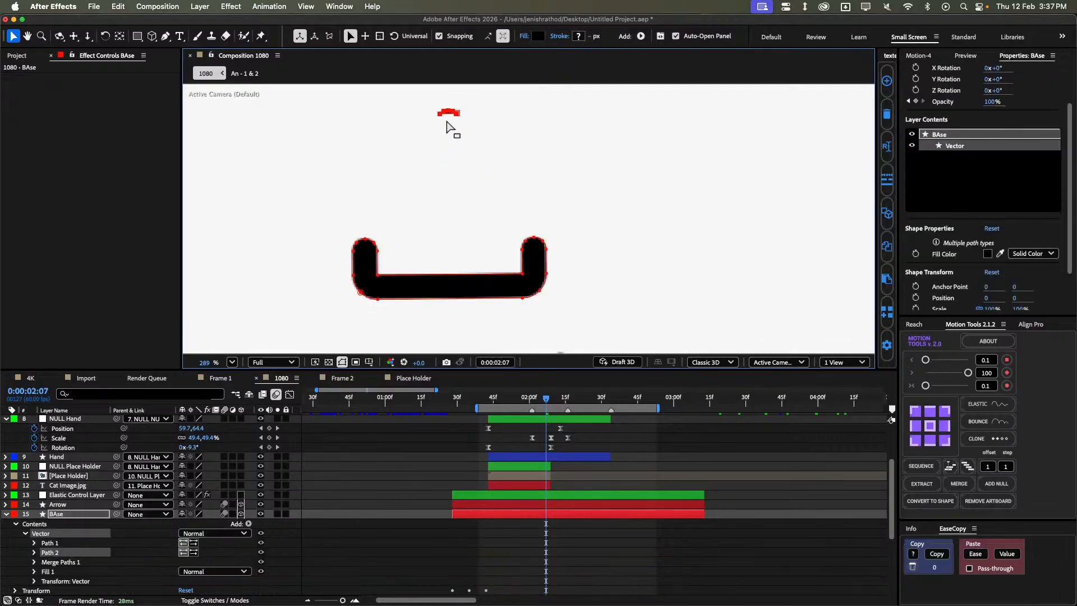
Try to delete the leftover points at the arrow's tip from the BAse layer.
left_click_drag(441, 110, 474, 127)
key("Delete")
key("super+z")
left_click(470, 121)
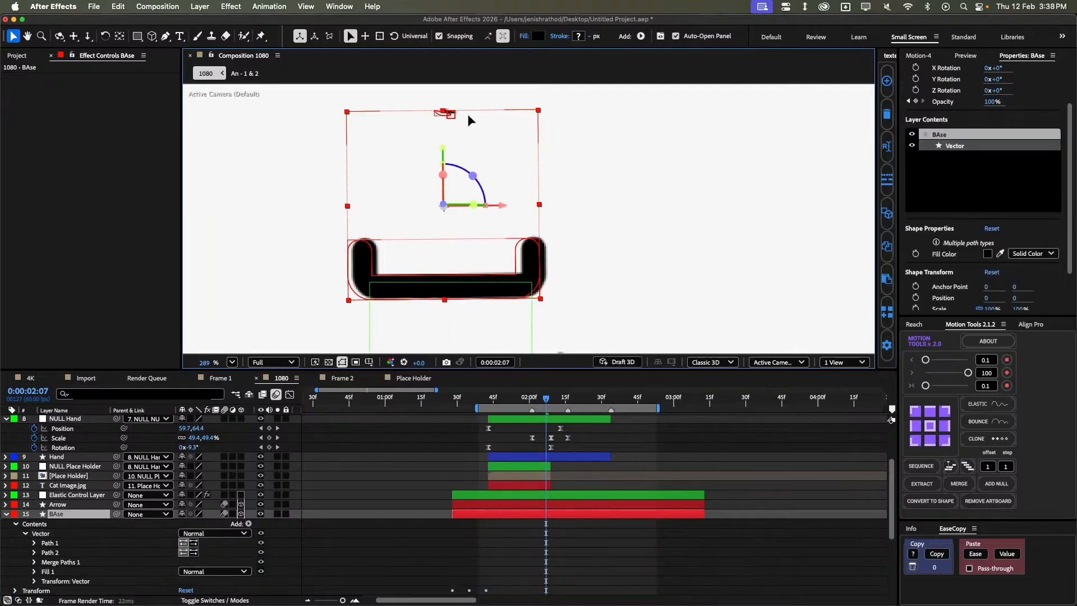
key("super+z")
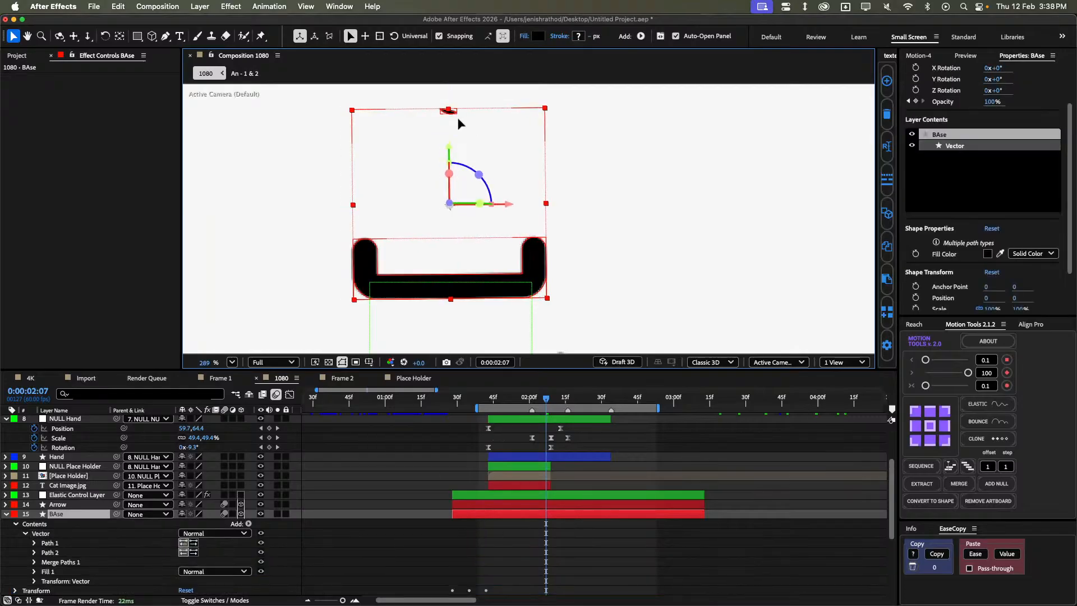
Activate the small leftover path at the arrow's tip in the BAse layer and delete it with the Pen tool active.
left_click(447, 110)
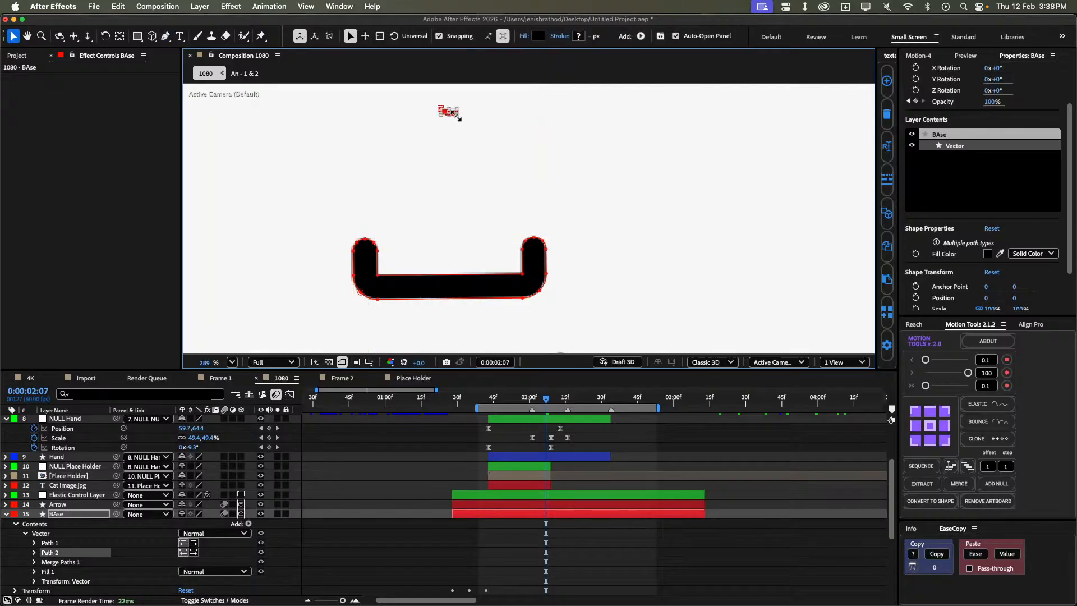
right_click(443, 113)
left_click(430, 115)
scroll(447, 115, "up", 3)
left_click_drag(447, 115, 448, 204)
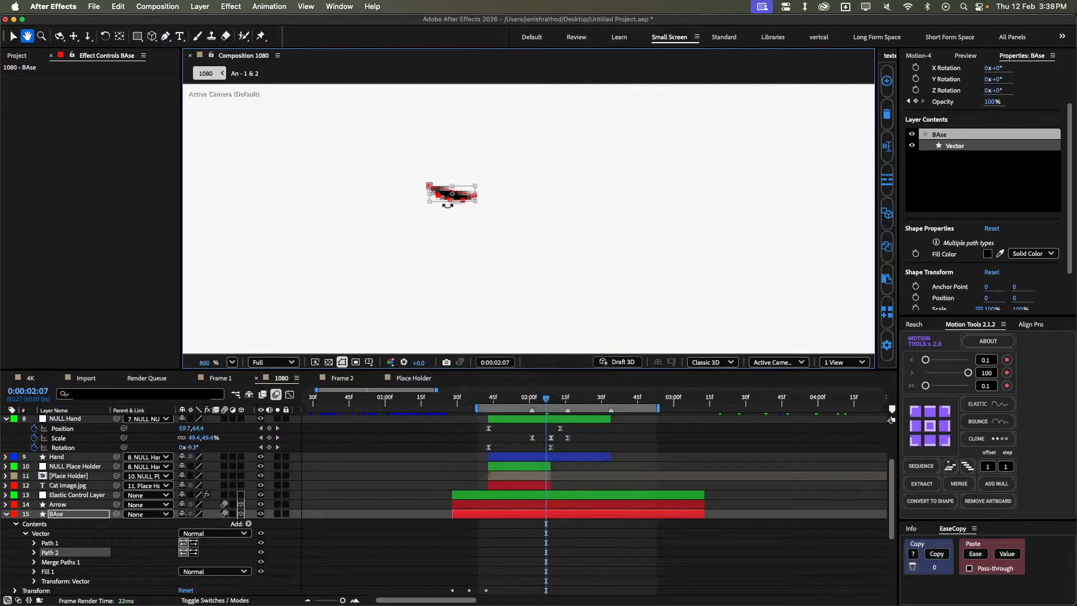
scroll(448, 202, "up", 2)
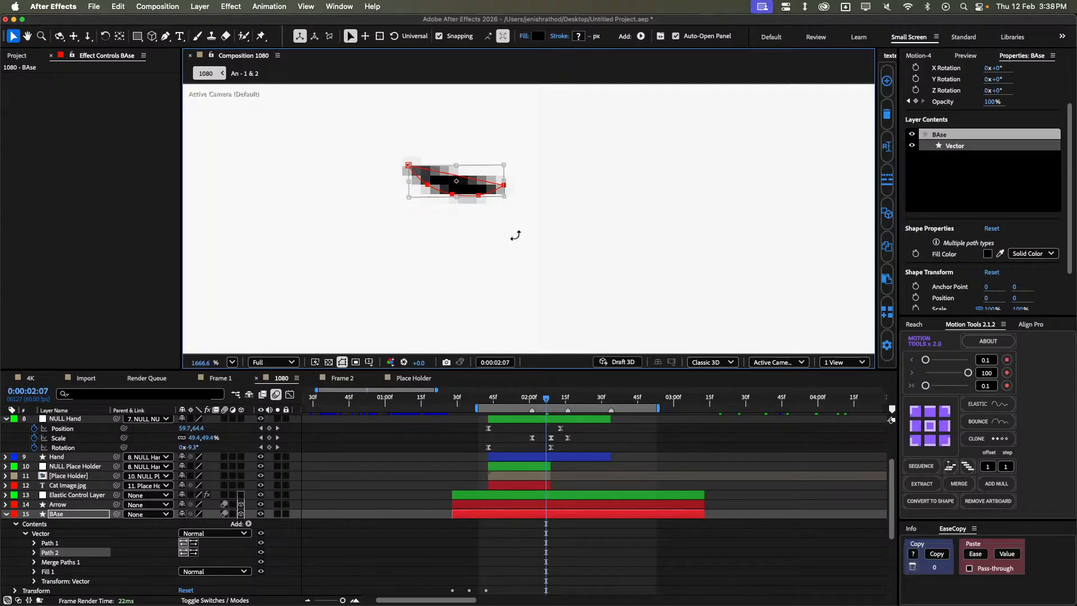
key("g")
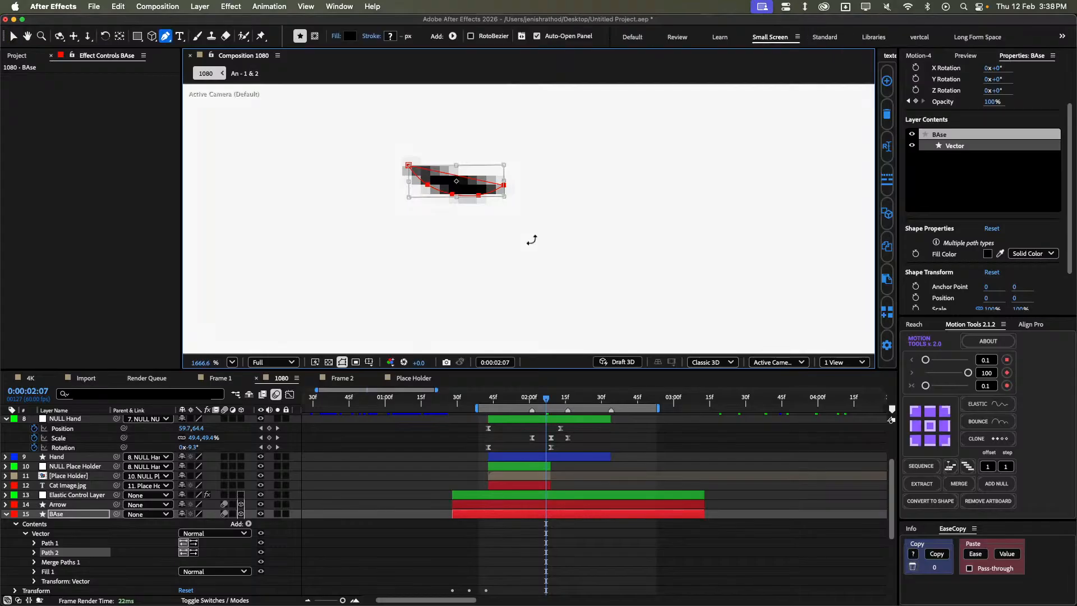
scroll(455, 247, "down", 4)
right_click(457, 256)
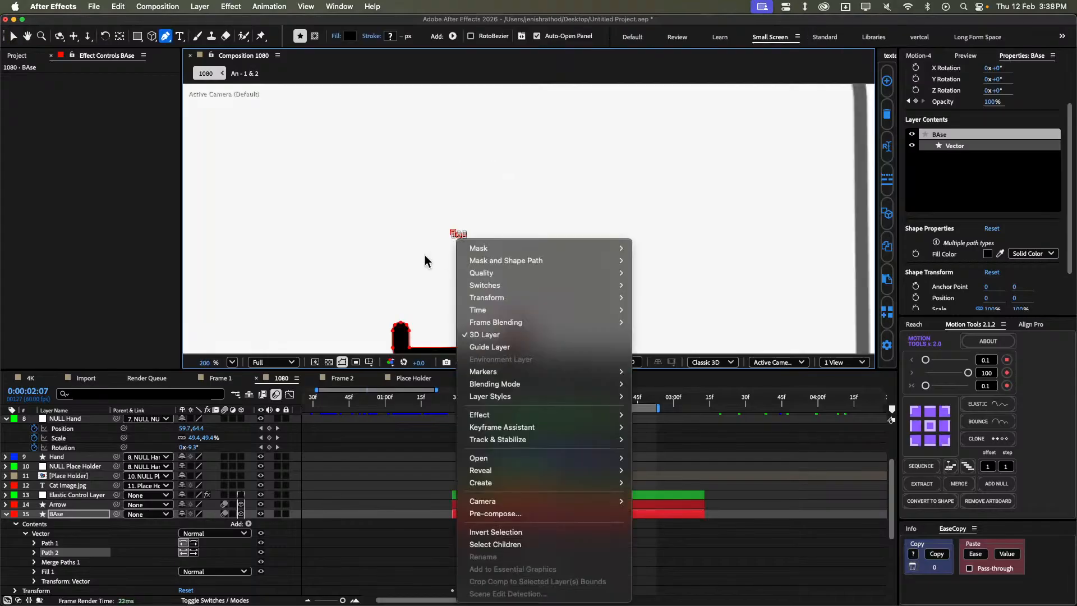
left_click(427, 256)
scroll(461, 243, "up", 2)
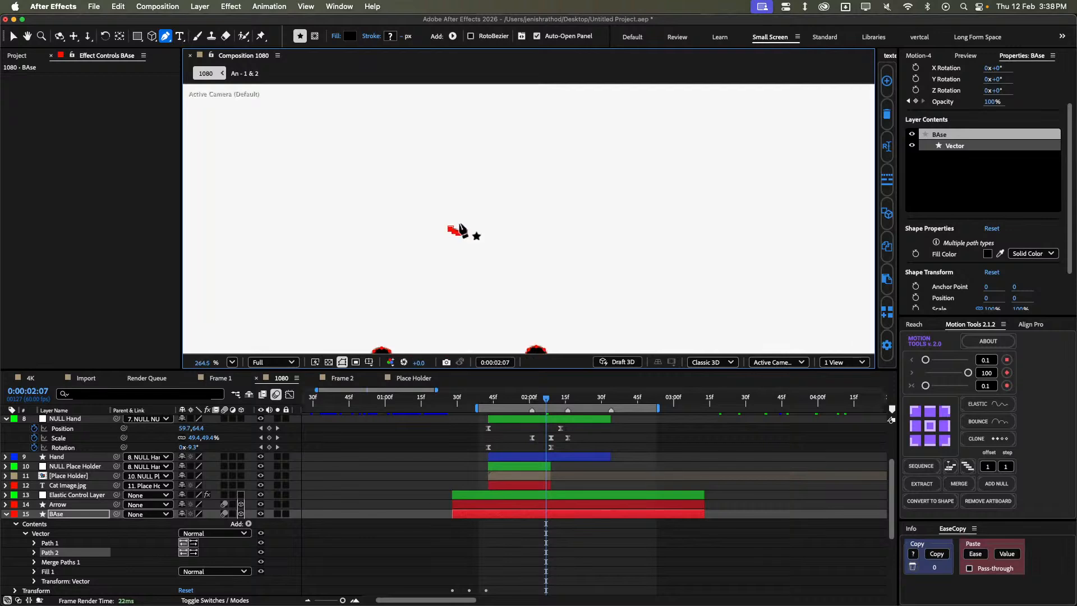
scroll(470, 234, "up", 1)
scroll(466, 234, "down", 2)
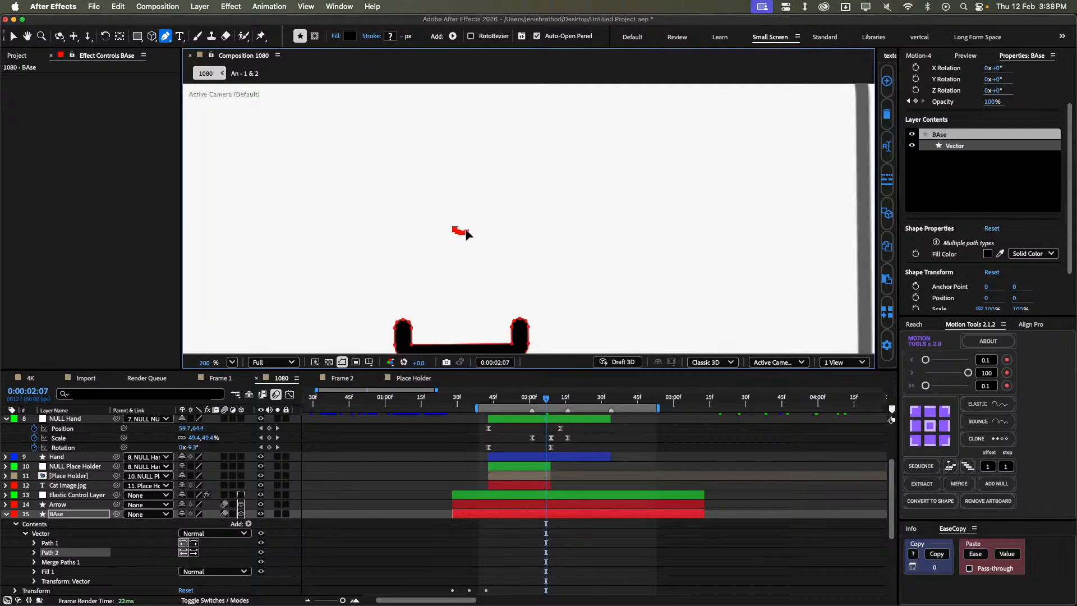
key("Delete")
scroll(486, 245, "up", 1)
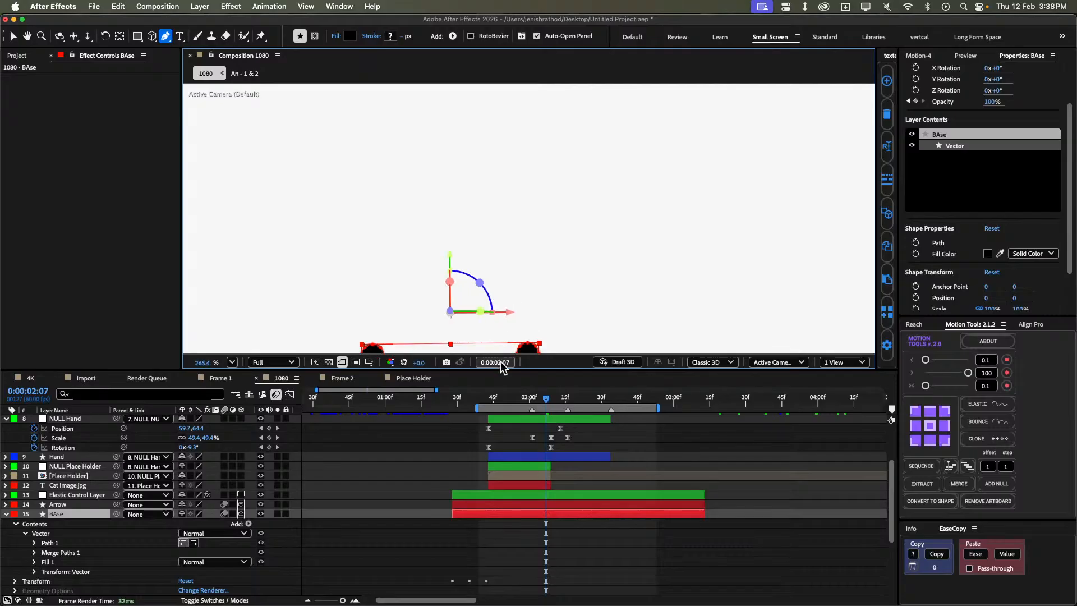
Show the whole composition in the viewer, collapse all layers' properties and return to the Selection tool.
key("shift+/")
left_click(457, 464)
key("u")
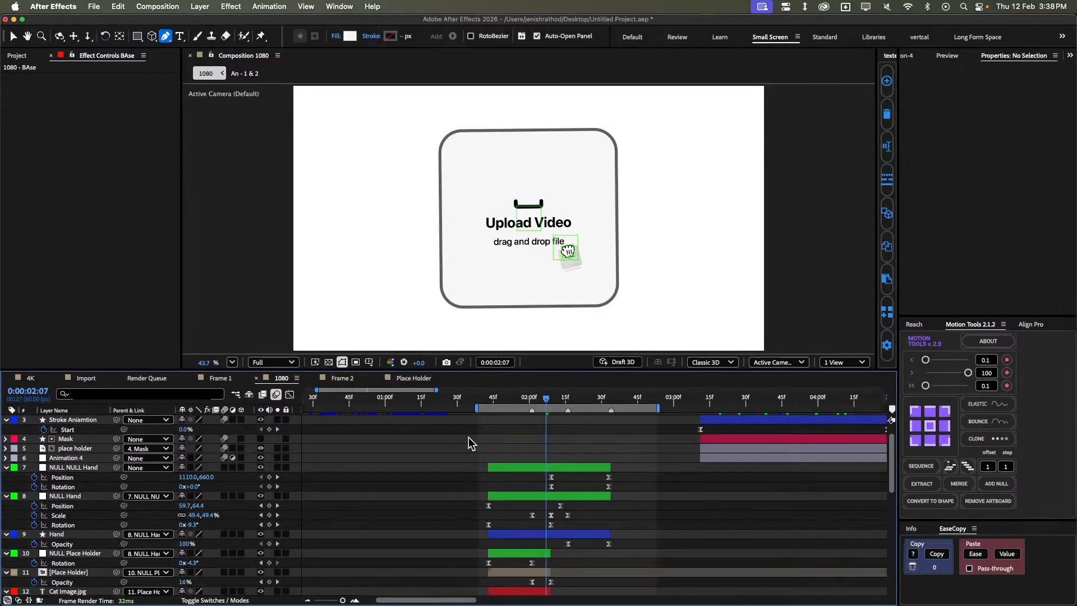
key("u")
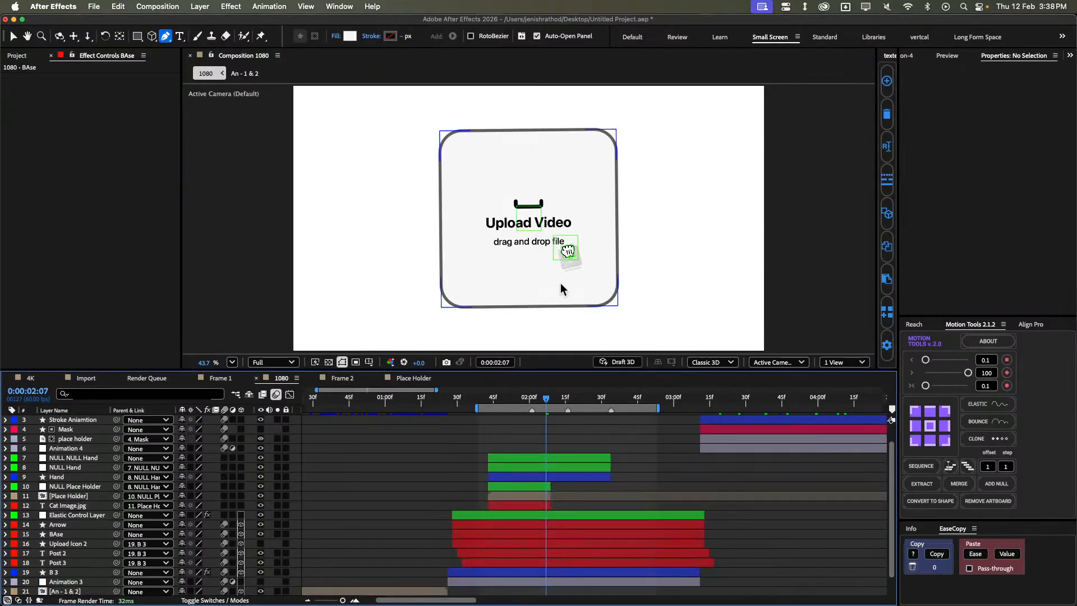
key("v")
Parent the Arrow and BAse layers to the B 3 layer.
scroll(545, 508, "down", 2)
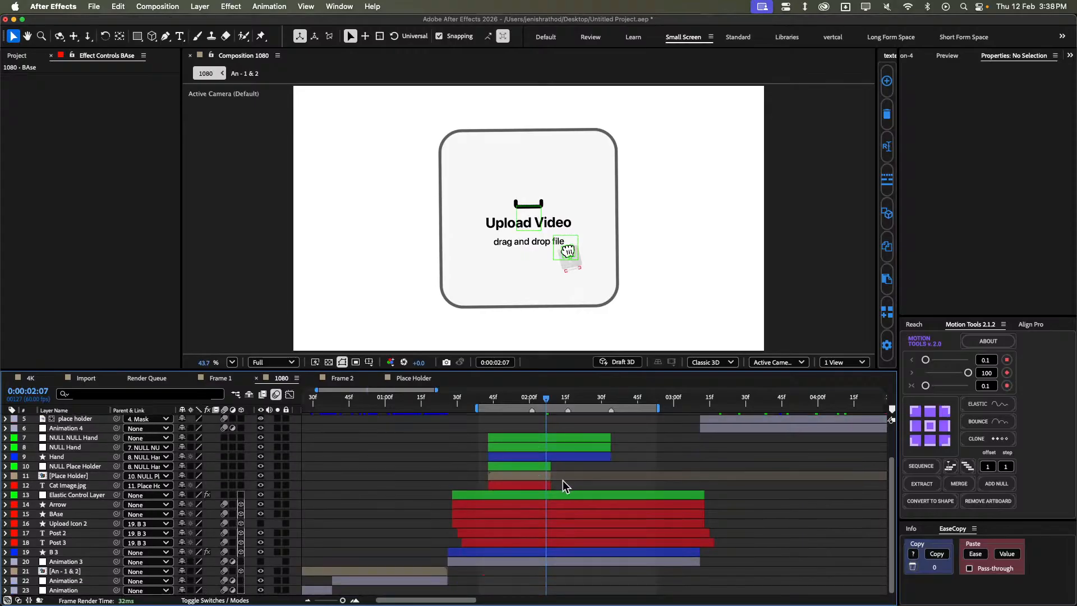
scroll(536, 509, "up", 5)
left_click_drag(425, 396, 534, 406)
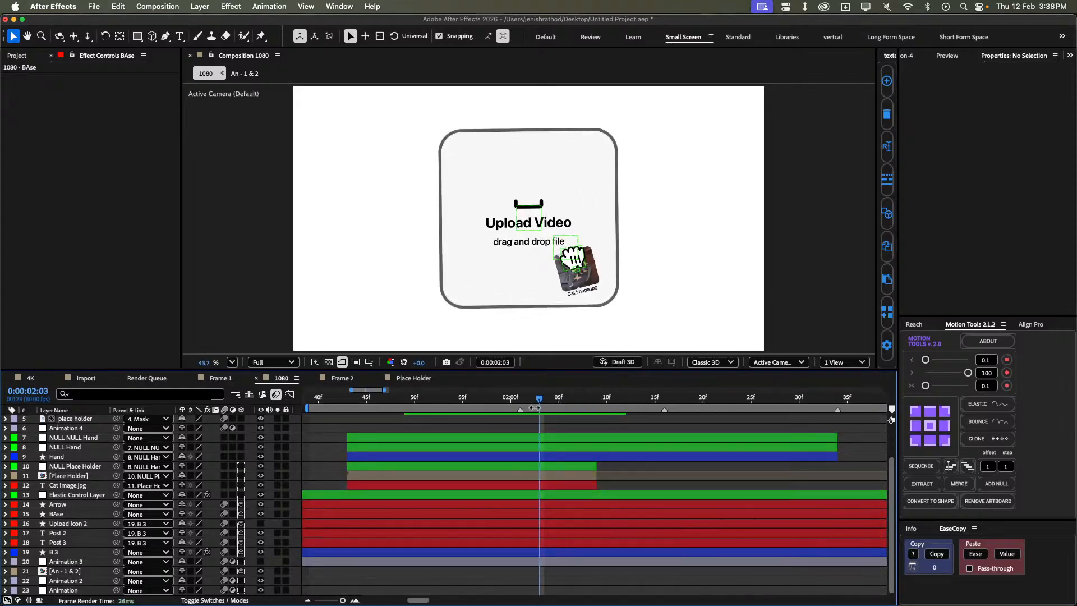
left_click(73, 504)
left_click(73, 514, "shift")
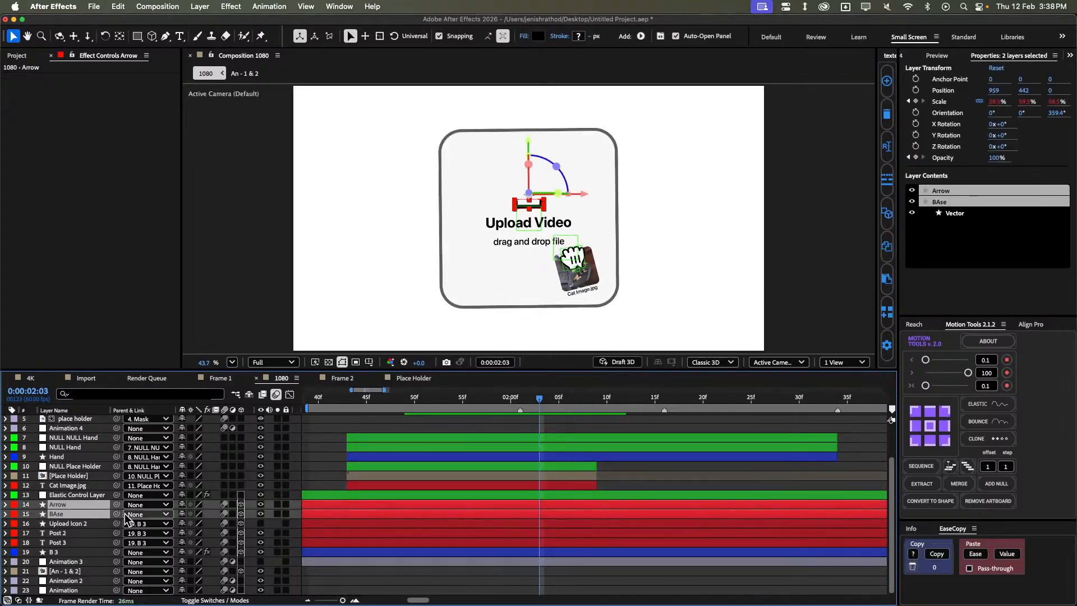
left_click_drag(117, 514, 105, 551)
left_click(332, 460)
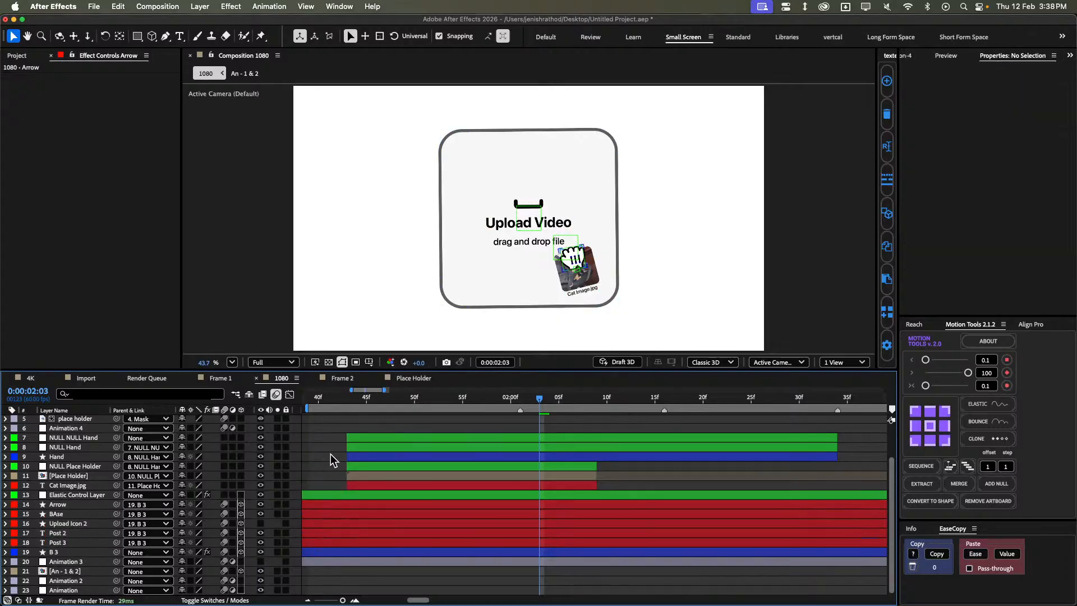
Reveal the Arrow layer's keyframed properties at 0:00:02:00 and delete the layer.
left_click_drag(464, 402, 514, 400)
left_click(68, 505)
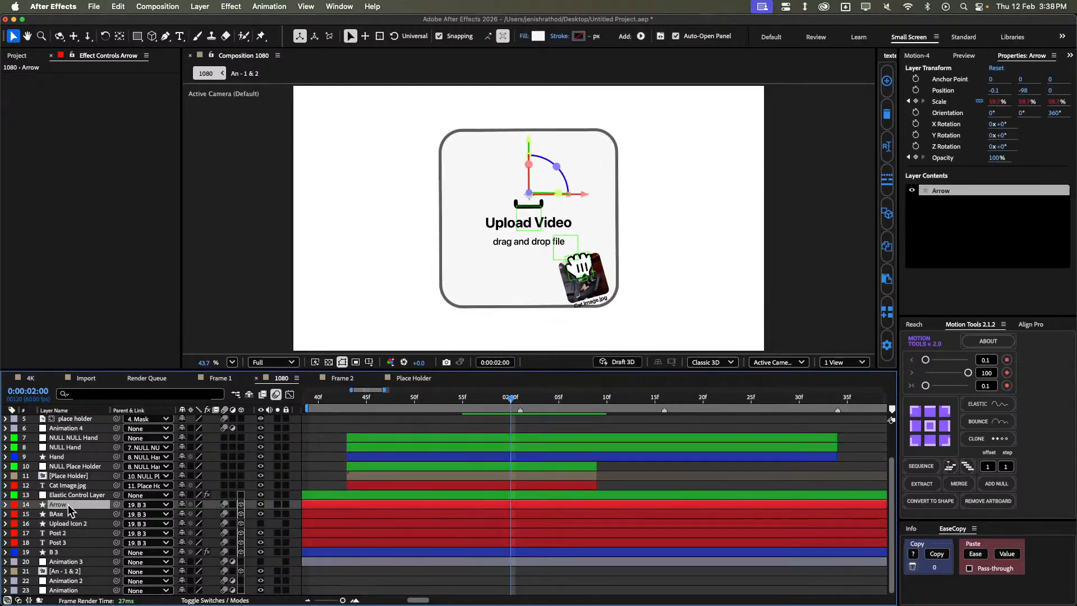
scroll(516, 187, "up", 3)
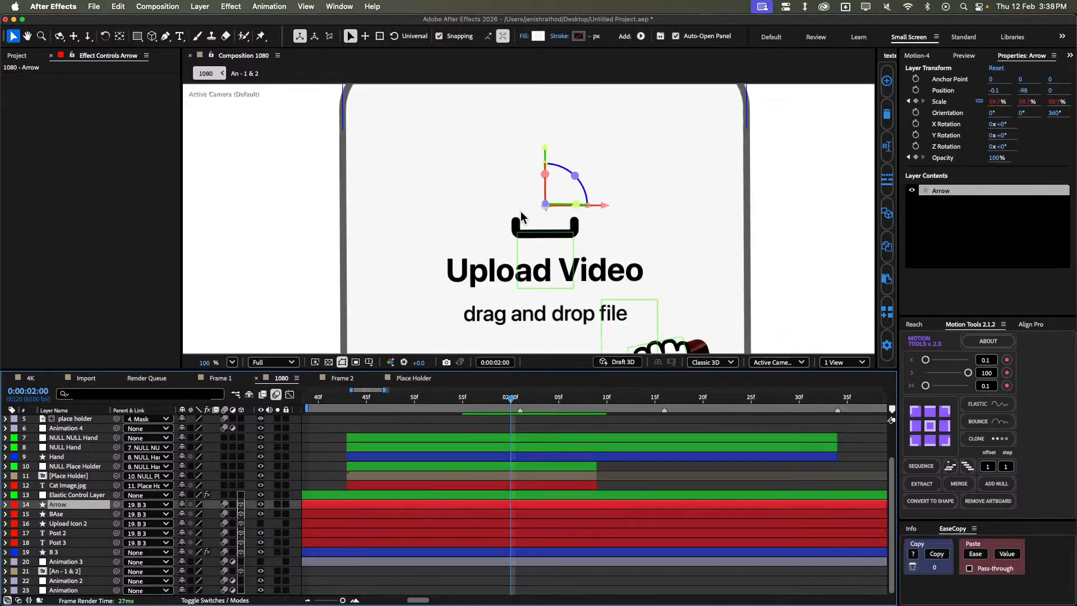
scroll(568, 209, "up", 1)
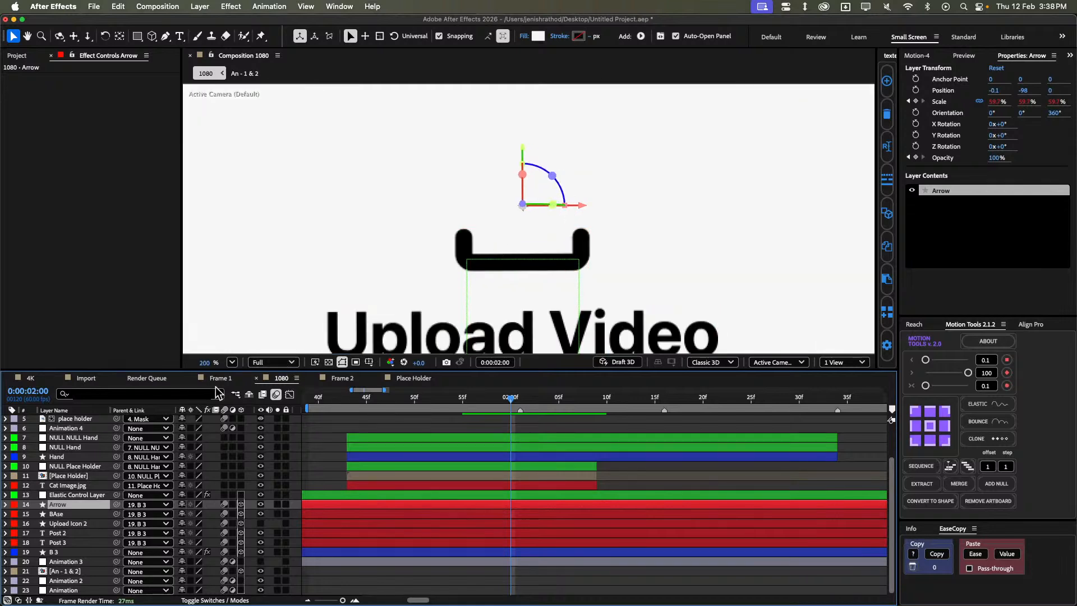
left_click(5, 504)
key("u")
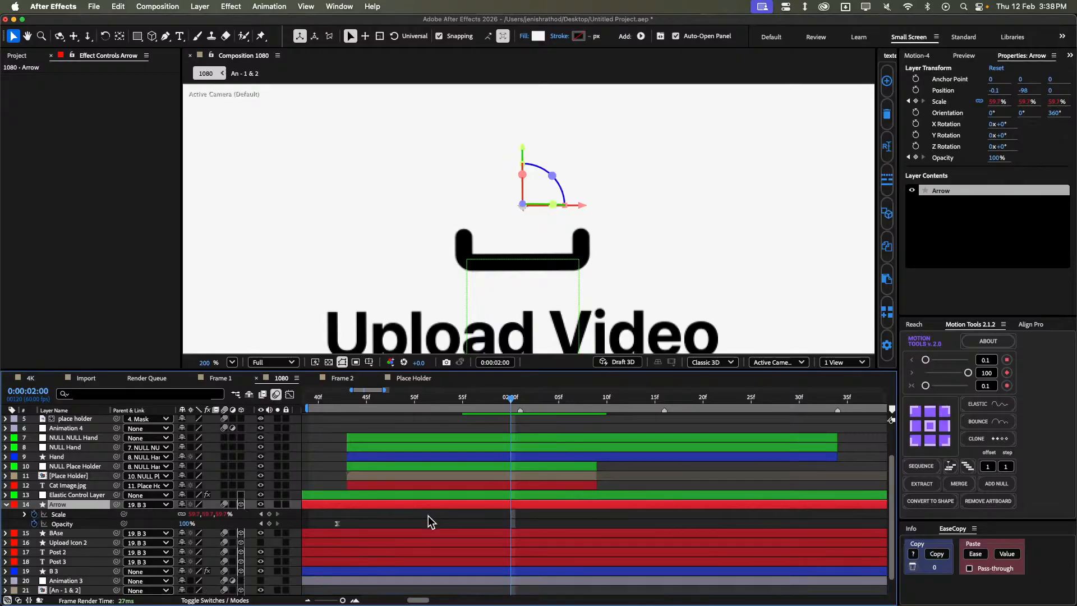
key("Delete")
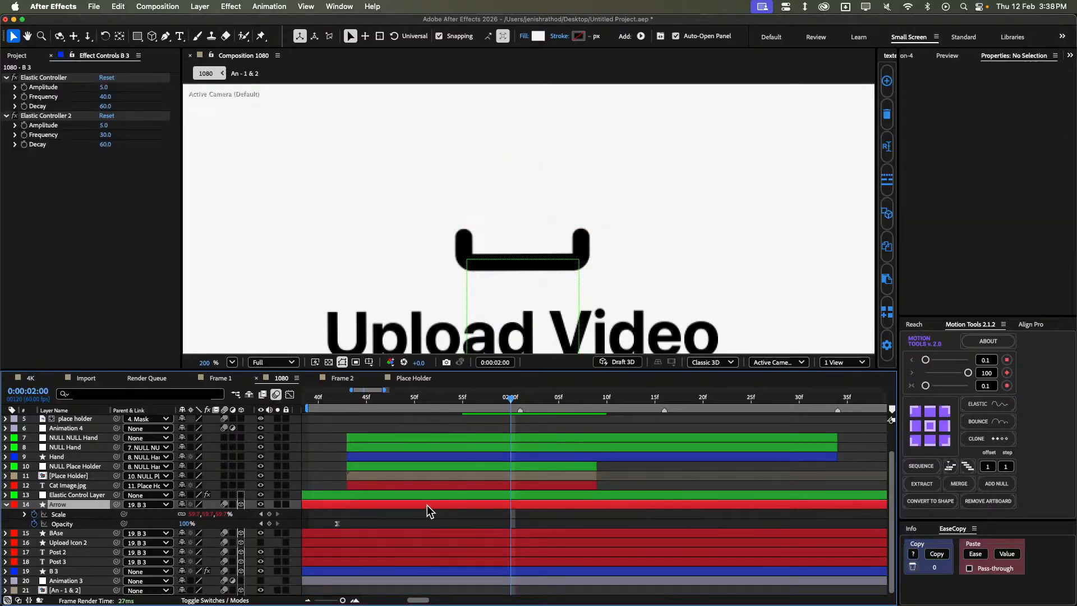
left_click(427, 507)
Try to split the Upload Icon 2 layer into its shapes with Motion Tools' Extract.
left_click(393, 524)
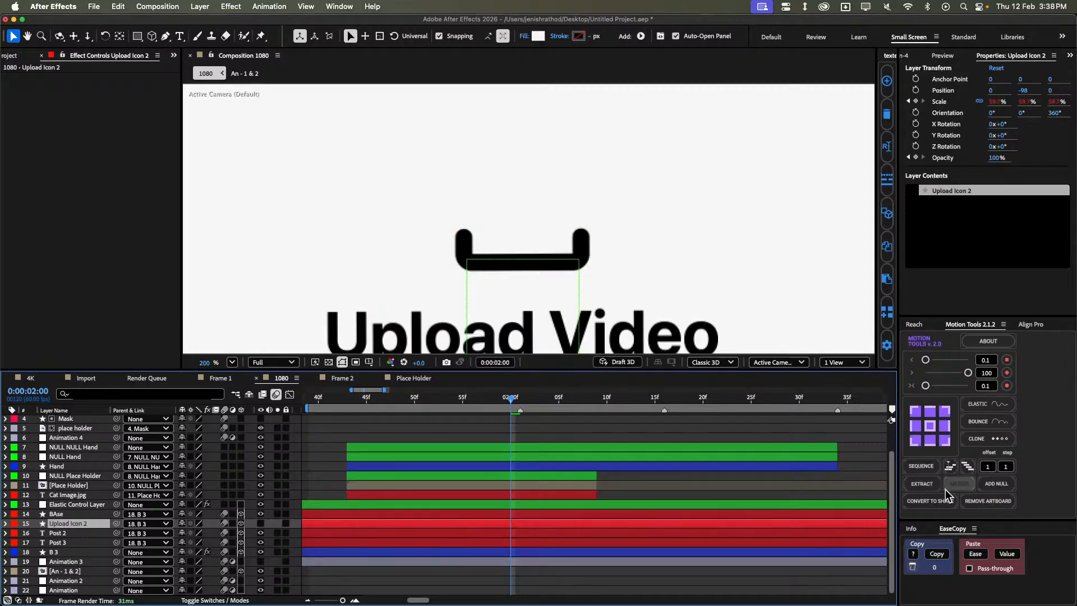
left_click(922, 484)
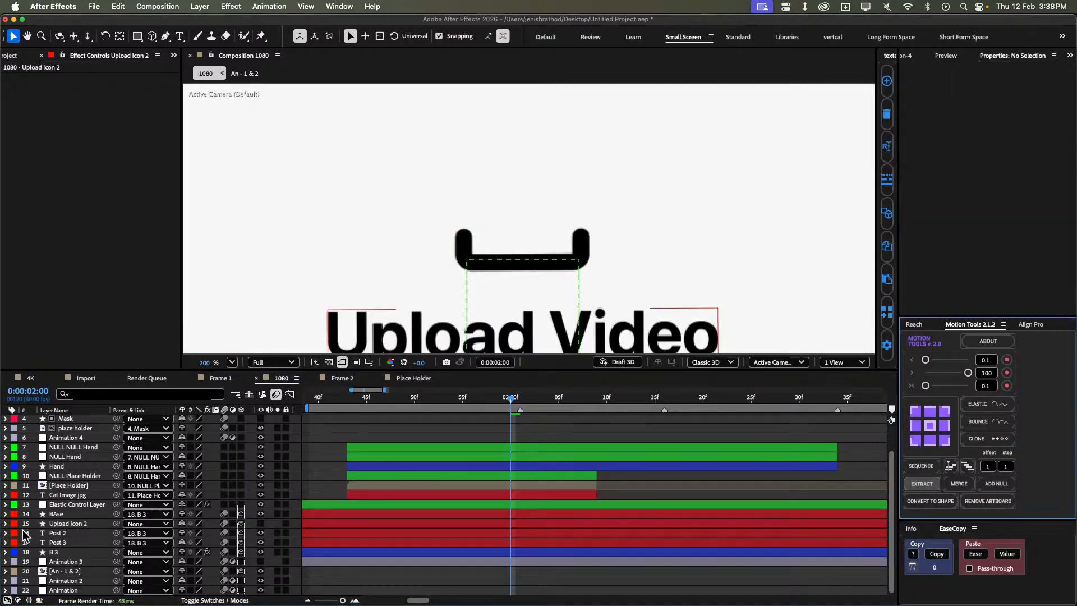
left_click(67, 525)
left_click(930, 483)
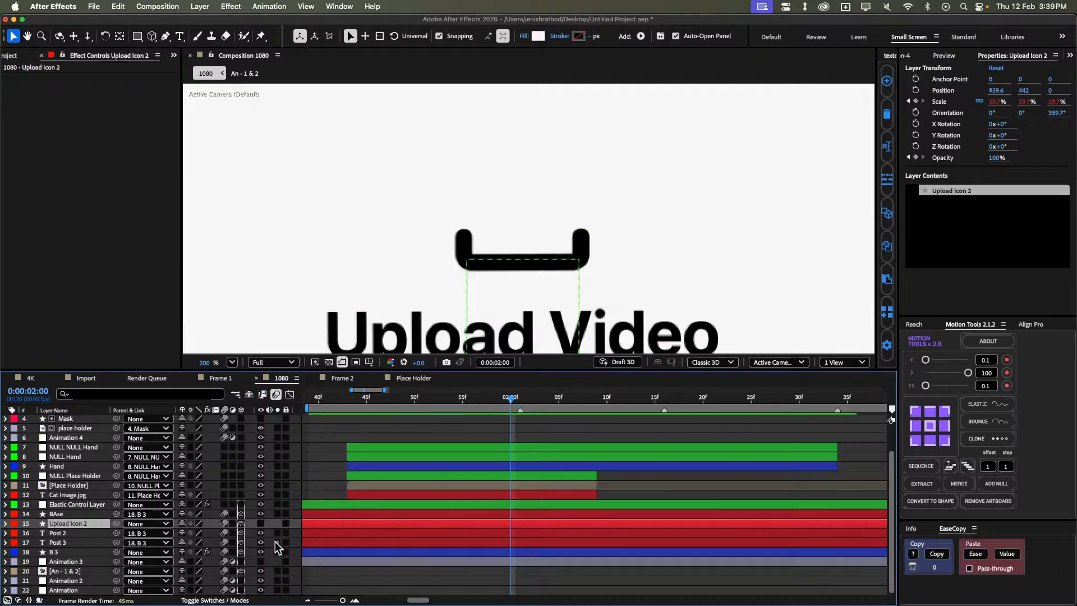
Duplicate the Upload Icon 2 layer, turn on the copy's visibility and place it directly above the BAse layer.
key("super+d")
left_click(257, 524)
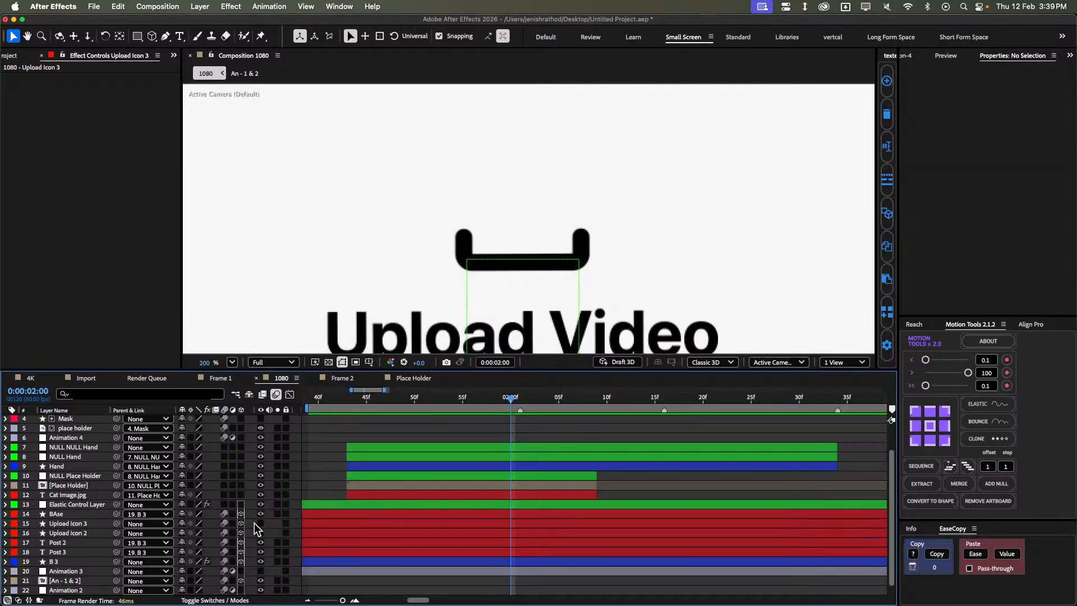
left_click(79, 522)
left_click_drag(79, 521, 83, 512)
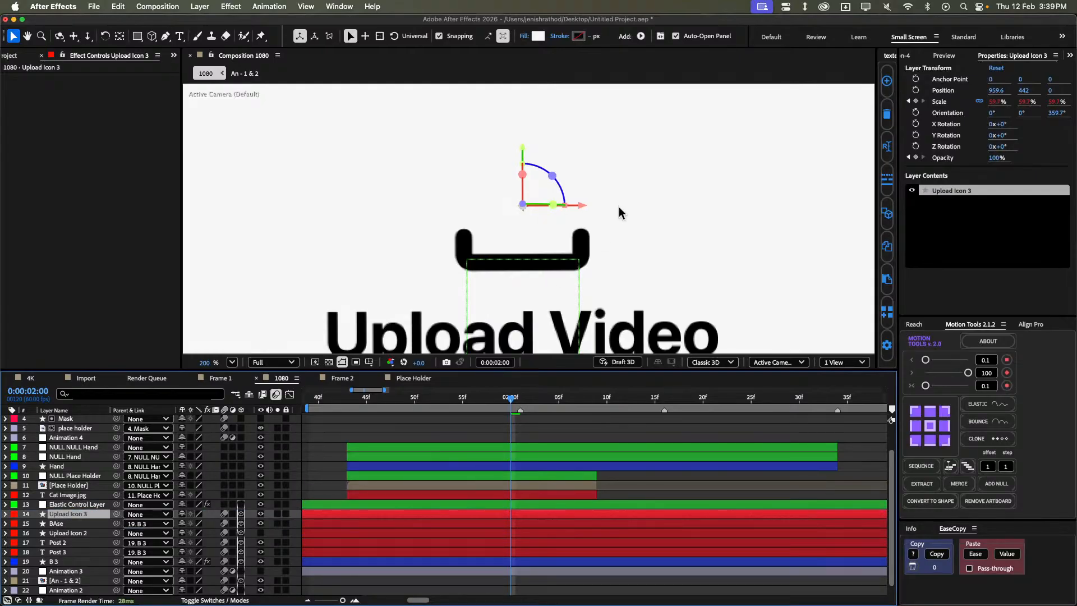
scroll(618, 207, "down", 2)
scroll(603, 225, "up", 1)
left_click_drag(581, 227, 492, 232)
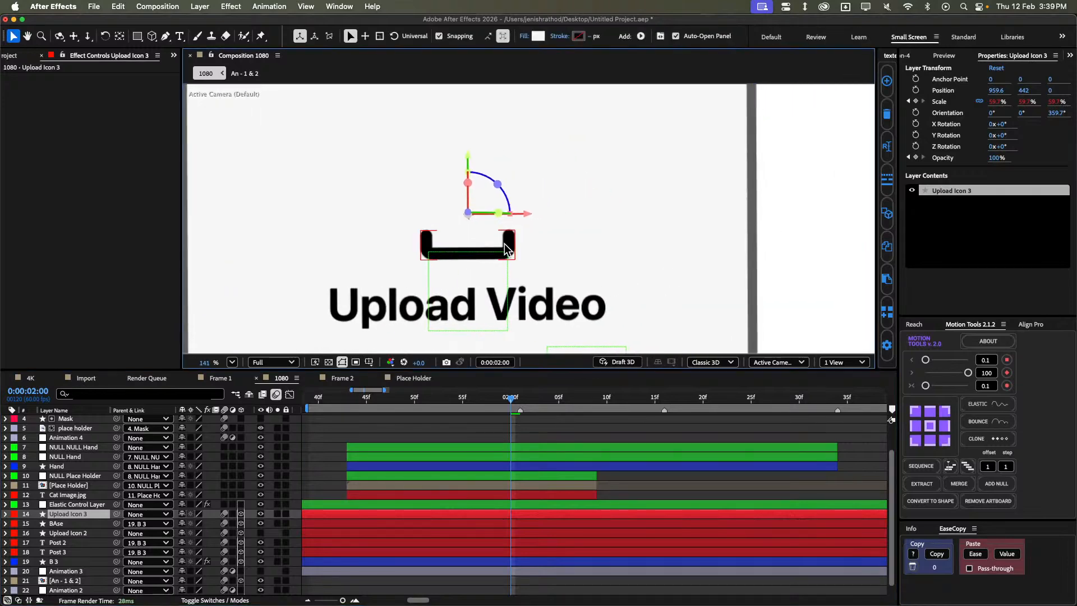
scroll(506, 245, "down", 2)
Duplicate the Upload Icon layer in the Frame 1 composition and run Motion Tools' Extract on the copy.
left_click(219, 378)
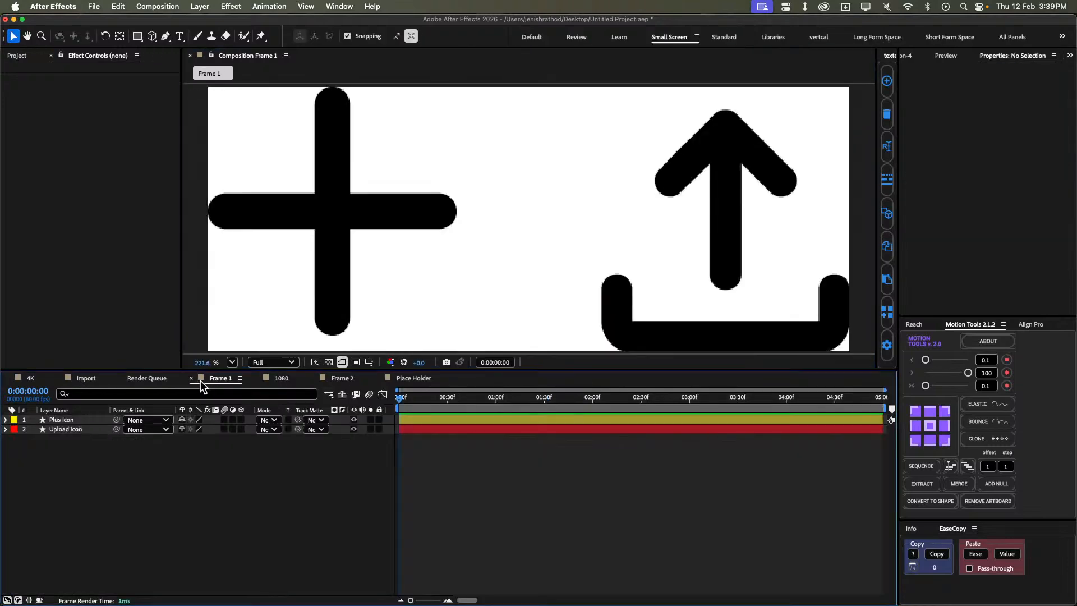
left_click(447, 429)
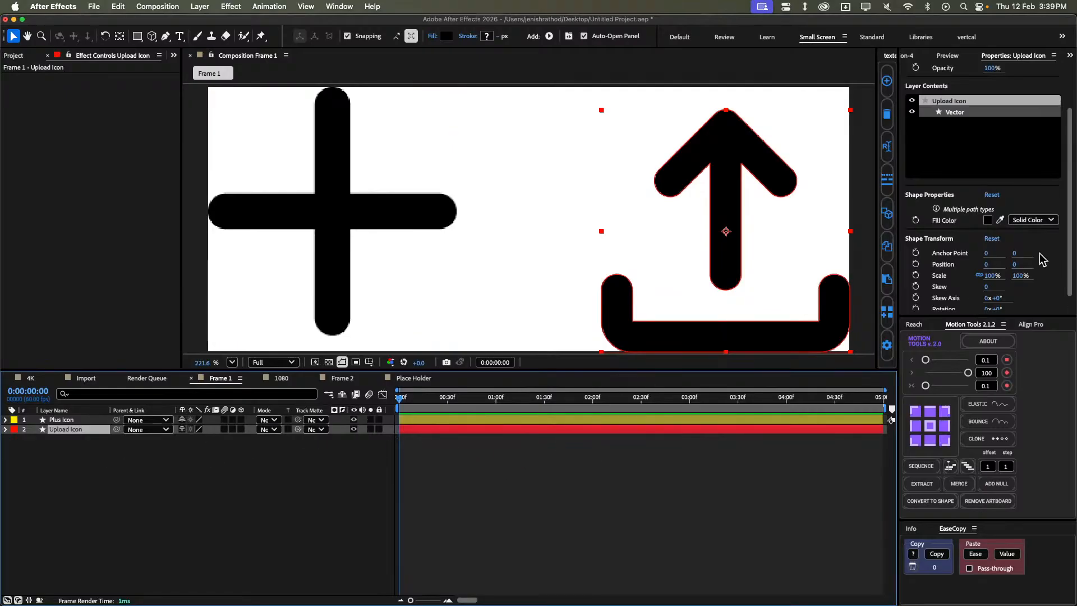
key("super+d")
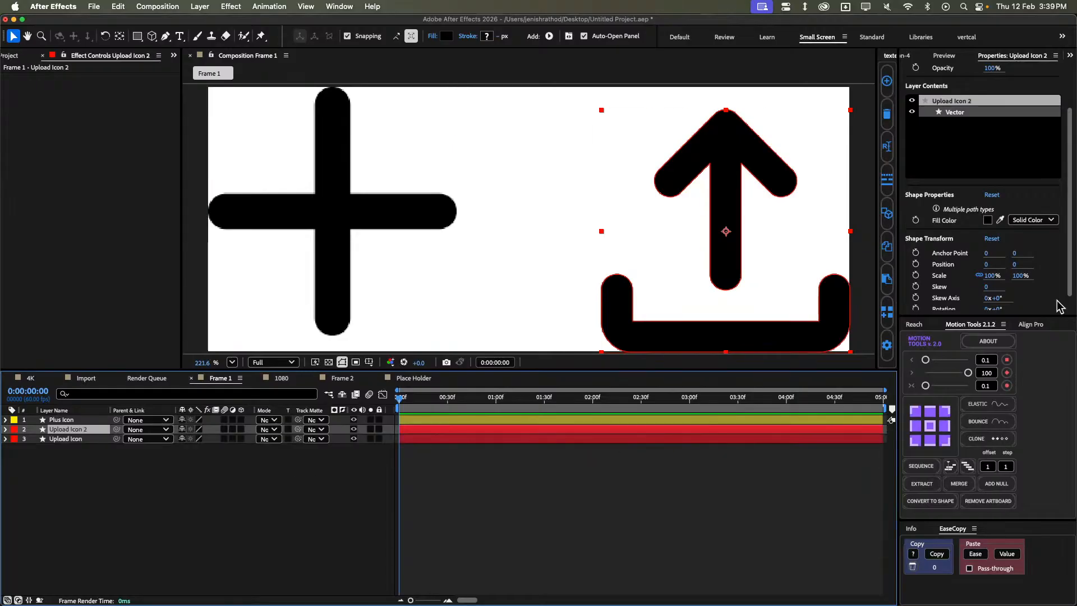
left_click(920, 487)
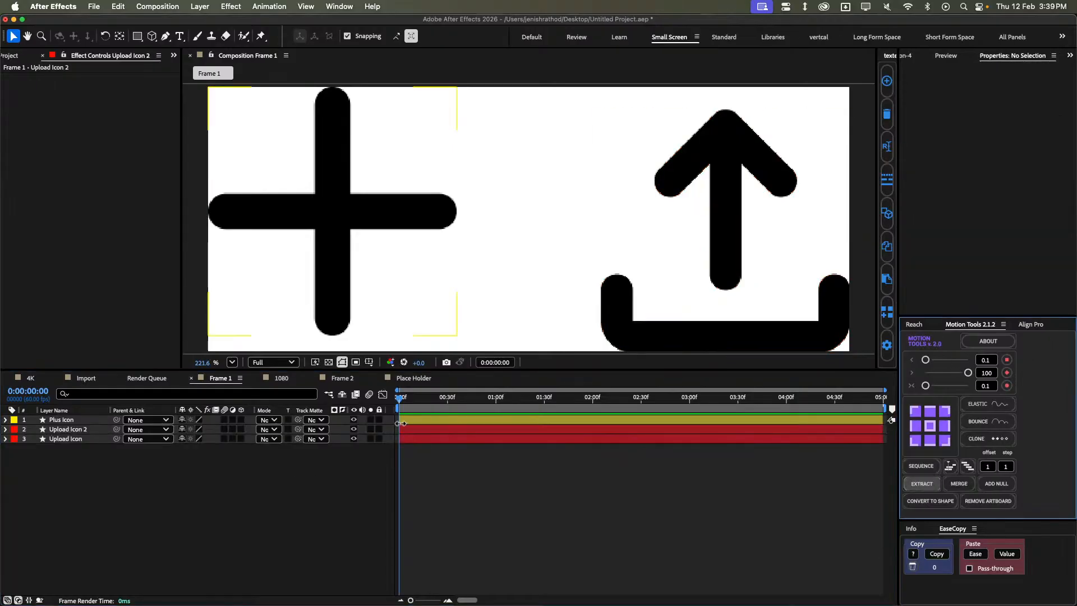
Rename the Upload Icon 2 layer in the Frame 1 composition as Arrow.
left_click(78, 430)
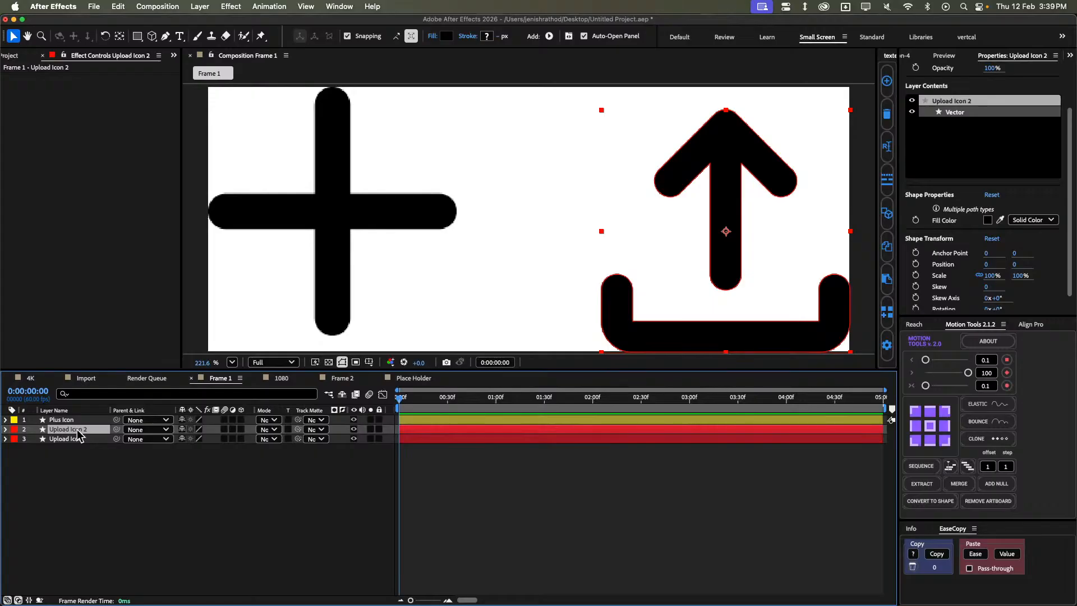
key("bracketright")
key("backslash")
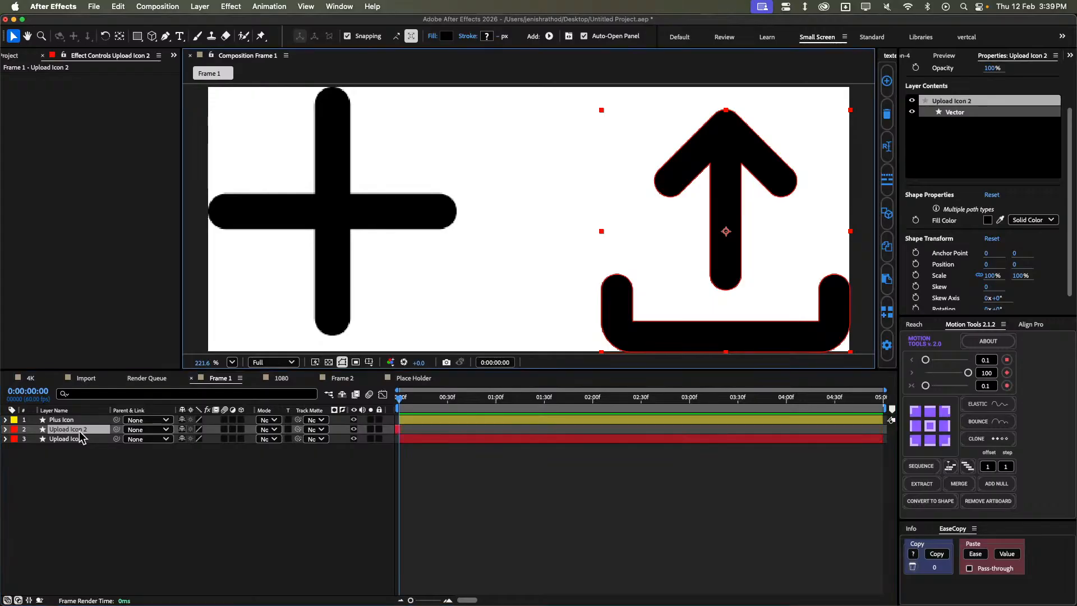
left_click(72, 457)
left_click(73, 430)
key("Return")
type("Arroe")
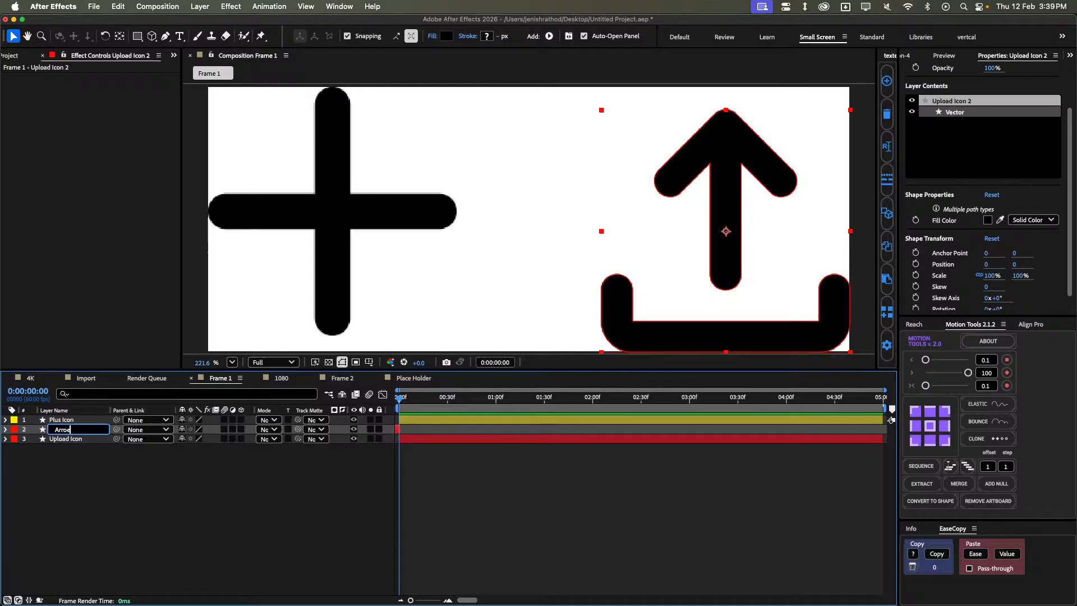
key("Return")
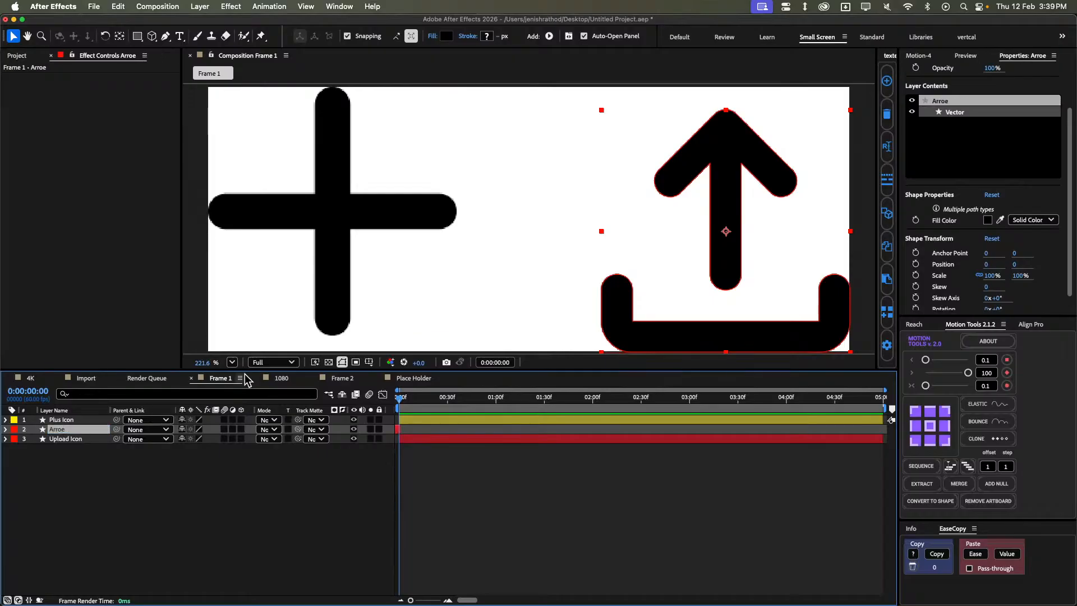
key("Return")
key("Right")
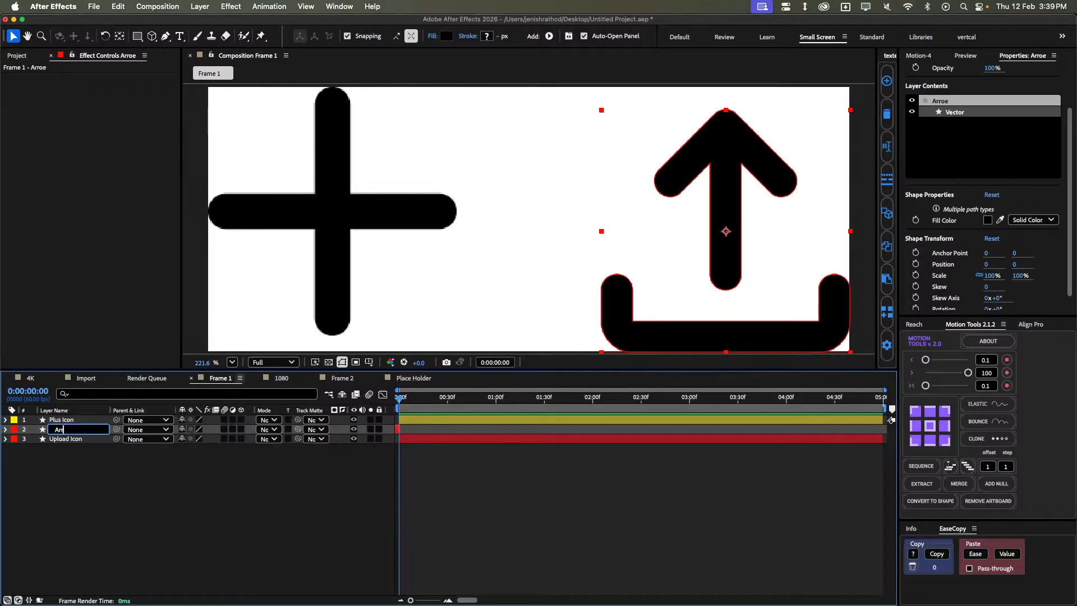
type("ow")
key("Return")
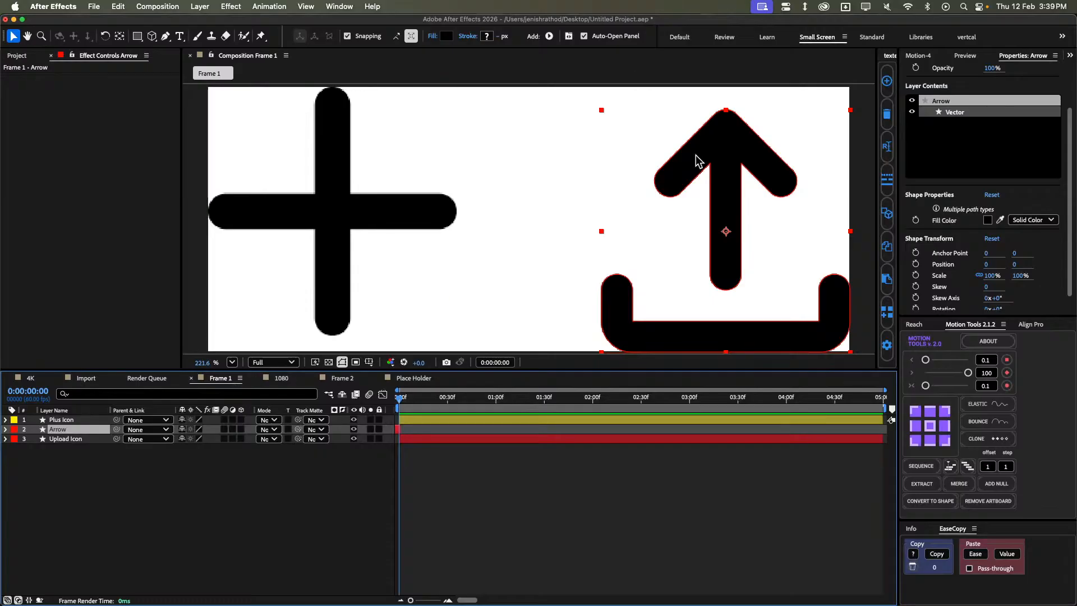
Move the Arrow layer's artwork to the left, clear of the original upload icon beneath it.
left_click(724, 222)
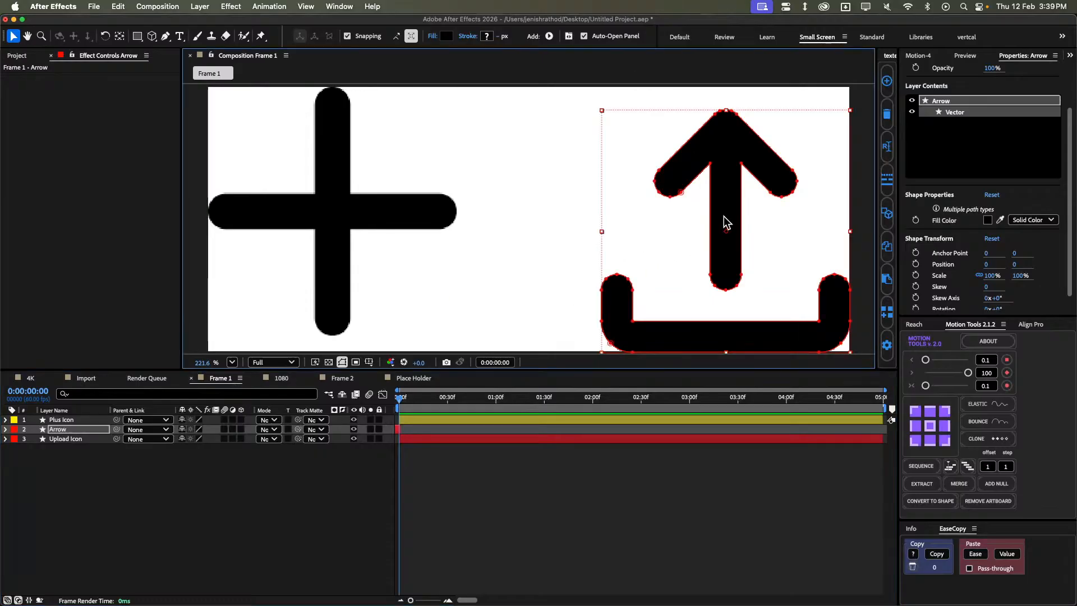
left_click(689, 269)
left_click_drag(663, 271, 543, 359)
double_click(564, 244)
double_click(468, 255)
Delete the base path's vertices from the Arrow layer down to a thin sliver, keeping the arrow outline.
key("Delete")
key("Delete")
left_click_drag(636, 294, 654, 333)
key("Delete")
key("Delete")
key("Delete")
key("super+z")
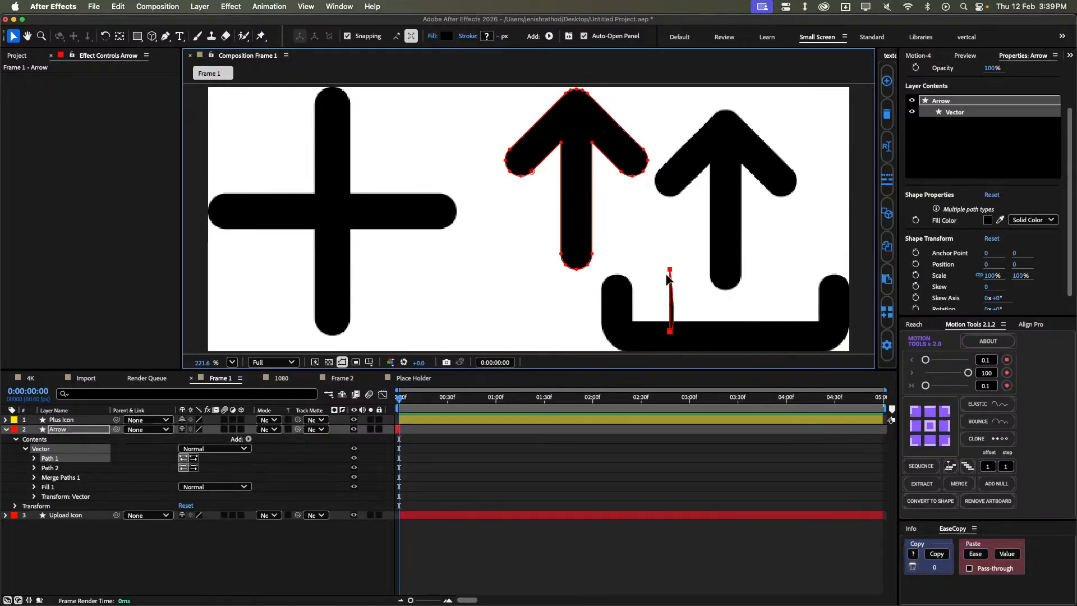
key("Delete")
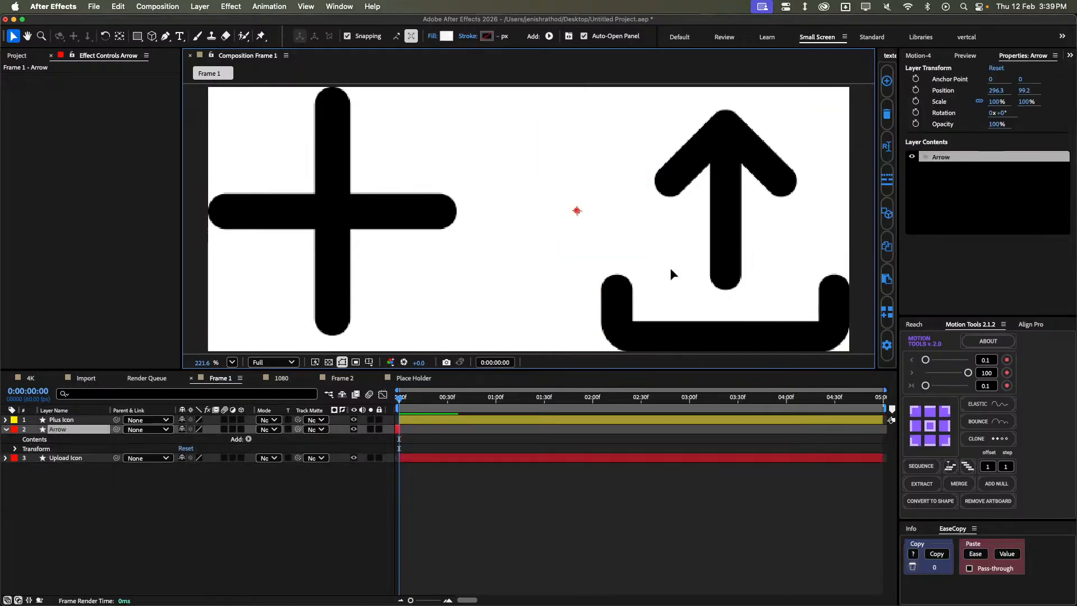
key("super+z")
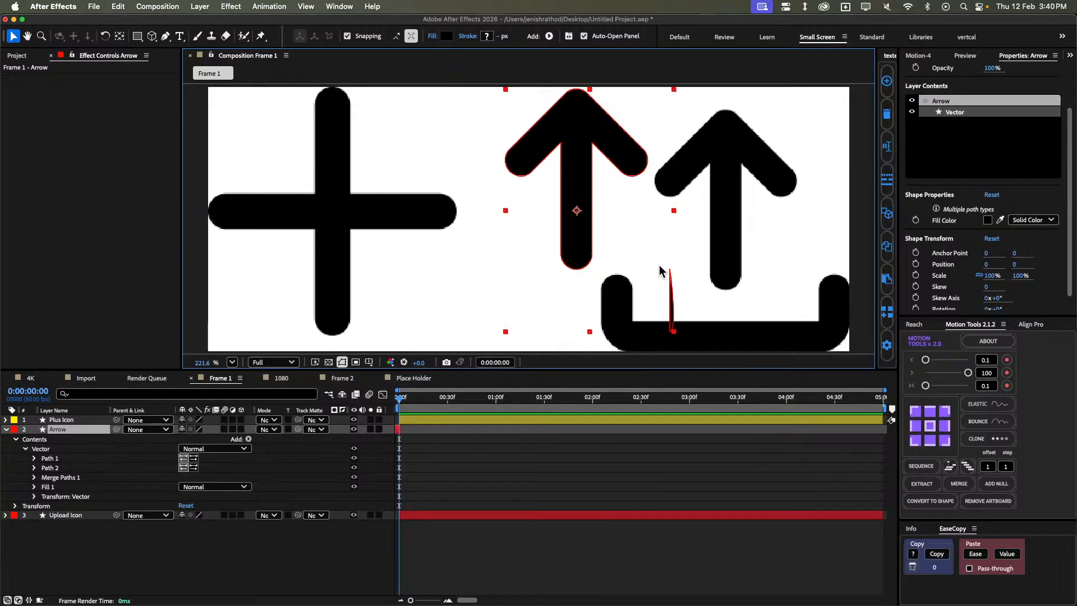
Convert the upper vertex of the Arrow layer's leftover sliver path to a corner with the Convert Vertex tool.
left_click(670, 277)
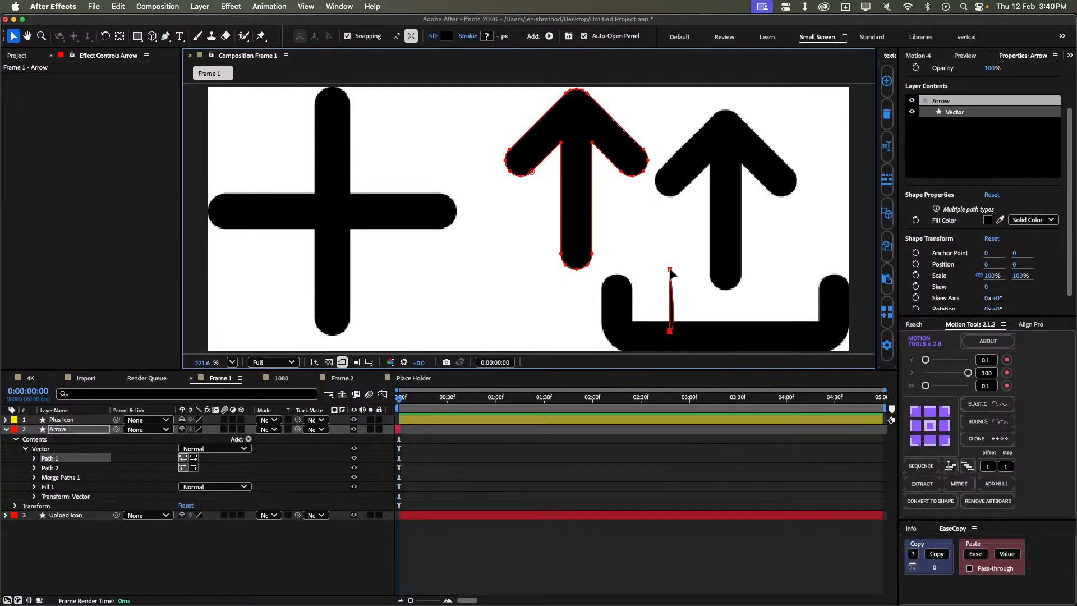
scroll(673, 273, "up", 2)
scroll(607, 252, "up", 1)
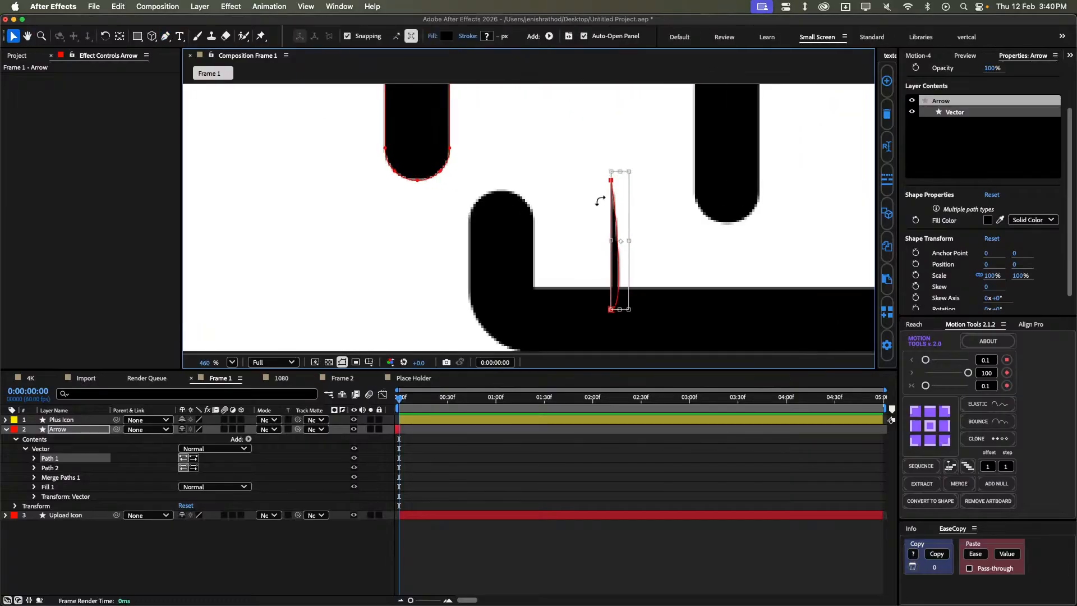
left_click_drag(642, 190, 641, 189)
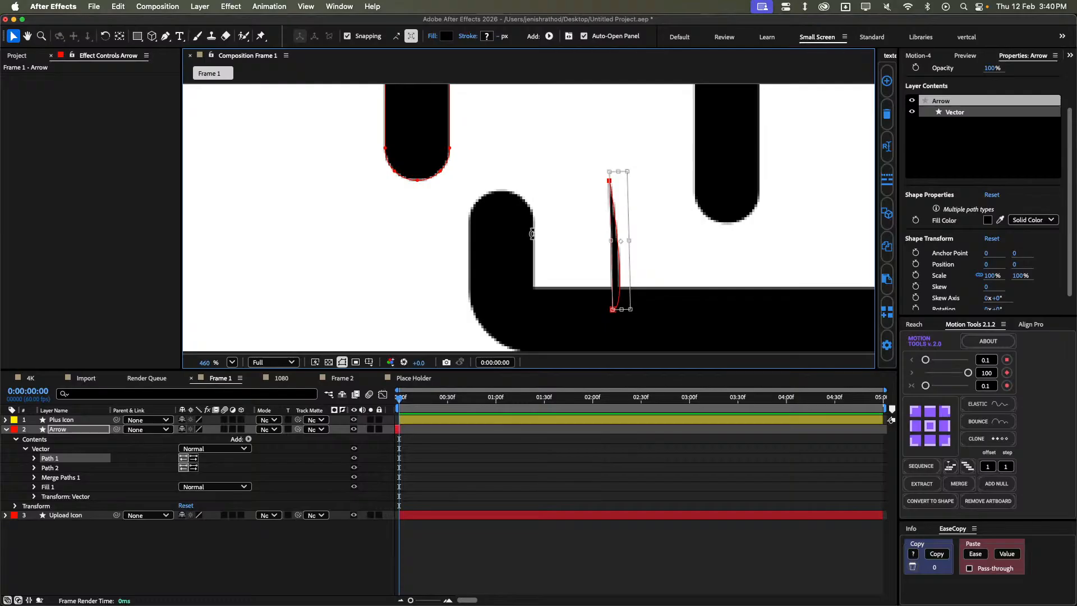
key("g")
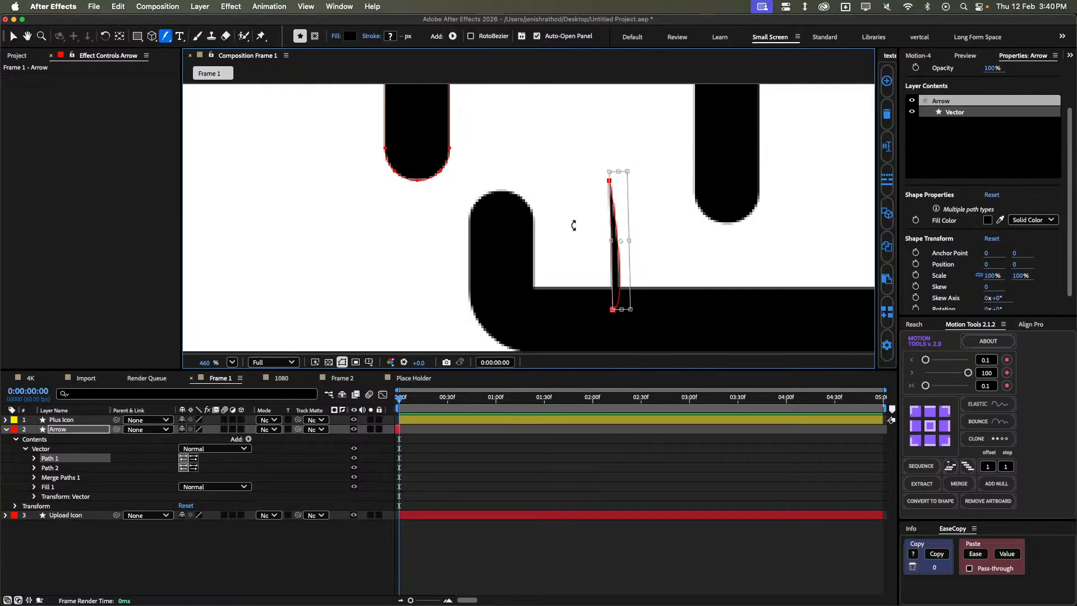
left_click(180, 36)
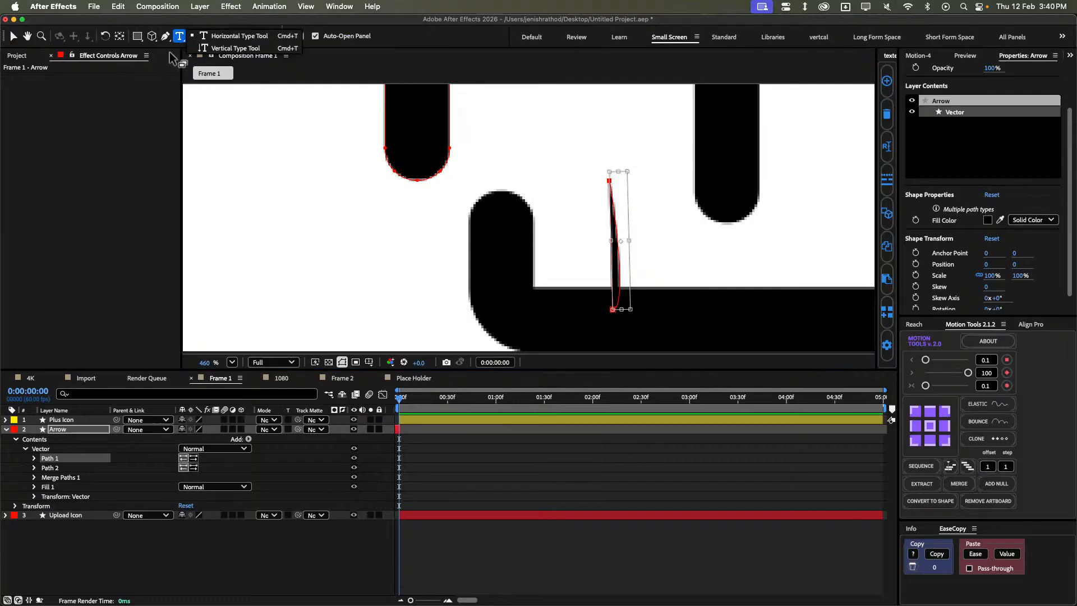
left_click(165, 36)
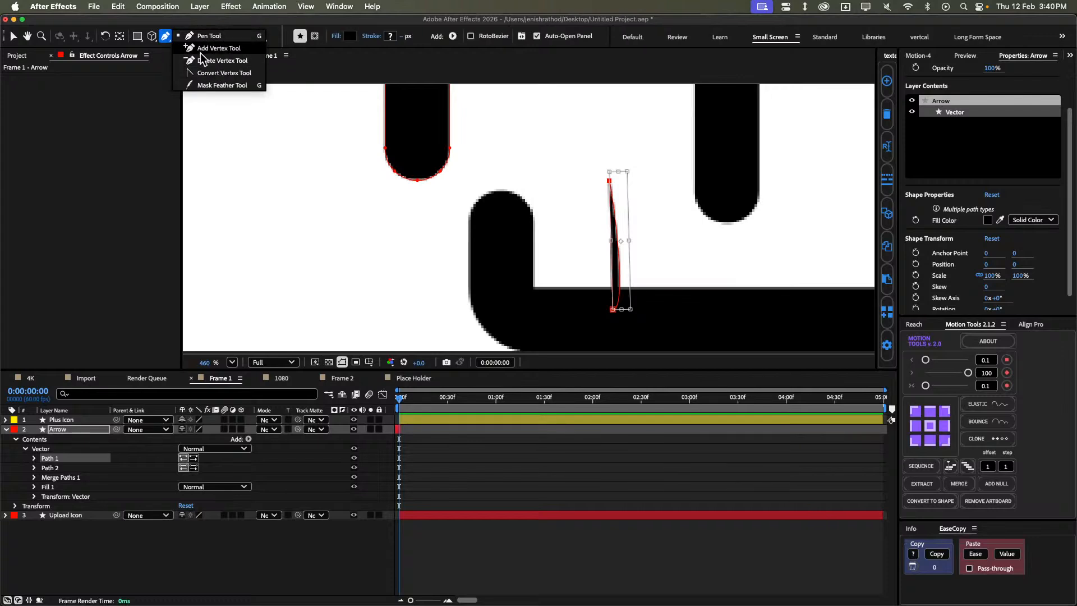
left_click(201, 53)
left_click(168, 39)
left_click(211, 63)
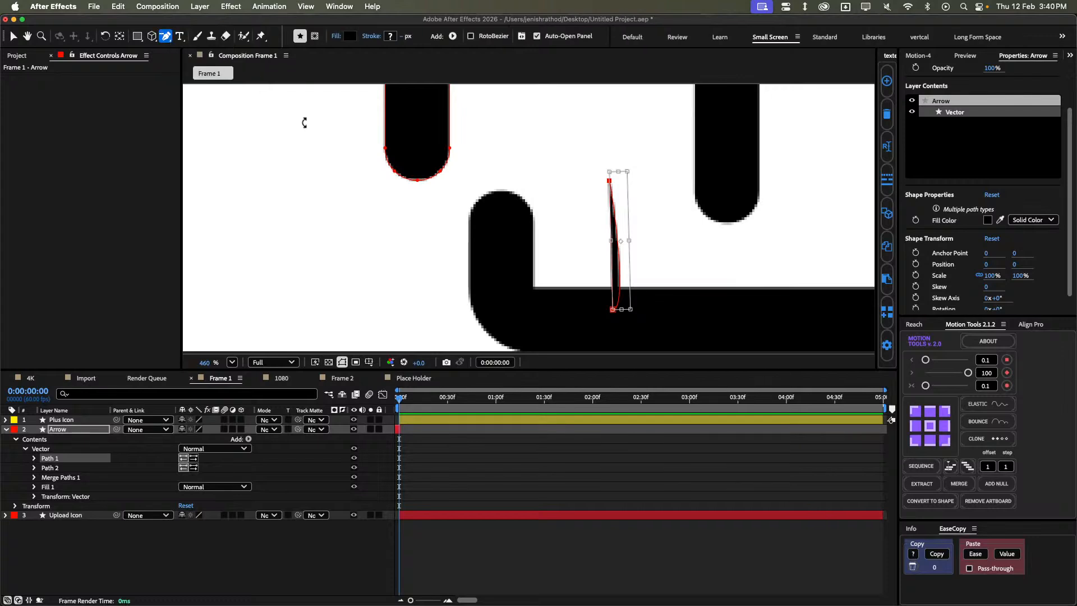
left_click(610, 182)
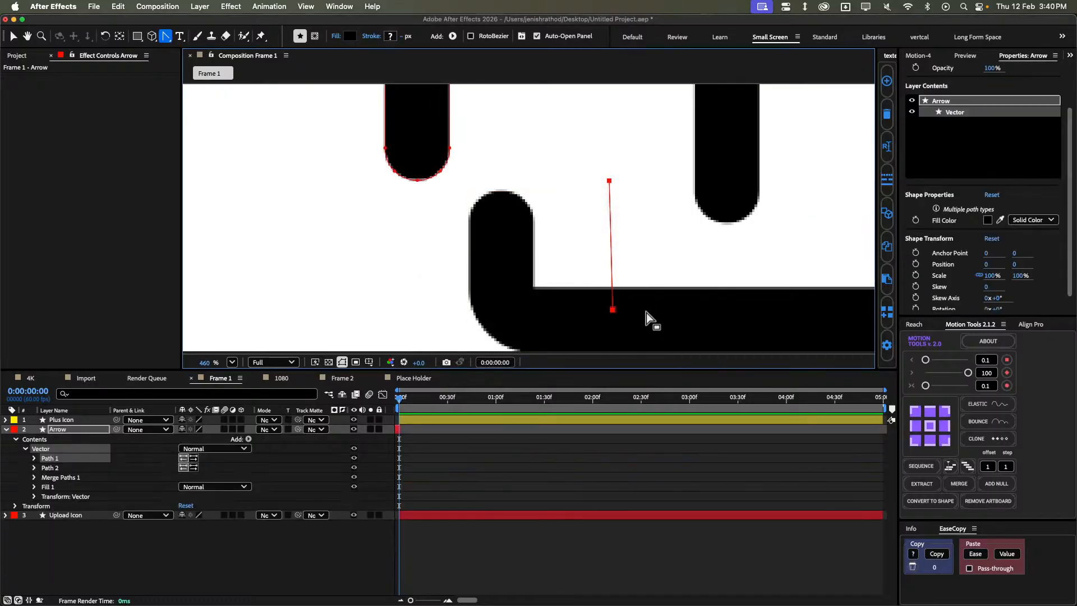
Delete the lower vertex of the leftover sliver path in the Arrow layer.
key("Delete")
key("super+z")
left_click(633, 344)
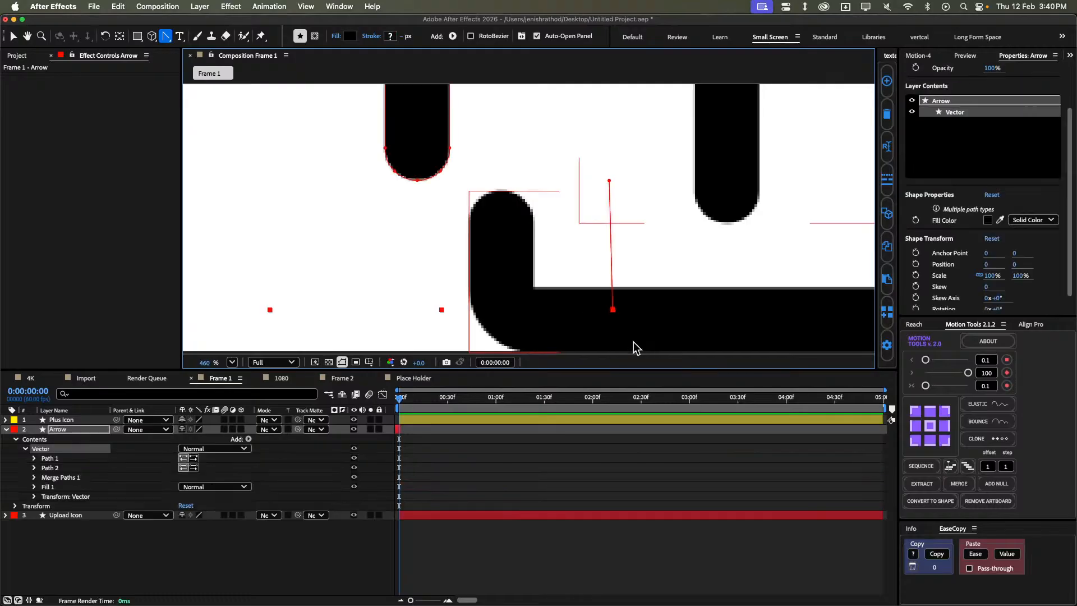
left_click(613, 310)
left_click_drag(613, 310, 551, 294)
key("Delete")
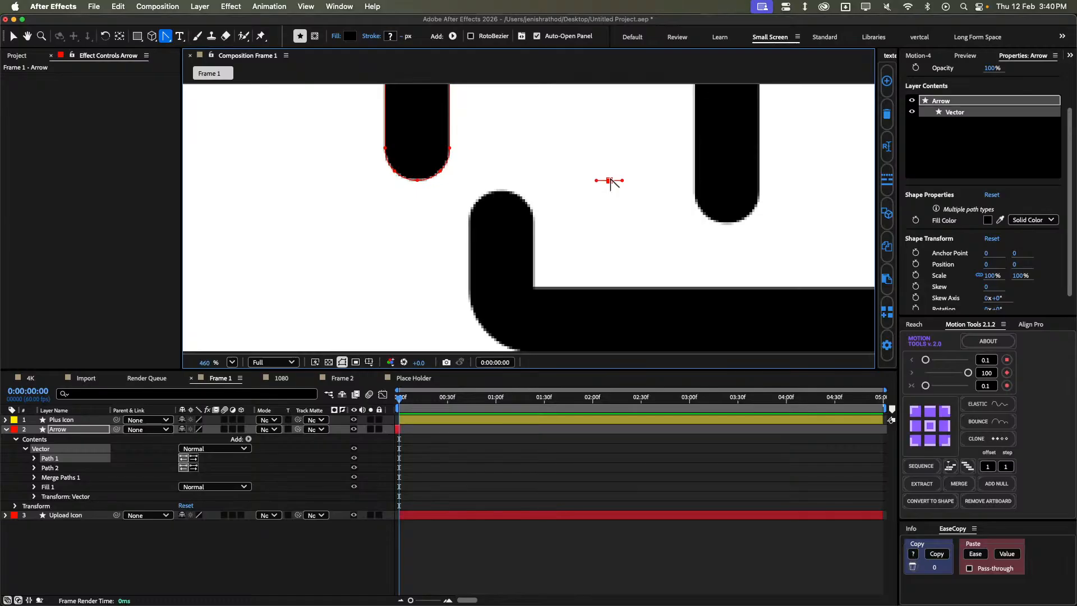
Remove the last remaining vertex of Path 1 from the Arrow layer, keeping Path 2 with the arrow outline.
key("Delete")
key("super+z")
key("Delete")
key("super+z")
scroll(606, 174, "up", 3)
scroll(611, 239, "down", 5)
left_click(507, 446)
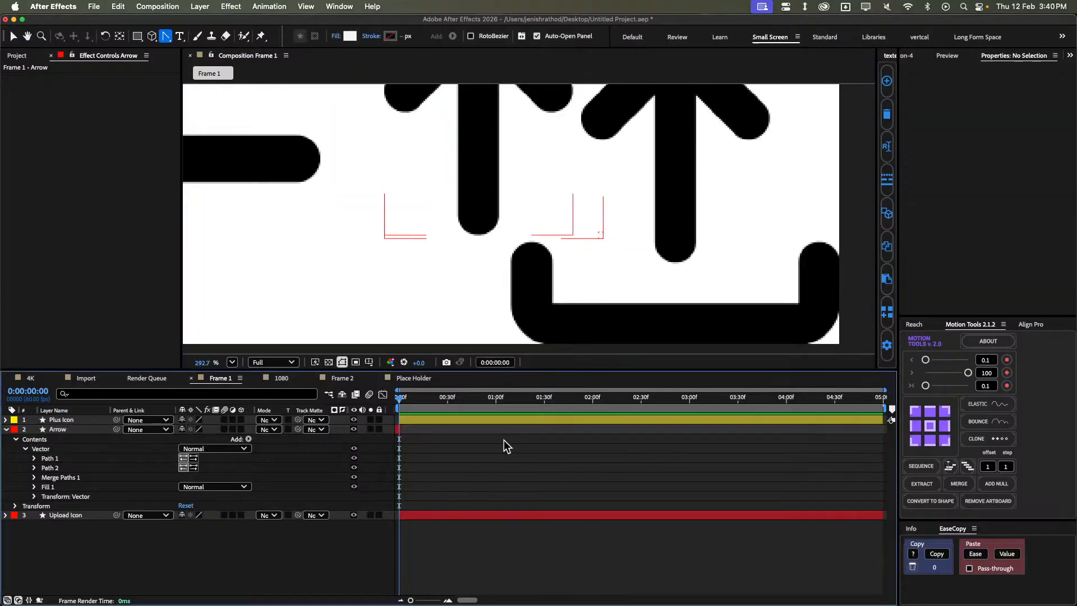
scroll(591, 247, "down", 3)
scroll(596, 245, "up", 8)
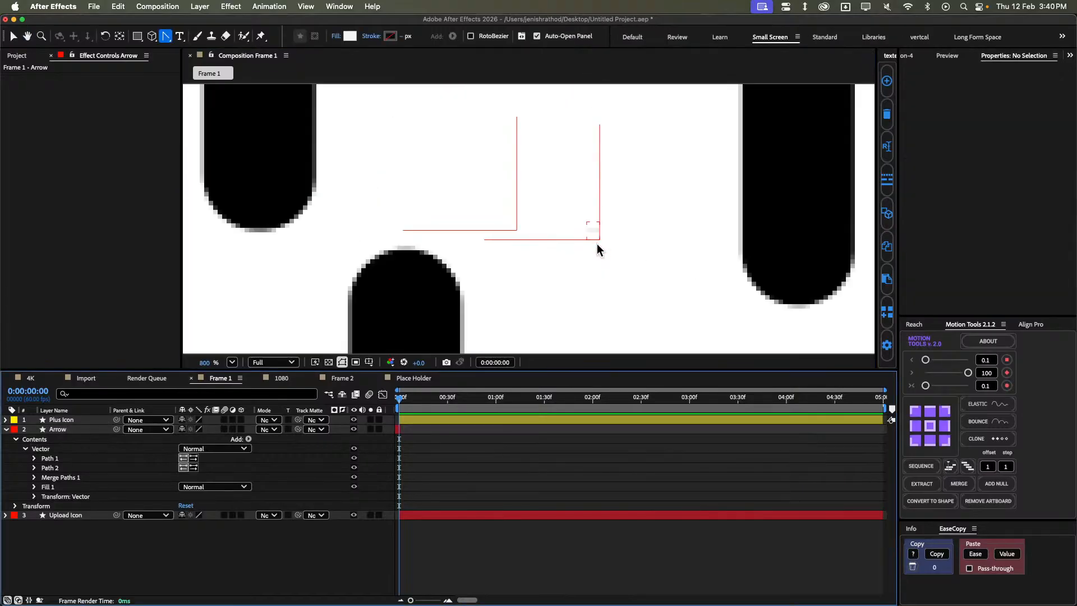
left_click(577, 188)
left_click(577, 187)
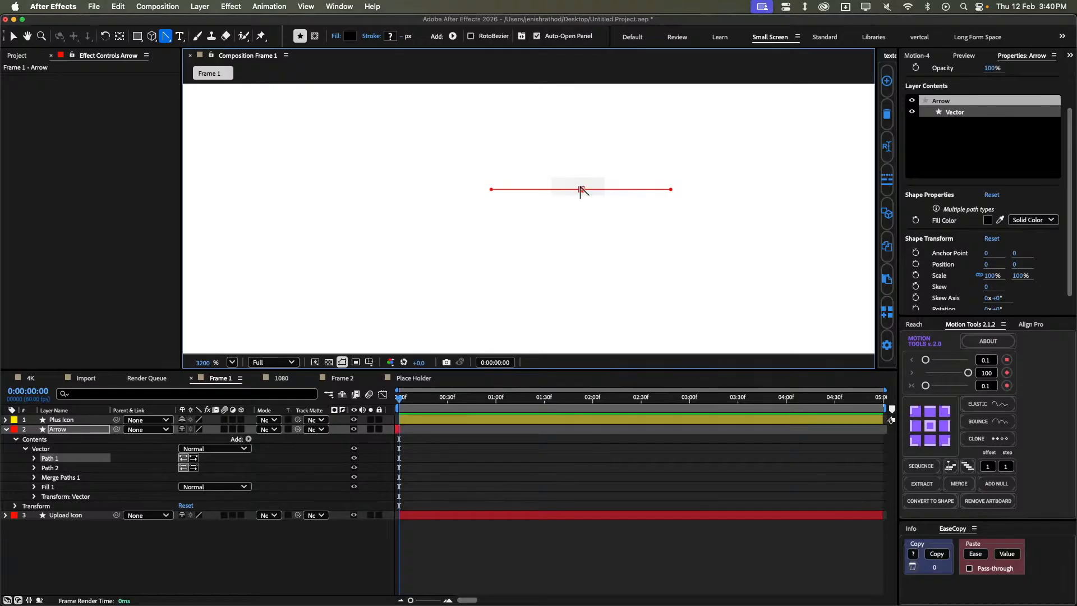
key("Delete")
key("shift+slash")
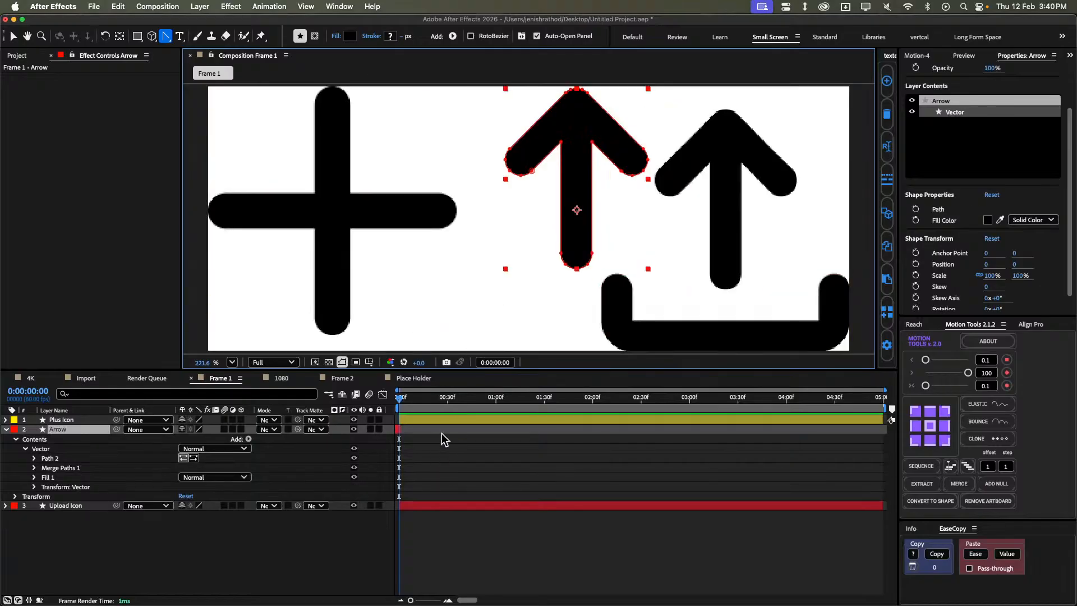
Start the Arrow layer at 0:00:00:00 and paste a copy of it above Upload Icon 3 in the 1080 composition.
key("bracketleft")
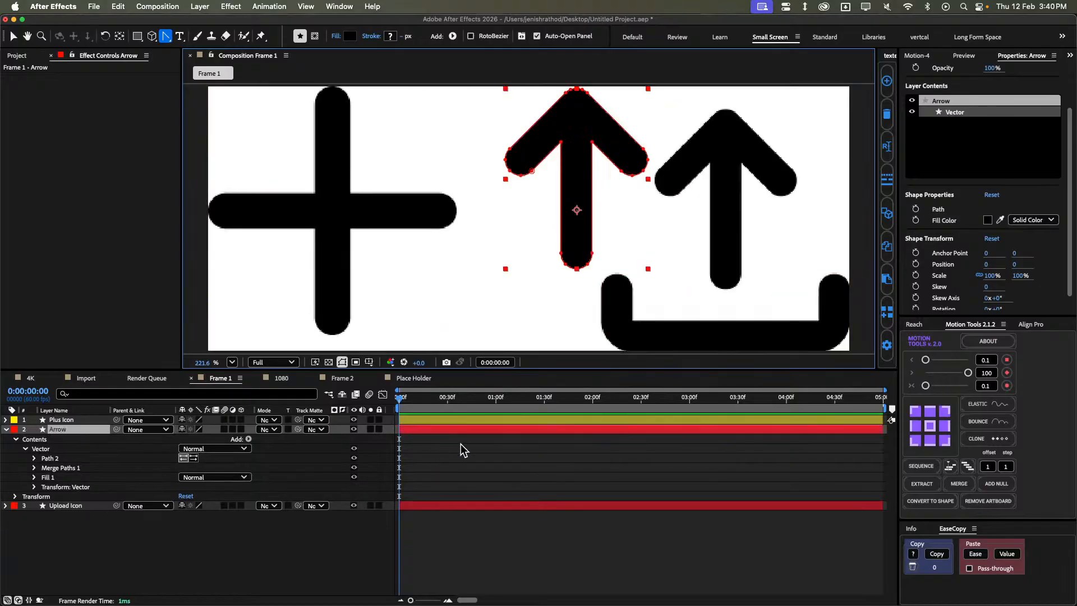
left_click(460, 445)
left_click(461, 430)
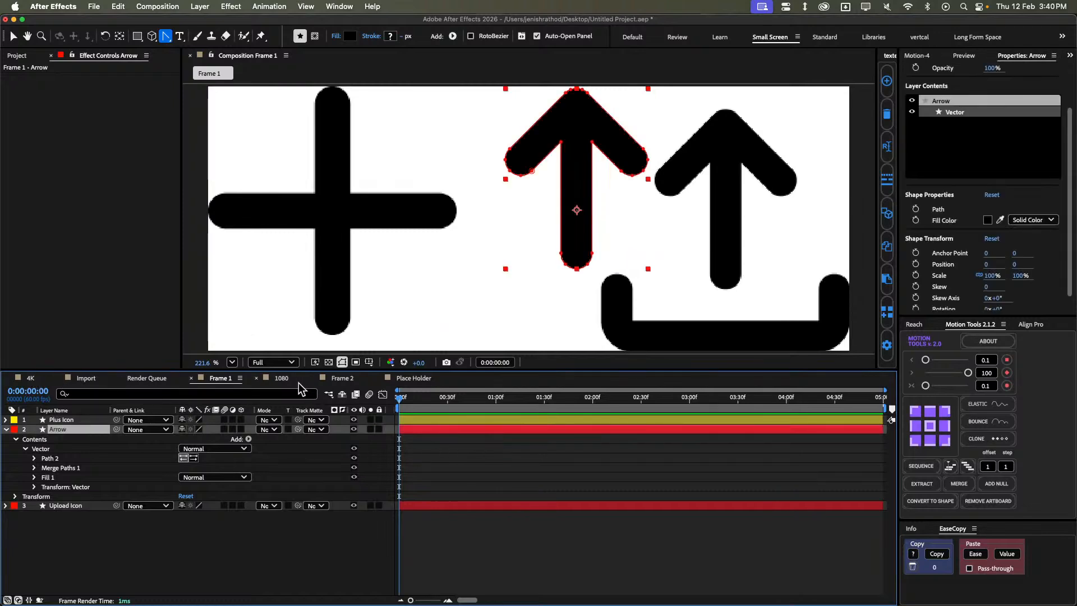
left_click(281, 379)
key("ctrl+v")
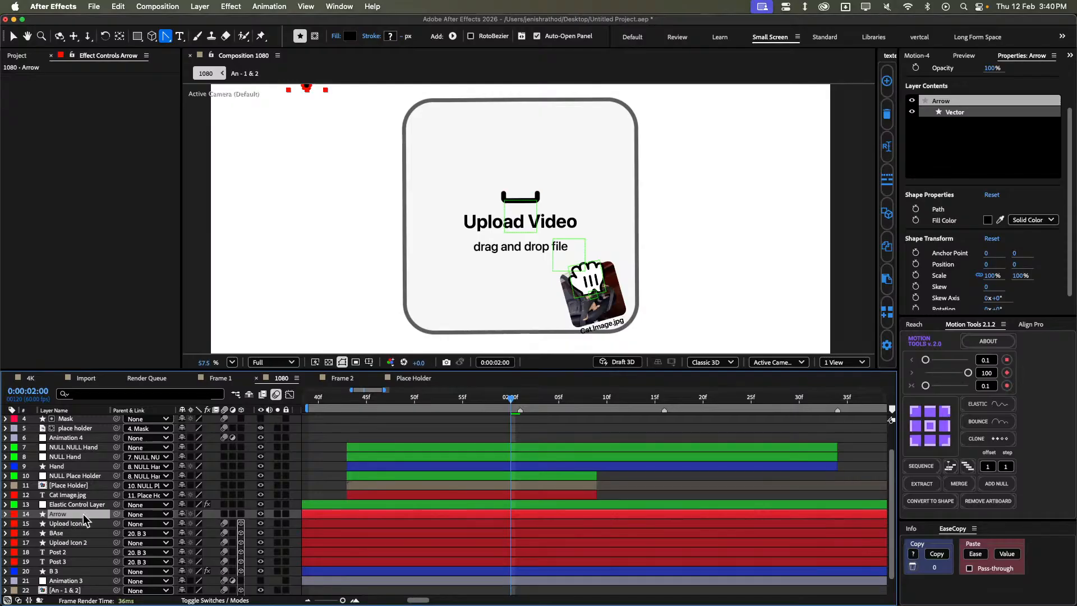
Make the pasted Arrow layer 3D and parent it to the B 3 layer.
left_click(240, 514)
left_click_drag(119, 514, 79, 572)
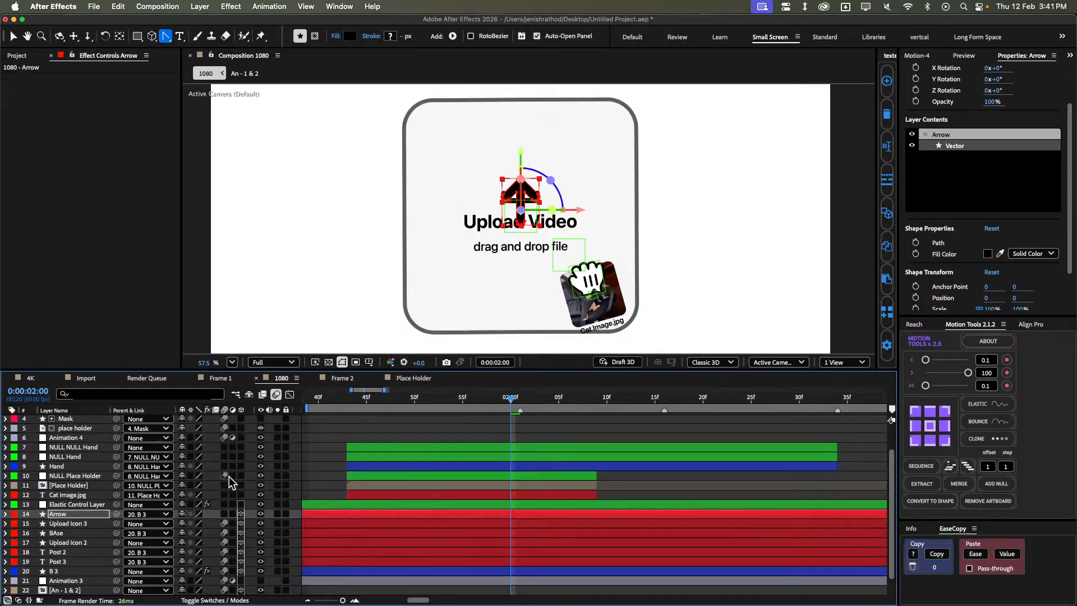
scroll(529, 195, "up", 3)
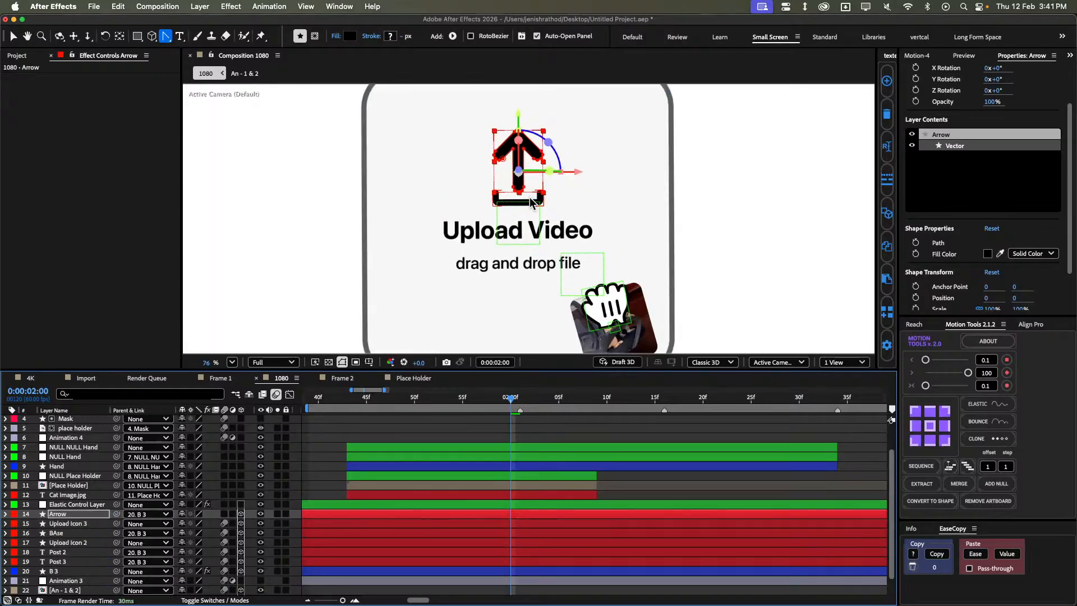
Check the Upload Icon 3 layer's scale and set the Arrow layer's scale to 60%.
left_click(82, 527)
key("s")
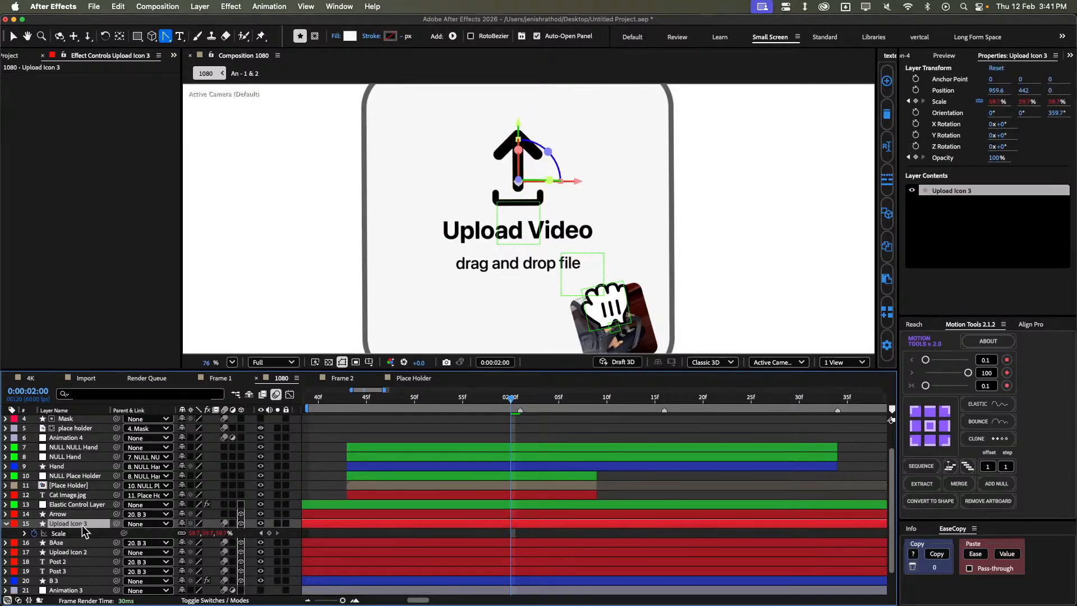
left_click(83, 514)
key("s")
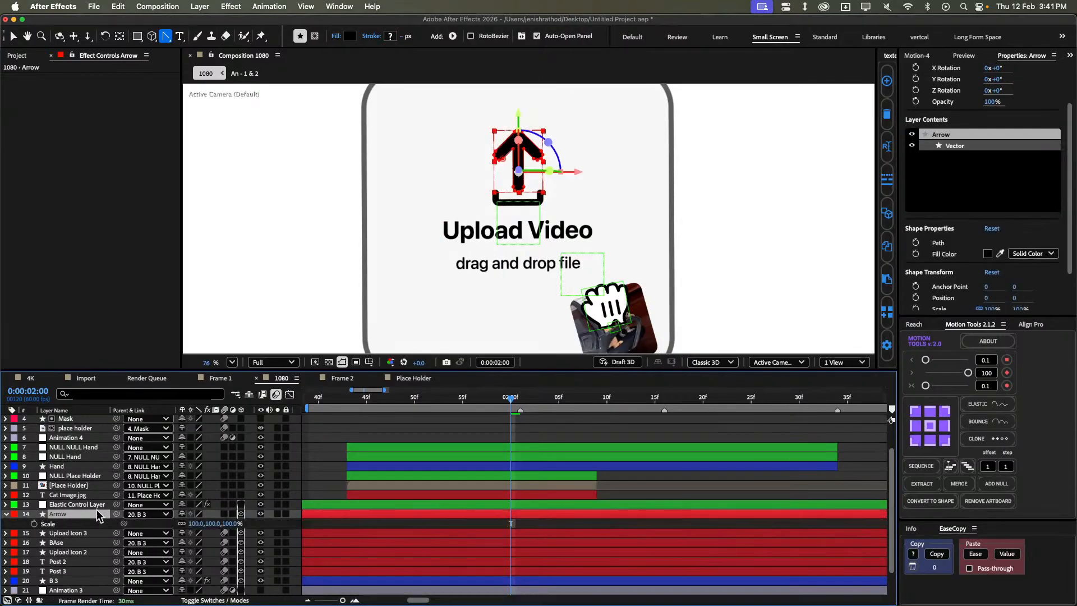
left_click(216, 524)
type("60")
key("Return")
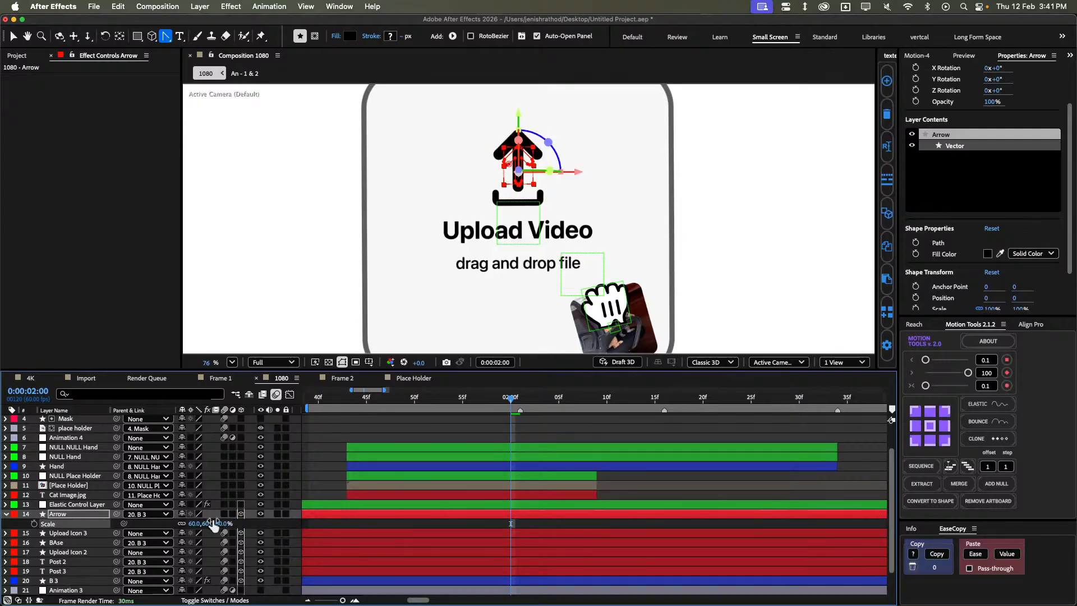
Nudge the Arrow layer down so the arrow sits just above the upload icon's base.
key("shift+Down")
key("shift+Down")
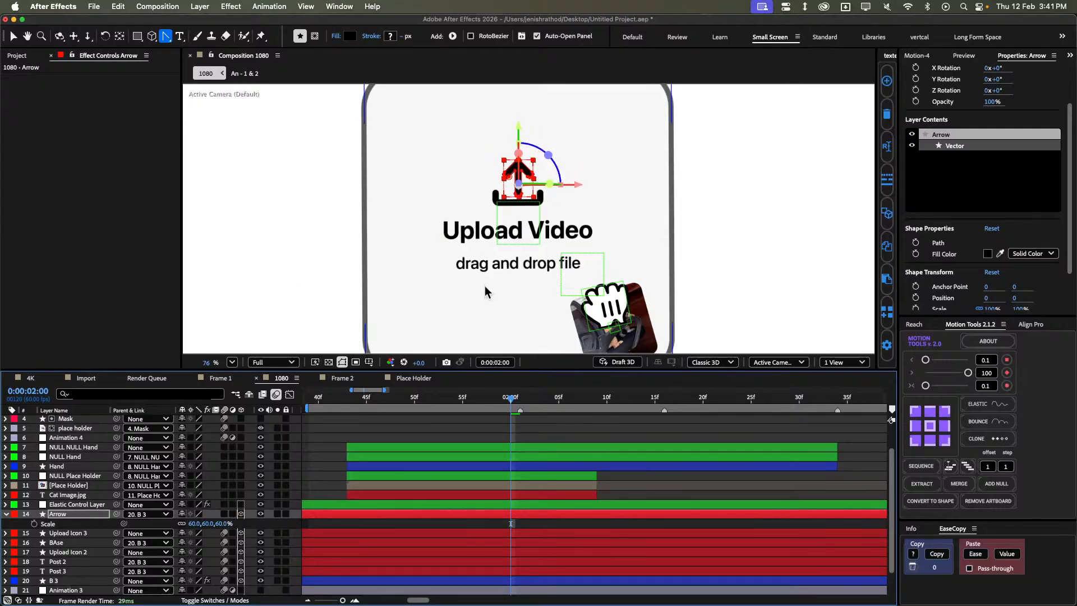
key("shift+Up")
left_click(337, 459)
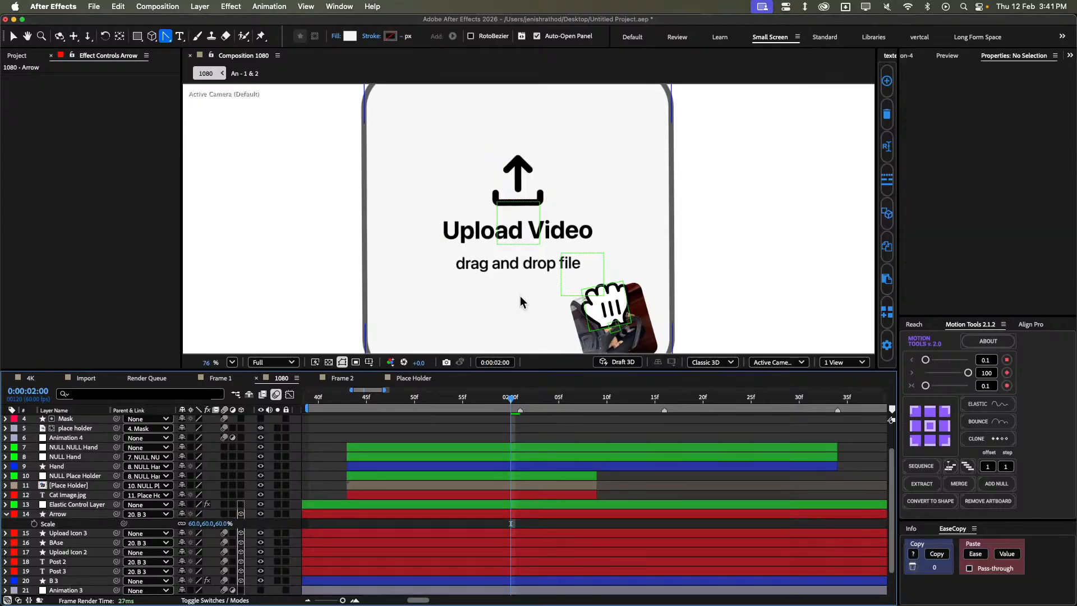
scroll(548, 211, "down", 5)
scroll(553, 208, "up", 4)
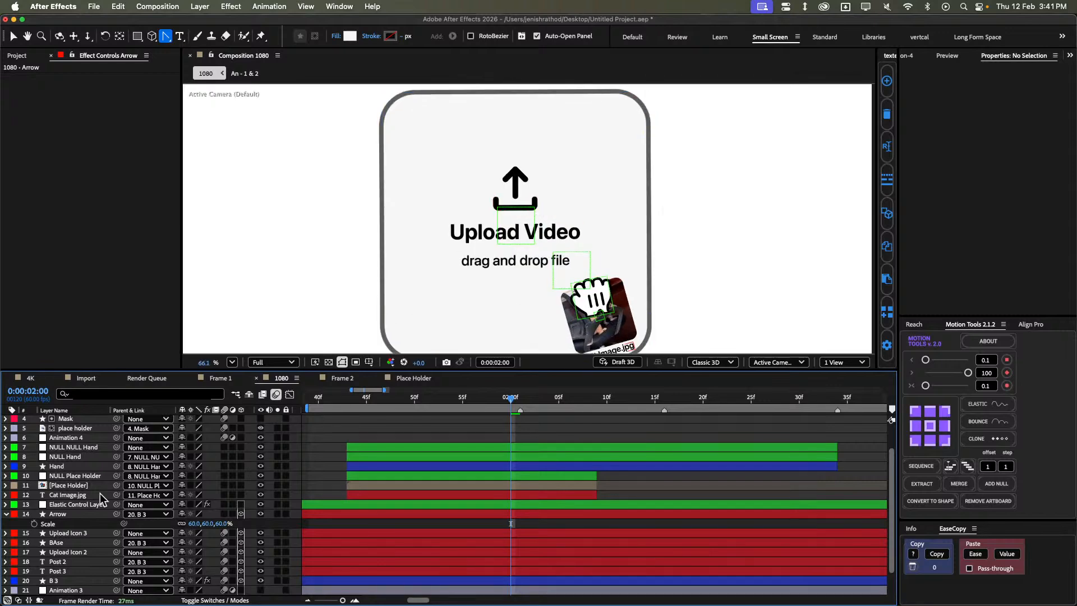
Nudge the Arrow layer slightly right and down to refine its placement over the upload icon's base.
left_click(62, 514)
key("Right")
key("Right")
key("Down")
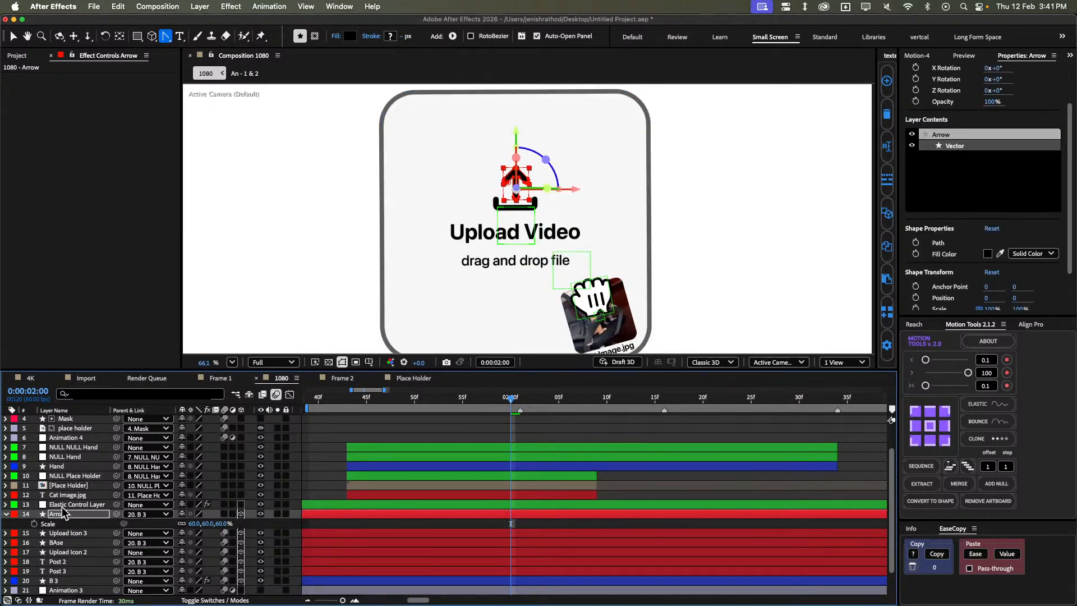
left_click(1034, 326)
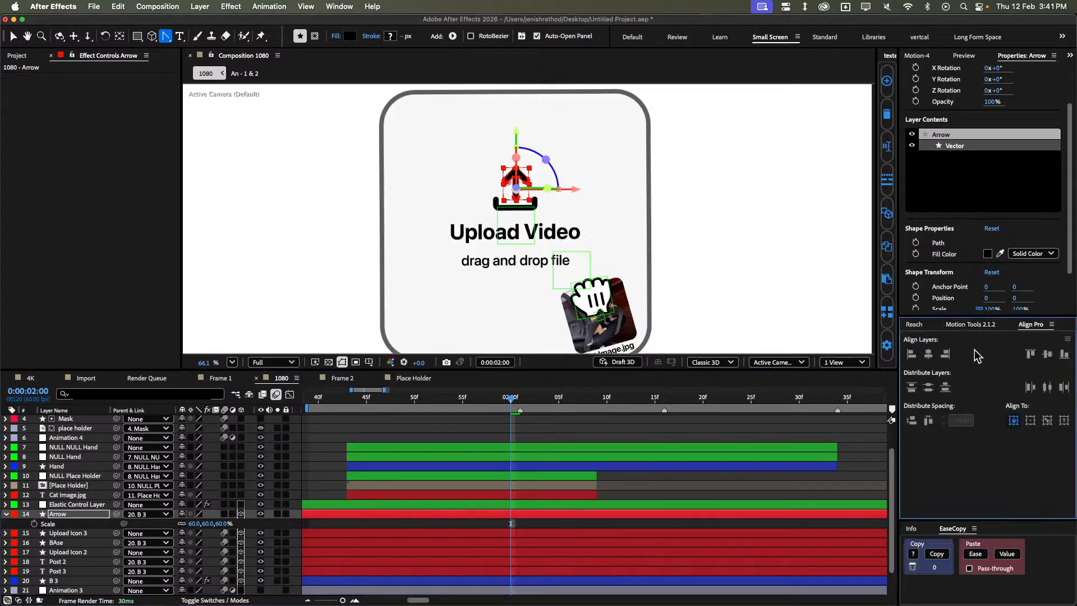
left_click(393, 433)
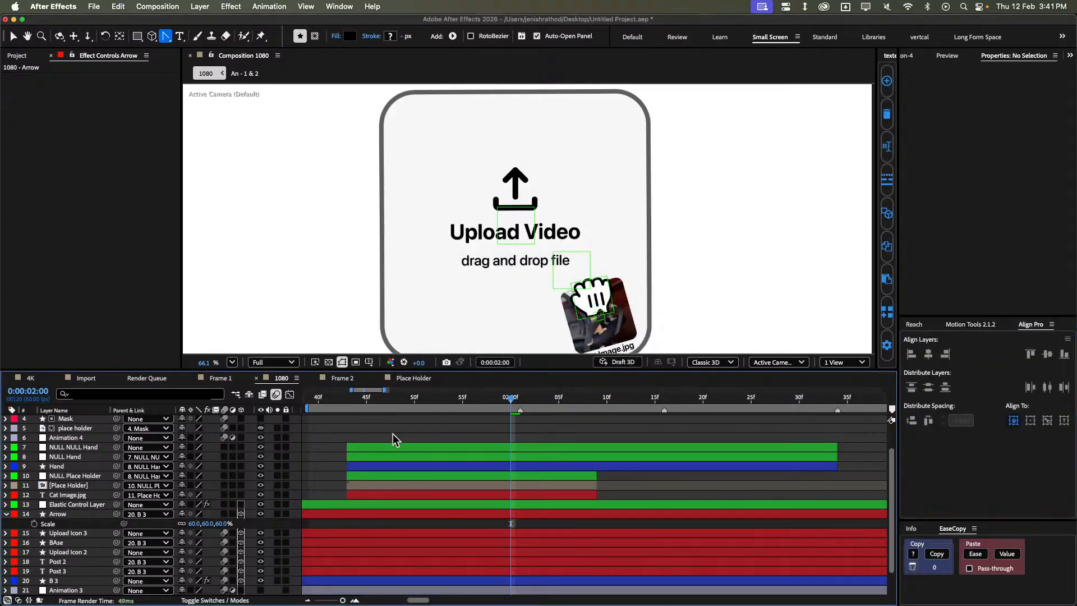
key("shift+slash")
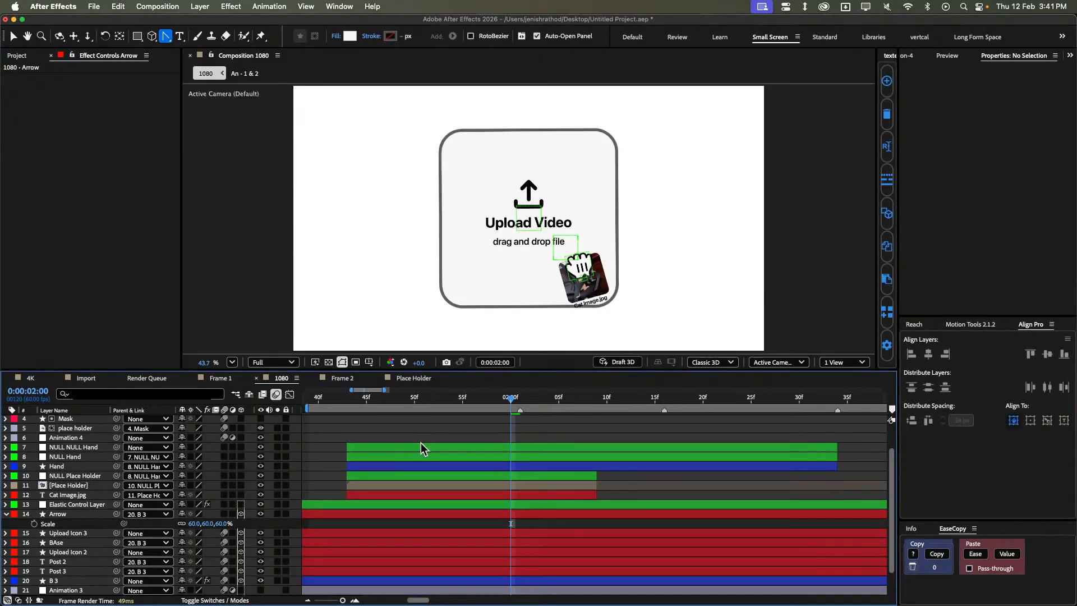
left_click(386, 512)
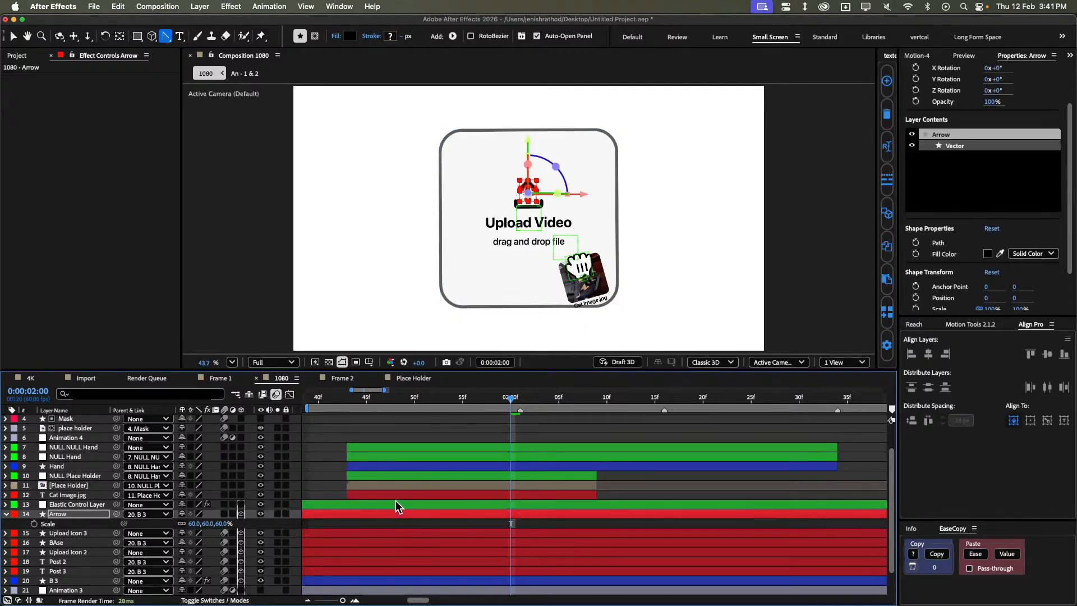
left_click(300, 486)
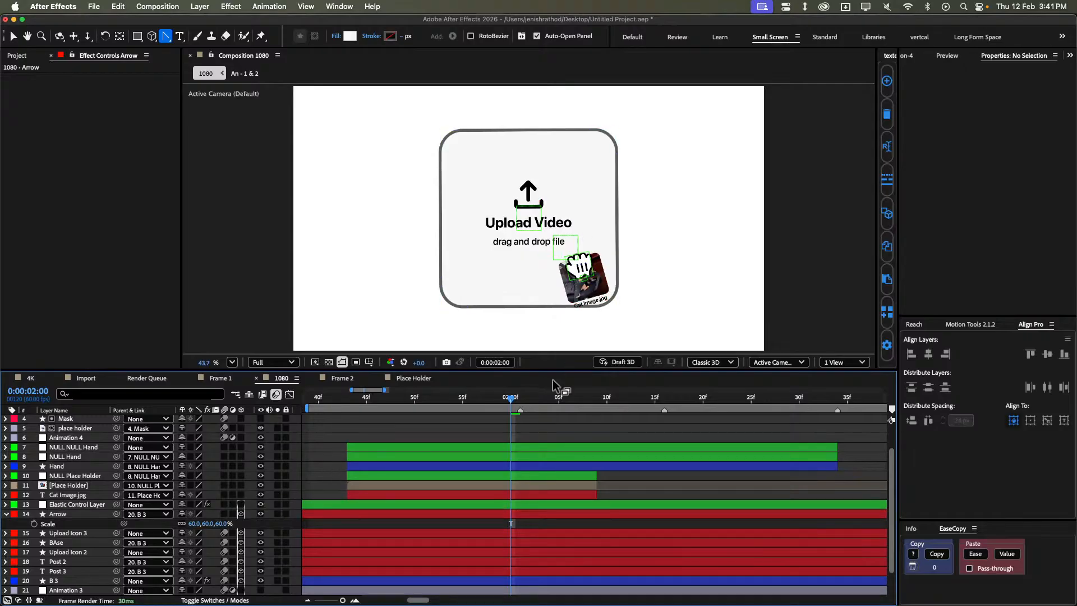
Trim the start of the Arrow layer to 0:00:01:28, in line with the other upload icon layers.
key("u")
key("u")
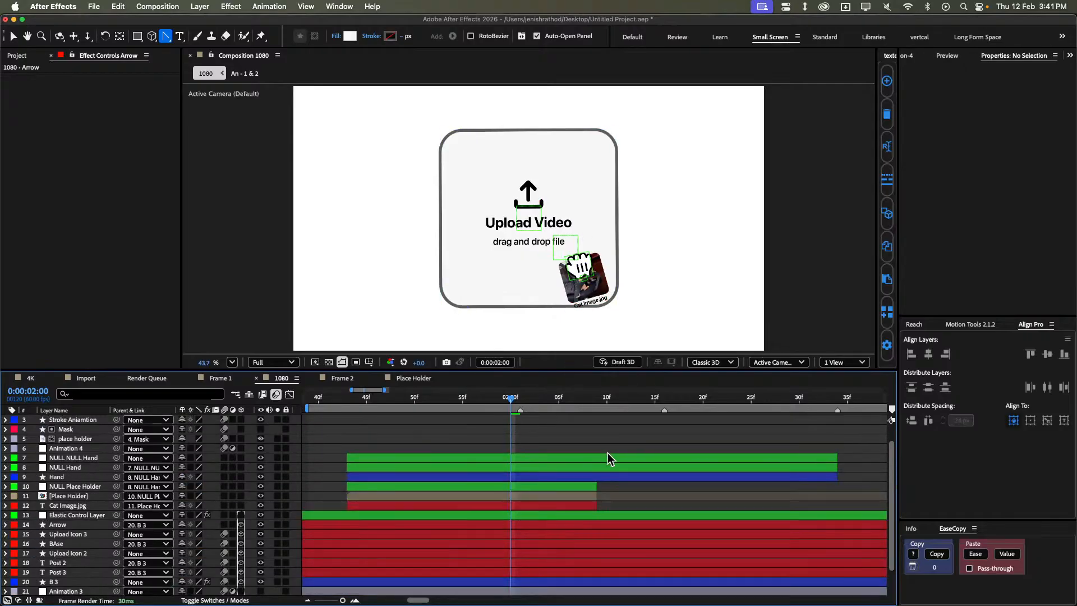
scroll(607, 452, "down", 6)
scroll(473, 479, "up", 3)
left_click(508, 406)
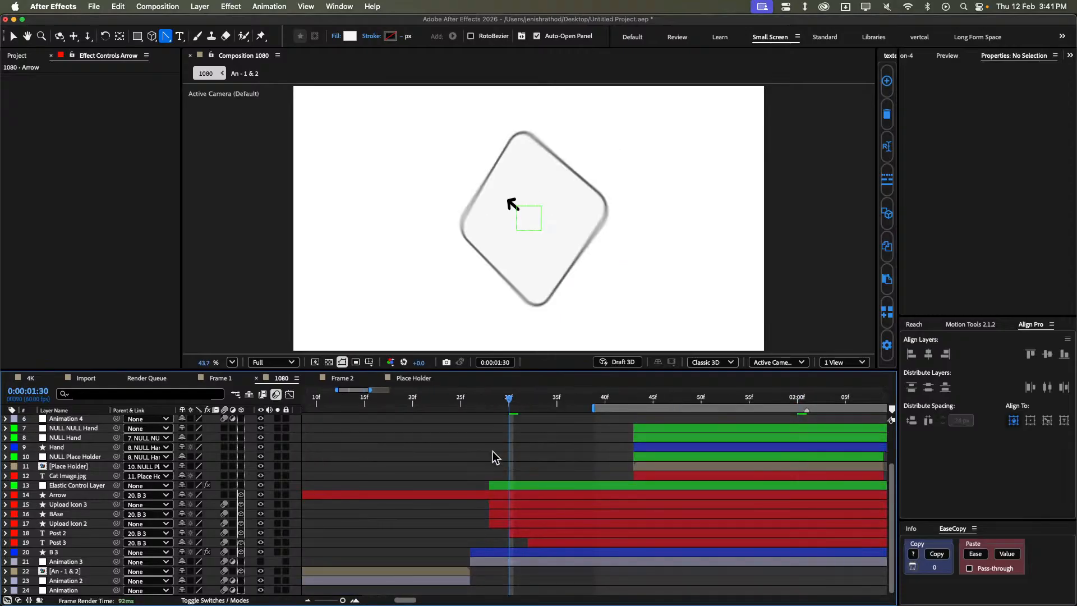
key("super+Left")
key("super+Left")
left_click(483, 496)
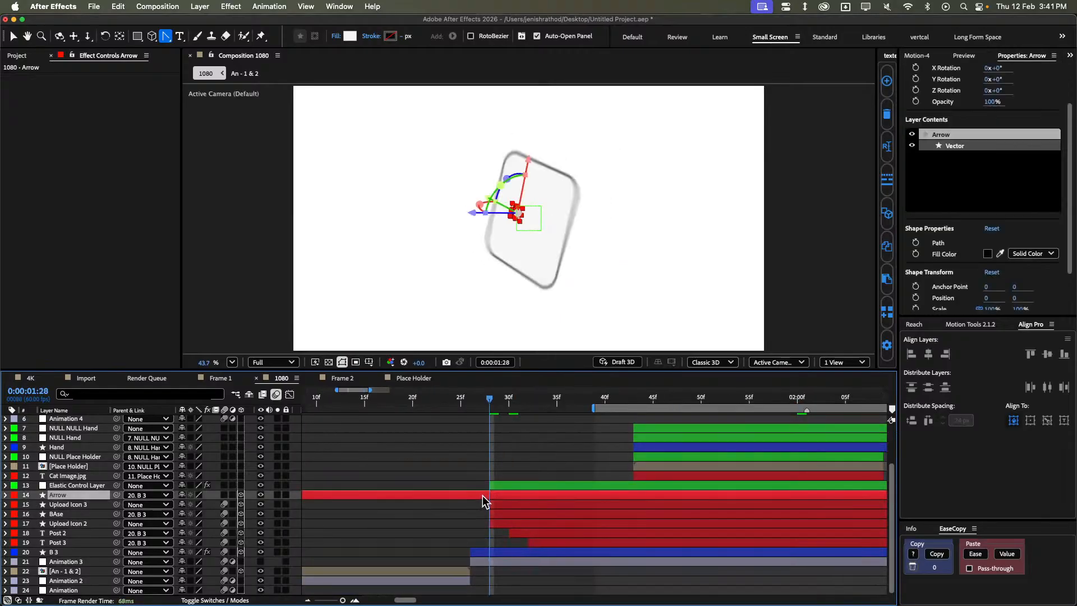
key("alt+[")
Copy the Scale and Opacity keyframes of Upload Icon 2 and paste them onto the Arrow layer at 0:00:01:28.
left_click(536, 446)
left_click_drag(541, 442, 462, 439)
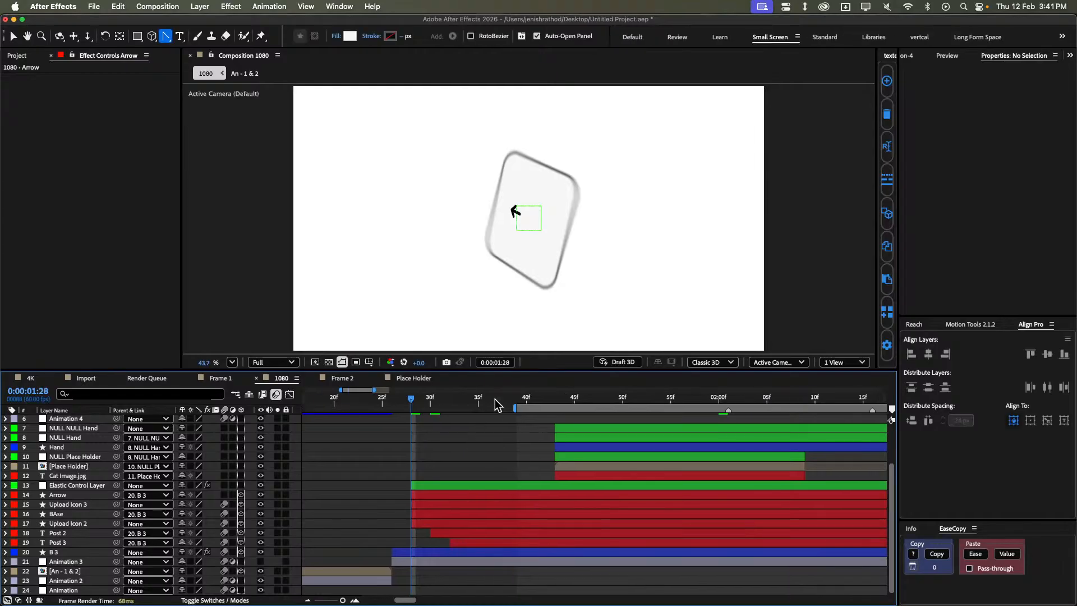
left_click(437, 507)
left_click(433, 520)
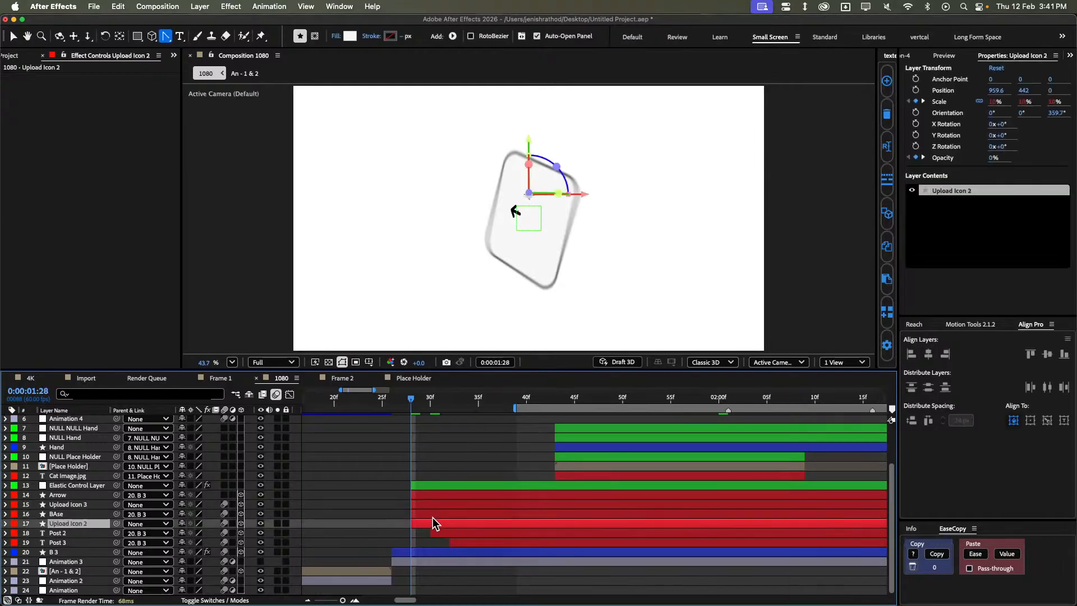
key("u")
left_click_drag(396, 530, 601, 551)
left_click(429, 498)
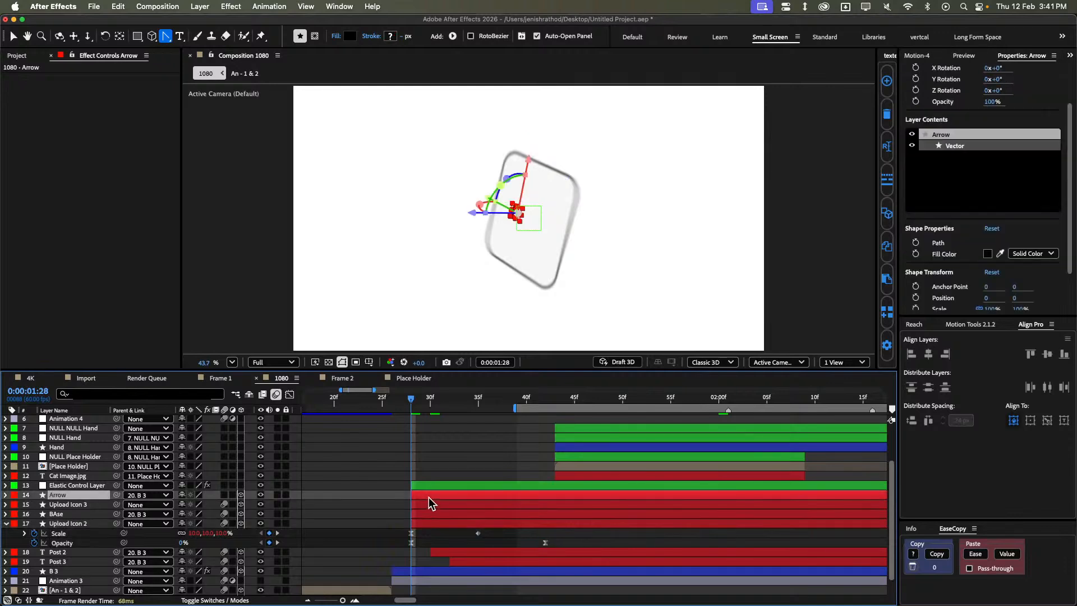
key("super+v")
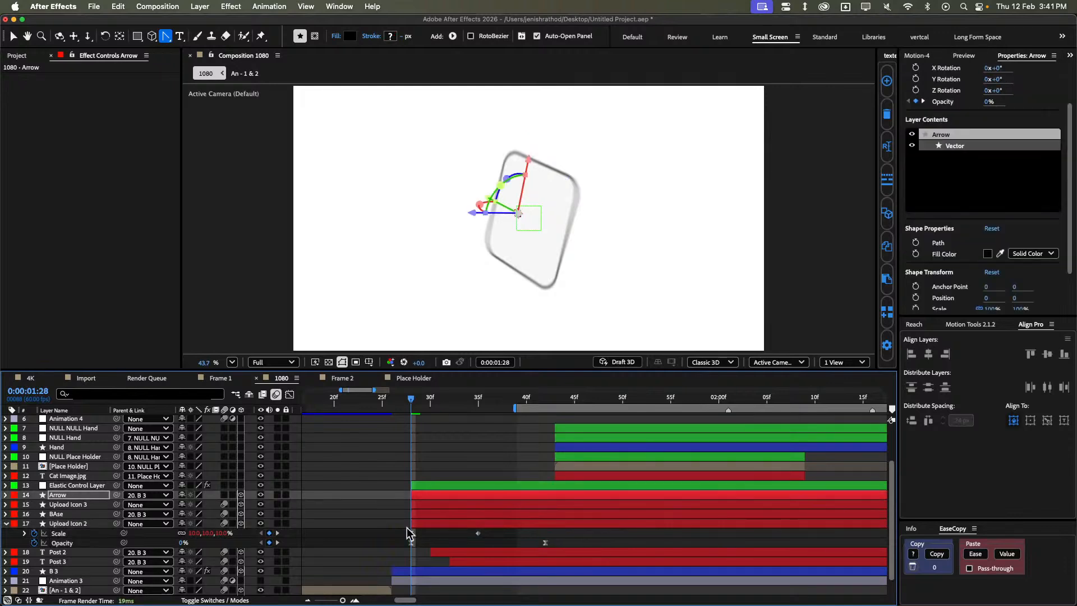
left_click(388, 515)
left_click(429, 495)
key("u")
Scrub through the card animation to 0:00:02:08 and examine the NULL Hand layer's keyframes for the drop timing.
left_click(397, 500)
left_click_drag(423, 406, 604, 400)
scroll(541, 440, "right", 5)
scroll(541, 440, "up", 2)
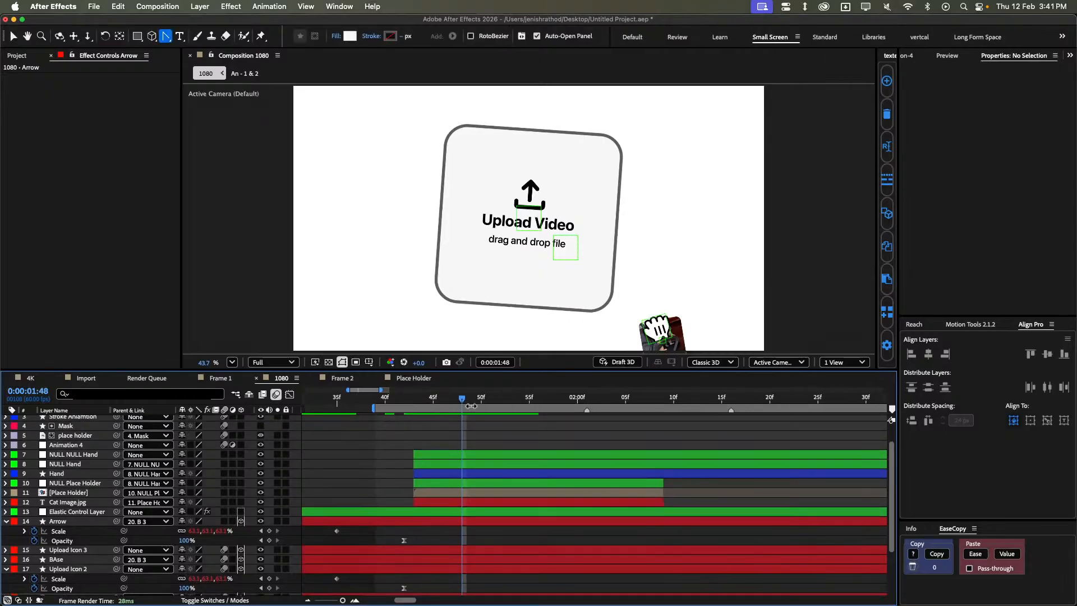
left_click_drag(471, 405, 636, 401)
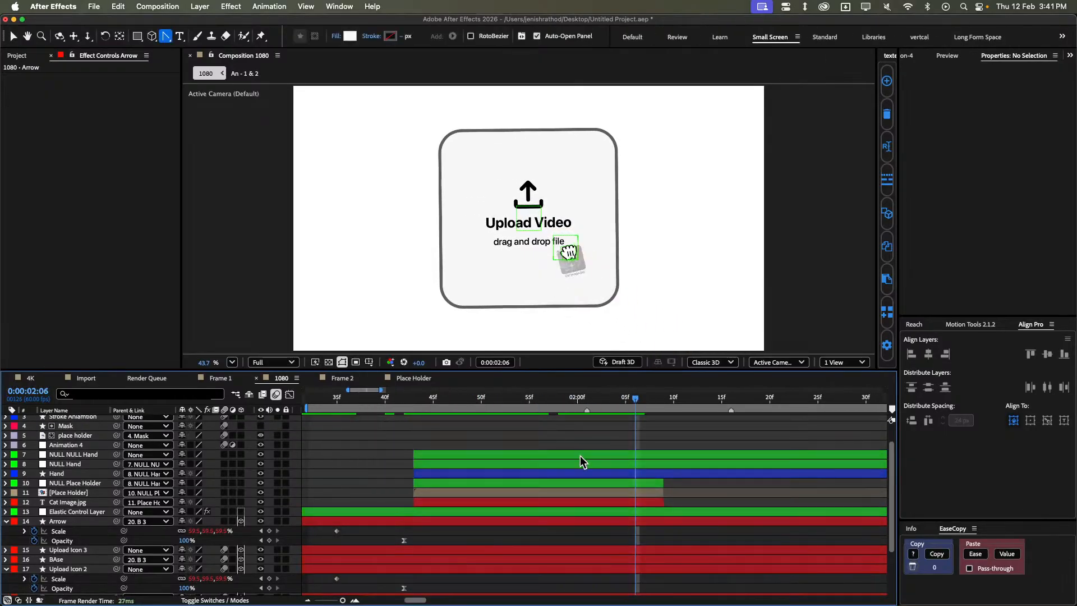
left_click(601, 466)
key("u")
left_click(619, 442)
scroll(620, 441, "right", 4)
scroll(624, 429, "down", 2)
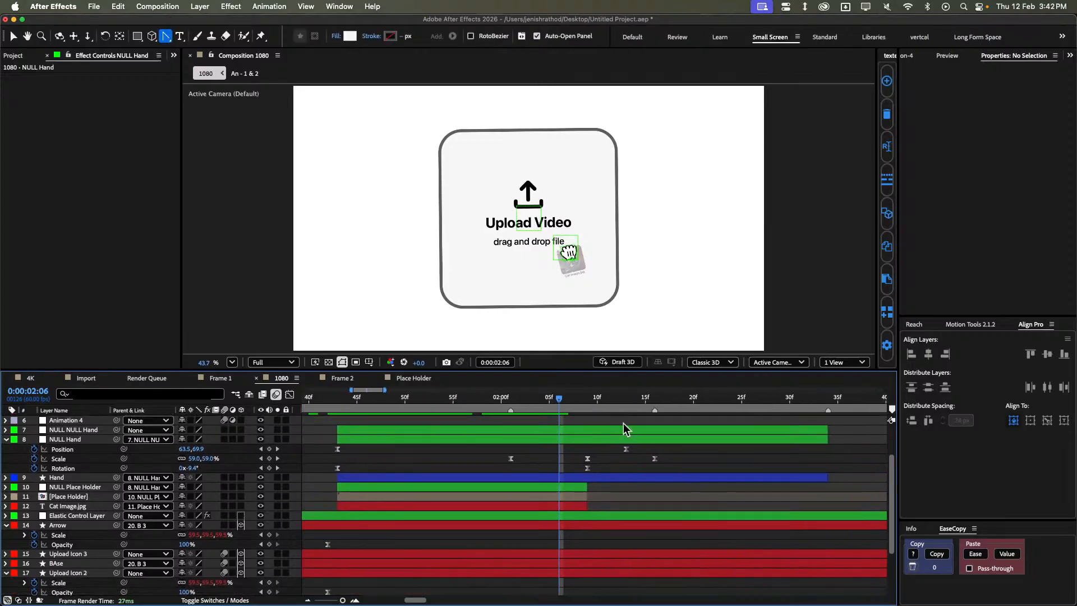
left_click_drag(533, 403, 545, 403)
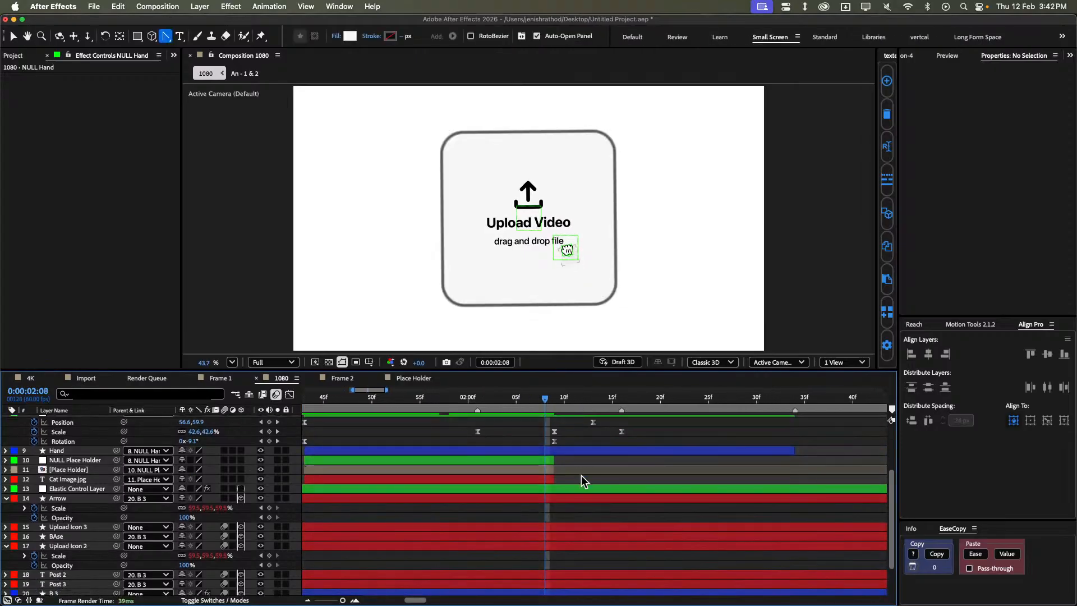
Move the Arrow layer's anchor point to its bottom centre.
left_click(548, 499)
left_click(960, 326)
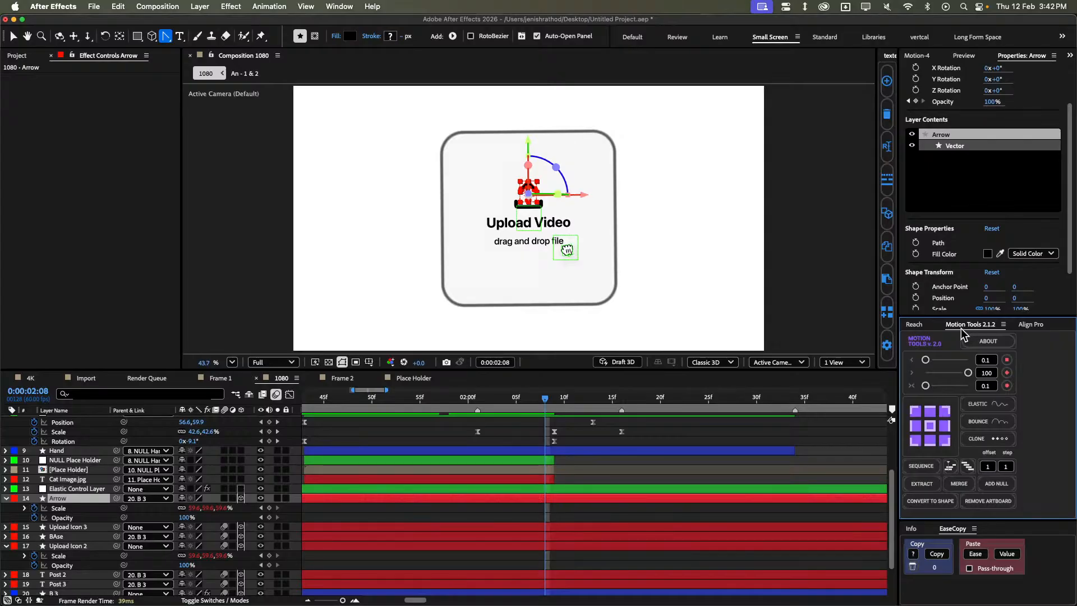
left_click(930, 440)
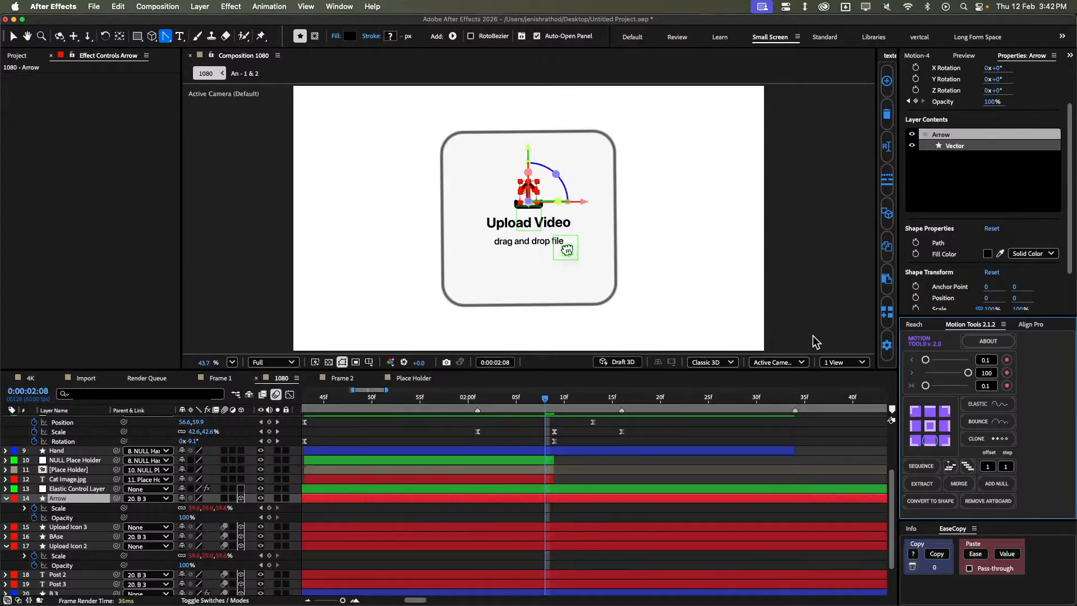
scroll(528, 177, "up", 3)
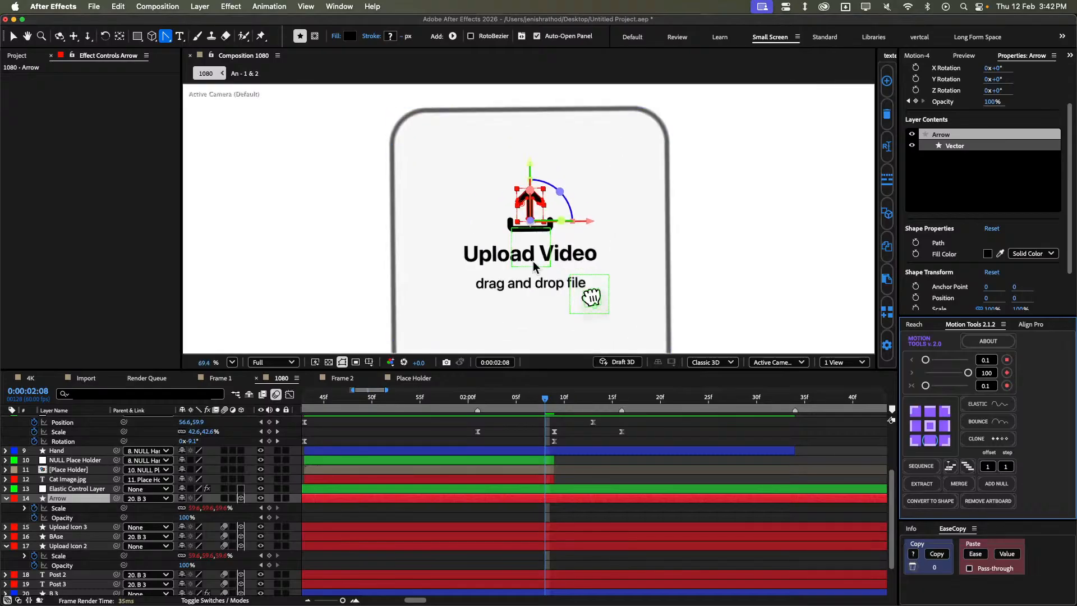
Hide the Upload Icon 2 layer and delete the Upload Icon 3 layer.
left_click(555, 520)
left_click(545, 526)
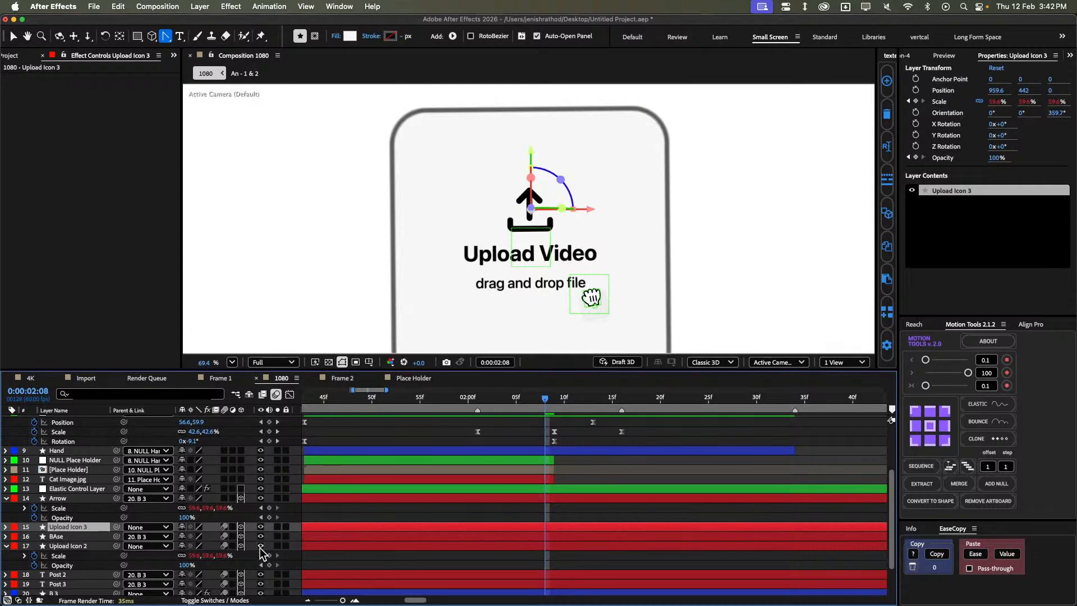
left_click(260, 547)
left_click(261, 527)
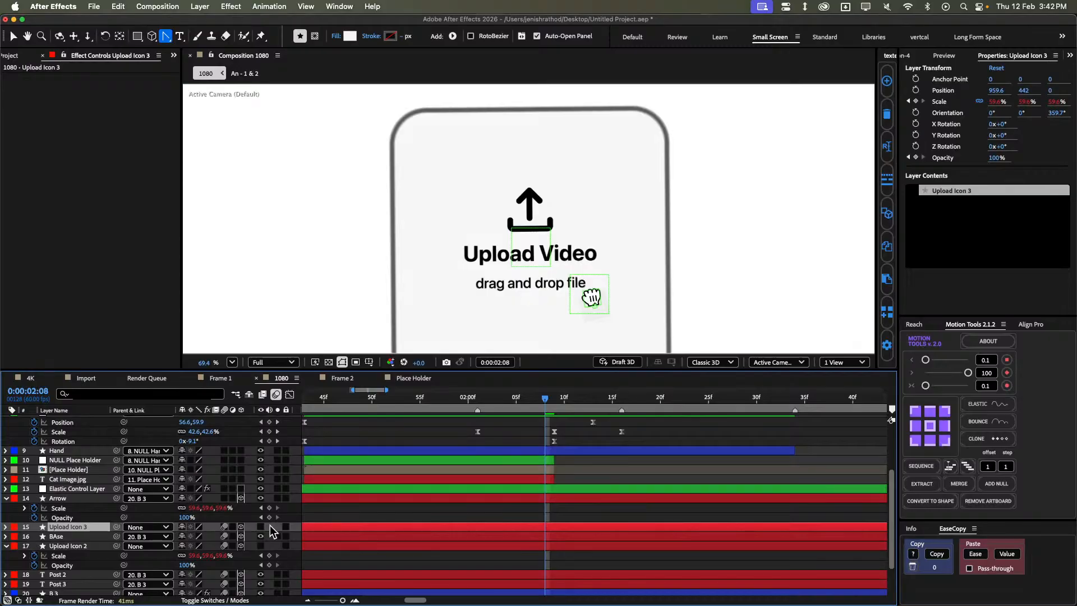
left_click(312, 525)
key("Delete")
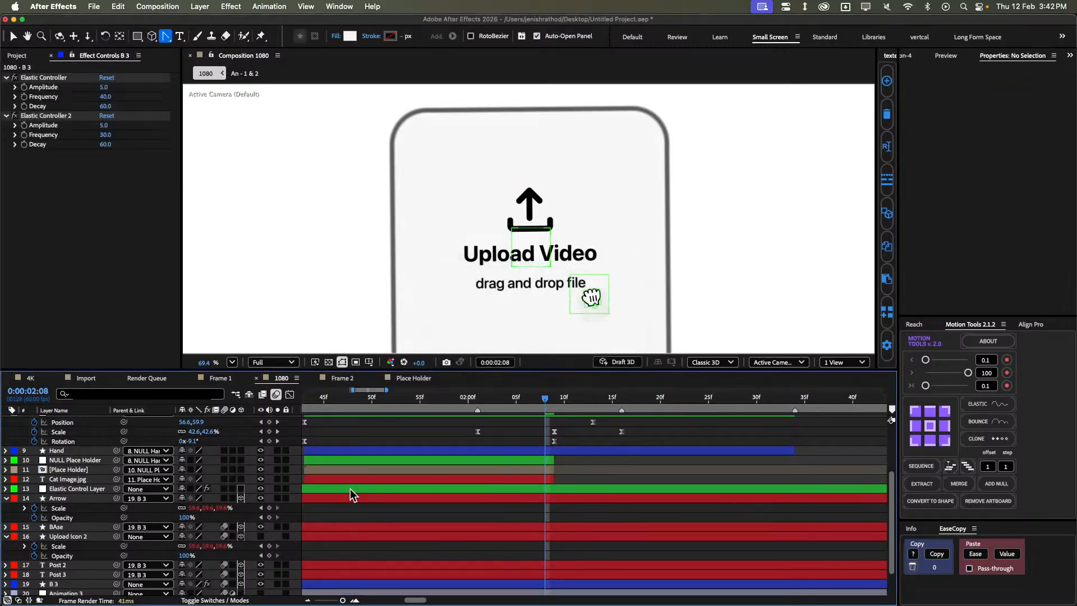
Move the BAse layer's anchor point to its bottom centre.
left_click(344, 497)
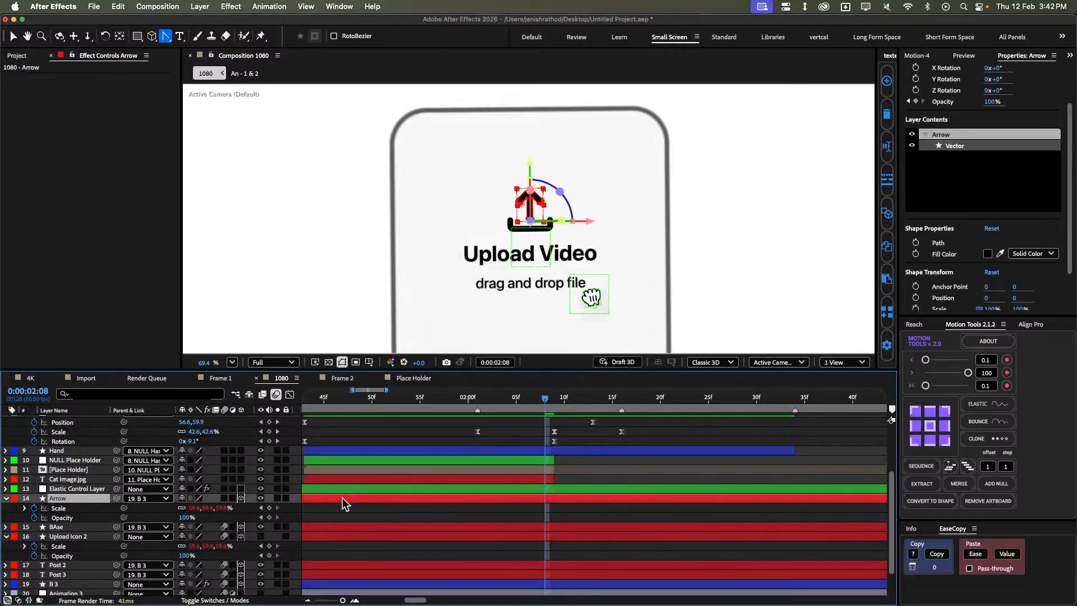
left_click(261, 527)
left_click(260, 527)
left_click(354, 530)
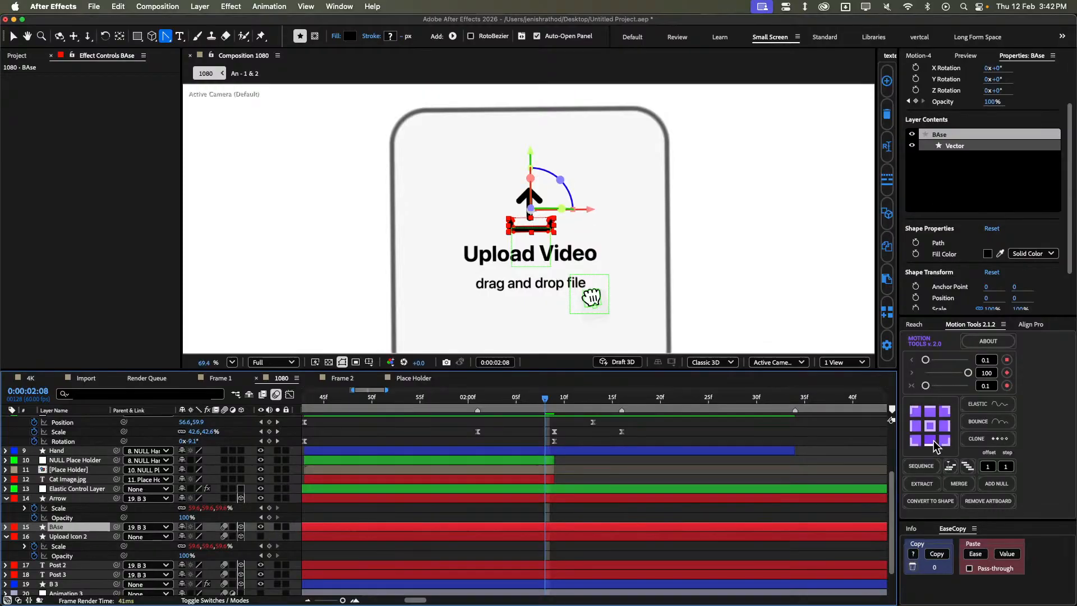
left_click(934, 444)
key("shift+slash")
scroll(570, 220, "up", 2)
left_click_drag(570, 219, 607, 300)
Add Scale keyframes to the Arrow layer at 0:00:02:01 and 0:00:02:09, matching the NULL Hand scale keyframes.
left_click(529, 509)
scroll(580, 487, "down", 2)
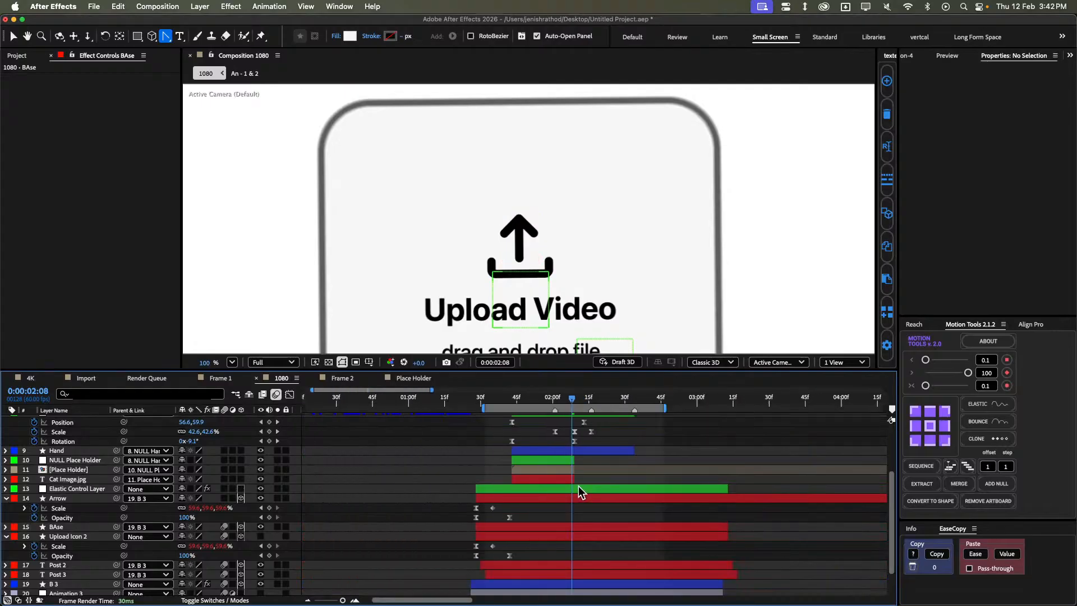
scroll(581, 487, "up", 3)
scroll(595, 487, "down", 2)
scroll(603, 487, "up", 2)
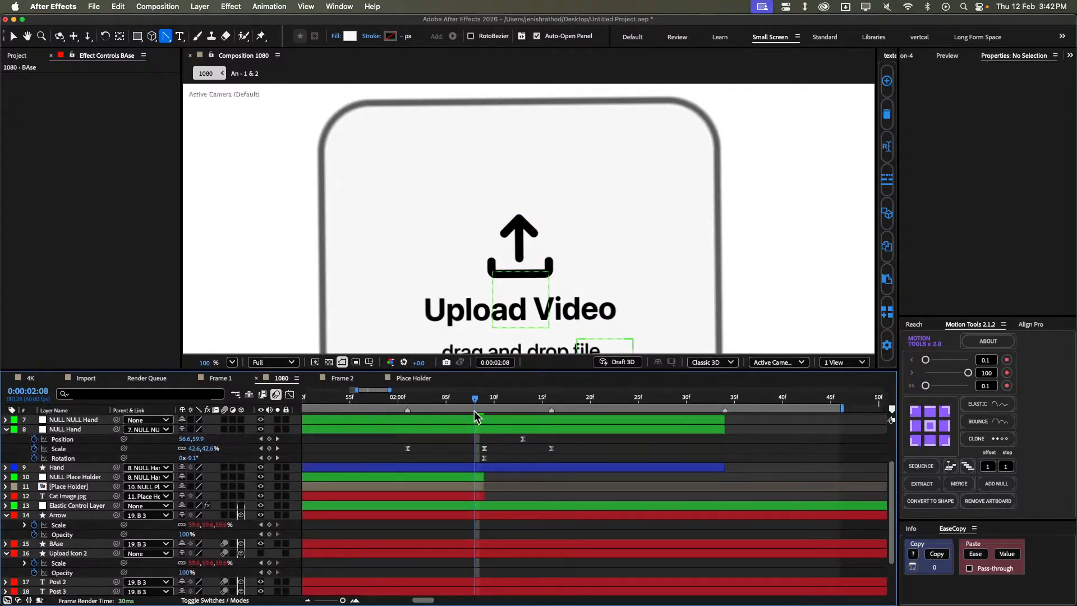
left_click_drag(475, 411, 407, 406)
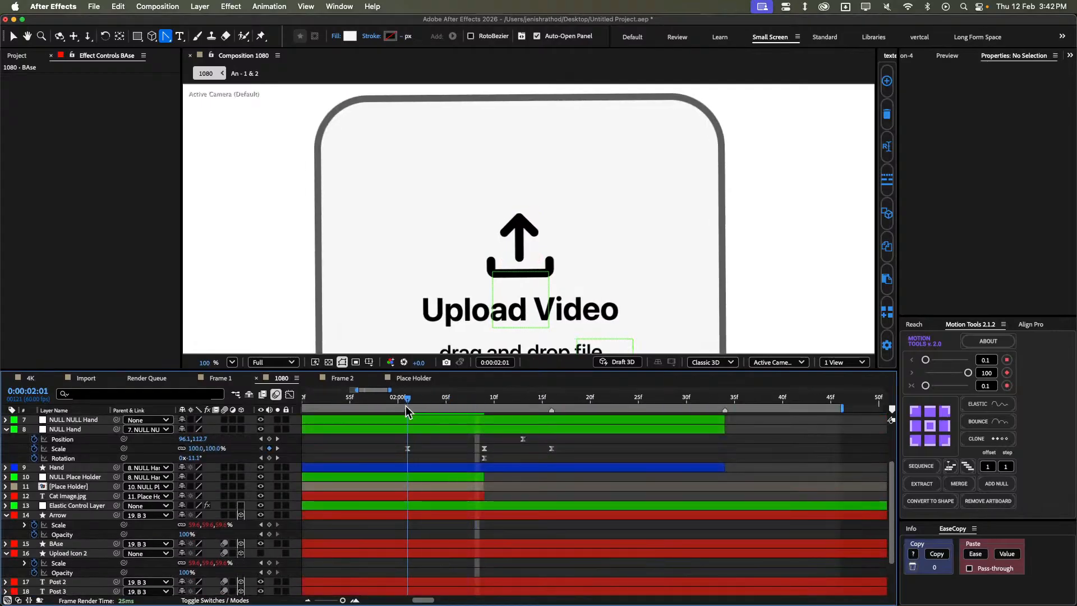
left_click(420, 516)
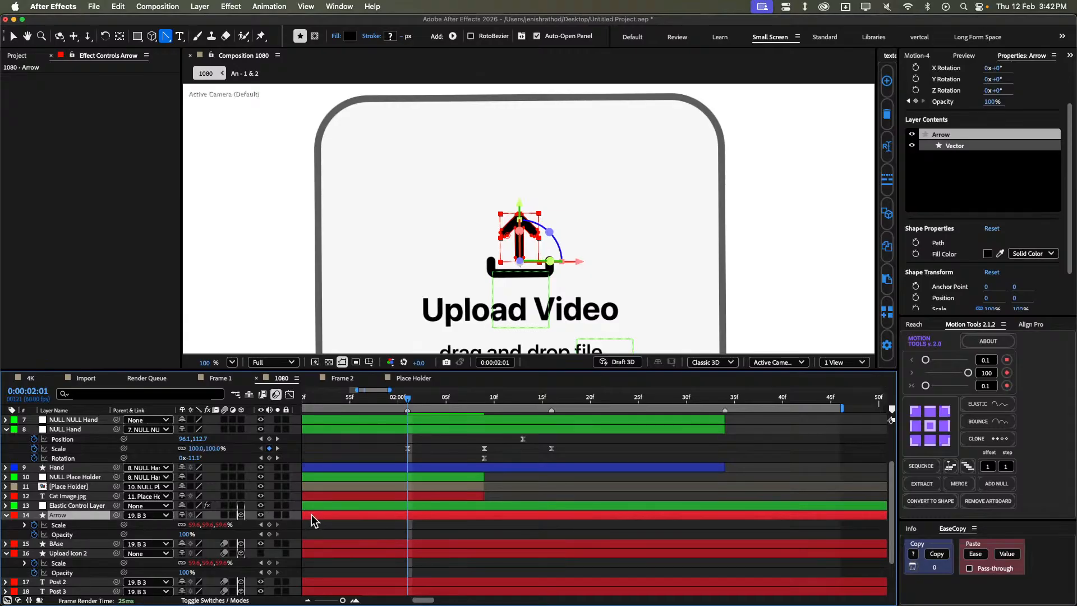
key("u")
key("u")
left_click(409, 534)
left_click(410, 516)
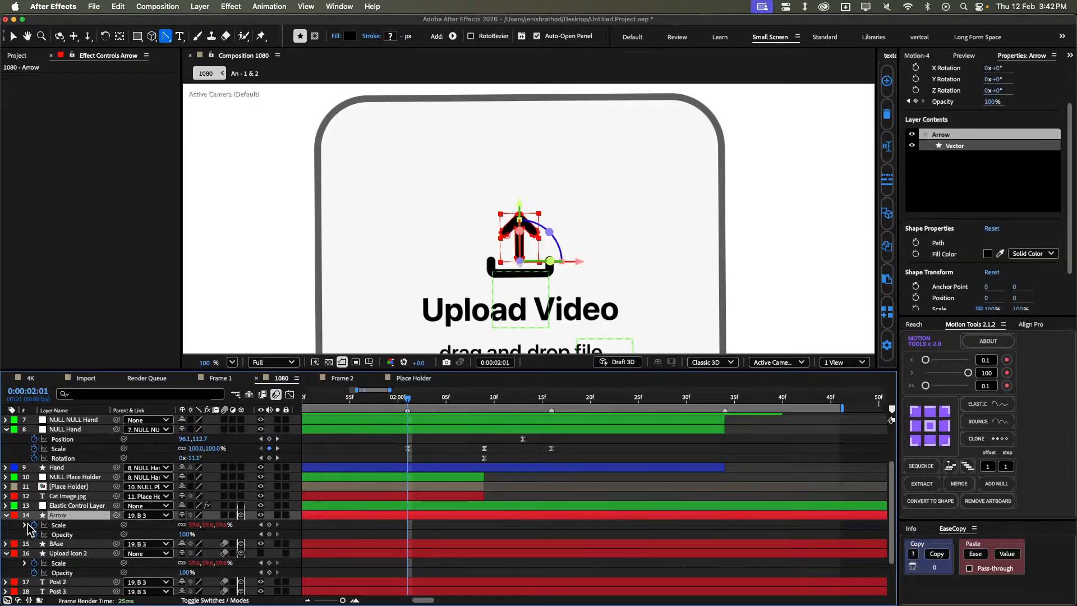
left_click(270, 526)
key("k")
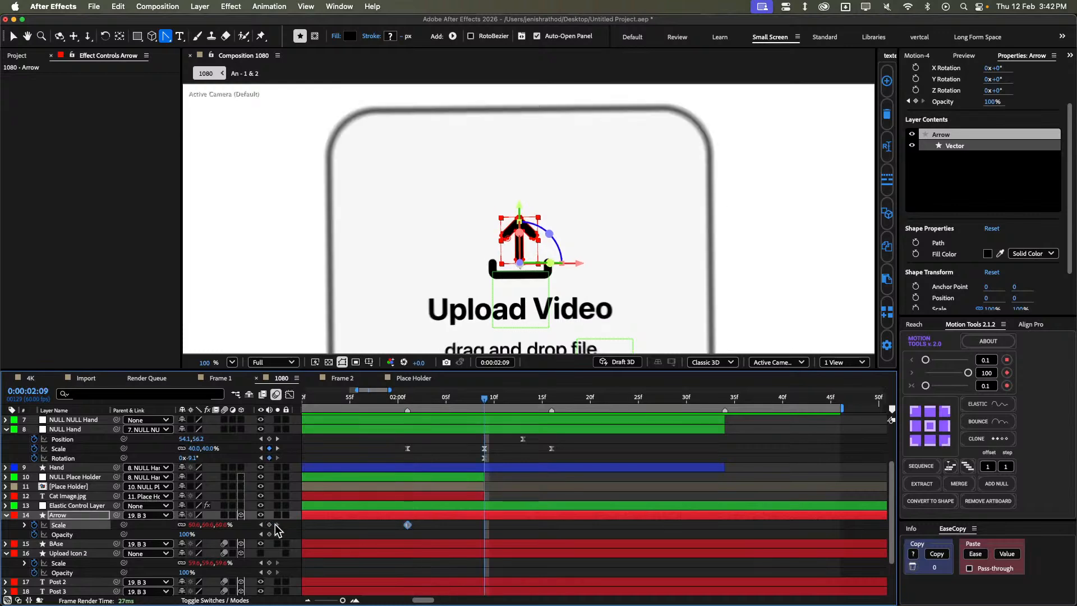
left_click(270, 525)
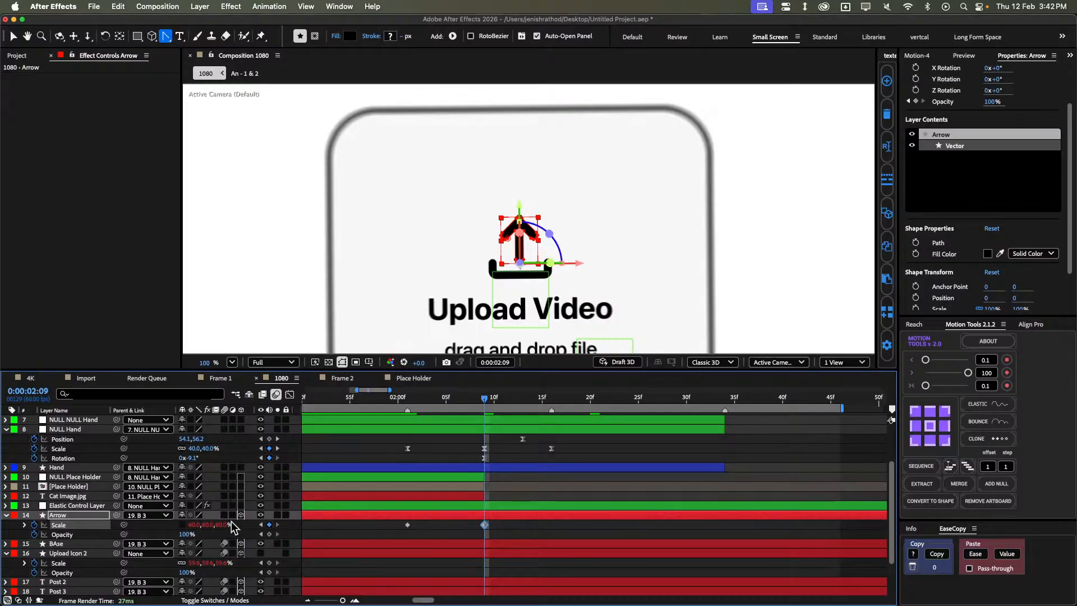
Try a 90% width and 30% height Scale for the Arrow layer at 0:00:02:09.
mouse_move(222, 525)
left_mouse_down()
mouse_move(238, 524)
mouse_move(224, 530)
left_mouse_up()
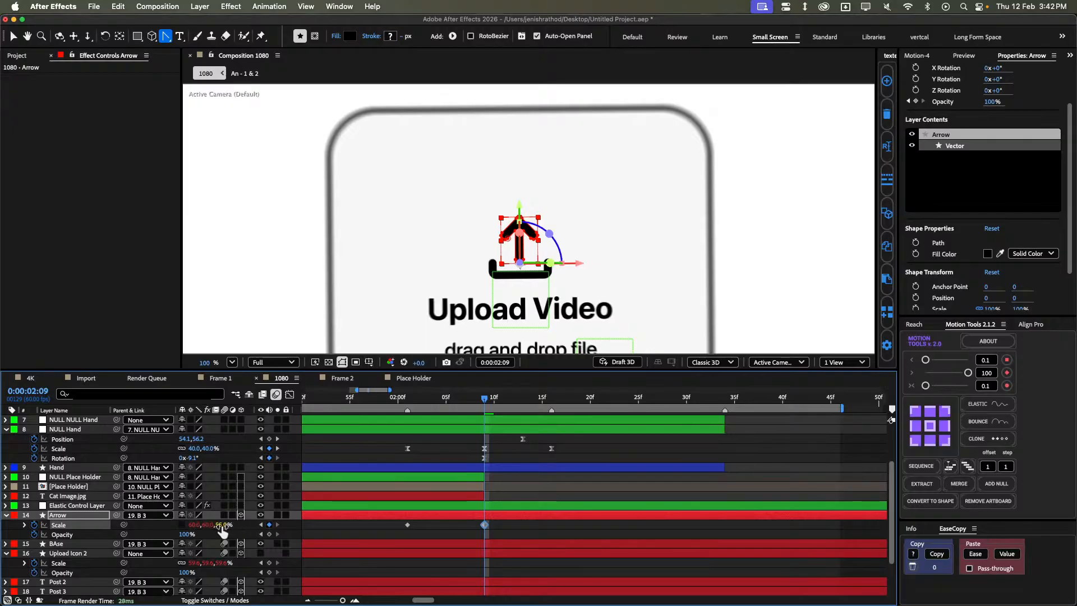
key("super+z")
left_click(208, 526)
type("30")
key("Return")
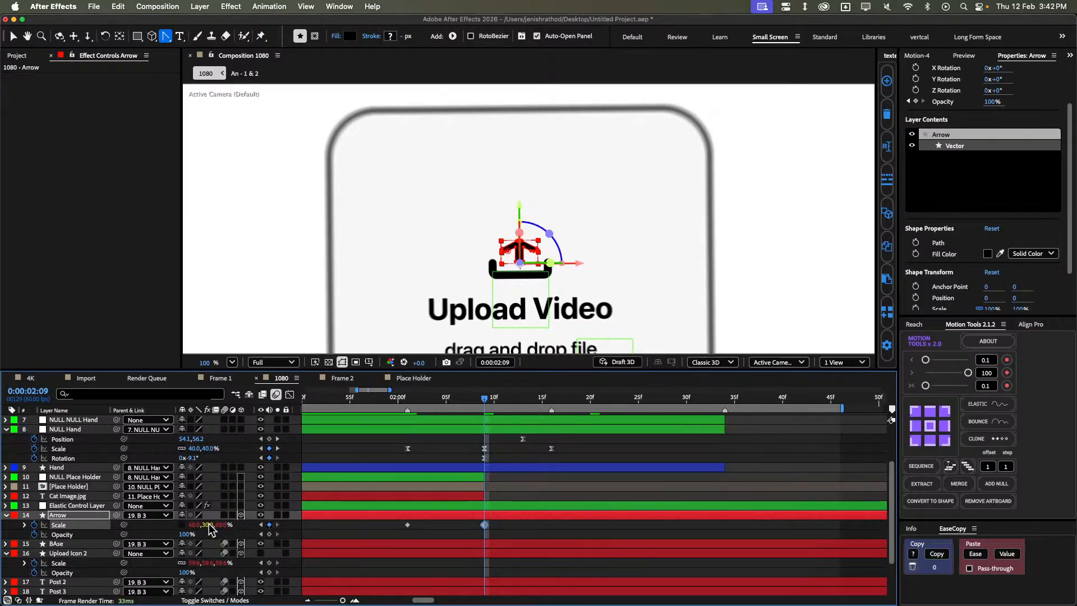
left_click(195, 525)
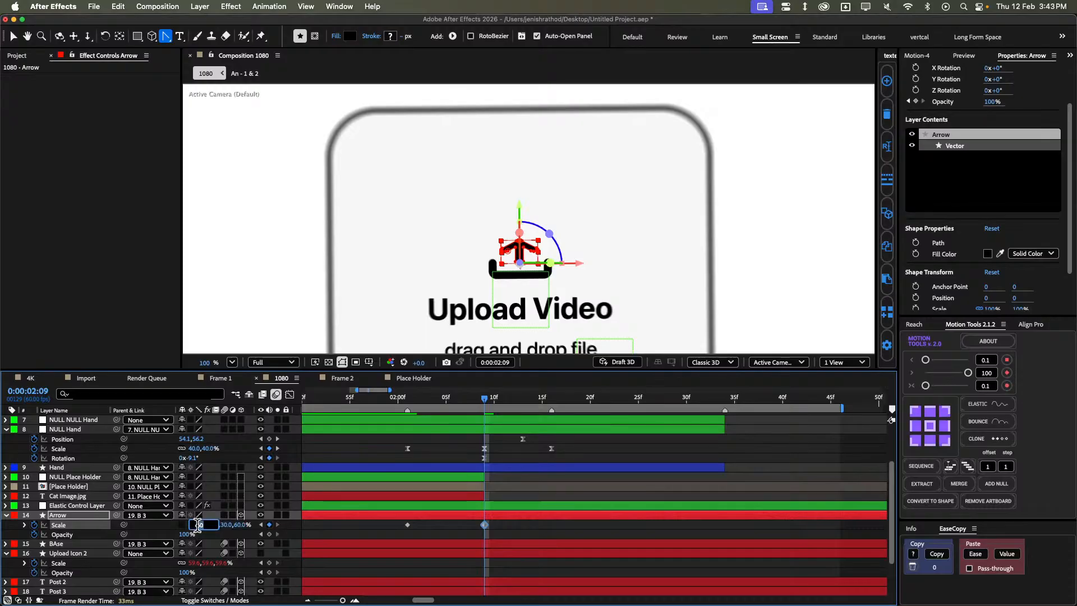
type("90")
key("Return")
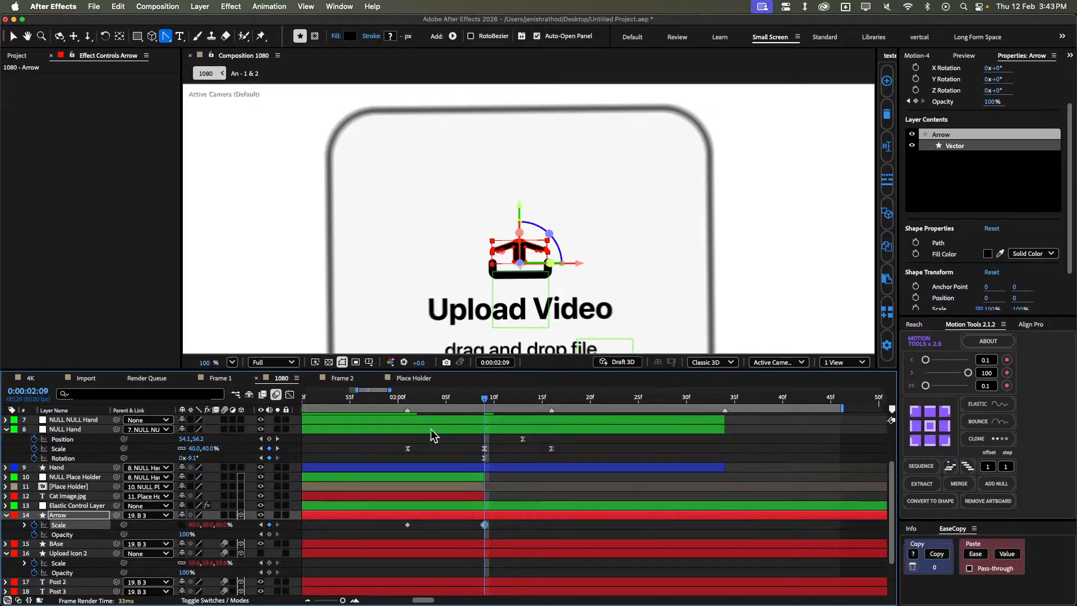
Set the Arrow layer's Scale at 0:00:02:09 to 80% horizontally and 40% vertically.
left_click(209, 525)
type("40")
key("Return")
left_click(199, 525)
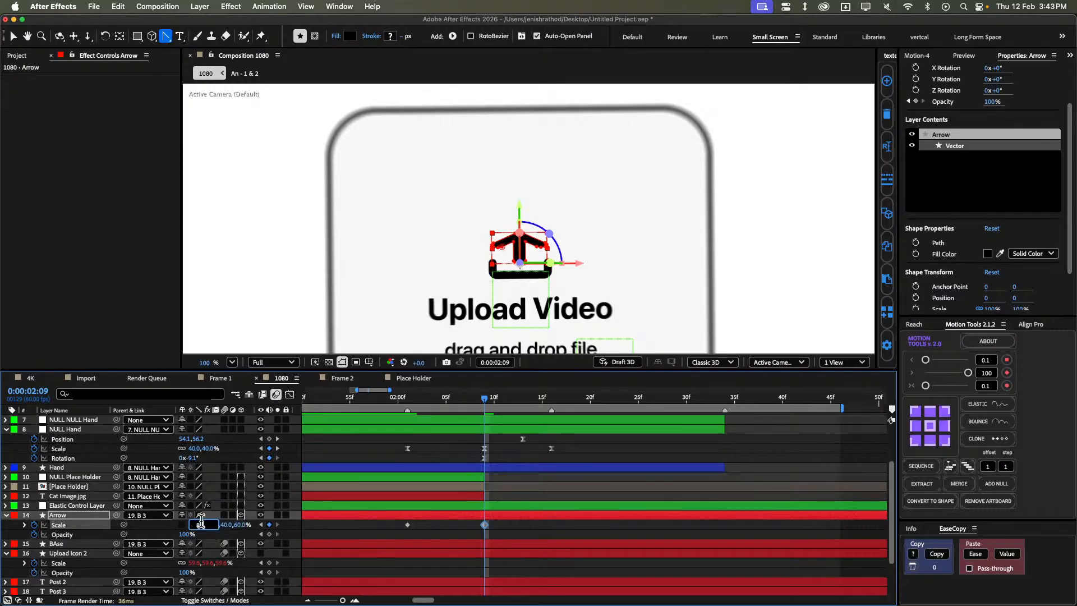
type("80")
key("Return")
left_click(465, 527)
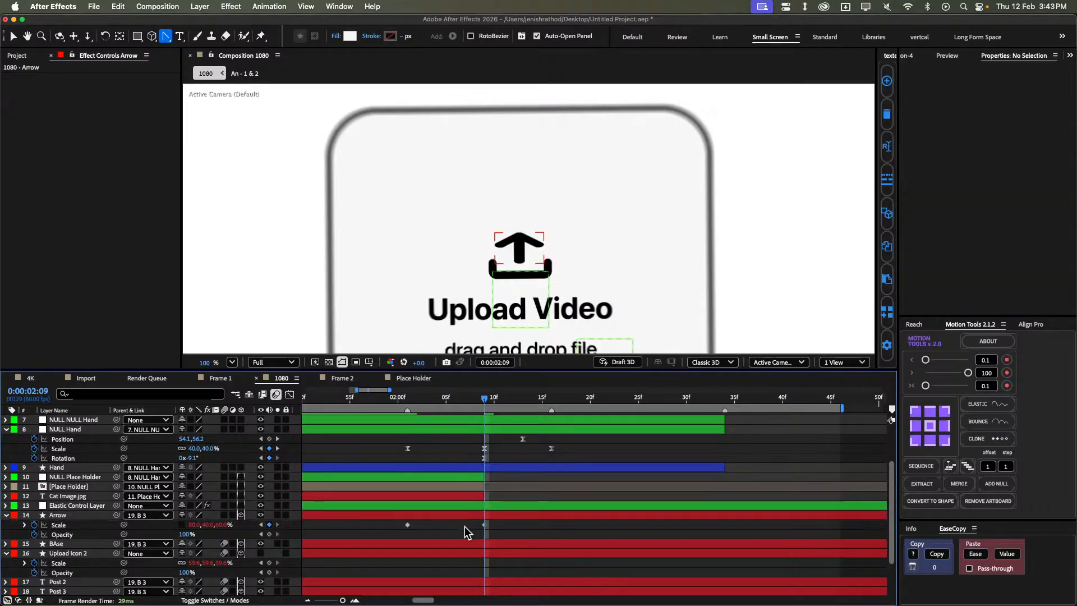
Add a Scale keyframe to the Arrow layer at 0:00:02:16 with width and height at 60%.
key("k")
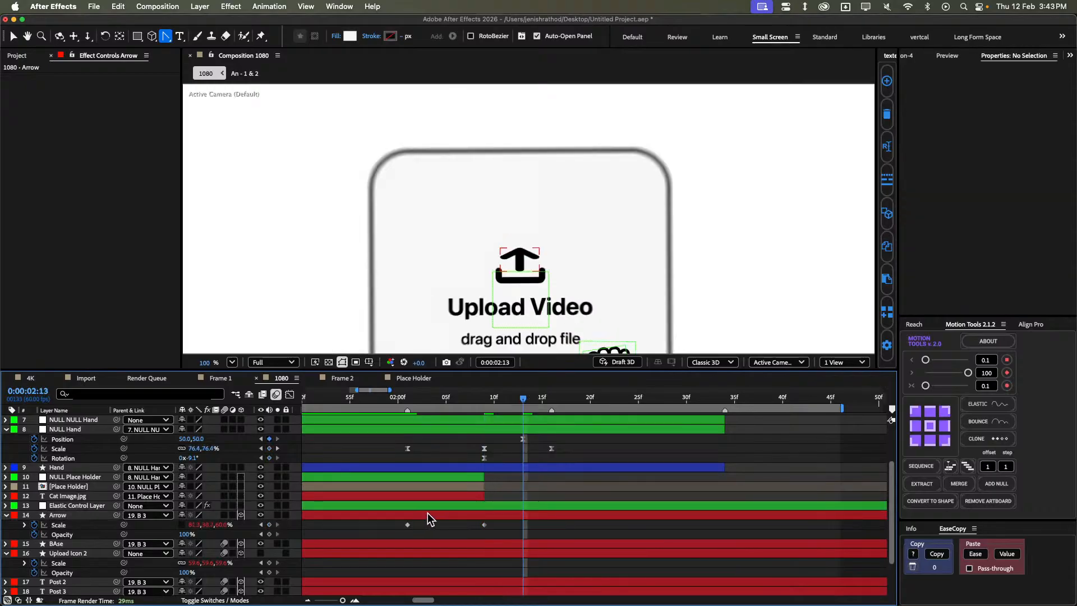
key("k")
left_click(207, 526)
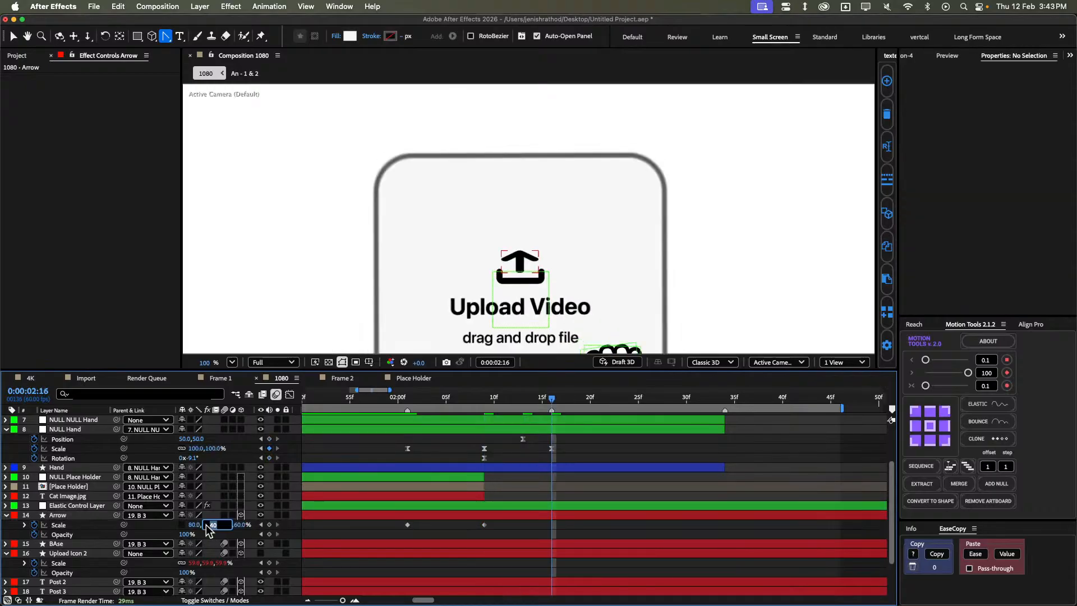
type("60")
key("Return")
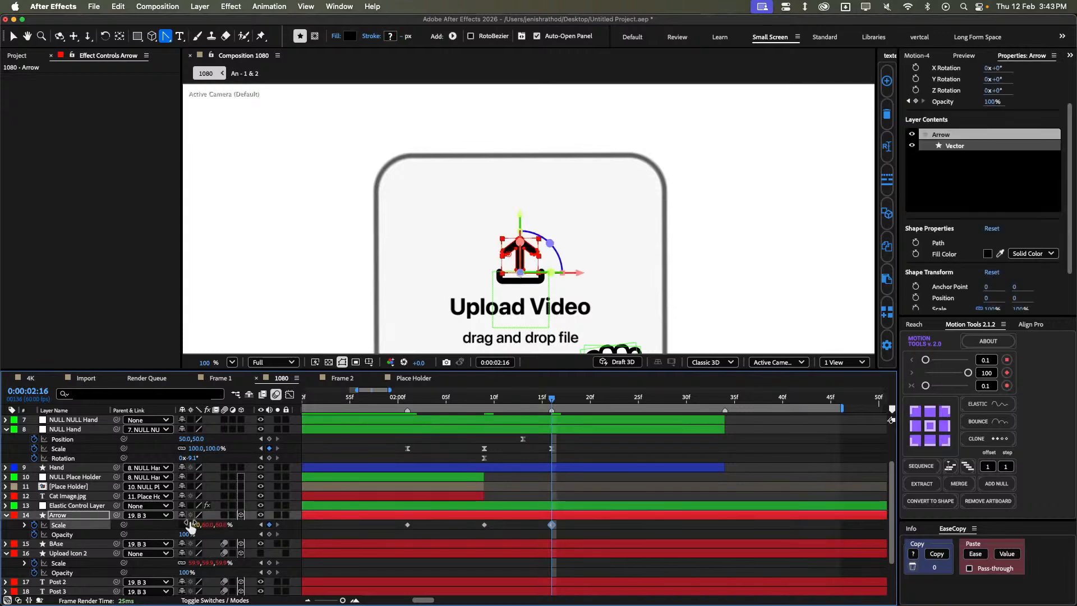
left_click(194, 526)
type("60")
key("Return")
left_click(509, 534)
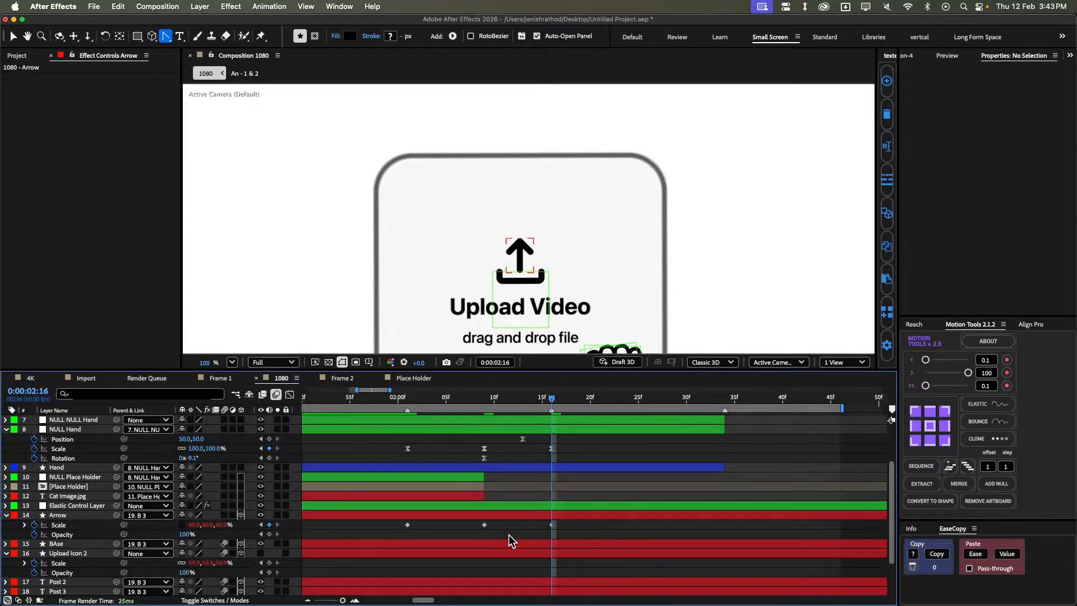
Apply Easy Ease to the Arrow layer's Scale keyframes at 0:00:02:01 and 0:00:02:09 and preview the squash.
left_click_drag(363, 522, 491, 533)
left_click(496, 531)
scroll(505, 526, "down", 2)
key("space")
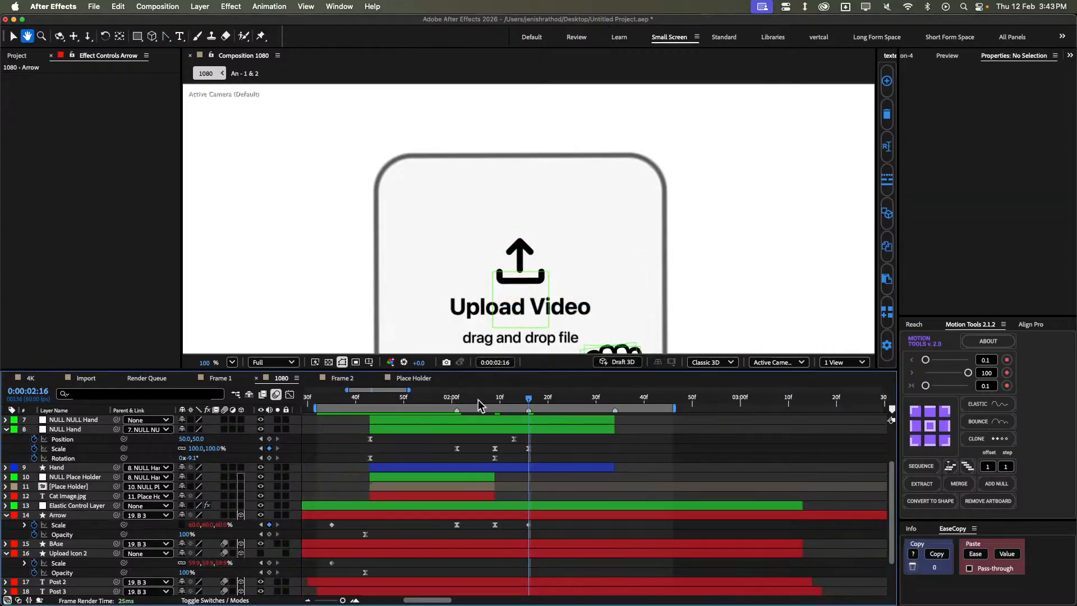
left_click_drag(477, 399, 495, 414)
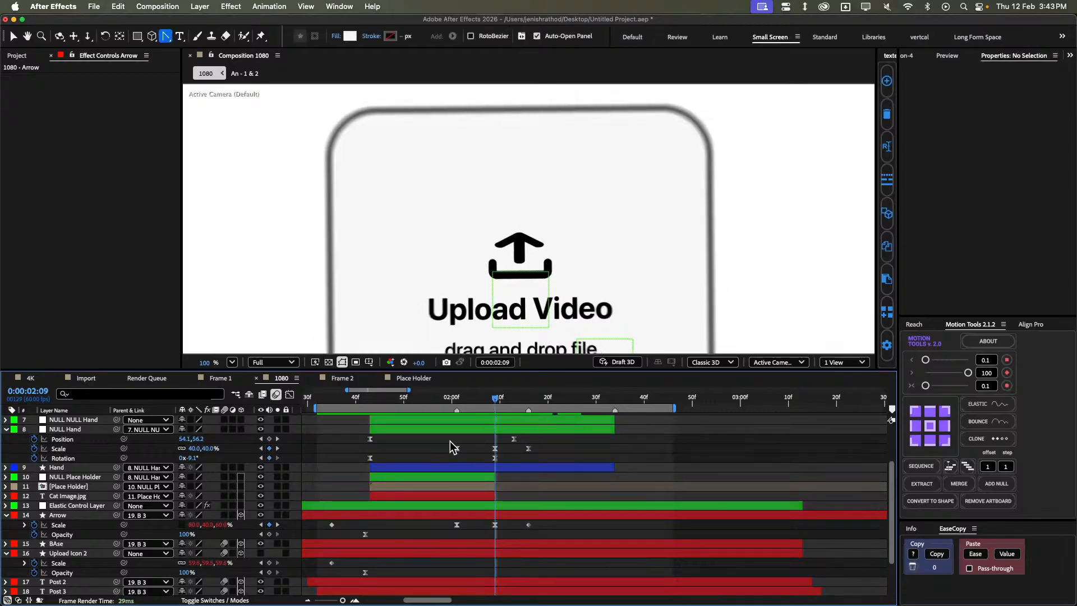
Copy the easing of NULL Hand's Scale keyframes at 0:00:02:01 and 0:00:02:09 onto Arrow's matching Scale keyframes and preview it.
left_click_drag(437, 444, 527, 464)
left_click(932, 554)
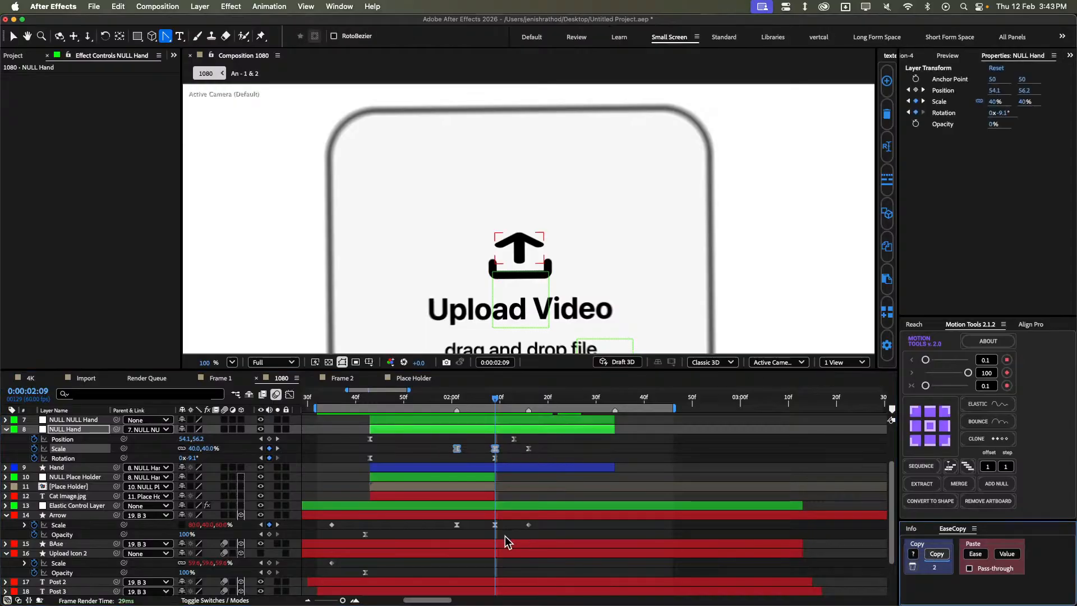
left_click_drag(441, 523, 553, 533)
left_click_drag(418, 542, 524, 521)
left_click(975, 555)
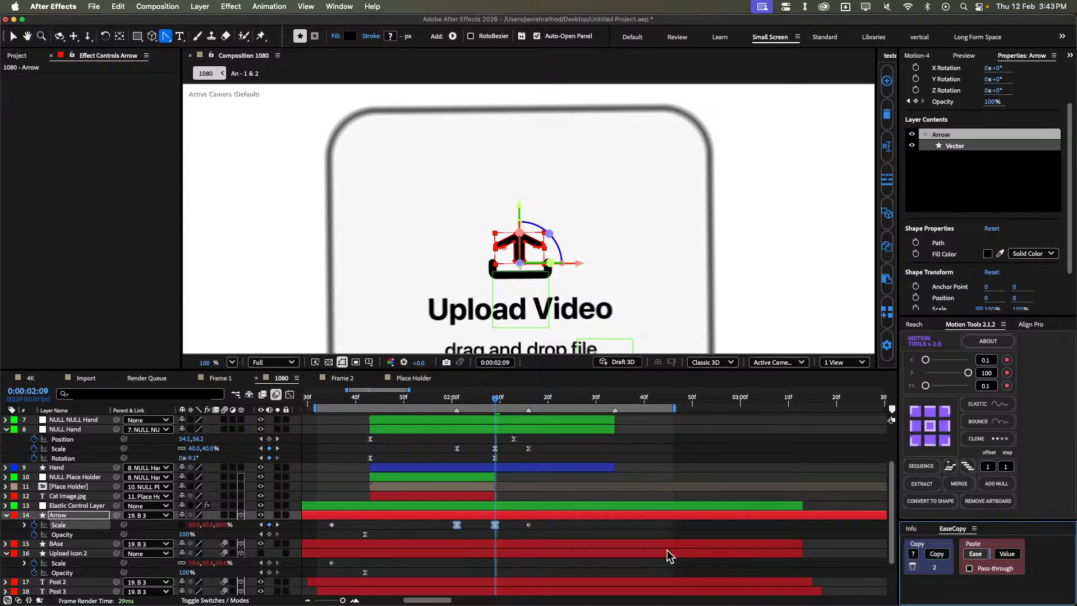
key("F2")
scroll(492, 451, "up", 3)
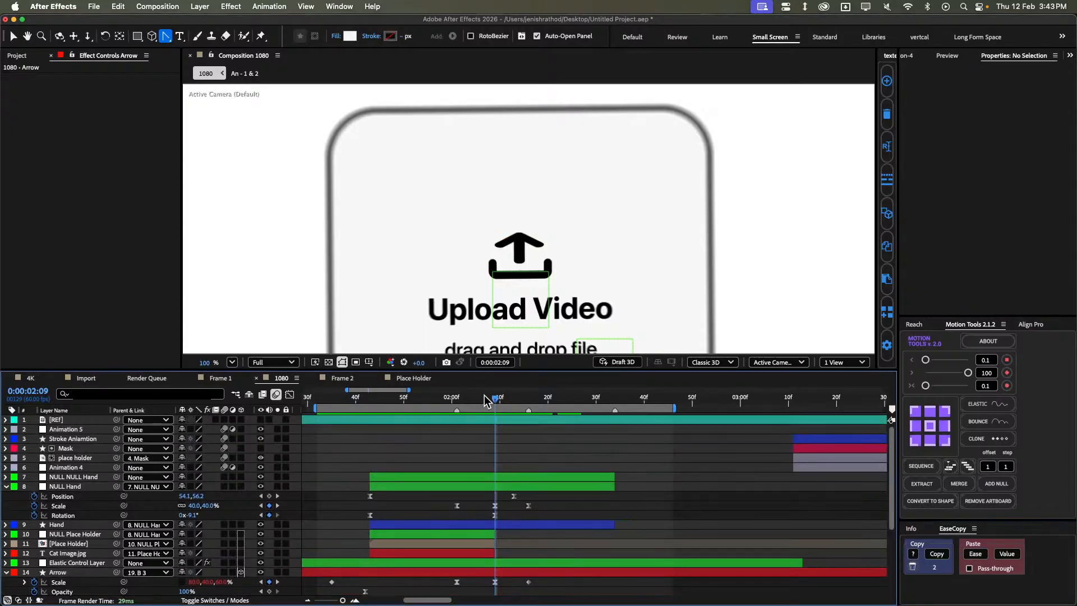
left_click_drag(484, 395, 520, 439)
Reveal the B 3 layer's keyframes and move the current time to its first Scale keyframe at 0:00:02:07.
scroll(480, 470, "down", 6)
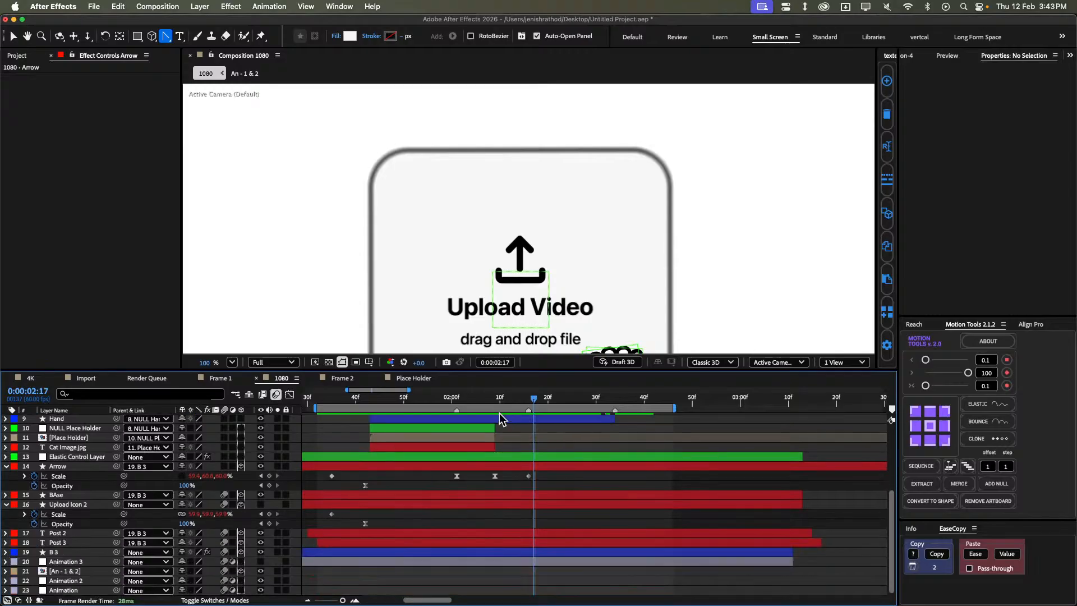
left_click(479, 505)
left_click(470, 543)
left_click(460, 553)
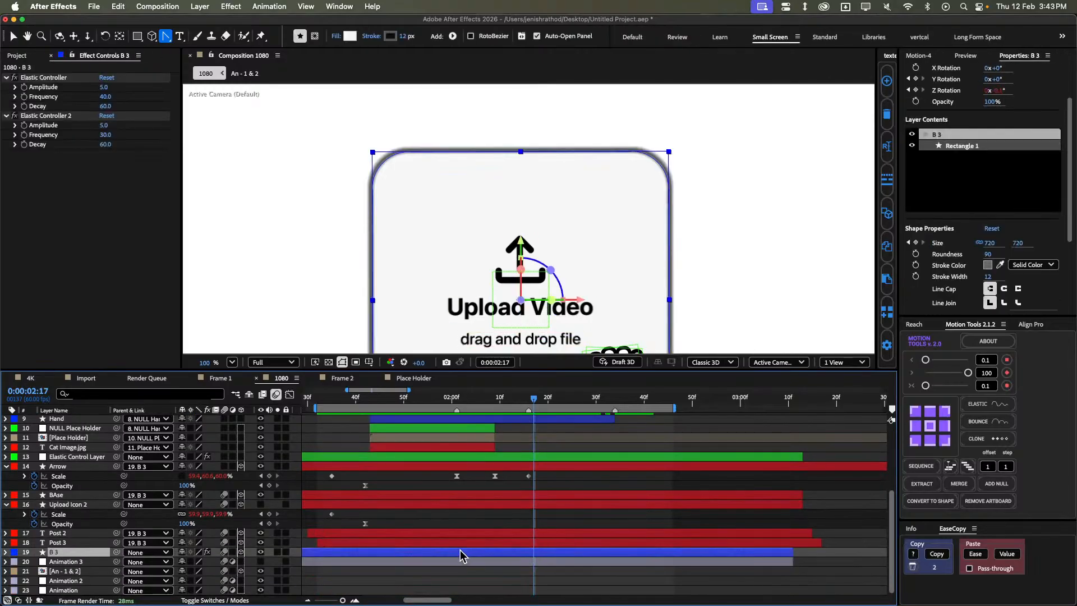
key("u")
key("j")
key("j")
key("j")
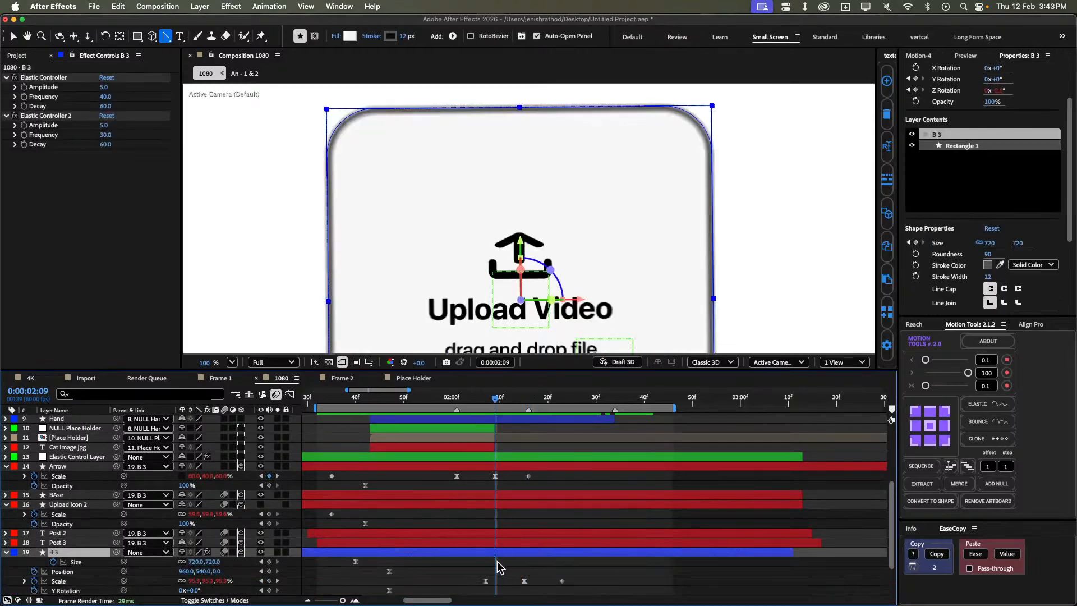
scroll(496, 561, "up", 5)
key("j")
scroll(497, 555, "up", 3)
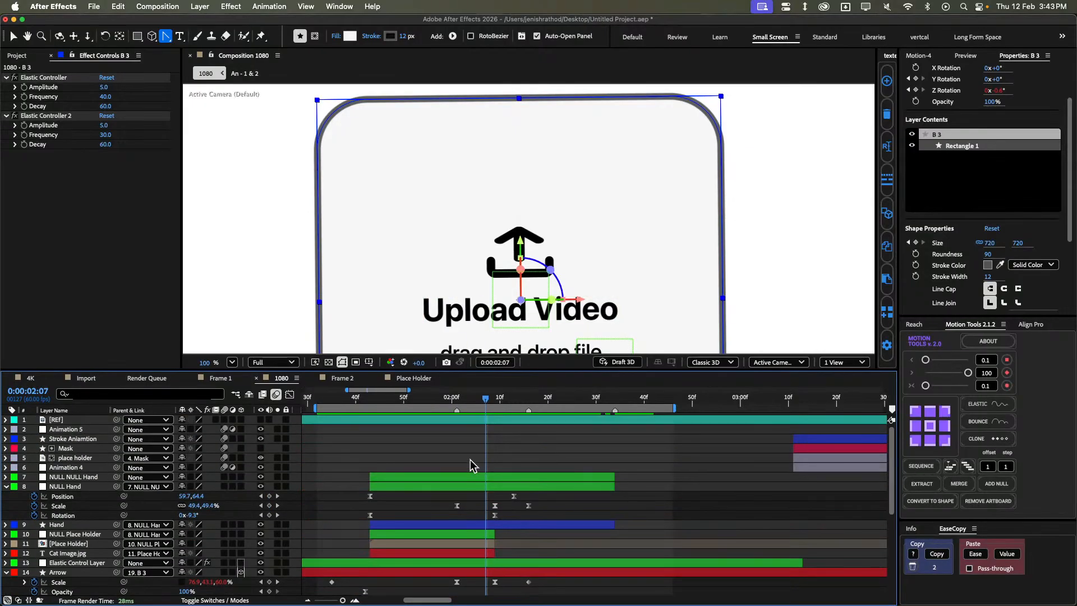
Shift the Arrow layer's last three Scale keyframes six frames later so the squash starts at 0:00:02:07.
scroll(464, 549, "down", 2)
left_click(440, 524)
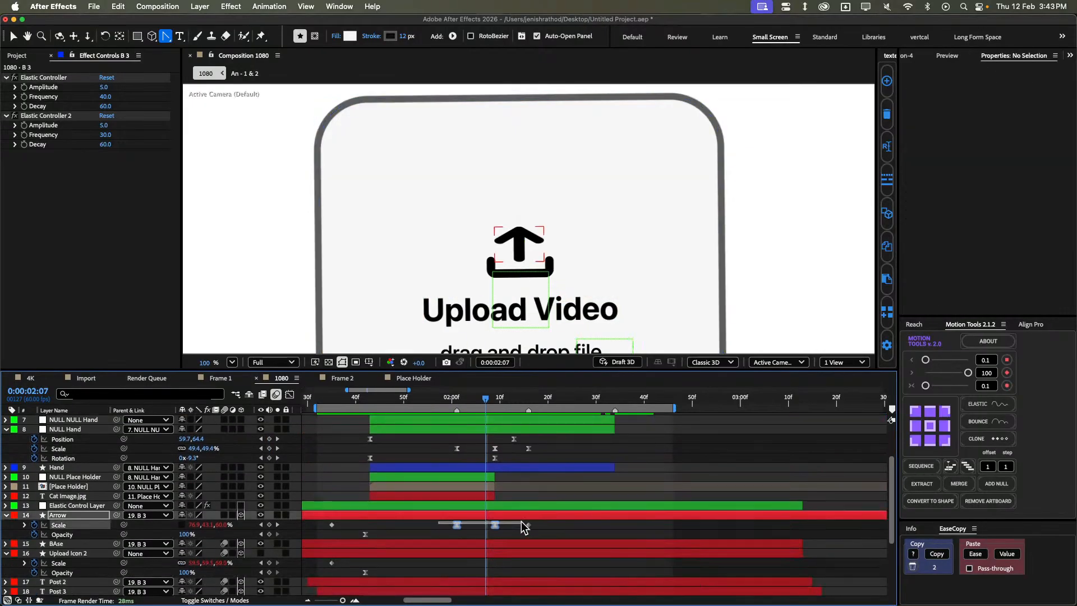
left_click(530, 524)
mouse_move(542, 523)
left_mouse_down()
mouse_move(474, 530)
mouse_move(553, 522)
left_mouse_up()
left_click(495, 529)
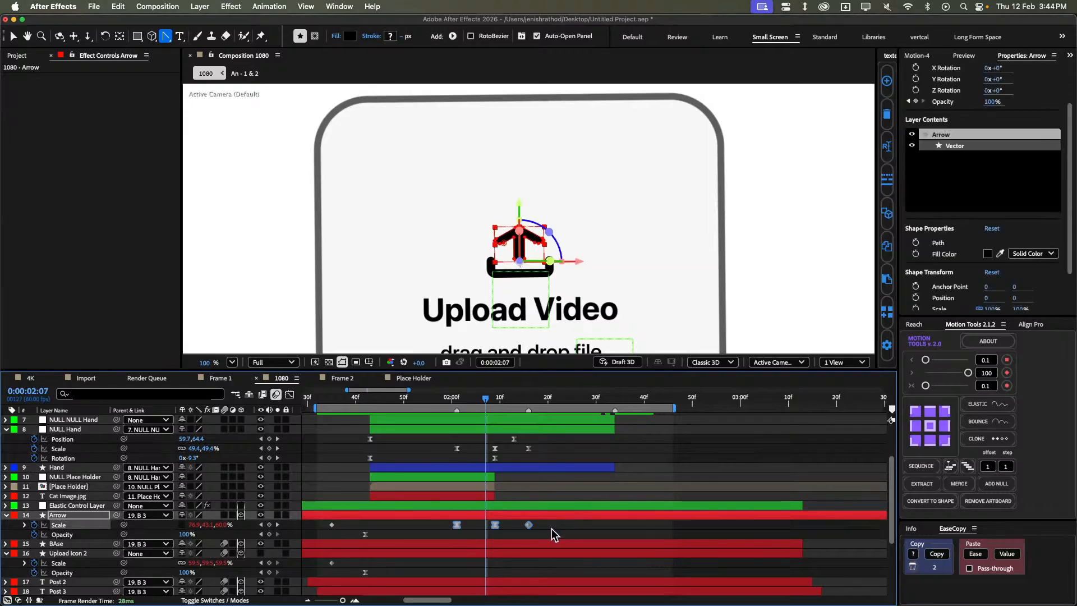
key("alt+Right")
key("alt+Right")
key("alt+Right")
key("alt+Right")
key("alt+Right")
key("alt+Right")
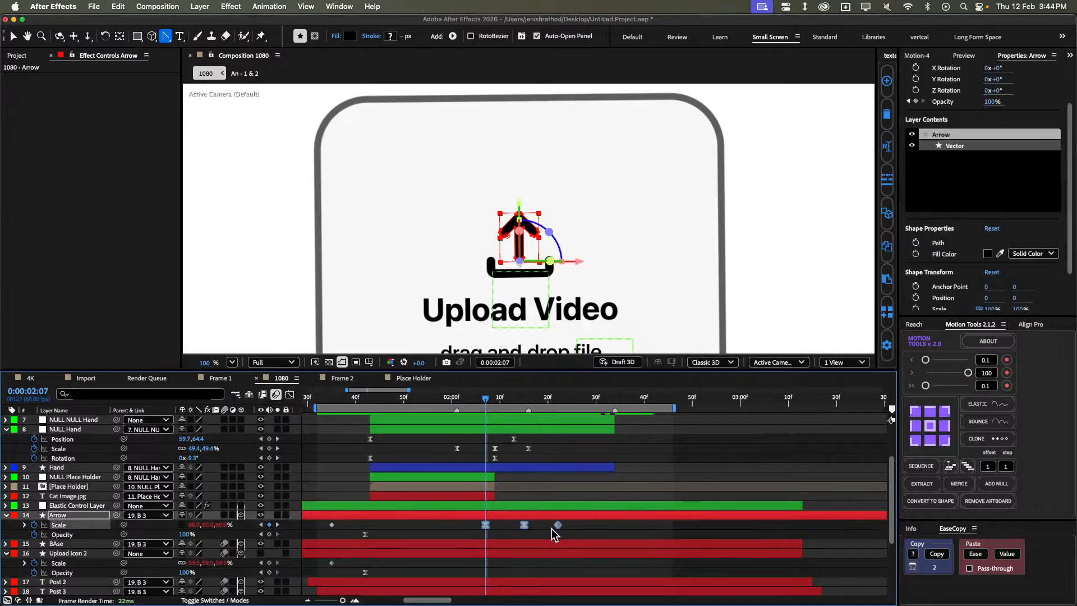
scroll(551, 528, "down", 5)
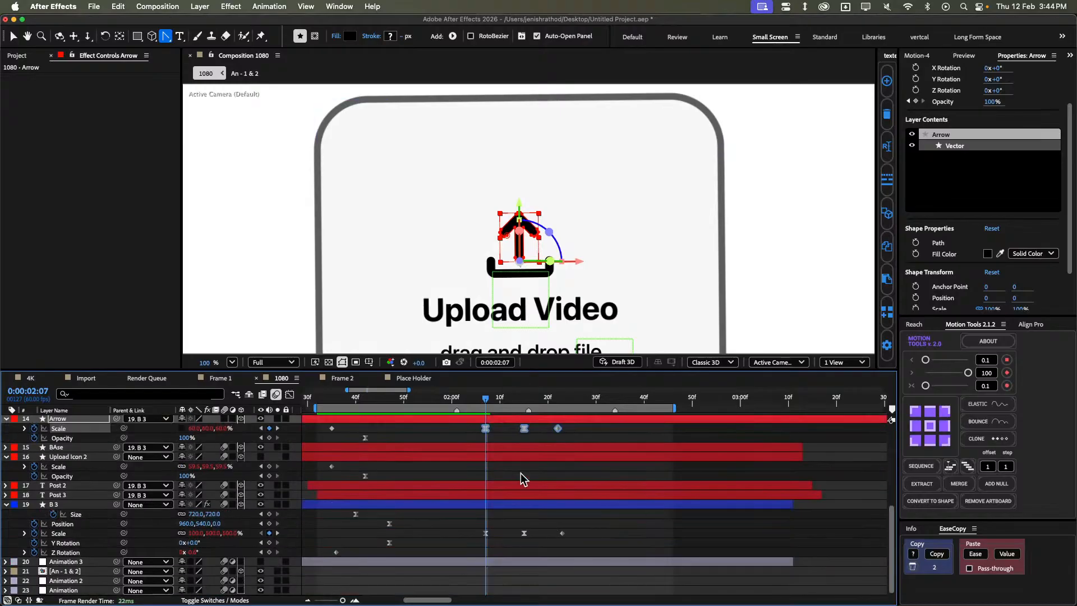
mouse_move(489, 402)
left_mouse_down()
mouse_move(571, 396)
mouse_move(488, 418)
left_mouse_up()
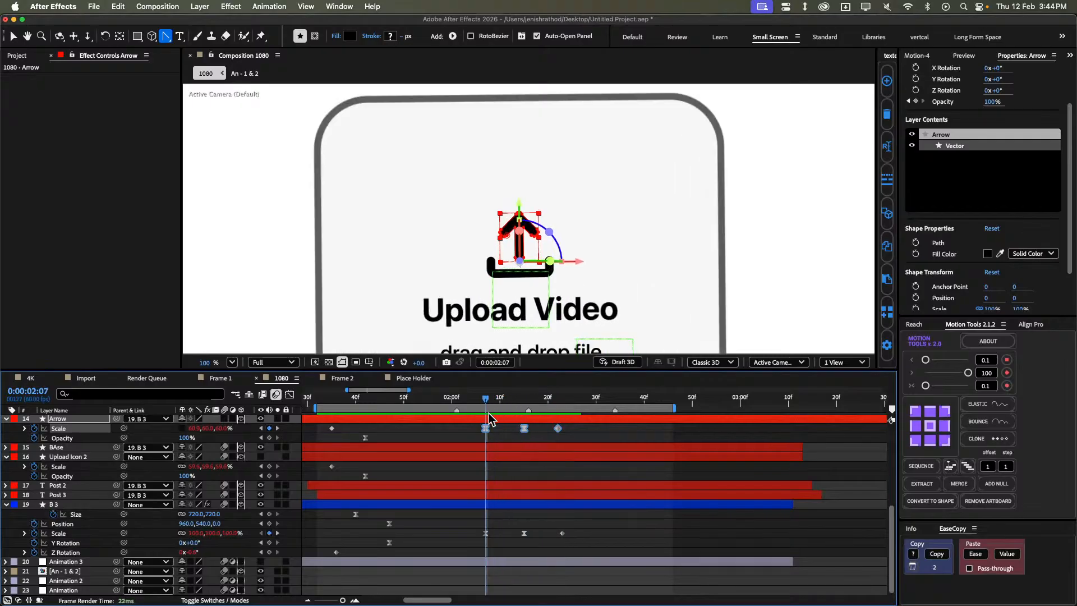
left_click(494, 431)
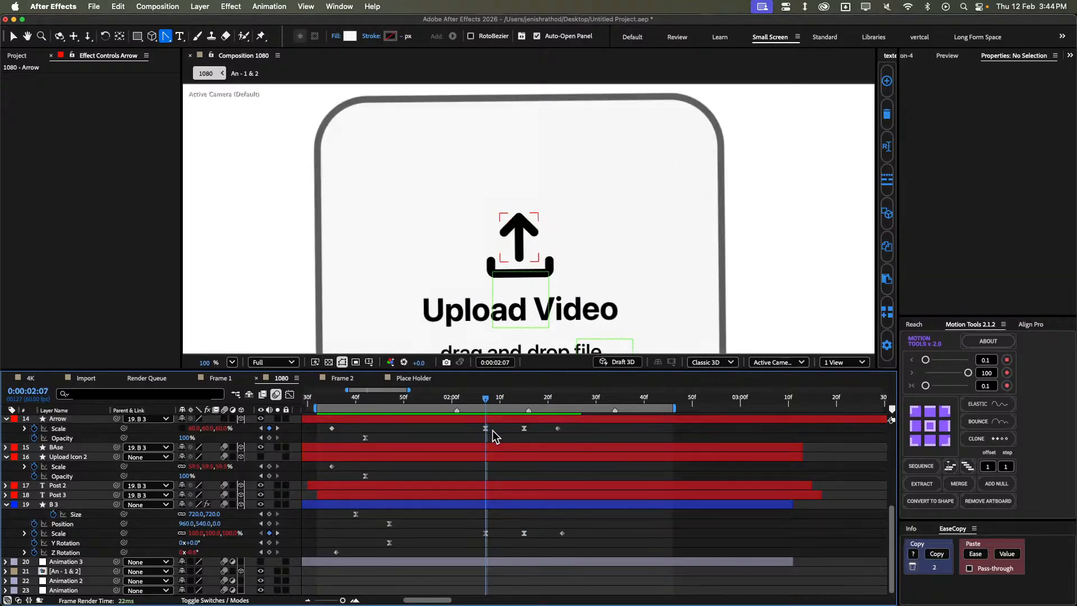
Collapse the layers' keyframed properties and parent the Arrow layer to the BAse layer.
key("u")
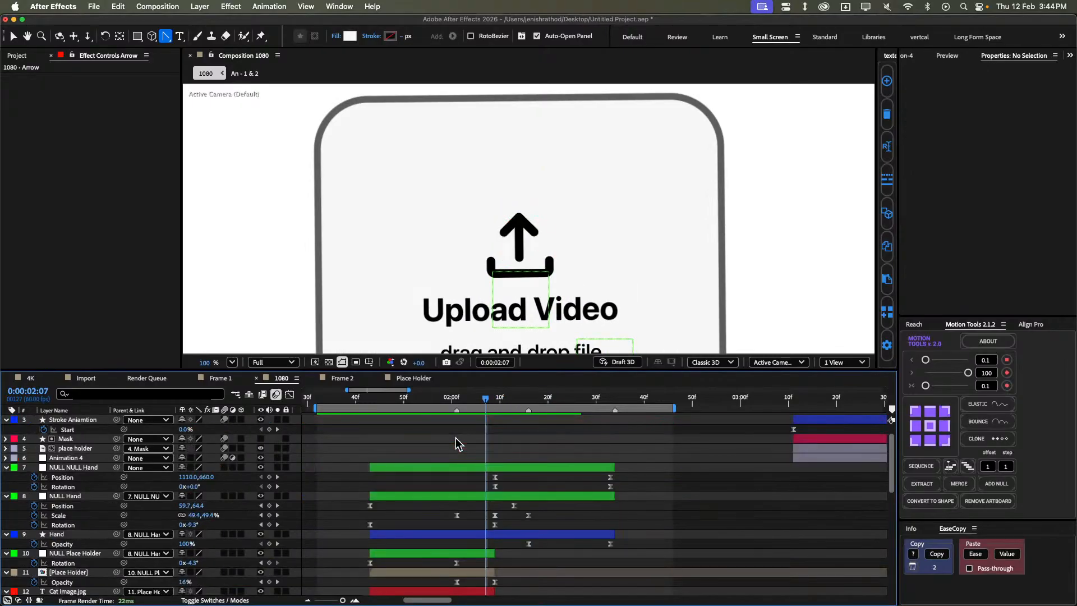
scroll(491, 437, "down", 1)
left_click(446, 508)
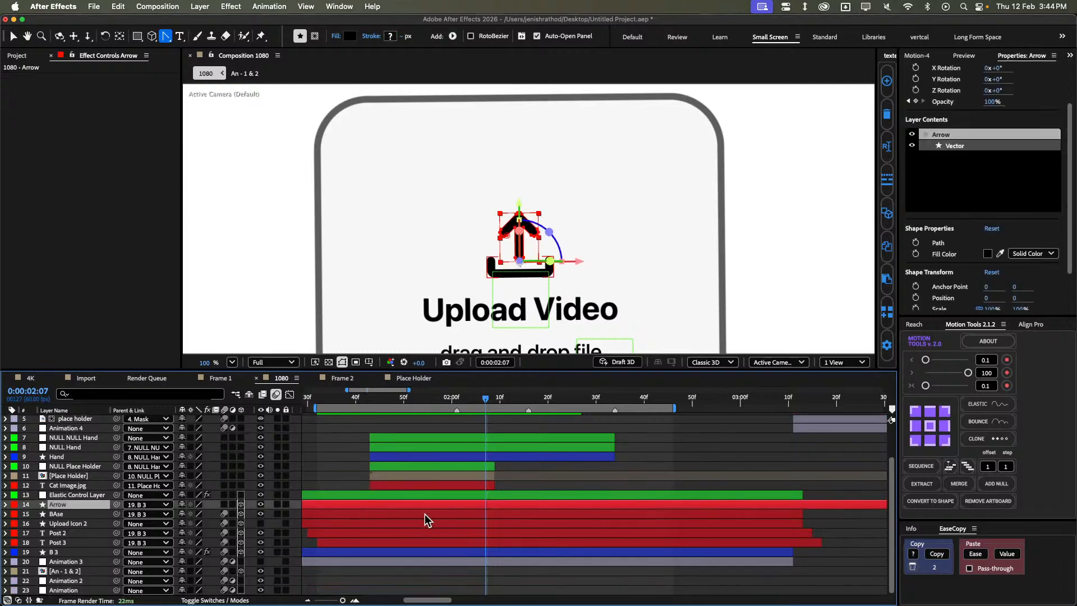
left_click(428, 512, "shift")
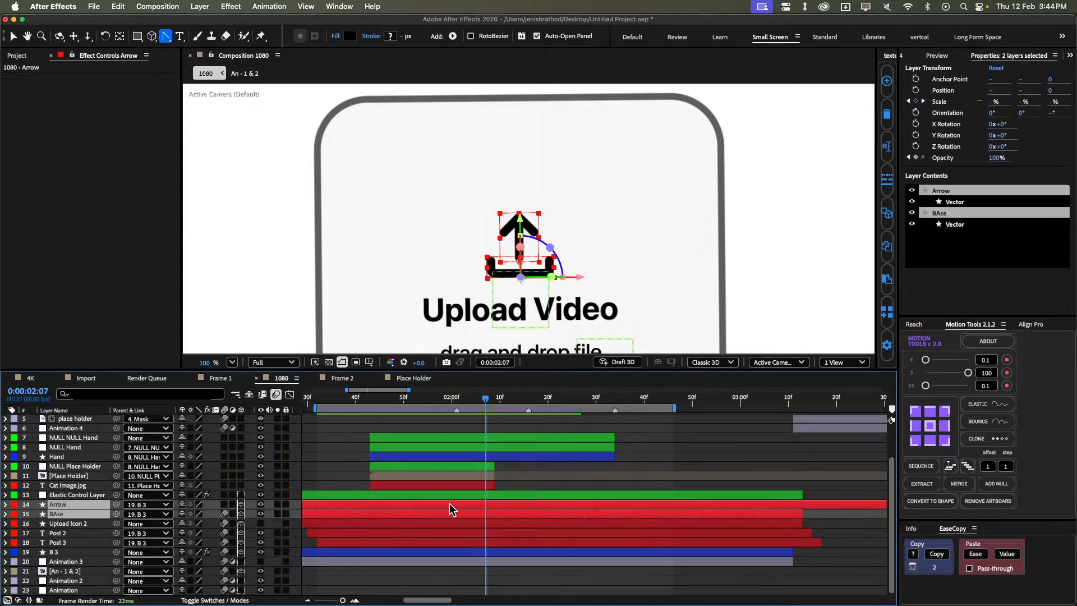
left_click(323, 484)
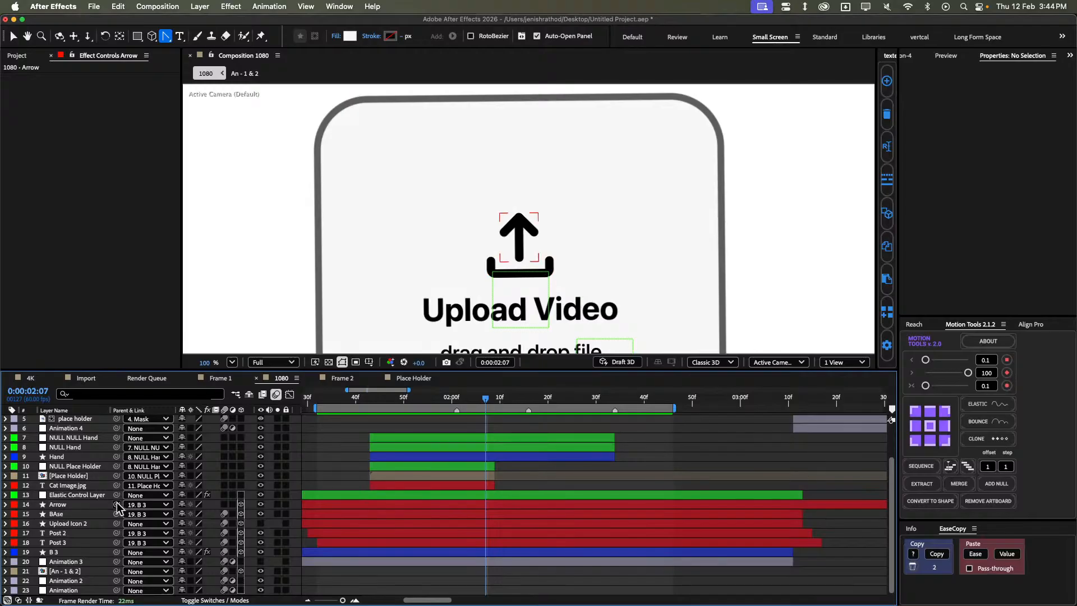
left_click_drag(117, 504, 87, 515)
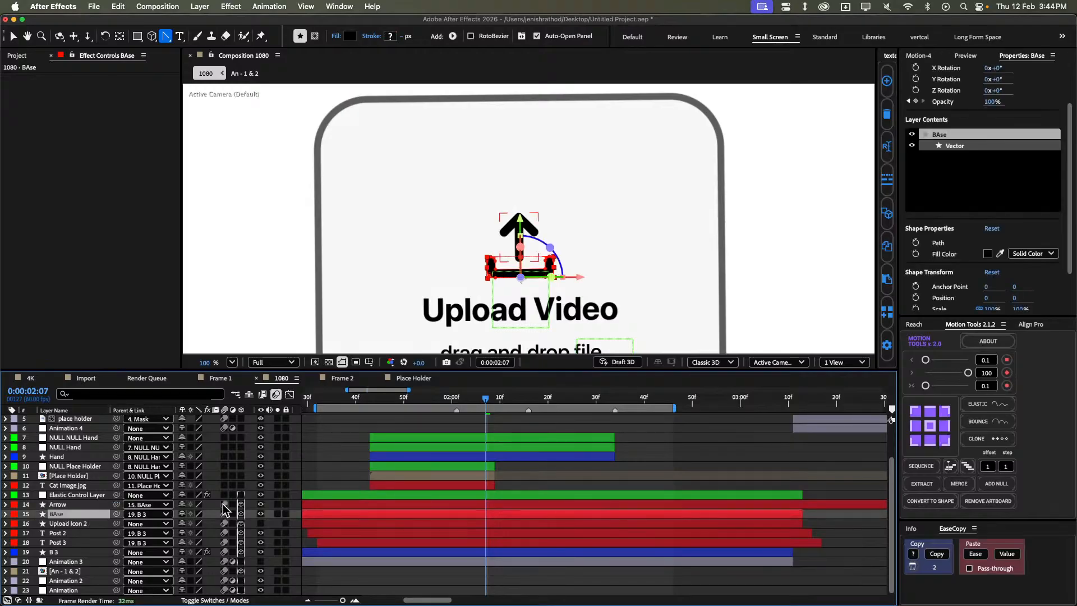
Keyframe the BAse layer's Z Rotation at the times of B 3's three Scale keyframes, with -10° at 0:00:02:15.
key("r")
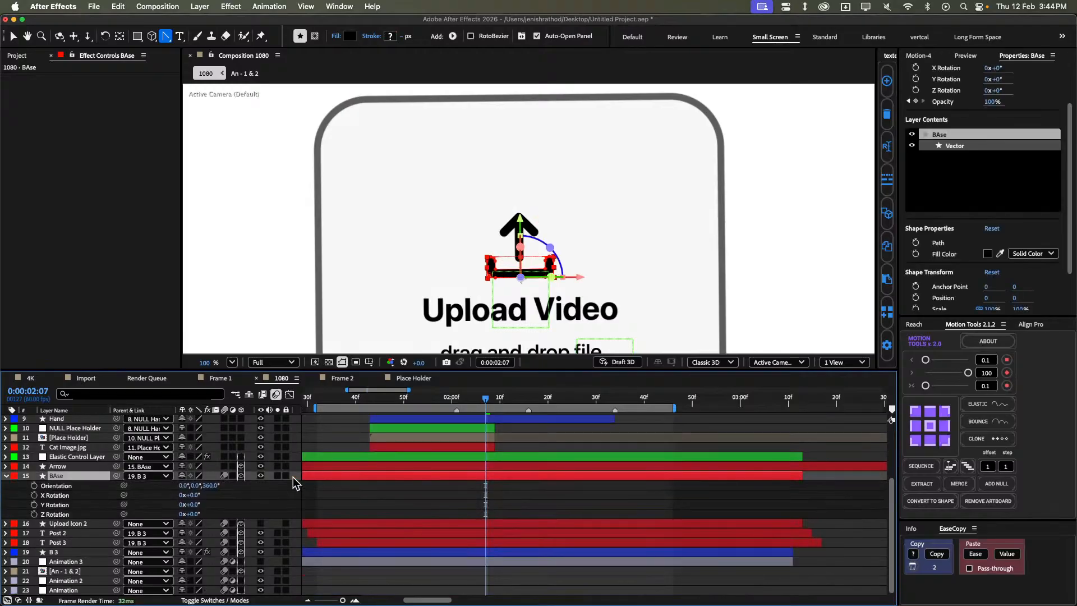
left_click(35, 514)
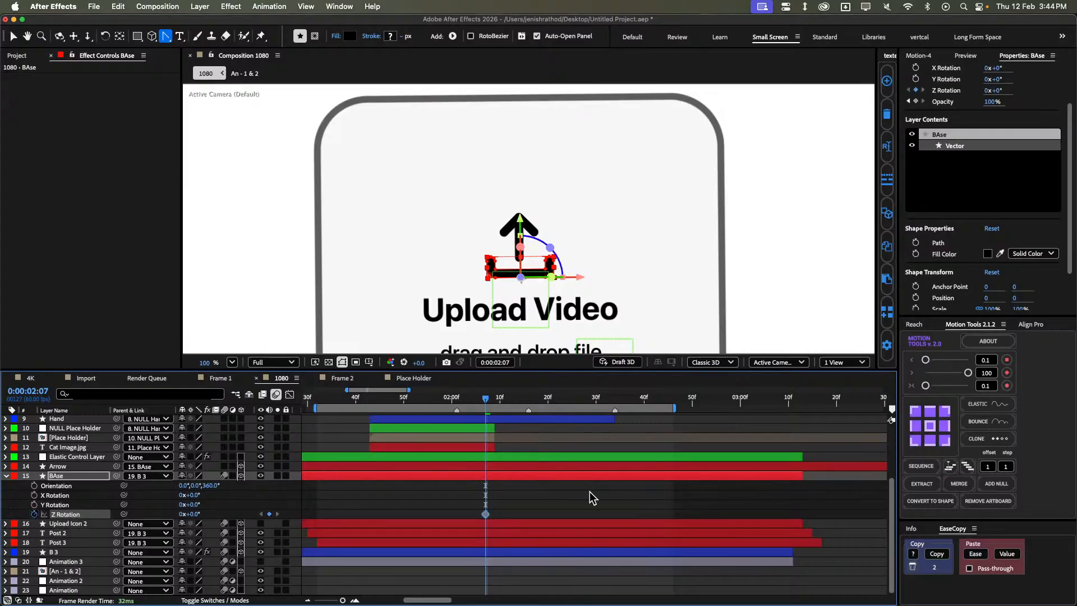
left_click(510, 552)
key("u")
key("k")
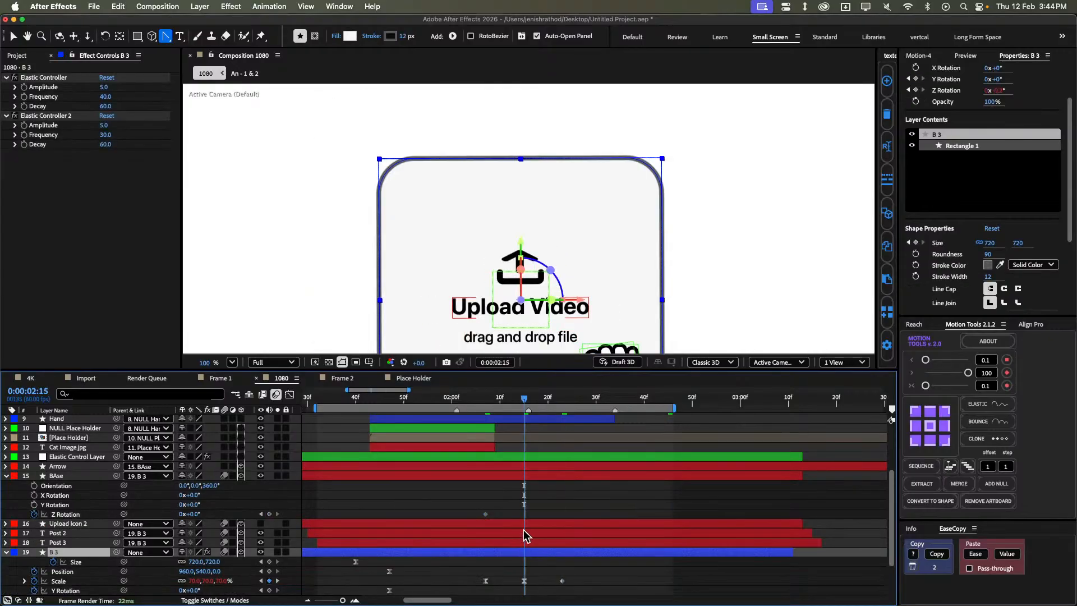
left_click(268, 514)
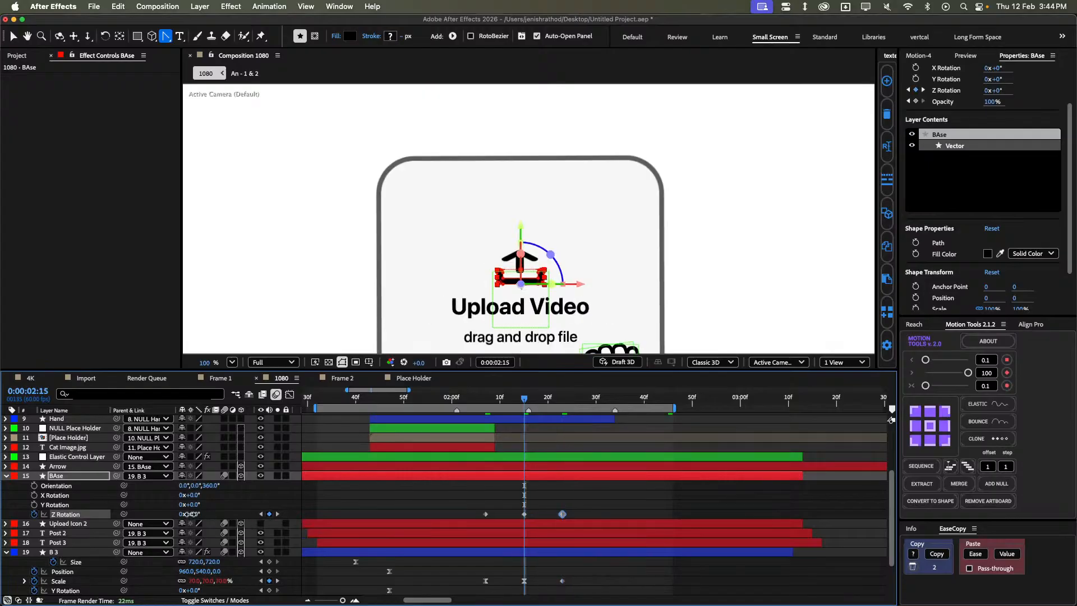
left_click_drag(187, 514, 188, 514)
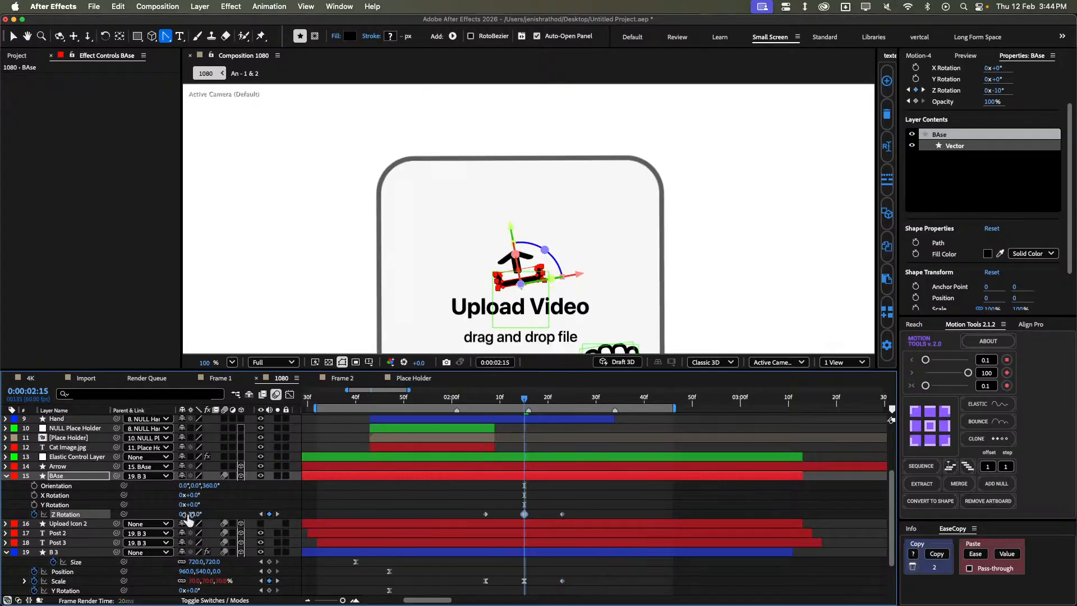
Apply Easy Ease to the BAse layer's first two Z Rotation keyframes and preview the animation with the whole frame fitted in view.
left_click_drag(452, 510, 550, 517)
key("F9")
left_click(543, 490)
key("space")
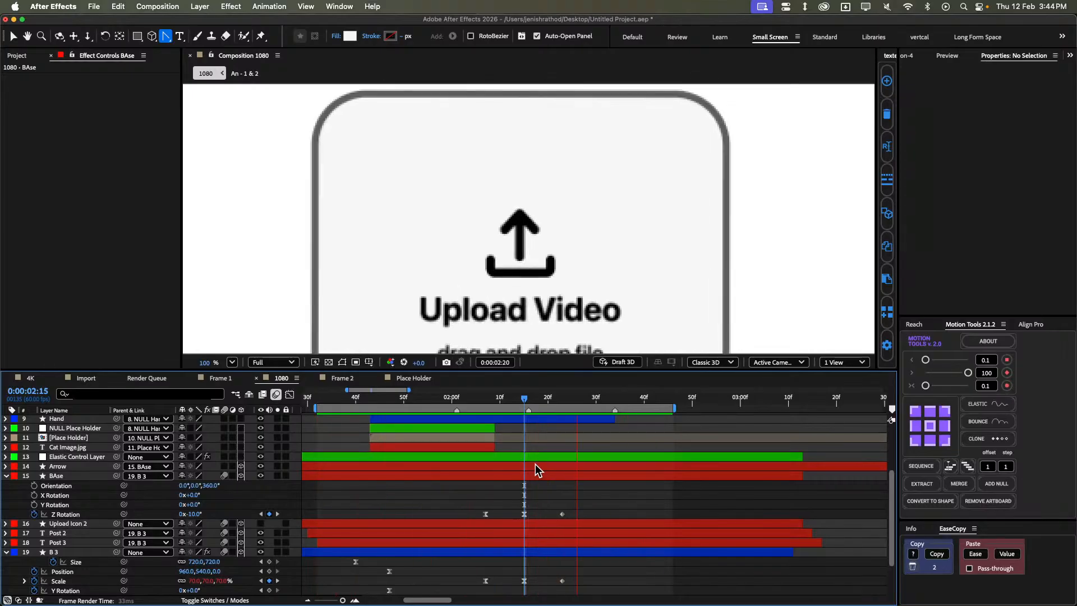
key("space")
key("shift+slash")
key("space")
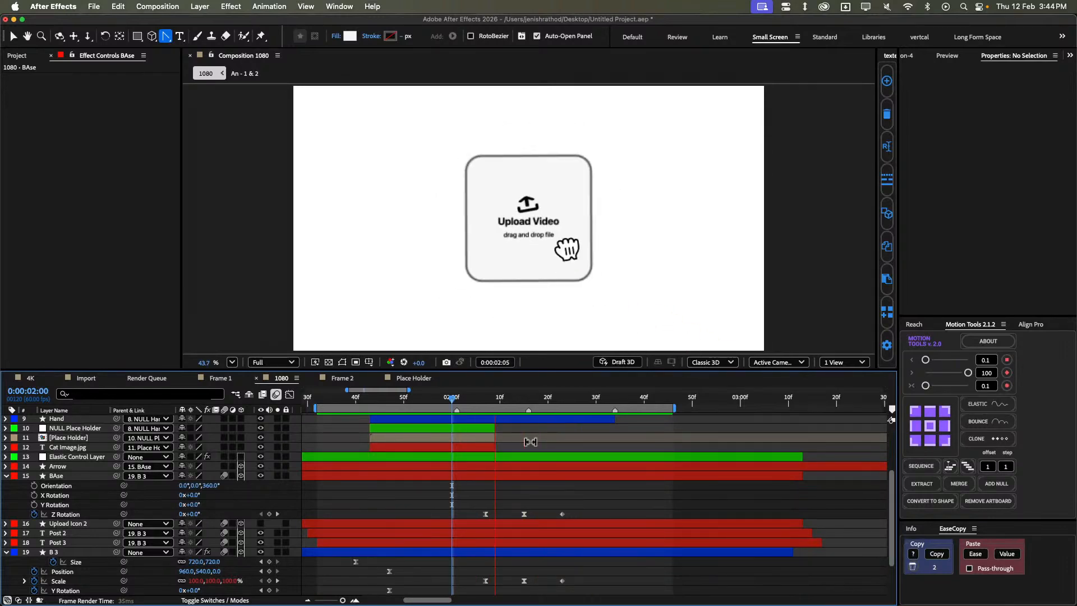
Apply the Motion Tools Elastic preset to the BAse layer's three Z Rotation keyframes.
left_click_drag(452, 398, 538, 400)
left_click(494, 477)
key("u")
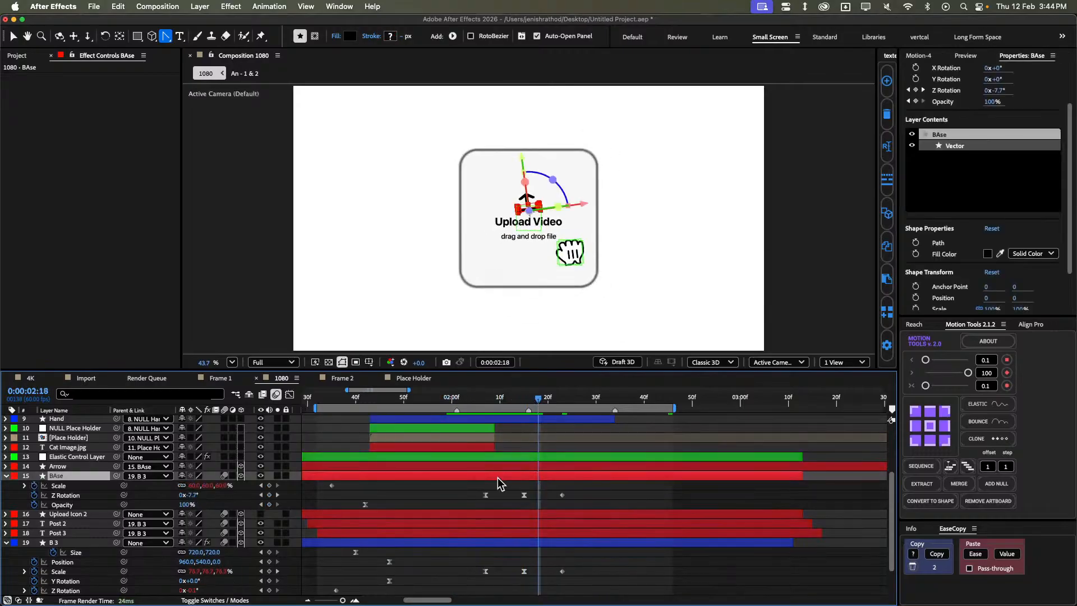
left_click_drag(442, 486, 567, 502)
left_click(468, 484)
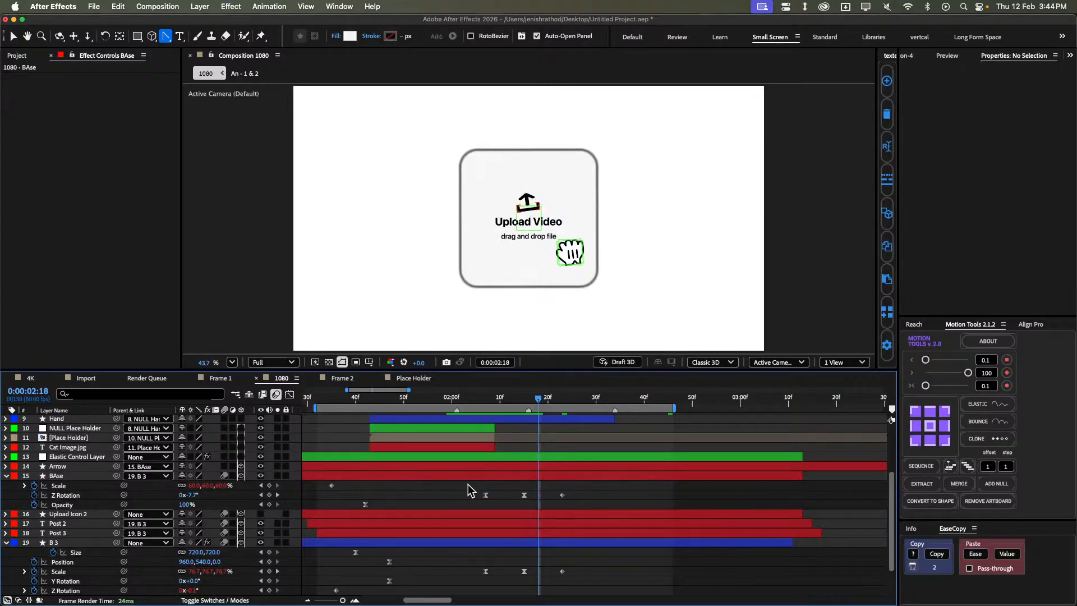
left_click_drag(460, 495, 577, 507)
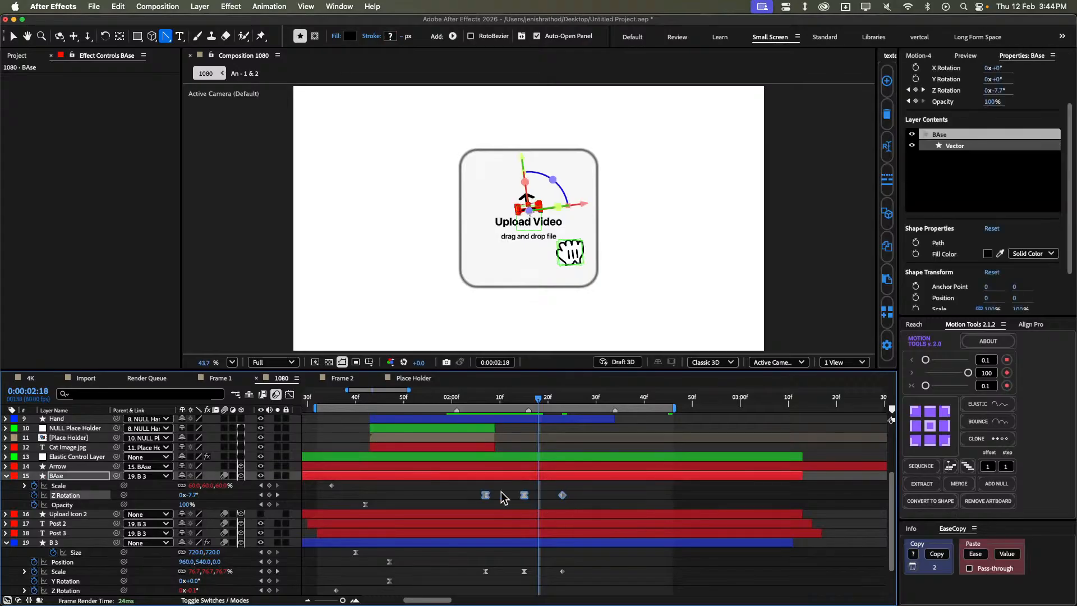
left_click(987, 404)
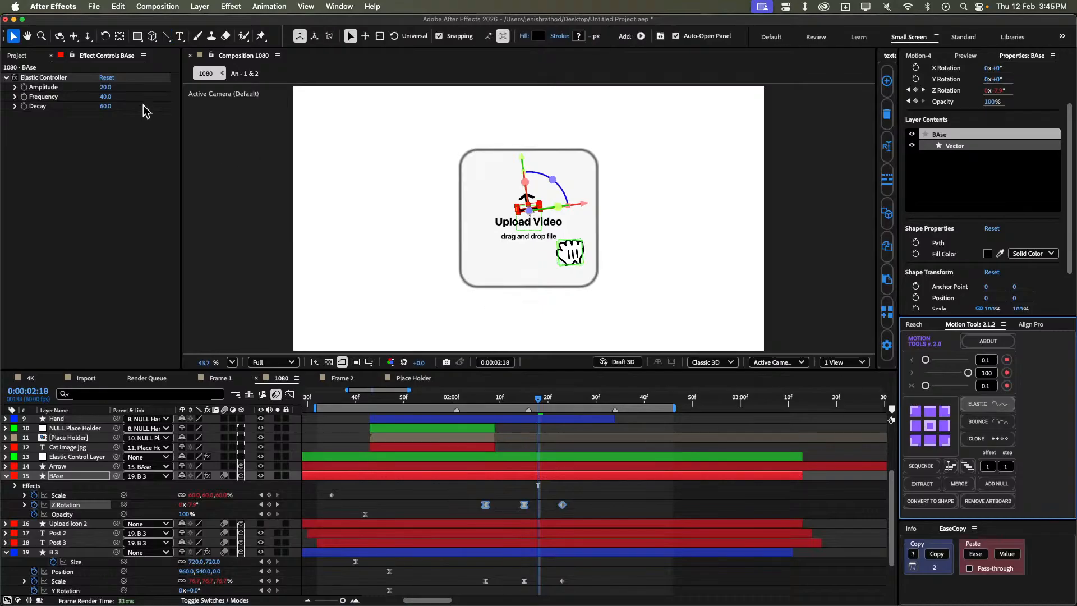
Set the BAse layer's Elastic Controller Amplitude to 10 and preview the icon's bounce.
left_click(106, 88)
type("10")
key("Return")
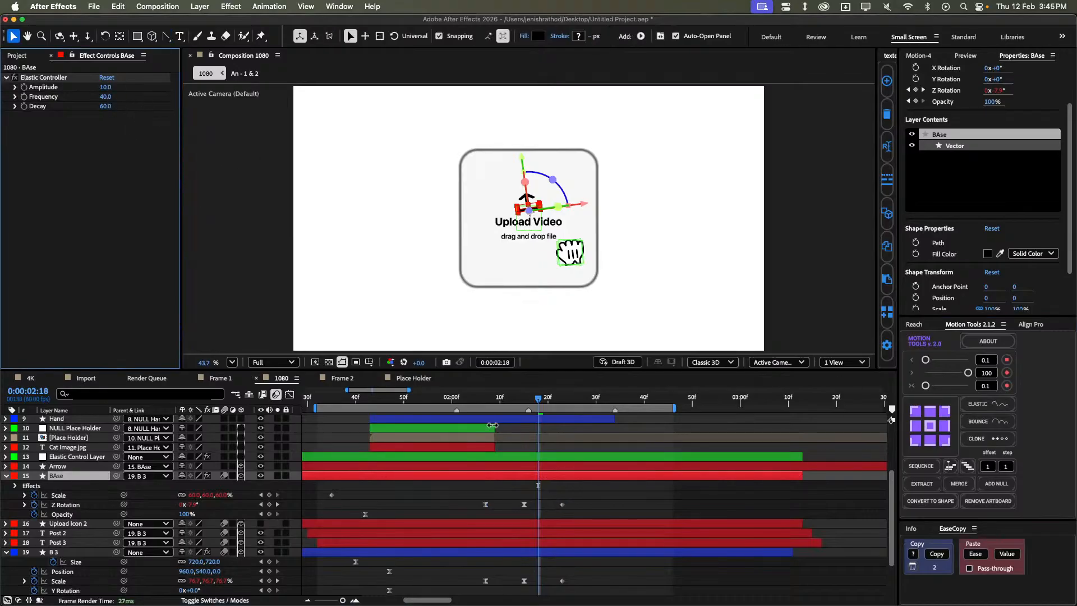
left_click(578, 489)
key("space")
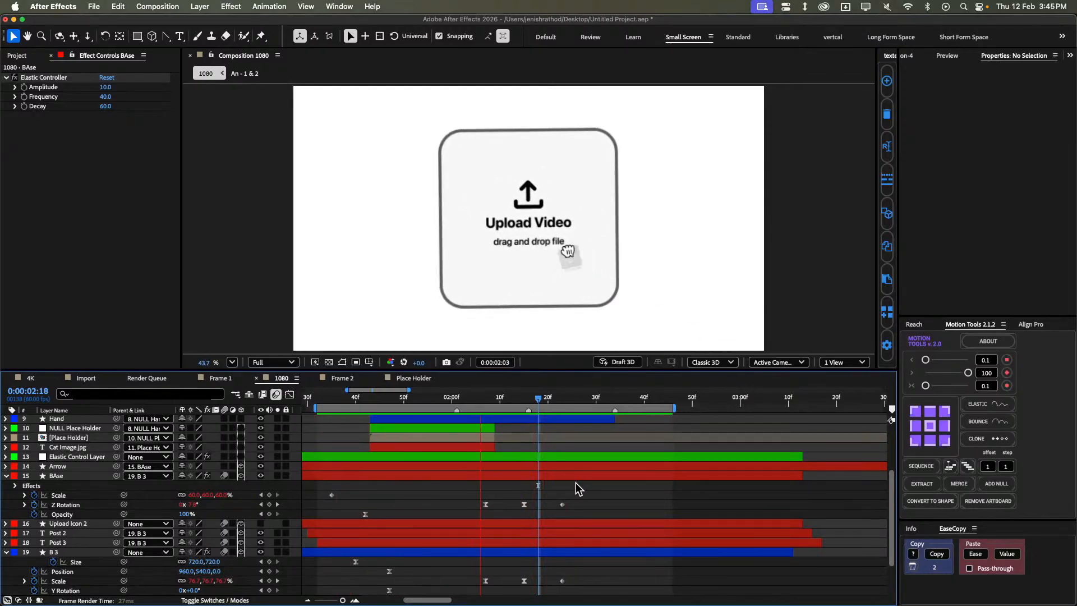
key("space")
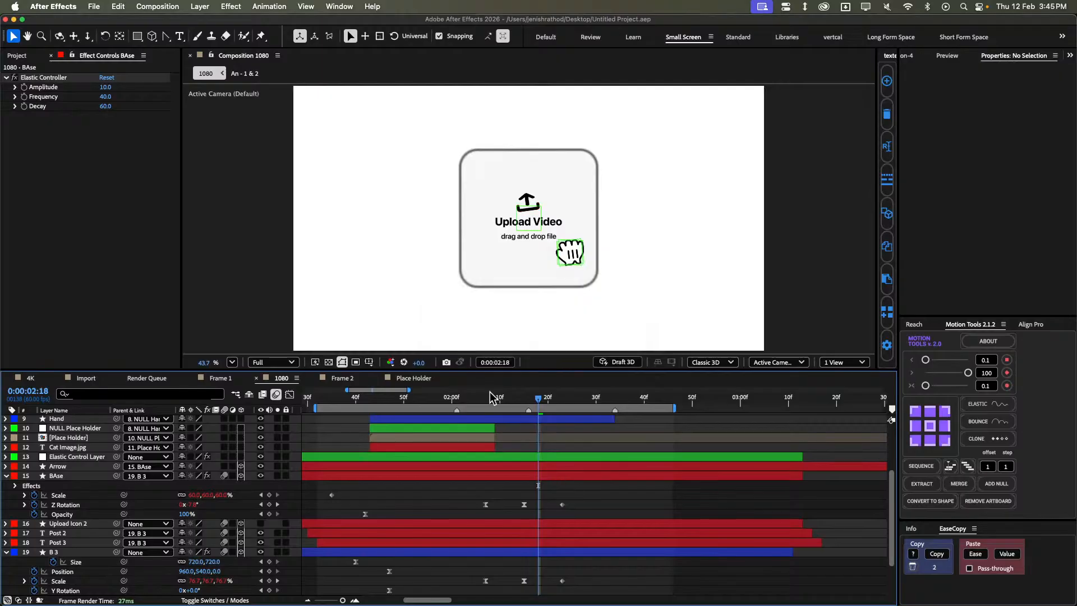
left_click(465, 400)
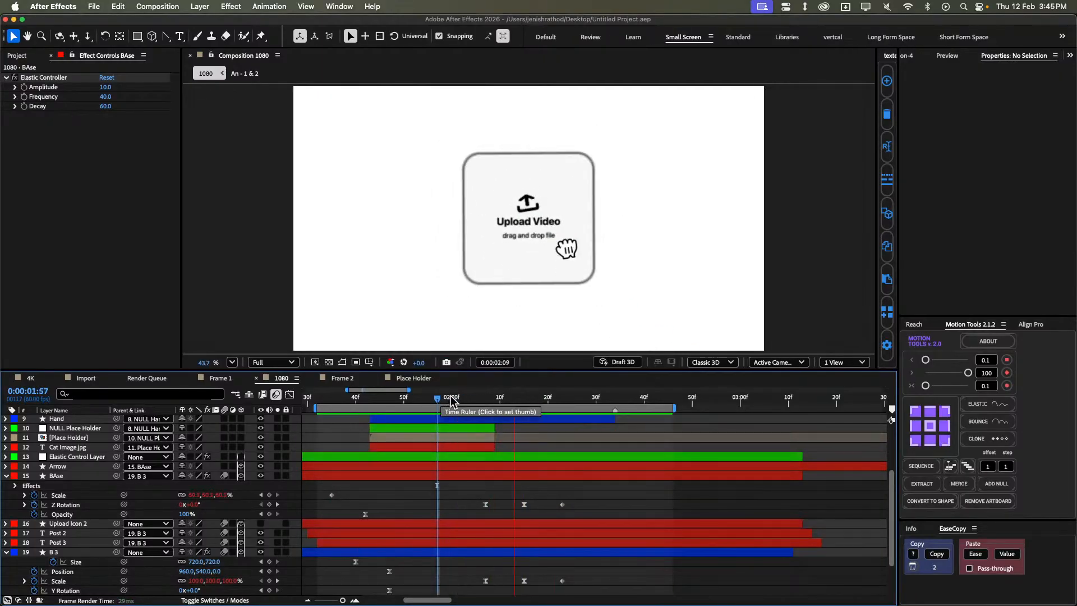
key("space")
key("space")
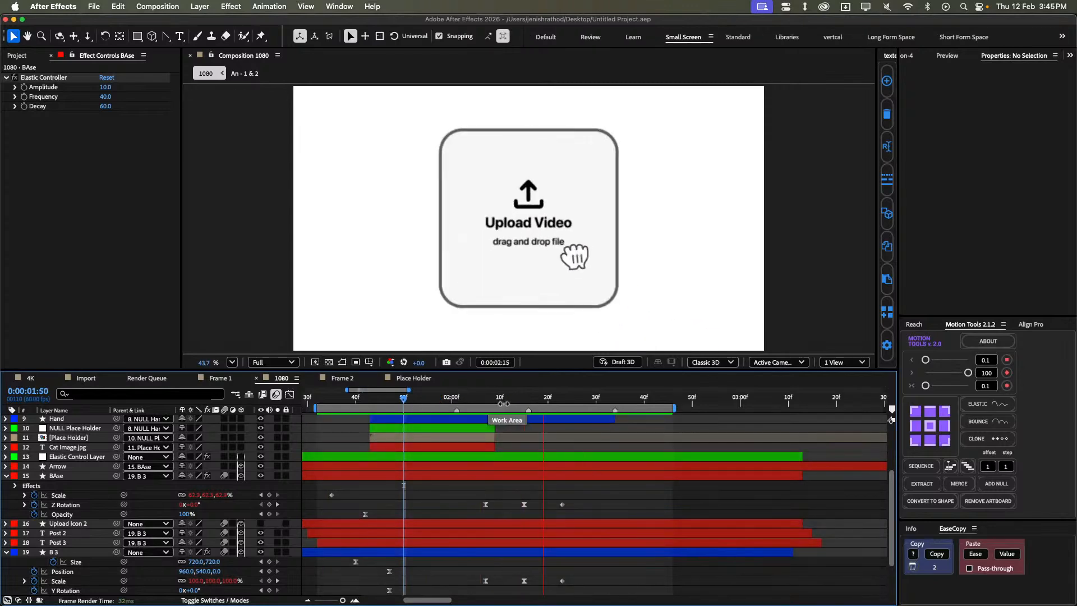
Collapse the keyframed properties of all layers in the 1080 composition.
key("u")
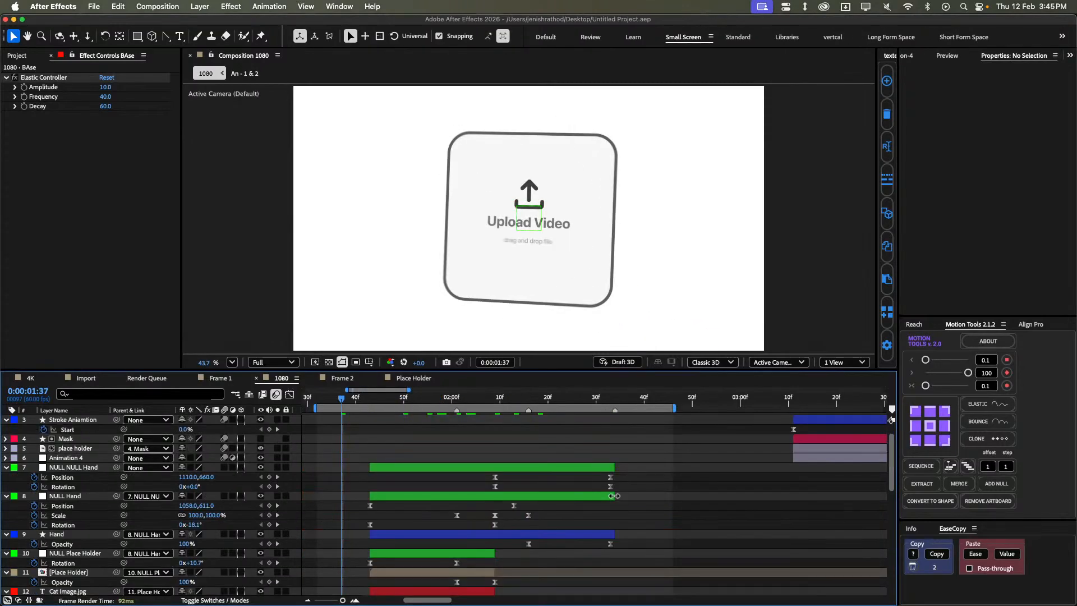
key("u")
scroll(645, 465, "down", 5)
key("u")
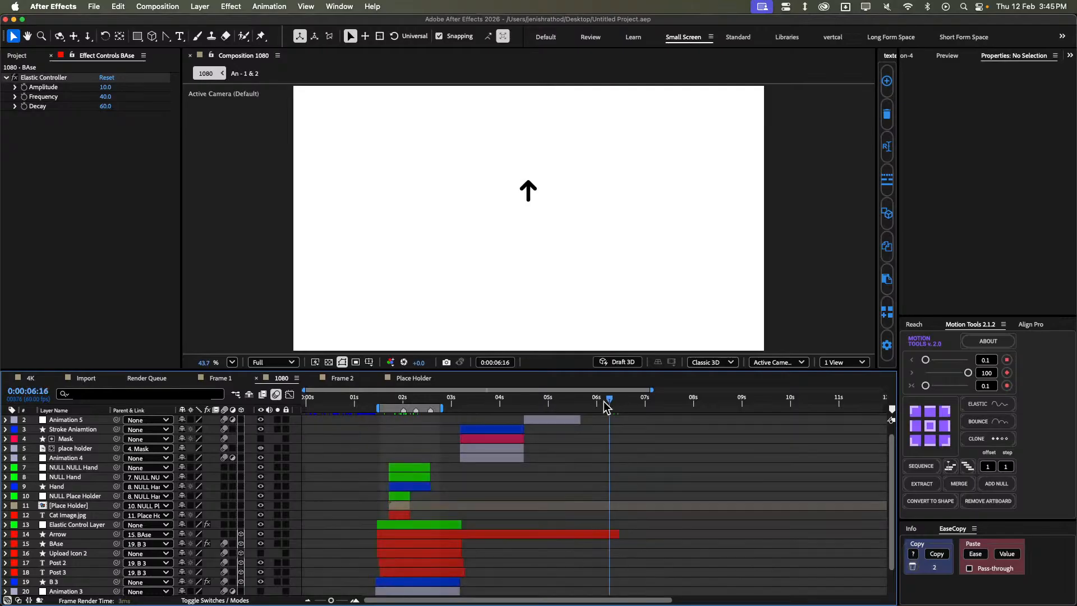
Examine the change from the upload card to the cat placeholder by scrubbing the time up to 0:00:03:14.
left_click(454, 397)
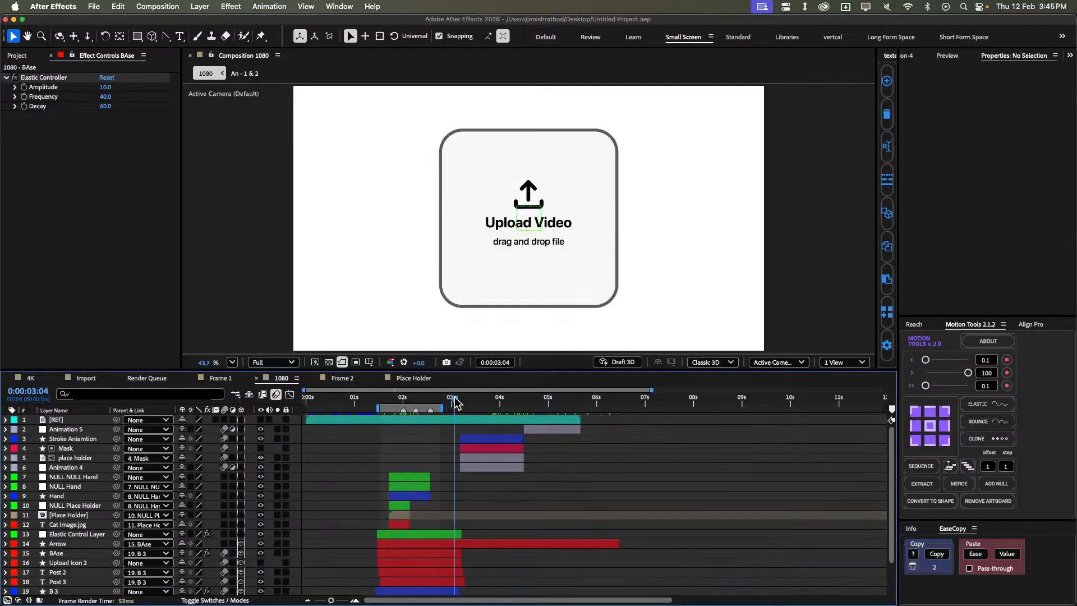
left_click_drag(456, 402, 460, 402)
scroll(441, 444, "up", 4)
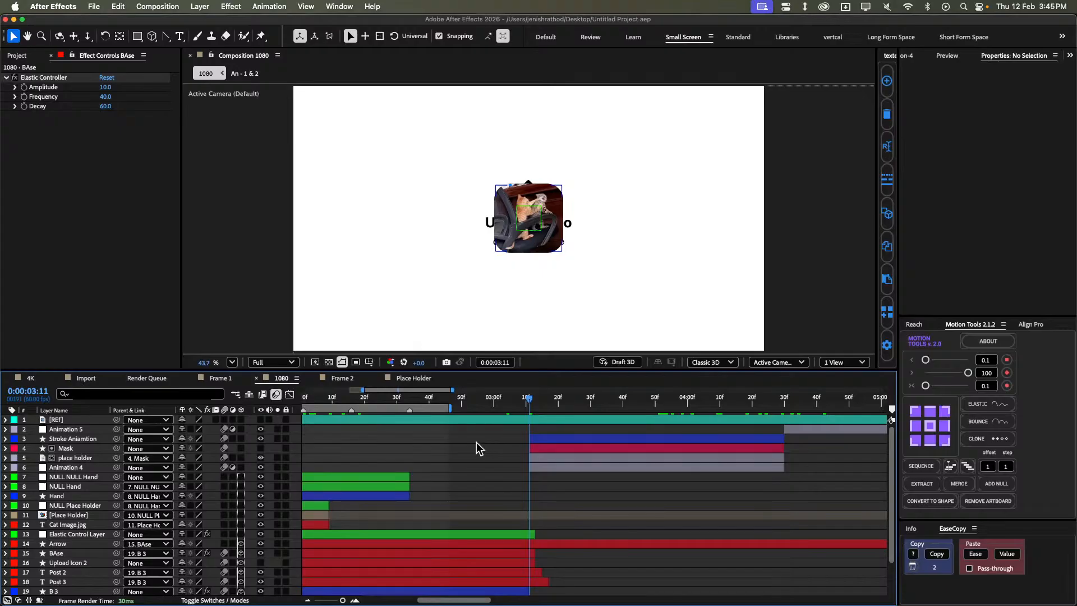
scroll(472, 425, "left", 3)
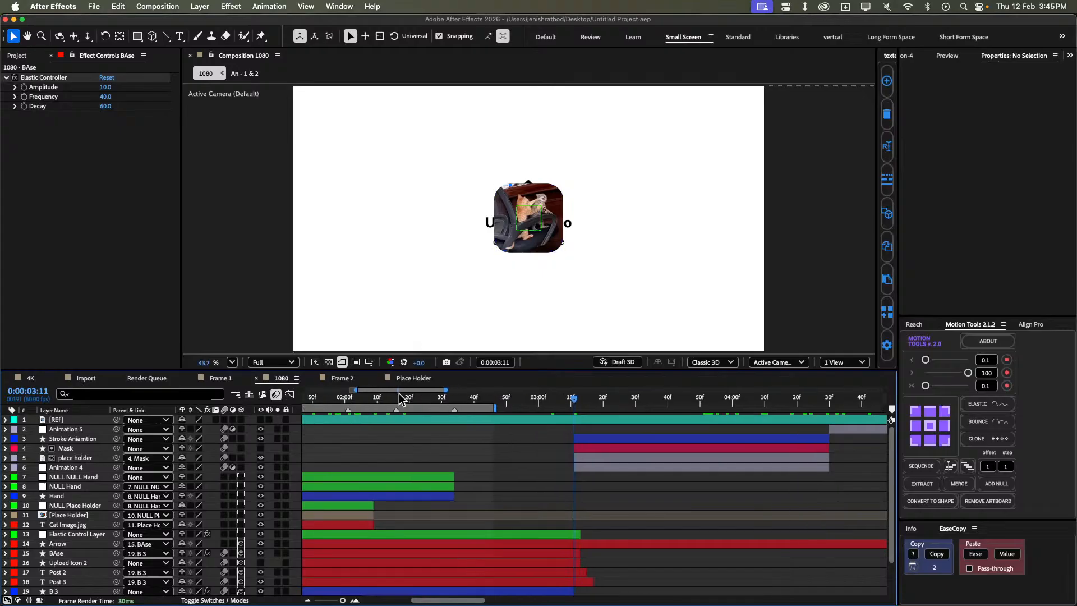
left_click_drag(400, 403, 432, 405)
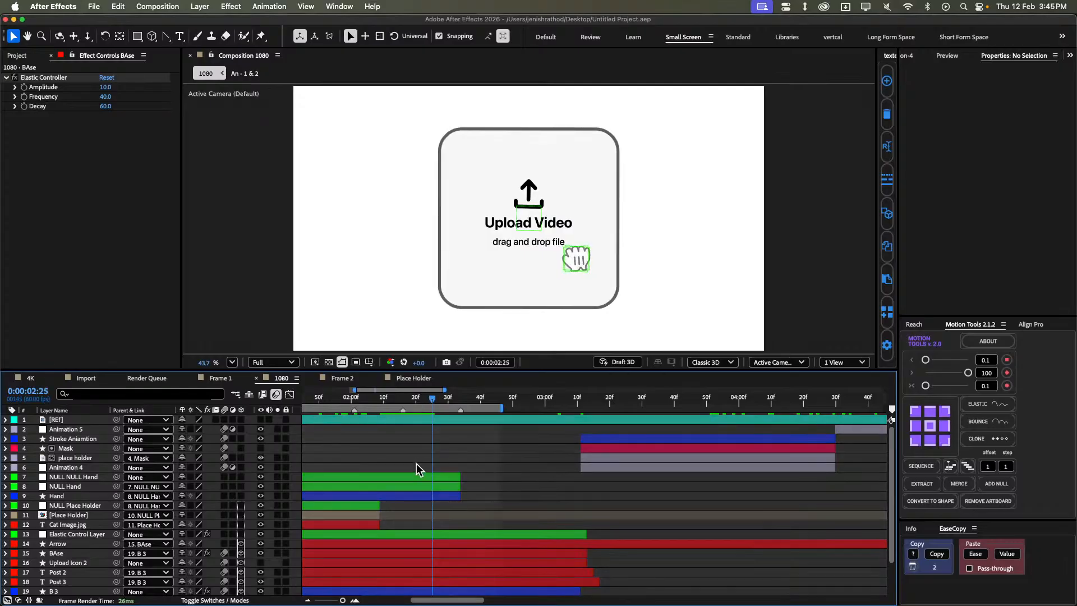
scroll(418, 468, "left", 3)
left_click_drag(506, 396, 714, 414)
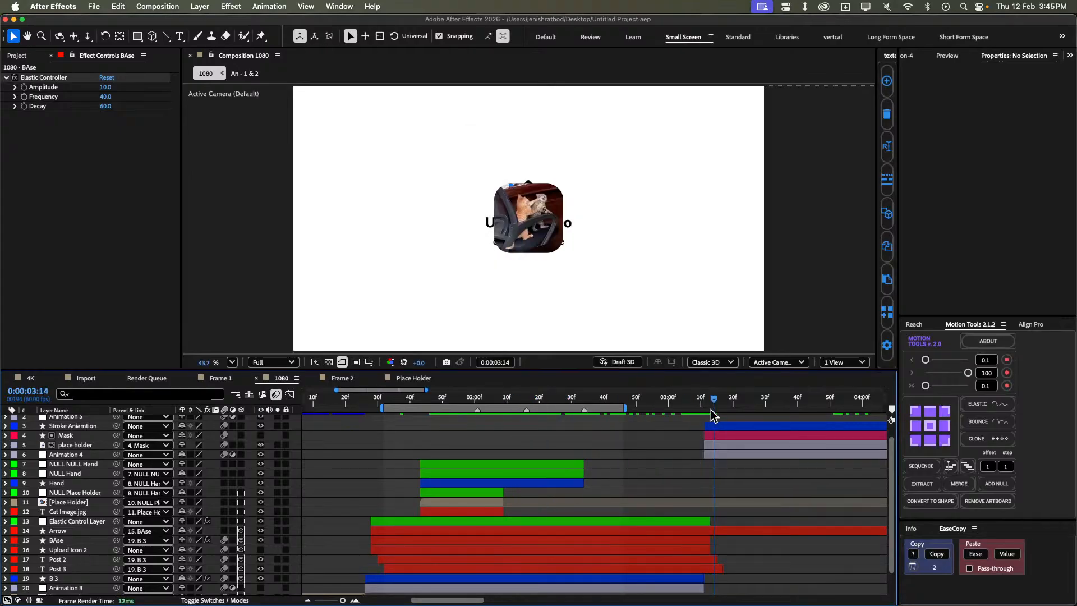
scroll(656, 445, "up", 1)
scroll(613, 447, "right", 3)
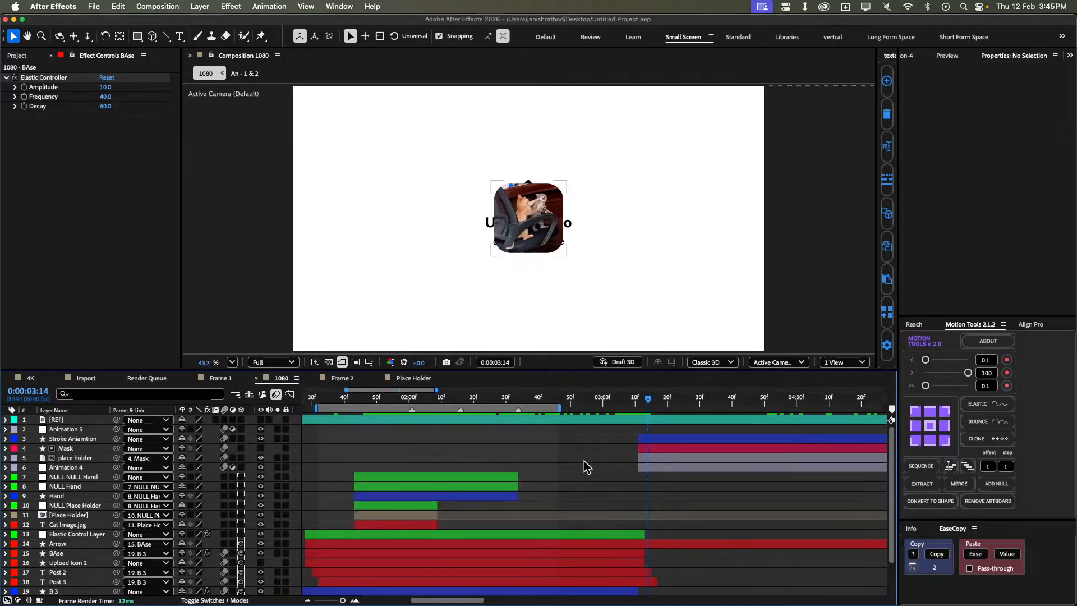
Show the REF layer and scrub the reference to 0:00:03:11, where the Stroke Aniamtion layer starts.
left_click(260, 420)
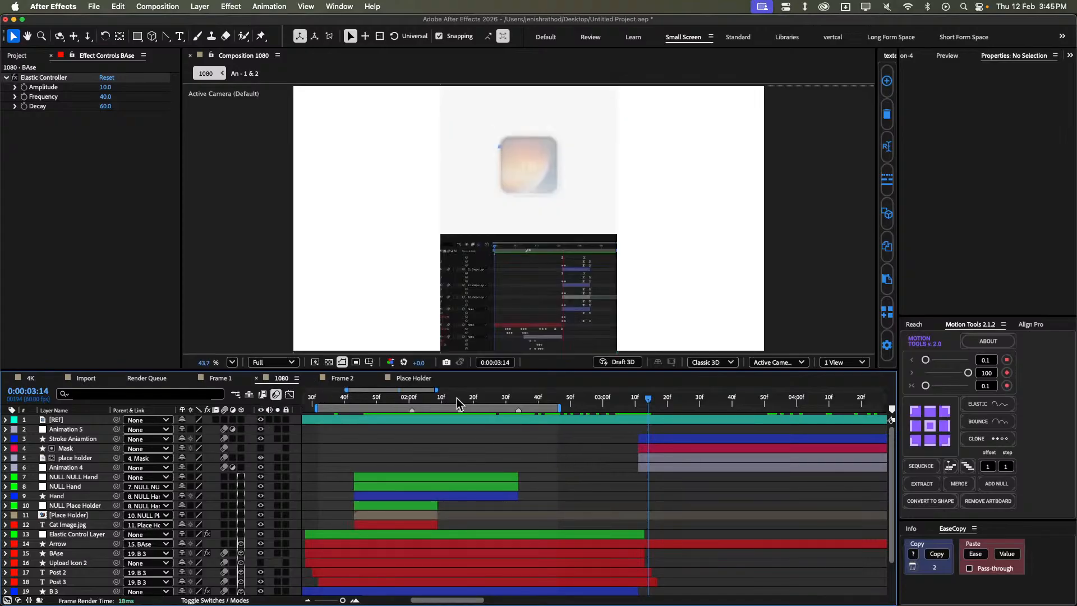
left_click(483, 400)
left_click_drag(482, 402, 636, 425)
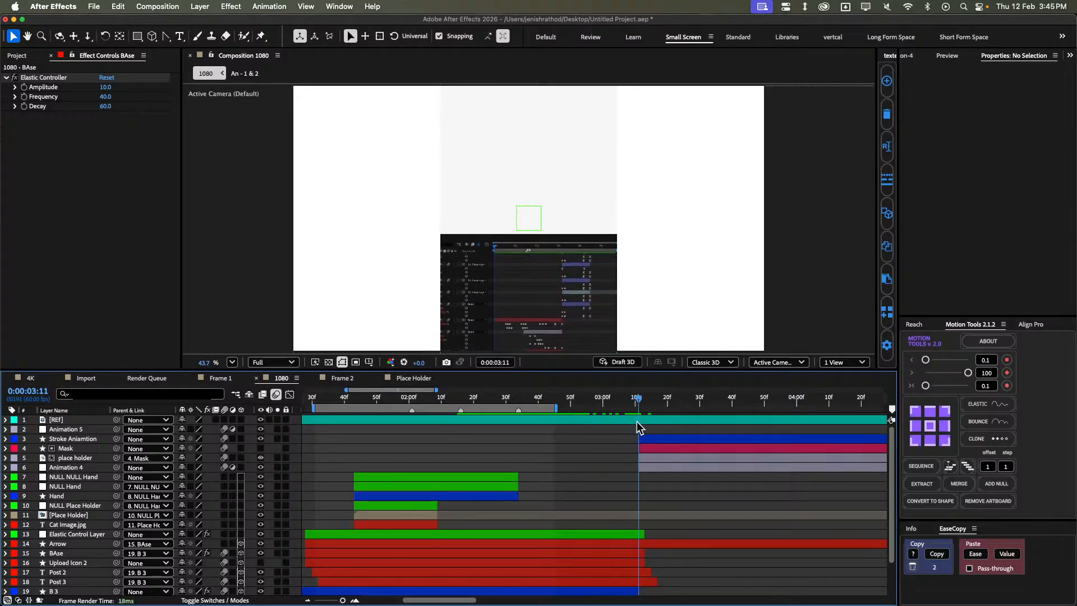
Move the current time back 30 frames to 0:00:02:41 and save the project.
key("shift+Page_Up")
key("shift+Page_Up")
key("shift+Page_Up")
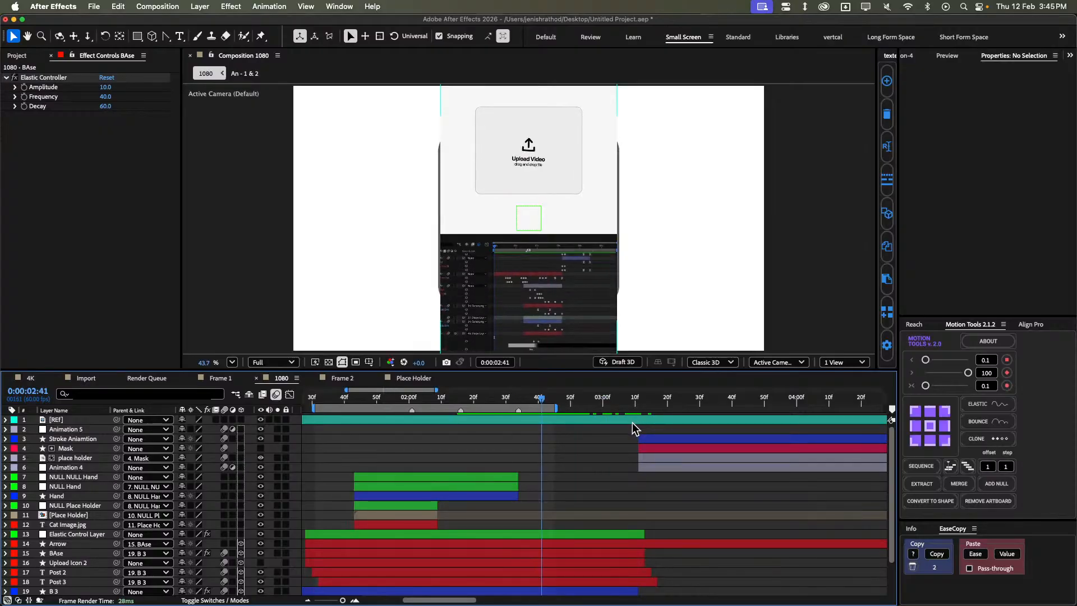
key("super+s")
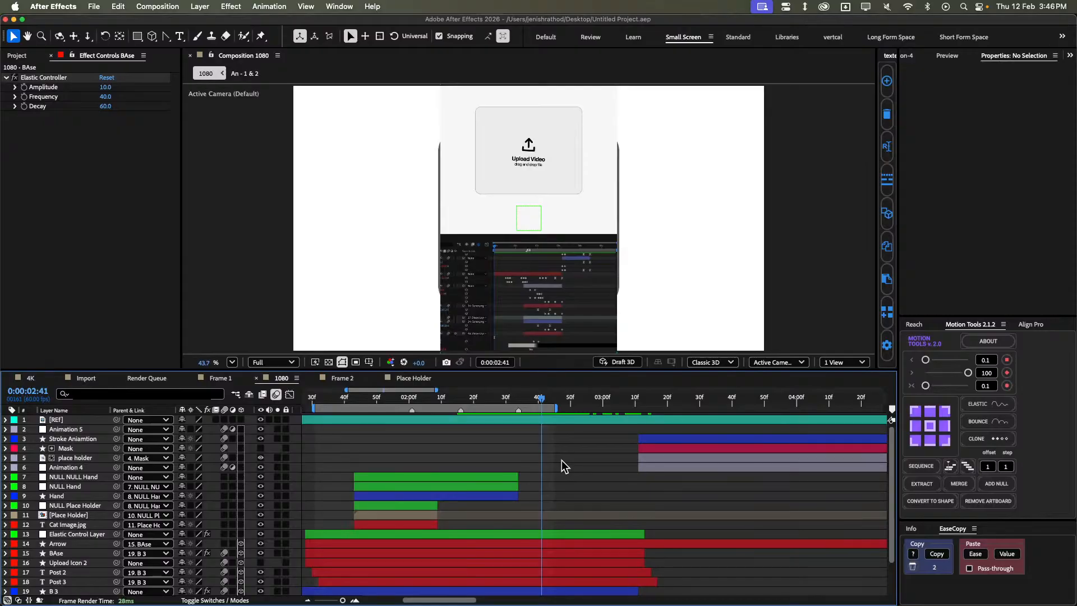
Add an adjustment layer starting at 0:00:02:41 and apply the Transform effect to it.
scroll(561, 460, "down", 2)
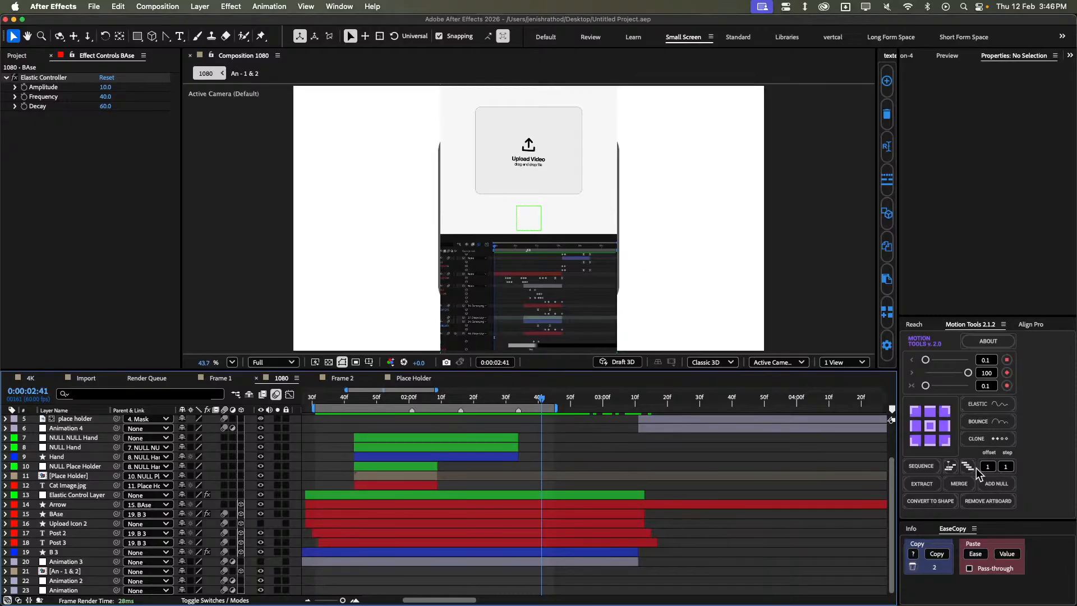
key("super+alt+y")
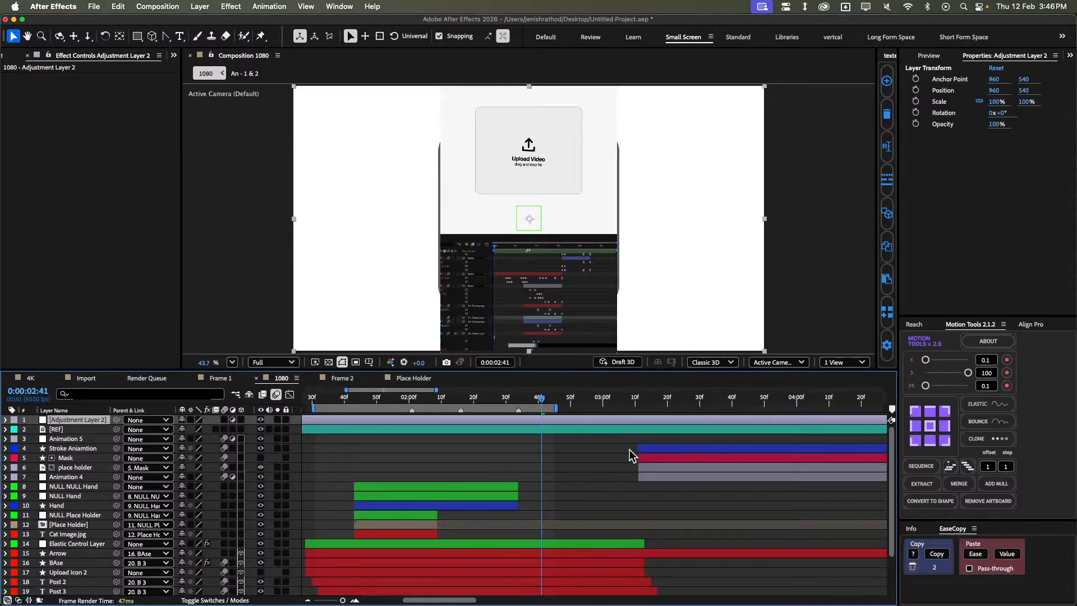
key("ctrl+space")
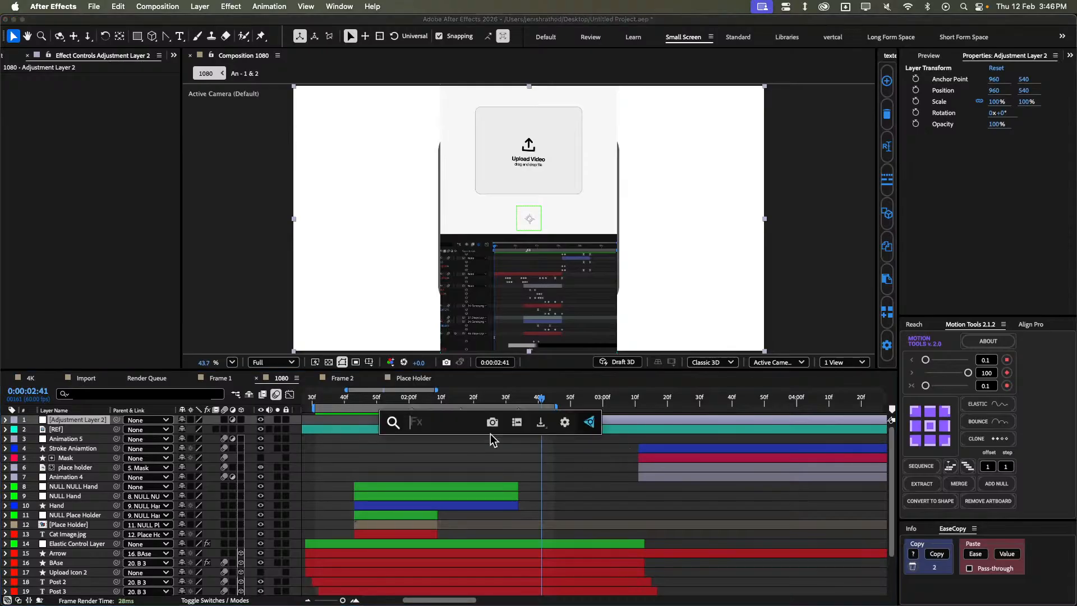
type("tra")
left_click(438, 464)
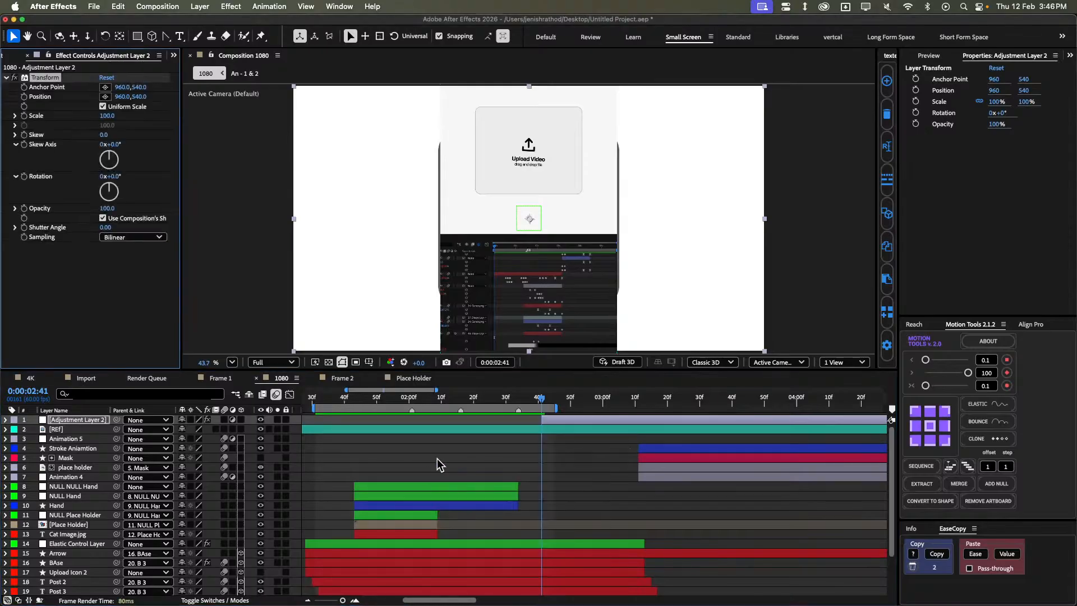
Cut the adjustment layer off at 0:00:03:11 and move it directly below the Animation 4 layer.
key("super+shift+Right")
key("super+shift+Right")
key("super+shift+Right")
key("super+Right")
key("super+Right")
key("super+Left")
key("super+Left")
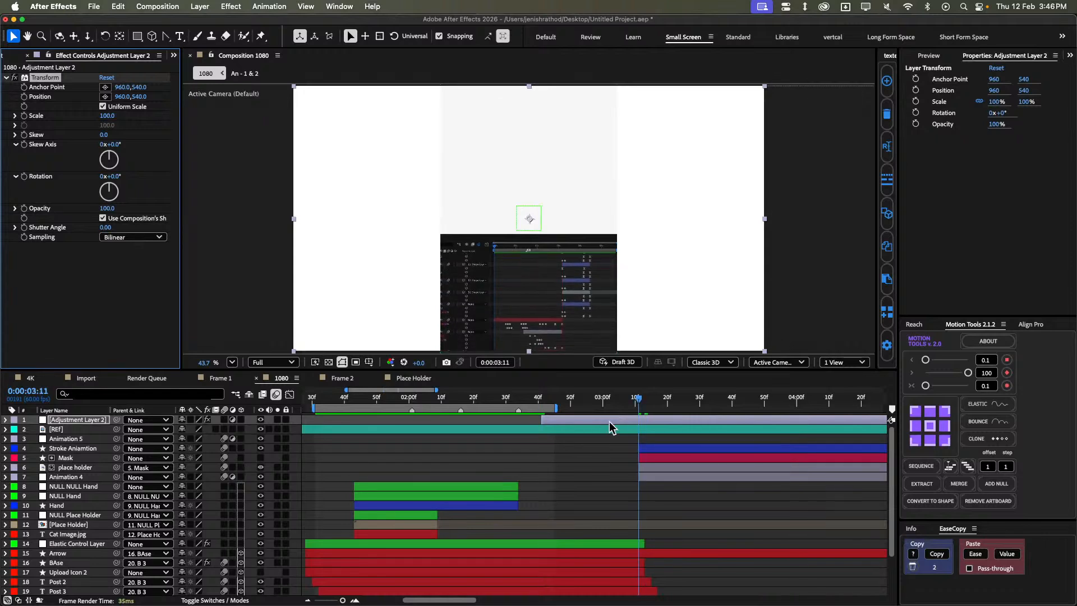
key("super+shift+d")
key("Delete")
left_click(624, 421)
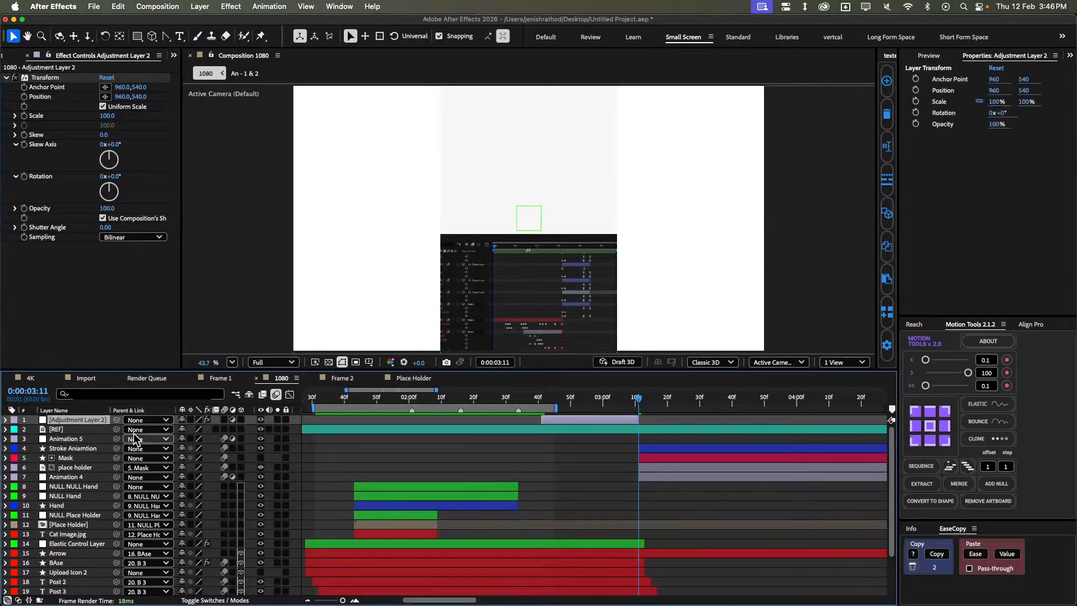
left_click_drag(85, 459, 82, 483)
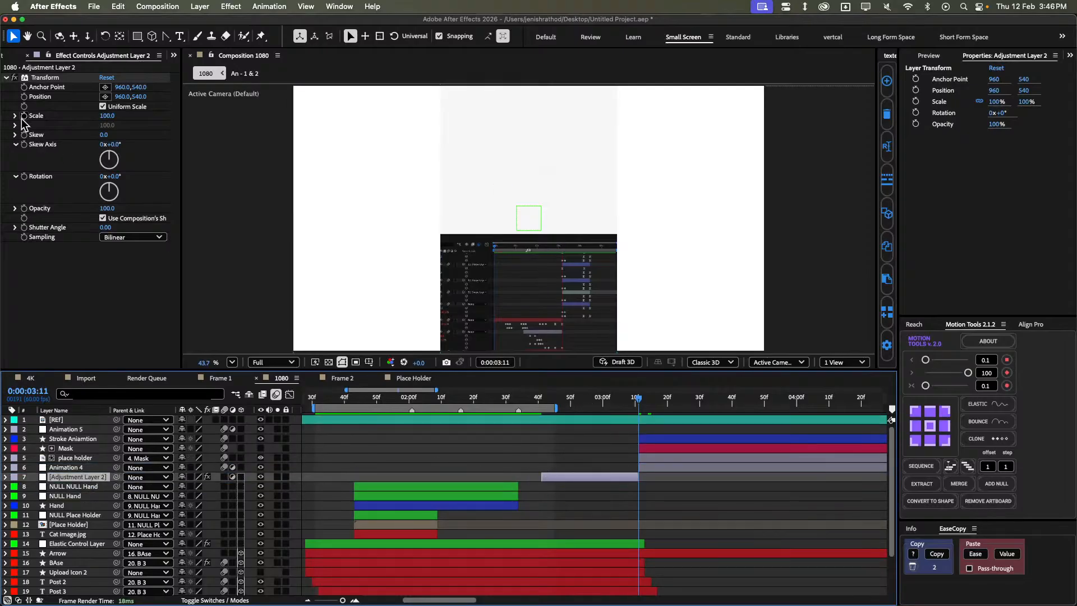
Keyframe the Transform effect's Scale and Opacity at 100 at both 0:00:03:11 and 0:00:02:41.
left_click(21, 155)
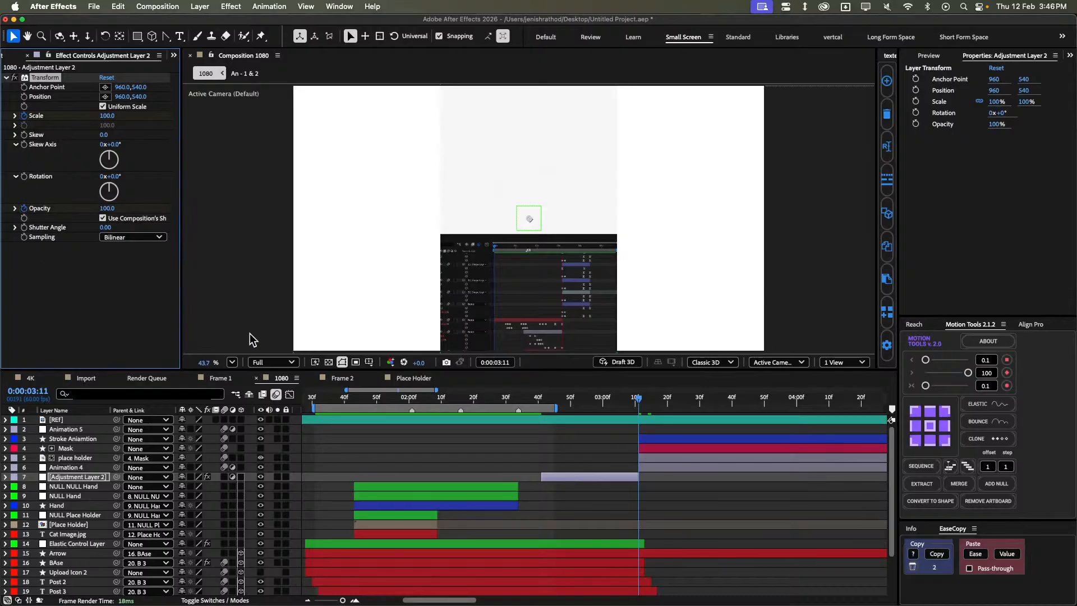
key("u")
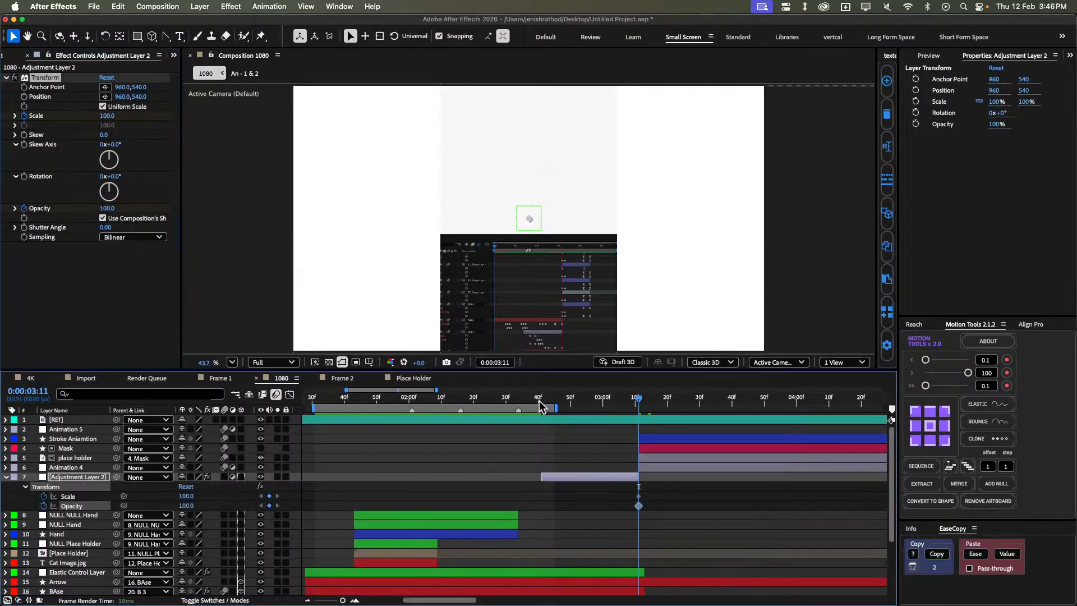
left_click_drag(540, 401, 541, 417)
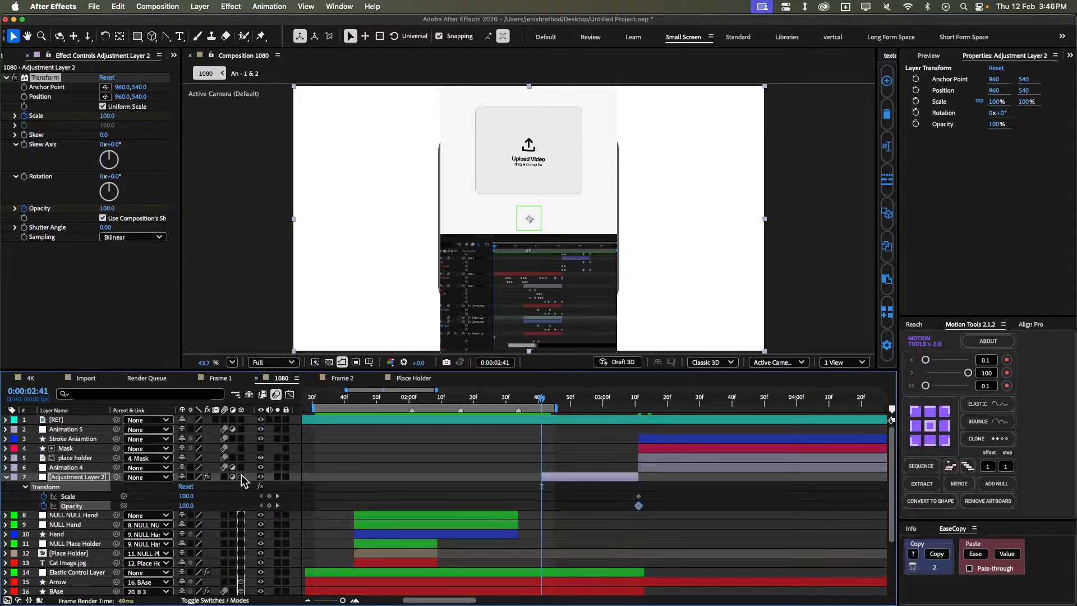
left_click(269, 496)
left_click(269, 506)
Move the adjustment layer's closing Transform keyframes to 0:00:03:10 and set Scale to 40 and Opacity to 0 there.
key("k")
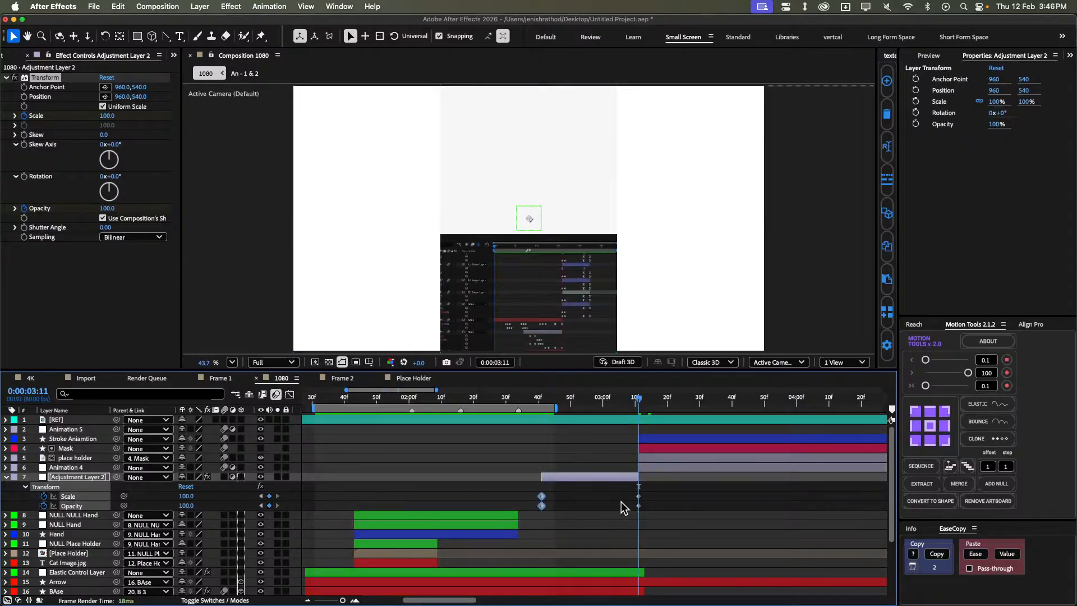
left_click_drag(625, 503, 654, 524)
key("j")
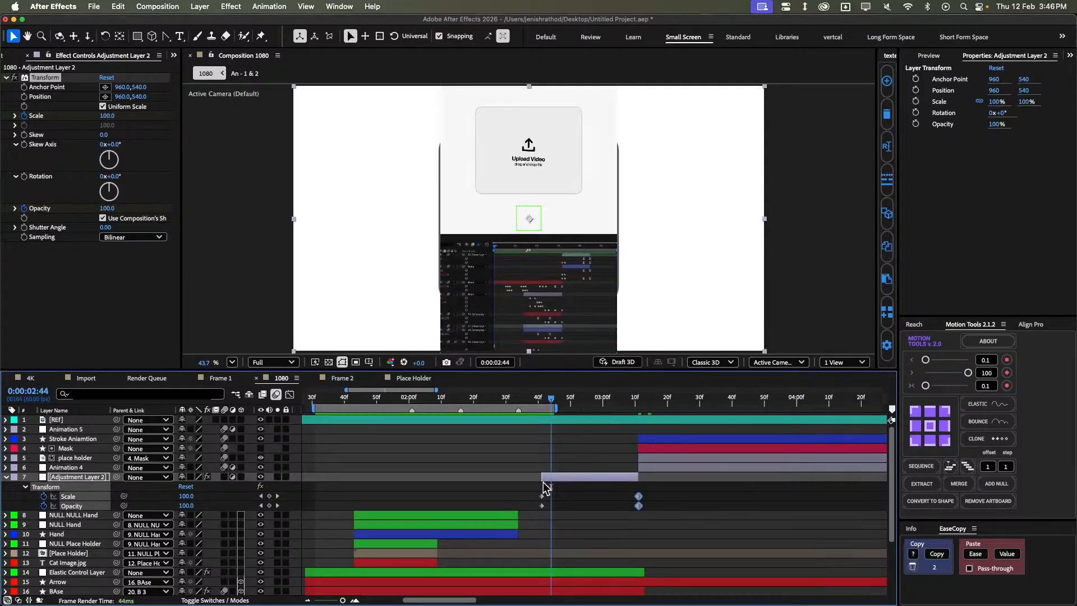
key("k")
left_click(260, 419)
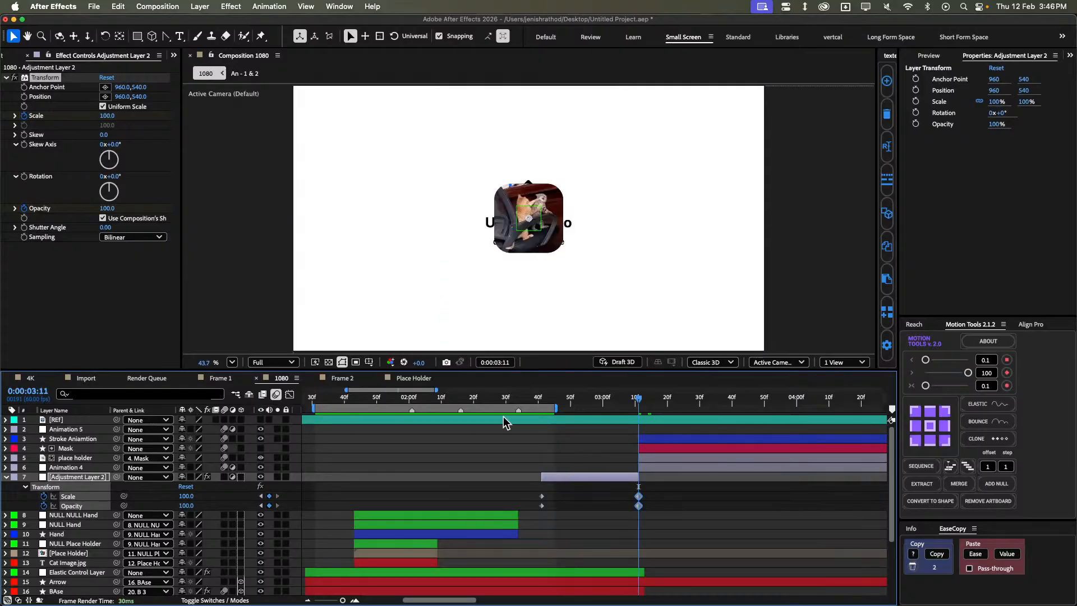
scroll(644, 496, "up", 3)
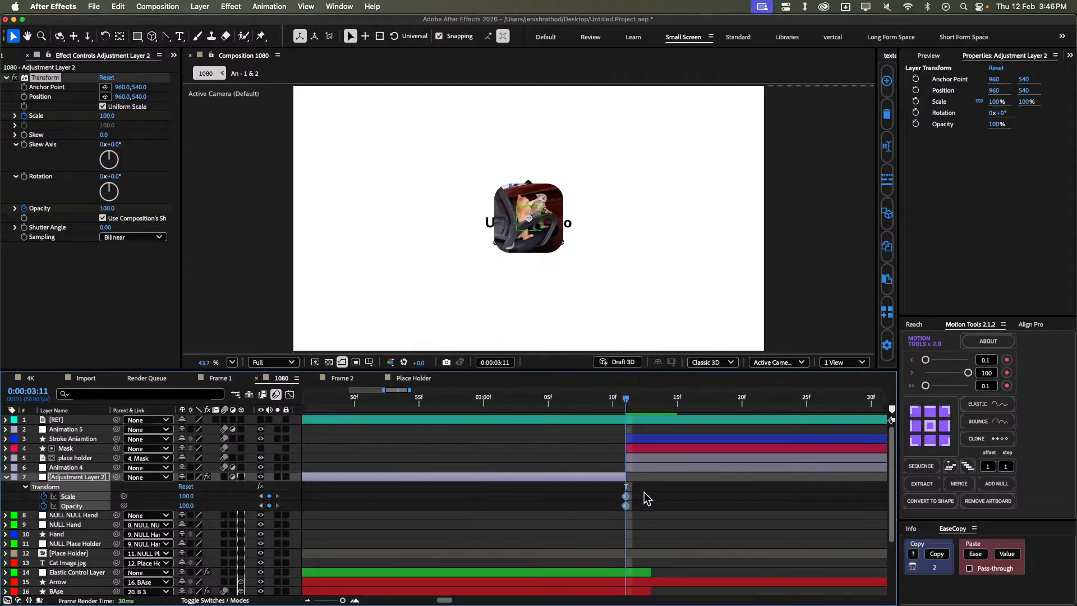
key("j")
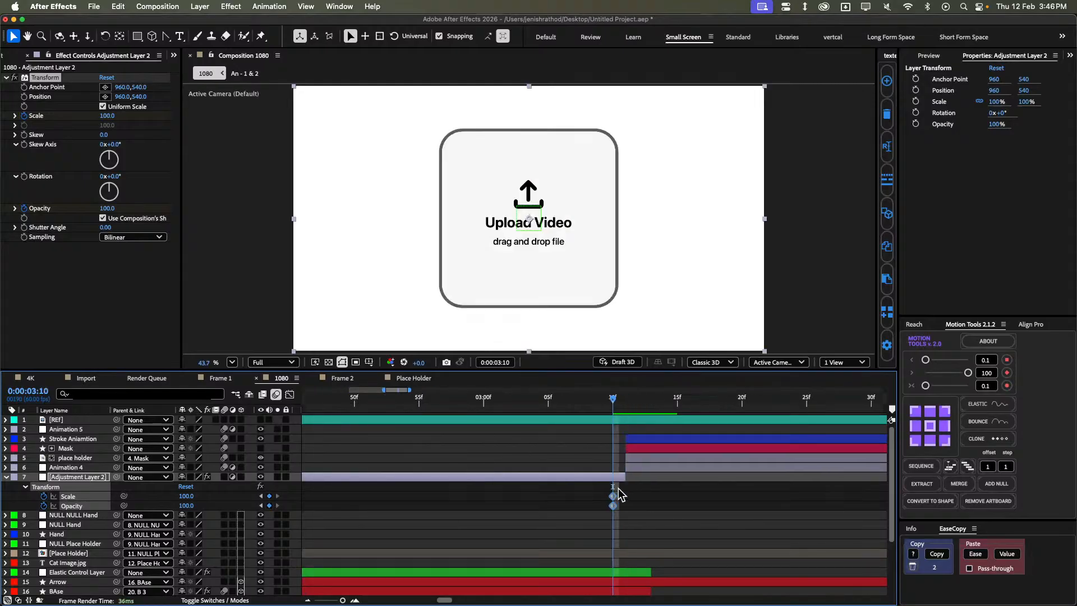
left_click(413, 502)
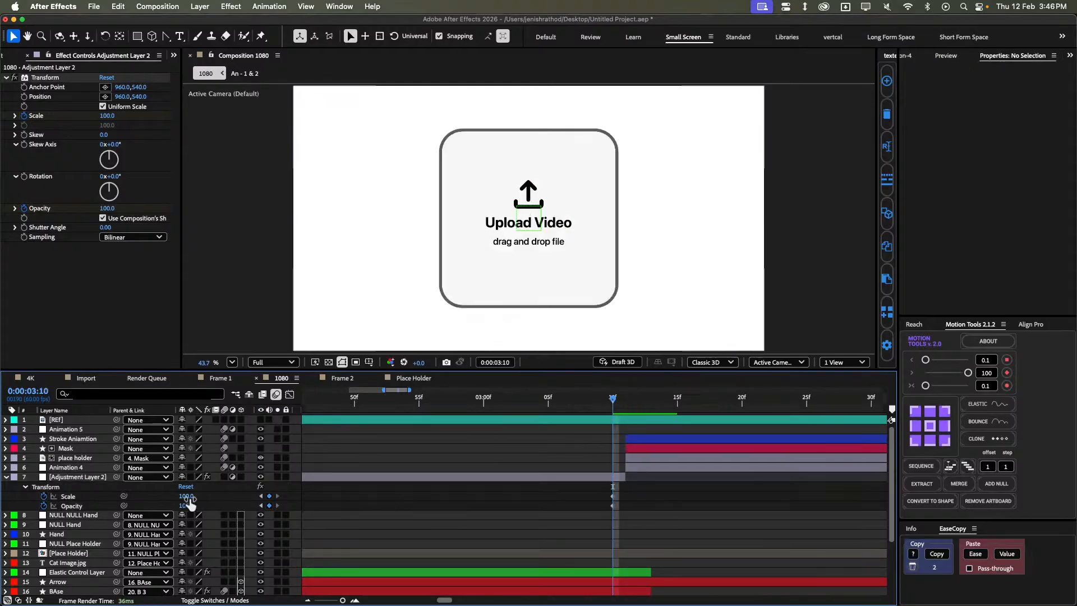
left_click_drag(186, 496, 89, 506)
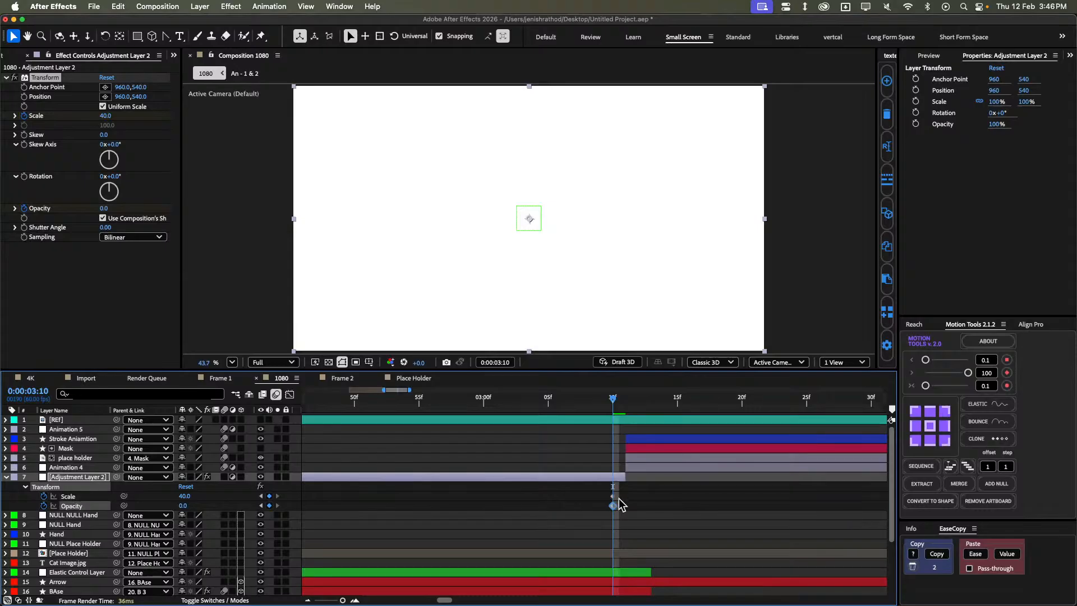
Ease all four Scale and Opacity keyframes of the adjustment layer with Motion Tools influences of 100 and 0.1.
left_click(647, 503)
scroll(680, 504, "down", 2)
left_click_drag(683, 507, 536, 492)
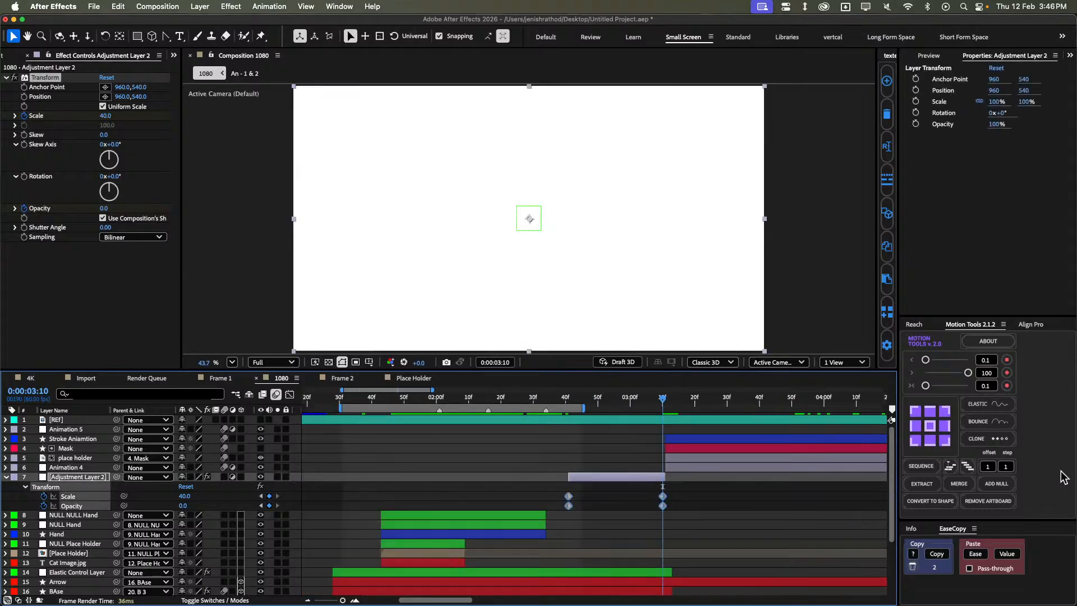
left_click_drag(940, 362, 958, 371)
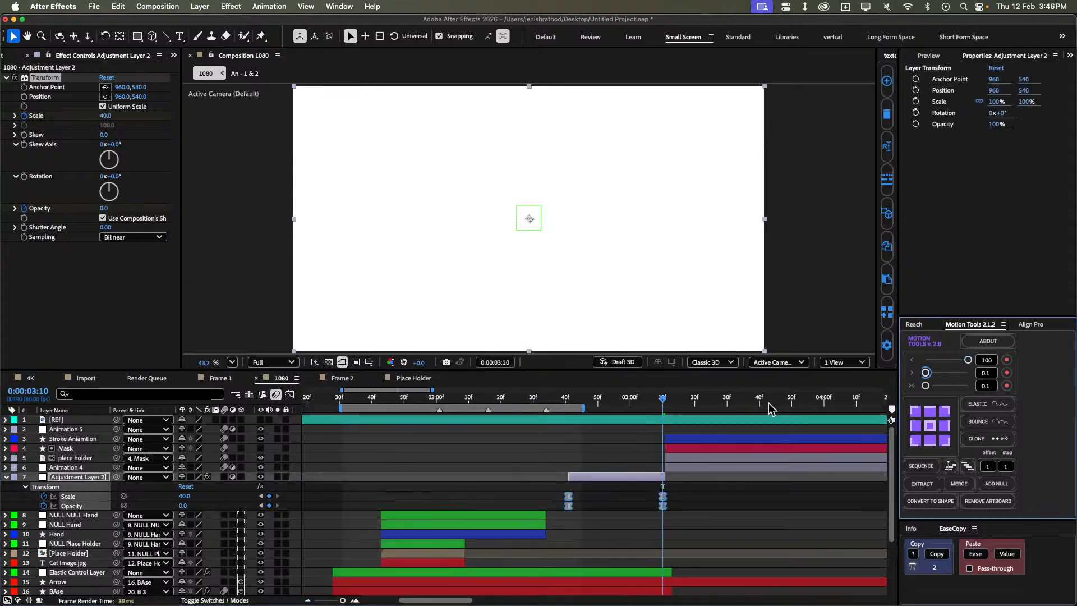
Shift the closing Scale and Opacity keyframes one frame later to 0:00:03:11, at the adjustment layer's end.
left_click(687, 486)
scroll(680, 504, "up", 2)
mouse_move(622, 486)
left_mouse_down()
mouse_move(564, 511)
mouse_move(622, 505)
left_mouse_up()
scroll(668, 498, "down", 2)
left_click_drag(697, 494, 529, 514)
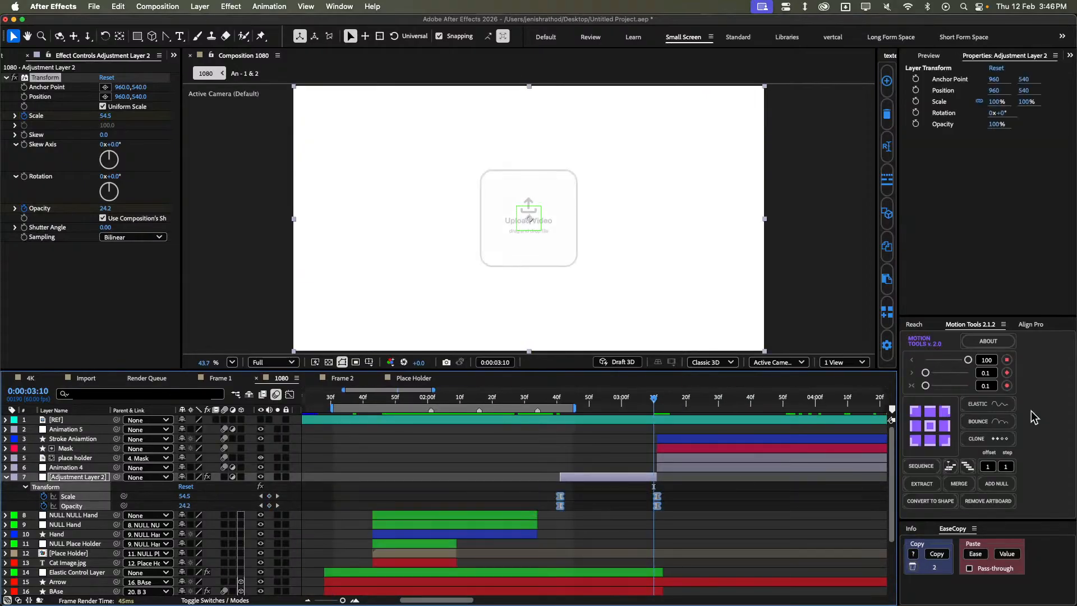
left_click(974, 364)
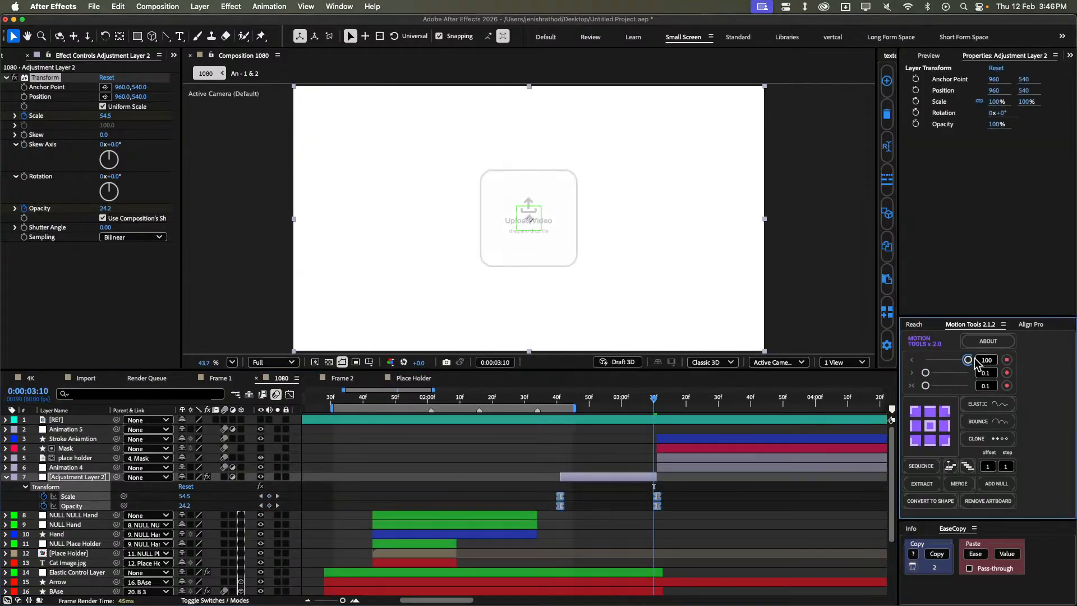
Try Motion Tools easing influences of 70 and 40 on the adjustment layer's four Scale and Opacity keyframes.
left_click(756, 502)
mouse_move(656, 399)
left_mouse_down()
mouse_move(685, 402)
mouse_move(543, 400)
mouse_move(657, 404)
left_mouse_up()
left_click_drag(671, 501, 550, 505)
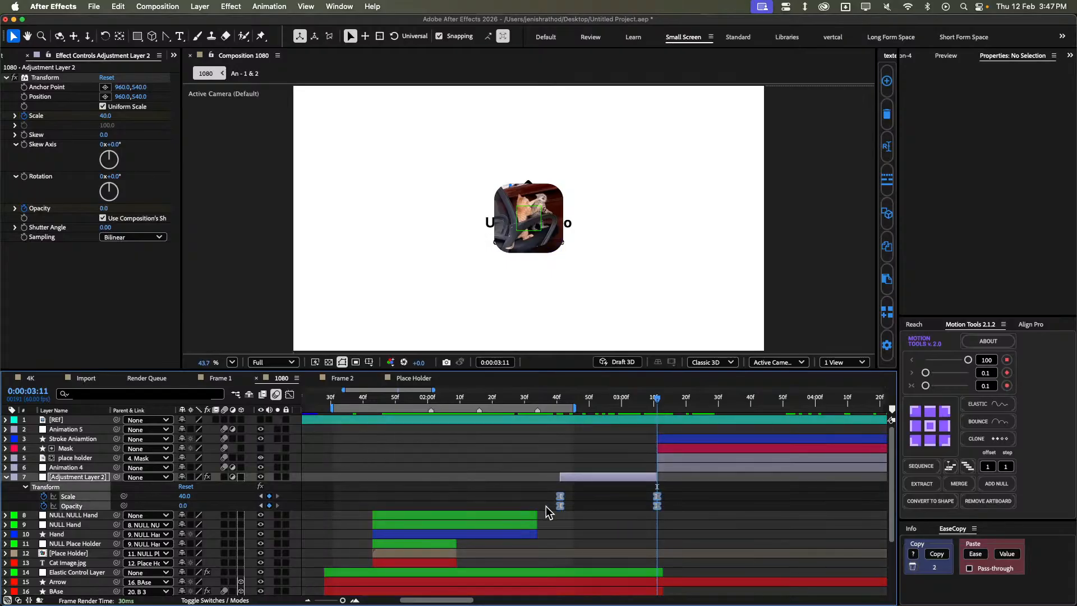
left_click(988, 360)
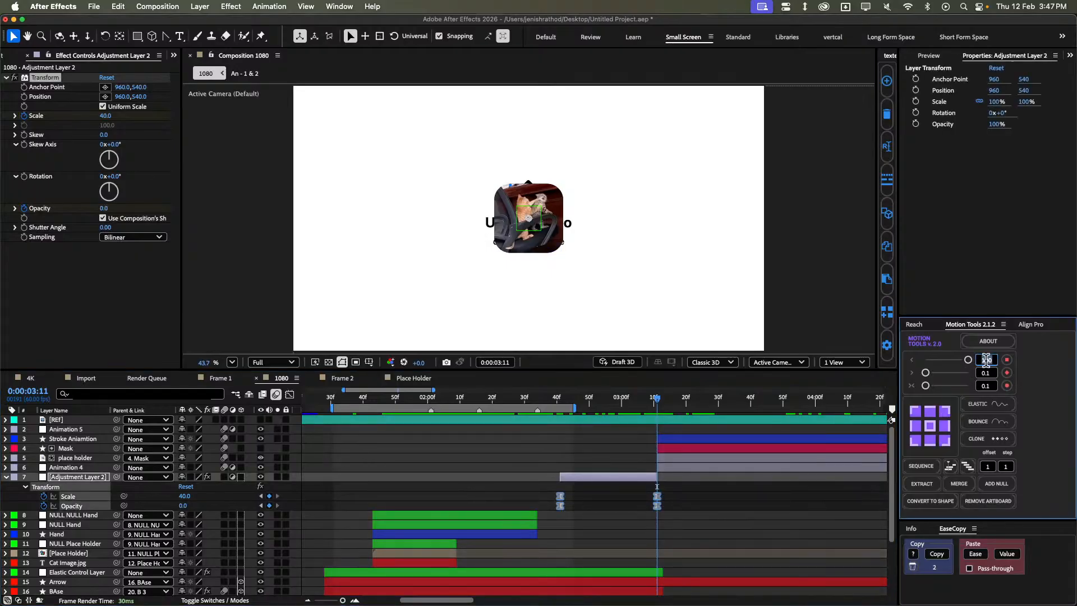
type("40")
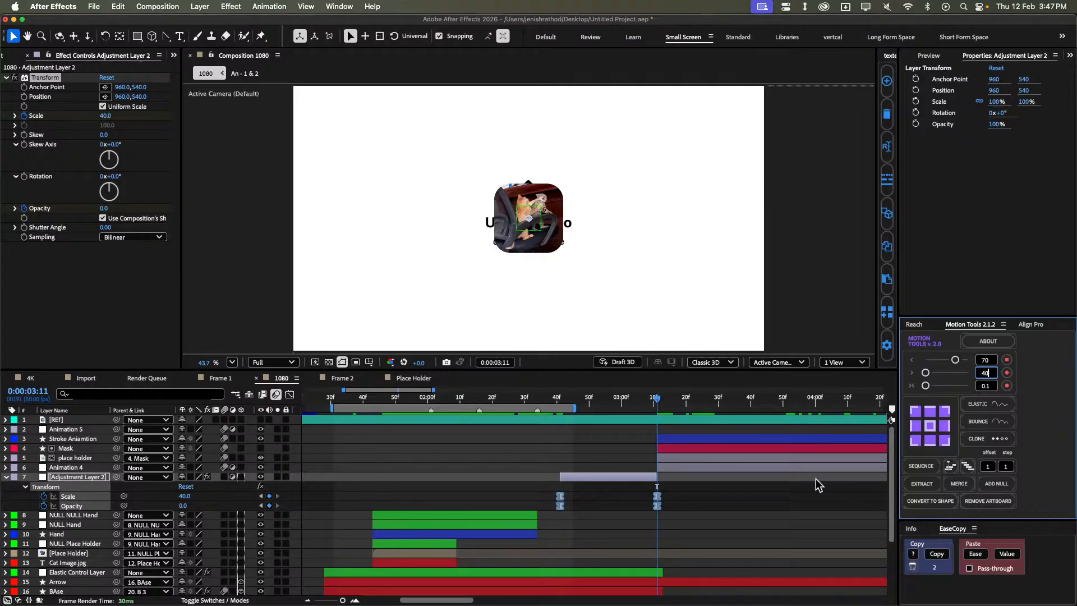
Set the work area from 0:00:02:23 to shortly past the adjustment layer's end and preview the card's exit.
left_click(703, 509)
key("space")
left_click_drag(700, 402, 502, 413)
key("n")
key("b")
key("space")
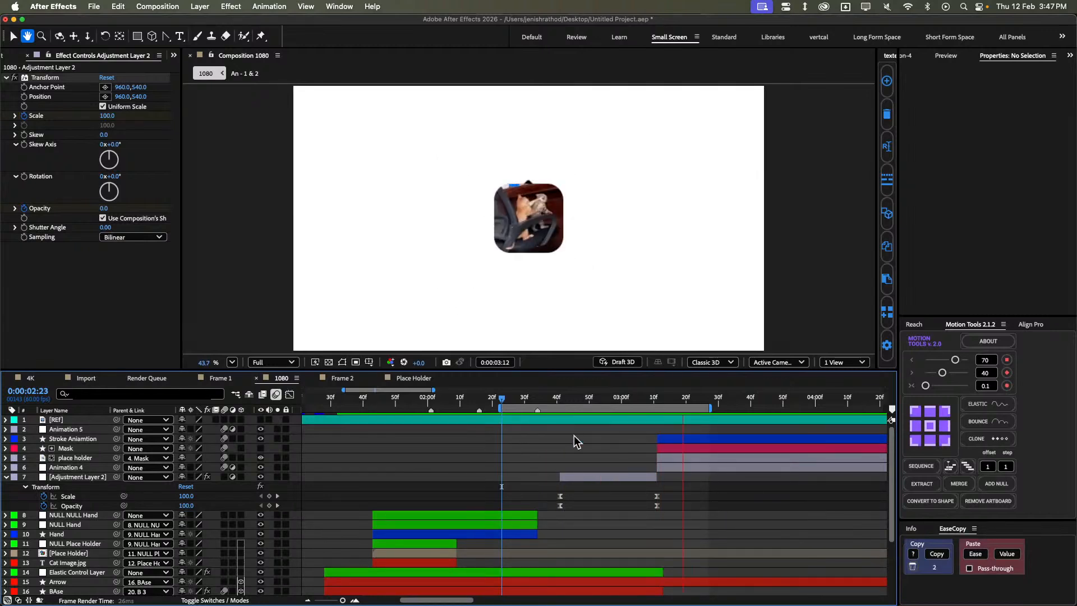
Set the four exit keyframes' easing influences to 100 and 0.1 again and save the project.
scroll(531, 511, "right", 5)
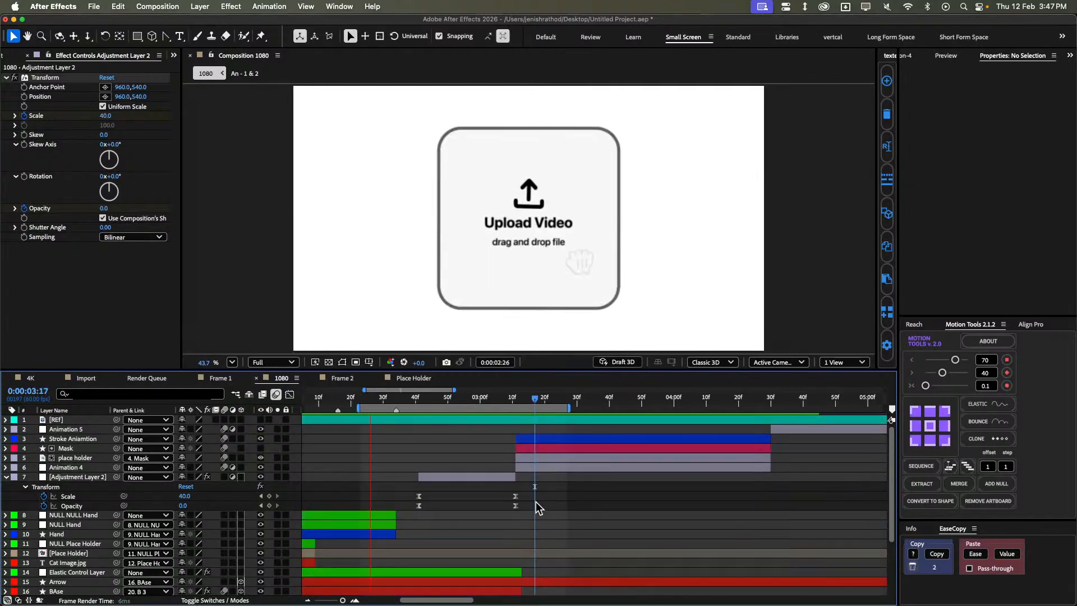
left_click_drag(537, 490, 384, 508)
left_click_drag(956, 360, 923, 373)
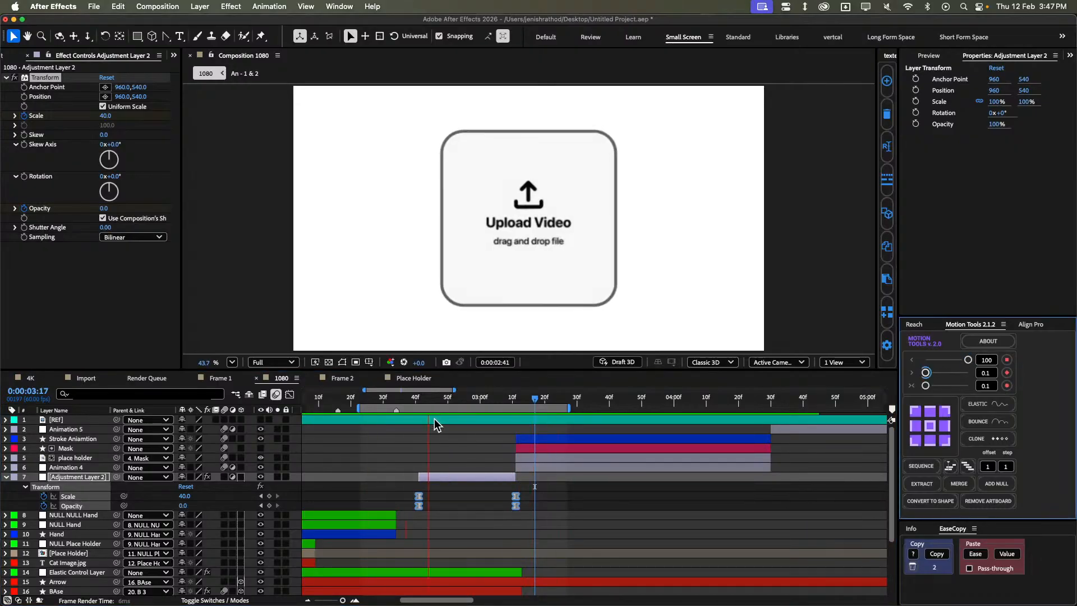
left_click_drag(468, 409, 521, 406)
left_click(596, 475)
key("semicolon")
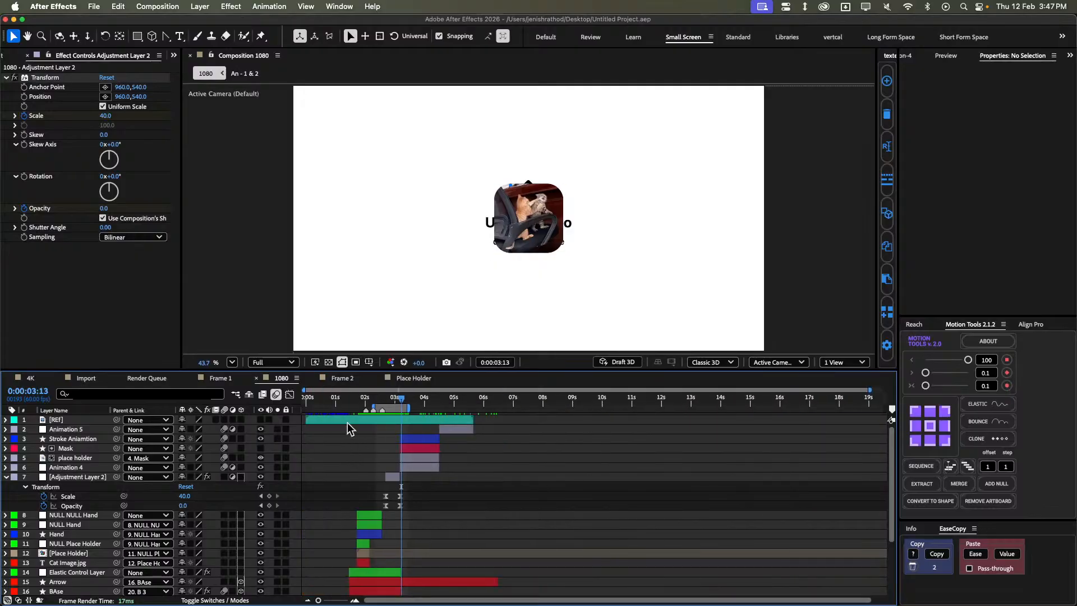
Extend the work area's start to 0:00:00:00, collapse all layer properties and preview the animation from the beginning.
key("Home")
key("b")
key("u")
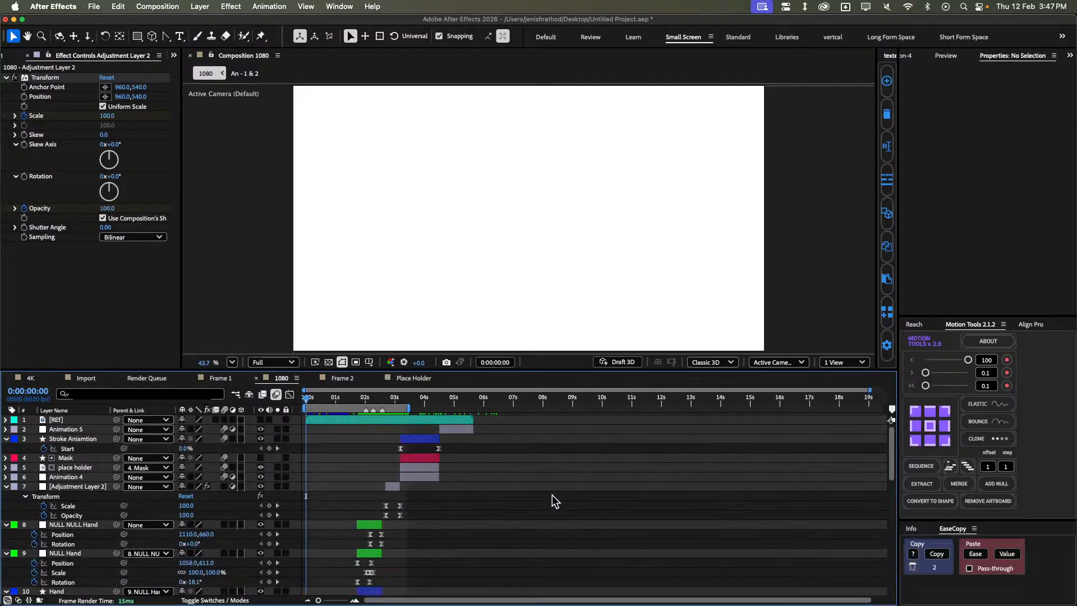
key("u")
scroll(348, 460, "down", 5)
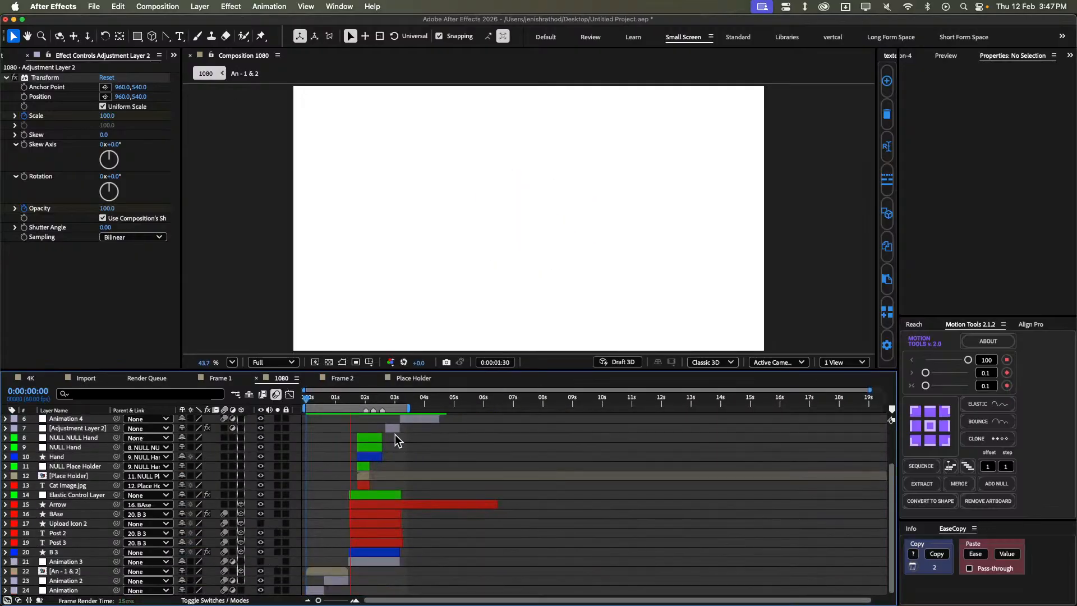
key("equal")
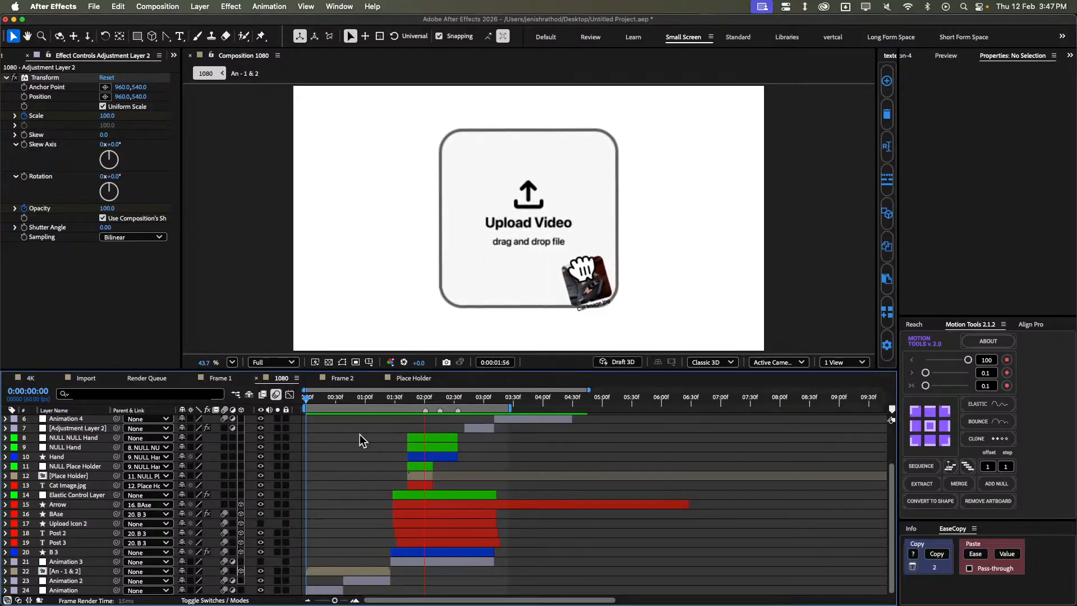
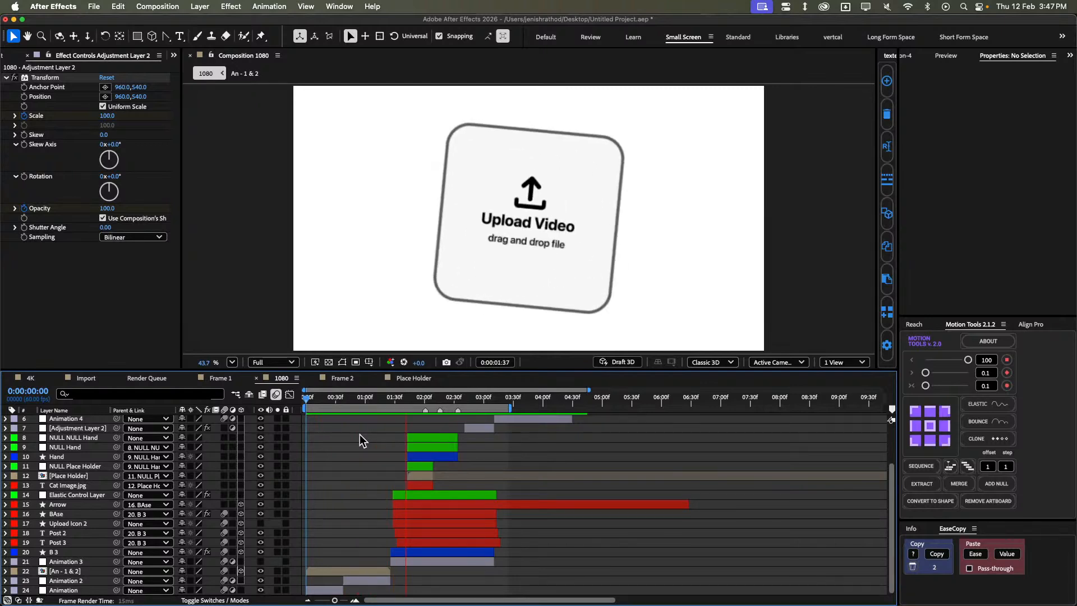
key("space")
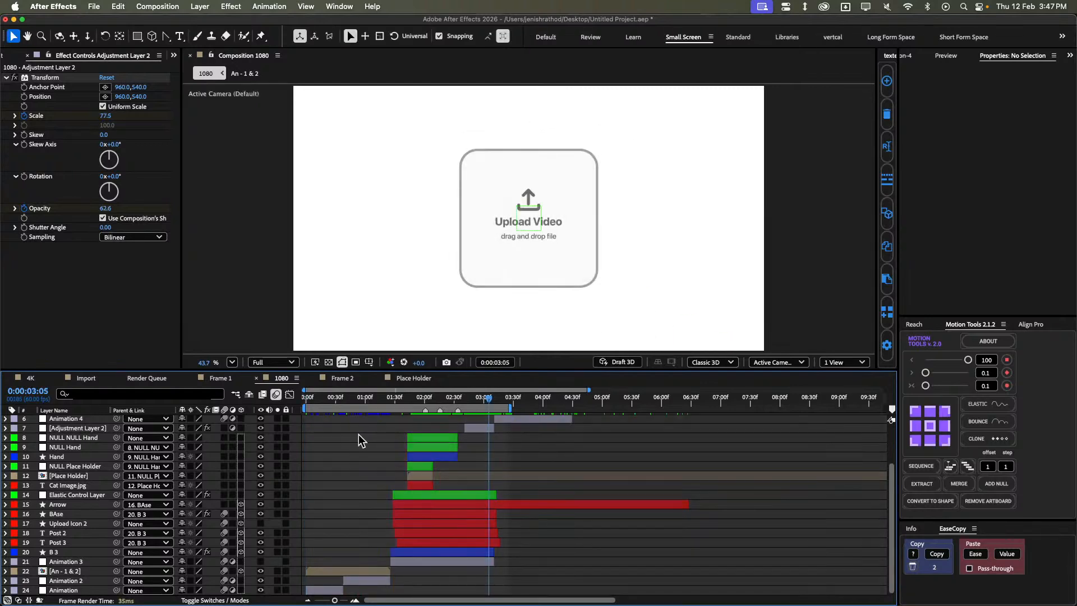
Reveal the B 3 layer's keyframes, set its Elastic Controller 2 Amplitude to 10 and preview the bounce.
left_click(460, 553)
key("u")
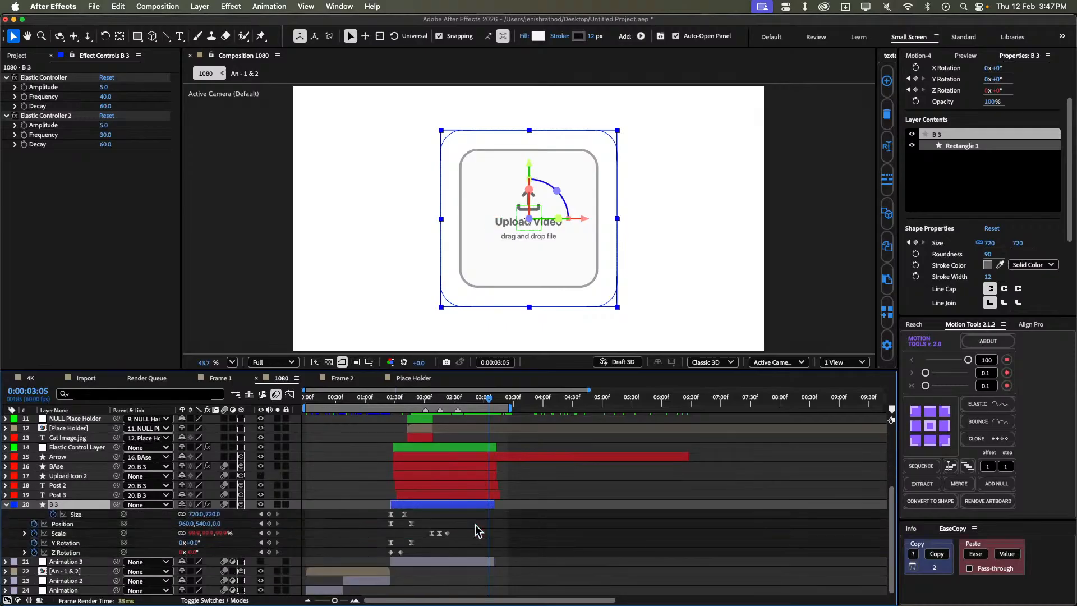
scroll(439, 524, "up", 2)
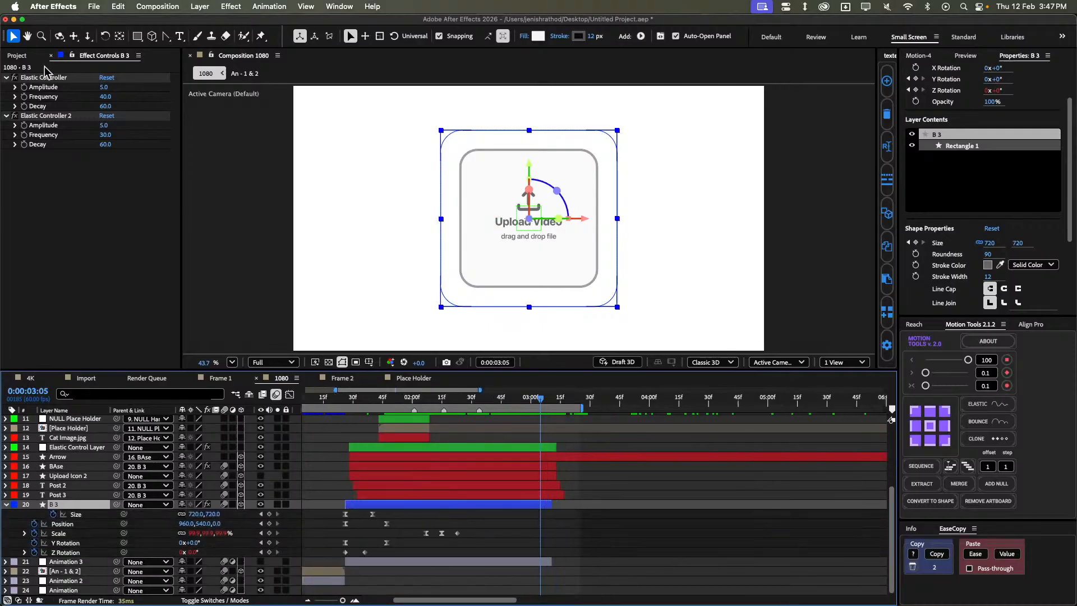
left_click(105, 126)
type("10")
key("Return")
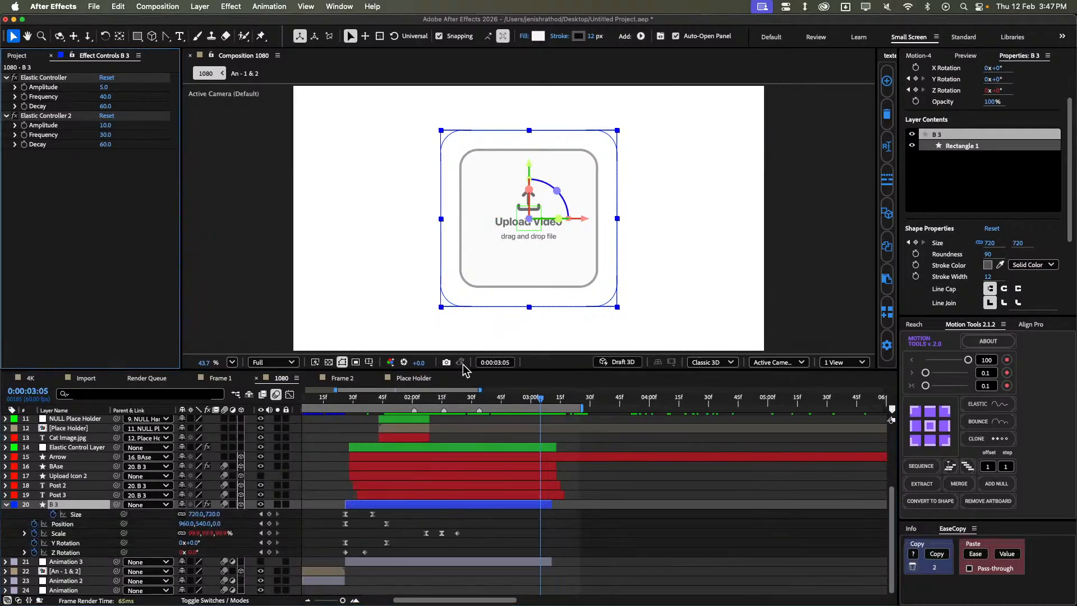
key("space")
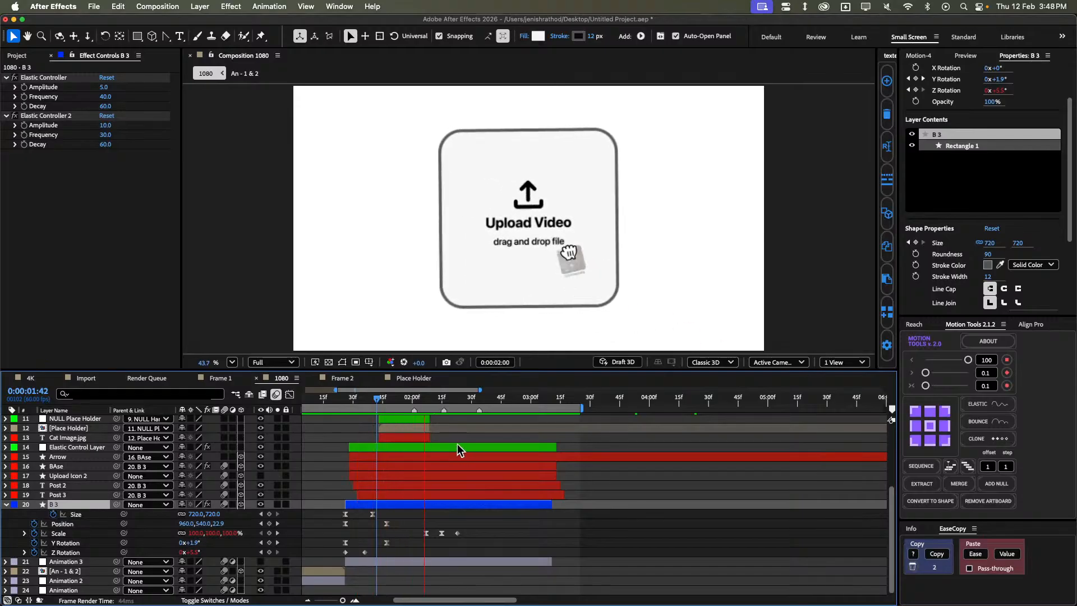
key("space")
Move B 3's last Scale keyframe to 0:00:02:29, 14 frames after the middle Scale keyframe.
key("j")
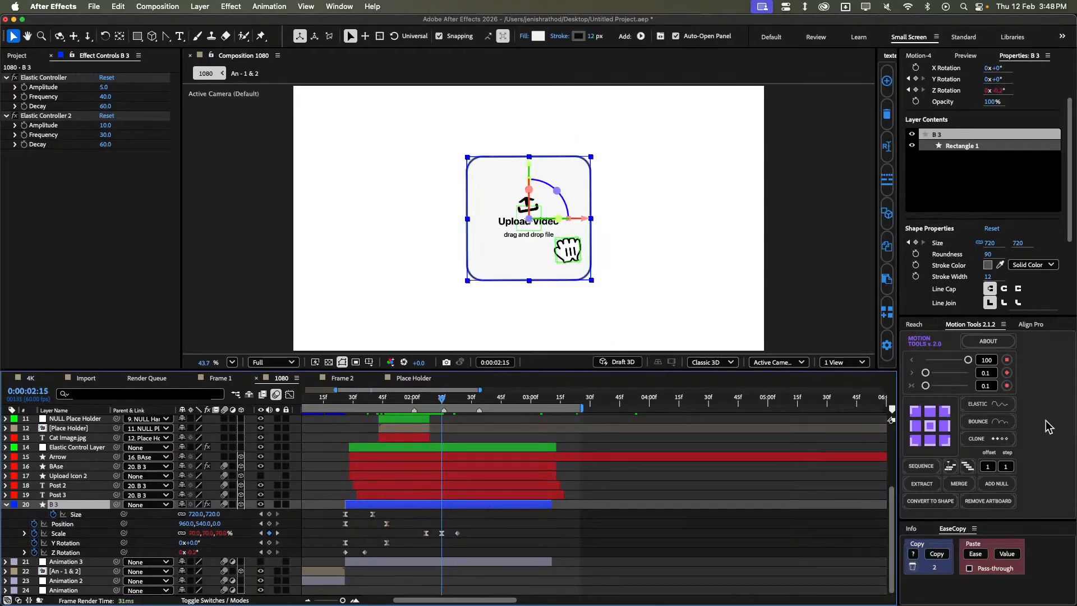
left_click(914, 325)
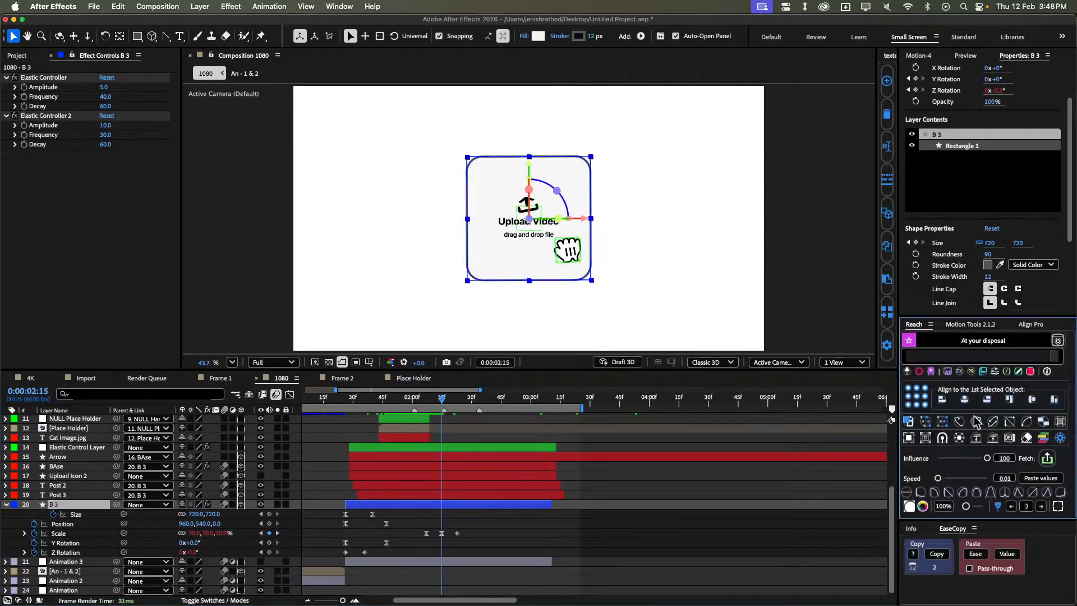
left_click(1042, 506)
left_click(1041, 506)
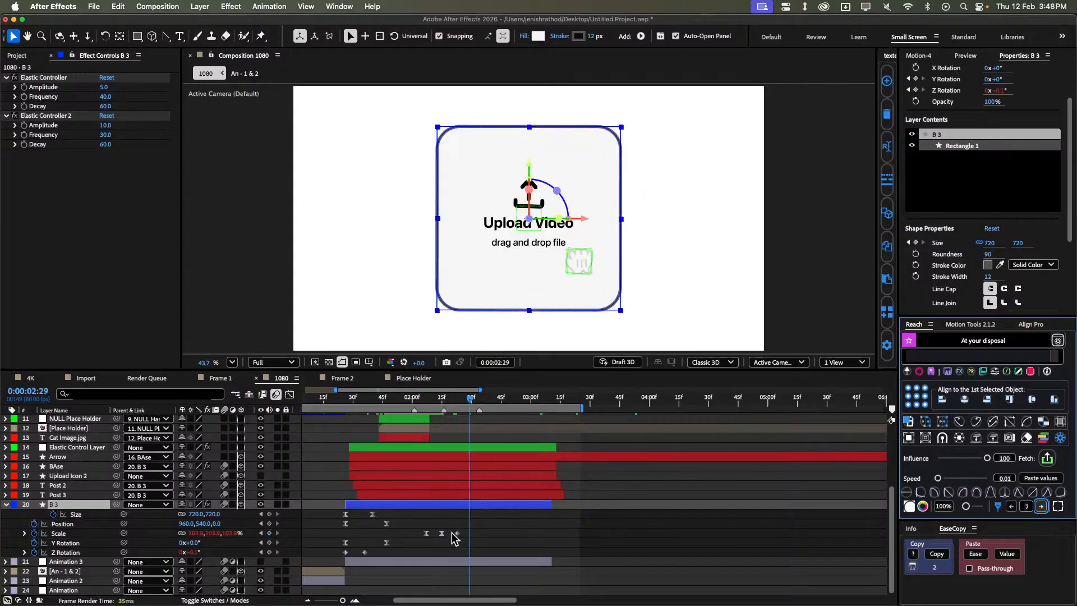
left_click_drag(458, 534, 470, 539)
left_click(487, 525)
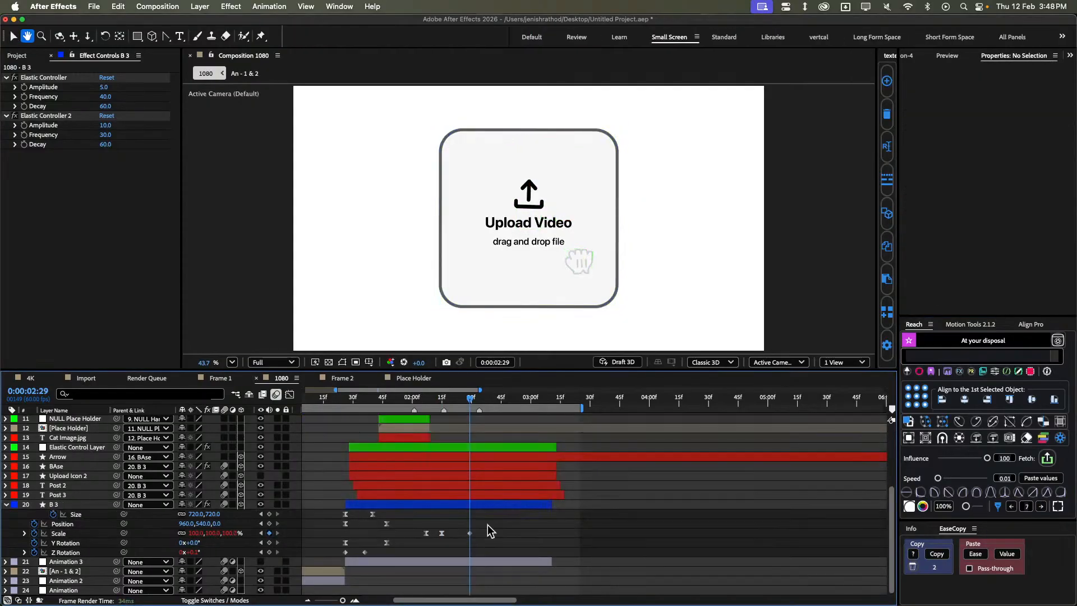
Preview and save the project with the retimed bounce, and return the current time to 0:00:03:11.
key("space")
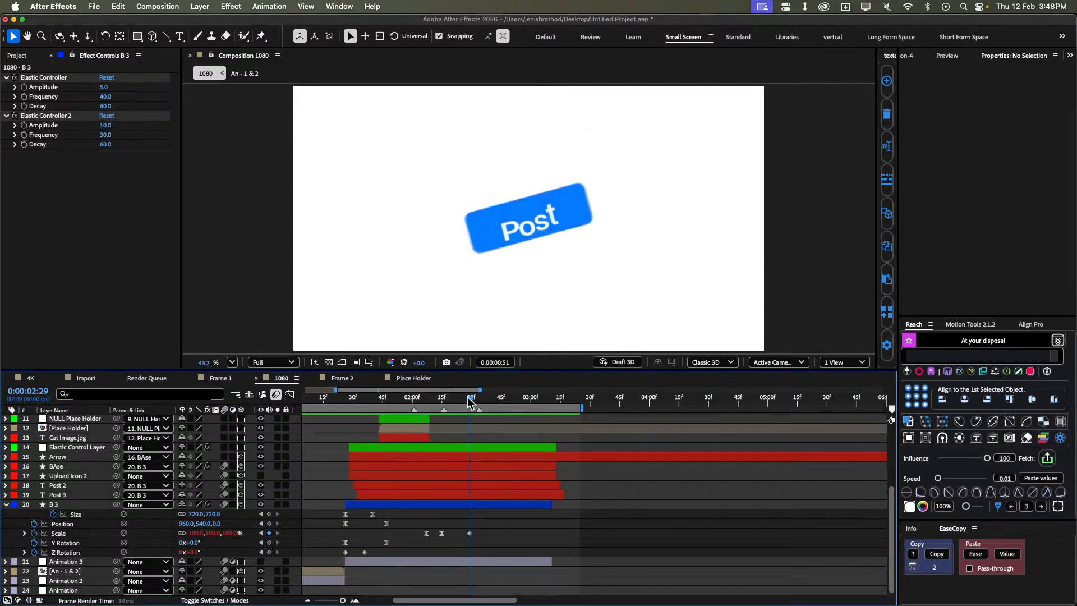
key("super+s")
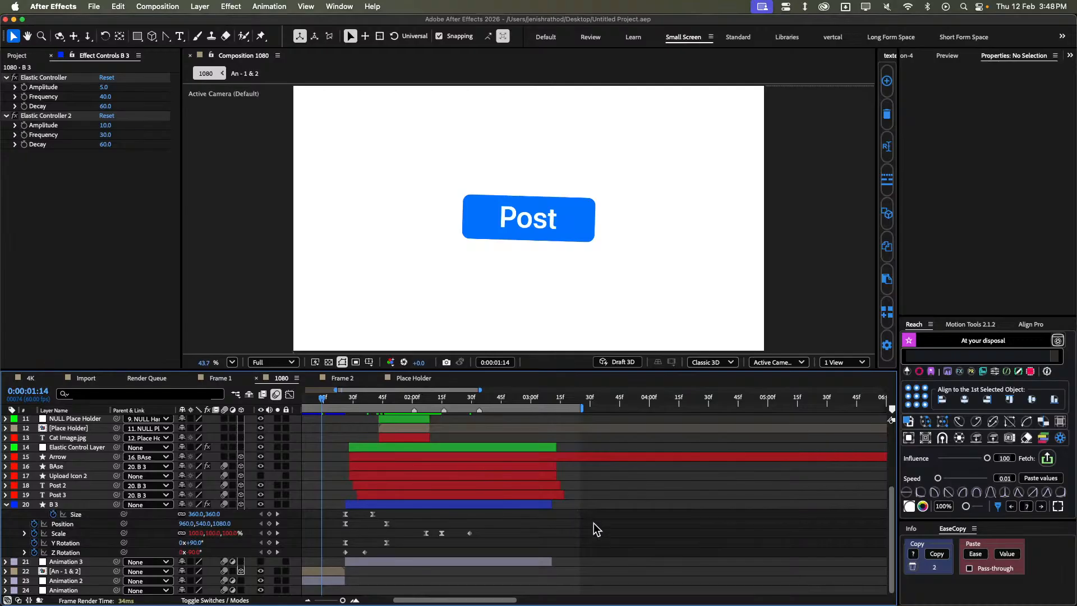
scroll(583, 515, "up", 6)
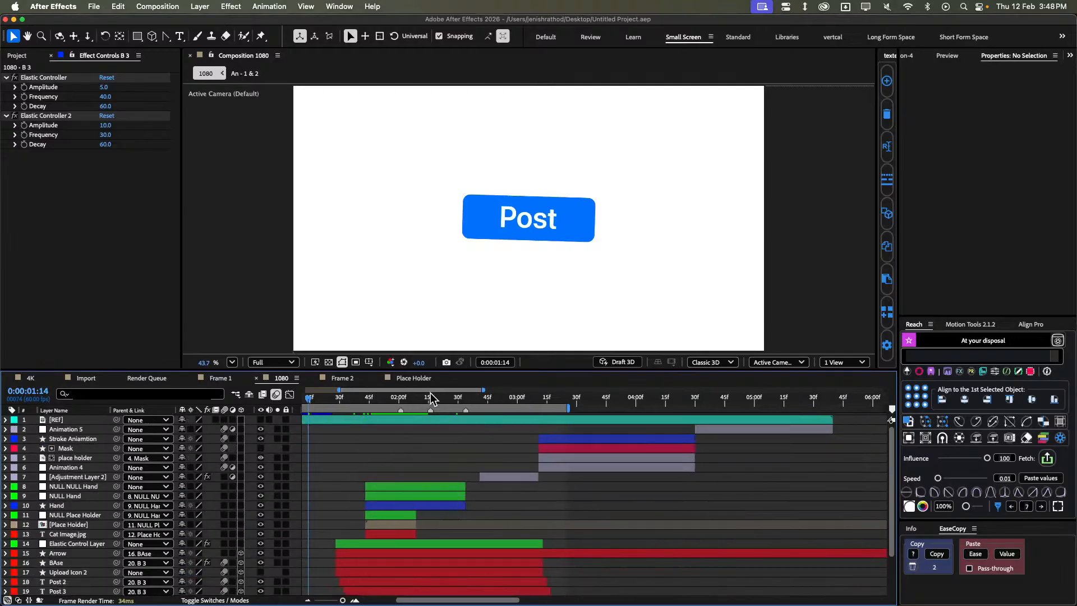
left_click_drag(431, 394, 540, 398)
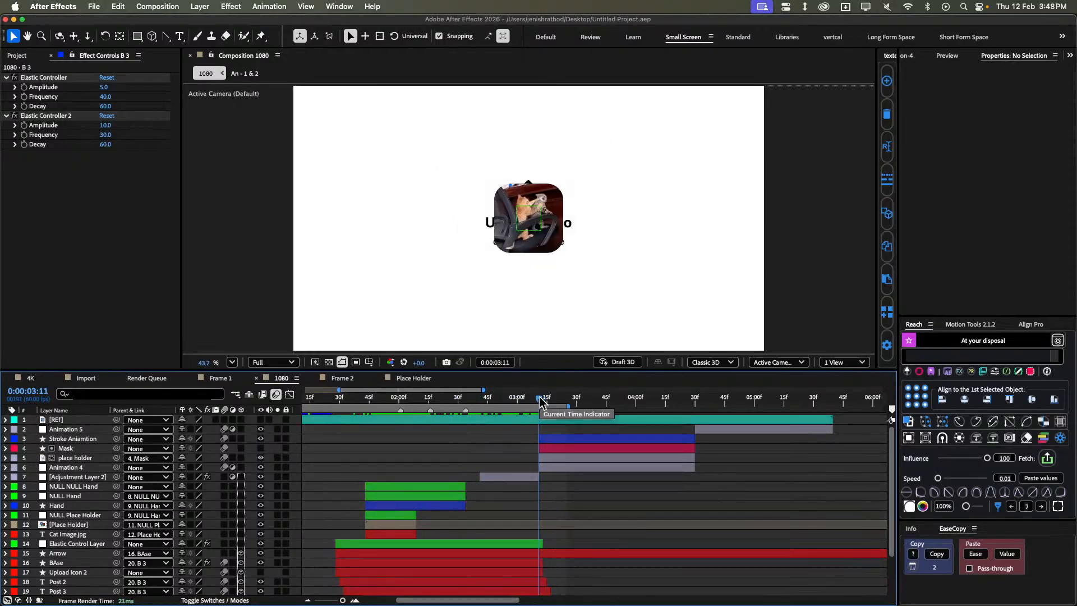
Show the [REF] layer, scrub the reference from 0:00:03:11 to 0:00:03:37 to examine the uploading scene's entrance, and save the project.
left_click(260, 419)
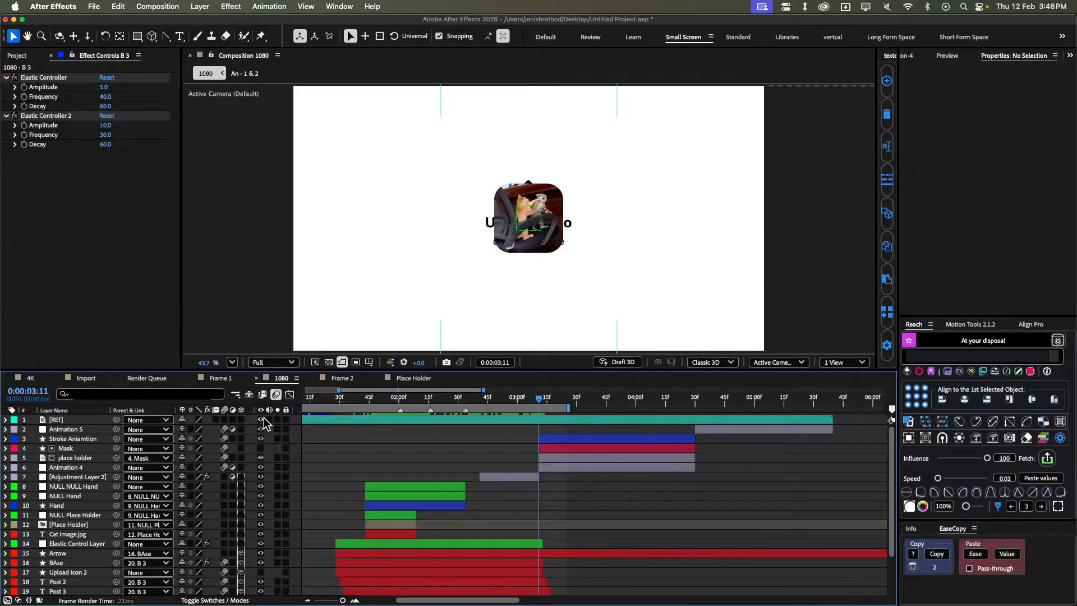
left_click_drag(566, 227, 558, 271)
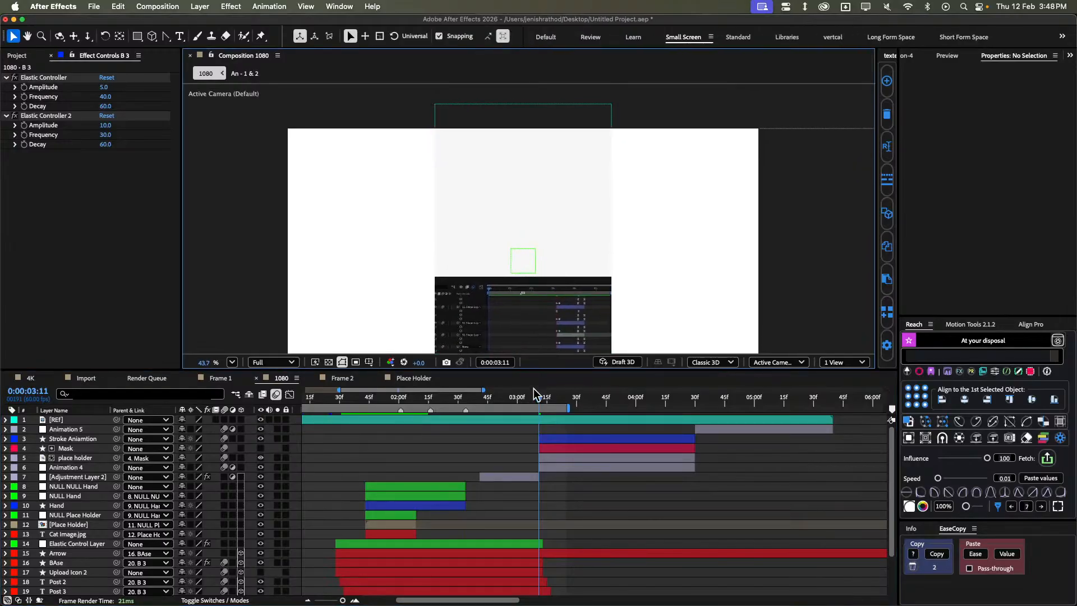
left_click_drag(540, 398, 590, 411)
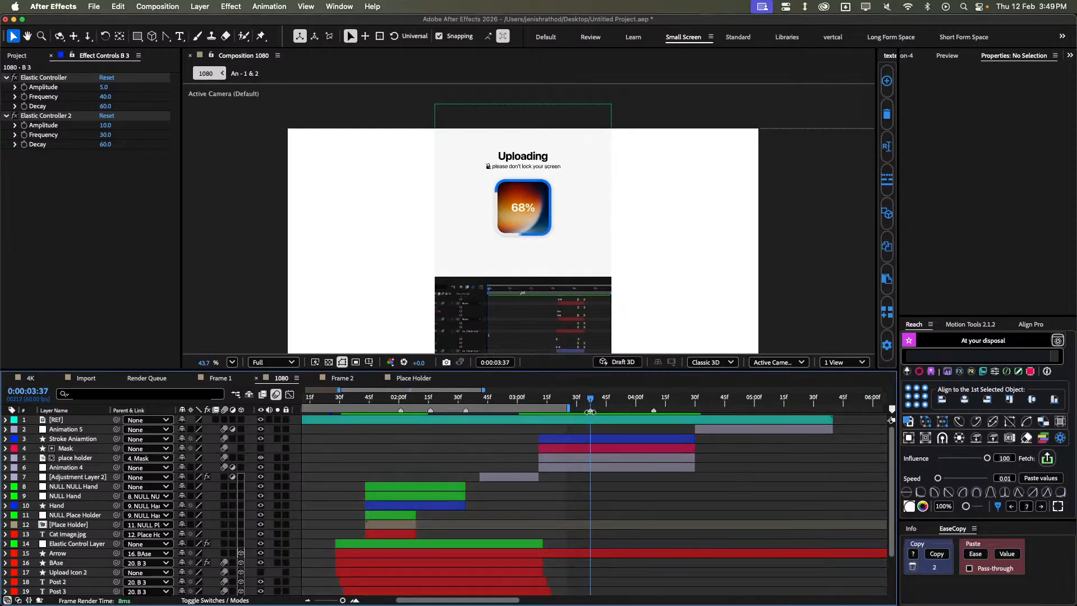
key("super+s")
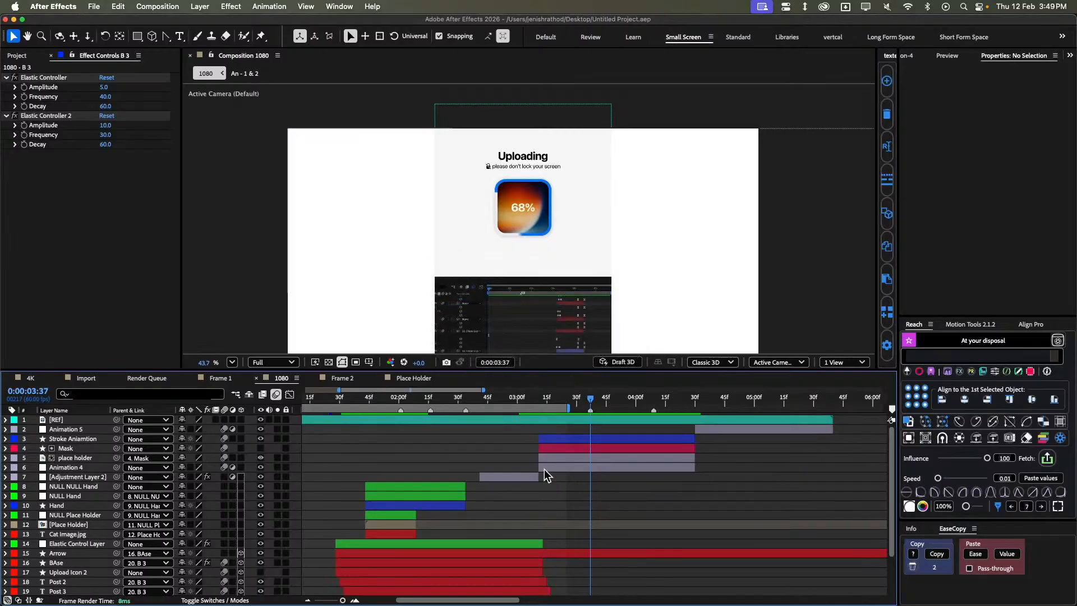
Return the current time to 0:00:03:11 and hide the [REF] layer.
key("super+shift+Left")
key("super+shift+Left")
key("super+Left")
key("super+Left")
key("super+Left")
key("super+Left")
key("super+Left")
key("super+Left")
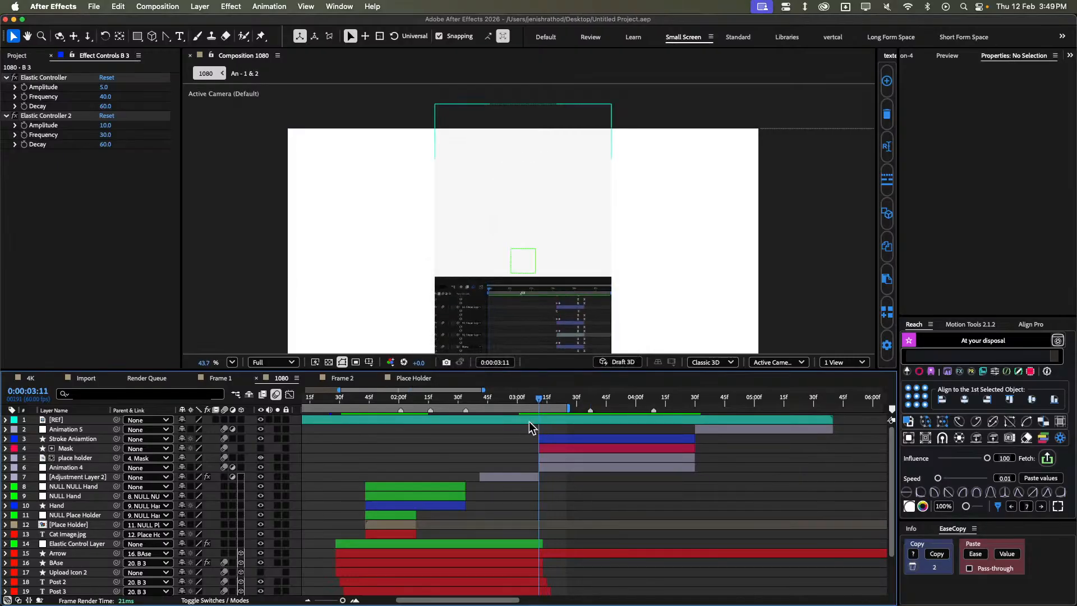
left_click(261, 420)
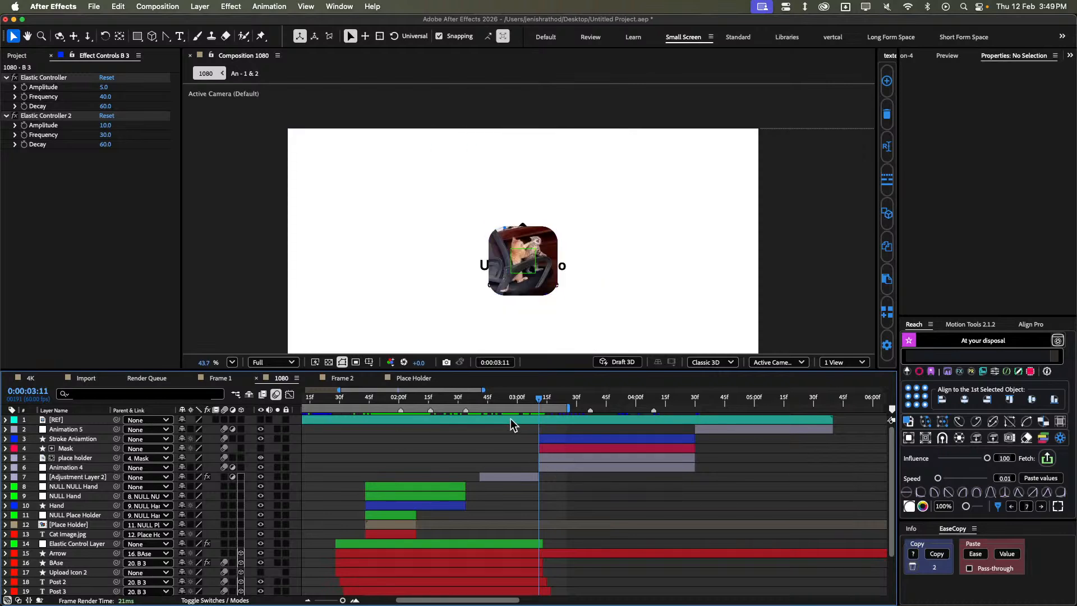
Add a new adjustment layer starting at 0:00:03:11 and trim its end to 0:00:04:30, removing the remainder.
key("super+alt+y")
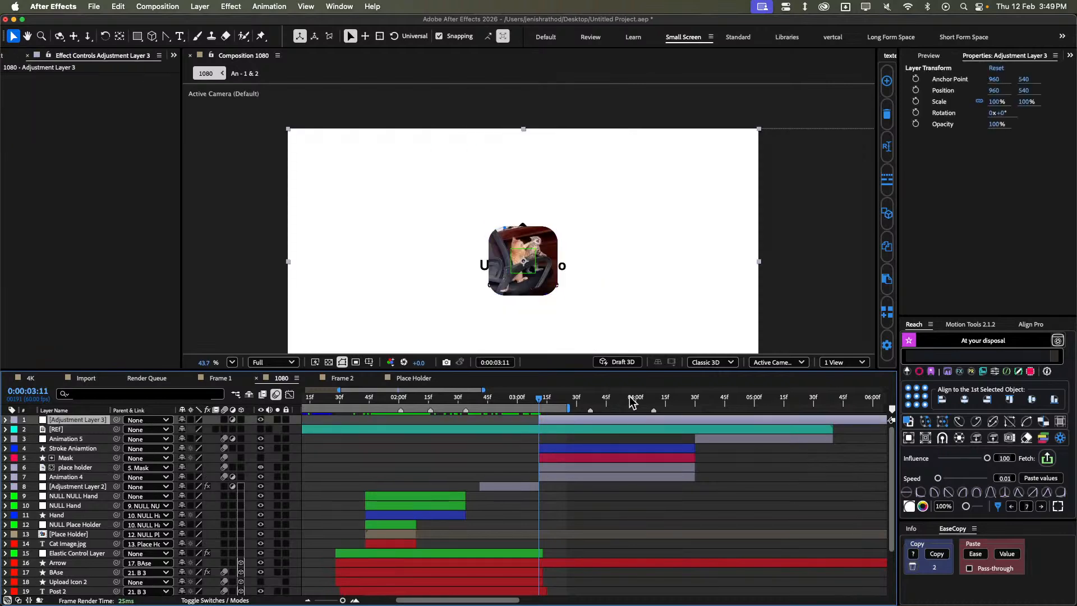
left_click(653, 400)
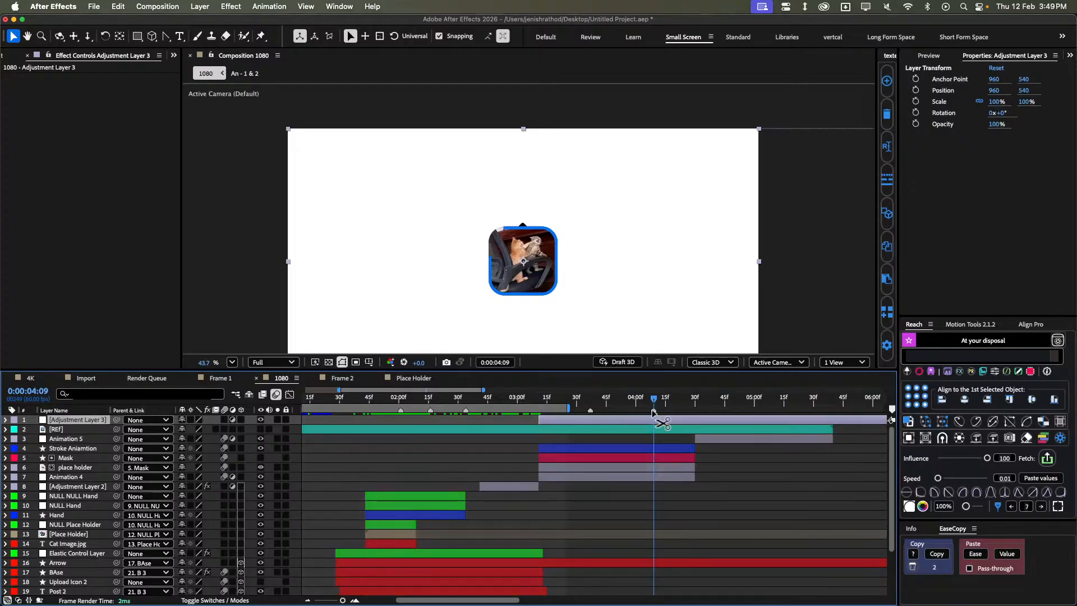
left_click_drag(655, 409, 692, 430)
key("Page_Down")
key("Page_Down")
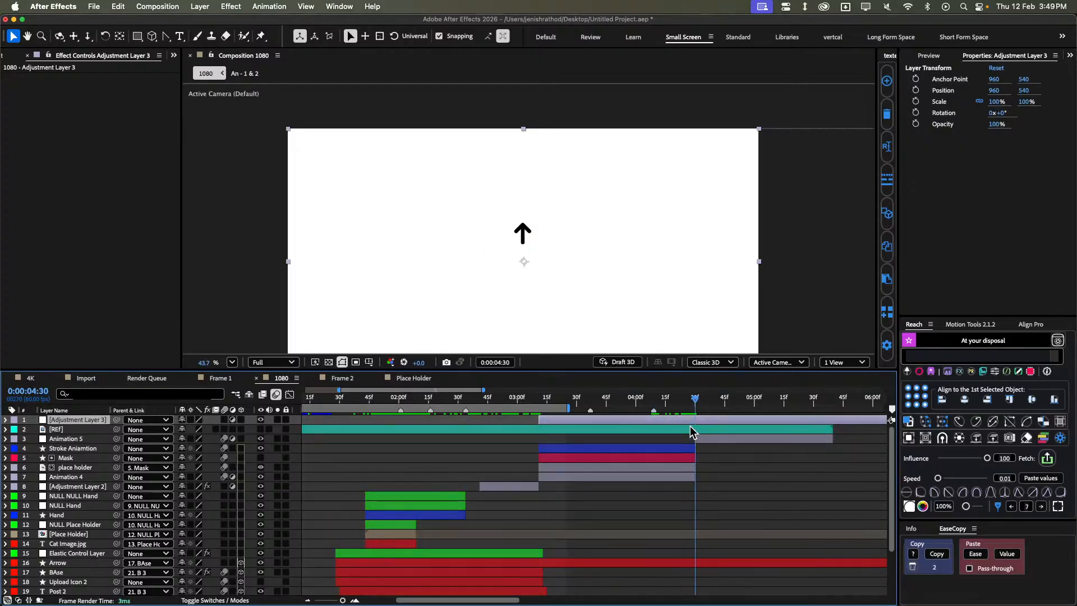
key("super+shift+d")
key("Delete")
Apply the Transform effect to the new Adjustment Layer 3.
left_click(530, 400)
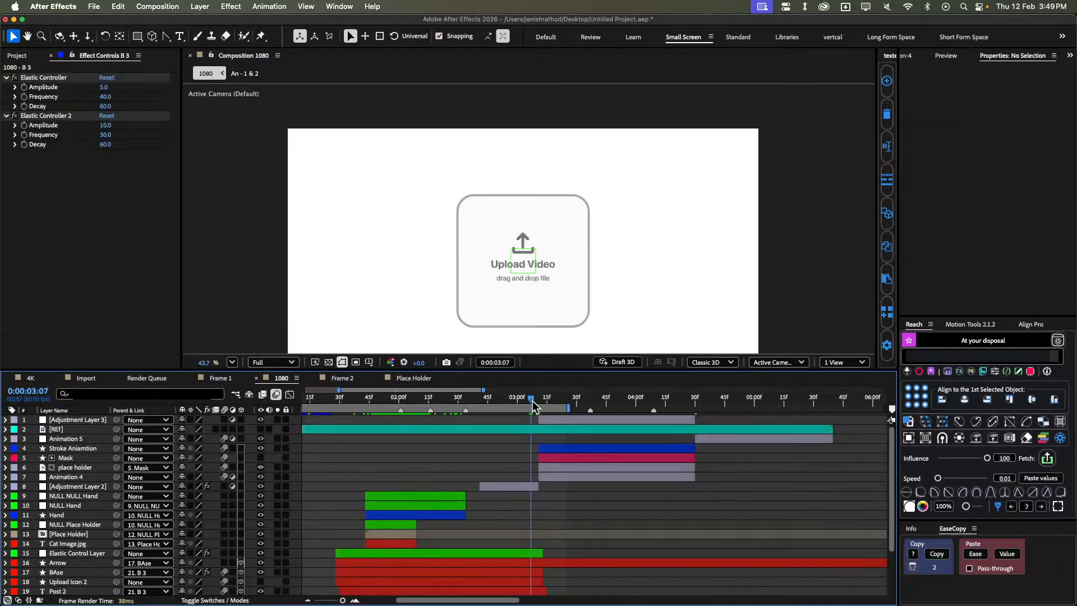
left_click(548, 419)
key("ctrl+space")
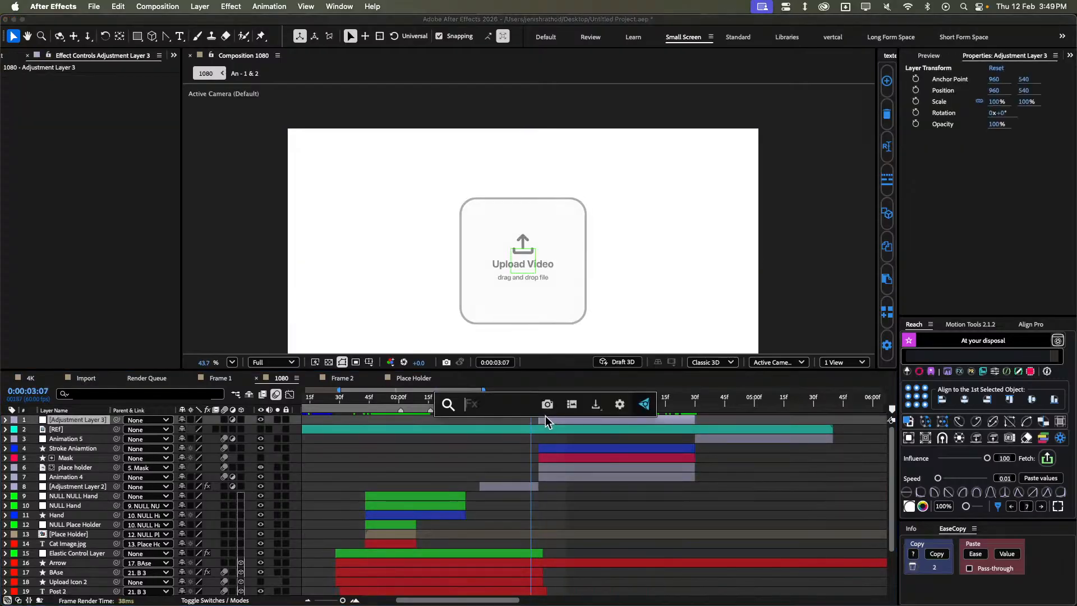
type("te")
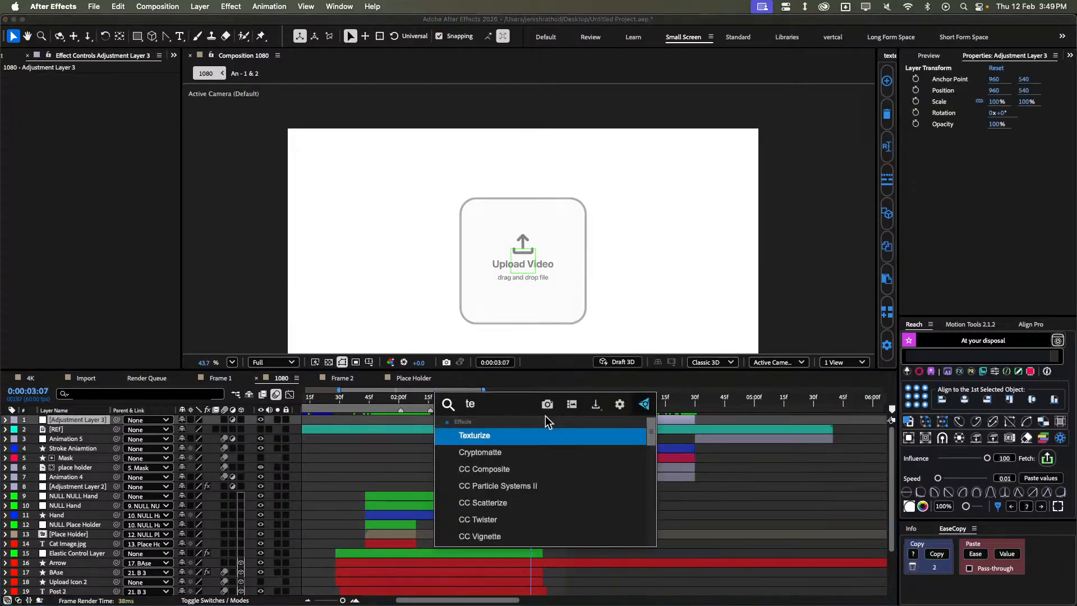
key("BackSpace")
type("ra")
left_click(498, 451)
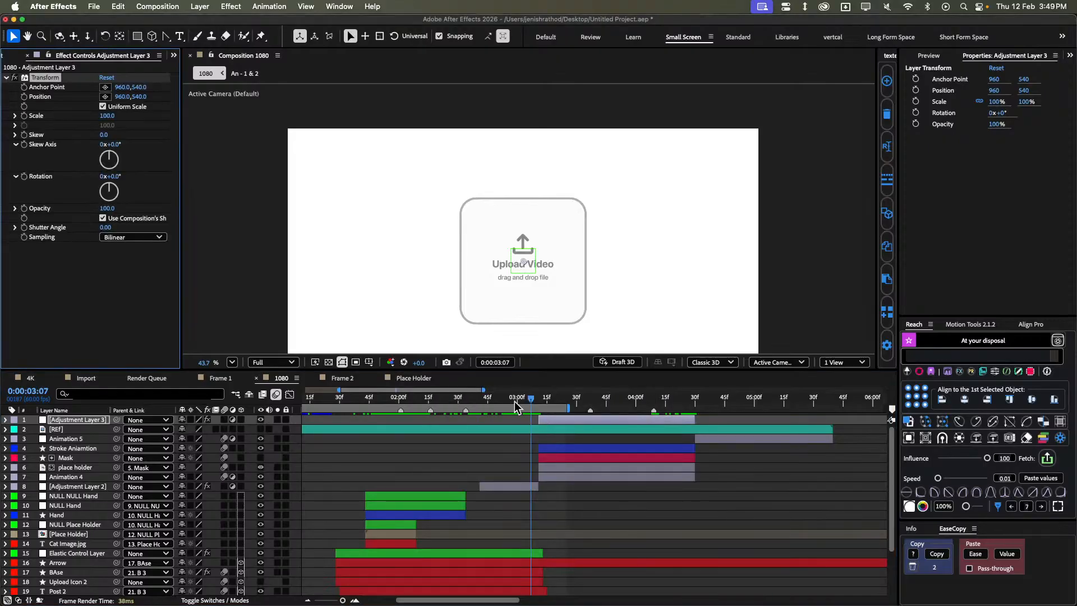
Keyframe Adjustment Layer 3's Transform effect at its start, 0:00:03:11, with Scale 120 and Opacity 0.
key("i")
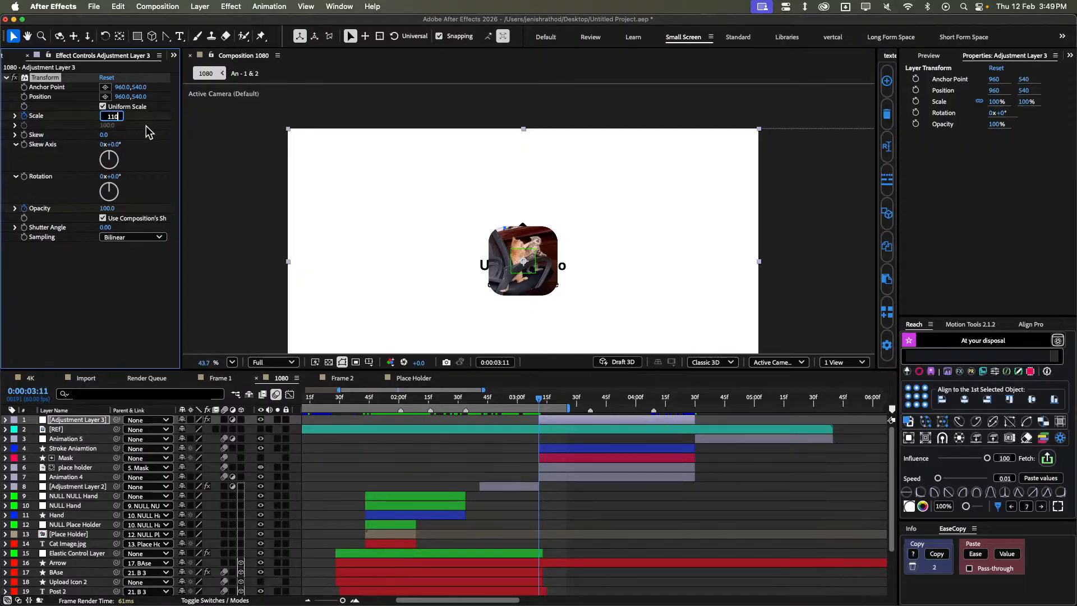
type("110")
key("Return")
left_click_drag(100, 206, 23, 215)
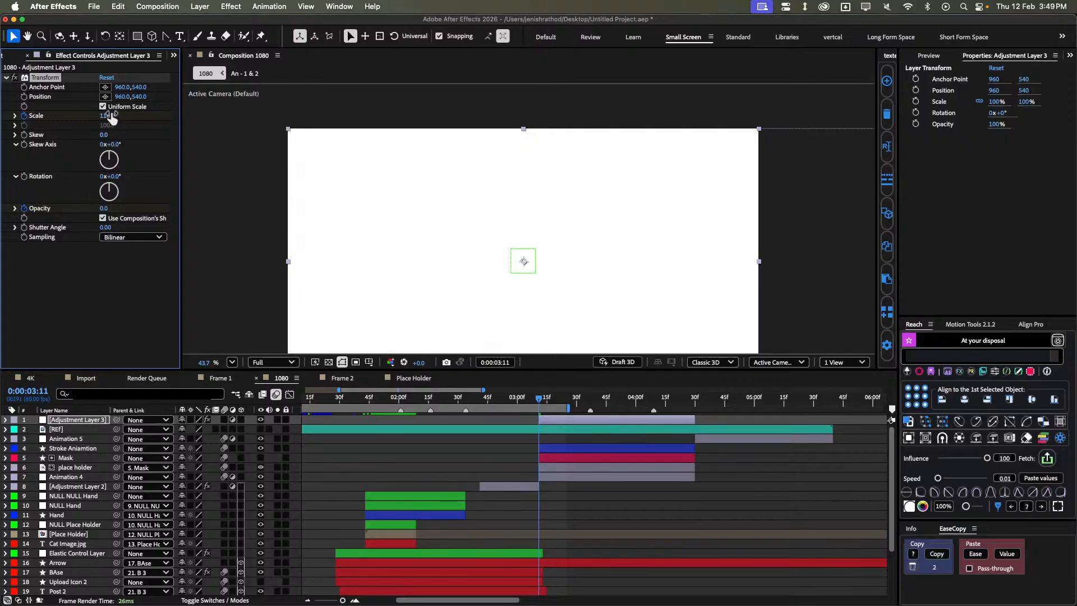
type("120")
key("Return")
At 0:00:03:37, keyframe Adjustment Layer 3's Transform effect to Scale 100 and Opacity 100.
left_click(590, 403)
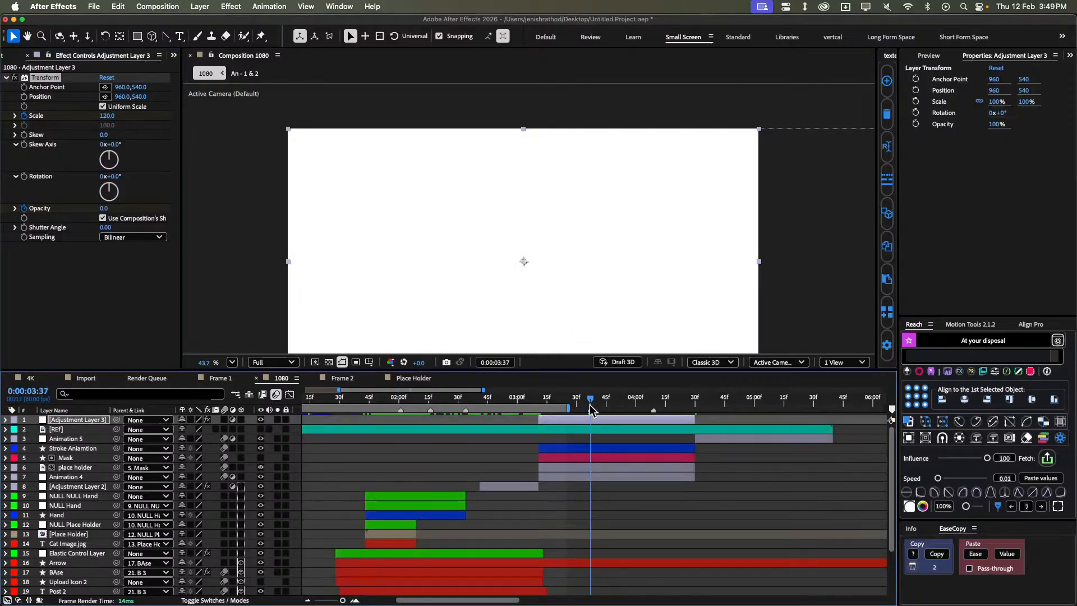
left_click(111, 116)
type("100")
key("Return")
left_click_drag(104, 211, 460, 211)
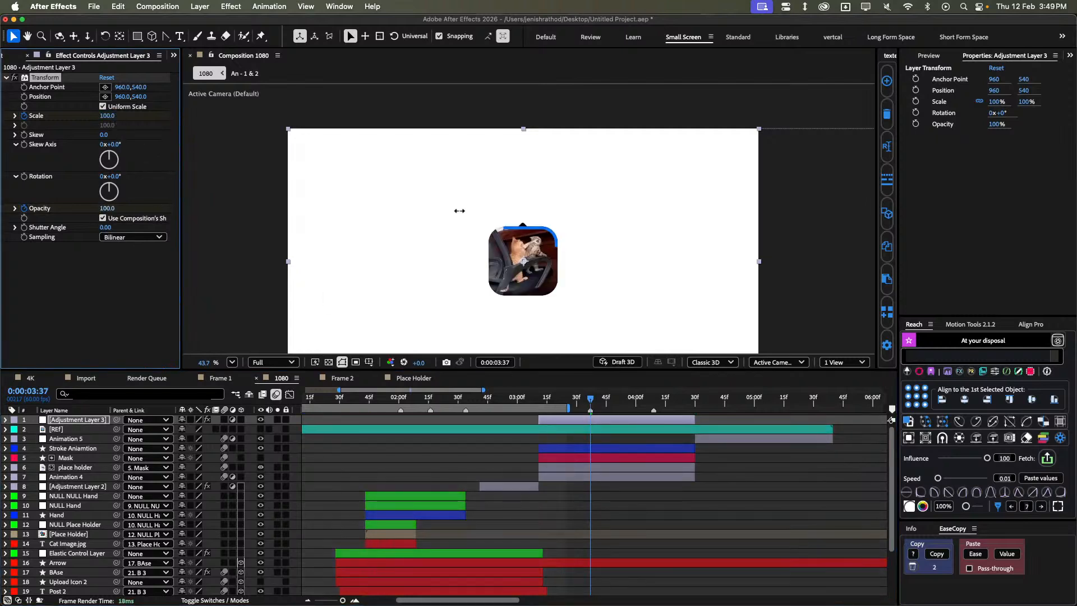
Reveal Adjustment Layer 3's Scale and Opacity keyframes and ease them with a Motion Tools value of 100.
key("u")
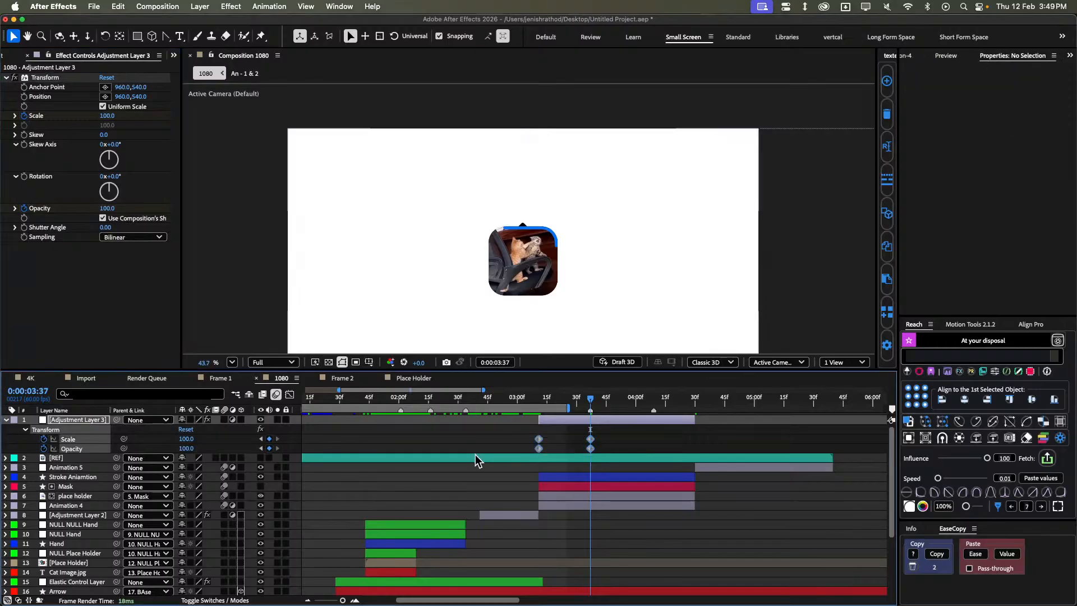
left_click(962, 326)
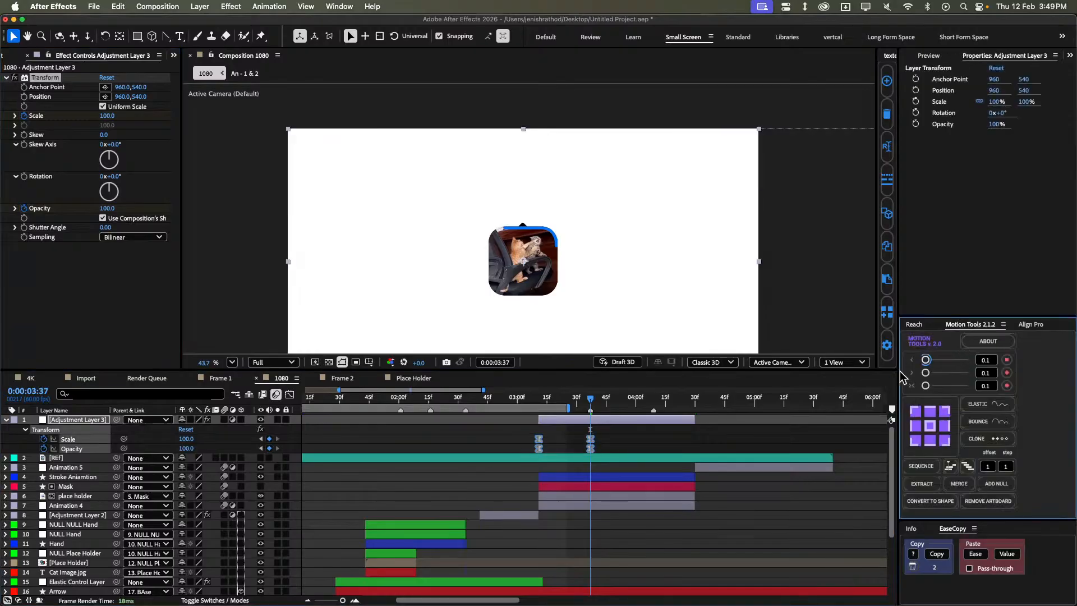
left_click(608, 441)
Set the work area from 0:00:02:46 to about 0:00:04:00 and preview the cat image's scale-and-fade entrance.
left_click_drag(593, 401, 490, 410)
key("n")
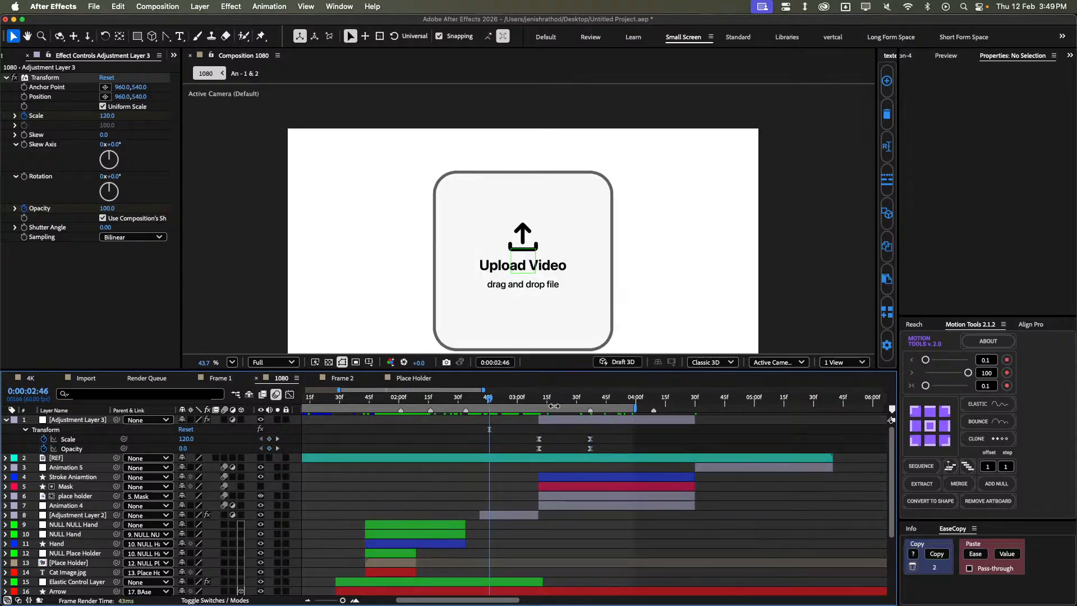
key("b")
key("space")
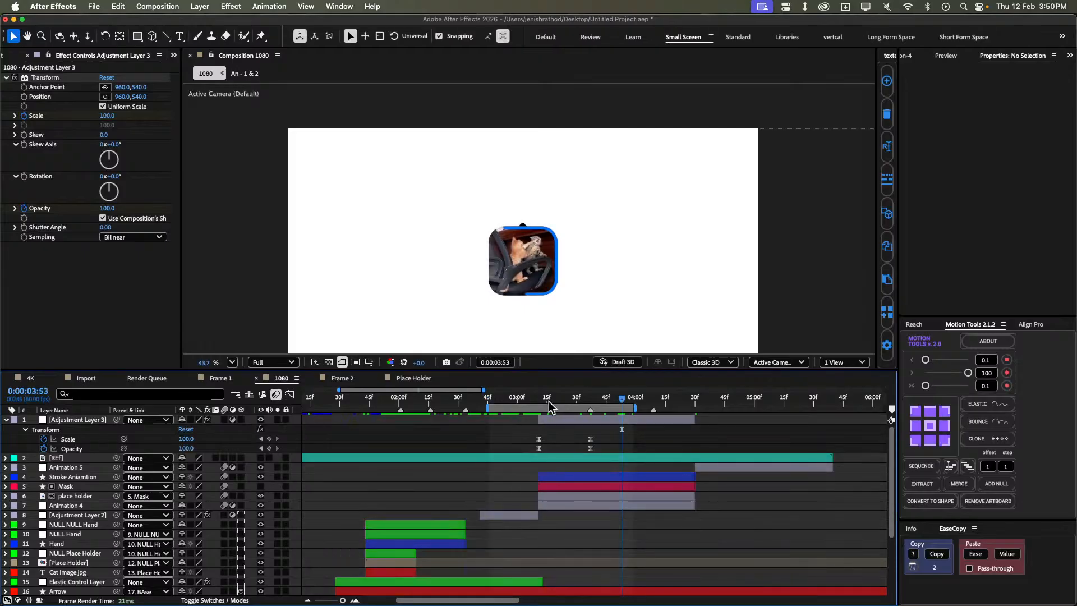
left_click(391, 311)
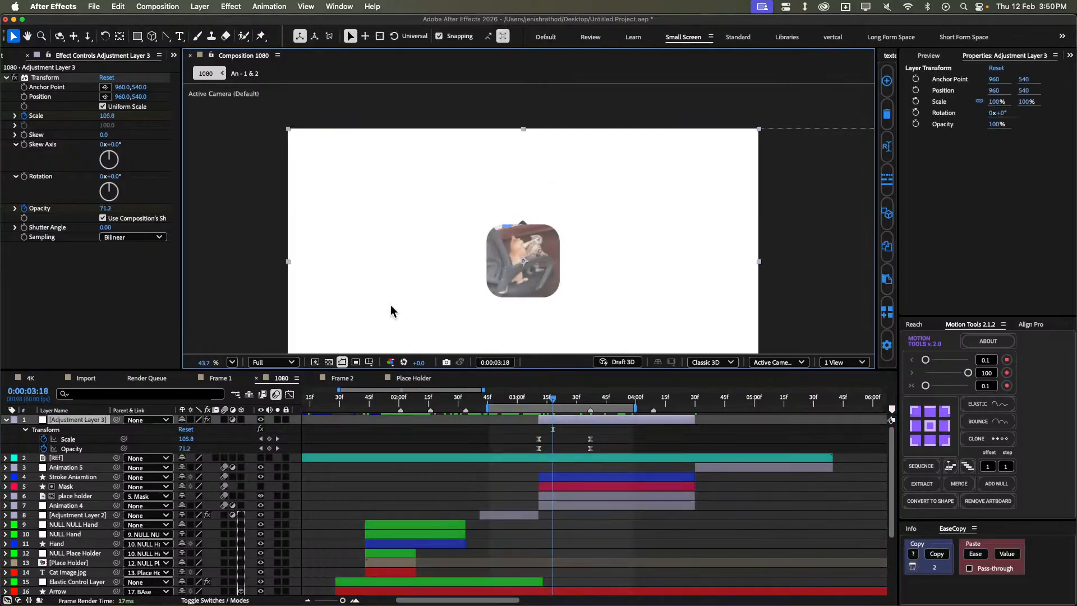
Fit the whole composition in the viewer and preview the transition from 0:00:02:58 through 0:00:03:50.
left_click(267, 364)
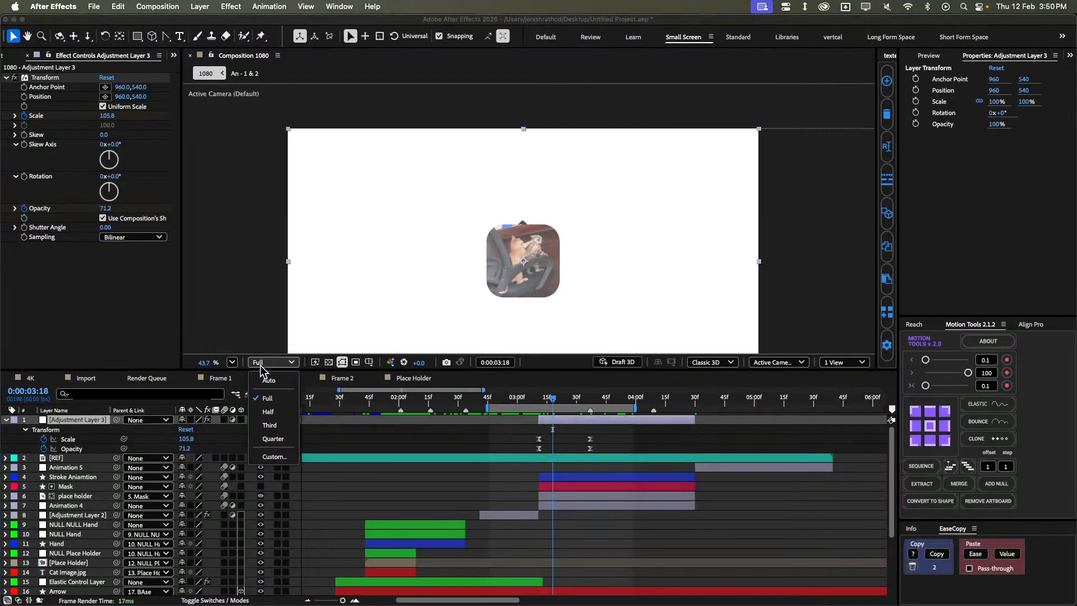
left_click(237, 364)
left_click(233, 363)
left_click(251, 392)
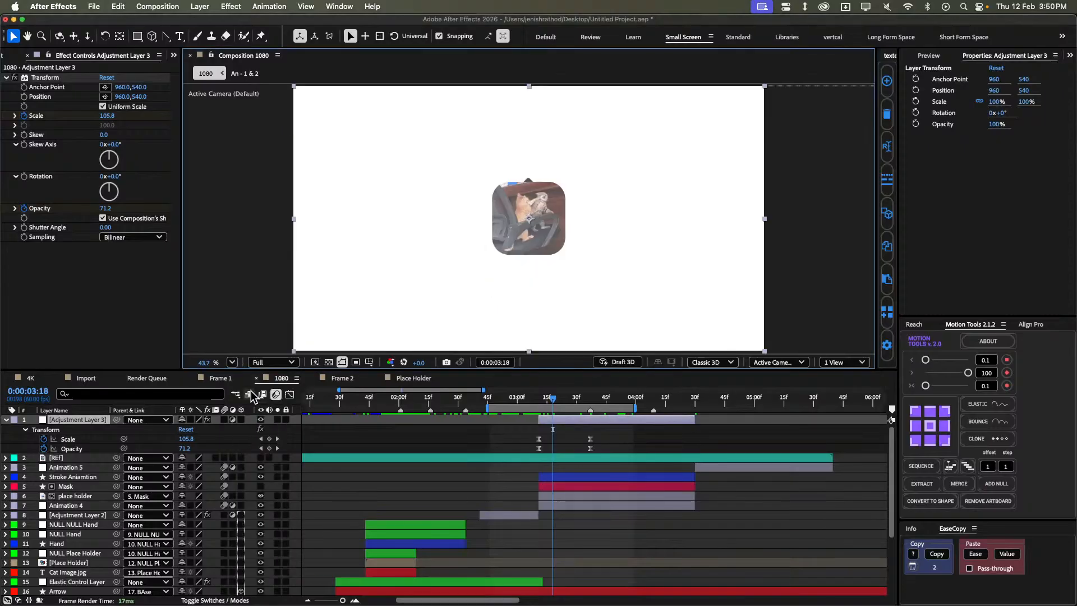
left_click(439, 473)
left_click(513, 402)
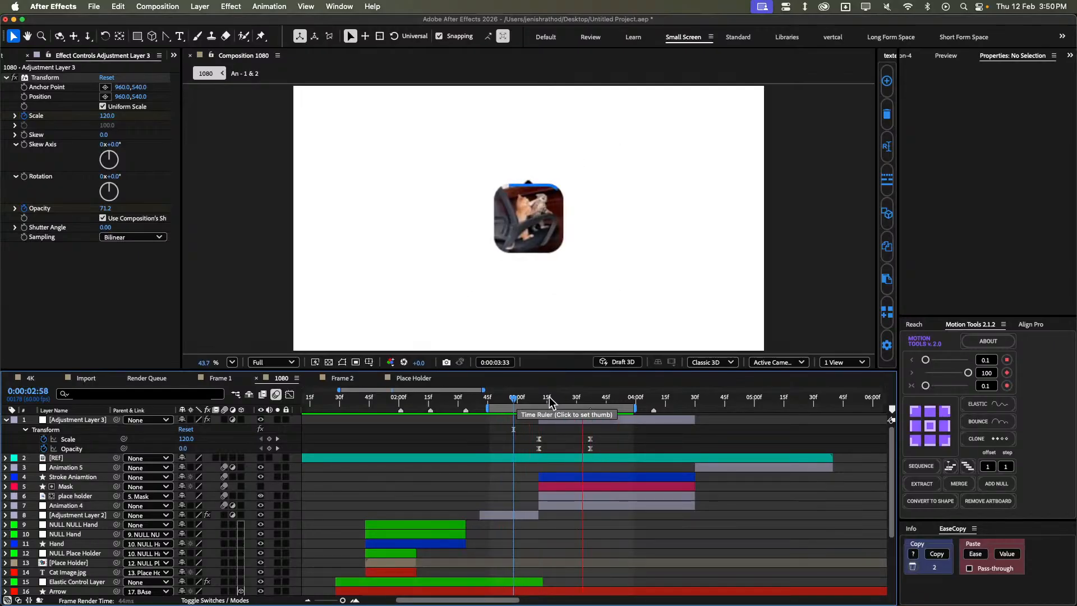
left_click(616, 399)
Split the Arrow layer at 0:00:03:11 and remove the part that runs on into the cat image scene.
scroll(566, 465, "down", 5)
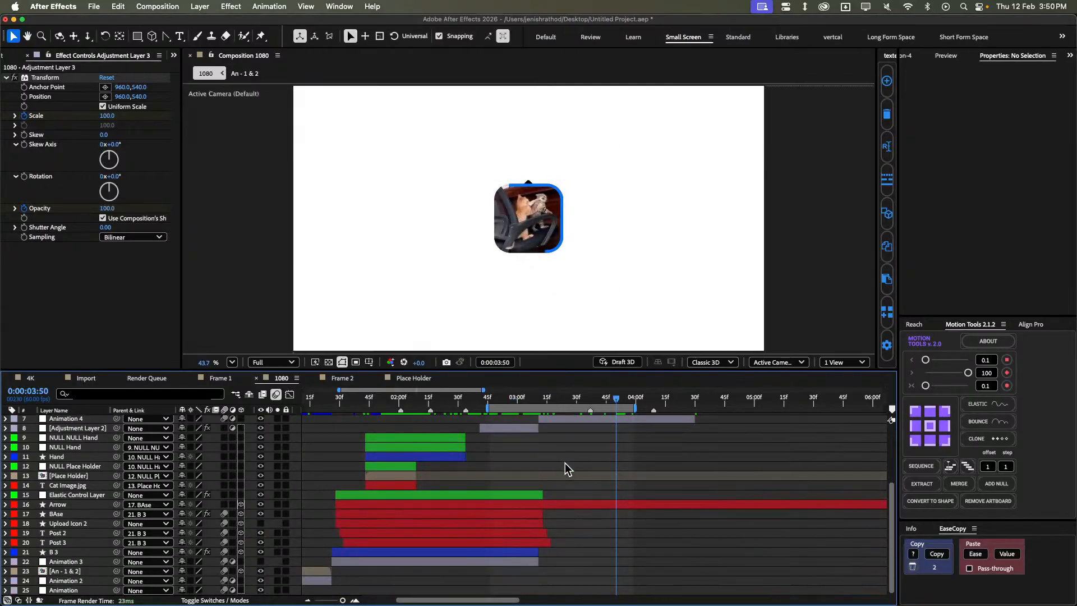
left_click(597, 505)
left_click(540, 400)
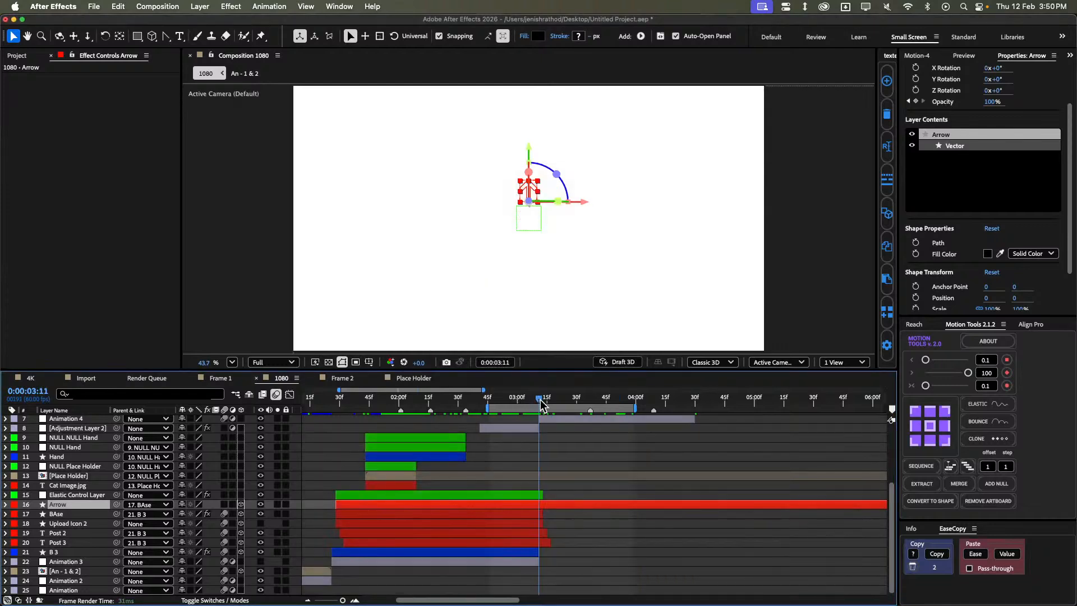
scroll(536, 495, "up", 3)
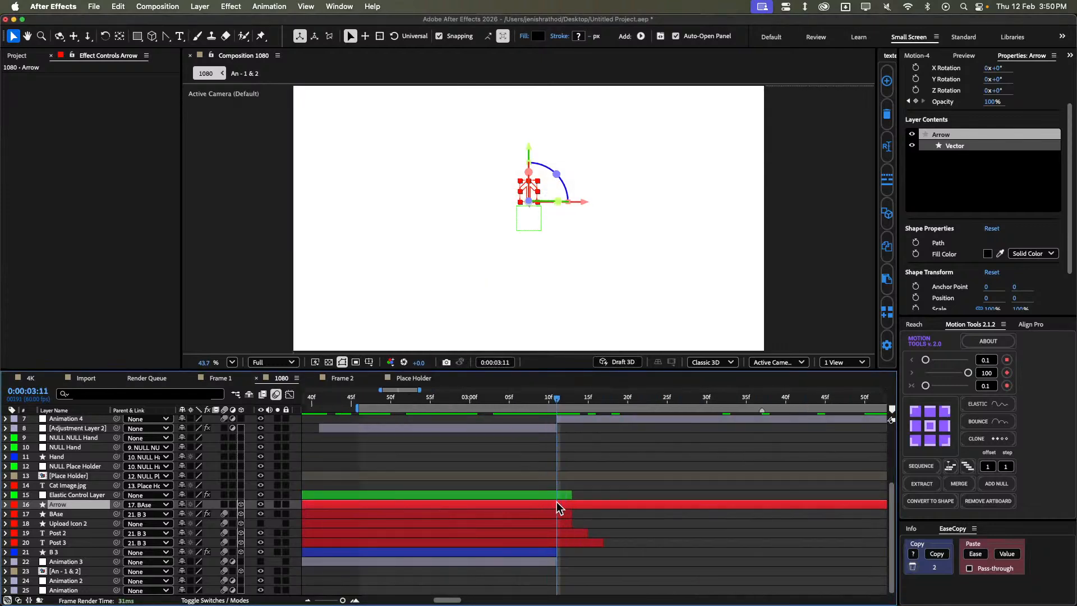
key("super+shift+d")
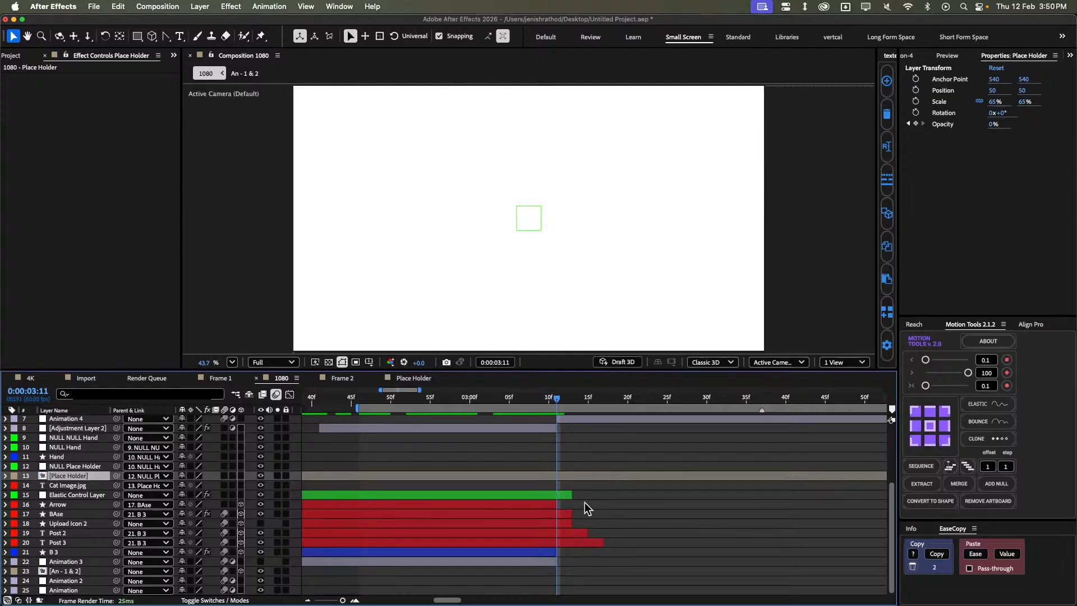
Trim the layers from Elastic Control Layer through Post 3 to end at 0:00:03:11, deleting the leftover pieces.
left_click(594, 505)
left_click(557, 496)
left_click(578, 547, "shift")
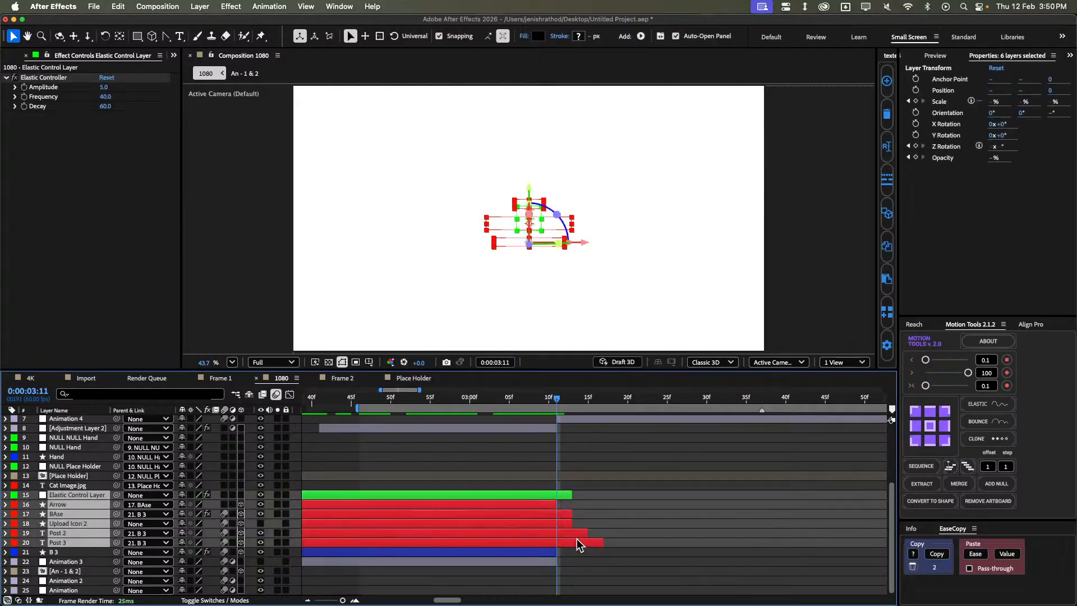
key("super+shift+d")
key("Delete")
key("minus")
key("minus")
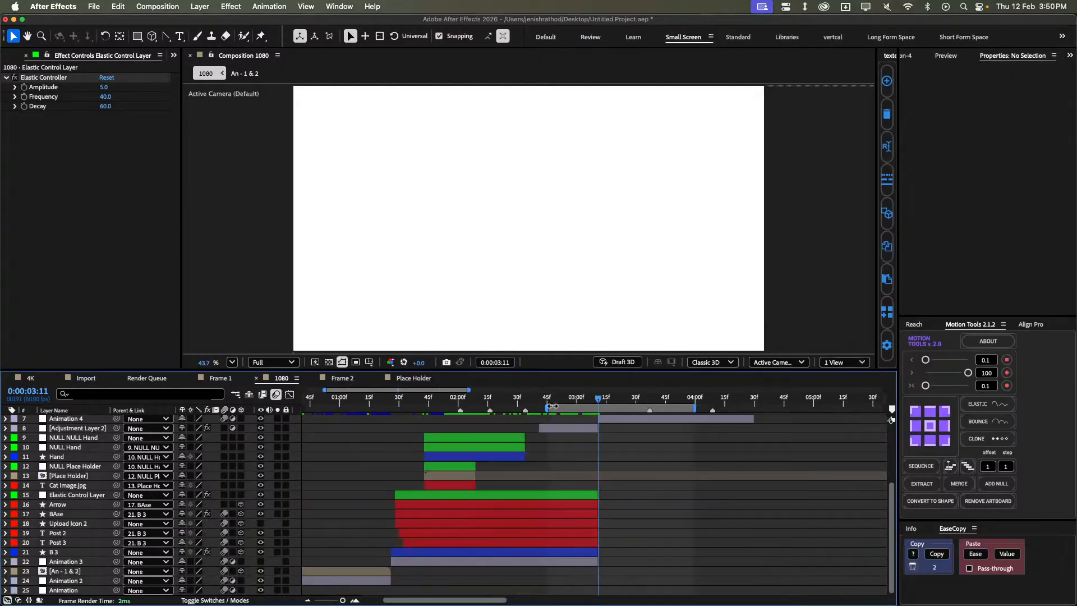
Hide Adjustment Layer 3, collapse its properties and reveal the Stroke Aniamtion layer's Start keyframes.
mouse_move(598, 398)
left_mouse_down()
mouse_move(627, 410)
mouse_move(601, 419)
mouse_move(602, 408)
left_mouse_up()
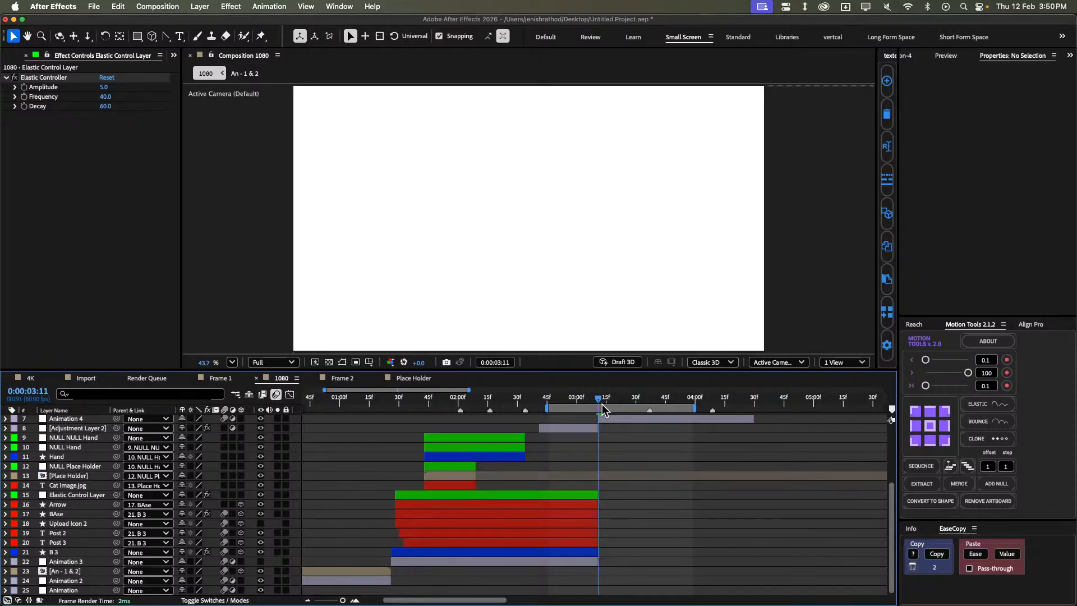
scroll(602, 408, "up", 3)
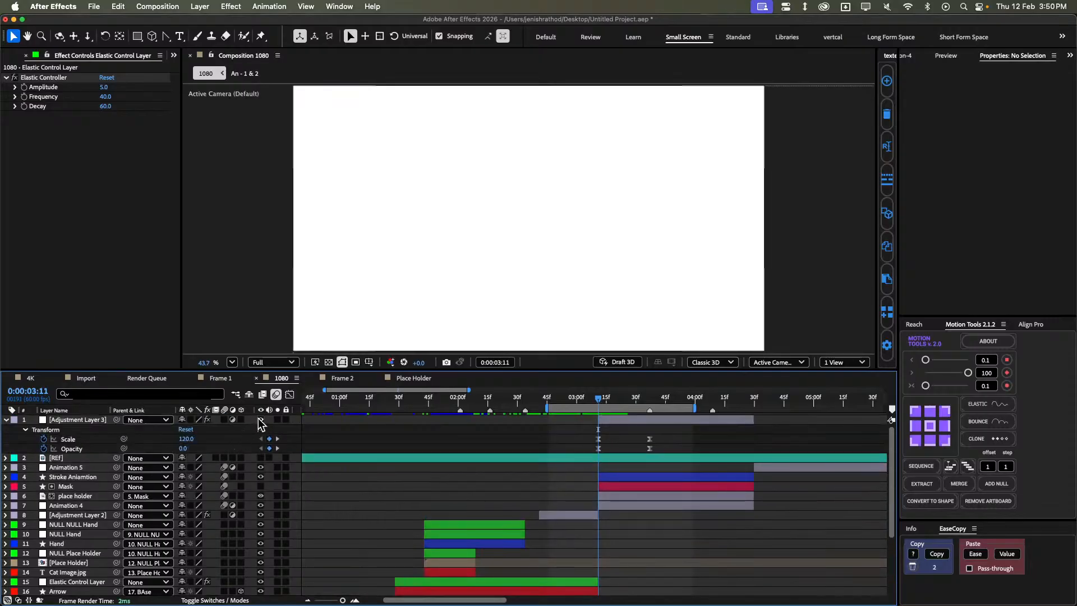
left_click(261, 419)
key("u")
left_click(596, 448)
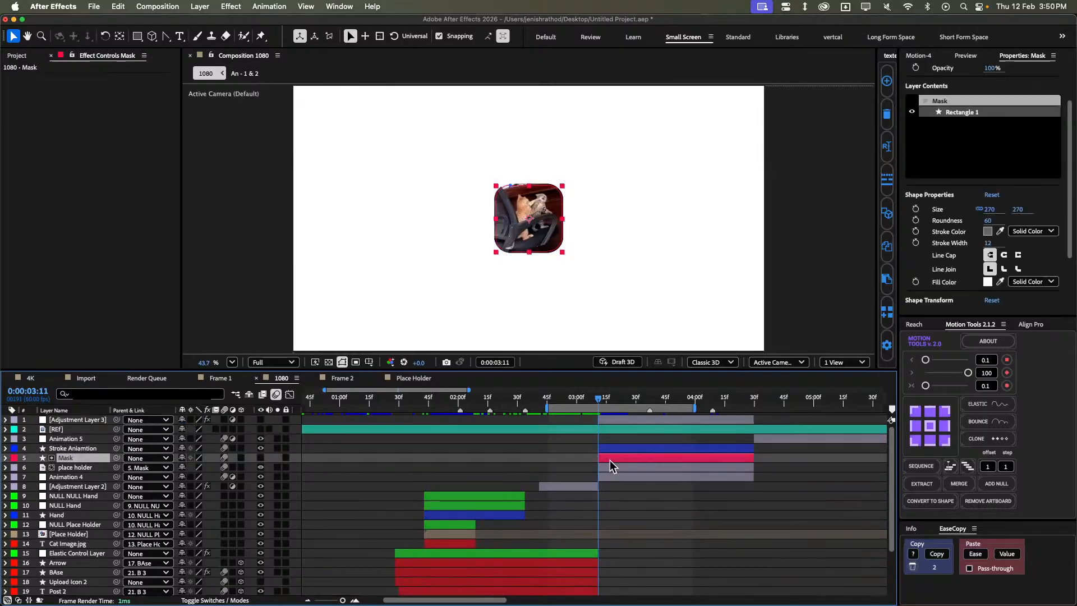
key("u")
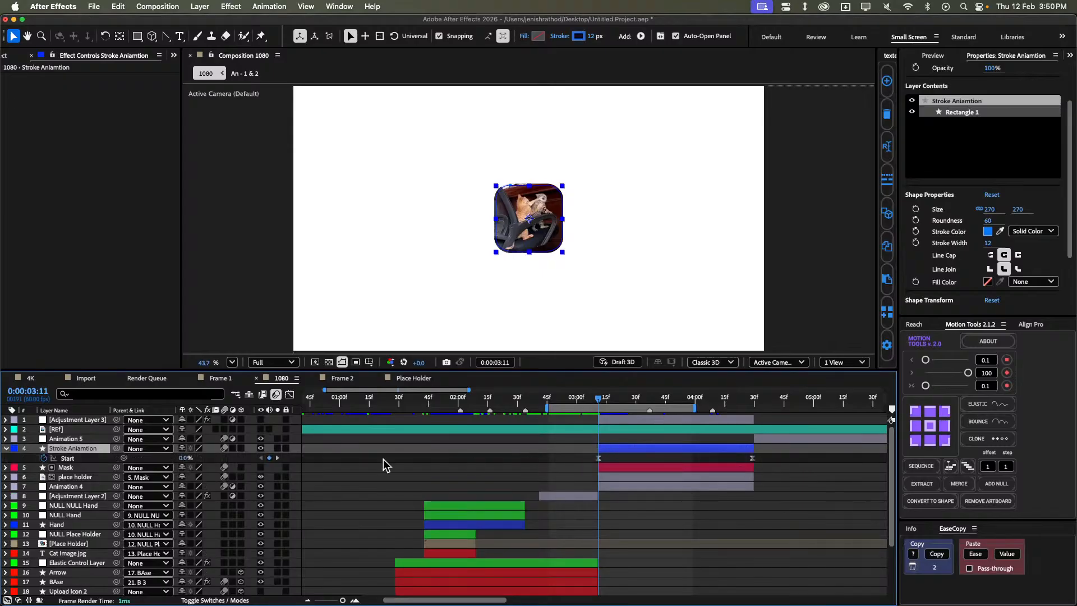
Move the Stroke Aniamtion layer's ending Start keyframe earlier to 0:00:04:09.
left_click_drag(181, 458, 169, 458)
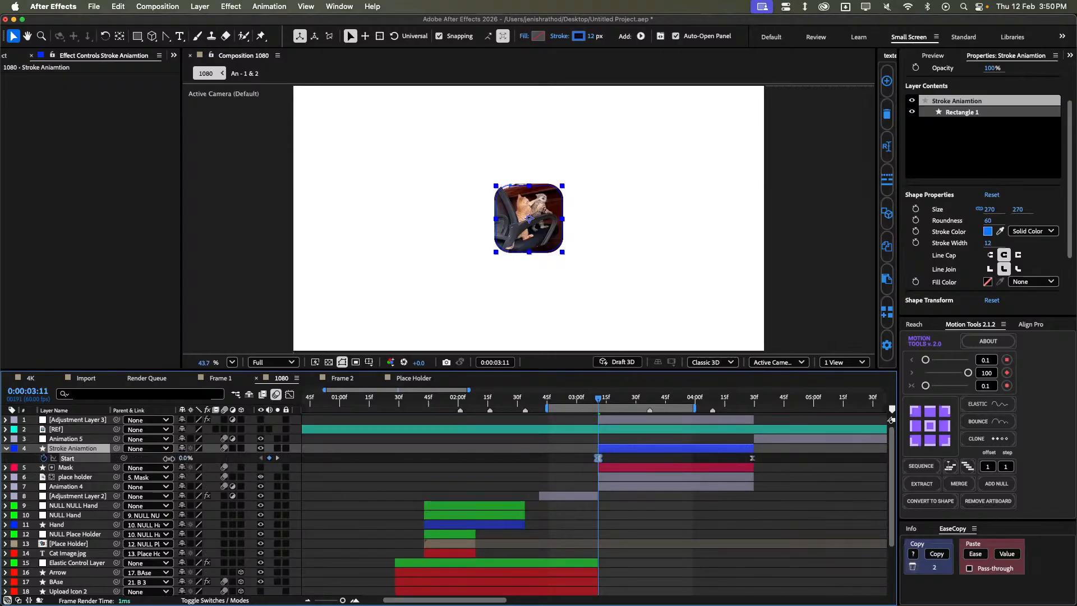
left_click(457, 476)
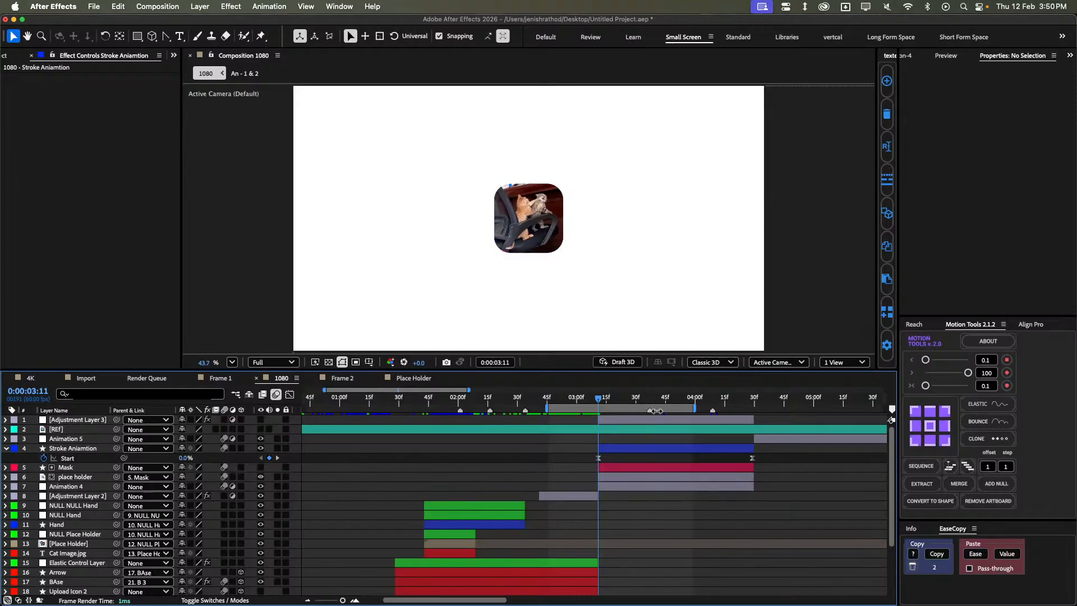
left_click(712, 411)
left_click(726, 451)
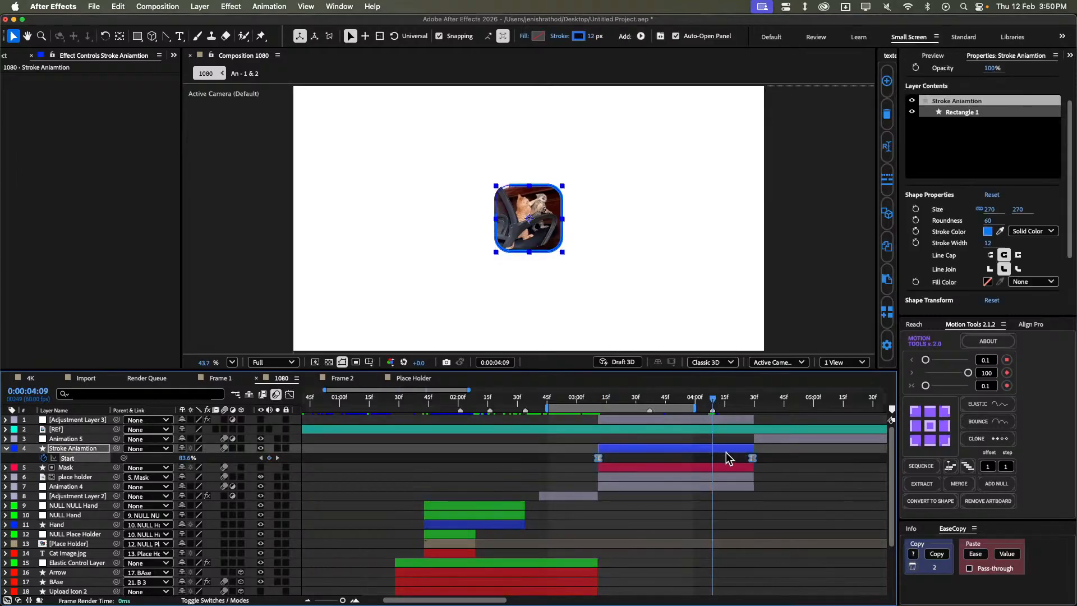
left_click_drag(717, 459, 715, 460)
left_click(726, 459)
scroll(738, 455, "up", 3)
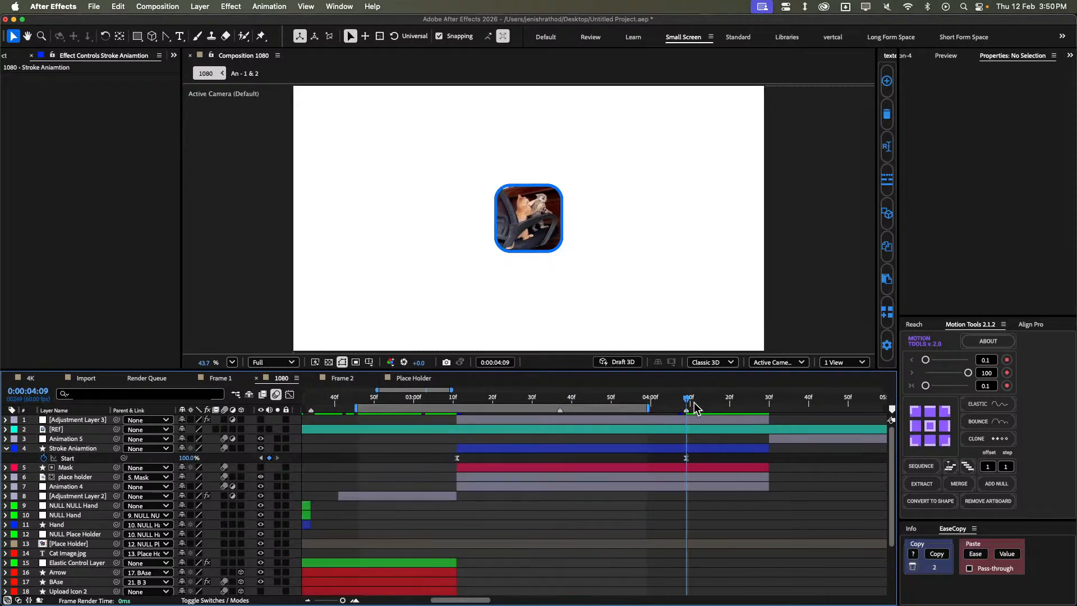
Extend the work area to the end of the Stroke Aniamtion layer at 0:00:04:30 and preview the stroke through 0:00:03:59.
left_click_drag(691, 402, 767, 422)
left_click(430, 400)
key("space")
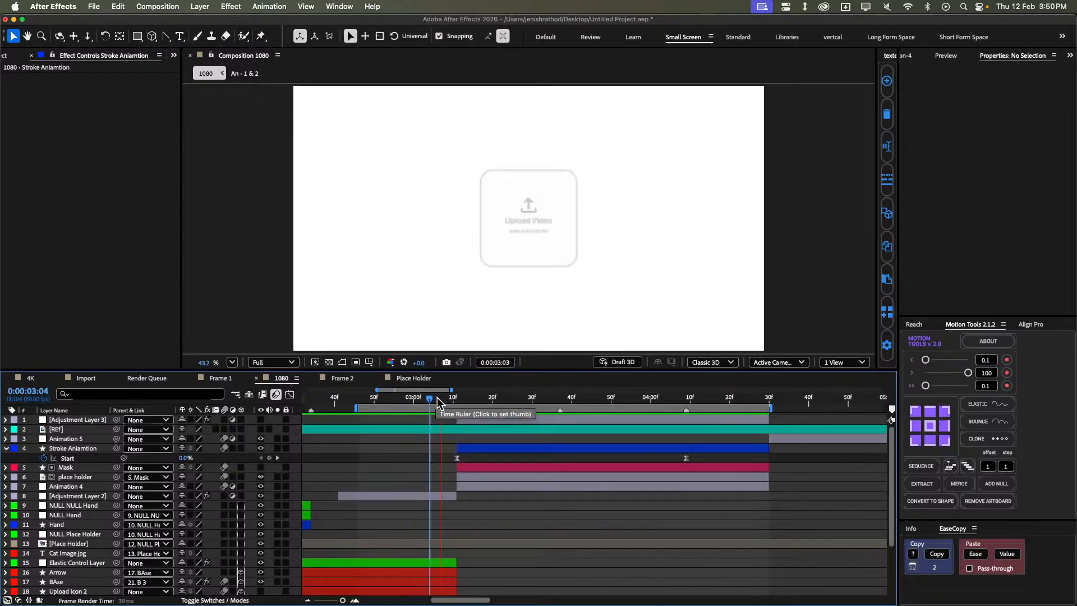
left_click(453, 399)
left_click_drag(453, 403, 647, 396)
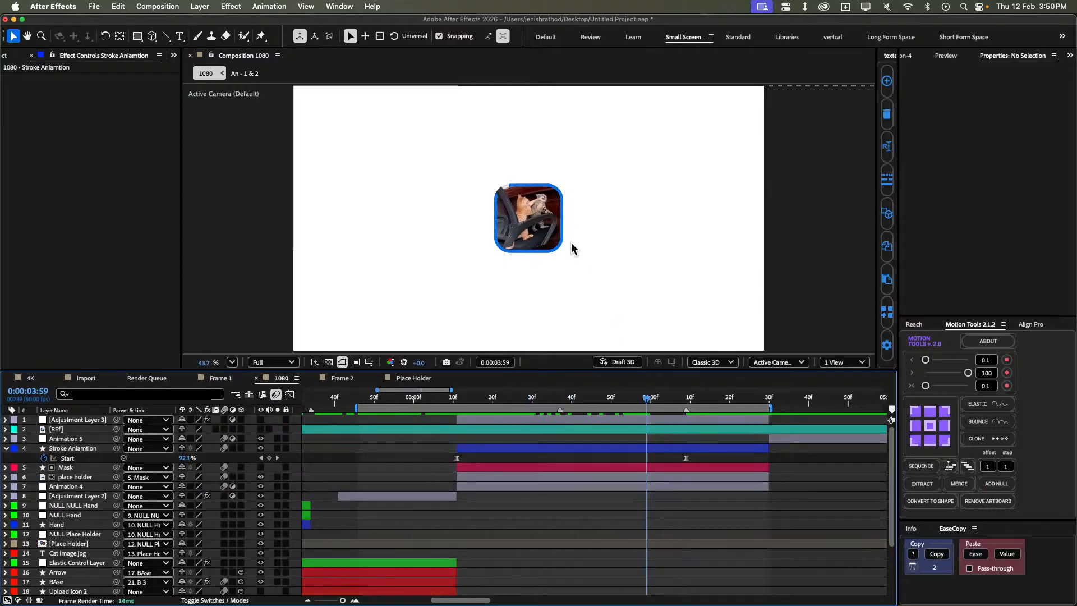
scroll(543, 241, "up", 3)
key("shift+slash")
Set the Offset of Trim Paths 1 on the Stroke Aniamtion layer to -120°.
left_click(473, 448)
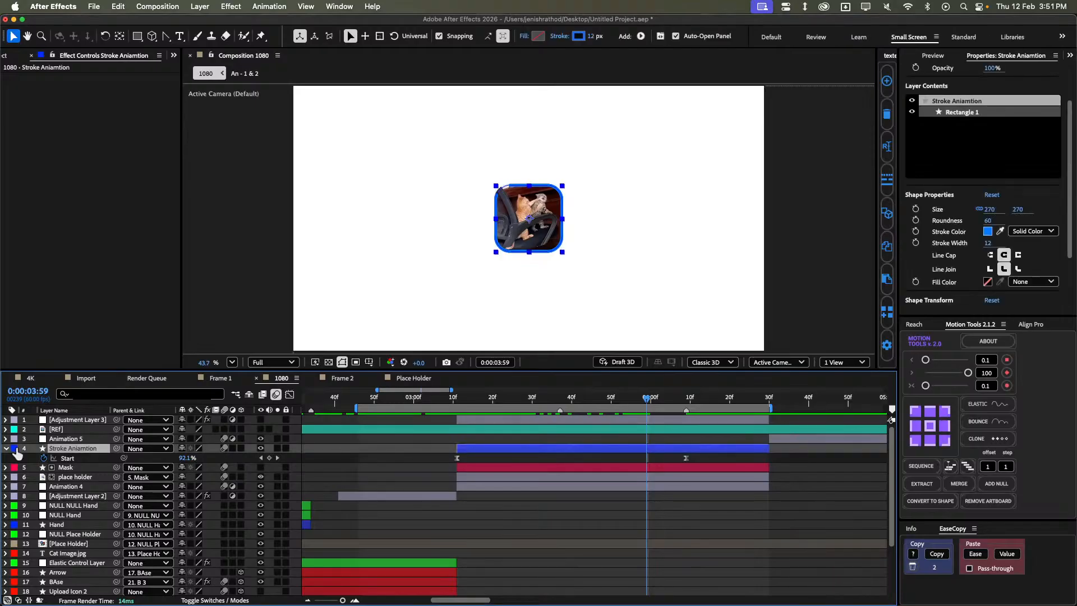
left_click(6, 449)
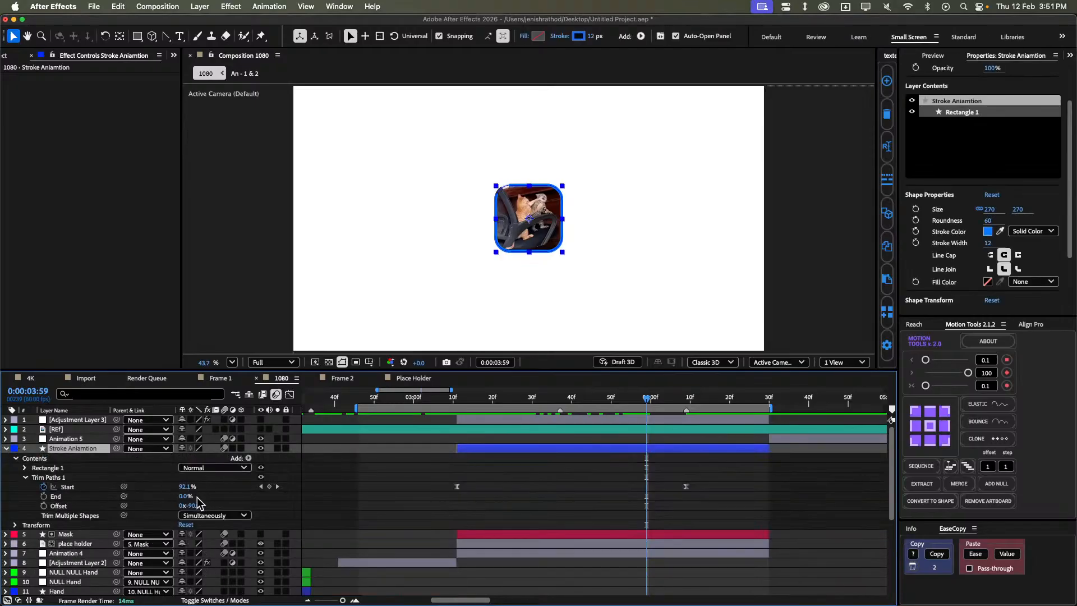
left_click_drag(191, 506, 183, 505)
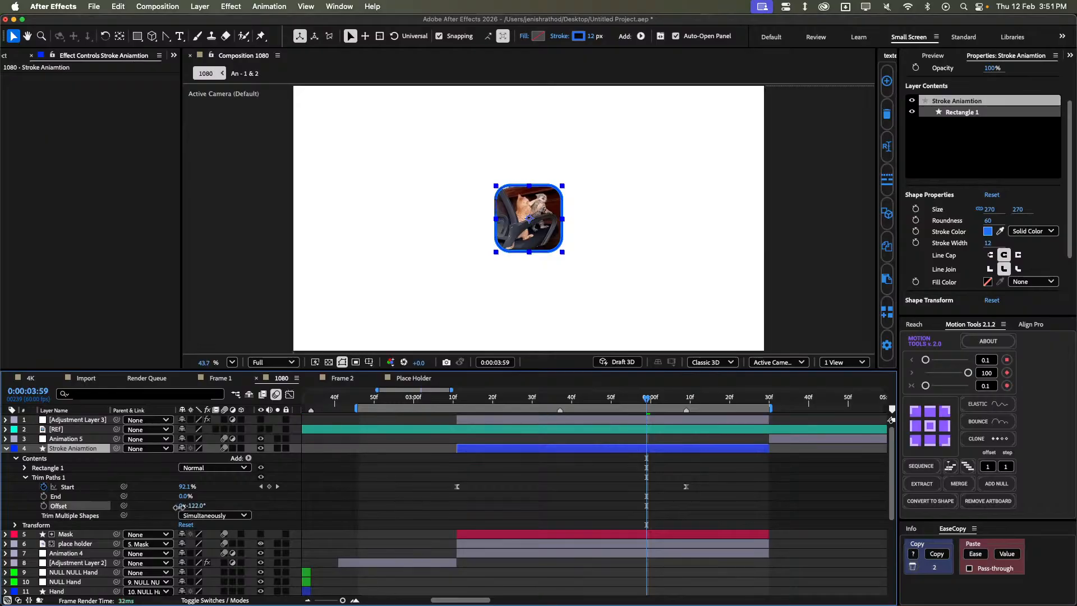
left_click(195, 506)
type("-")
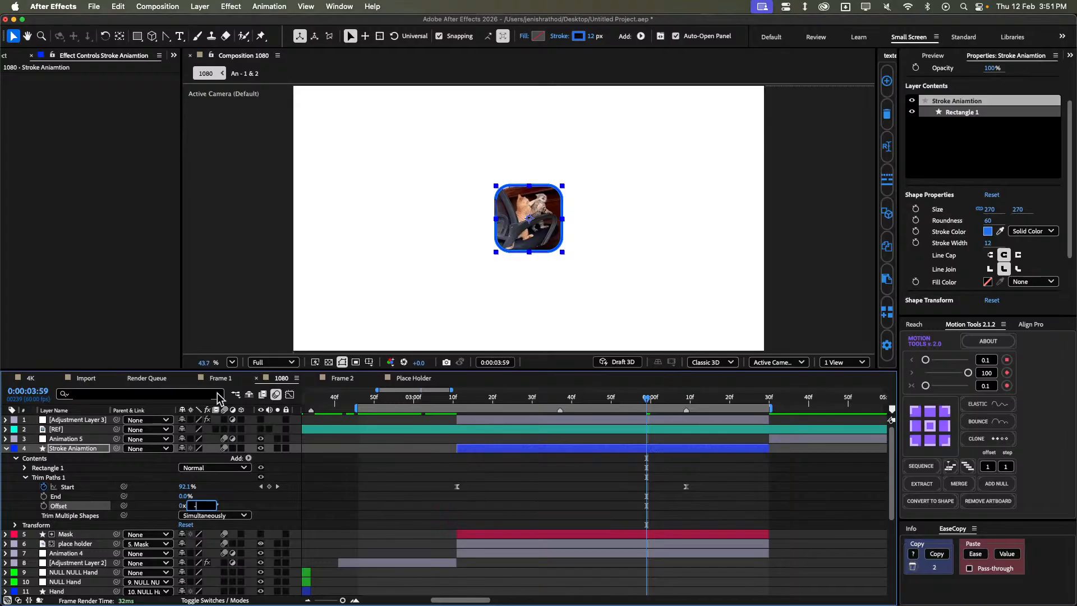
type("120")
key("Return")
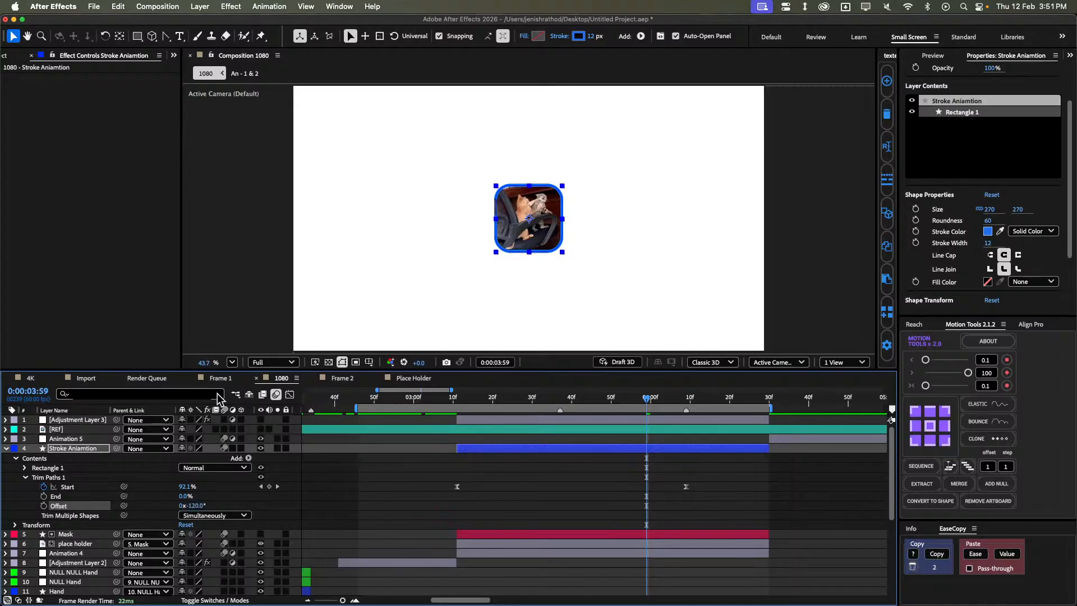
Preview the stroke animation with its new offset and collapse the Stroke Aniamtion layer's properties.
left_click(581, 455)
key("space")
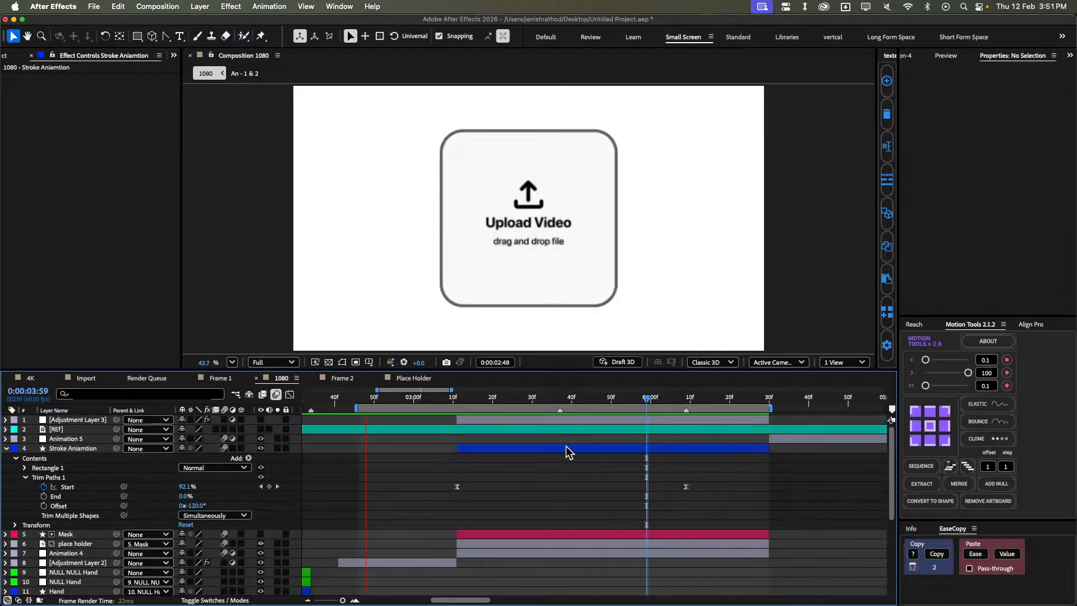
key("space")
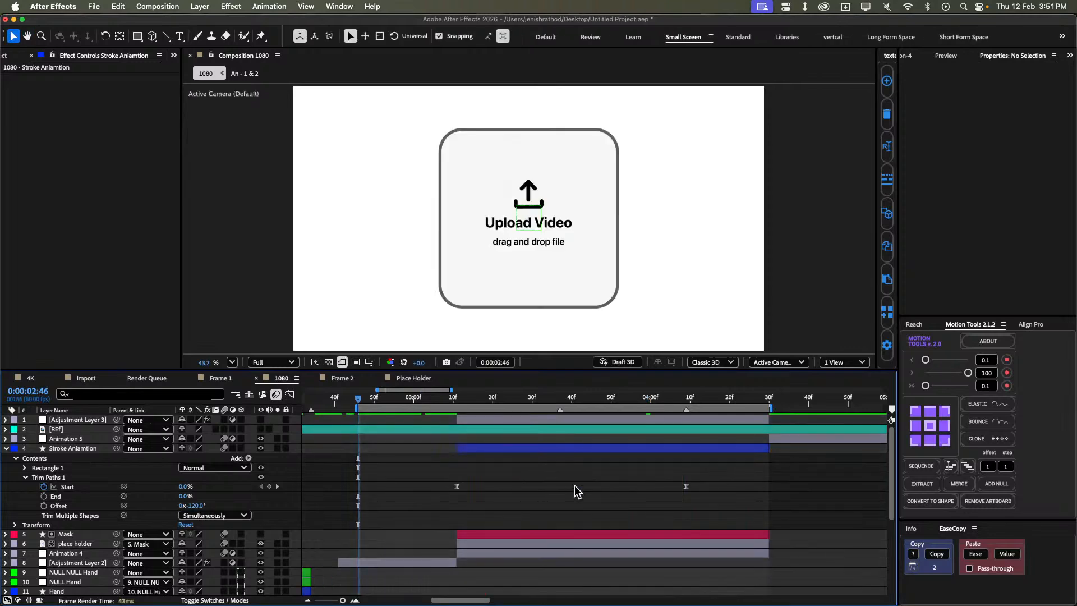
key("u")
key("u")
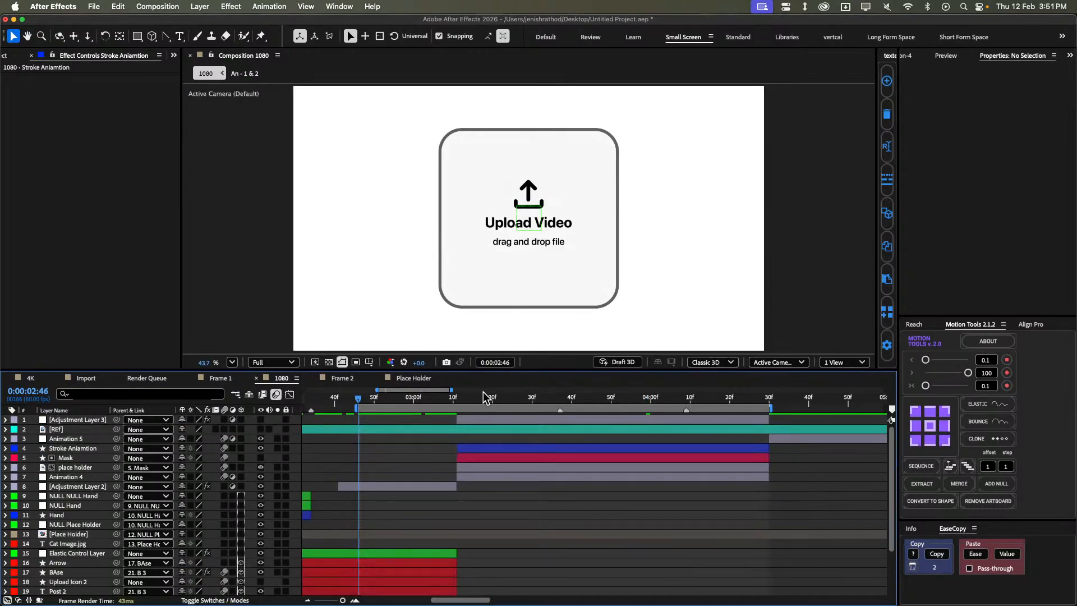
Create a text layer reading 0 and trim its start to 0:00:03:11.
left_click(478, 398)
key("super+alt+shift+t")
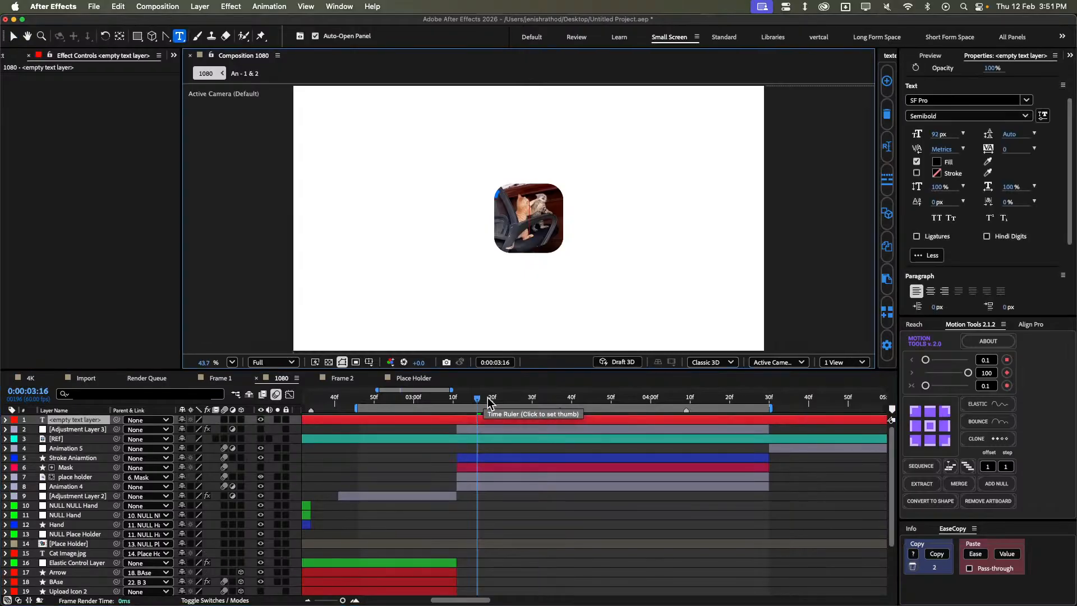
type("0")
left_click(444, 438)
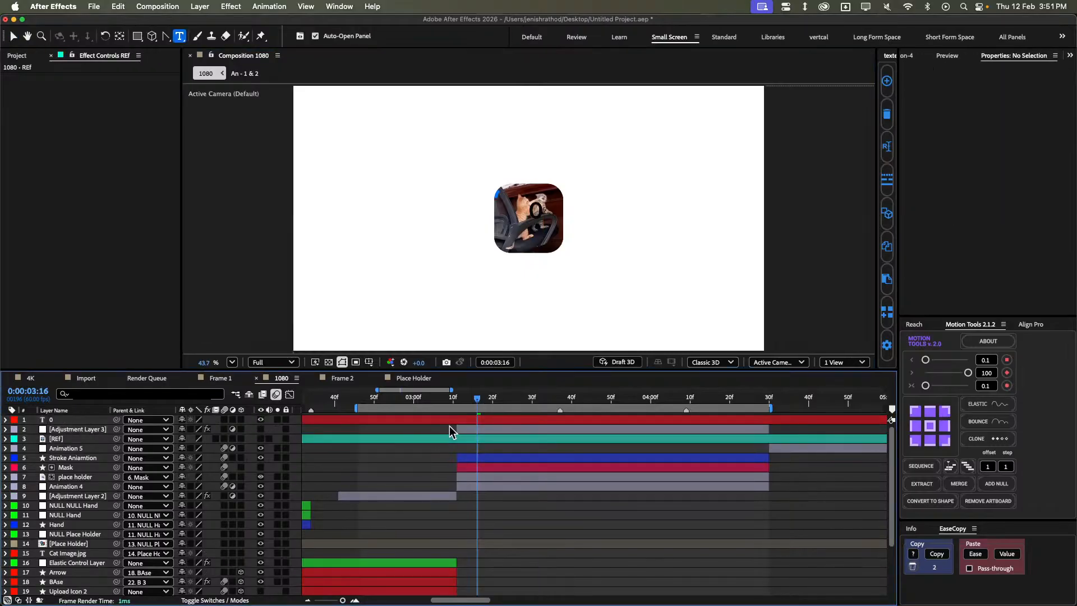
key("j")
left_click(454, 422)
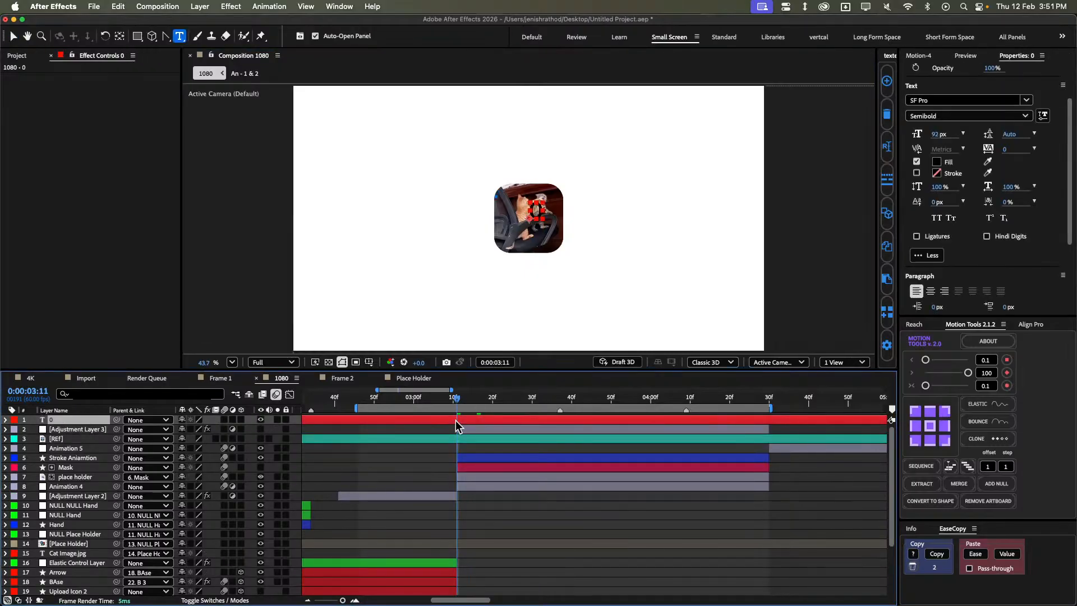
key("alt+bracketleft")
Open the Type script, apply its number control to the 0 text layer and choose % as the symbol.
left_click(339, 6)
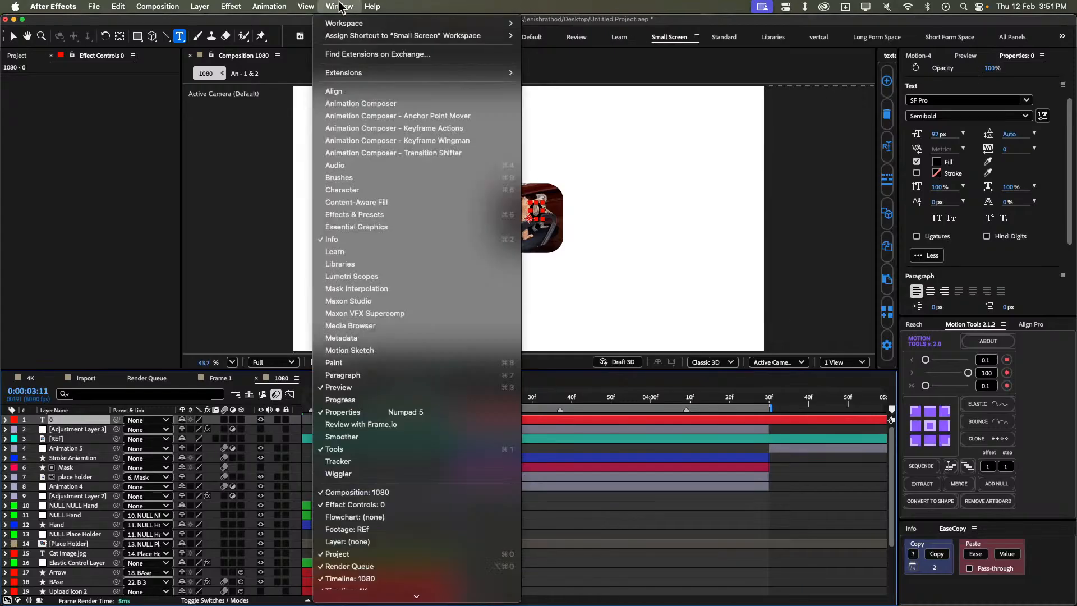
mouse_move(397, 601)
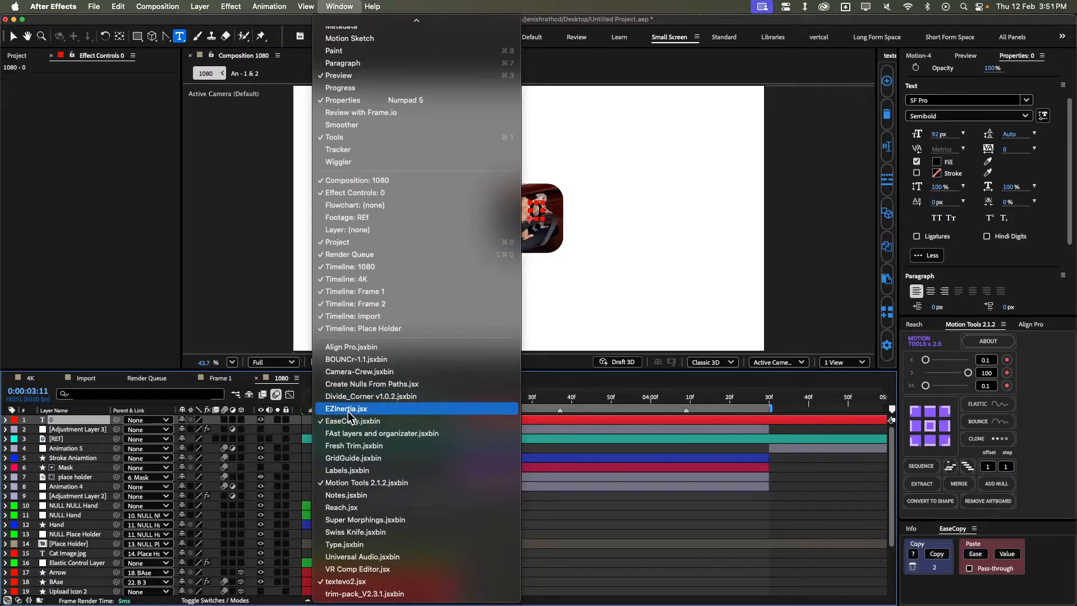
left_click(361, 545)
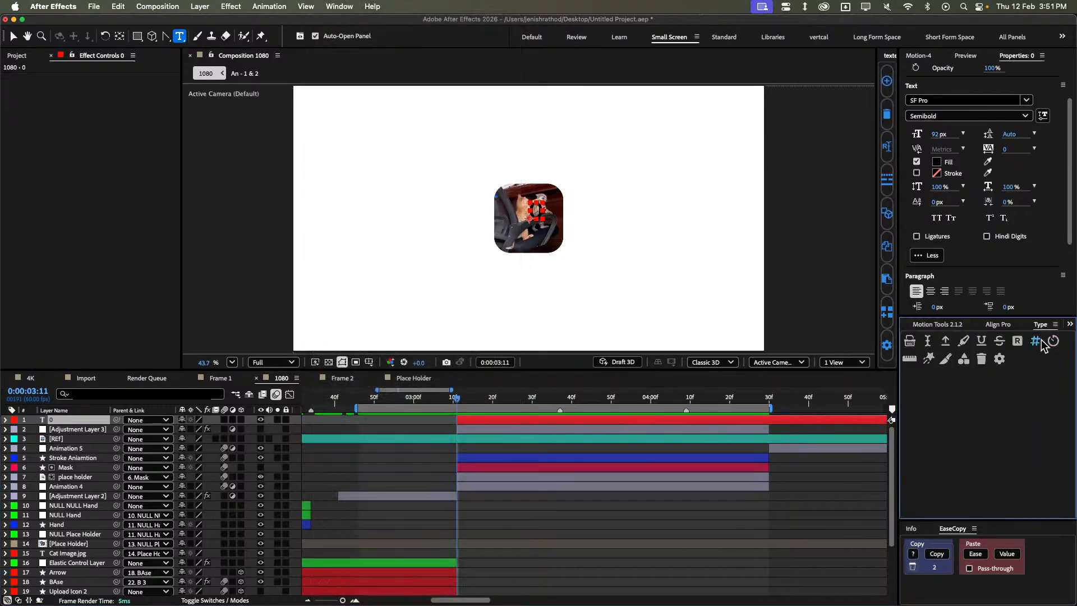
left_click(1037, 341)
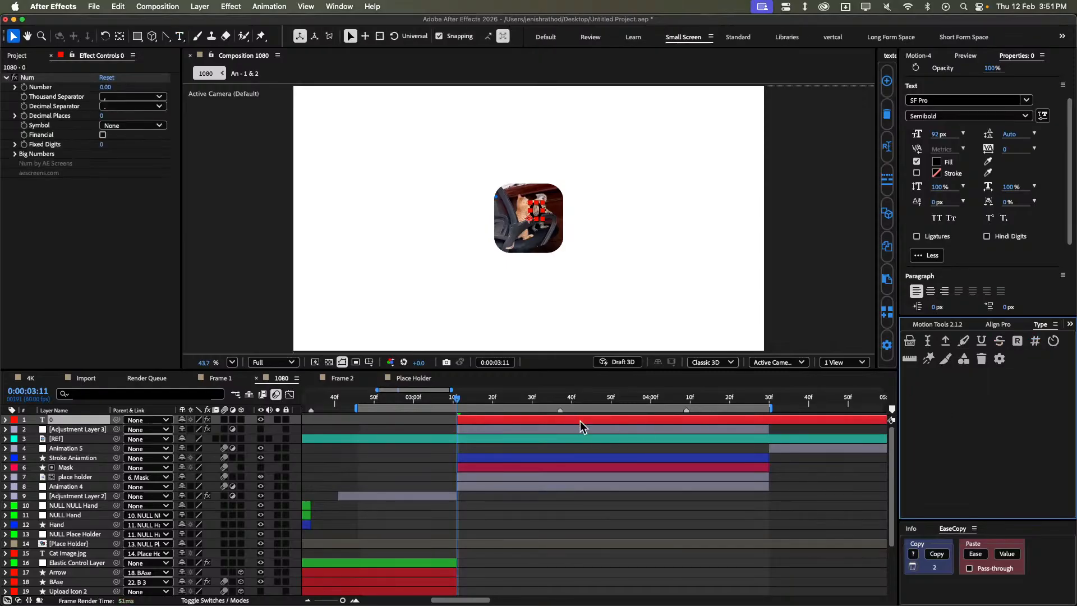
left_click(143, 126)
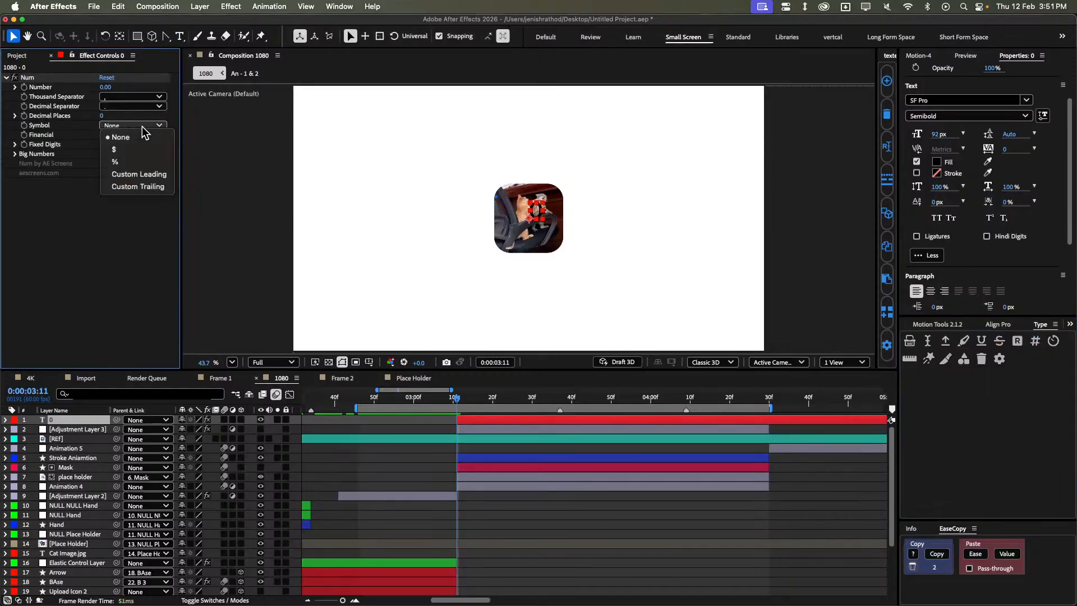
left_click(130, 162)
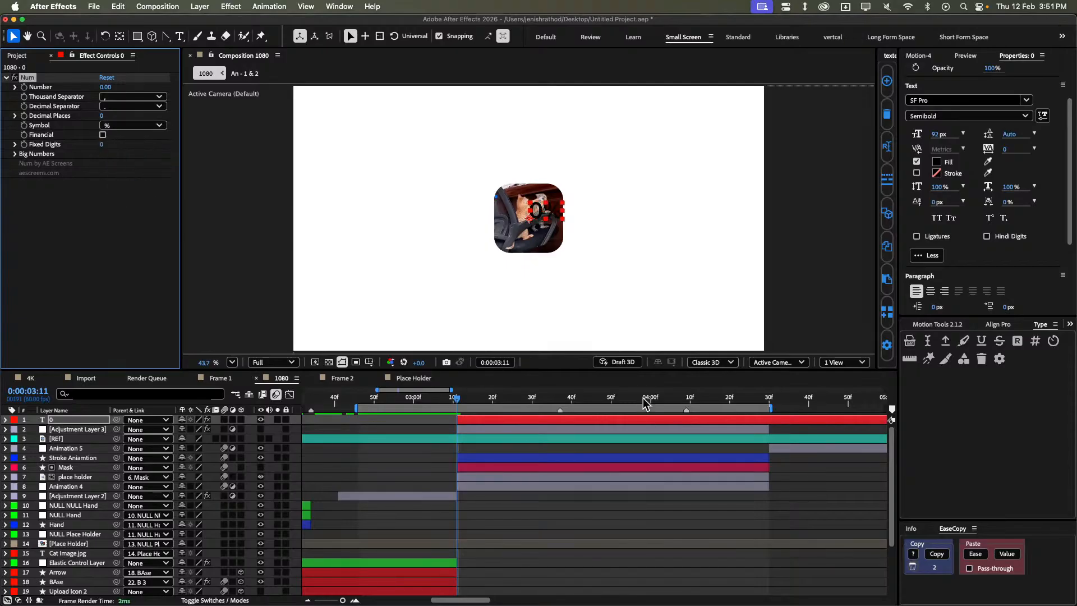
Add Number keyframes to the 0 text layer at 0:00:04:09 and 0:00:03:11.
left_click(686, 412)
left_click(685, 402)
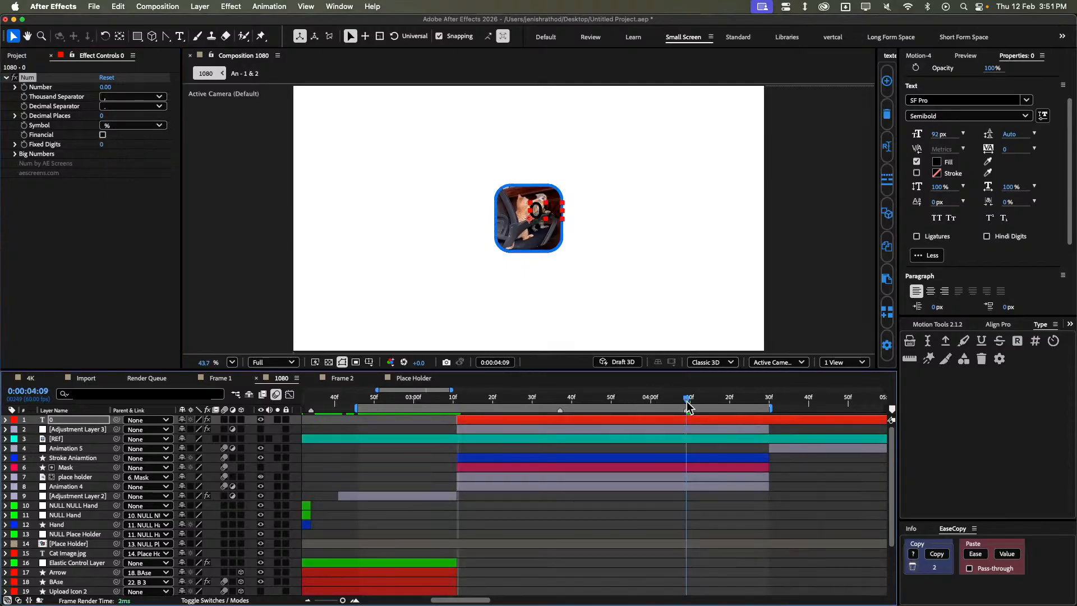
left_click(25, 87)
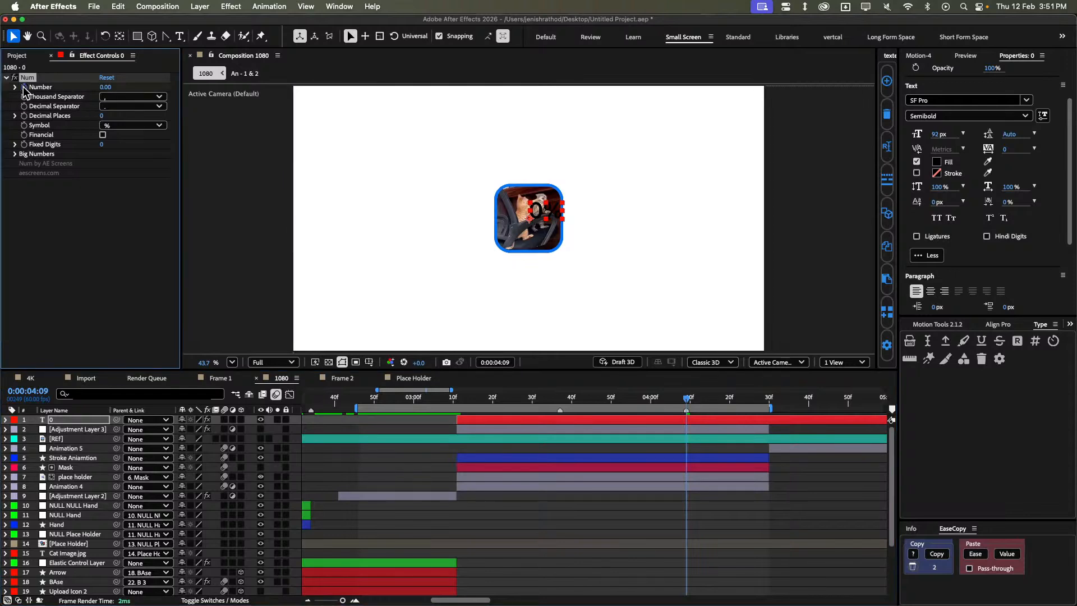
key("j")
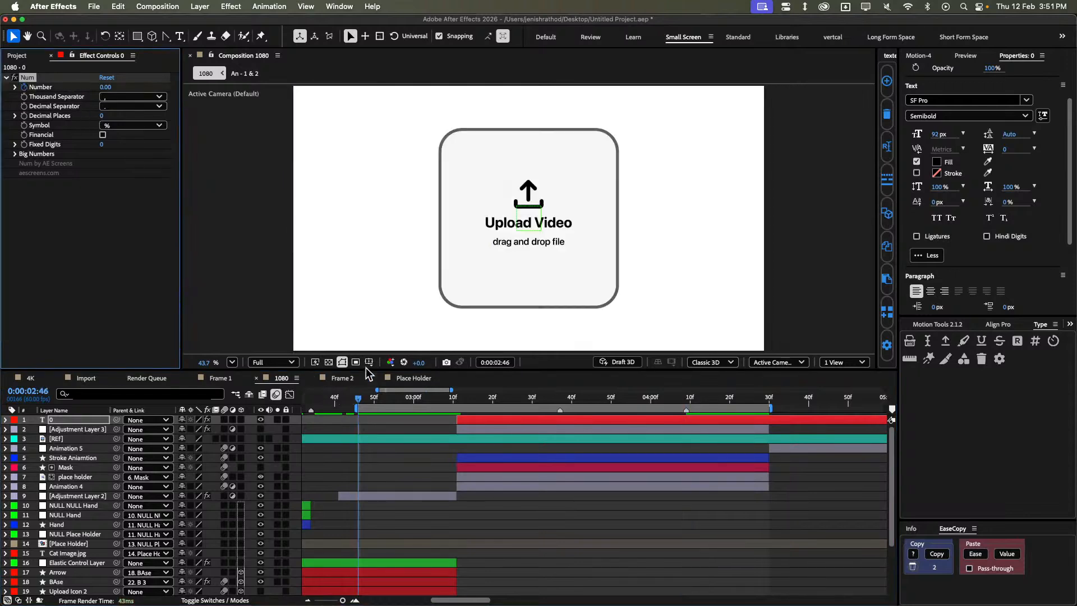
key("k")
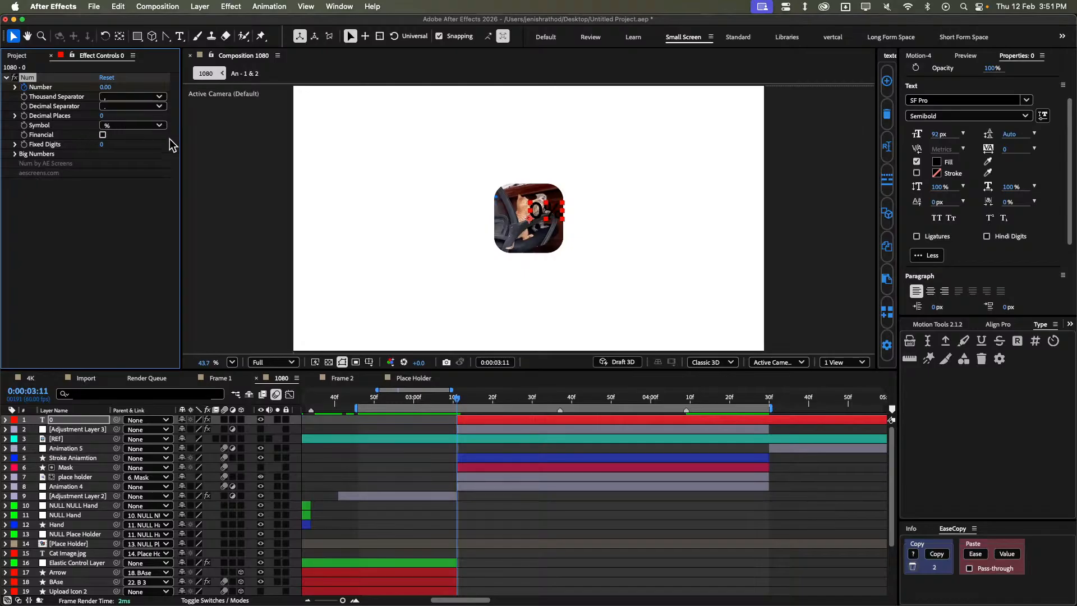
key("u")
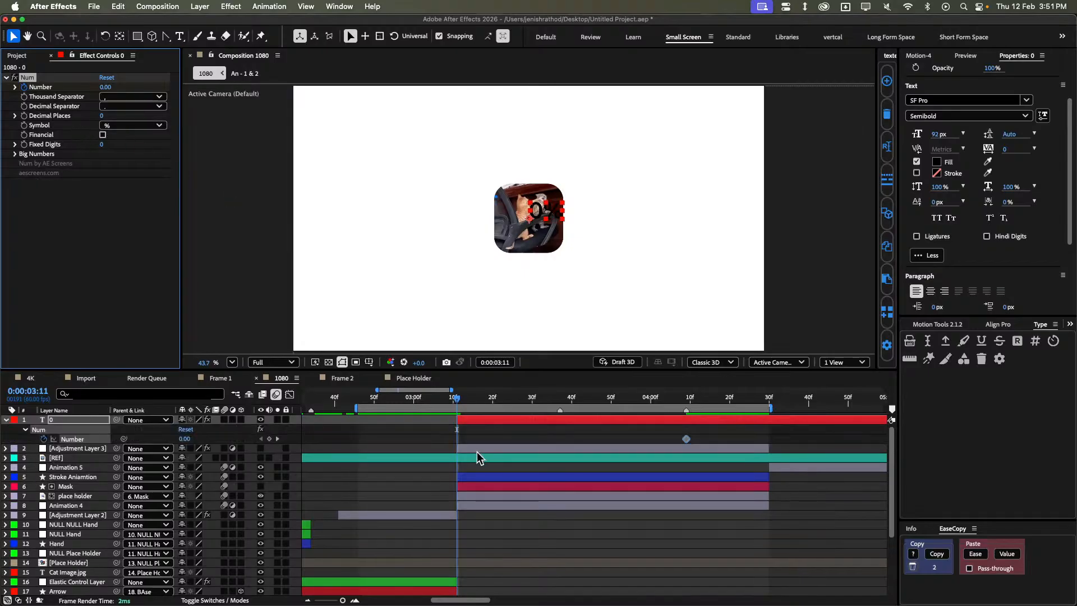
left_click(270, 438)
Set the text layer's Number value to 100 at 0:00:04:09.
key("k")
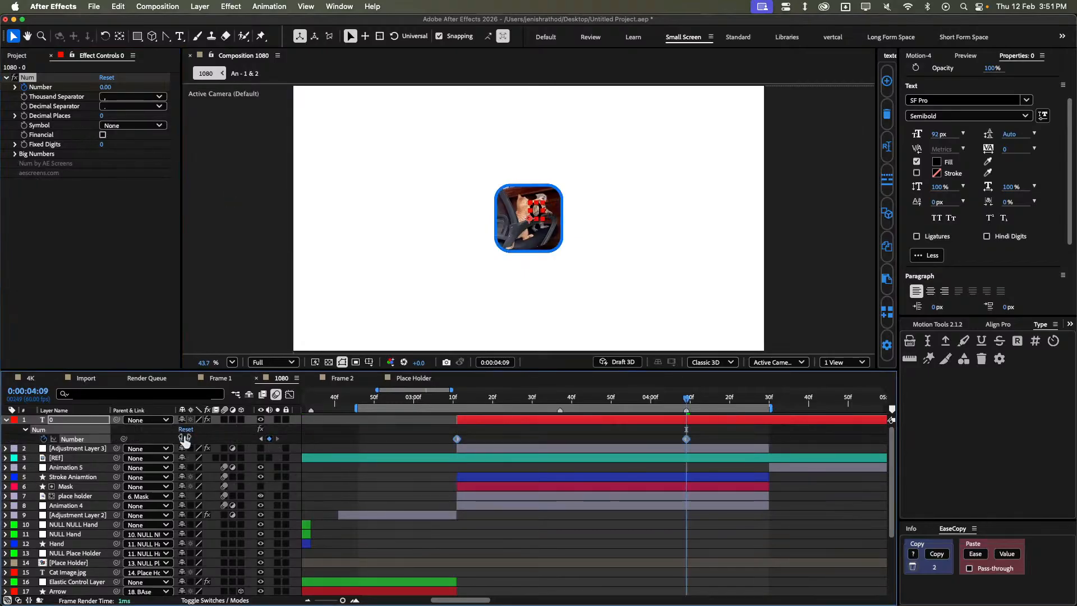
left_click(185, 438)
type("100")
key("Return")
left_click(342, 436)
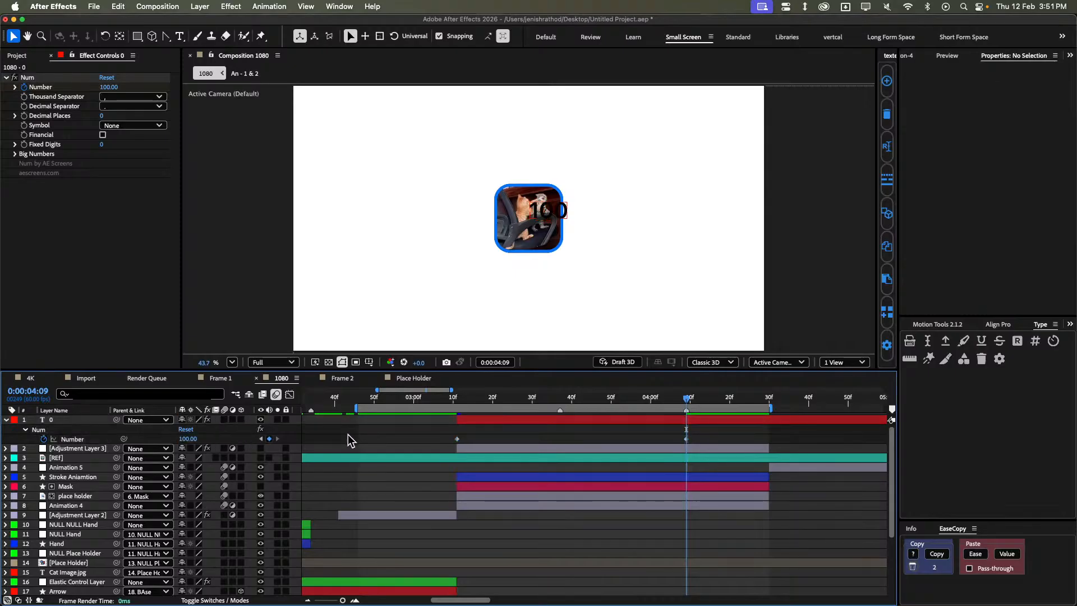
Set the Number value to 0 at 0:00:03:11 and scrub through the count up to 0:00:04:09.
key("j")
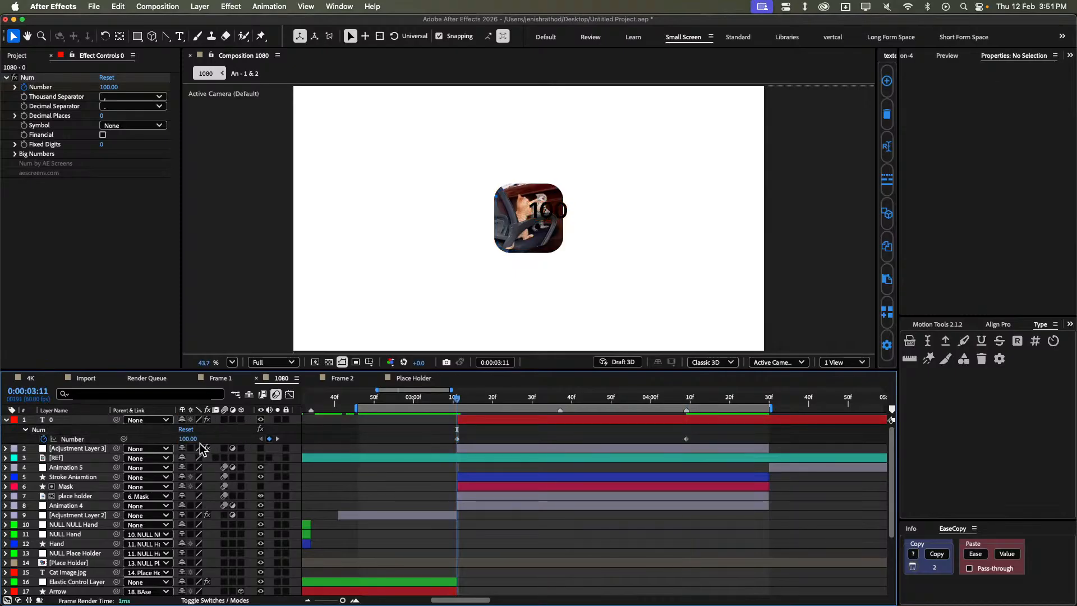
left_click(188, 439)
type("0")
left_click(368, 440)
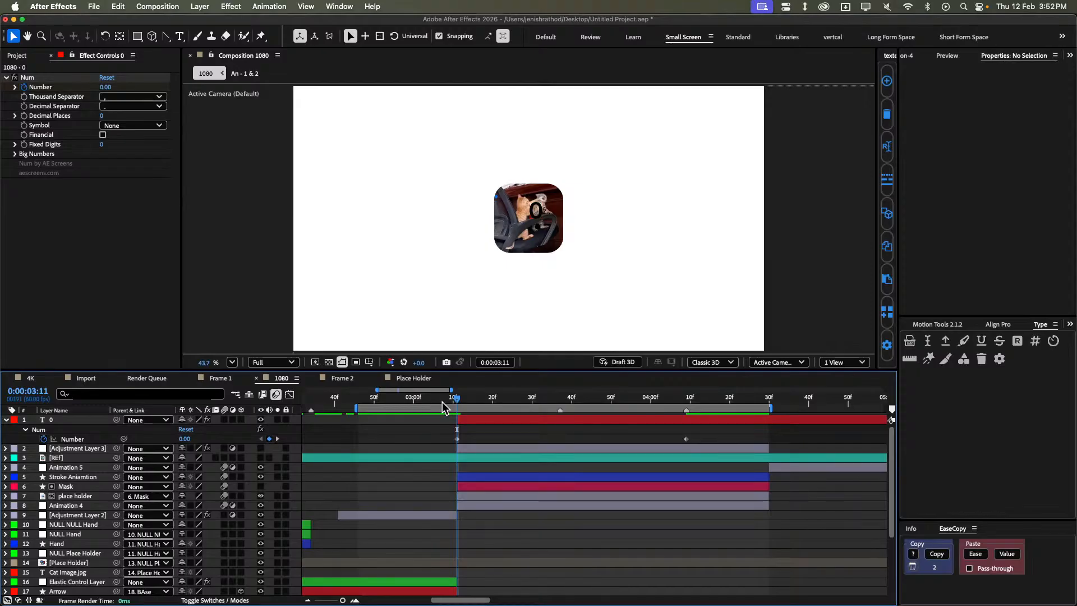
left_click_drag(443, 402, 687, 392)
left_click(681, 422)
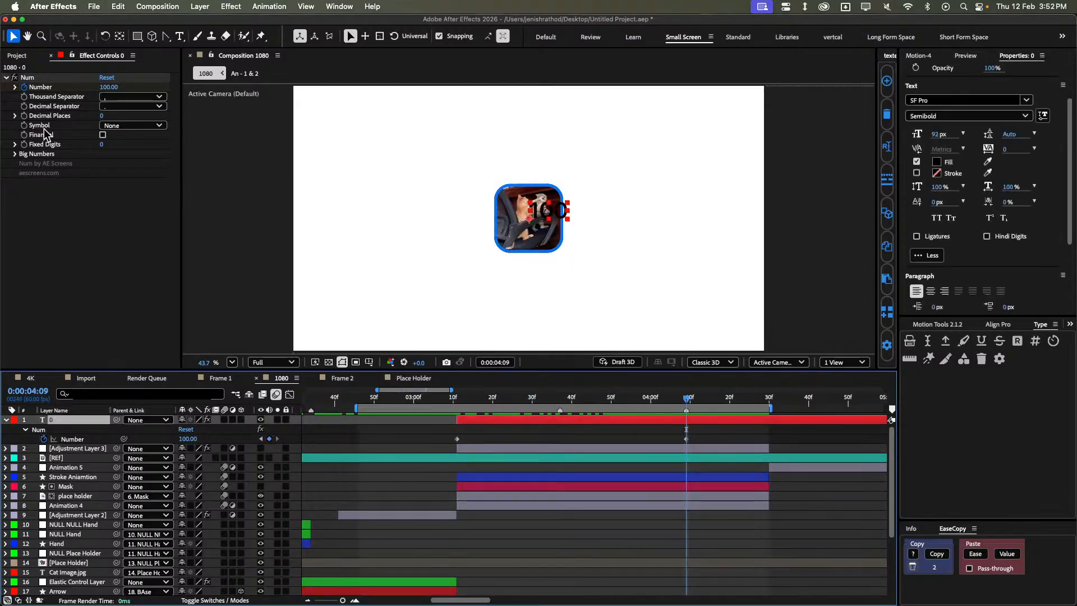
Set the Num effect's symbol to % and the counter text's font style to Bold.
left_click(133, 126)
left_click(140, 163)
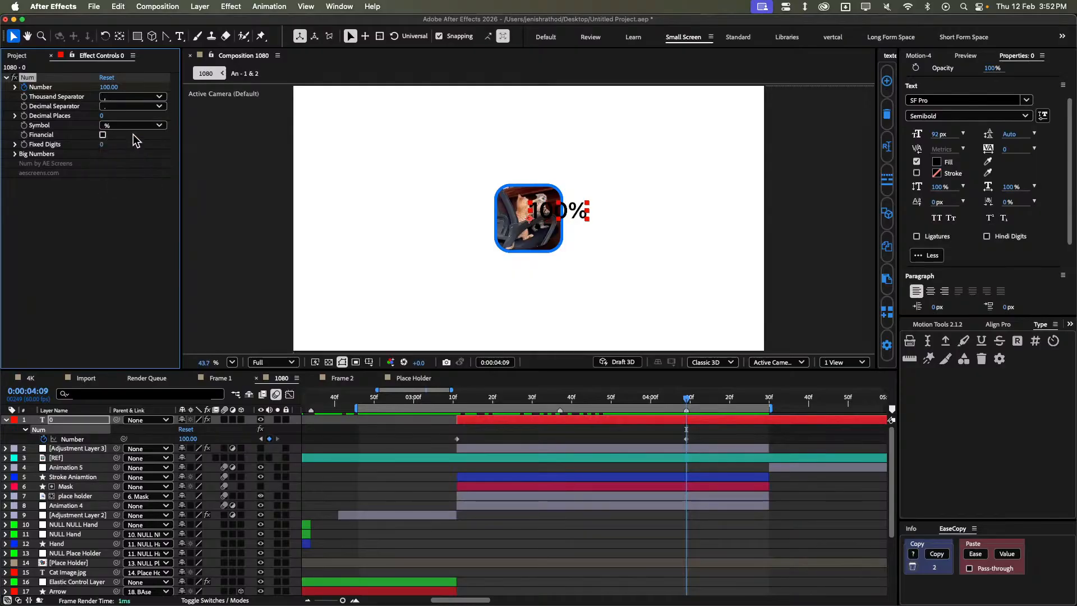
left_click(932, 117)
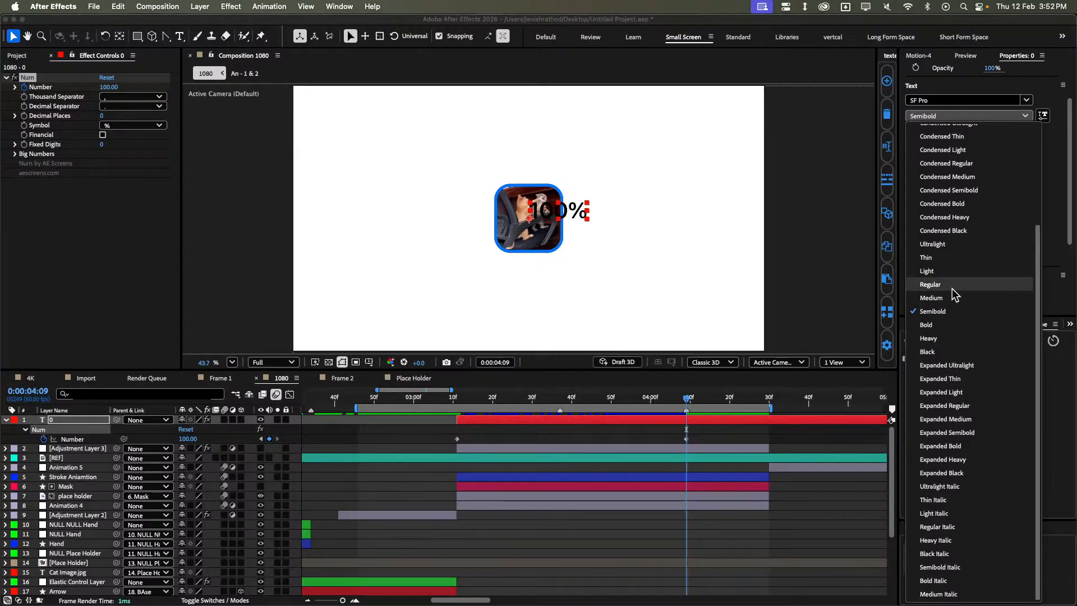
left_click(954, 324)
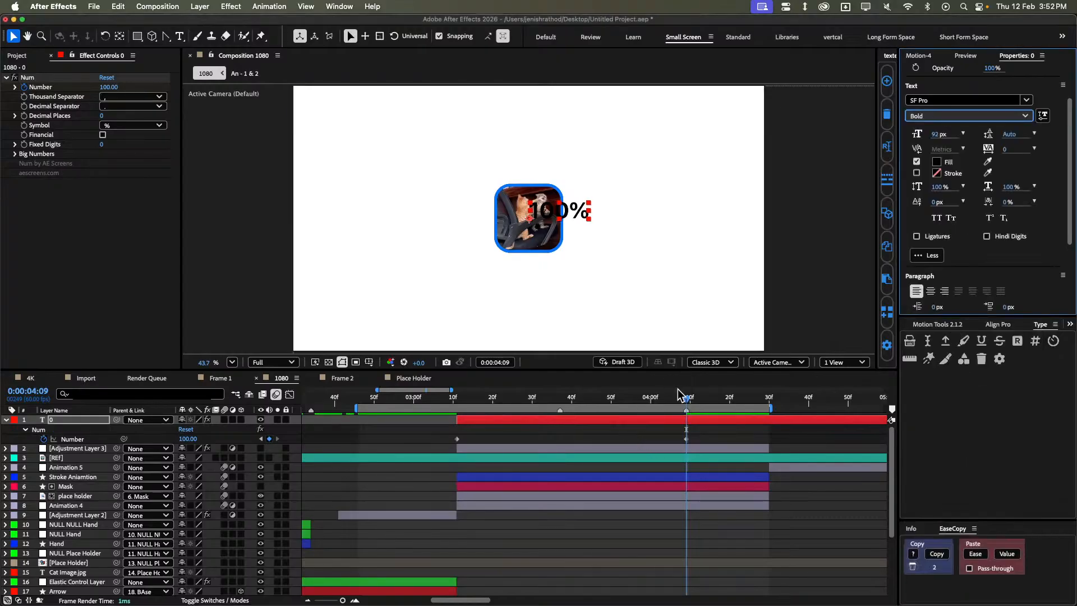
Change the counter text's fill colour to white.
left_click(937, 162)
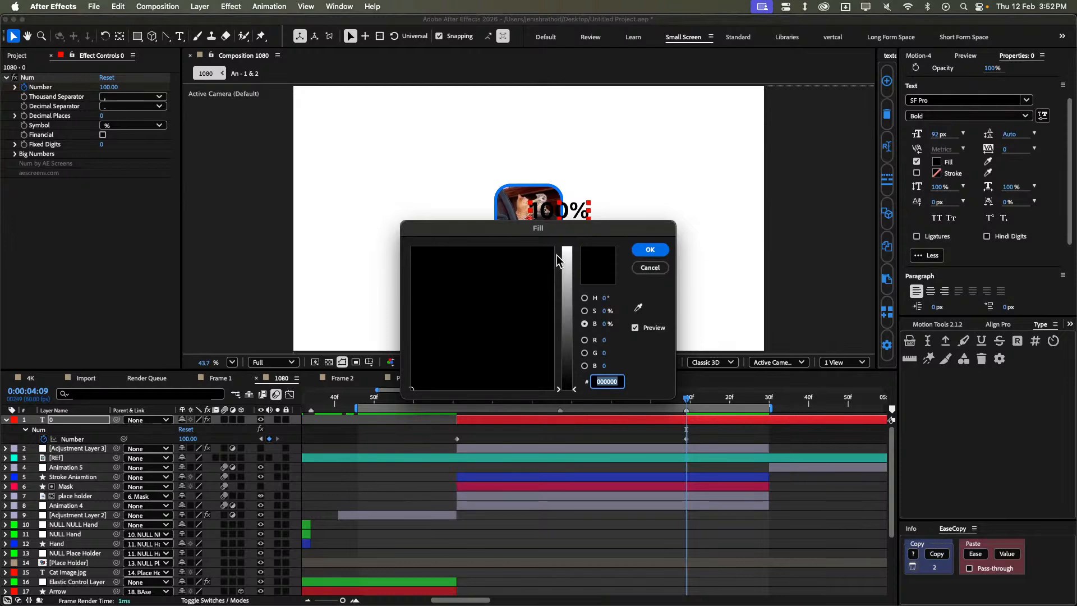
left_click_drag(566, 260, 568, 247)
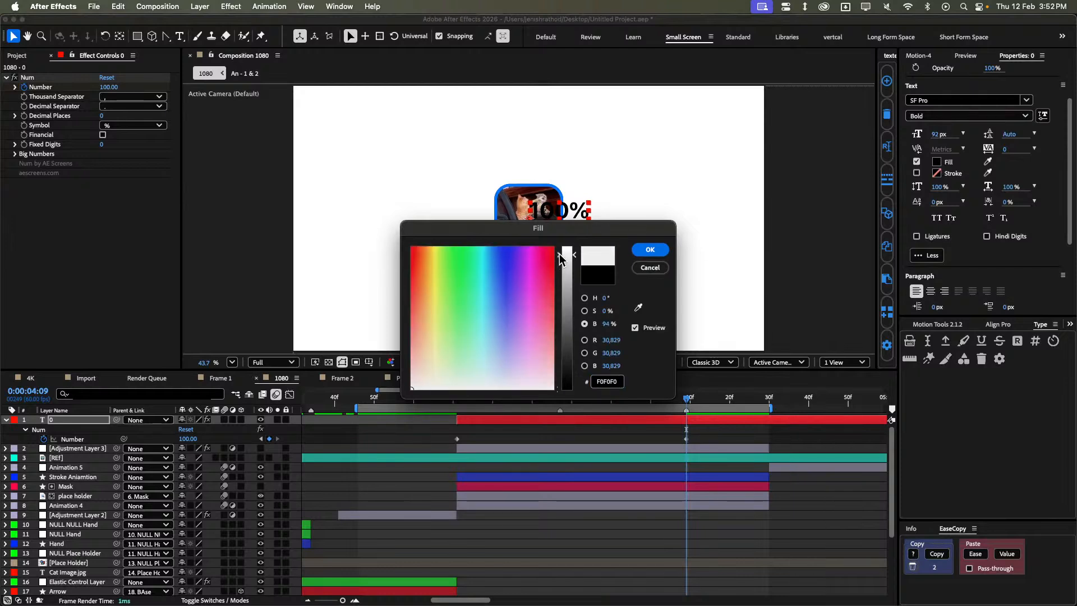
left_click(651, 250)
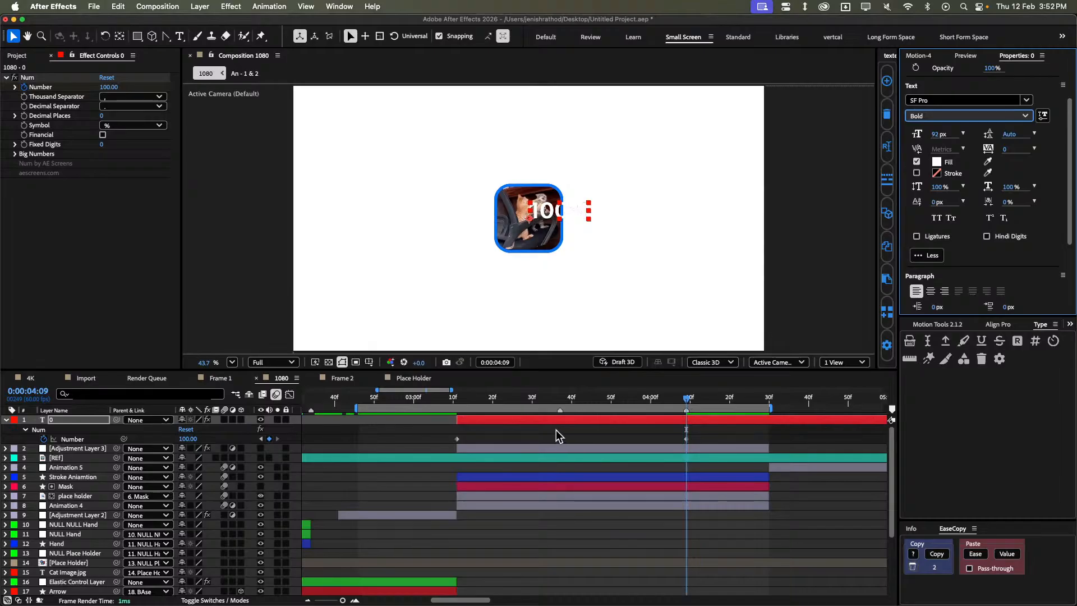
Parent the counter text to the Stroke Aniamtion layer and snap it to that layer's position.
left_click(946, 325)
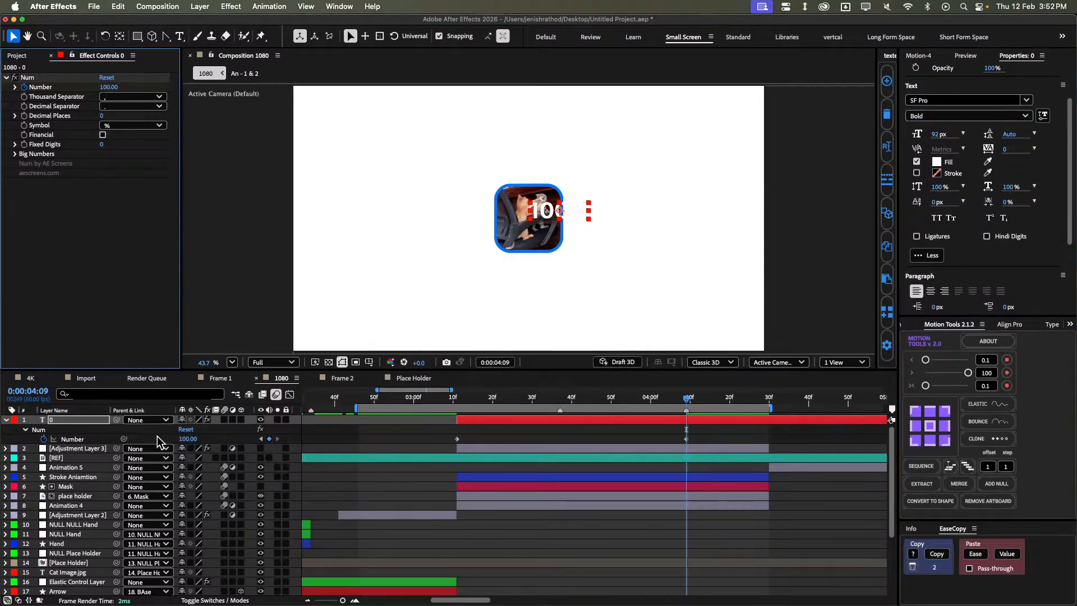
mouse_move(116, 419)
left_mouse_down()
mouse_move(89, 479)
mouse_move(89, 469)
left_mouse_up()
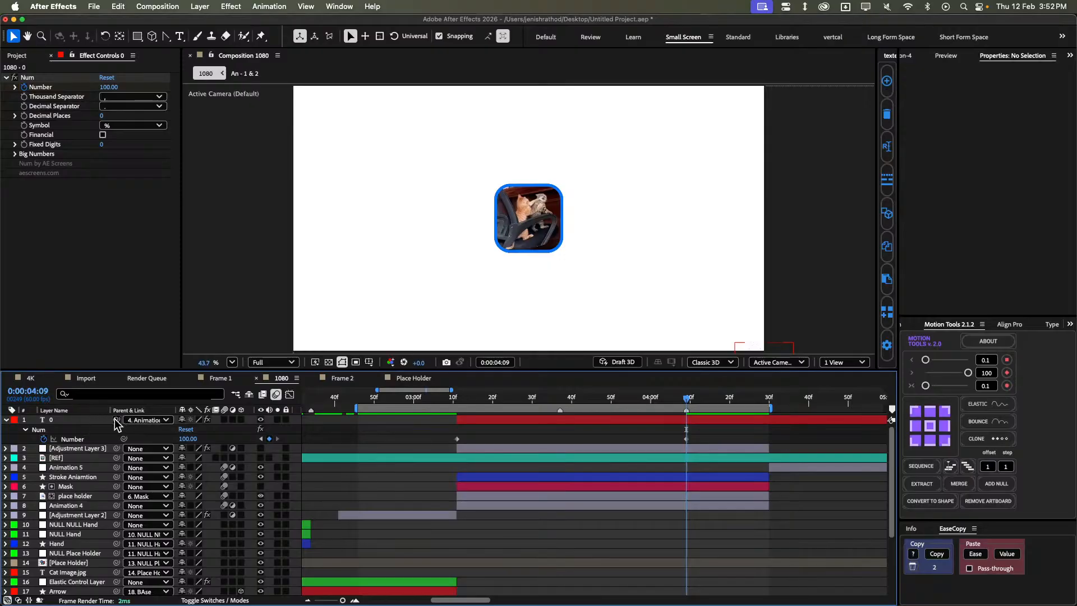
left_click_drag(116, 420, 70, 480)
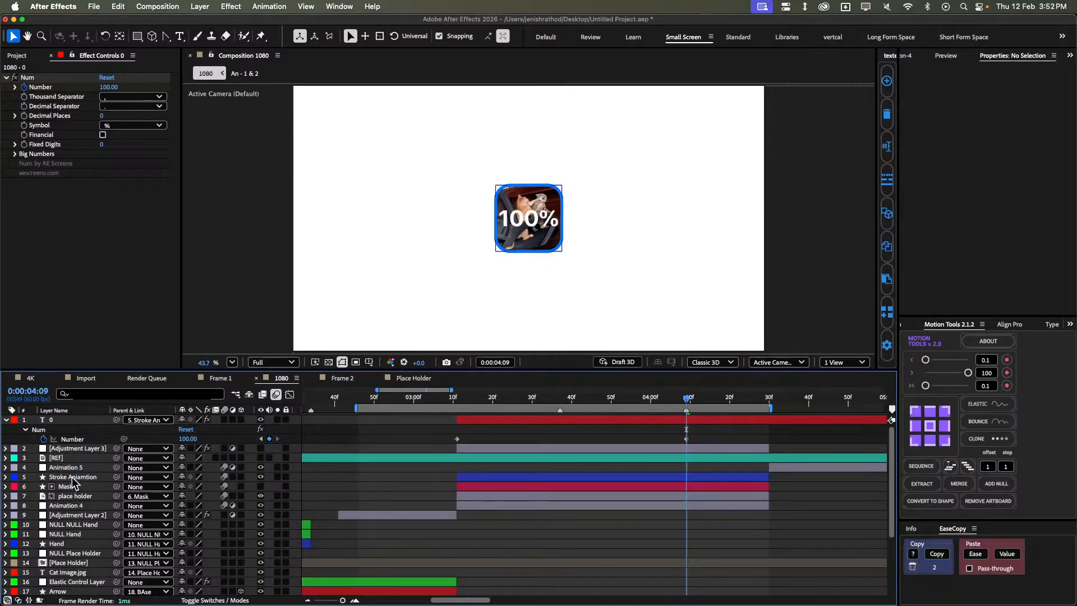
Set the counter text's font size to 78 px and re-centre it on the Stroke Aniamtion layer.
left_click(503, 420)
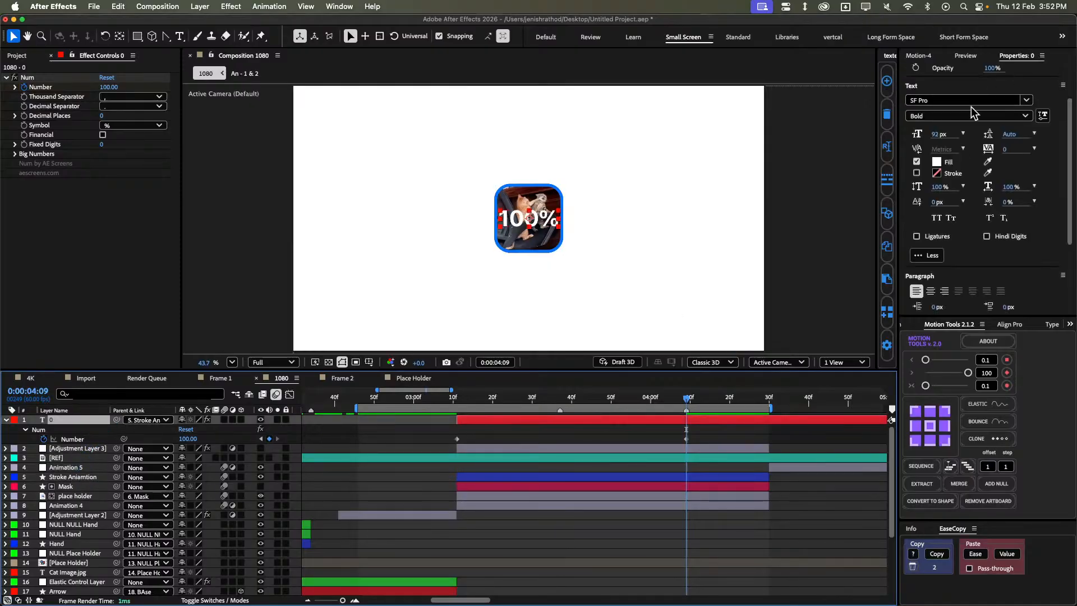
left_click(937, 134)
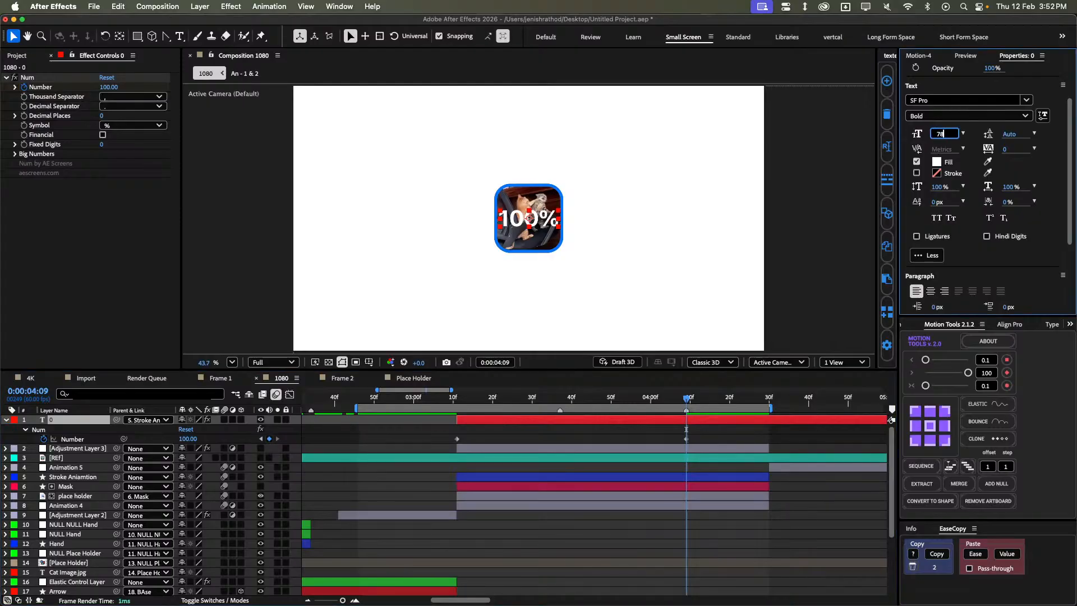
type("78")
key("Return")
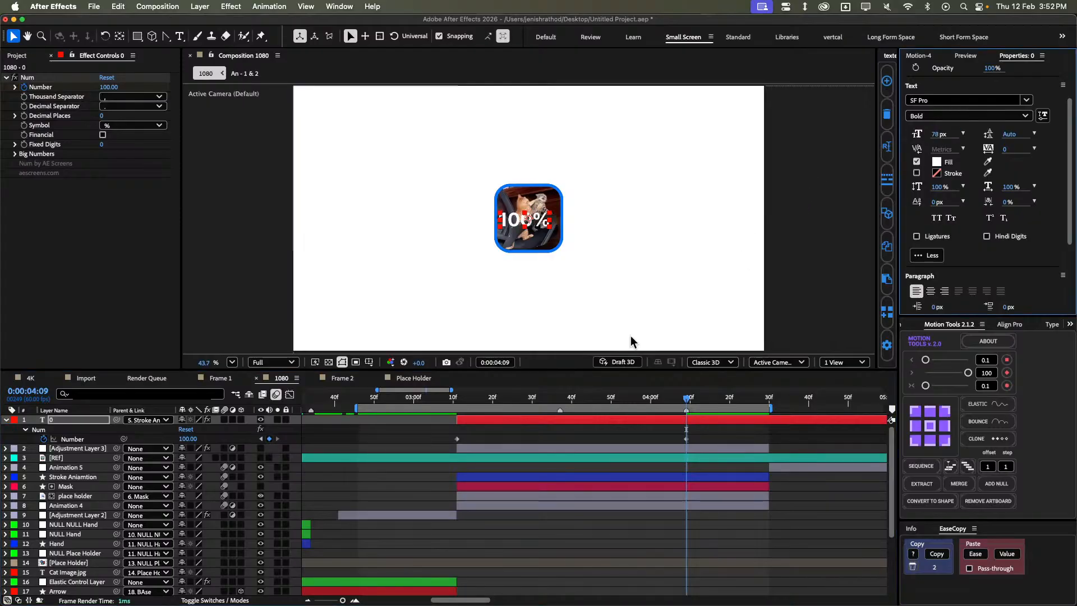
left_click(929, 425)
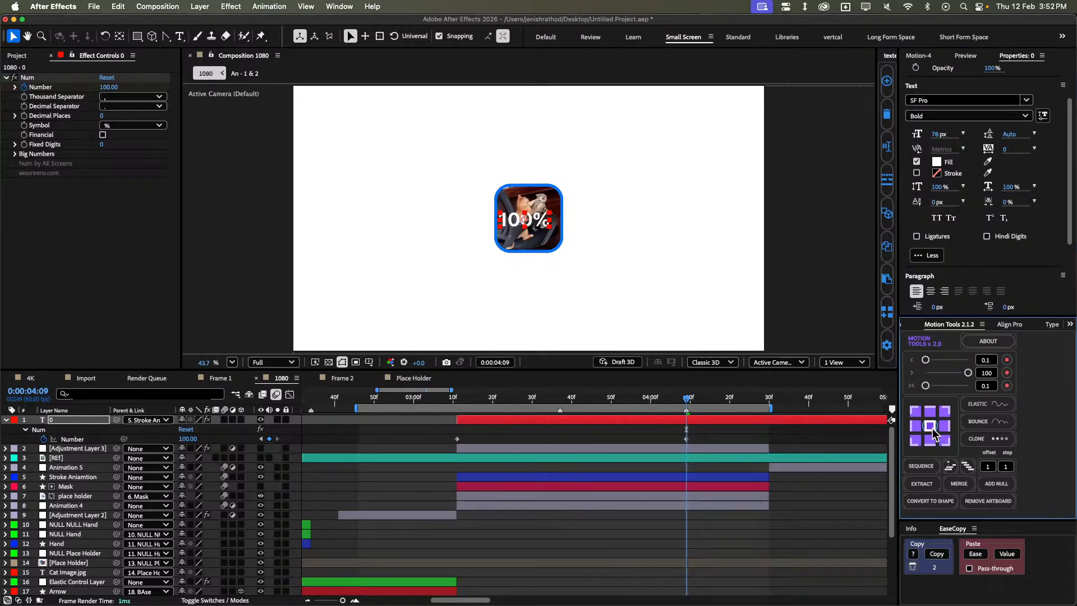
left_click_drag(117, 419, 97, 475)
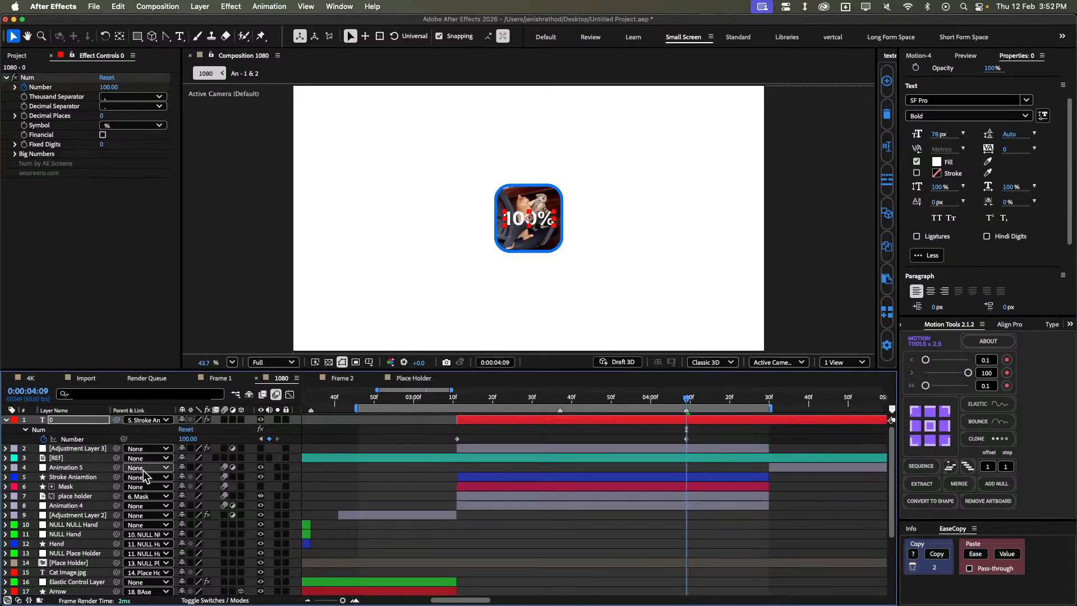
left_click(413, 428)
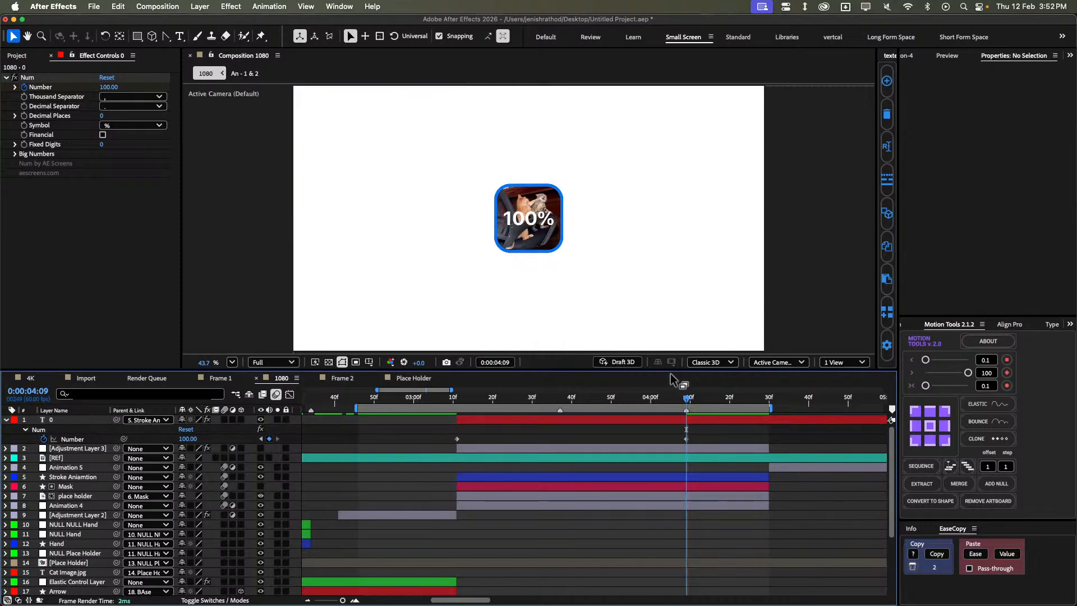
Try to re-centre the counter text on the Stroke Aniamtion layer at 0:00:03:45 and check its alignment through the count.
left_click_drag(459, 399, 592, 400)
left_click(589, 421)
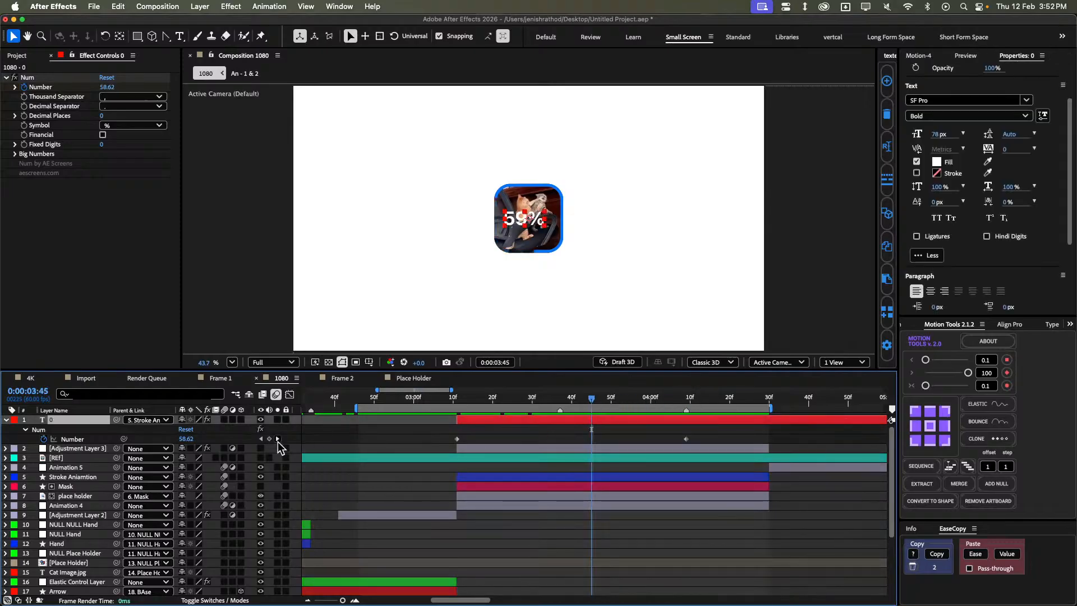
left_click(930, 426)
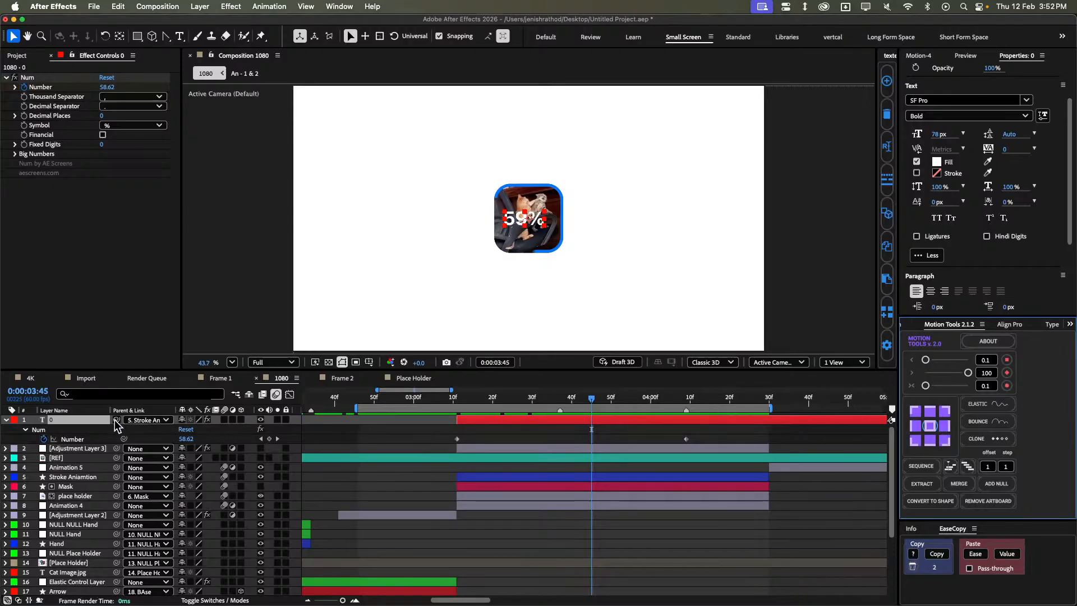
mouse_move(116, 420)
left_mouse_down()
mouse_move(51, 470)
mouse_move(92, 480)
mouse_move(93, 496)
mouse_move(88, 479)
left_mouse_up()
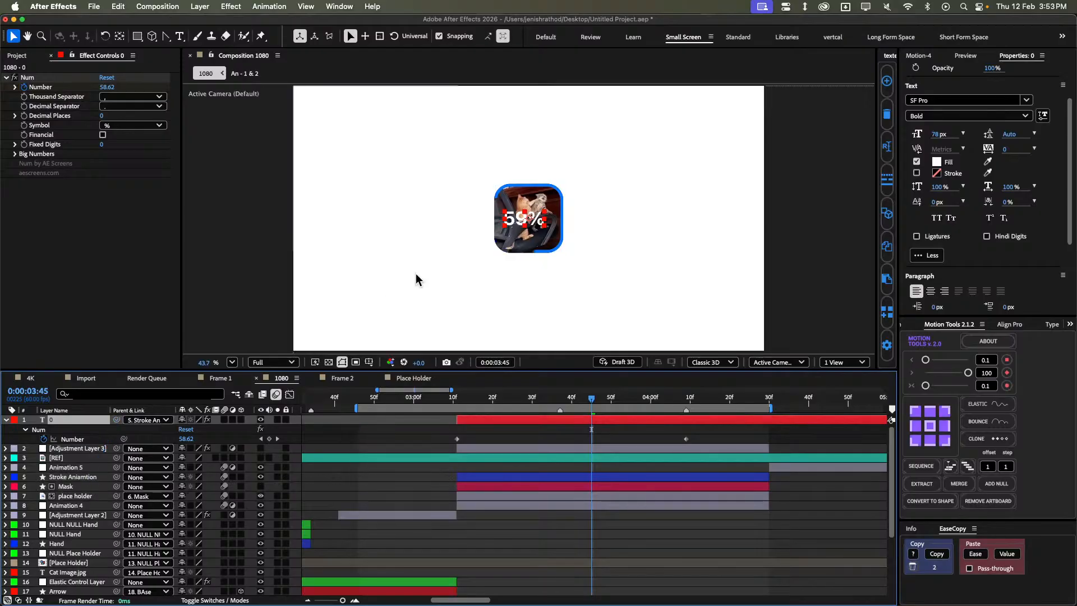
scroll(505, 241, "up", 5)
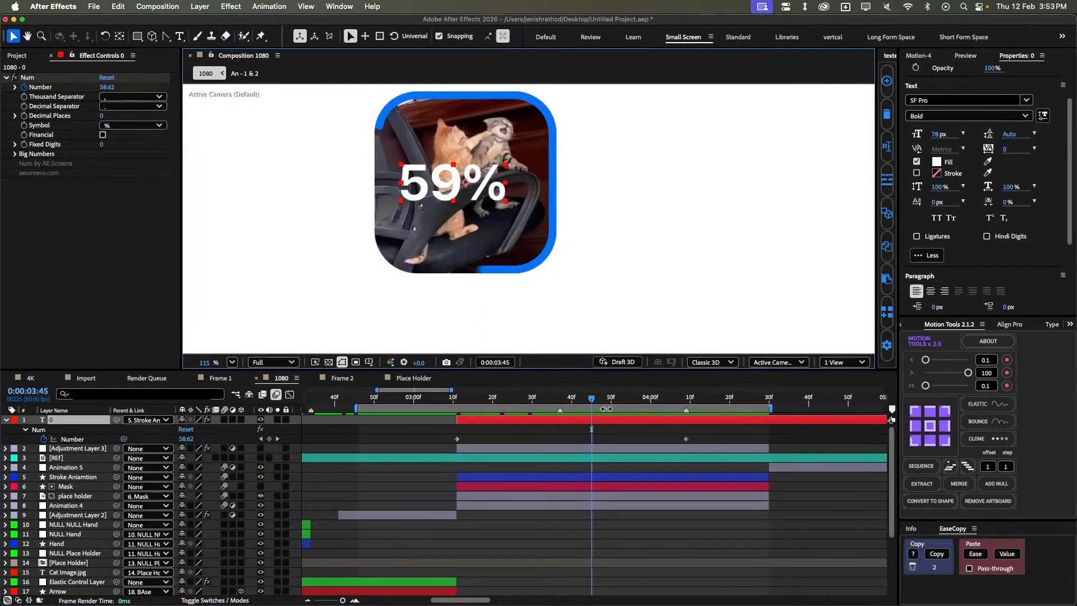
left_click(554, 439)
left_click_drag(556, 399, 704, 397)
key("shift+/")
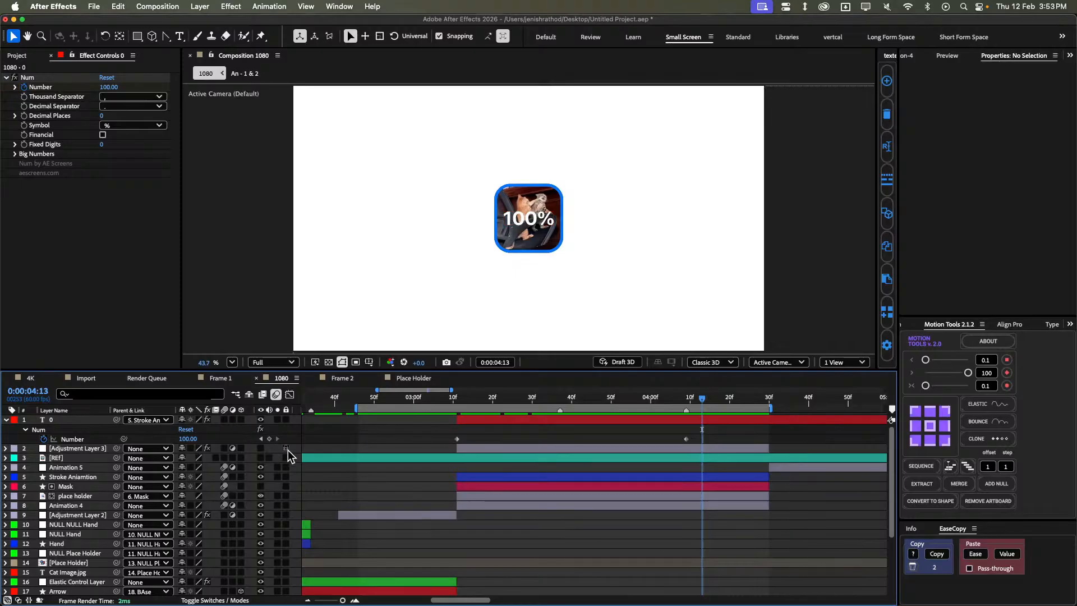
Move the REF layer to the top of the layer stack and show it temporarily to examine the reference counter's size and alignment.
left_click(331, 458)
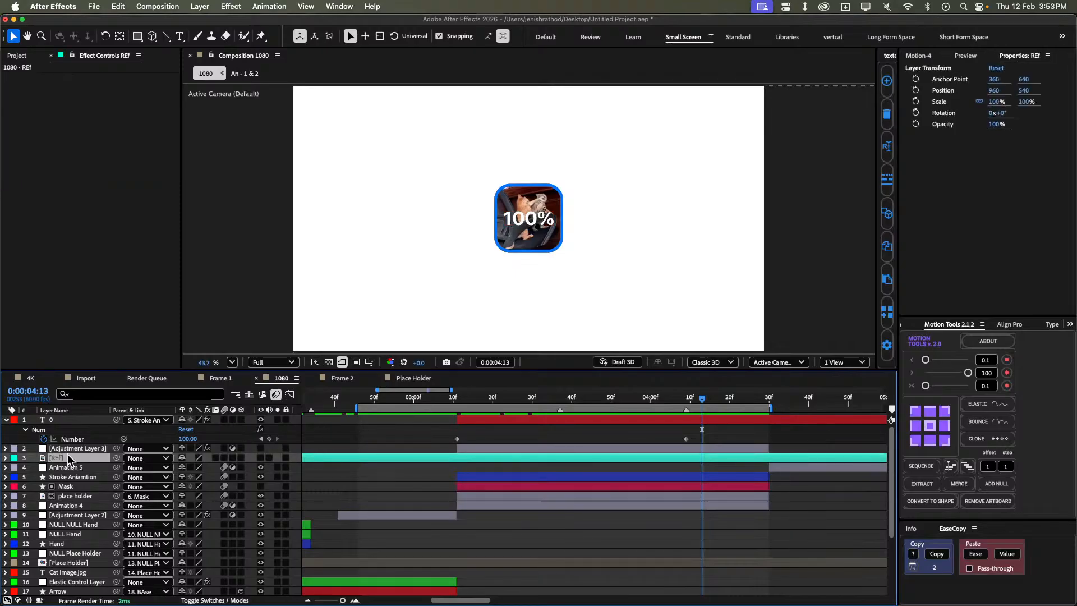
left_click_drag(67, 457, 74, 417)
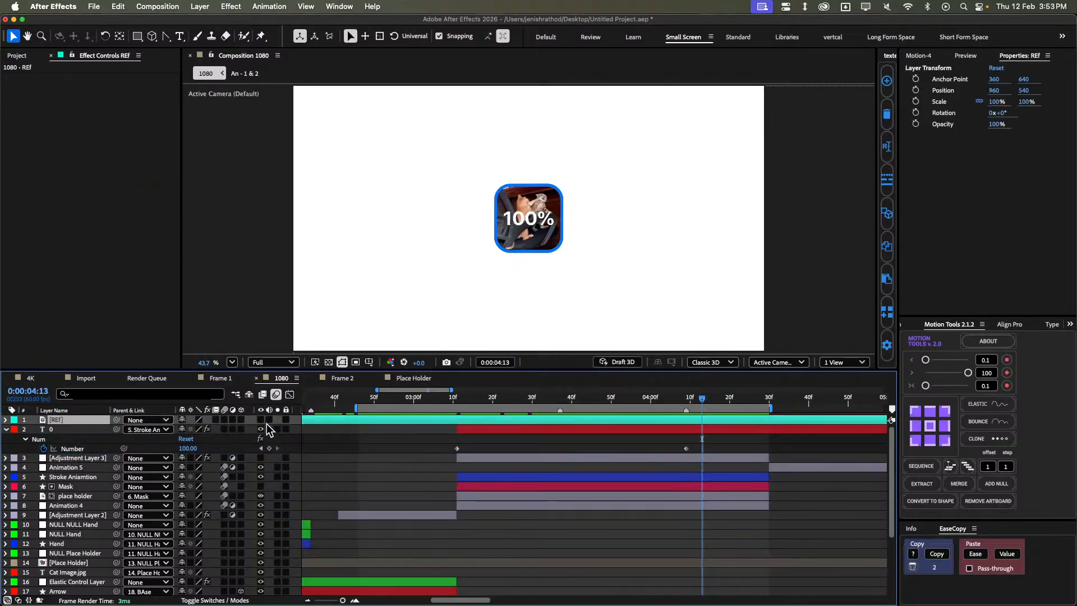
left_click(260, 420)
scroll(507, 175, "up", 3)
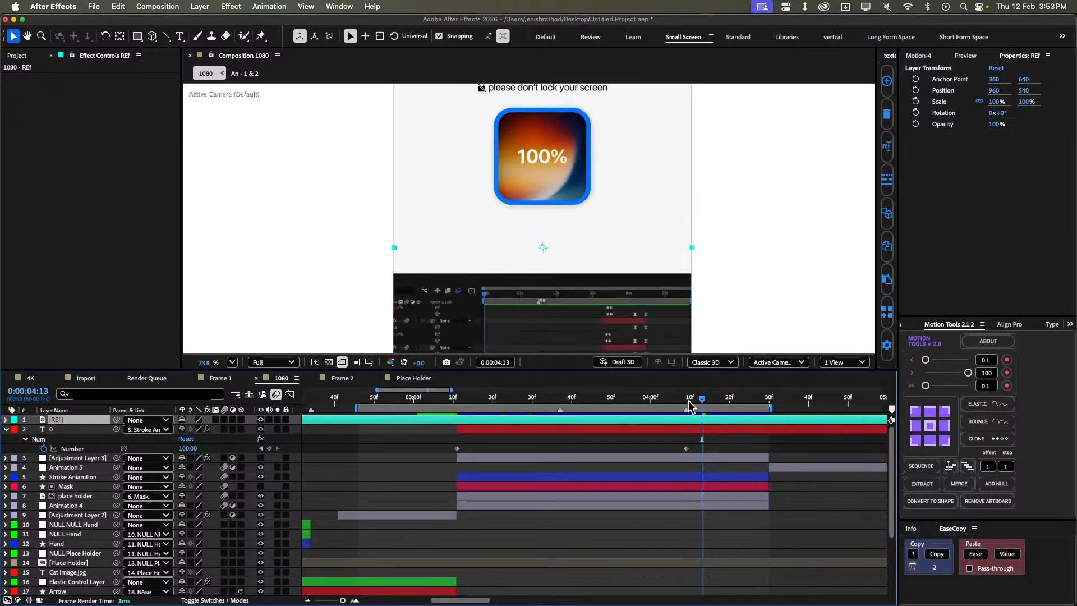
left_click_drag(690, 405, 602, 393)
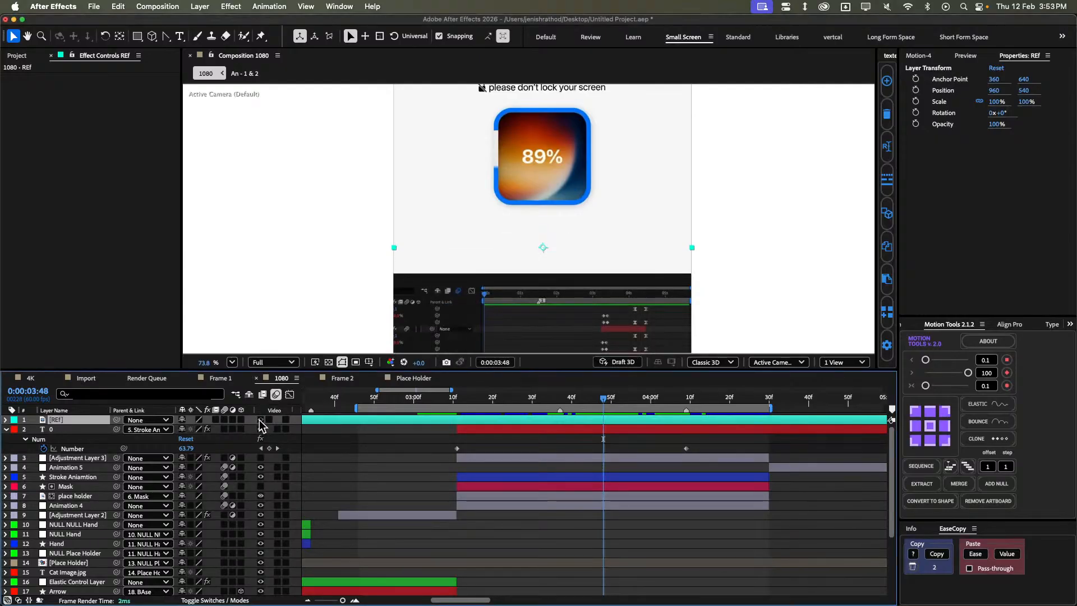
left_click(260, 420)
scroll(505, 279, "down", 4)
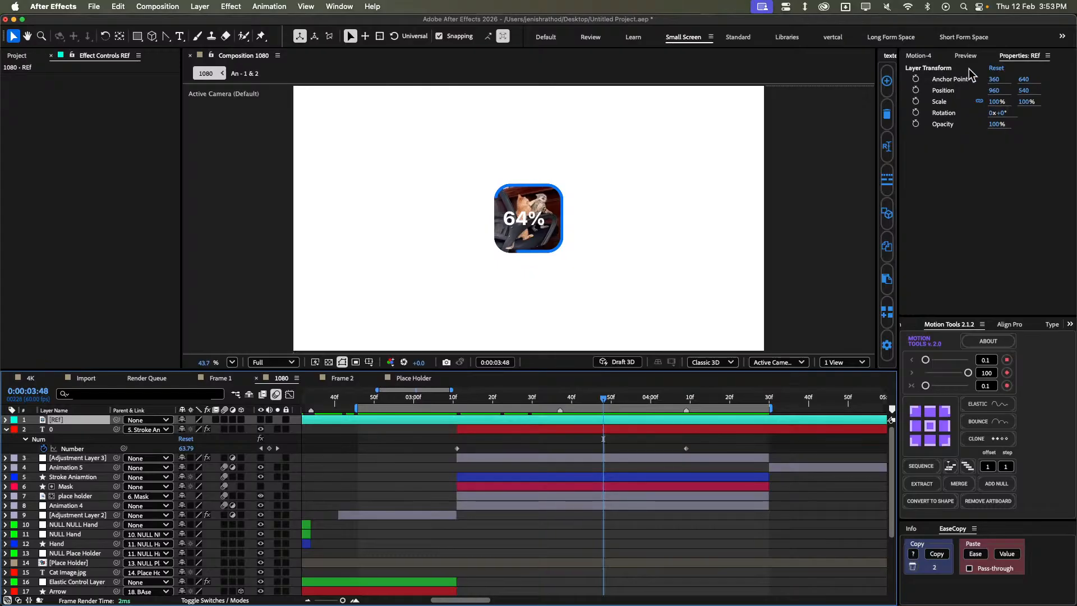
Set the counter text's font size to 58 px.
left_click(932, 56)
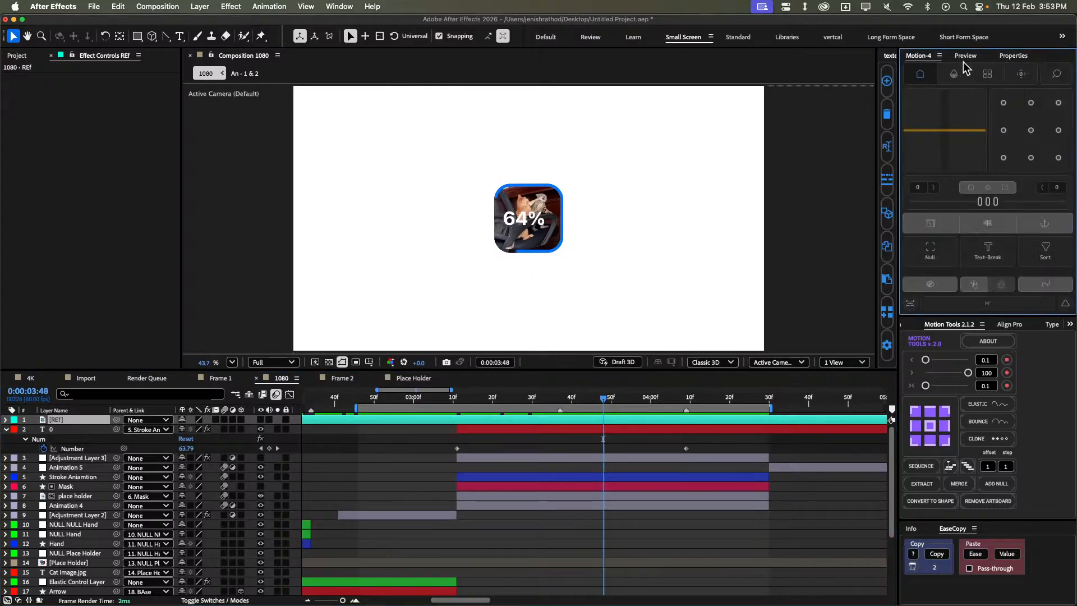
left_click(1014, 56)
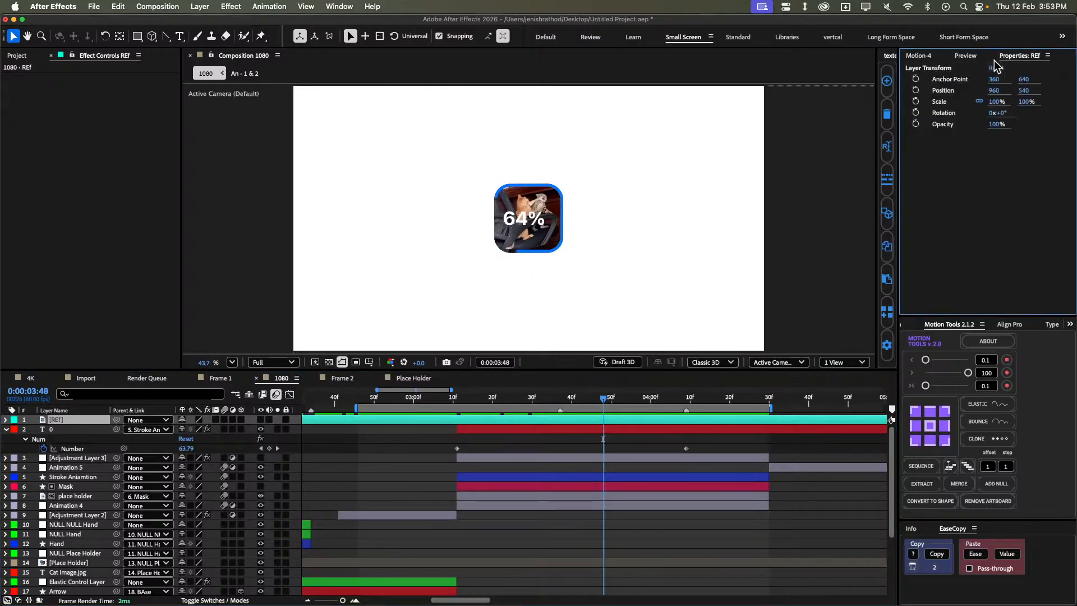
left_click(538, 449)
left_click(539, 430)
left_click(935, 136)
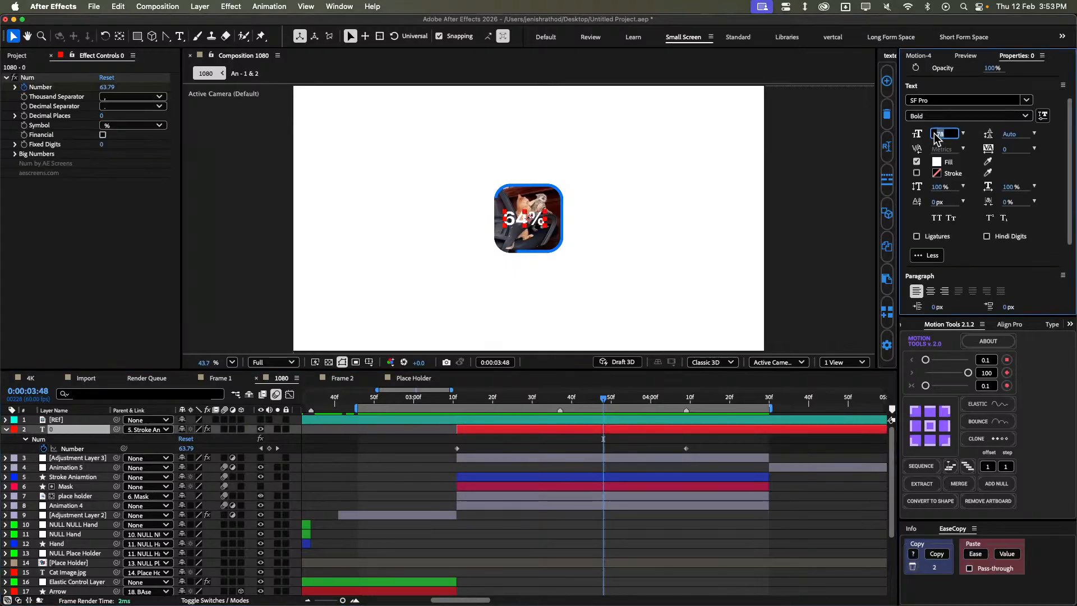
type("58")
key("Return")
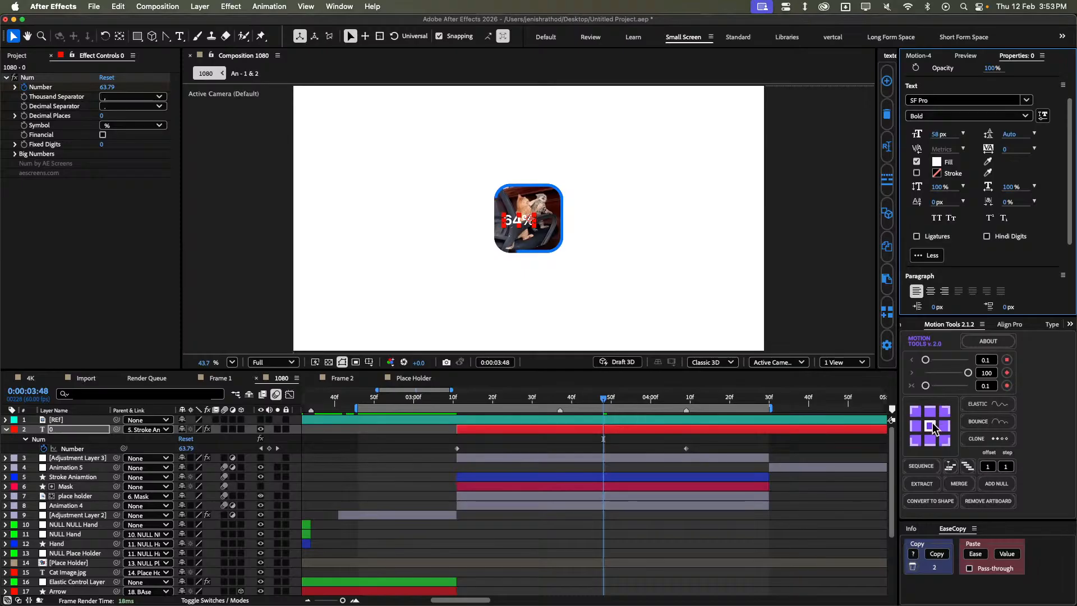
Centre the counter text's anchor point at the 0:00:04:09 keyframe and snap the text to the middle of the Stroke Aniamtion layer.
key("k")
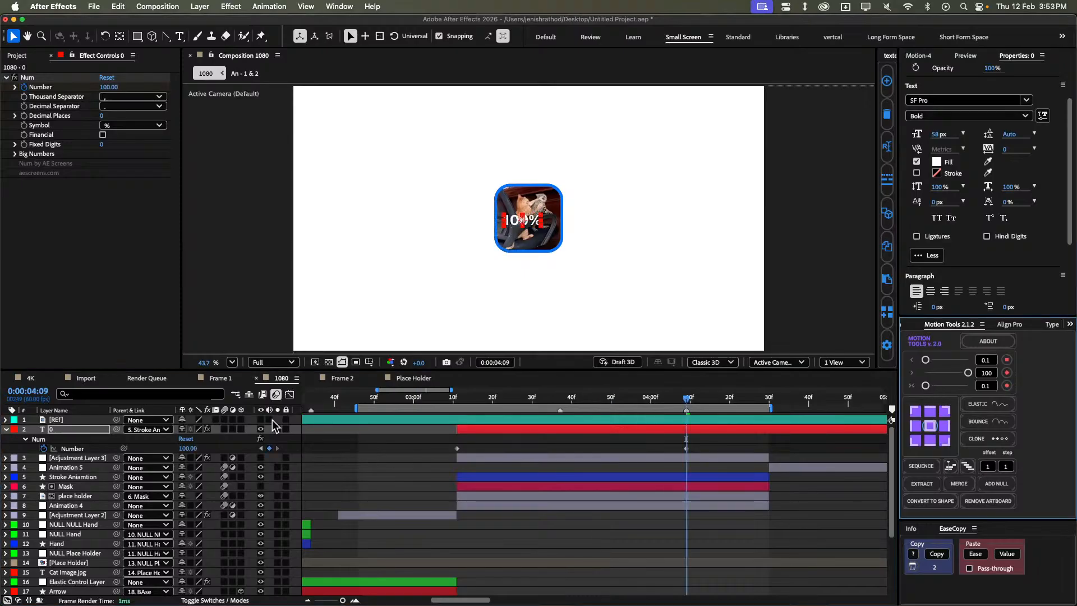
mouse_move(116, 429)
left_mouse_down()
mouse_move(73, 458)
mouse_move(94, 481)
left_mouse_up()
left_click(388, 467)
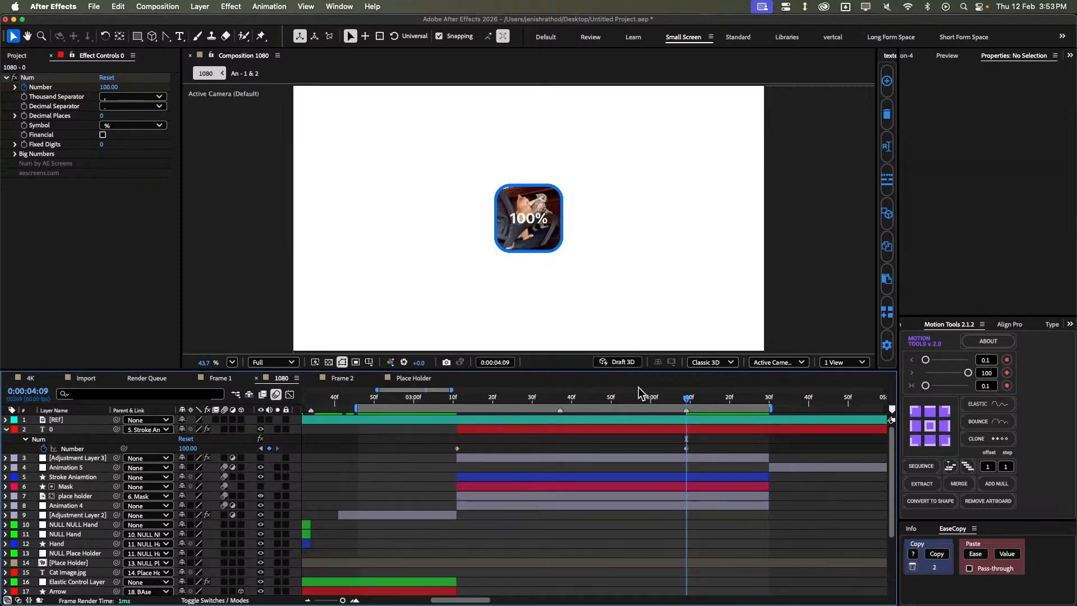
left_click_drag(656, 410, 678, 396)
key("super+z")
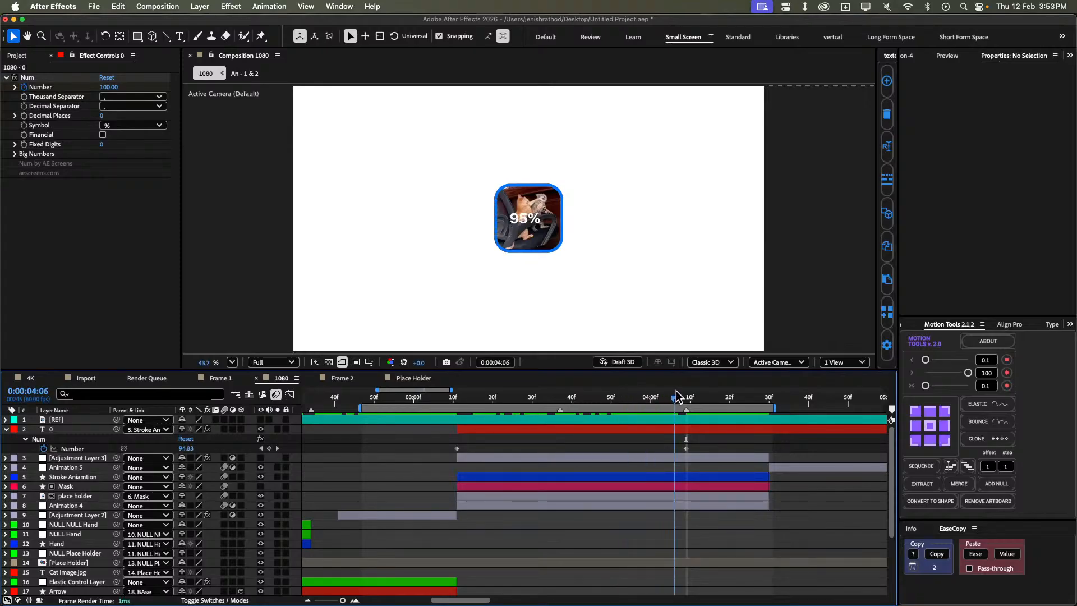
Copy the easing of the Stroke Aniamtion layer's Start keyframes onto the counter's Number keyframes and preview the count.
left_click(621, 464)
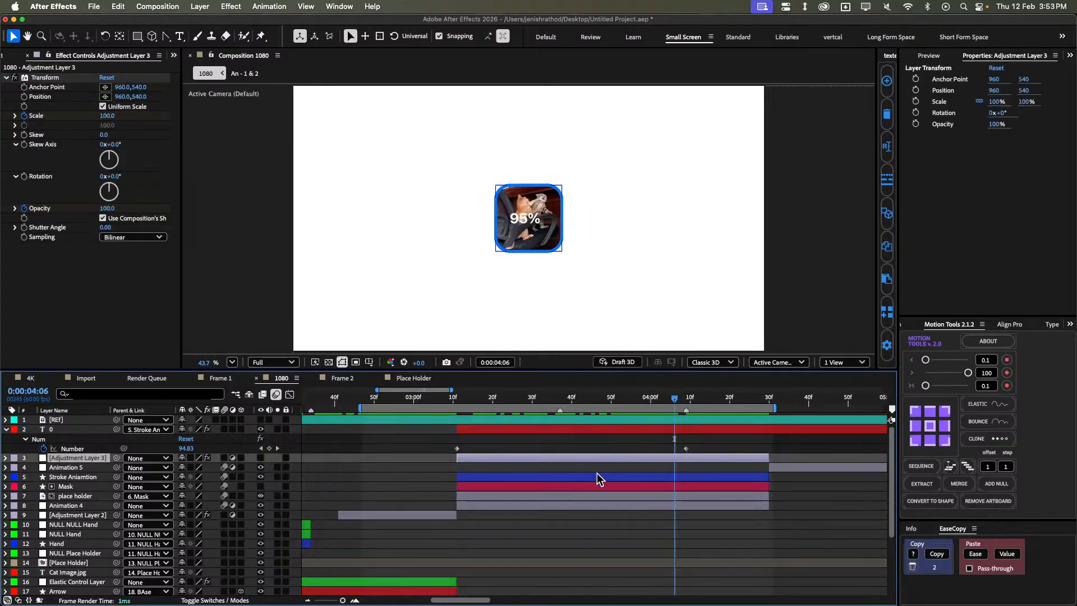
left_click(597, 477)
key("u")
left_click_drag(416, 496, 752, 483)
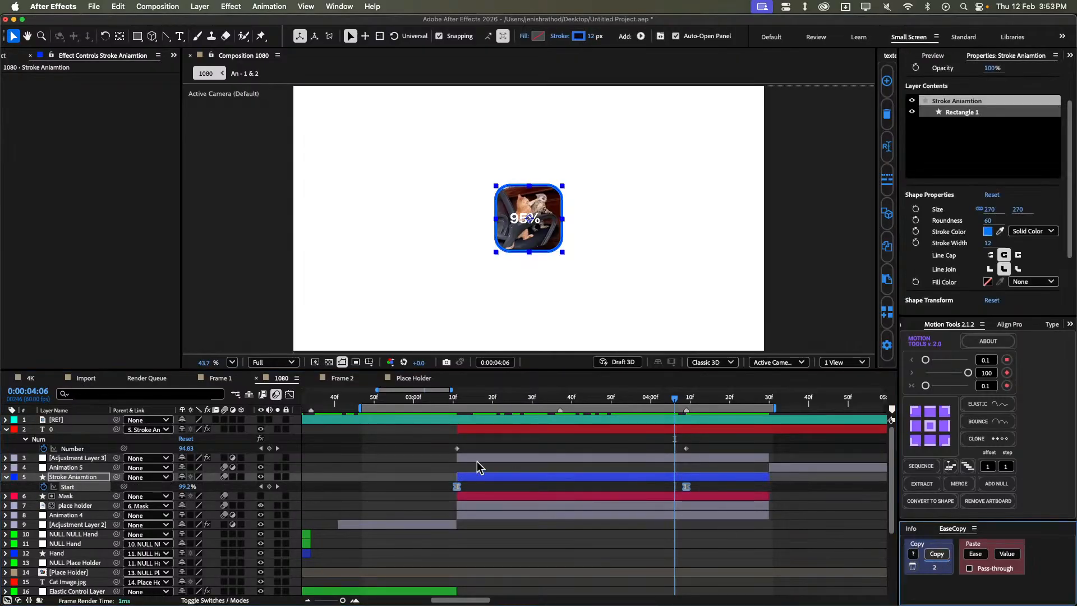
left_click_drag(433, 446, 784, 452)
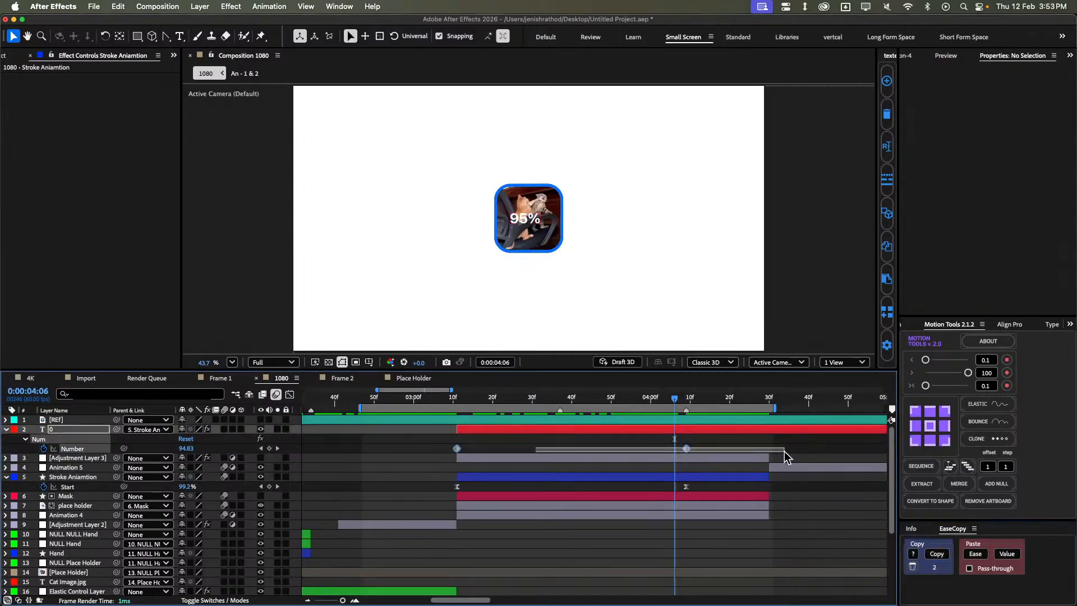
left_click(971, 551)
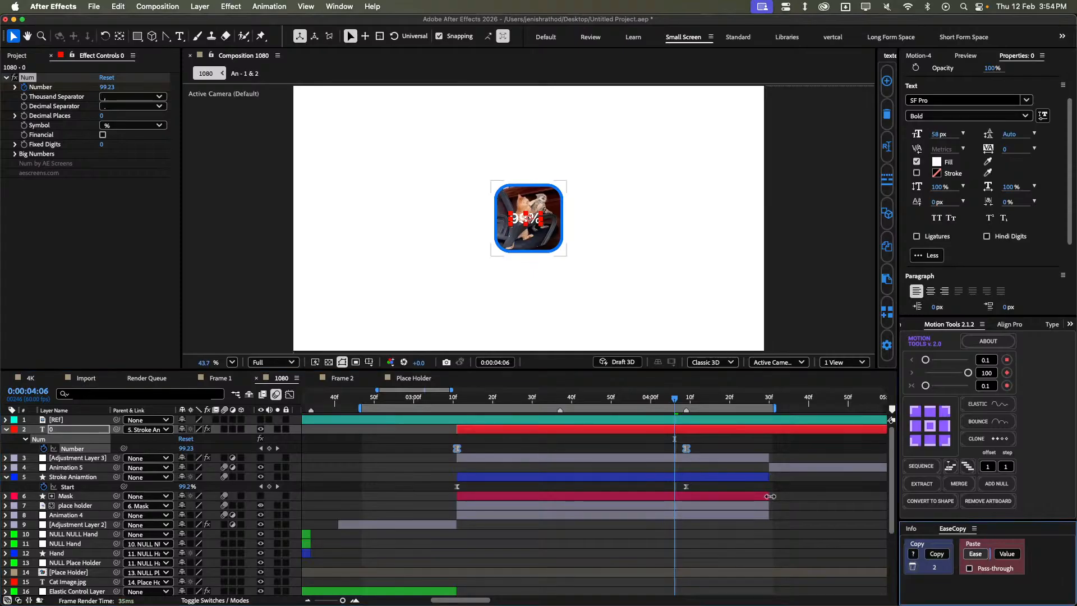
left_click(823, 539)
key("space")
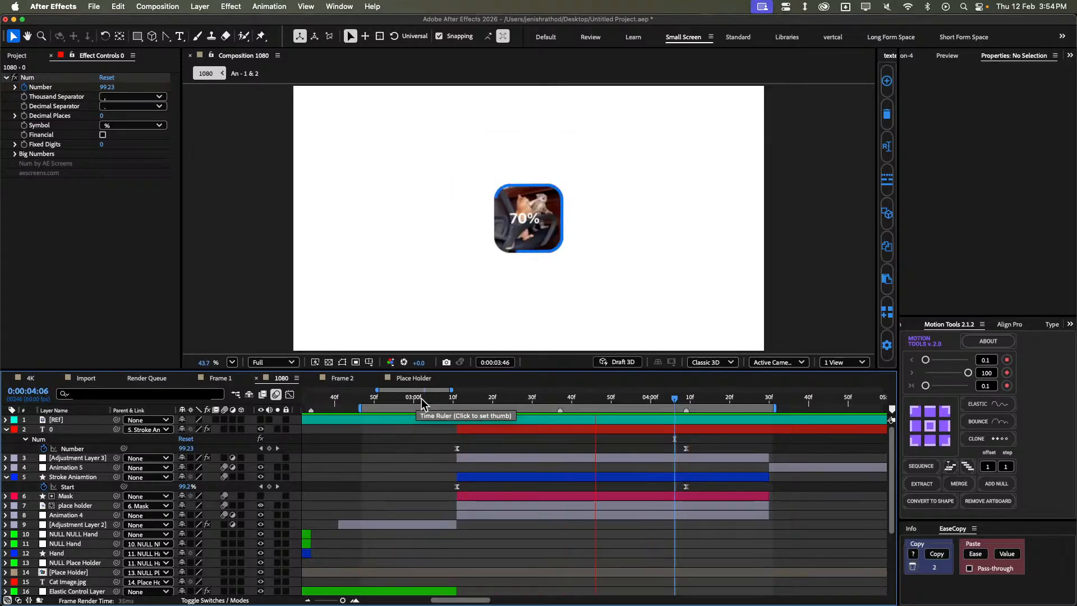
key("space")
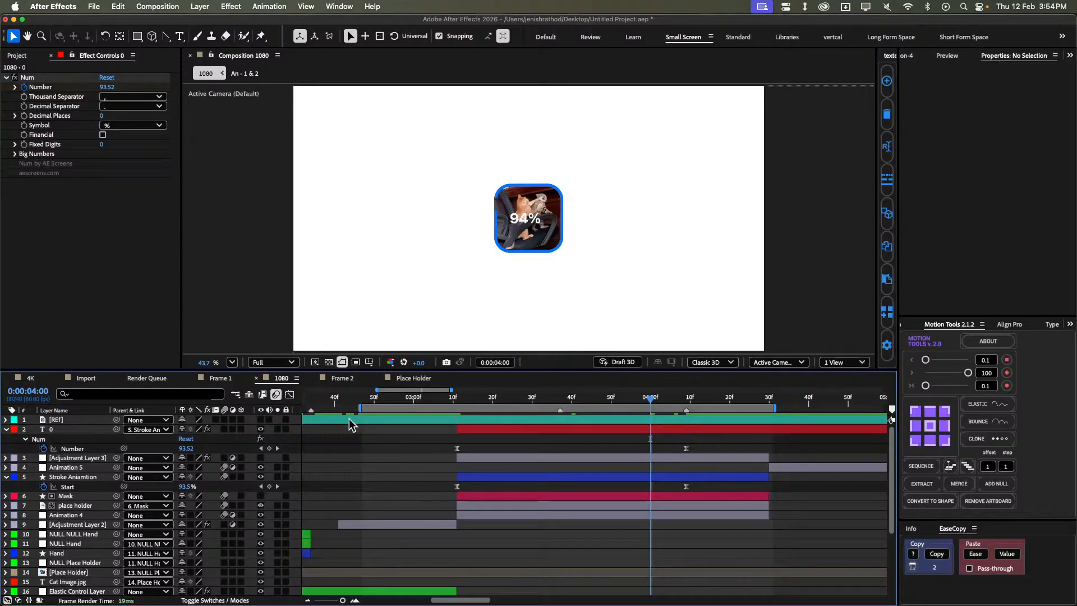
Check the thumbnail against the REF layer and apply Fast Box Blur to the place holder layer.
left_click(261, 420)
left_click(260, 420)
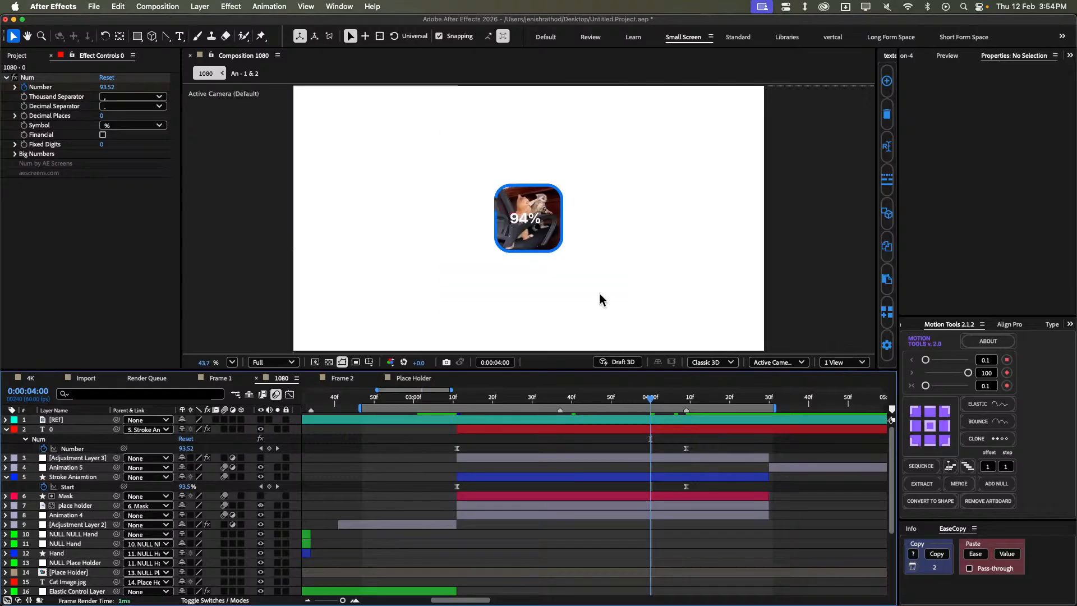
left_click(511, 477)
left_click(478, 506)
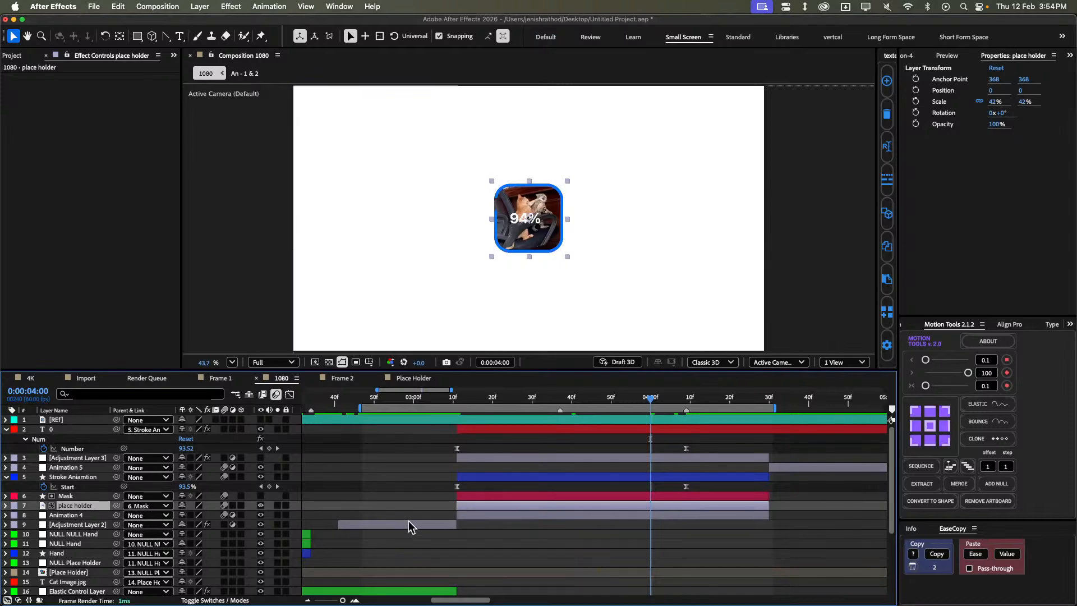
key("ctrl+space")
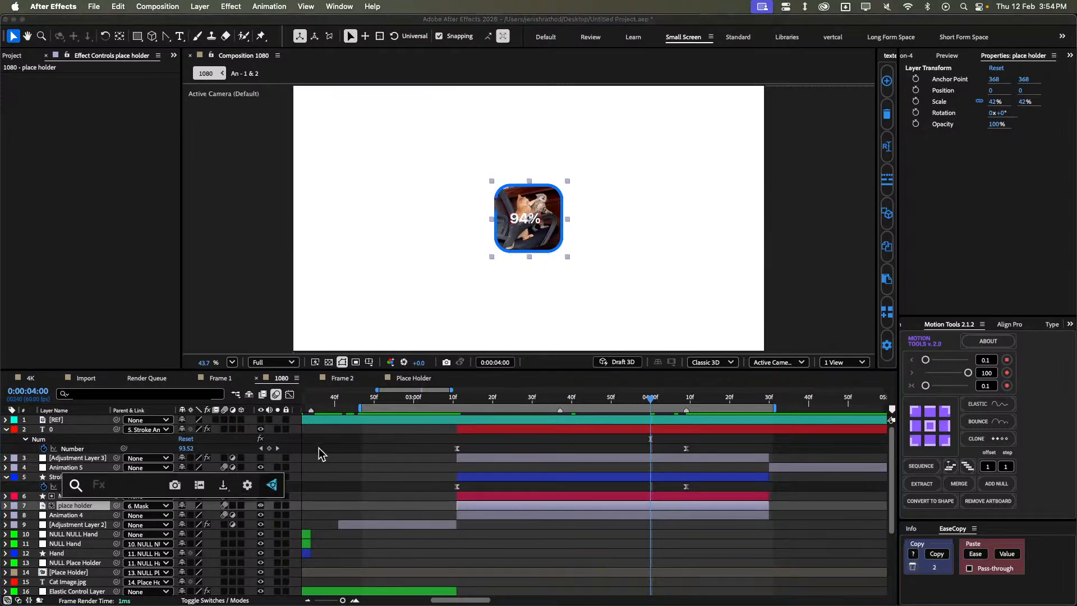
type("fast")
key("Return")
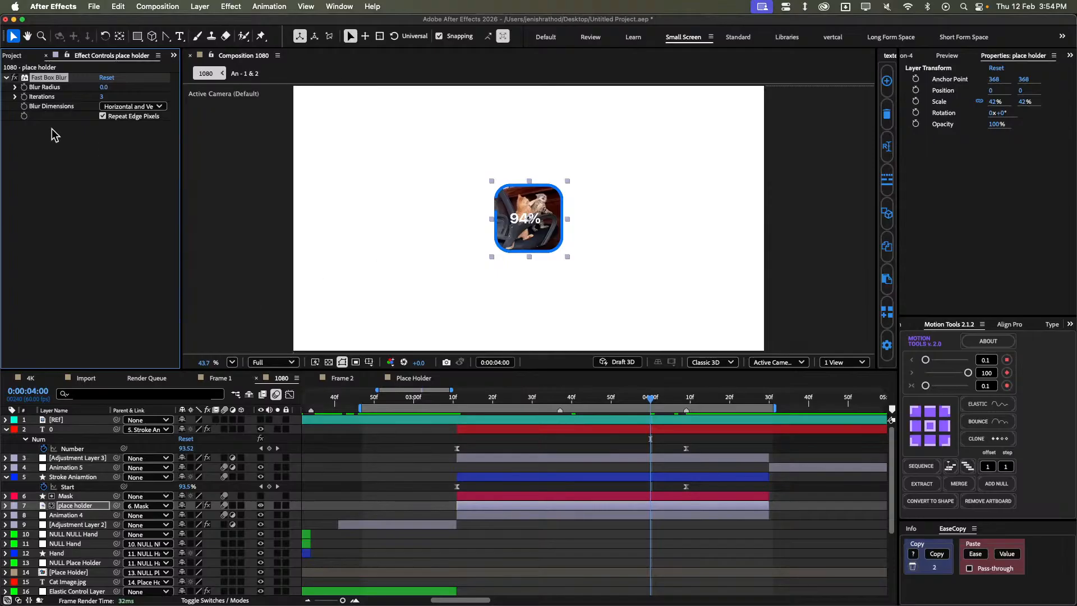
Try Blur Radius values of 10 and 20 for the place holder's Fast Box Blur and settle on 10.
type("10")
key("Return")
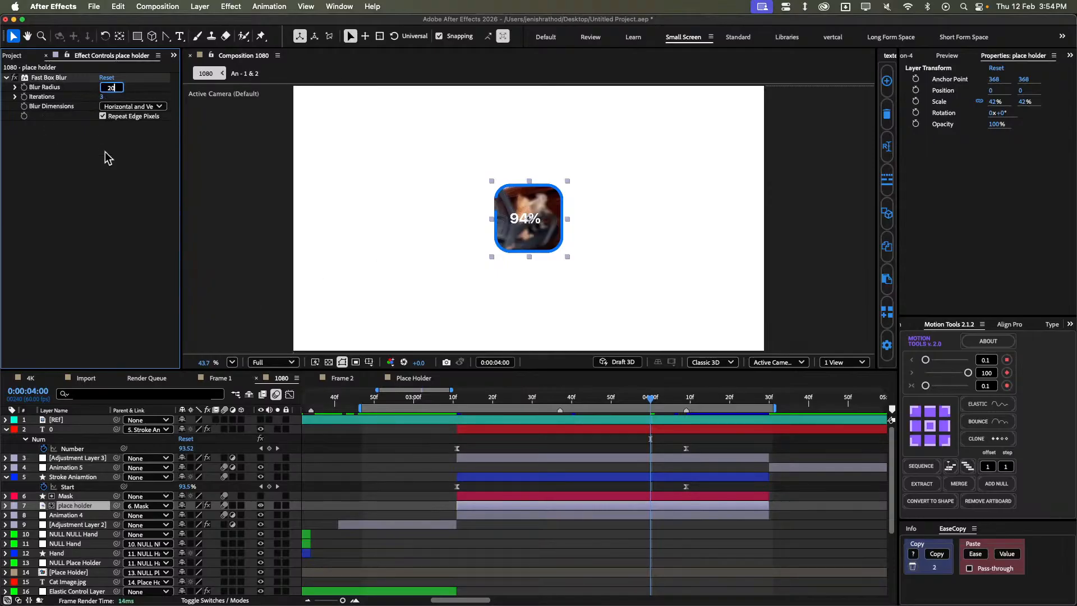
type("20")
key("Return")
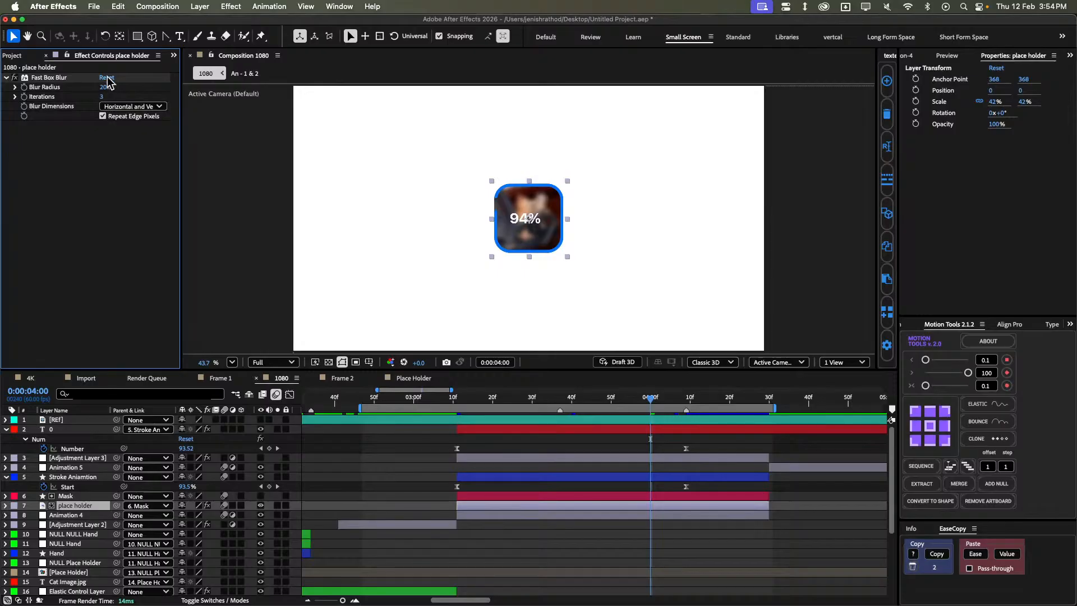
left_click(105, 91)
type("10")
key("Return")
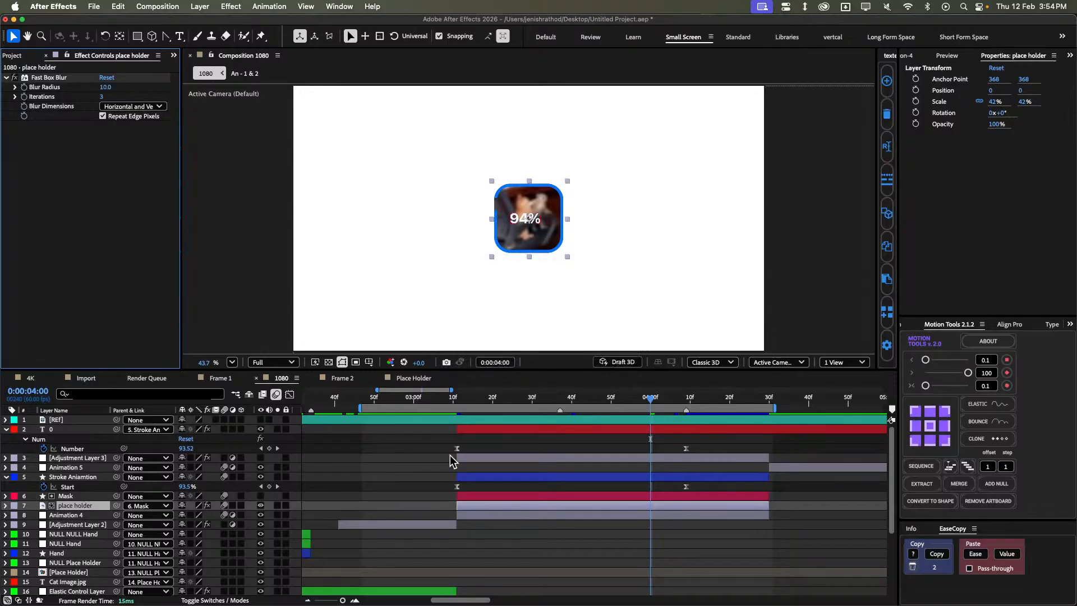
Turn on Adjustment Layer 3, move it above the counter text layer, and preview the thumbnail's entrance with the counter.
left_click(428, 490)
left_click(465, 398)
mouse_move(465, 398)
left_mouse_down()
mouse_move(440, 399)
mouse_move(565, 393)
mouse_move(469, 398)
left_mouse_up()
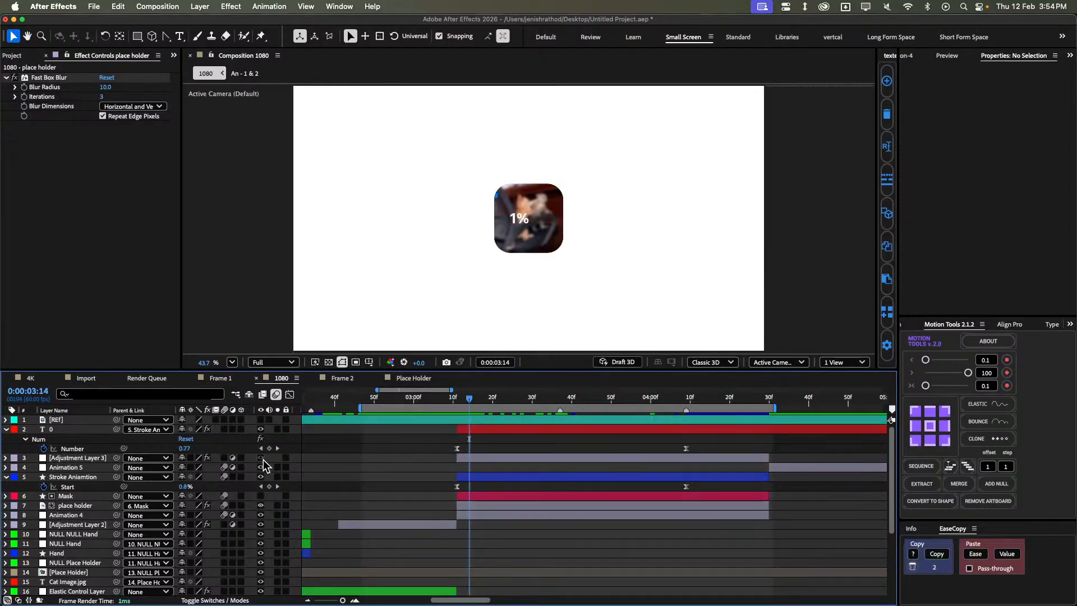
left_click(261, 459)
left_click_drag(73, 458, 70, 425)
left_click(378, 454)
key("u")
key("u")
key("u")
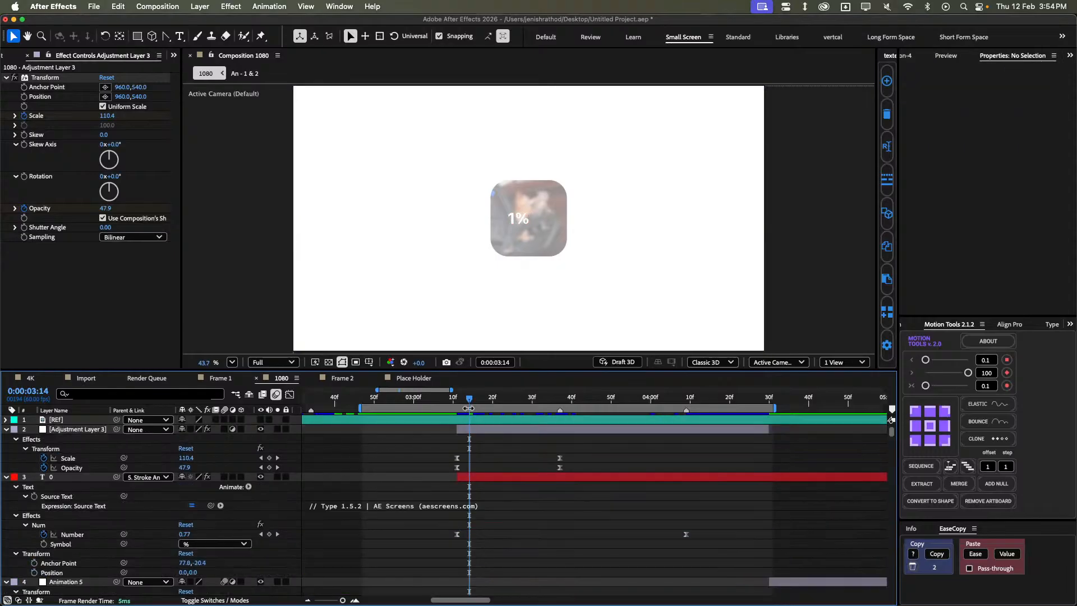
left_click_drag(469, 403, 403, 405)
key("space")
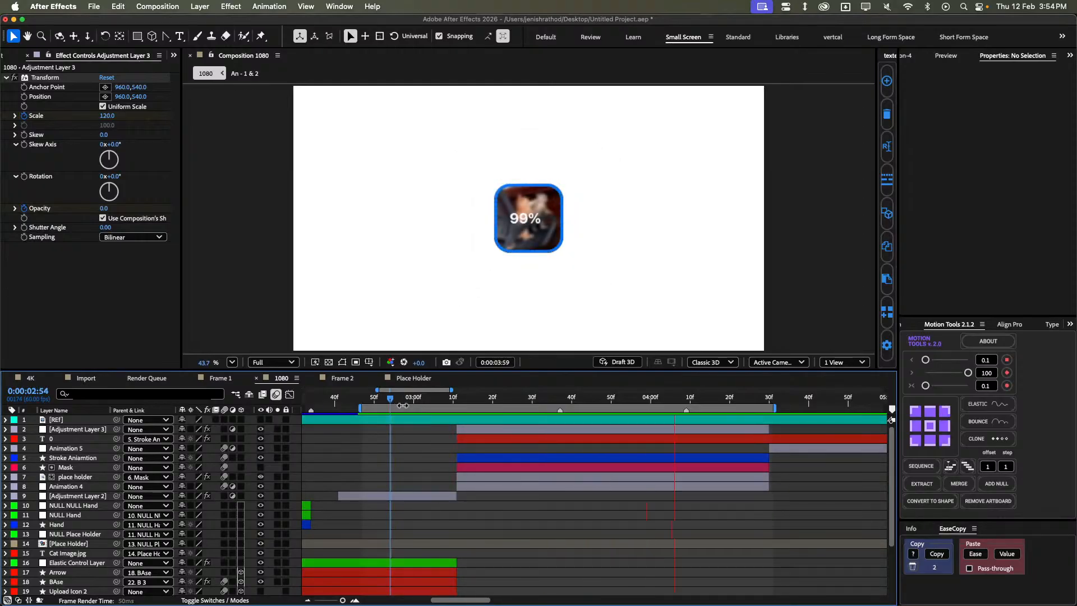
Show the REF layer and examine how its Uploading heading and lock-screen subtitle animate in around the thumbnail.
left_click_drag(428, 399, 416, 400)
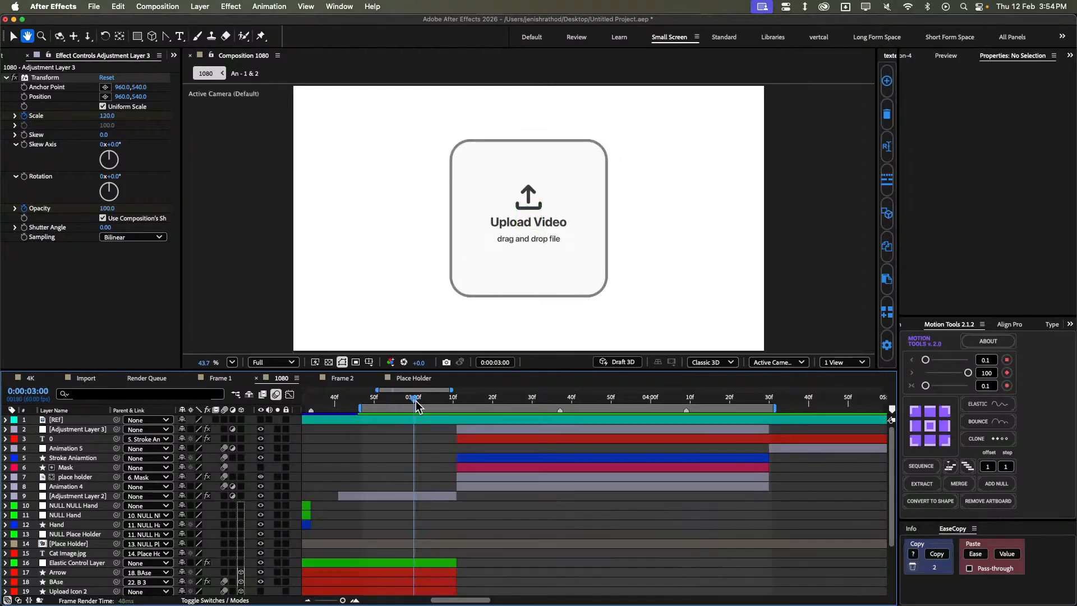
left_click(261, 420)
scroll(519, 125, "up", 5)
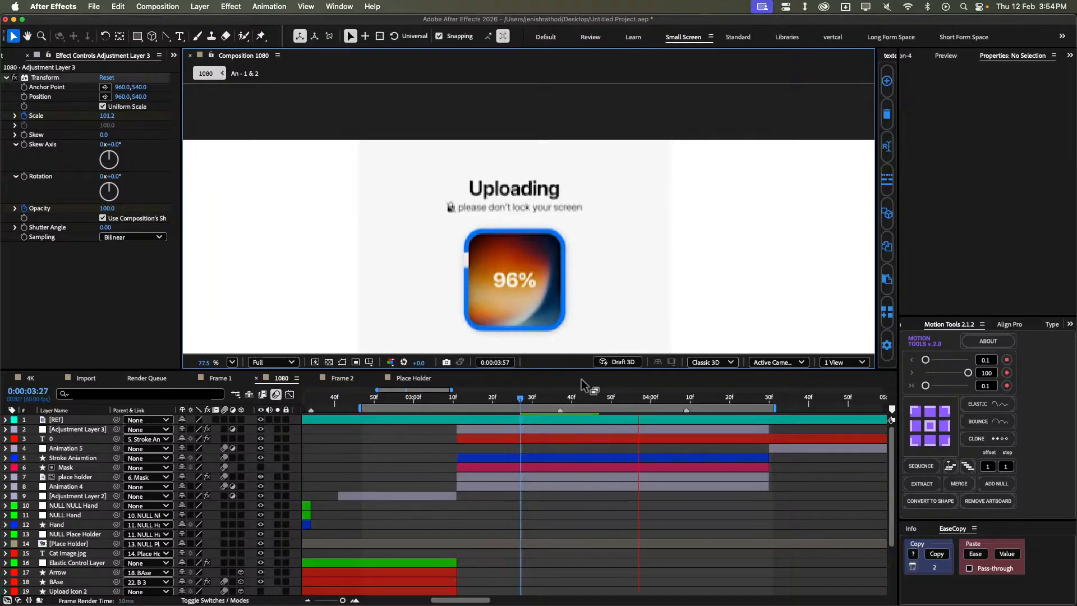
left_click_drag(535, 401, 636, 401)
key("shift+slash")
scroll(542, 146, "up", 3)
left_click_drag(541, 140, 562, 294)
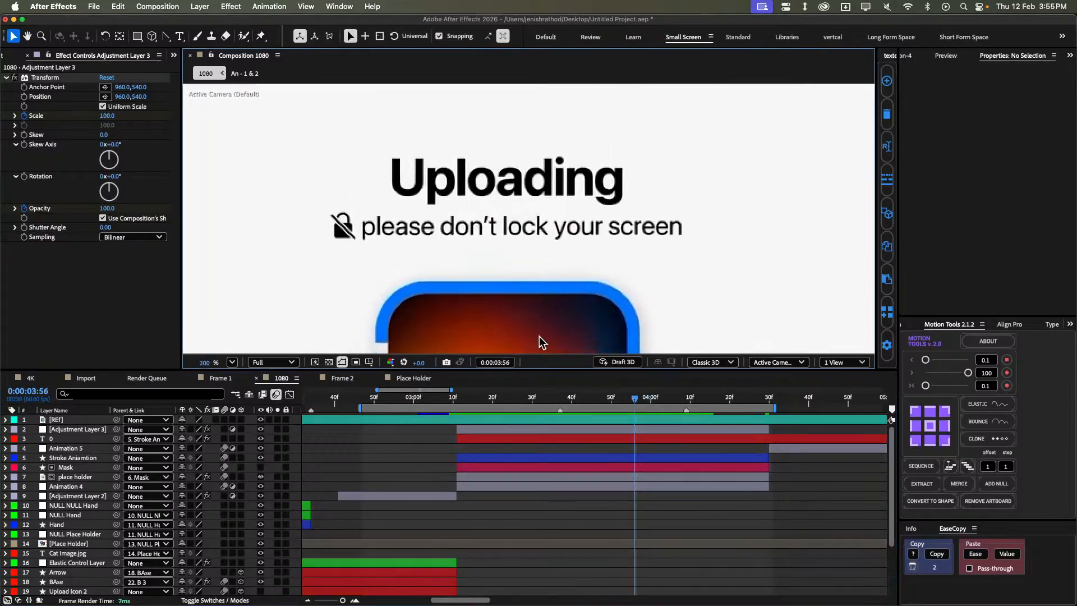
left_click_drag(487, 401, 496, 400)
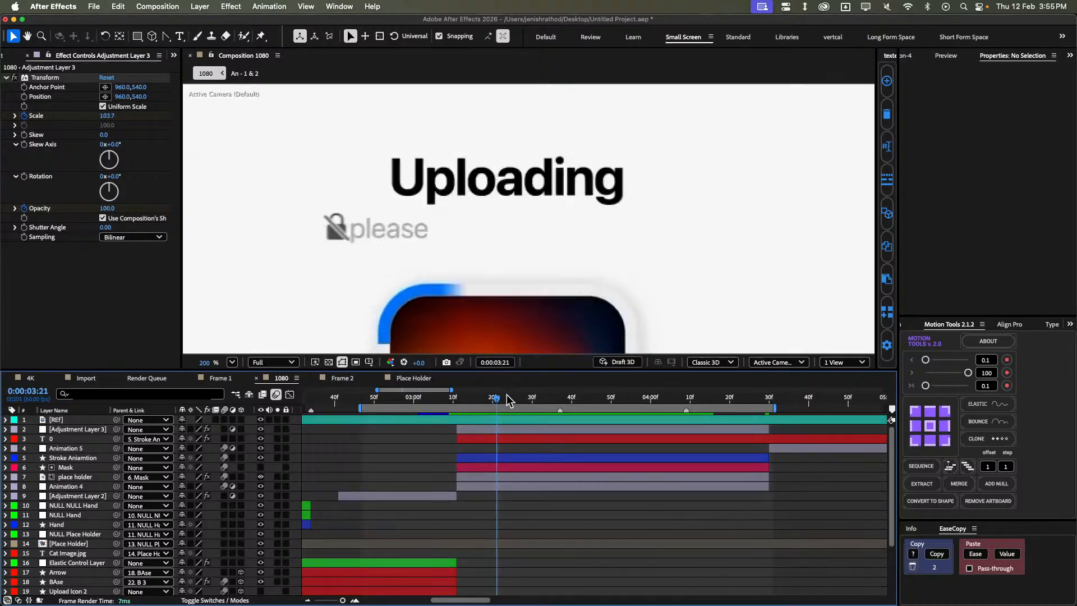
left_click_drag(508, 400, 656, 397)
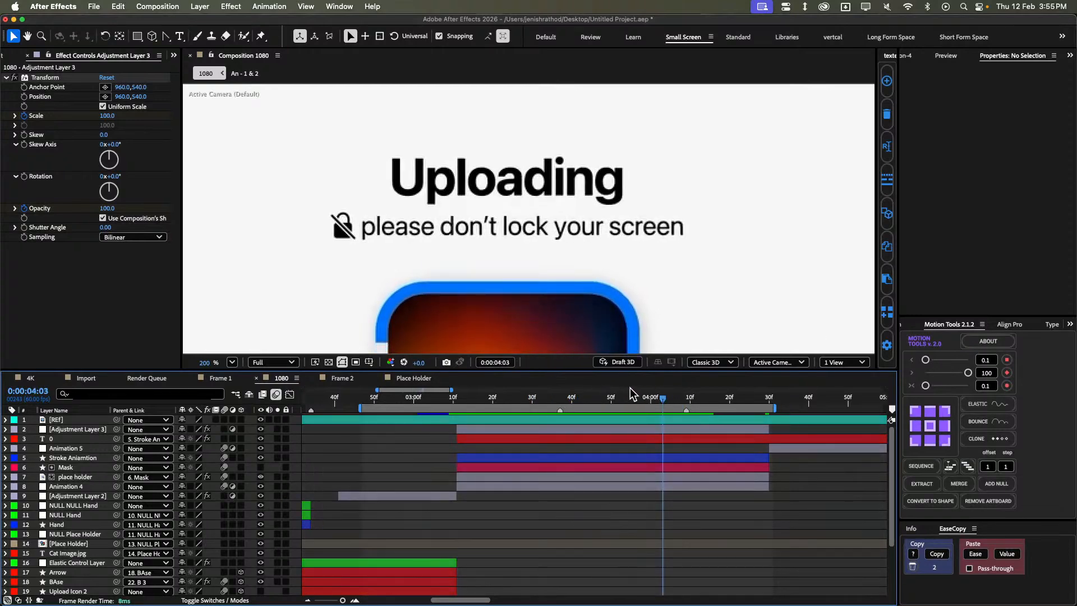
key("shift+slash")
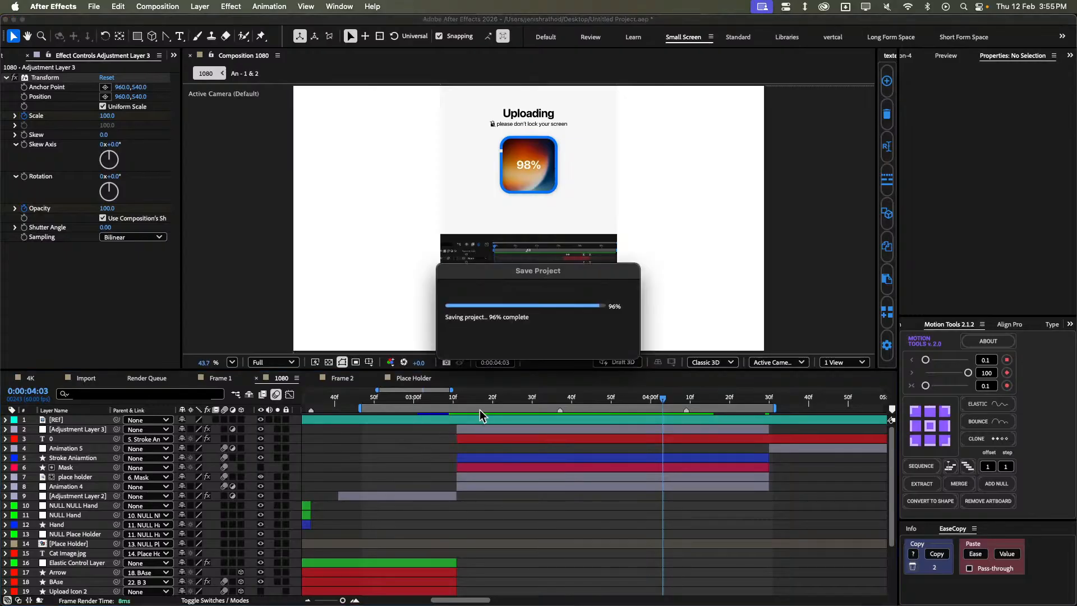
Compare the start of the uploading animation with the reference from 0:00:03:11 to 0:00:03:17 by toggling the REF layer.
left_click_drag(471, 399, 449, 423)
left_click(447, 422)
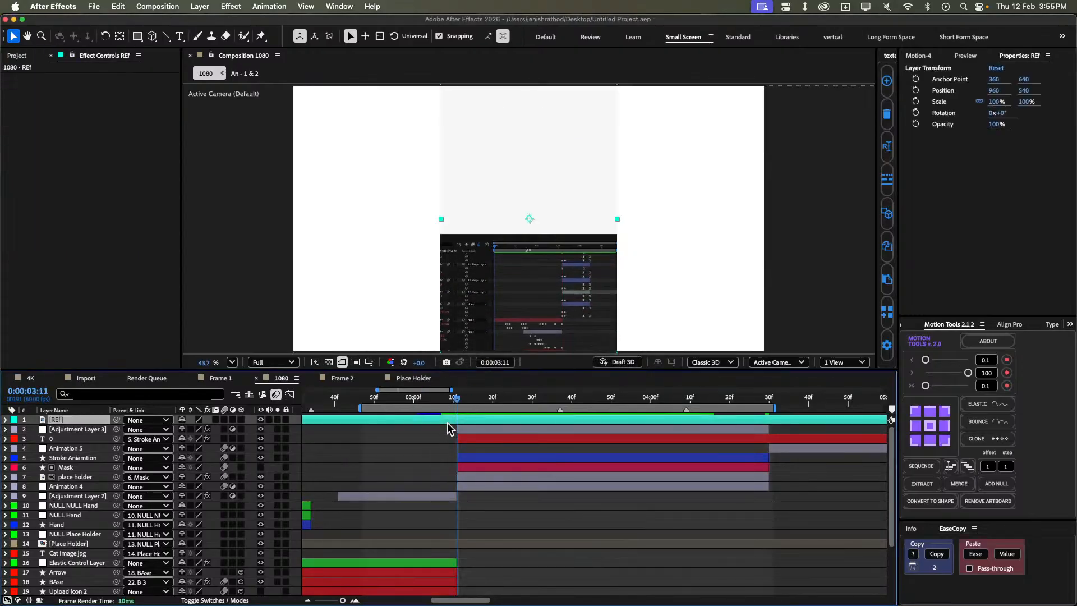
left_click(444, 434)
key("space")
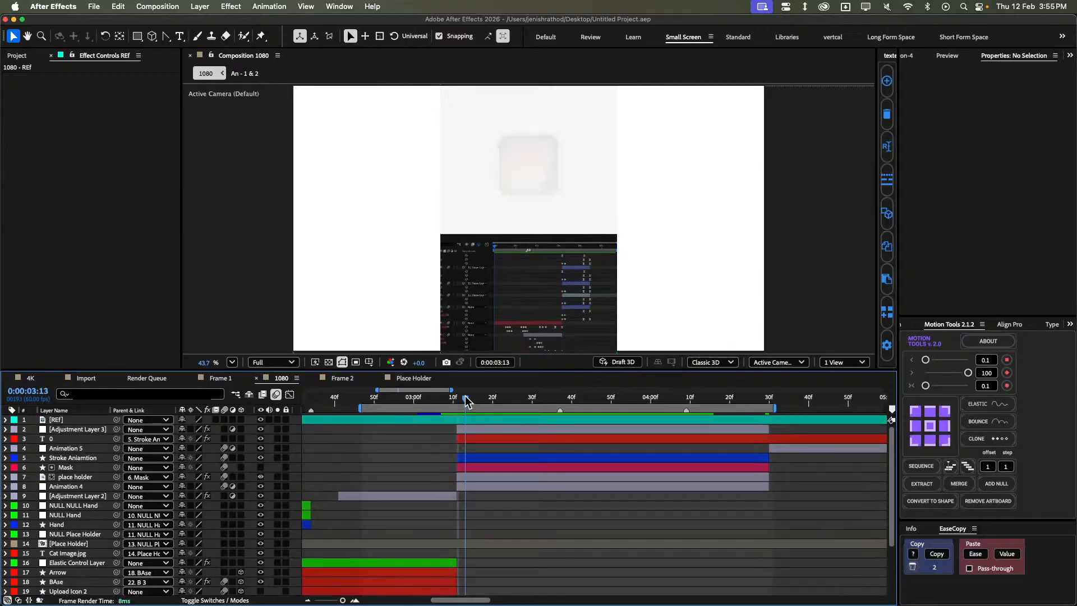
left_click(261, 420)
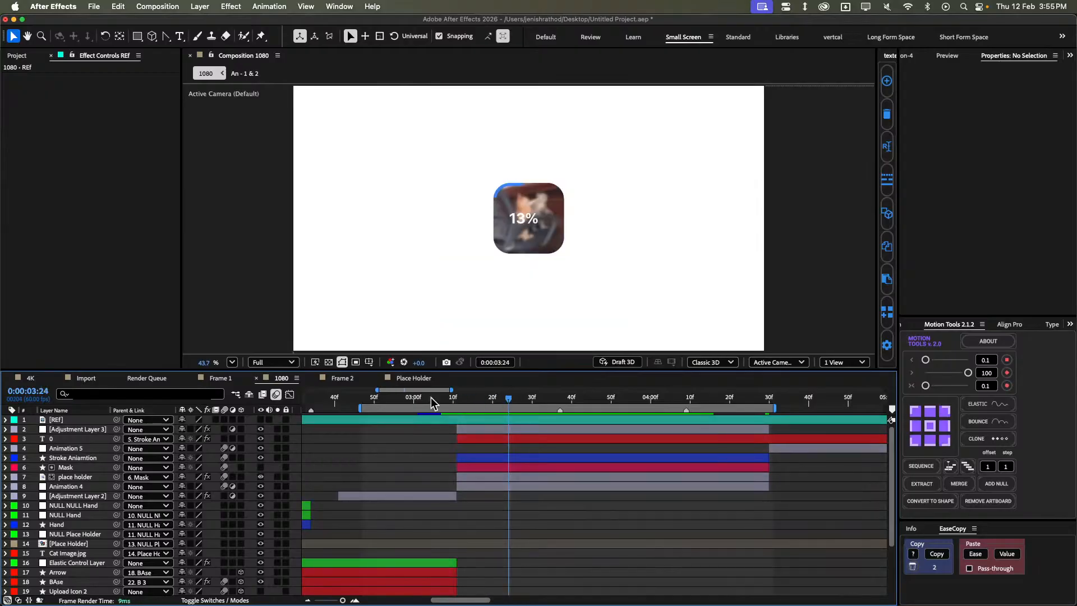
left_click_drag(431, 397, 481, 400)
left_click(261, 420)
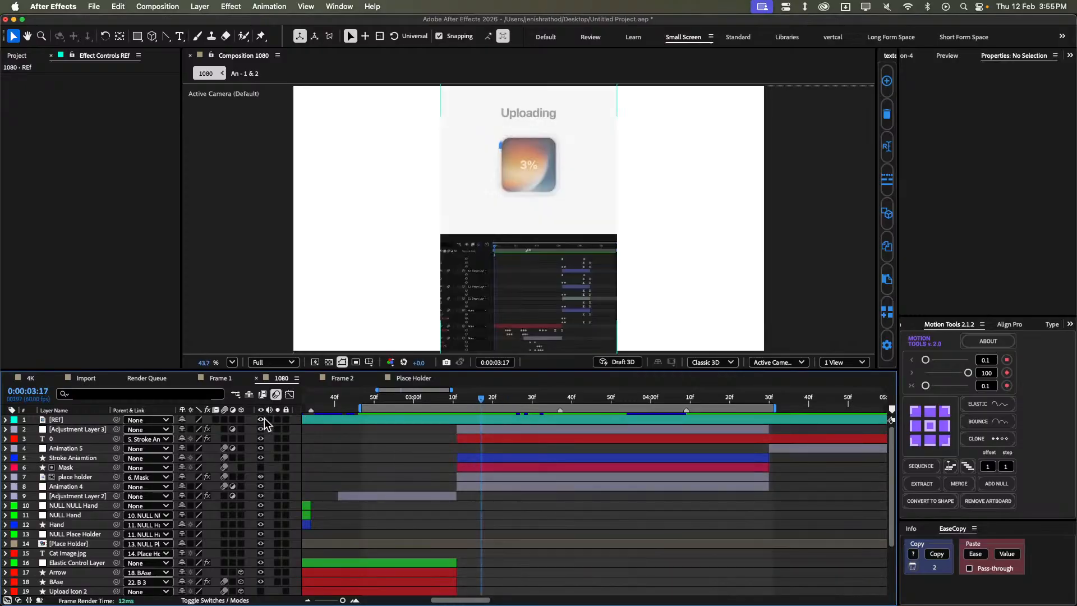
Create a new text layer reading "Uploading" at 0:00:03:17 and change its fill to black.
key("super+alt+shift+t")
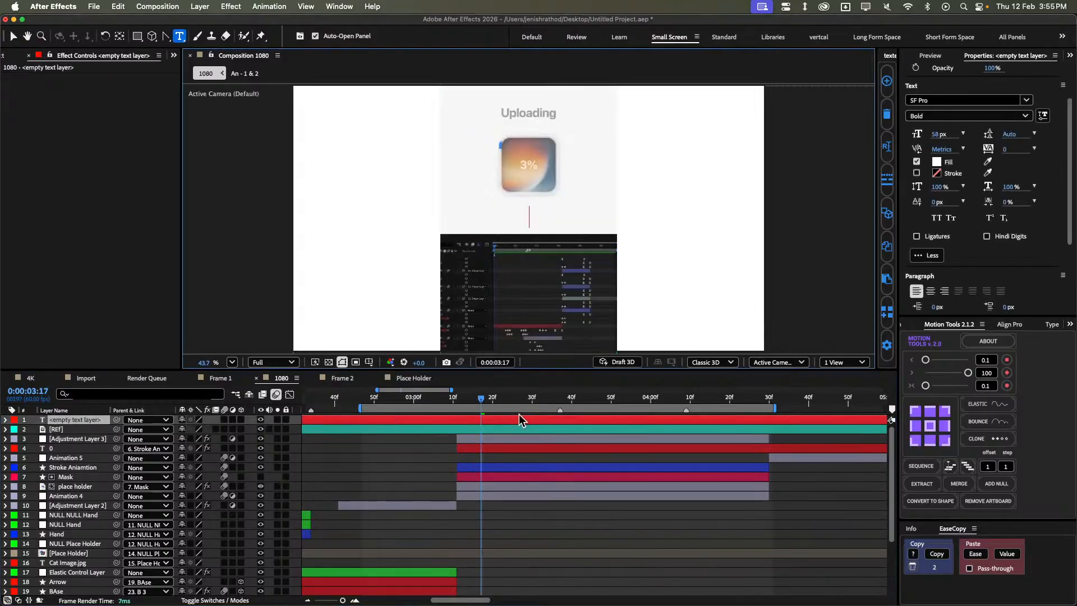
type("Uploading")
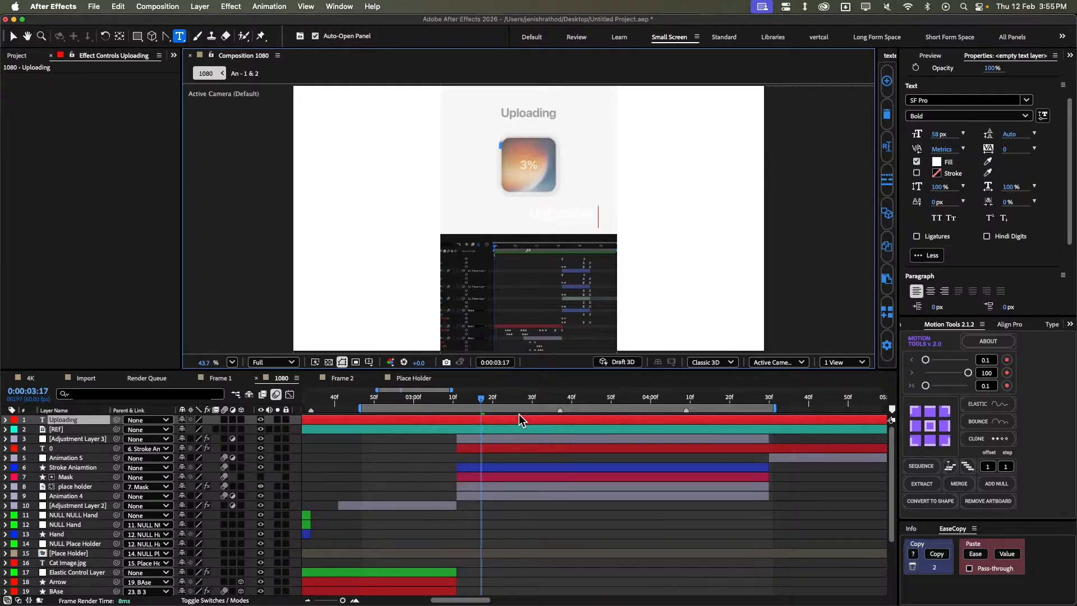
key("super+a")
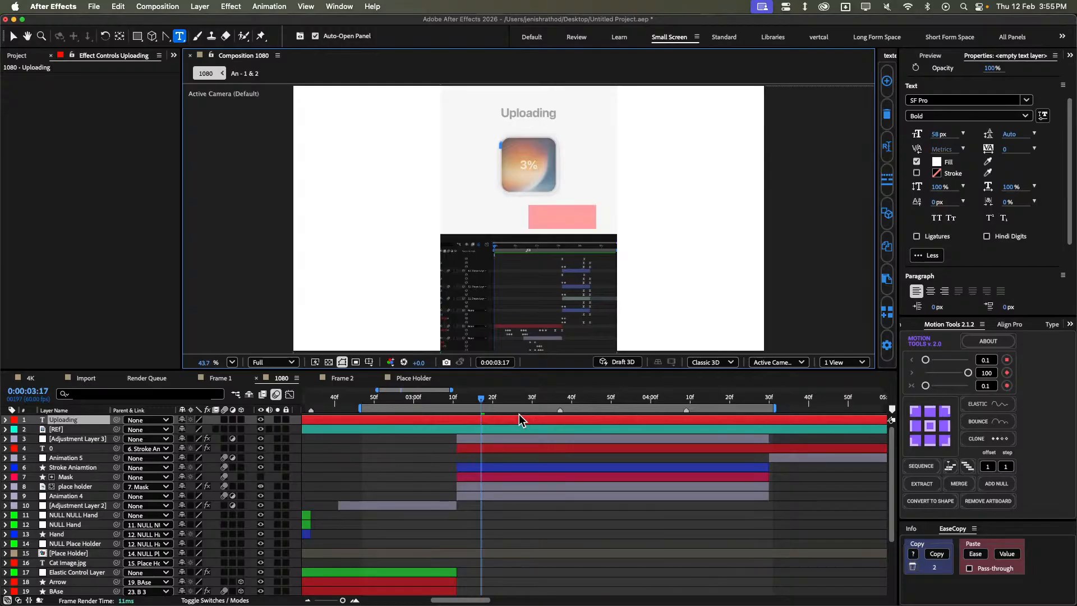
left_click(938, 158)
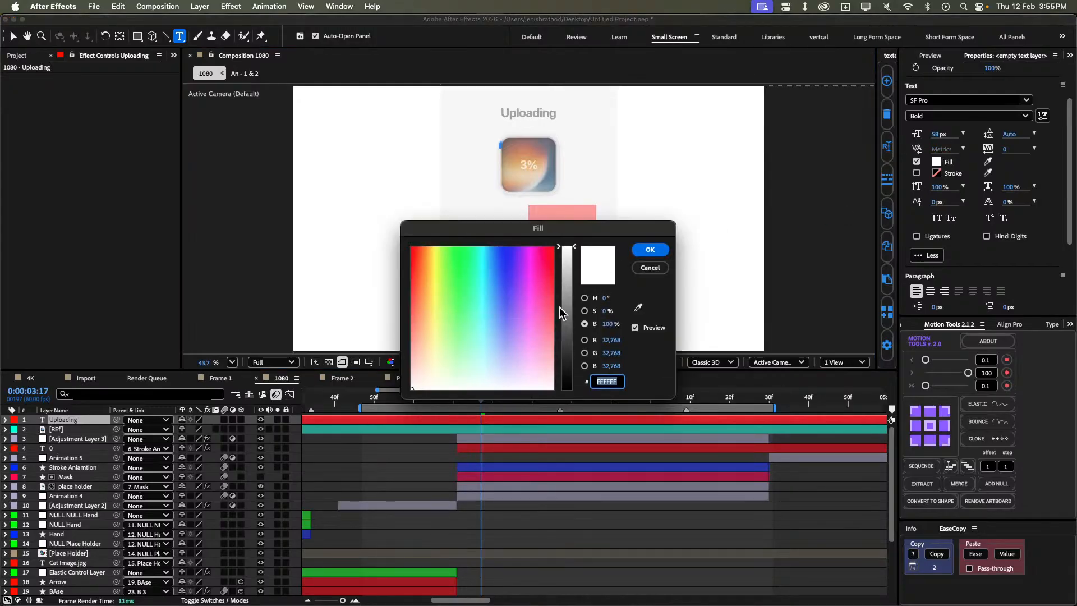
left_click_drag(560, 312, 572, 400)
left_click(651, 249)
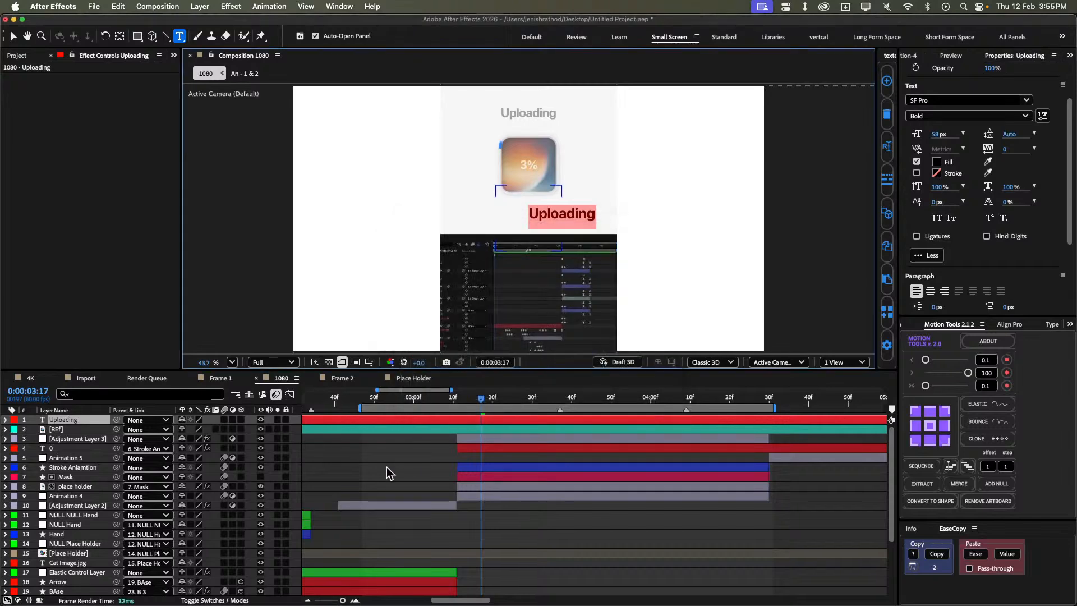
Duplicate the Uploading text layer and move the copy down about 80 px.
key("super+d")
key("shift+Down")
key("shift+Down")
key("shift+Down")
key("shift+Down")
key("shift+Down")
key("shift+Down")
key("shift+Down")
key("shift+Down")
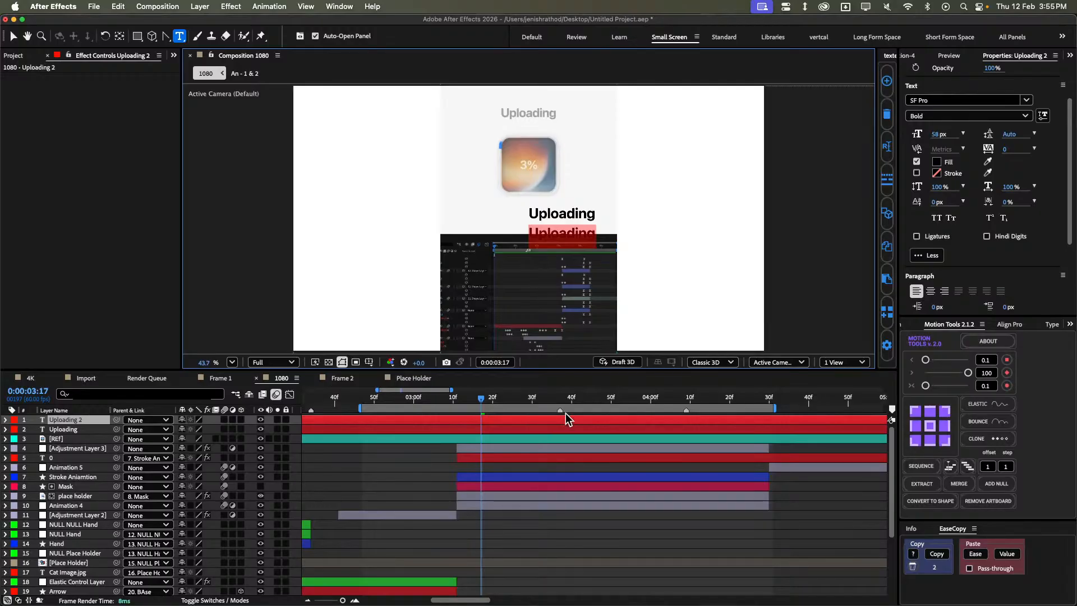
Replace the copied Uploading text with "Please don't lock your screen", checking the reference's wording at 0:00:04:02.
left_click_drag(598, 400, 659, 399)
double_click(627, 421)
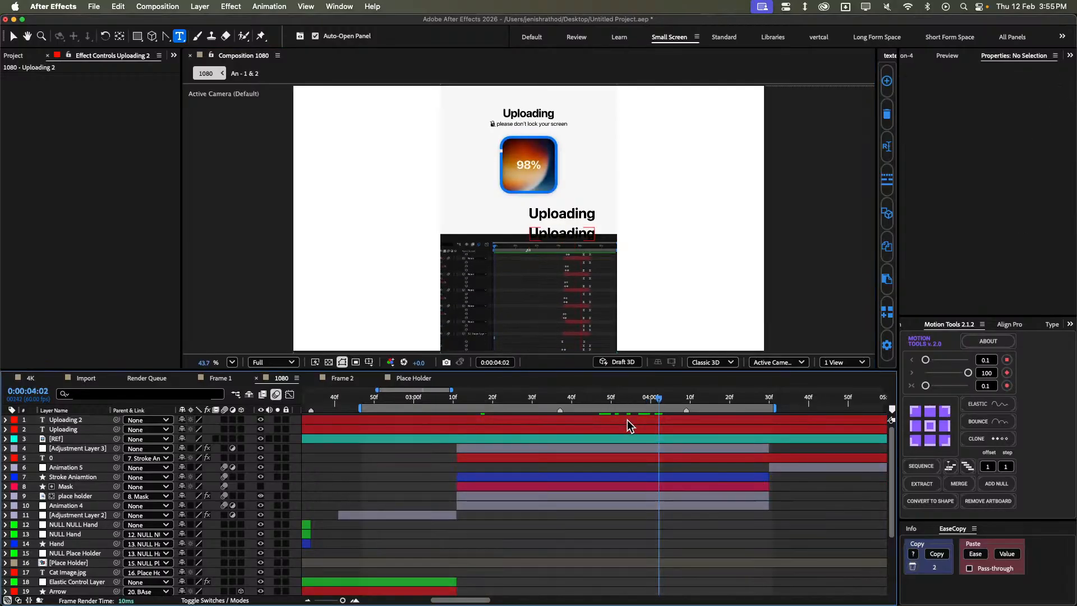
scroll(546, 232, "up", 3)
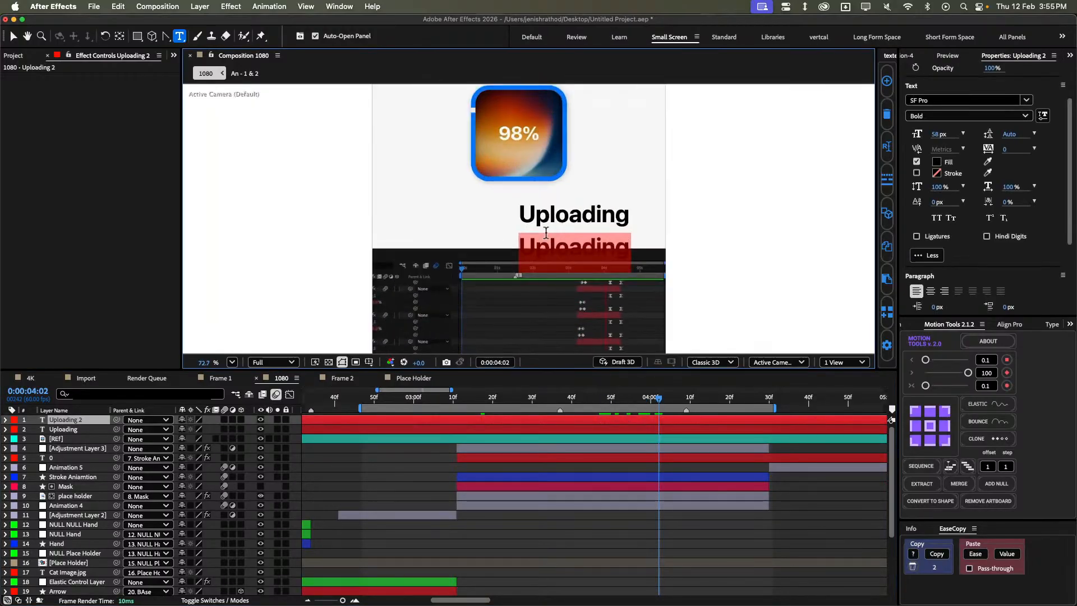
scroll(558, 197, "up", 5)
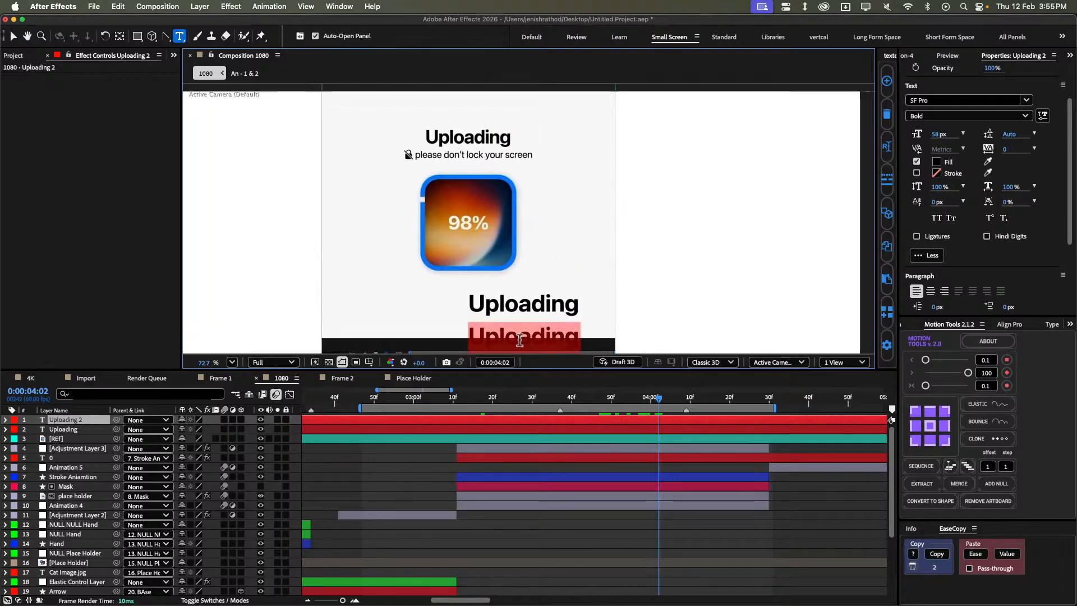
key("BackSpace")
type("Please")
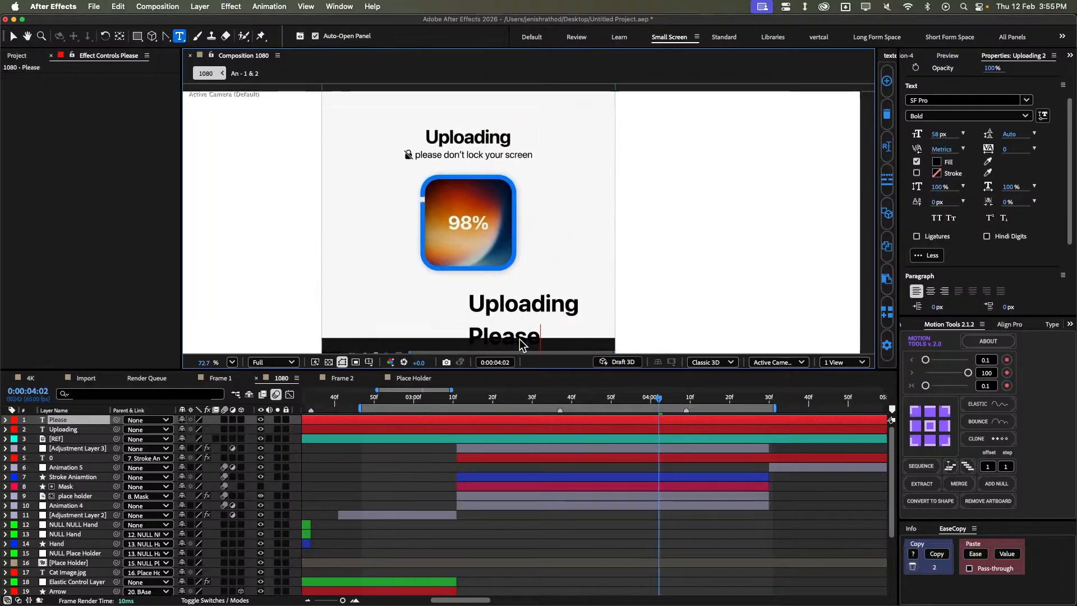
key("BackSpace")
key("BackSpace")
type("e")
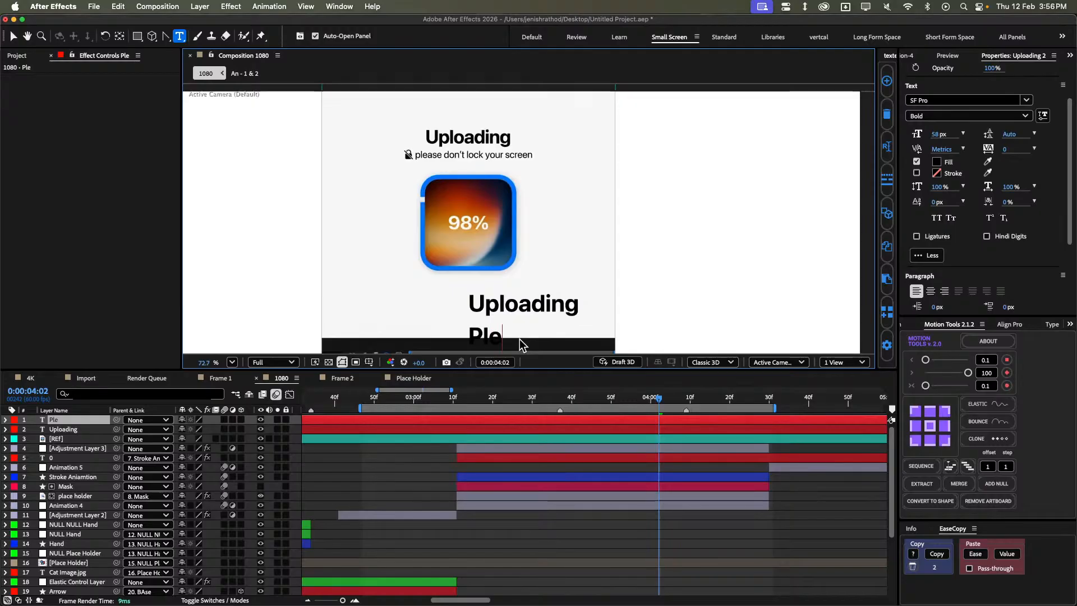
type("ase d")
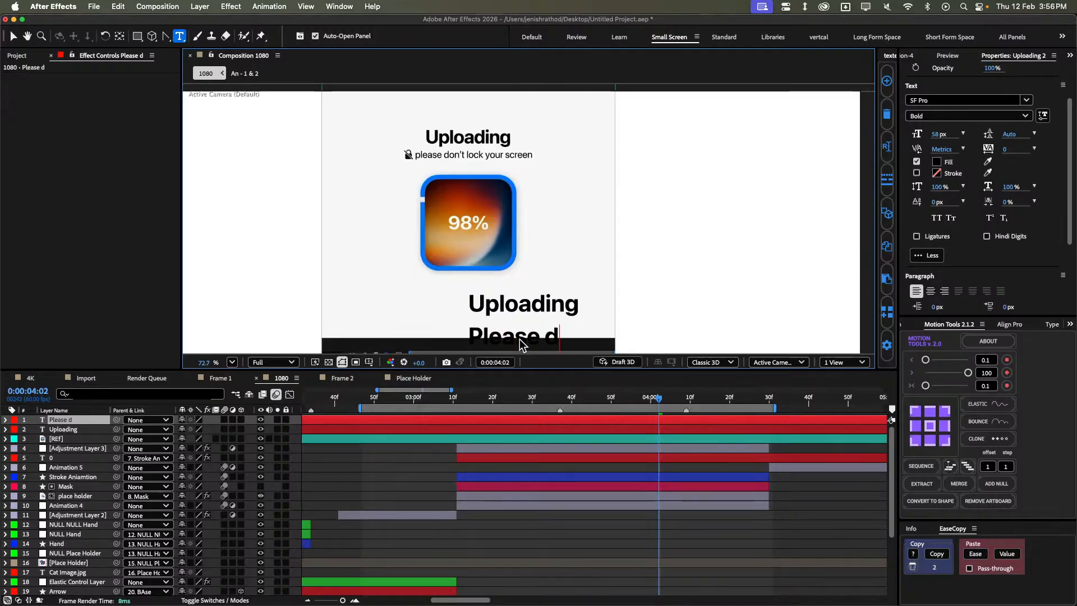
type("on't")
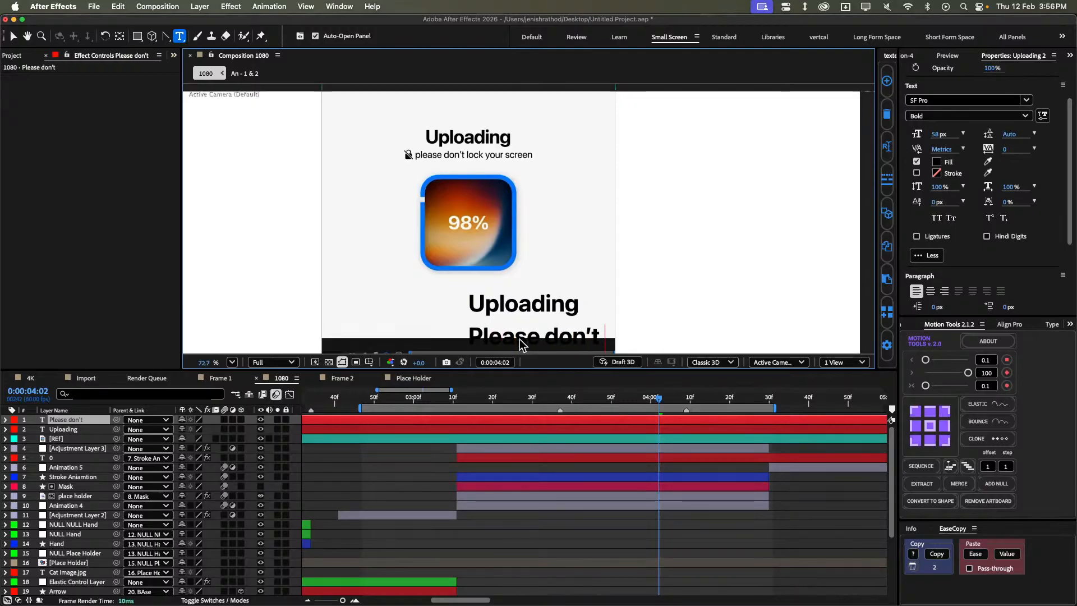
type(" lock")
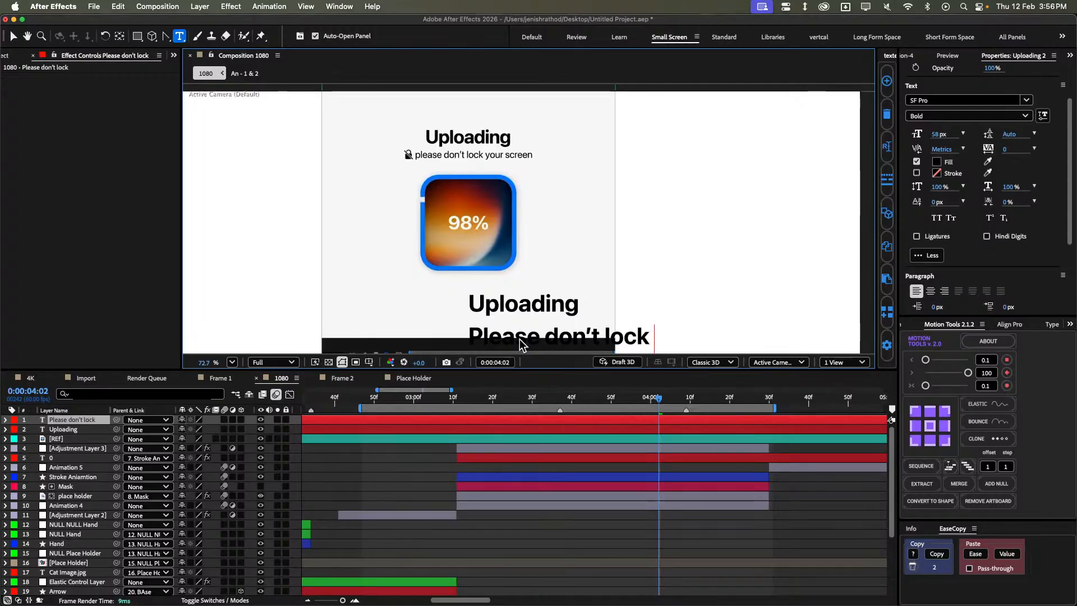
type(" your")
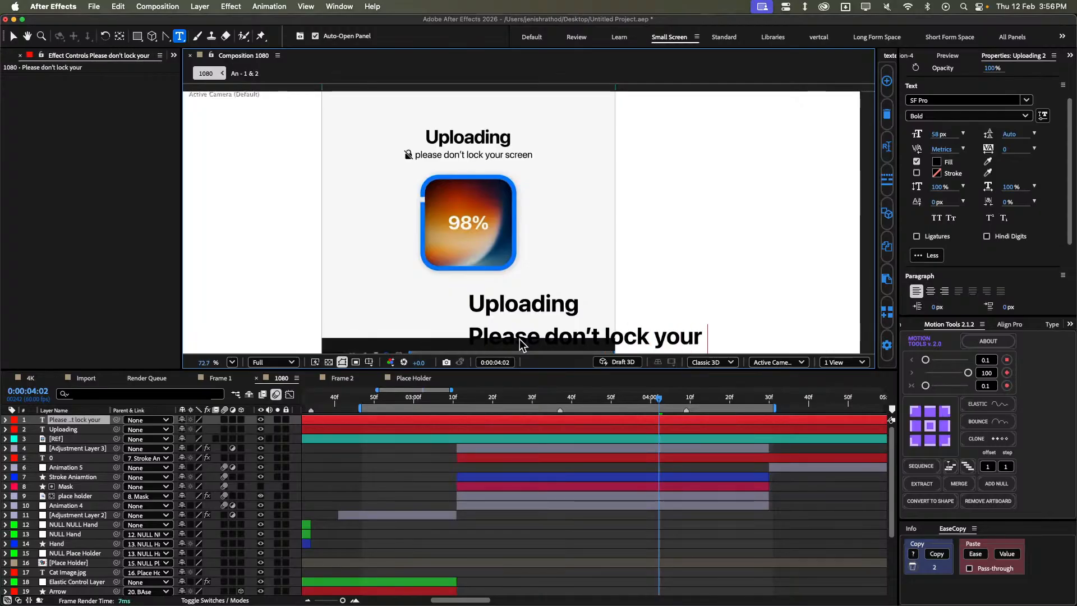
type(" screen")
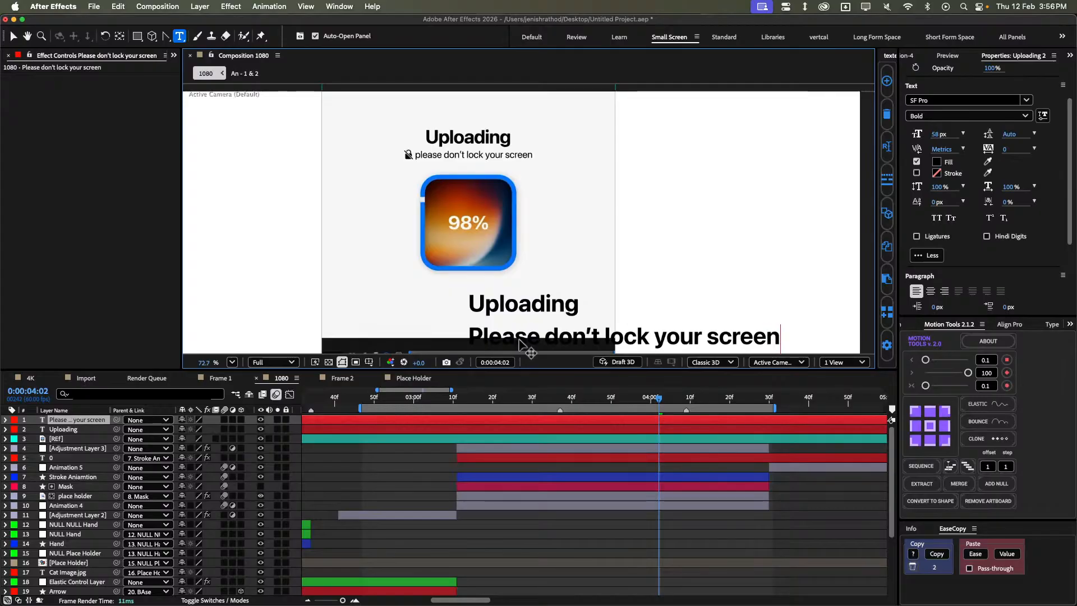
Set the font style of the whole "Please don't lock your screen" subtitle to Regular.
key("super+a")
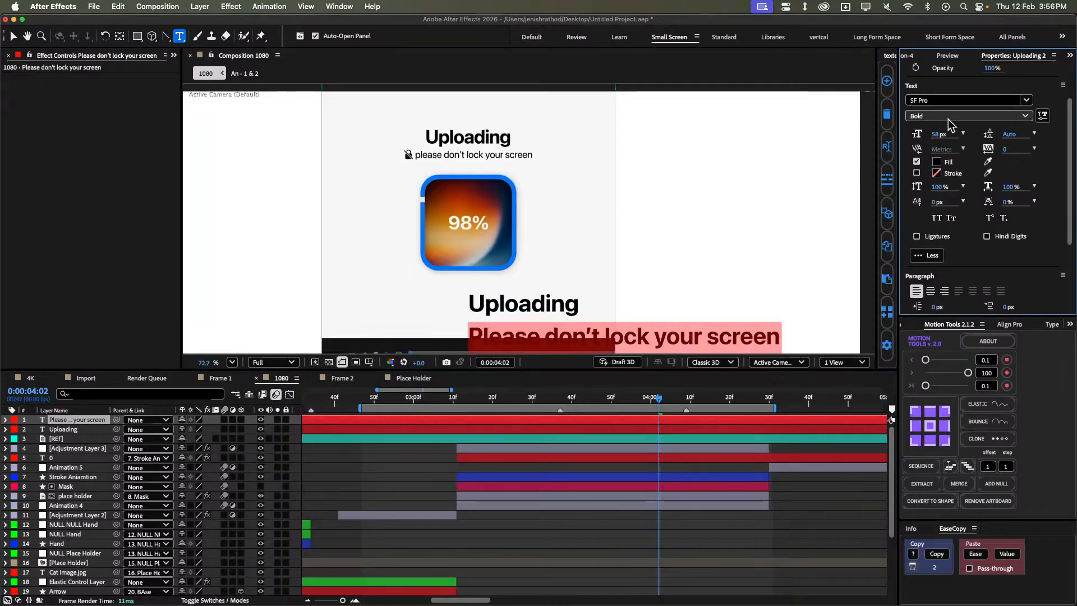
left_click(965, 115)
left_click(947, 284)
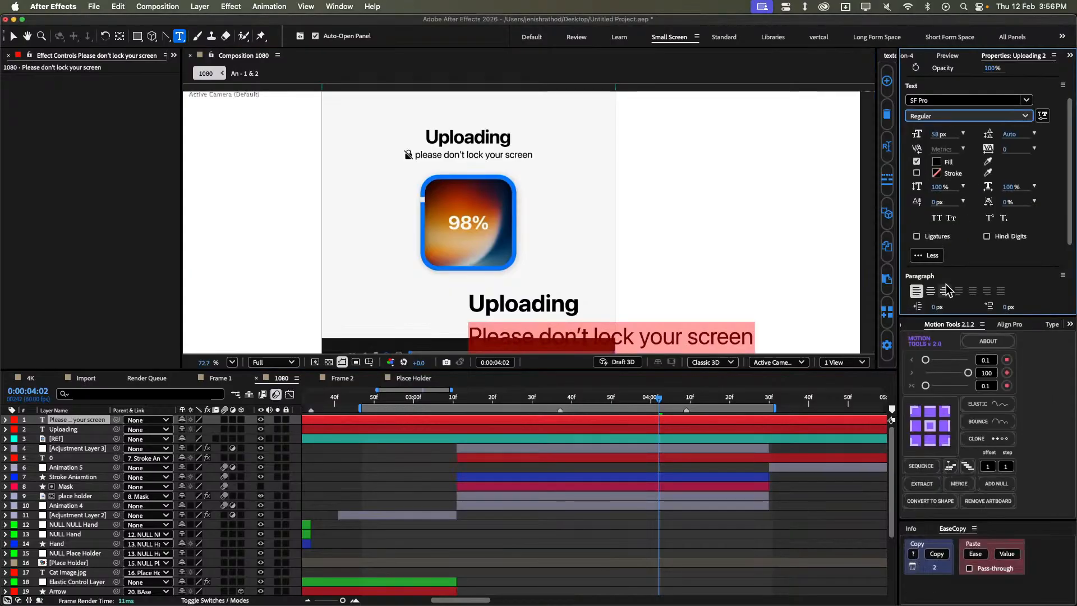
left_click(406, 457)
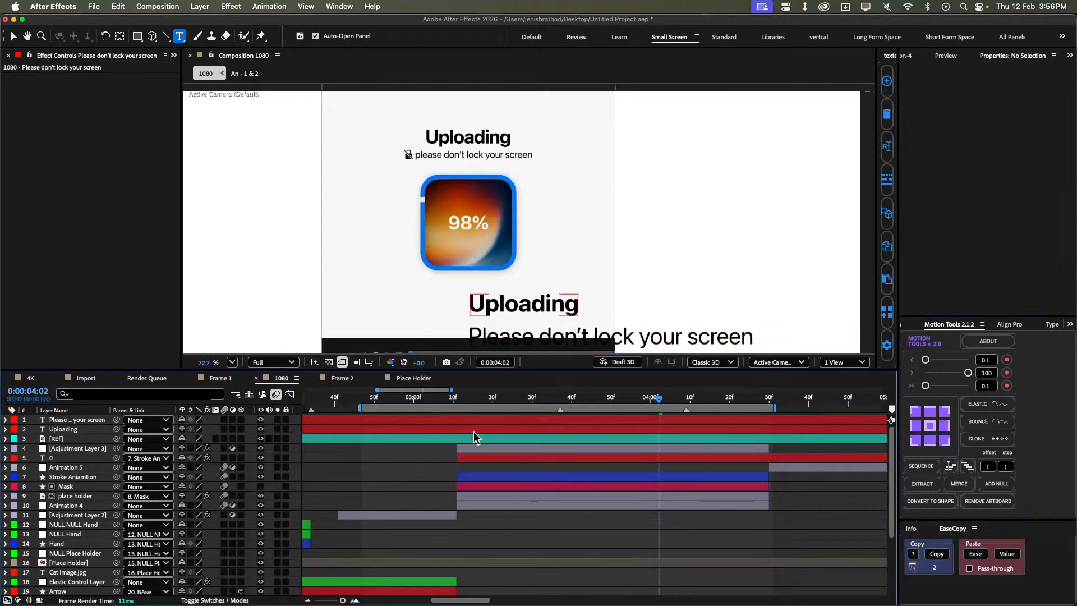
key("shift+slash")
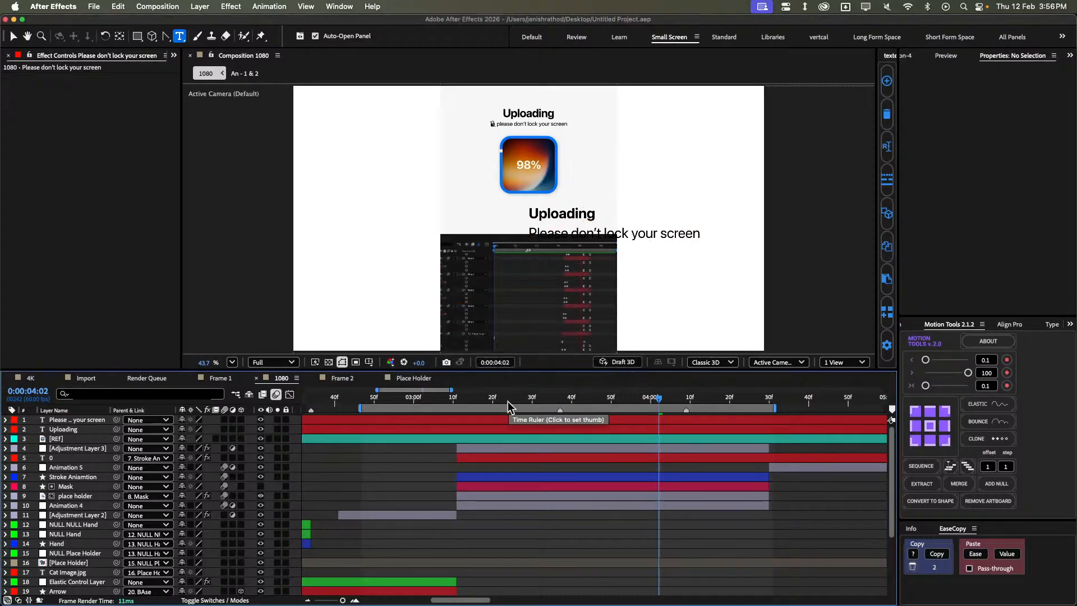
Make the Uploading and subtitle text layers start at 0:00:03:11 and centre-align their paragraphs.
left_click(465, 402)
key("Home")
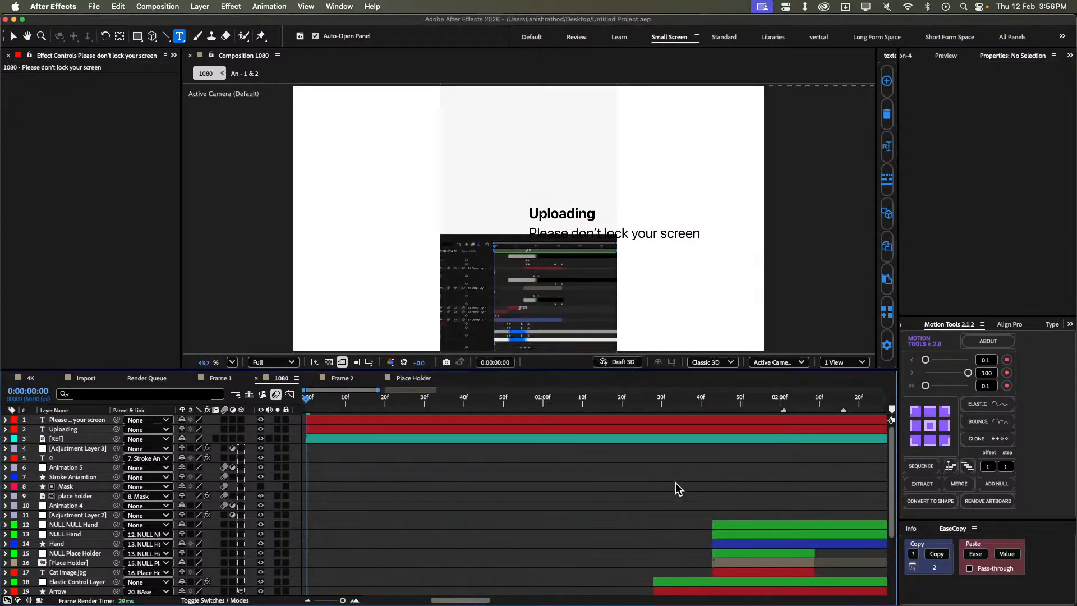
left_click_drag(674, 489, 635, 404)
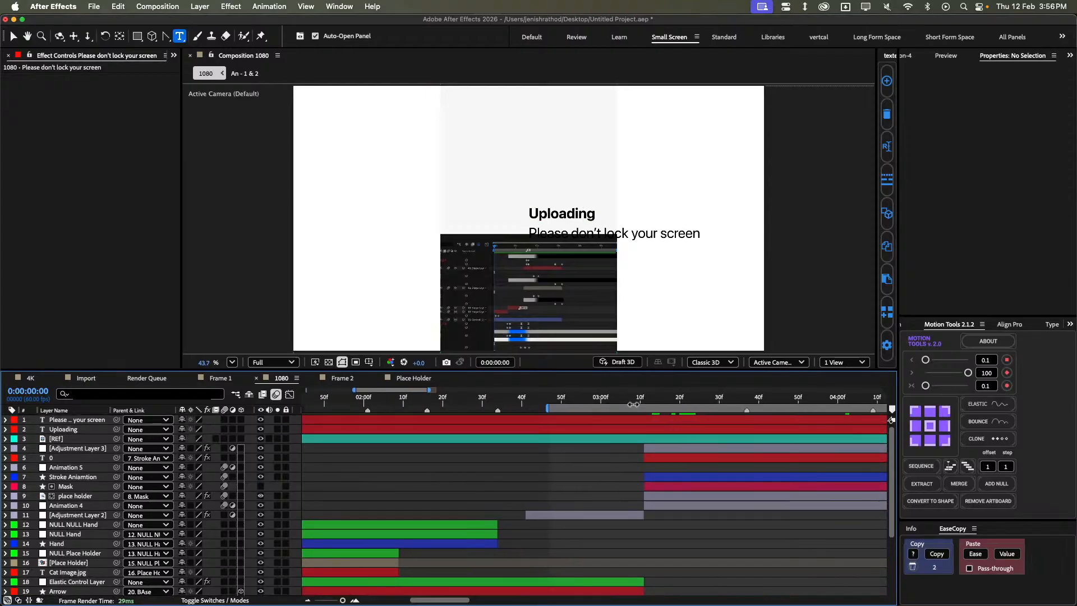
left_click(642, 400)
left_click(632, 430)
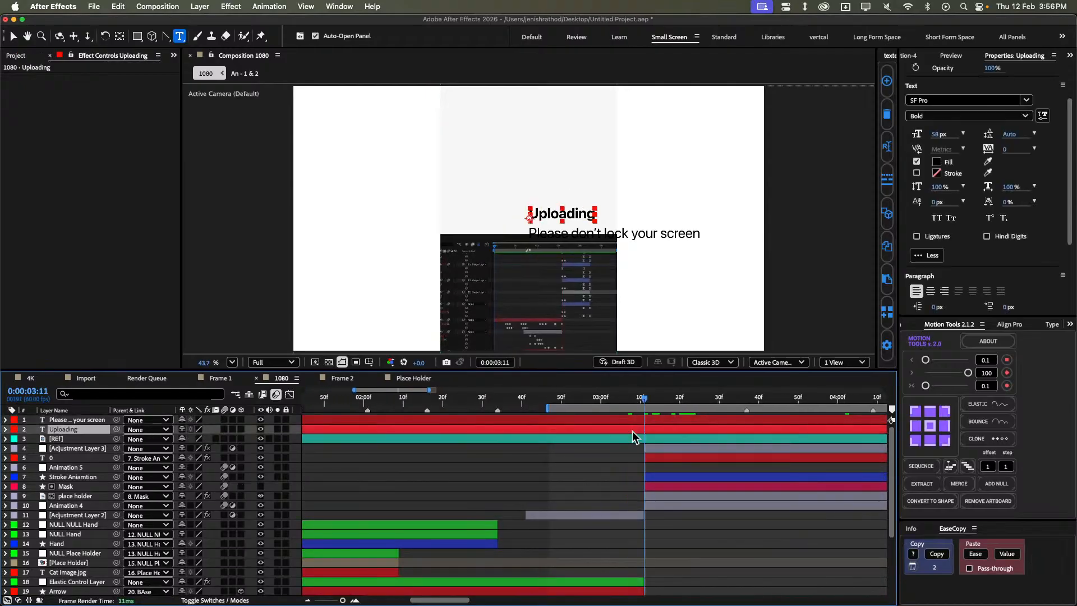
left_click(638, 421, "shift")
left_click_drag(638, 422, 507, 437)
left_click(930, 290)
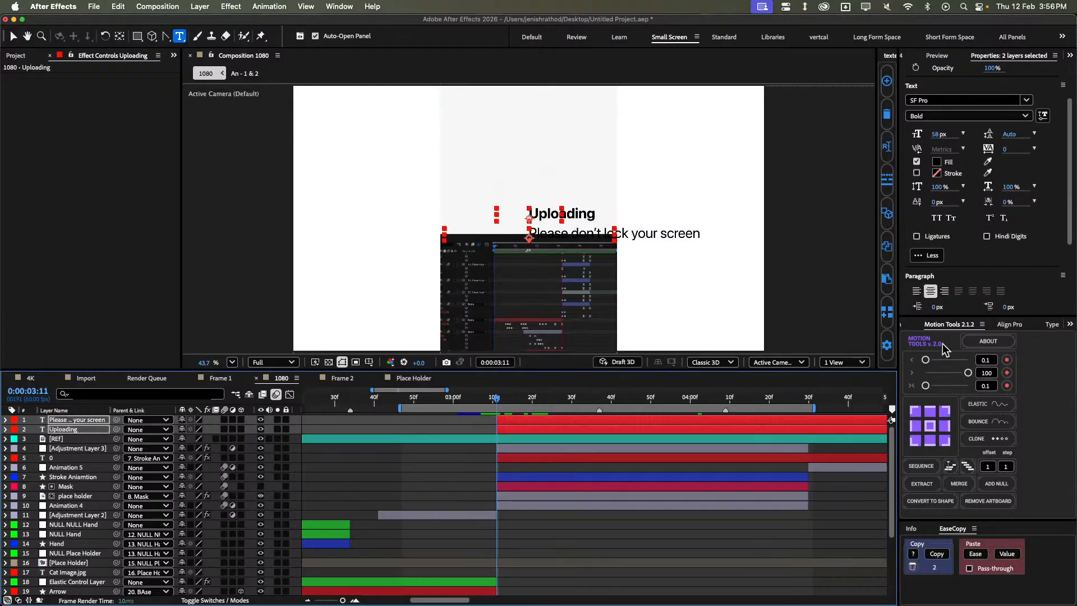
left_click(1007, 325)
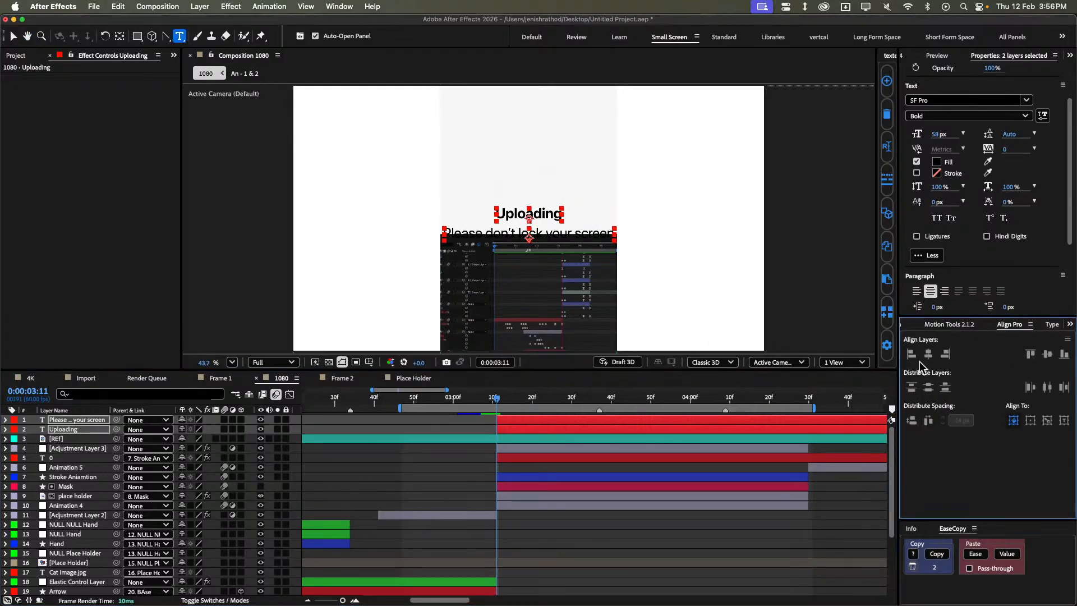
Hide the REF layer and bring it to the front of the layer stack.
left_click(271, 443)
left_click(261, 438)
left_click(344, 442)
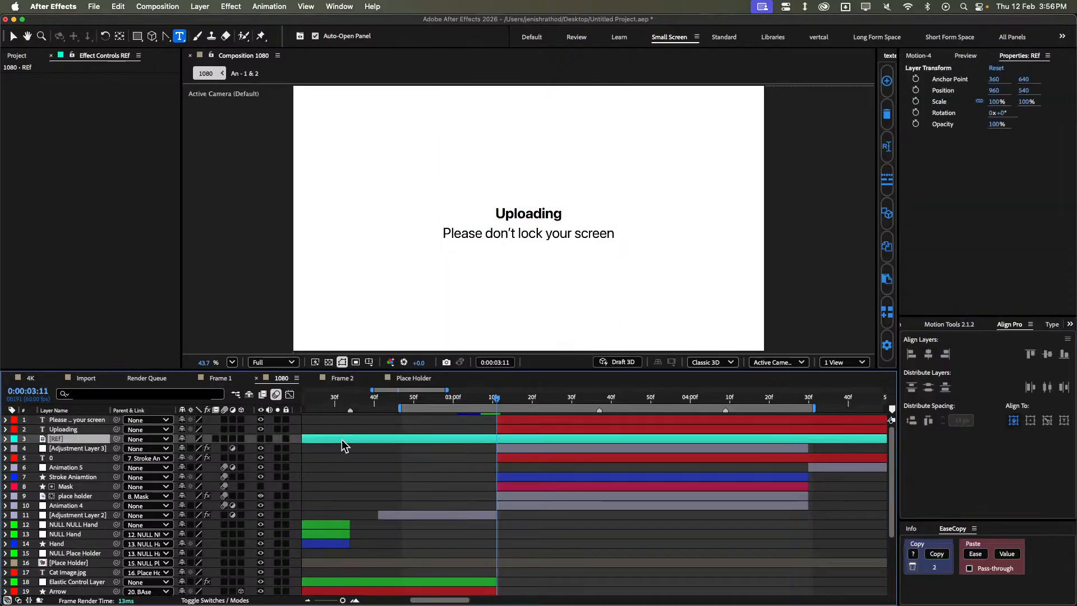
key("super+shift+bracketright")
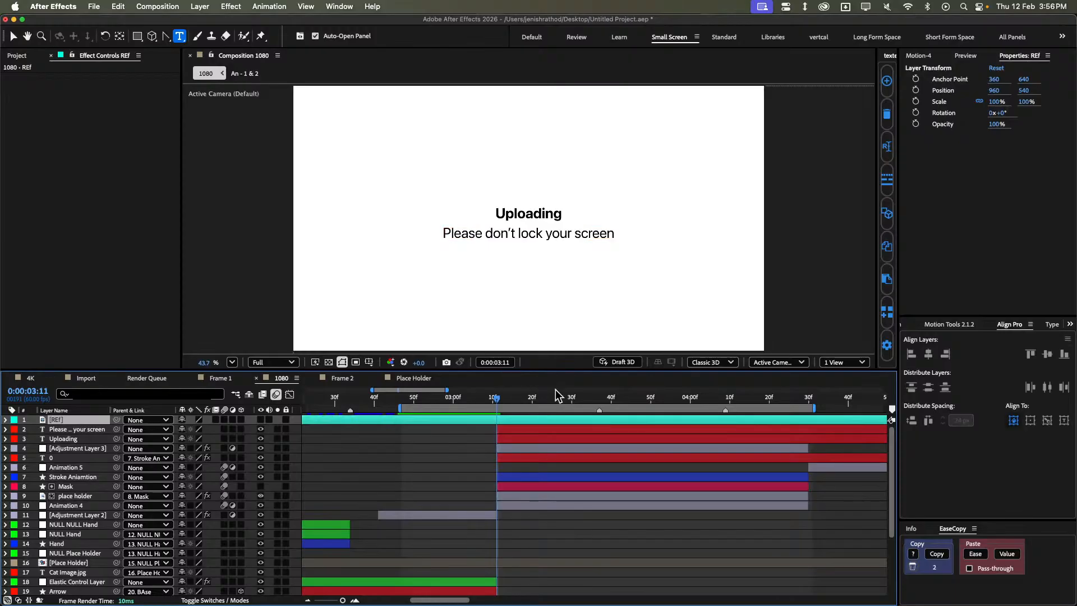
Place Adjustment Layer 3 directly above the two text layers in the stack and save the project.
scroll(557, 394, "right", 2)
left_click(572, 399)
scroll(456, 442, "up", 1)
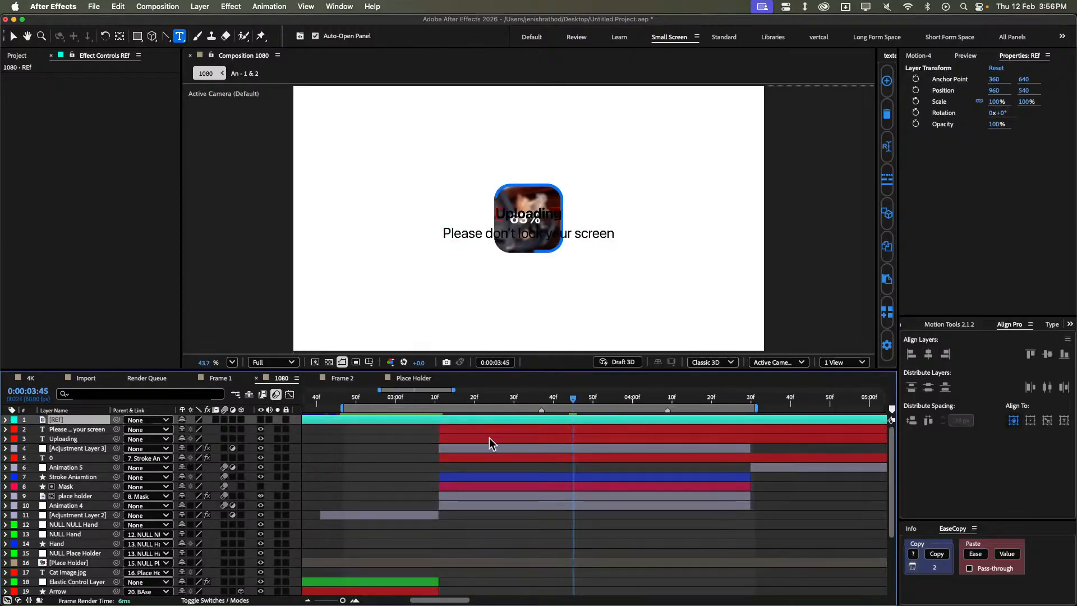
left_click(67, 429)
left_click(67, 449)
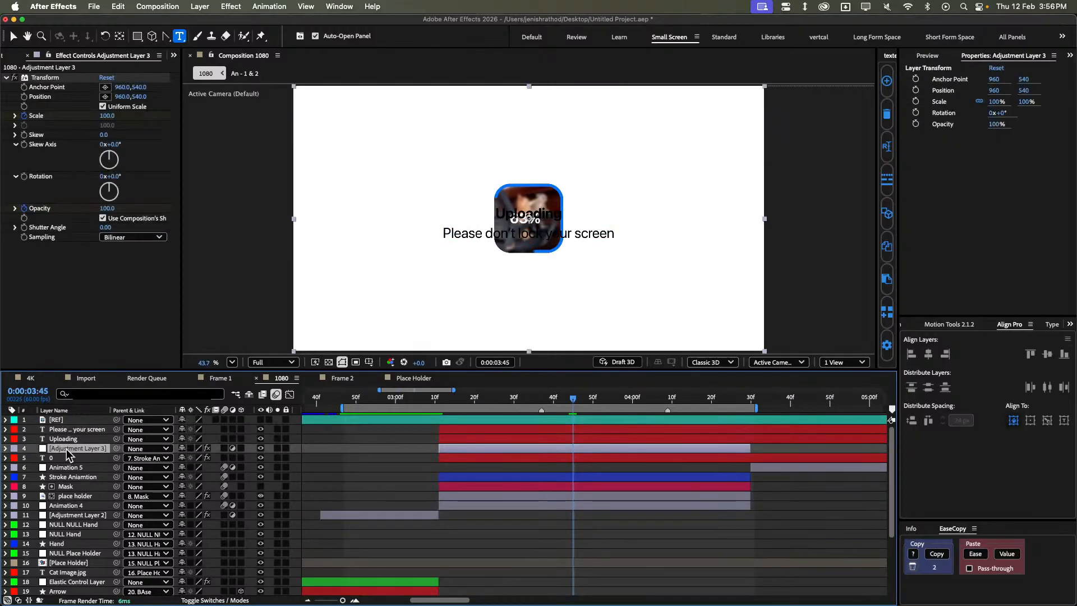
key("super+bracketright")
key("super+bracketright")
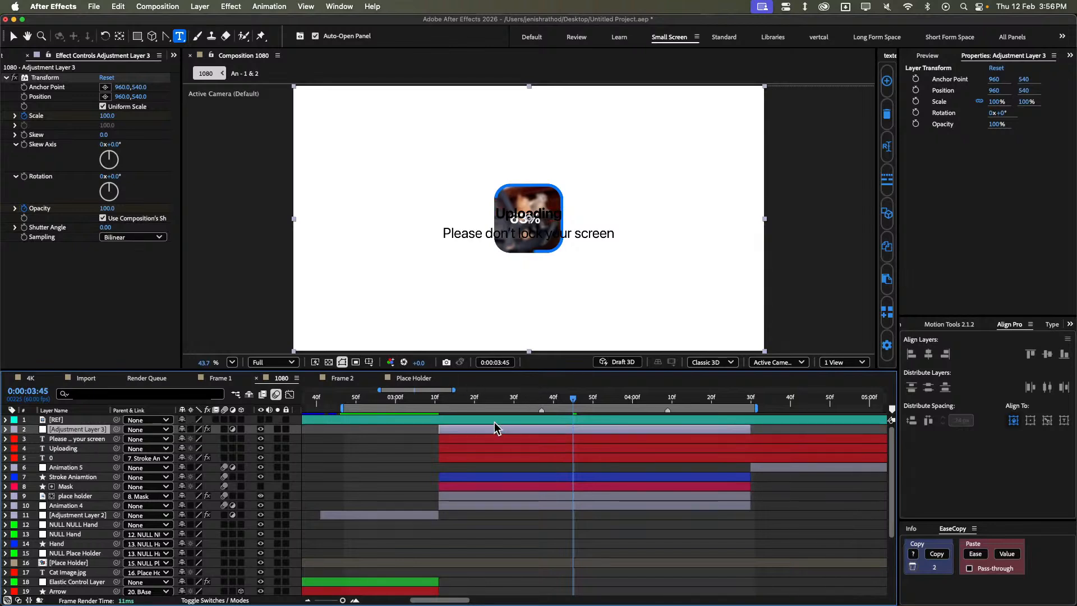
key("super+s")
Move the Uploading and subtitle text layers up together to sit above the thumbnail, and show the proportional grid.
left_click(425, 439)
left_click(471, 446)
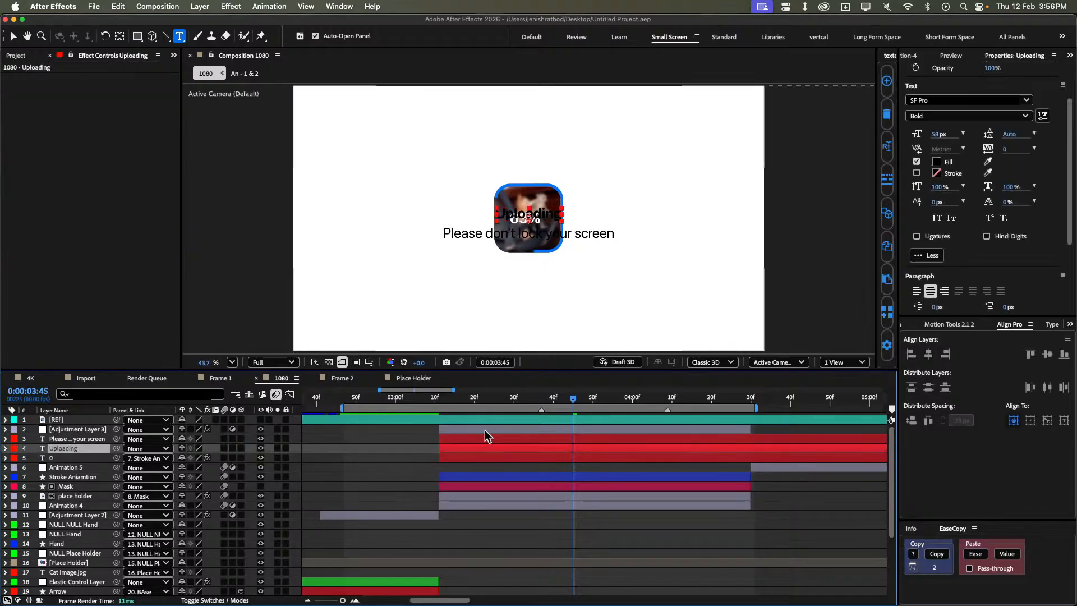
left_click(485, 431)
left_click(471, 444)
left_click(471, 441, "shift")
key("shift+Up")
key("shift+Up")
key("shift+Up")
key("shift+Up")
key("shift+Up")
key("shift+Up")
key("shift+Up")
key("shift+Up")
key("shift+Up")
key("shift+Up")
key("shift+Up")
key("shift+Up")
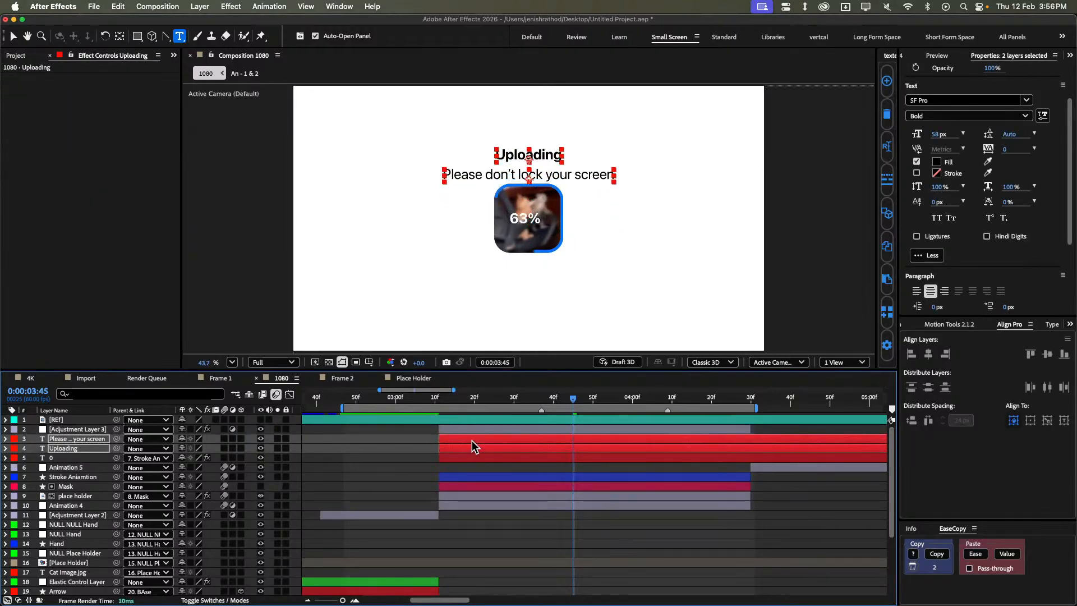
key("alt+apostrophe")
left_click(483, 447)
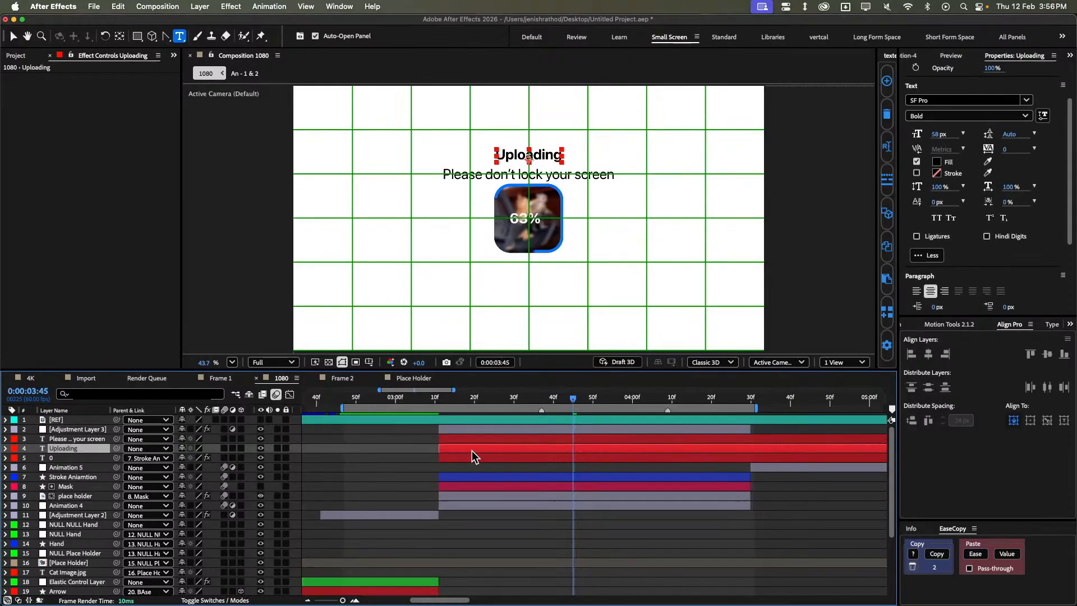
left_click(472, 457)
left_click(939, 136)
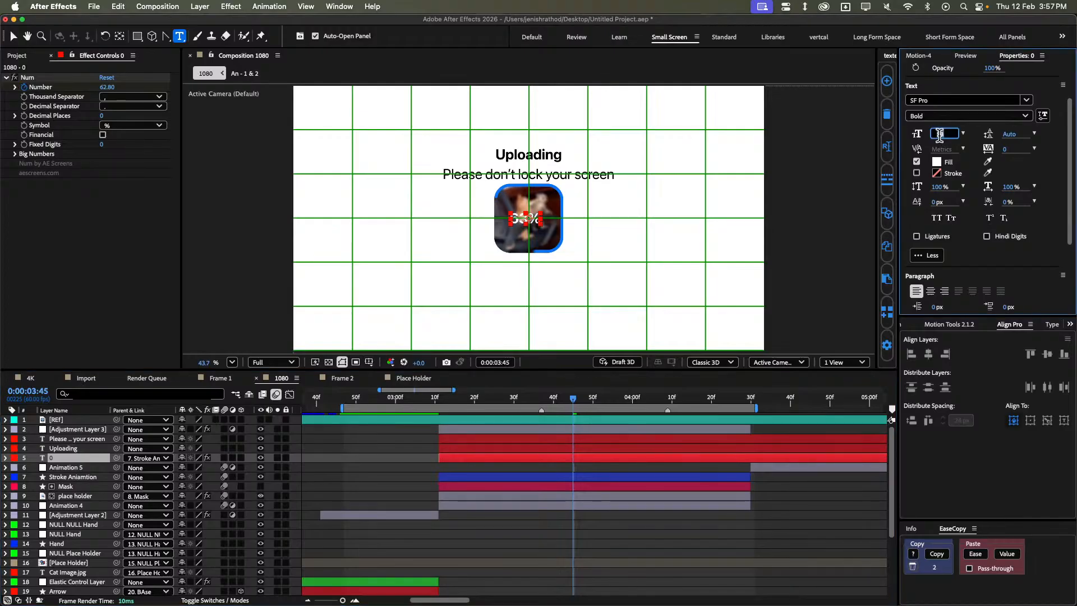
key("Return")
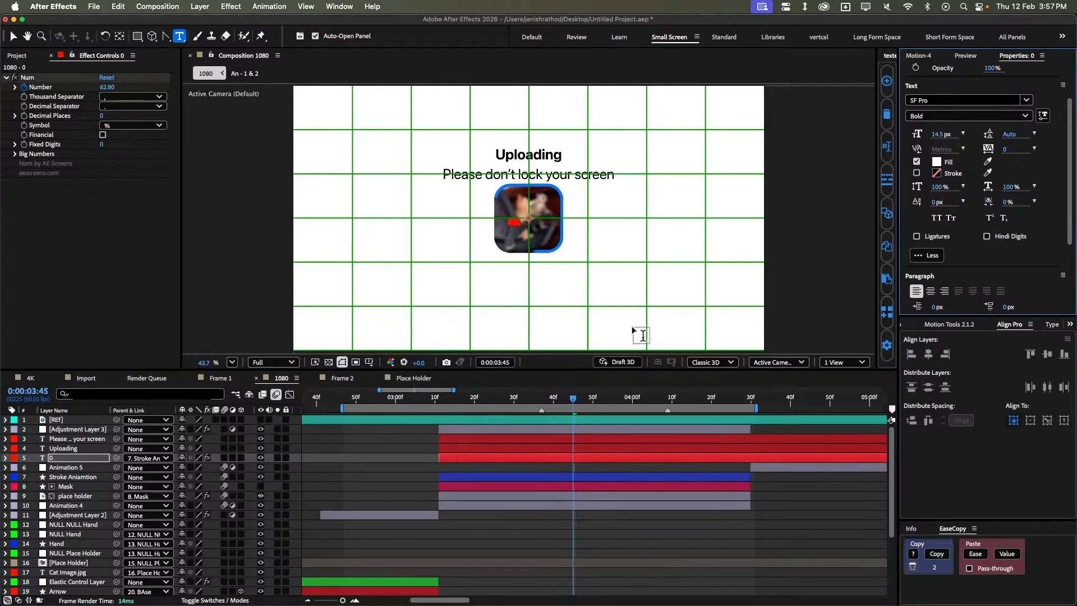
key("super+z")
Place the Uploading layer above the subtitle layer in the stack and reduce the subtitle's font size.
left_click(487, 447)
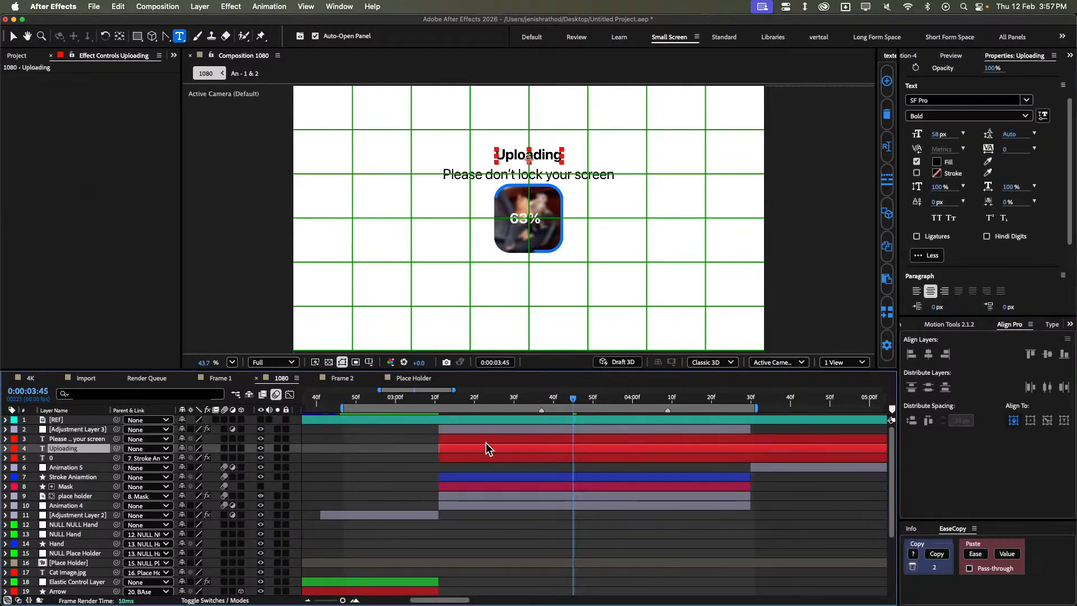
key("super+bracketright")
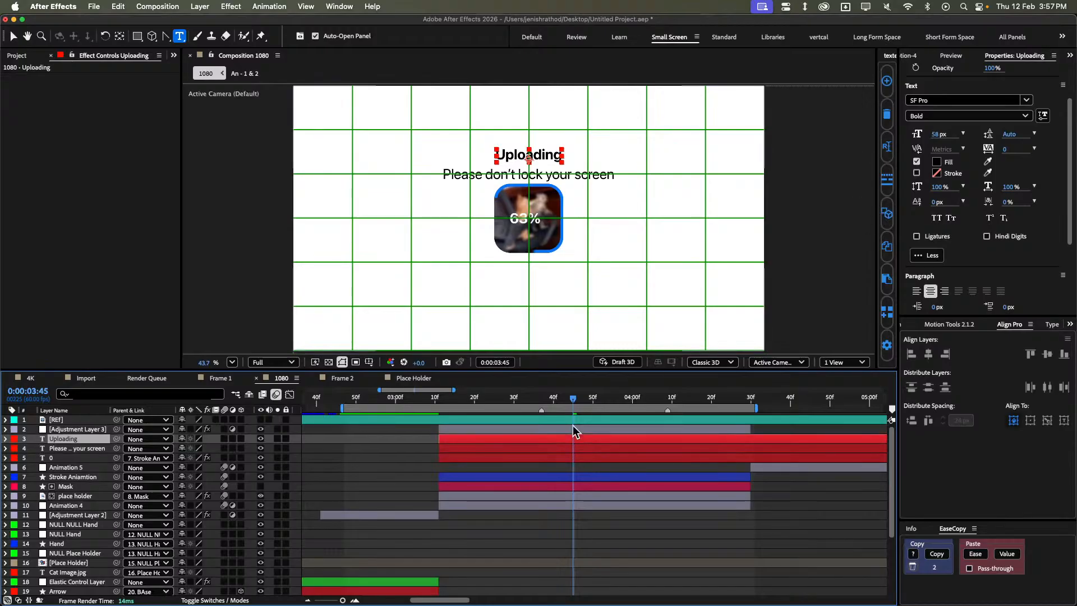
key("super+Down")
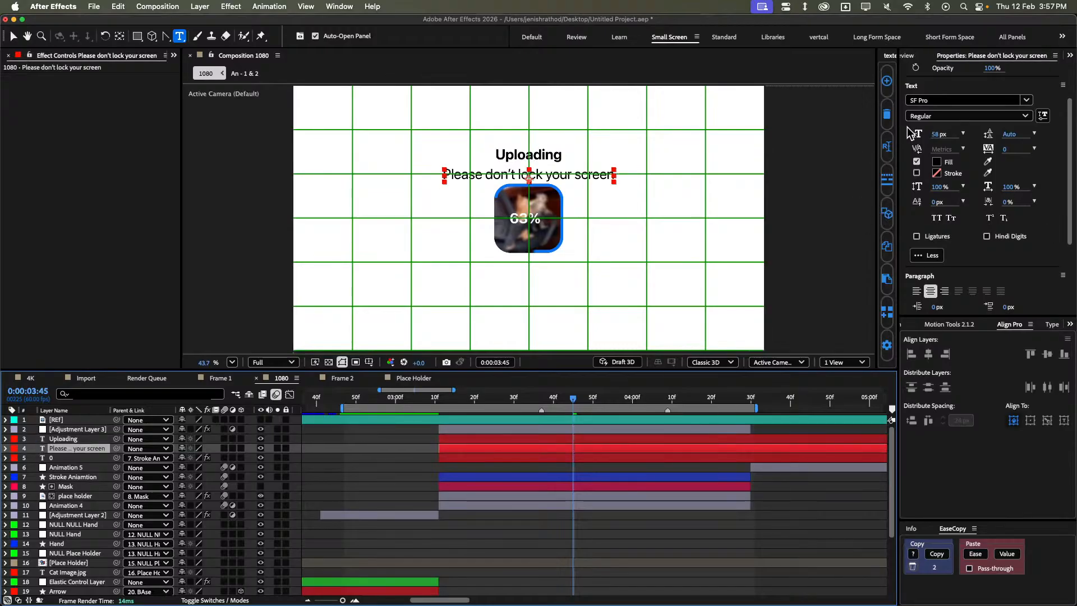
left_click(934, 136)
type("58")
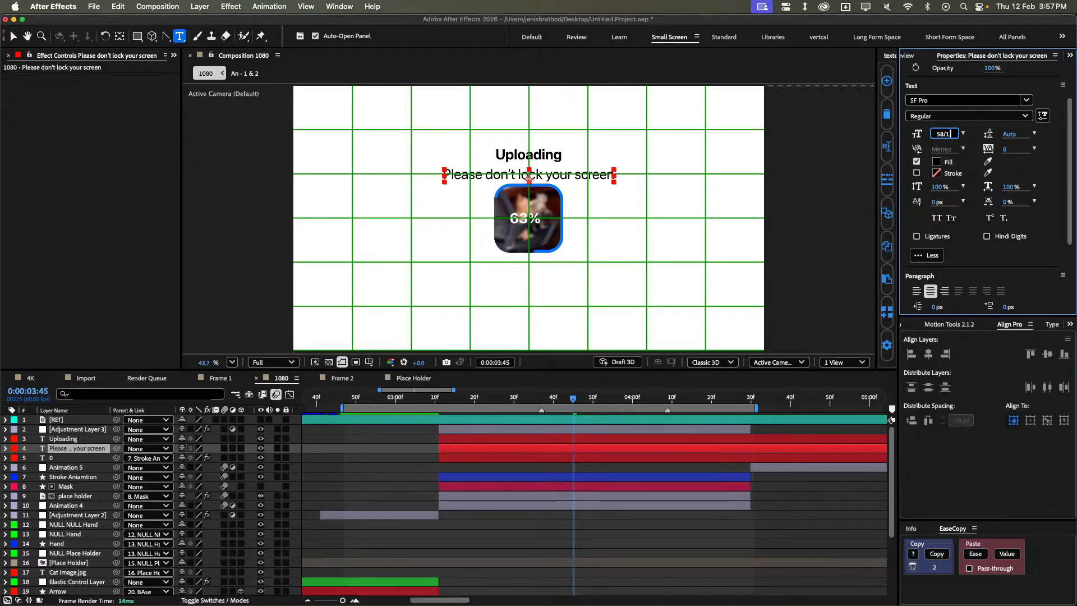
type("/1")
key("Return")
Centre the Uploading and subtitle text layers horizontally with each other, distribute them vertically with 24 px spacing, and hide the proportional grid.
left_click(468, 430)
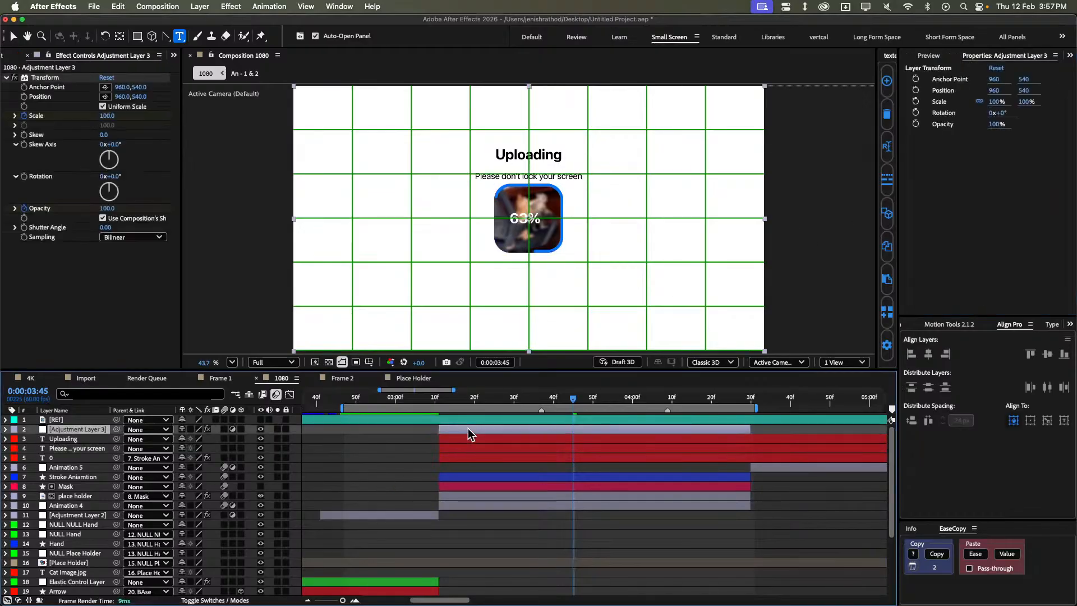
left_click(465, 440)
left_click(462, 447, "shift")
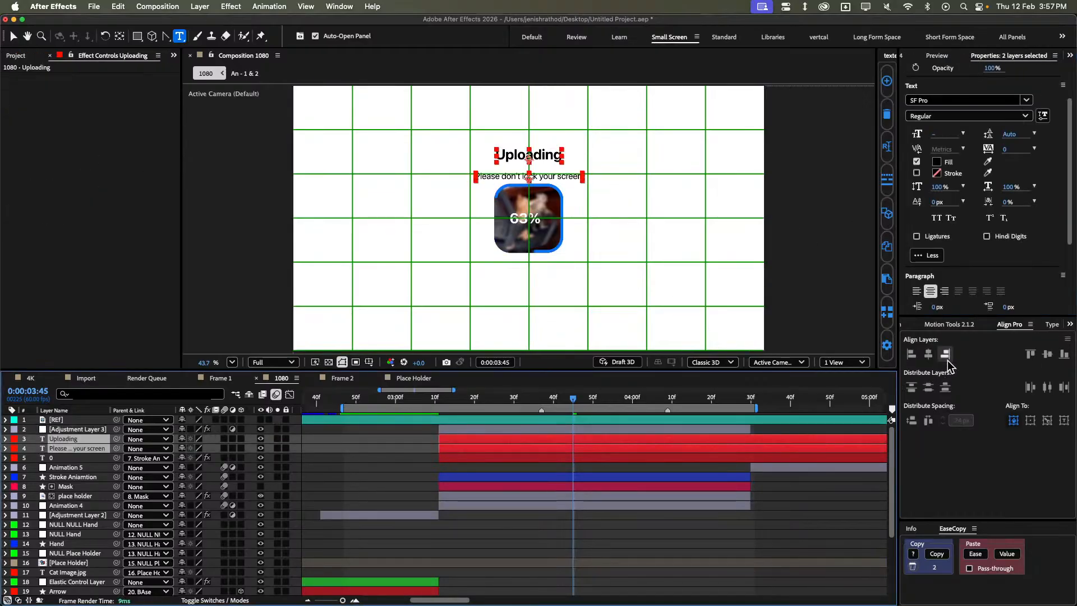
left_click(928, 354)
left_click(1048, 420)
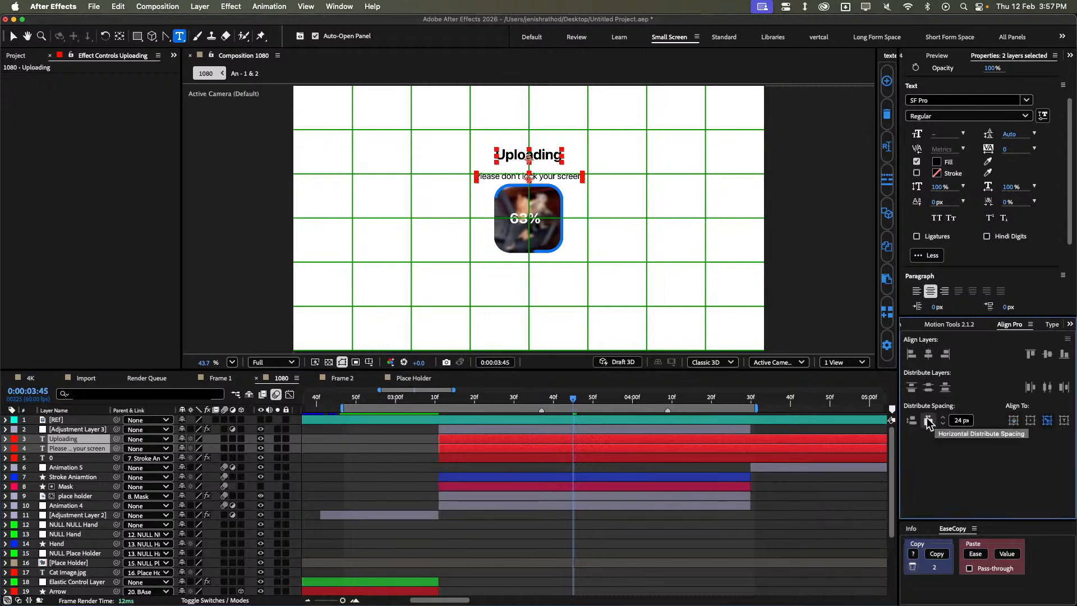
left_click(913, 422)
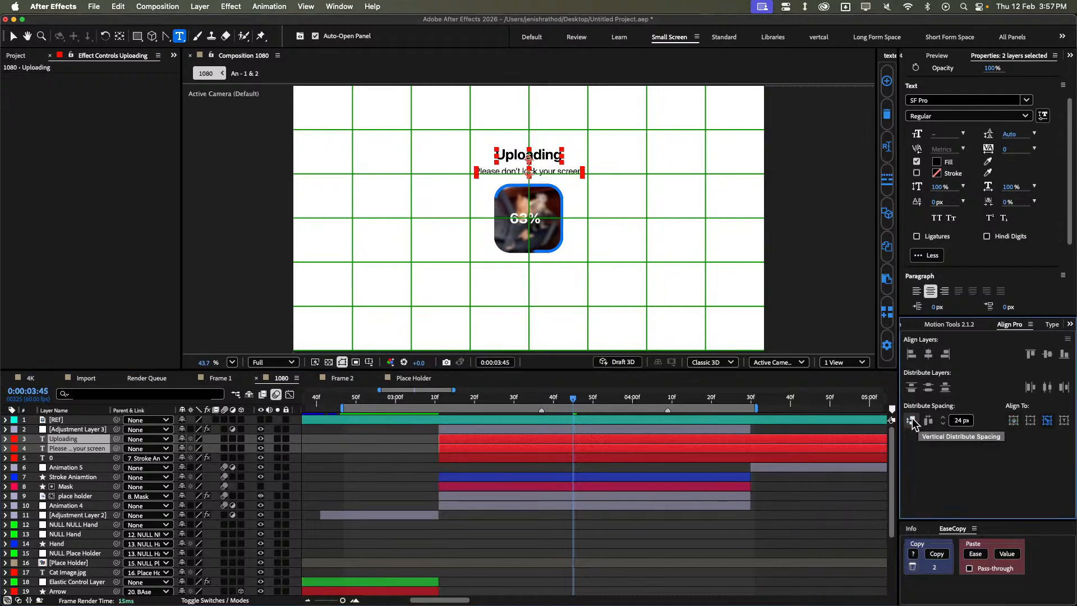
left_click(471, 467)
key("alt+apostrophe")
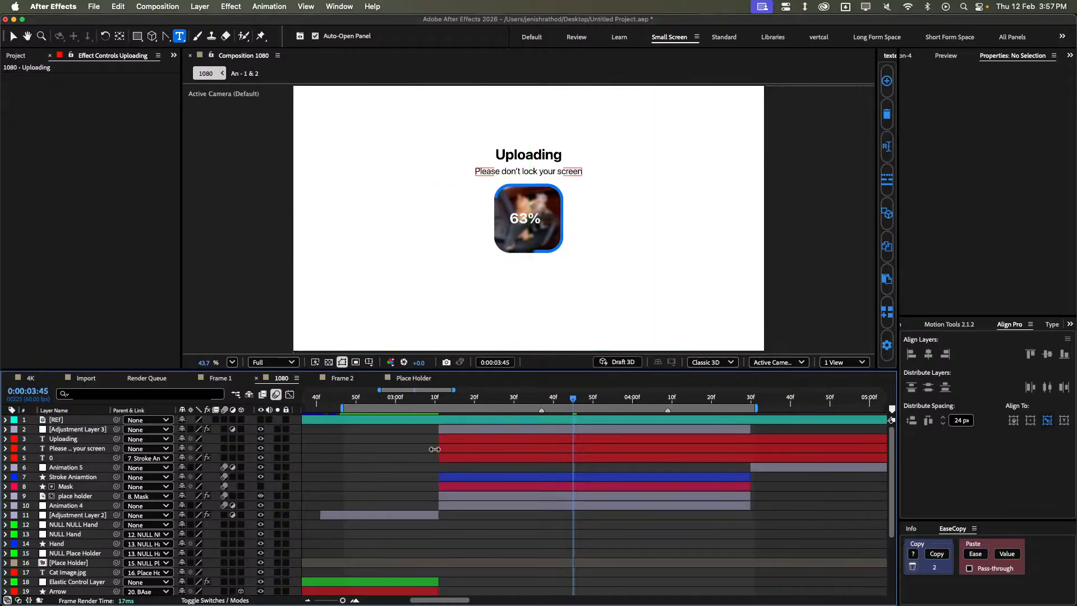
Parent the subtitle text layer to the Uploading layer and save the project.
left_click(436, 449)
left_click(427, 431)
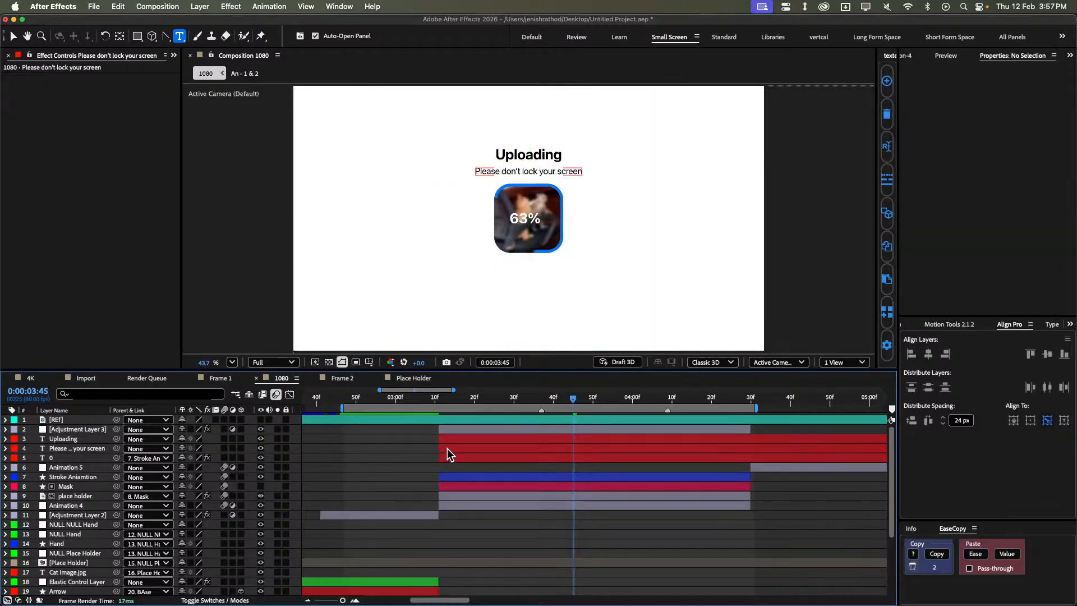
left_click(451, 441)
left_click(451, 447, "shift")
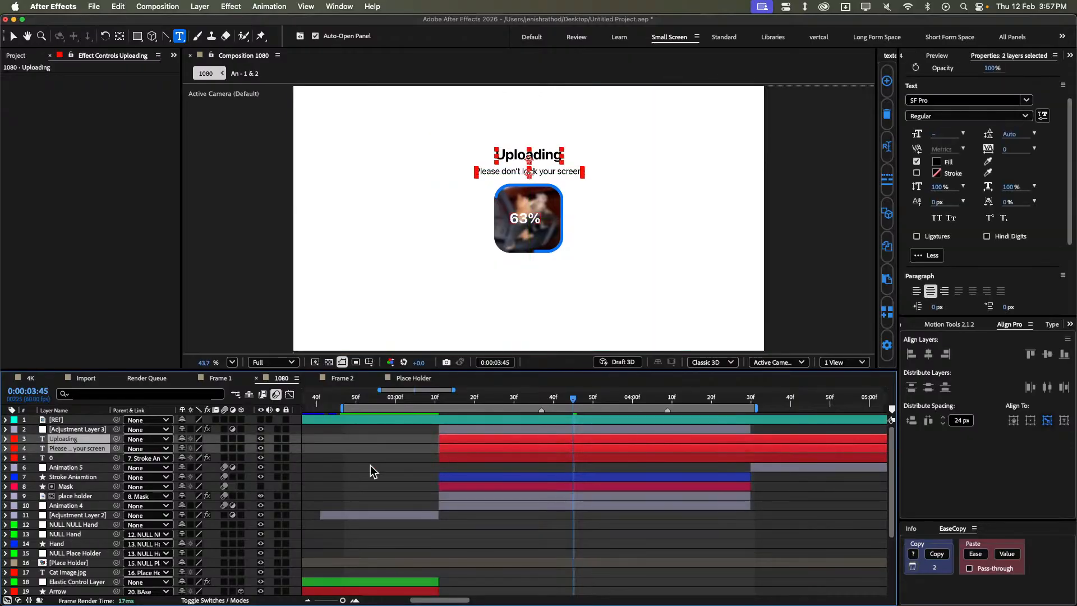
left_click(106, 457)
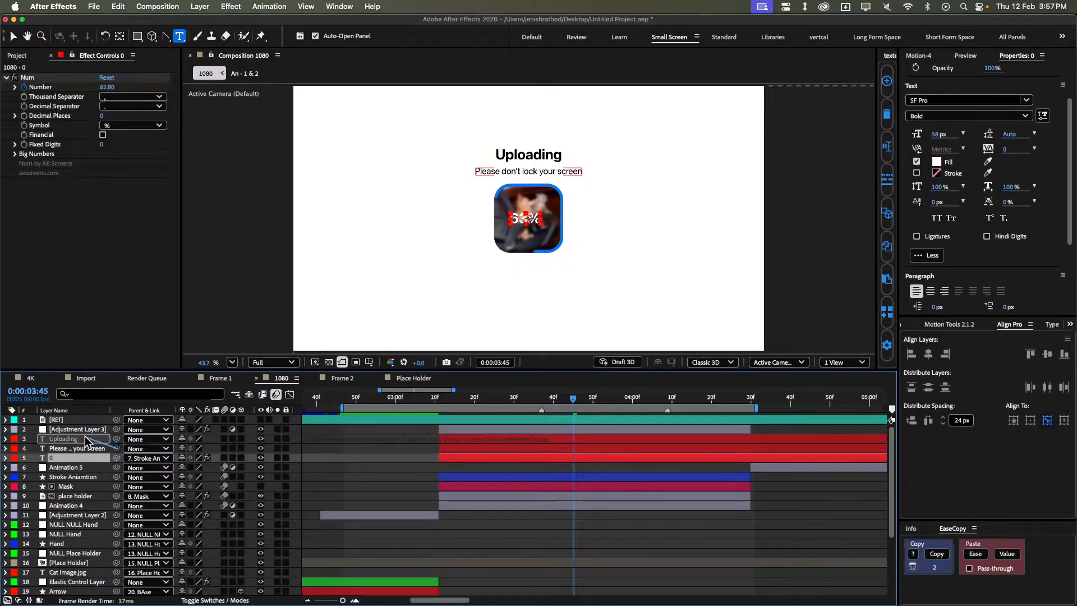
left_click_drag(85, 436, 85, 438)
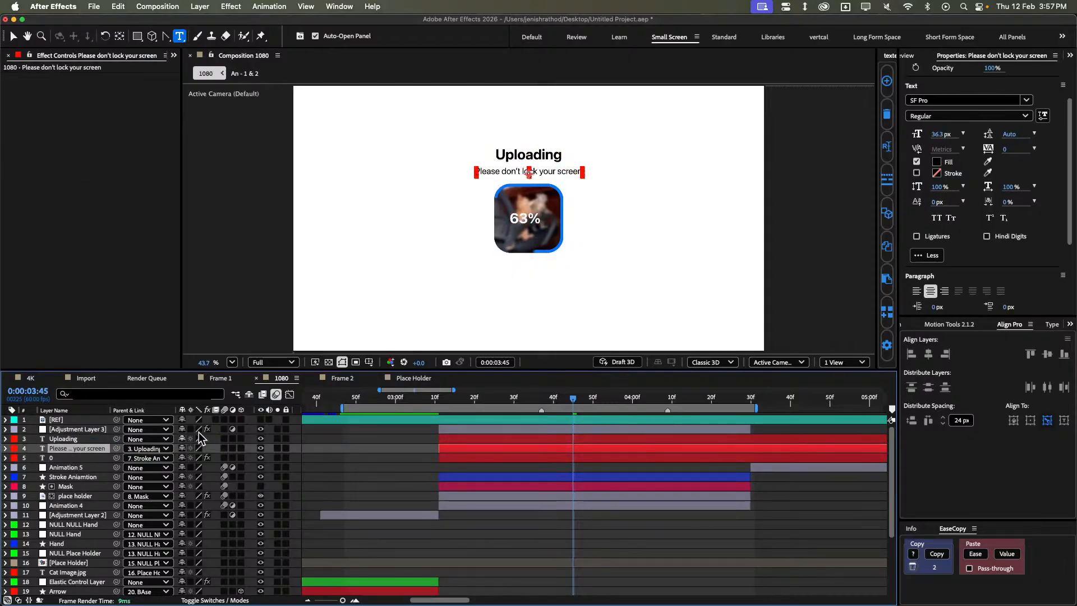
left_click(388, 452)
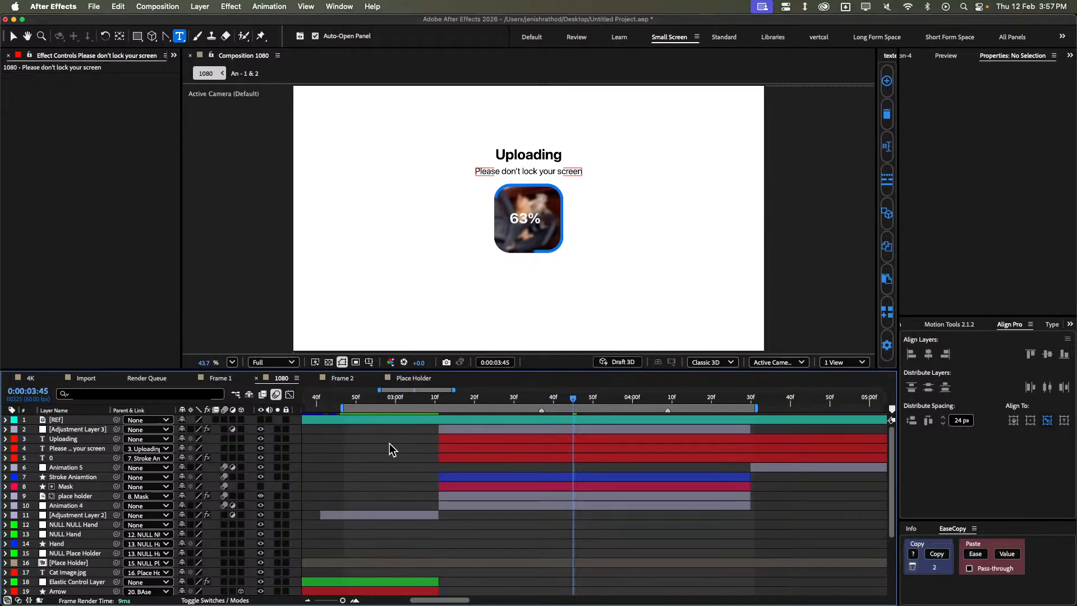
key("super+s")
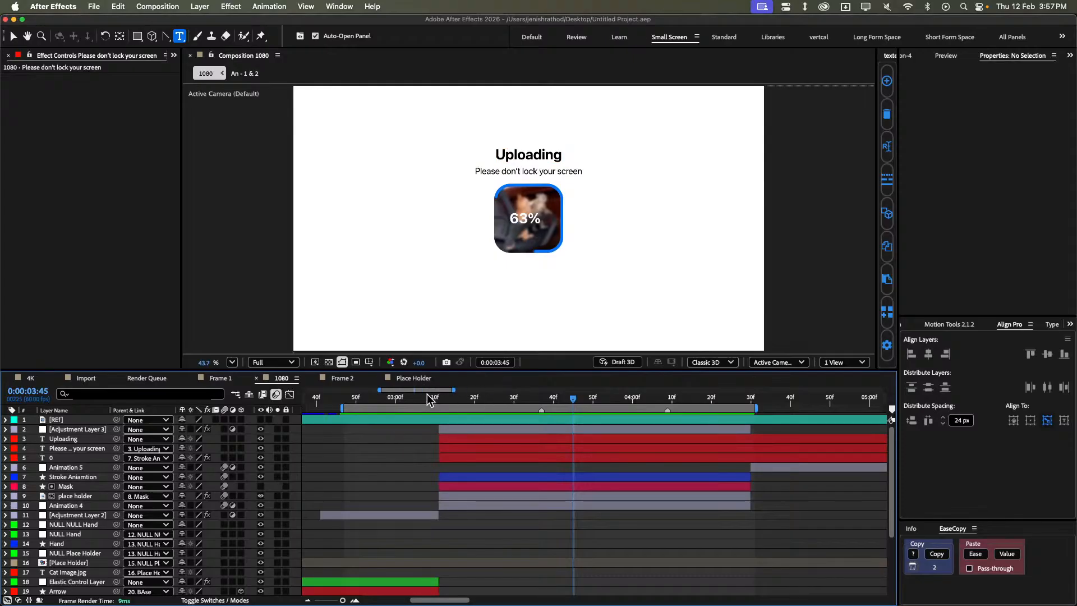
Play back the uploading screen's entrance and percentage counter several times to review their timing.
left_click_drag(429, 392, 425, 392)
left_click(496, 397)
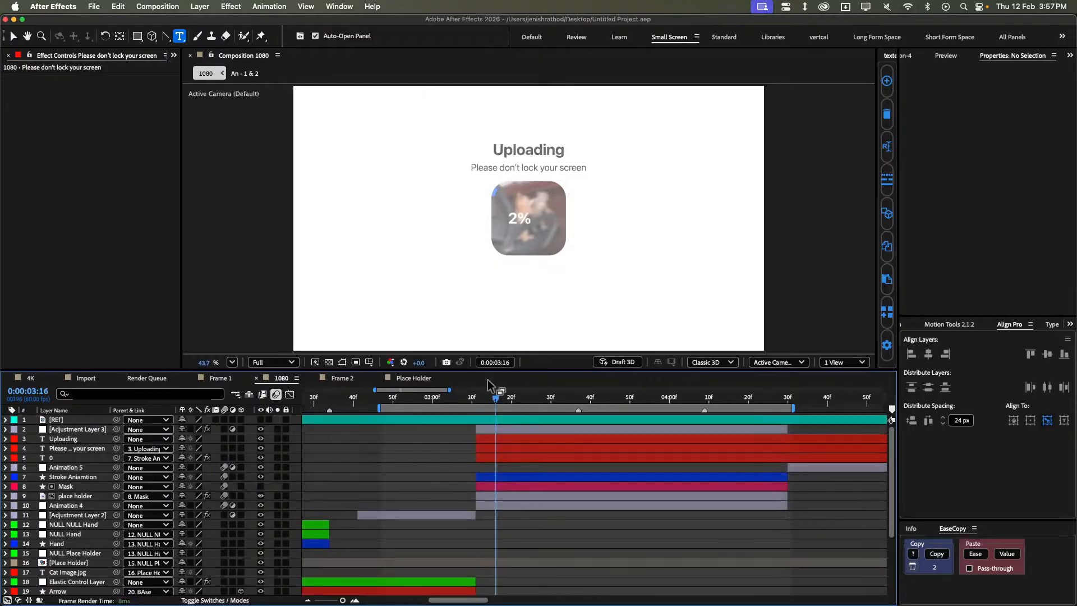
key("space")
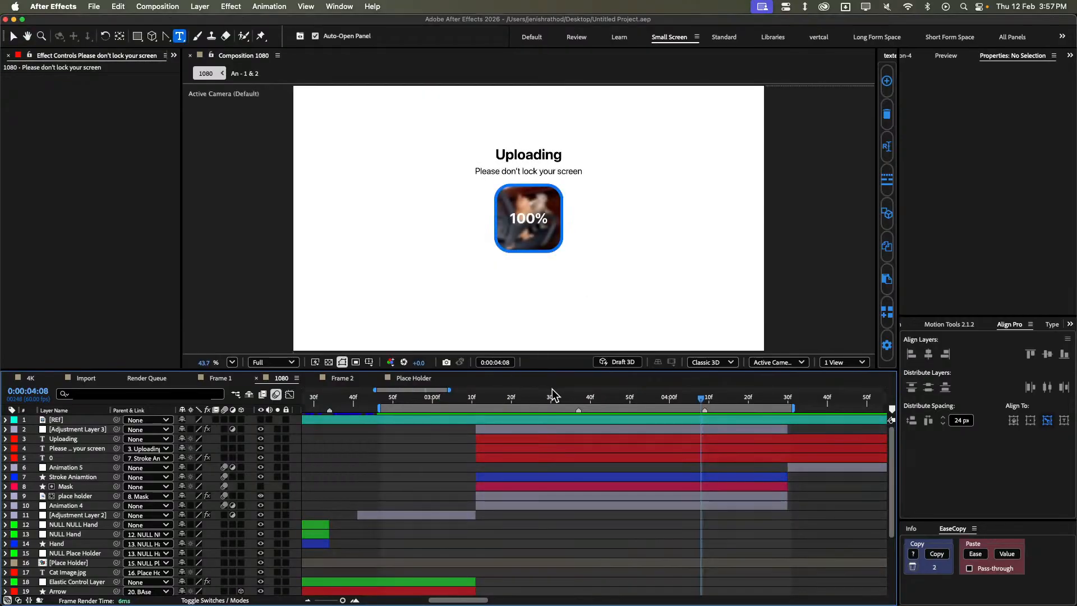
left_click_drag(464, 408, 690, 395)
left_click(446, 402)
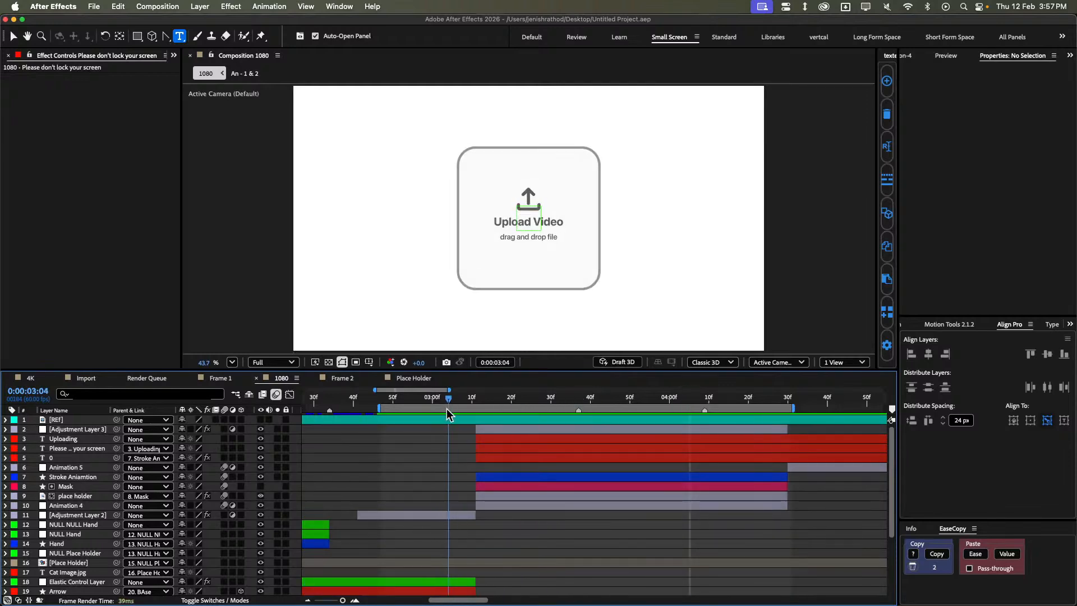
key("space")
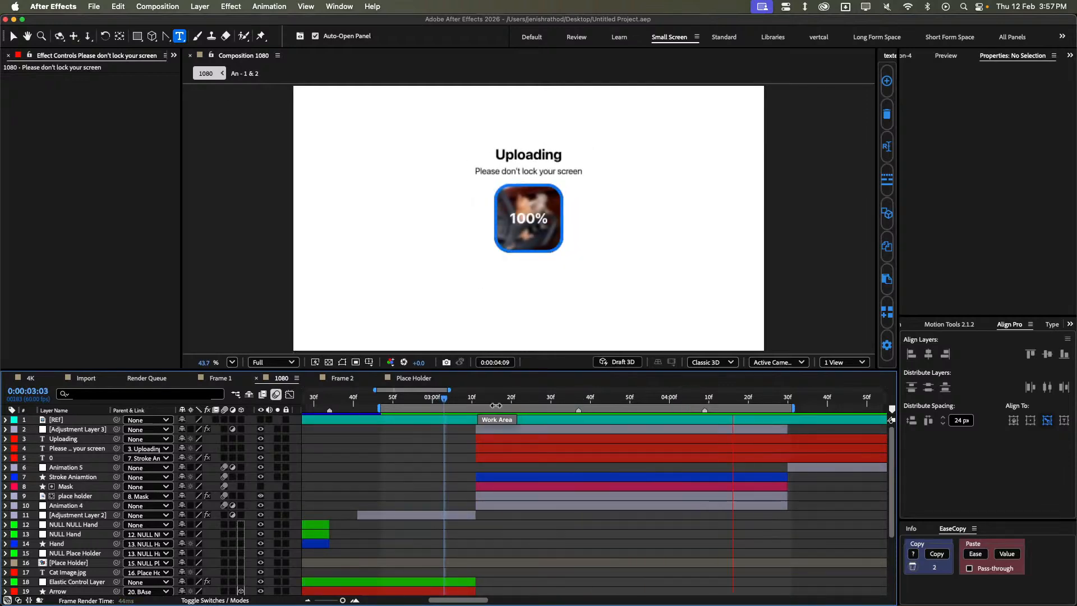
key("space")
key("space")
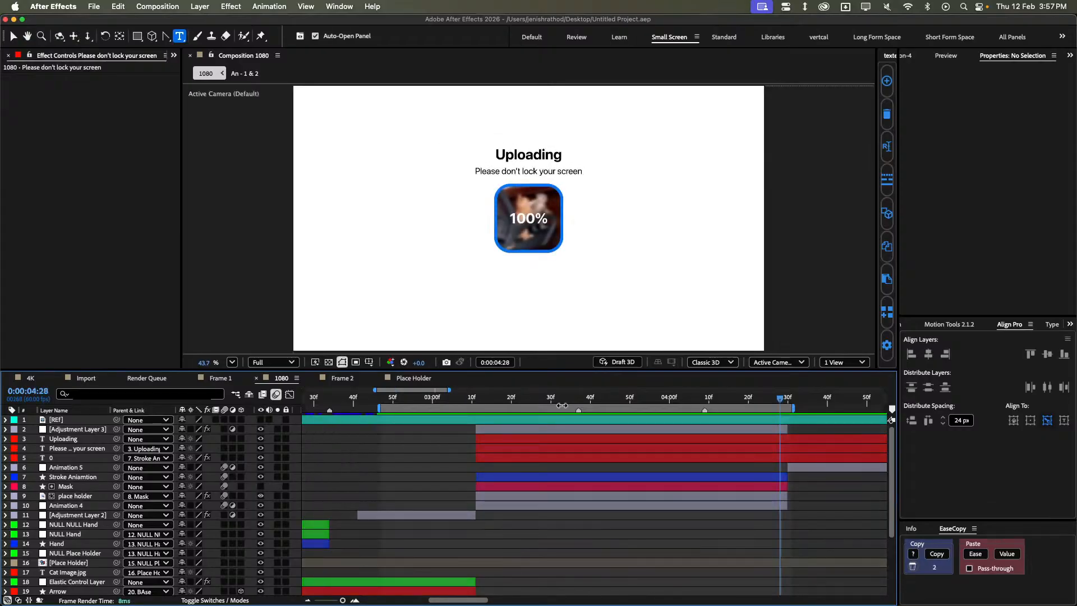
left_click_drag(535, 400, 477, 401)
key("space")
key("space")
Show the REF layer to play the reference's uploading section for comparison, and hide it again.
left_click(260, 421)
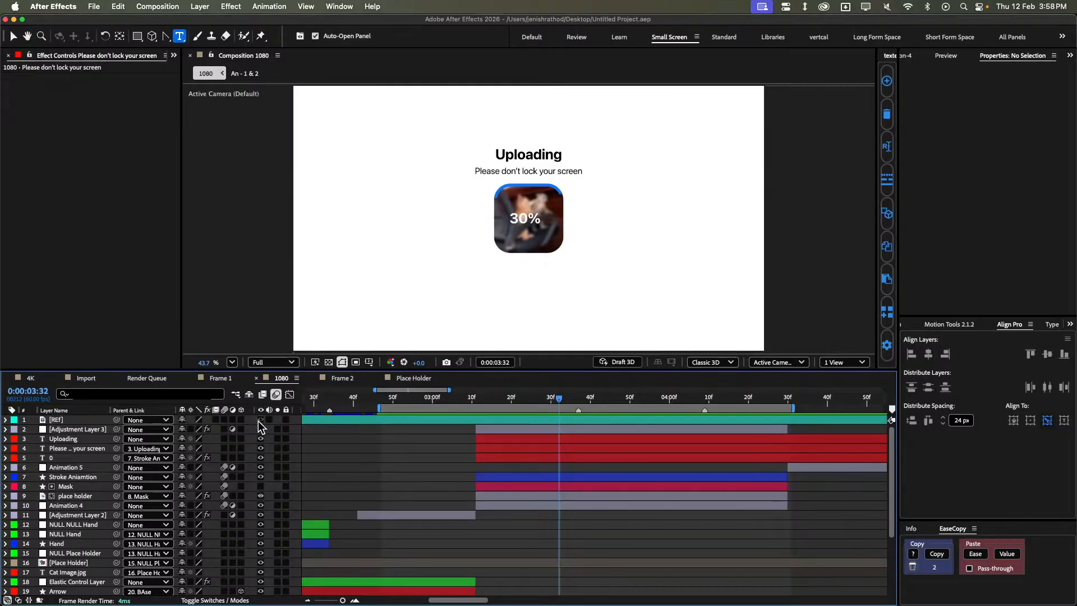
left_click(260, 421)
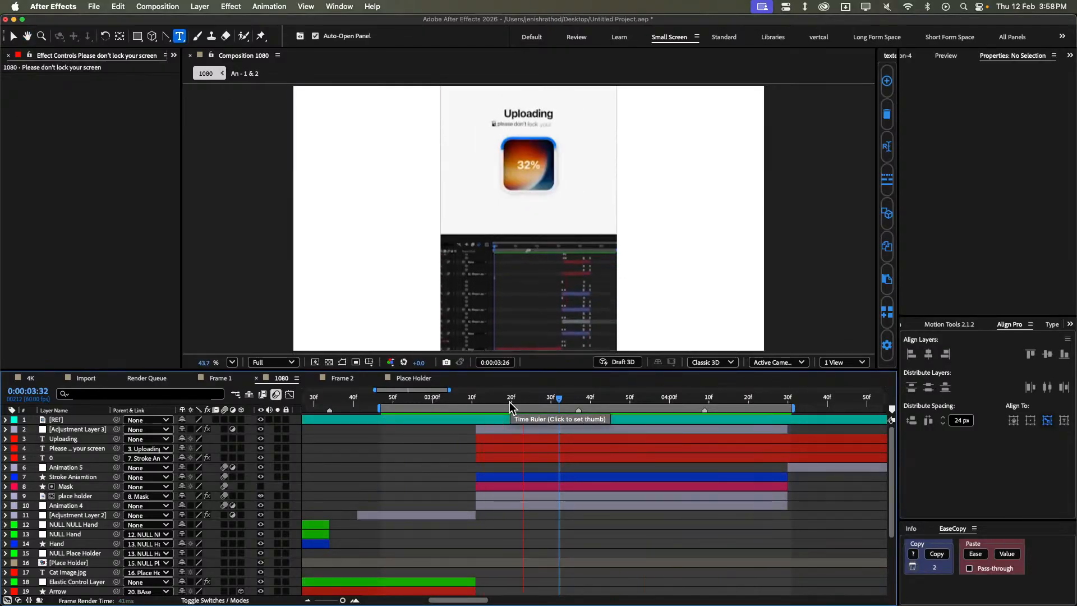
key("space")
left_click(261, 420)
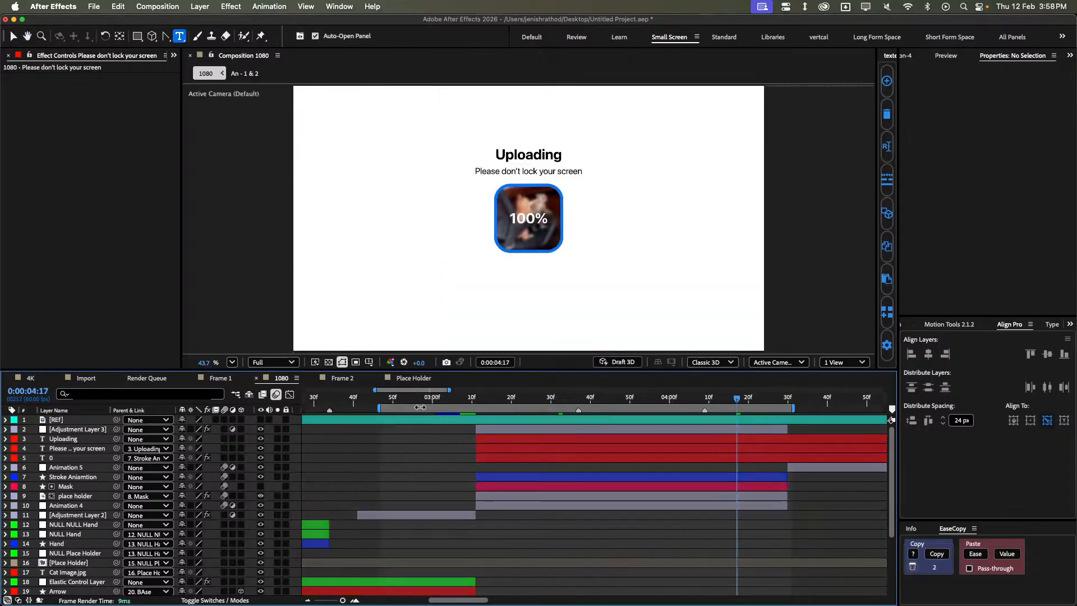
Ease the counter's Number and the stroke's Start keyframes for a fast start and slow finish, using easing strengths of 0.1 and 100.
left_click_drag(419, 407, 613, 400)
left_click(478, 438)
left_click(522, 459)
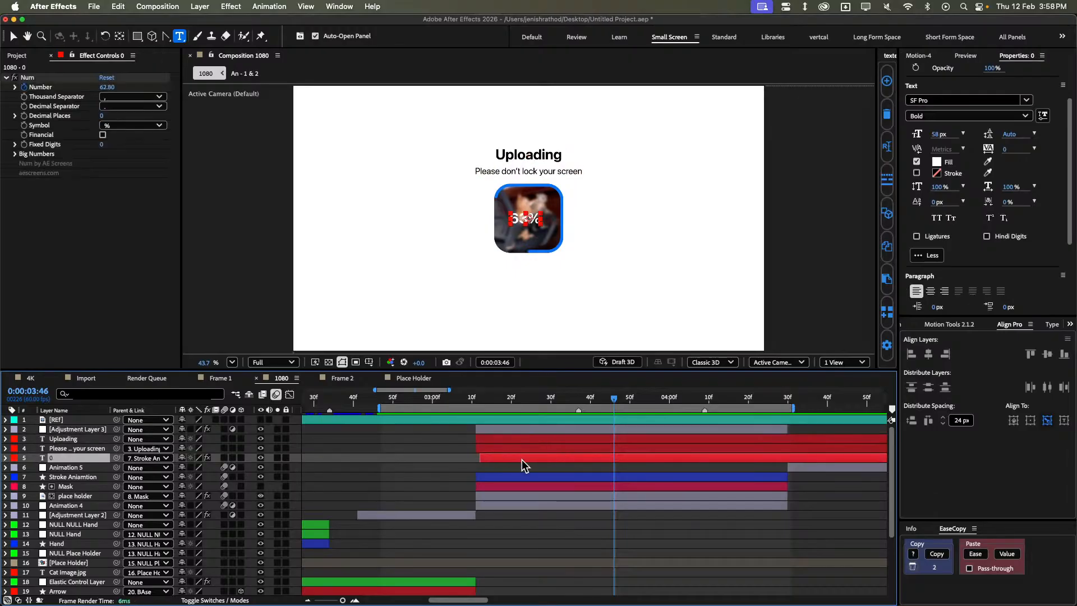
key("u")
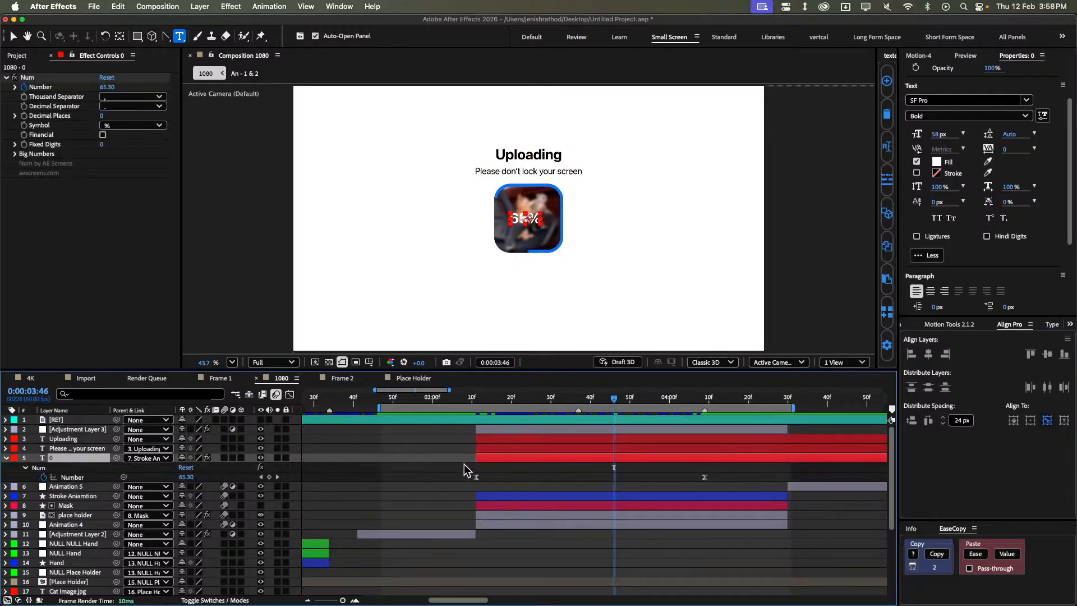
left_click_drag(438, 467, 728, 479)
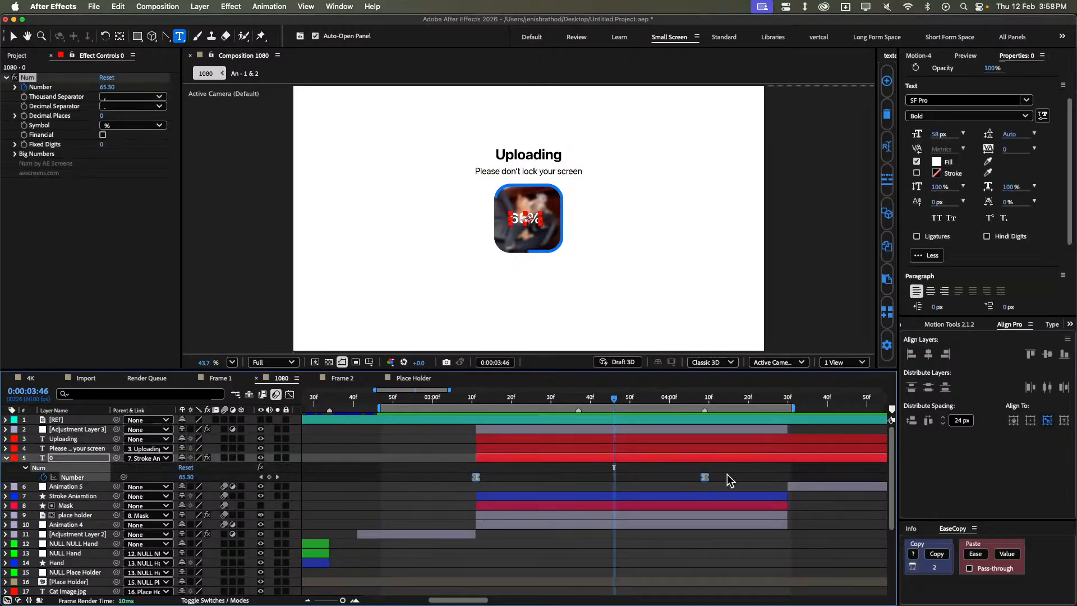
left_click(505, 496)
key("u")
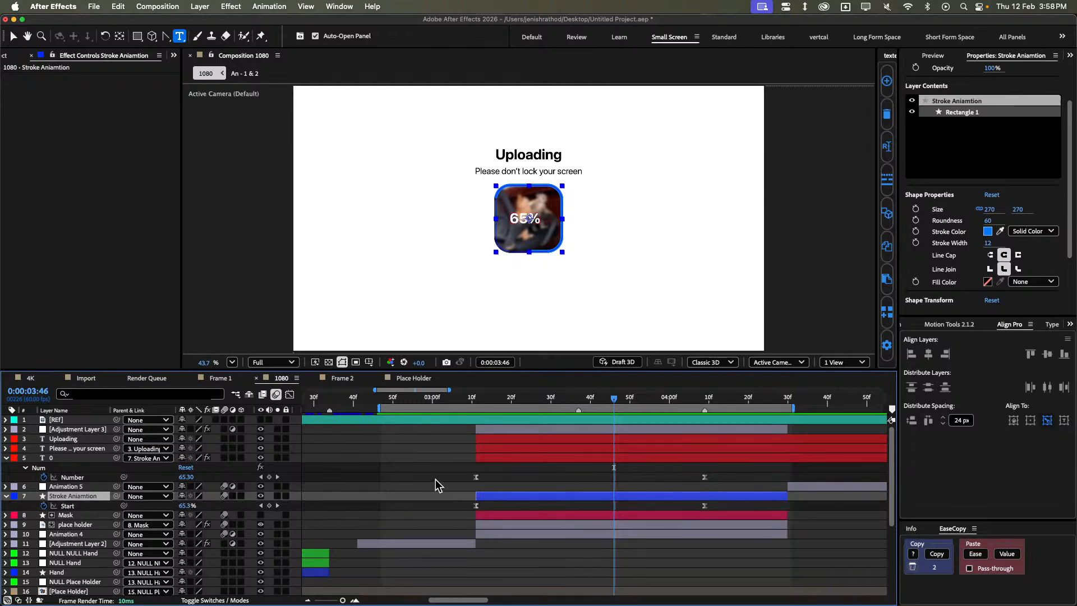
left_click_drag(455, 473, 767, 506)
left_click(961, 325)
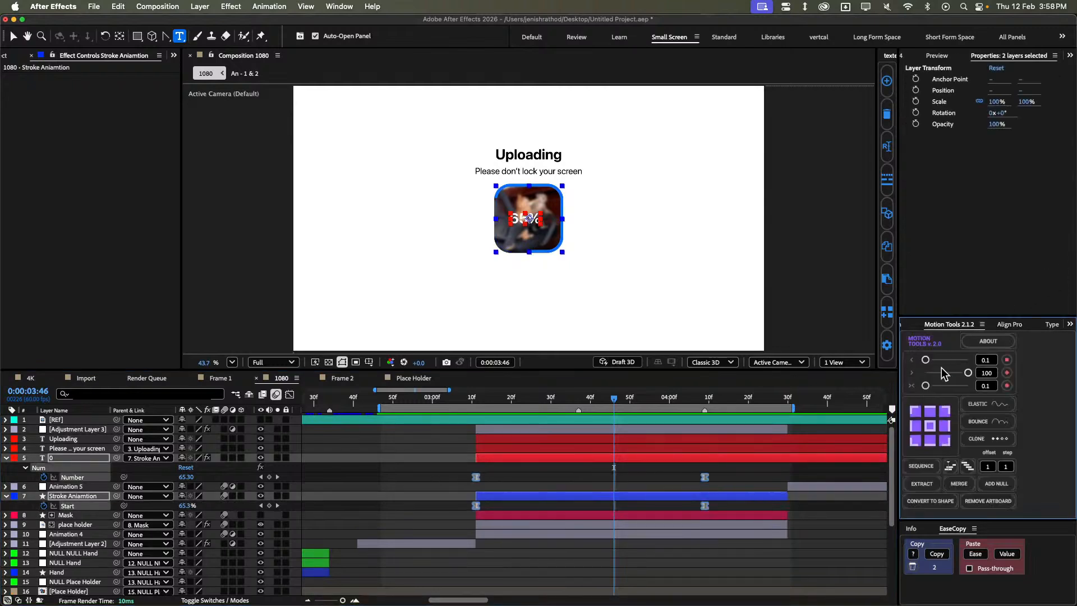
left_click(928, 360)
left_click(967, 372)
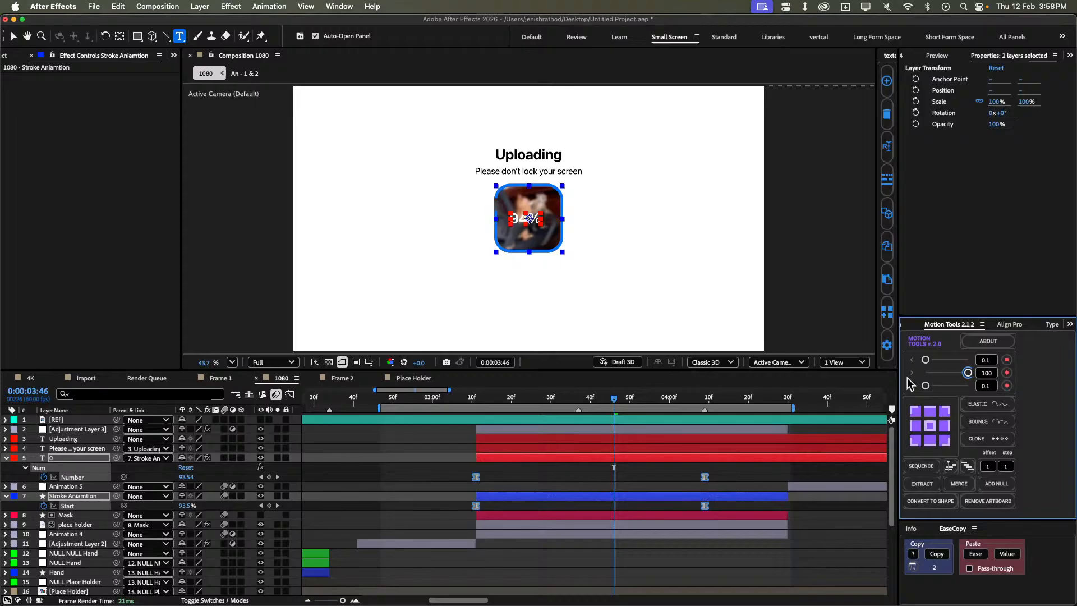
Play back the re-eased counter and stroke, collapse all layer properties, and return the playhead to 0:00:03:12.
left_click(578, 475)
key("space")
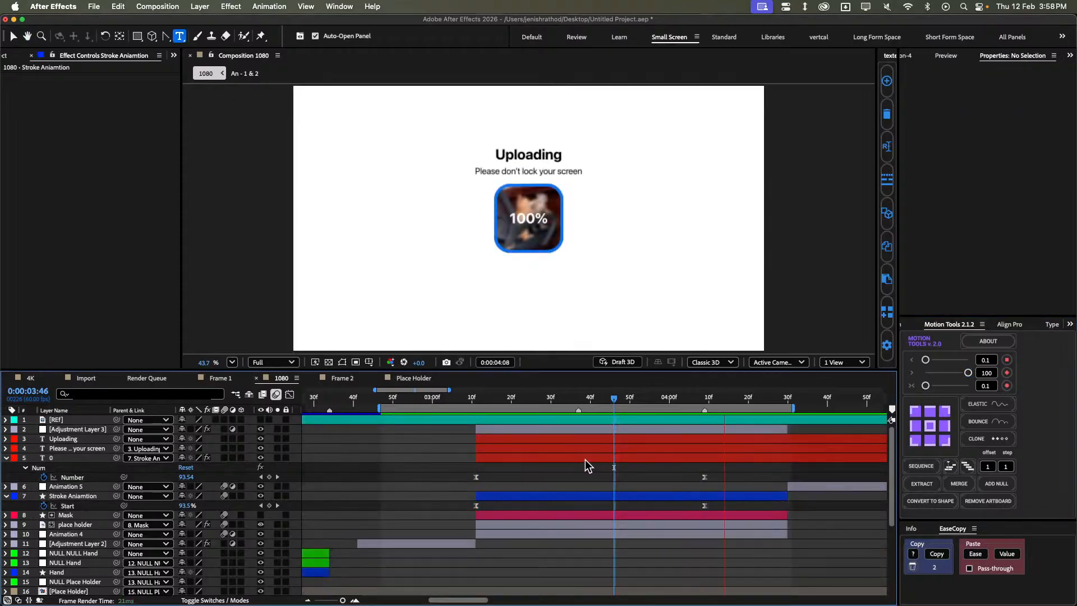
key("space")
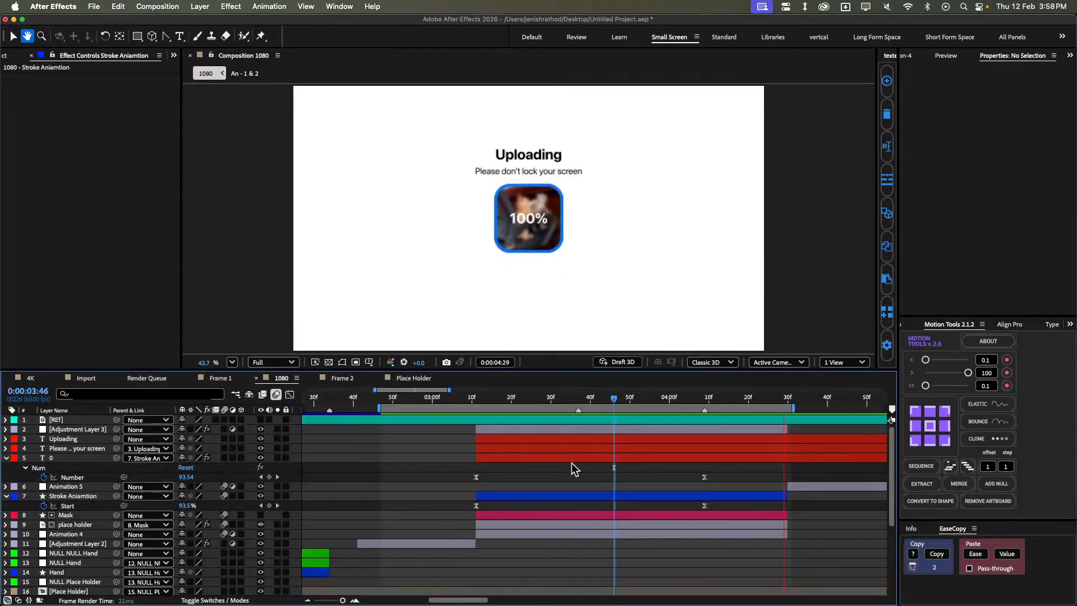
key("u")
key("u")
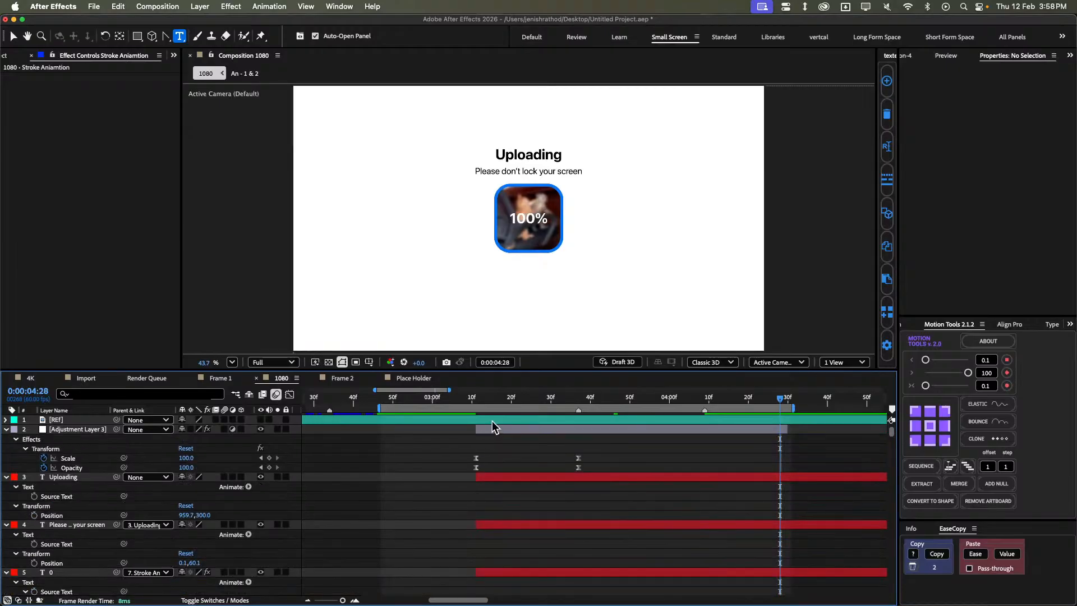
left_click(492, 400)
key("u")
left_click_drag(492, 402, 480, 402)
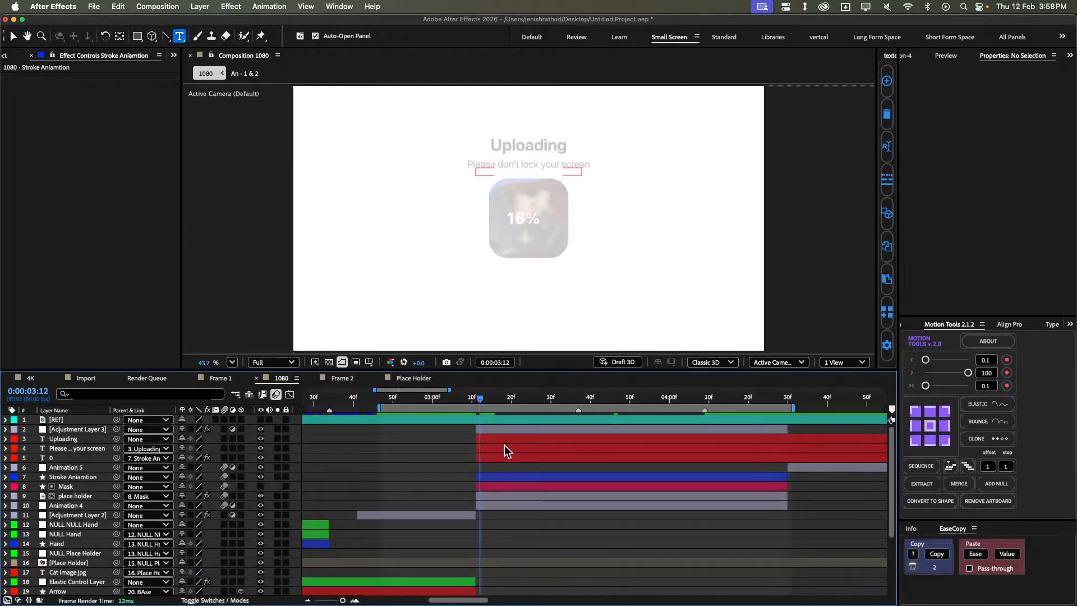
Break the subtitle text layer into separate word layers with Text-Break in Words mode.
left_click(505, 447)
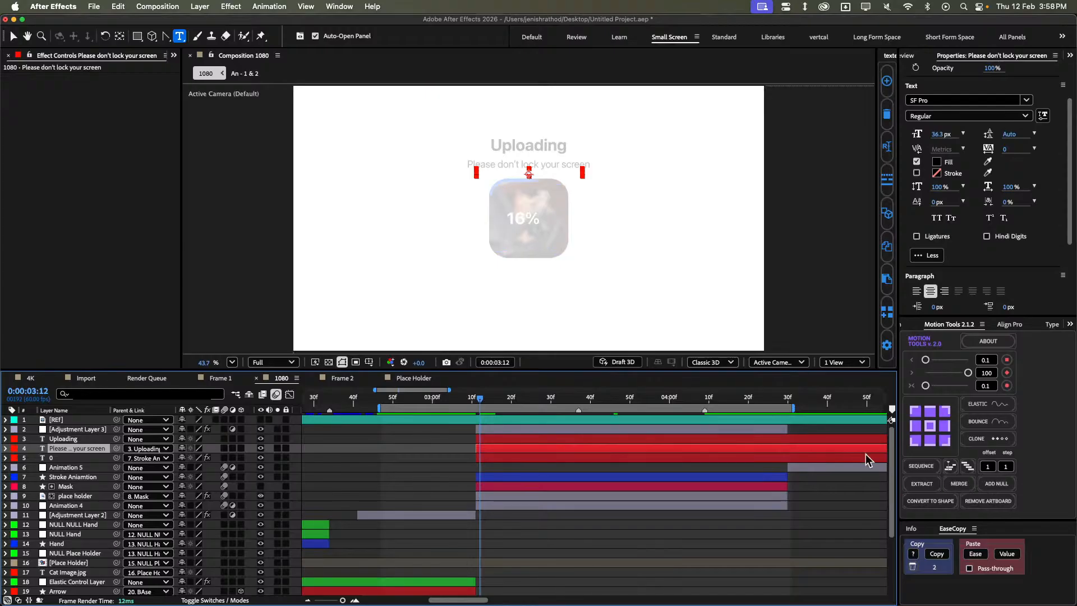
scroll(962, 58, "up", 3)
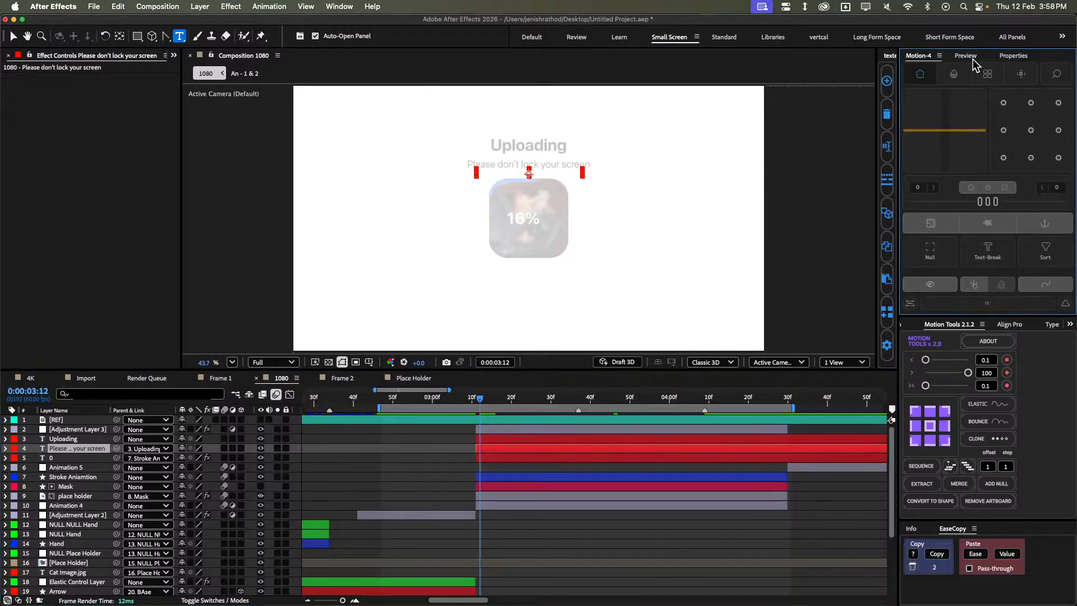
left_click(988, 258)
left_click(1012, 174)
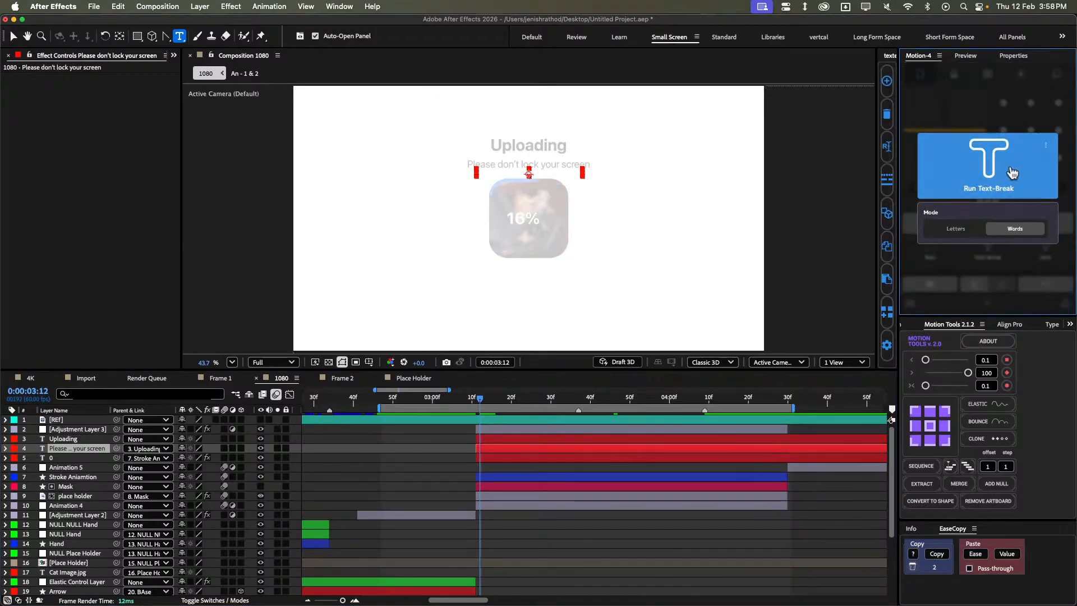
Add Scale keyframes at 0:00:03:11 to the Uploading layer and the five subtitle word layers.
left_click(503, 452)
key("Page_Up")
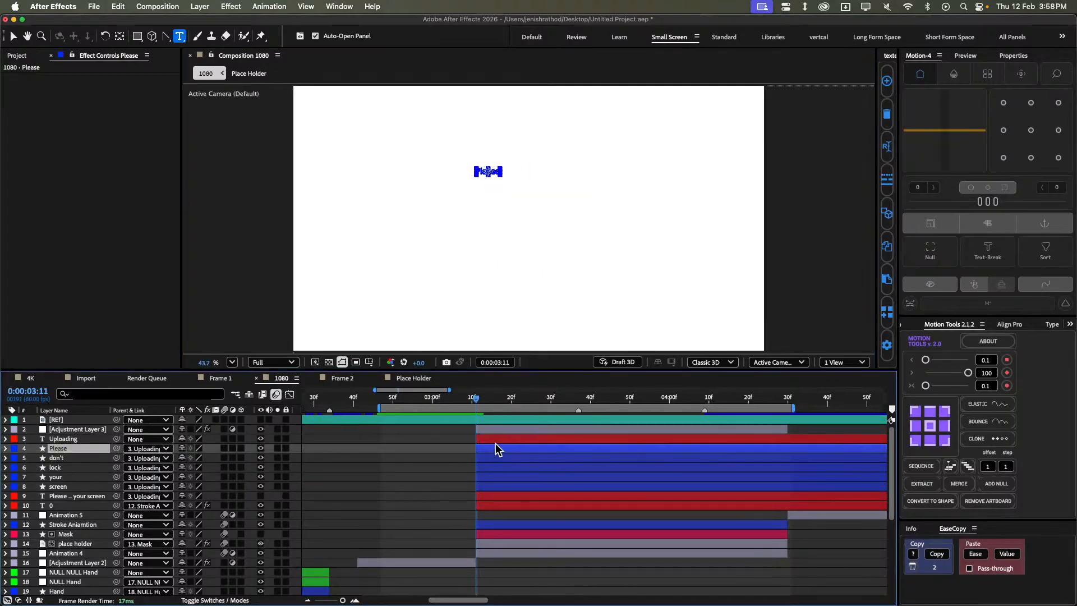
left_click(495, 439)
left_click(482, 483, "shift")
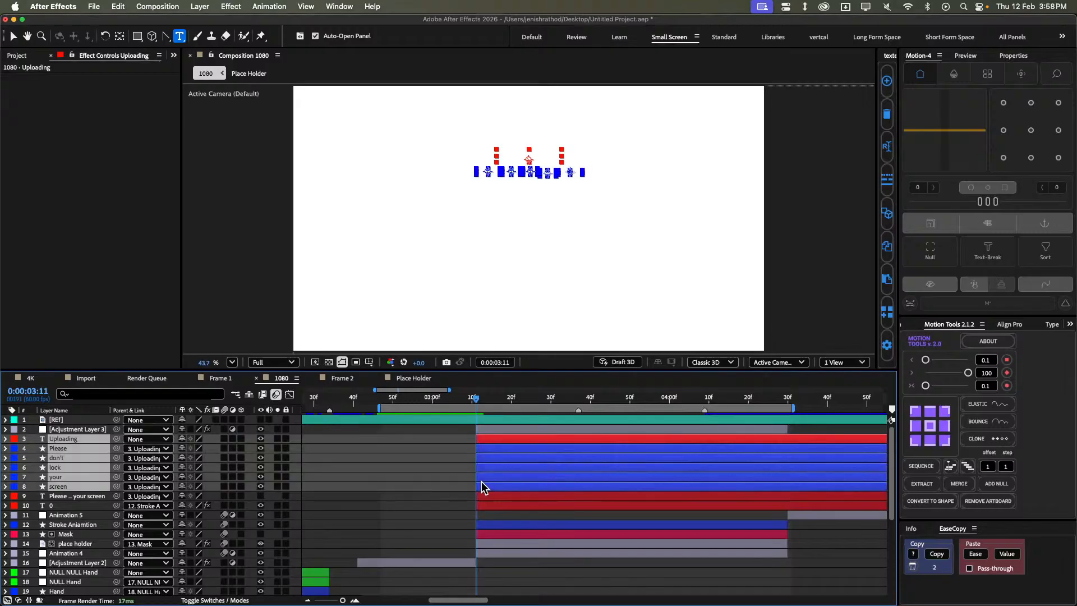
key("s")
left_click(34, 448)
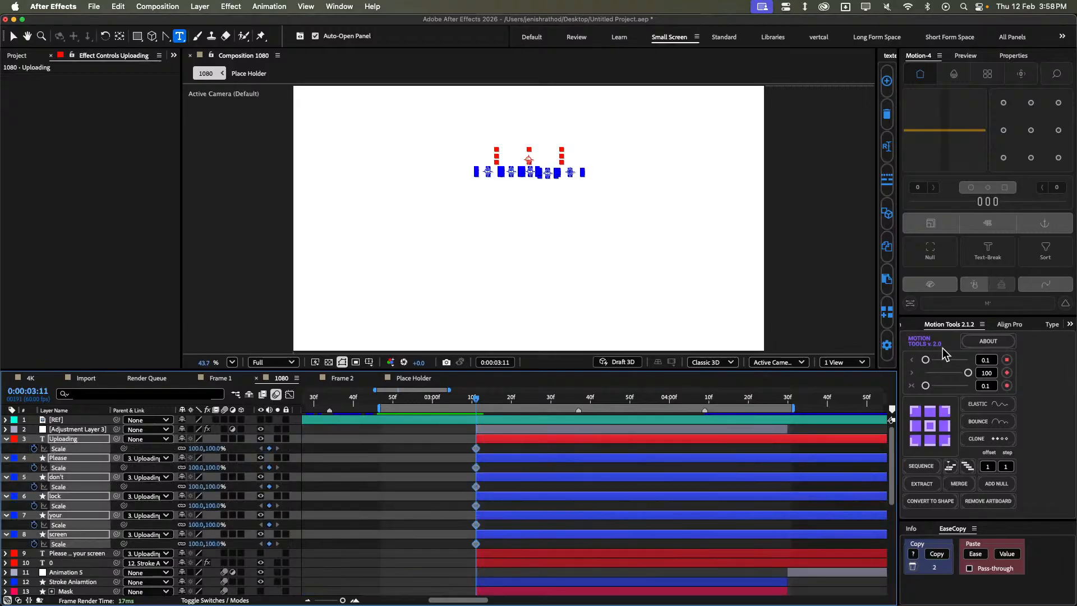
Add Scale keyframes at 0:00:03:18 to the Uploading and word layers, and set their Scale at 0:00:03:11 to 110%.
left_click(912, 324)
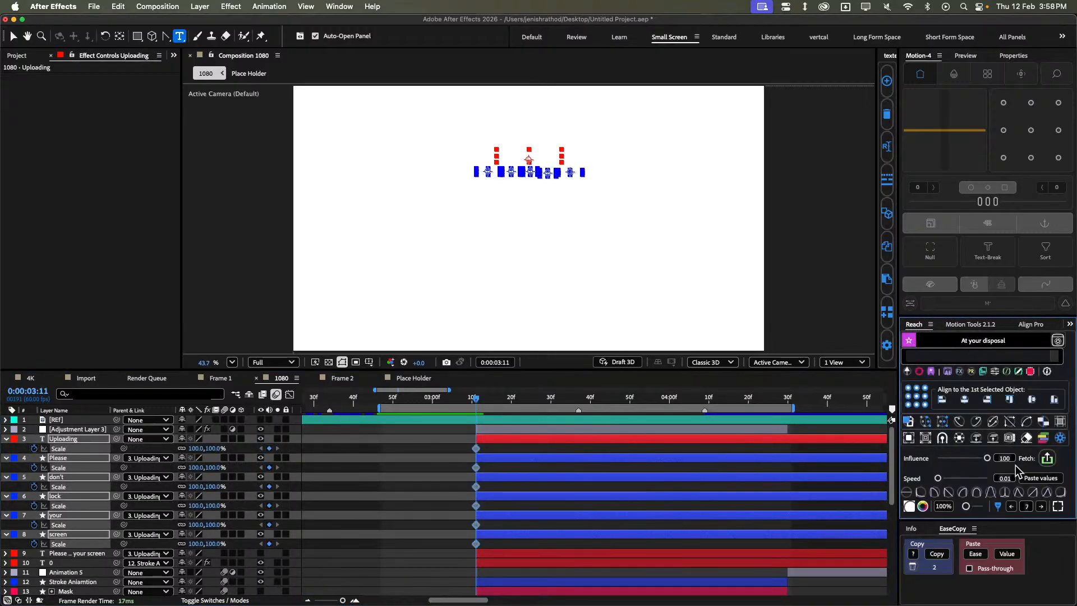
left_click(1040, 507)
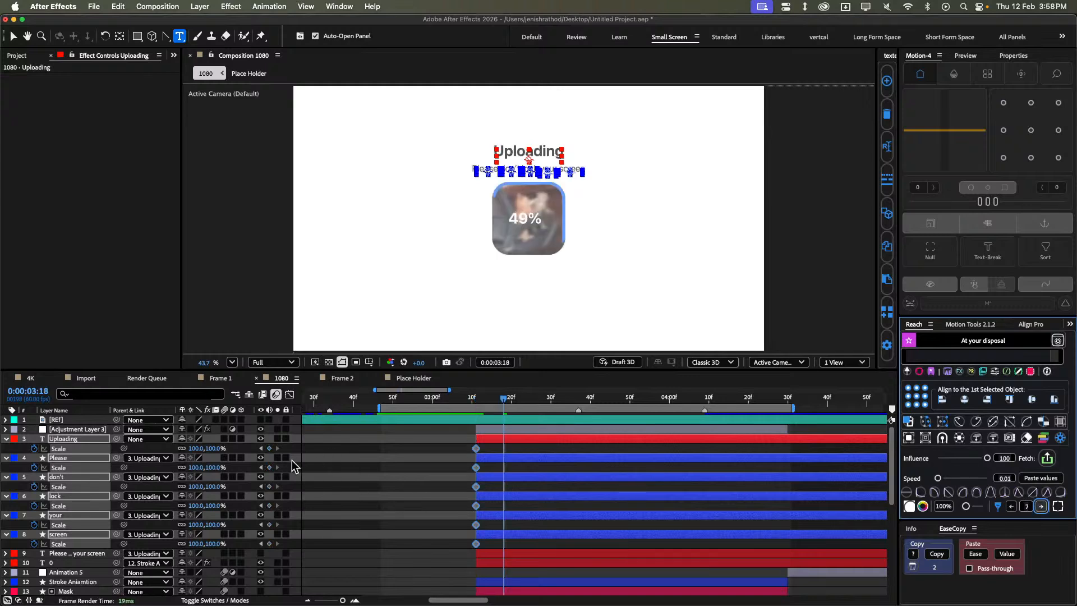
left_click(268, 449)
left_click(261, 448)
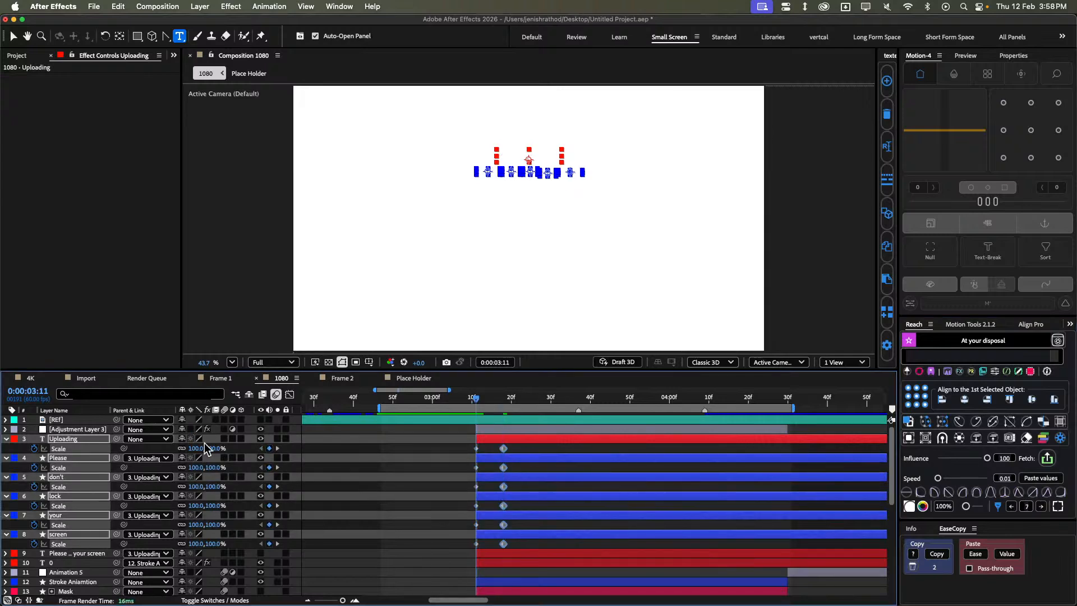
left_click_drag(196, 449, 494, 544)
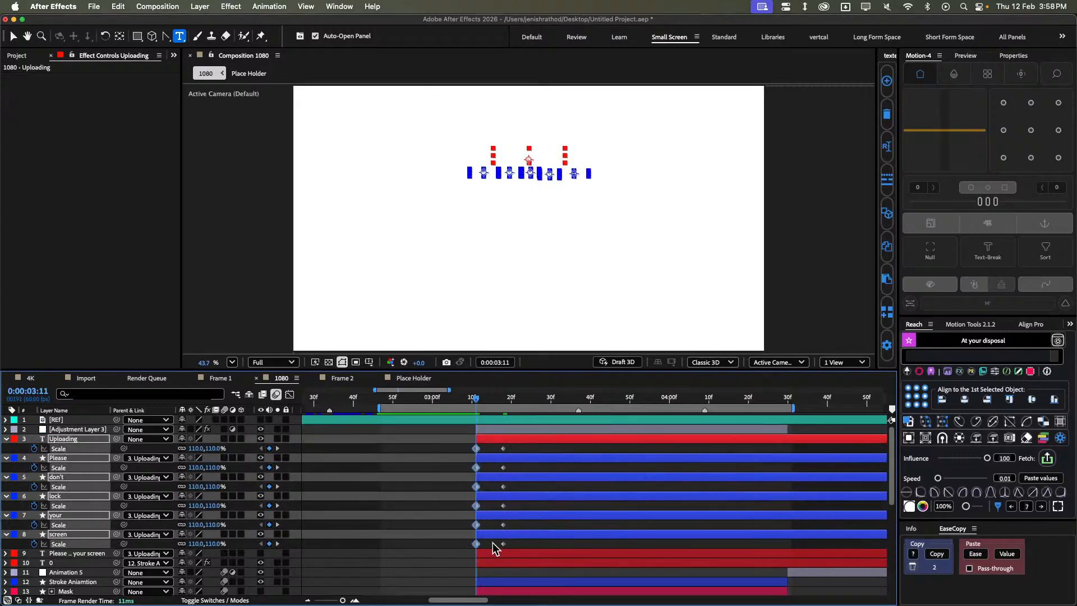
Easy-ease the starting Scale keyframes and apply Motion Tools' Elastic to the ending ones, with Amplitude 10.
key("F9")
left_click_drag(457, 445, 548, 557)
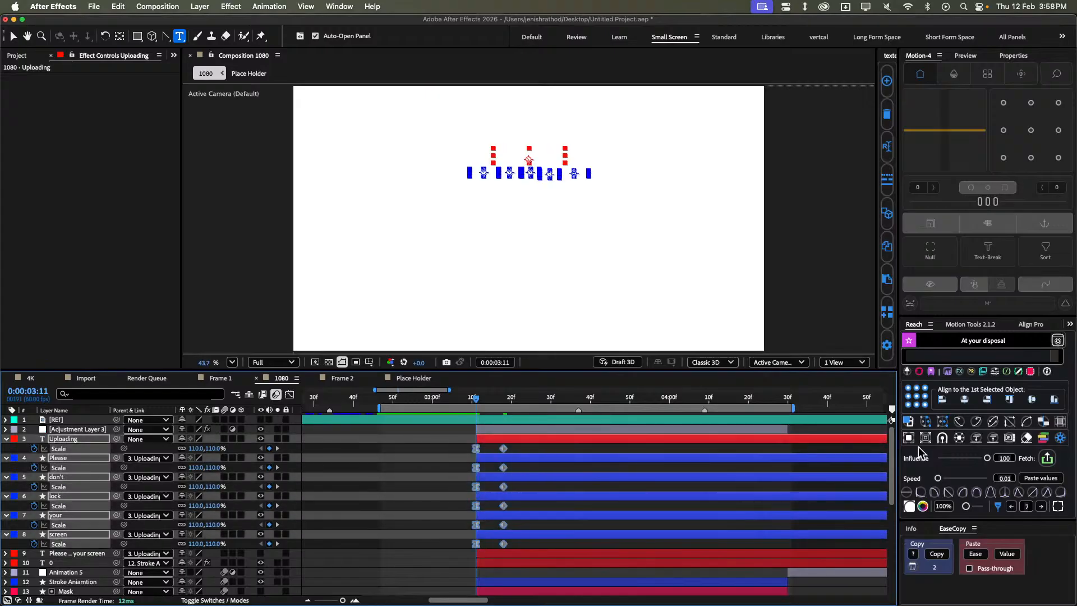
left_click(975, 325)
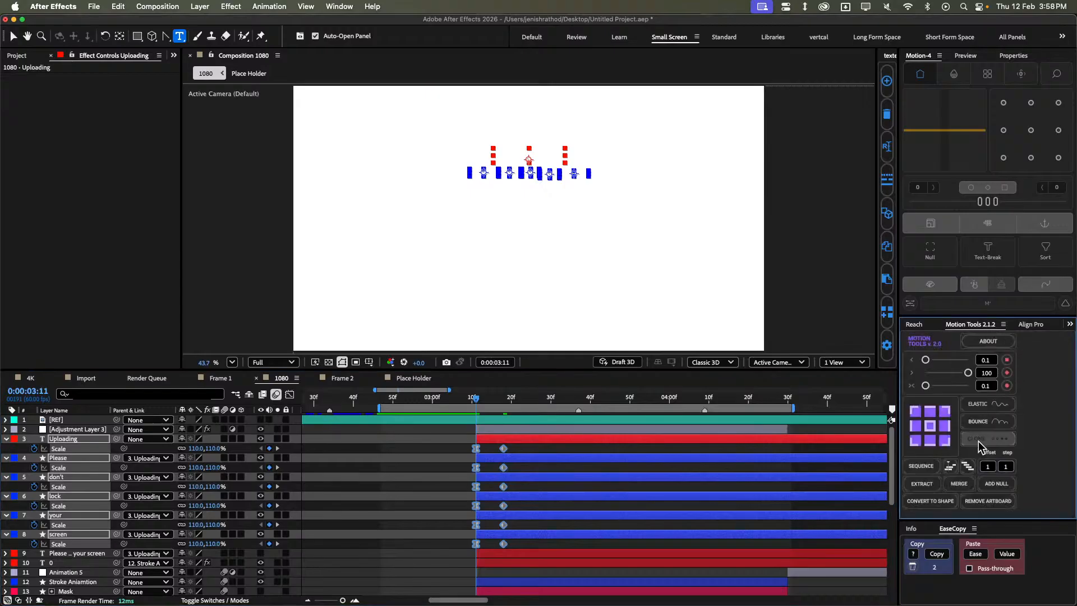
left_click(985, 400)
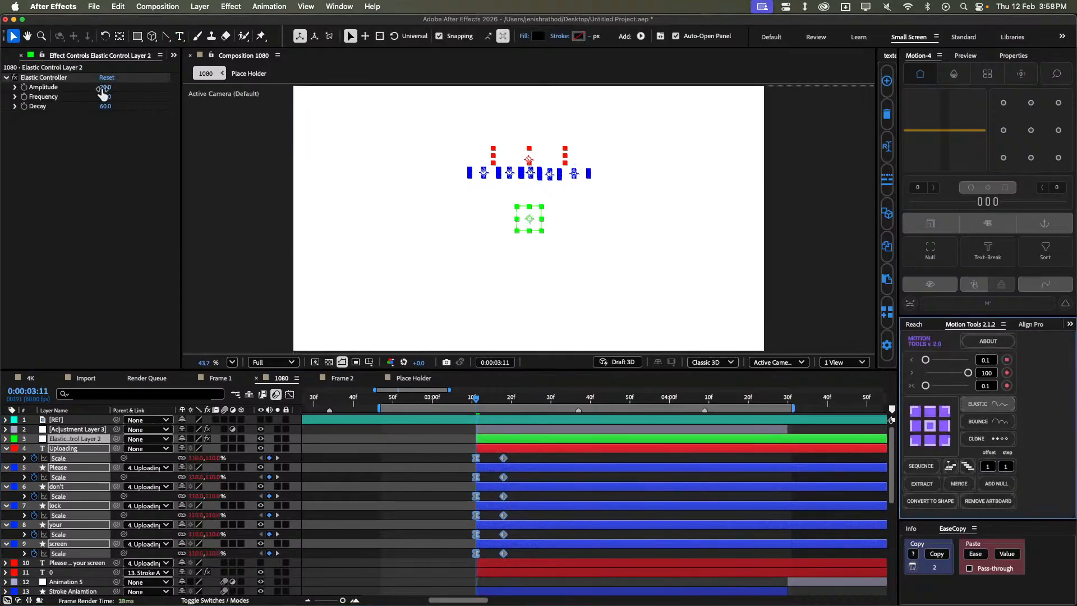
Collapse the layer properties and sequence the five subtitle word layers to start two frames apart.
left_click(489, 458)
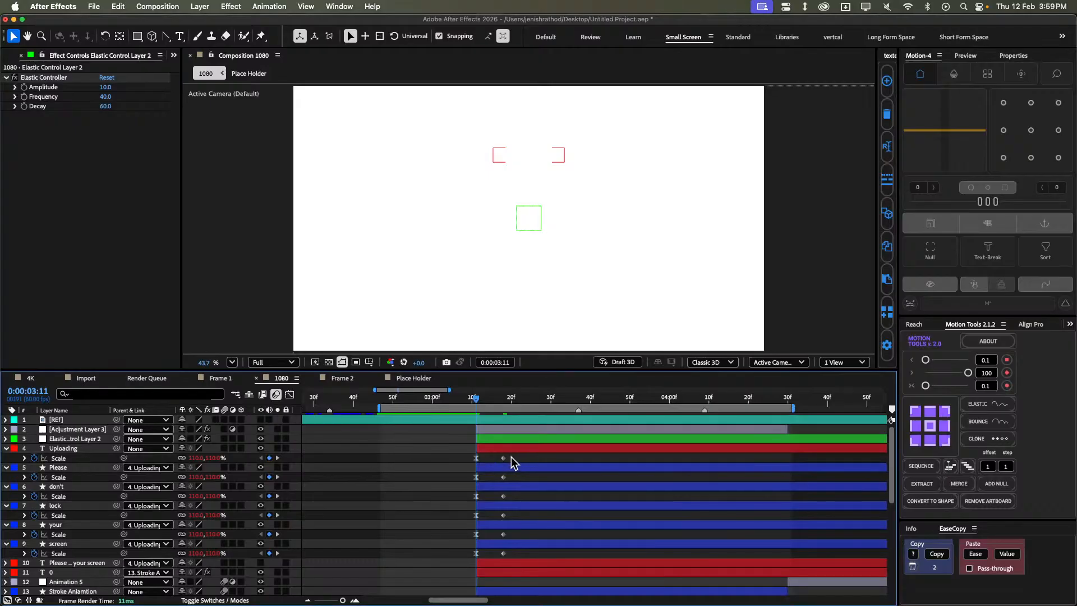
key("u")
key("u")
key("u")
left_click(486, 465)
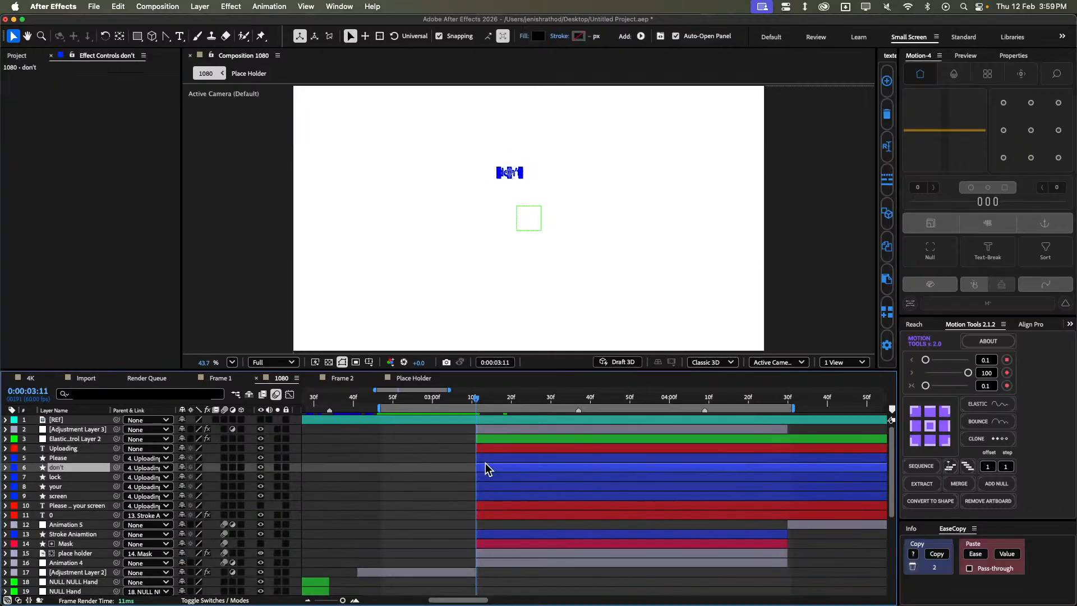
left_click(485, 486, "shift")
left_click(489, 458)
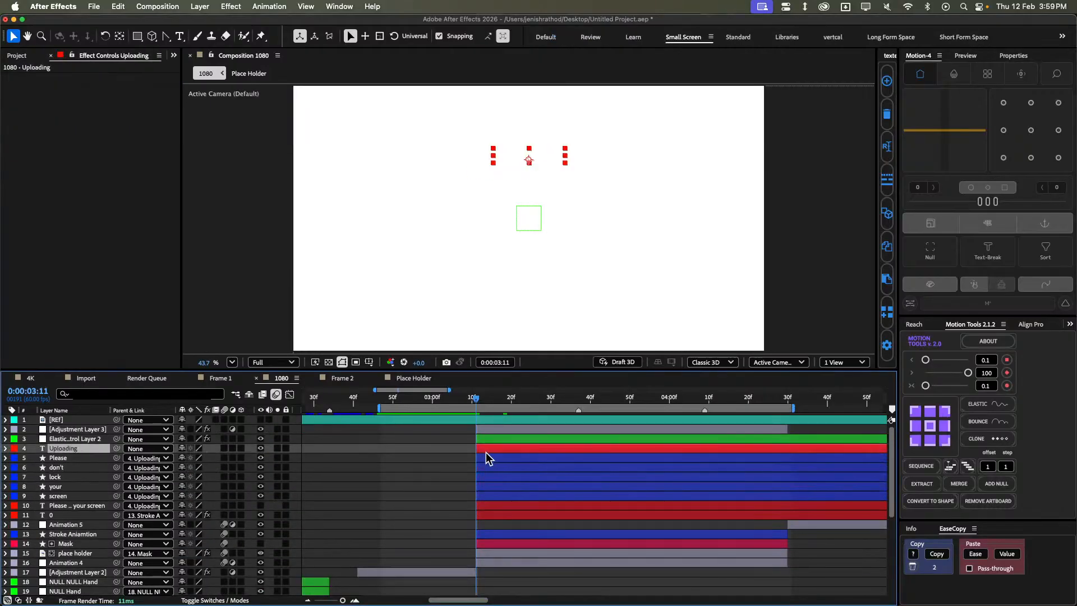
left_click(493, 498, "shift")
left_click(914, 470)
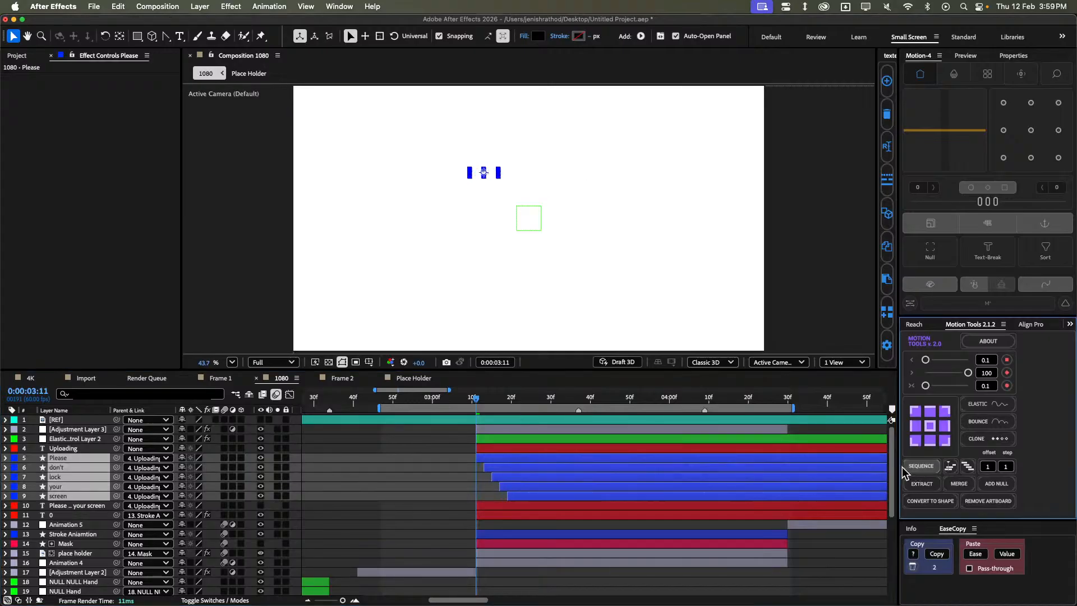
Preview the staggered words, widen their sequence offset to five frames per layer, and play the animation back from 0:00:03:03.
key("space")
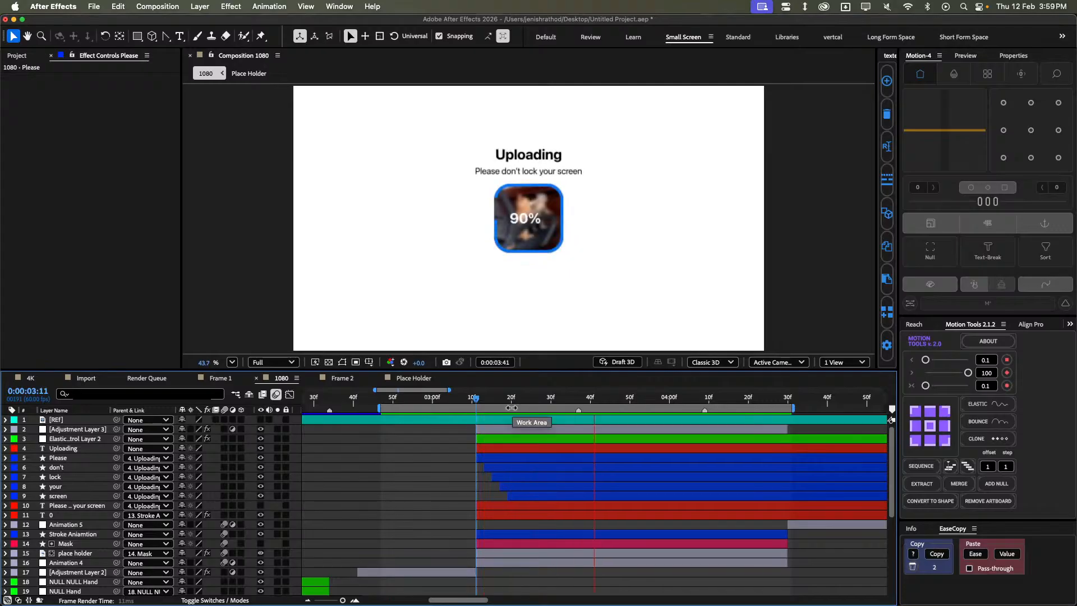
key("space")
left_click(493, 458)
left_click(530, 495, "shift")
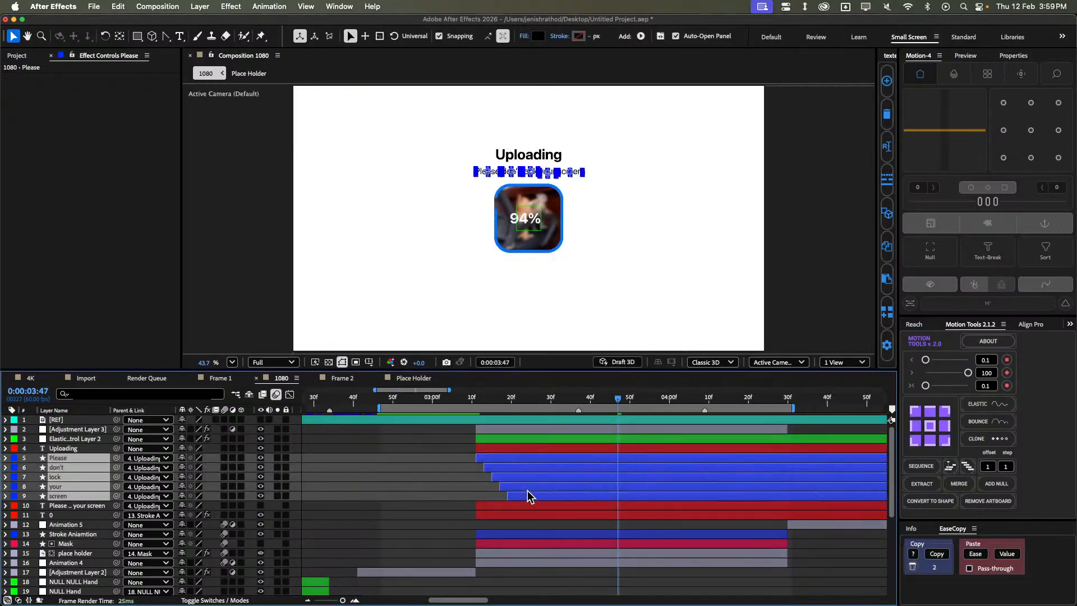
left_click(921, 466)
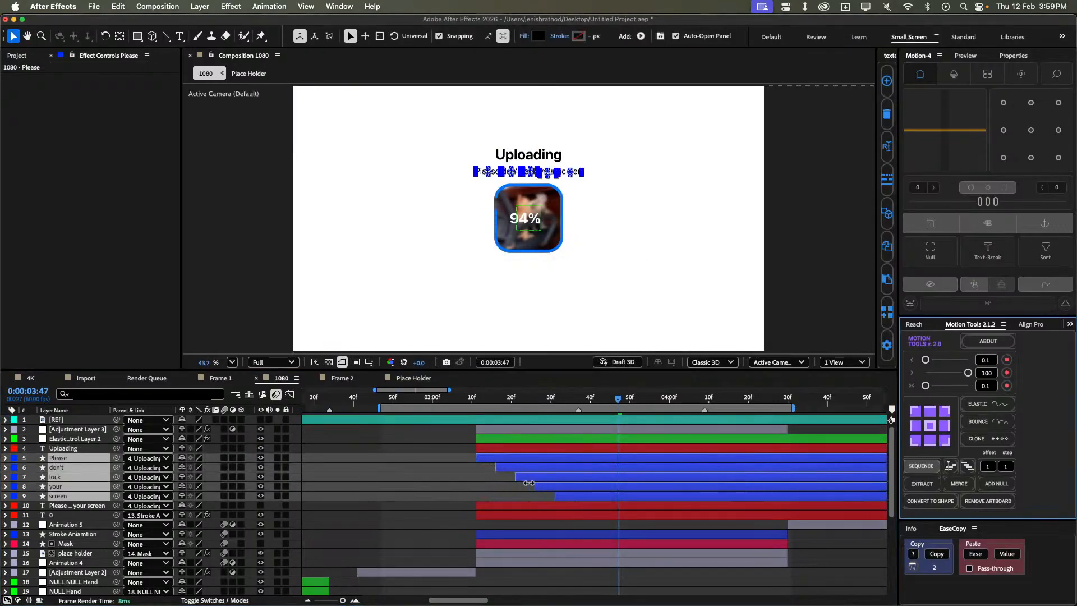
left_click(445, 398)
key("space")
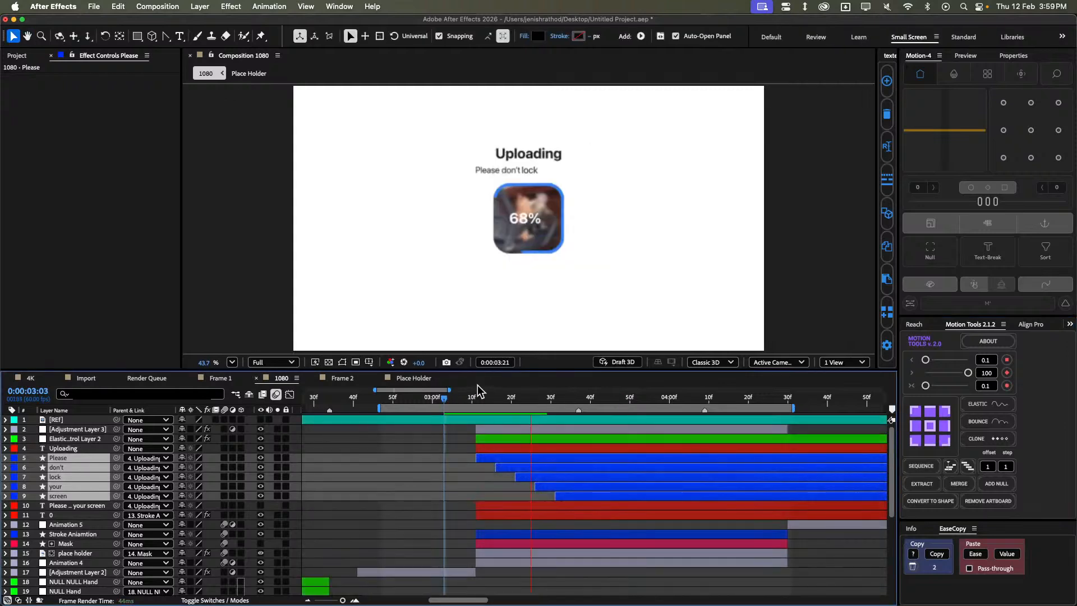
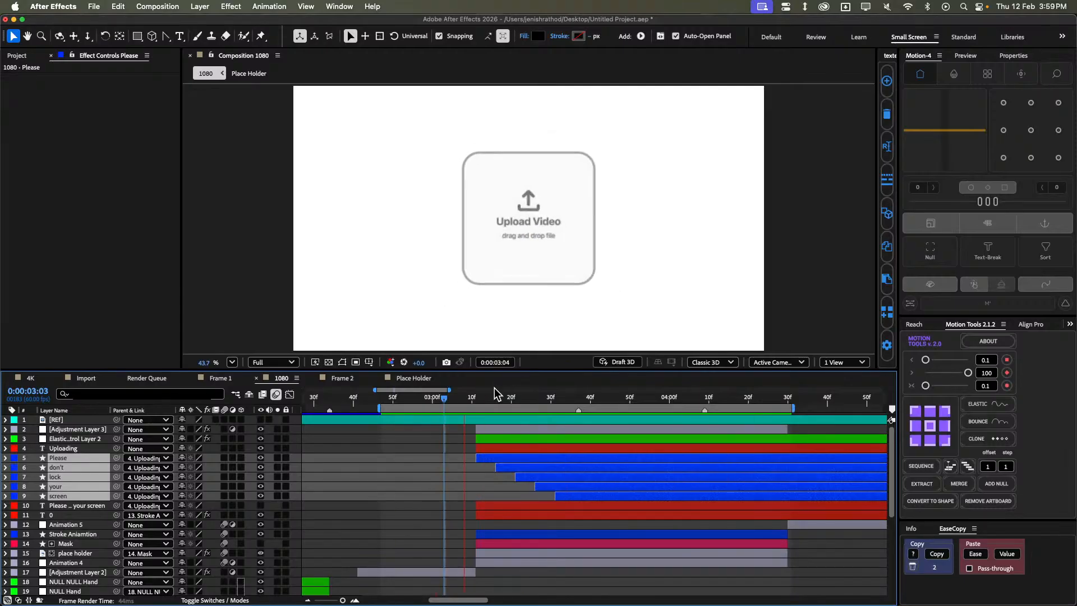
left_click(436, 439)
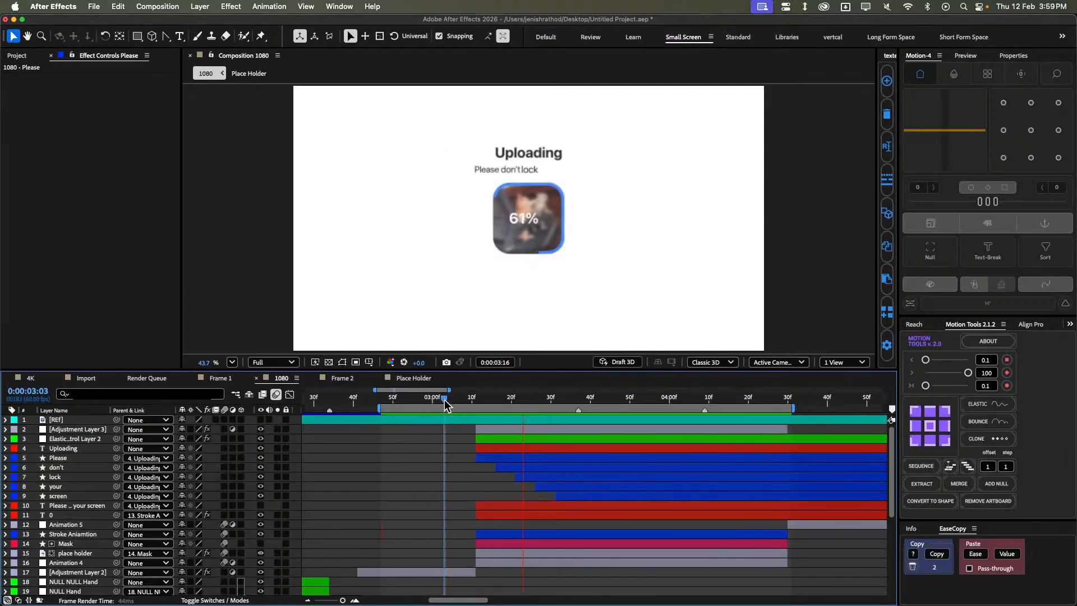
Compare the uploading animation with the temporarily shown REF layer, return the playhead to 0:00:03:19, and save the project.
left_click_drag(440, 399, 705, 402)
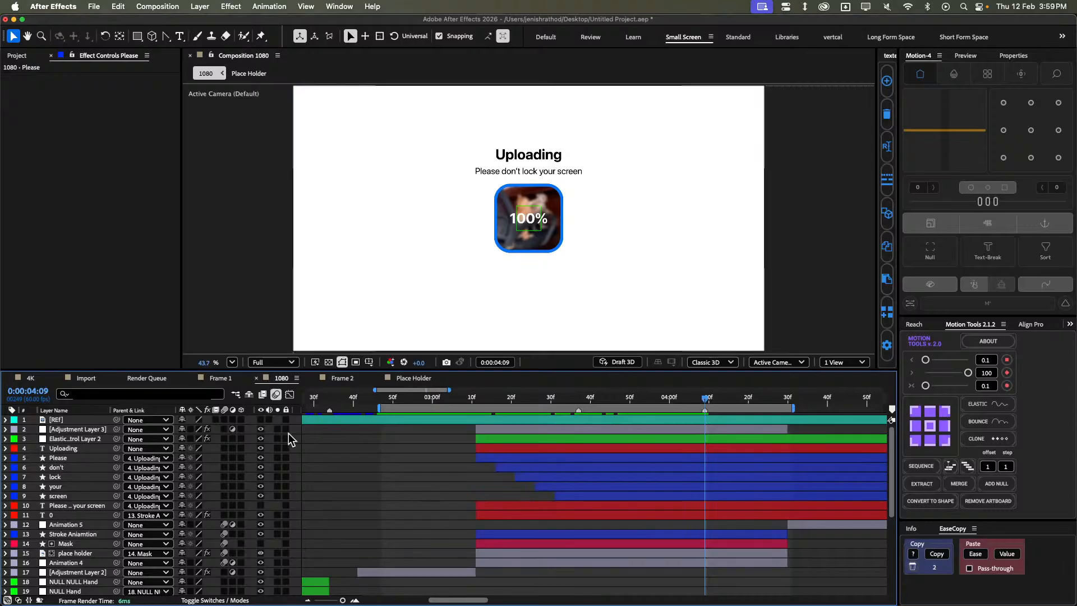
left_click(261, 420)
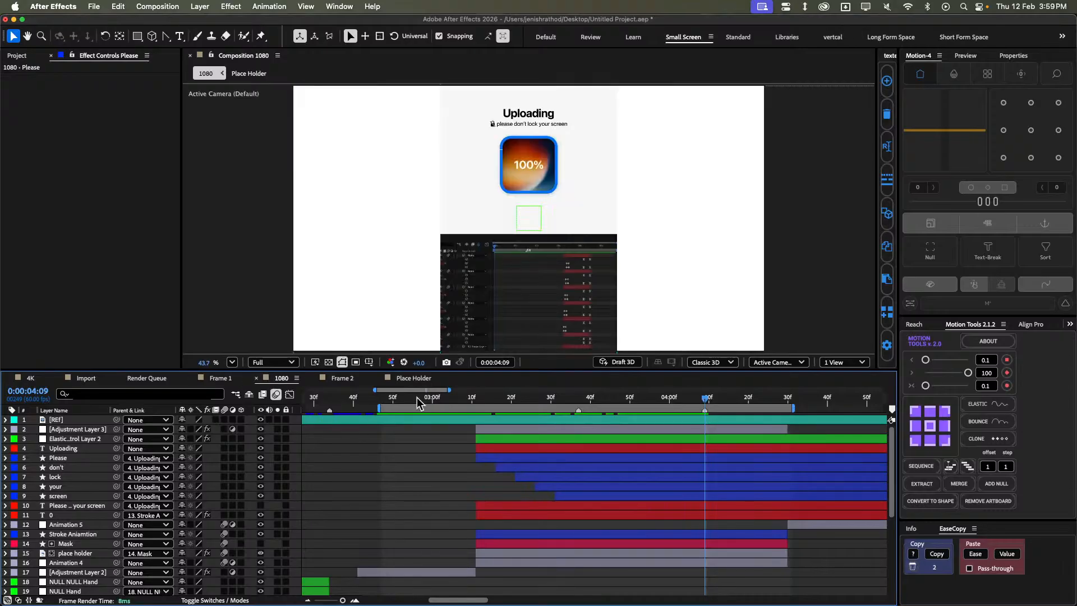
left_click_drag(600, 399, 630, 393)
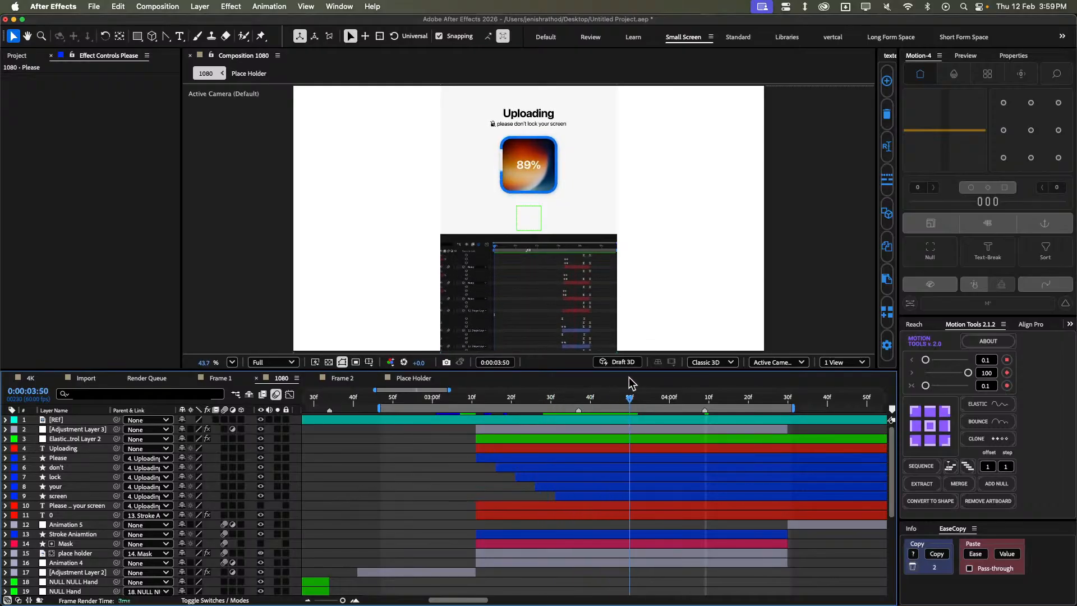
left_click(260, 420)
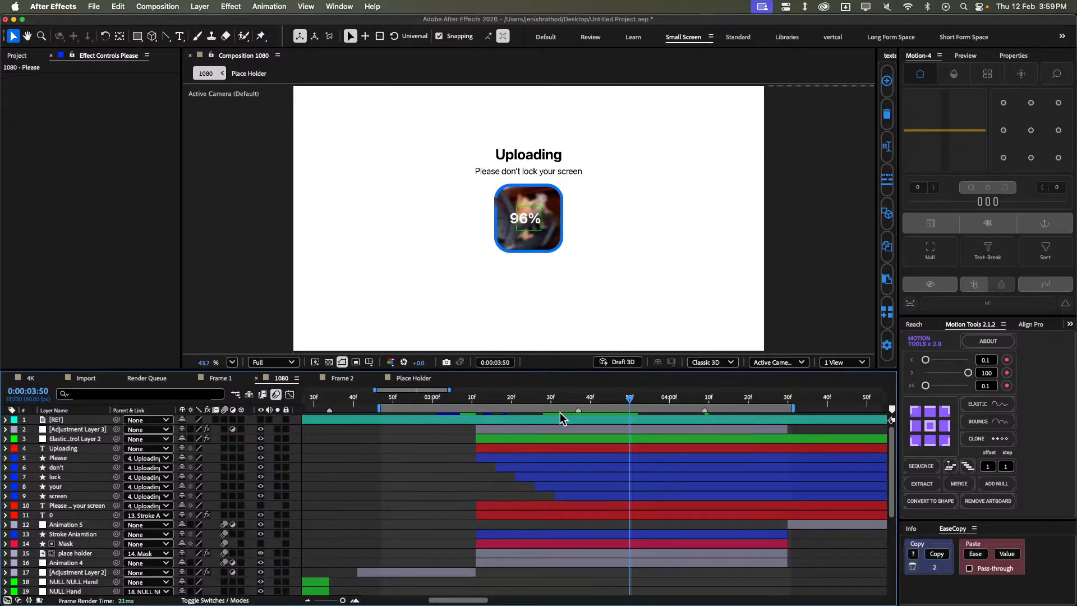
left_click_drag(572, 402, 507, 402)
key("super+s")
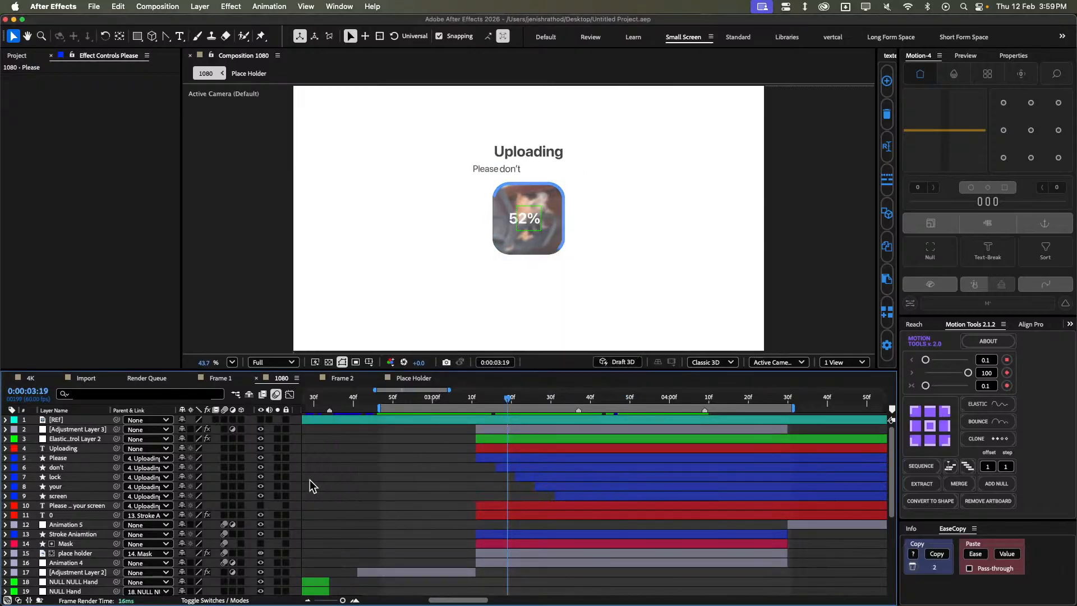
Duplicate the Mask shape layer above the thumbnail and make the copy visible.
left_click(512, 468)
scroll(541, 229, "up", 3)
left_click_drag(541, 231, 539, 269)
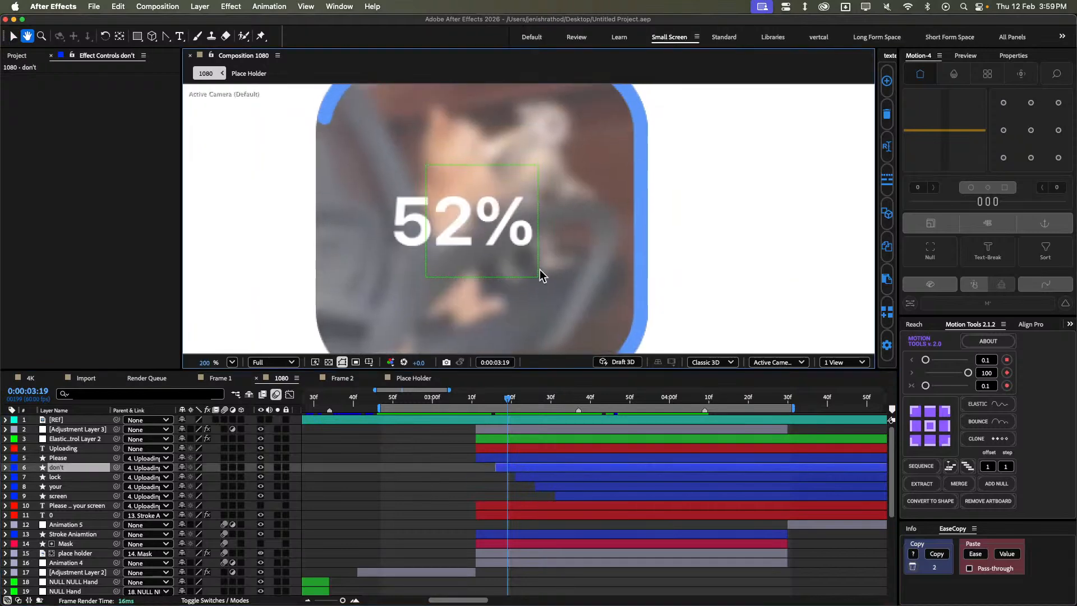
scroll(540, 270, "down", 1)
left_click_drag(540, 310, 545, 244)
scroll(545, 244, "down", 1)
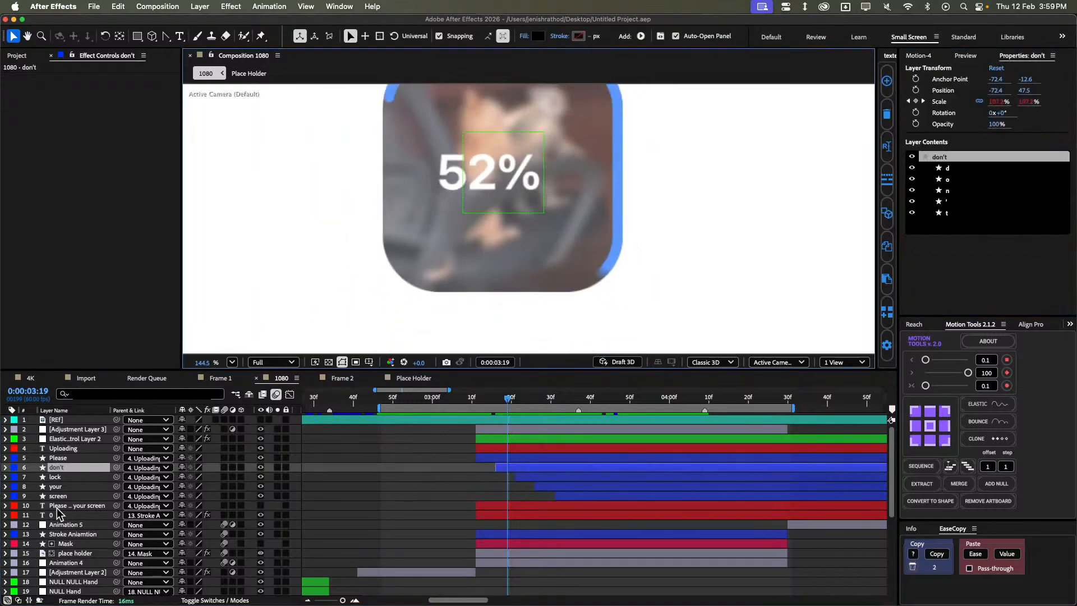
left_click(79, 544)
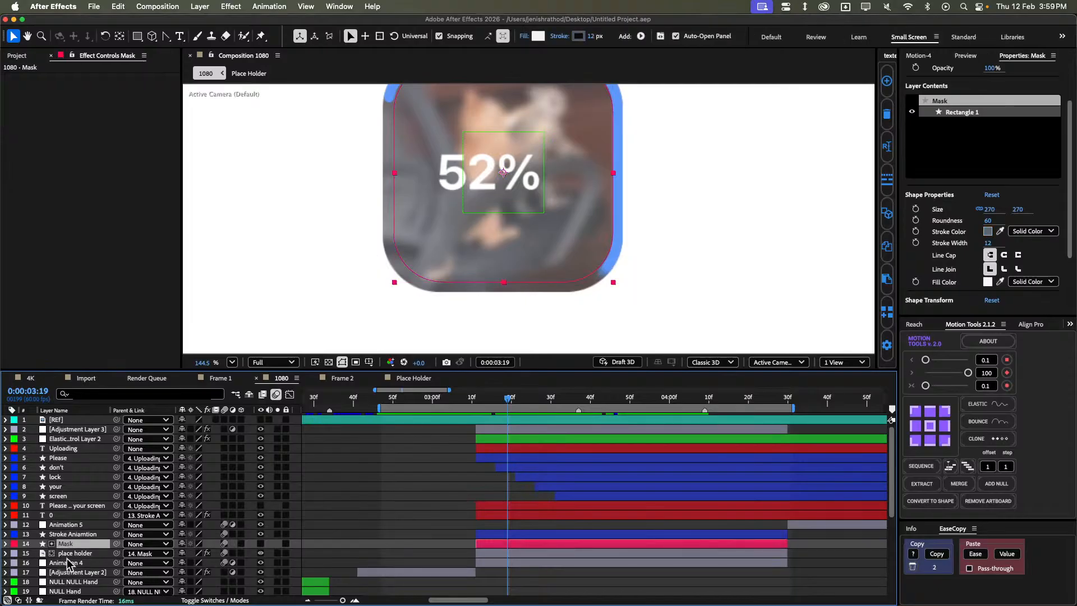
key("super+d")
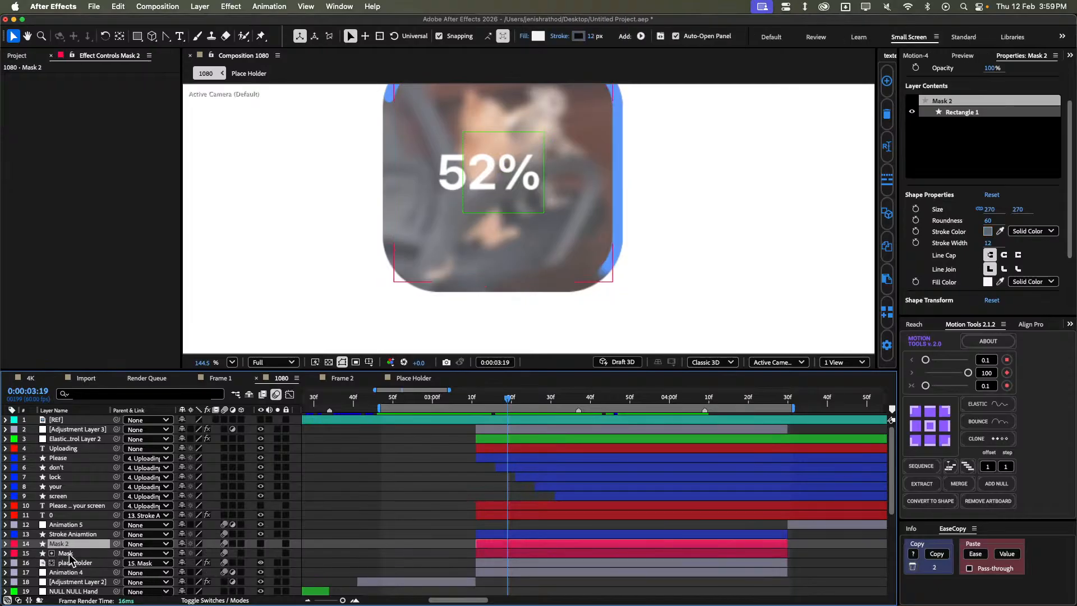
scroll(358, 214, "down", 1)
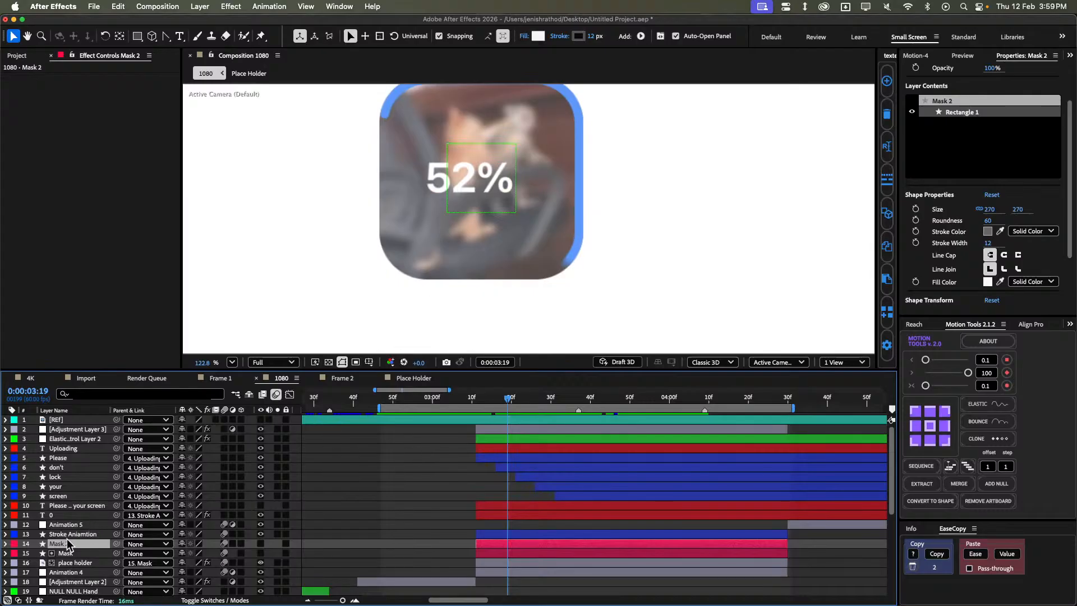
left_click(260, 545)
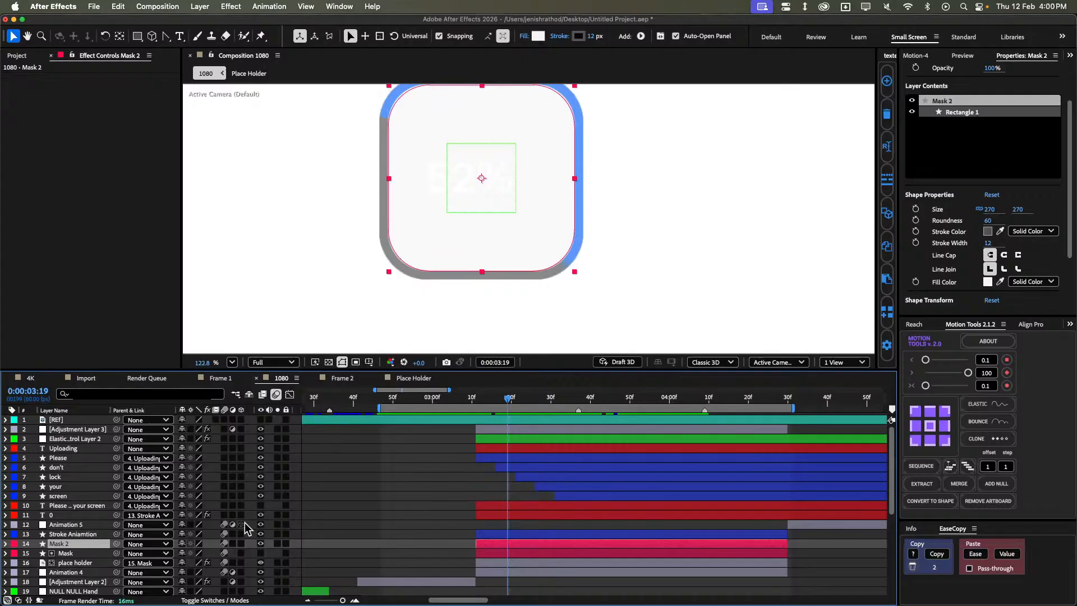
Remove the Mask 2 rectangle's fill and set its stroke colour's brightness to 93% for a light grey track.
left_click(1033, 282)
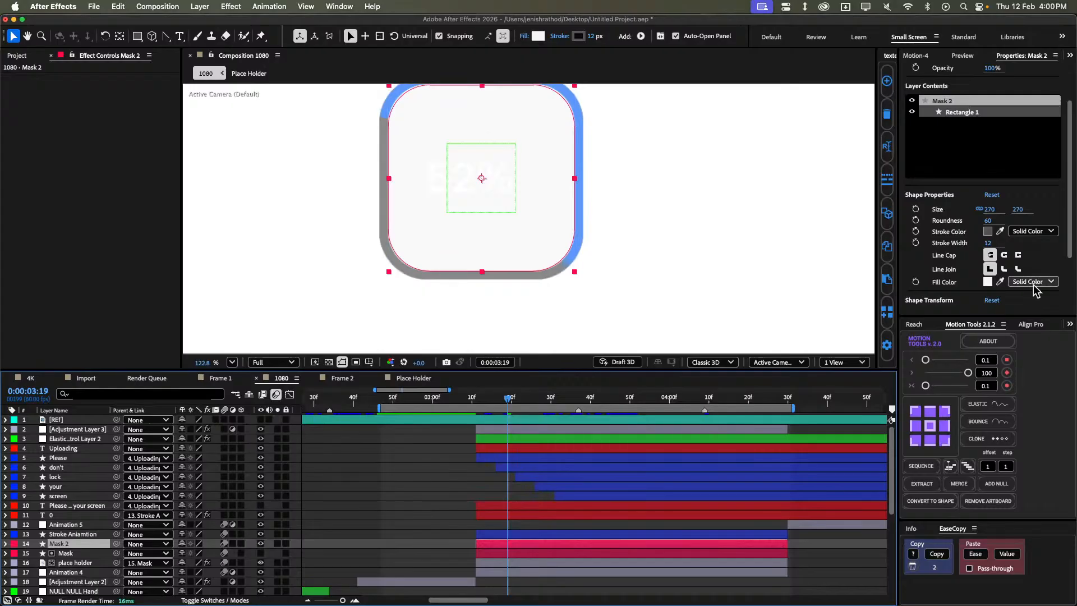
left_click(1030, 301)
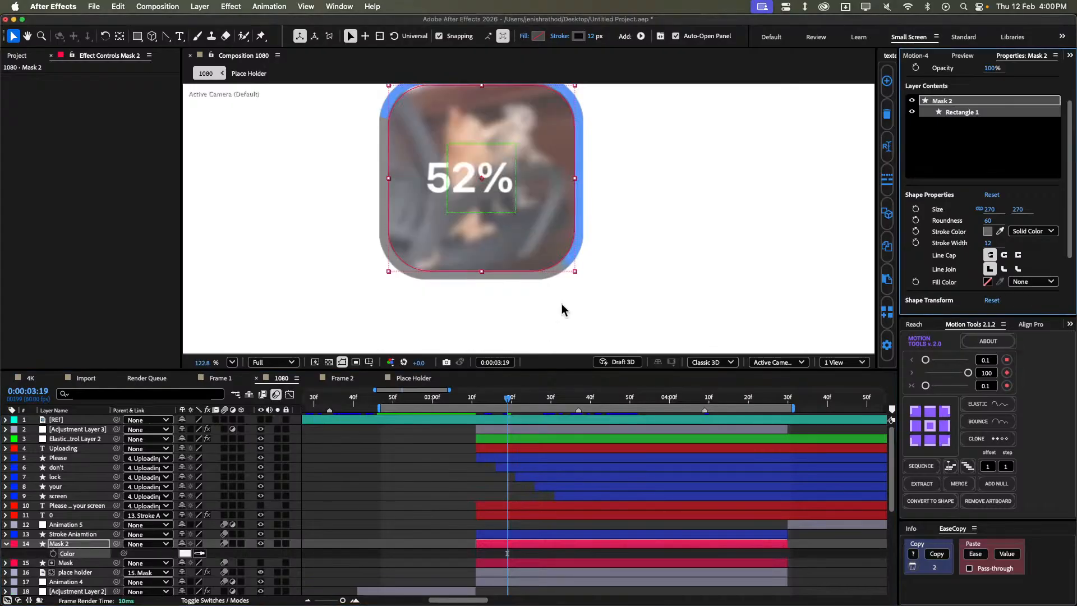
left_click(990, 232)
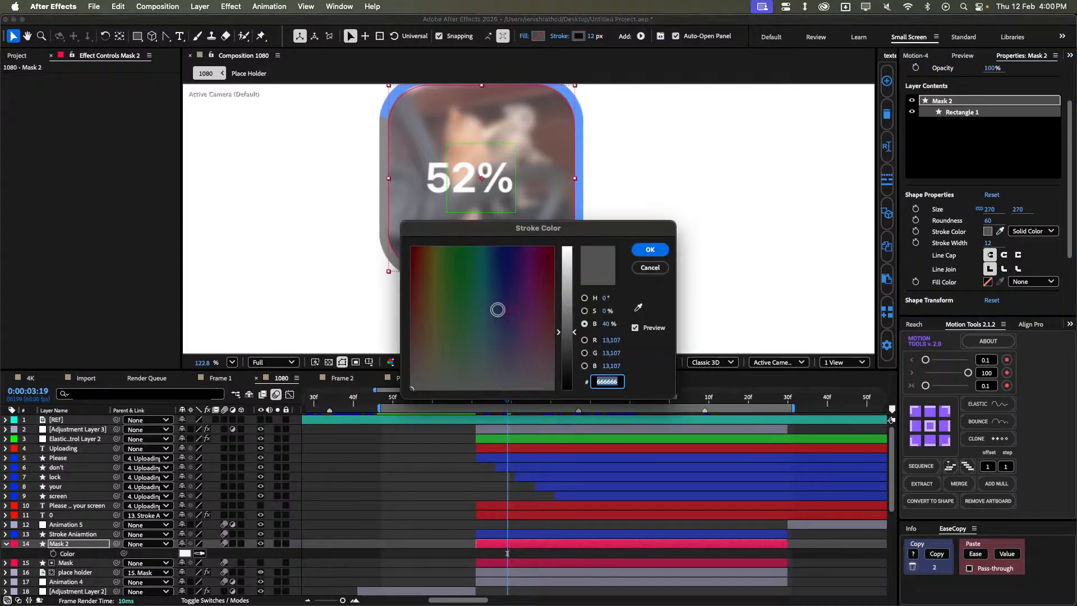
left_click(606, 324)
type("93")
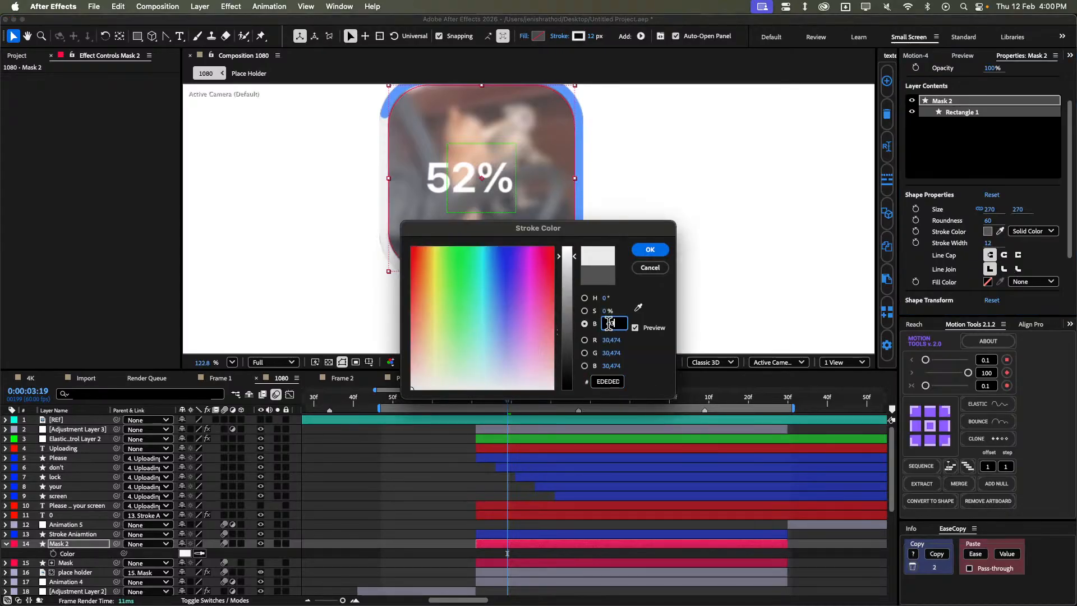
key("Return")
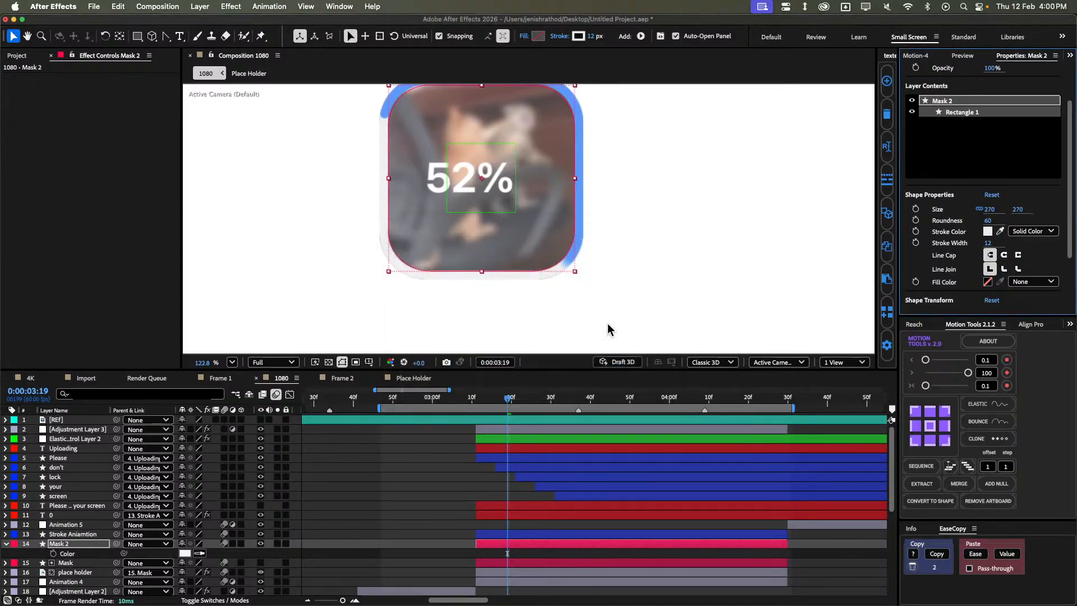
Fit the composition in view and play back the uploading animation with its light grey track from 0:00:02:58.
left_click(470, 459)
key("shift+slash")
key("space")
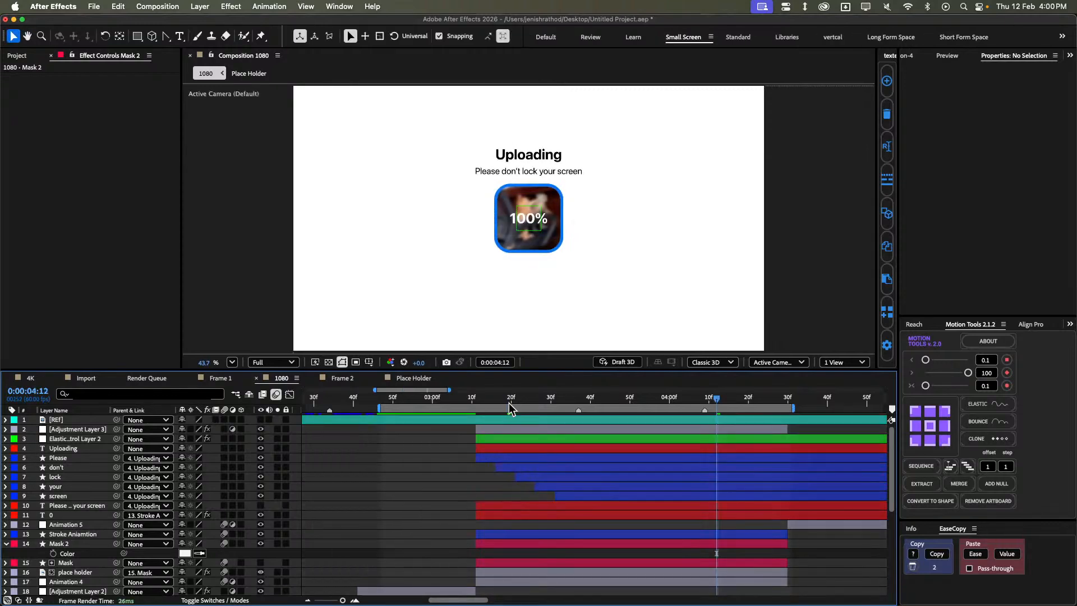
left_click_drag(508, 401, 425, 398)
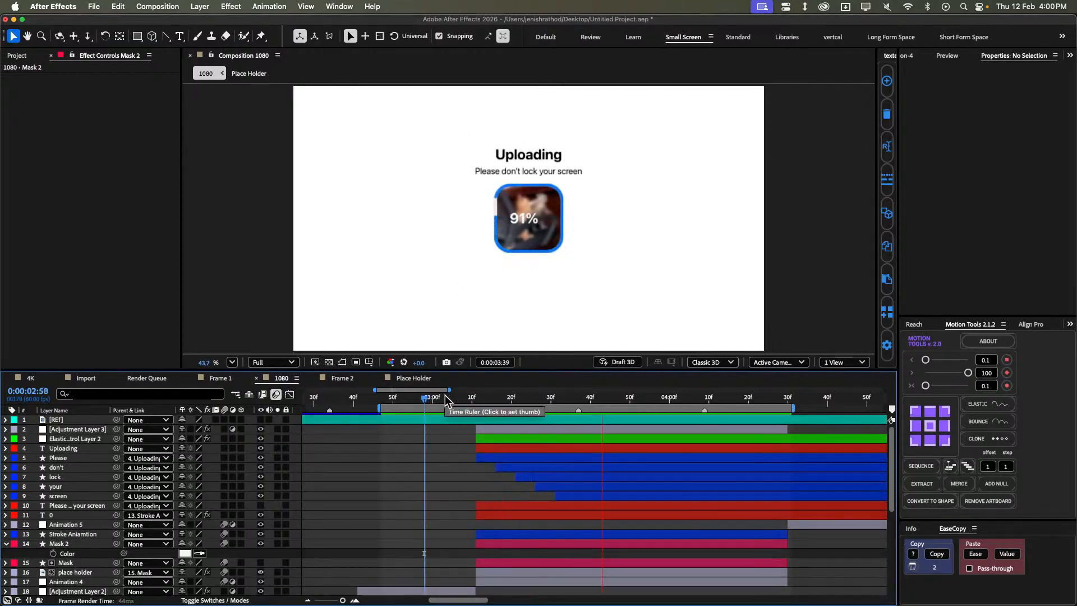
Scrub through the start of the uploading animation and undo the latest stroke colour change on Mask 2.
left_click_drag(446, 395, 495, 415)
key("super+z")
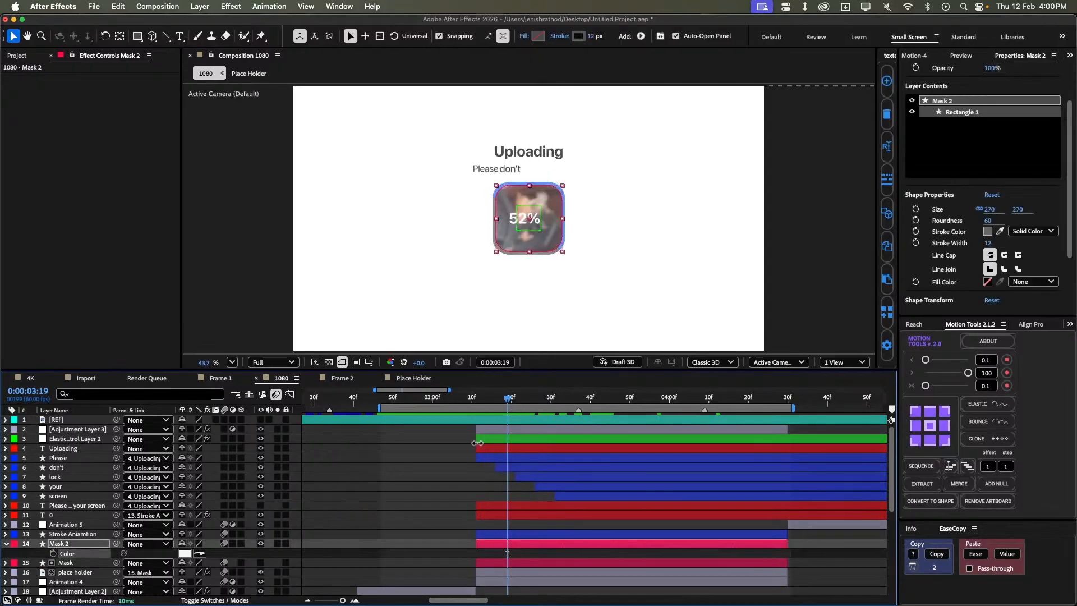
key("super+z")
key("super+z")
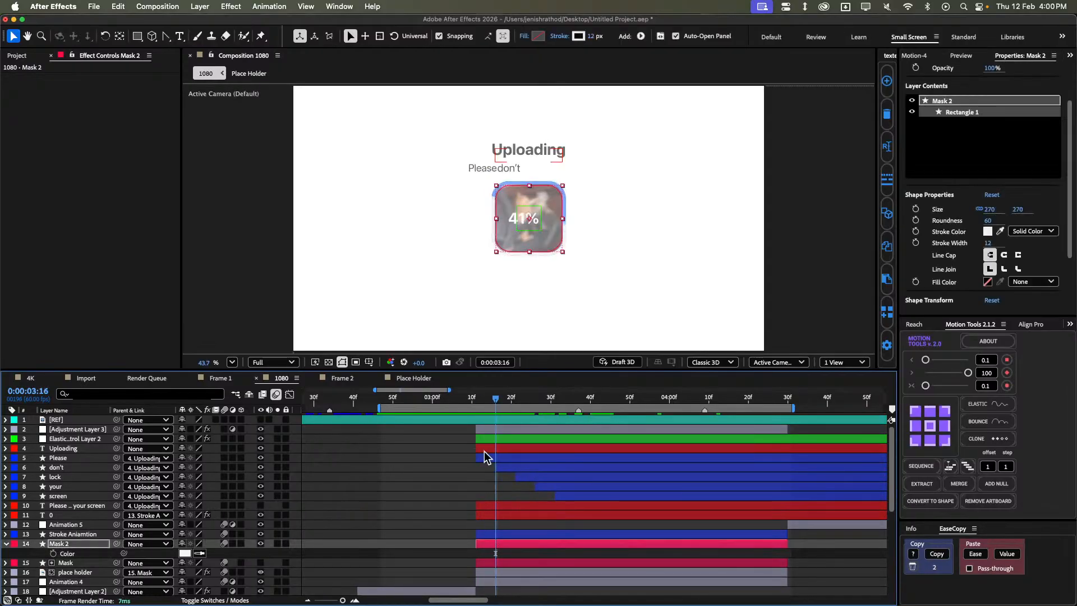
Align the start of the Uploading heading and the five subtitle word layers at 0:00:03:11.
key("super+z")
key("super+z")
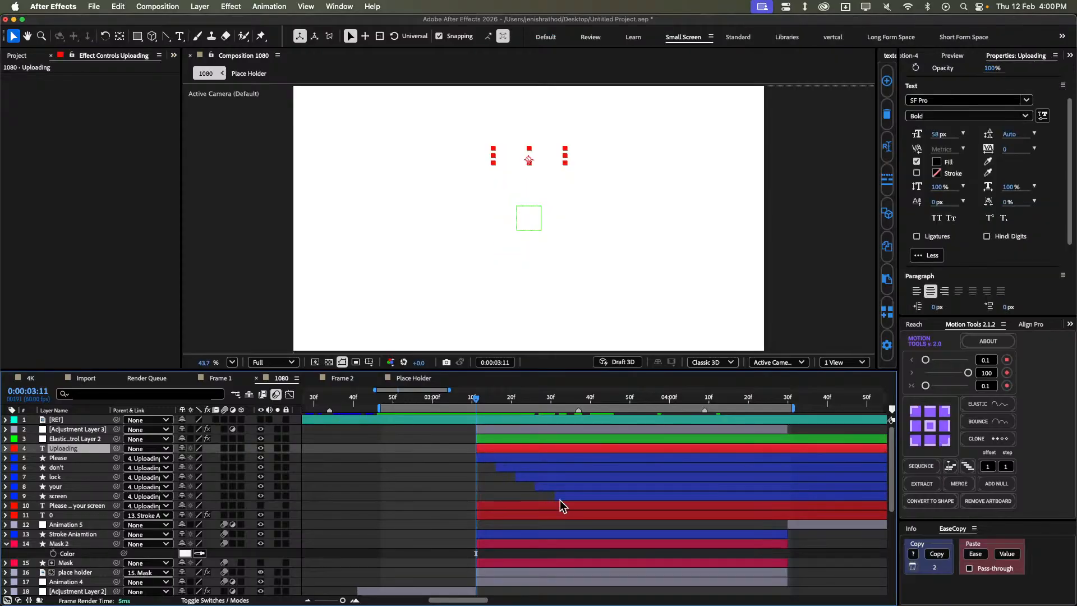
left_click(579, 498, "shift")
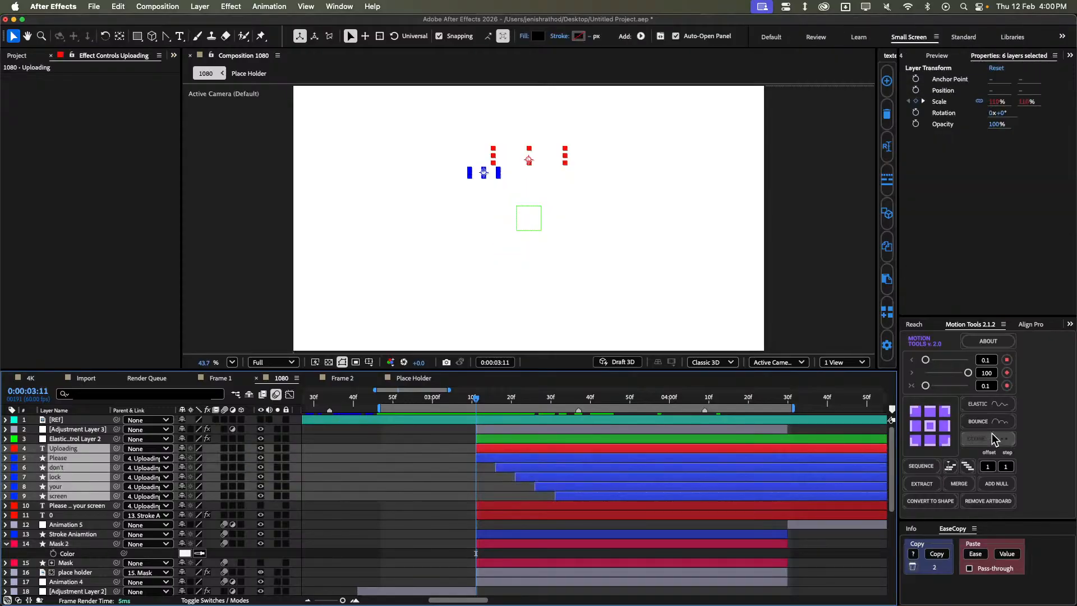
left_click(955, 469)
Keyframe Opacity at 0% on the Uploading heading and all five subtitle word layers at 0:00:03:11.
key("t")
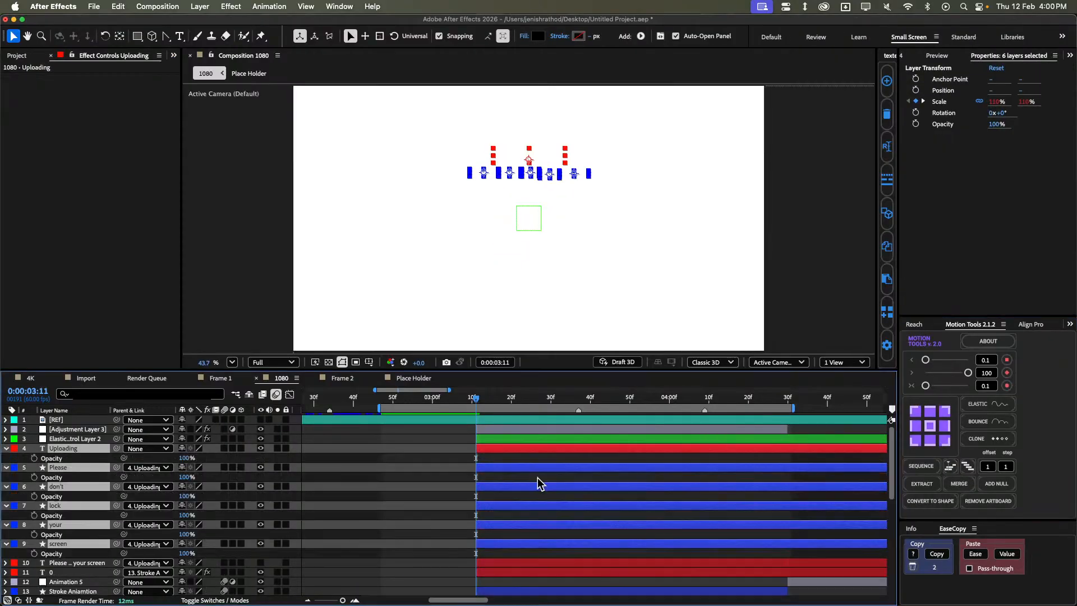
left_click(34, 458)
left_click_drag(180, 458, 20, 469)
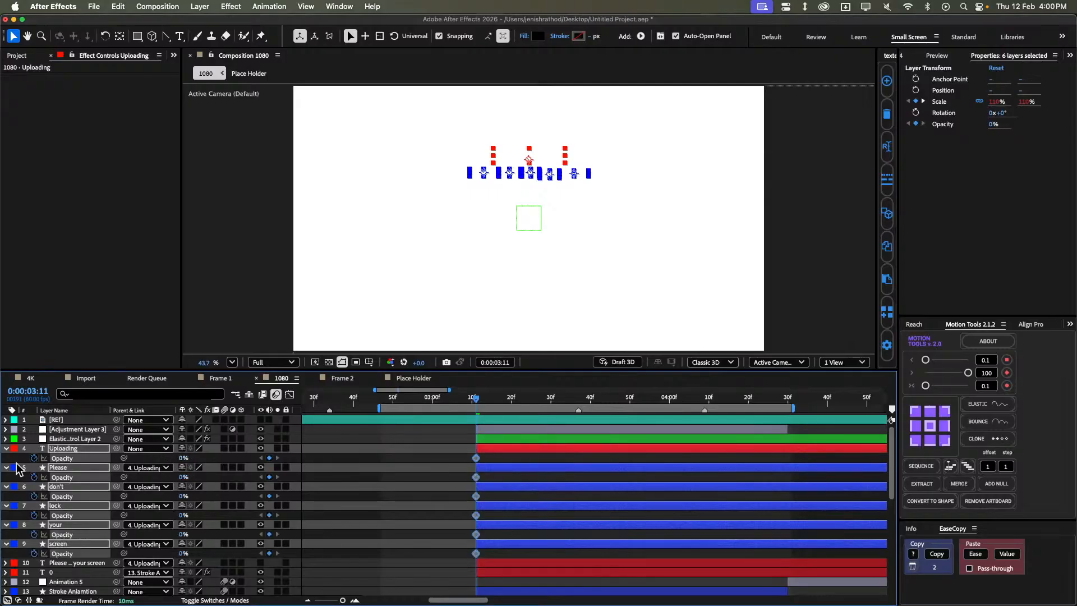
key("space")
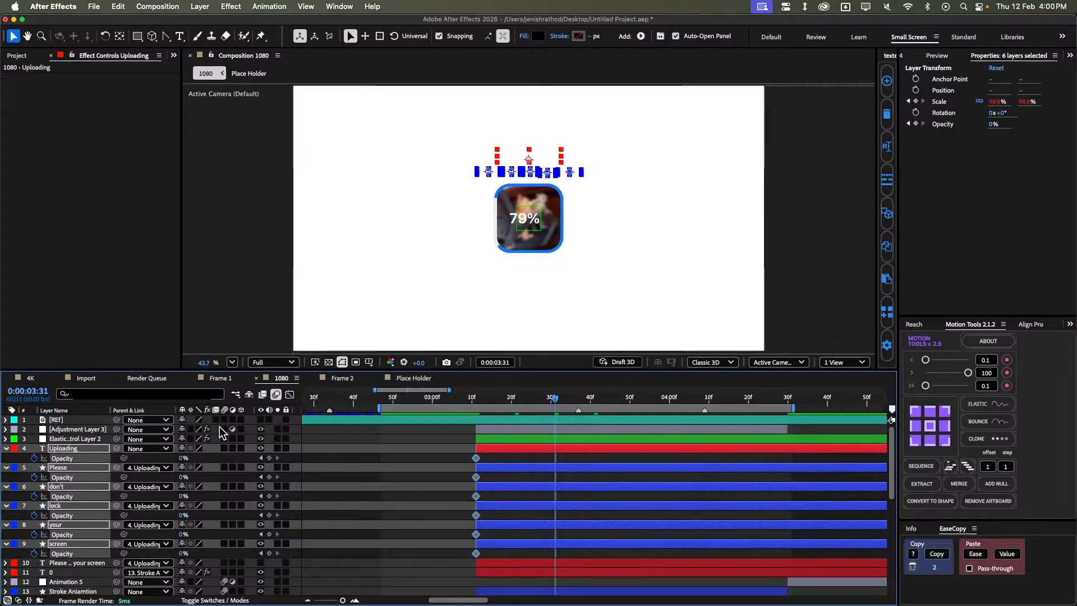
key("space")
Keyframe the six text layers' Opacity at 100% at 0:00:03:25 and apply Easy Ease to all their opacity keyframes.
left_click(920, 325)
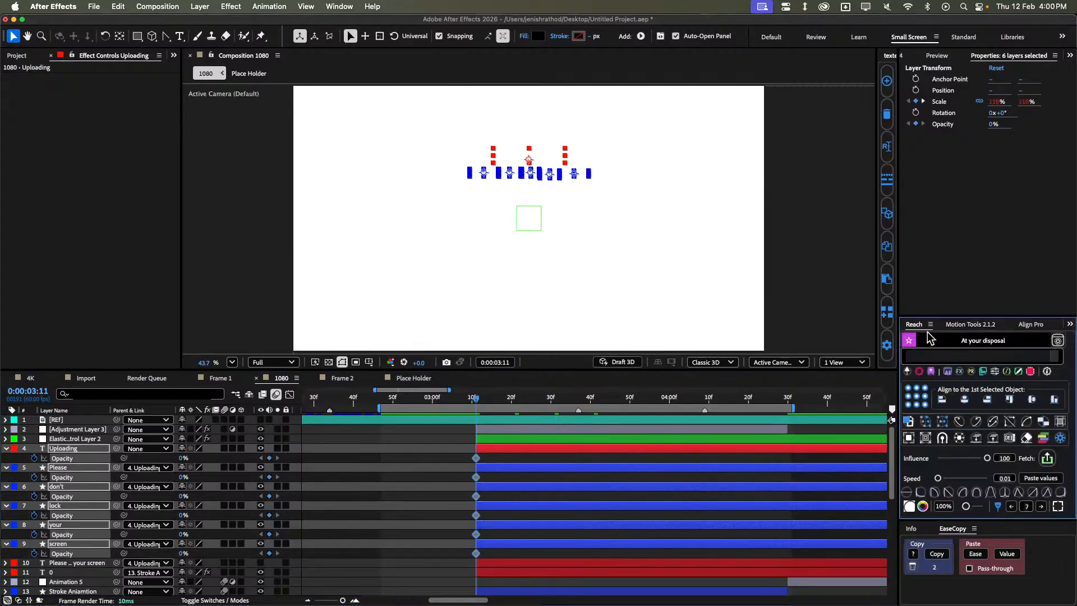
left_click(1041, 506)
key("space")
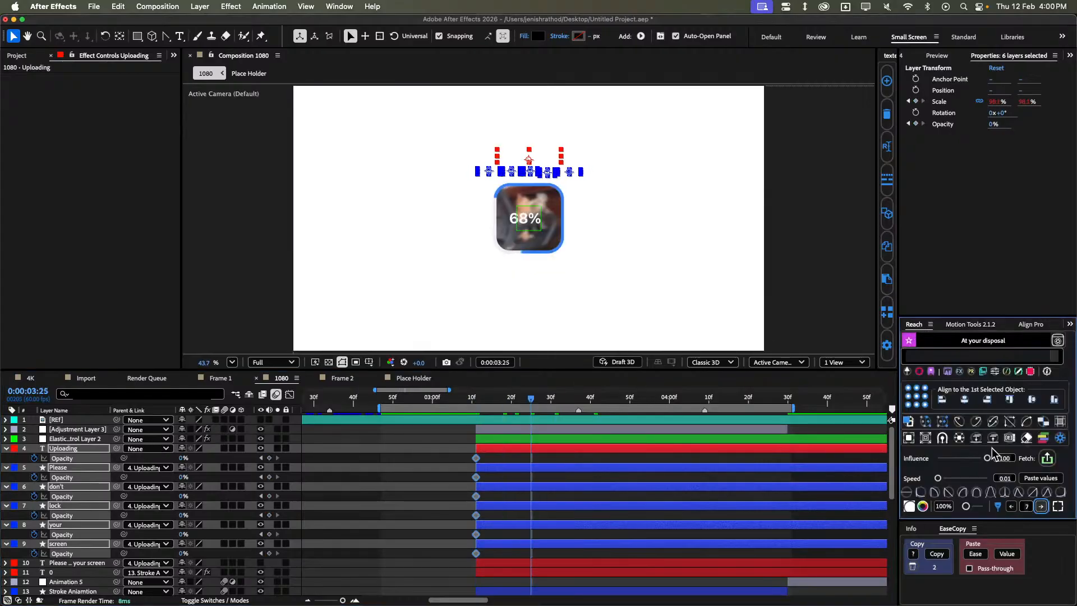
left_click(270, 459)
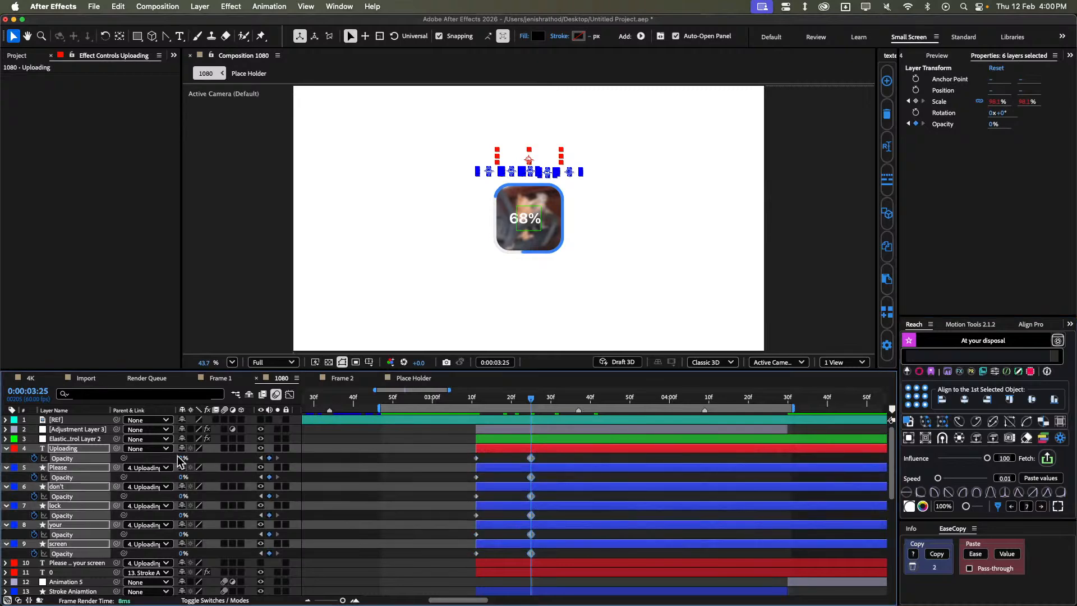
left_click_drag(181, 458, 333, 465)
left_click_drag(457, 454, 593, 567)
key("F9")
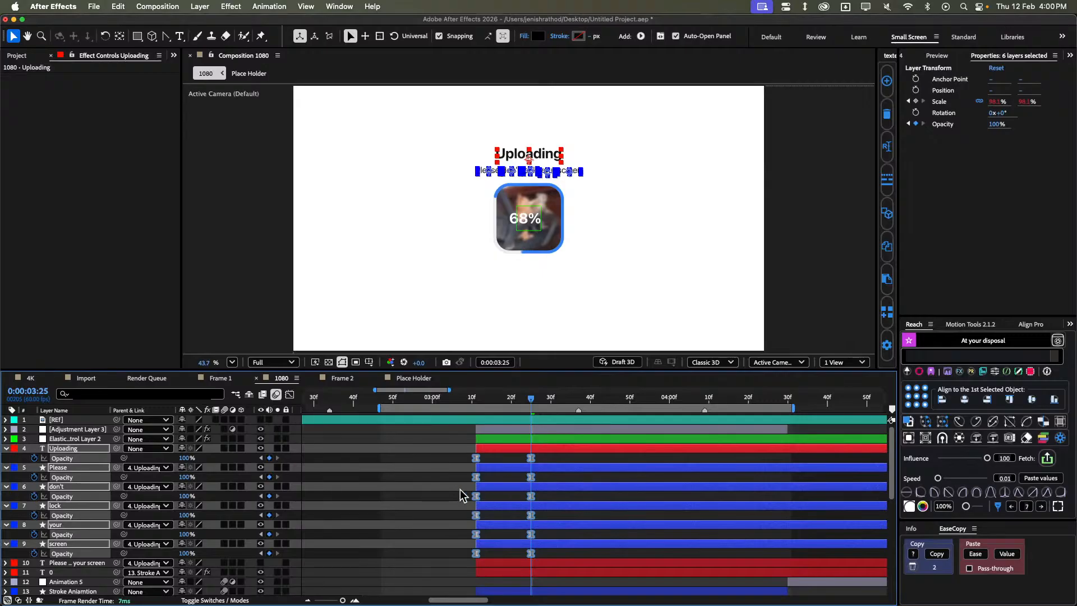
Sequence the Uploading heading and the five subtitle word layers with a 3-frame offset in Motion Tools.
key("u")
key("u")
left_click(455, 463)
left_click(504, 450)
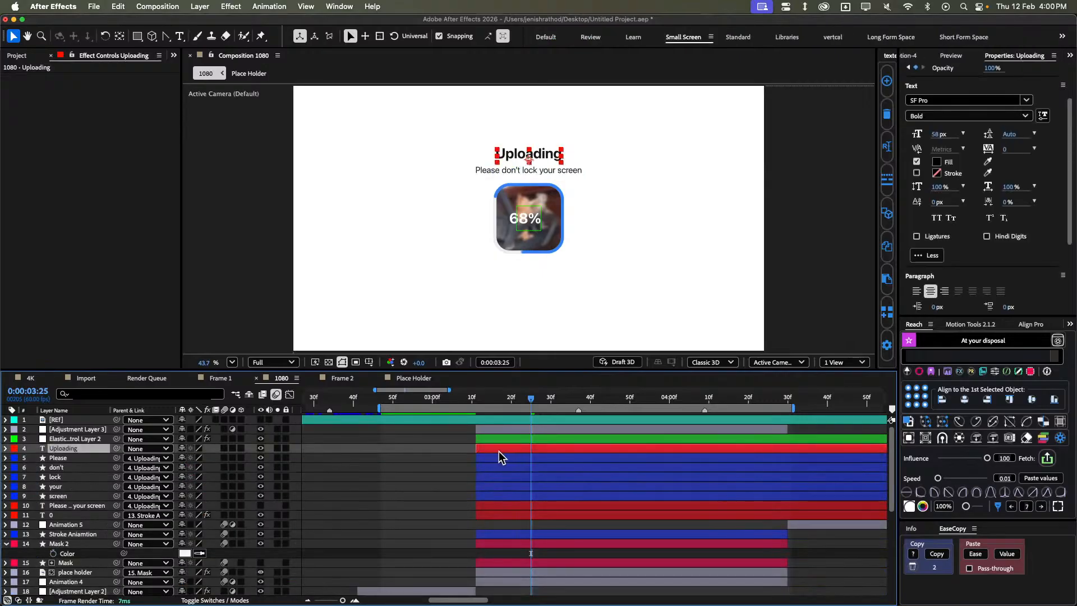
left_click(492, 494, "shift")
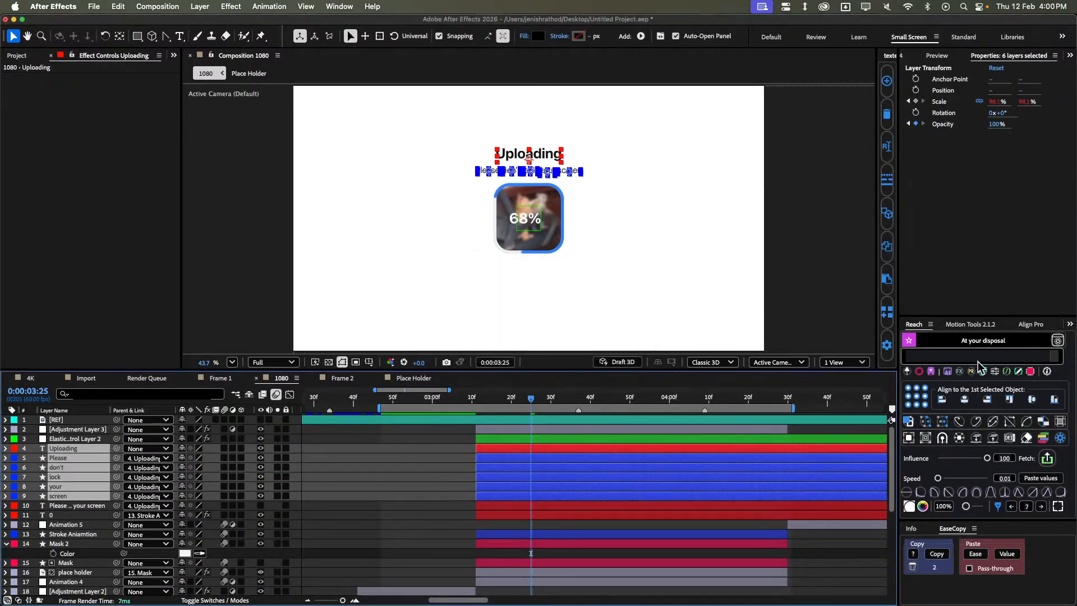
left_click(970, 324)
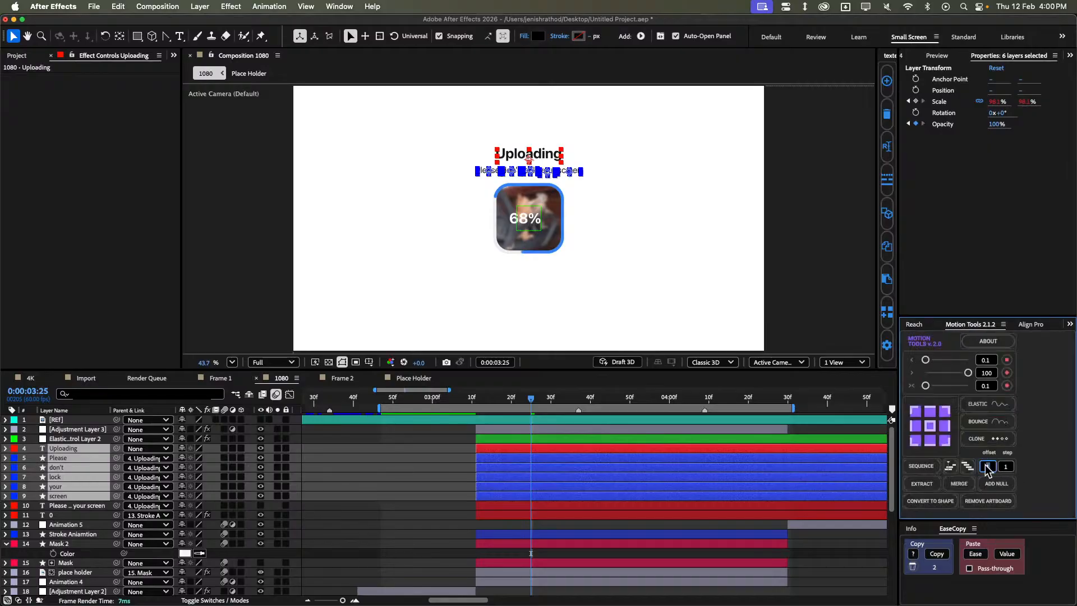
left_click(922, 467)
Try a wider stagger by repeating the sequence on the heading and word layers, and undo it after a preview.
left_click(929, 469)
left_click(405, 475)
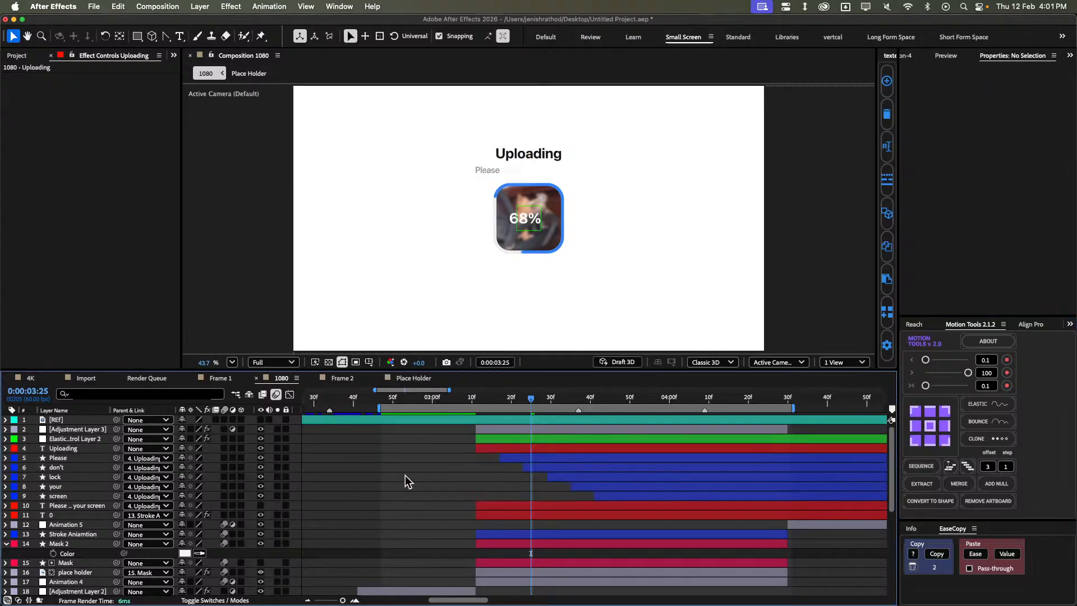
key("space")
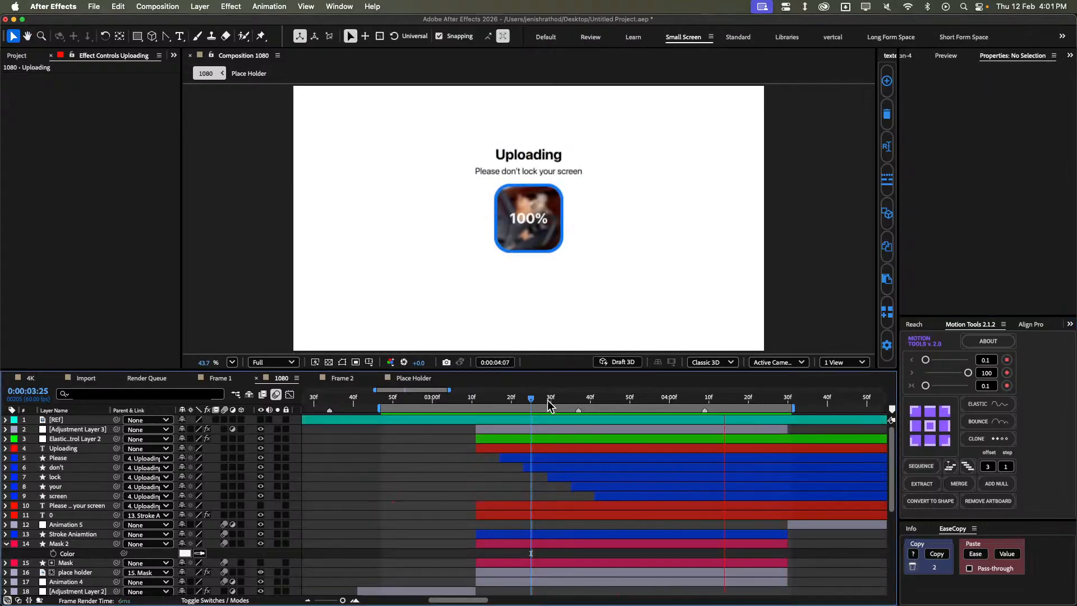
key("space")
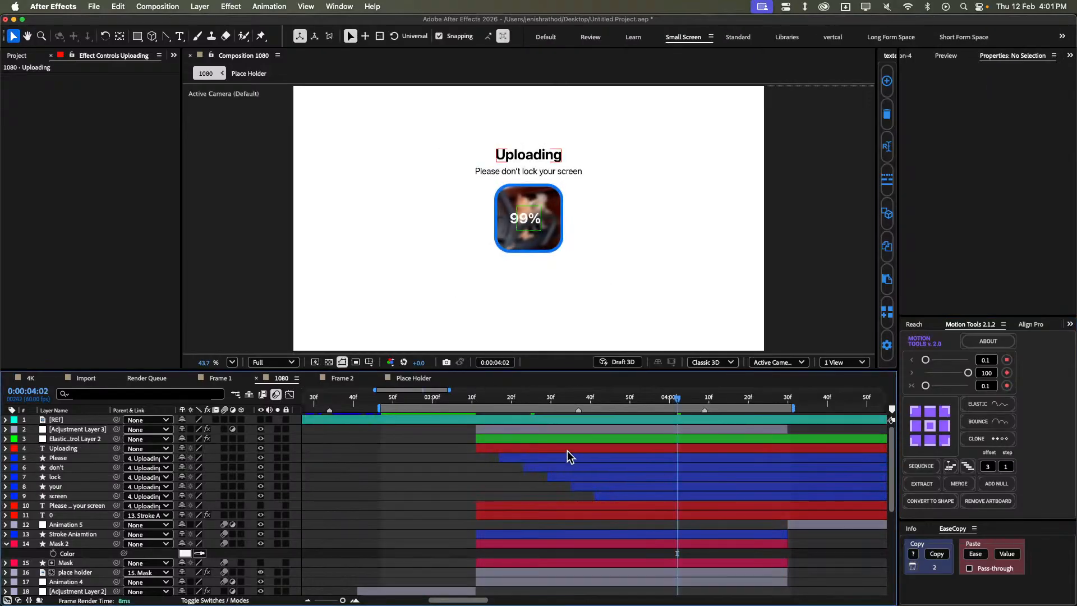
key("super+z")
Play back the uploading animation from 0:00:03:06 to check the staggered fade-in of heading and subtitle.
left_click(457, 398)
key("space")
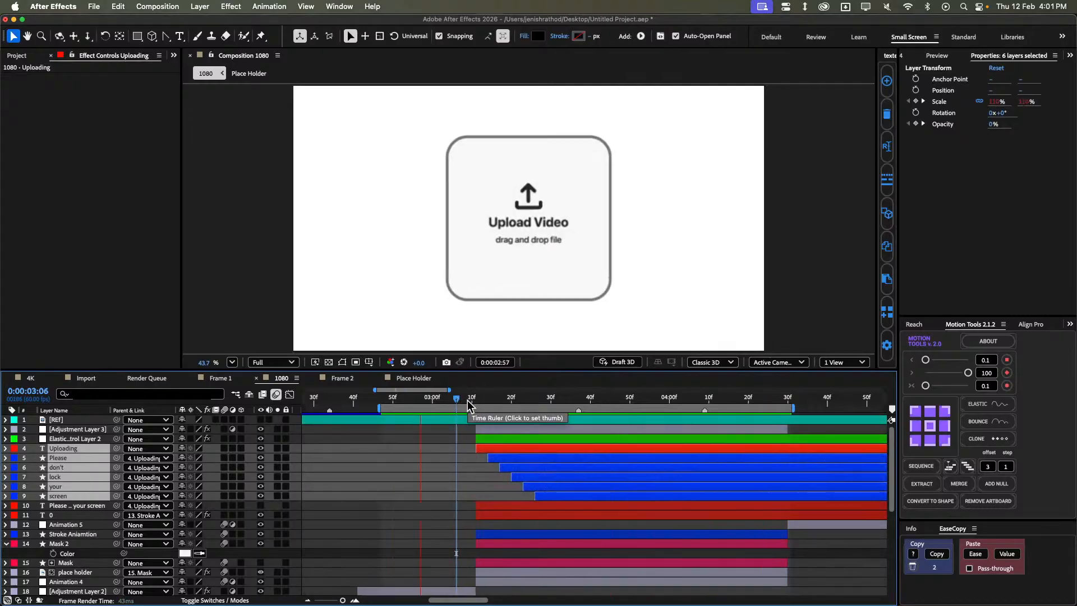
left_click(432, 464)
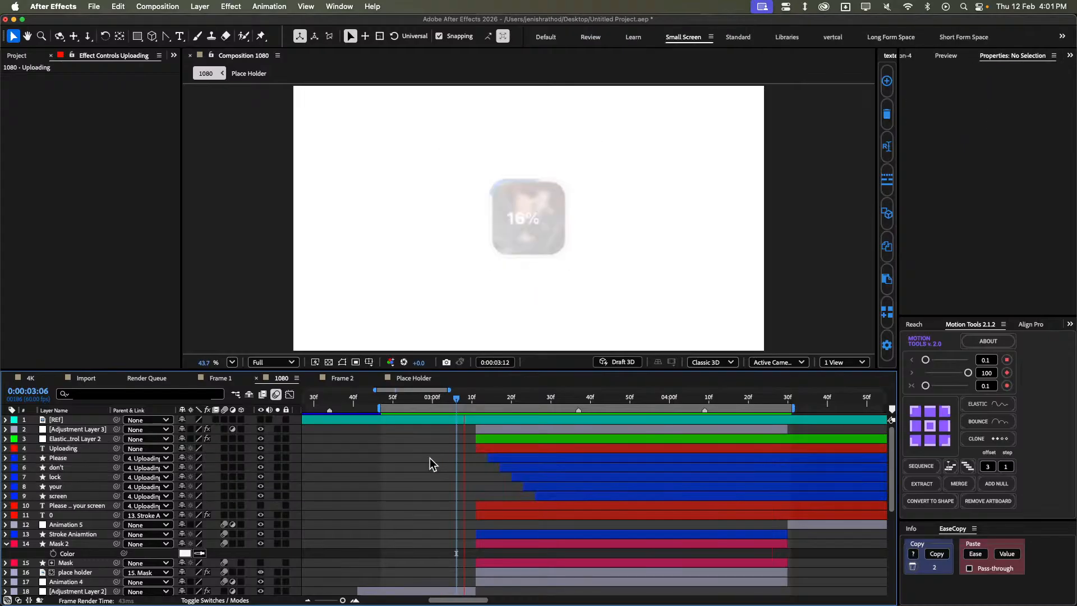
key("space")
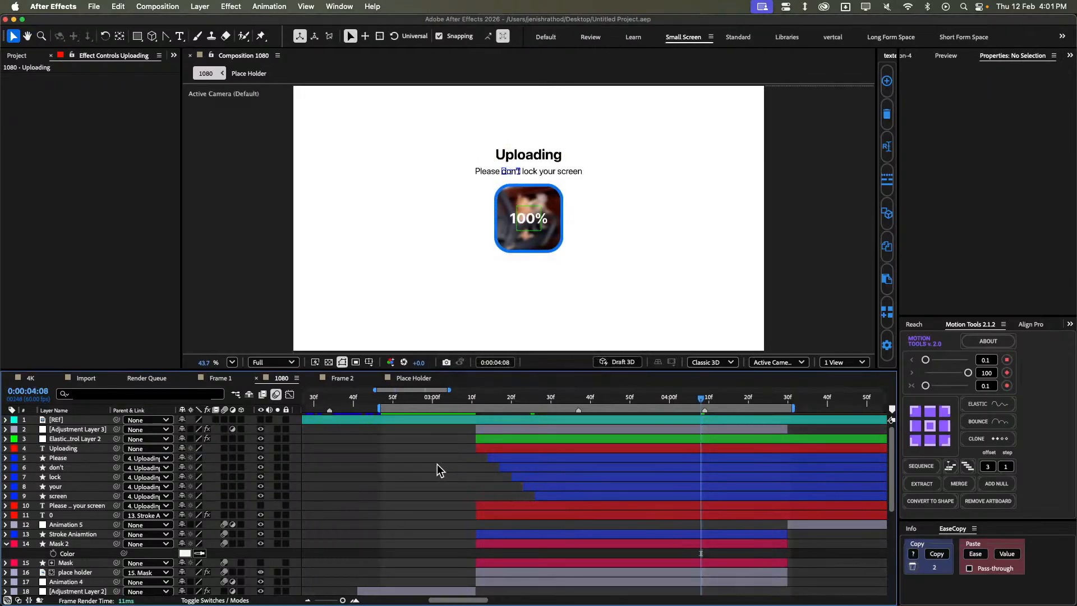
key("space")
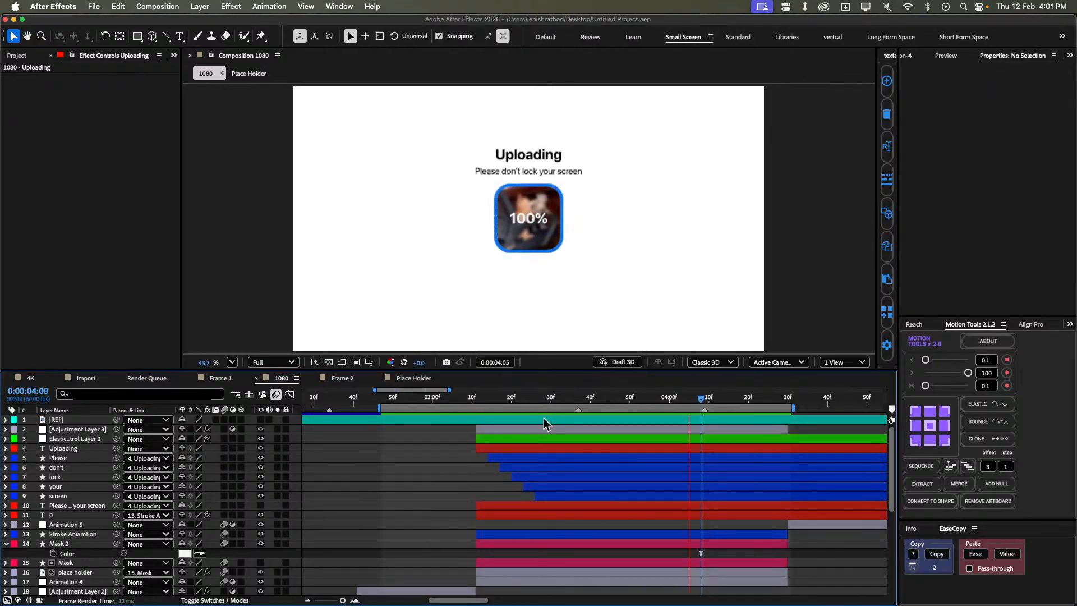
key("space")
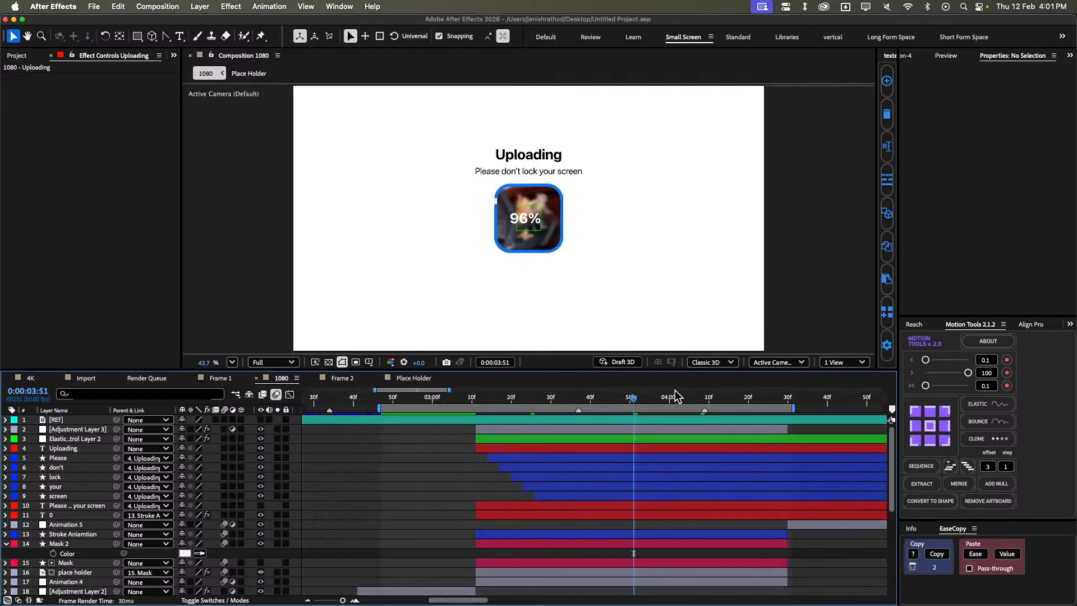
Show the proportional grid at 0:00:04:11, move the Uploading heading with its subtitle up about 20 px, and save the project.
left_click_drag(645, 397, 712, 397)
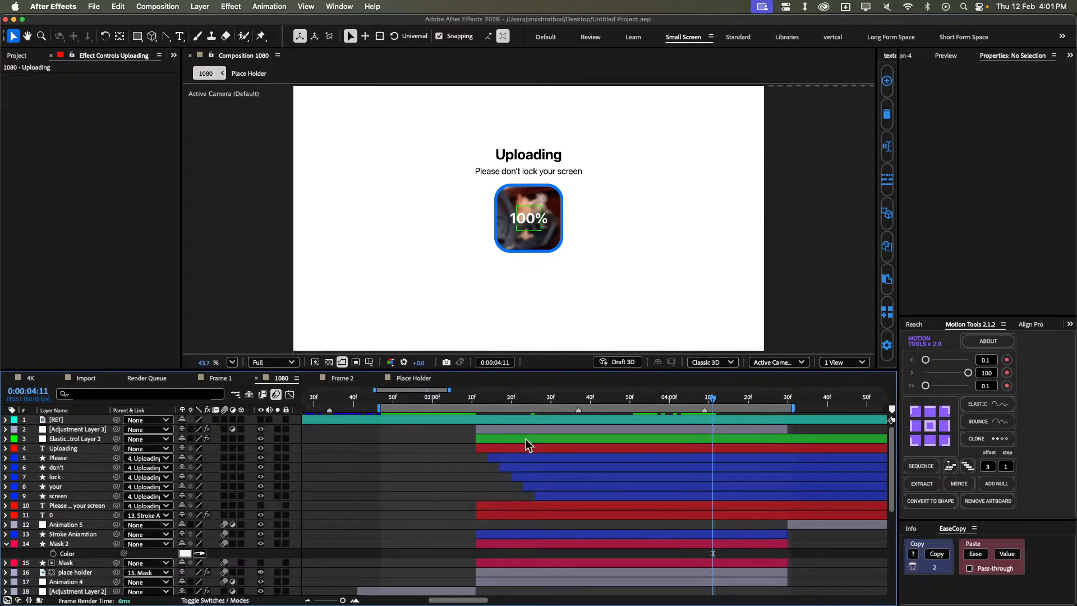
left_click(527, 443)
left_click(423, 460)
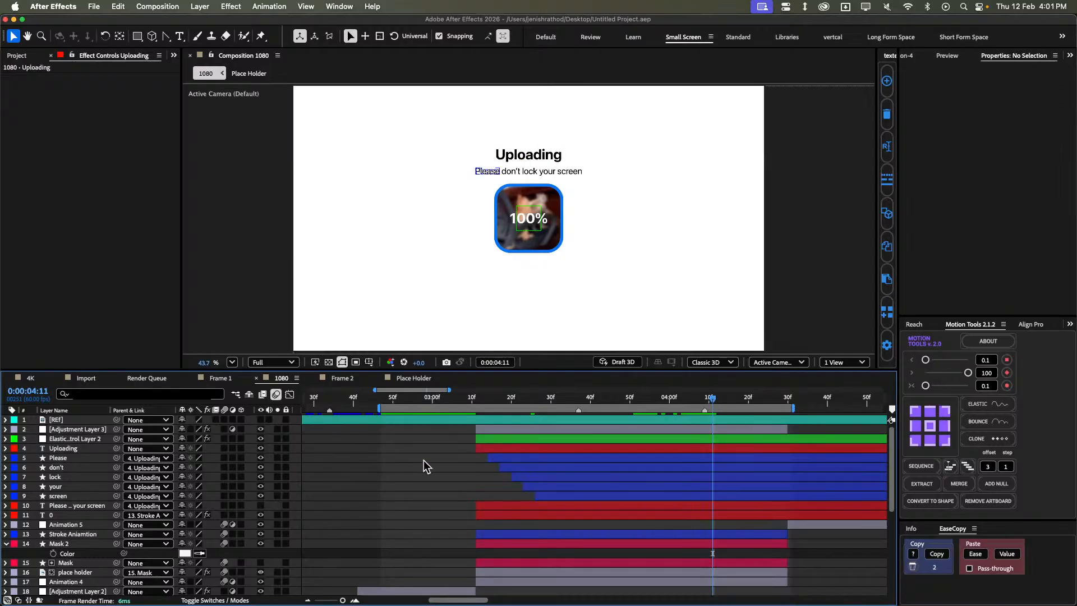
left_click(83, 448)
key("alt+apostrophe")
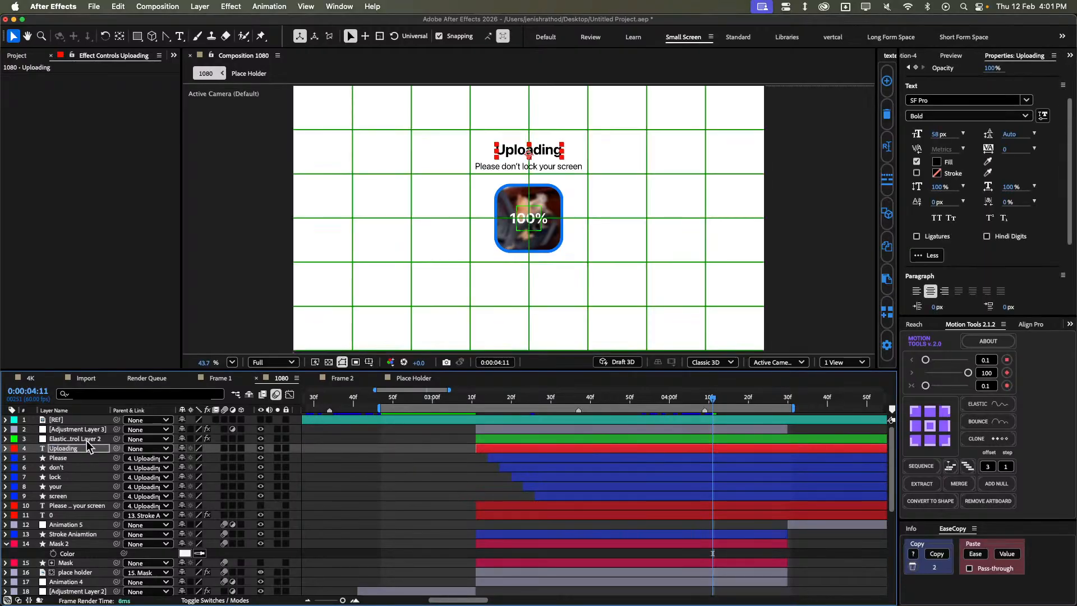
key("shift+Up")
key("shift+Up")
key("Down")
key("Down")
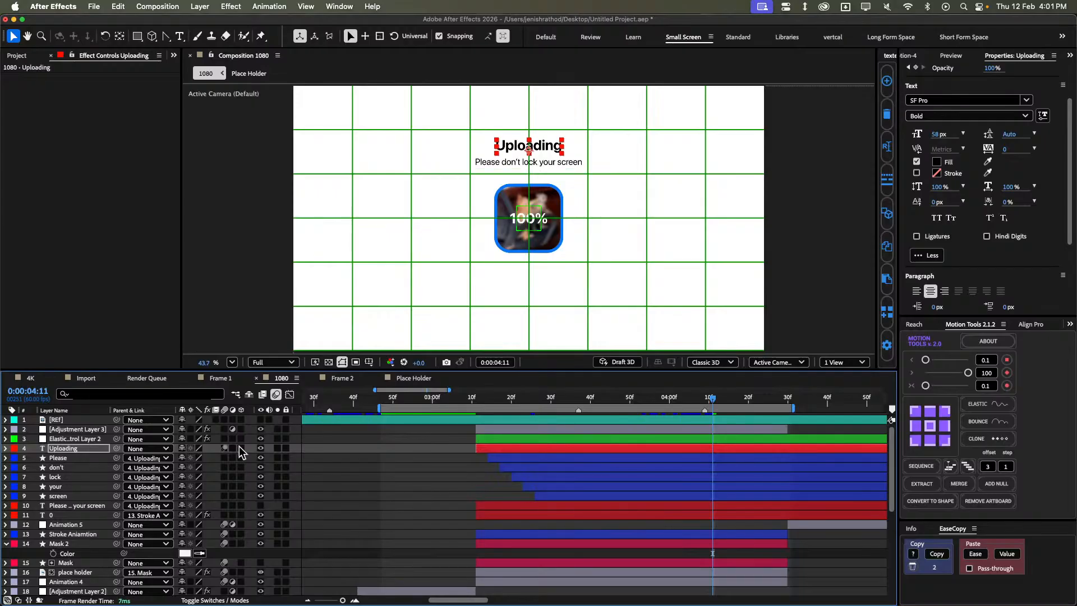
left_click(454, 478)
key("super+s")
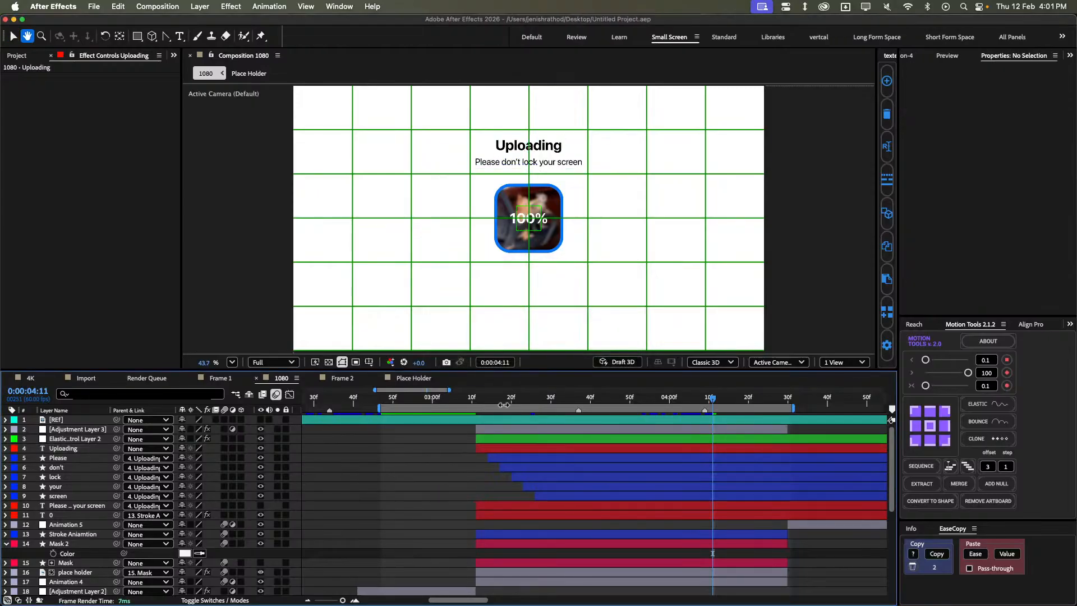
Trim the out points of the layers from Adjustment Layer 3 down to the percentage counter at 0:00:04:29.
key("space")
key("space")
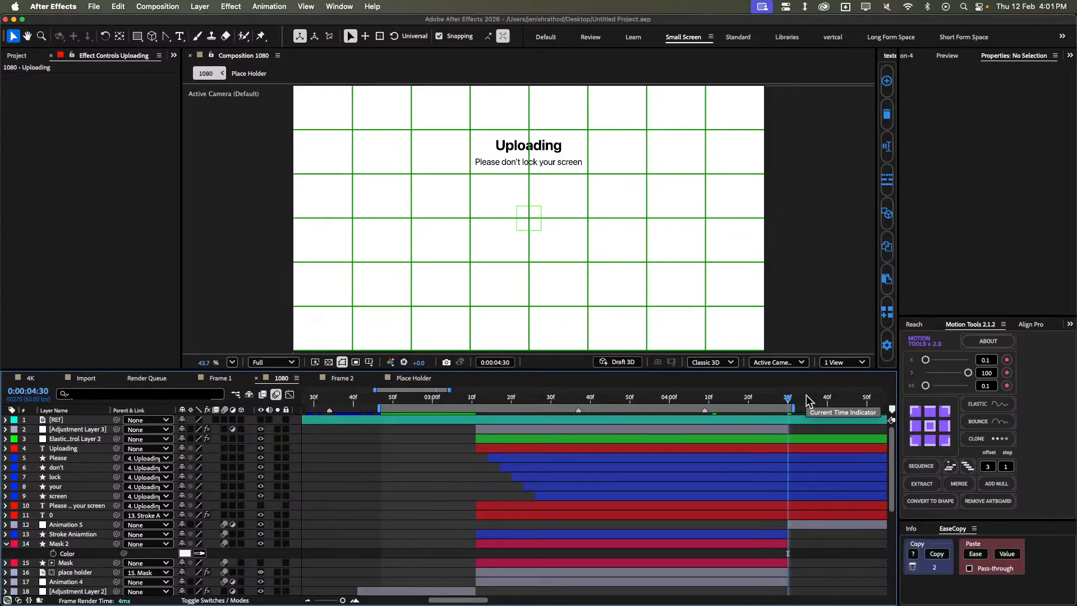
key("Page_Up")
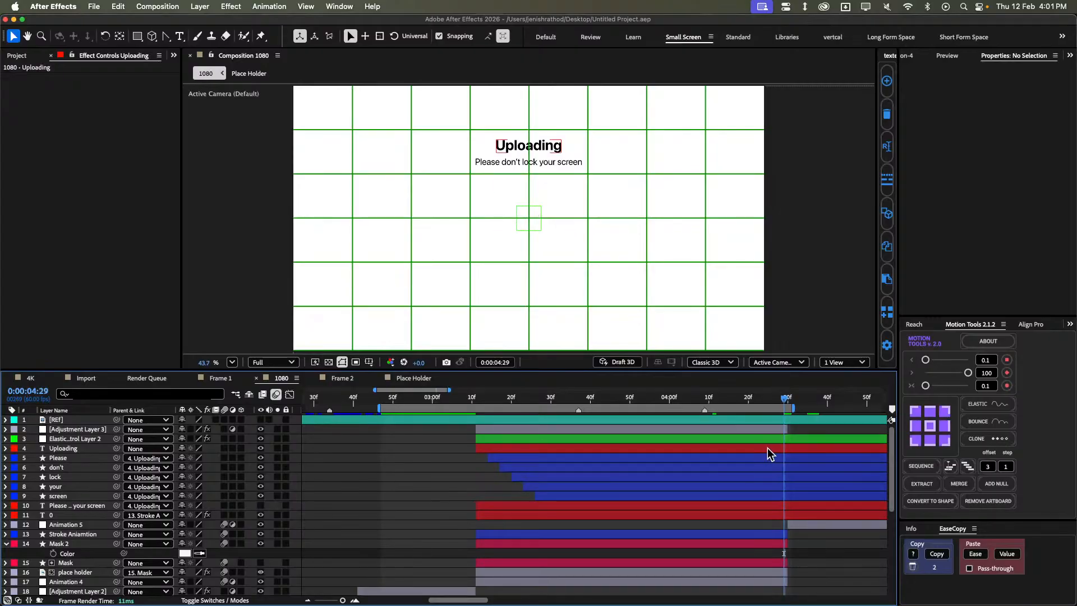
left_click(765, 450)
left_click(766, 443)
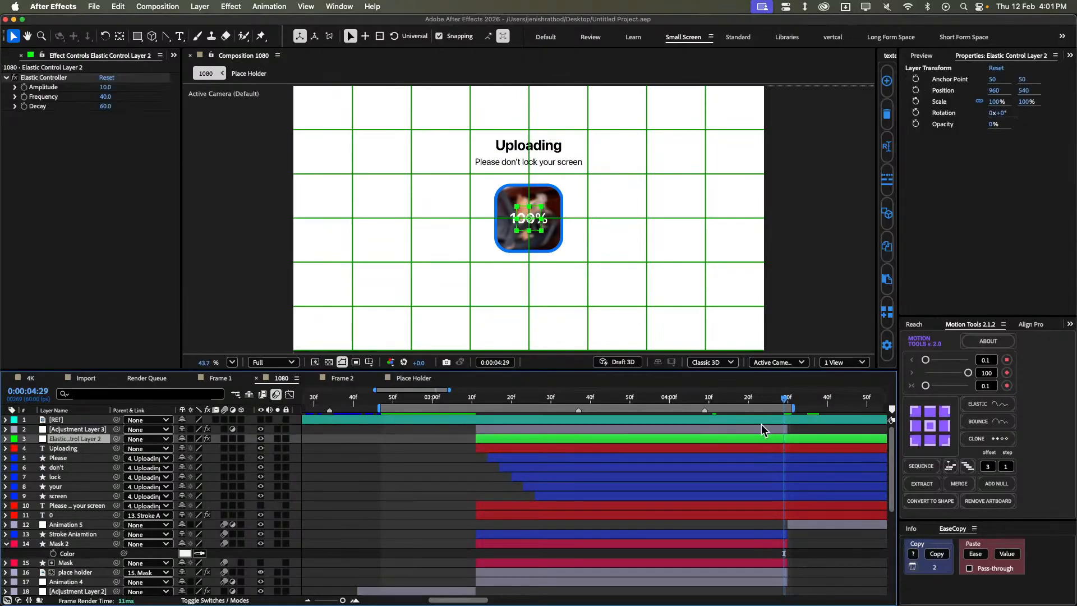
left_click(762, 426)
left_click(752, 513, "shift")
key("alt+bracketright")
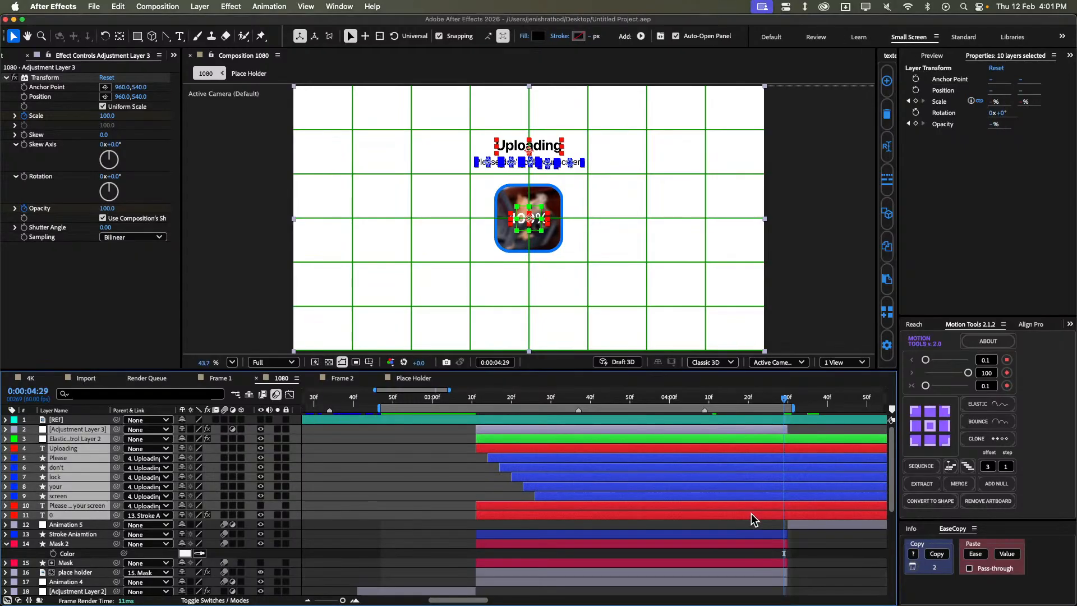
key("super+shift+a")
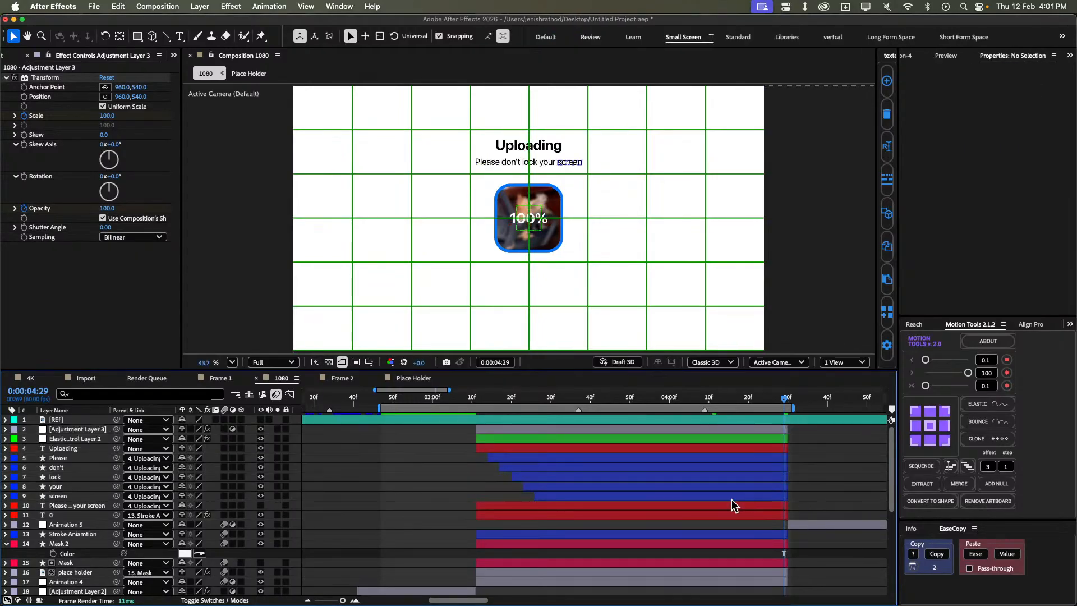
Bring the Animation 5 layer to the front of the layer stack and save the project.
left_click(797, 527)
key("super+shift+bracketright")
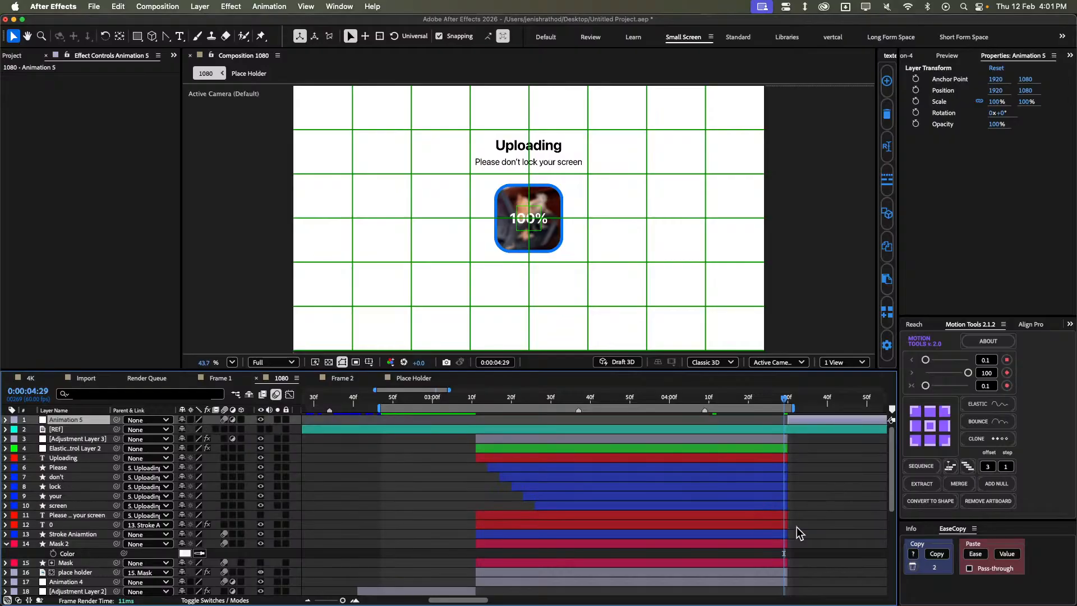
key("End")
key("super+s")
key("super+shift+a")
key("semicolon")
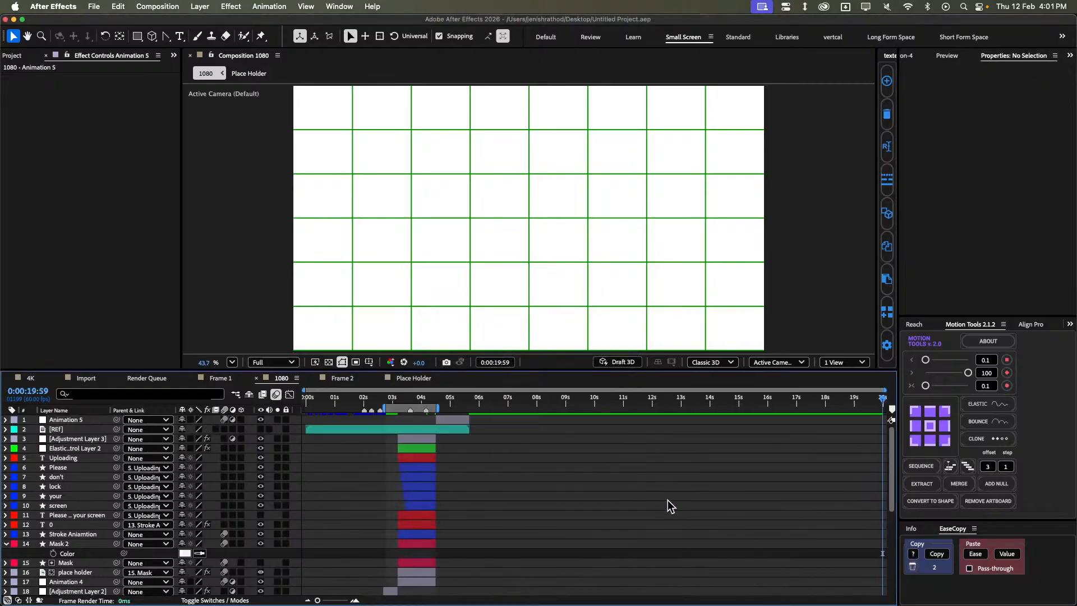
scroll(446, 428, "up", 1)
left_click_drag(504, 495, 767, 489)
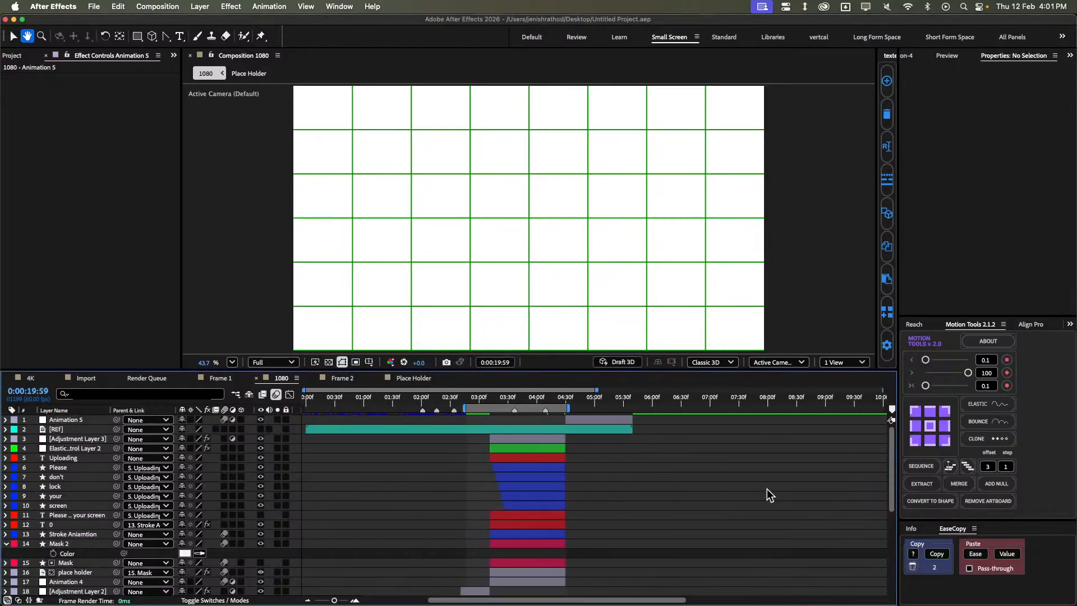
Show the REF layer at the front of the layer stack and scrub its uploading exit between 0:00:04:04 and 0:00:04:37.
scroll(587, 468, "down", 5)
scroll(587, 468, "up", 5)
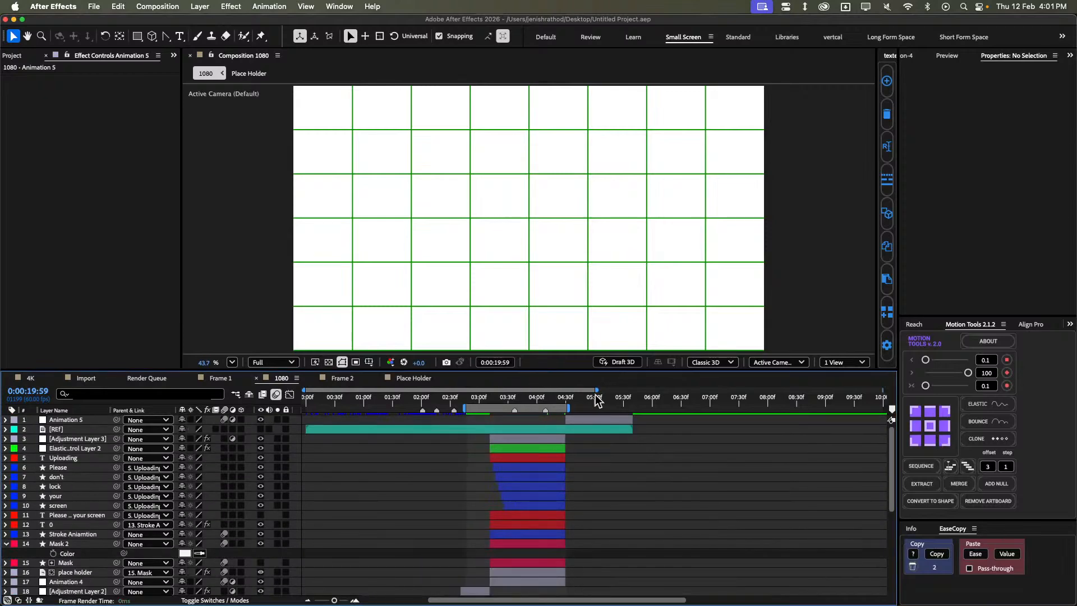
left_click_drag(600, 400, 567, 402)
left_click(285, 431)
scroll(573, 412, "up", 1)
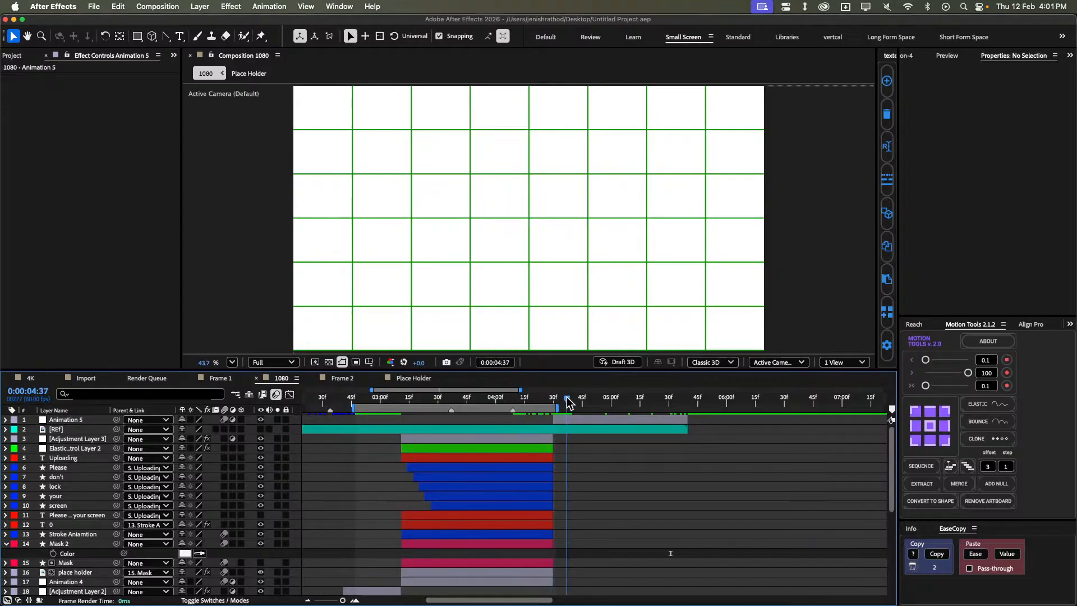
left_click(262, 430)
left_click(337, 430)
key("super+]")
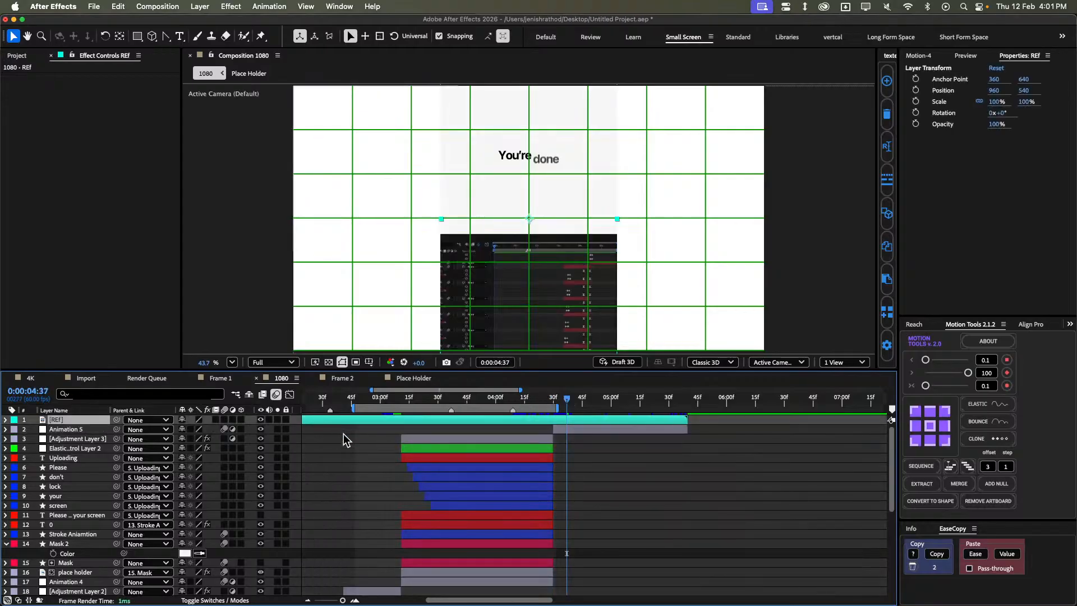
left_click(504, 398)
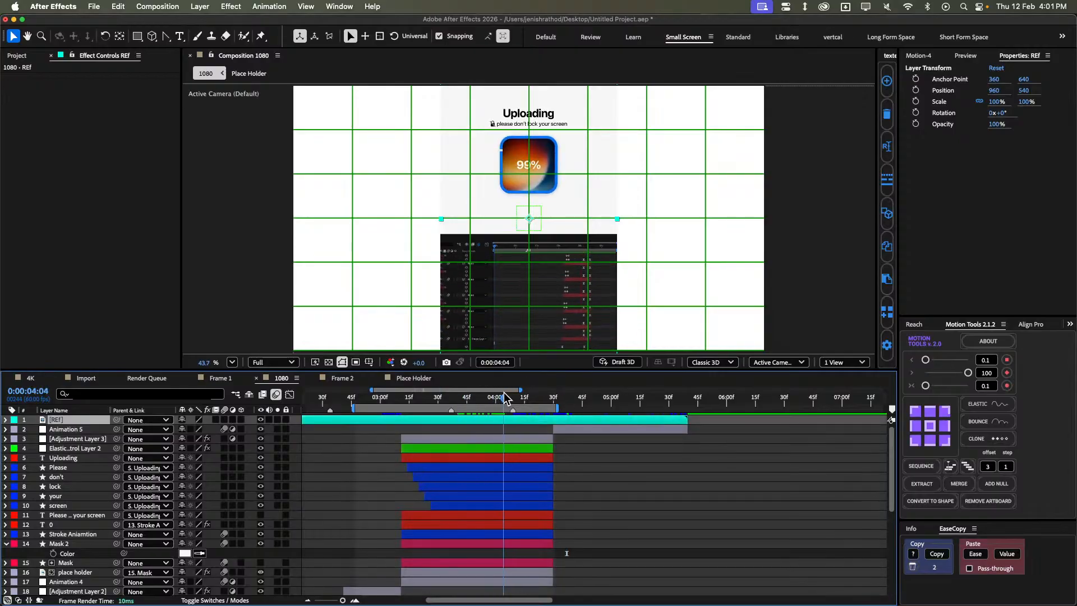
left_click_drag(505, 398, 529, 393)
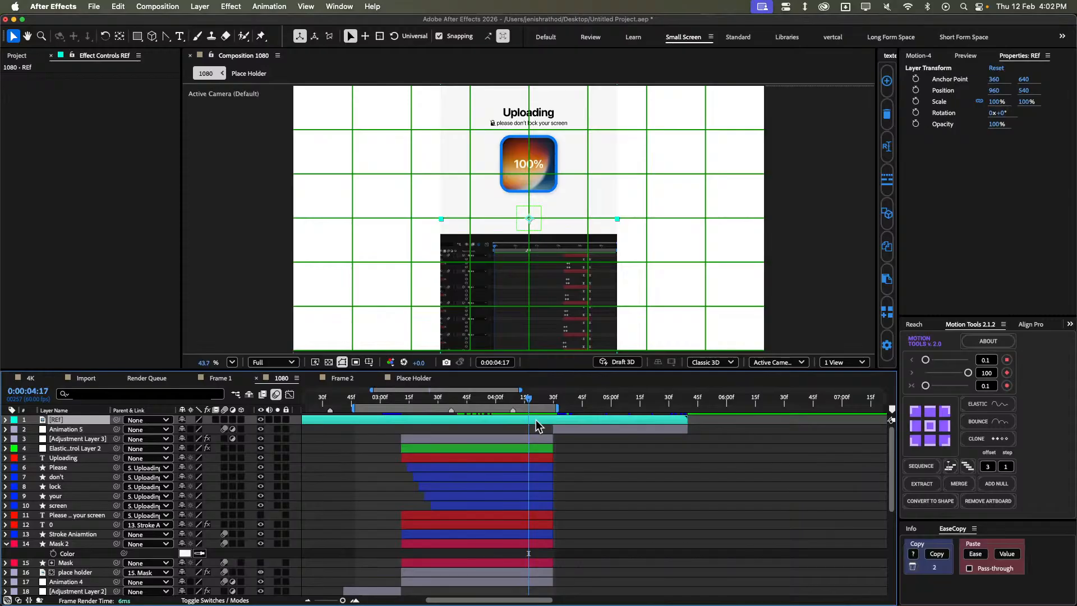
Delete the REF layer from the 1080 composition and reveal the keyframed properties of Adjustment Layer 3.
key("Delete")
left_click(510, 431)
key("u")
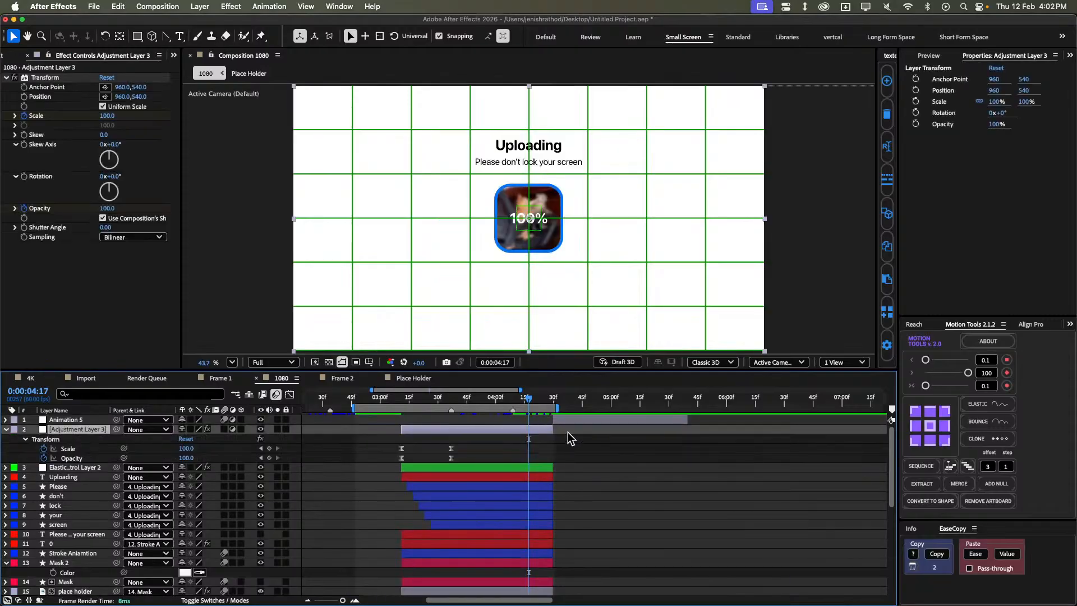
Add Position and Opacity keyframes to Adjustment Layer 3's Transform effect at 0:00:04:09.
key("space")
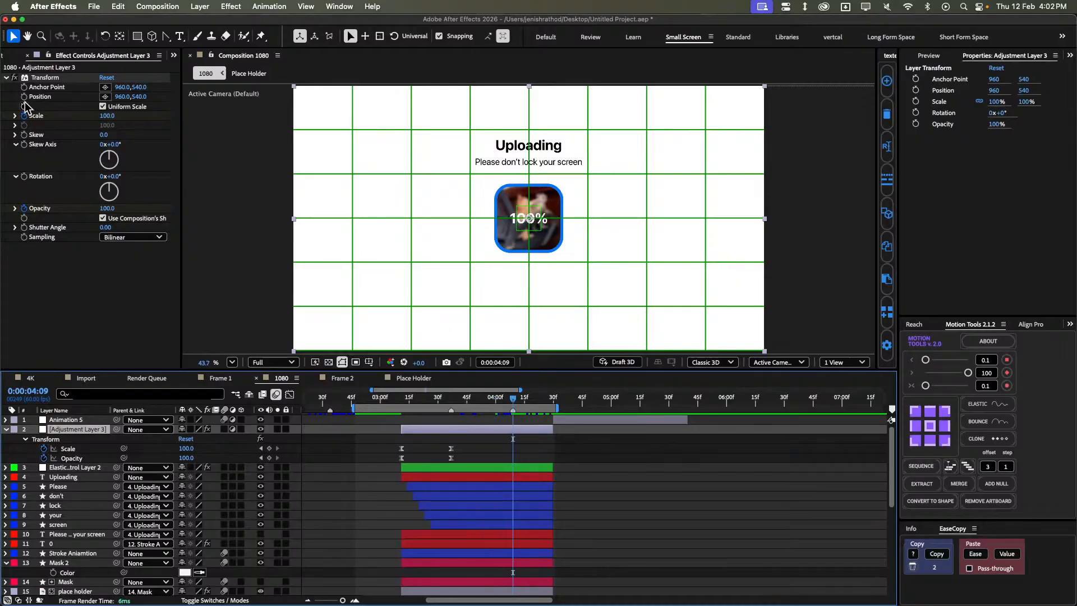
left_click(28, 116)
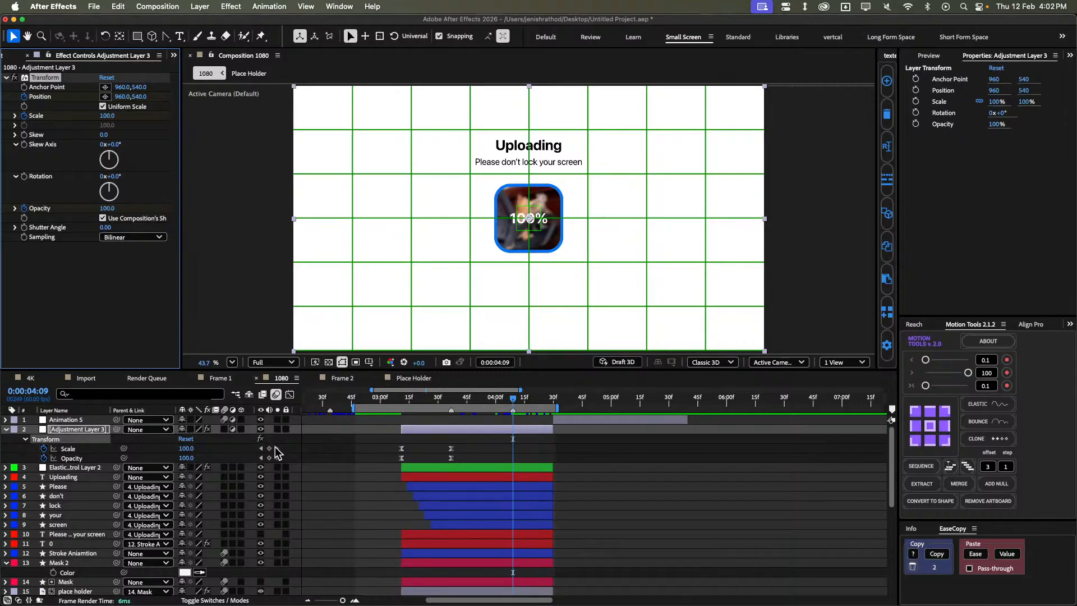
key("alt+shift+p")
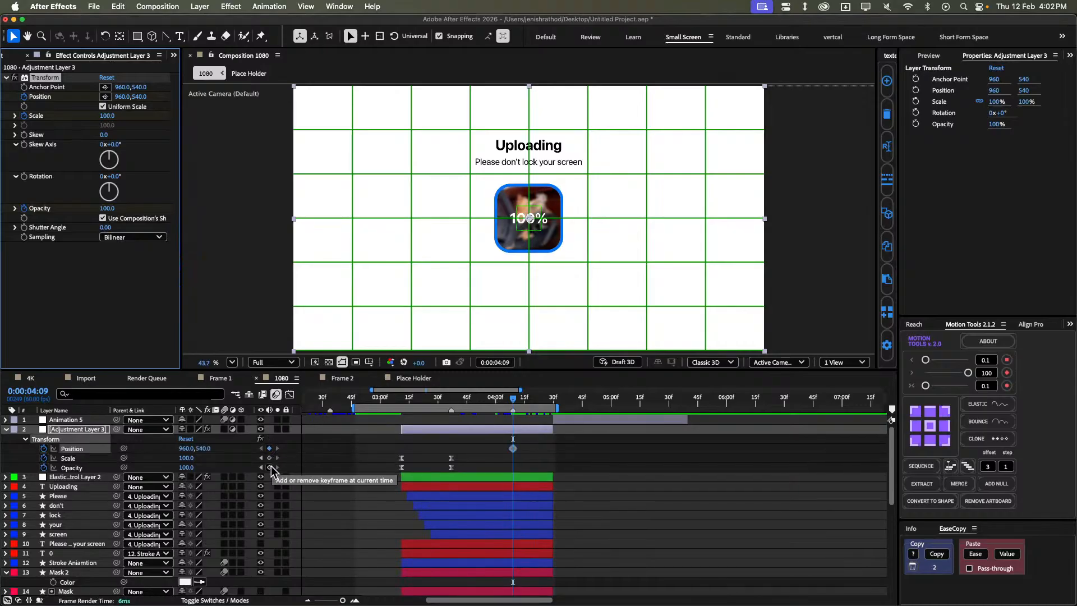
left_click(269, 469)
key("k")
At 0:00:04:29, set Adjustment Layer 3's Transform effect Position to 960, 42 and its Opacity to 0.
key("super+Left")
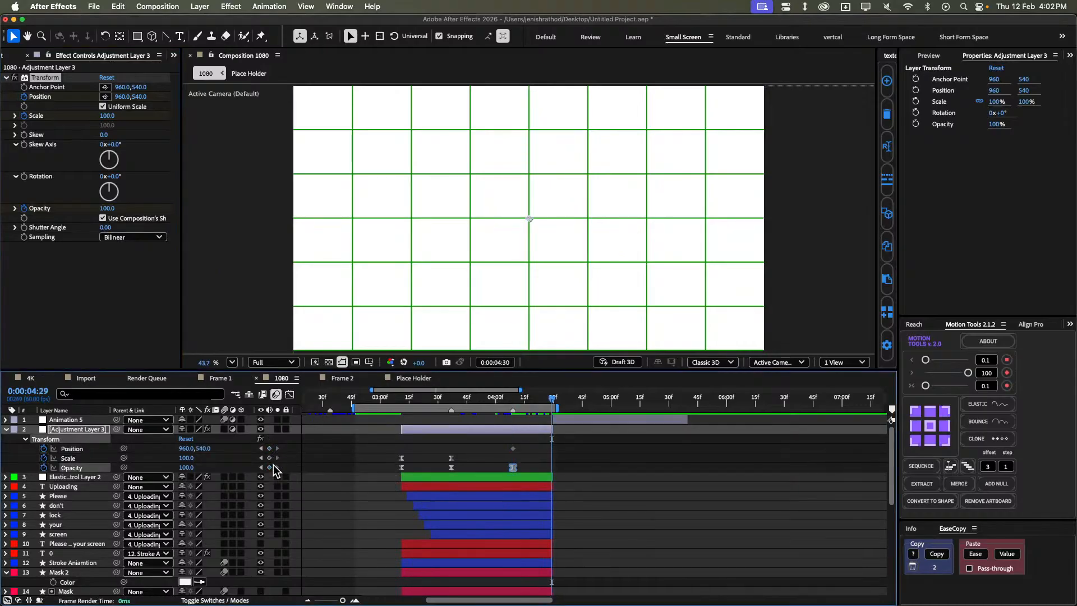
left_click(313, 453)
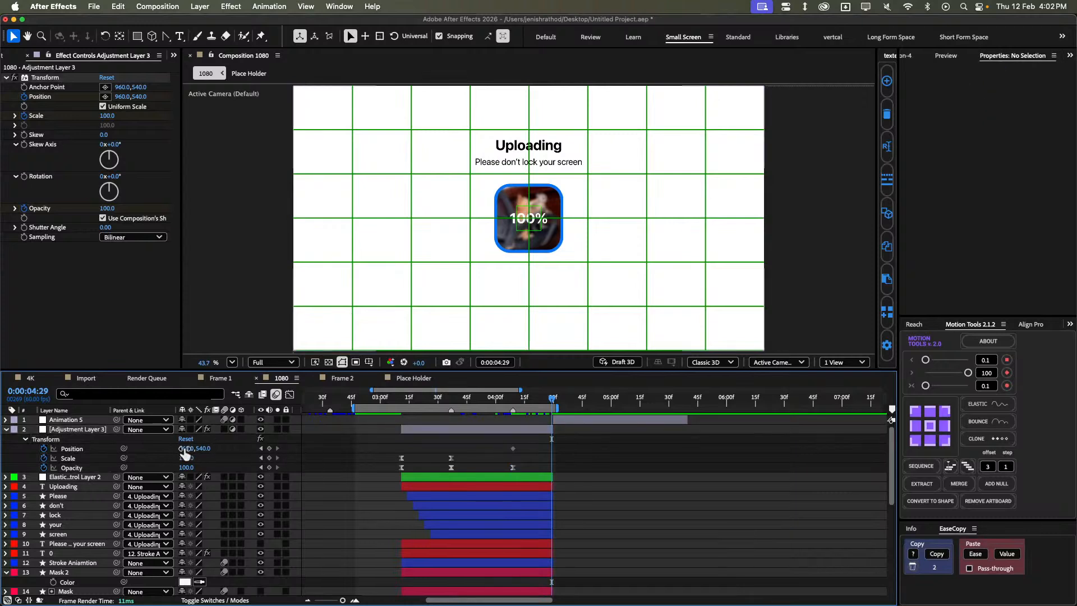
left_click_drag(202, 448, 6, 391)
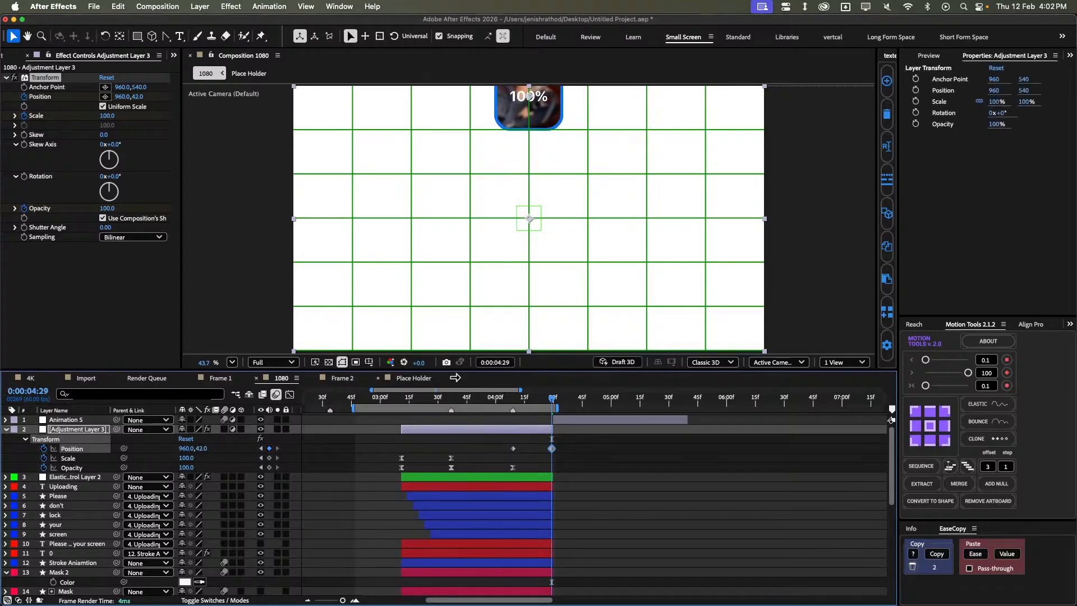
left_click_drag(187, 468, 17, 469)
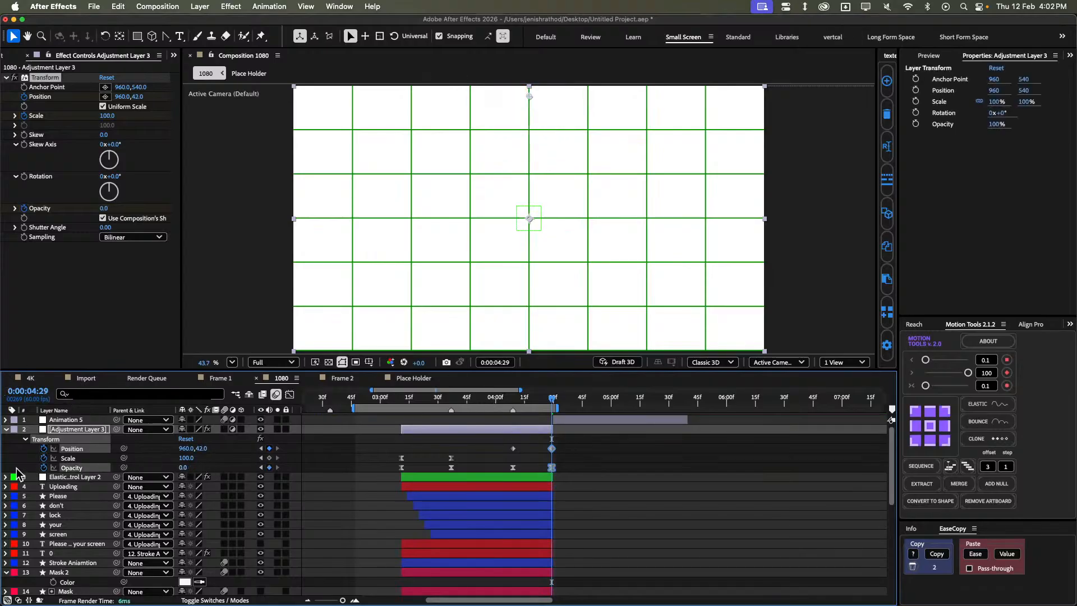
Ease Adjustment Layer 3's exit Position and Opacity keyframes with an outgoing easing of 100.
left_click_drag(558, 443, 485, 471)
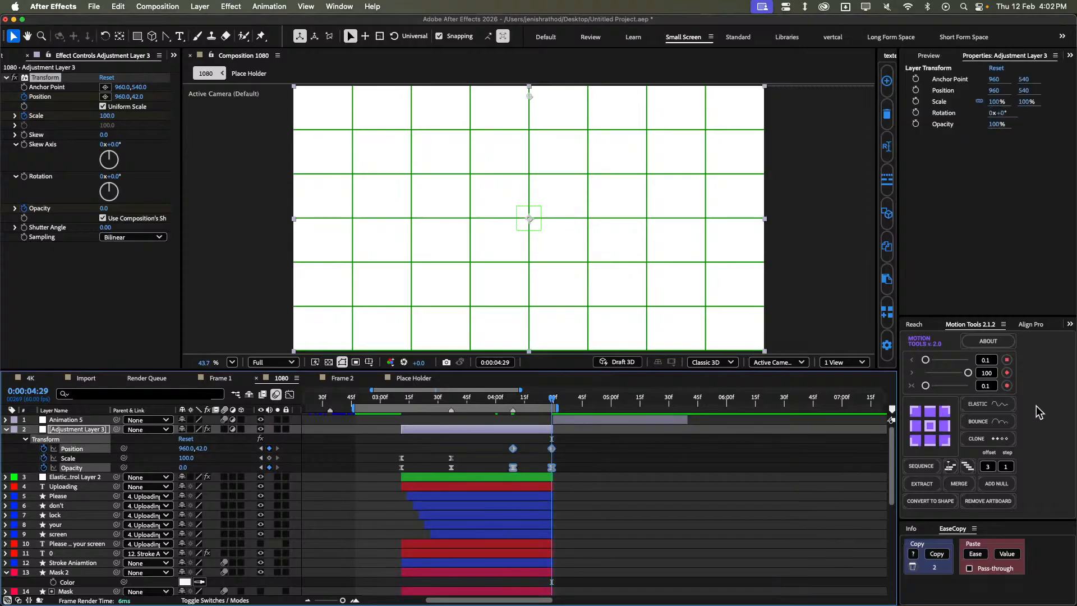
left_click(956, 362)
left_click(611, 447)
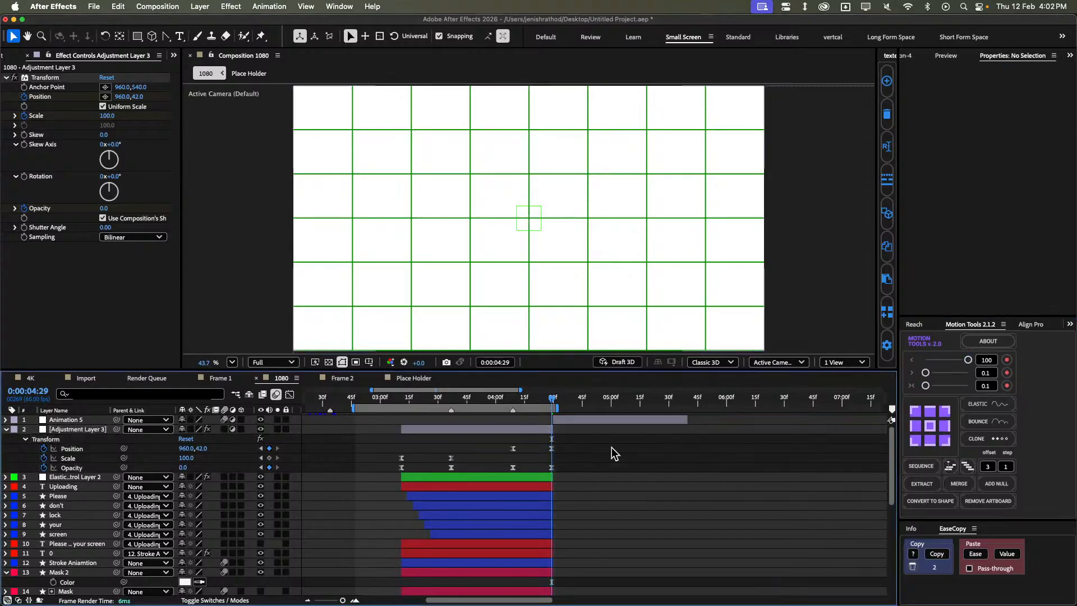
Set the work area from about 0:00:03:39 to 0:00:04:42 and play back the uploading screen's exit.
left_click(574, 405)
key("space")
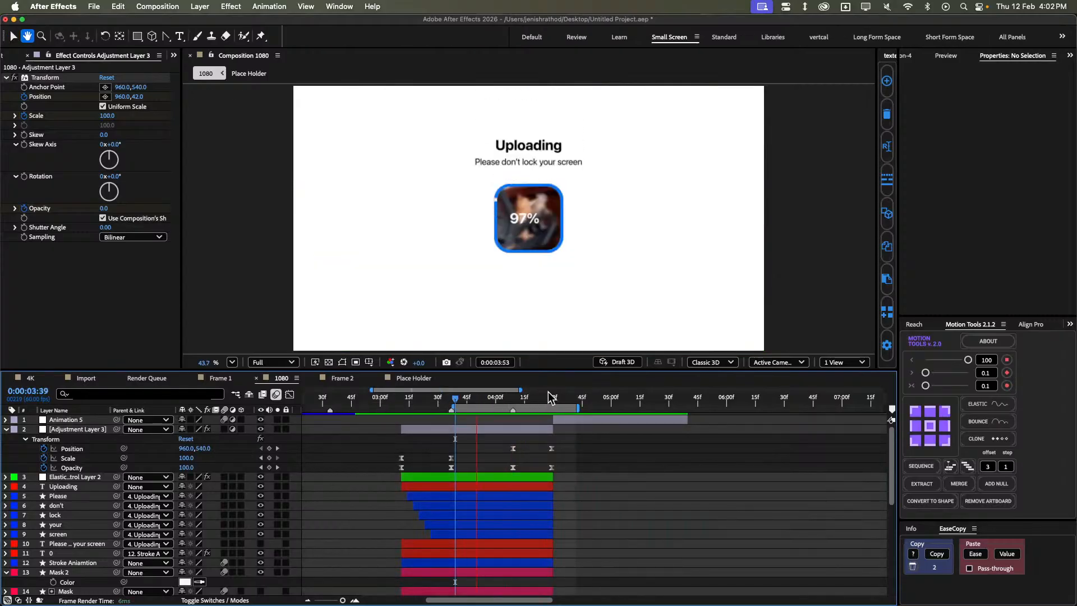
key("super+apostrophe")
key("space")
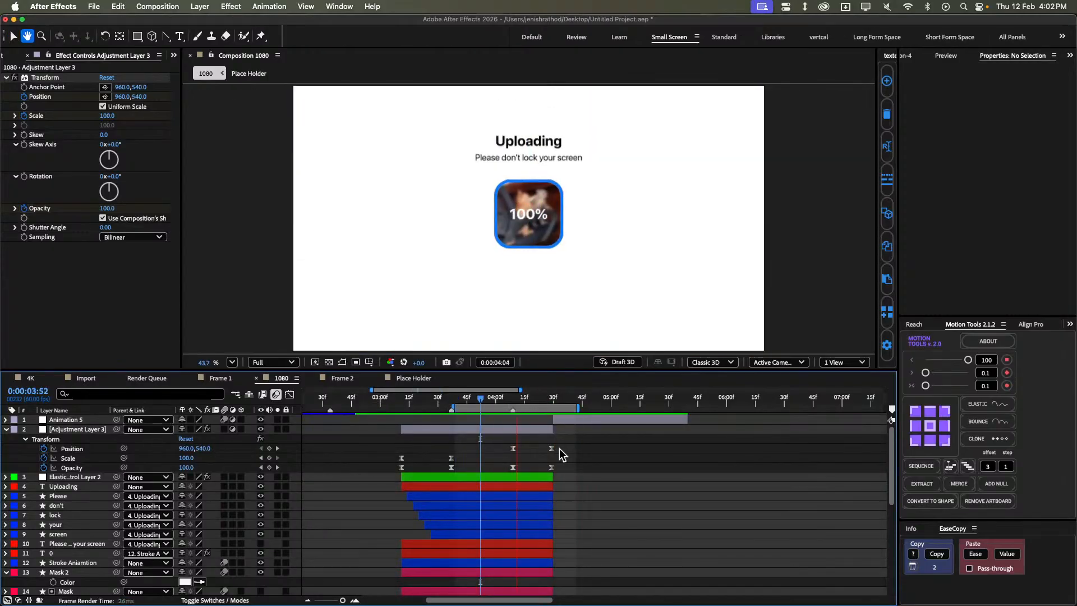
key("space")
Try an outgoing easing of 40 and incoming easing of 70 on the exit Position and Opacity keyframes, previewing the motion.
scroll(563, 453, "left", 1)
key("v")
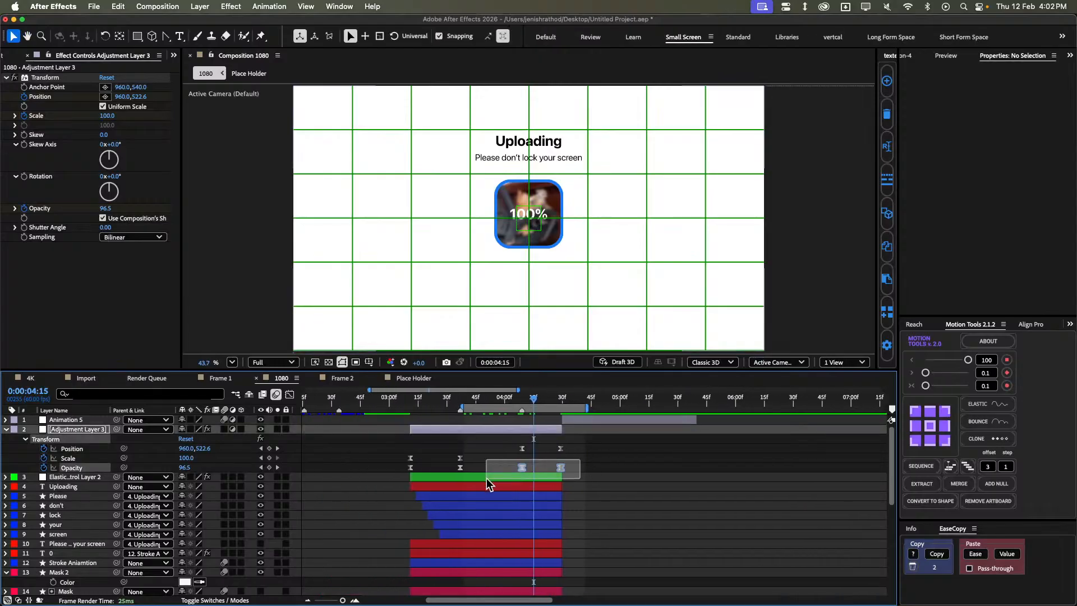
left_click_drag(487, 479, 578, 442)
left_click(986, 360)
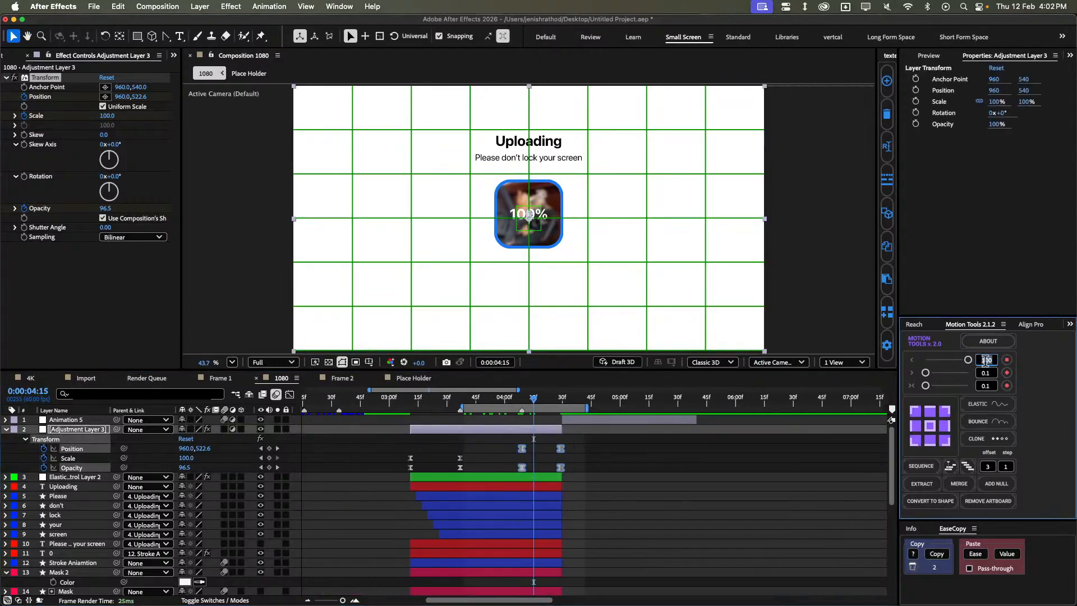
key("Return")
left_click(777, 484)
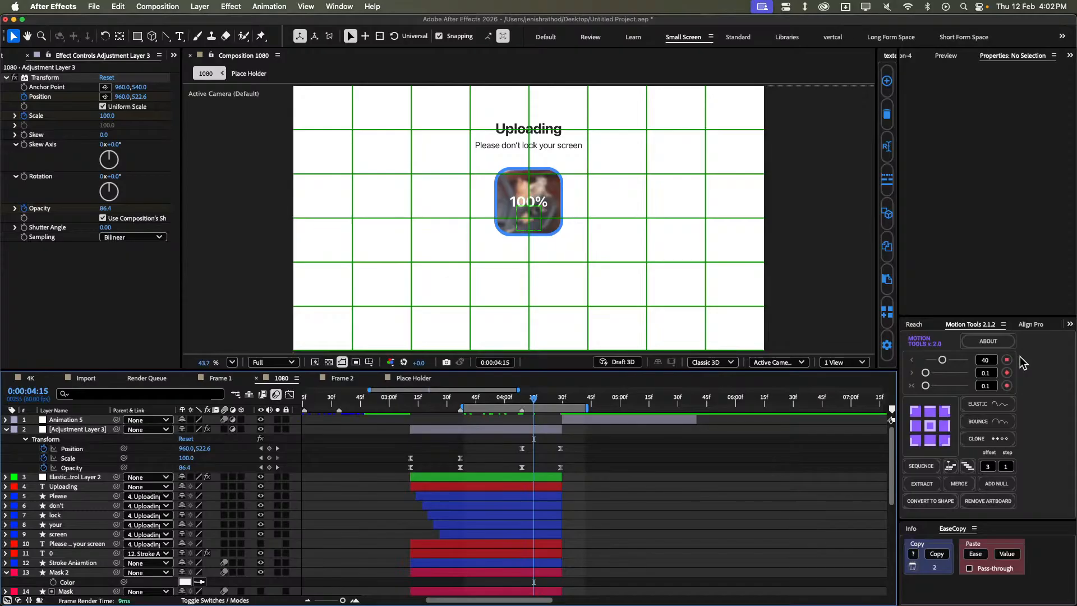
left_click(987, 373)
type("70")
left_click_drag(580, 444, 512, 469)
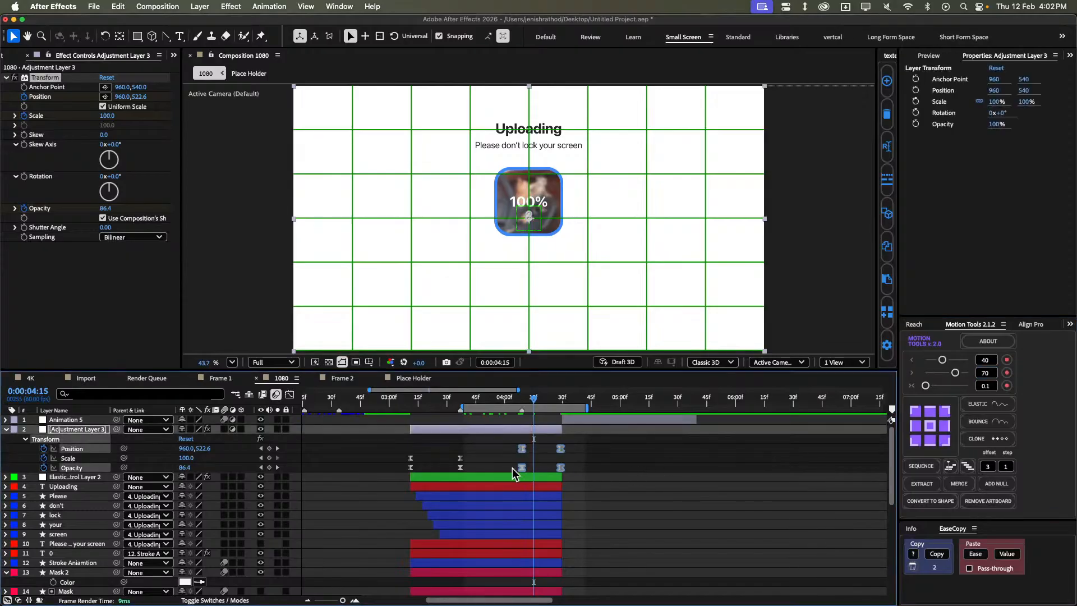
left_click(956, 374)
left_click(711, 456)
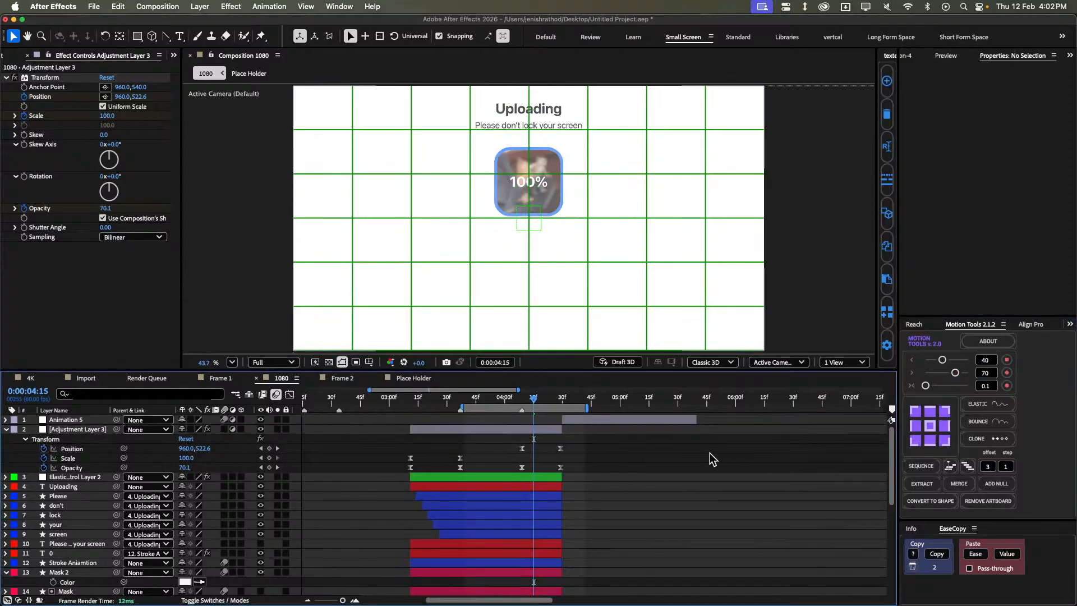
key("space")
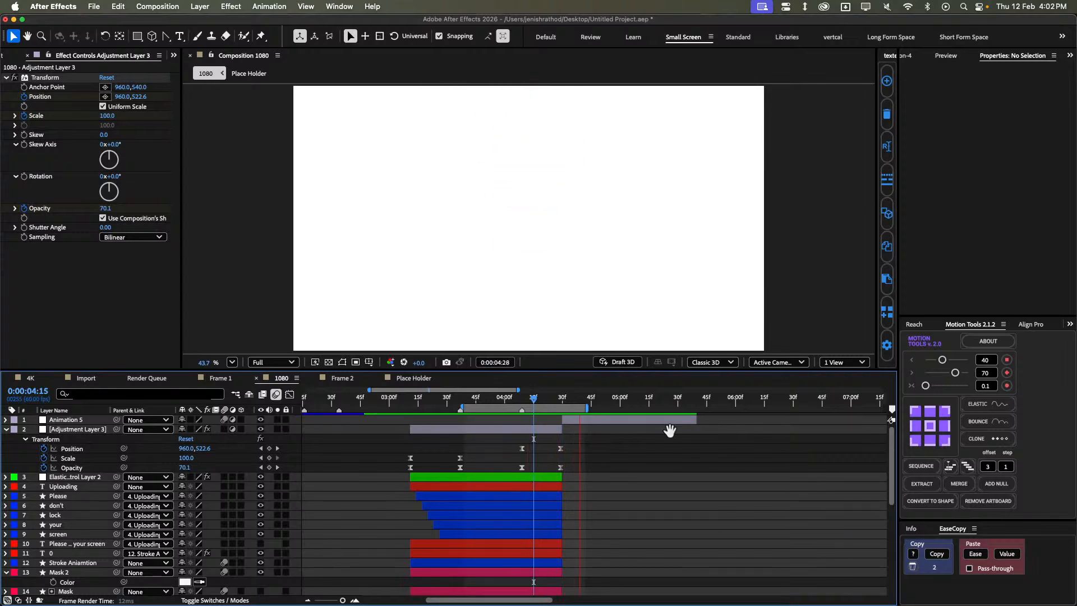
key("space")
Set the incoming easing of Adjustment Layer 3's exit Opacity keyframes to 100 and play back the fade-out.
left_click_drag(593, 449, 498, 469)
key("k")
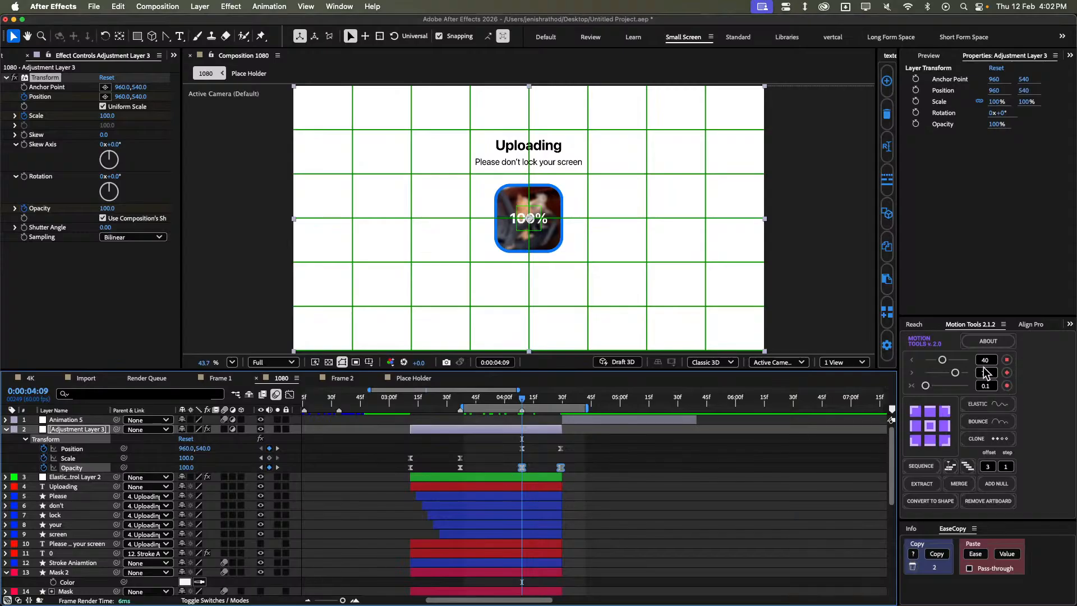
left_click_drag(955, 373, 968, 373)
left_click(682, 477)
key("space")
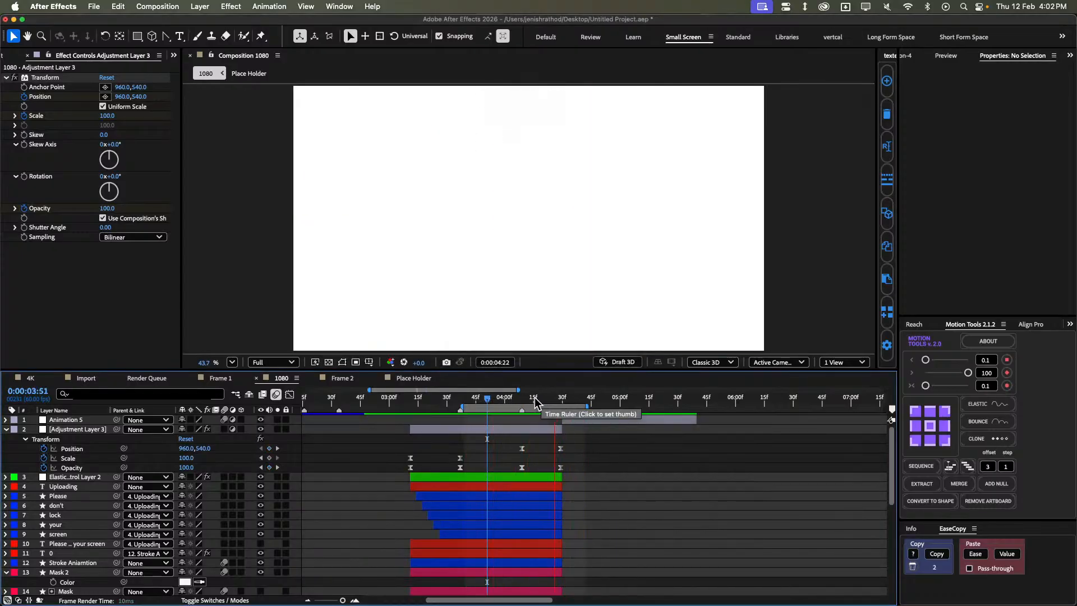
left_click(456, 398)
key("space")
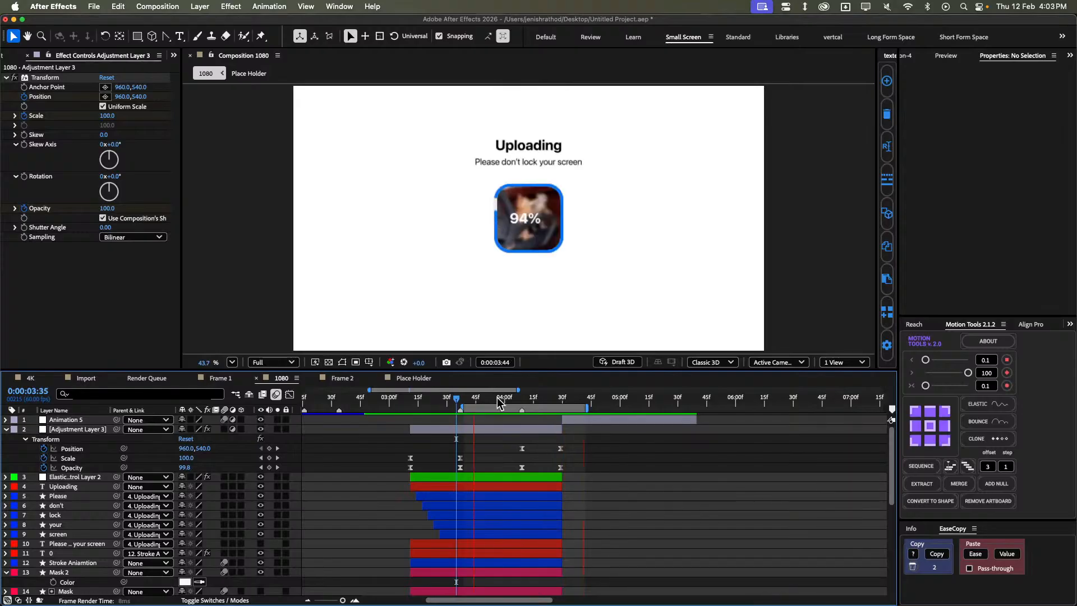
left_click_drag(497, 405, 532, 405)
Ease Adjustment Layer 3's exit Position keyframes with outgoing 70 and incoming 40, and play back the upward exit.
left_click_drag(588, 460, 510, 444)
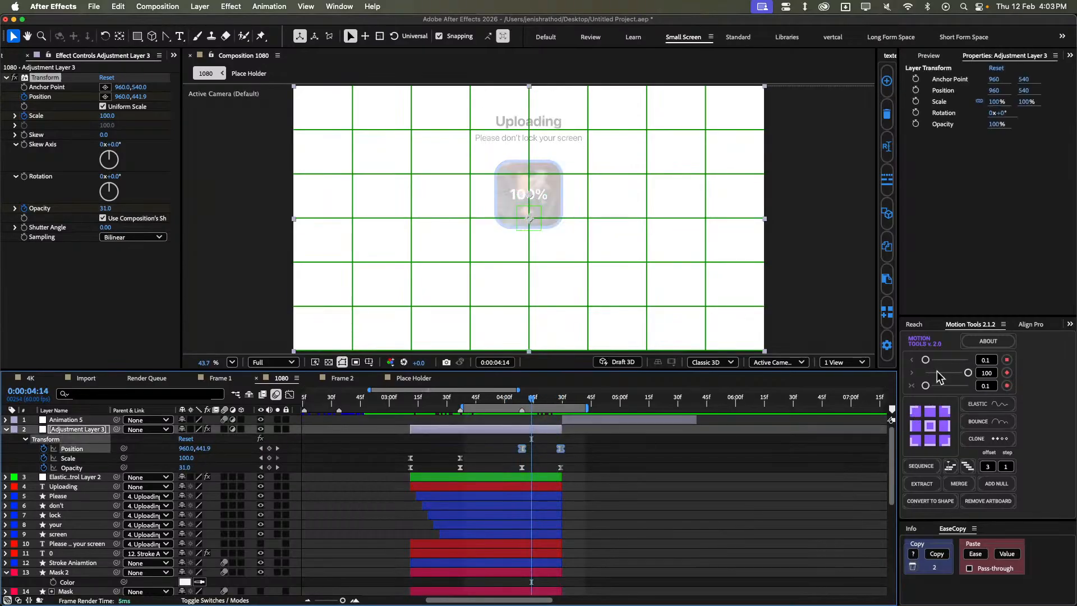
left_click(985, 360)
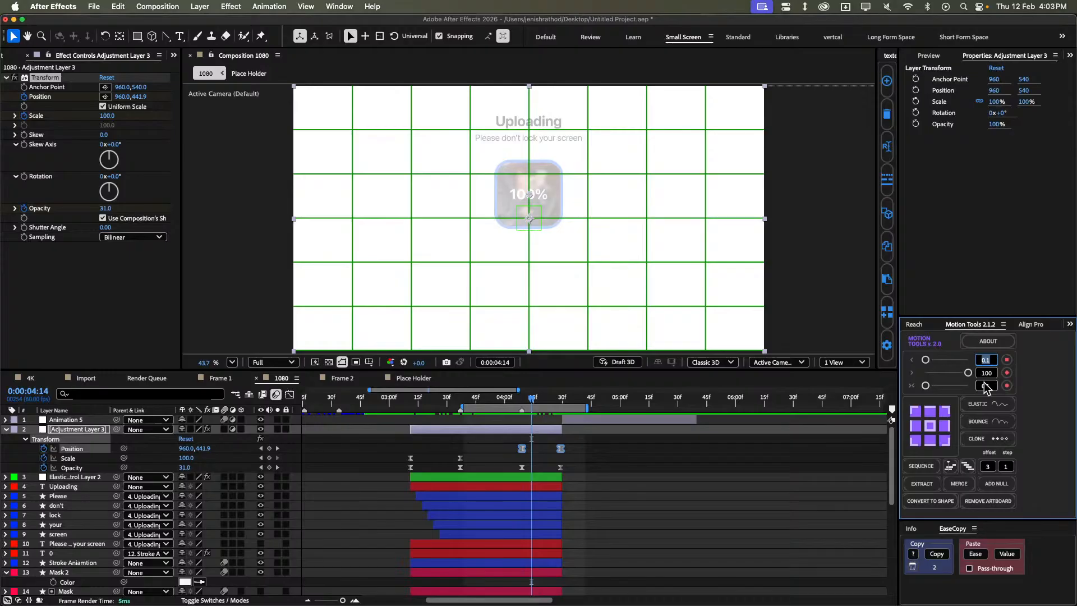
type("70")
key("Return")
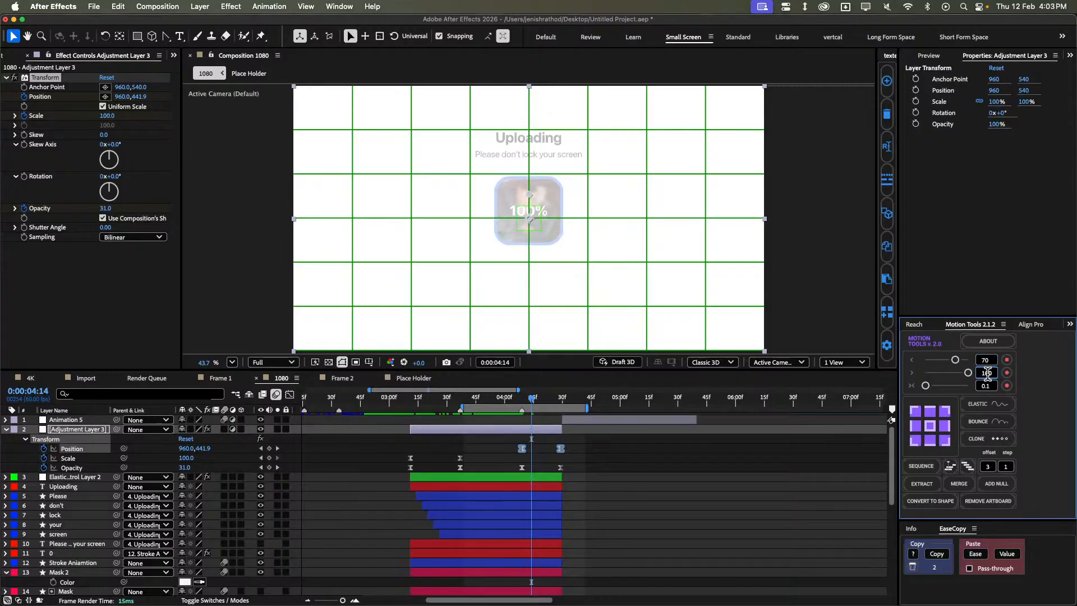
type("40")
key("Return")
left_click(739, 444)
key("space")
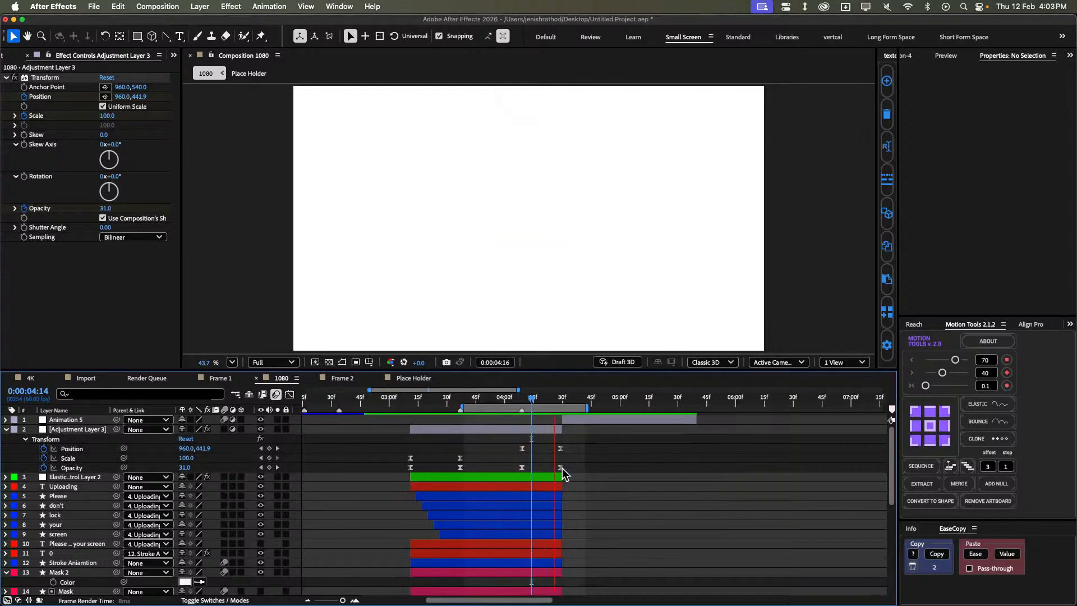
key("space")
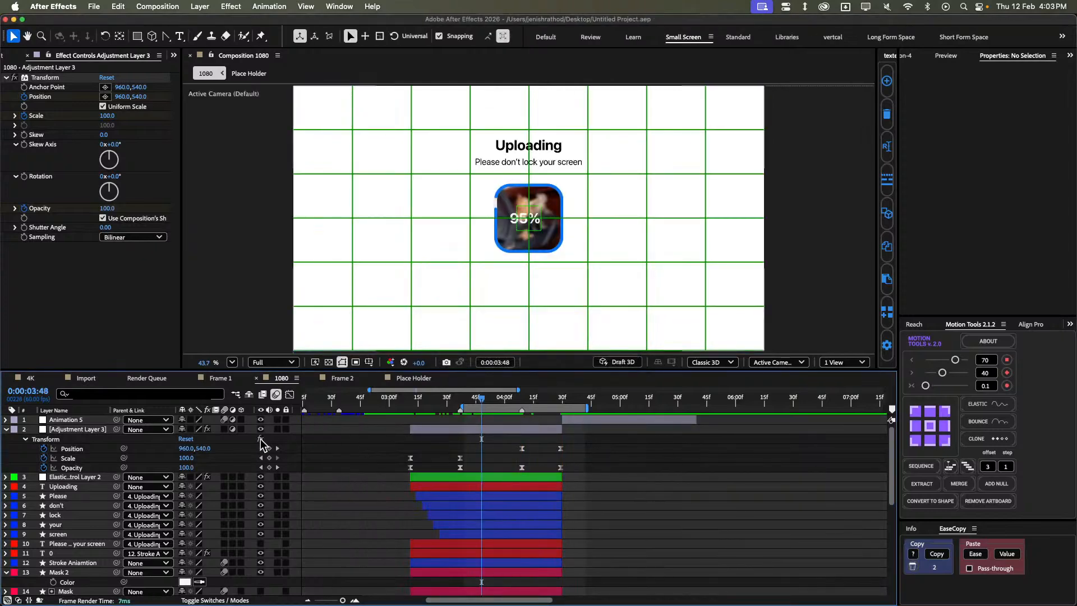
Collapse the layers' keyframed properties and open the REF footage from the project for viewing.
key("u")
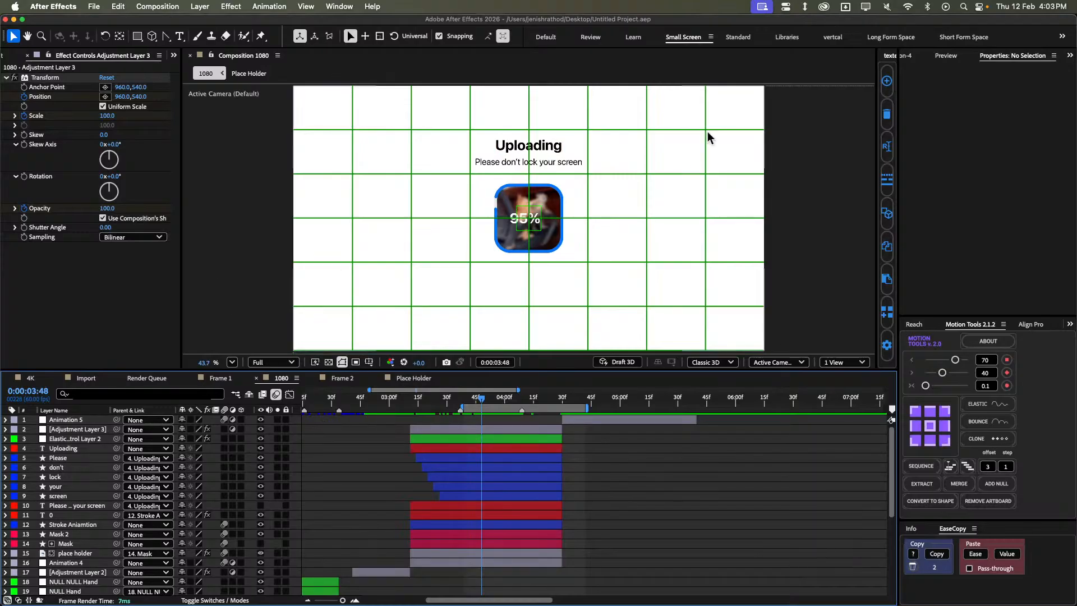
scroll(965, 60, "up", 2)
scroll(964, 59, "down", 2)
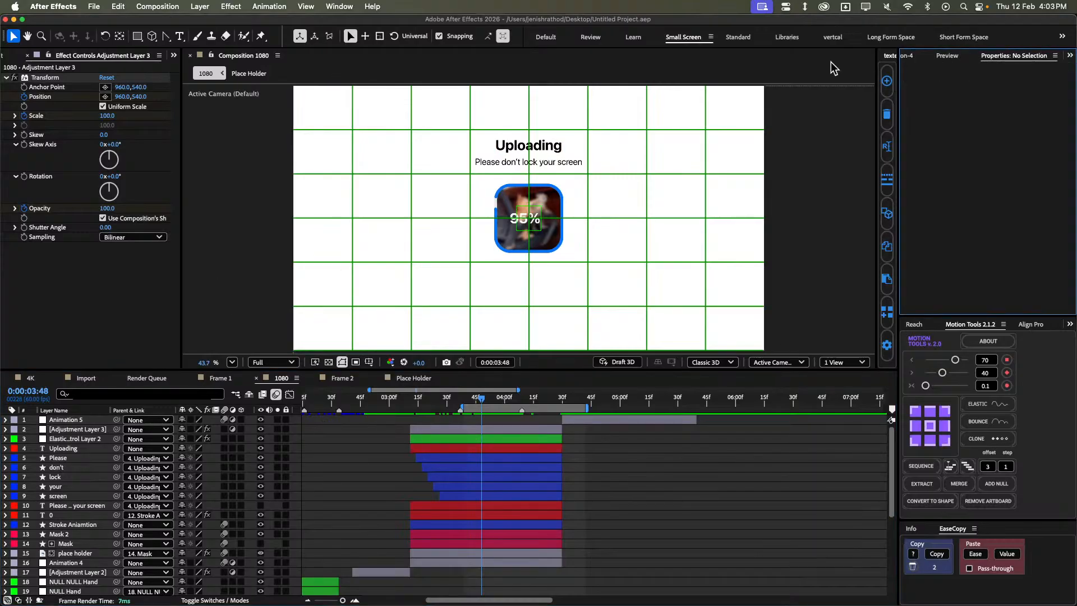
scroll(97, 57, "up", 1)
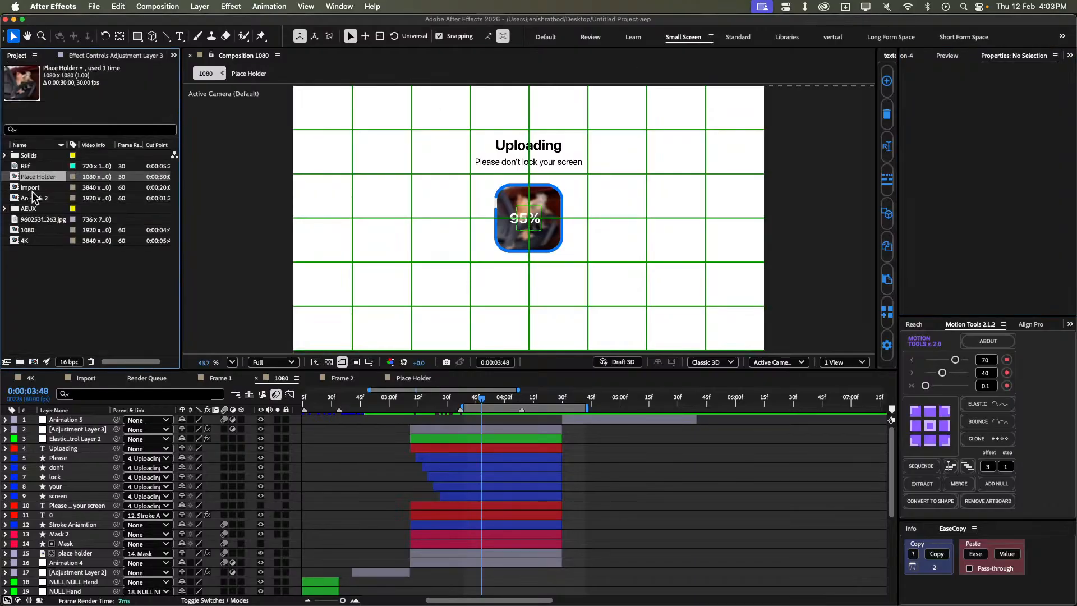
left_click(33, 166)
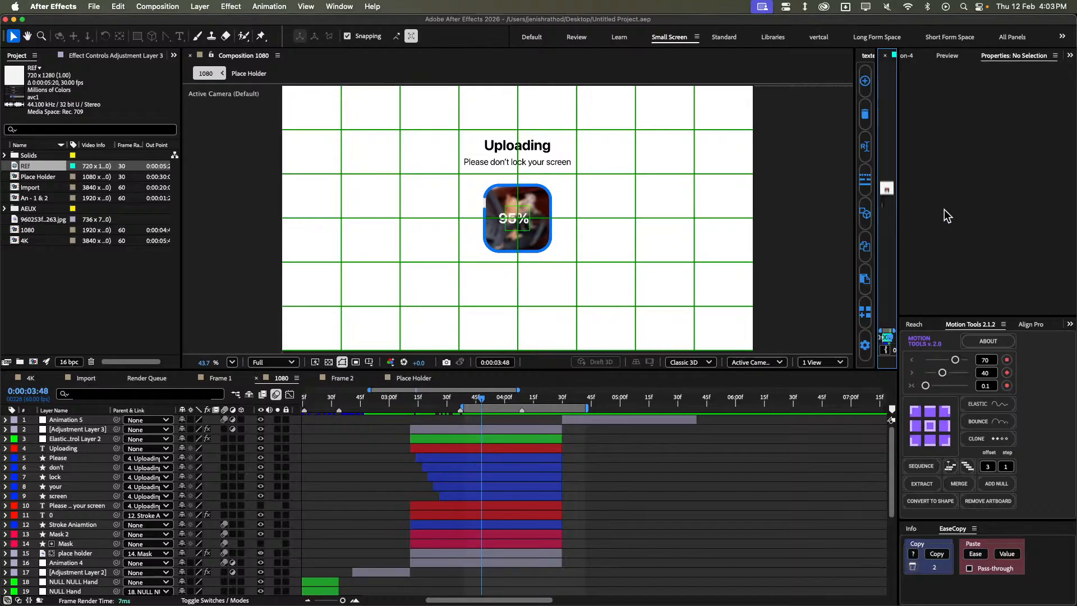
Dock the REF footage viewer in the side panel group and scrub it to the "You're done" ending near 5 s.
right_click(892, 58)
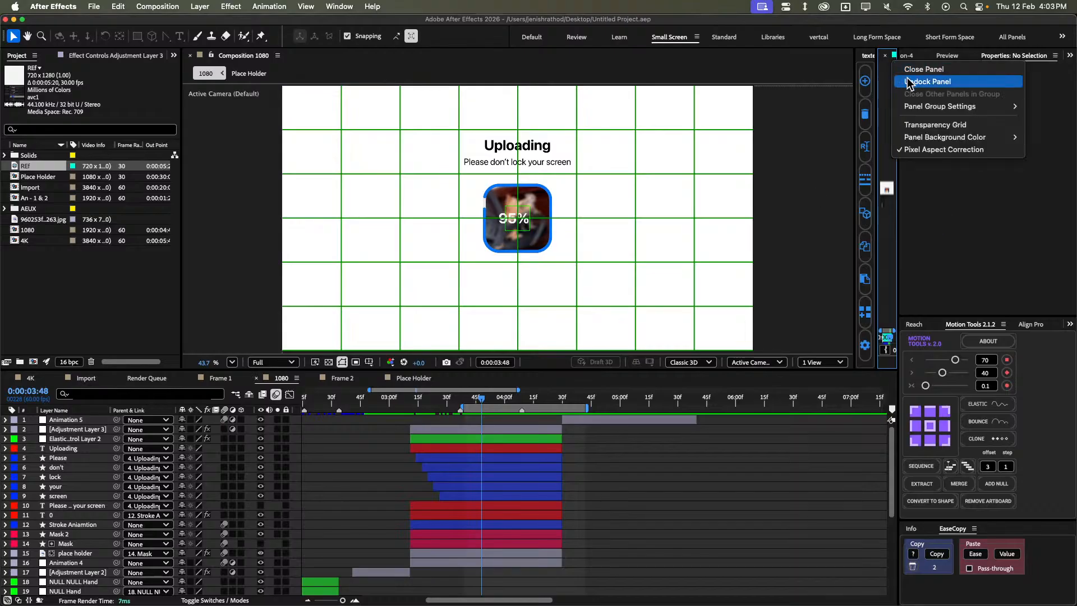
left_click(916, 74)
left_click_drag(890, 48, 990, 56)
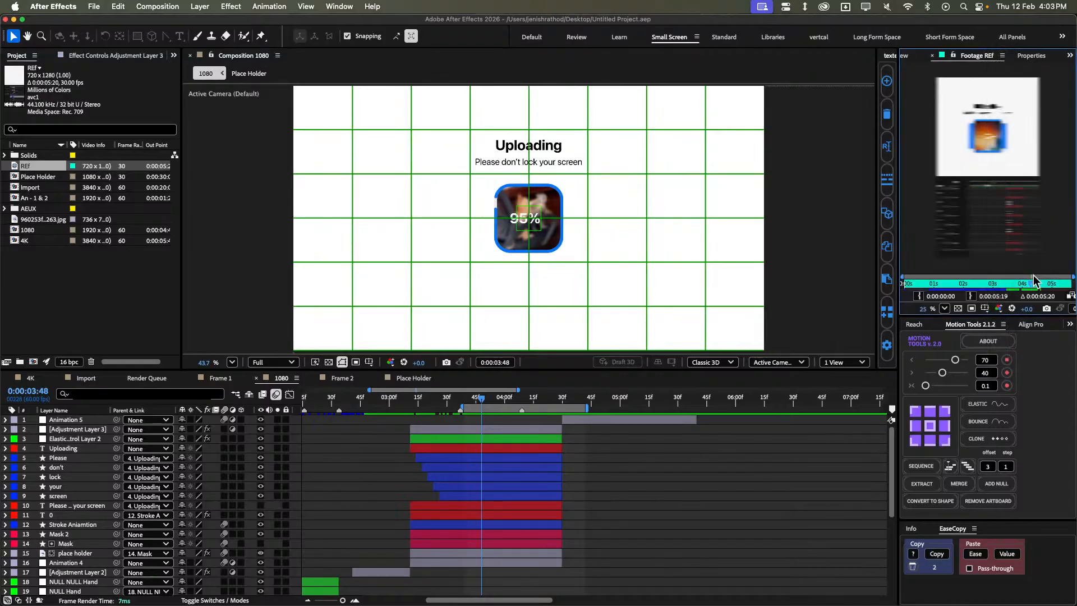
left_click_drag(1036, 279, 1056, 284)
Extend the work area's end to 0:00:05:40 and place the current time at 0:00:04:30.
left_click(596, 439)
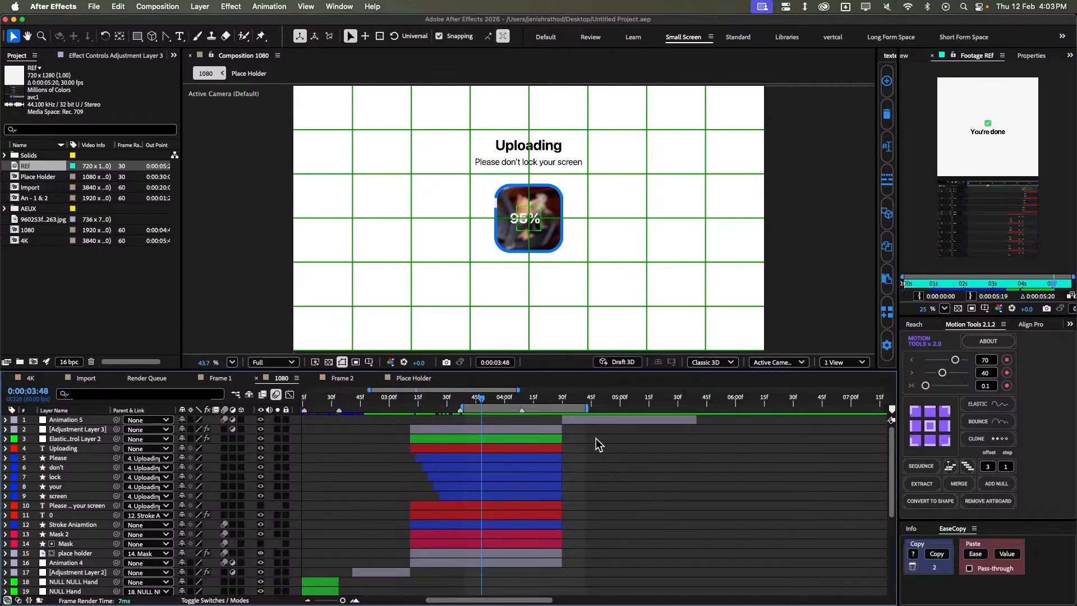
left_click(699, 402)
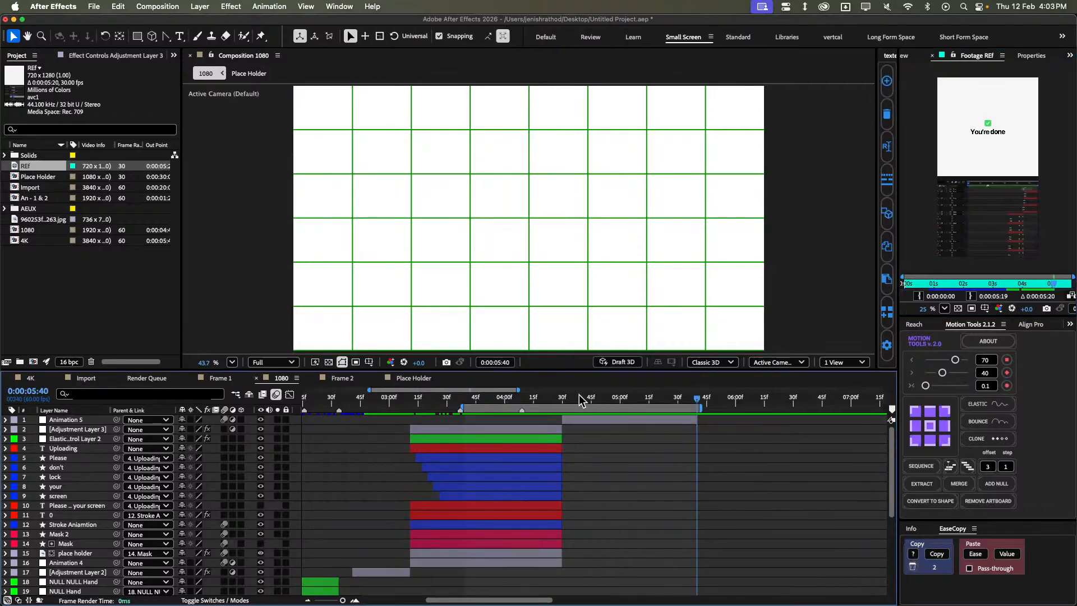
left_click(563, 401)
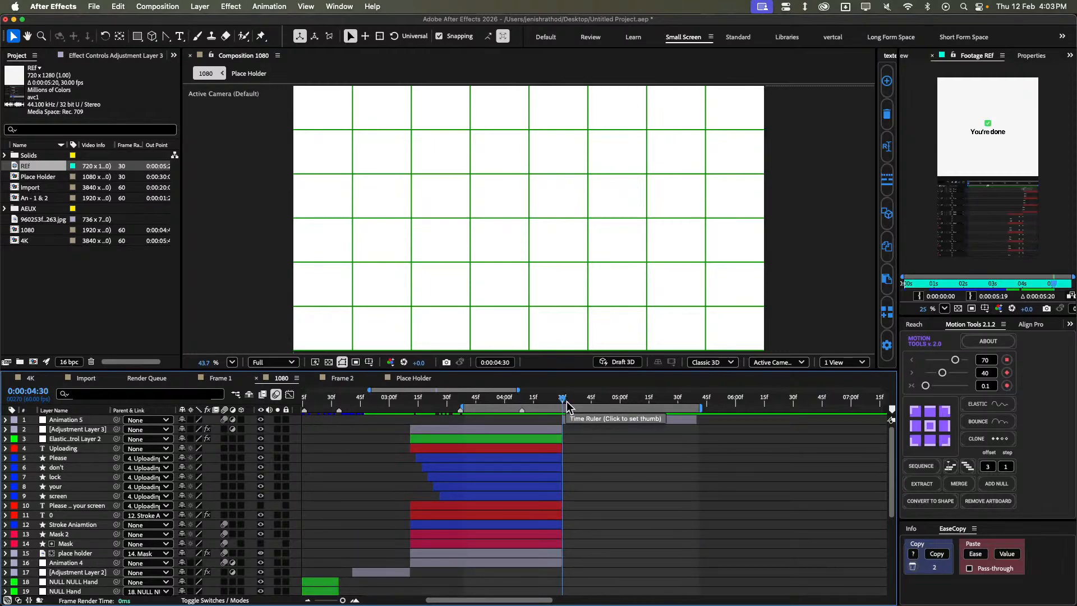
Add a text layer in the middle of the 1080 composition containing the creator's two-word brand name.
key("super+alt+shift+t")
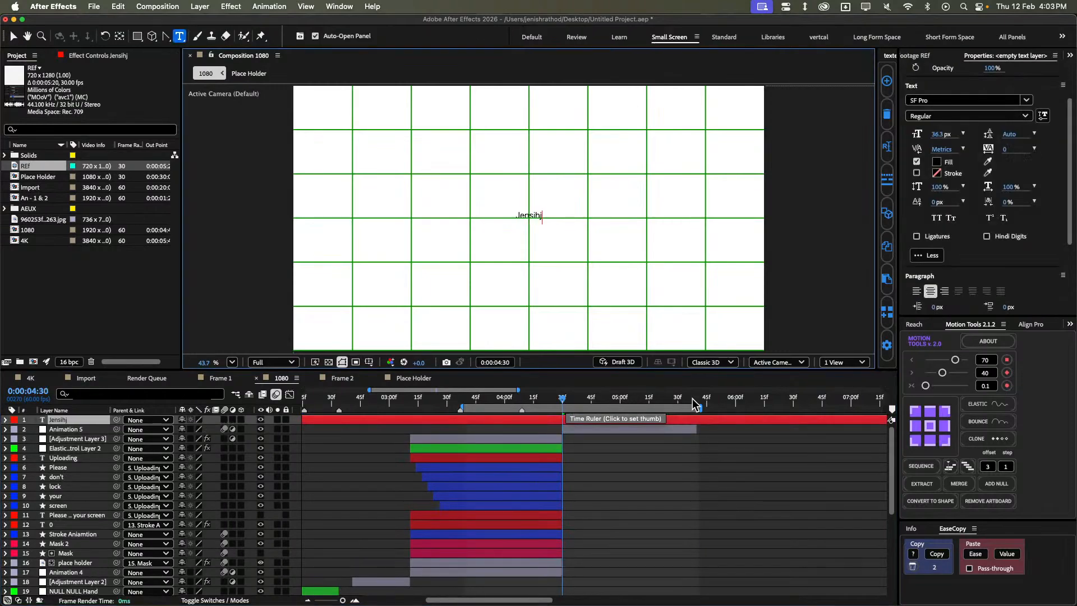
type("Jensihj")
key("BackSpace")
key("BackSpace")
key("BackSpace")
key("BackSpace")
key("BackSpace")
key("BackSpace")
key("BackSpace")
type("JEns")
key("BackSpace")
key("BackSpace")
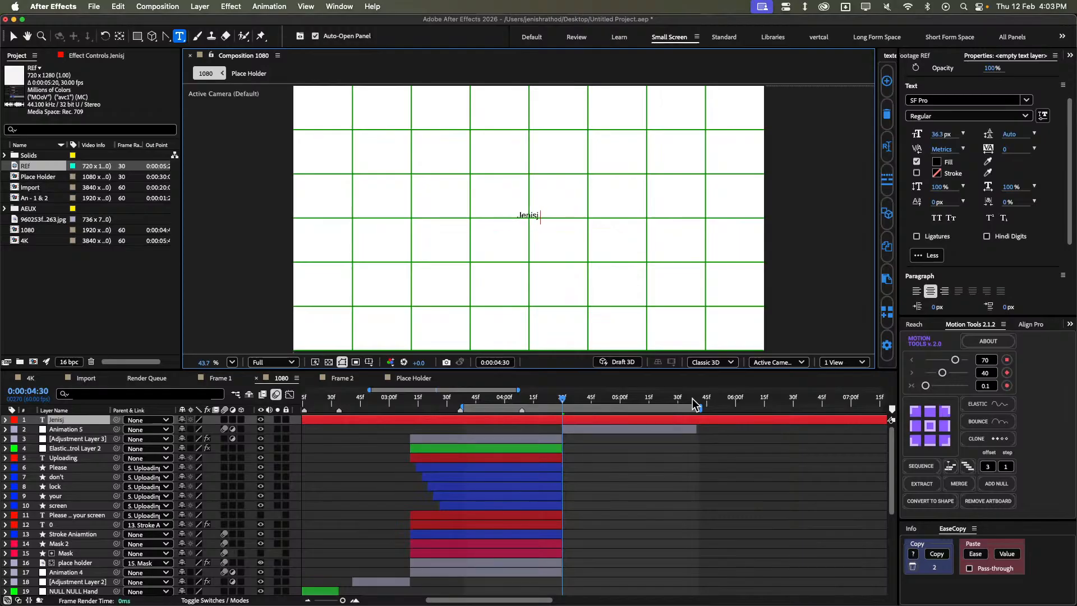
type("nish fuion")
key("BackSpace")
key("BackSpace")
key("BackSpace")
type("usion")
Change the whole text's font to SF Pro Rounded with the Medium style.
key("super+a")
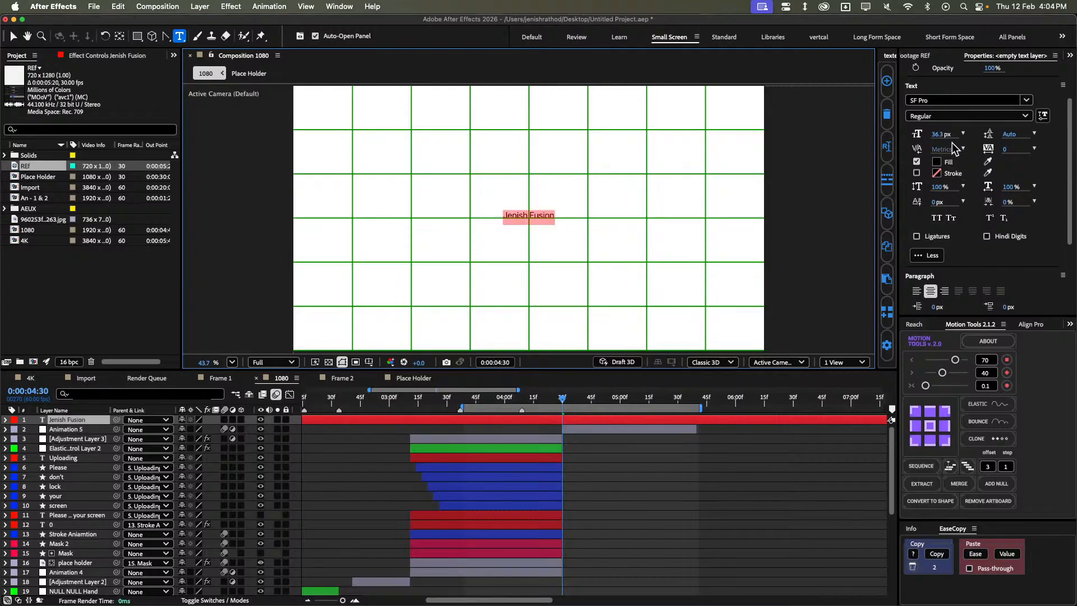
left_click(925, 101)
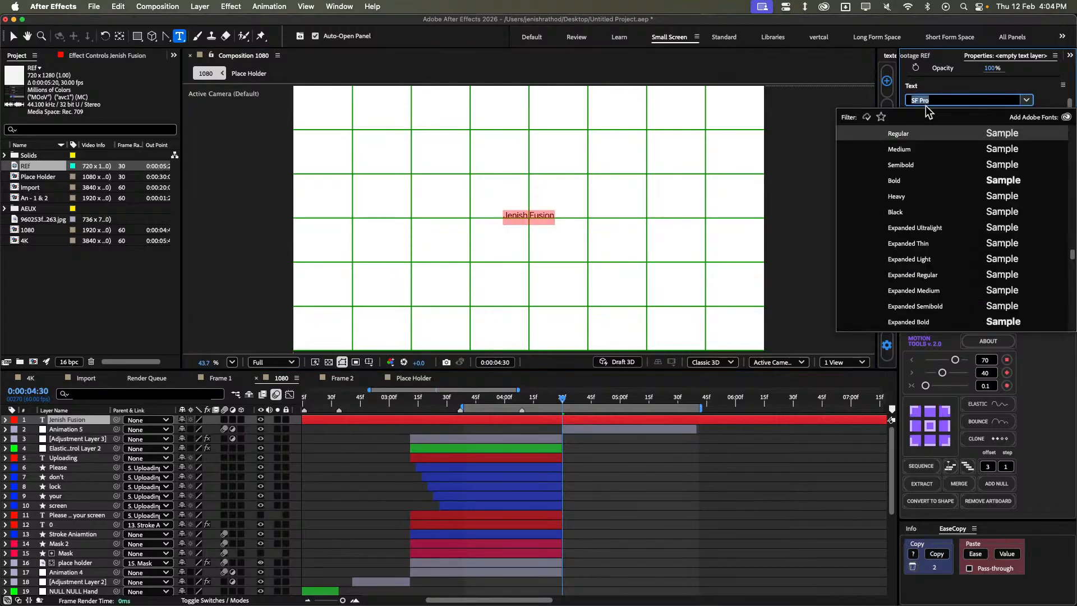
type("sf pro")
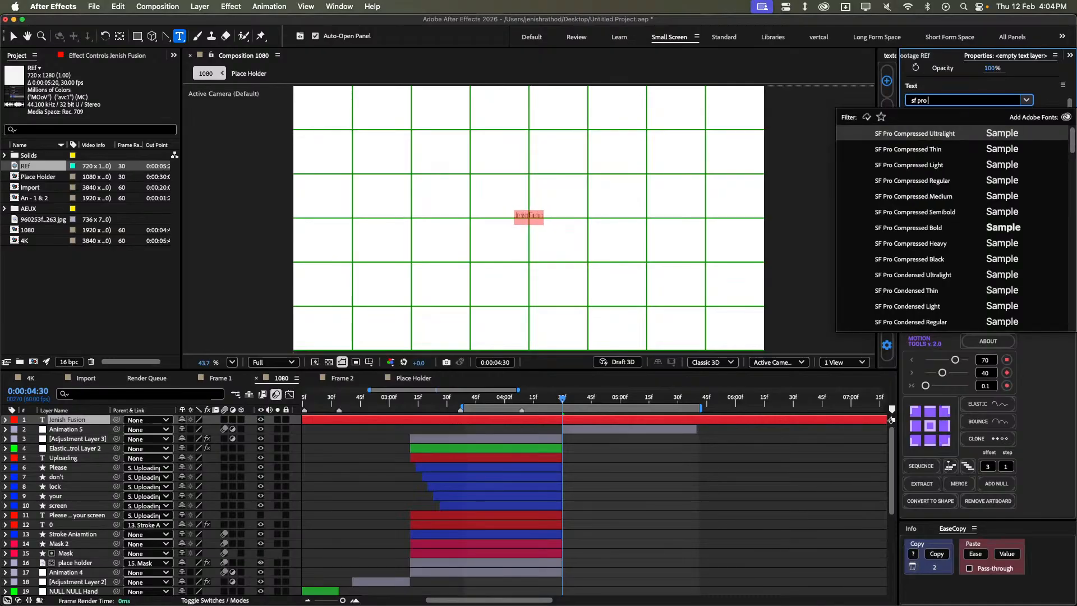
type(" r")
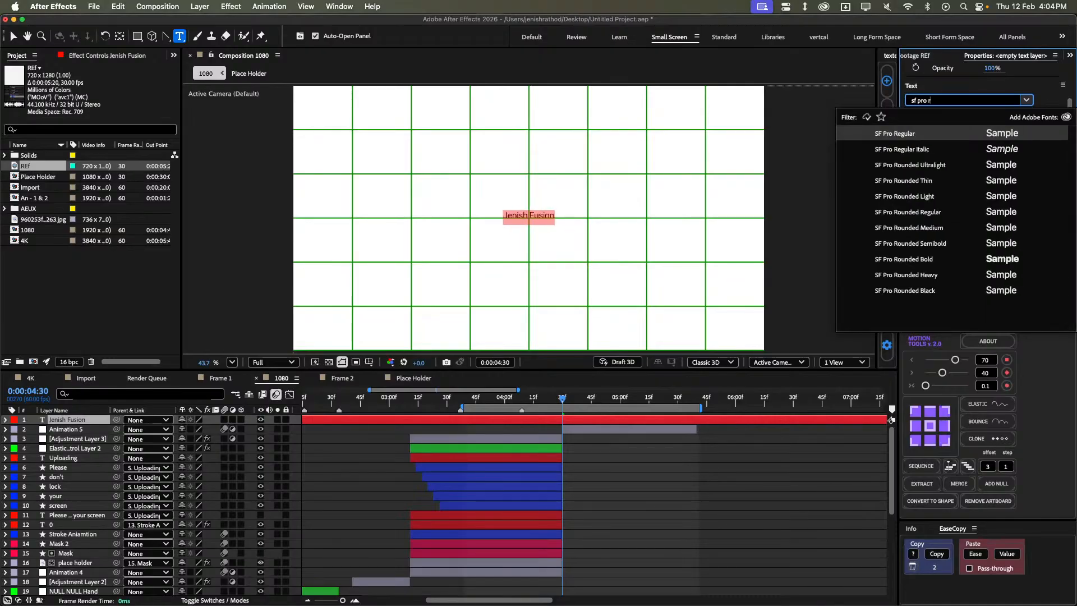
key("Down")
key("Down")
key("Down")
key("Down")
key("Return")
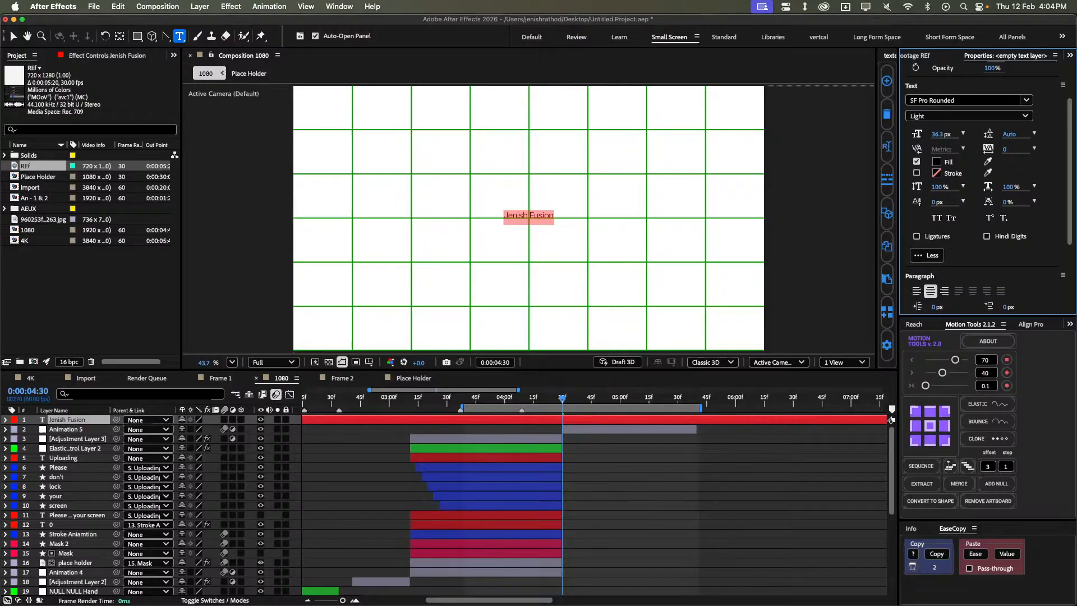
left_click(934, 116)
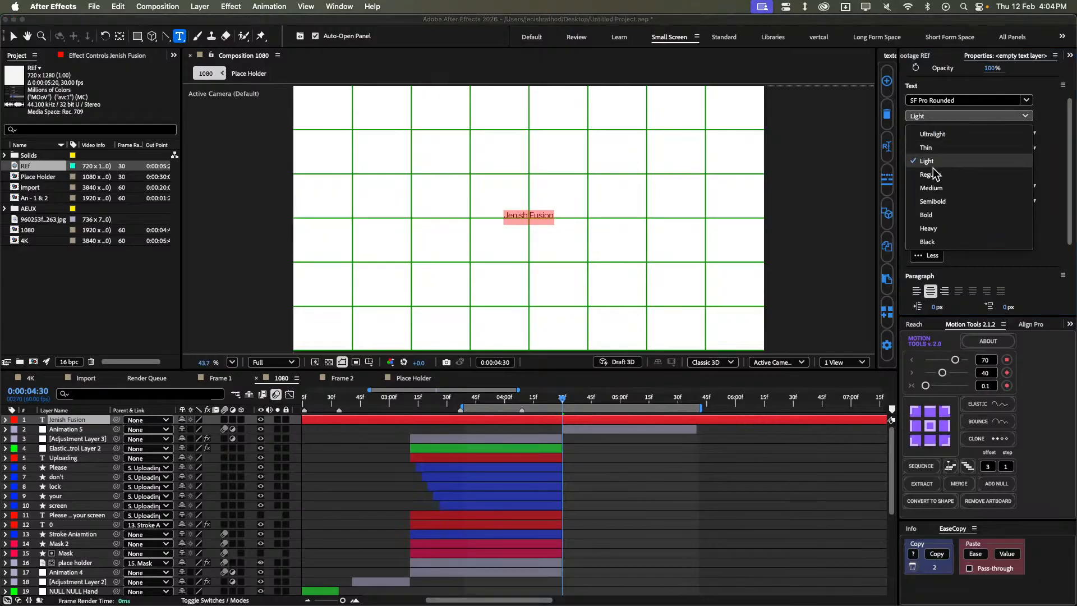
left_click(935, 183)
left_click(683, 462)
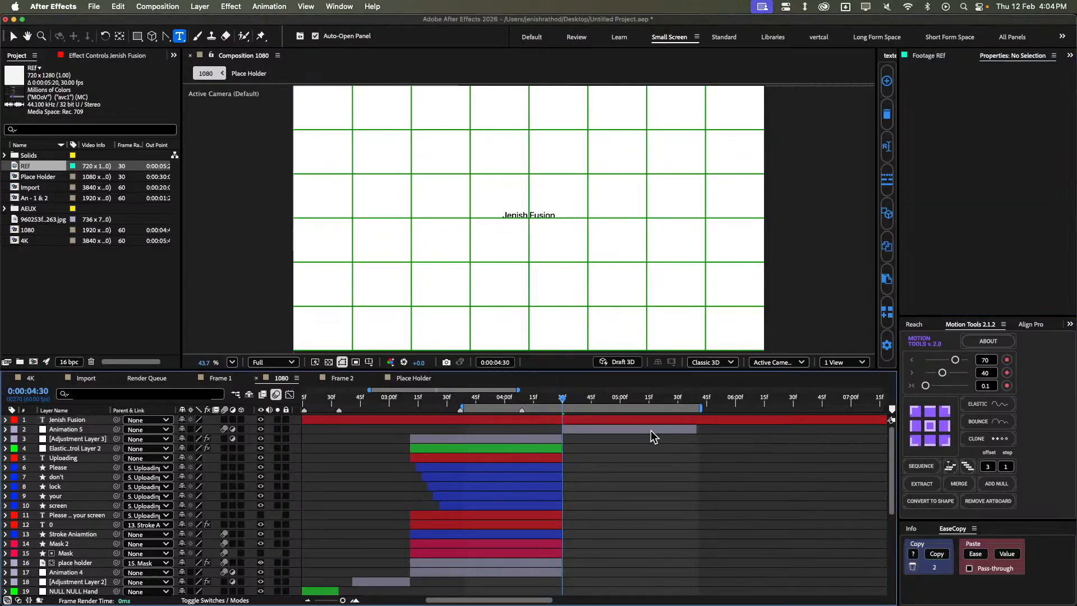
Trim the brand text layer's start to 0:00:04:30 and set its font size to 92 px.
left_click(639, 420)
key("alt+bracketleft")
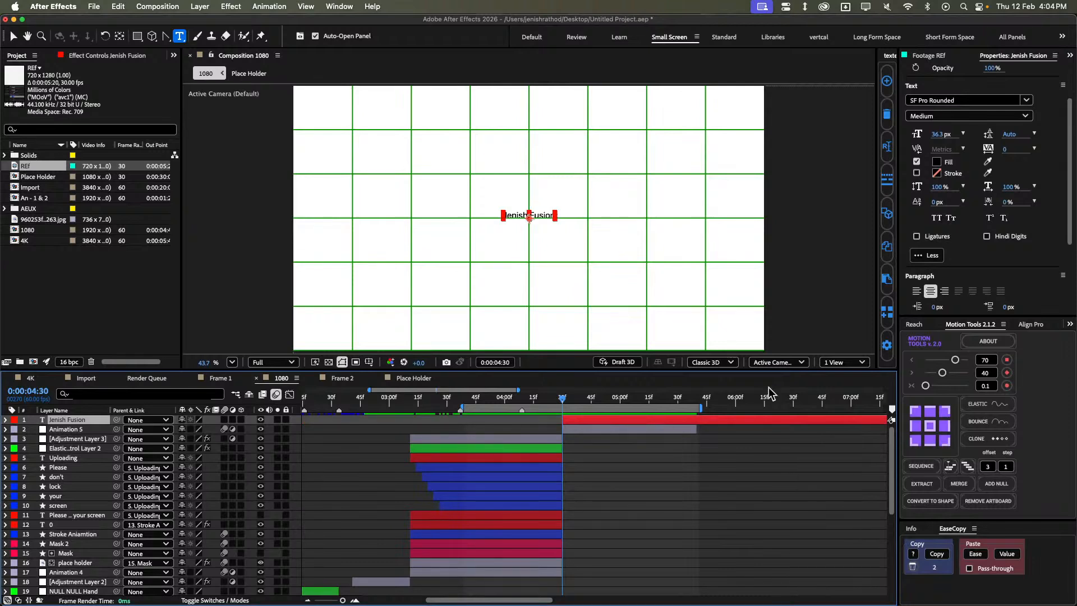
left_click(944, 139)
type("9")
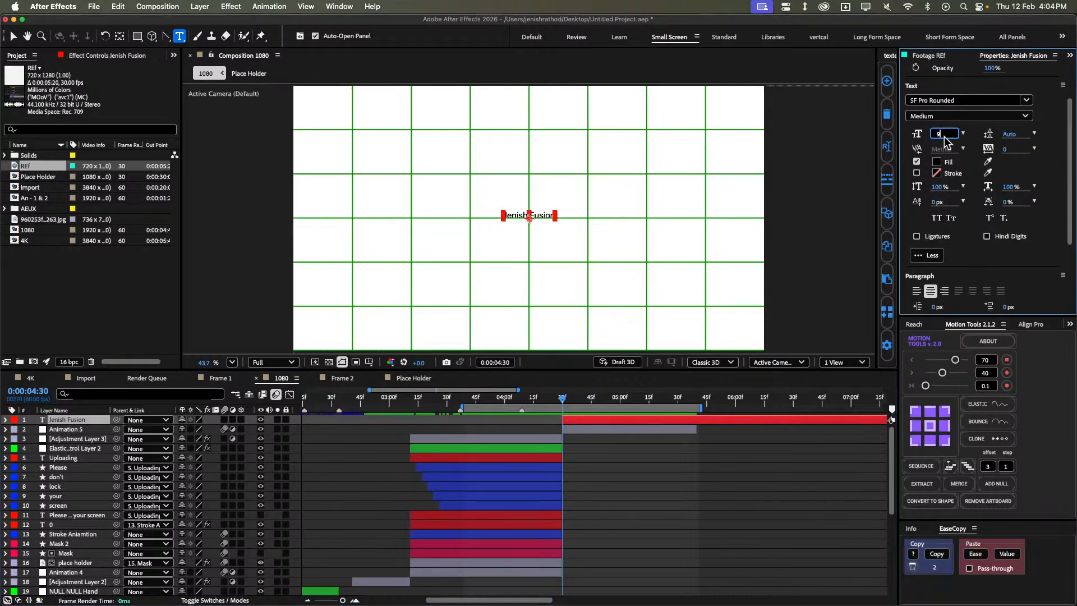
type("2")
key("Return")
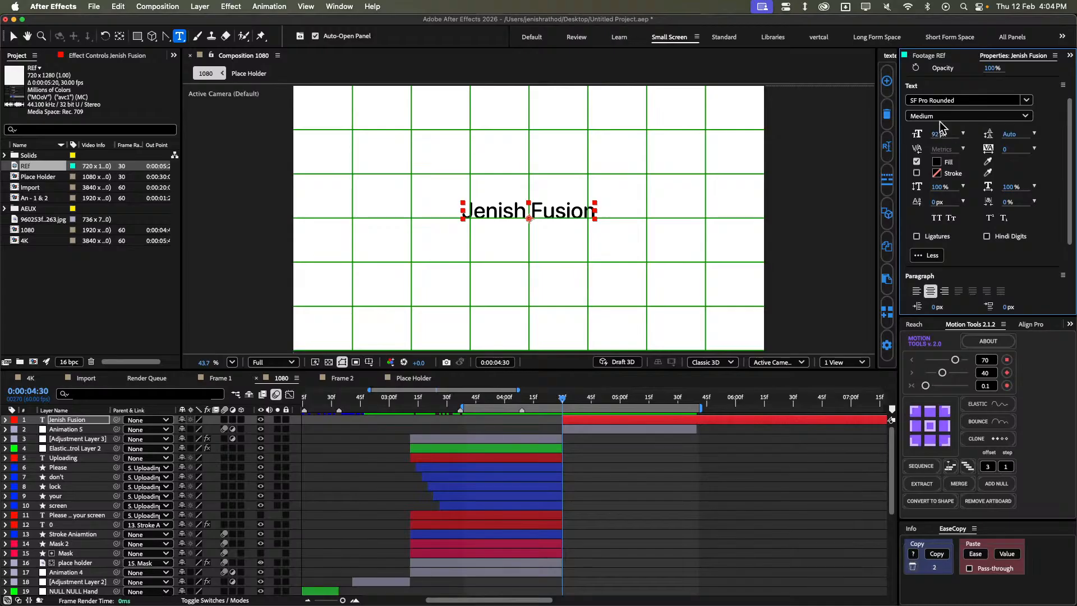
Set the brand text's font style to Semibold and centre the text in the composition.
left_click(935, 116)
left_click(933, 201)
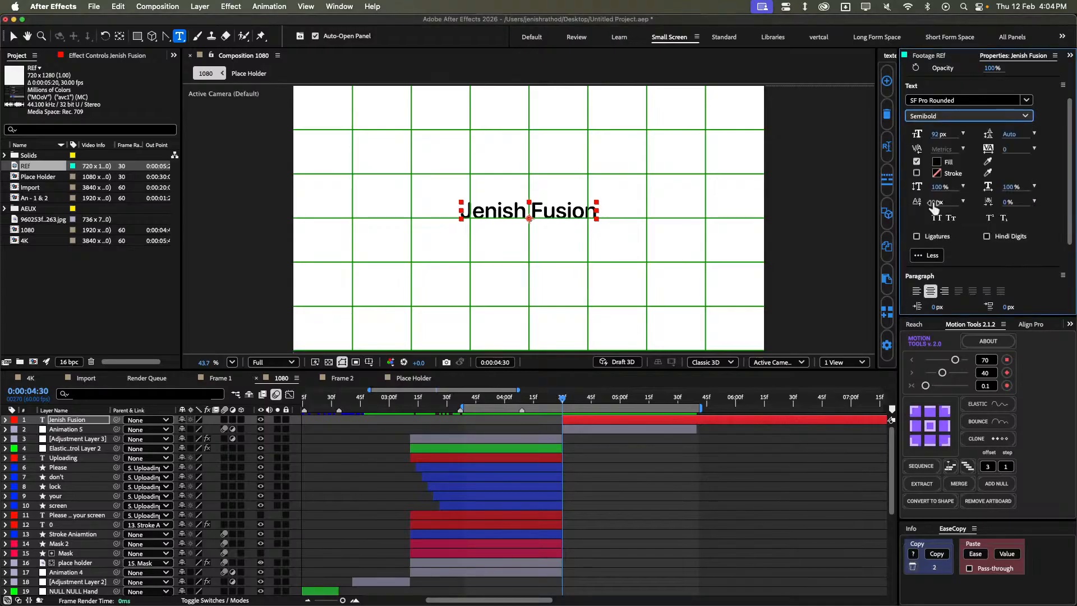
left_click(931, 427)
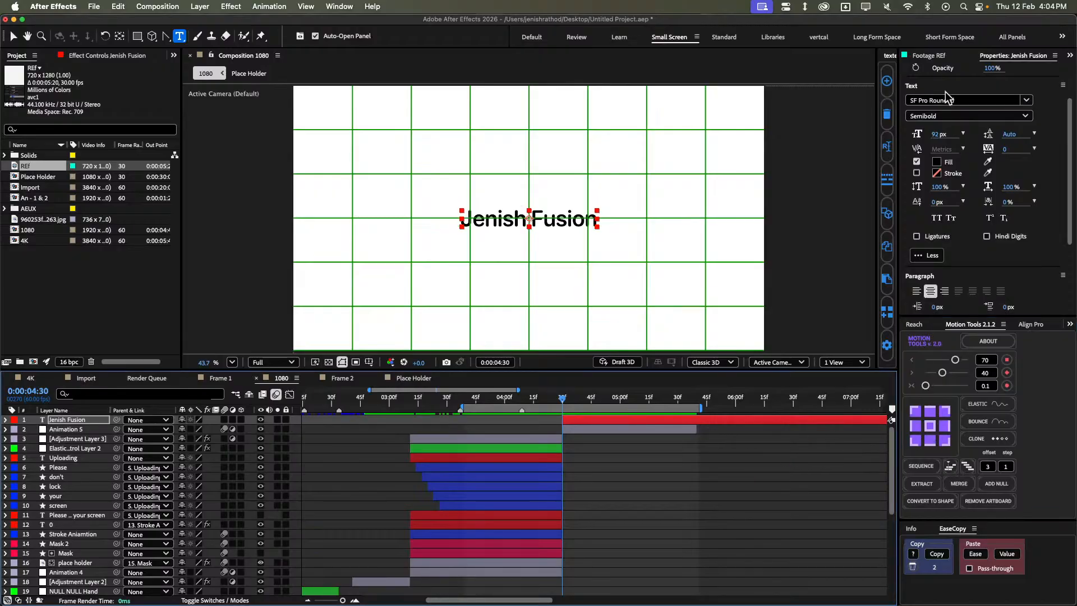
Split the brand text into separate word layers with Text-Break in Words mode and delete the original text layer.
scroll(938, 55, "up", 3)
left_click(987, 256)
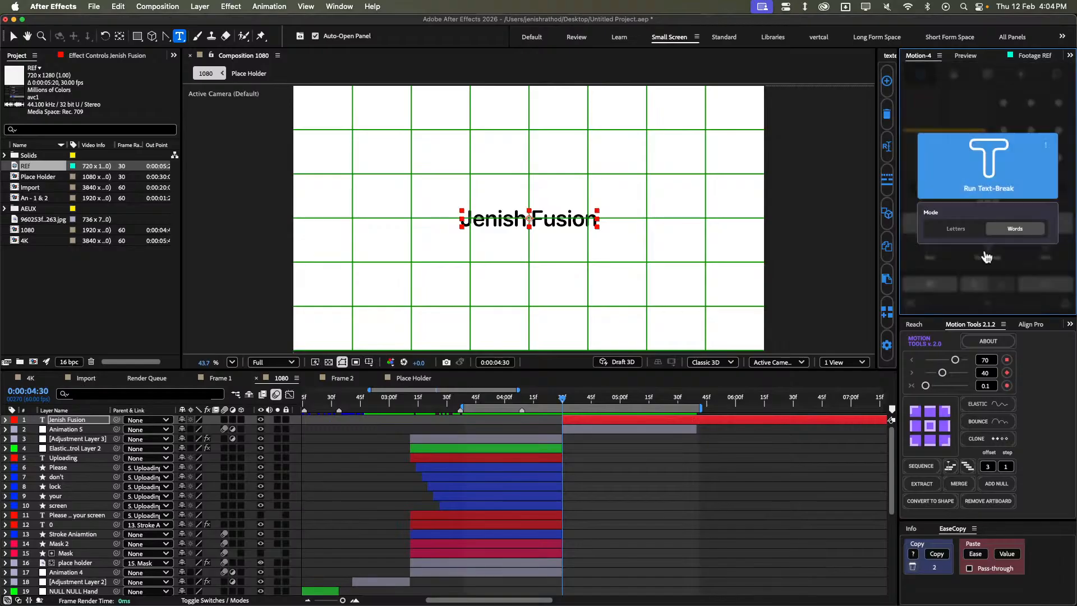
left_click(988, 168)
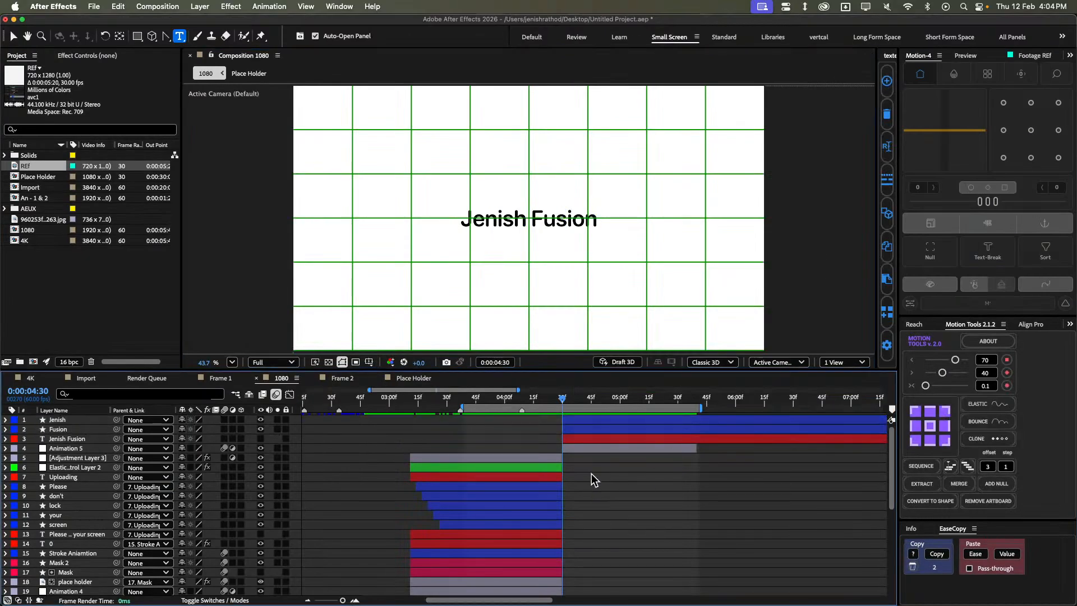
left_click(577, 440)
key("Delete")
Add Position keyframes to both word layers at 0:00:04:30 and 0:00:04:37.
left_click(587, 419)
left_click(578, 428, "shift")
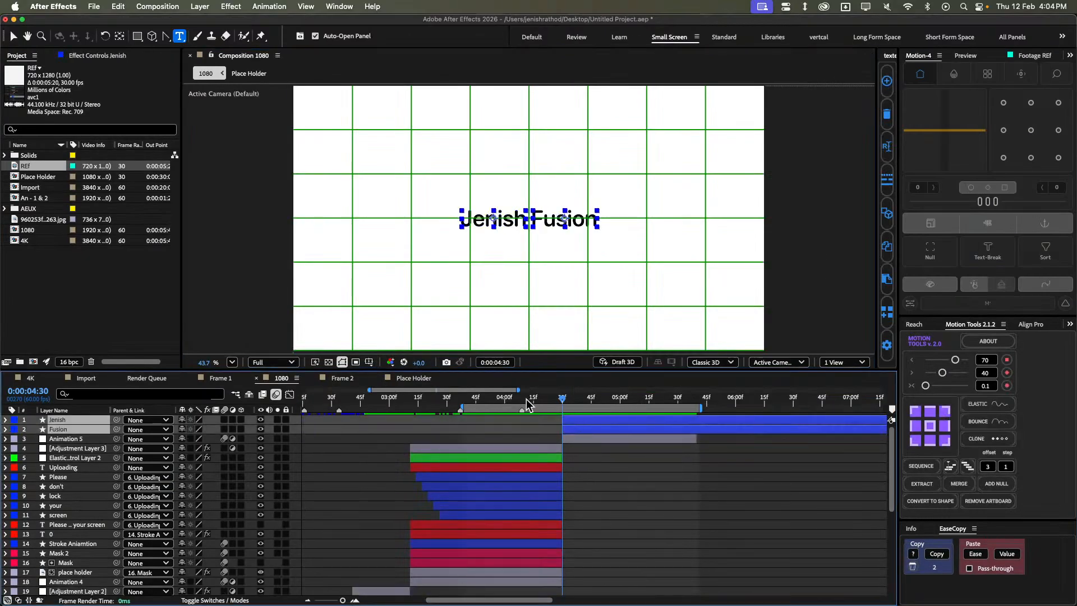
key("alt+shift+p")
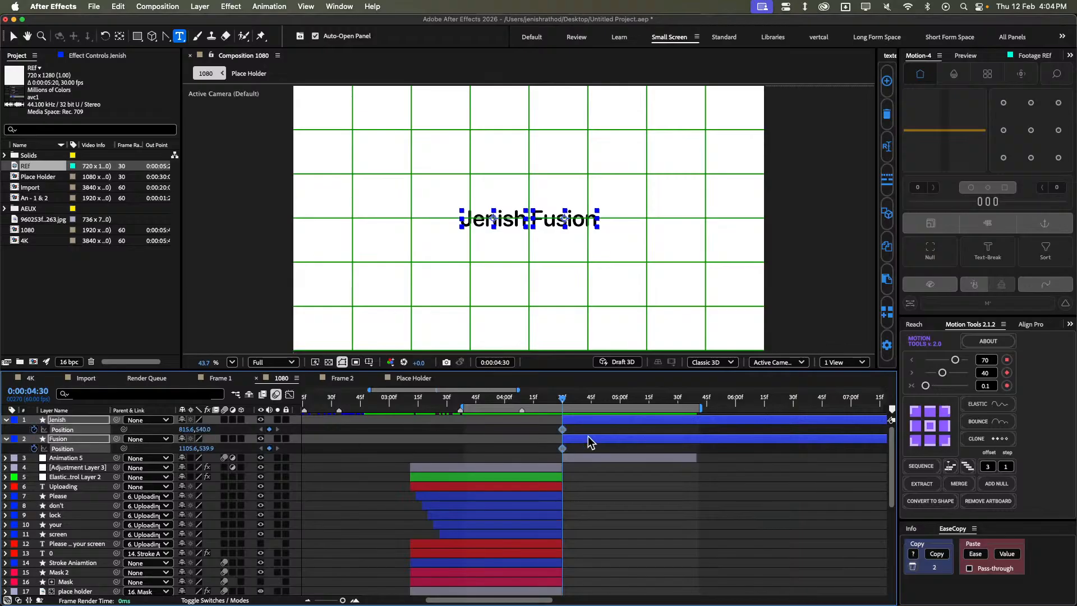
key("super+Right")
key("super+Right")
key("super+Right")
key("super+Right")
key("super+Right")
key("super+Right")
key("super+Right")
key("alt+shift+p")
Move both words 60 px down at their 0:00:04:30 Position keyframes and apply Easy Ease to those keyframes.
key("j")
key("shift+Down")
key("shift+Down")
key("shift+Down")
key("shift+Down")
key("shift+Down")
key("shift+Down")
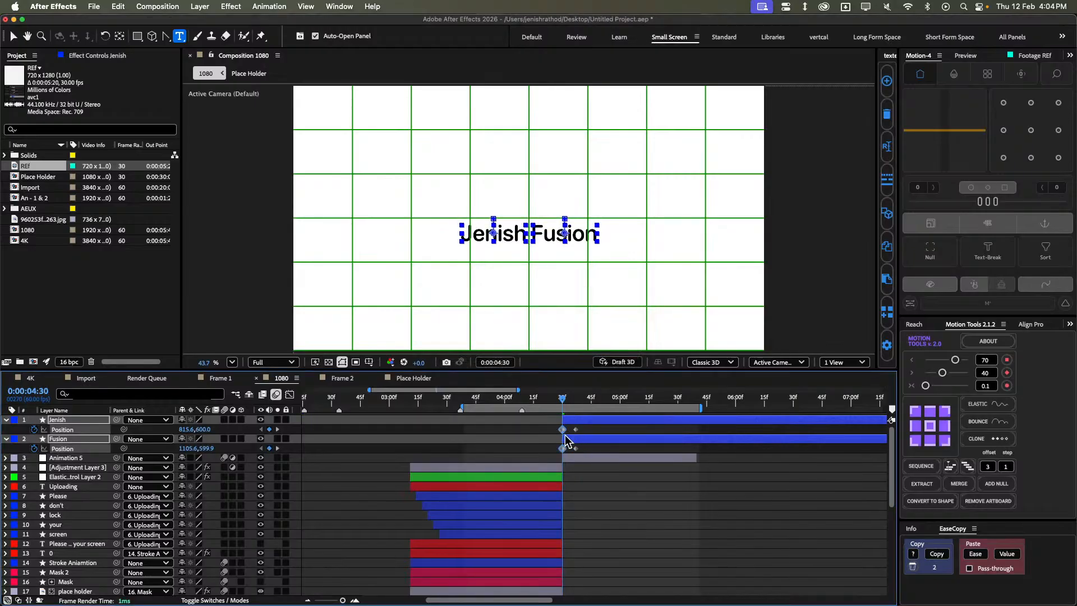
left_click_drag(548, 428, 566, 460)
key("F9")
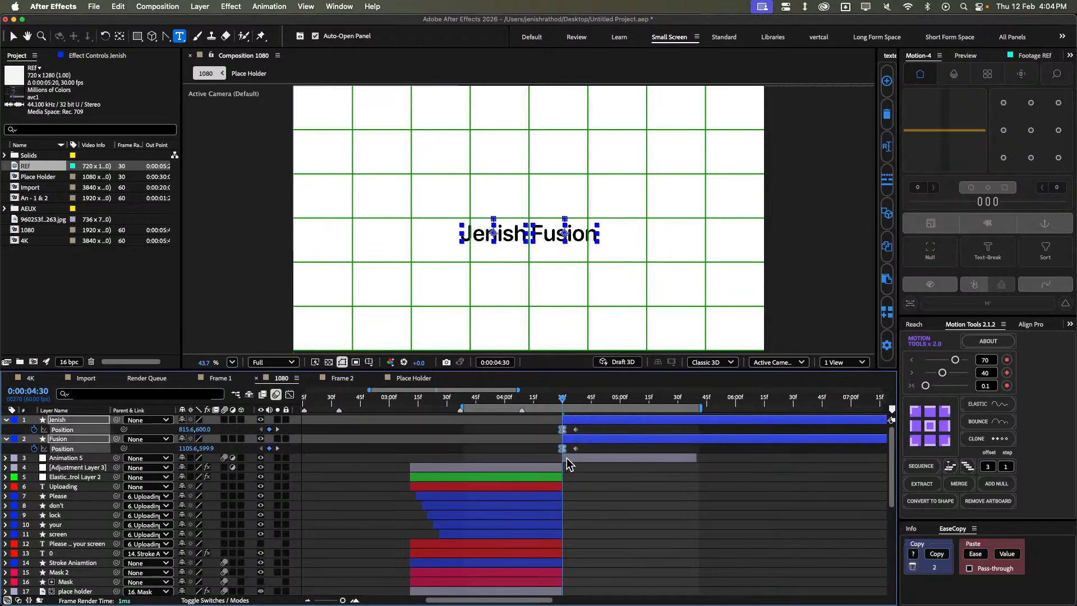
Add Scale keyframes to both word layers at 0:00:04:30 and move their anchor points to the bottom centre.
key("s")
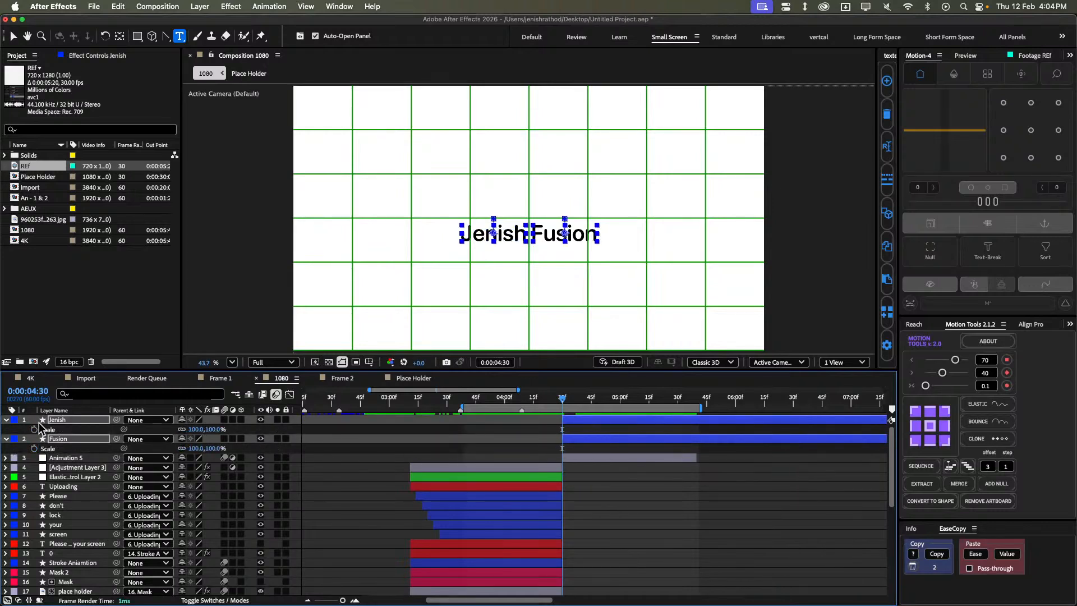
left_click_drag(39, 423, 32, 452)
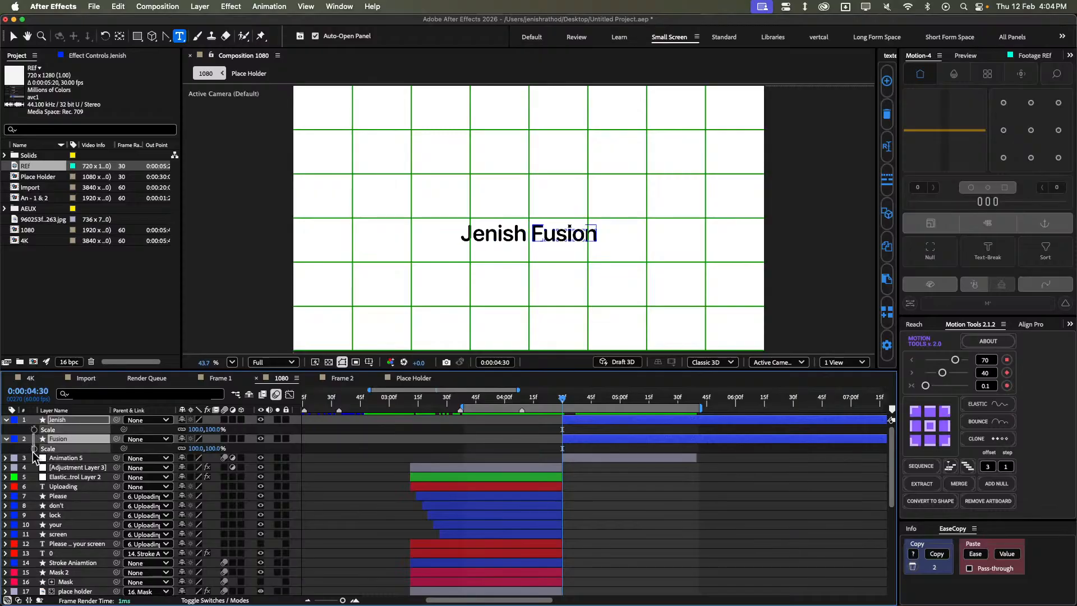
left_click(34, 429)
left_click(34, 448)
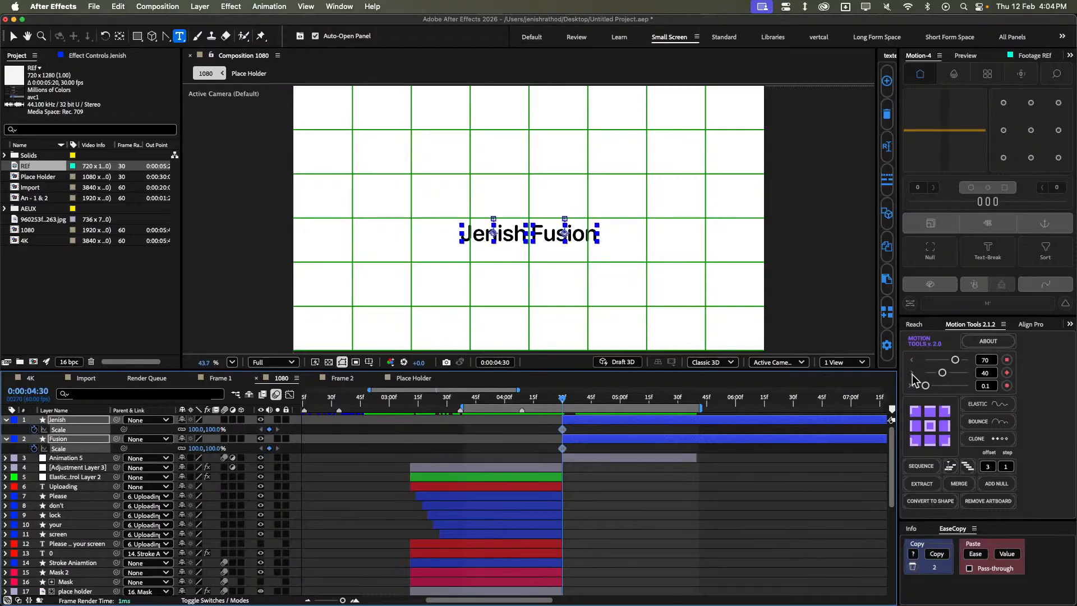
left_click(930, 440)
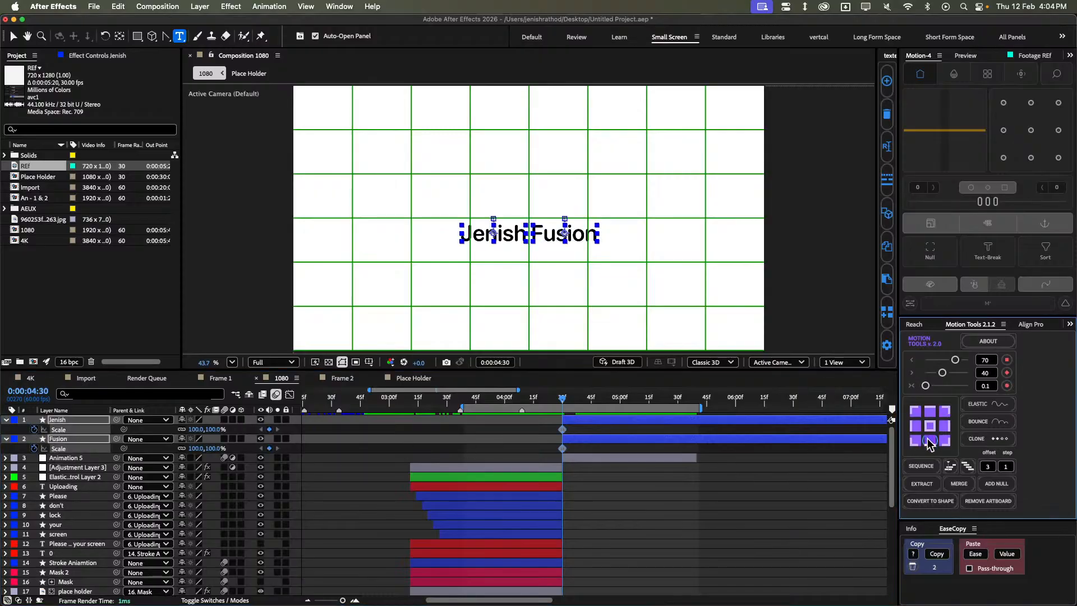
left_click(615, 489)
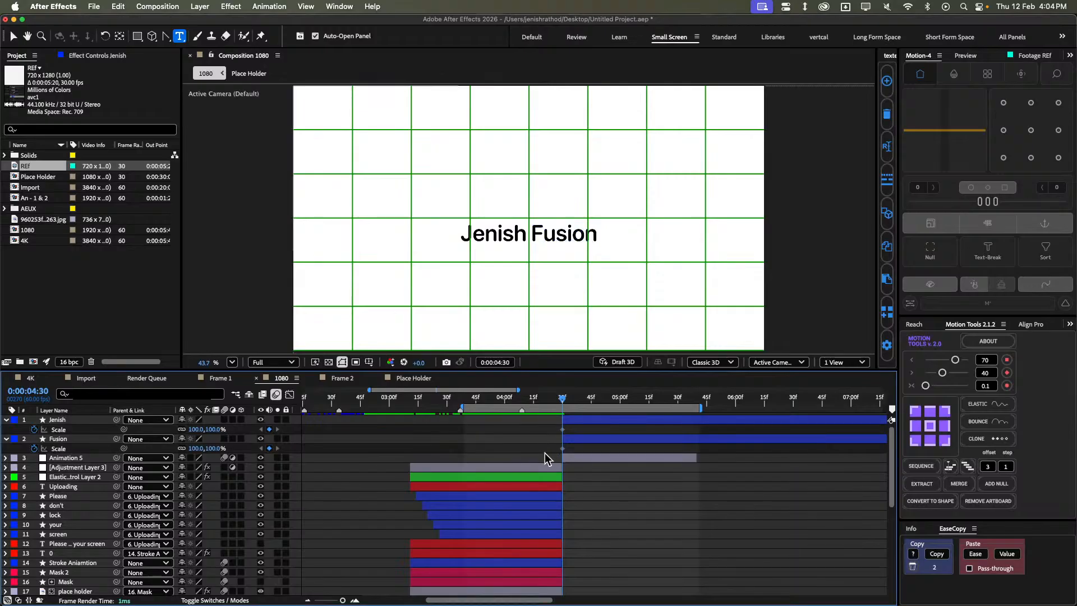
Add Scale keyframes to both word layers seven frames further on, at 0:00:04:37.
key("Page_Down")
key("Page_Down")
key("Page_Down")
key("Page_Down")
key("Page_Down")
key("Page_Down")
key("Page_Down")
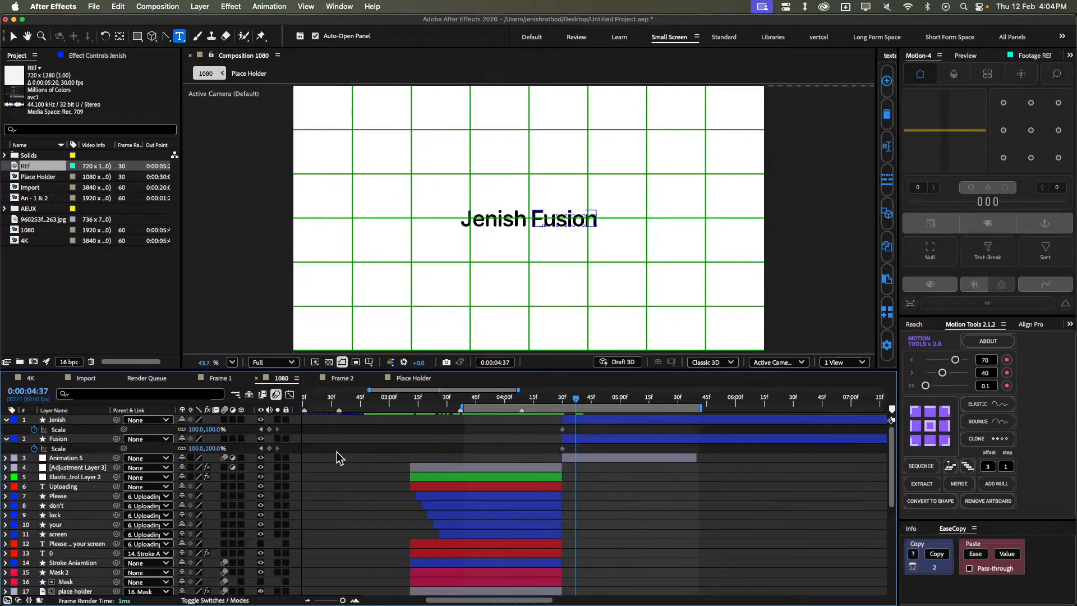
left_click(269, 430)
left_click(269, 448)
Add a third Scale keyframe to each of the two word layers at 0:00:04:44.
key("shift+Page_Down")
key("Page_Up")
key("Page_Up")
key("Page_Up")
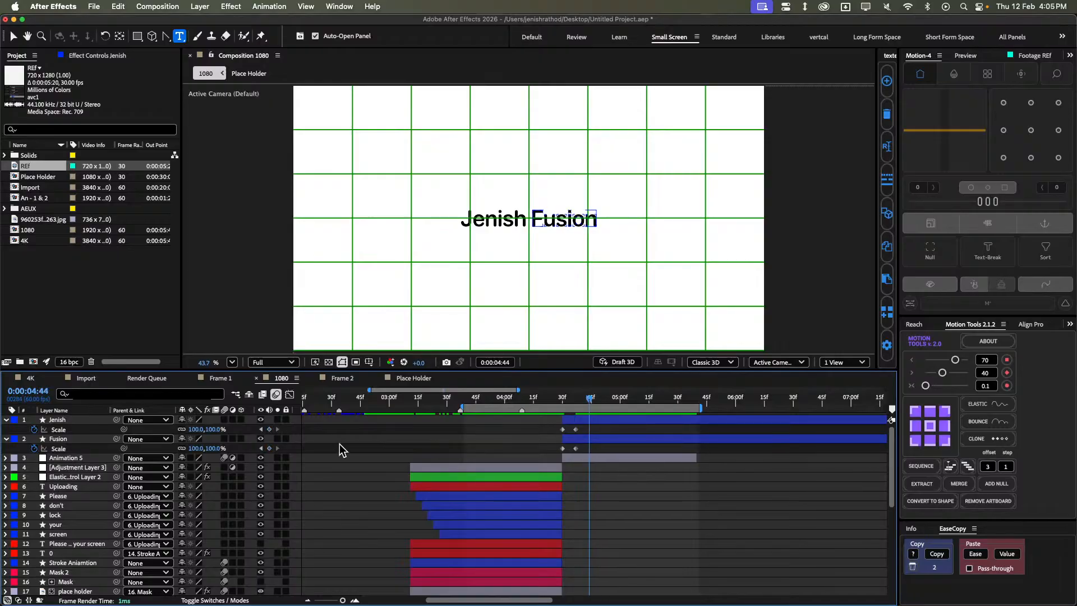
key("alt+shift+s")
Set the first word layer's horizontal Scale to 110% at its 0:00:04:37 keyframe.
key("j")
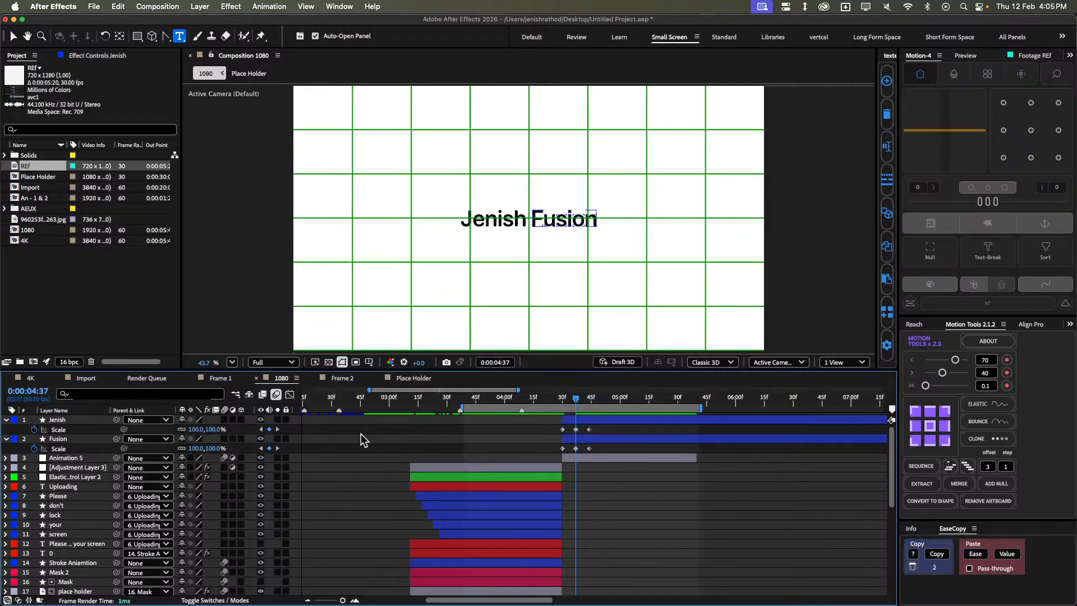
left_click(200, 429)
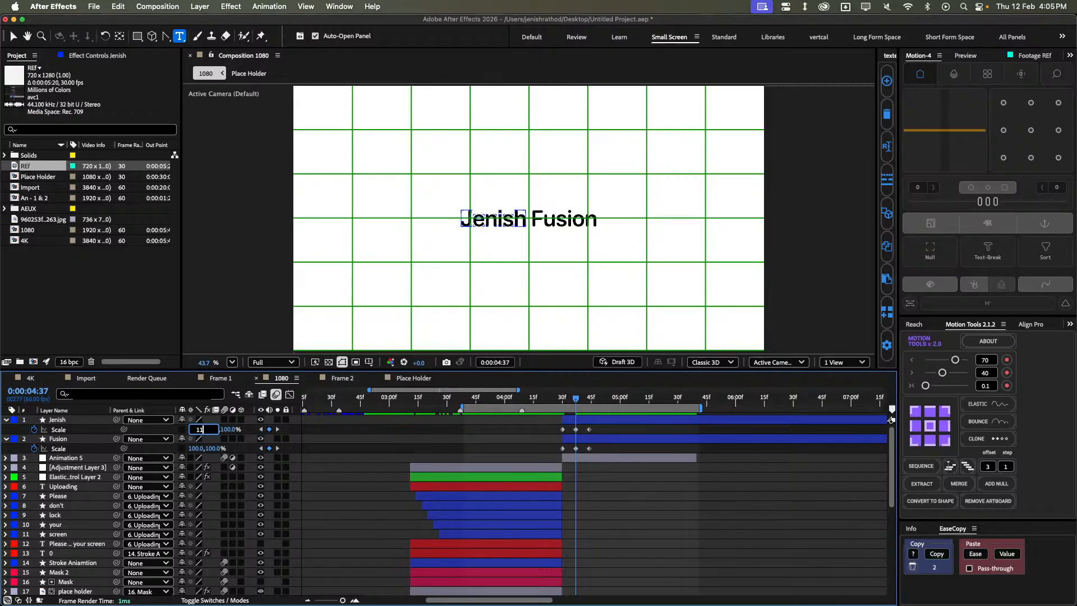
type("110")
key("Return")
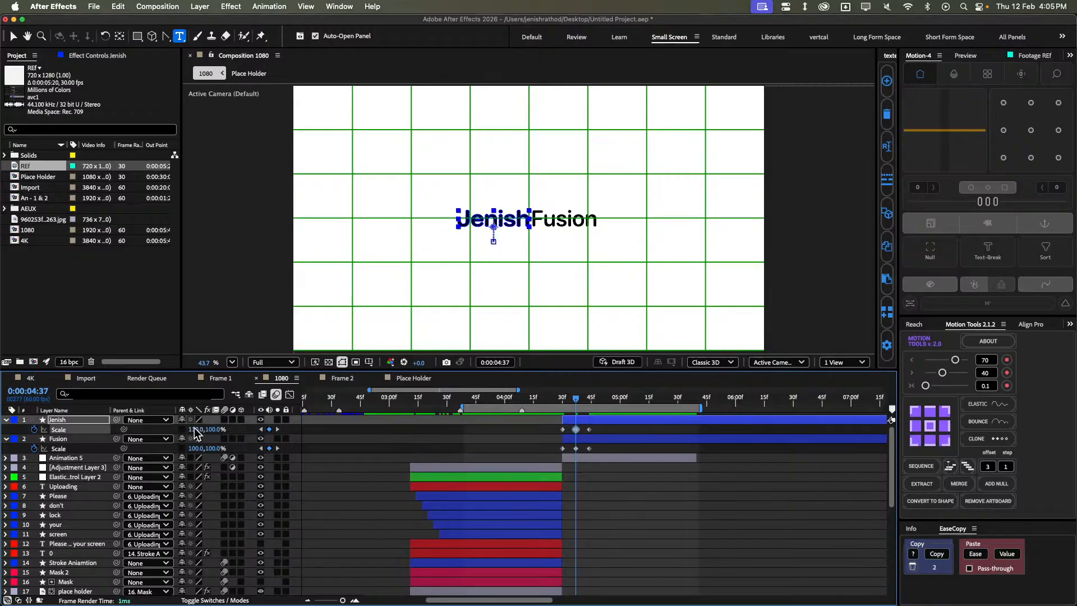
At 0:00:04:37, set the first word layer's vertical Scale to 90% and the second word layer's Scale to 110%, 90%.
left_click(218, 430)
type("90")
key("Return")
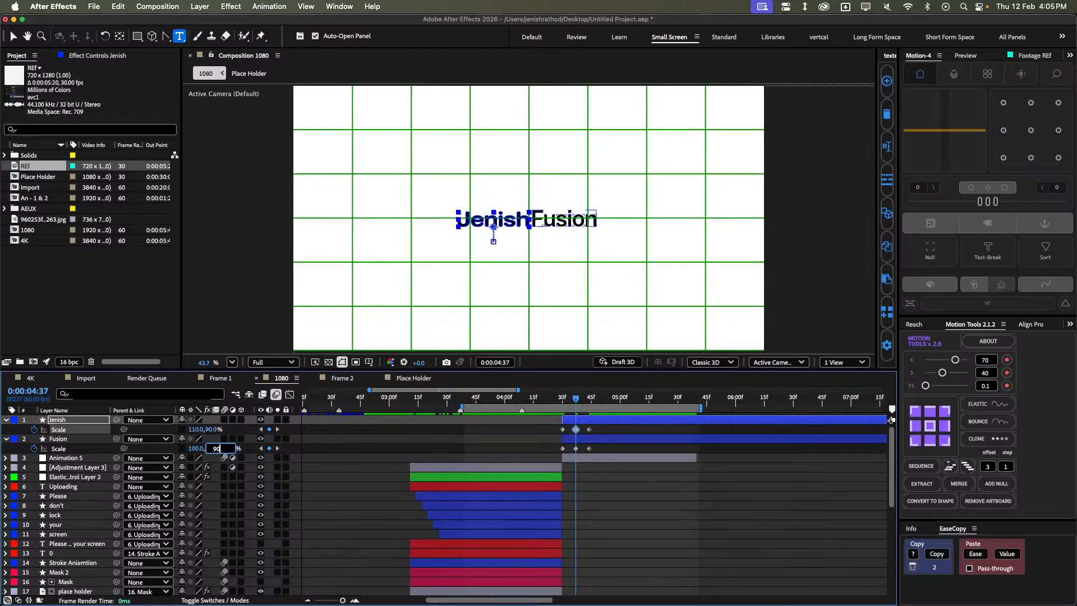
key("Return")
left_click(349, 446)
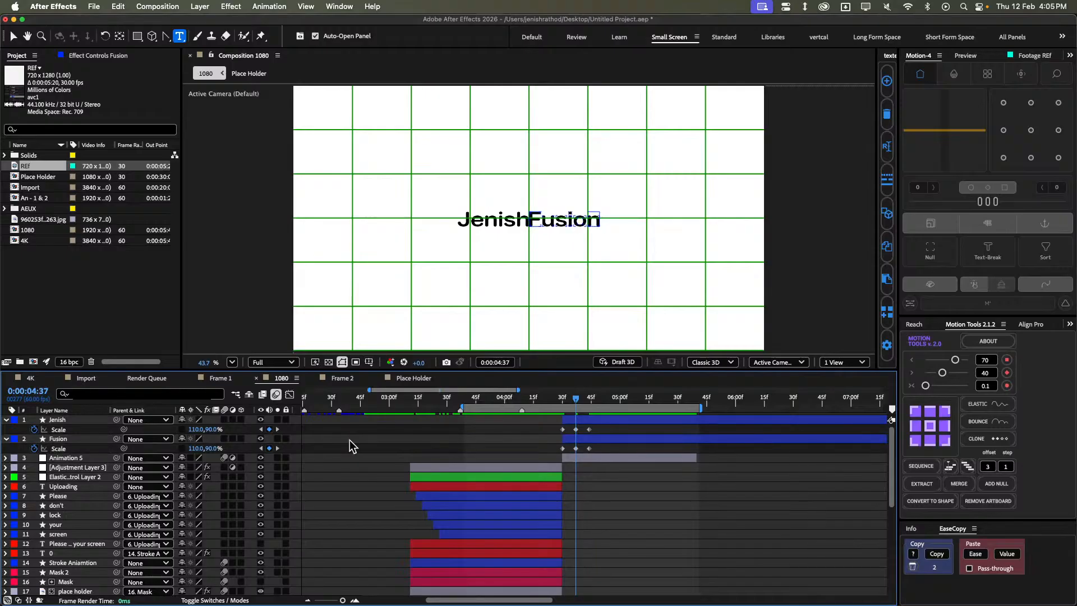
Set the Scale of both word layers to 90% horizontal and 110% vertical at their first keyframe, 0:00:04:30.
key("j")
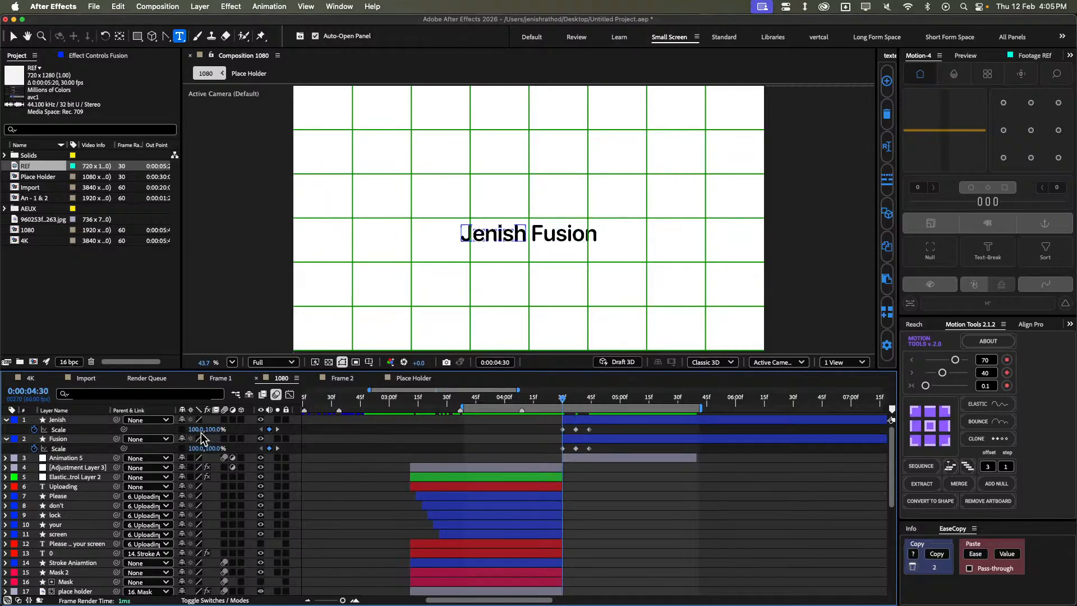
type("90")
key("Return")
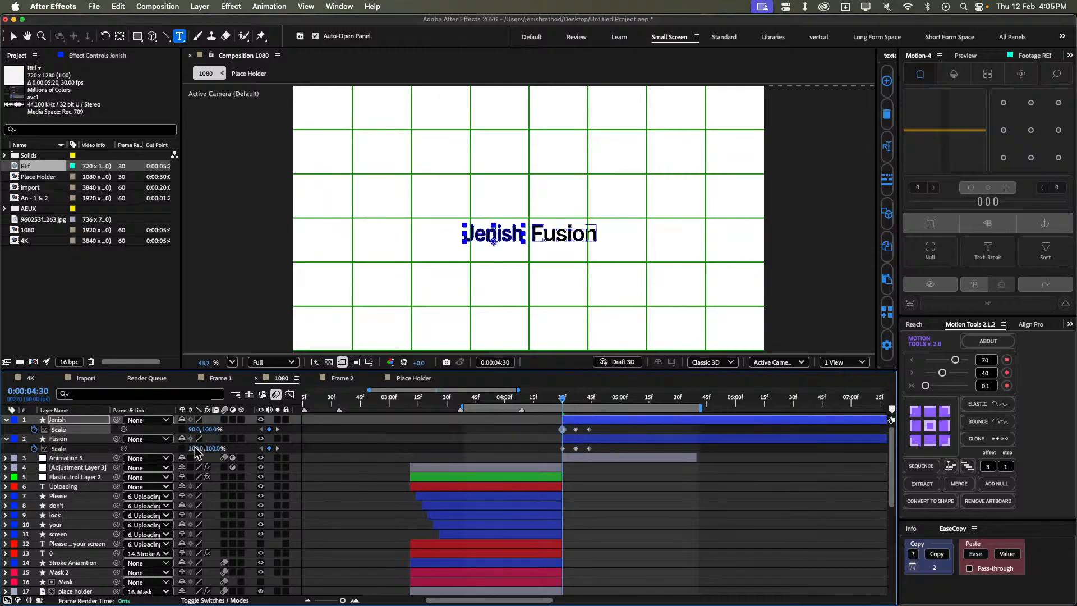
left_click(195, 449)
type("90")
key("Return")
left_click(211, 429)
type("110")
key("Return")
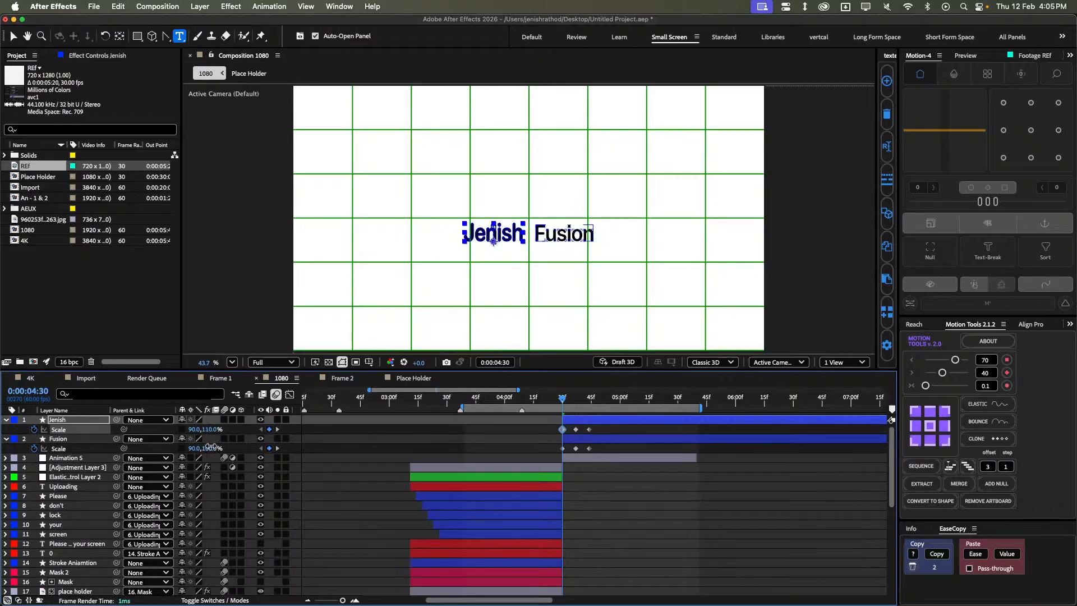
left_click(317, 447)
Apply Easy Ease to the first two Scale keyframes of both word layers.
left_click_drag(542, 431, 582, 457)
key("F9")
left_click(534, 442)
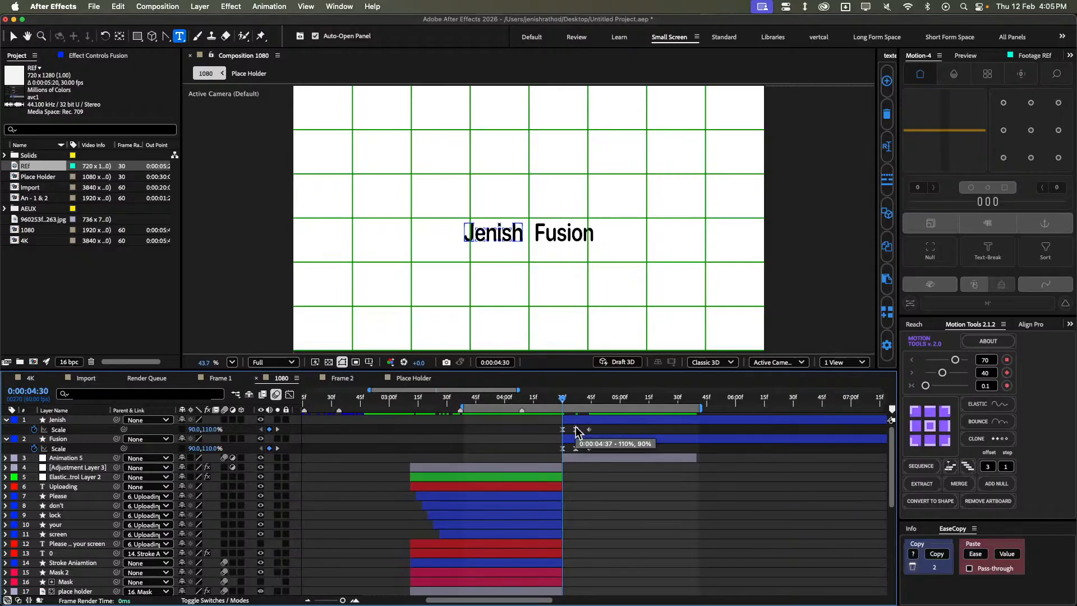
Shift the Position keyframes of both word layers five frames later so the rise starts at 0:00:04:35.
left_click(581, 422)
left_click(573, 440, "shift")
key("u")
left_click(562, 430)
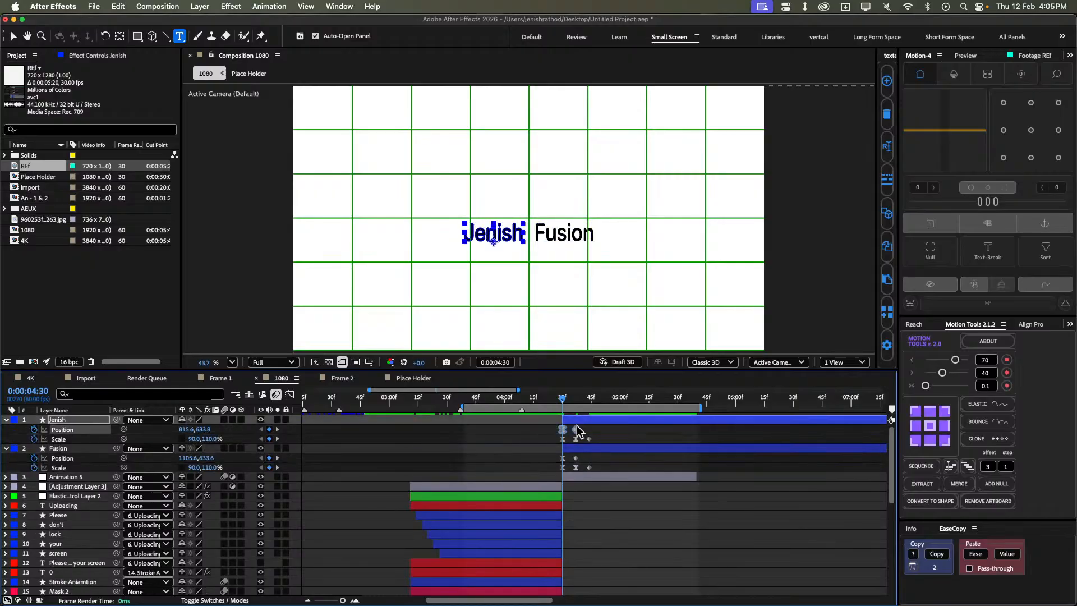
left_click(562, 458, "shift")
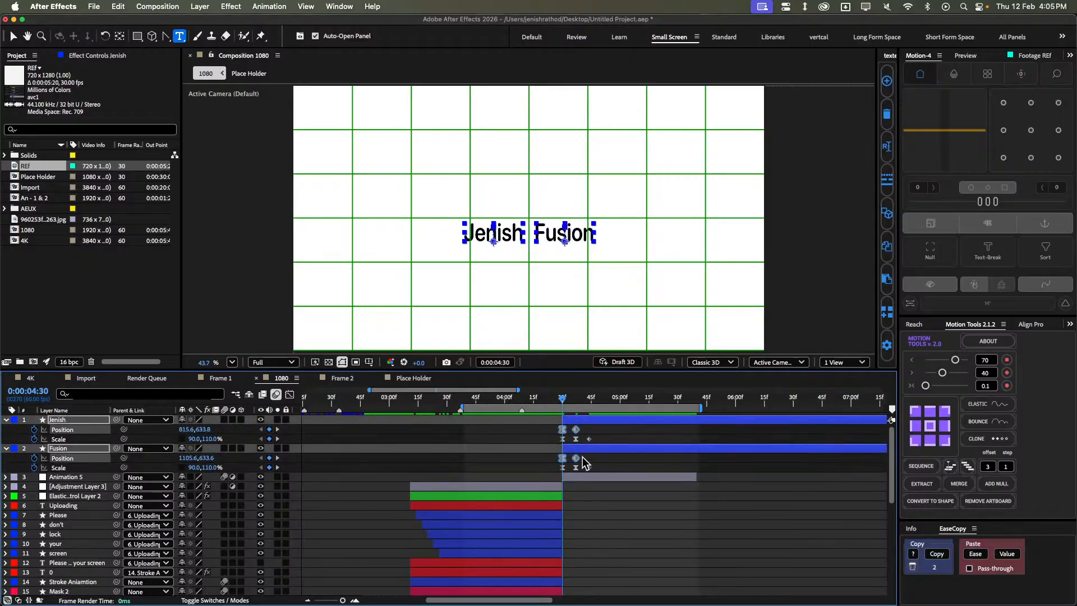
key("alt+shift+Right")
key("alt+Left")
key("alt+Left")
key("alt+Left")
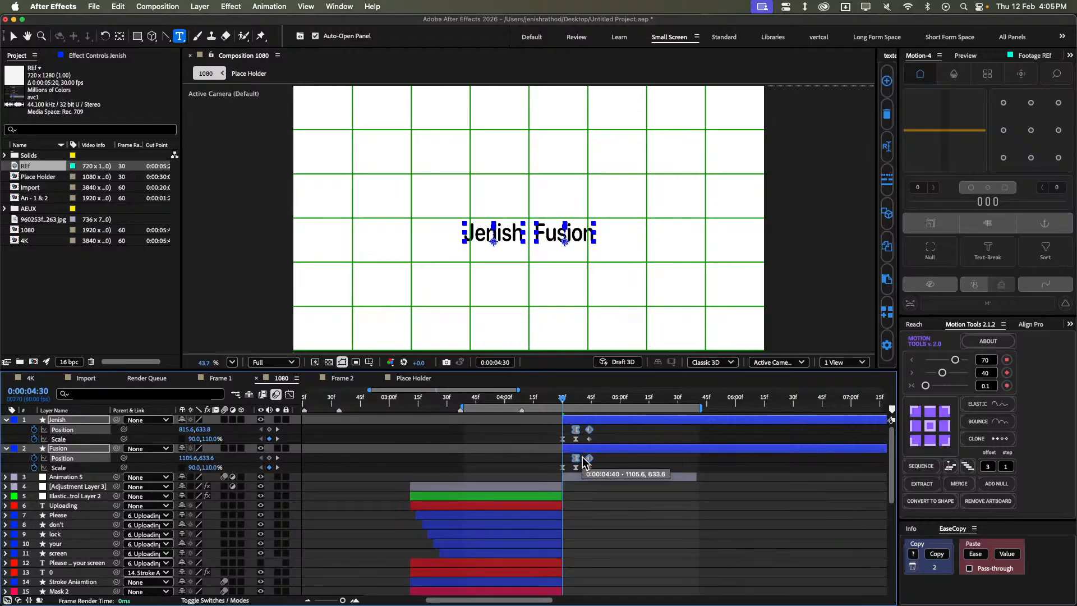
key("alt+Left")
key("alt+Left")
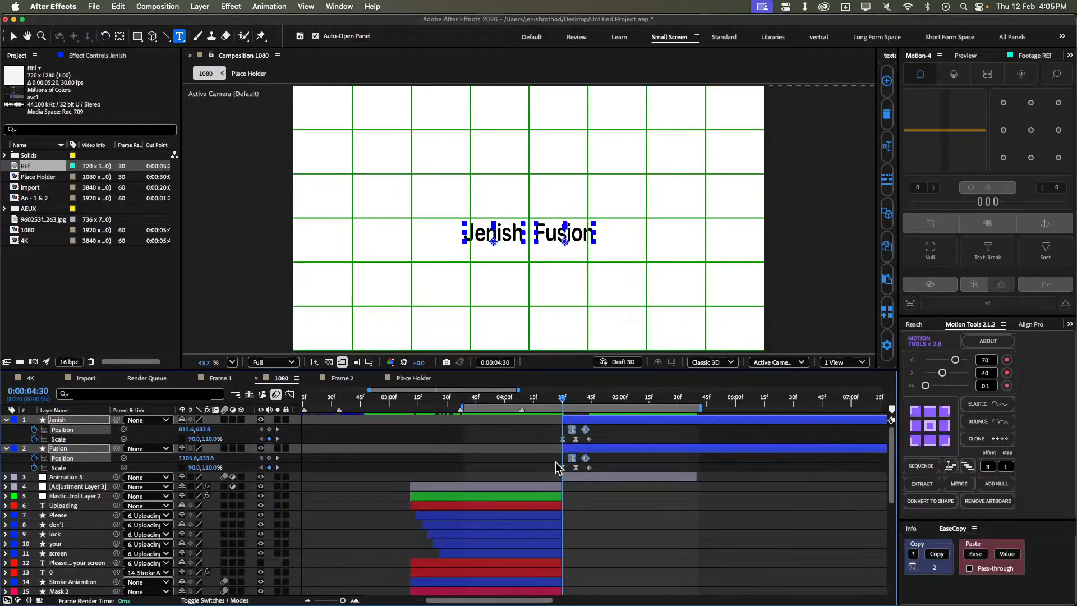
Animate the Opacity of both word layers from 0% at 0:00:04:30 to 100% at 0:00:04:44.
key("alt+shift+t")
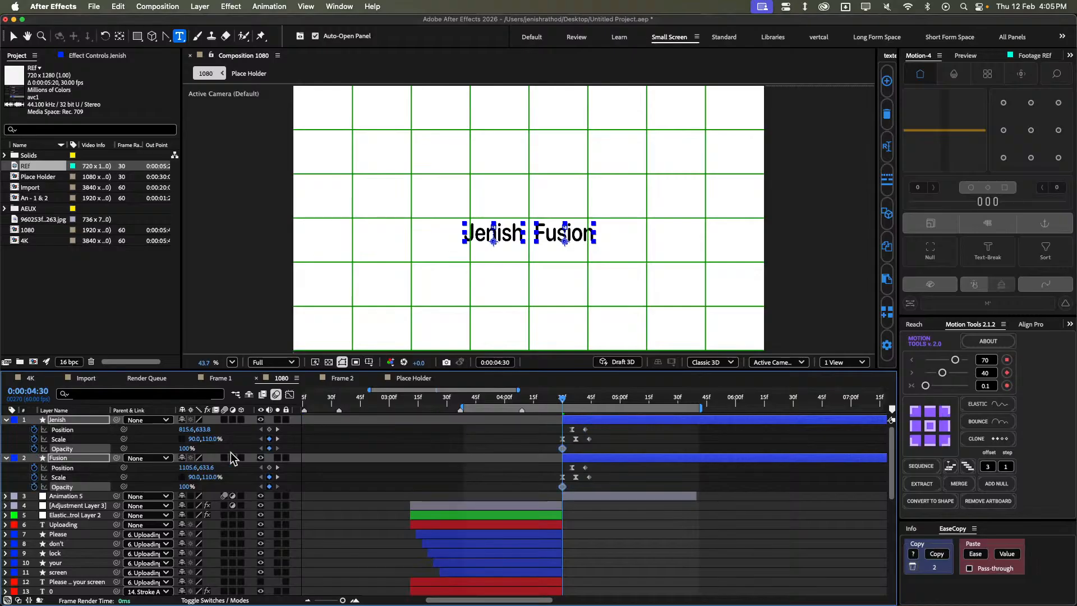
left_click_drag(183, 449, 55, 459)
key("space")
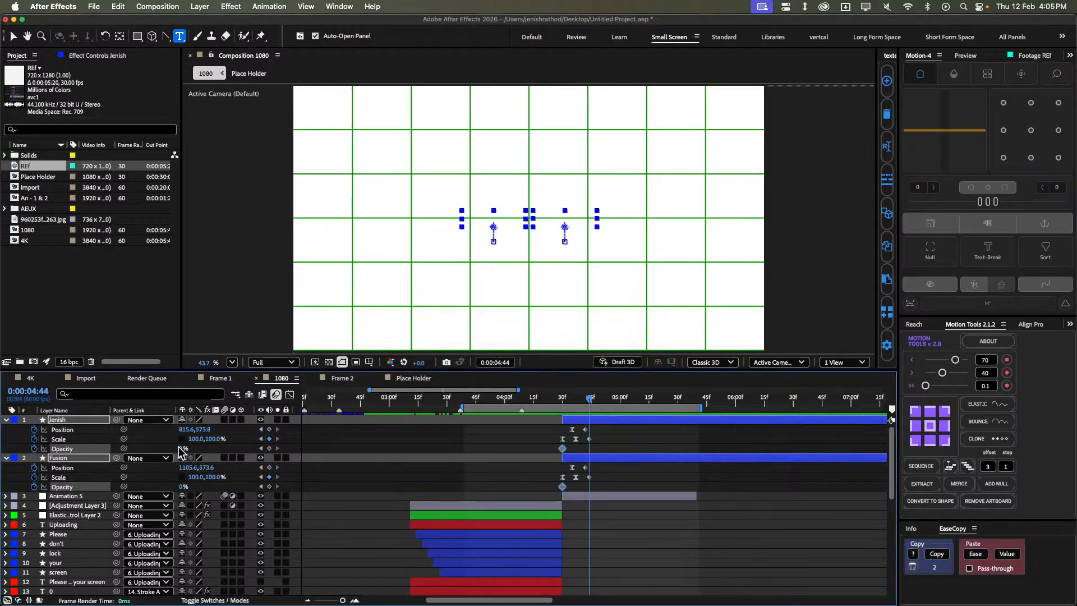
left_click(179, 448)
left_click_drag(179, 448, 293, 453)
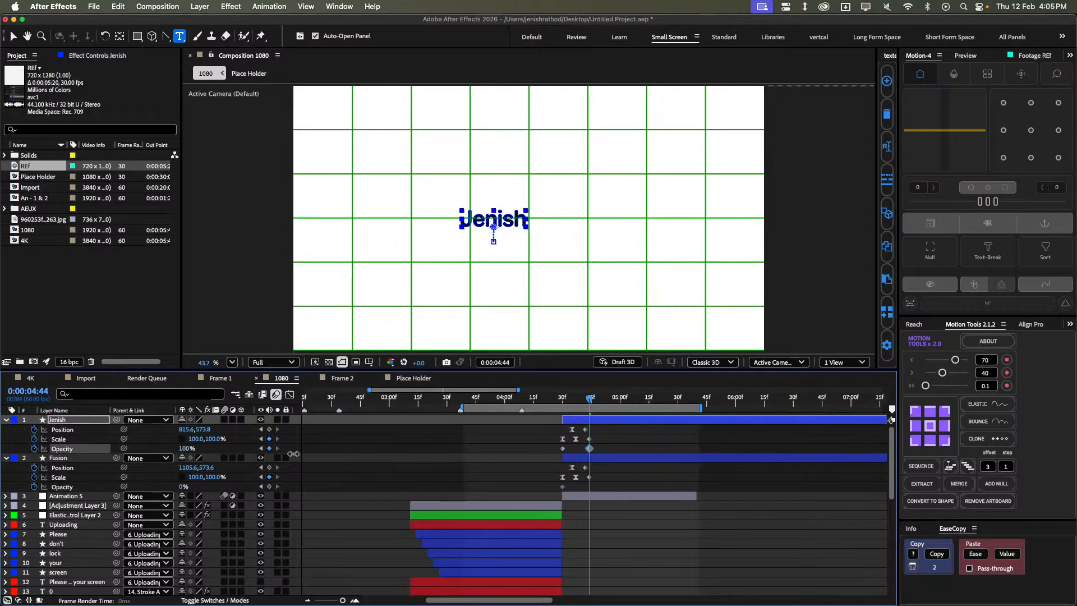
left_click_drag(183, 486, 400, 483)
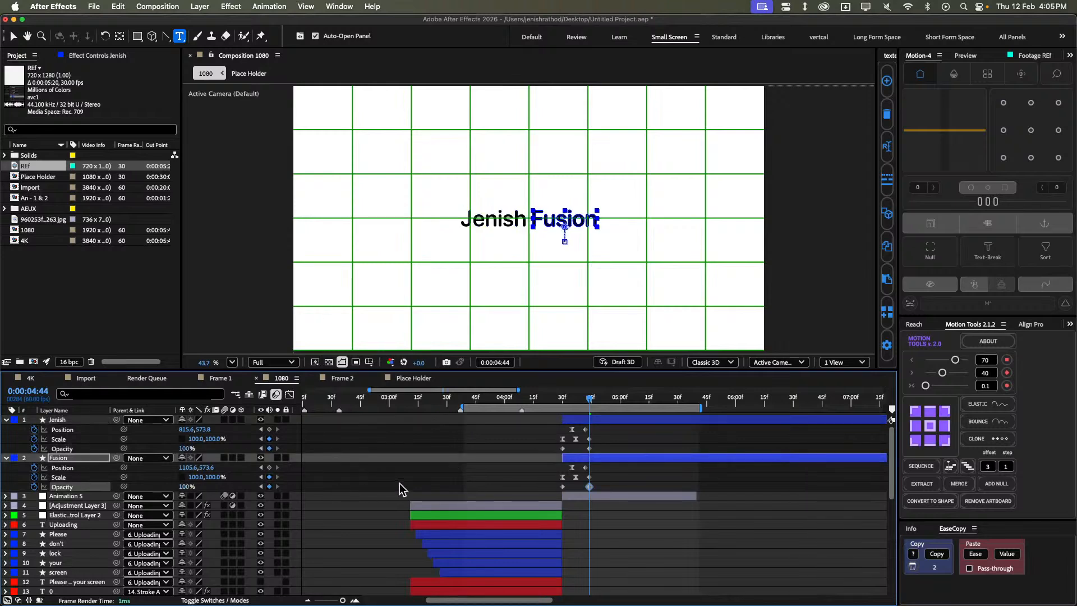
Apply Easy Ease to the Opacity keyframes of both word layers and collapse their properties.
key("u")
left_click(565, 419)
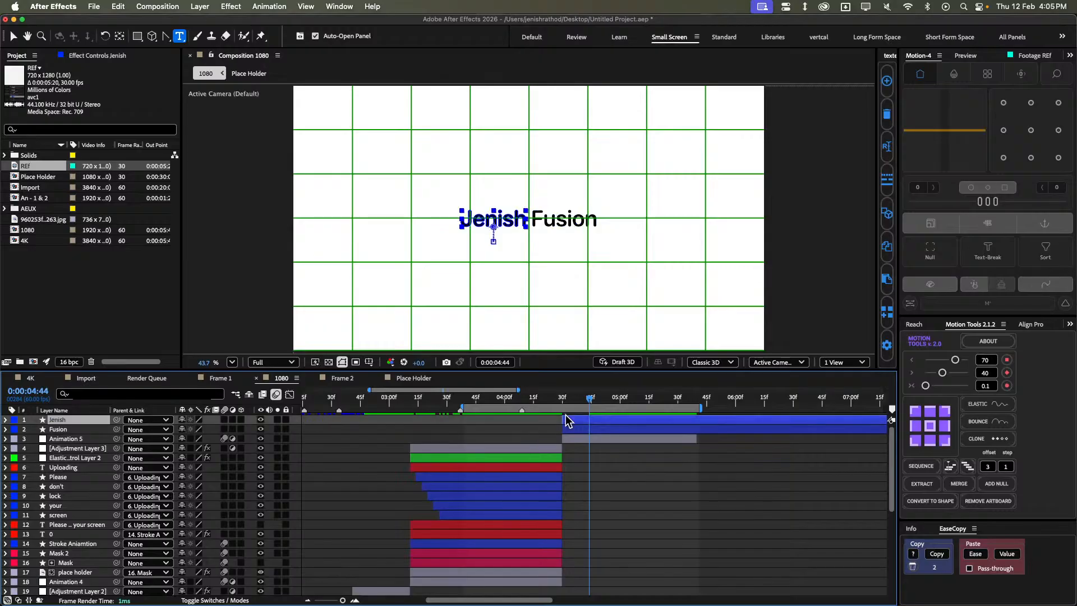
left_click(571, 429, "shift")
left_click_drag(526, 421, 571, 434)
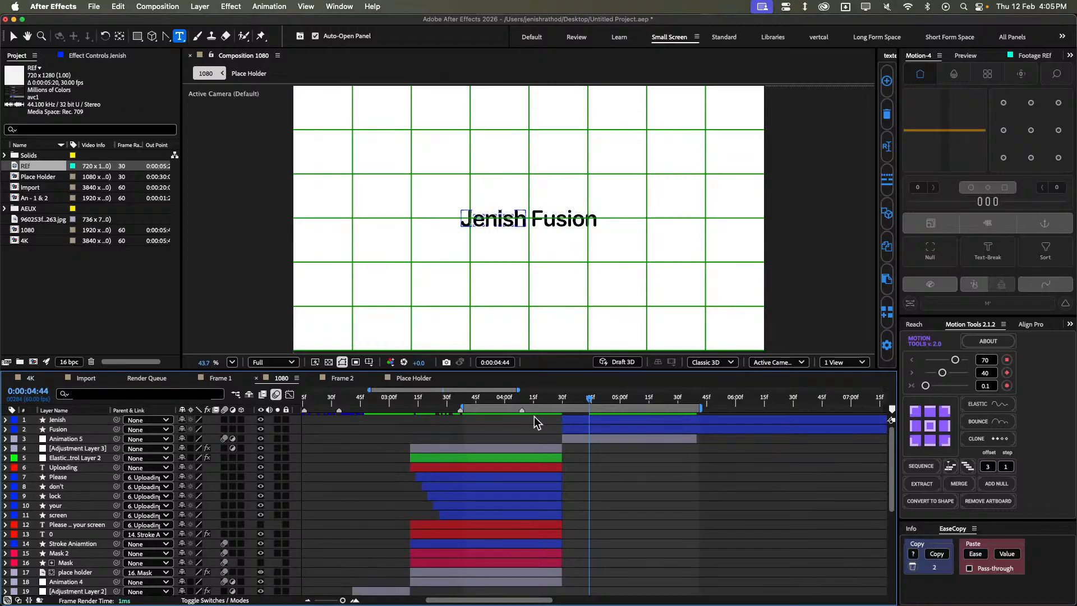
left_click(568, 421)
left_click(576, 427, "shift")
key("u")
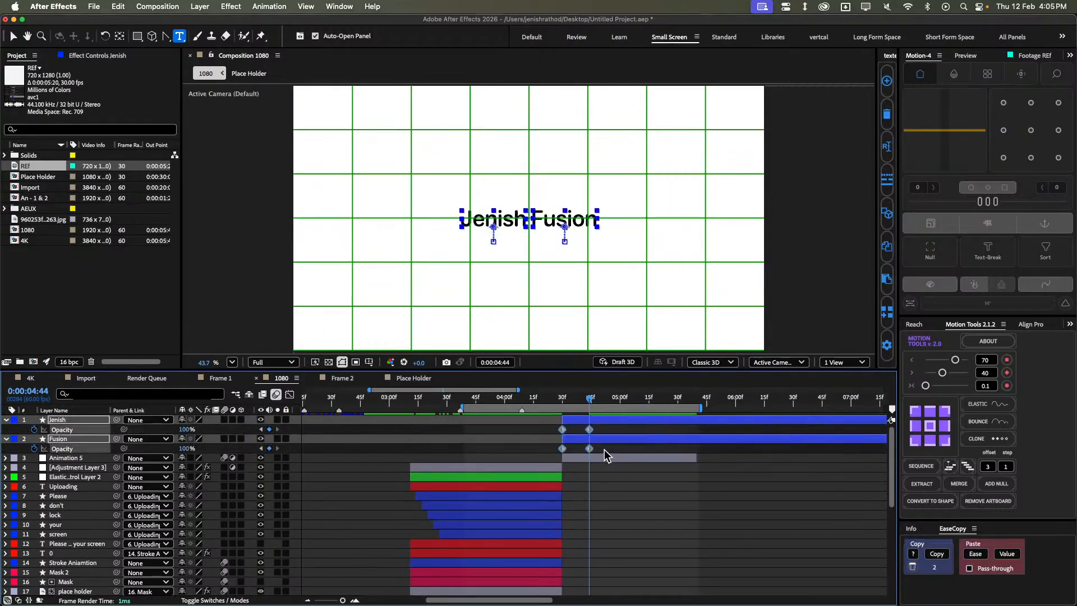
left_click(533, 433)
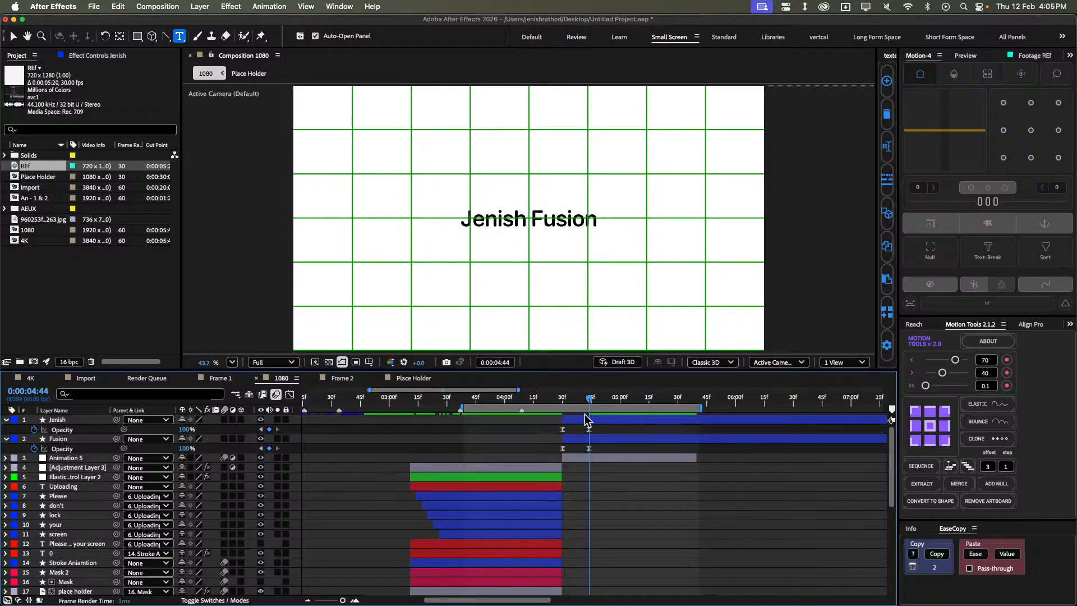
key("u")
left_click(581, 420)
left_click(524, 428)
key("u")
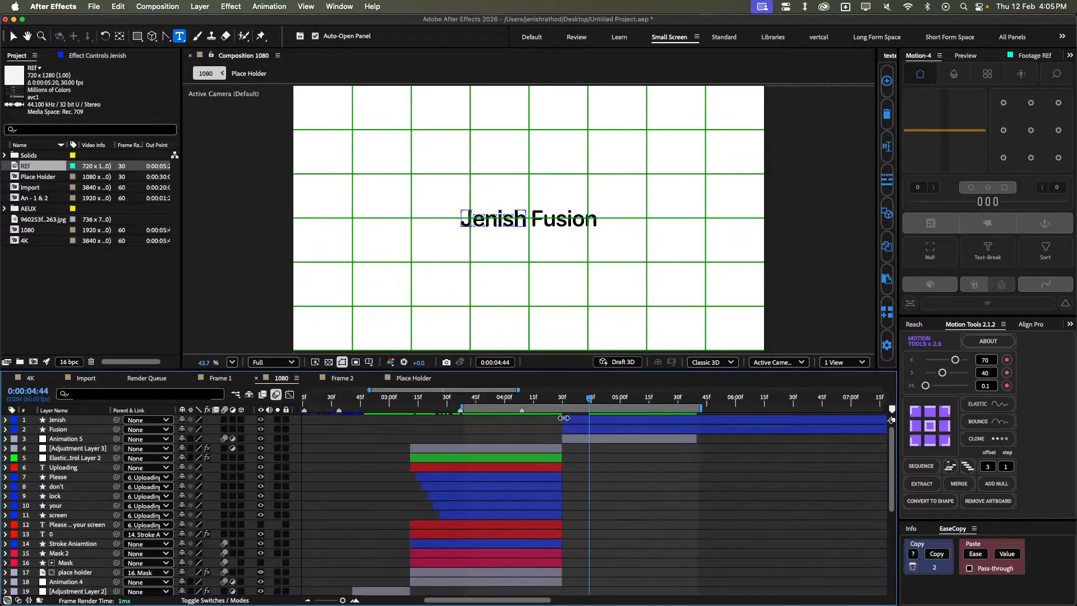
Sequence the two word layers with a 3-frame offset and preview the closing text animation.
left_click(566, 420)
left_click(568, 430, "shift")
left_click(925, 468)
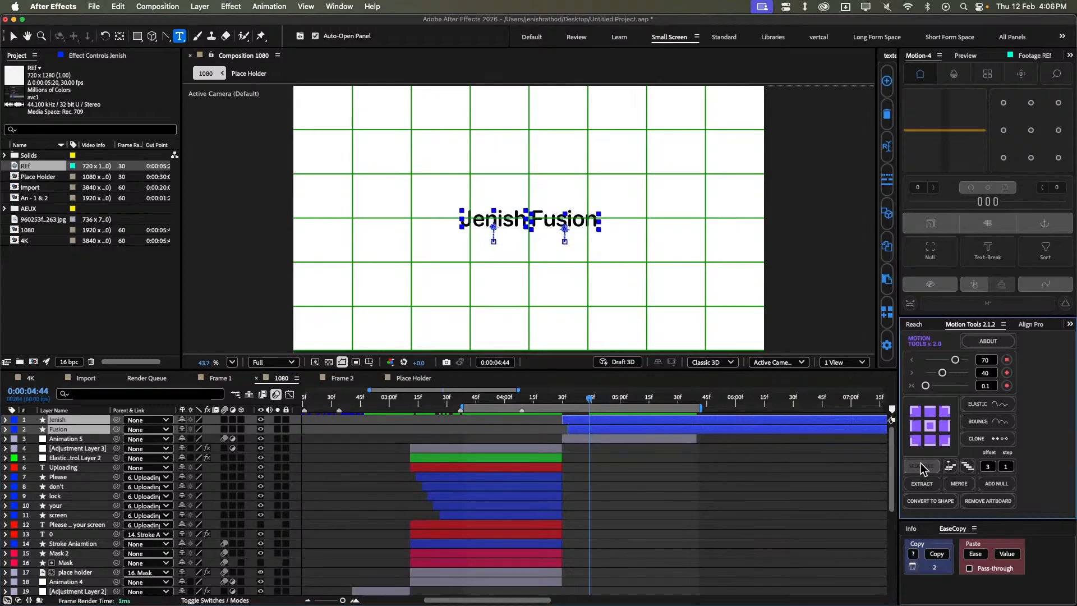
left_click(710, 522)
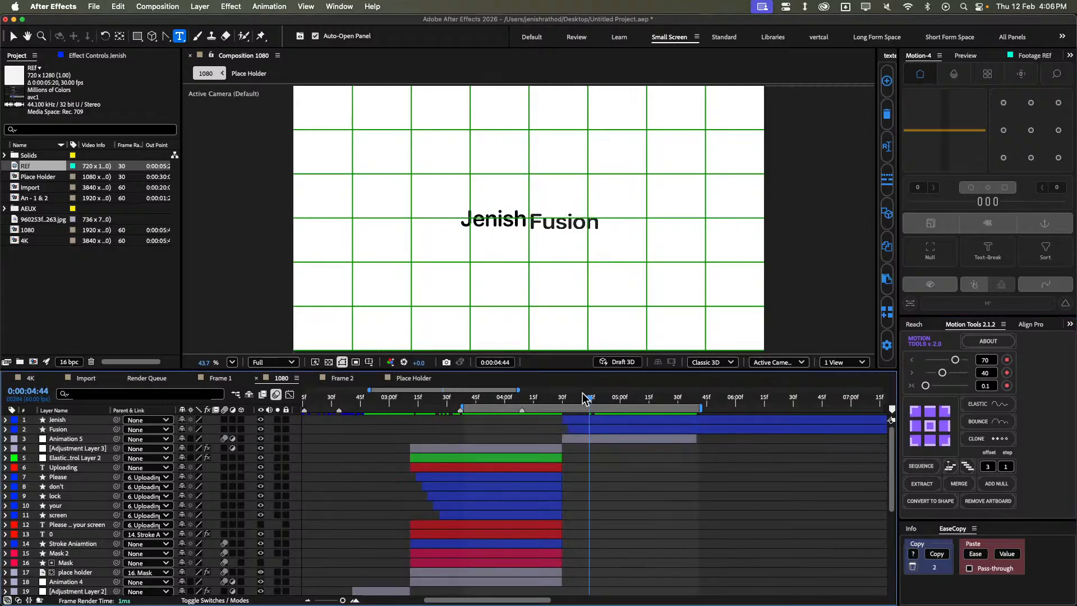
left_click_drag(589, 398, 525, 398)
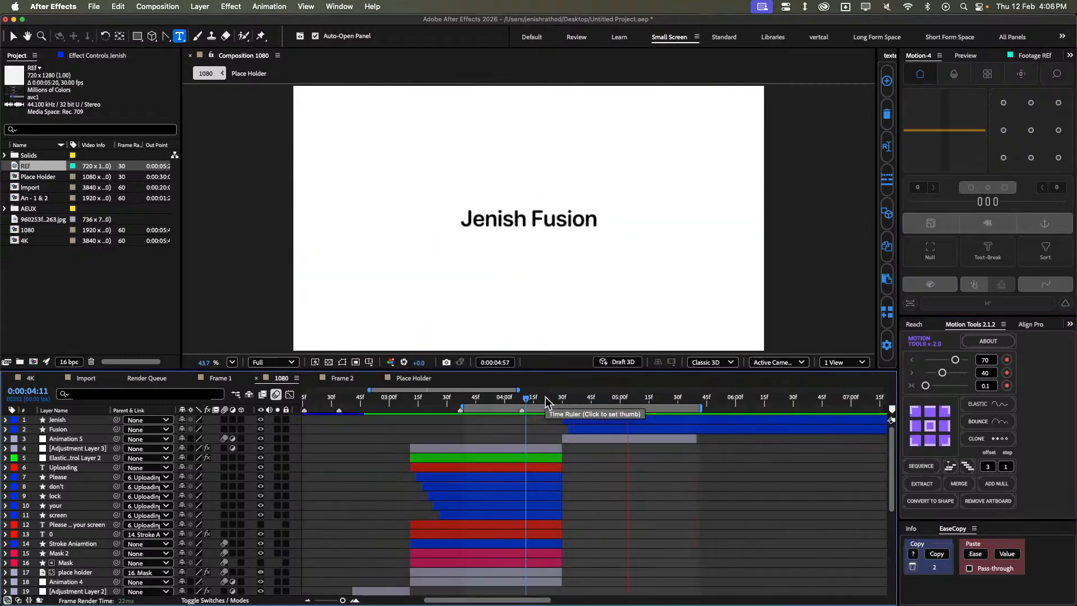
Apply the Elastic preset of Motion Tools to the Position and Scale keyframes of both word layers.
left_click(570, 398)
left_click(578, 421)
left_click(565, 428, "shift")
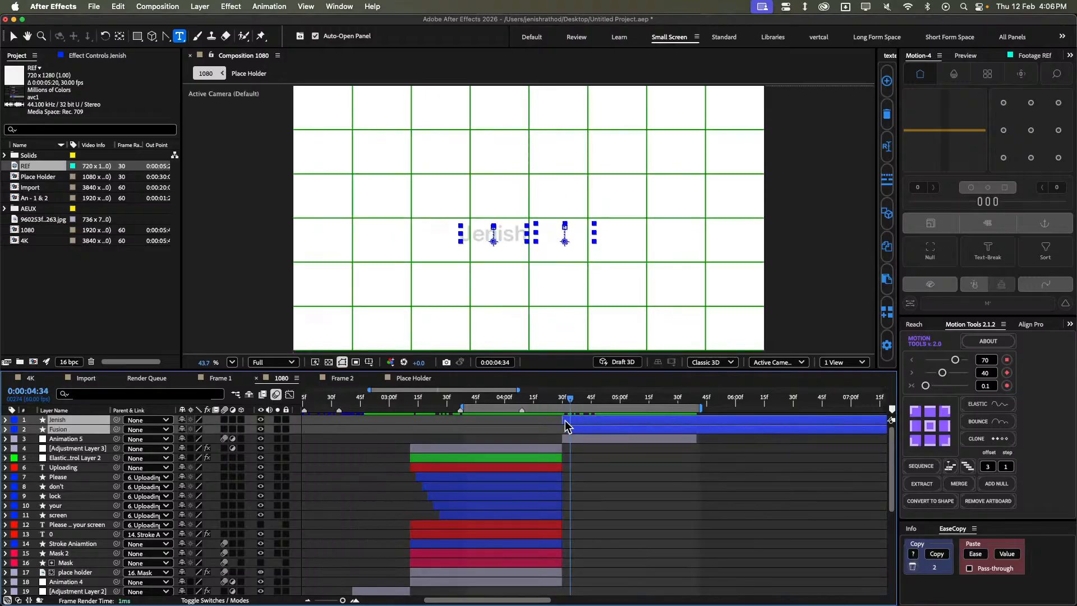
key("u")
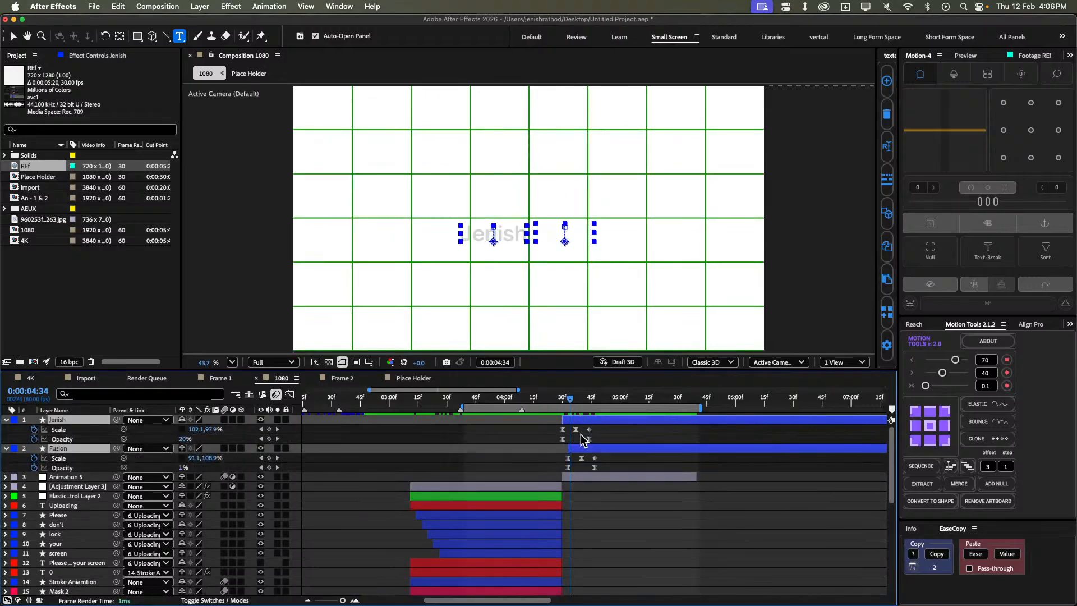
key("shift+p")
key("shift+t")
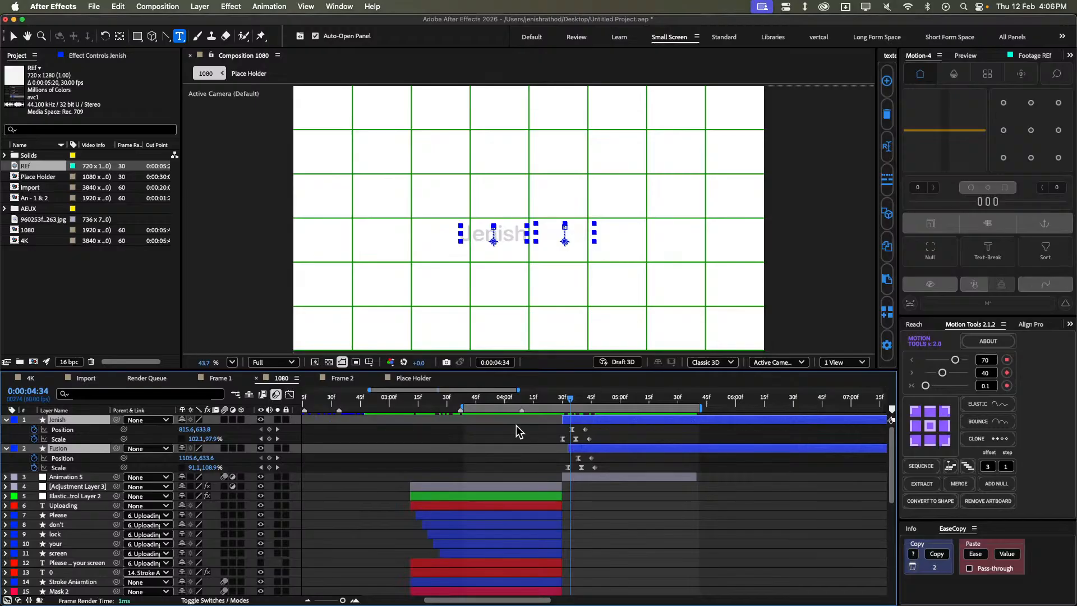
left_click_drag(516, 425, 623, 475)
left_click(978, 404)
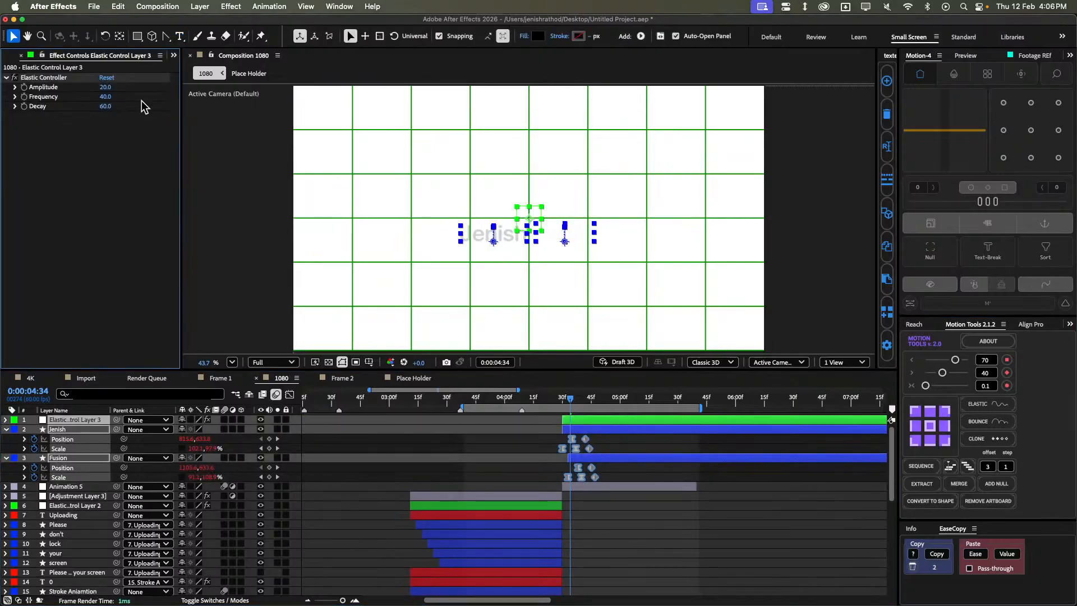
Set the new Elastic Controller's Amplitude to 10 and preview the closing text animation.
left_click(105, 88)
type("10")
left_click(120, 184)
key("space")
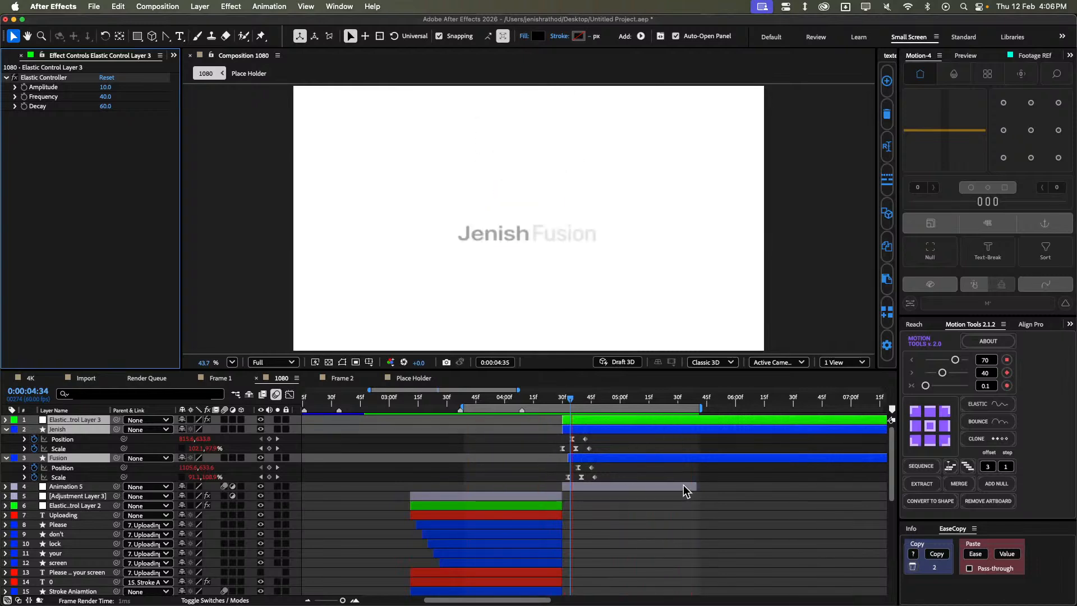
left_click(567, 397)
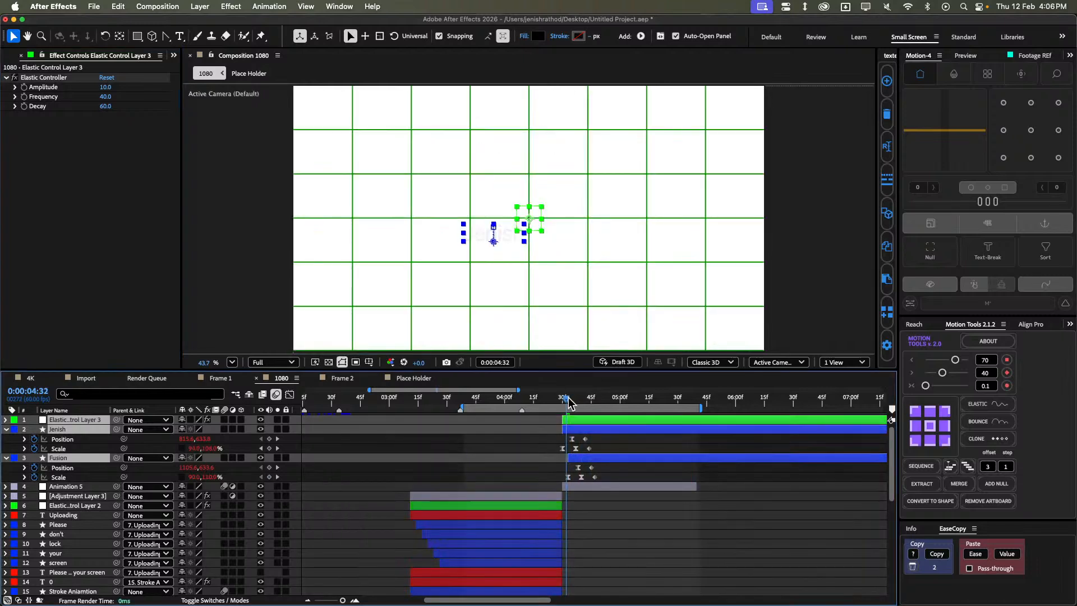
key("super+Right")
Collapse the layer properties and align both word layers to start together at 0:00:04:30.
left_click(544, 443)
key("u")
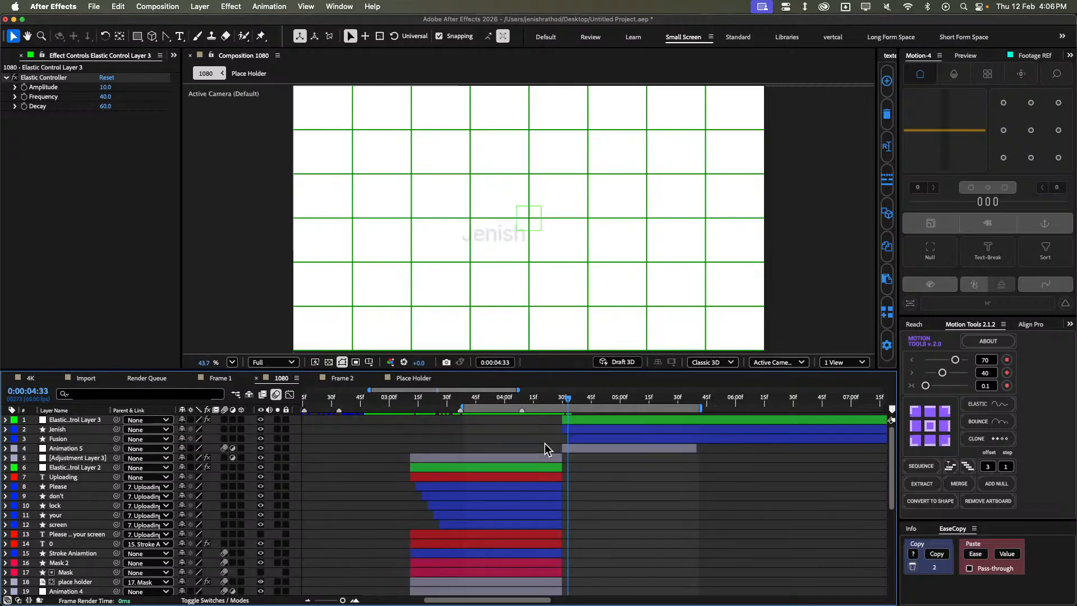
key("p")
left_click(589, 440)
key("p")
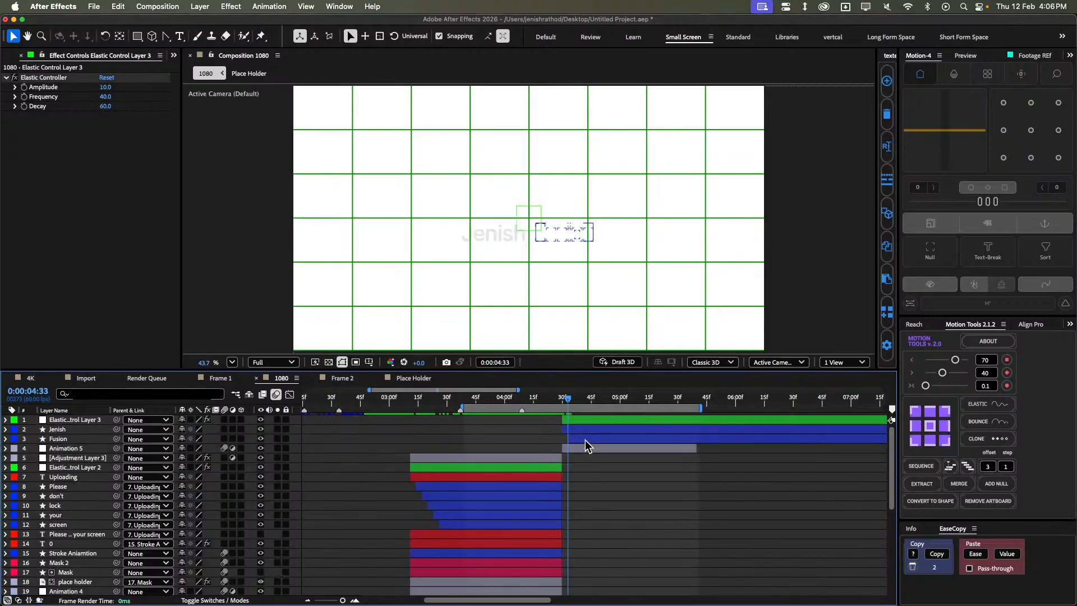
left_click(588, 436)
left_click(589, 420, "shift")
left_click(555, 426)
left_click(583, 421)
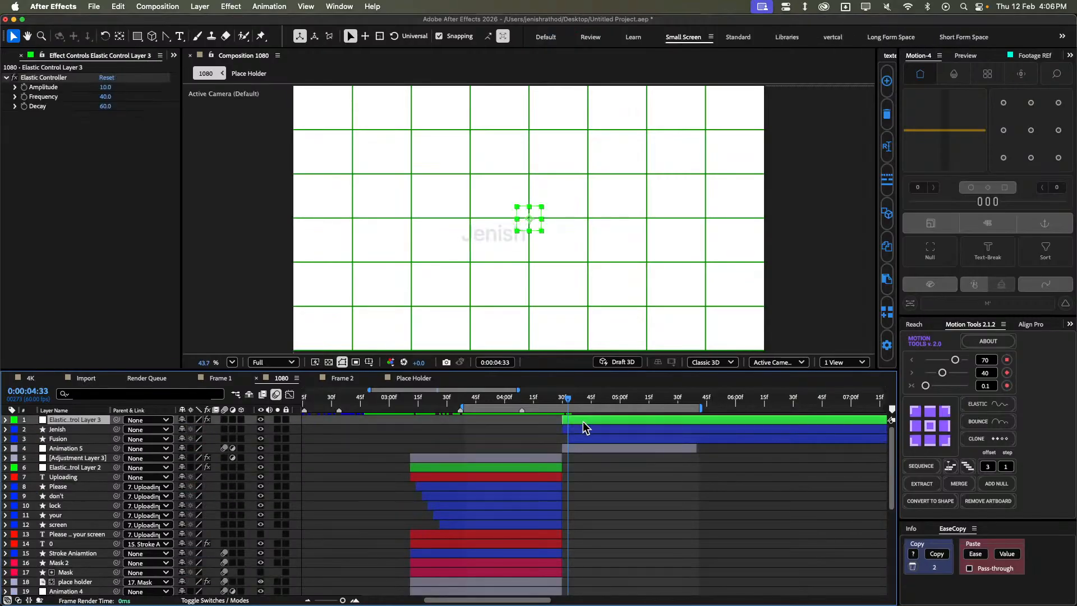
left_click(581, 428)
left_click(581, 434, "shift")
key("i")
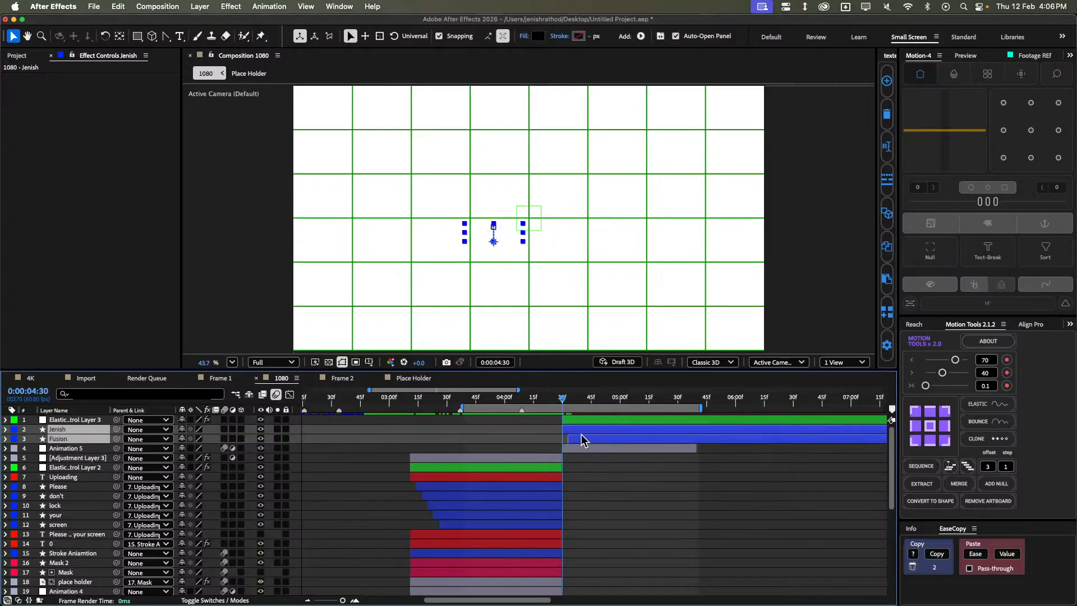
scroll(857, 473, "down", 1)
left_click(950, 468)
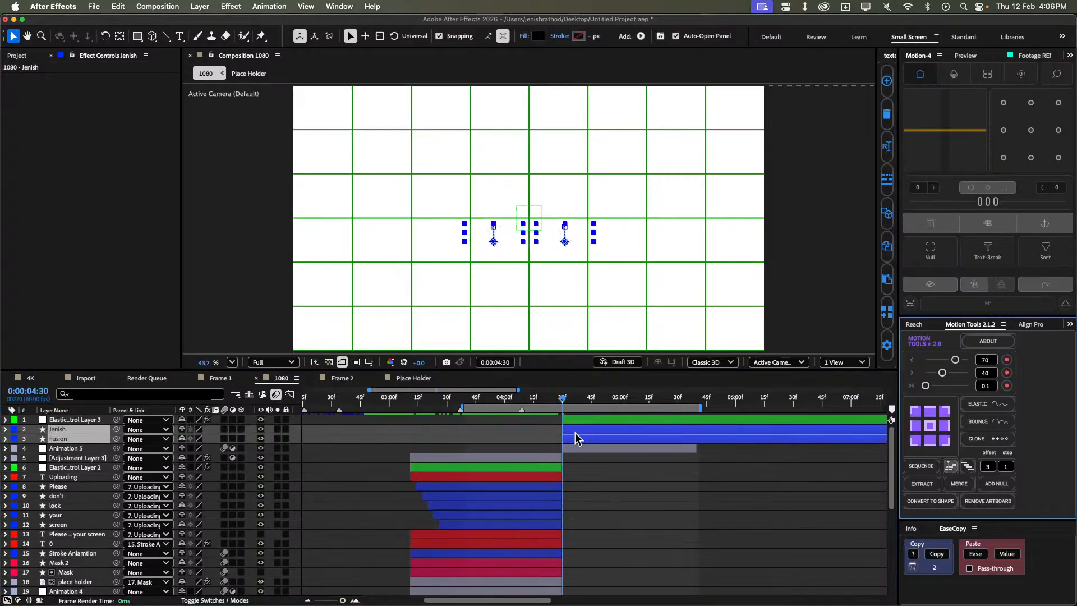
Lower both words at their starting Position keyframes at 0:00:04:35 to a Y position of 753.6.
key("j")
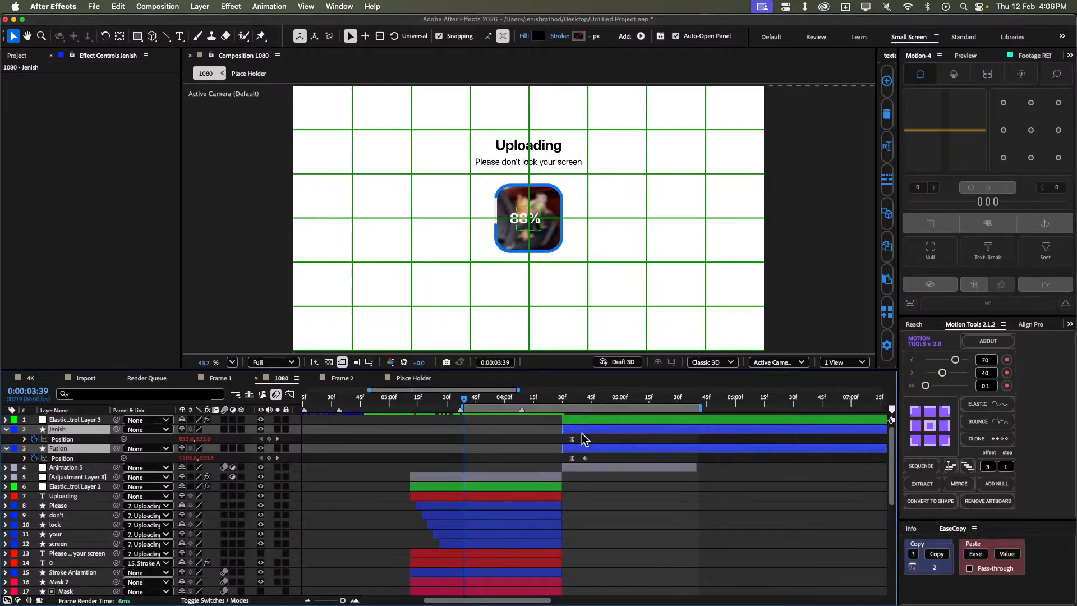
key("k")
key("k")
key("j")
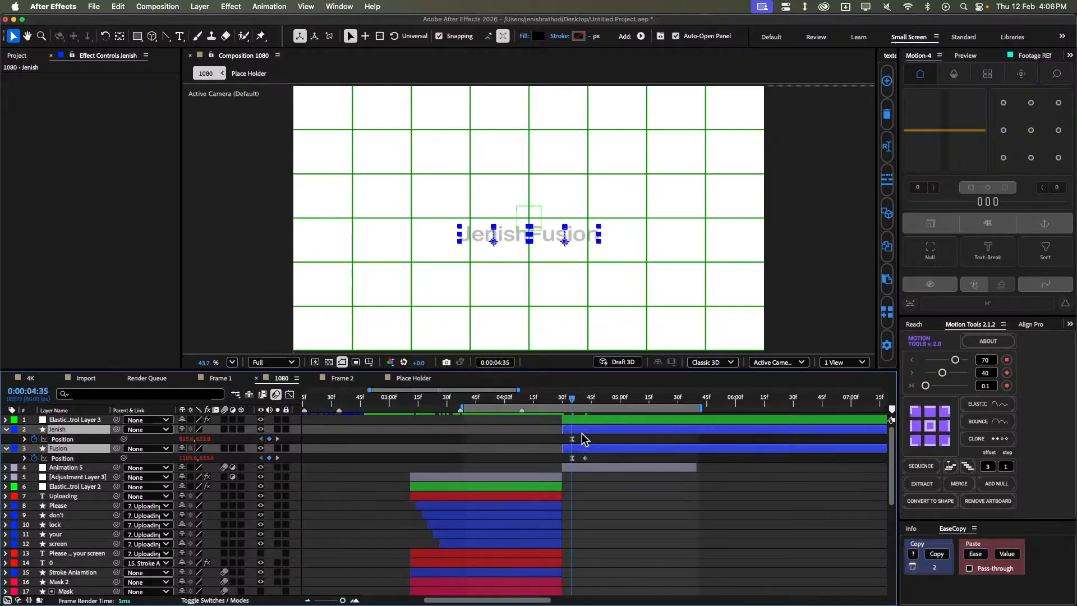
key("shift+Down")
key("shift+Down")
key("shift+Down")
key("shift+Down")
key("shift+Down")
key("shift+Down")
key("shift+Down")
key("shift+Down")
key("shift+Down")
key("shift+Down")
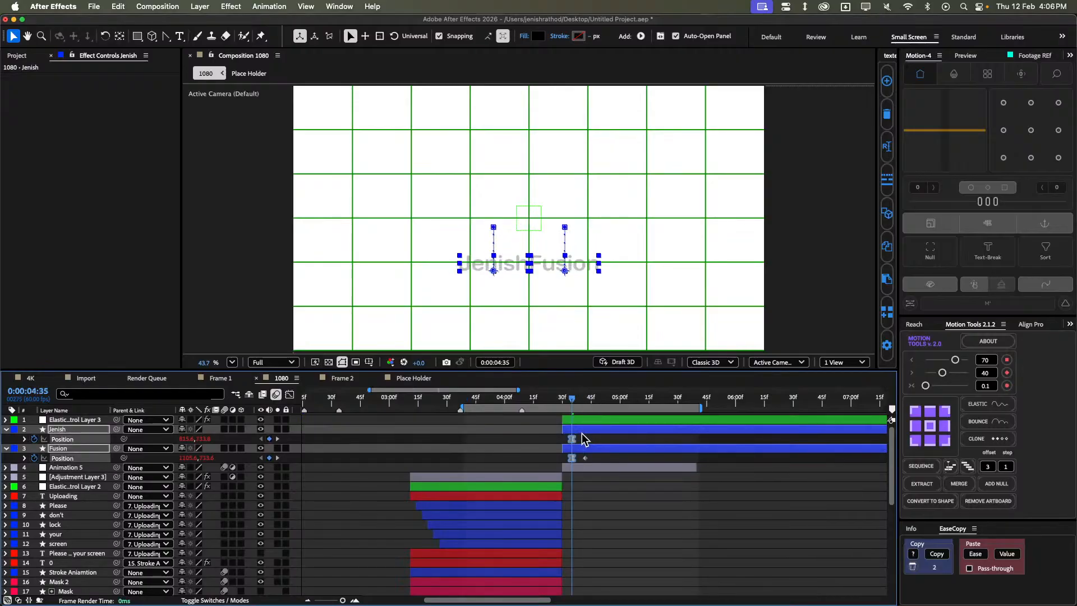
left_click_drag(537, 454, 580, 458)
left_click(590, 430)
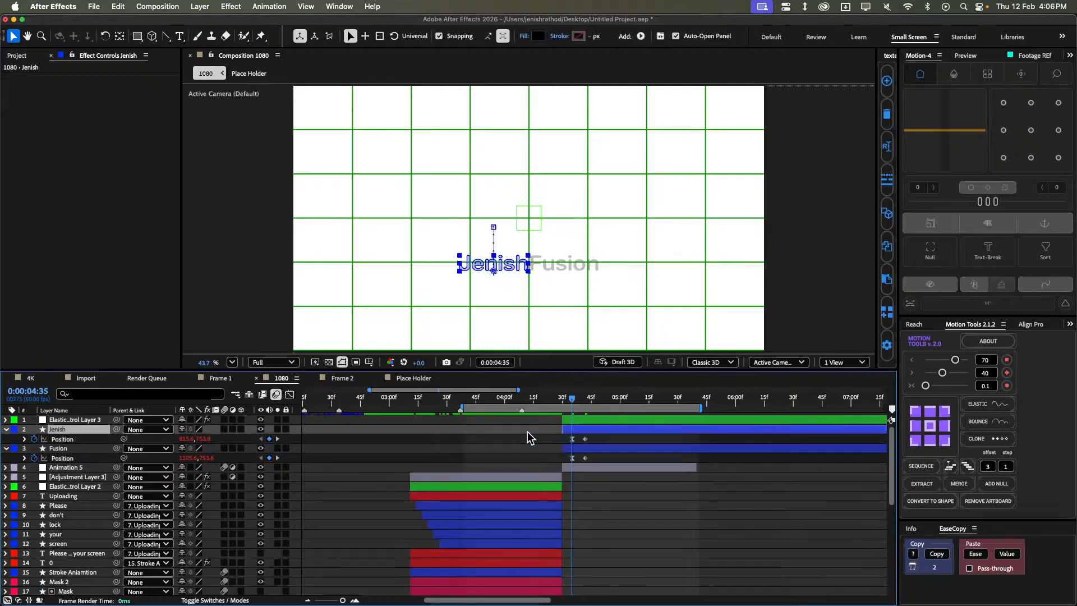
Collapse the Position properties, sequence the two word layers with a 3-frame offset and preview the longer rise.
left_click(527, 432)
key("u")
left_click(577, 423)
left_click(577, 430, "shift")
left_click(574, 437)
left_click(574, 430, "shift")
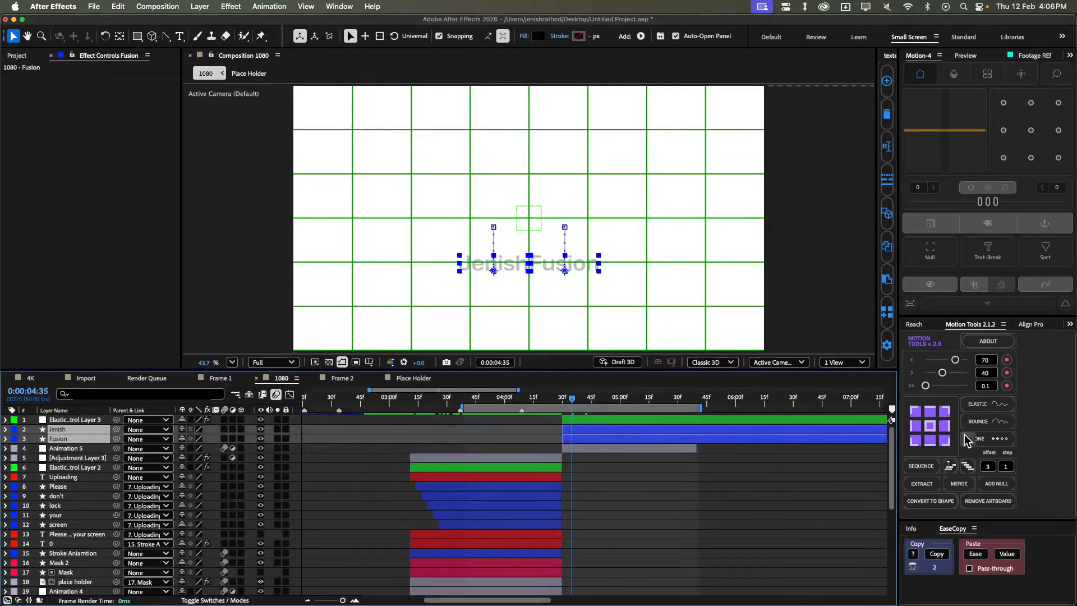
left_click(796, 464)
left_click(561, 401)
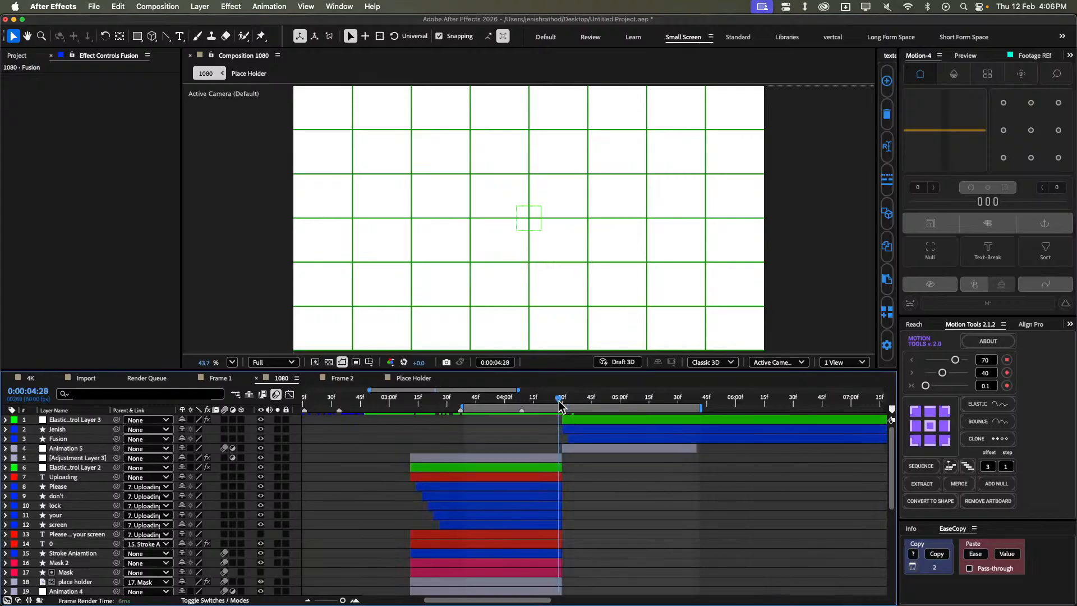
key("space")
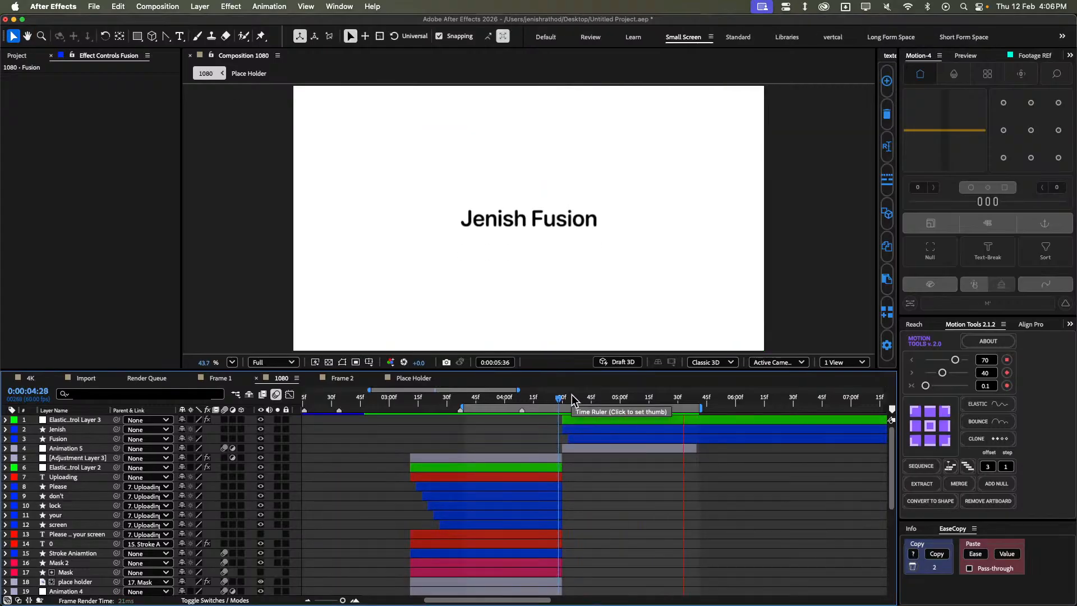
left_click(563, 400)
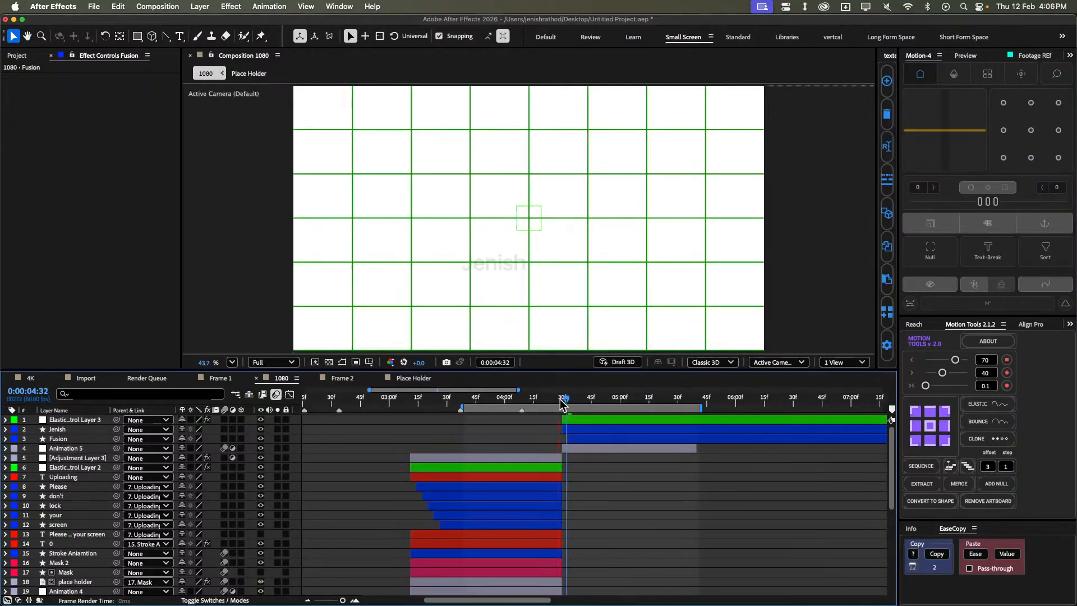
Shift Elastic Control Layer 3 and both word layers earlier to start from 0:00:04:25, previewing the transition from the uploading screen.
left_click_drag(562, 402, 576, 436)
left_click(573, 421)
left_click(575, 438, "shift")
key("space")
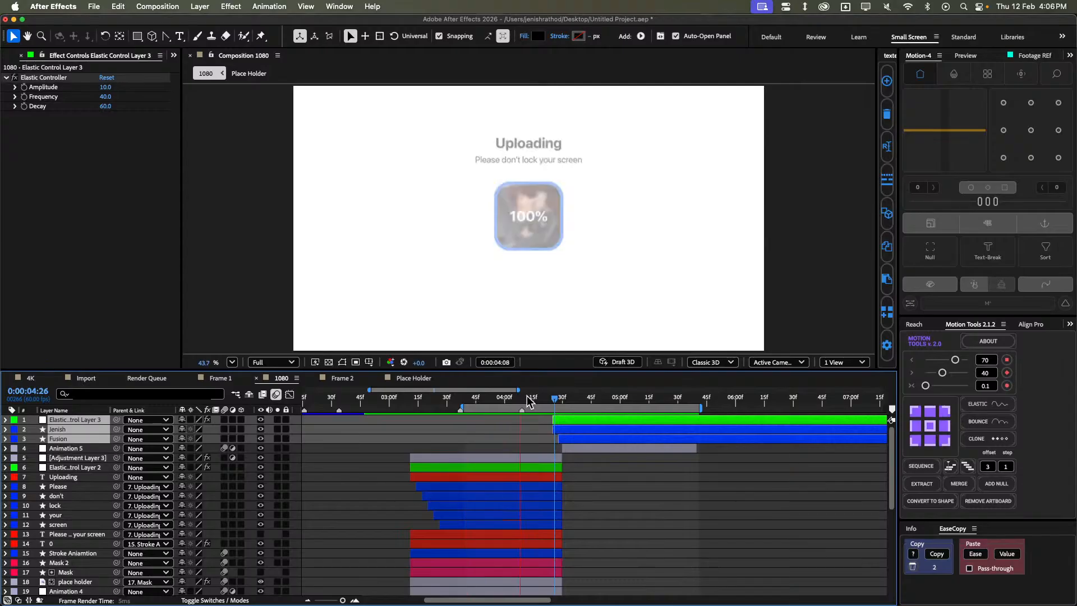
left_click_drag(530, 397, 570, 432)
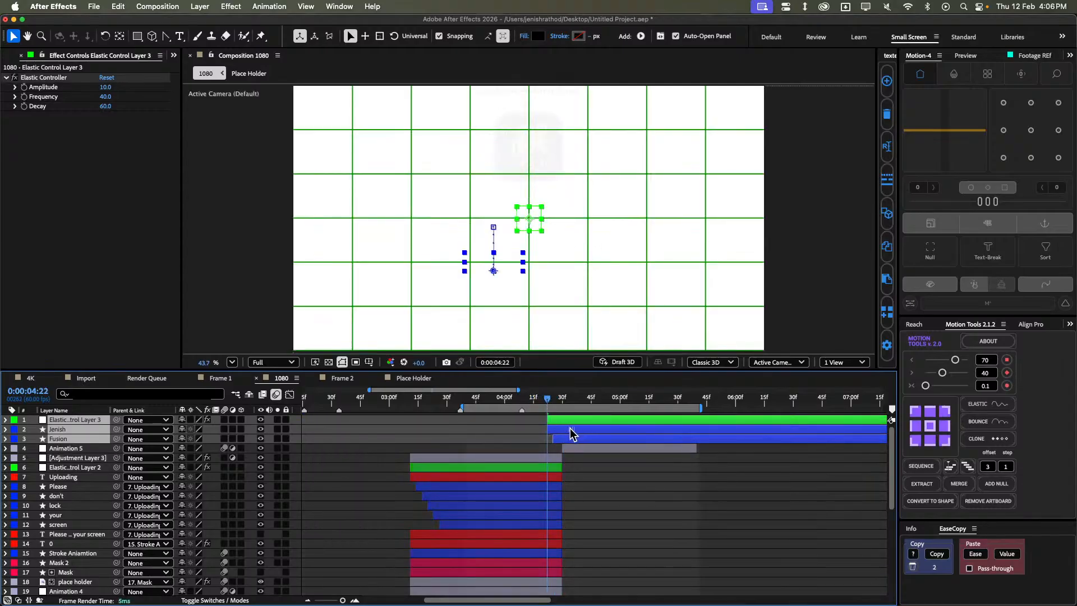
key("space")
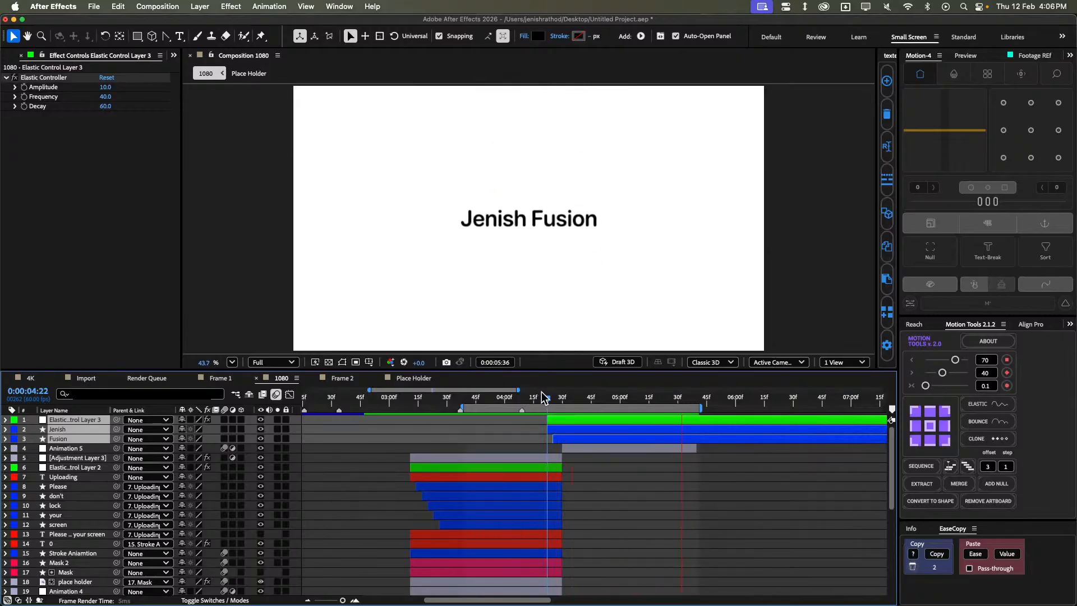
left_click_drag(554, 402, 563, 424)
key("space")
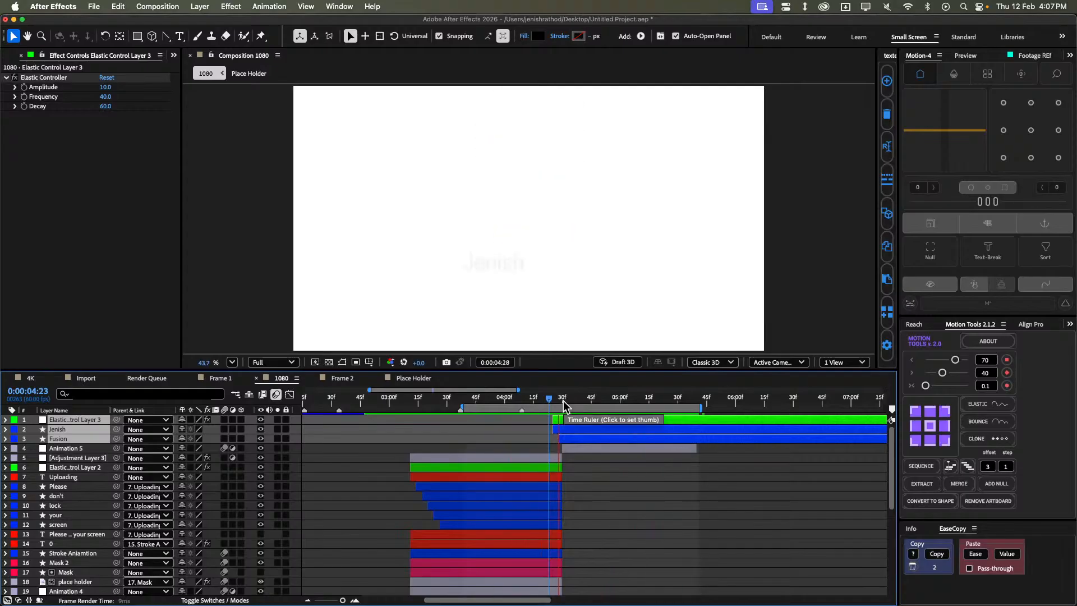
Reveal the Opacity keyframes of the controller and both word layers and check the fade-in from 0:00:04:25.
left_click(561, 403)
key("t")
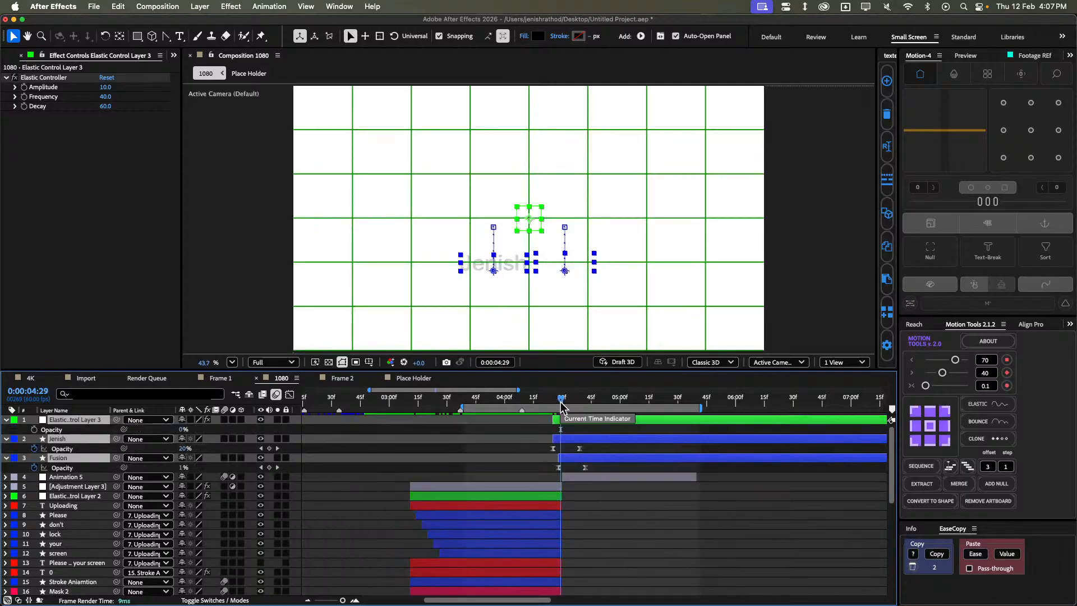
key("Page_Up")
key("Page_Up")
key("Page_Up")
key("Page_Up")
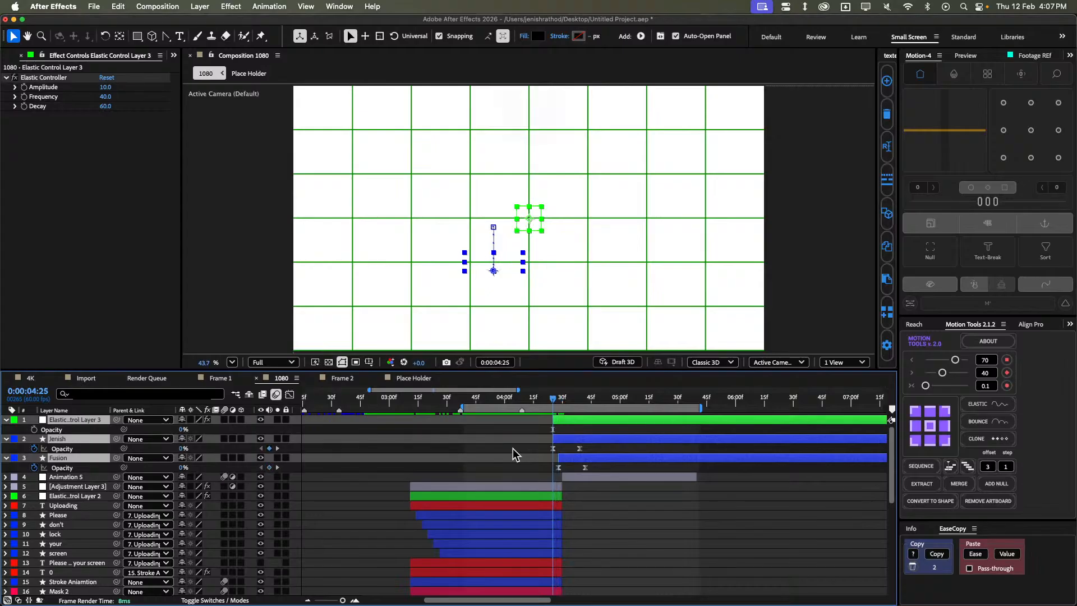
left_click(513, 448)
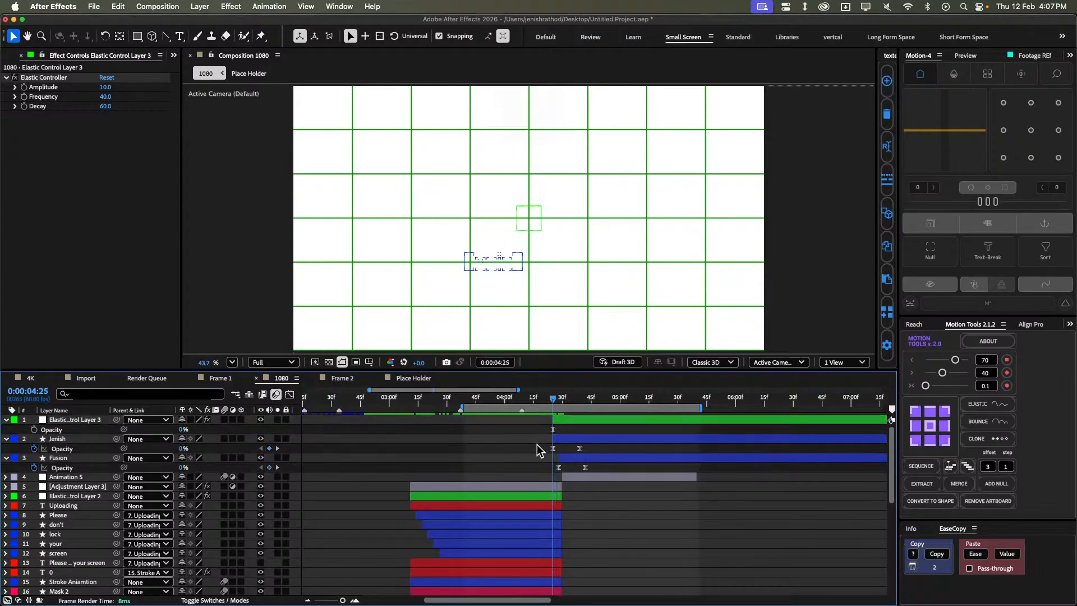
key("space")
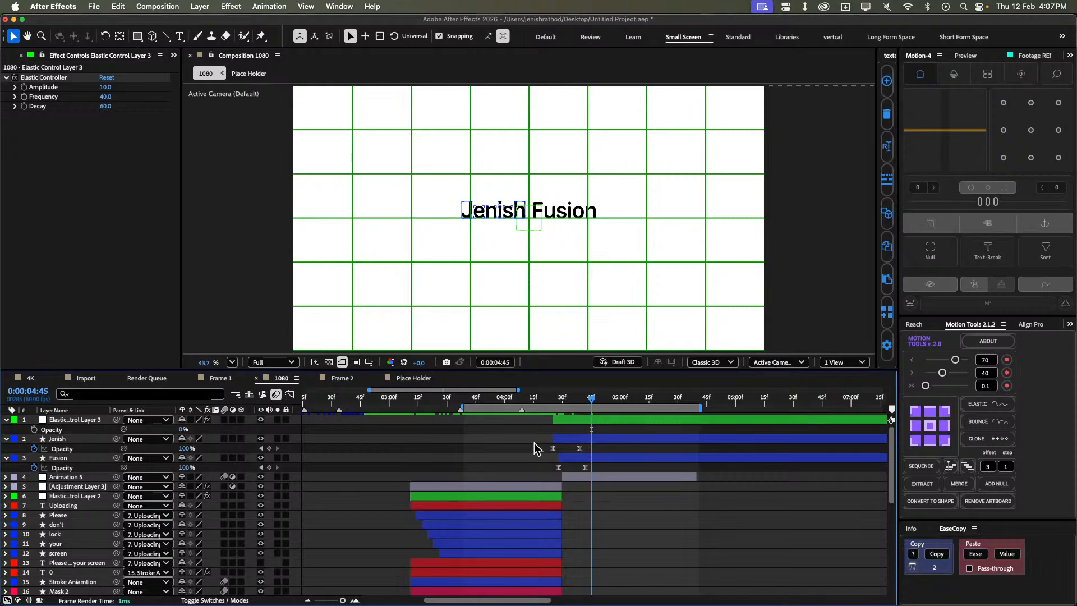
Collapse both word layers' properties and align the two layers to start together at 0:00:04:25.
left_click(575, 441)
left_click(575, 456, "shift")
key("j")
key("j")
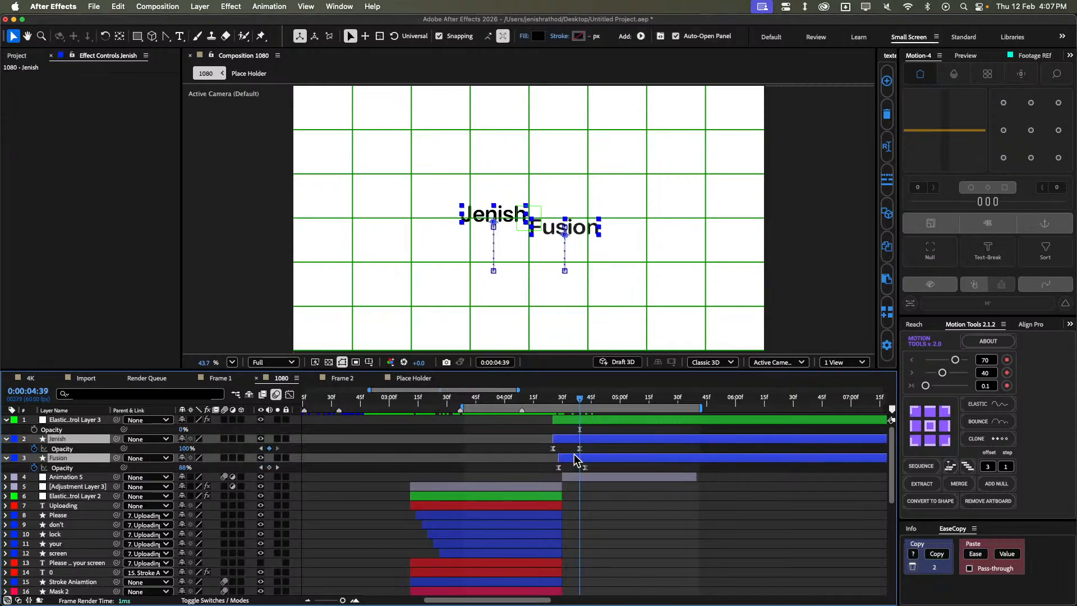
key("j")
key("j")
key("u")
key("u")
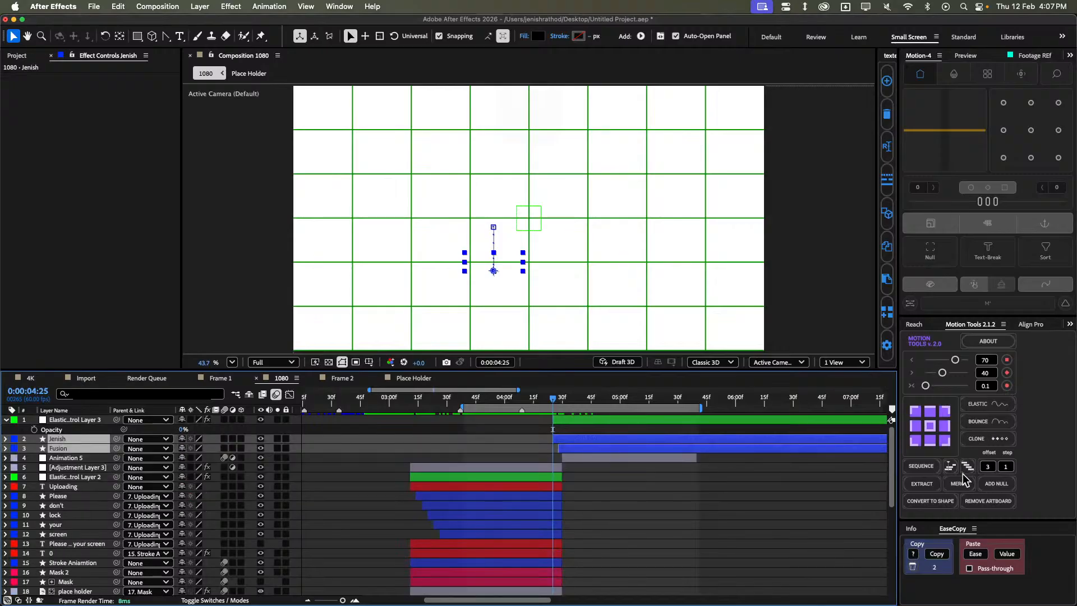
left_click(949, 467)
Move the ending Opacity keyframes of both word layers to 0:00:04:55 for a slower fade-in, and collapse the properties.
key("t")
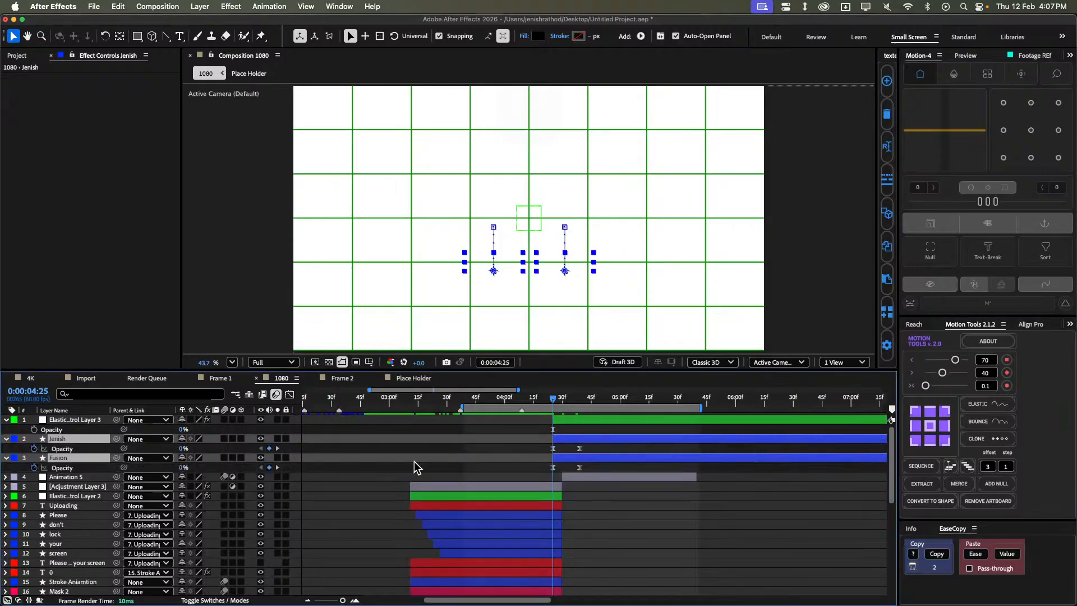
key("k")
key("k")
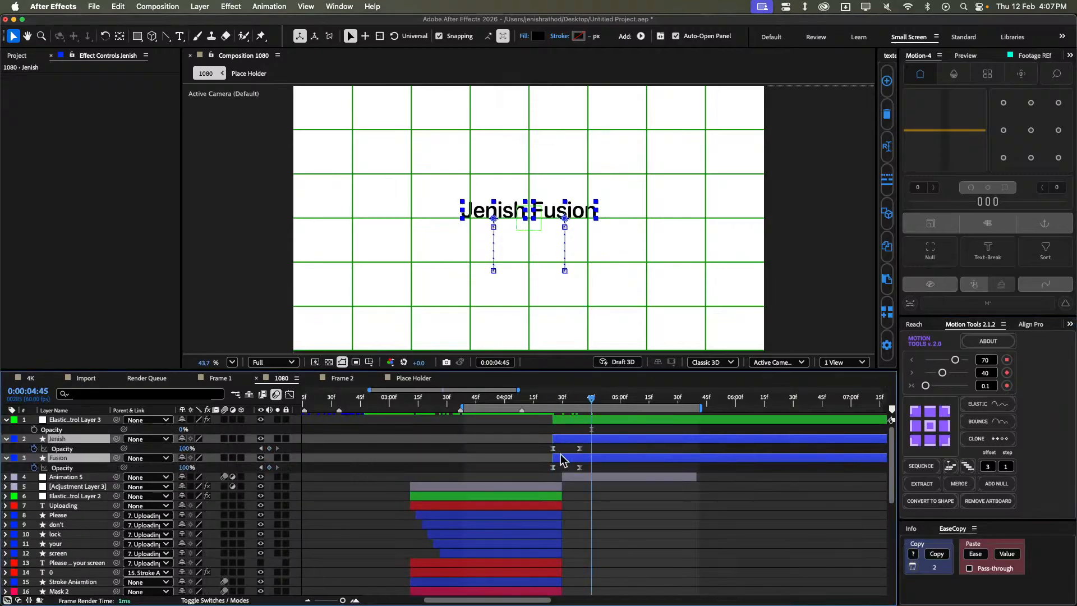
key("shift+Page_Down")
left_click_drag(567, 450, 584, 479)
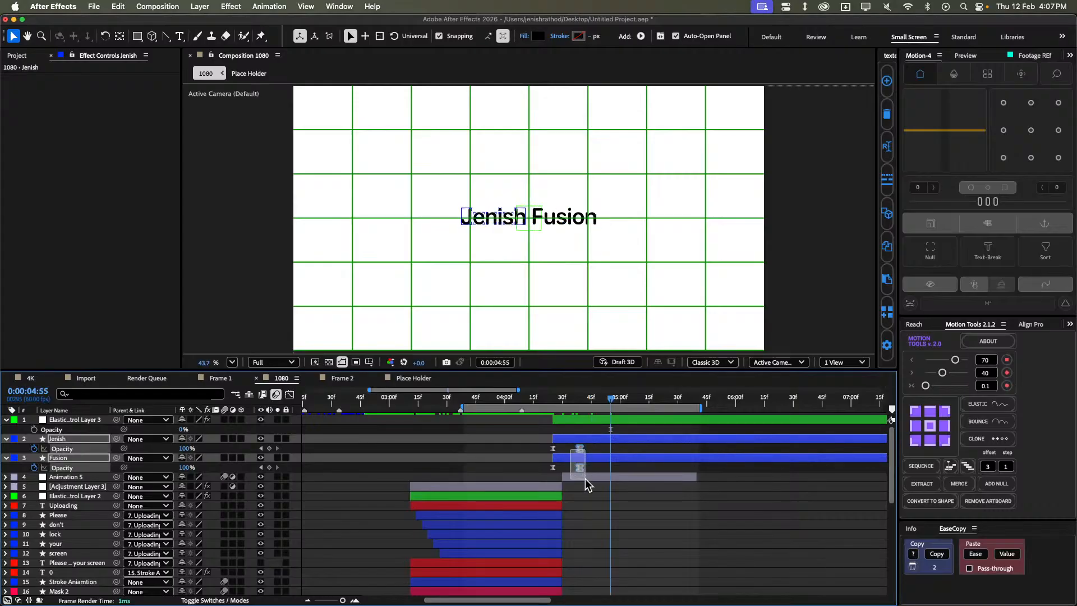
key("alt+shift+Right")
key("alt+shift+Right")
key("alt+Left")
key("alt+Left")
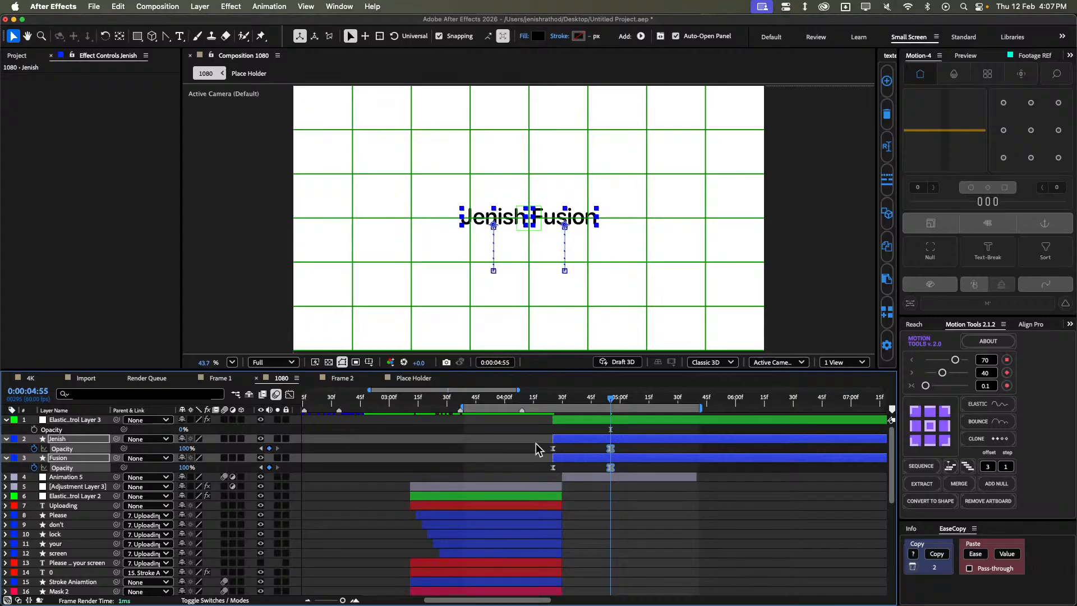
left_click_drag(537, 443, 651, 466)
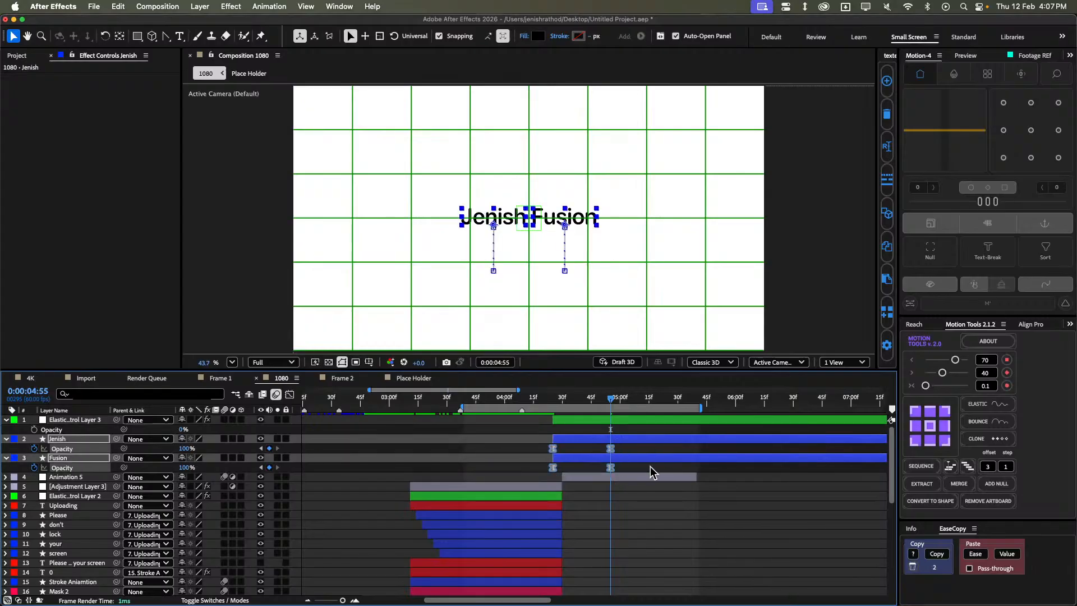
left_click(573, 449)
key("u")
key("u")
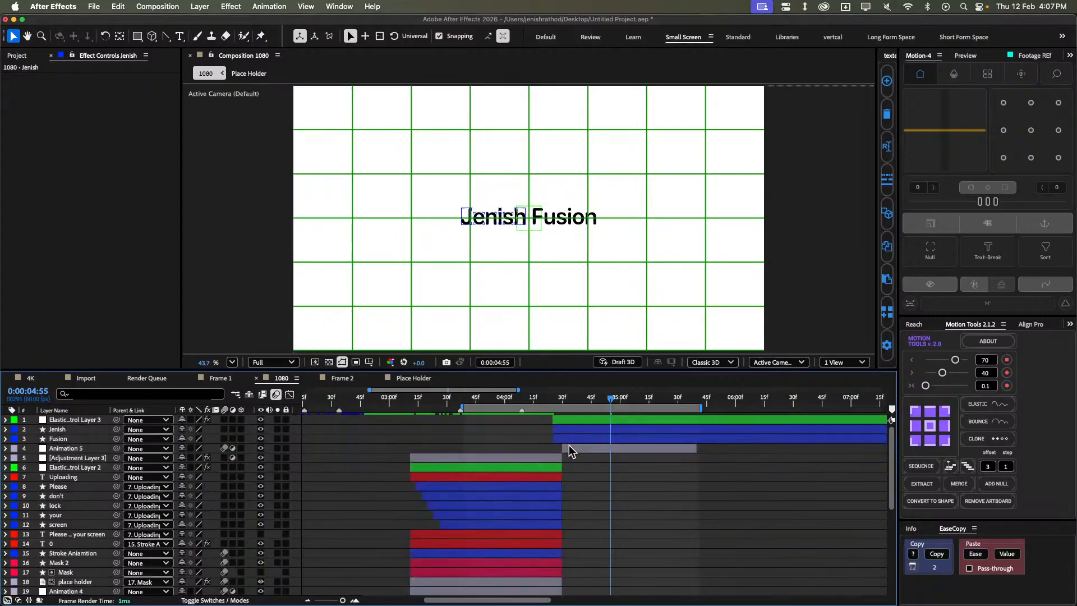
Sequence the two word layers again with a 3-frame offset and preview the slower fade-in.
left_click(576, 437)
left_click(578, 430, "shift")
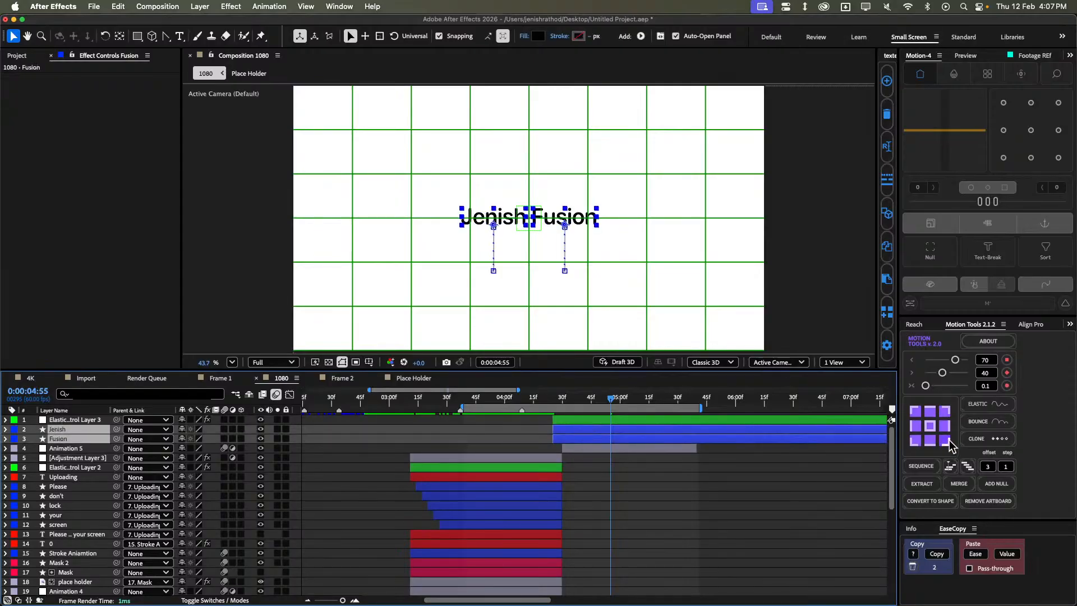
left_click(924, 469)
left_click(601, 464)
left_click_drag(560, 402, 522, 402)
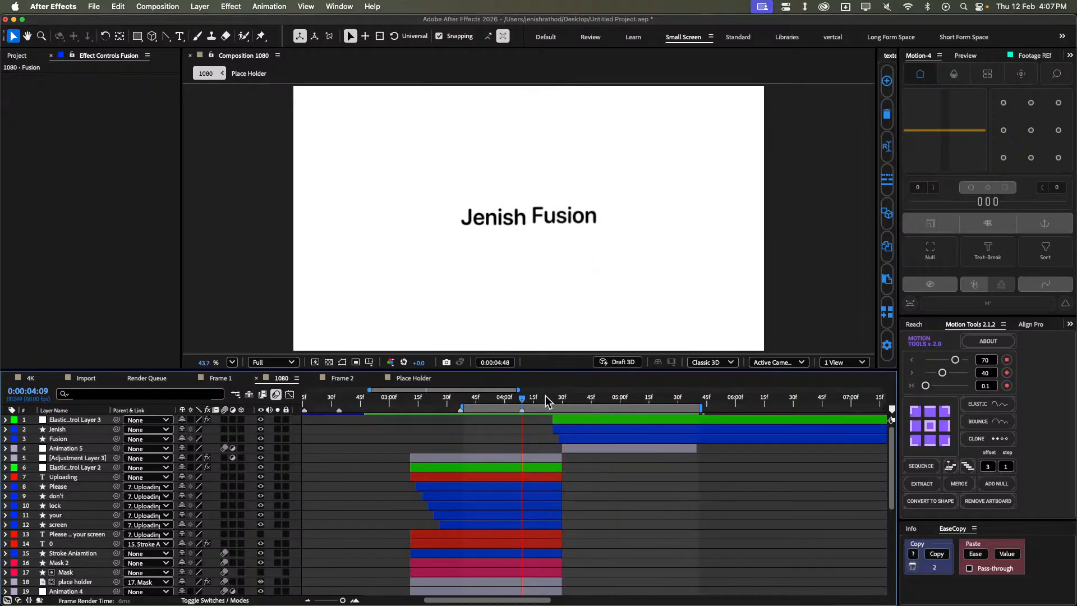
Shift only the two word layers earlier to start from about 0:00:04:21 and preview the transition.
left_click_drag(528, 402, 563, 438)
left_click(561, 429)
left_click(566, 439, "shift")
key("space")
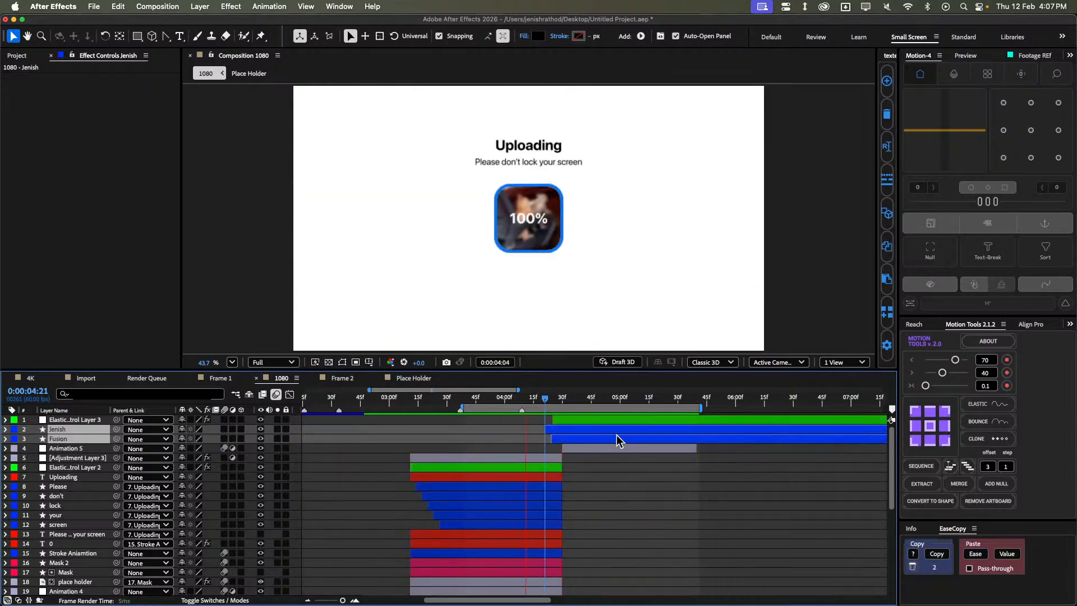
Save the project, extend the work area back to the composition's start and preview the whole animation from 0:00:00:00.
left_click(624, 480)
key("super+s")
key("semicolon")
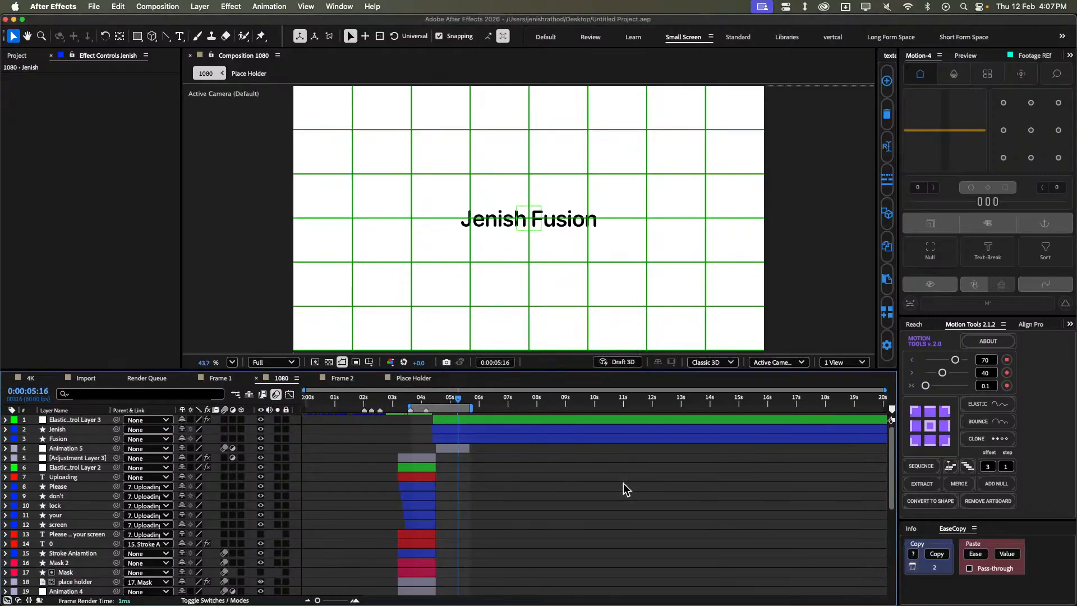
key("Home")
key("space")
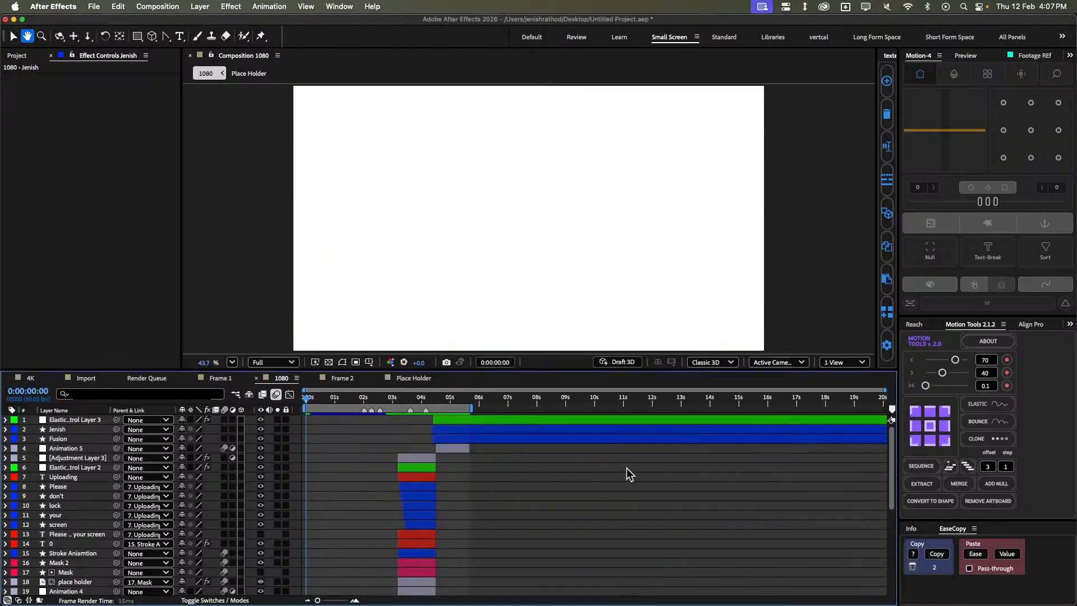